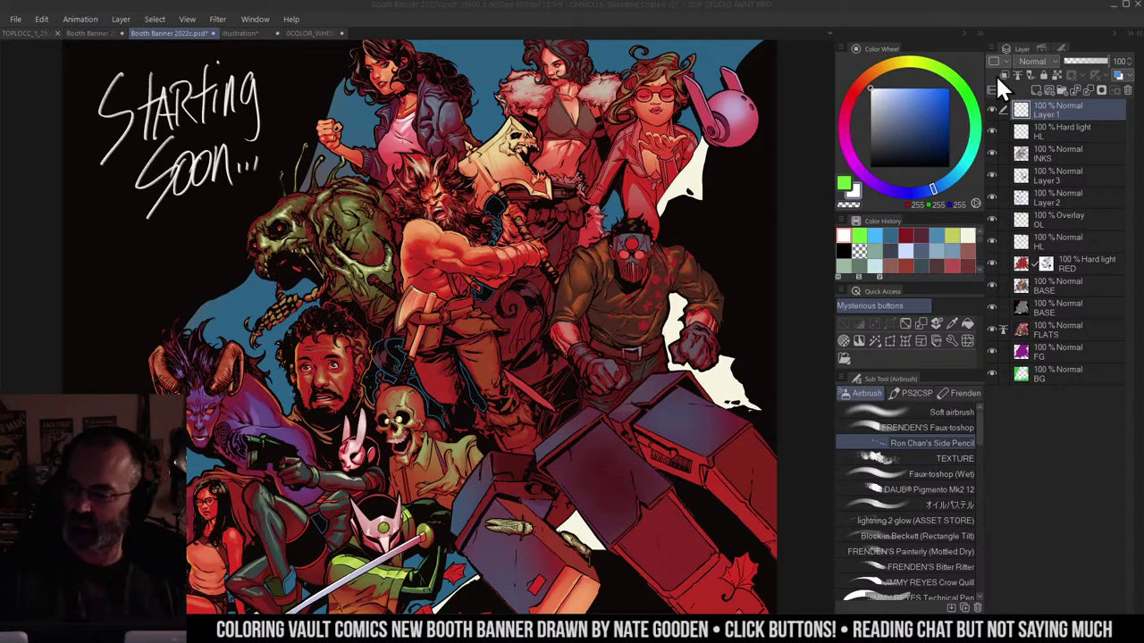
# Step: Lasso the handwritten "Starting Soon..." lettering on Layer 1, delete it and clear the selection
pyautogui.moveTo(518, 146); pyautogui.dragTo(651, 192)
pyautogui.press('m')
pyautogui.moveTo(237, 101)
pyautogui.mouseDown()
pyautogui.moveTo(433, 143)
pyautogui.moveTo(260, 299)
pyautogui.moveTo(199, 286)
pyautogui.mouseUp()
pyautogui.press('Delete')
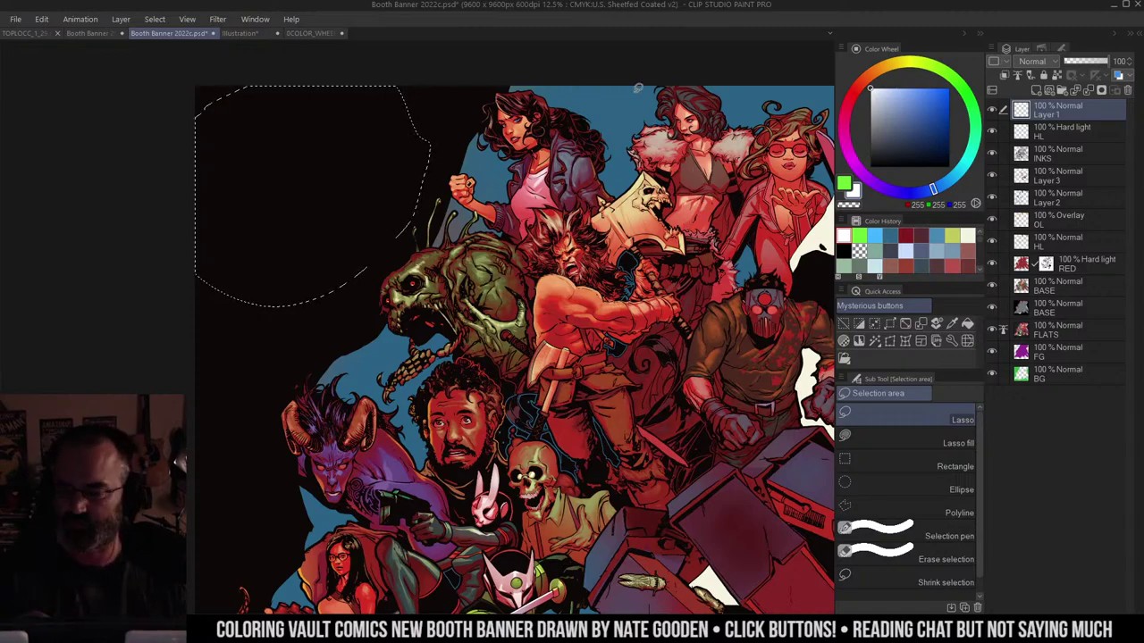
pyautogui.hotkey('ctrl', 'space')
pyautogui.moveTo(605, 121); pyautogui.dragTo(548, 133)
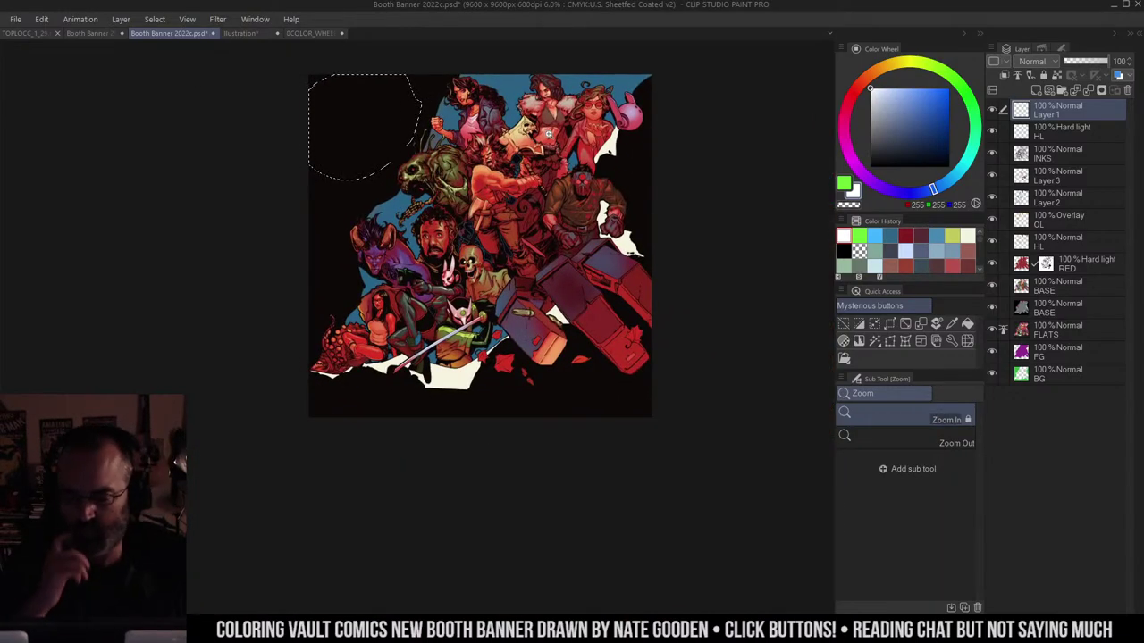
pyautogui.moveTo(576, 141); pyautogui.dragTo(664, 127)
pyautogui.hotkey('ctrl', 'd')
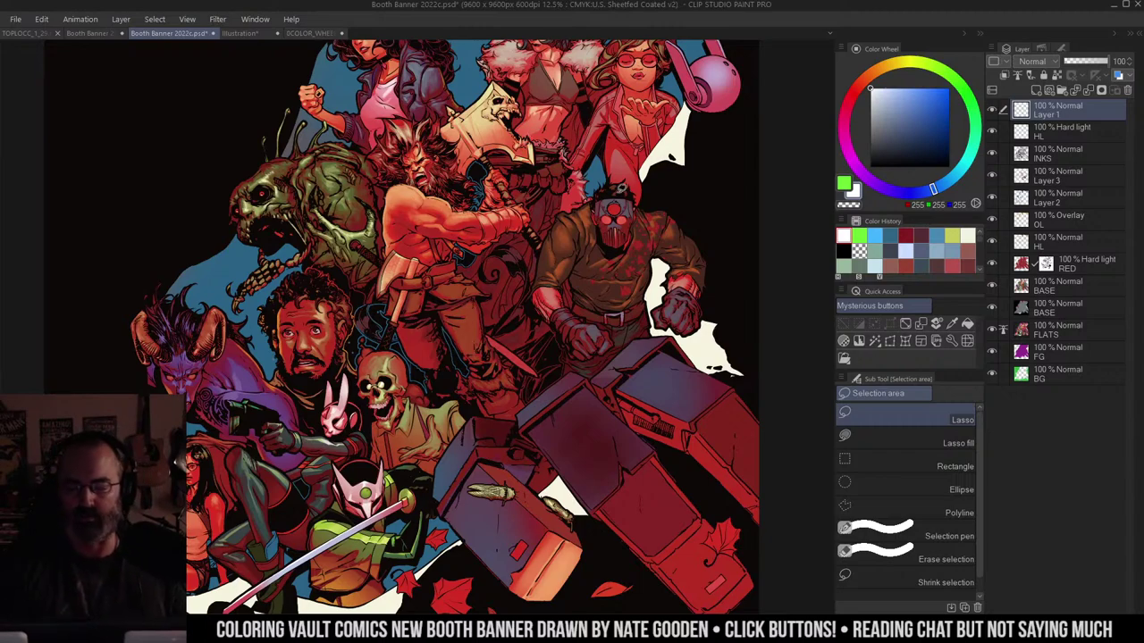
# Step: Examine the coloring of the characters across the whole banner, both up close and at an overall view
pyautogui.moveTo(634, 98); pyautogui.dragTo(589, 196)
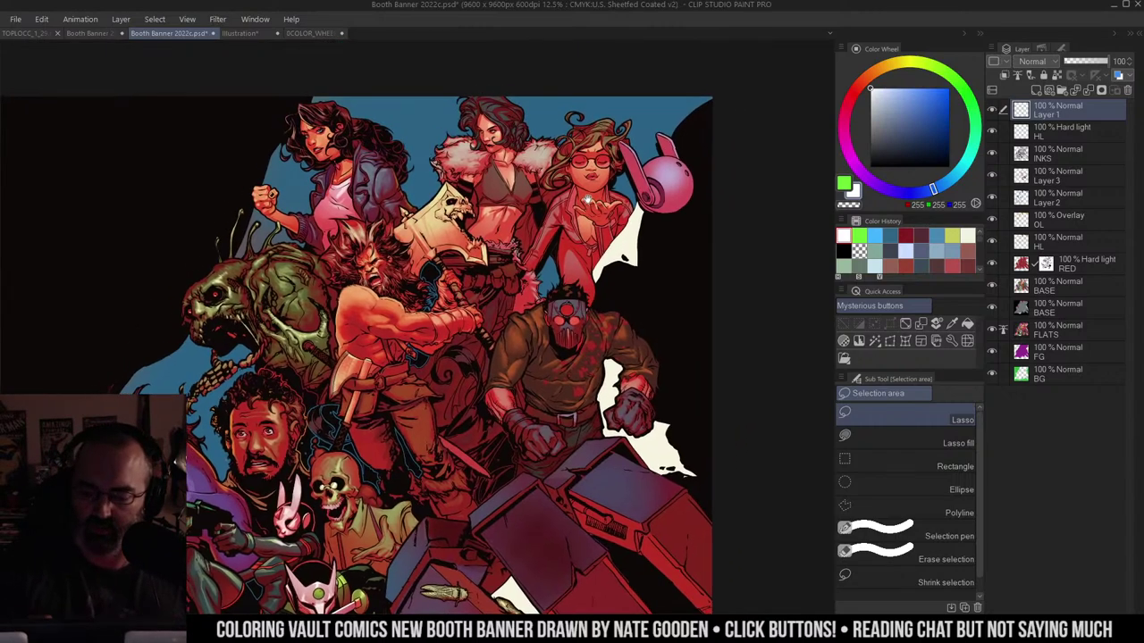
pyautogui.moveTo(493, 401); pyautogui.dragTo(661, 207)
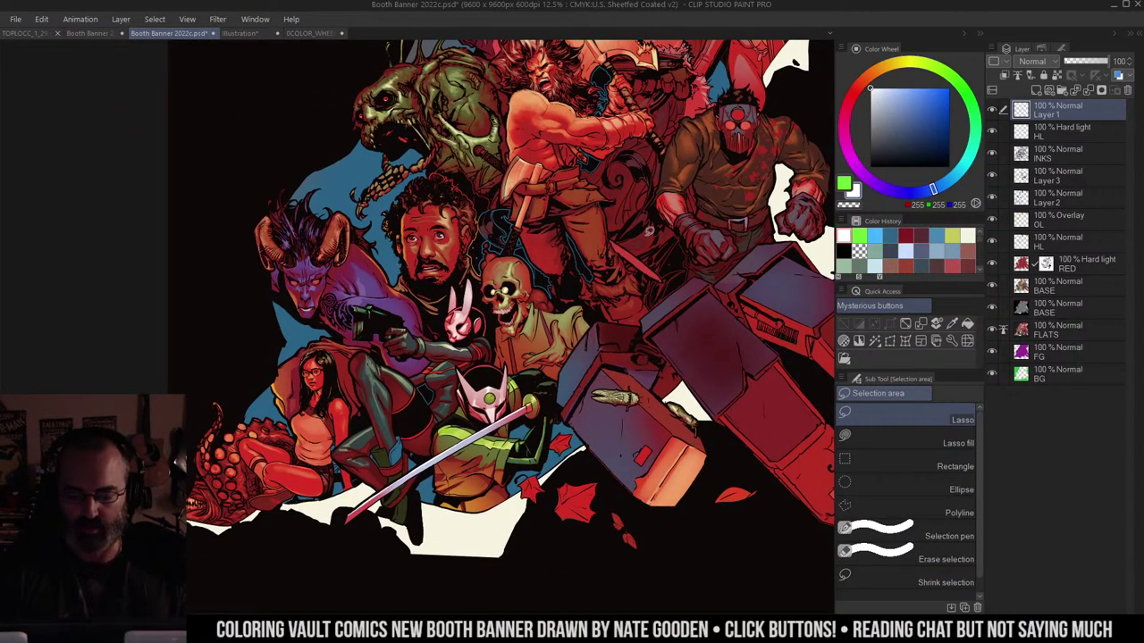
pyautogui.moveTo(655, 148); pyautogui.dragTo(592, 211)
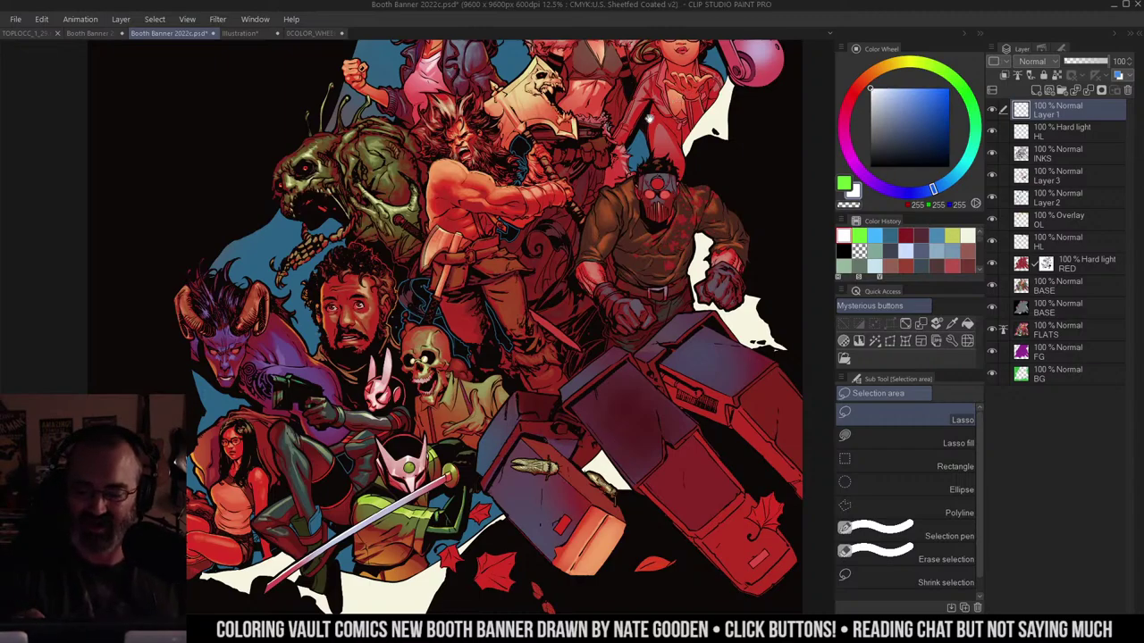
pyautogui.moveTo(650, 120); pyautogui.dragTo(598, 148)
pyautogui.keyDown('ctrl'); pyautogui.click(556, 141); pyautogui.keyUp('ctrl')
pyautogui.scroll(-2, 565, 128)
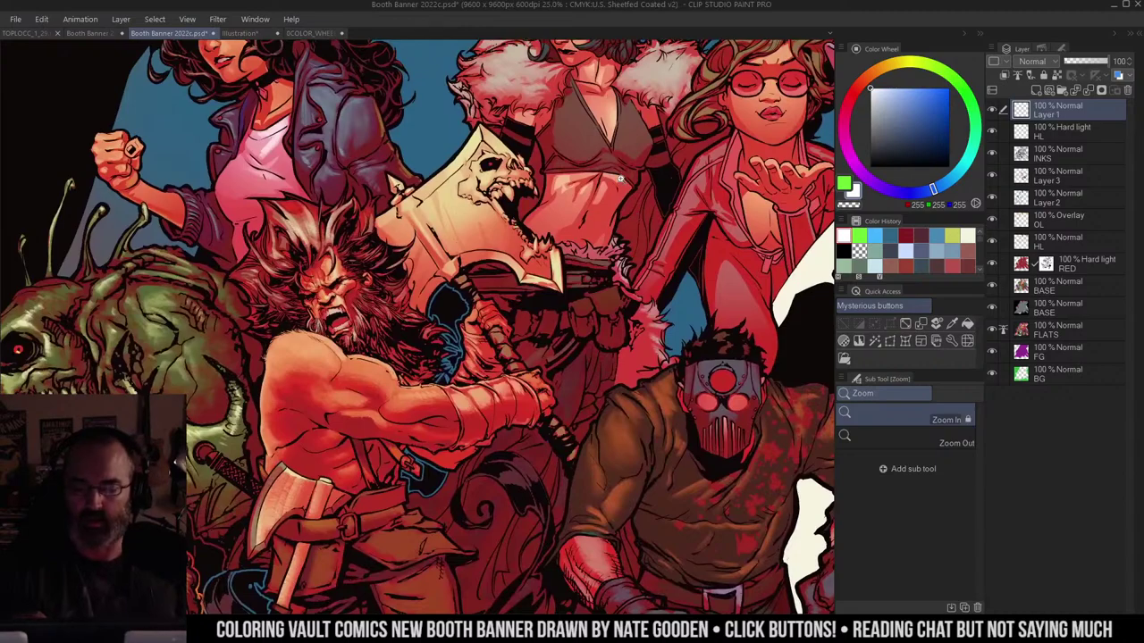
pyautogui.scroll(2, 640, 297)
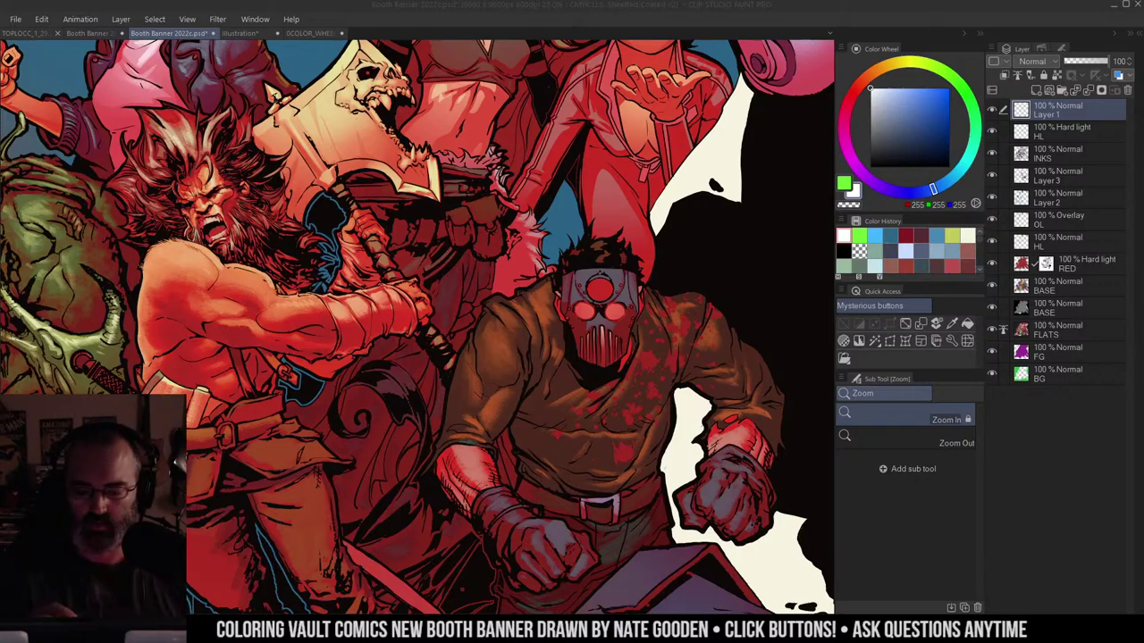
pyautogui.click(609, 133)
pyautogui.moveTo(609, 134); pyautogui.dragTo(626, 310)
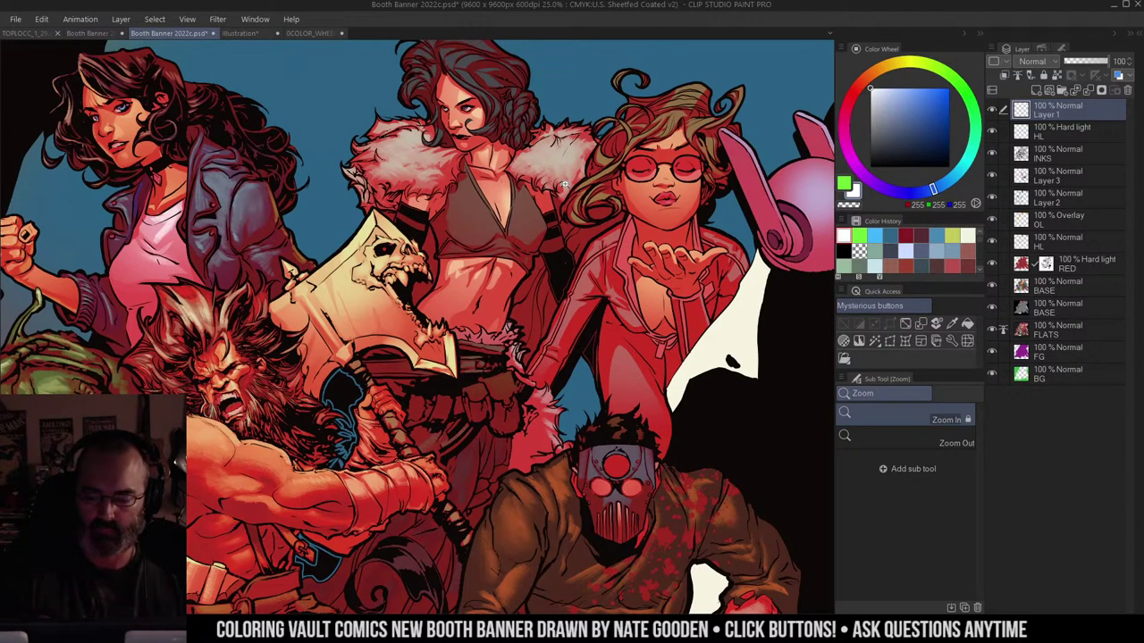
pyautogui.keyDown('alt'); pyautogui.click(545, 202); pyautogui.keyUp('alt')
pyautogui.moveTo(513, 295); pyautogui.dragTo(642, 118)
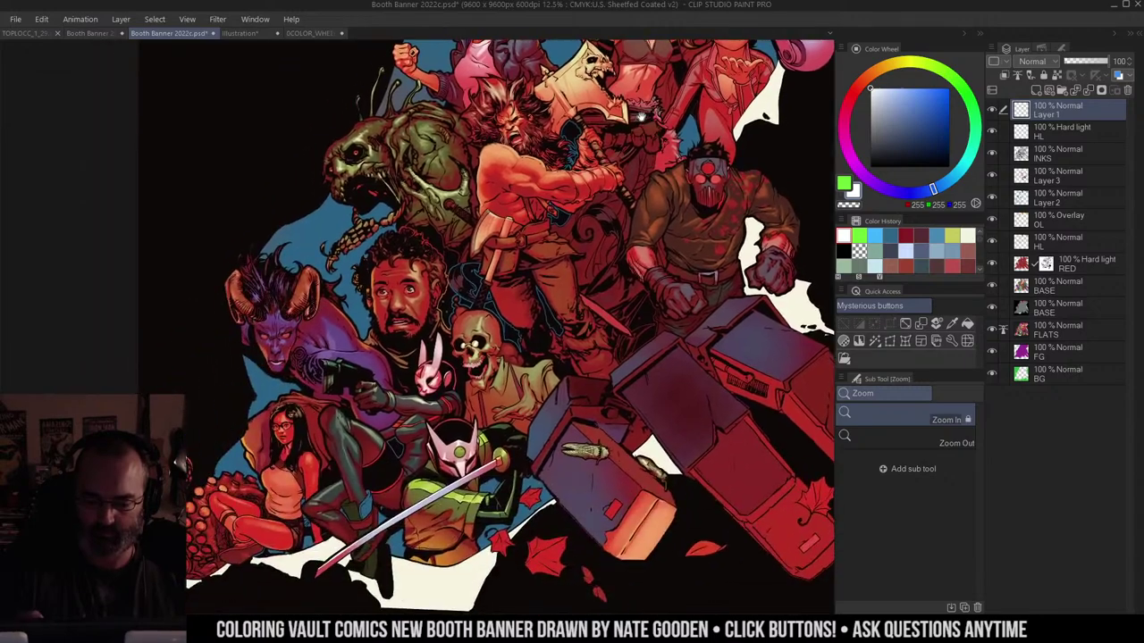
pyautogui.moveTo(618, 251); pyautogui.dragTo(628, 189)
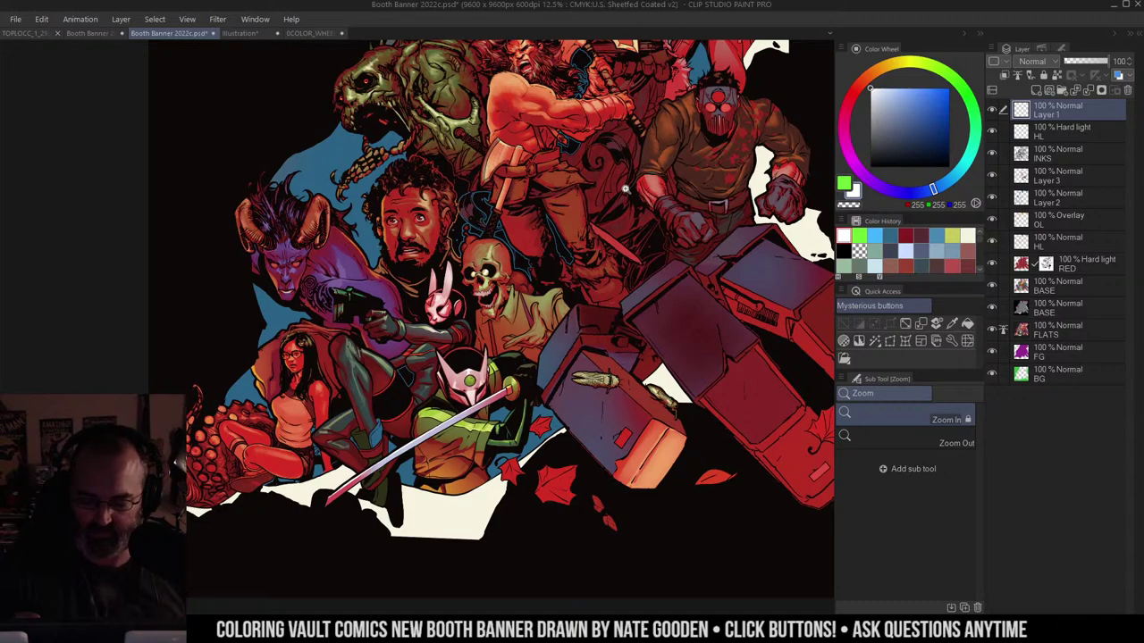
# Step: Activate Layer 3 and mix a pale orange (240, 206, 156) for the airbrush, starting from the seated woman's top color
pyautogui.moveTo(301, 410); pyautogui.dragTo(641, 261)
pyautogui.moveTo(581, 220); pyautogui.dragTo(637, 194)
pyautogui.moveTo(605, 248); pyautogui.dragTo(616, 219)
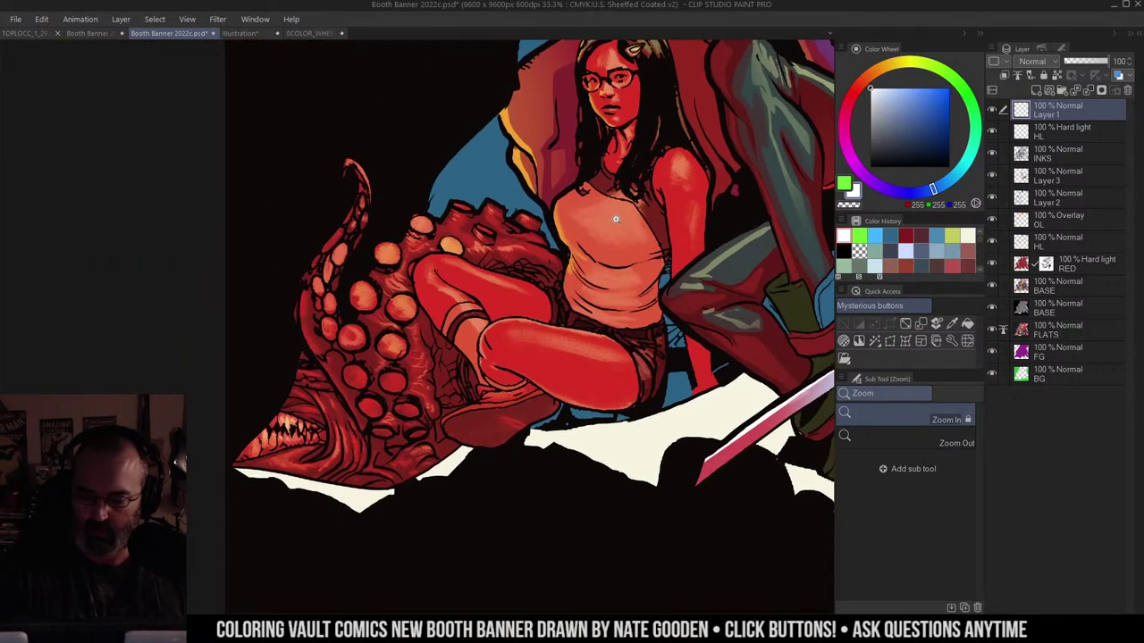
pyautogui.press('b')
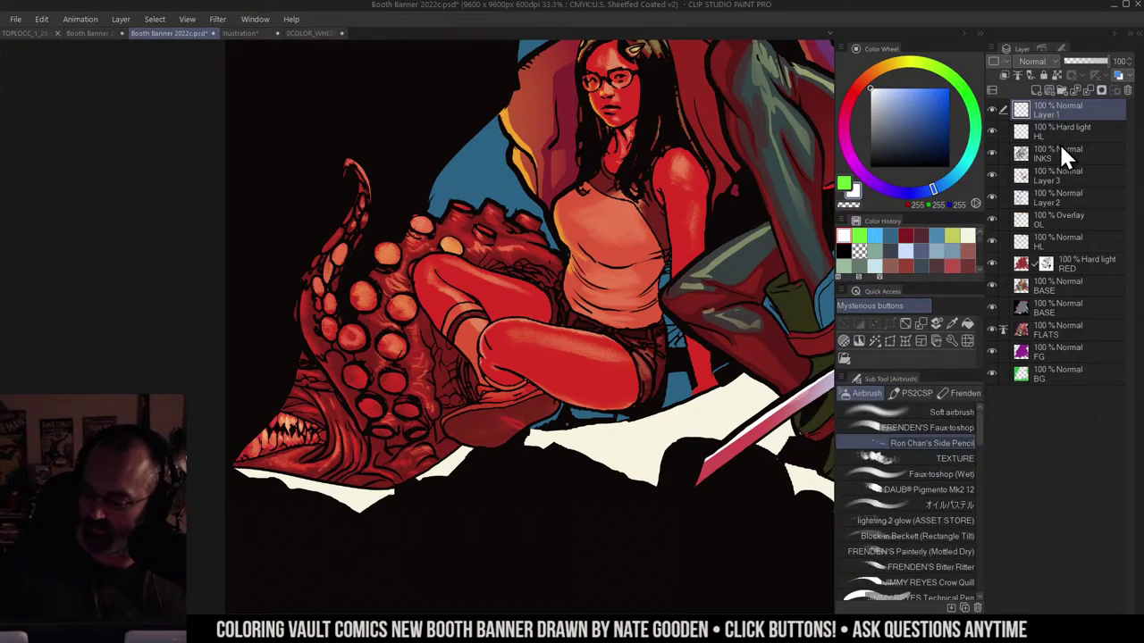
pyautogui.click(1059, 177)
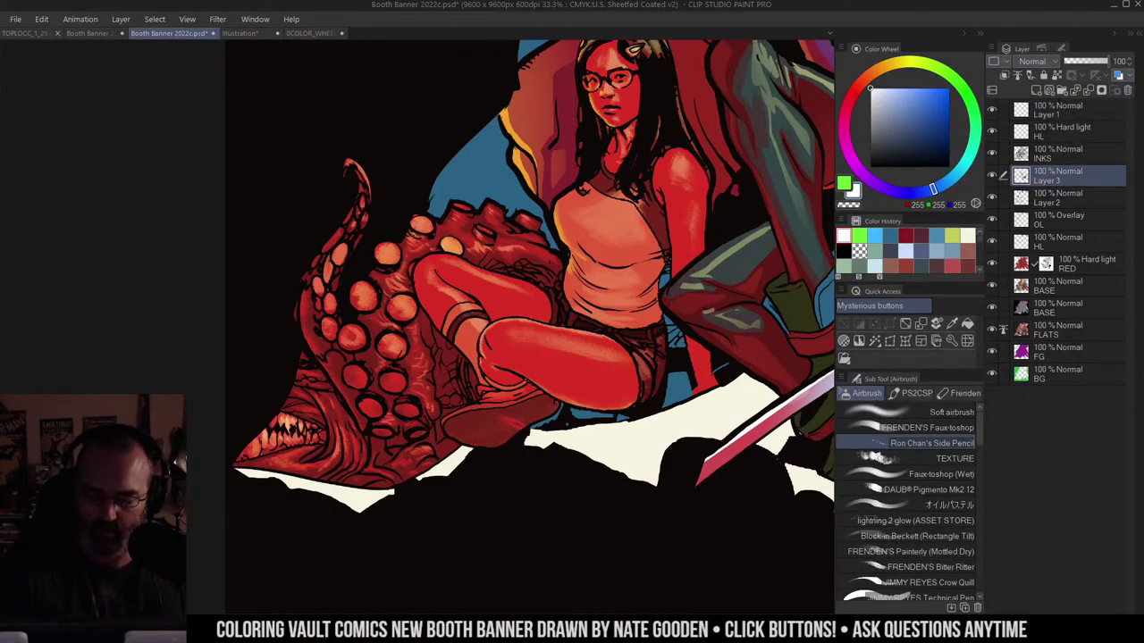
pyautogui.keyDown('alt'); pyautogui.click(617, 228); pyautogui.keyUp('alt')
pyautogui.click(899, 91)
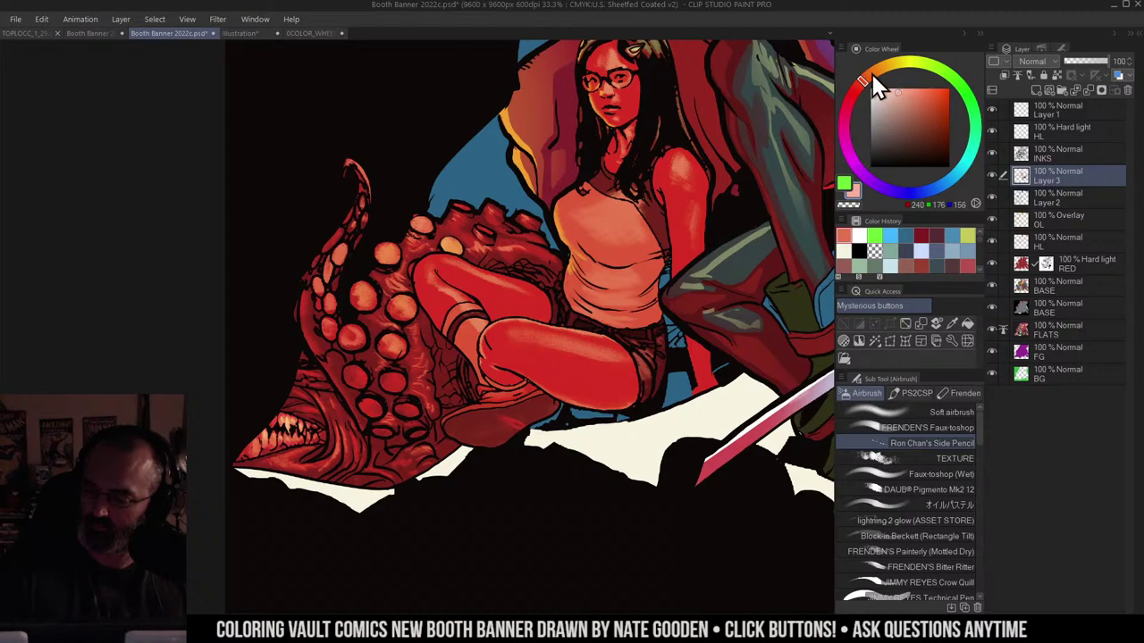
pyautogui.moveTo(874, 77); pyautogui.dragTo(886, 80)
# Step: Paint pale orange highlights on the tentacle's skin between and beside the large suckers using Ron Chan's Side Pencil
pyautogui.moveTo(581, 212); pyautogui.dragTo(581, 190)
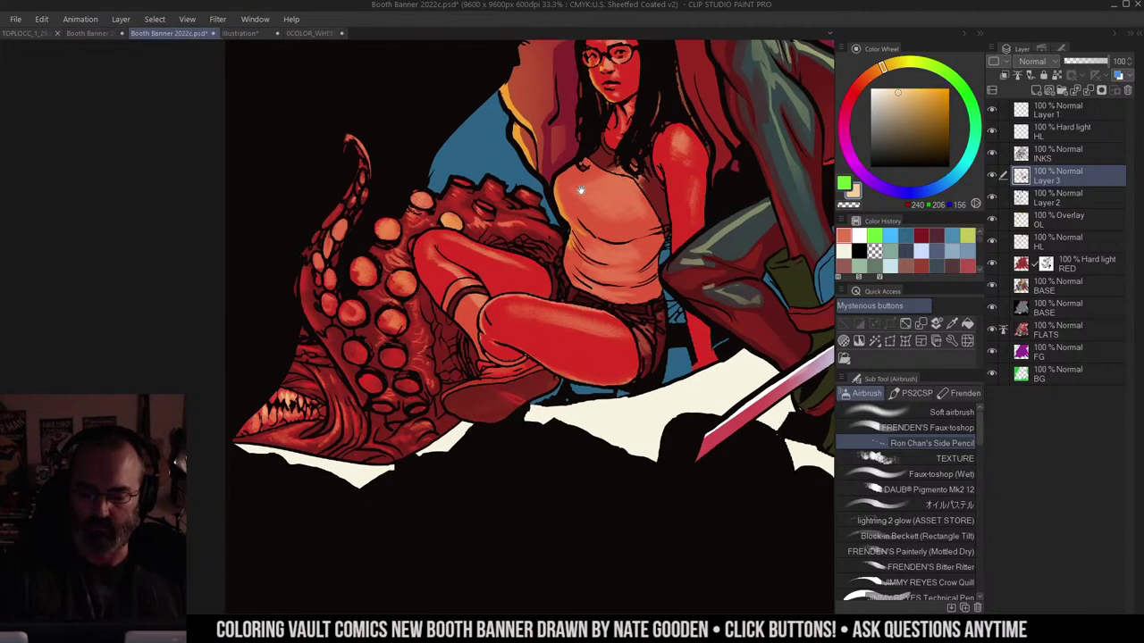
pyautogui.press('m')
pyautogui.press('b')
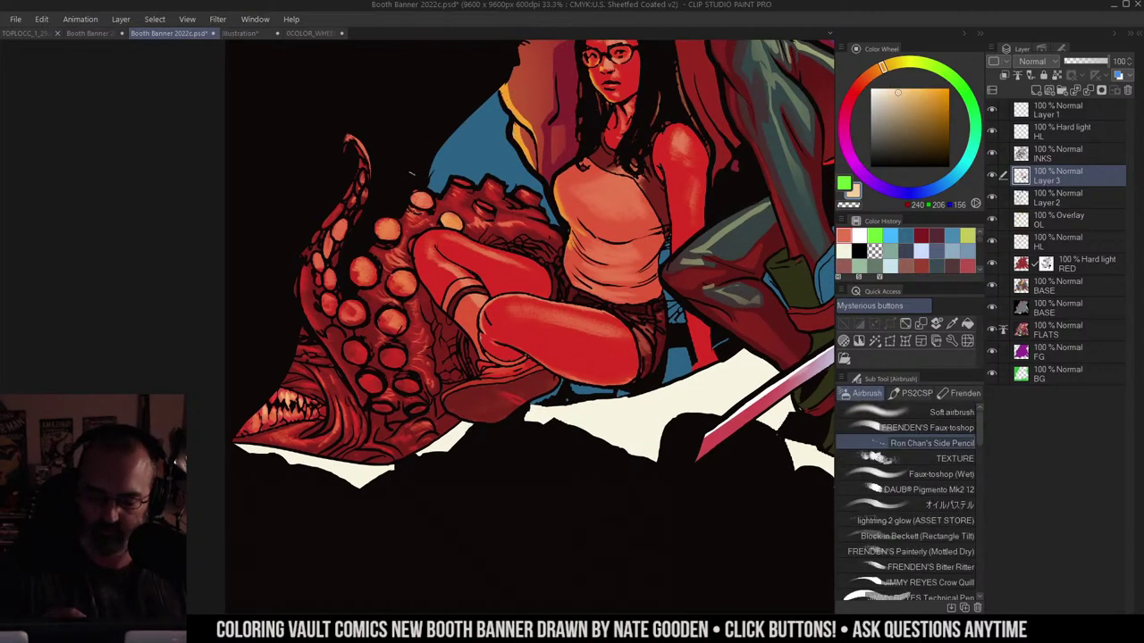
pyautogui.moveTo(407, 211); pyautogui.dragTo(421, 216)
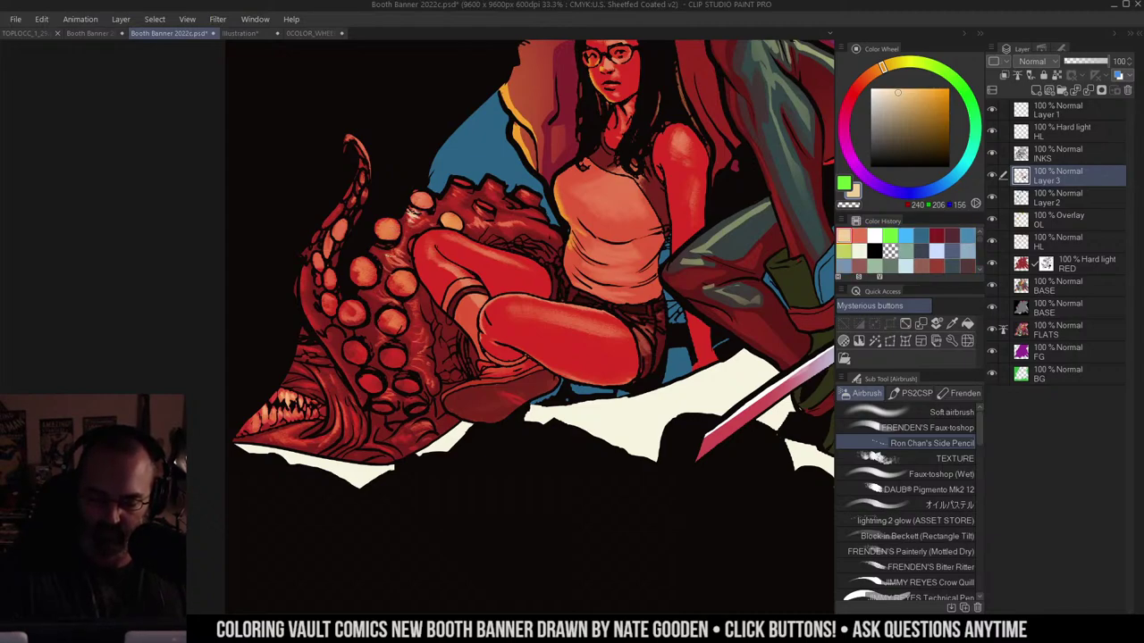
pyautogui.moveTo(391, 249)
pyautogui.mouseDown()
pyautogui.moveTo(399, 263)
pyautogui.moveTo(414, 247)
pyautogui.mouseUp()
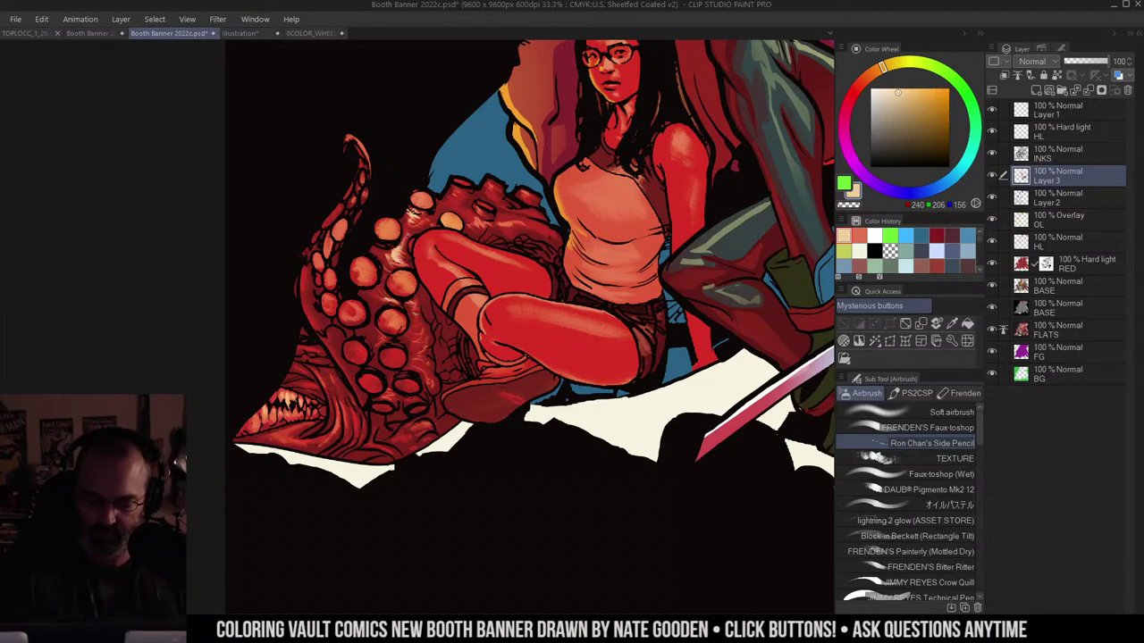
pyautogui.moveTo(417, 320); pyautogui.dragTo(420, 364)
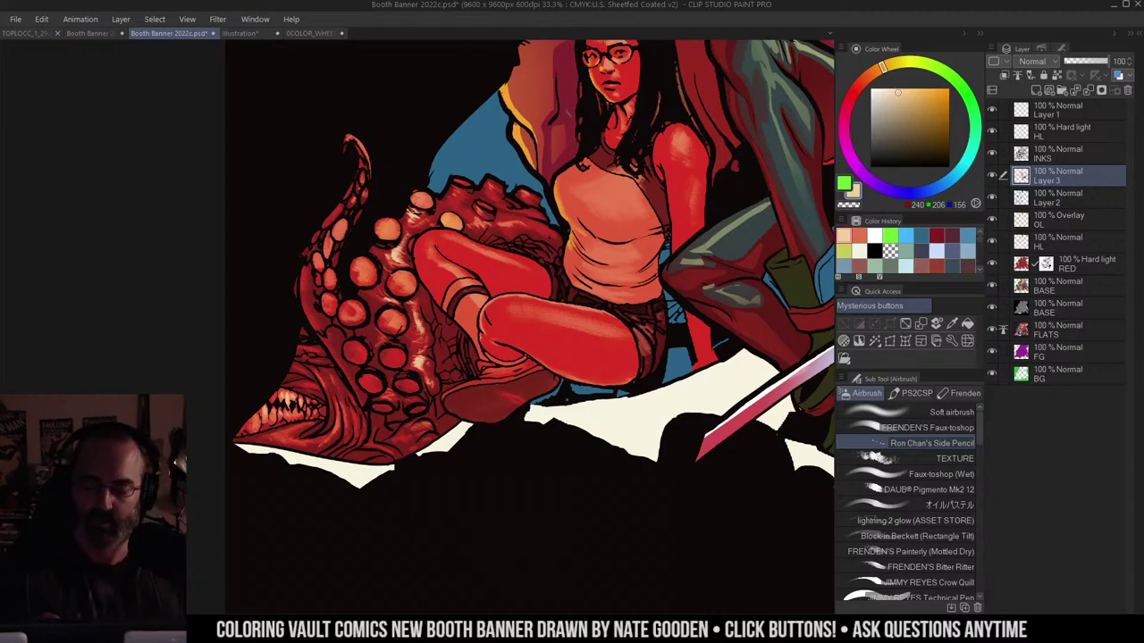
# Step: Paint pale orange highlights along the curled tip of the tentacle with Ron Chan's Side Pencil
pyautogui.moveTo(367, 337); pyautogui.dragTo(422, 281)
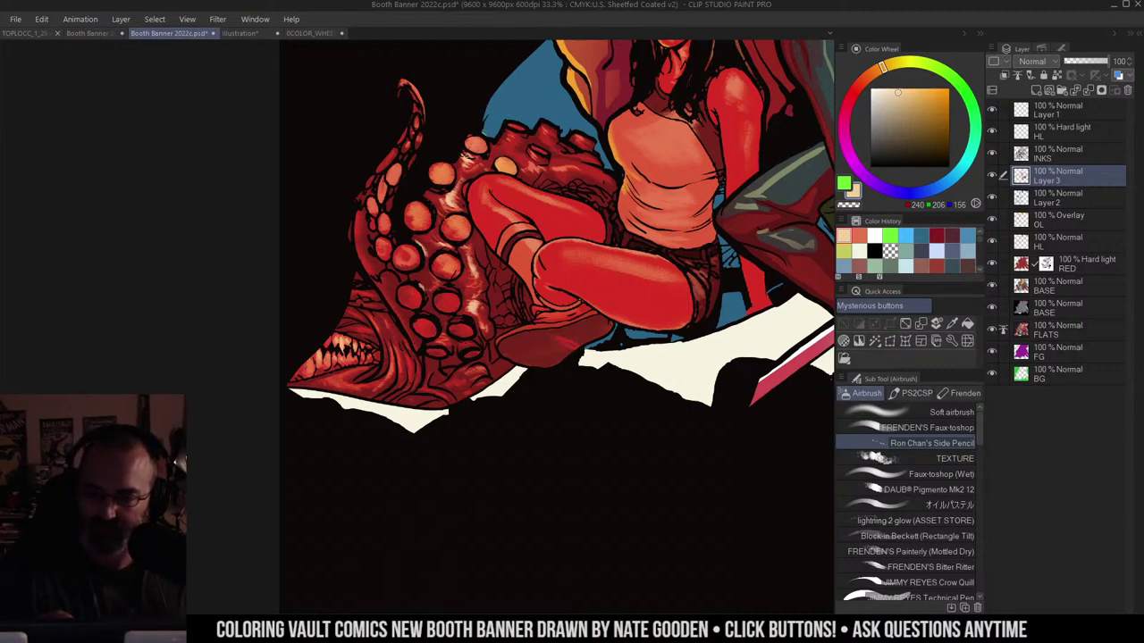
pyautogui.press('m')
pyautogui.moveTo(540, 127); pyautogui.dragTo(567, 122)
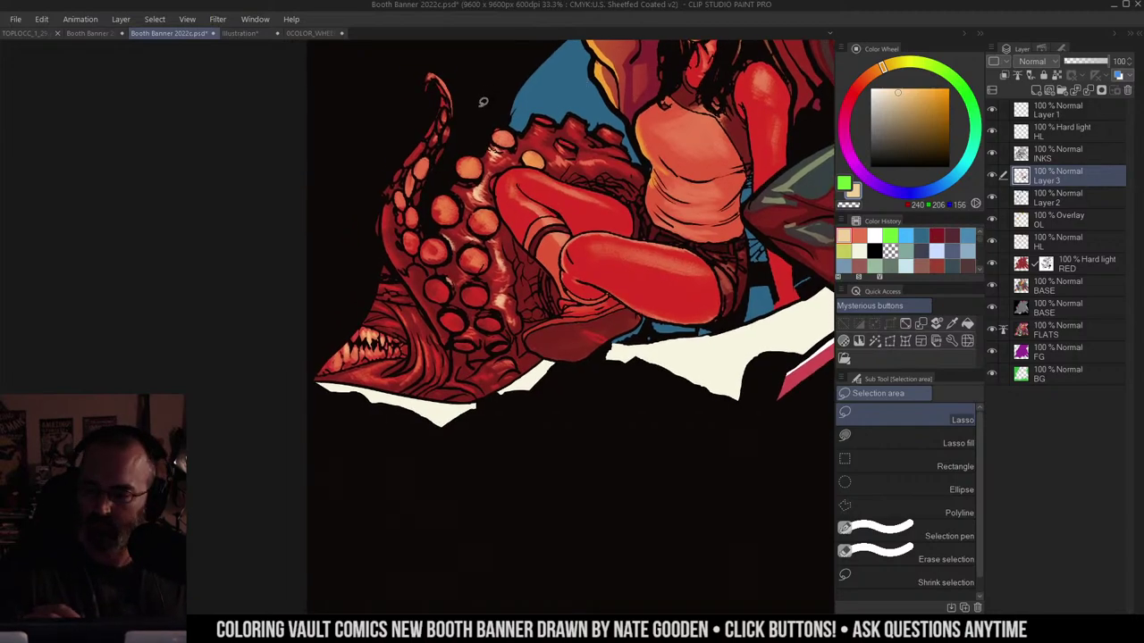
pyautogui.press('b')
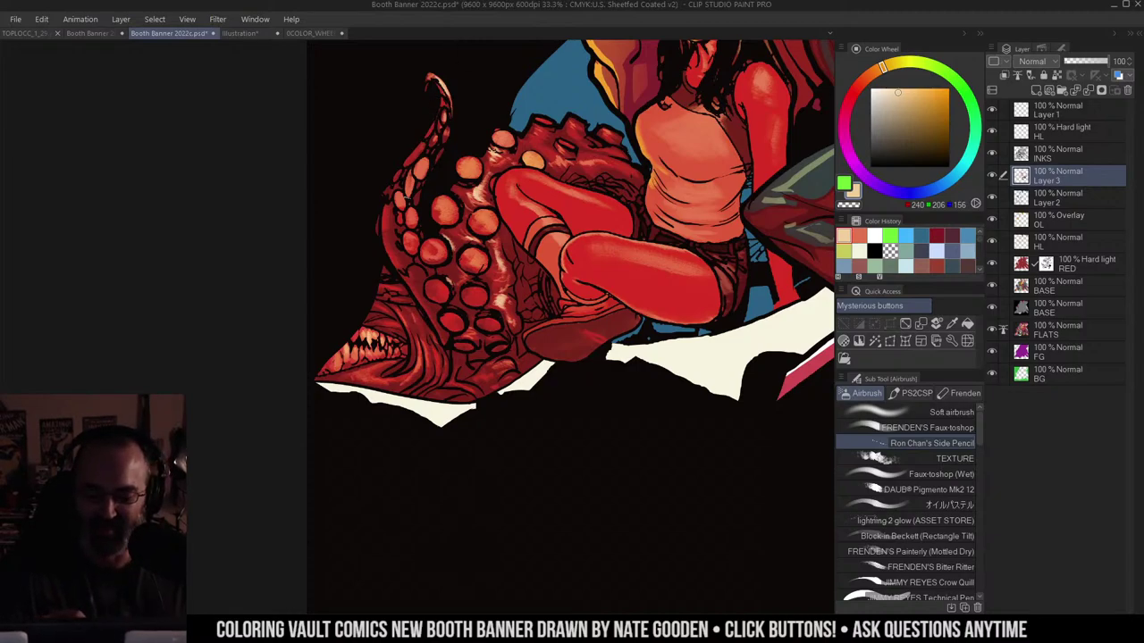
# Step: Color the small suckers along the tentacle's outer edge with sampled orange-red (232, 118, 81), red (217, 82, 59) and peach (234, 180, 135)
pyautogui.keyDown('alt'); pyautogui.click(445, 210); pyautogui.keyUp('alt')
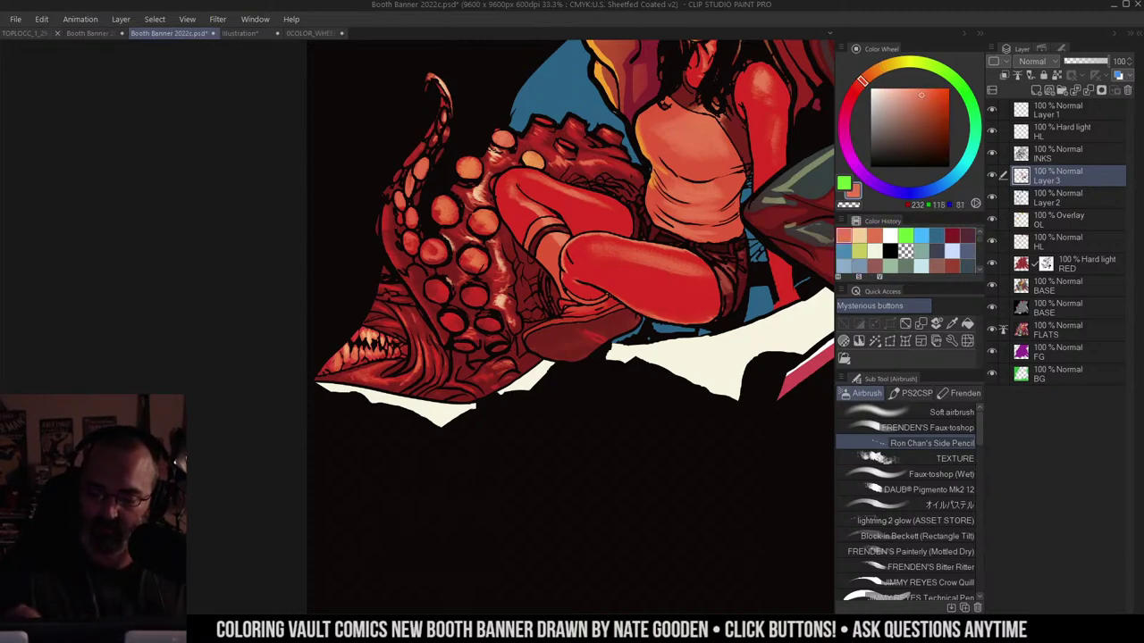
pyautogui.moveTo(394, 207); pyautogui.dragTo(389, 221)
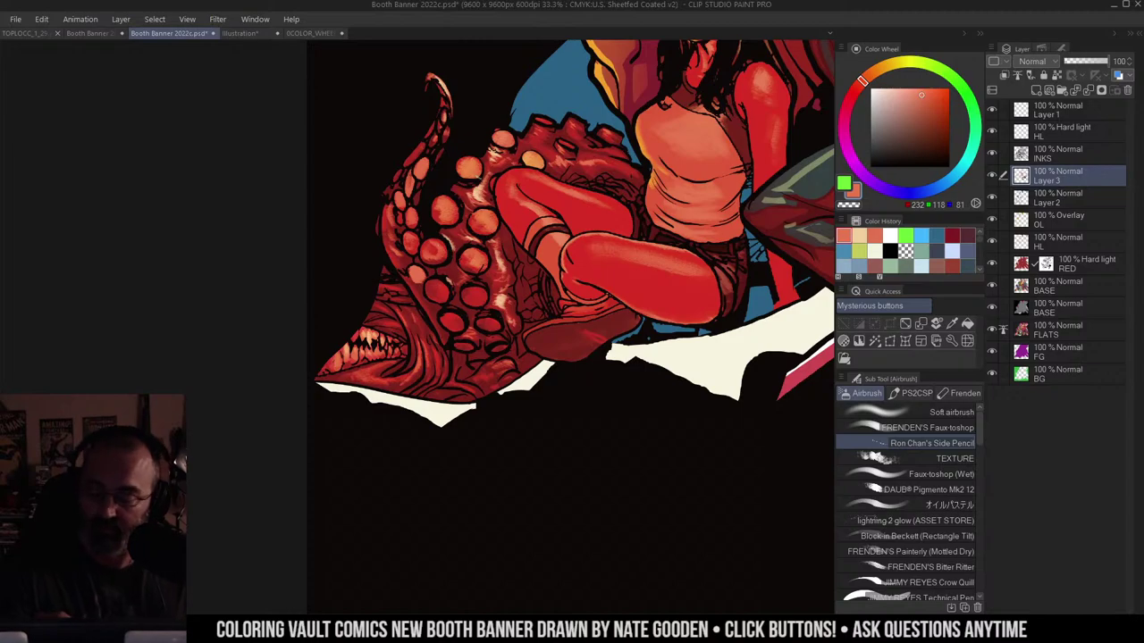
pyautogui.keyDown('alt'); pyautogui.click(416, 271); pyautogui.keyUp('alt')
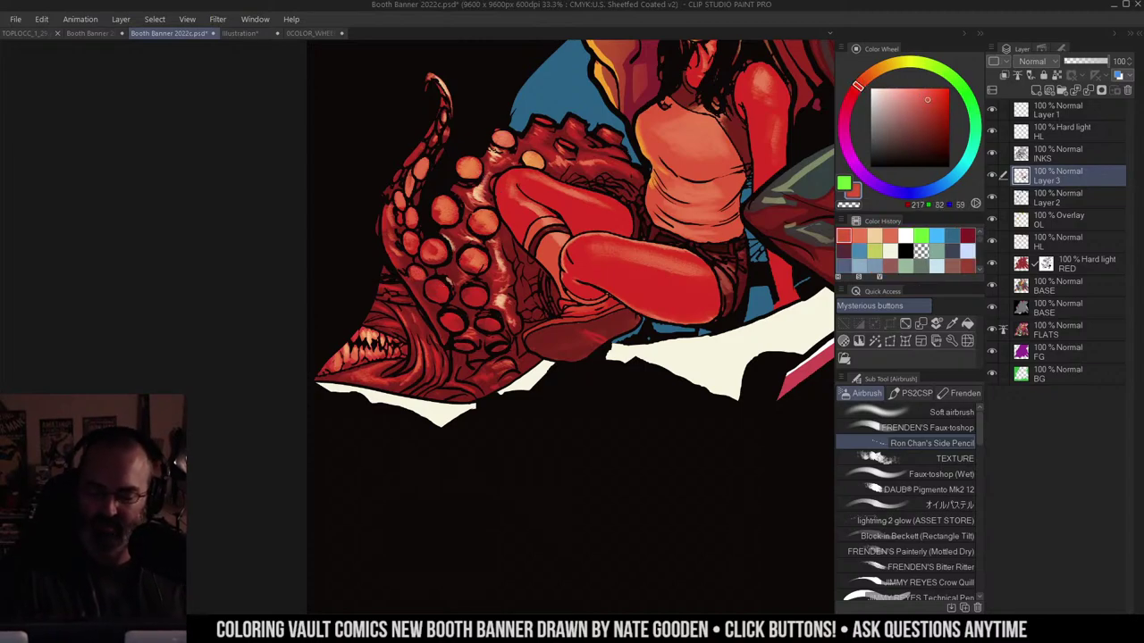
pyautogui.keyDown('alt'); pyautogui.click(420, 165); pyautogui.keyUp('alt')
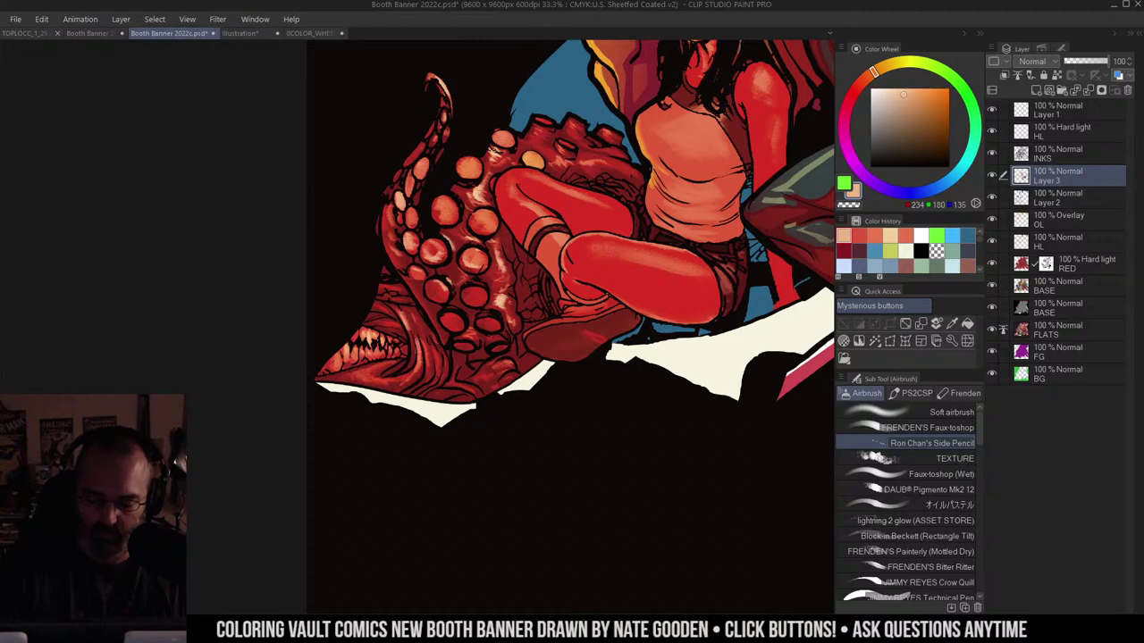
# Step: Retouch the seated woman's leg with its sampled red (237, 48, 27) and the tentacle's suckers with sampled orange (221, 106, 70)
pyautogui.moveTo(524, 259); pyautogui.dragTo(534, 213)
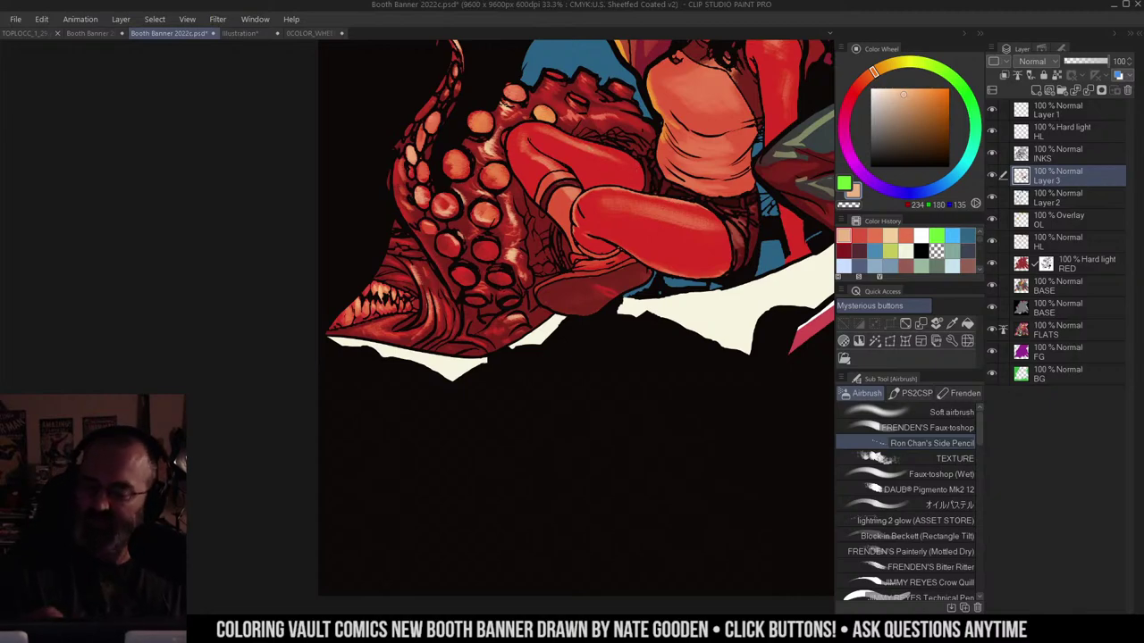
pyautogui.keyDown('alt'); pyautogui.click(617, 204); pyautogui.keyUp('alt')
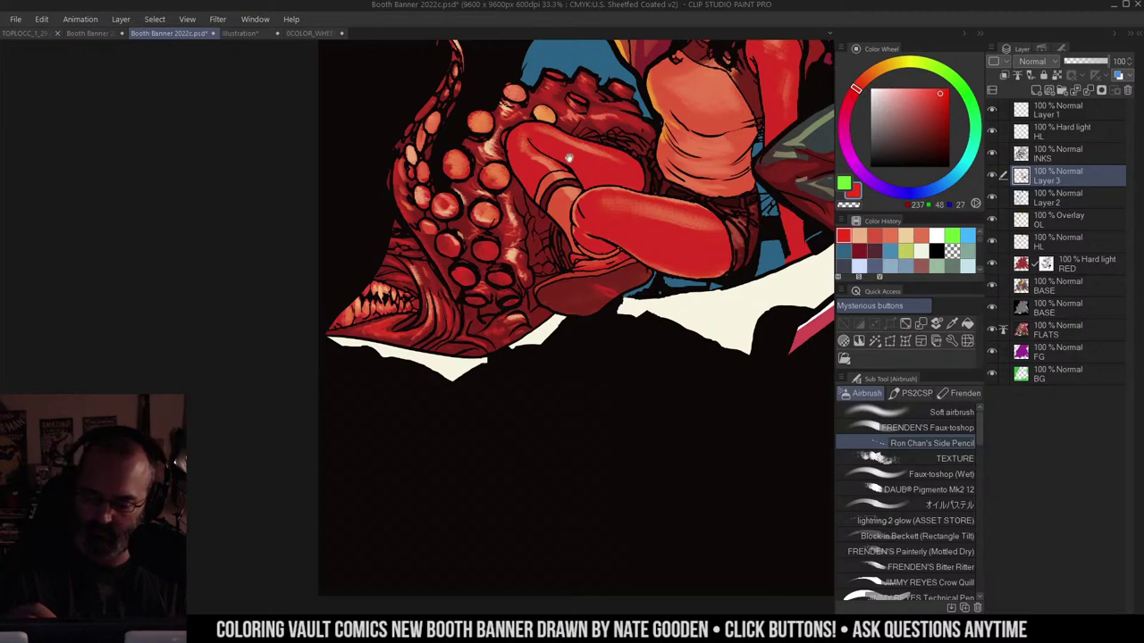
pyautogui.moveTo(569, 160); pyautogui.dragTo(522, 164)
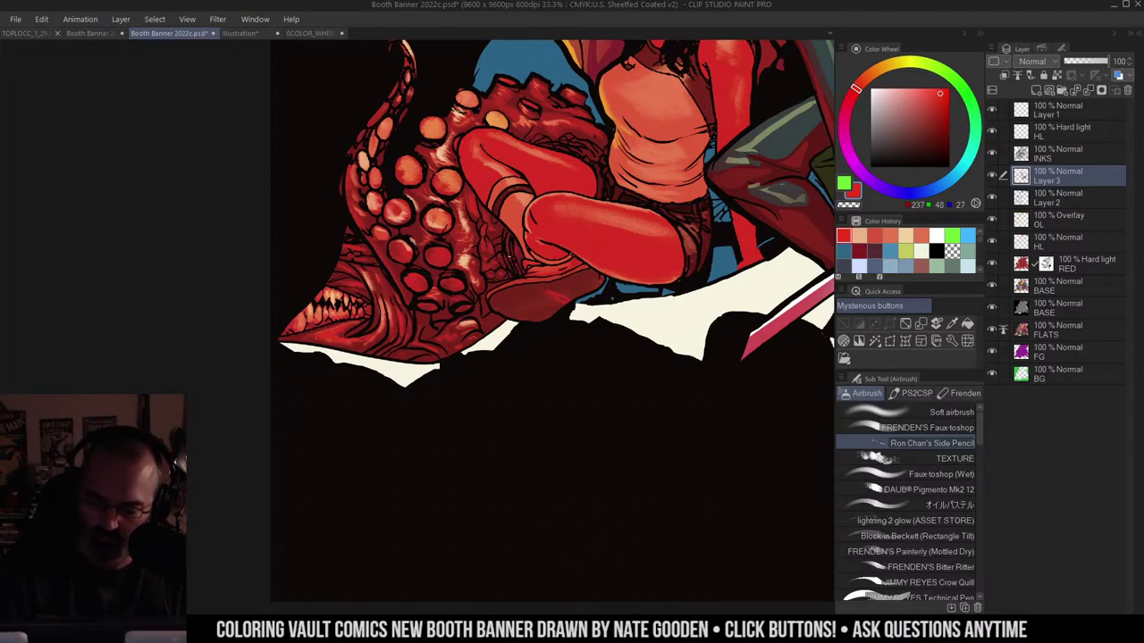
pyautogui.keyDown('alt'); pyautogui.click(437, 220); pyautogui.keyUp('alt')
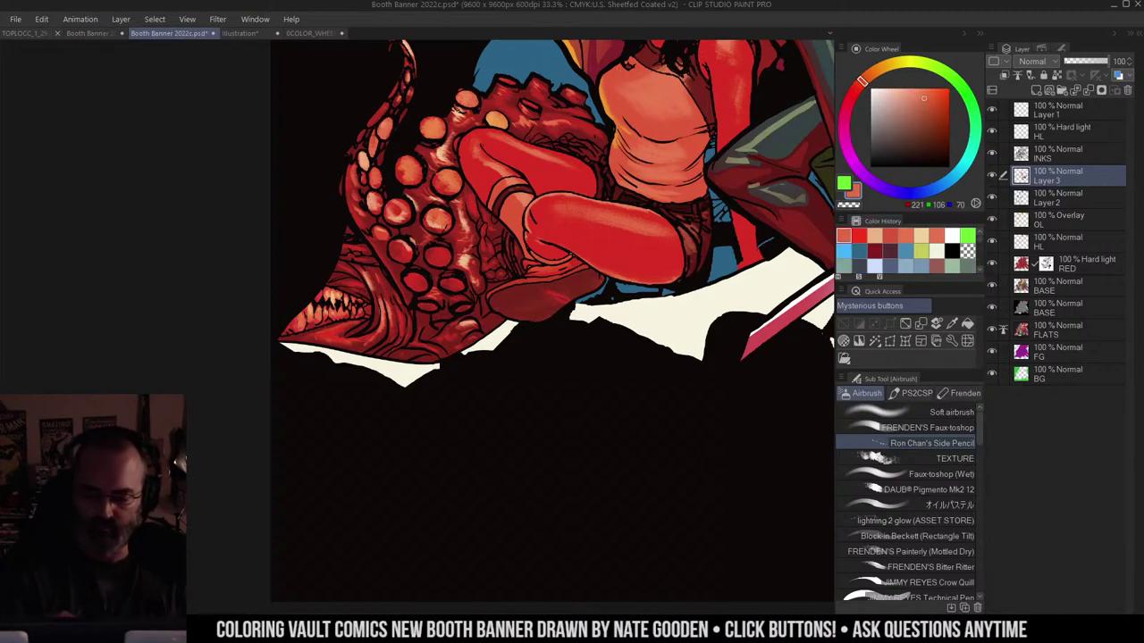
pyautogui.moveTo(434, 252); pyautogui.dragTo(446, 250)
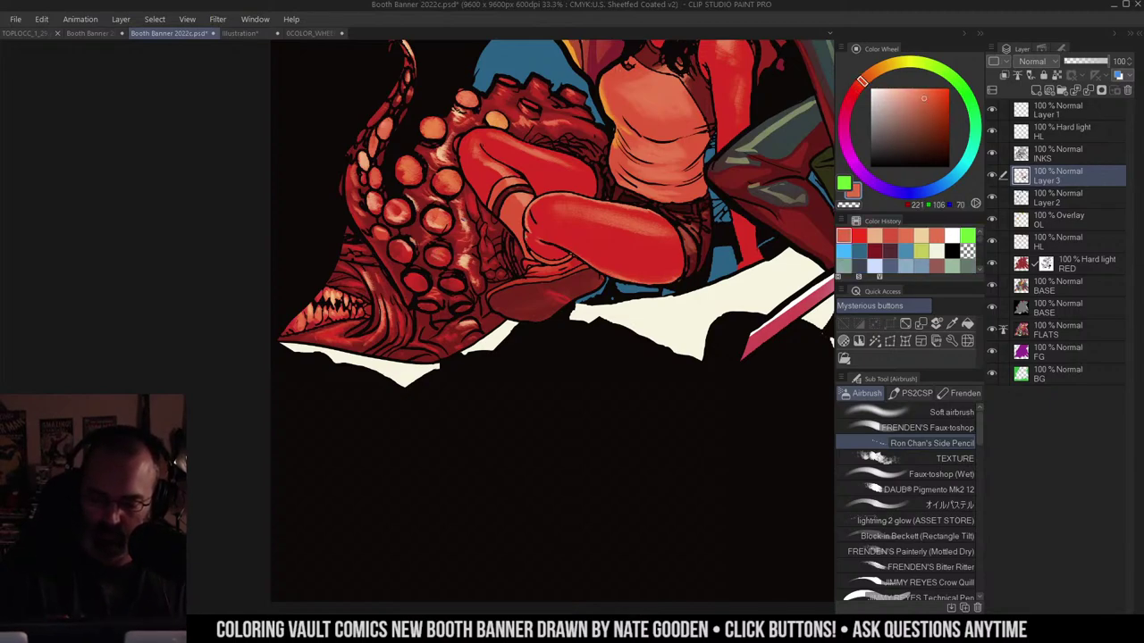
# Step: Add lighter touches to the tentacle's suckers with sampled peach tones (227, 173, 131 and 233, 188, 141)
pyautogui.keyDown('alt'); pyautogui.click(438, 220); pyautogui.keyUp('alt')
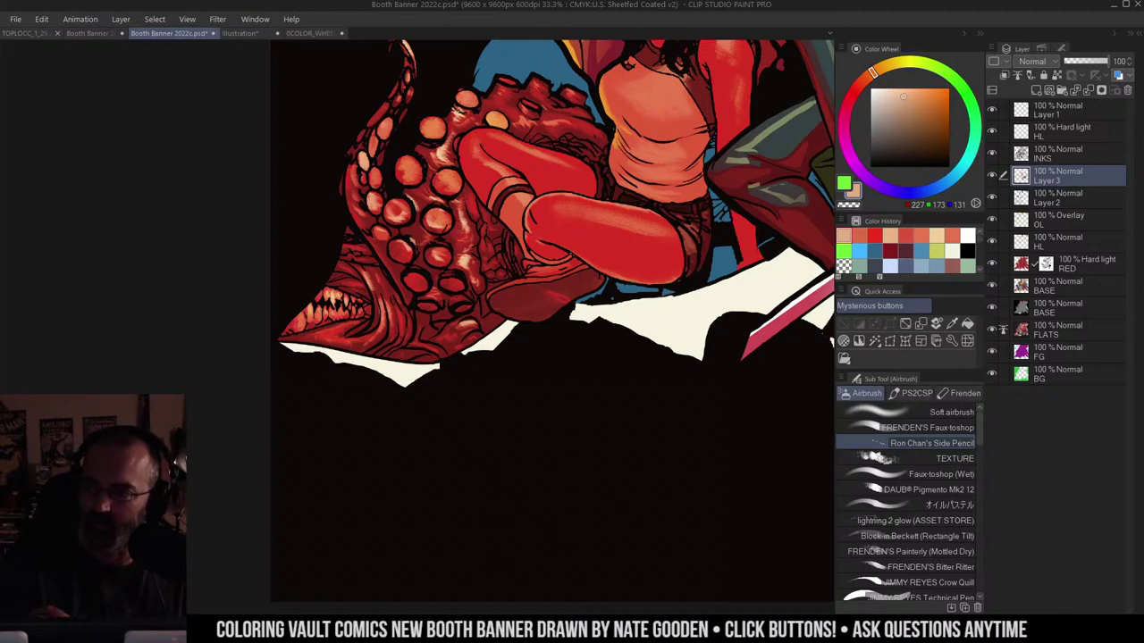
pyautogui.keyDown('alt'); pyautogui.click(444, 151); pyautogui.keyUp('alt')
pyautogui.moveTo(444, 151); pyautogui.dragTo(434, 178)
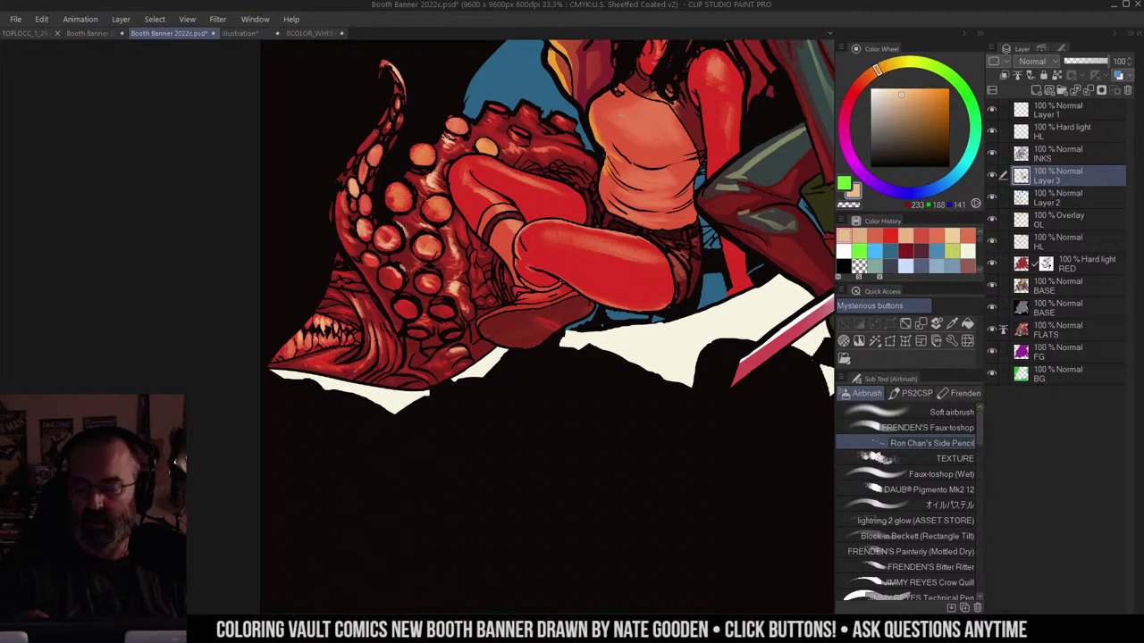
pyautogui.hotkey('ctrl', 'space')
pyautogui.scroll(-4, 623, 122)
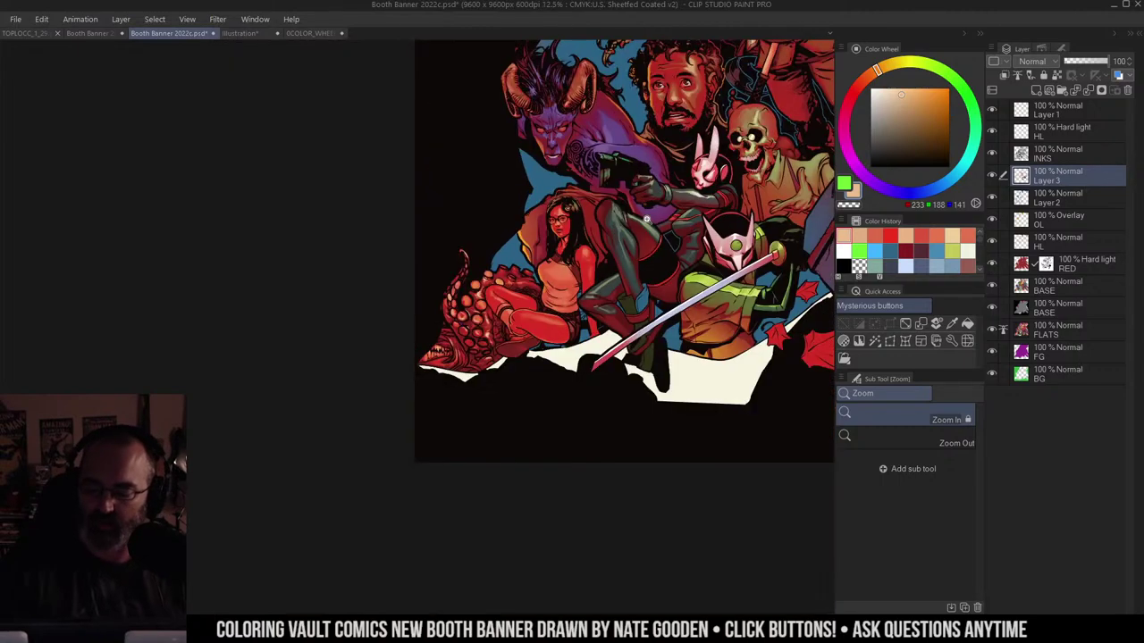
# Step: Add peach highlights (233, 188, 141) to the creature's lower tentacle beside the small suckers with Ron Chan's Side Pencil
pyautogui.scroll(-3, 664, 195)
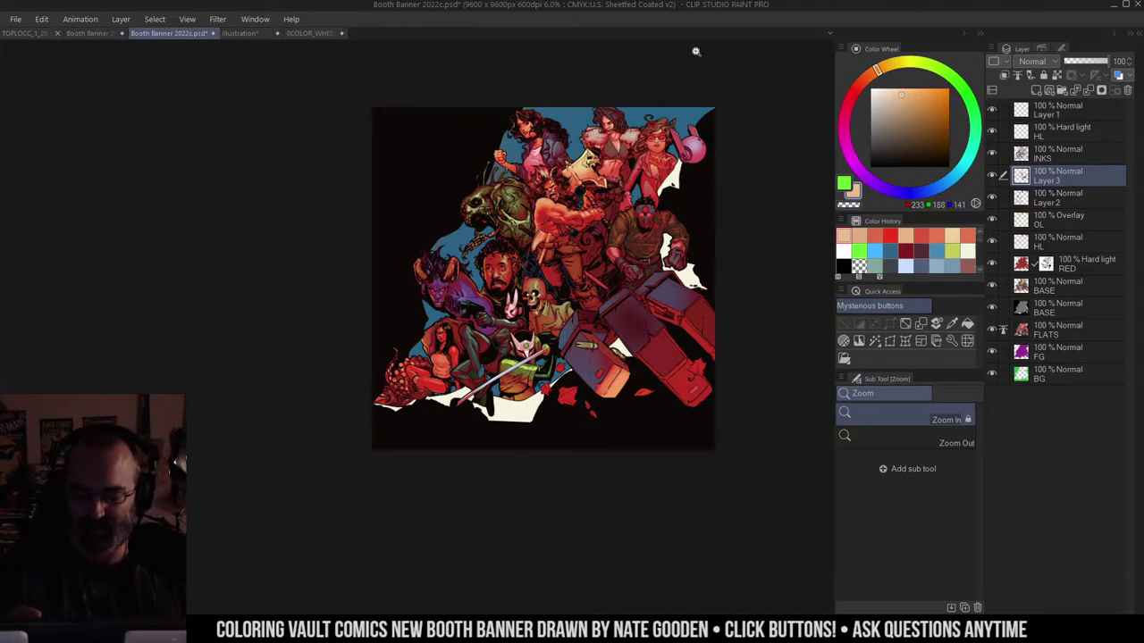
pyautogui.scroll(3, 484, 271)
pyautogui.scroll(2, 484, 271)
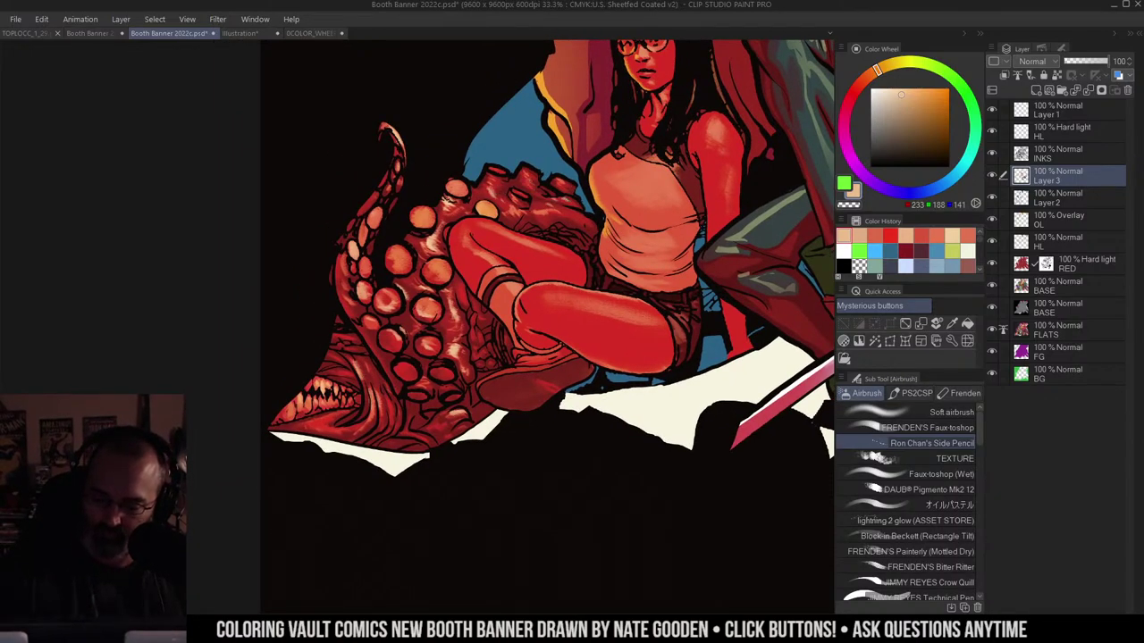
pyautogui.scroll(1, 429, 313)
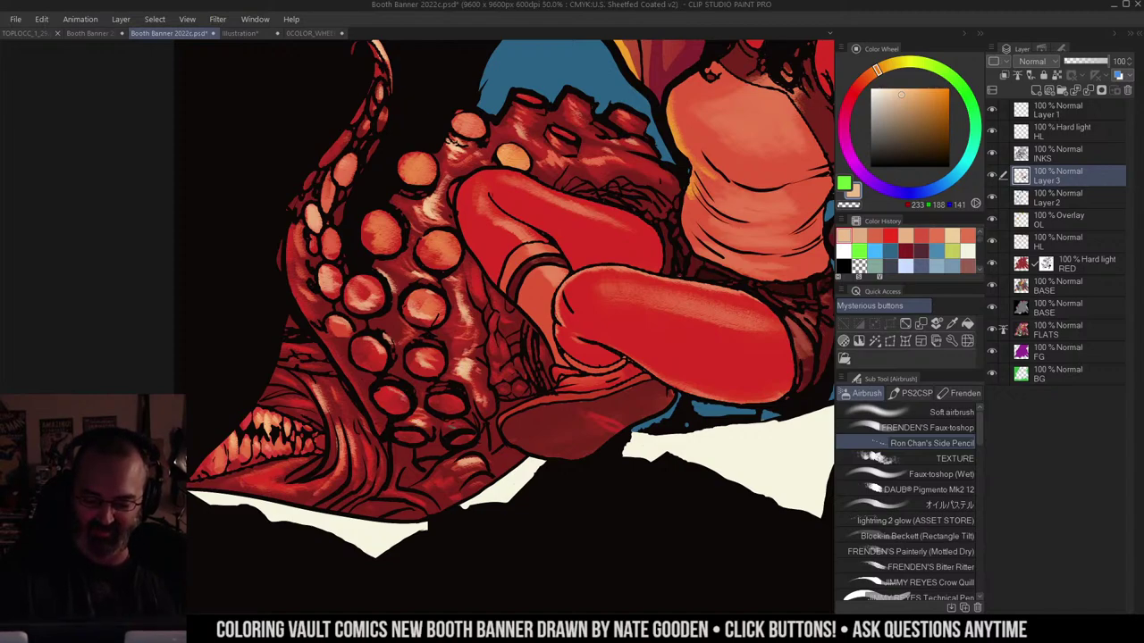
pyautogui.moveTo(447, 428); pyautogui.dragTo(458, 424)
pyautogui.moveTo(546, 382); pyautogui.dragTo(522, 318)
pyautogui.moveTo(373, 440); pyautogui.dragTo(404, 429)
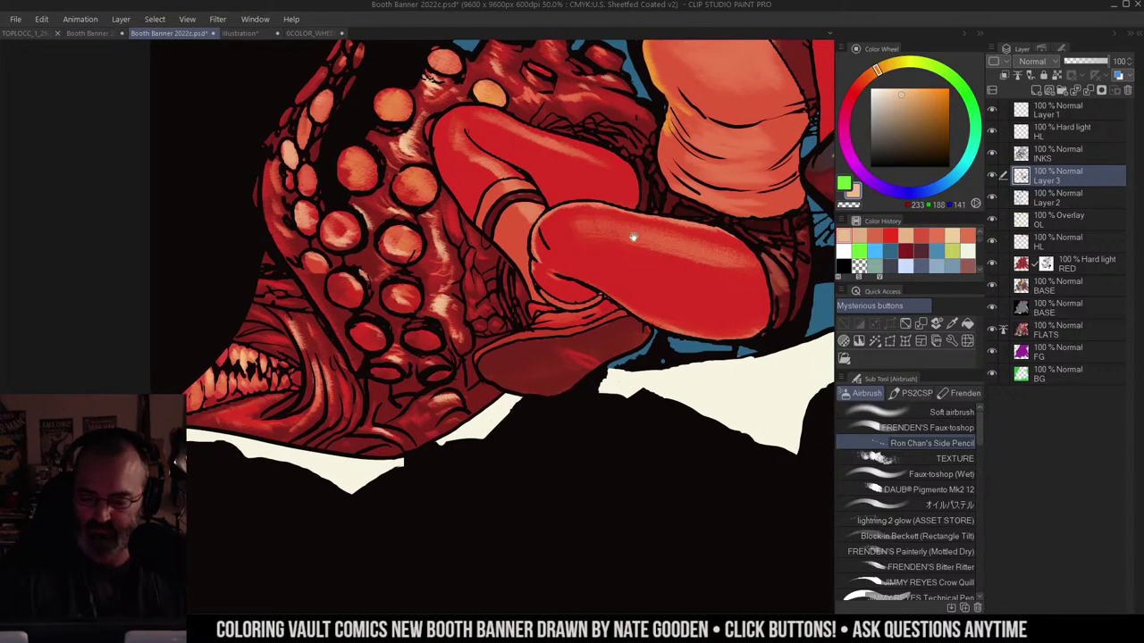
# Step: Paint peach highlights (238, 189, 143) on the seated woman's shoulder and forehead, starting from her sampled skin orange
pyautogui.keyDown('alt'); pyautogui.click(541, 286); pyautogui.keyUp('alt')
pyautogui.moveTo(633, 237); pyautogui.dragTo(584, 256)
pyautogui.moveTo(642, 131); pyautogui.dragTo(615, 185)
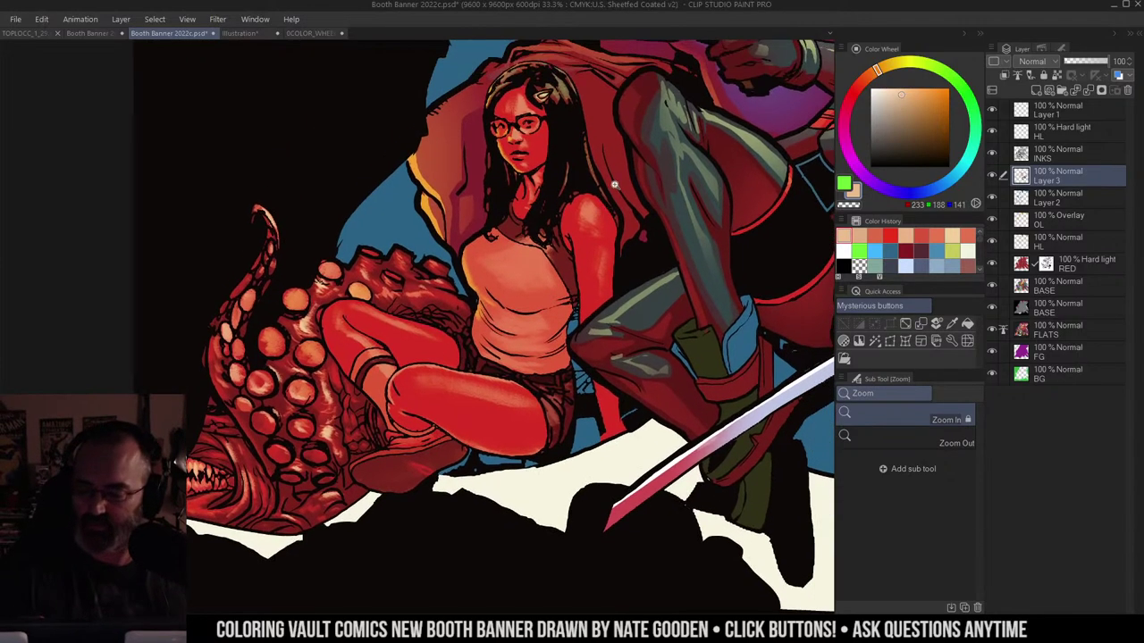
pyautogui.scroll(2, 592, 148)
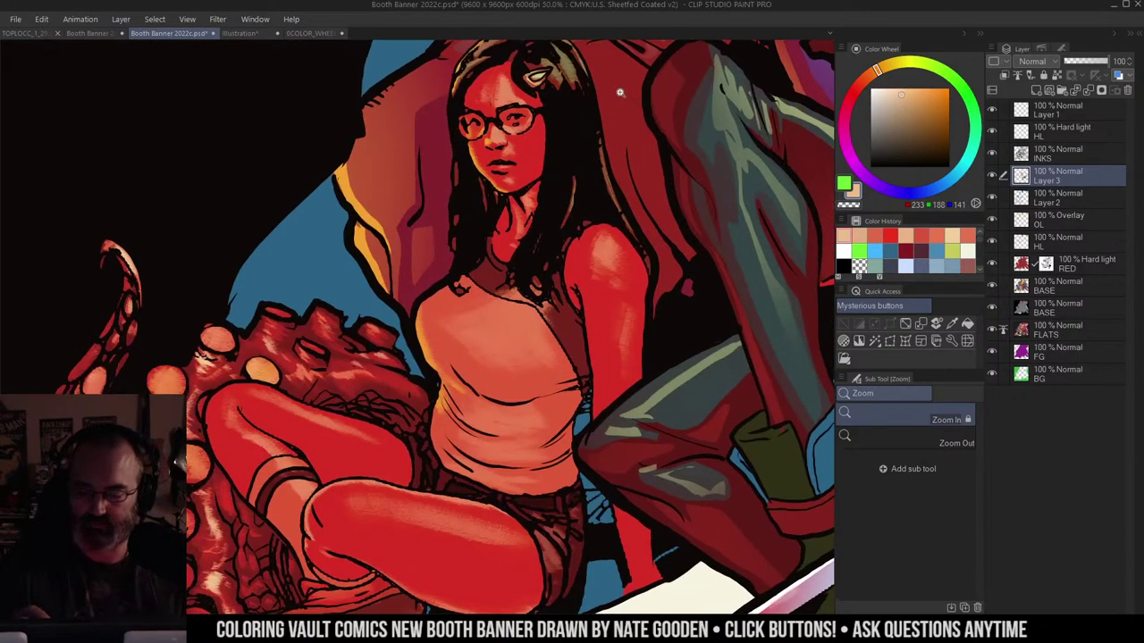
pyautogui.press('b')
pyautogui.keyDown('alt'); pyautogui.click(606, 253); pyautogui.keyUp('alt')
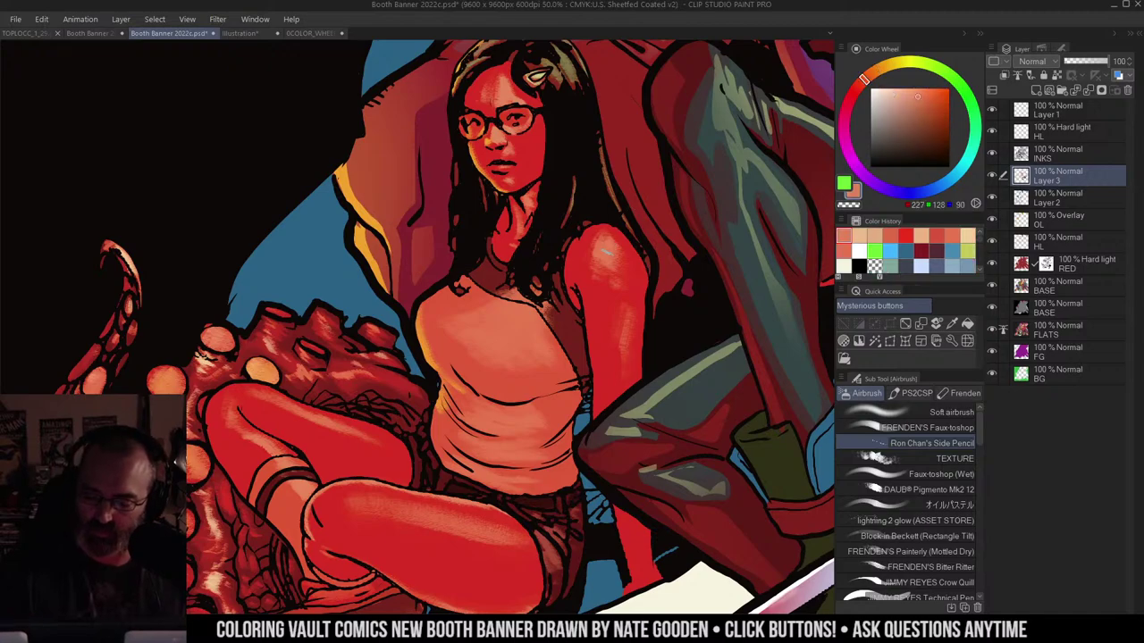
pyautogui.click(902, 93)
pyautogui.click(876, 72)
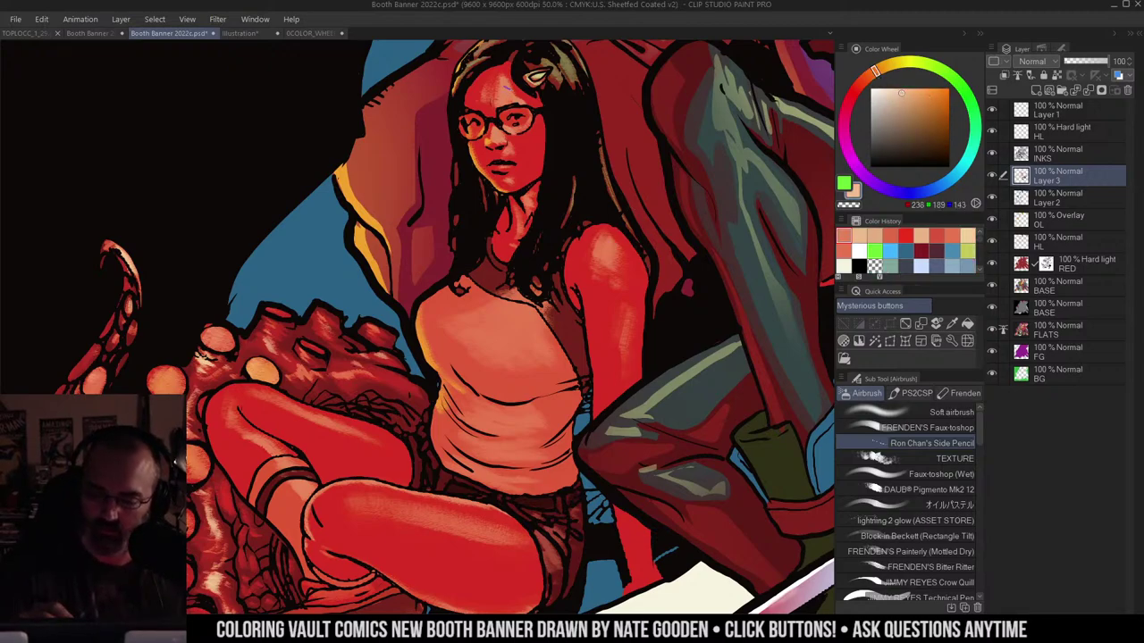
pyautogui.moveTo(508, 84); pyautogui.dragTo(511, 94)
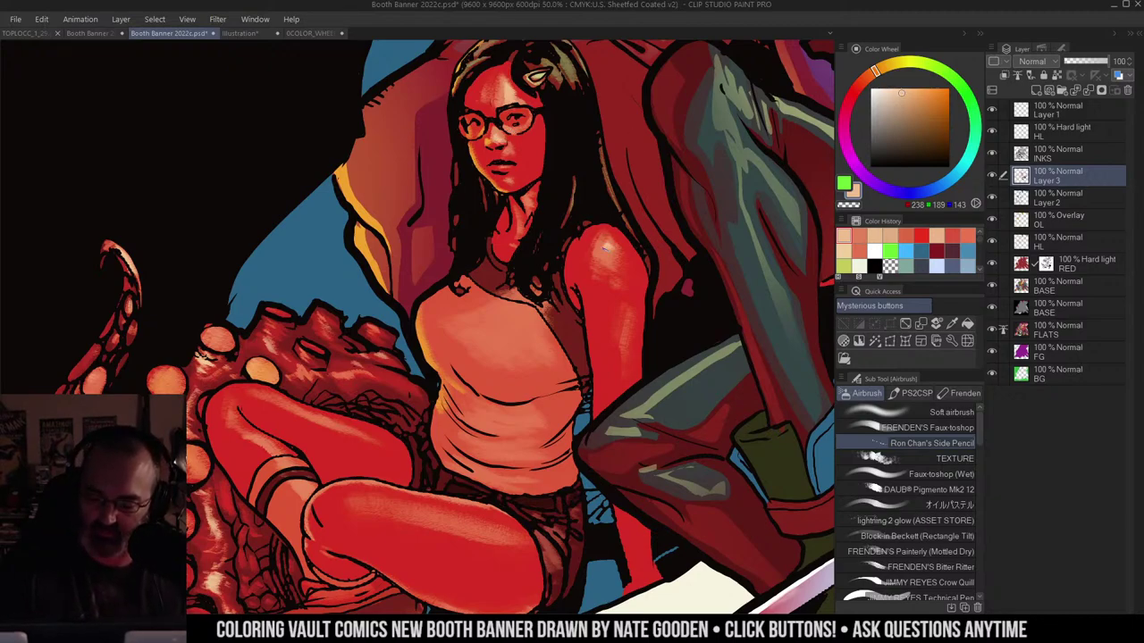
# Step: Brush light peach highlights (238, 184, 140) onto the folds of the seated woman's tank top
pyautogui.hotkey('ctrl', 'space')
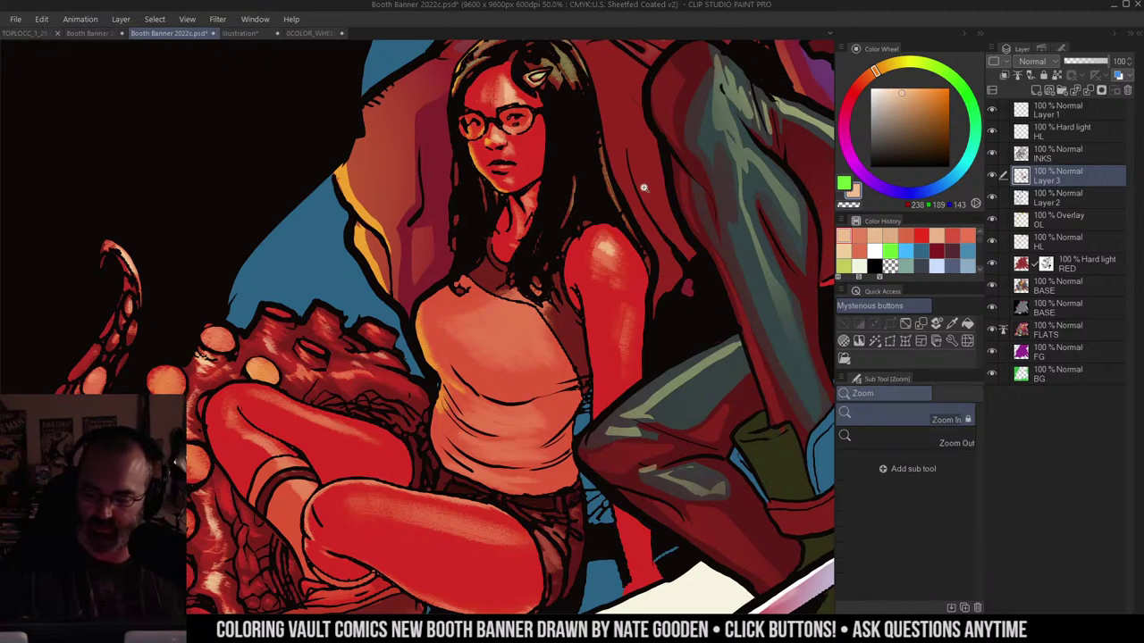
pyautogui.moveTo(643, 187); pyautogui.dragTo(631, 134)
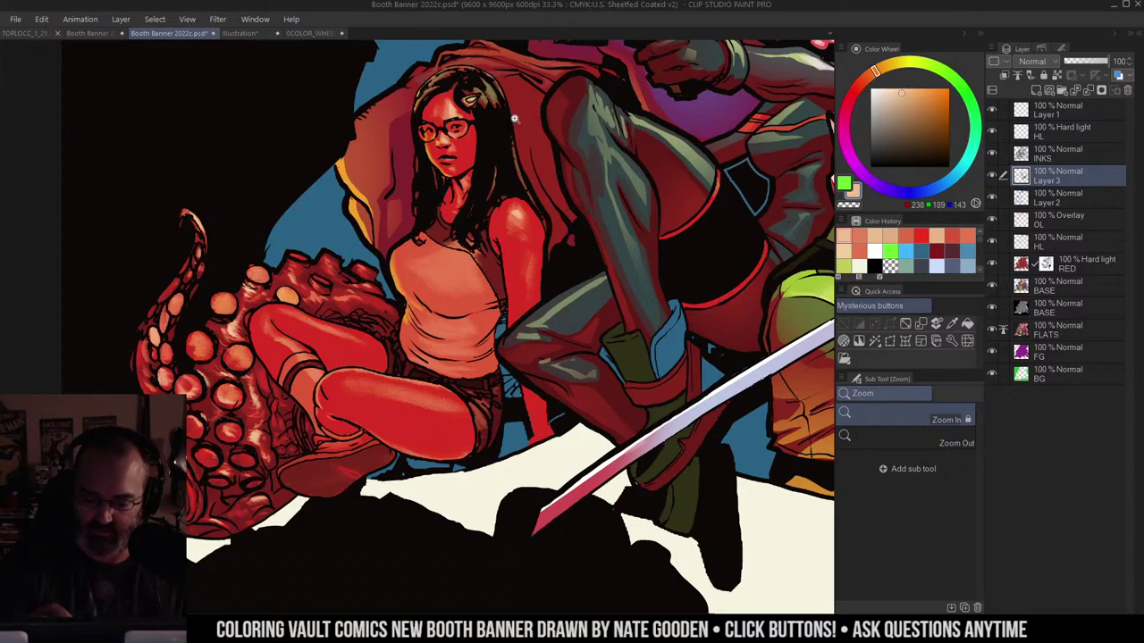
pyautogui.press('b')
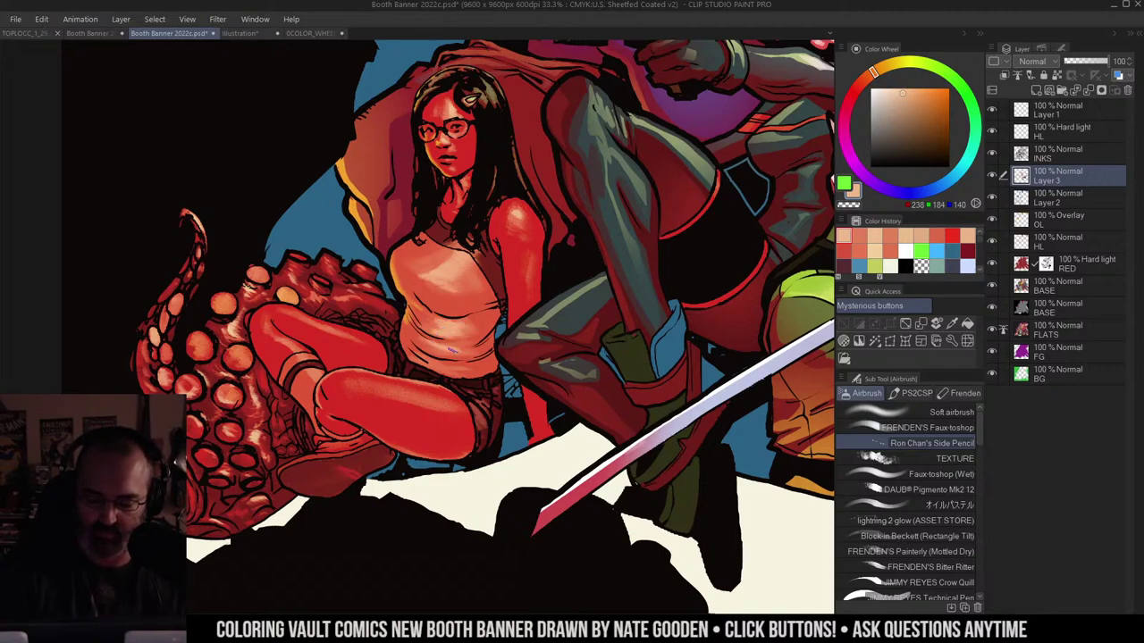
pyautogui.moveTo(436, 365); pyautogui.dragTo(447, 375)
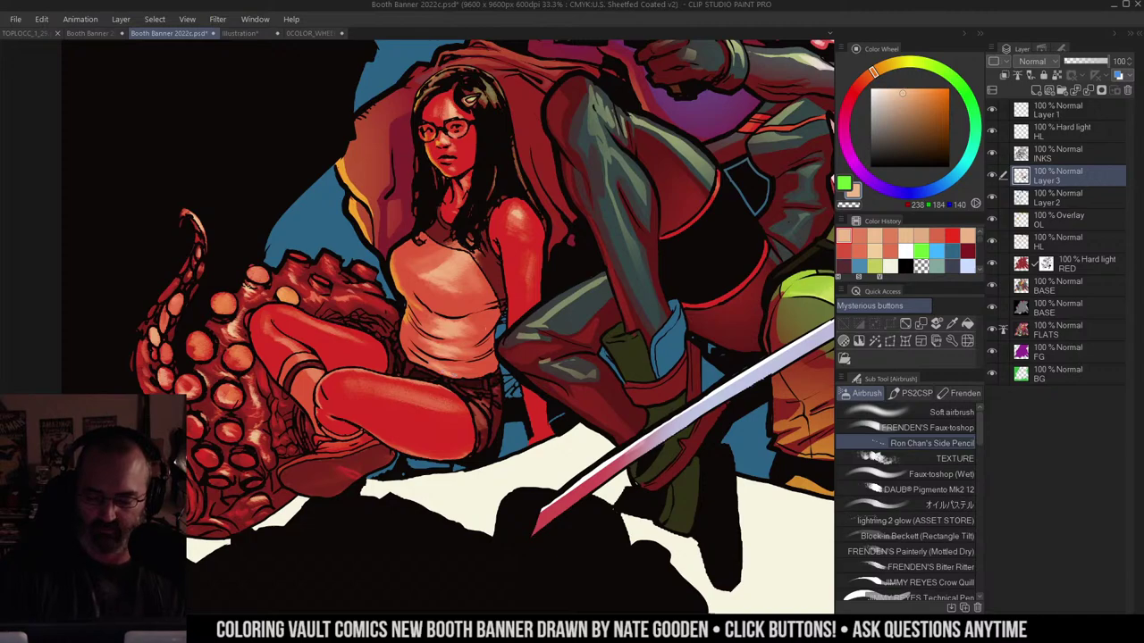
# Step: Refine the tank top's highlights with a sampled peach (238, 183, 138)
pyautogui.press('/')
pyautogui.keyDown('alt'); pyautogui.click(502, 312); pyautogui.keyUp('alt')
pyautogui.moveTo(568, 255)
pyautogui.mouseDown()
pyautogui.moveTo(548, 224)
pyautogui.moveTo(593, 166)
pyautogui.moveTo(552, 168)
pyautogui.moveTo(581, 139)
pyautogui.mouseUp()
pyautogui.click(593, 165)
pyautogui.press('b')
pyautogui.keyDown('alt'); pyautogui.click(549, 141); pyautogui.keyUp('alt')
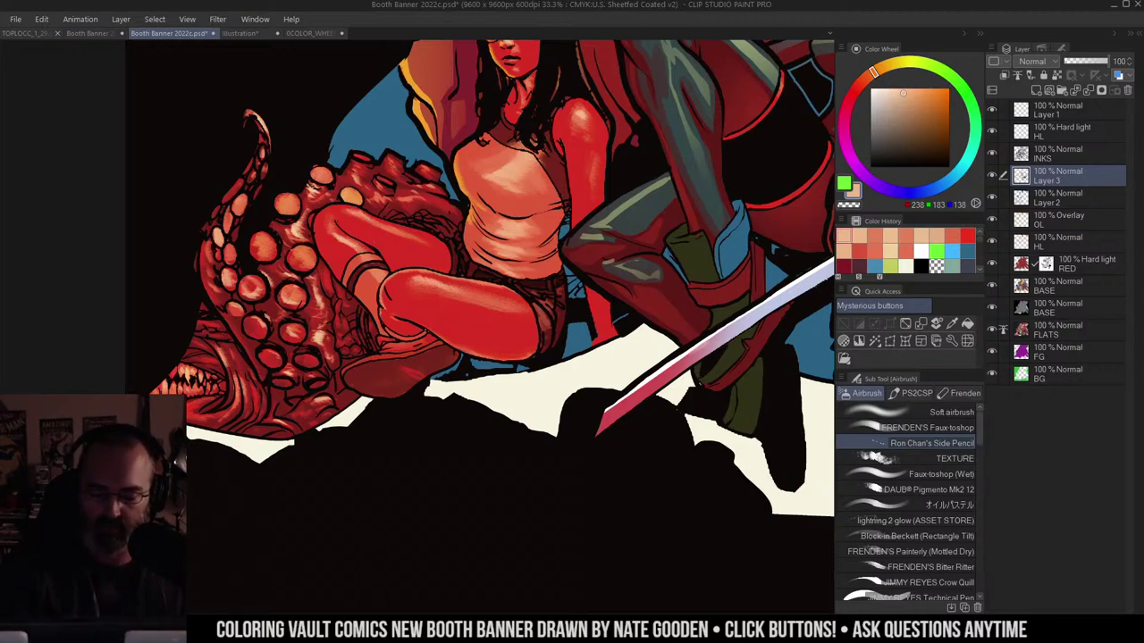
pyautogui.moveTo(643, 165); pyautogui.dragTo(570, 239)
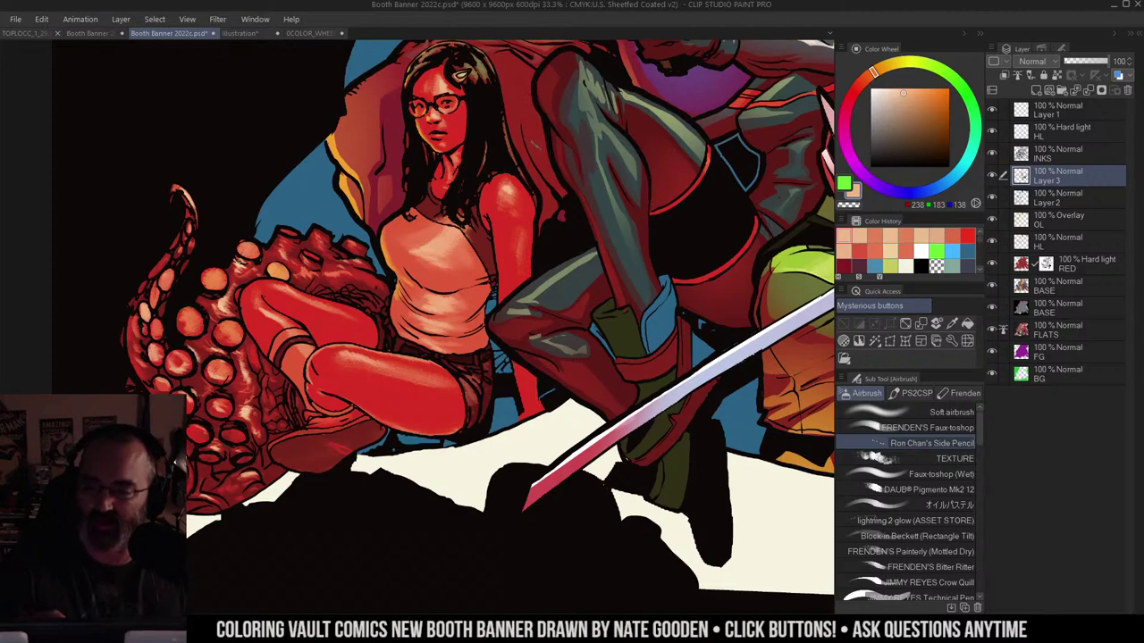
pyautogui.moveTo(564, 122); pyautogui.dragTo(556, 129)
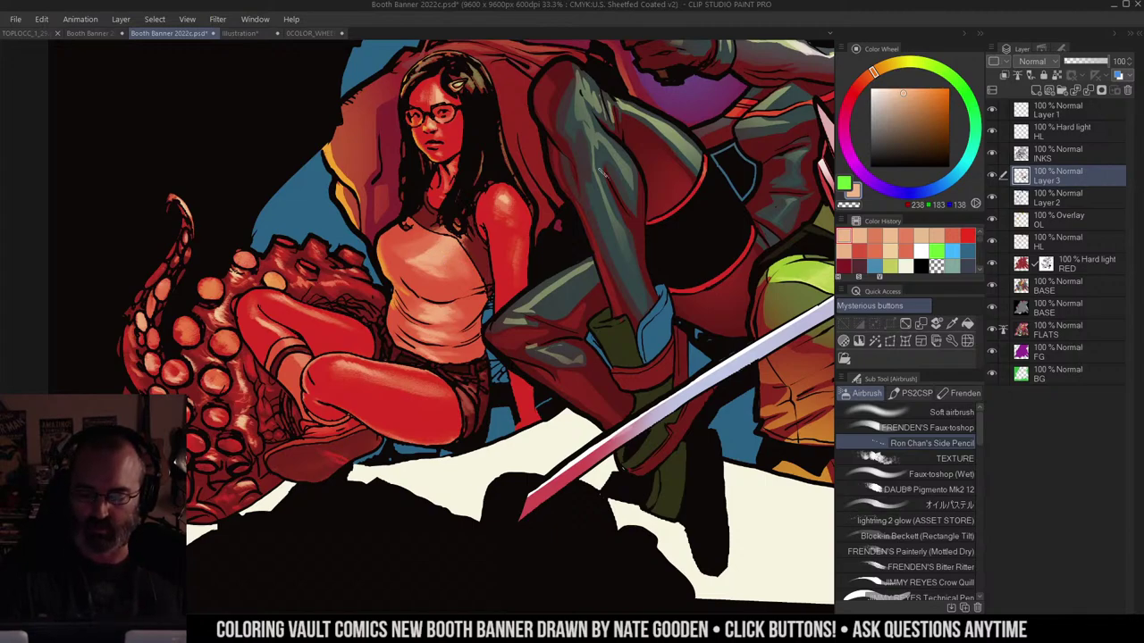
# Step: Highlight both horns of the purple demon with sampled tan-orange (203, 131, 97) using Ron Chan's Side Pencil
pyautogui.hotkey('ctrl', 'space')
pyautogui.keyDown('alt'); pyautogui.click(587, 202); pyautogui.keyUp('alt')
pyautogui.moveTo(807, 116)
pyautogui.mouseDown()
pyautogui.moveTo(606, 263)
pyautogui.moveTo(599, 226)
pyautogui.moveTo(725, 220)
pyautogui.moveTo(656, 202)
pyautogui.mouseUp()
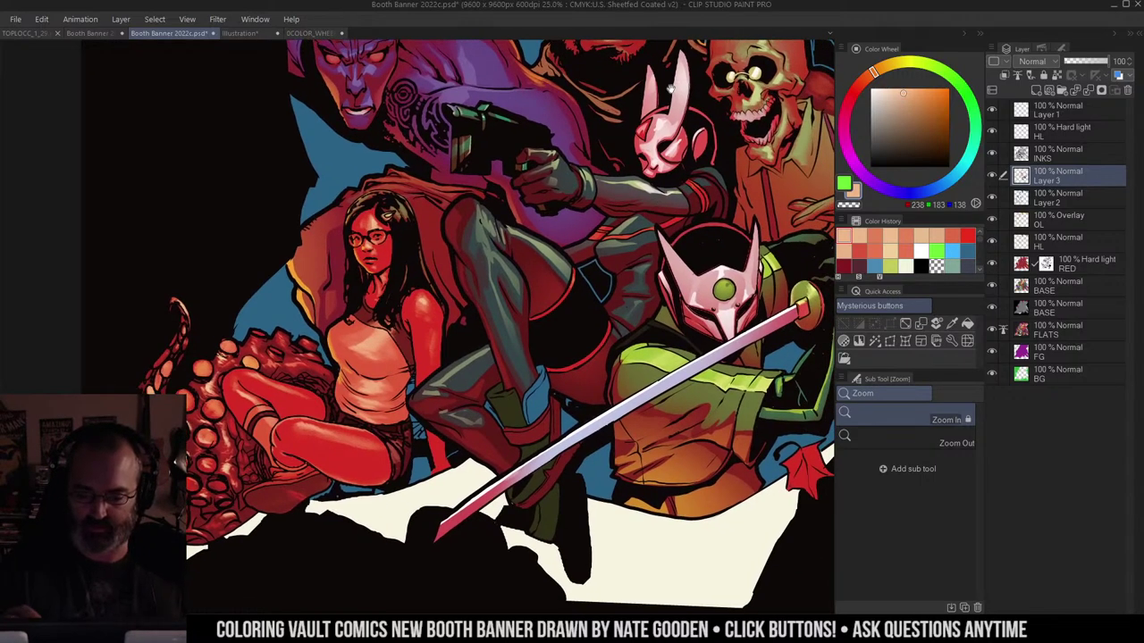
pyautogui.moveTo(670, 98); pyautogui.dragTo(705, 244)
pyautogui.moveTo(499, 176); pyautogui.dragTo(647, 248)
pyautogui.click(663, 246)
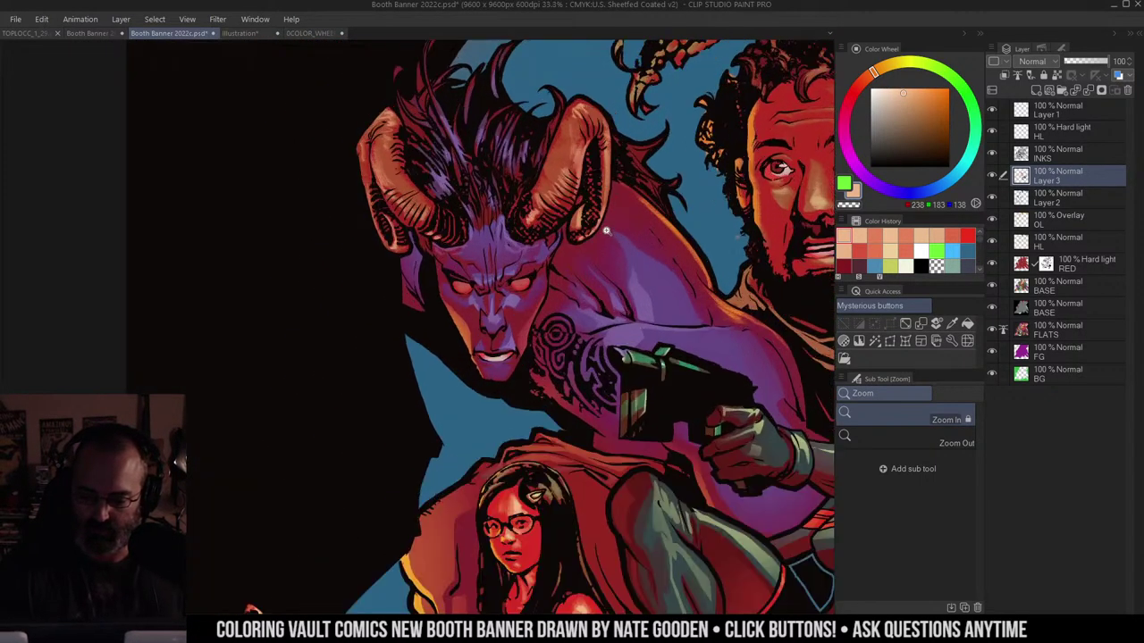
pyautogui.press('m')
pyautogui.keyDown('alt'); pyautogui.click(570, 136); pyautogui.keyUp('alt')
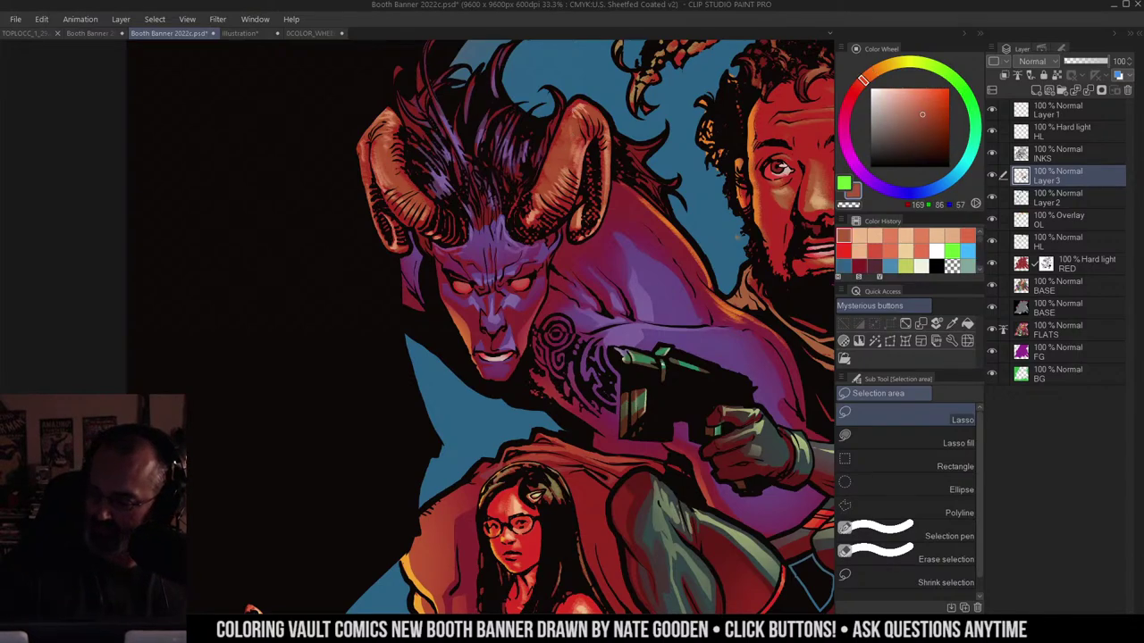
pyautogui.press('b')
pyautogui.keyDown('alt'); pyautogui.click(568, 152); pyautogui.keyUp('alt')
pyautogui.keyDown('alt'); pyautogui.click(573, 151); pyautogui.keyUp('alt')
pyautogui.moveTo(574, 130); pyautogui.dragTo(553, 174)
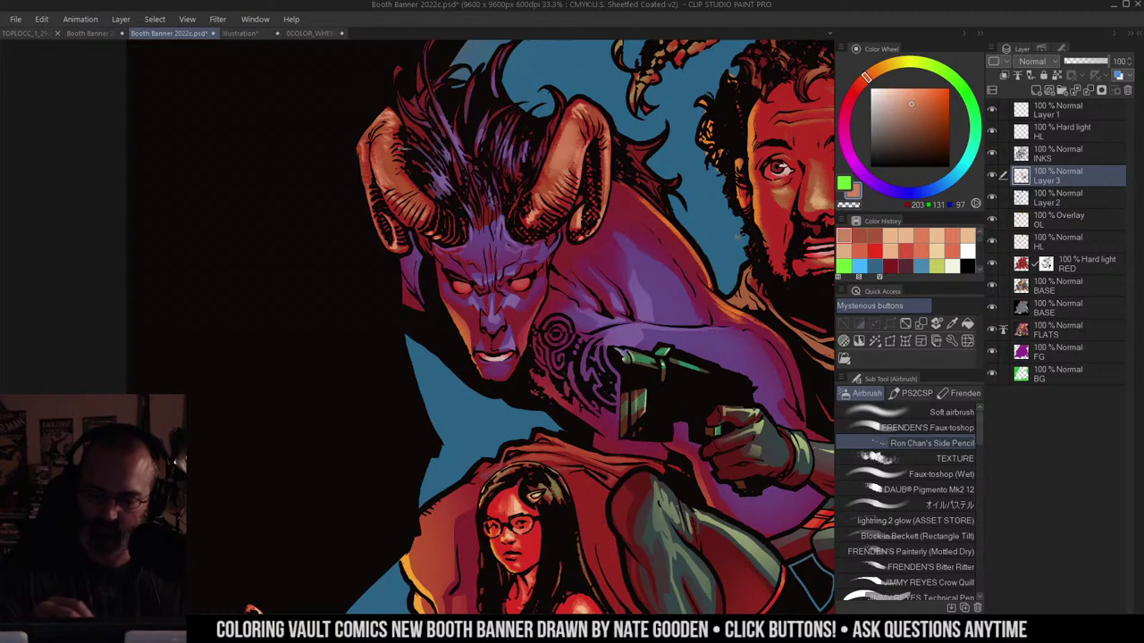
pyautogui.moveTo(391, 141)
pyautogui.mouseDown()
pyautogui.moveTo(380, 152)
pyautogui.moveTo(426, 204)
pyautogui.mouseUp()
# Step: Shade the outer edge of the demon's left horn with sampled dark red (146, 15, 19) and brick red (171, 68, 50)
pyautogui.keyDown('alt'); pyautogui.click(393, 200); pyautogui.keyUp('alt')
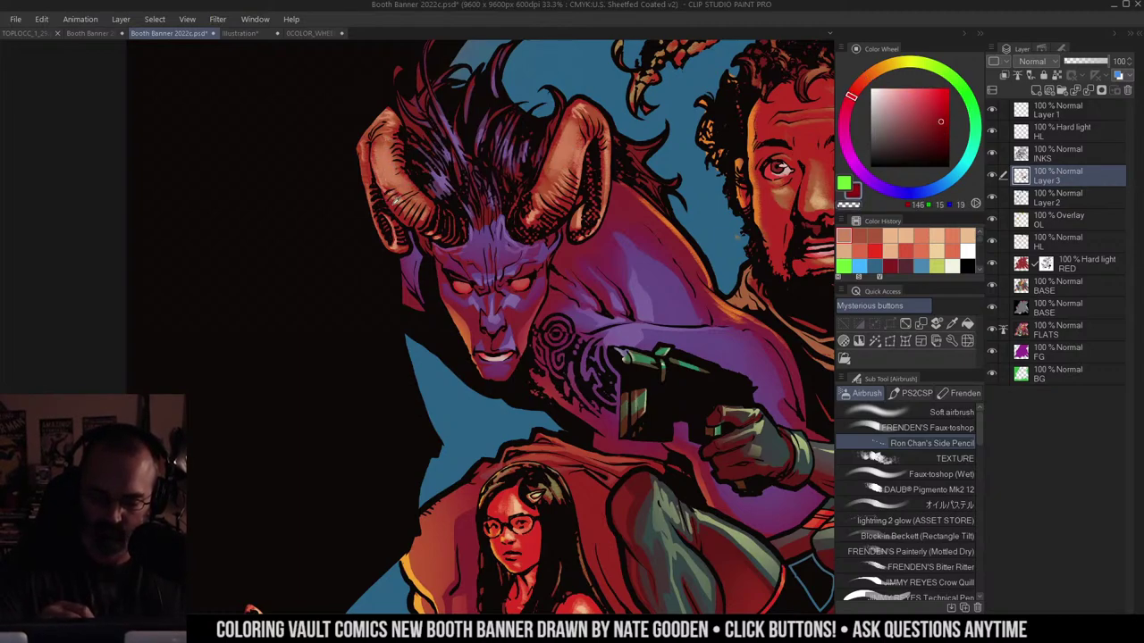
pyautogui.moveTo(374, 140); pyautogui.dragTo(386, 191)
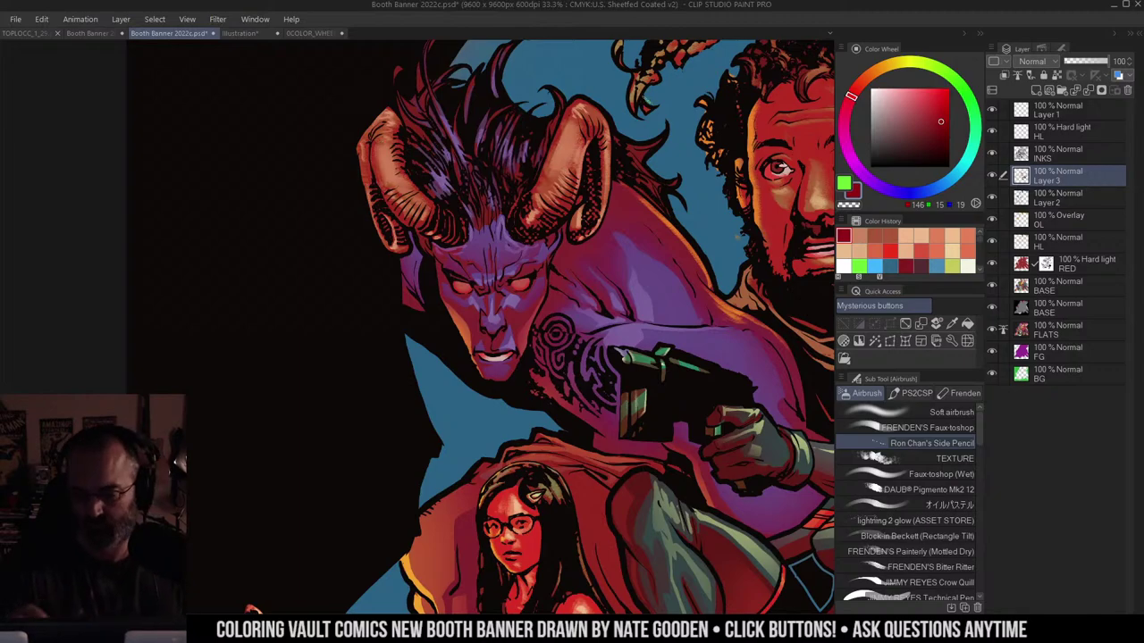
pyautogui.keyDown('alt'); pyautogui.click(633, 119); pyautogui.keyUp('alt')
pyautogui.hotkey('ctrl', 'space')
pyautogui.click(455, 135)
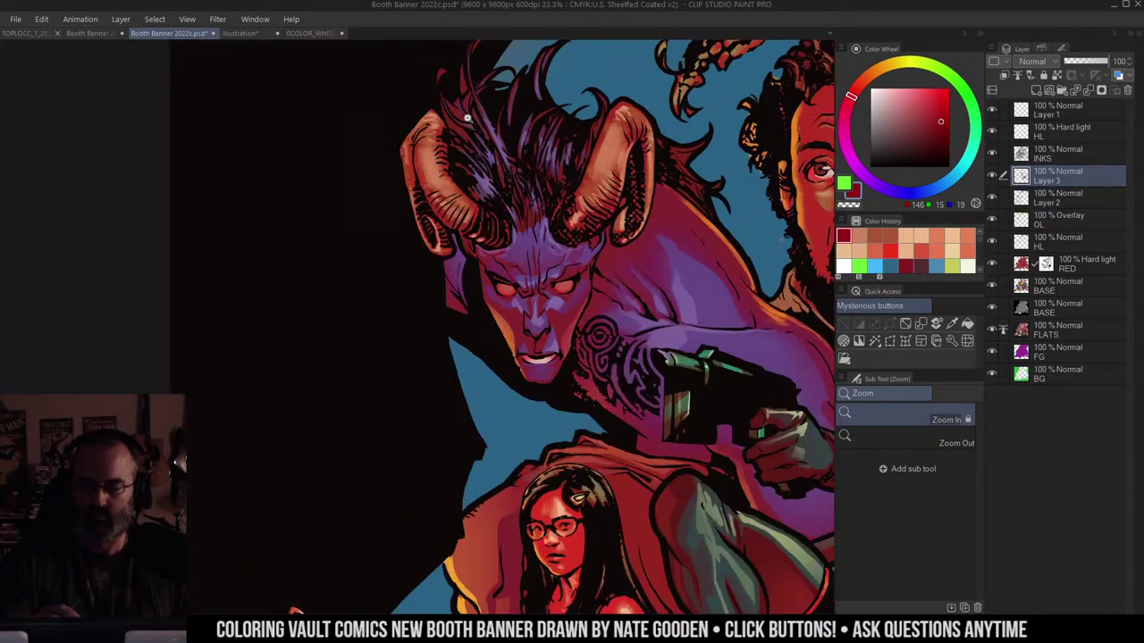
pyautogui.keyDown('alt'); pyautogui.click(408, 157); pyautogui.keyUp('alt')
pyautogui.keyDown('alt'); pyautogui.click(407, 157); pyautogui.keyUp('alt')
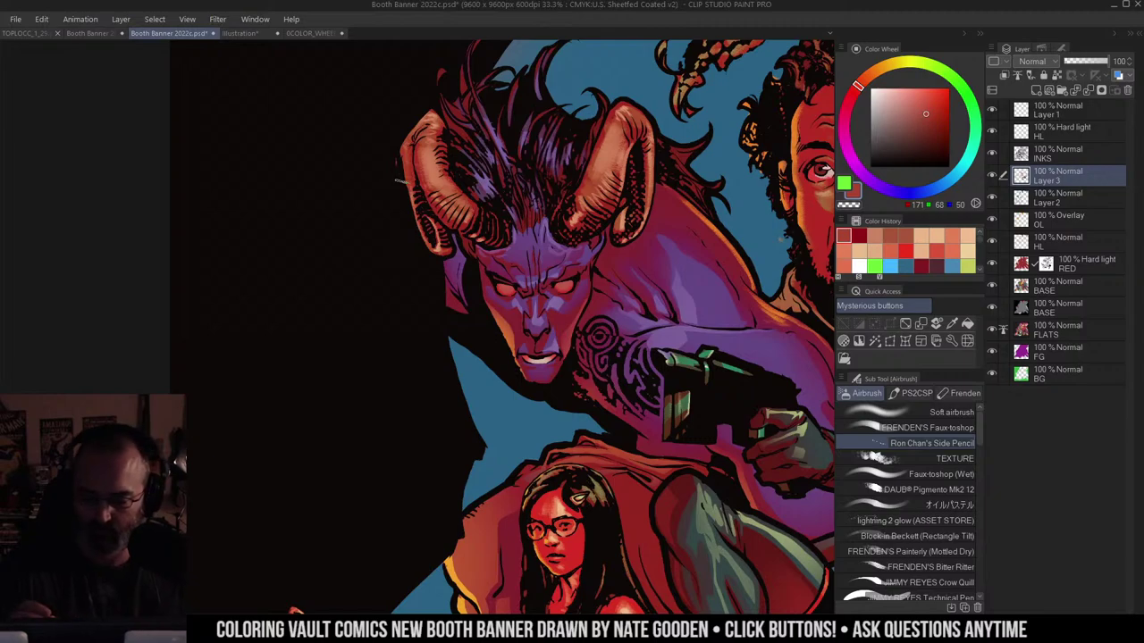
# Step: Blend the horn highlights on both of the demon's horns with sampled muted orange (197, 121, 89 and 198, 123, 90)
pyautogui.keyDown('alt'); pyautogui.click(609, 142); pyautogui.keyUp('alt')
pyautogui.moveTo(653, 147); pyautogui.dragTo(611, 140)
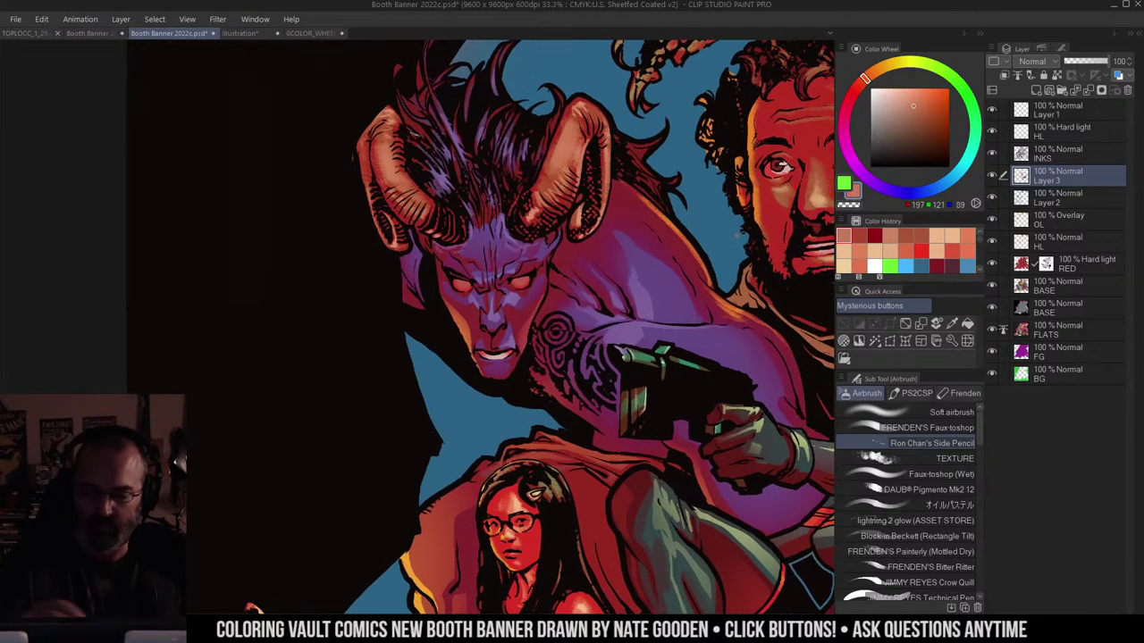
pyautogui.moveTo(381, 144); pyautogui.dragTo(388, 184)
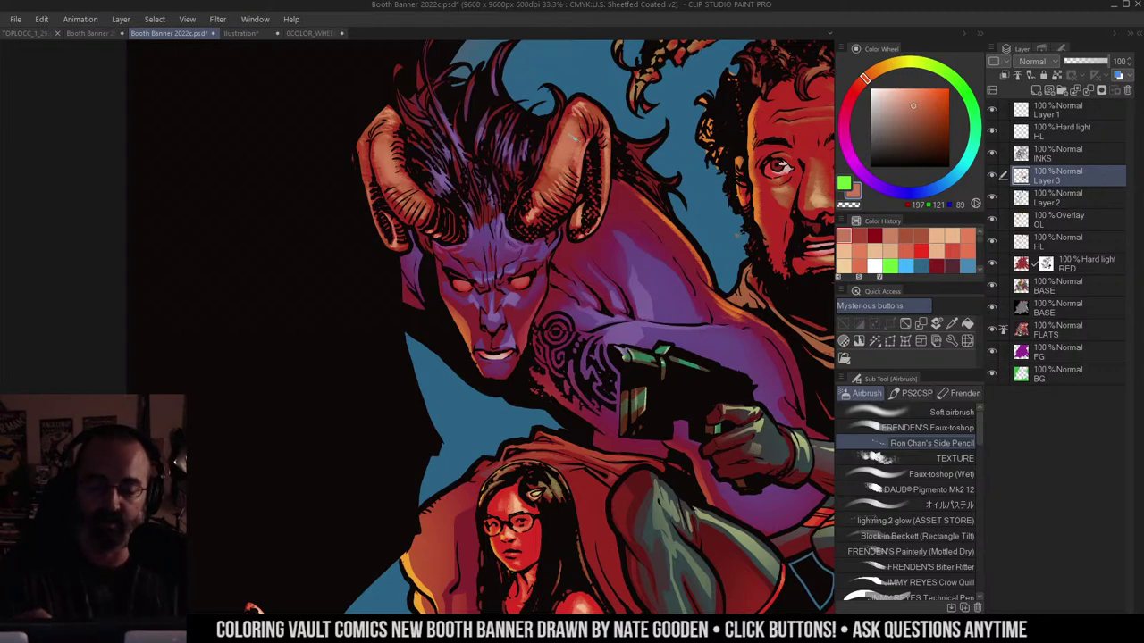
pyautogui.keyDown('alt'); pyautogui.click(571, 135); pyautogui.keyUp('alt')
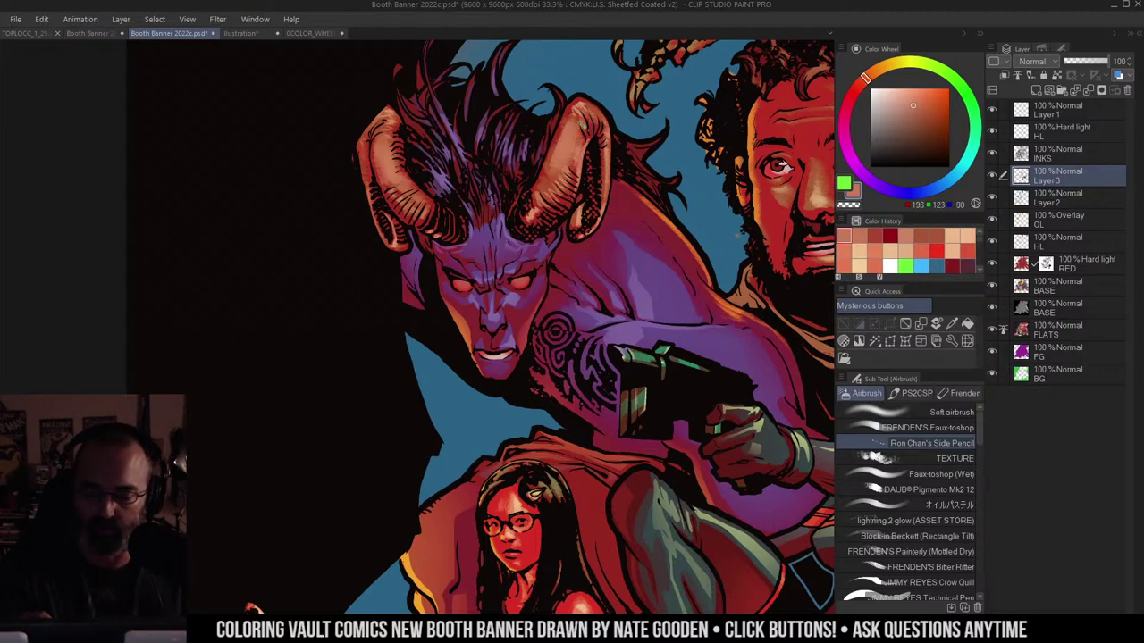
pyautogui.press('m')
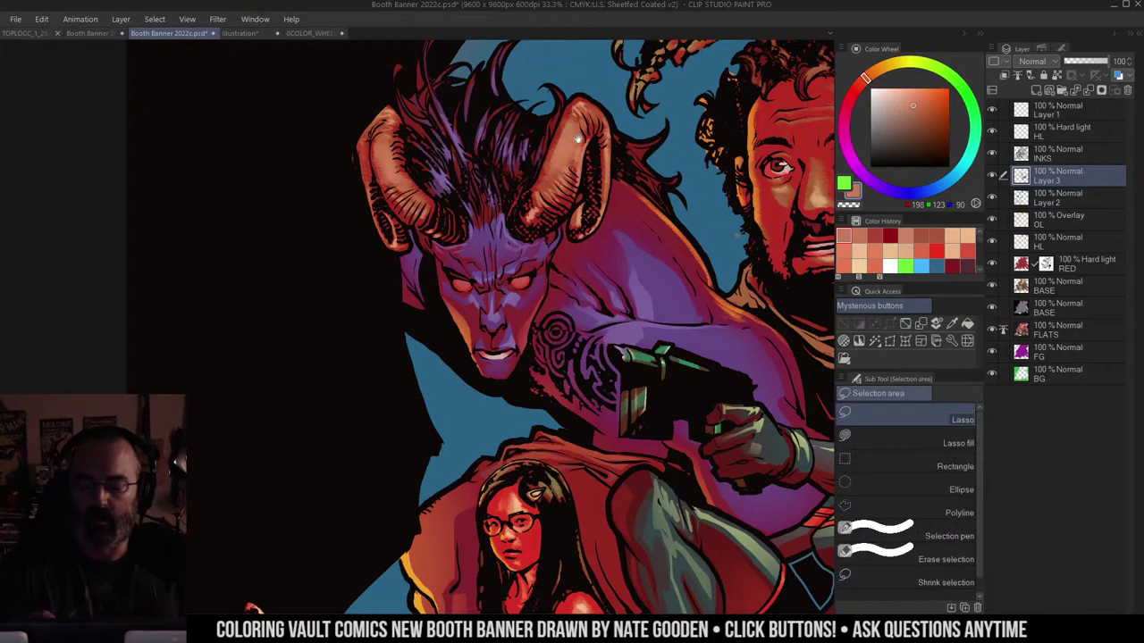
pyautogui.moveTo(582, 136); pyautogui.dragTo(574, 159)
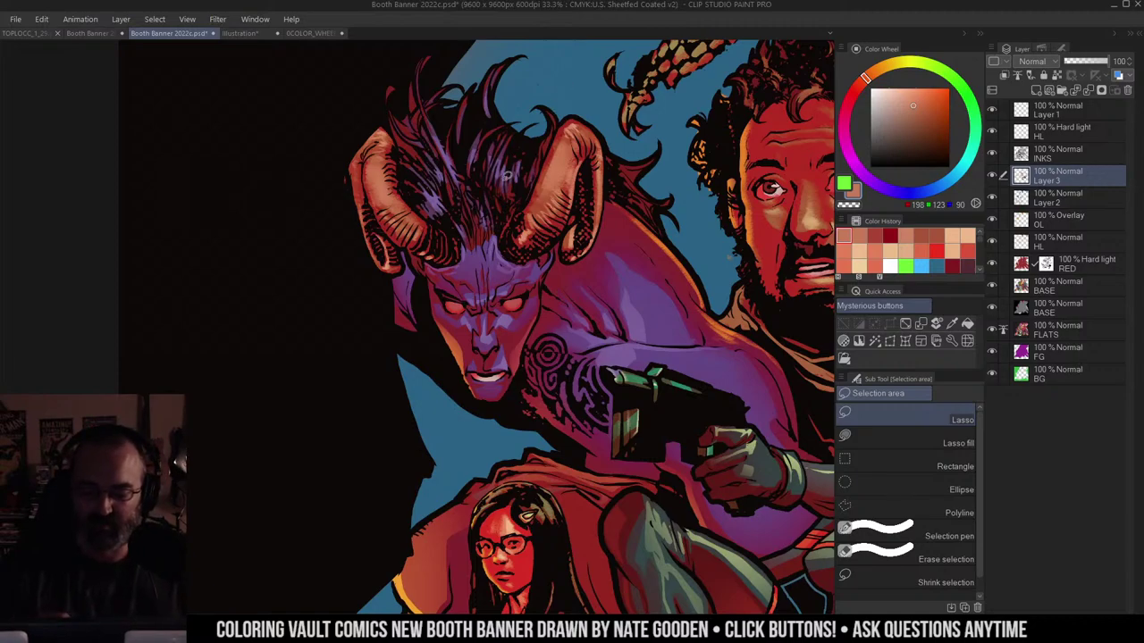
# Step: Add brighter pale peach highlights (227, 188, 145) to the demon's horns and undo the stray strokes
pyautogui.press('b')
pyautogui.moveTo(729, 258); pyautogui.dragTo(585, 234)
pyautogui.keyDown('alt'); pyautogui.click(736, 119); pyautogui.keyUp('alt')
pyautogui.moveTo(484, 127); pyautogui.dragTo(642, 124)
pyautogui.moveTo(568, 149)
pyautogui.mouseDown()
pyautogui.moveTo(578, 125)
pyautogui.moveTo(569, 147)
pyautogui.mouseUp()
pyautogui.hotkey('ctrl', 'z')
pyautogui.click(899, 96)
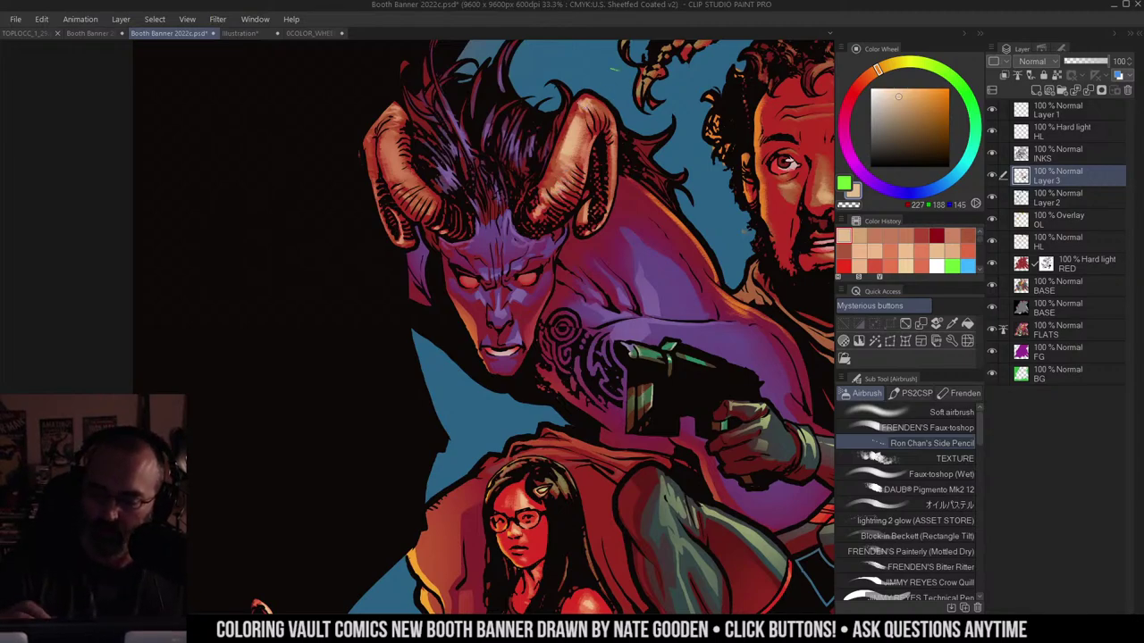
pyautogui.hotkey('ctrl', 'z')
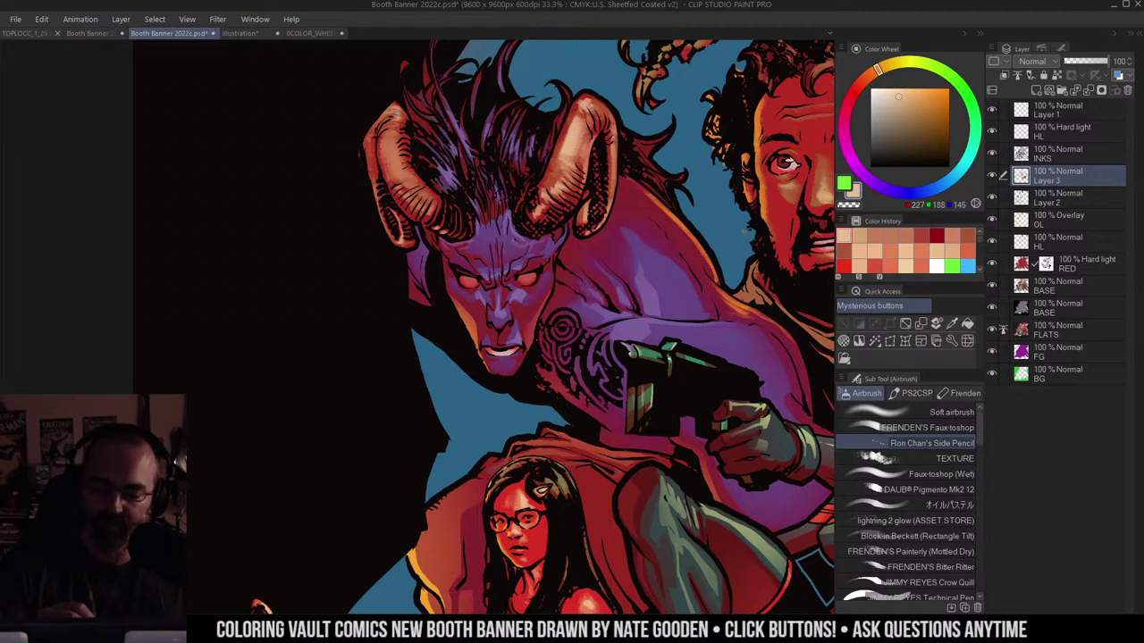
# Step: Switch to the Illustration banner layout and lasso the black area around the Vault logo and tagline
pyautogui.hotkey('ctrl', 'space')
pyautogui.moveTo(501, 143); pyautogui.dragTo(411, 143)
pyautogui.moveTo(572, 205); pyautogui.dragTo(518, 206)
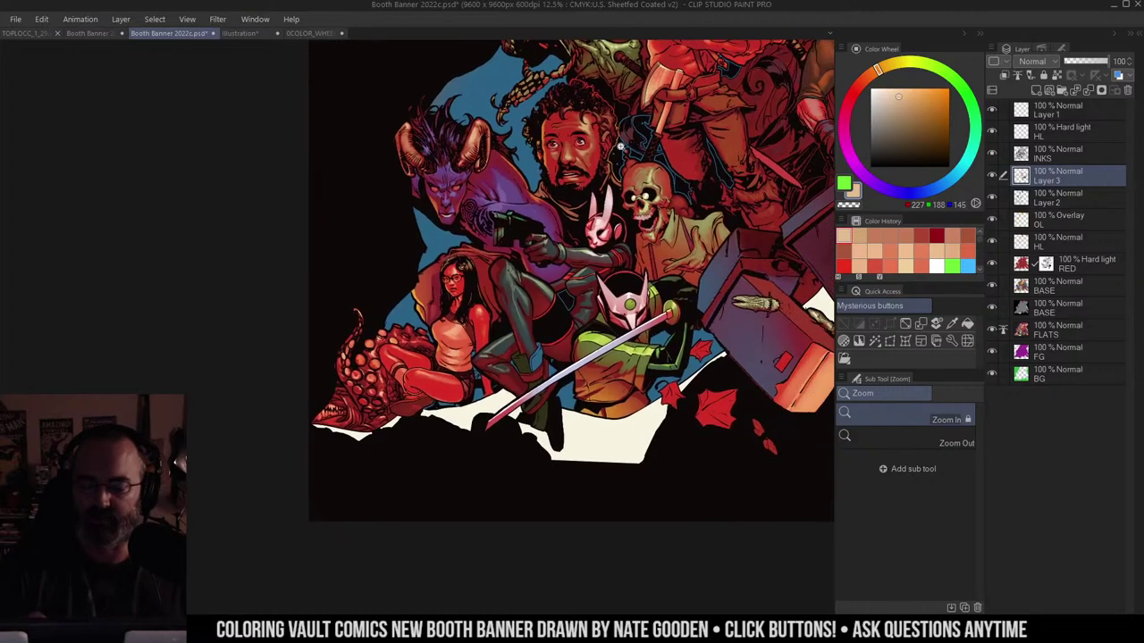
pyautogui.moveTo(690, 192); pyautogui.dragTo(608, 238)
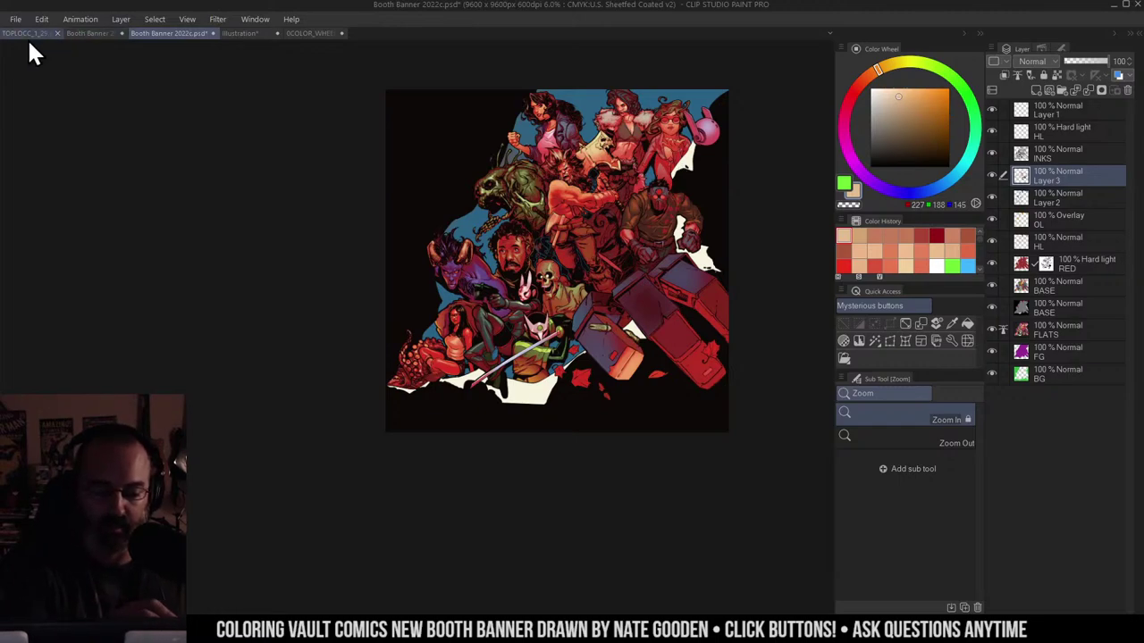
pyautogui.click(246, 33)
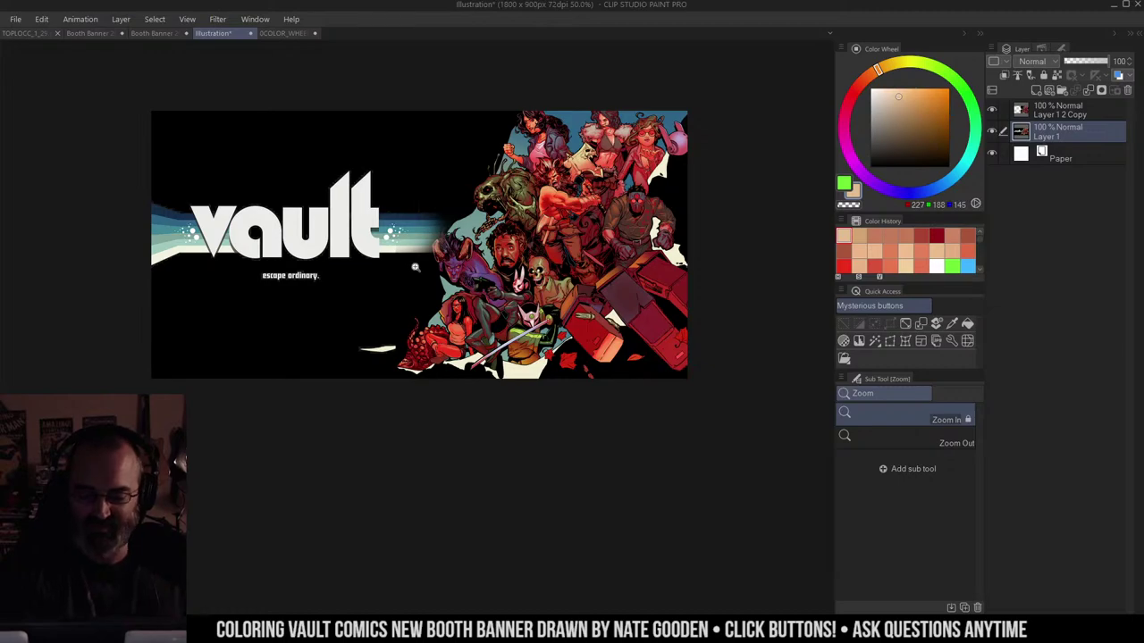
pyautogui.moveTo(416, 267); pyautogui.dragTo(499, 246)
pyautogui.press('m')
pyautogui.moveTo(479, 136)
pyautogui.mouseDown()
pyautogui.moveTo(553, 197)
pyautogui.moveTo(459, 112)
pyautogui.moveTo(477, 135)
pyautogui.mouseUp()
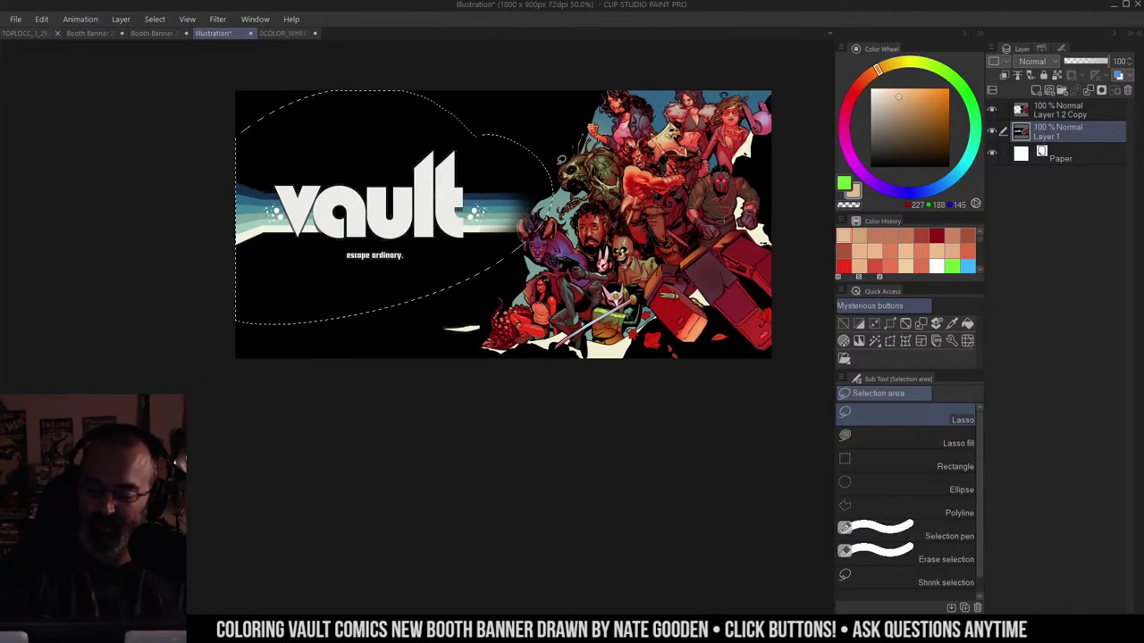
# Step: Examine the striped band's fade between the Vault logo and the demon, and clear the lasso selection
pyautogui.hotkey('ctrl', 'space')
pyautogui.moveTo(492, 220); pyautogui.dragTo(508, 253)
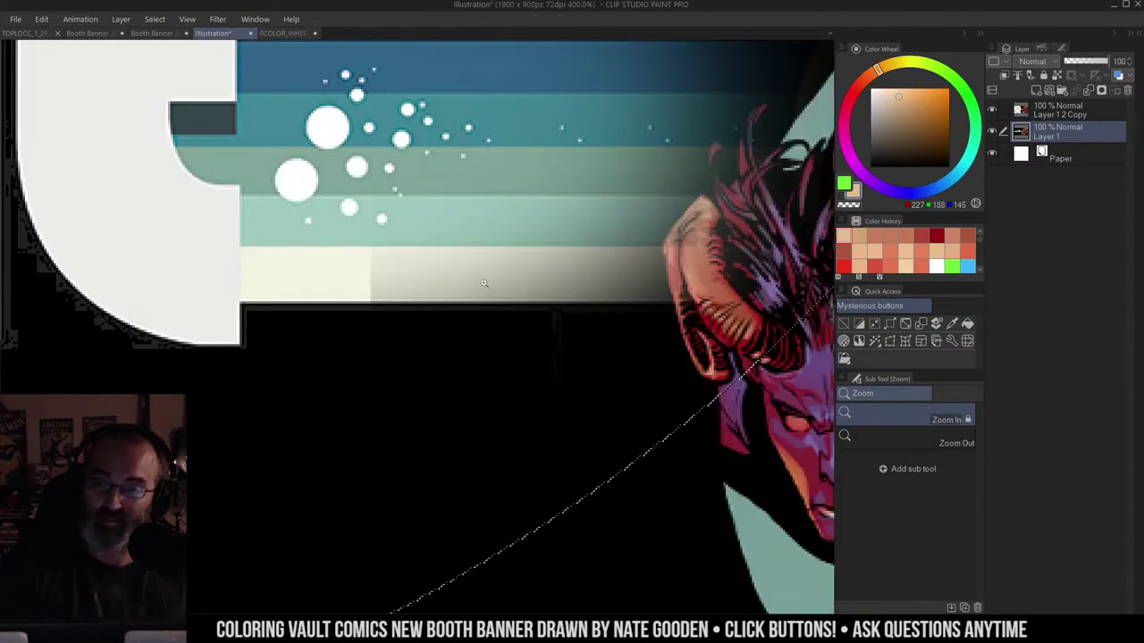
pyautogui.press('m')
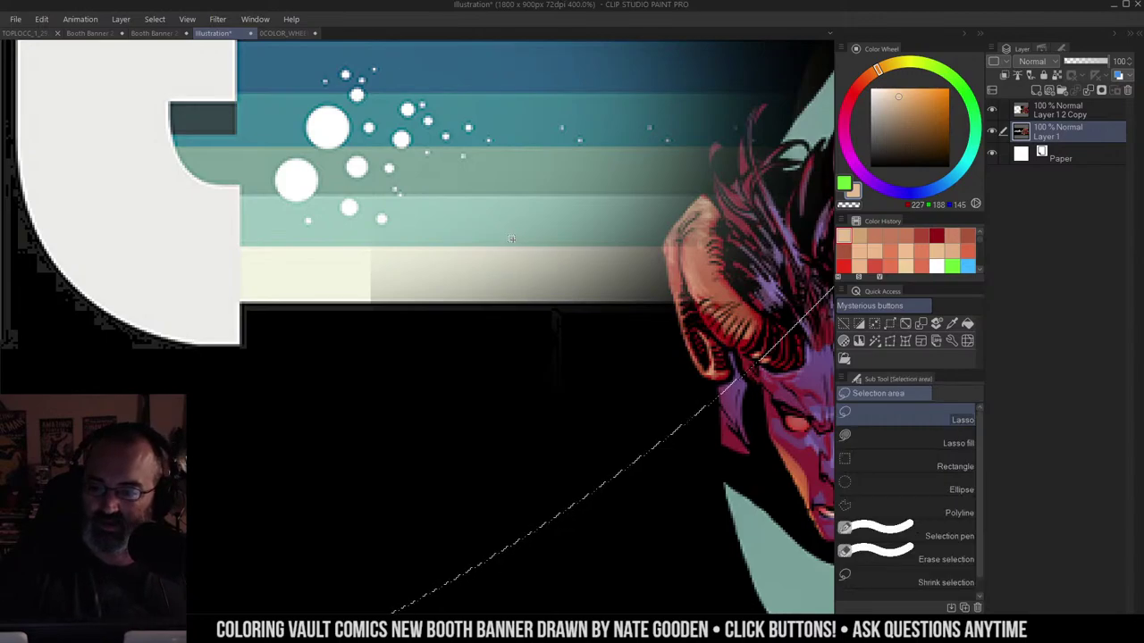
pyautogui.hotkey('ctrl', 'space')
pyautogui.moveTo(514, 231); pyautogui.dragTo(489, 225)
pyautogui.hotkey('ctrl', 'space')
pyautogui.moveTo(564, 252); pyautogui.dragTo(545, 246)
pyautogui.hotkey('ctrl', 'd')
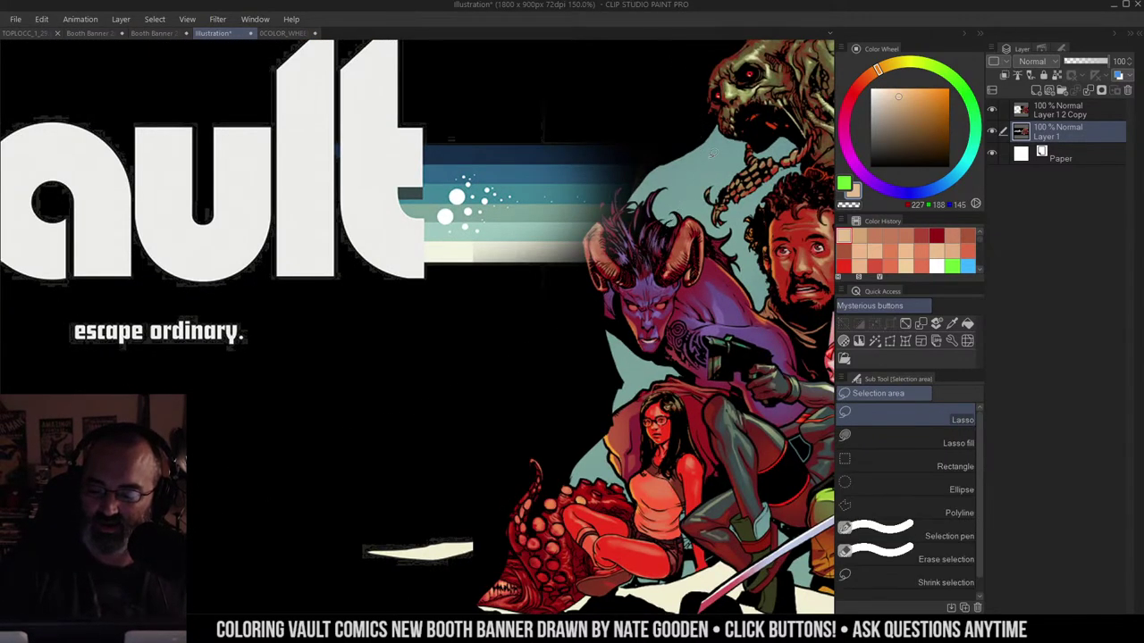
# Step: Examine the full banner layout, comparing the Vault logo and tagline with the character group
pyautogui.scroll(-2, 576, 200)
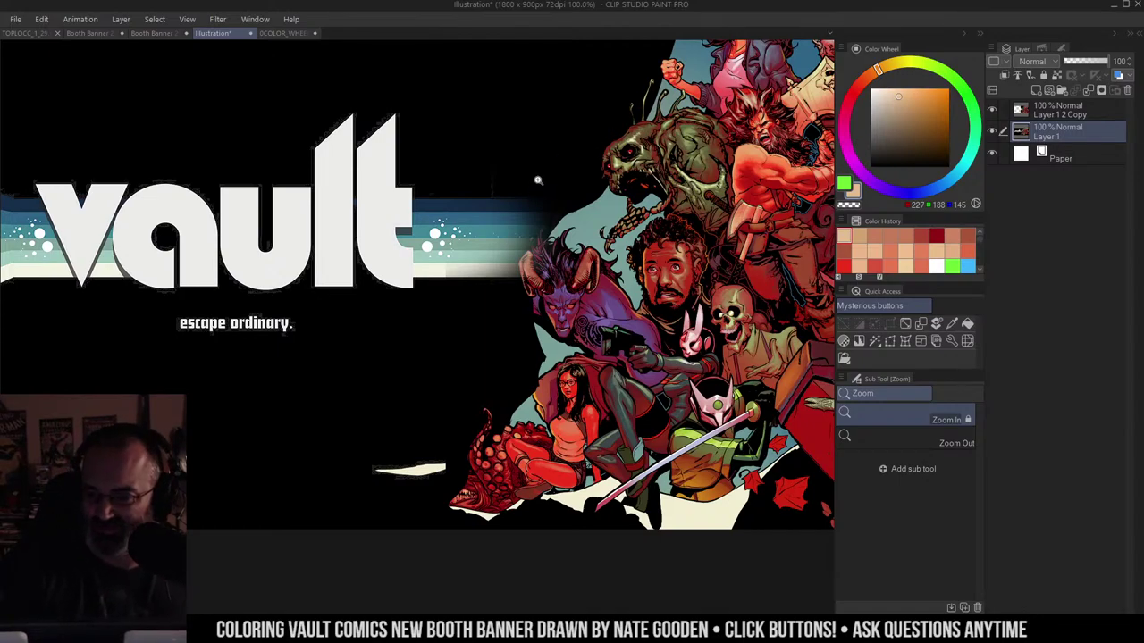
pyautogui.scroll(-1, 569, 129)
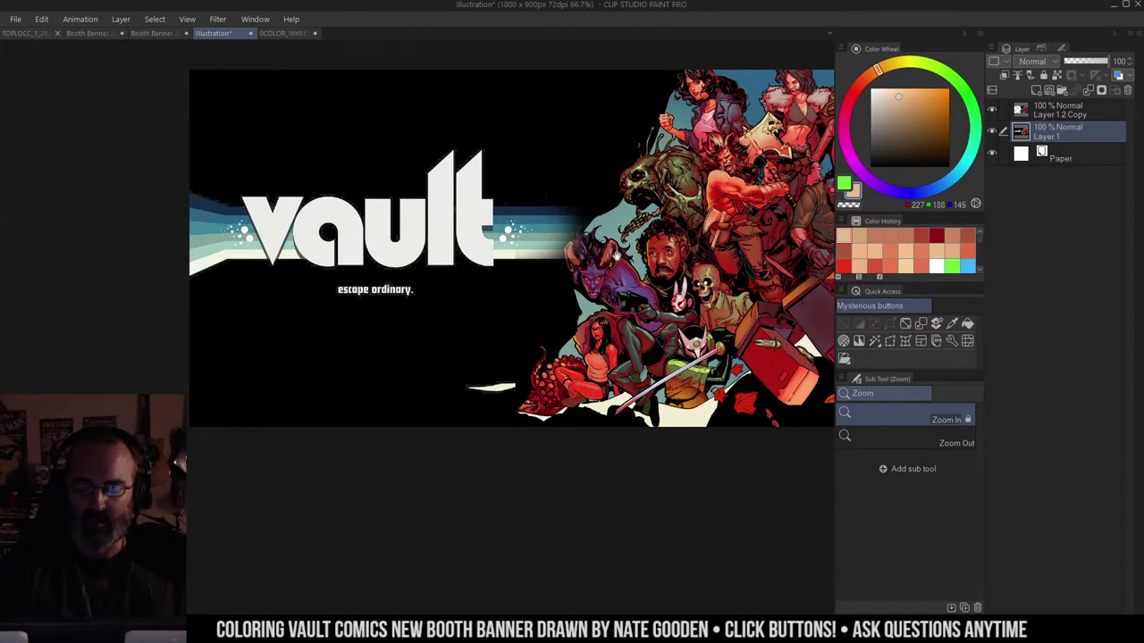
pyautogui.moveTo(615, 256); pyautogui.dragTo(482, 253)
pyautogui.moveTo(644, 208); pyautogui.dragTo(649, 229)
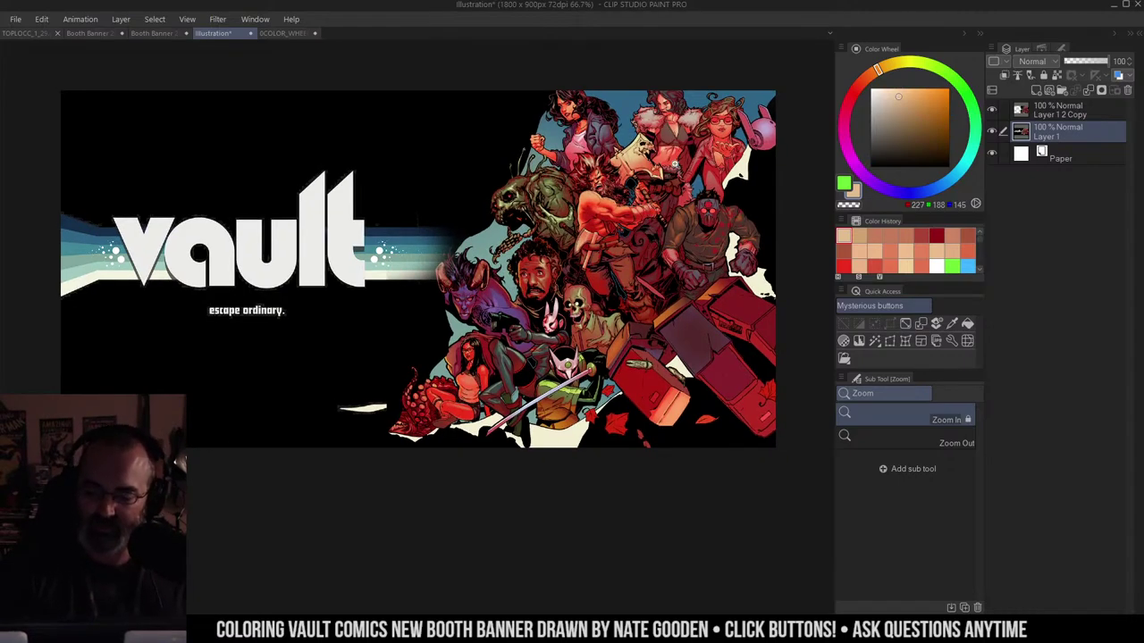
pyautogui.press('m')
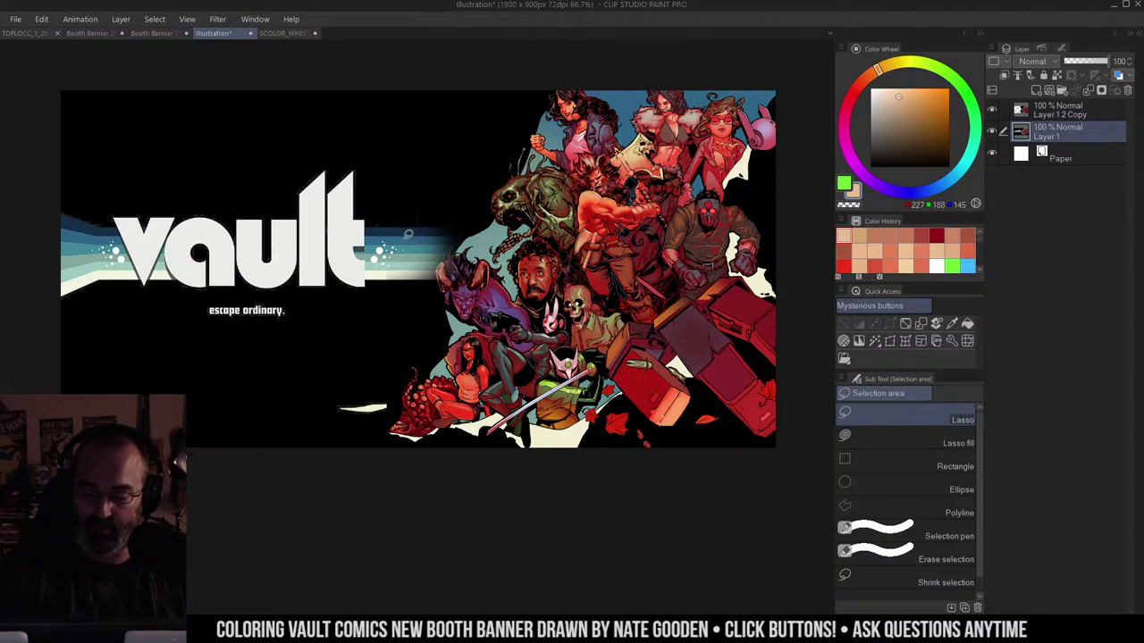
# Step: Switch from the colour wheel document to Booth Banner 2022c.psd and place its two views side by side
pyautogui.click(280, 33)
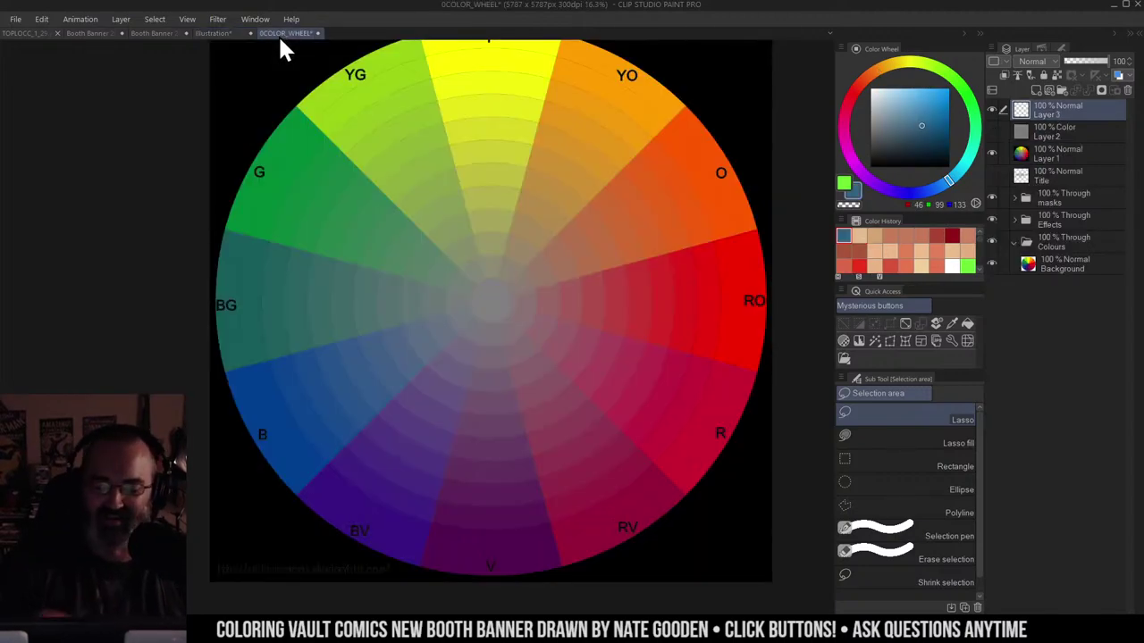
pyautogui.click(136, 34)
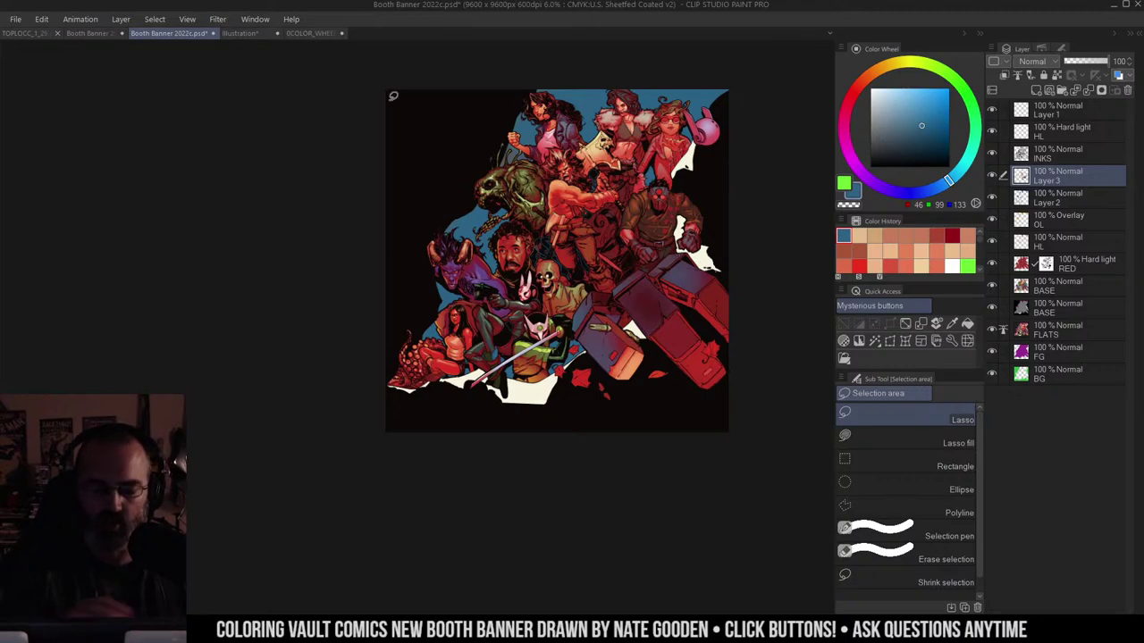
pyautogui.moveTo(153, 35); pyautogui.dragTo(816, 133)
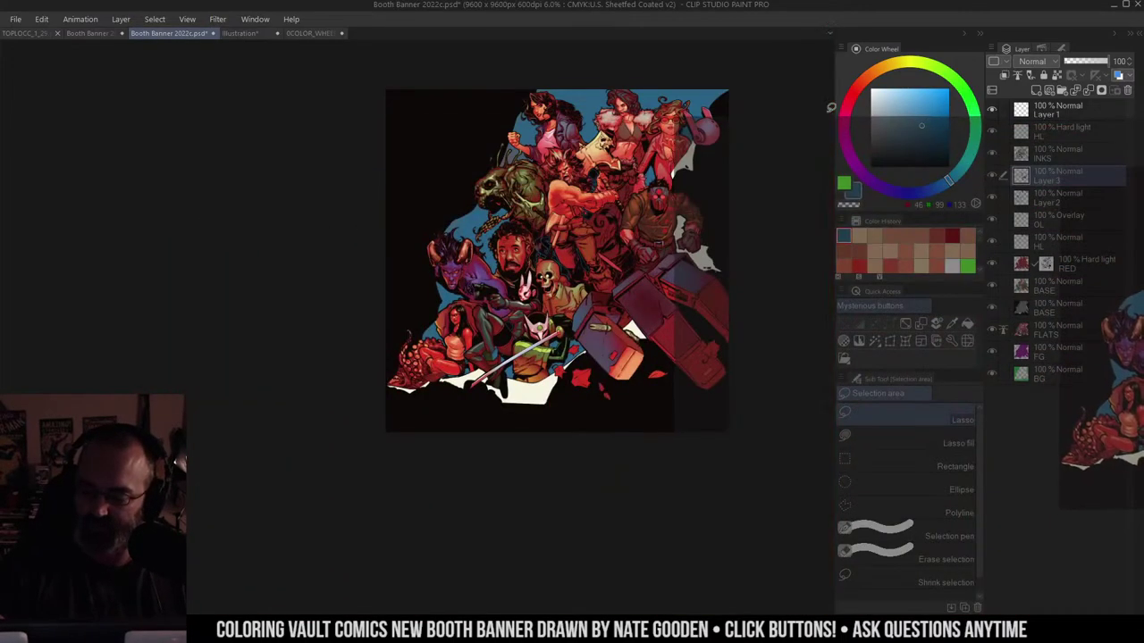
pyautogui.press('/')
pyautogui.click(293, 109)
pyautogui.click(93, 35)
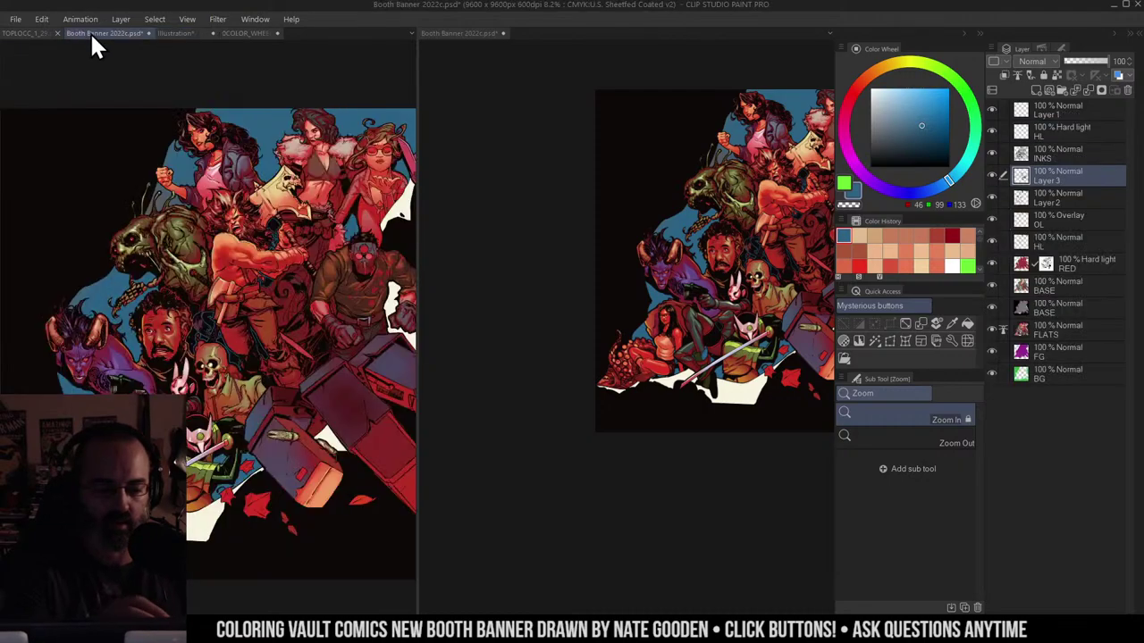
# Step: Enlarge the characters to 12.5% in both banner views and make the second view wider than the first
pyautogui.click(252, 167)
pyautogui.moveTo(346, 226); pyautogui.dragTo(390, 93)
pyautogui.moveTo(317, 171); pyautogui.dragTo(368, 162)
pyautogui.moveTo(328, 200)
pyautogui.mouseDown()
pyautogui.moveTo(342, 255)
pyautogui.moveTo(346, 234)
pyautogui.mouseUp()
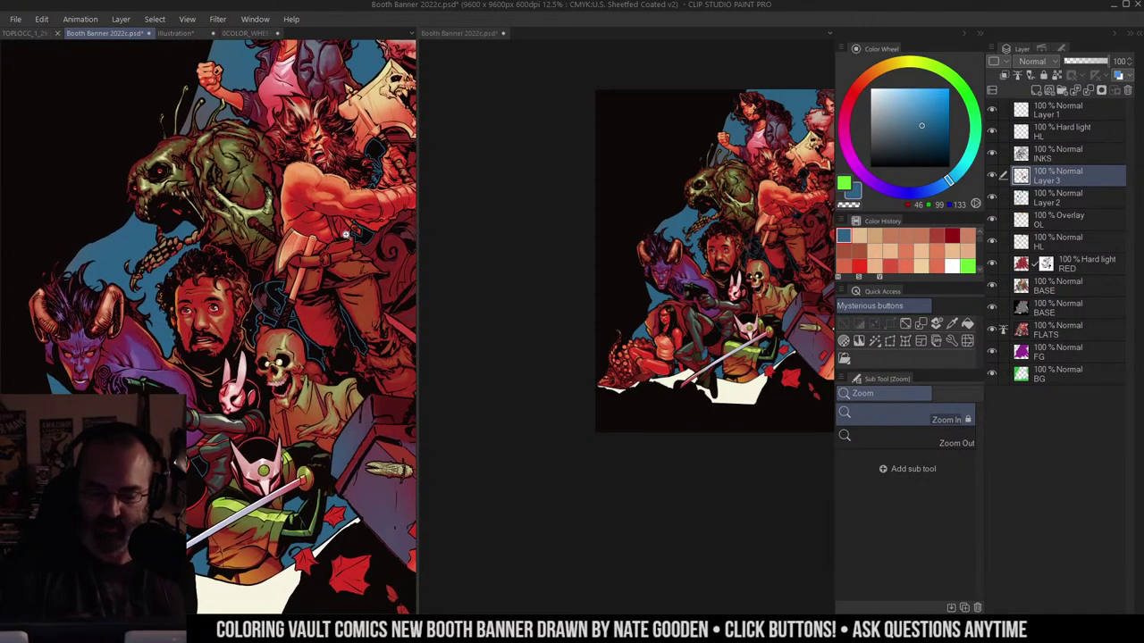
pyautogui.click(742, 165)
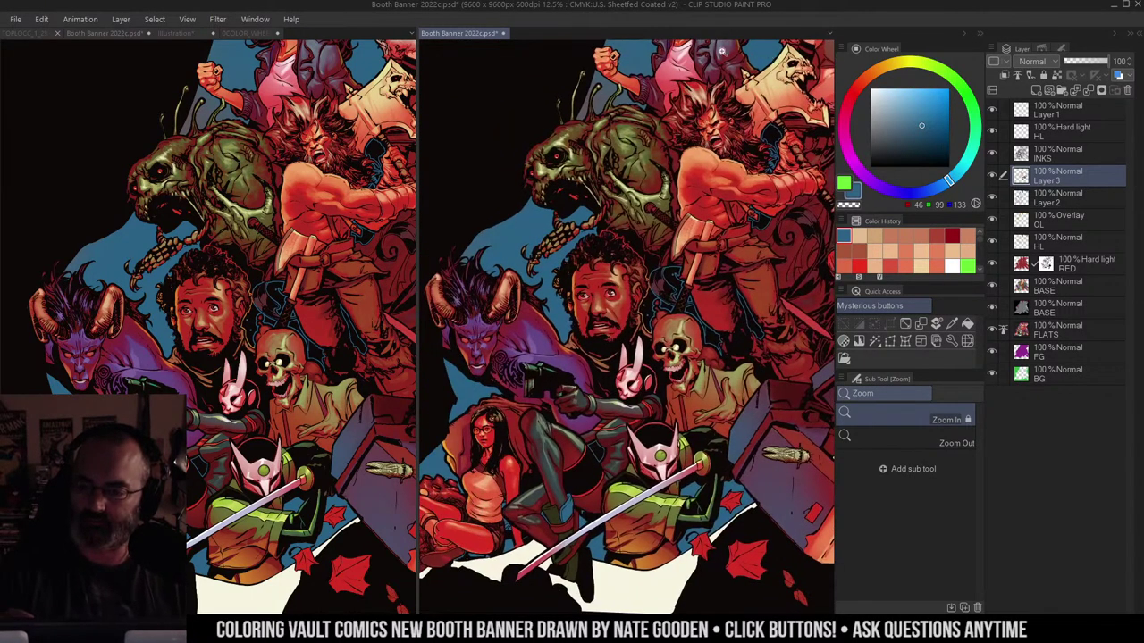
pyautogui.moveTo(421, 82); pyautogui.dragTo(284, 104)
pyautogui.press('m')
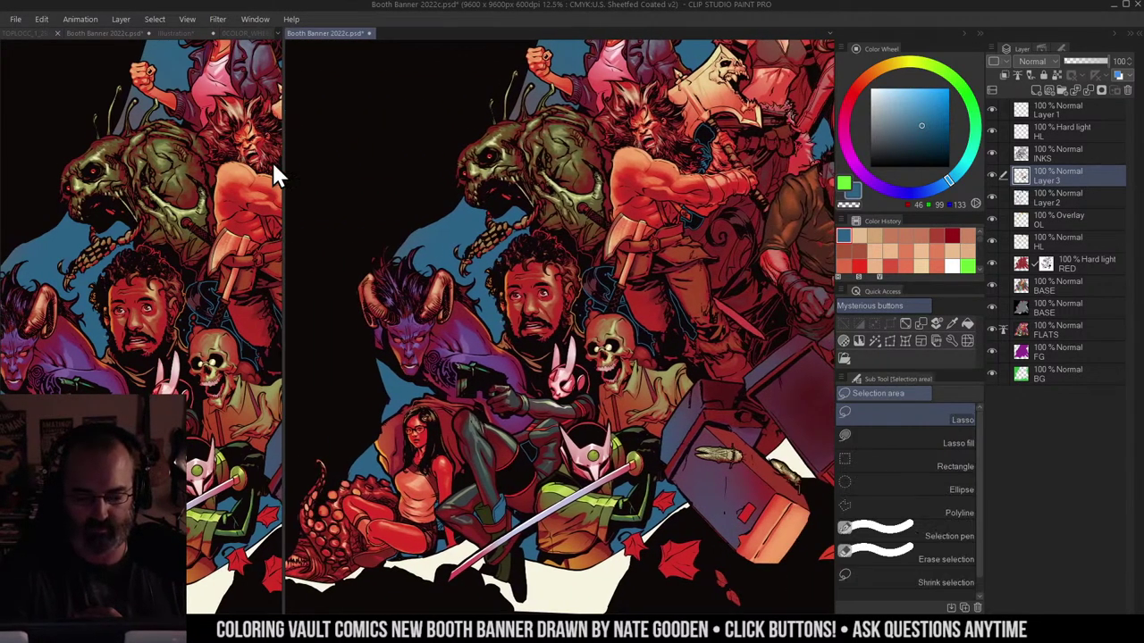
# Step: Examine the whole character group in the wider view, including the coffins, masked brute and upper women
pyautogui.moveTo(697, 183)
pyautogui.mouseDown()
pyautogui.moveTo(639, 177)
pyautogui.moveTo(657, 155)
pyautogui.mouseUp()
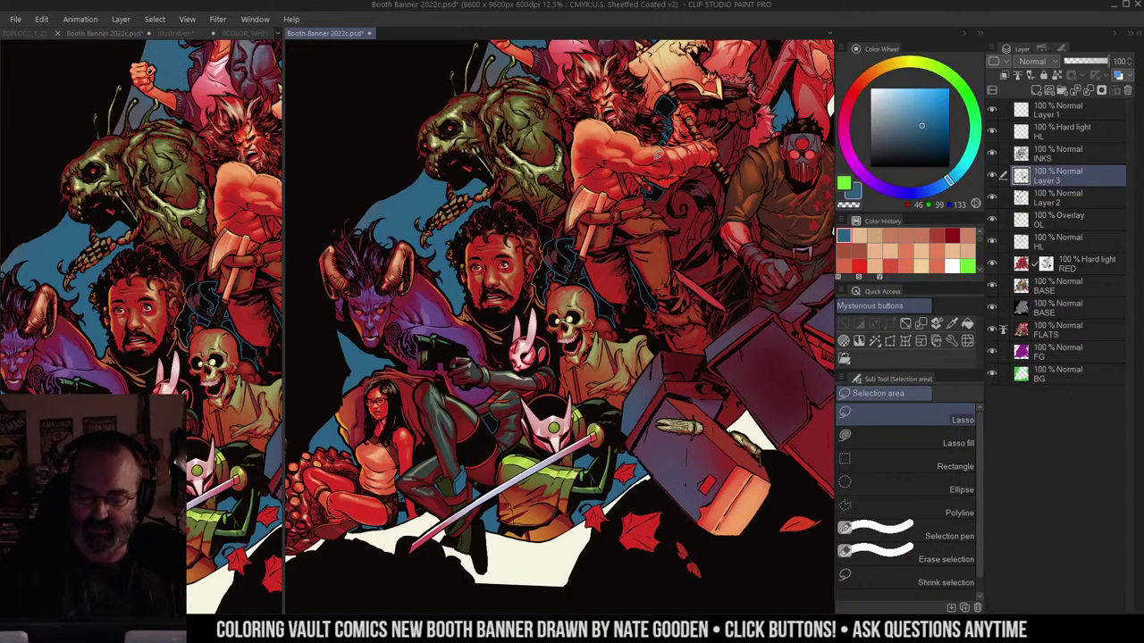
pyautogui.press('/')
pyautogui.moveTo(598, 152)
pyautogui.mouseDown()
pyautogui.moveTo(509, 154)
pyautogui.moveTo(550, 206)
pyautogui.mouseUp()
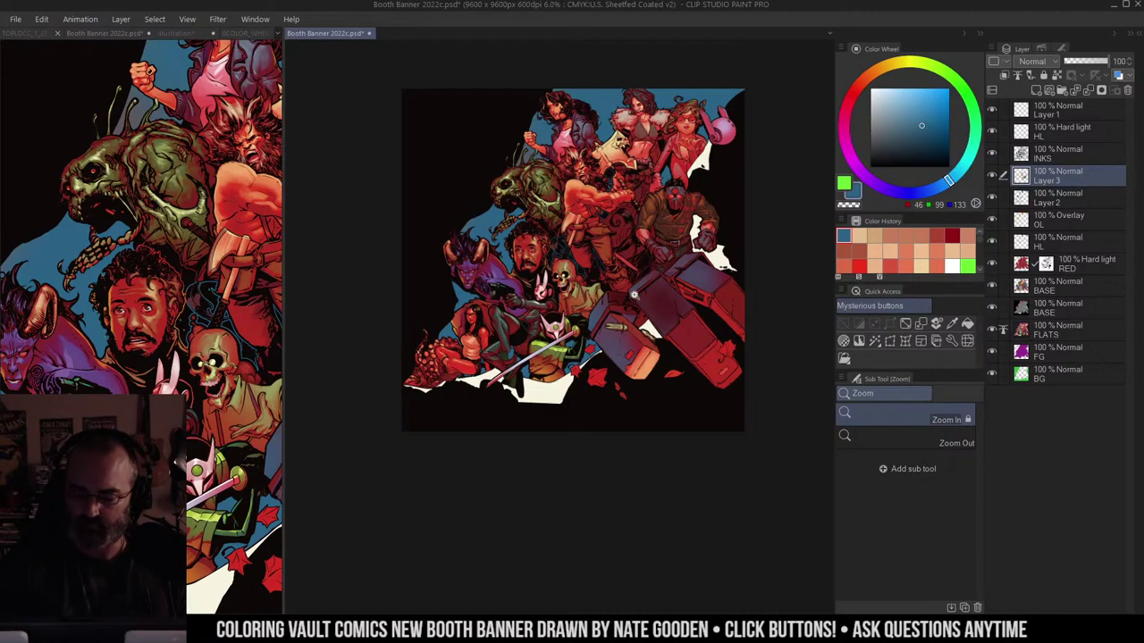
pyautogui.click(633, 295)
pyautogui.press('m')
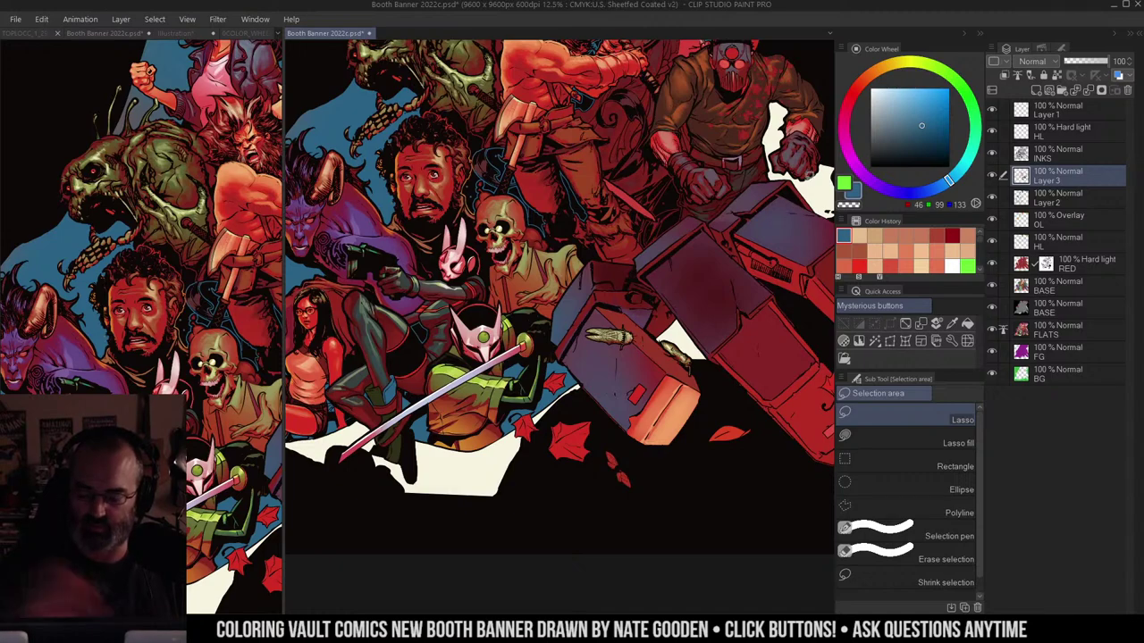
pyautogui.press('/')
pyautogui.keyDown('alt'); pyautogui.click(645, 178); pyautogui.keyUp('alt')
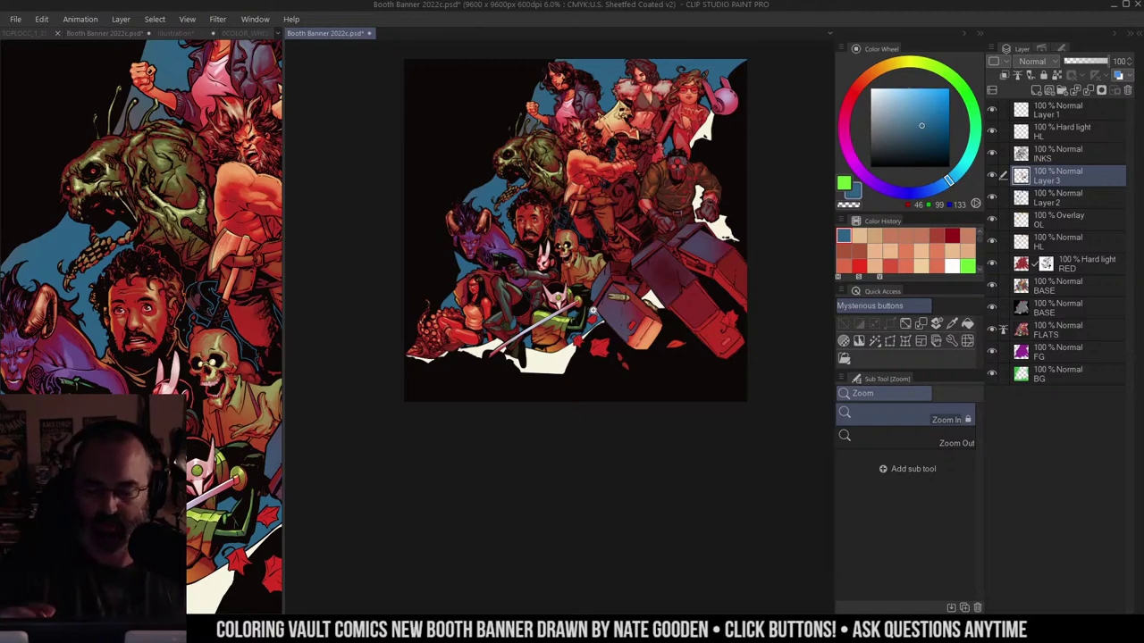
pyautogui.click(628, 134)
pyautogui.moveTo(628, 134); pyautogui.dragTo(589, 224)
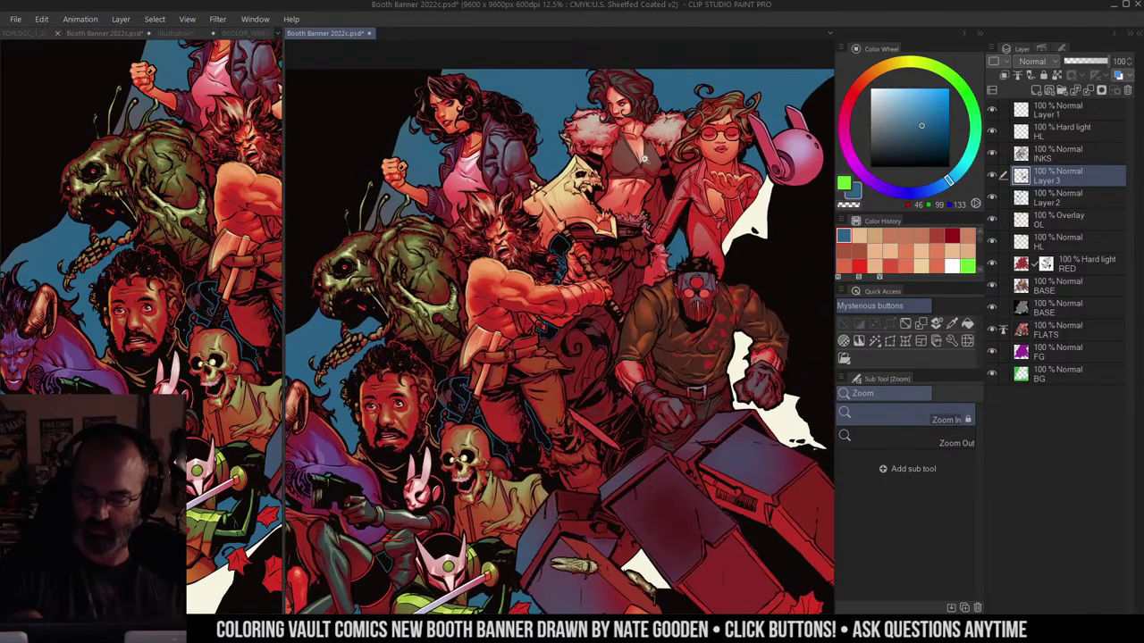
pyautogui.moveTo(697, 81); pyautogui.dragTo(679, 100)
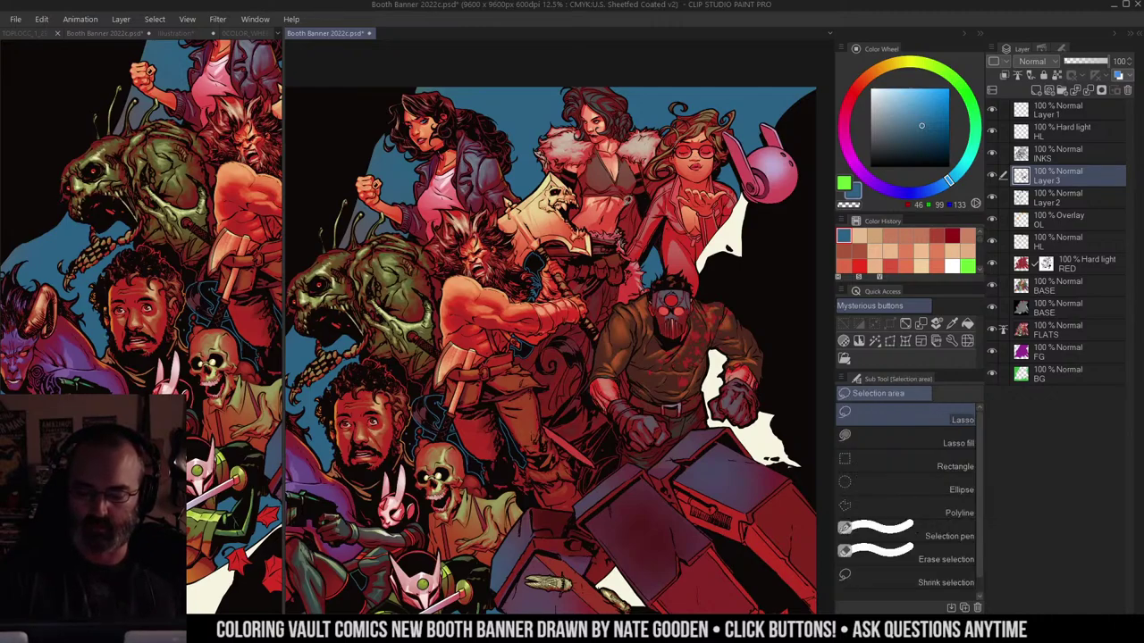
pyautogui.scroll(-3, 625, 210)
pyautogui.scroll(3, 588, 217)
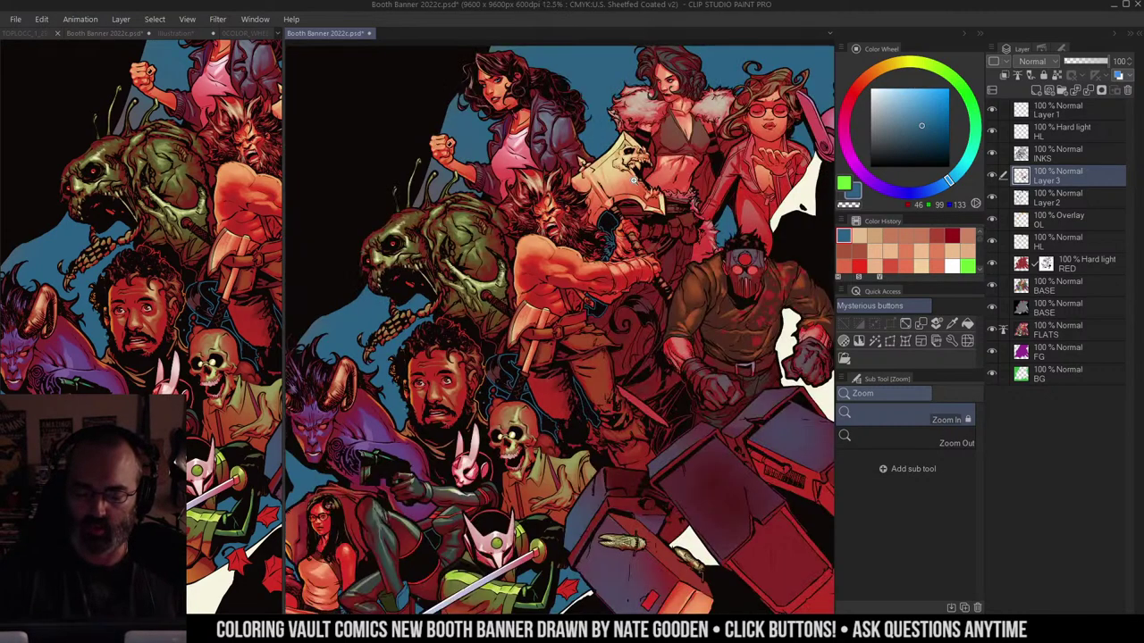
# Step: Auto-select the blue background around the characters using the referred layers, and make Layer 3 active
pyautogui.press('w')
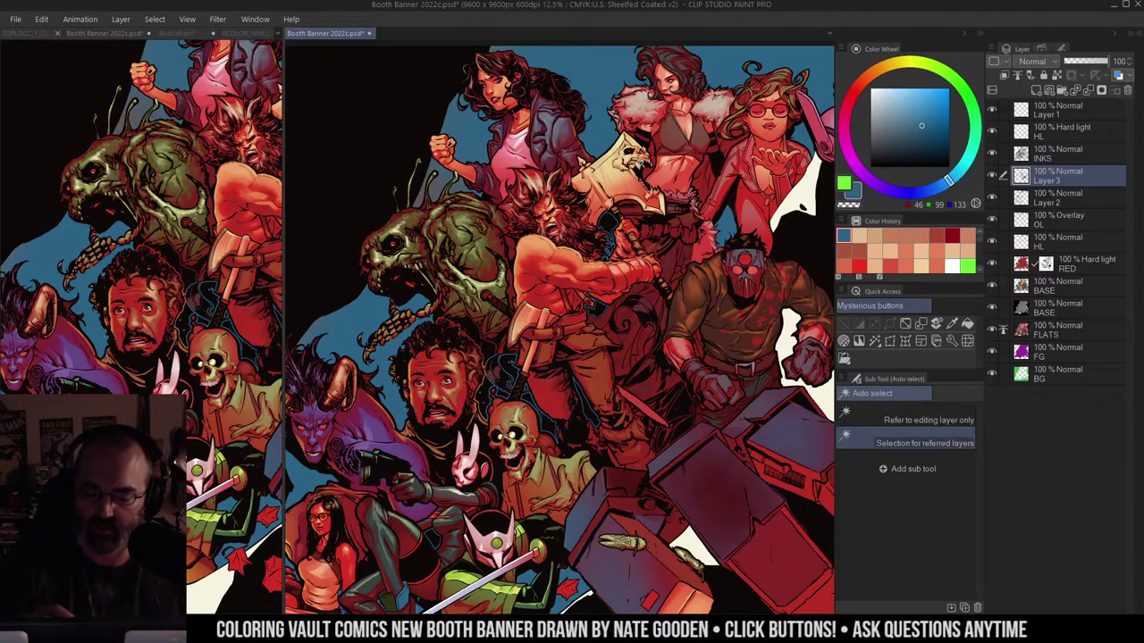
pyautogui.click(474, 140)
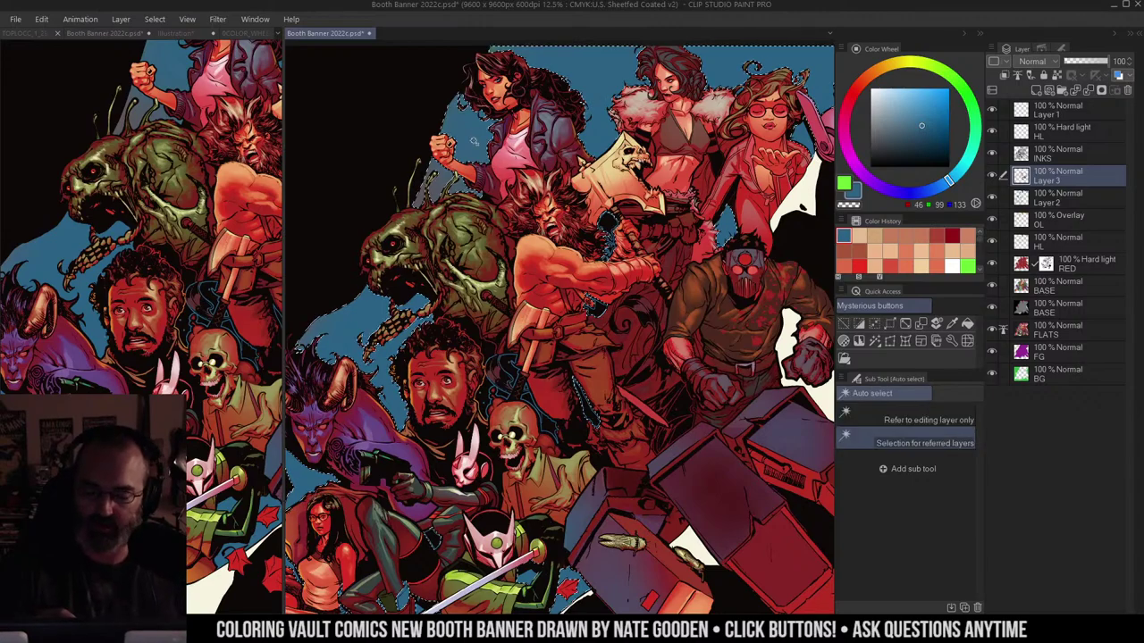
pyautogui.click(1040, 329)
pyautogui.click(1050, 198)
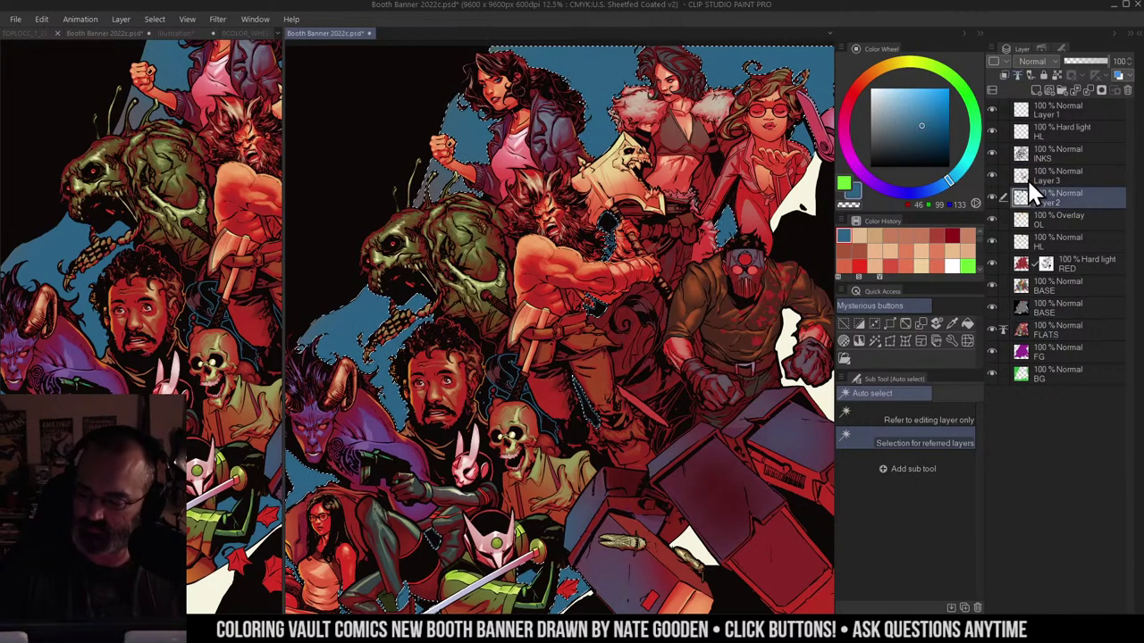
pyautogui.click(1050, 176)
pyautogui.hotkey('ctrl', 'd')
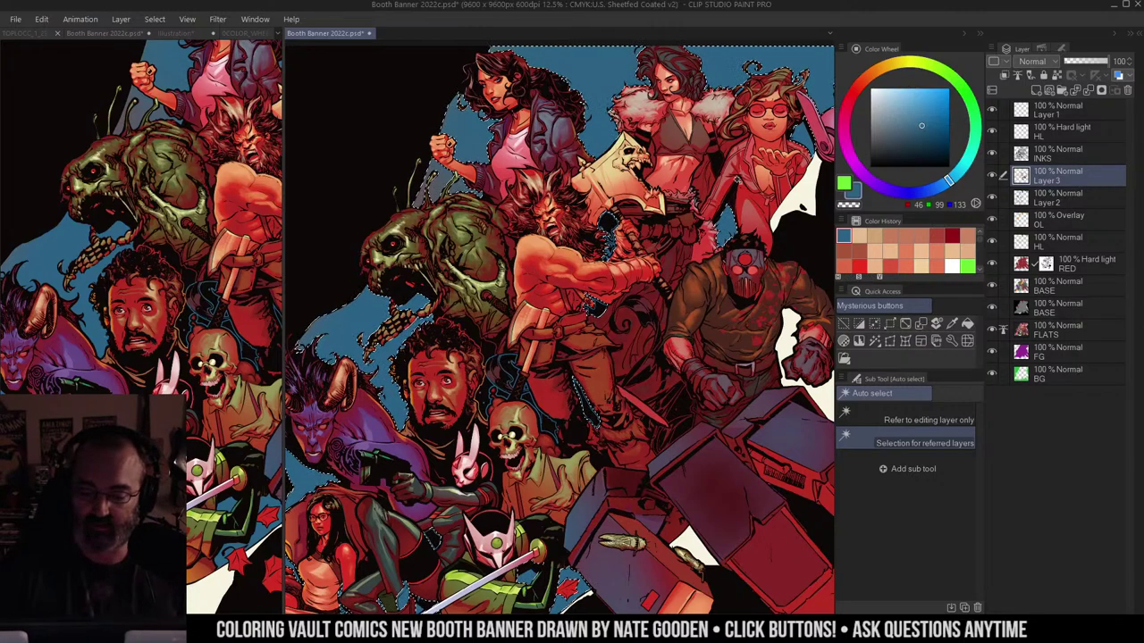
# Step: Sample the background blue (48, 101, 135) and switch to the Soft airbrush
pyautogui.press('b')
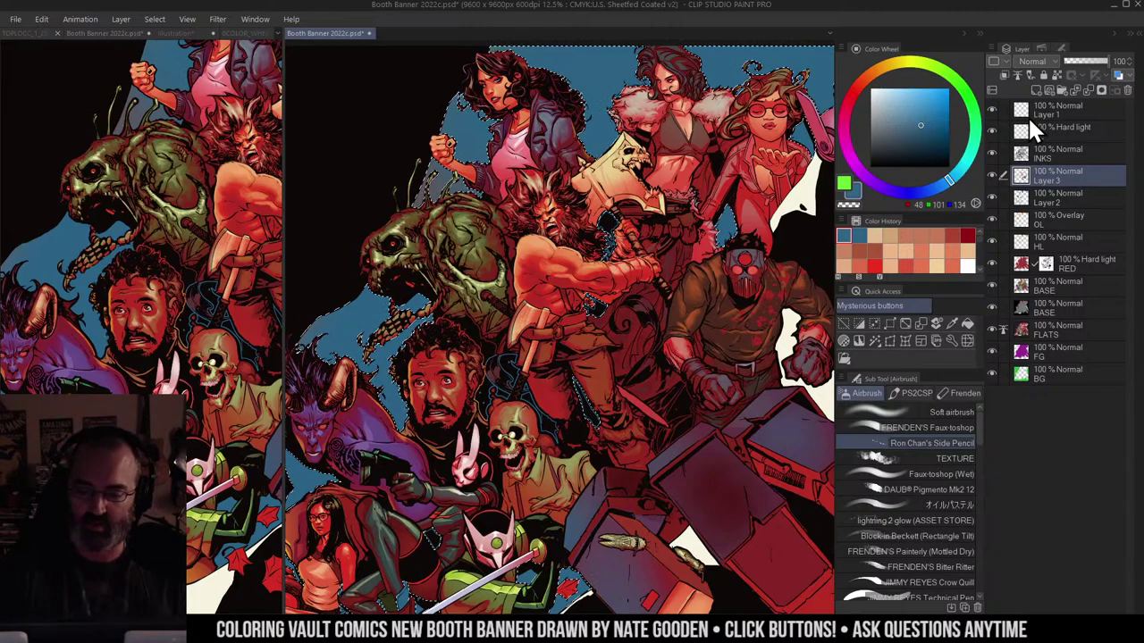
pyautogui.keyDown('alt'); pyautogui.click(715, 166); pyautogui.keyUp('alt')
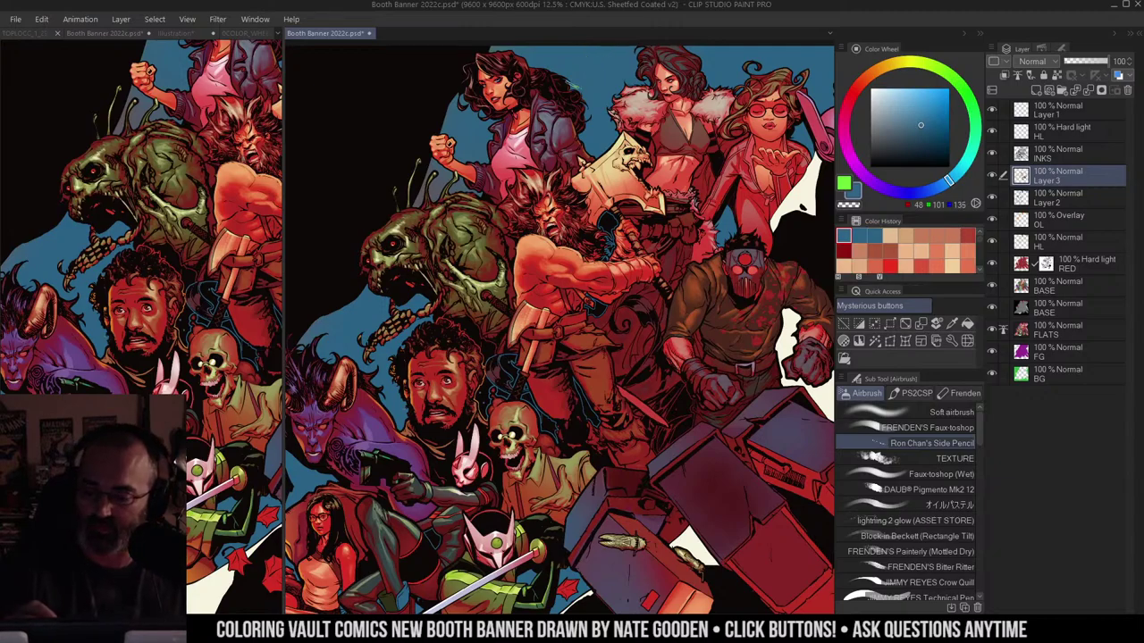
pyautogui.click(954, 412)
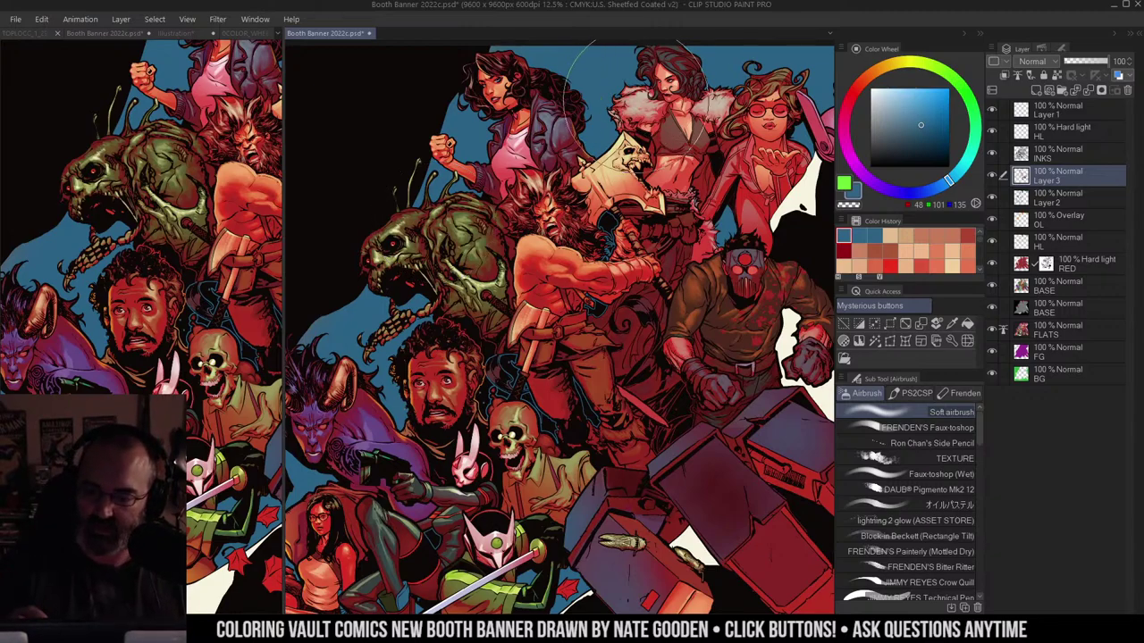
# Step: Examine the full illustration and check the gun-wielding figure, masked sword fighter and purple demon up close
pyautogui.hotkey('ctrl', 'space')
pyautogui.moveTo(636, 143); pyautogui.dragTo(608, 149)
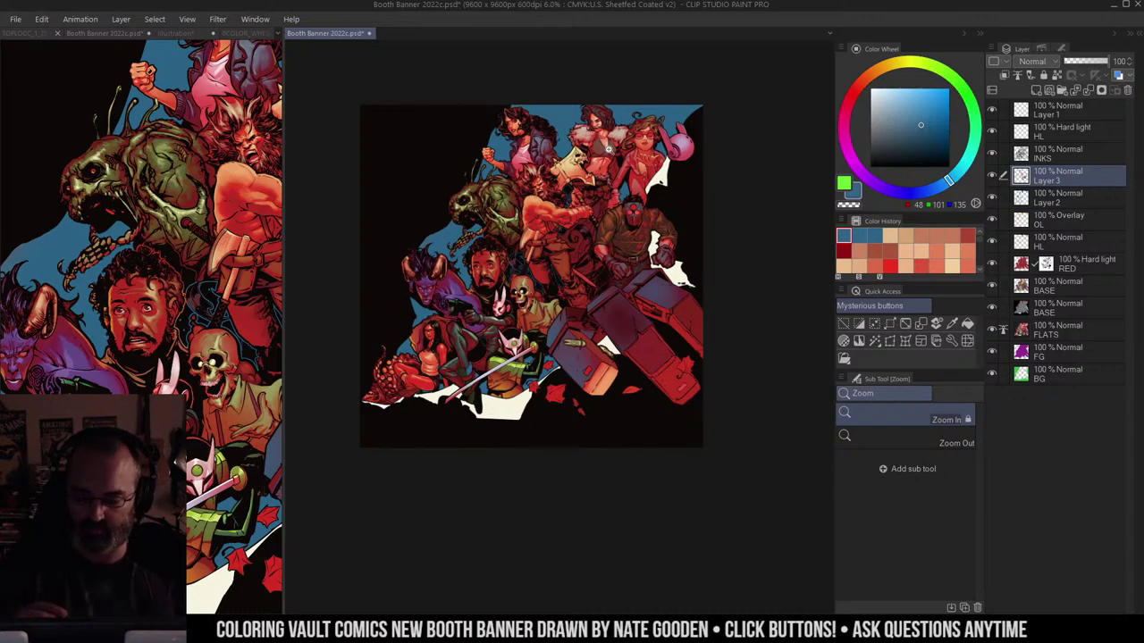
pyautogui.click(569, 161)
pyautogui.moveTo(570, 161); pyautogui.dragTo(637, 228)
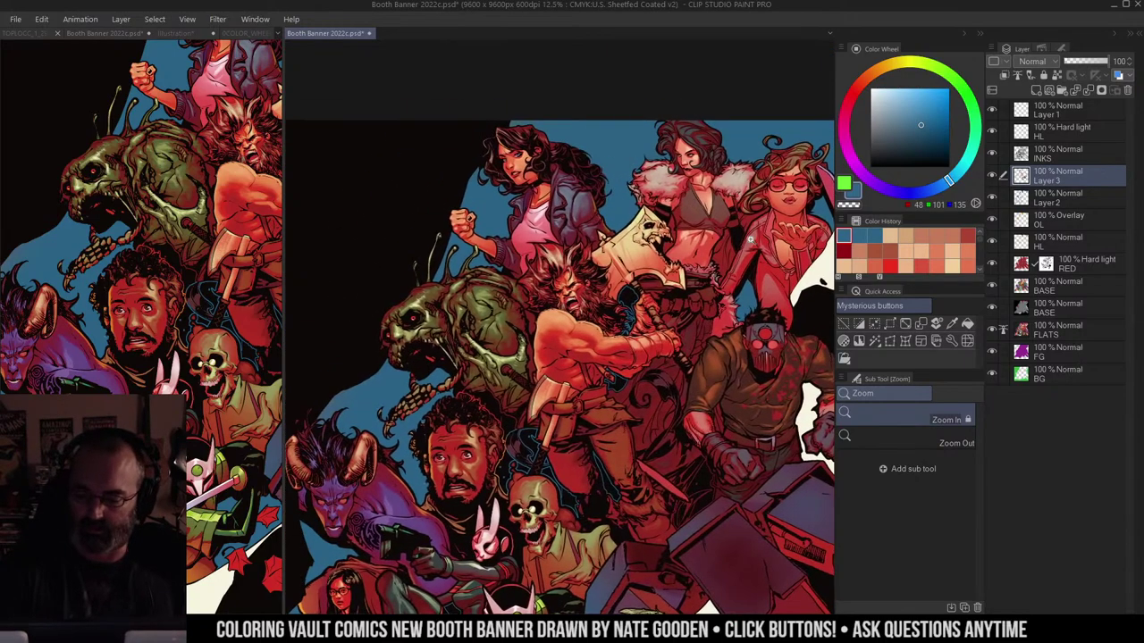
pyautogui.moveTo(498, 479); pyautogui.dragTo(683, 168)
pyautogui.click(534, 346)
pyautogui.moveTo(535, 346); pyautogui.dragTo(564, 341)
pyautogui.scroll(-1, 740, 119)
pyautogui.scroll(1, 714, 247)
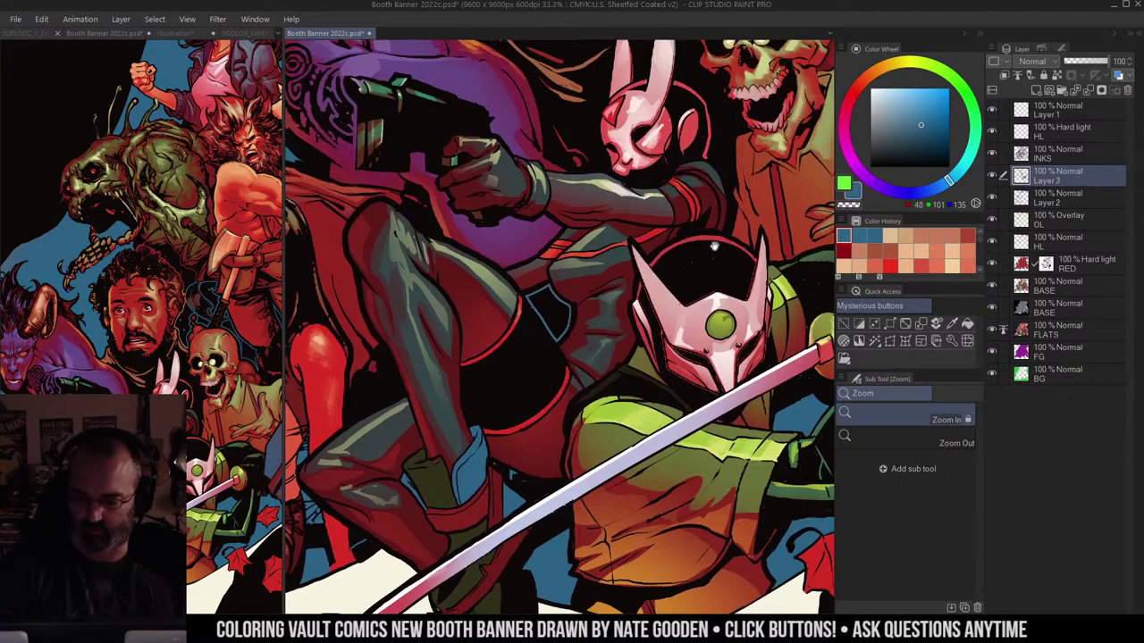
pyautogui.scroll(-1, 706, 210)
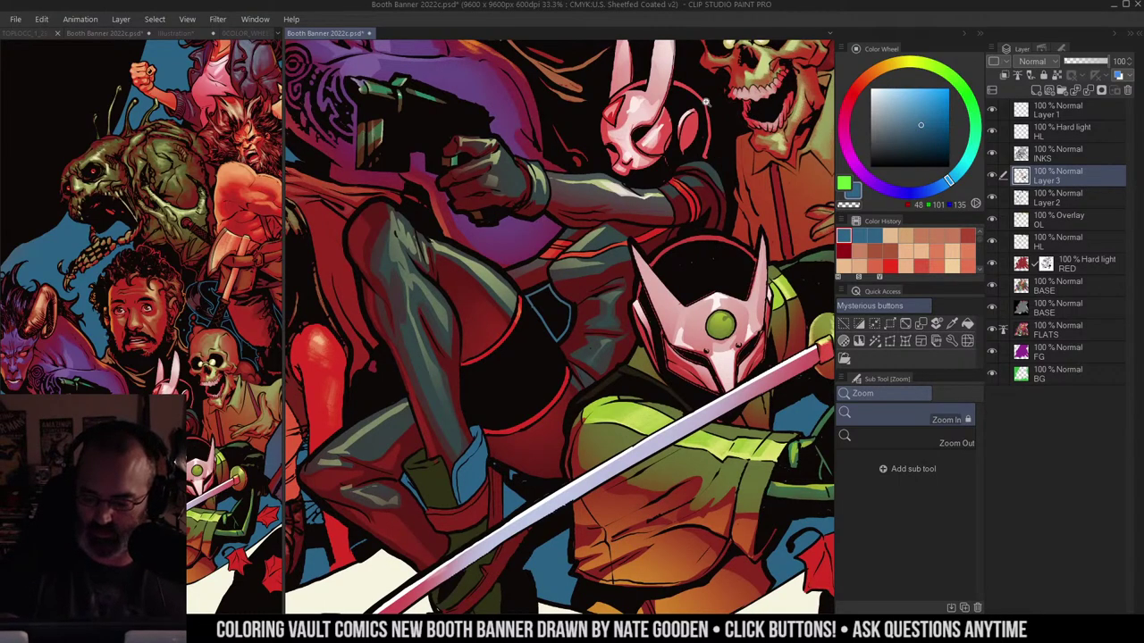
pyautogui.scroll(1, 751, 138)
pyautogui.scroll(-1, 738, 105)
pyautogui.scroll(1, 733, 375)
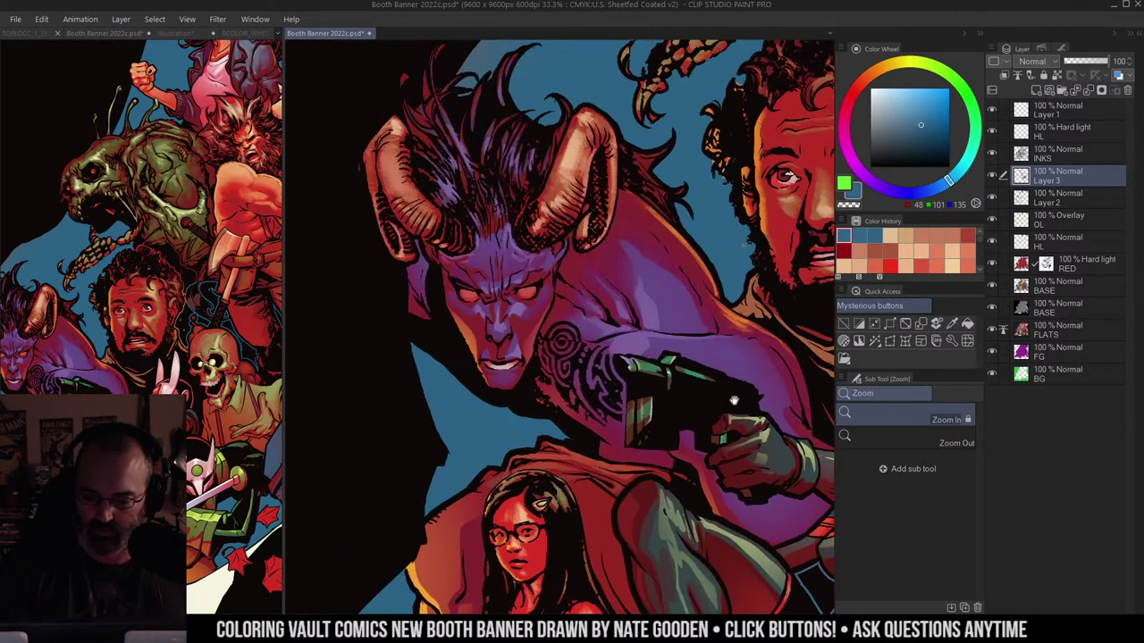
# Step: Clear the selection, sample the tan (224, 180, 138) from the purple demon's horn and switch to the Ron Chan's Side Pencil brush
pyautogui.moveTo(556, 190); pyautogui.dragTo(562, 165)
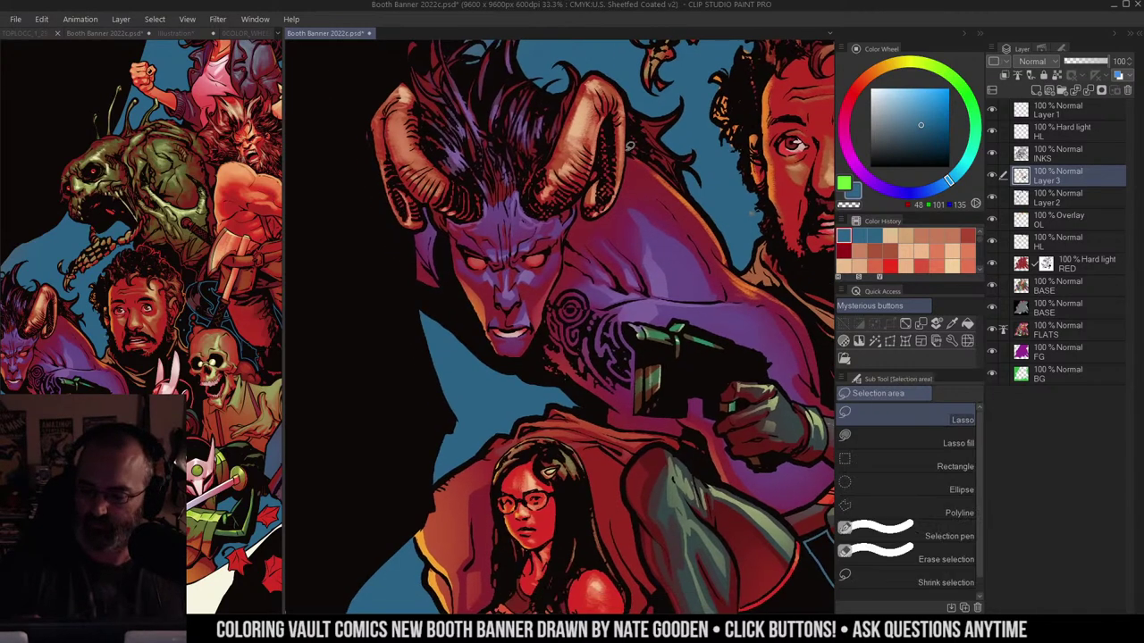
pyautogui.moveTo(664, 100); pyautogui.dragTo(659, 119)
pyautogui.hotkey('ctrl', 'd')
pyautogui.press('b')
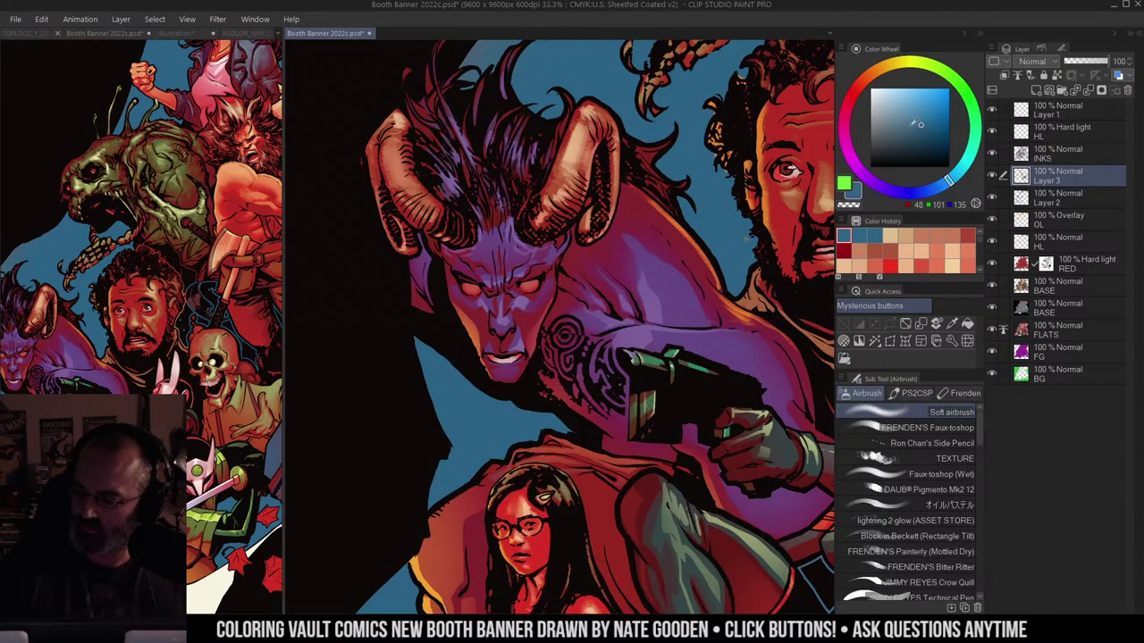
pyautogui.keyDown('alt'); pyautogui.click(574, 161); pyautogui.keyUp('alt')
pyautogui.click(938, 443)
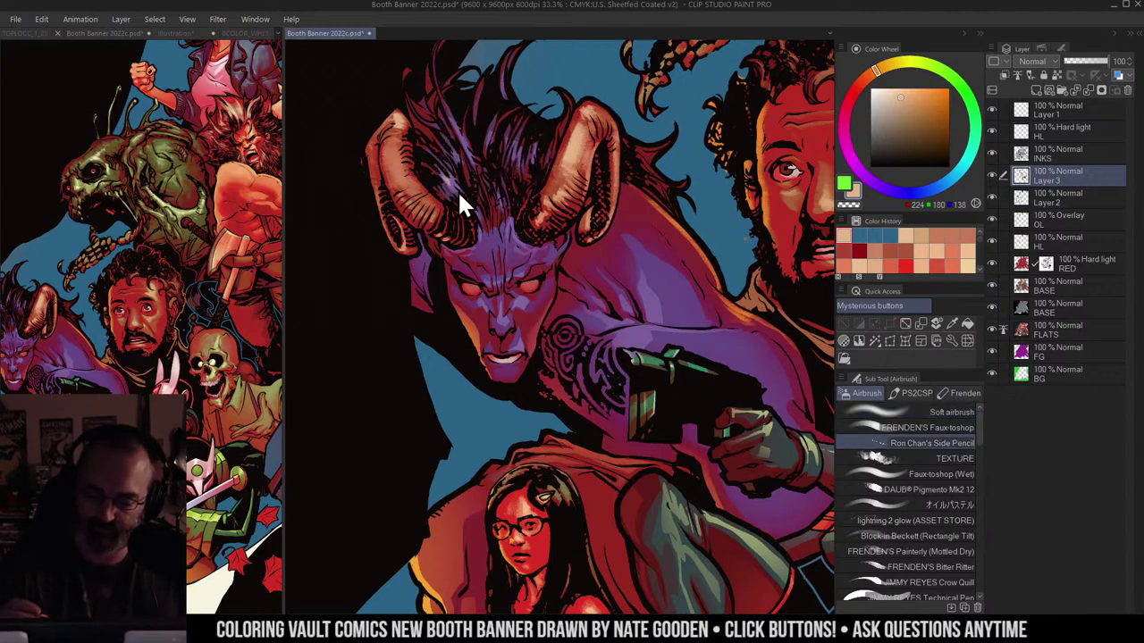
# Step: Shift the sampled horn tone to pale yellow (227, 214, 166) and brush it onto the demon's hair between the horns
pyautogui.keyDown('alt'); pyautogui.click(600, 95); pyautogui.keyUp('alt')
pyautogui.click(891, 97)
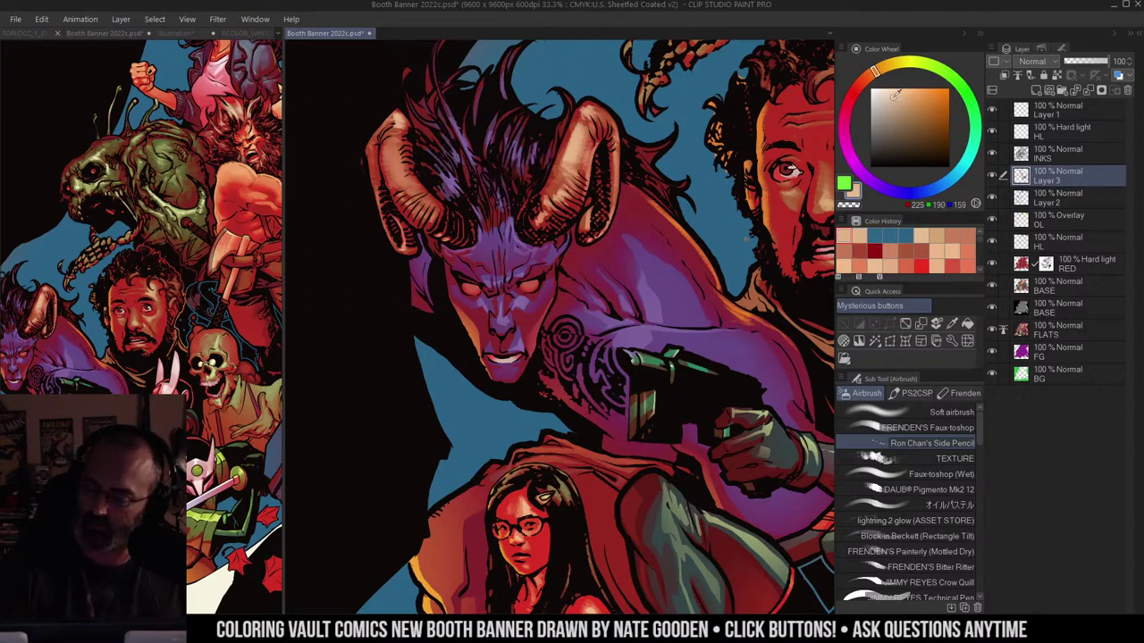
pyautogui.moveTo(876, 70); pyautogui.dragTo(895, 66)
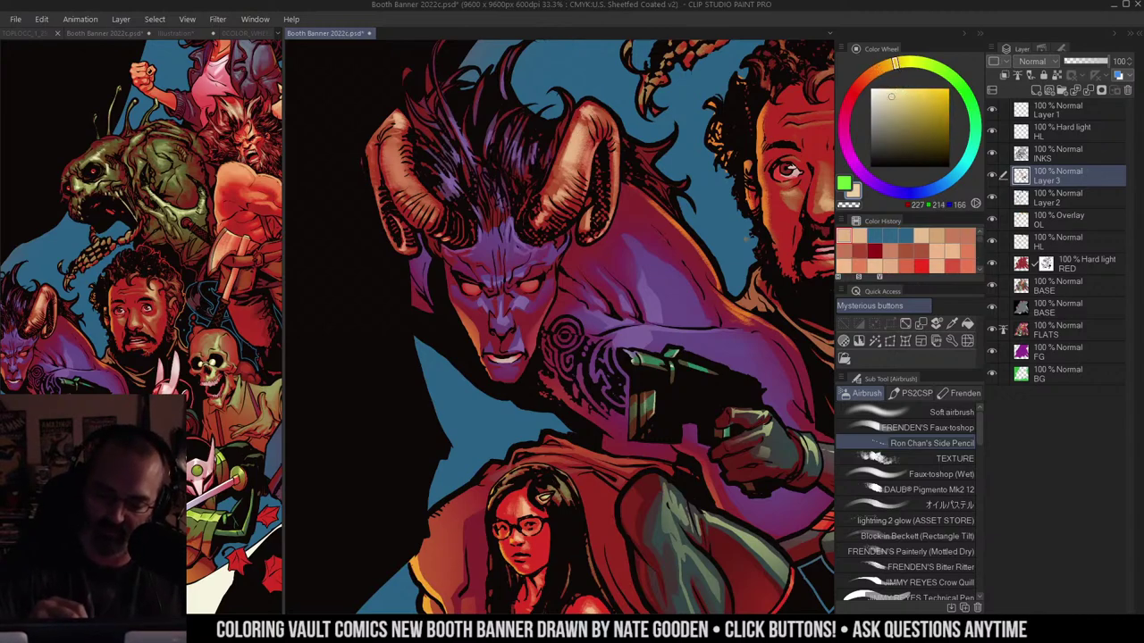
pyautogui.moveTo(443, 174); pyautogui.dragTo(454, 188)
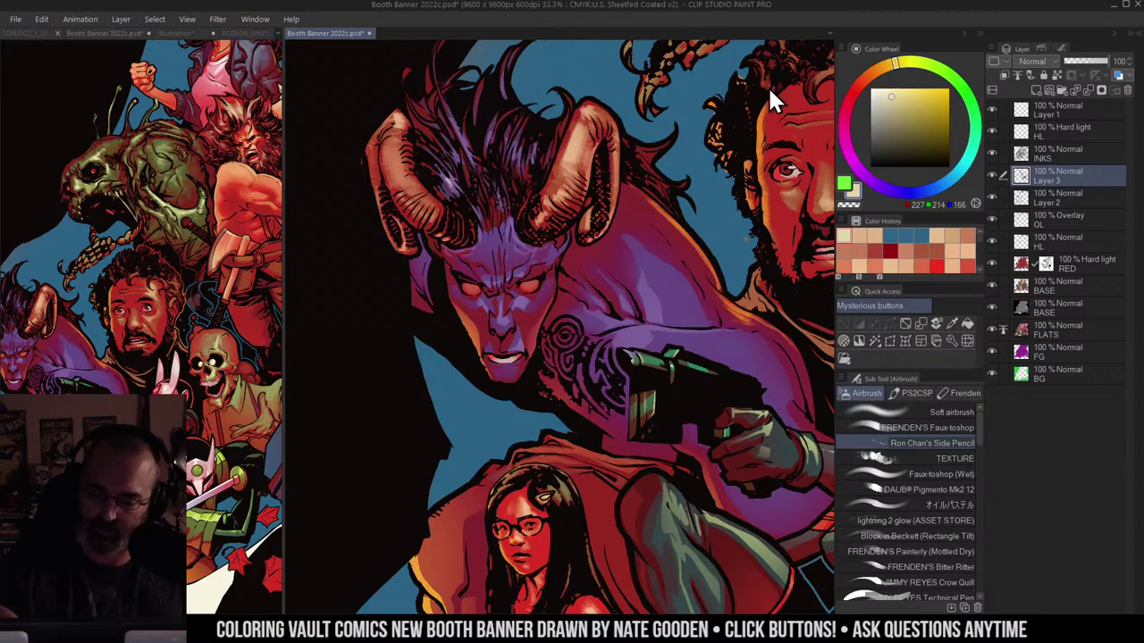
# Step: Sample the demon's purple skin, shift it to pale cyan (182, 246, 254) and paint bright highlight strokes in the demon's hair
pyautogui.keyDown('alt'); pyautogui.click(524, 297); pyautogui.keyUp('alt')
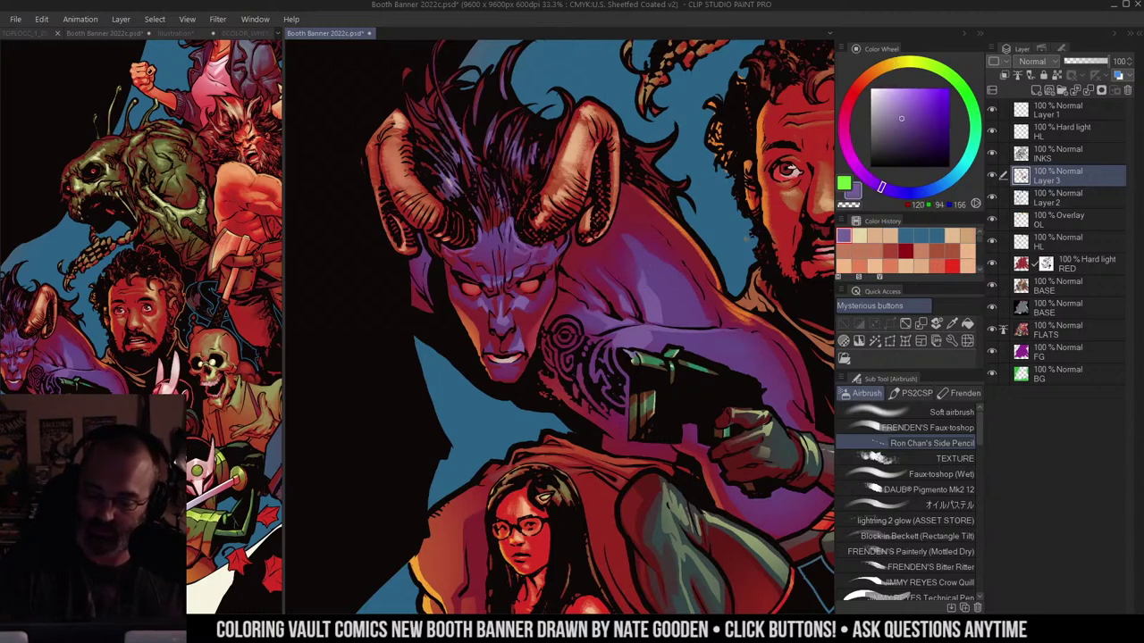
pyautogui.click(892, 104)
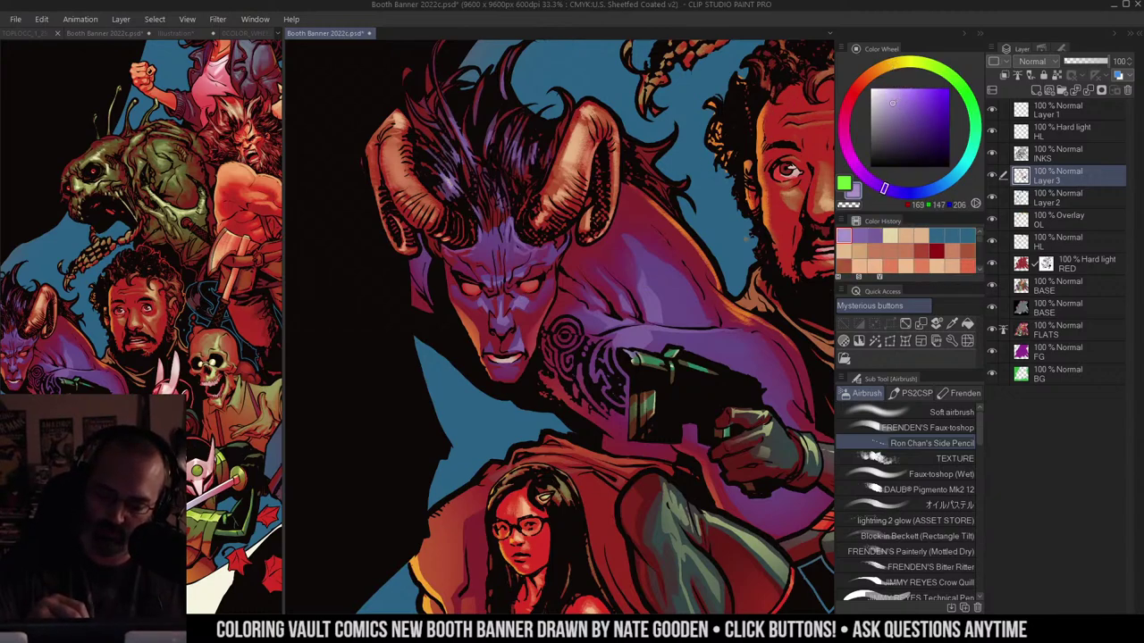
pyautogui.click(892, 89)
pyautogui.moveTo(930, 174); pyautogui.dragTo(965, 166)
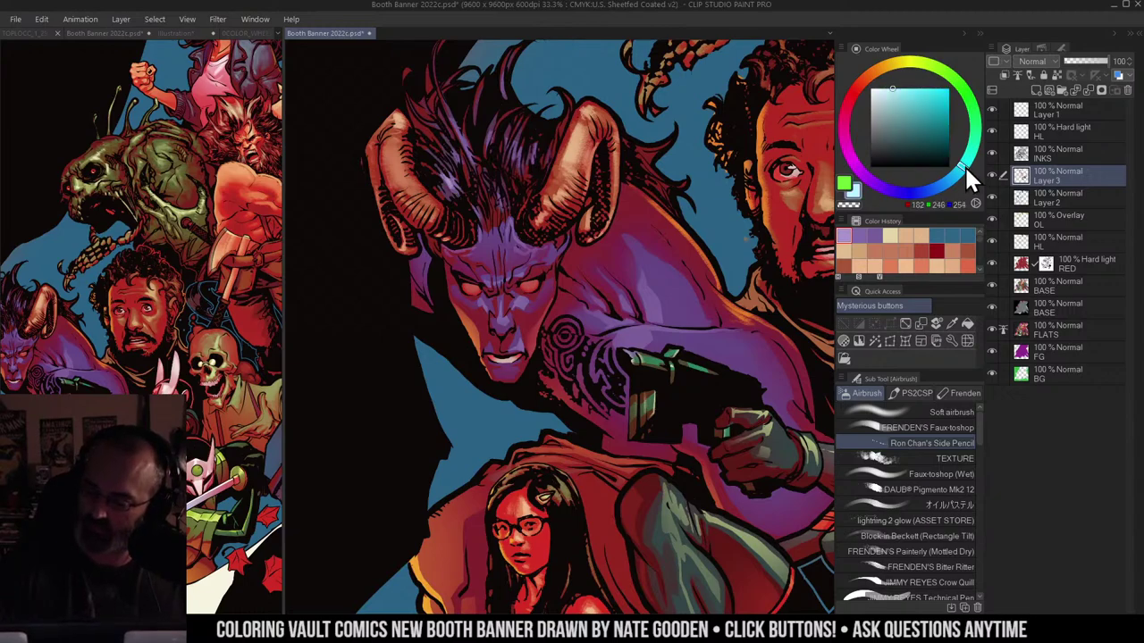
pyautogui.press('m')
pyautogui.press('b')
pyautogui.moveTo(445, 177)
pyautogui.mouseDown()
pyautogui.moveTo(455, 188)
pyautogui.moveTo(474, 121)
pyautogui.mouseUp()
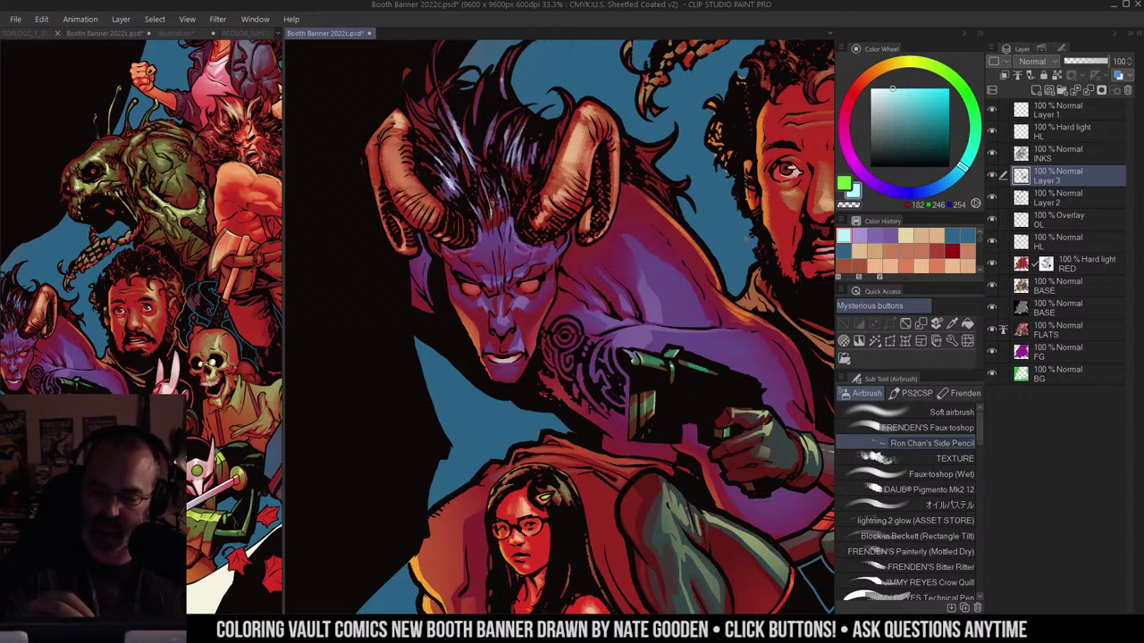
# Step: Examine the purple demon's highlights within the wider group and up close, along with the neighbouring bearded man
pyautogui.hotkey('ctrl', 'space')
pyautogui.moveTo(628, 239); pyautogui.dragTo(586, 197)
pyautogui.keyDown('alt'); pyautogui.click(586, 196); pyautogui.keyUp('alt')
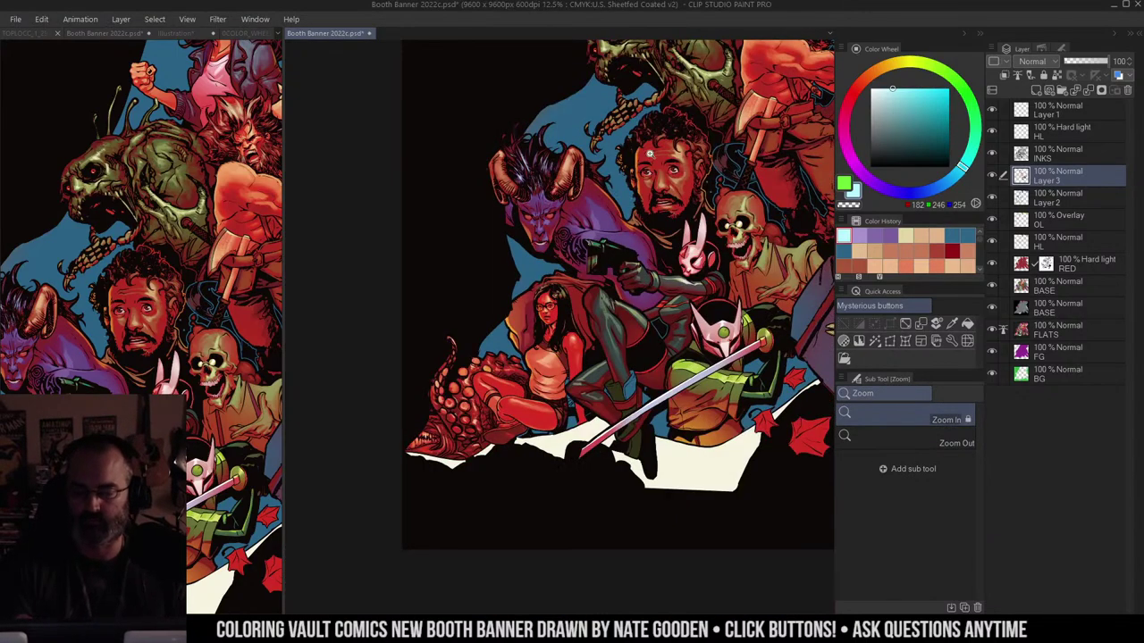
pyautogui.click(527, 209)
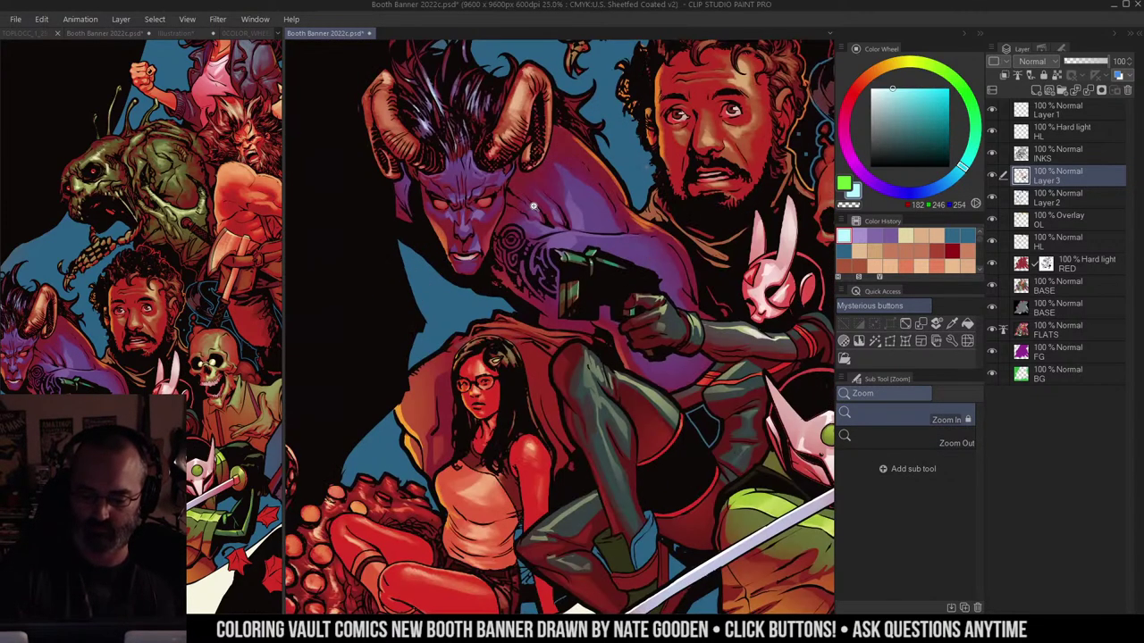
pyautogui.click(515, 232)
pyautogui.moveTo(506, 199); pyautogui.dragTo(553, 223)
pyautogui.moveTo(602, 176)
pyautogui.mouseDown()
pyautogui.moveTo(575, 163)
pyautogui.moveTo(601, 163)
pyautogui.moveTo(591, 145)
pyautogui.mouseUp()
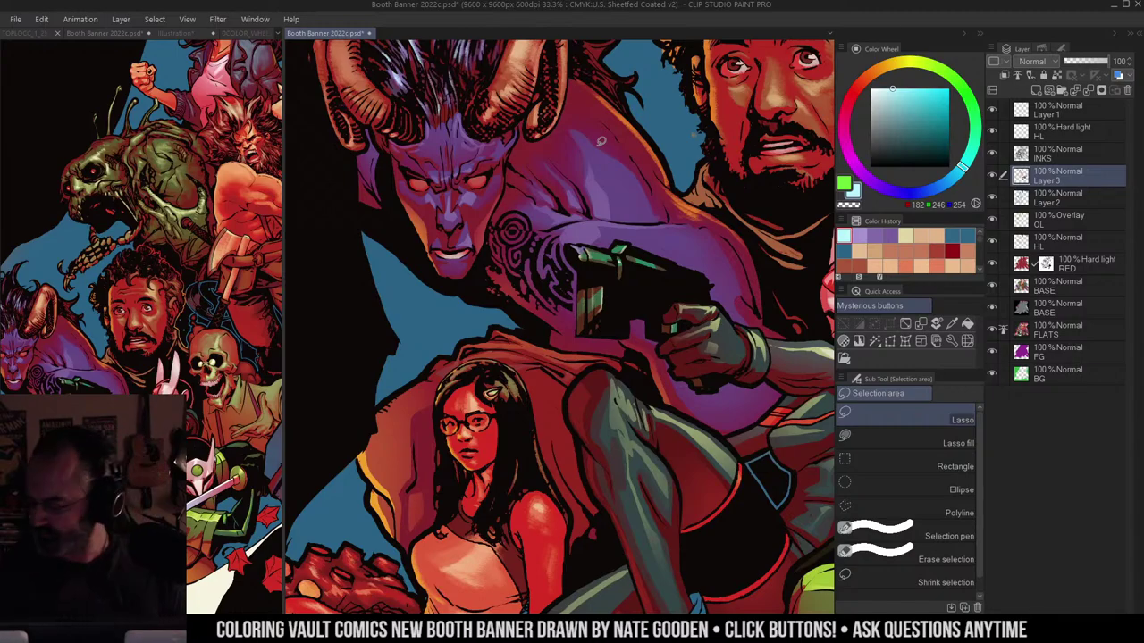
pyautogui.moveTo(733, 197); pyautogui.dragTo(527, 284)
# Step: Lasso part of the bearded man's head, sample its red, mute it to (132, 61, 52), brush his face and deselect
pyautogui.moveTo(590, 138); pyautogui.dragTo(588, 205)
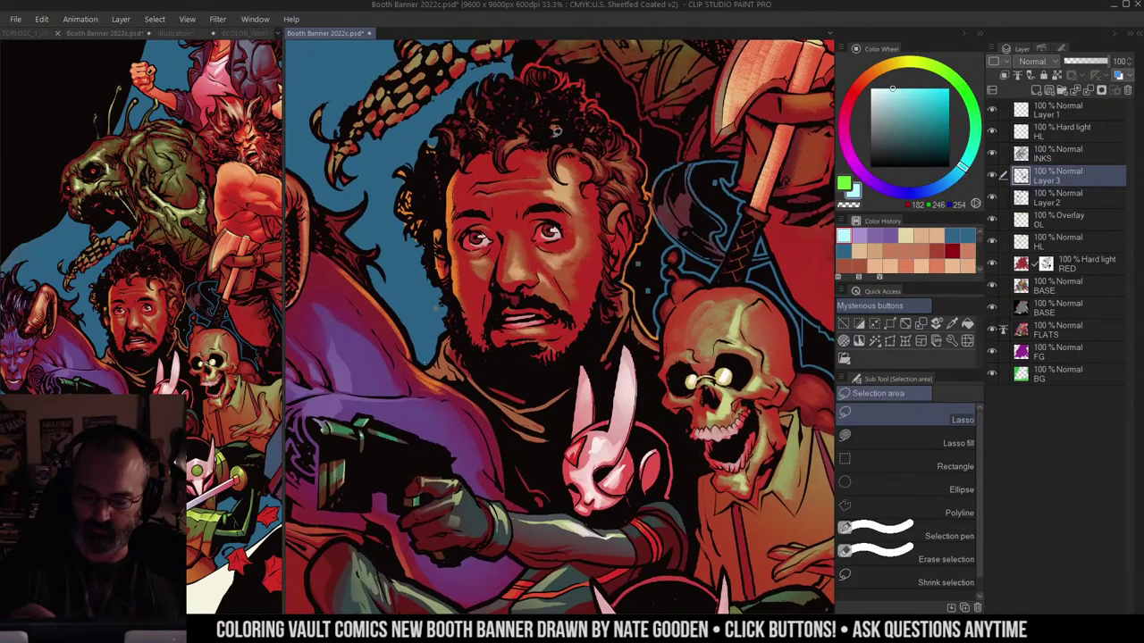
pyautogui.keyDown('alt'); pyautogui.click(589, 263); pyautogui.keyUp('alt')
pyautogui.press('b')
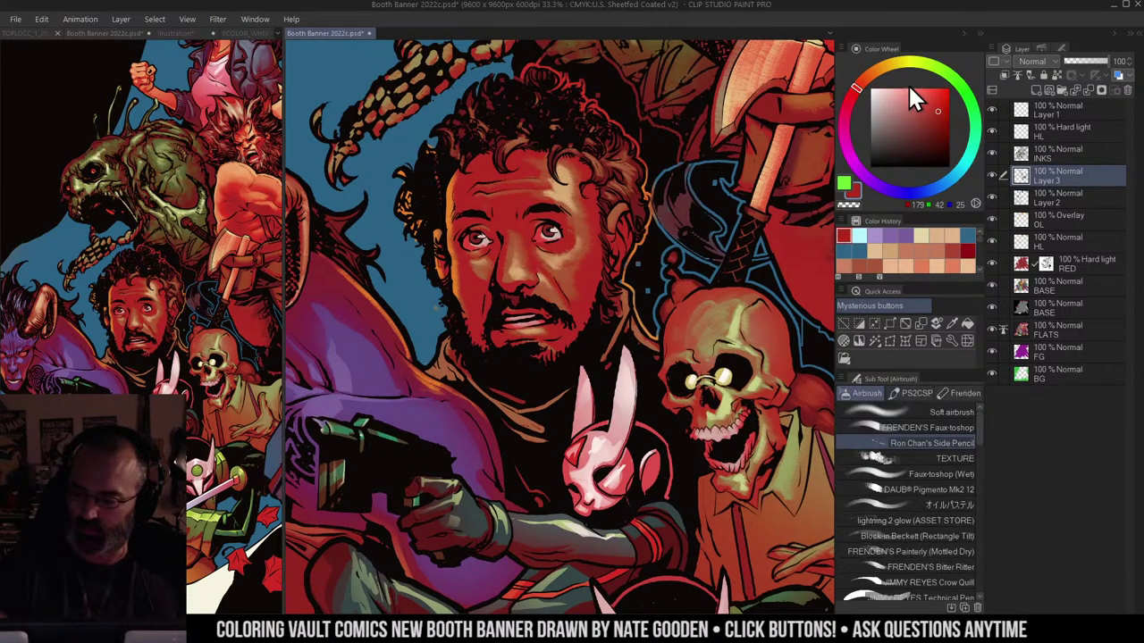
pyautogui.click(921, 130)
pyautogui.moveTo(922, 127); pyautogui.dragTo(919, 126)
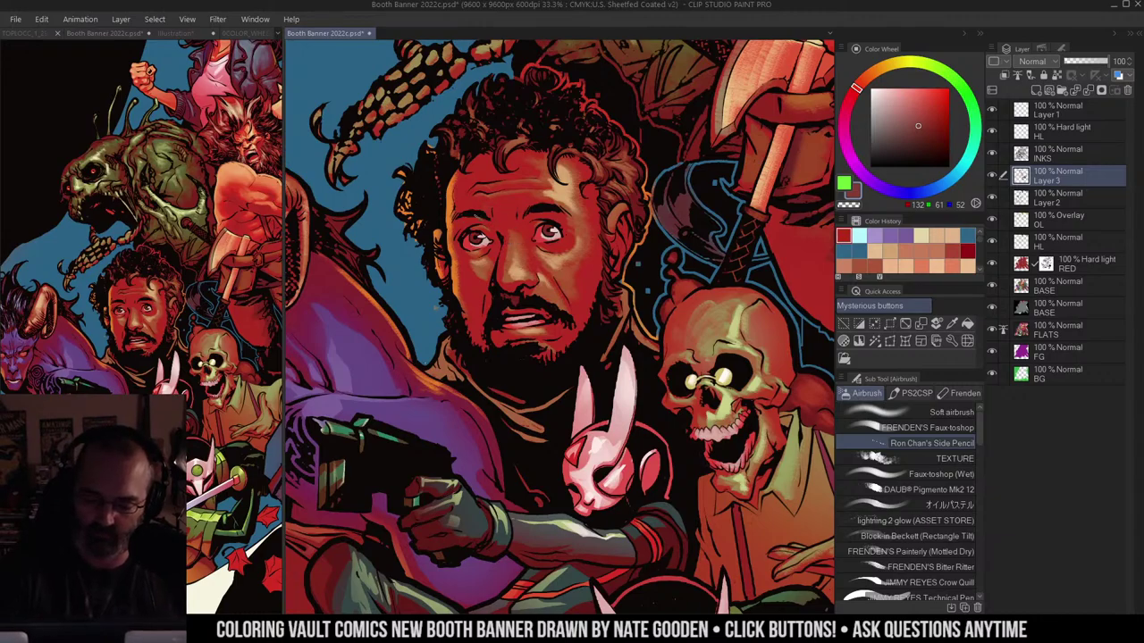
pyautogui.moveTo(475, 218); pyautogui.dragTo(489, 218)
pyautogui.hotkey('ctrl', 'd')
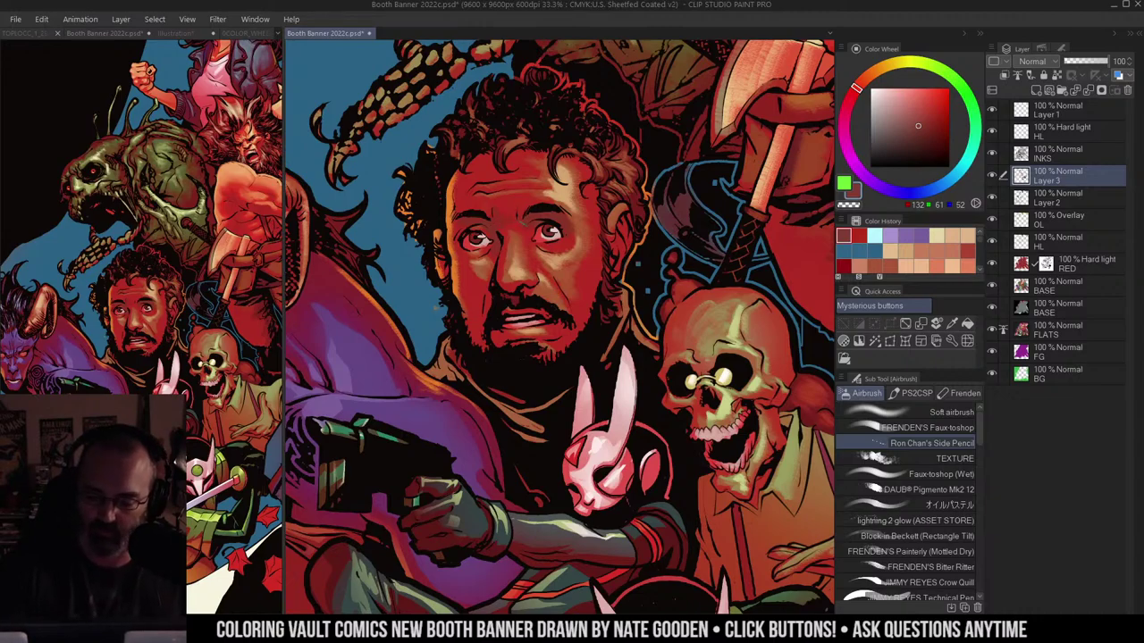
# Step: Examine the full character group in a wider view and the bearded man's face and hair up close
pyautogui.keyDown('alt'); pyautogui.click(590, 329); pyautogui.keyUp('alt')
pyautogui.moveTo(657, 169); pyautogui.dragTo(656, 198)
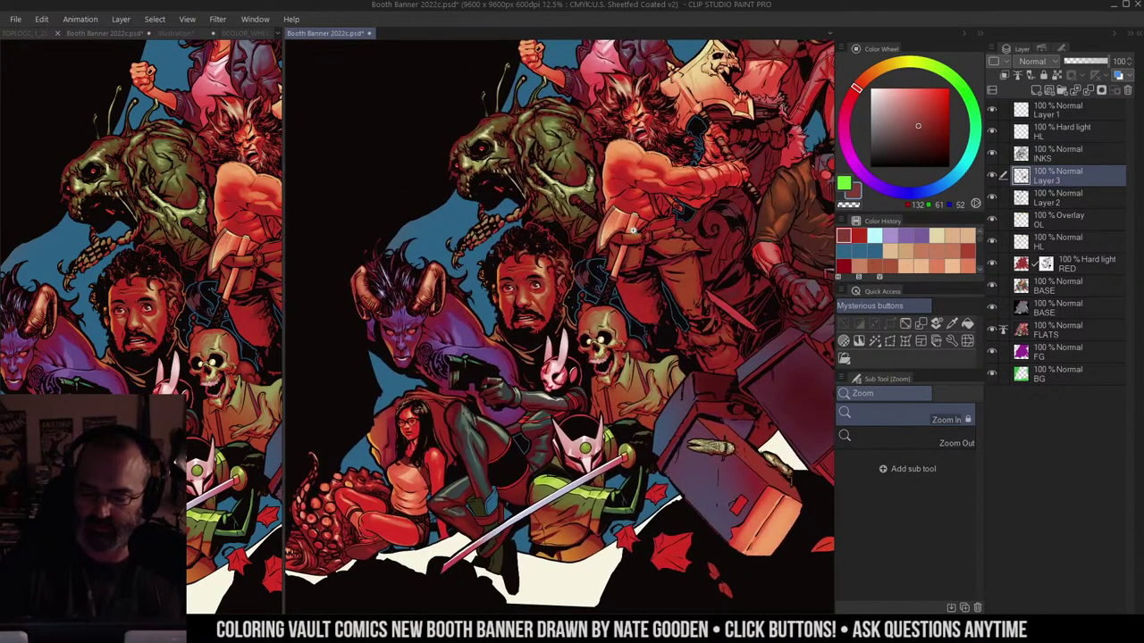
pyautogui.keyDown('alt'); pyautogui.click(698, 165); pyautogui.keyUp('alt')
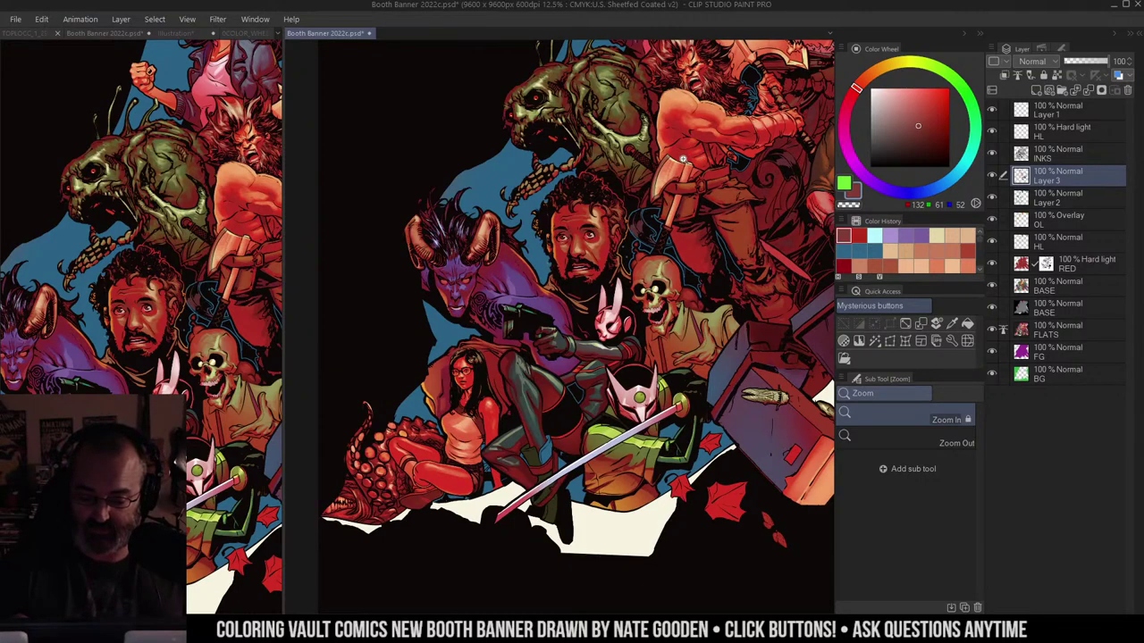
pyautogui.click(622, 254)
pyautogui.click(622, 254)
pyautogui.click(620, 259)
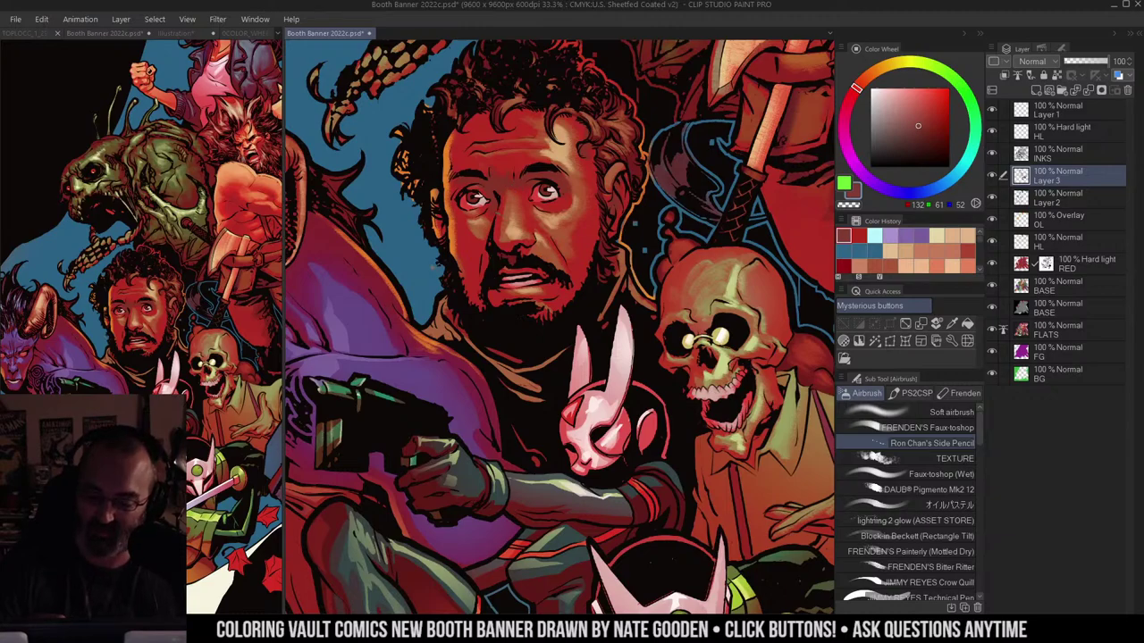
pyautogui.press('m')
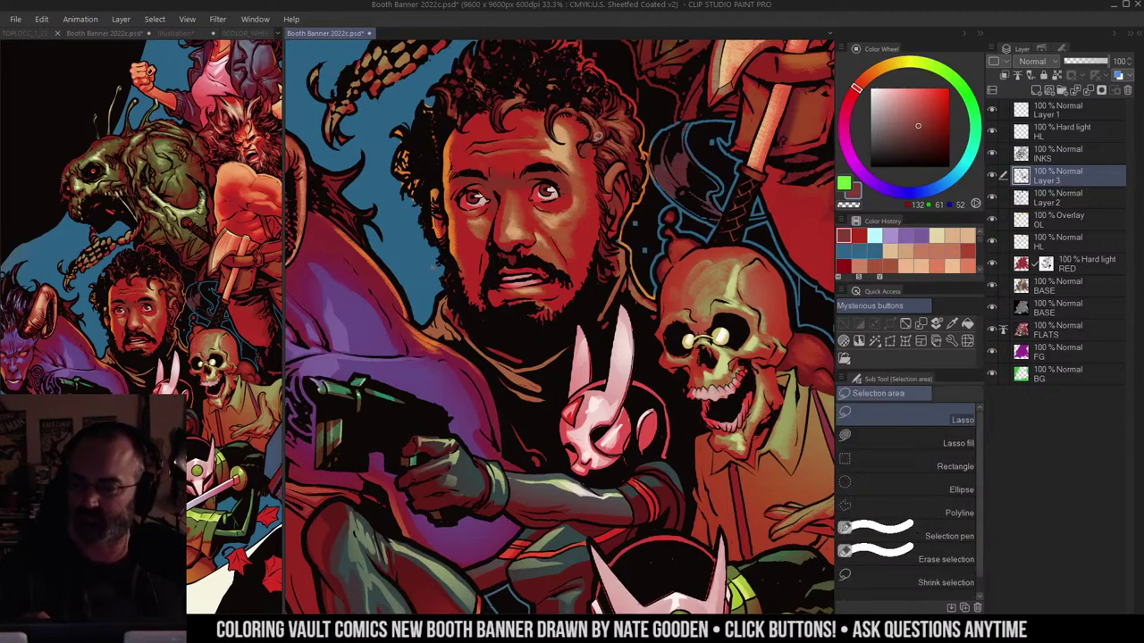
pyautogui.moveTo(433, 266); pyautogui.dragTo(430, 240)
pyautogui.press('b')
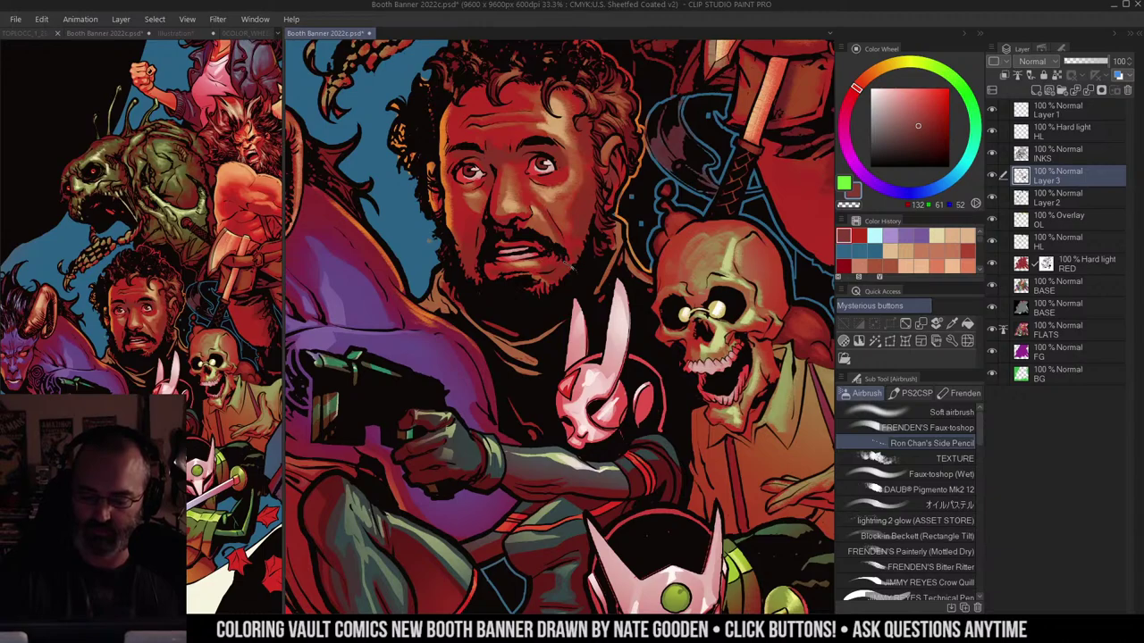
# Step: Examine the rabbit-masked gun wielder, the skeleton and the horned-mask sword fighter, including a close view of the sword fighter's mask
pyautogui.hotkey('ctrl', 'space')
pyautogui.moveTo(676, 190); pyautogui.dragTo(650, 149)
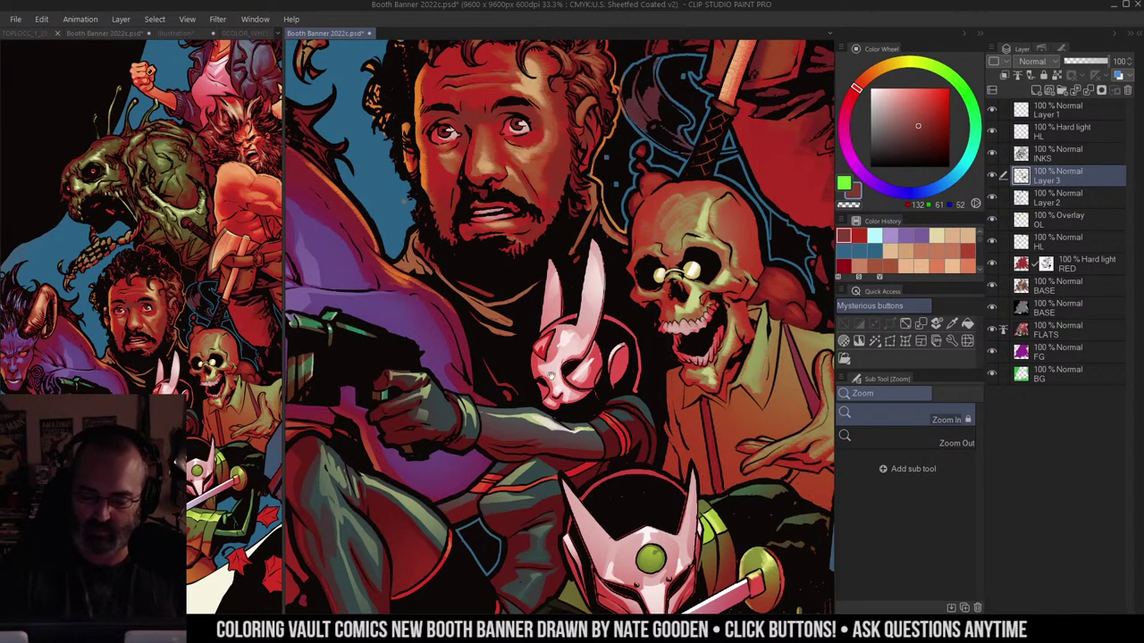
pyautogui.moveTo(551, 376); pyautogui.dragTo(657, 248)
pyautogui.press('m')
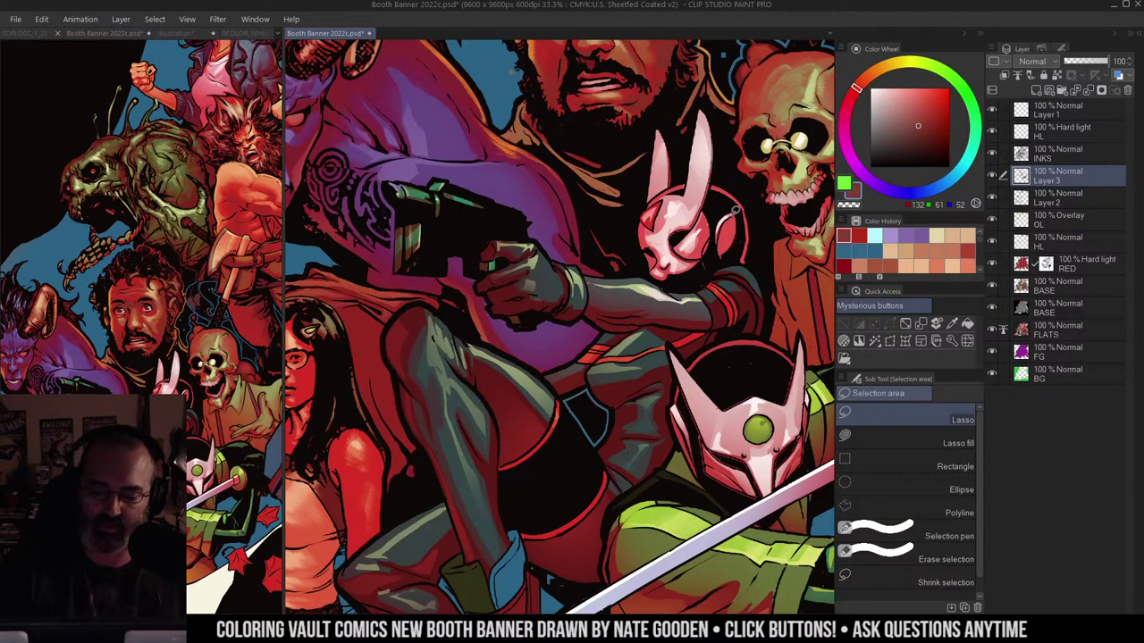
pyautogui.moveTo(723, 254); pyautogui.dragTo(570, 270)
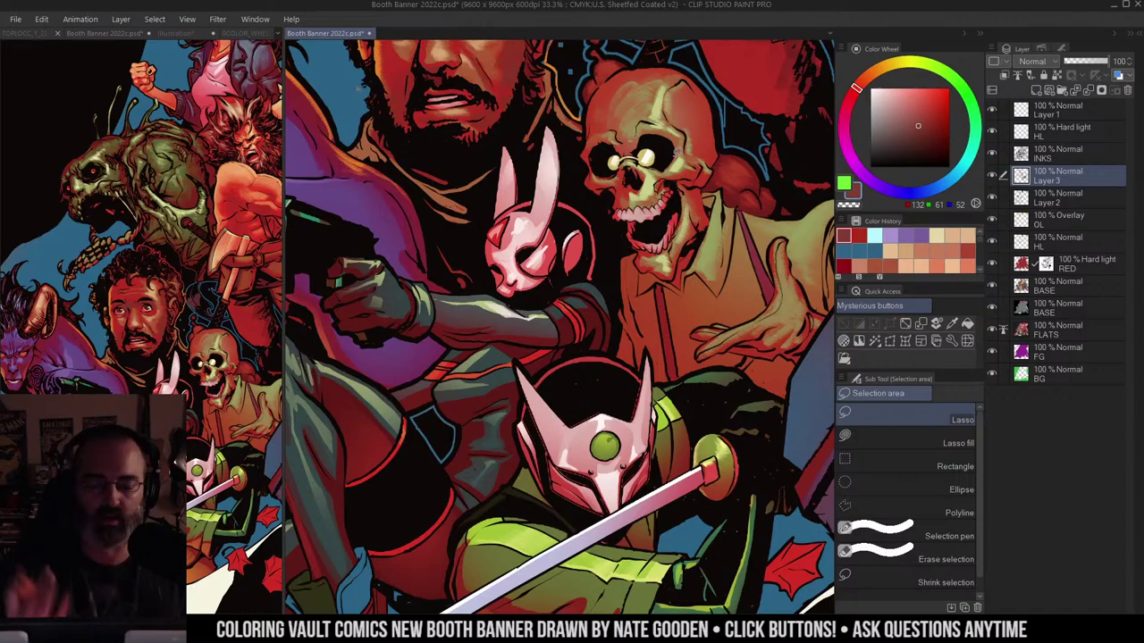
pyautogui.moveTo(735, 176); pyautogui.dragTo(433, 365)
pyautogui.moveTo(393, 572); pyautogui.dragTo(598, 147)
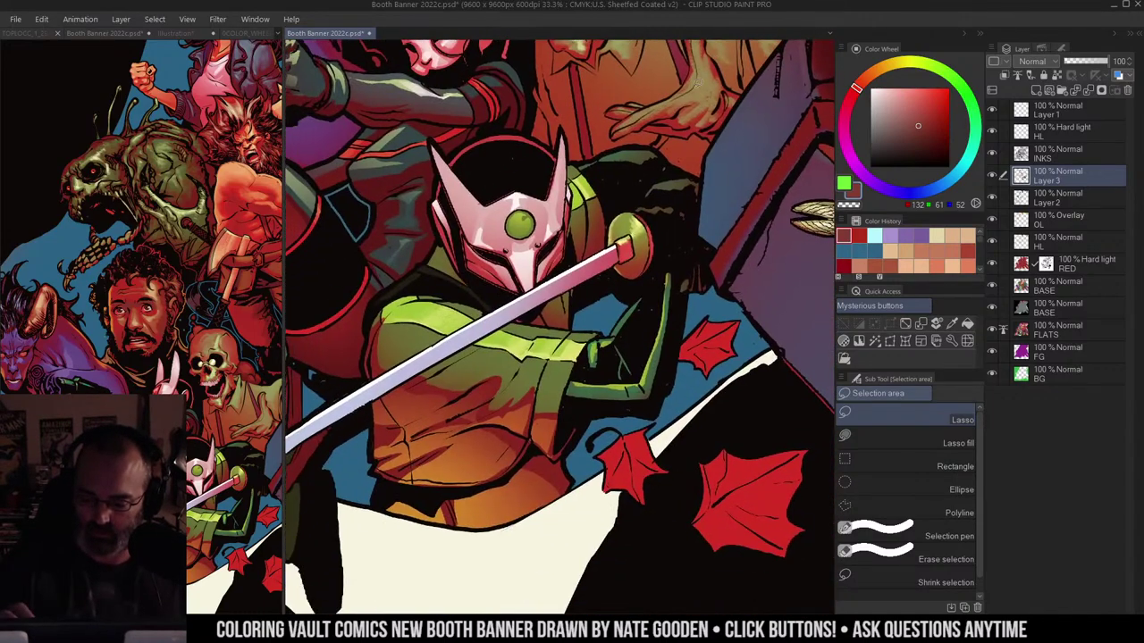
pyautogui.click(582, 234)
pyautogui.moveTo(582, 232); pyautogui.dragTo(670, 307)
pyautogui.click(629, 284)
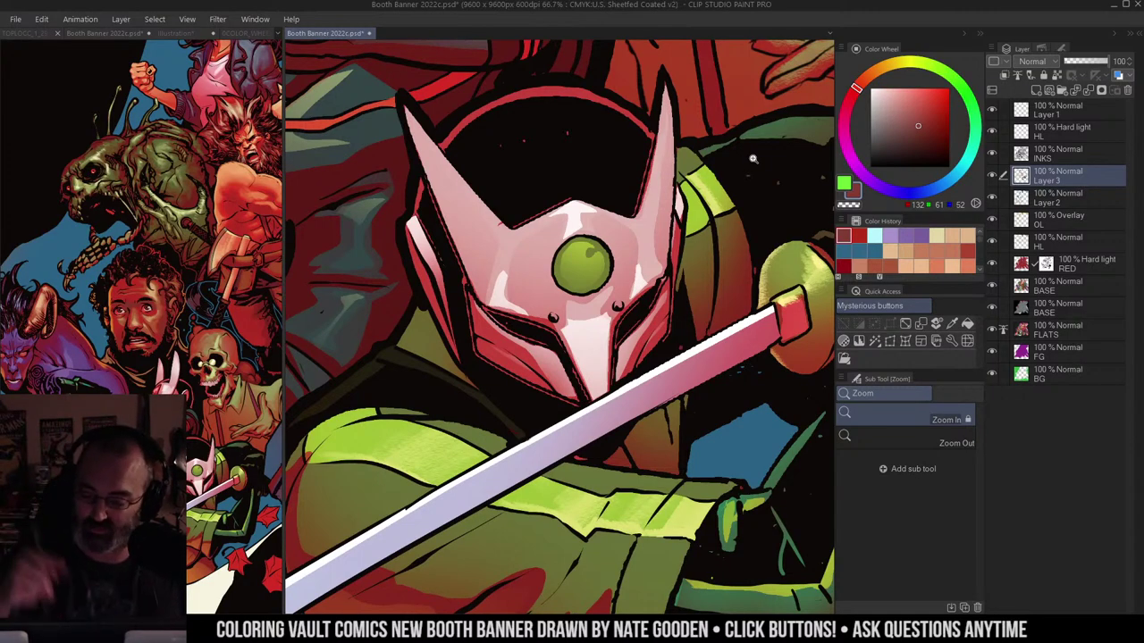
# Step: Examine the area from the sword fighter and skeleton up to the shouting axe-carrying barbarian and back to the bearded man
pyautogui.press('m')
pyautogui.press('/')
pyautogui.keyDown('alt'); pyautogui.click(635, 171); pyautogui.keyUp('alt')
pyautogui.keyDown('alt'); pyautogui.click(634, 171); pyautogui.keyUp('alt')
pyautogui.moveTo(737, 147)
pyautogui.mouseDown()
pyautogui.moveTo(599, 249)
pyautogui.moveTo(633, 263)
pyautogui.mouseUp()
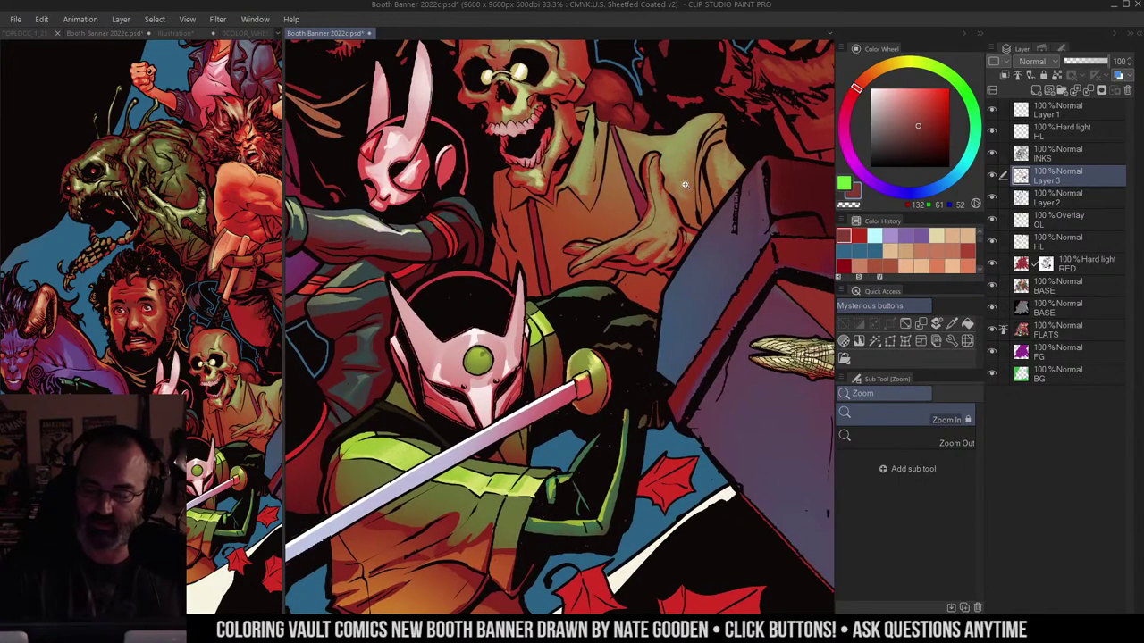
pyautogui.moveTo(667, 143); pyautogui.dragTo(656, 302)
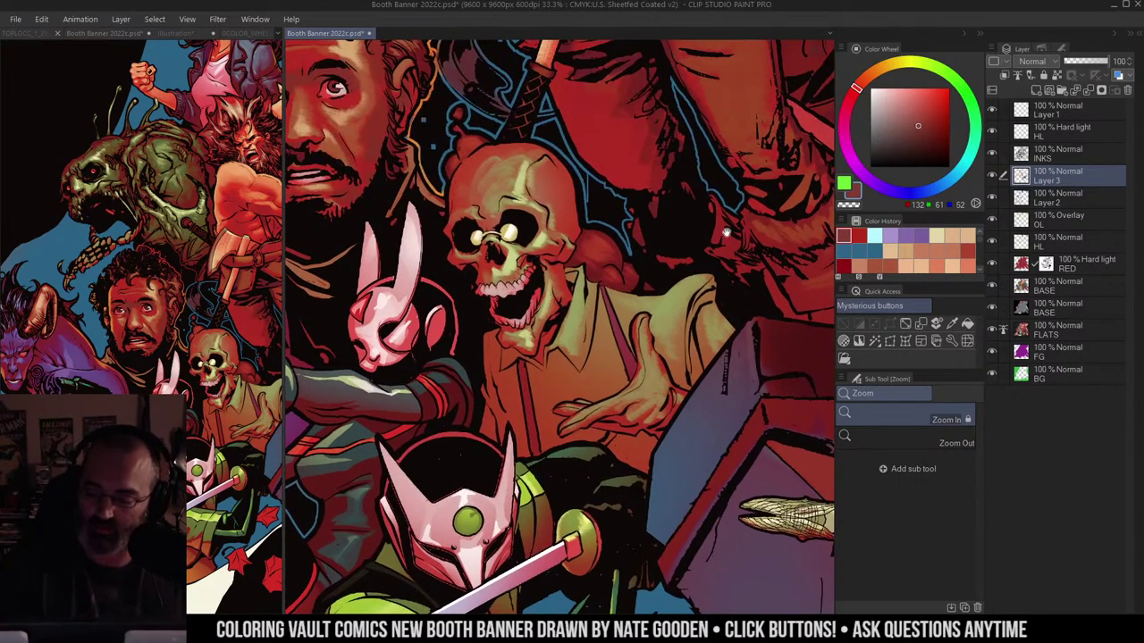
pyautogui.moveTo(725, 232); pyautogui.dragTo(545, 366)
pyautogui.moveTo(615, 182); pyautogui.dragTo(743, 472)
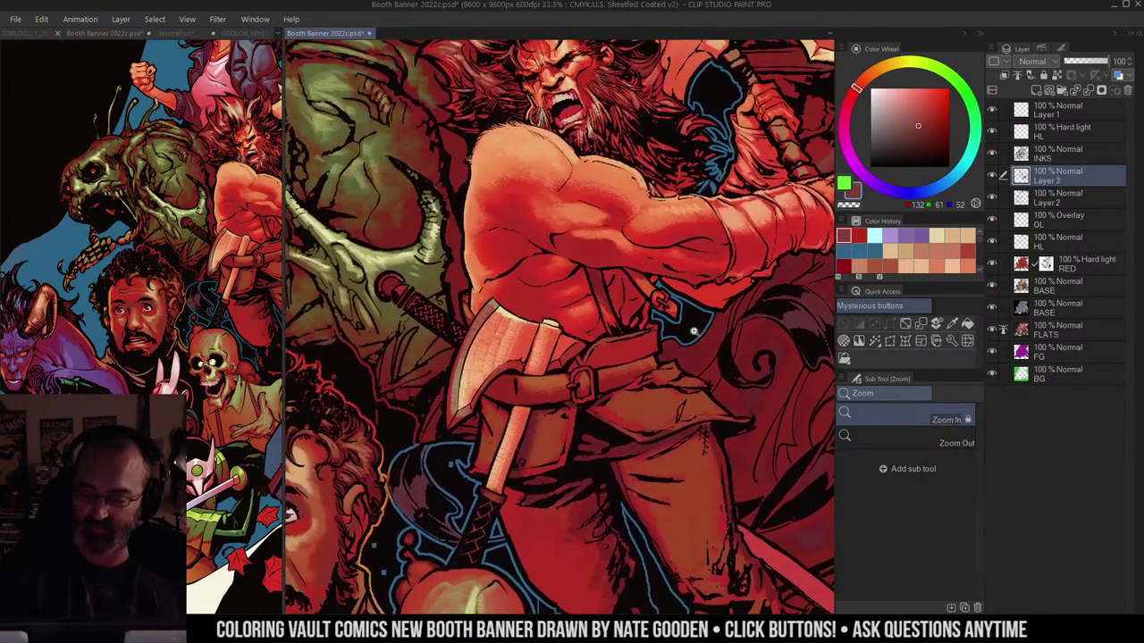
pyautogui.scroll(4, 694, 331)
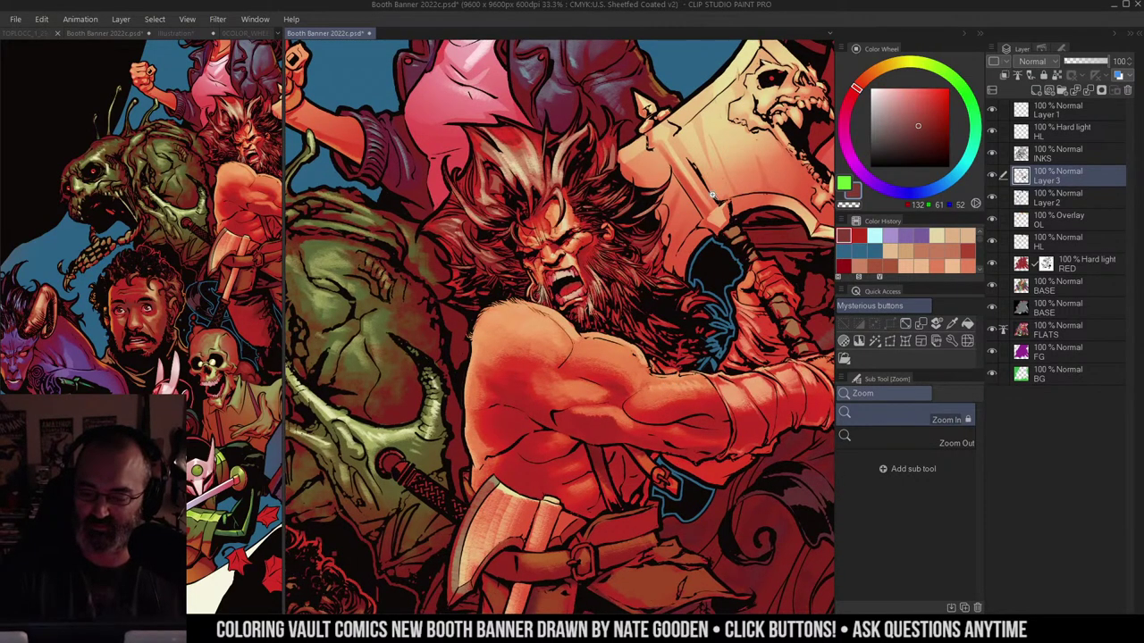
pyautogui.moveTo(712, 195); pyautogui.dragTo(473, 292)
pyautogui.scroll(-10, 693, 239)
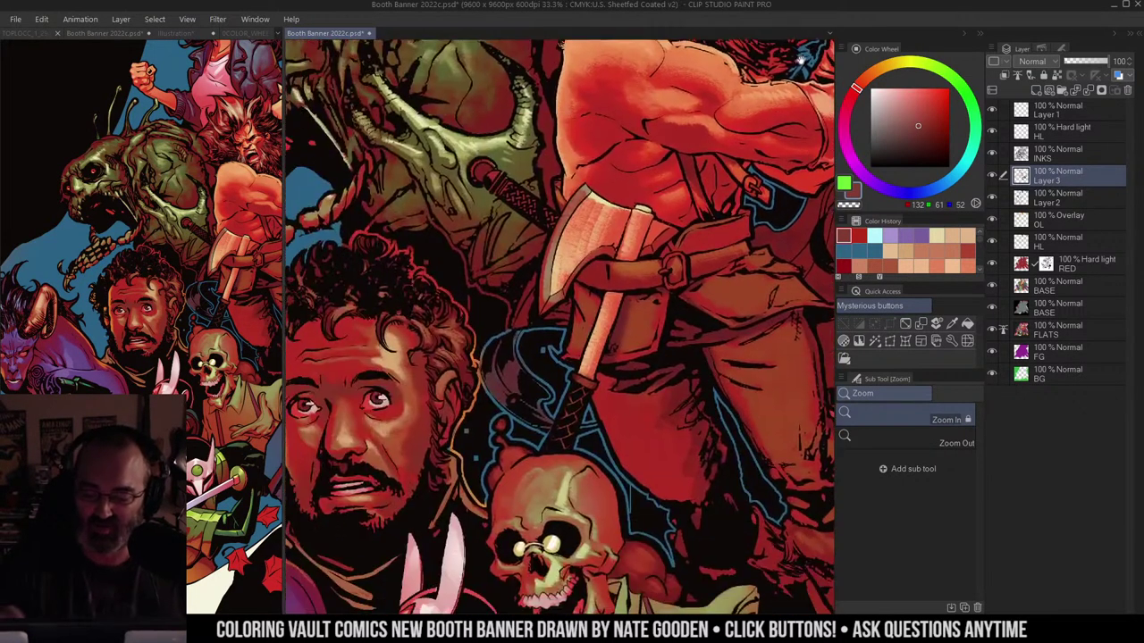
# Step: Sample a dark red (155, 51, 38) from the bearded man's face and touch up his skin shading with the side pencil
pyautogui.press('b')
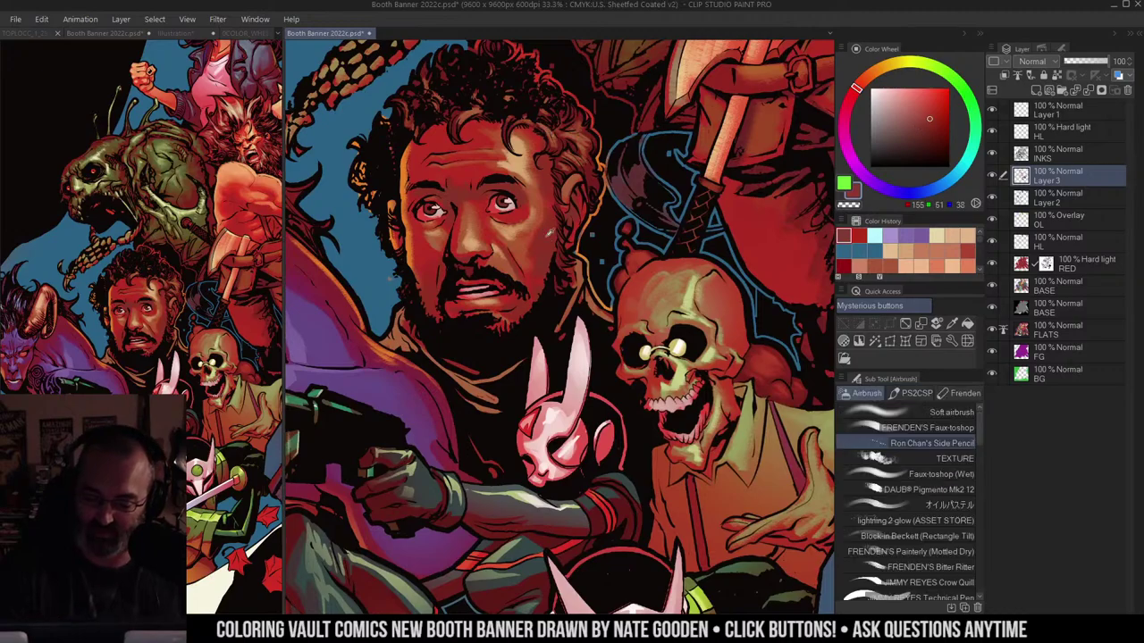
pyautogui.keyDown('alt'); pyautogui.click(559, 189); pyautogui.keyUp('alt')
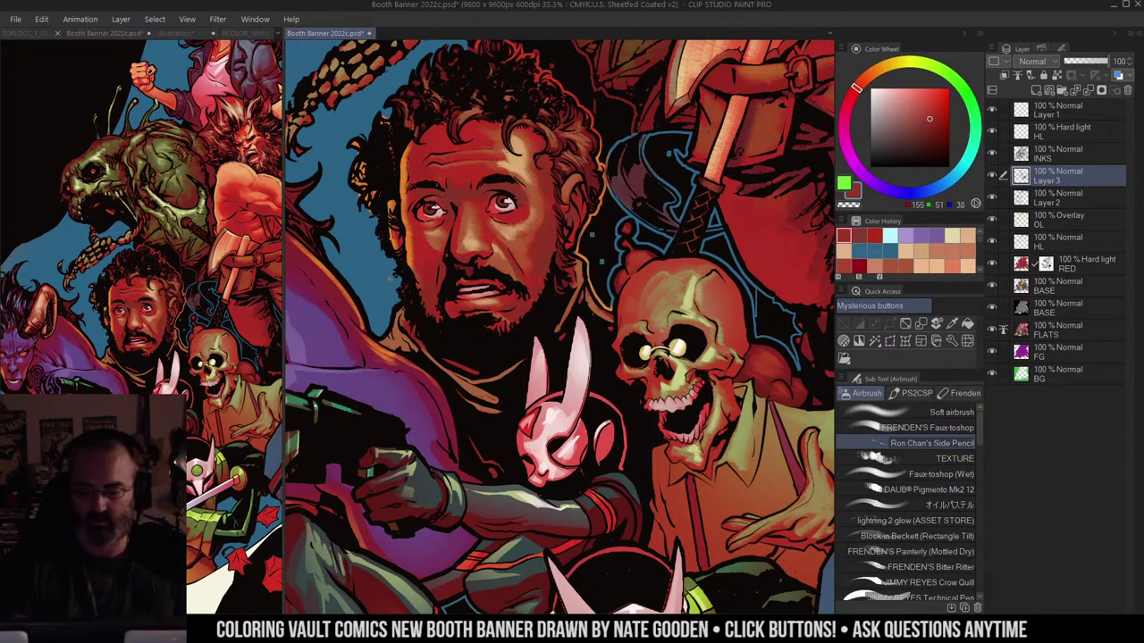
pyautogui.moveTo(683, 182); pyautogui.dragTo(615, 174)
pyautogui.moveTo(670, 278); pyautogui.dragTo(635, 196)
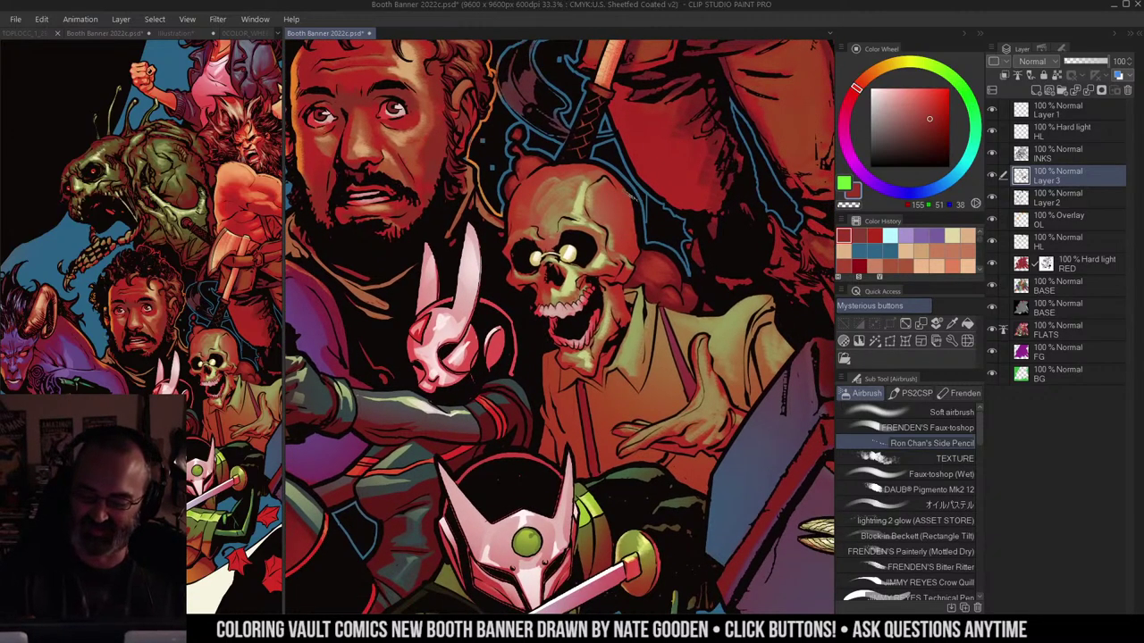
# Step: Paint highlights on the skeleton's forehead with the side pencil, using a pale yellow-green (232, 238, 181) based on the skull's colour
pyautogui.keyDown('alt'); pyautogui.click(581, 202); pyautogui.keyUp('alt')
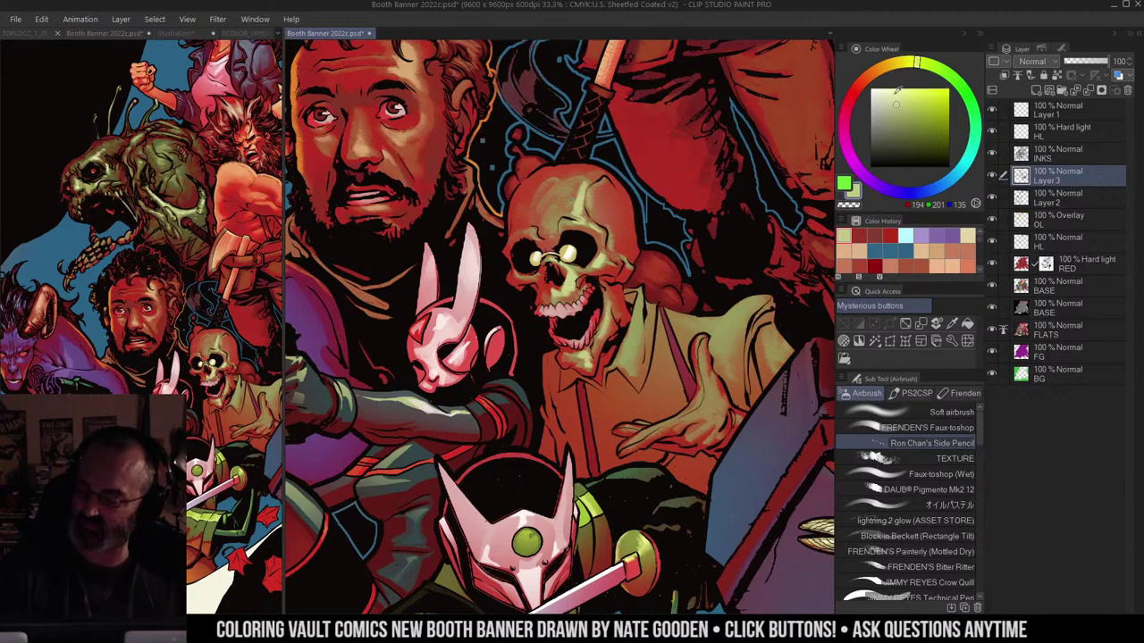
pyautogui.moveTo(586, 134); pyautogui.dragTo(619, 144)
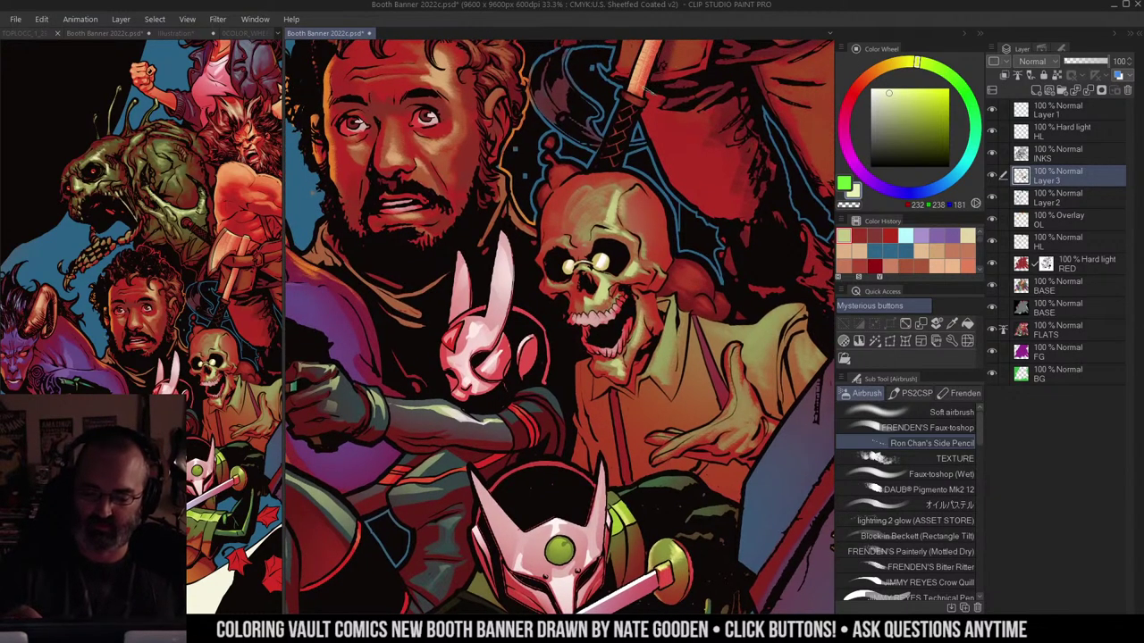
pyautogui.moveTo(617, 190); pyautogui.dragTo(604, 224)
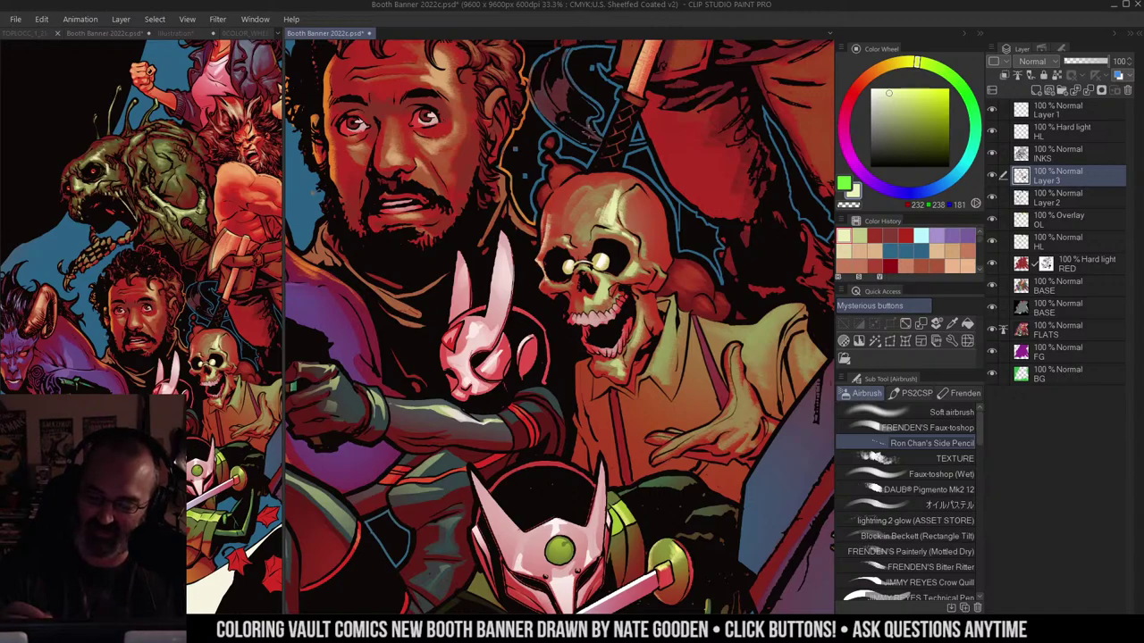
pyautogui.moveTo(551, 223); pyautogui.dragTo(549, 240)
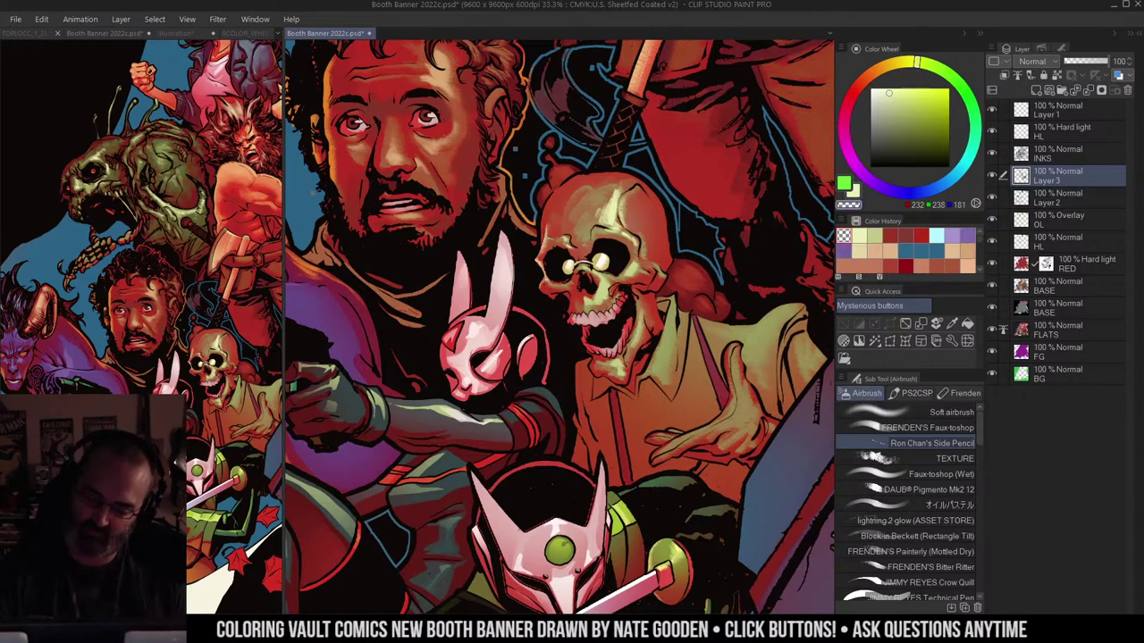
# Step: Sample a red (176, 77, 54) from the skull, return to pale yellow (232, 238, 181) and touch up the skull's outer forehead edge
pyautogui.keyDown('alt'); pyautogui.click(552, 231); pyautogui.keyUp('alt')
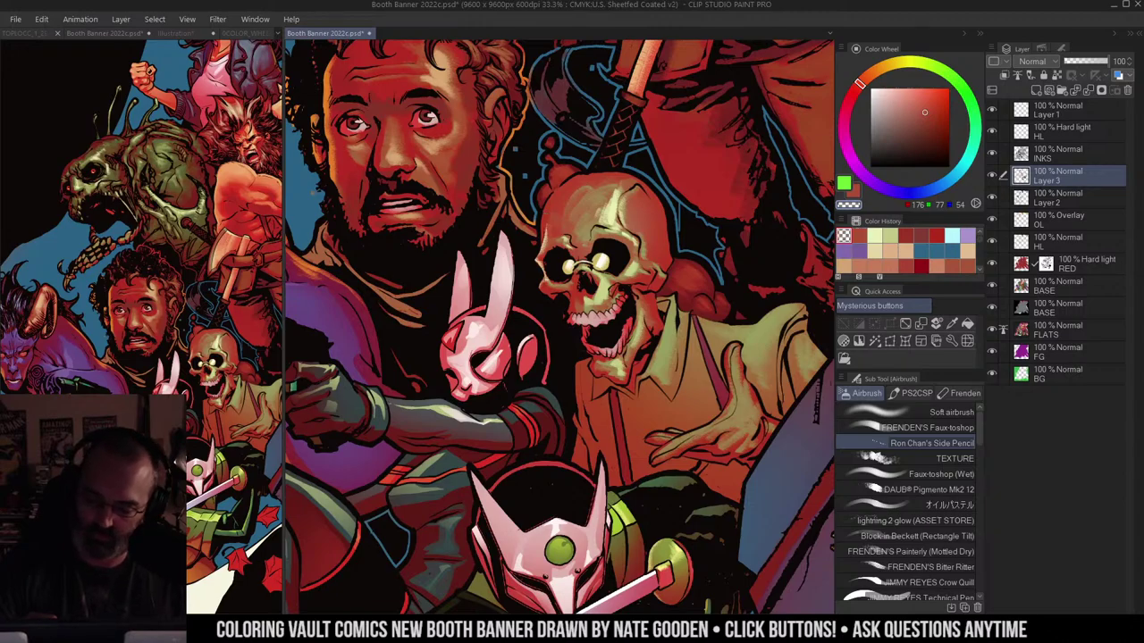
pyautogui.press('c')
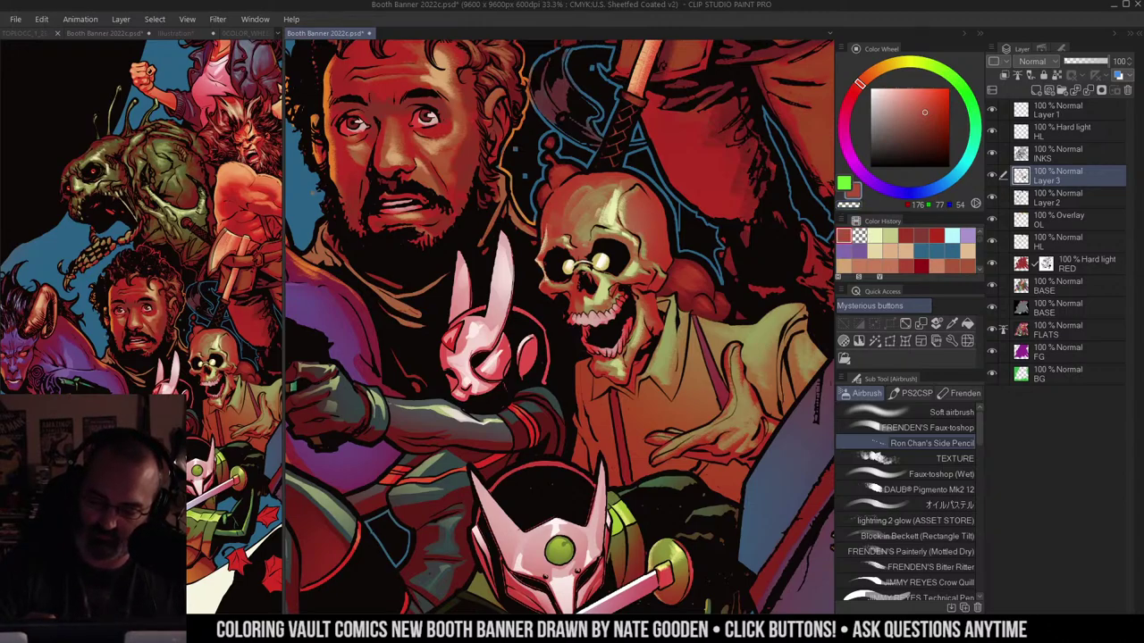
pyautogui.click(875, 236)
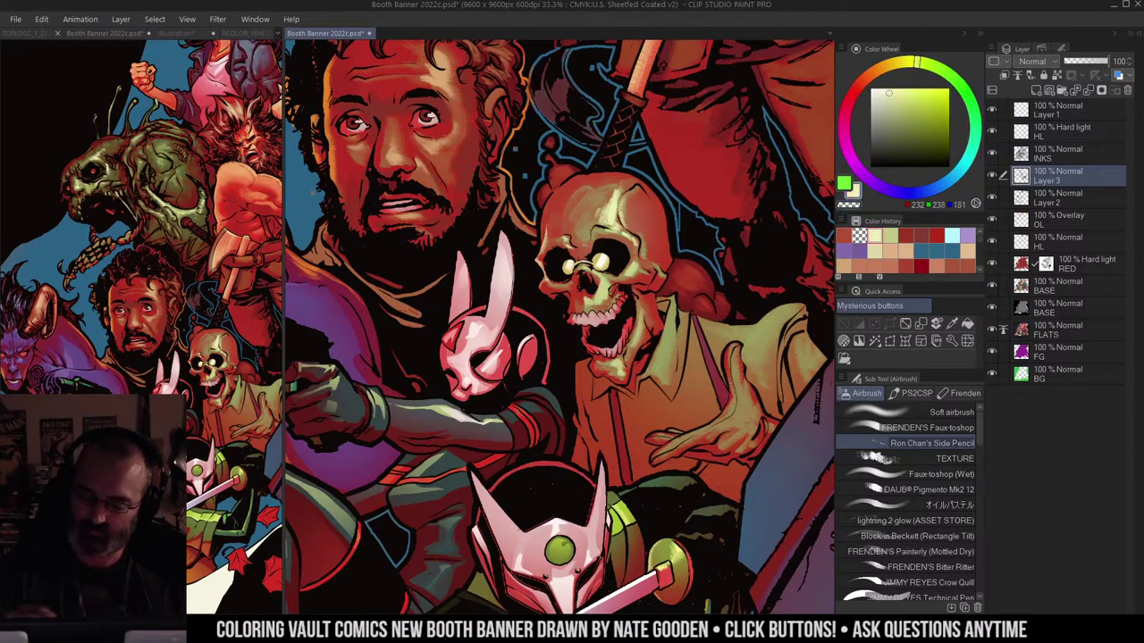
pyautogui.moveTo(545, 212); pyautogui.dragTo(542, 238)
pyautogui.moveTo(559, 186); pyautogui.dragTo(577, 177)
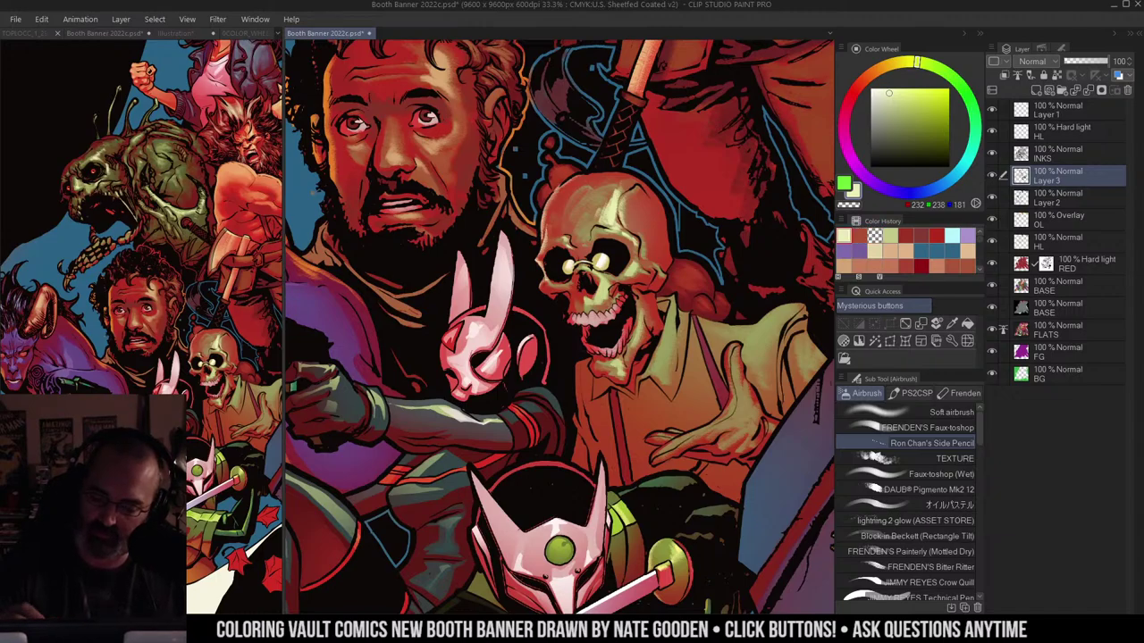
pyautogui.moveTo(572, 233); pyautogui.dragTo(570, 229)
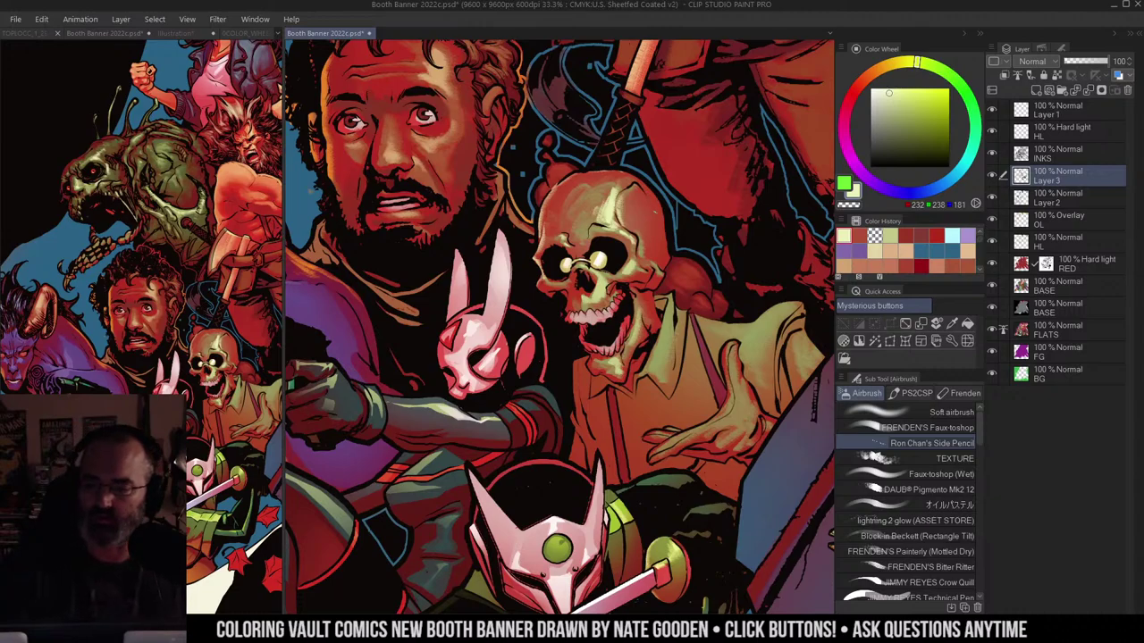
# Step: Add pale yellow side-pencil highlights along the skull's cheekbone and jaw in a closer view
pyautogui.moveTo(663, 212); pyautogui.dragTo(650, 181)
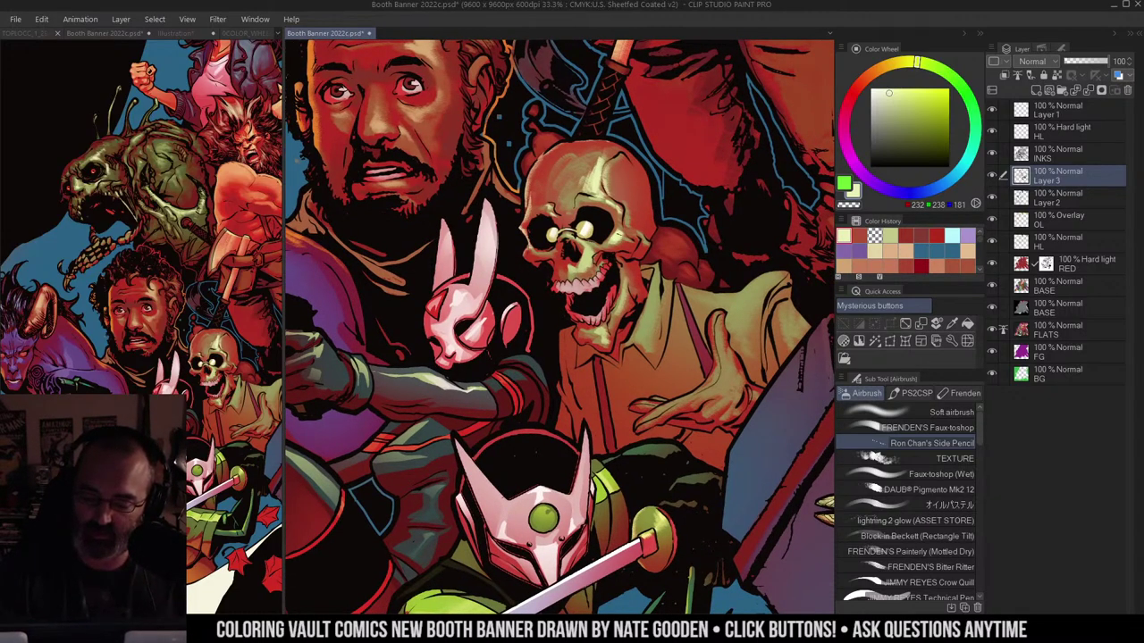
pyautogui.press('m')
pyautogui.press('b')
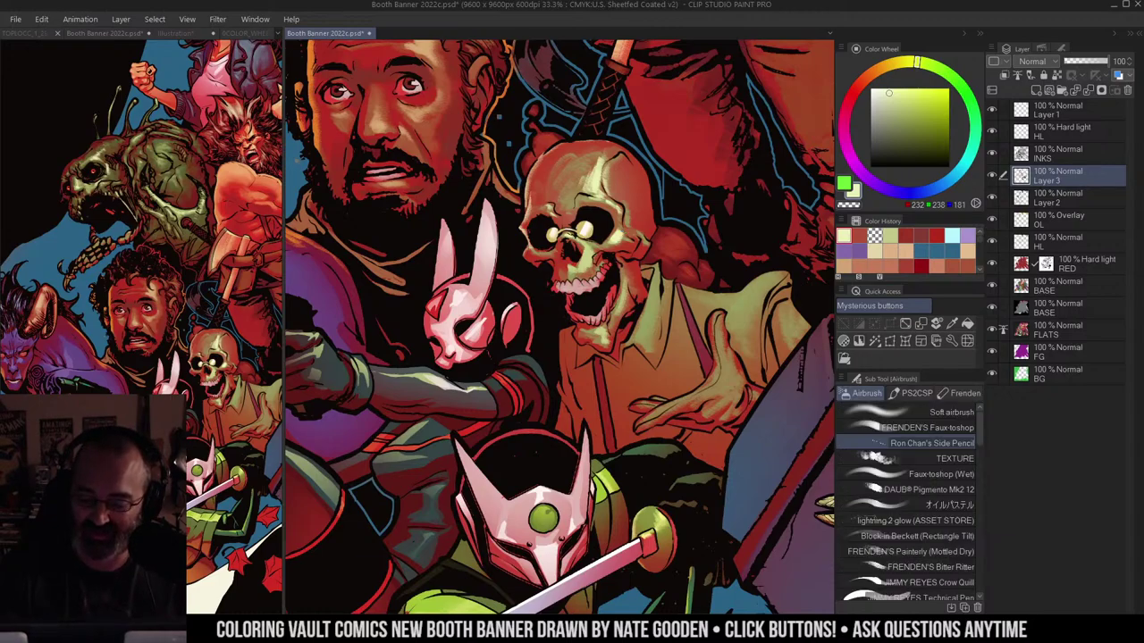
pyautogui.keyDown('ctrl'); pyautogui.click(594, 246); pyautogui.keyUp('ctrl')
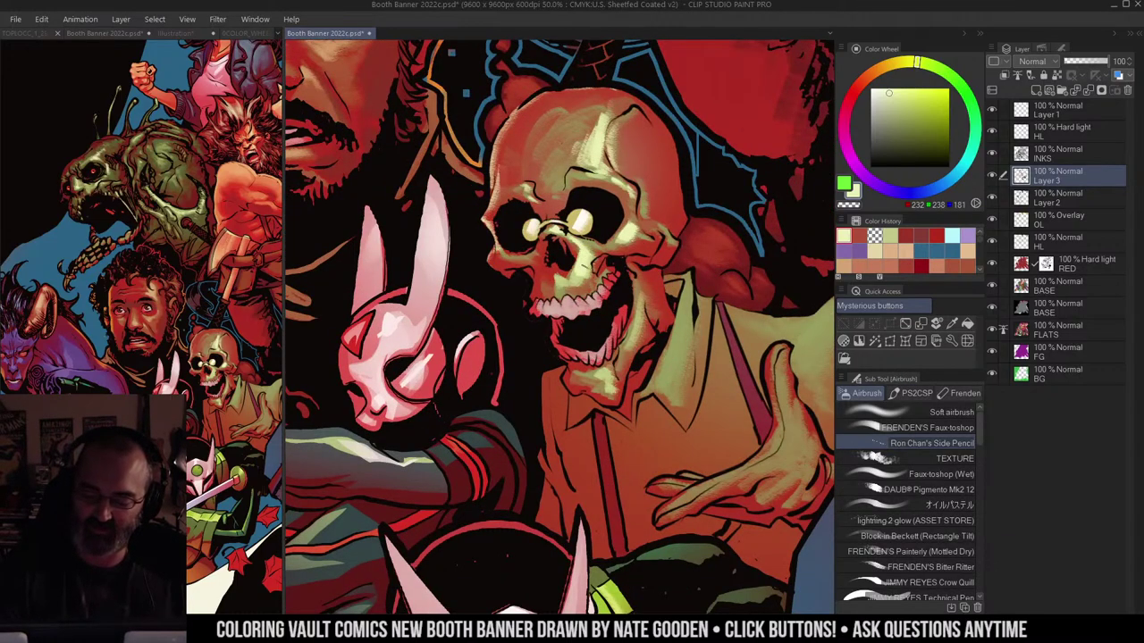
pyautogui.moveTo(667, 225)
pyautogui.mouseDown()
pyautogui.moveTo(664, 161)
pyautogui.moveTo(626, 289)
pyautogui.mouseUp()
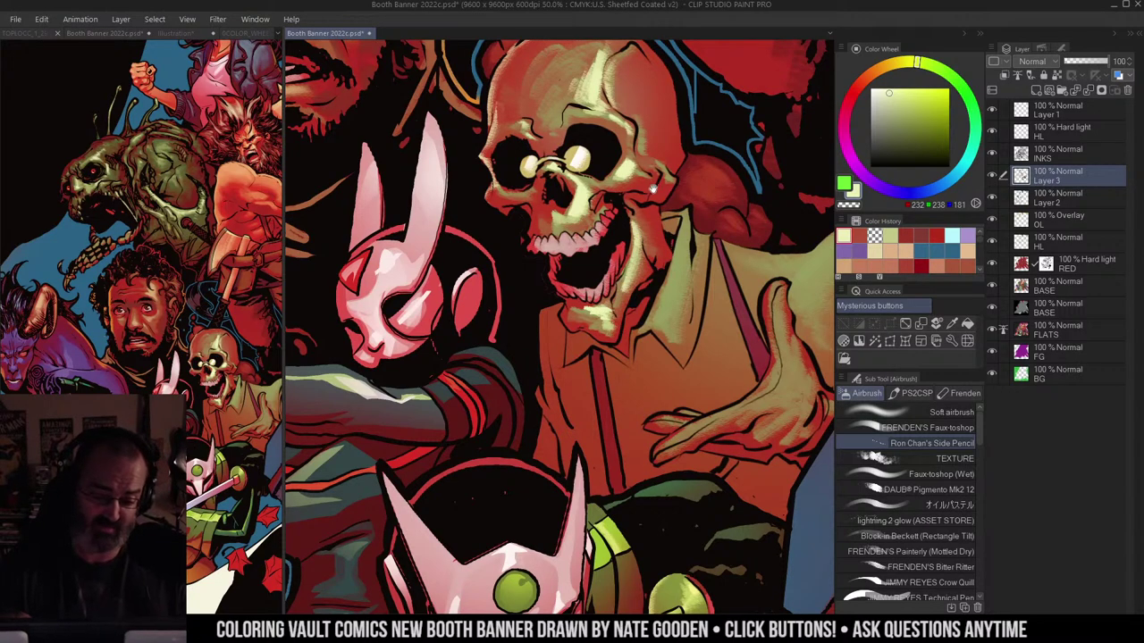
pyautogui.moveTo(651, 187); pyautogui.dragTo(617, 264)
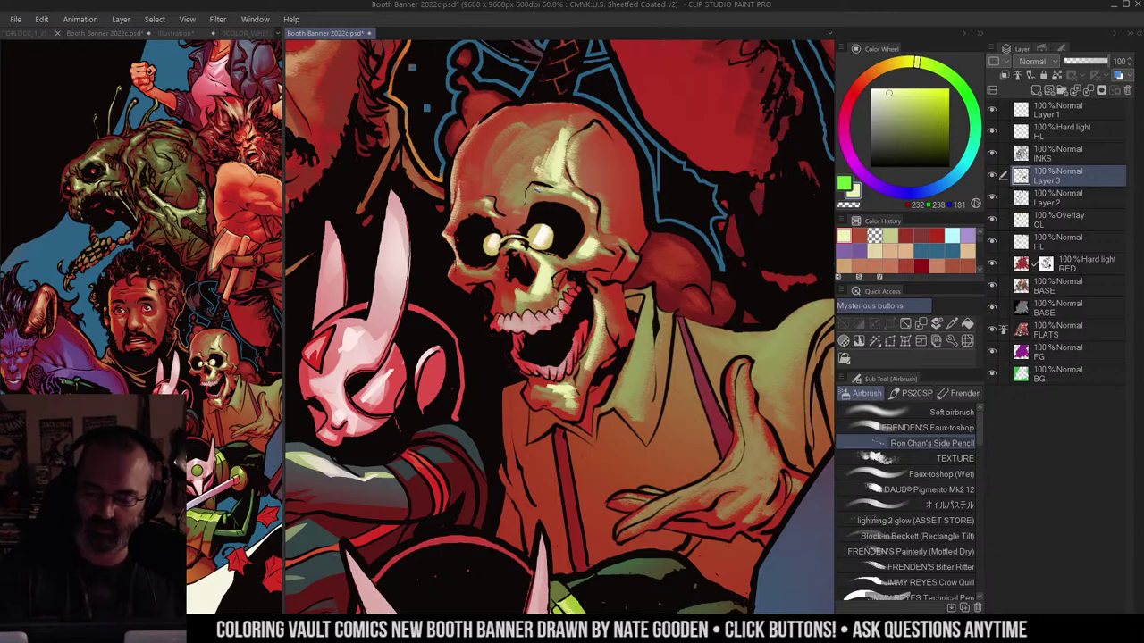
# Step: Stipple pale yellow texture over the skull's cranium with the TEXTURE airbrush and soften it near the temple with transparent colour
pyautogui.press('z')
pyautogui.keyDown('alt'); pyautogui.click(590, 193); pyautogui.keyUp('alt')
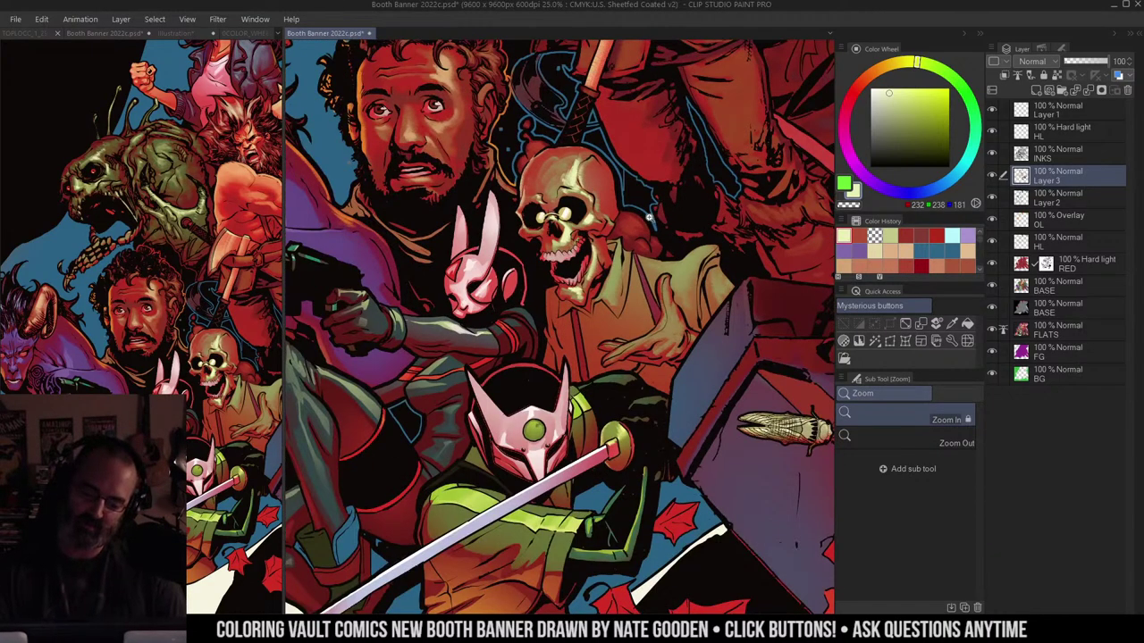
pyautogui.click(588, 217)
pyautogui.moveTo(588, 217); pyautogui.dragTo(564, 253)
pyautogui.press('b')
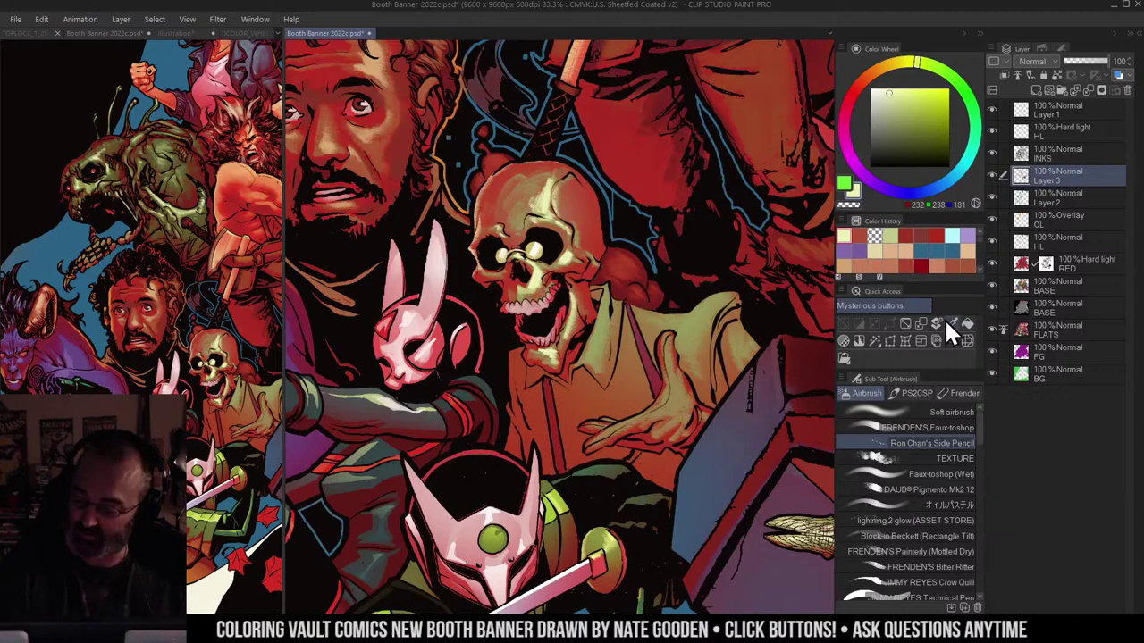
pyautogui.click(955, 457)
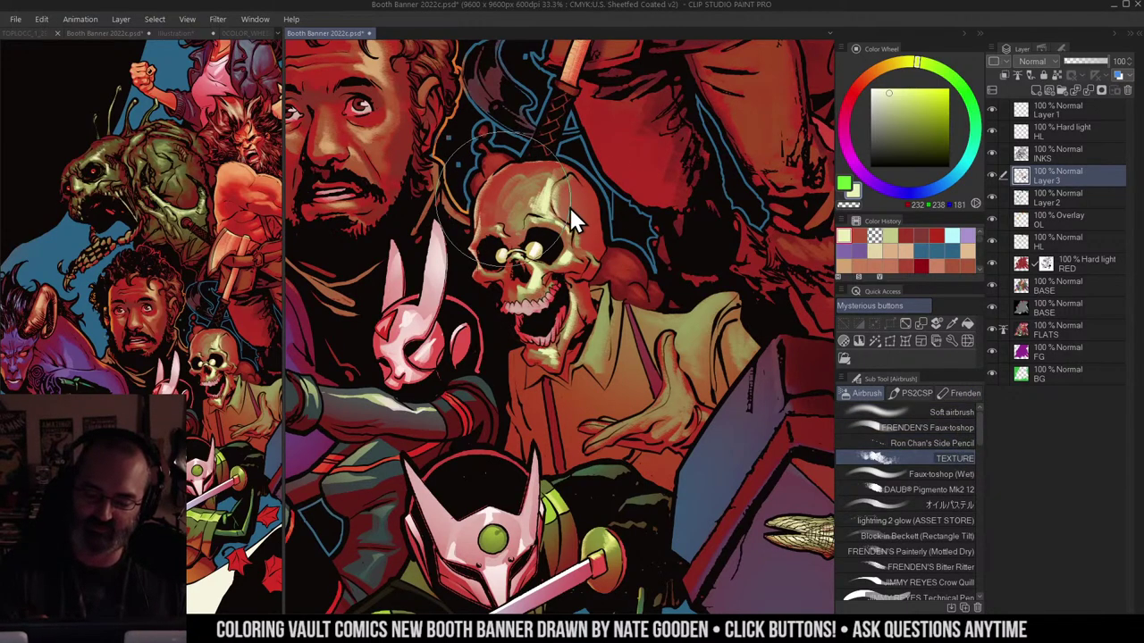
pyautogui.moveTo(540, 205)
pyautogui.mouseDown()
pyautogui.moveTo(547, 192)
pyautogui.moveTo(515, 223)
pyautogui.moveTo(521, 233)
pyautogui.mouseUp()
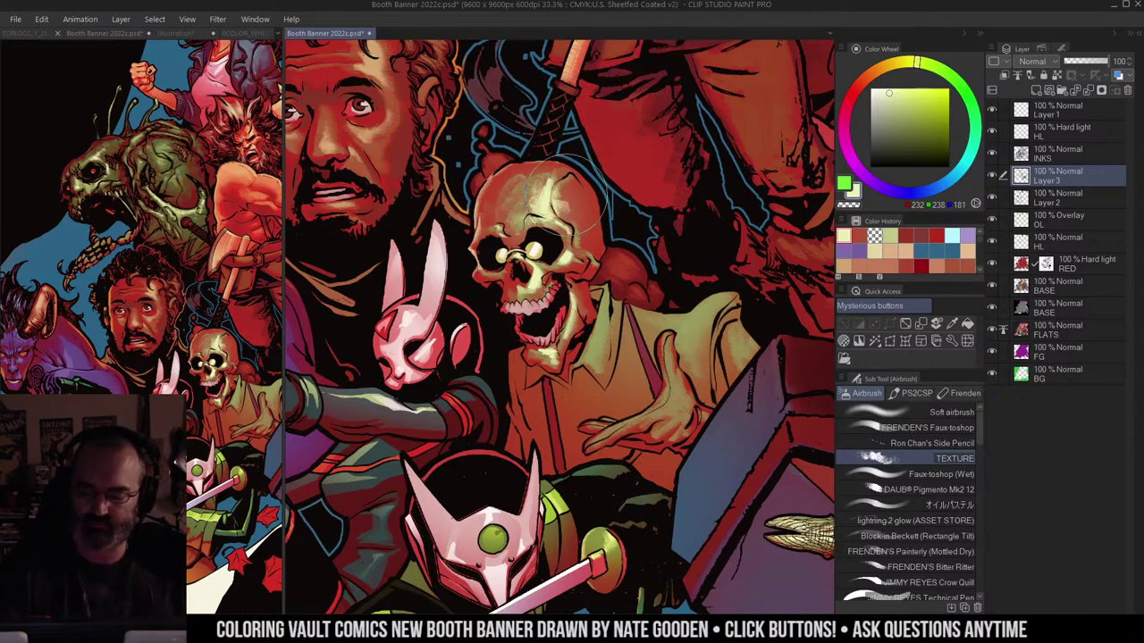
pyautogui.moveTo(574, 197)
pyautogui.mouseDown()
pyautogui.moveTo(567, 223)
pyautogui.moveTo(585, 214)
pyautogui.mouseUp()
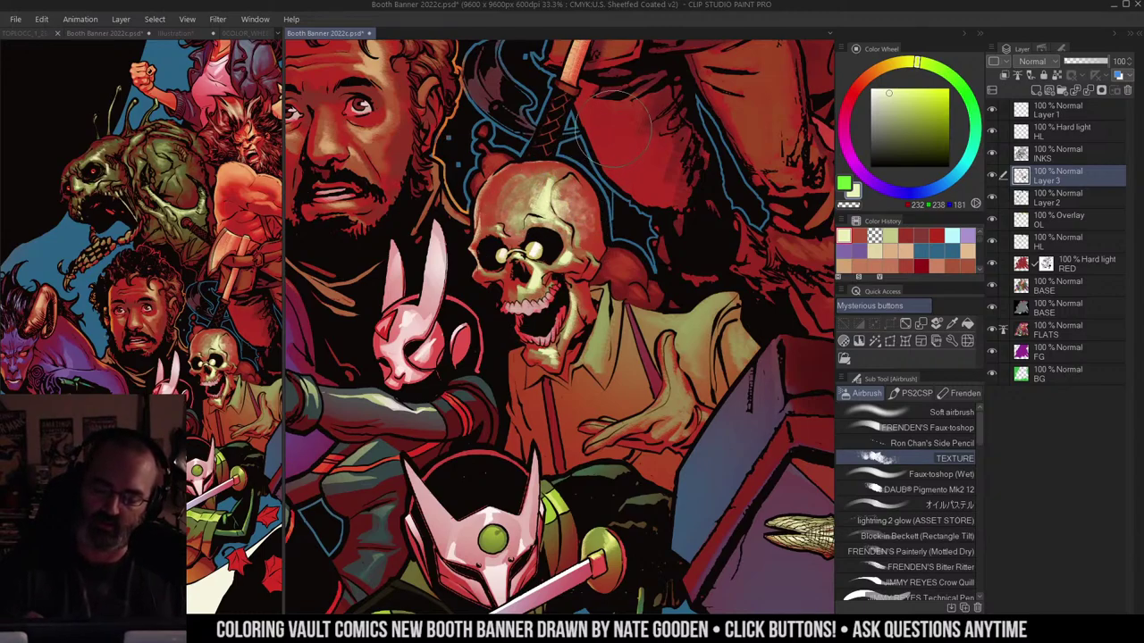
pyautogui.press('c')
pyautogui.moveTo(587, 217); pyautogui.dragTo(593, 223)
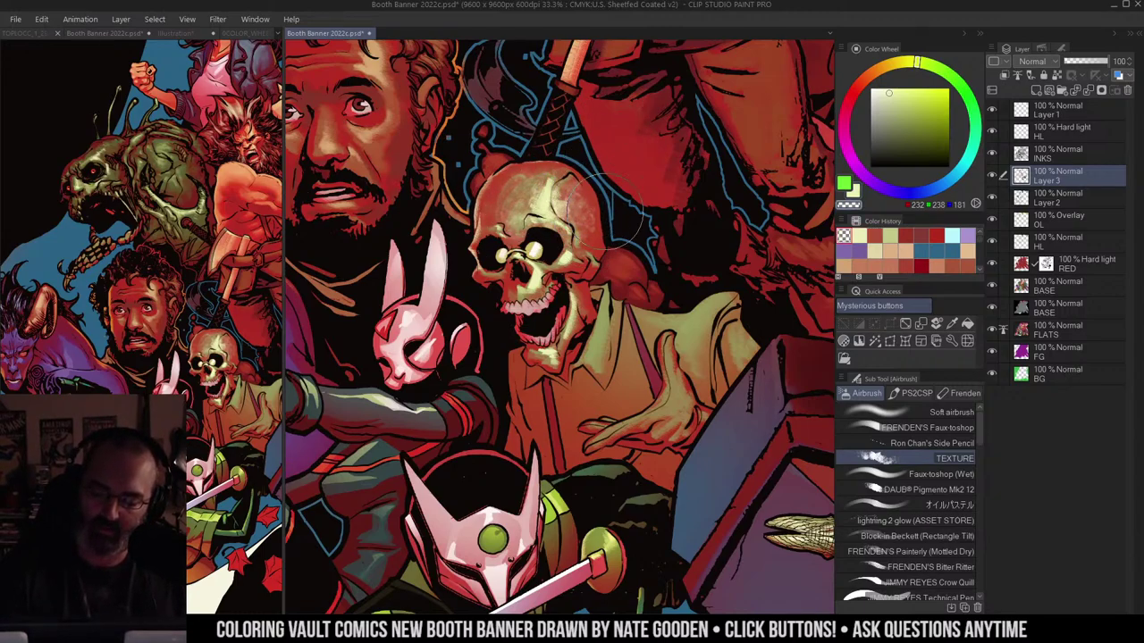
# Step: Select the skull's colour area and add texture strokes to the upper jaw beneath the nose
pyautogui.moveTo(554, 286); pyautogui.dragTo(545, 227)
pyautogui.keyDown('ctrl'); pyautogui.click(546, 227); pyautogui.keyUp('ctrl')
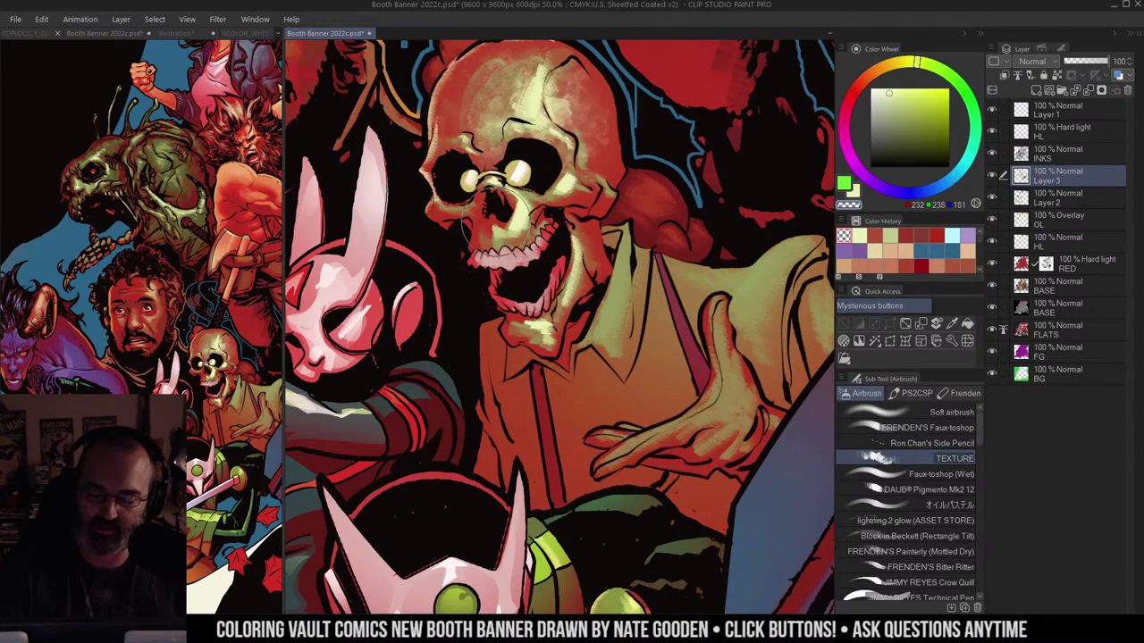
pyautogui.press('w')
pyautogui.click(518, 225)
pyautogui.press('b')
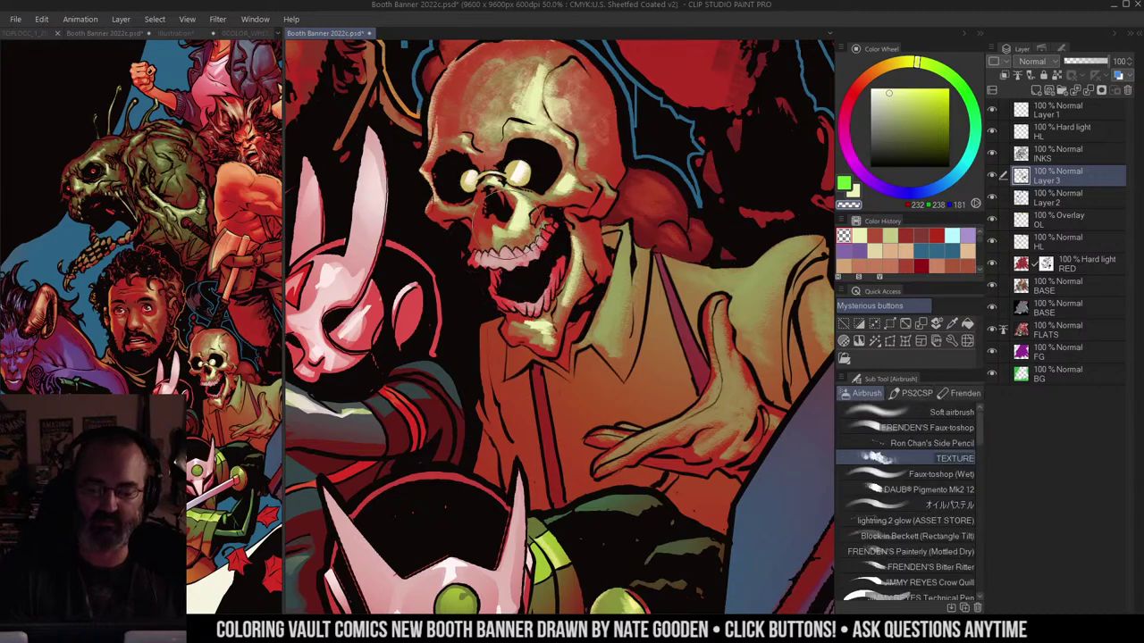
pyautogui.press('c')
pyautogui.moveTo(496, 235)
pyautogui.mouseDown()
pyautogui.moveTo(570, 157)
pyautogui.moveTo(483, 245)
pyautogui.mouseUp()
pyautogui.press('c')
# Step: Sample a muted red (178, 74, 55) from the skull and tone down the texture around the temple and eye socket
pyautogui.hotkey('ctrl', 'space')
pyautogui.keyDown('alt'); pyautogui.click(555, 269); pyautogui.keyUp('alt')
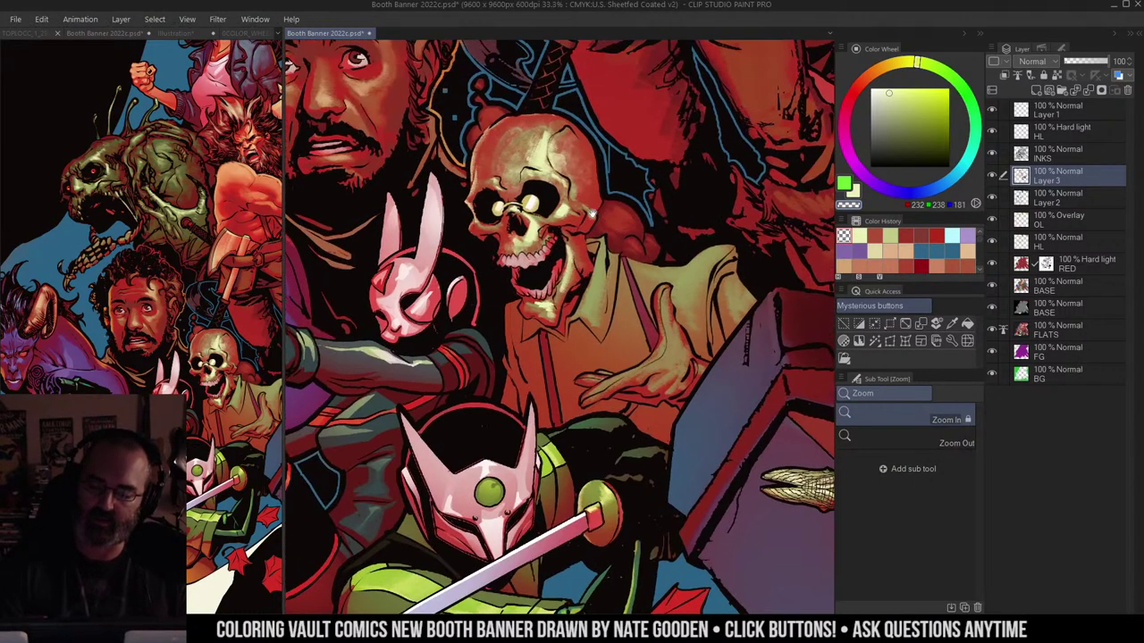
pyautogui.click(579, 234)
pyautogui.click(588, 177)
pyautogui.keyDown('alt'); pyautogui.click(604, 166); pyautogui.keyUp('alt')
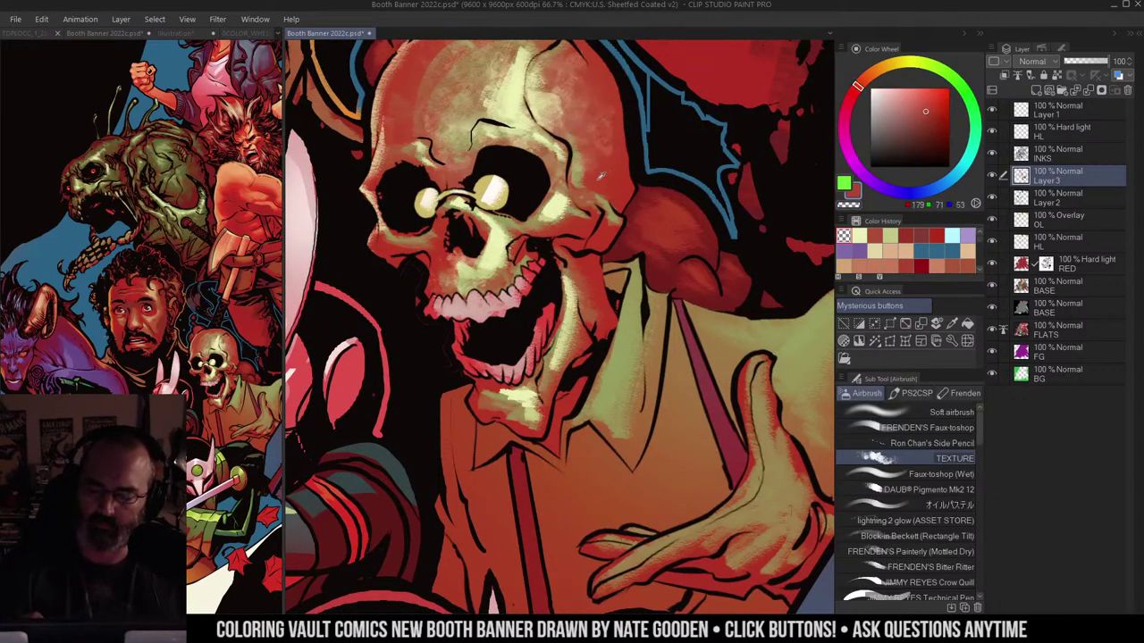
pyautogui.moveTo(609, 170); pyautogui.dragTo(603, 164)
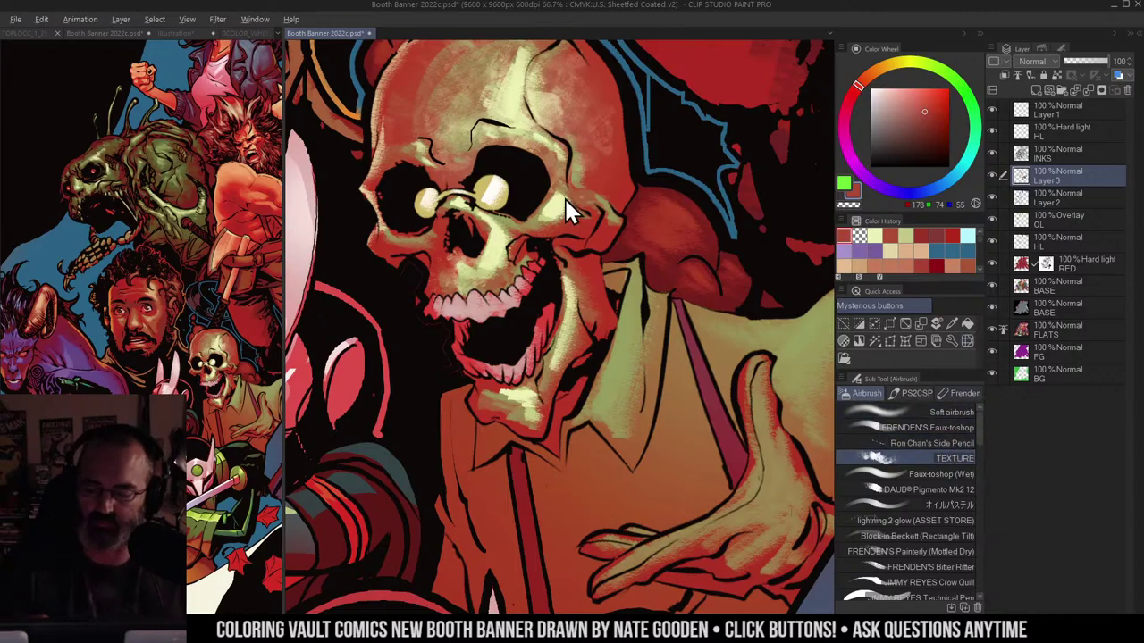
pyautogui.moveTo(558, 197); pyautogui.dragTo(565, 210)
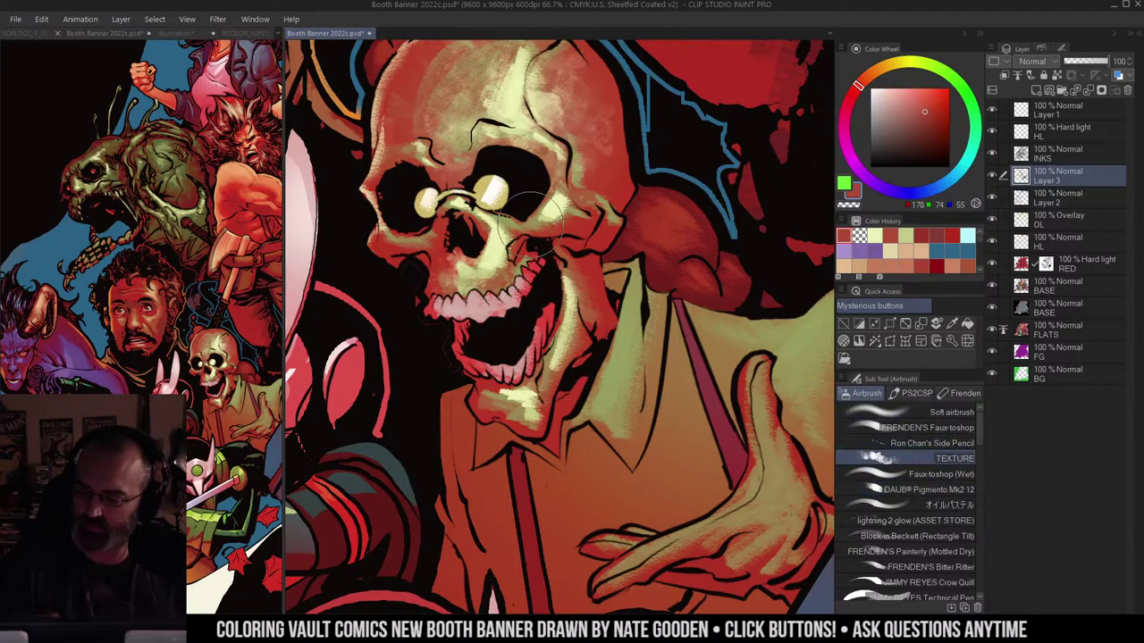
# Step: Sample the pale yellow (230, 236, 179) from the forehead highlight and brush texture across the skull's crown and temple
pyautogui.keyDown('alt'); pyautogui.click(514, 108); pyautogui.keyUp('alt')
pyautogui.moveTo(540, 114)
pyautogui.mouseDown()
pyautogui.moveTo(560, 154)
pyautogui.moveTo(561, 134)
pyautogui.moveTo(550, 216)
pyautogui.moveTo(558, 210)
pyautogui.moveTo(540, 220)
pyautogui.moveTo(573, 189)
pyautogui.mouseUp()
pyautogui.moveTo(605, 131); pyautogui.dragTo(629, 178)
pyautogui.moveTo(533, 122)
pyautogui.mouseDown()
pyautogui.moveTo(528, 91)
pyautogui.moveTo(443, 141)
pyautogui.moveTo(429, 172)
pyautogui.moveTo(448, 114)
pyautogui.moveTo(485, 84)
pyautogui.mouseUp()
pyautogui.moveTo(618, 154); pyautogui.dragTo(629, 108)
pyautogui.moveTo(597, 105); pyautogui.dragTo(626, 145)
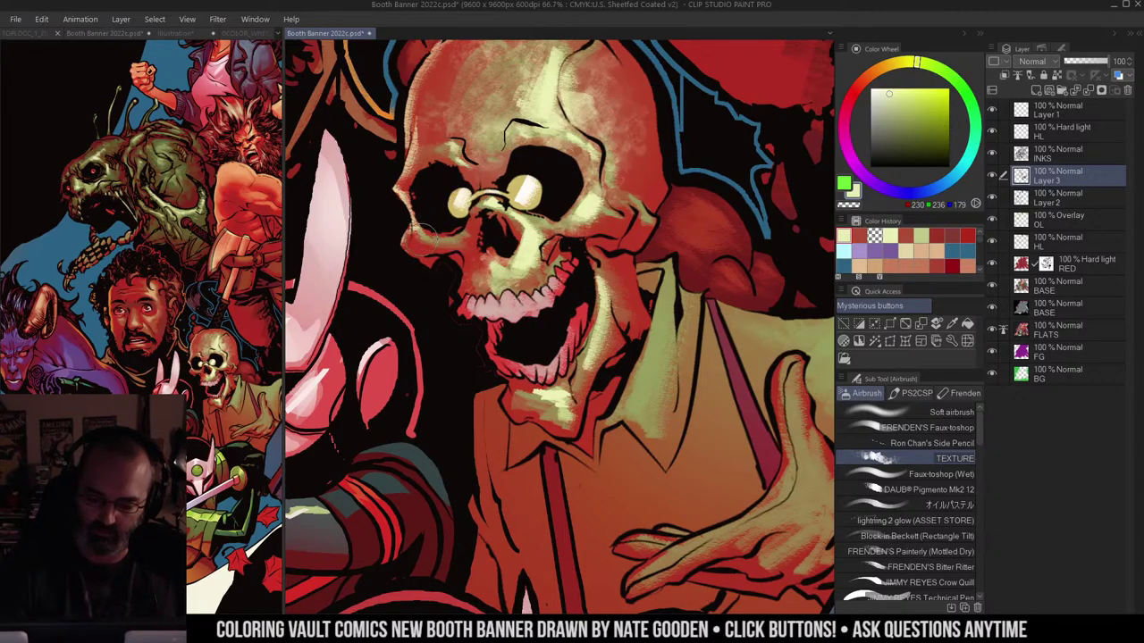
# Step: Brush pale yellow texture onto the skull's far cheekbone, nose area and chin
pyautogui.moveTo(422, 237)
pyautogui.mouseDown()
pyautogui.moveTo(443, 248)
pyautogui.moveTo(483, 214)
pyautogui.mouseUp()
pyautogui.moveTo(517, 267)
pyautogui.mouseDown()
pyautogui.moveTo(527, 268)
pyautogui.moveTo(474, 272)
pyautogui.moveTo(608, 264)
pyautogui.moveTo(617, 300)
pyautogui.moveTo(602, 352)
pyautogui.moveTo(541, 421)
pyautogui.mouseUp()
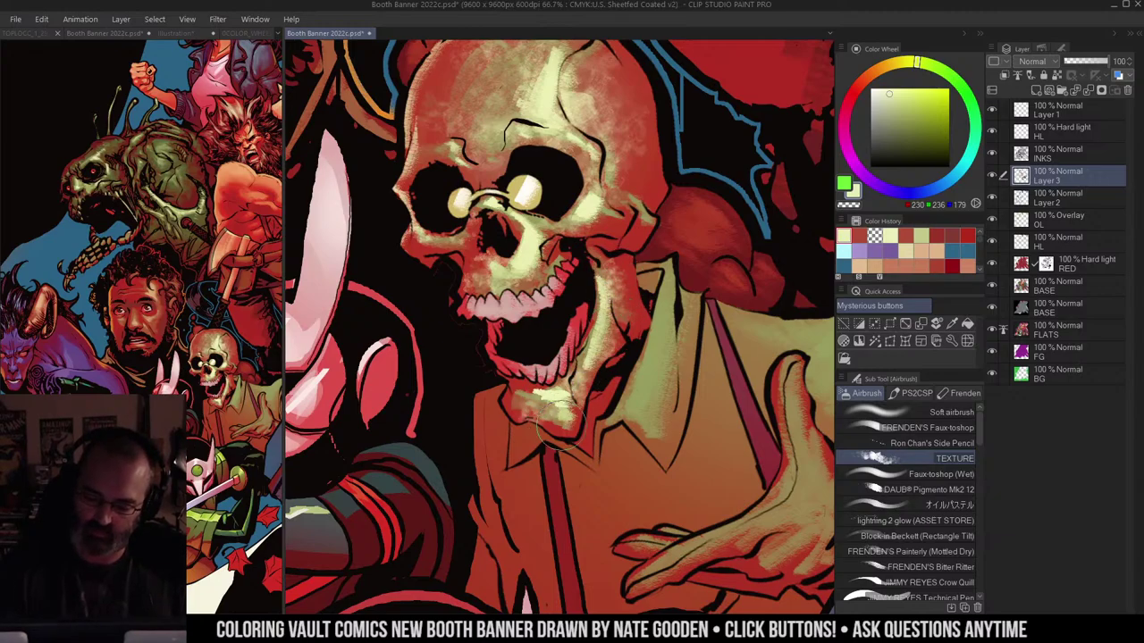
pyautogui.keyDown('alt'); pyautogui.click(615, 284); pyautogui.keyUp('alt')
pyautogui.keyDown('ctrl'); pyautogui.keyDown('alt'); pyautogui.click(616, 166); pyautogui.keyUp('alt'); pyautogui.keyUp('ctrl')
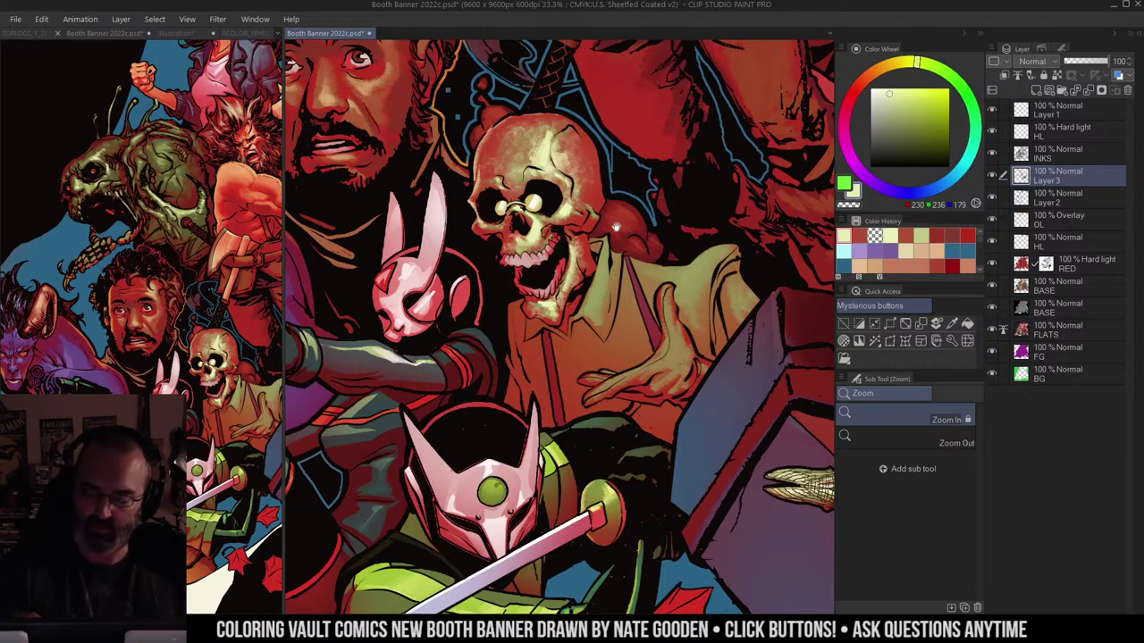
# Step: Brush pale yellow (231, 237, 180) texture onto the skull's upper jaw above the teeth
pyautogui.moveTo(617, 227)
pyautogui.mouseDown()
pyautogui.moveTo(617, 171)
pyautogui.moveTo(593, 159)
pyautogui.mouseUp()
pyautogui.press('w')
pyautogui.press('z')
pyautogui.click(547, 211)
pyautogui.press('b')
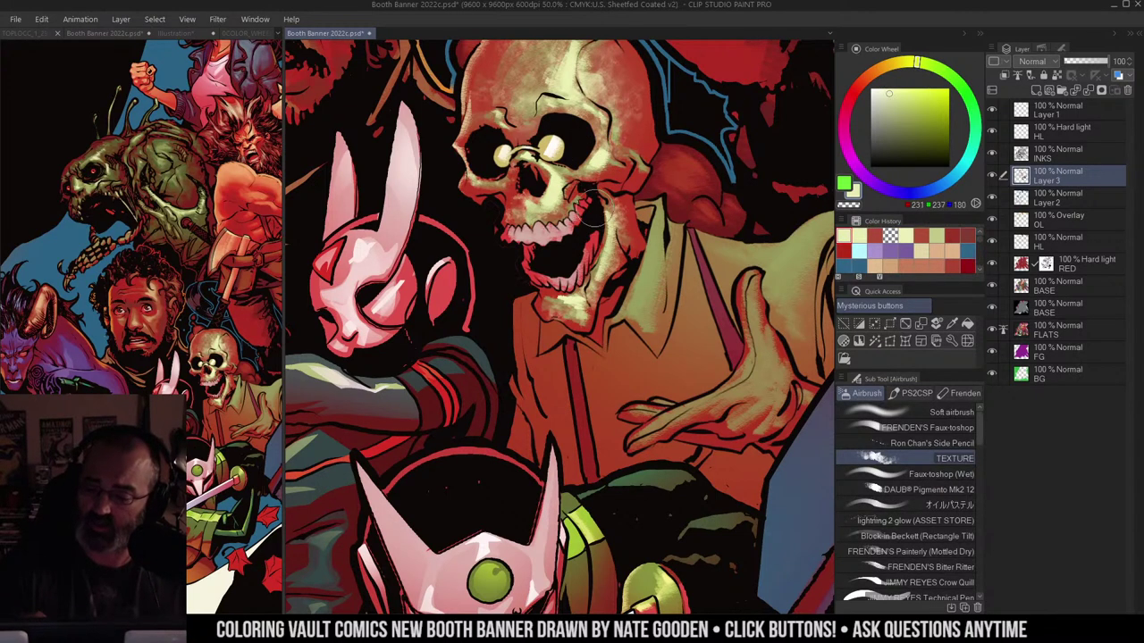
pyautogui.moveTo(554, 207); pyautogui.dragTo(547, 195)
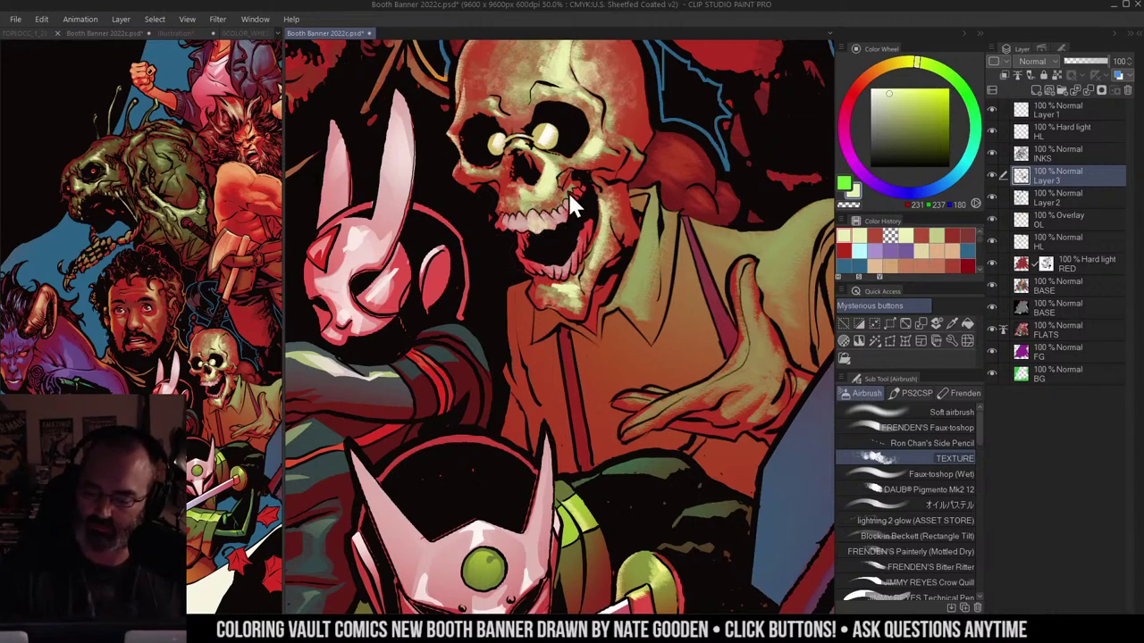
# Step: Switch to the Ron Chan's Side Pencil brush and stroke pale yellow (231, 237, 180) onto the skull's upper front teeth
pyautogui.click(955, 443)
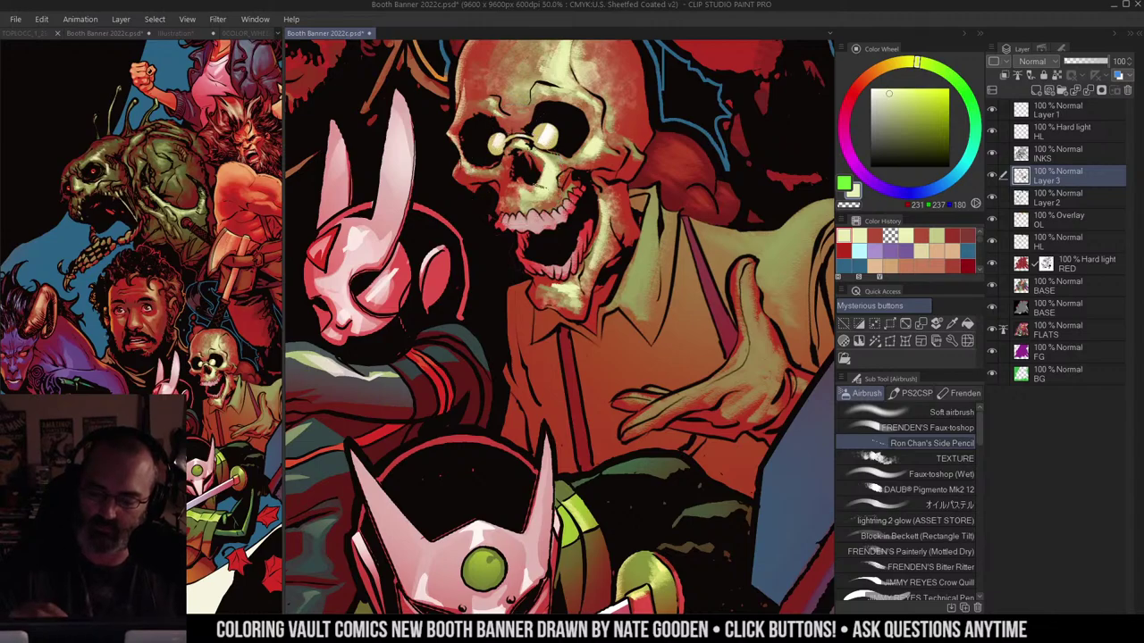
pyautogui.moveTo(535, 215); pyautogui.dragTo(540, 232)
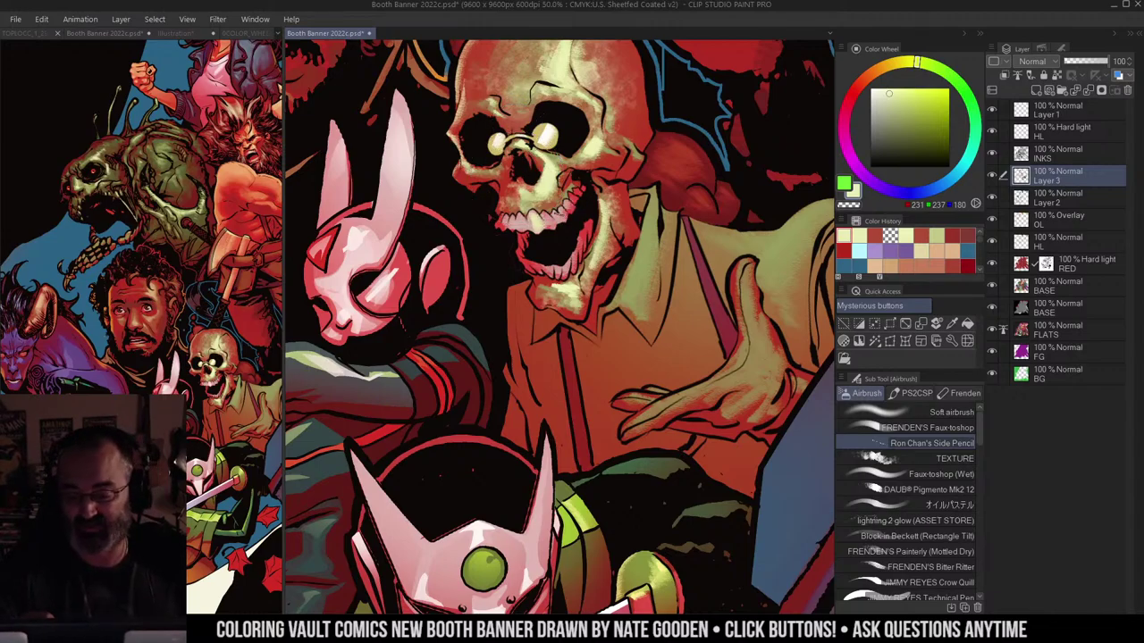
pyautogui.hotkey('ctrl', 'space')
pyautogui.click(566, 195)
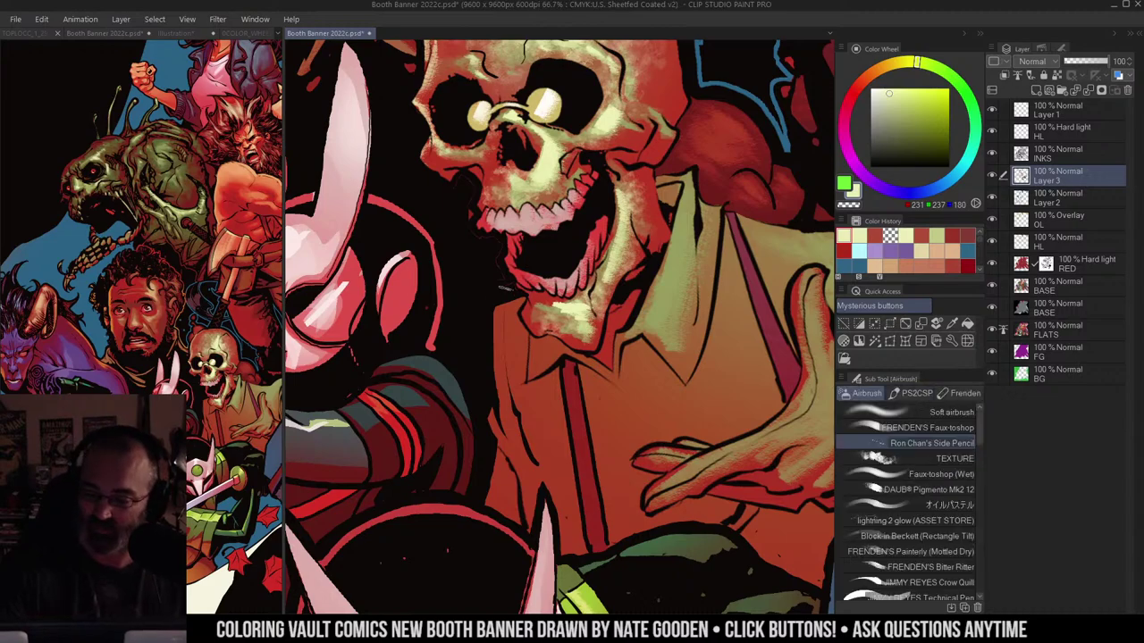
pyautogui.moveTo(533, 207); pyautogui.dragTo(537, 242)
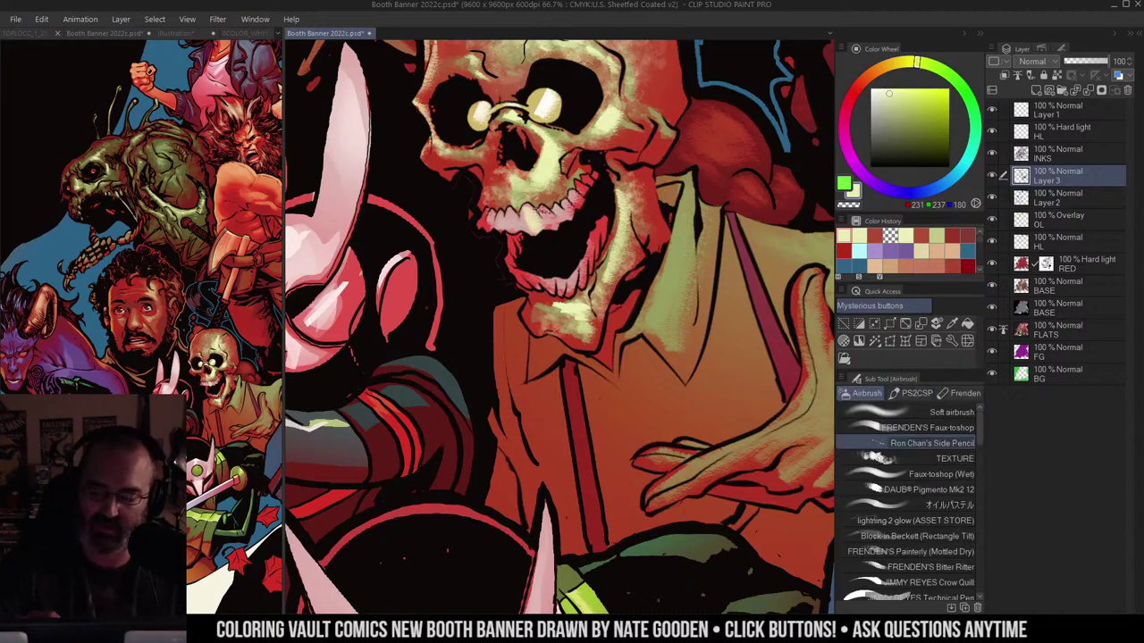
# Step: Sample the teeth's pink, shift it to a pale cream (233, 216, 202) and stroke it onto the upper front teeth
pyautogui.keyDown('alt'); pyautogui.click(542, 216); pyautogui.keyUp('alt')
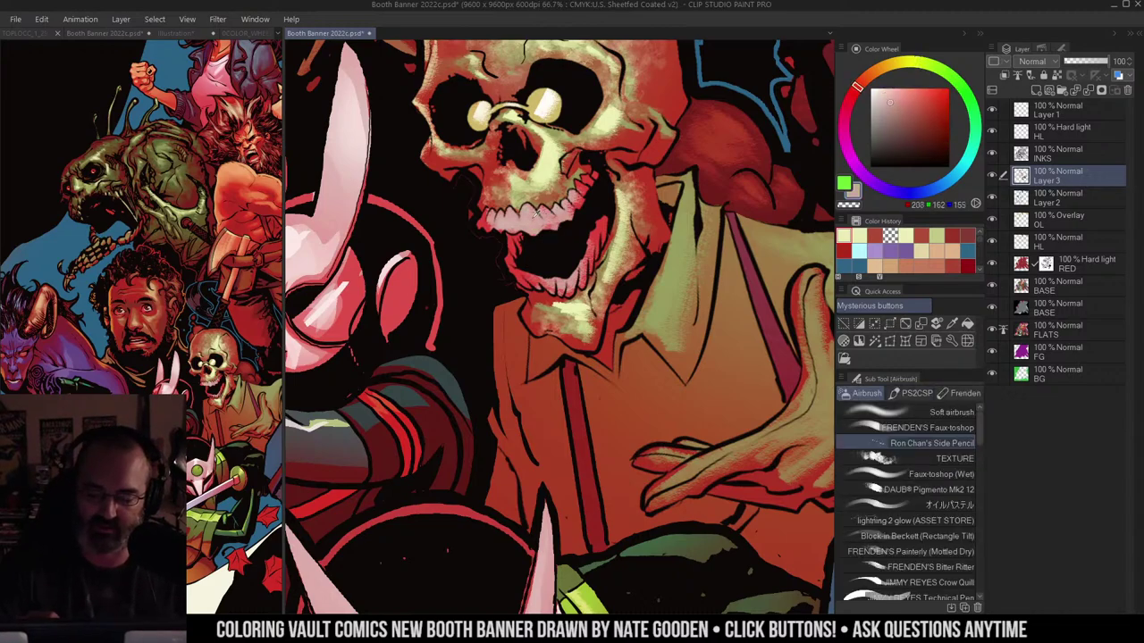
pyautogui.click(884, 95)
pyautogui.moveTo(866, 77); pyautogui.dragTo(874, 71)
pyautogui.moveTo(532, 211)
pyautogui.mouseDown()
pyautogui.moveTo(539, 245)
pyautogui.moveTo(537, 230)
pyautogui.mouseUp()
pyautogui.click(880, 95)
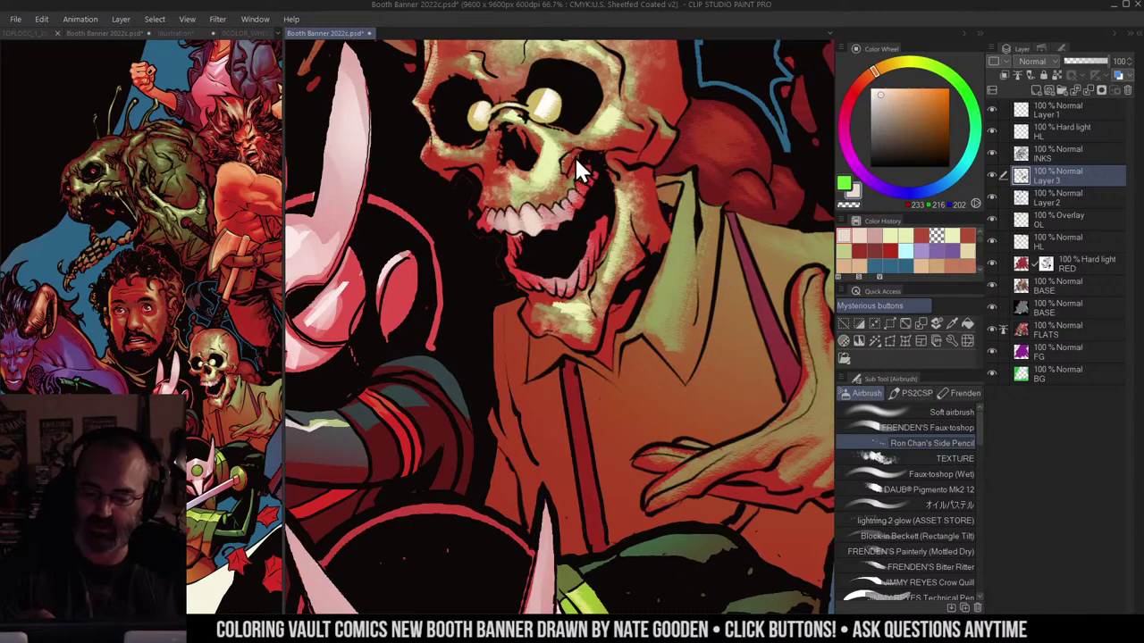
# Step: Replace the active selection with the skull's teeth area and brush cream (233, 216, 202) highlights along the upper teeth
pyautogui.press('w')
pyautogui.press('b')
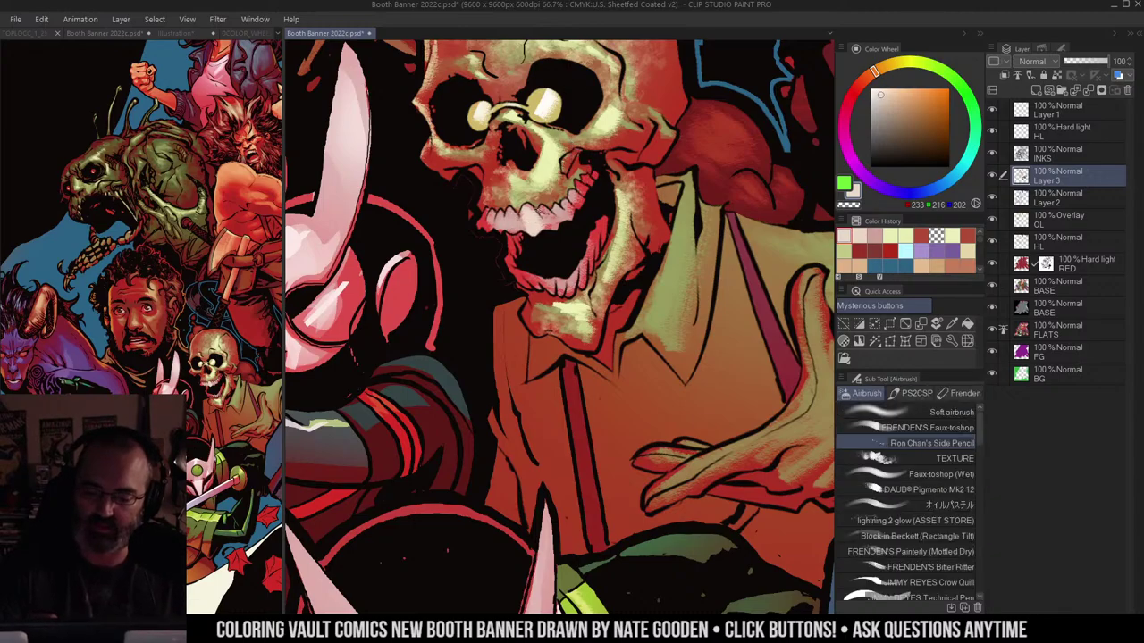
pyautogui.press('w')
pyautogui.press('b')
pyautogui.press('w')
pyautogui.click(540, 215)
pyautogui.hotkey('ctrl', 'd')
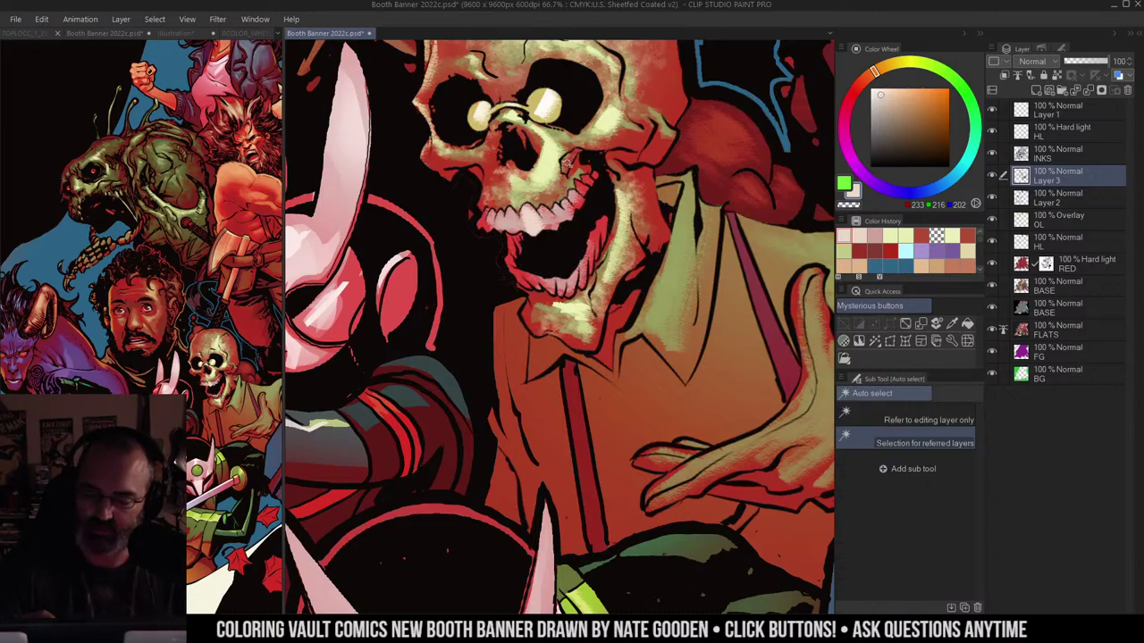
pyautogui.press('b')
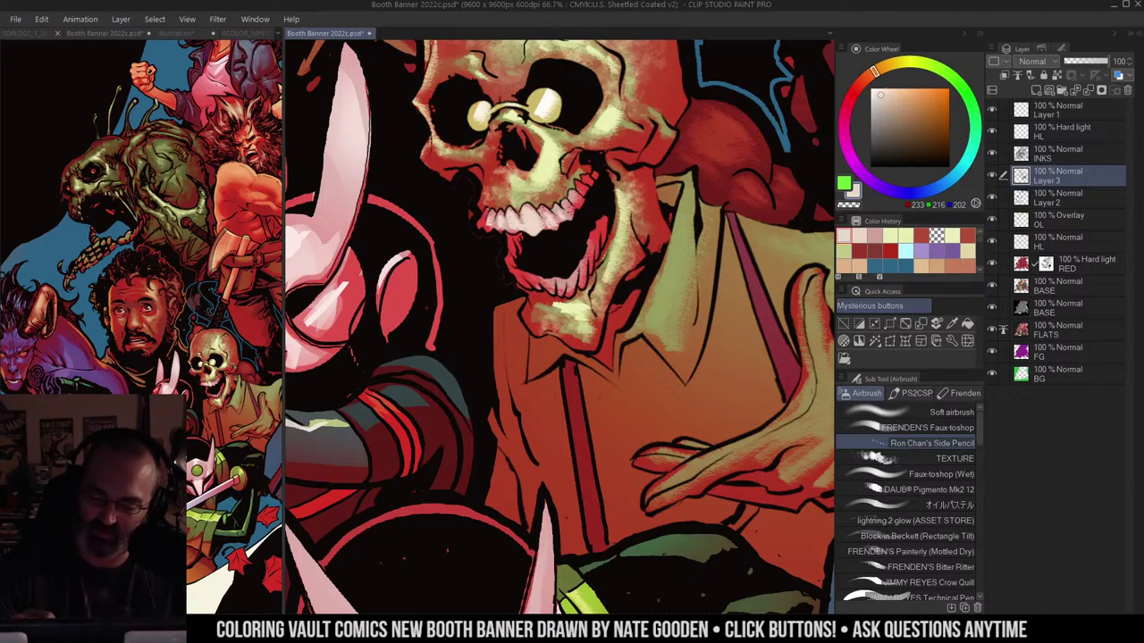
# Step: Extend the cream highlights to the skull's lower row of teeth
pyautogui.hotkey('ctrl', 'space')
pyautogui.keyDown('alt'); pyautogui.click(584, 194); pyautogui.keyUp('alt')
pyautogui.click(597, 207)
pyautogui.hotkey('alt', 'f')
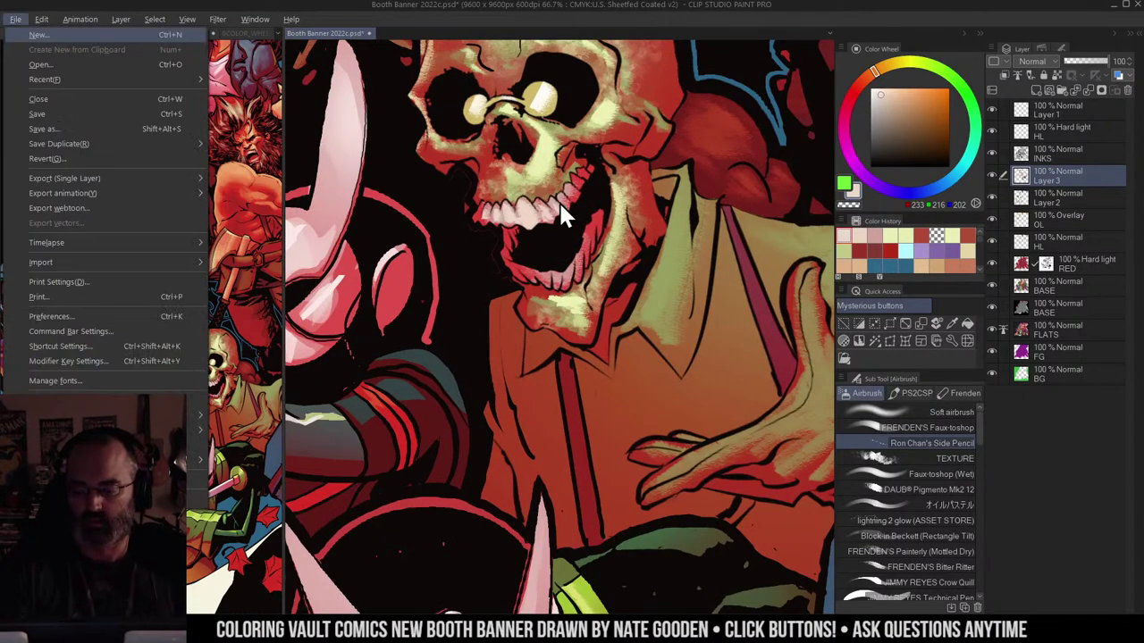
pyautogui.press('Escape')
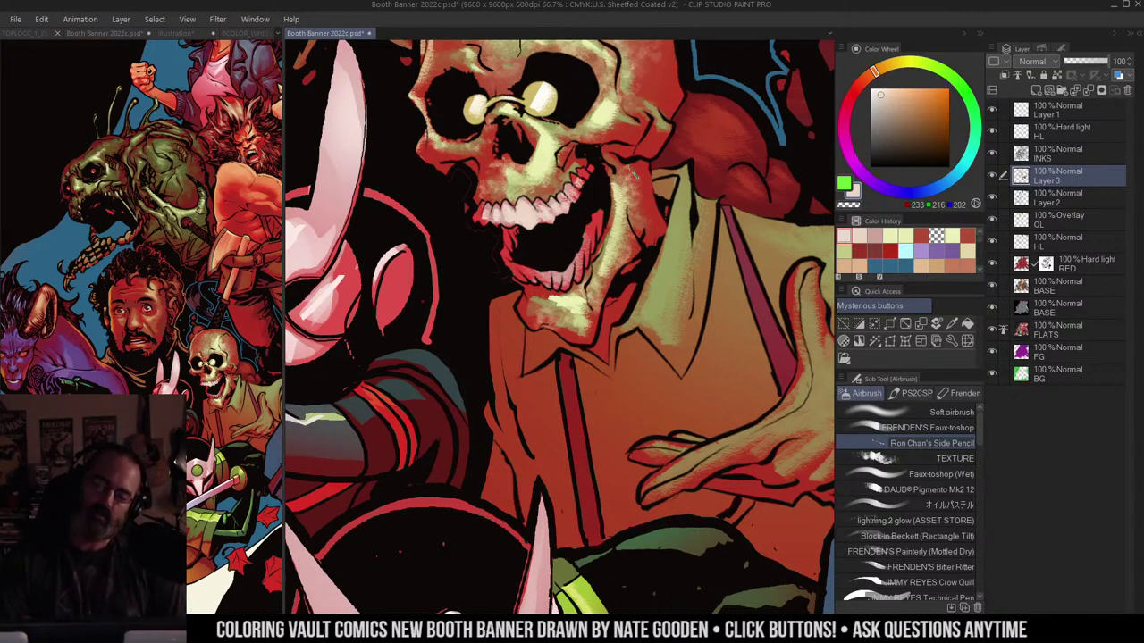
pyautogui.moveTo(607, 203); pyautogui.dragTo(600, 173)
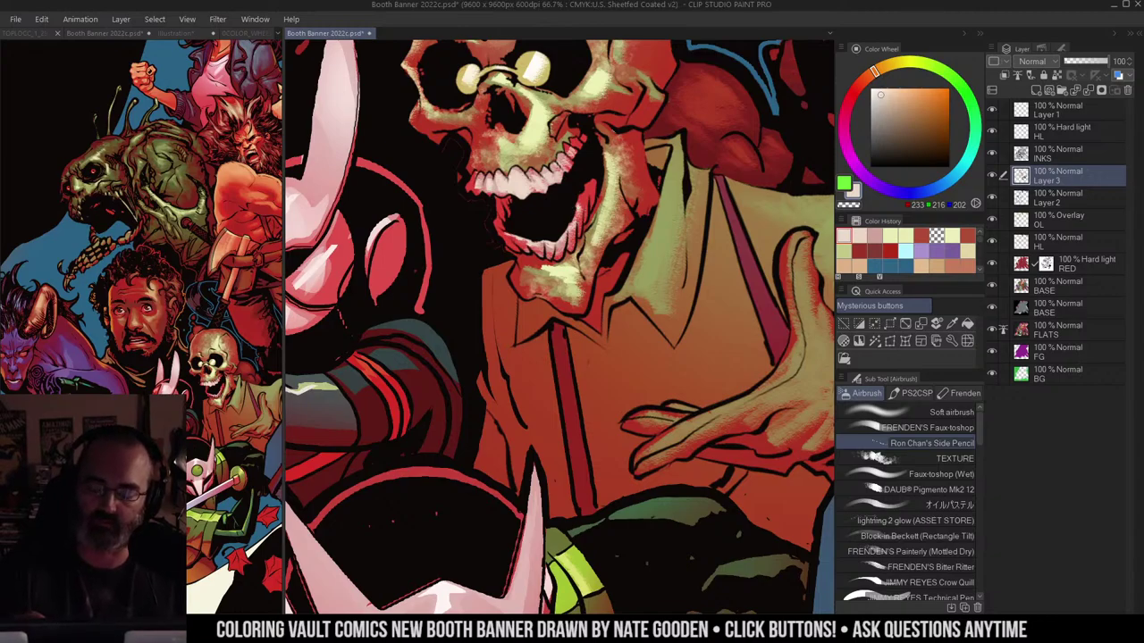
# Step: Clear the selection, sample a muted gold (206, 185, 109) and brush shading into the skeleton's round glasses lenses
pyautogui.hotkey('alt', 'space')
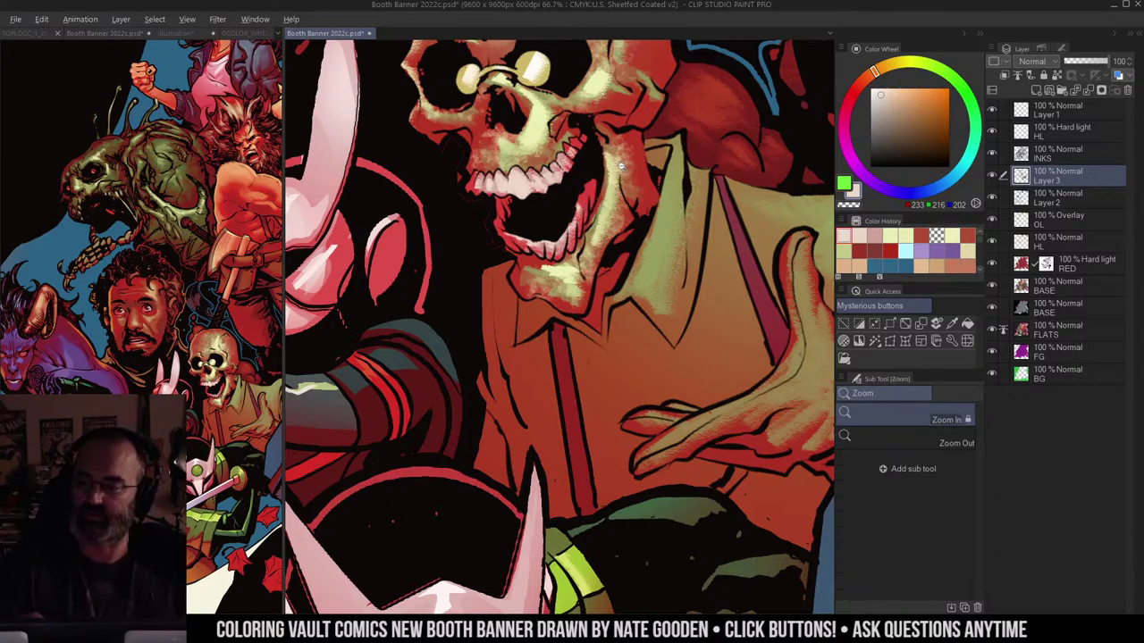
pyautogui.keyDown('alt'); pyautogui.click(665, 150); pyautogui.keyUp('alt')
pyautogui.moveTo(665, 150); pyautogui.dragTo(634, 140)
pyautogui.keyDown('ctrl'); pyautogui.keyDown('alt'); pyautogui.click(631, 150); pyautogui.keyUp('alt'); pyautogui.keyUp('ctrl')
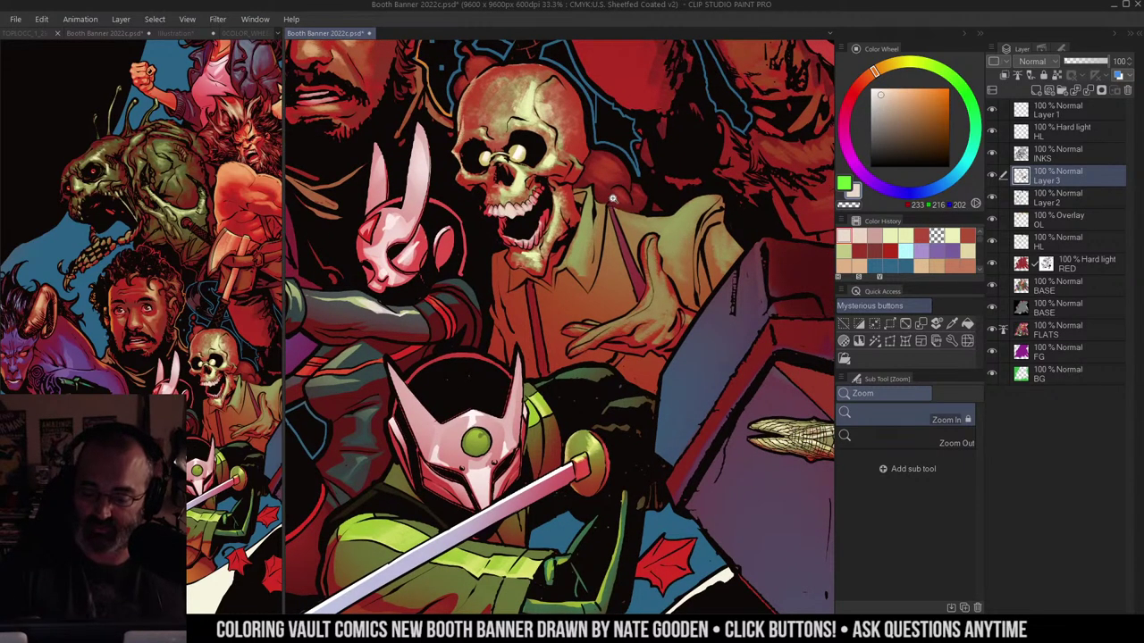
pyautogui.click(509, 163)
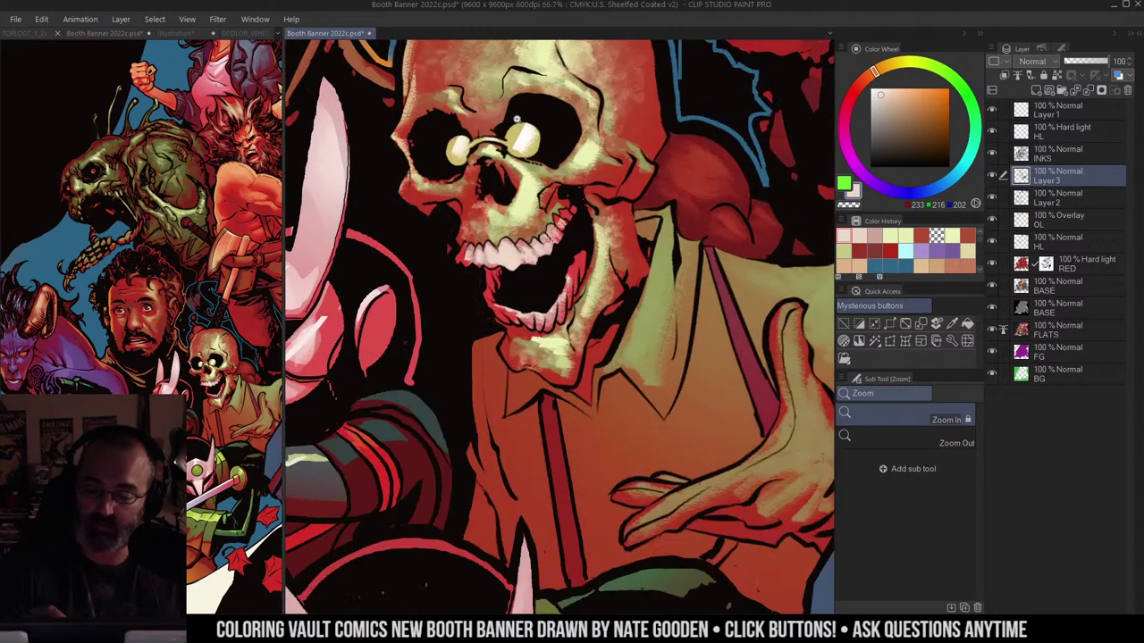
pyautogui.press('m')
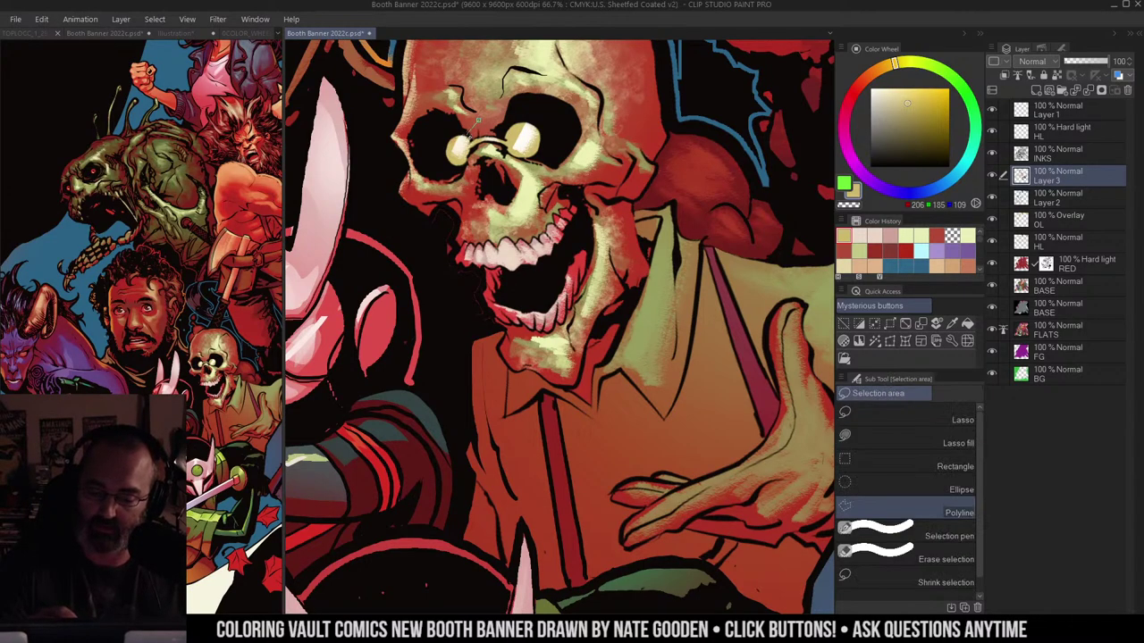
pyautogui.hotkey('ctrl', 'd')
pyautogui.press('m')
pyautogui.press('b')
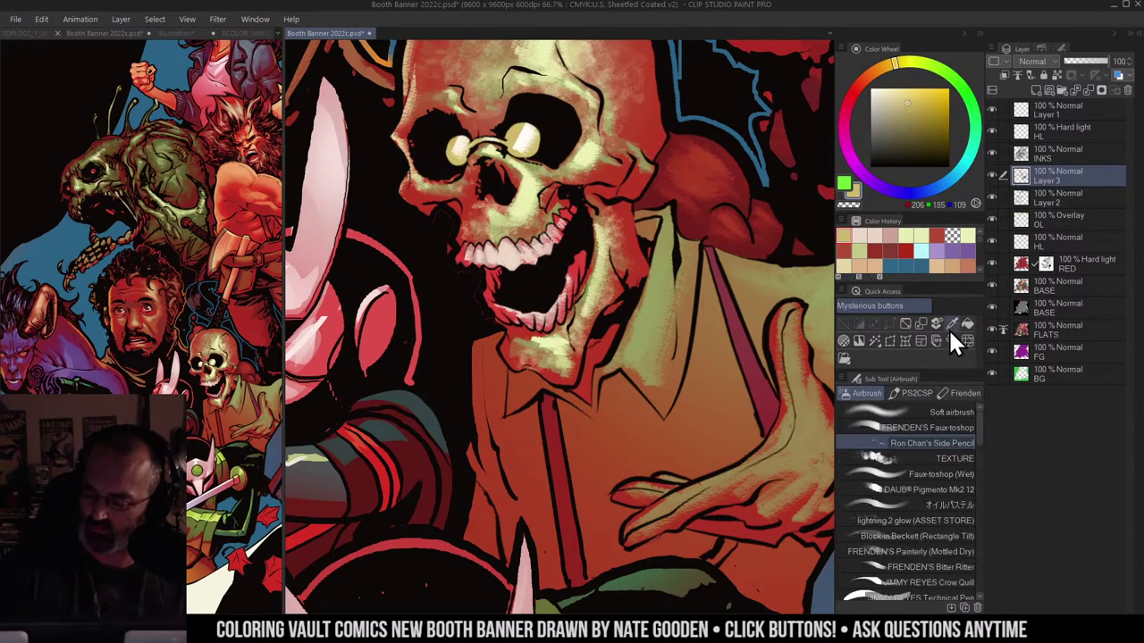
pyautogui.moveTo(444, 143); pyautogui.dragTo(456, 148)
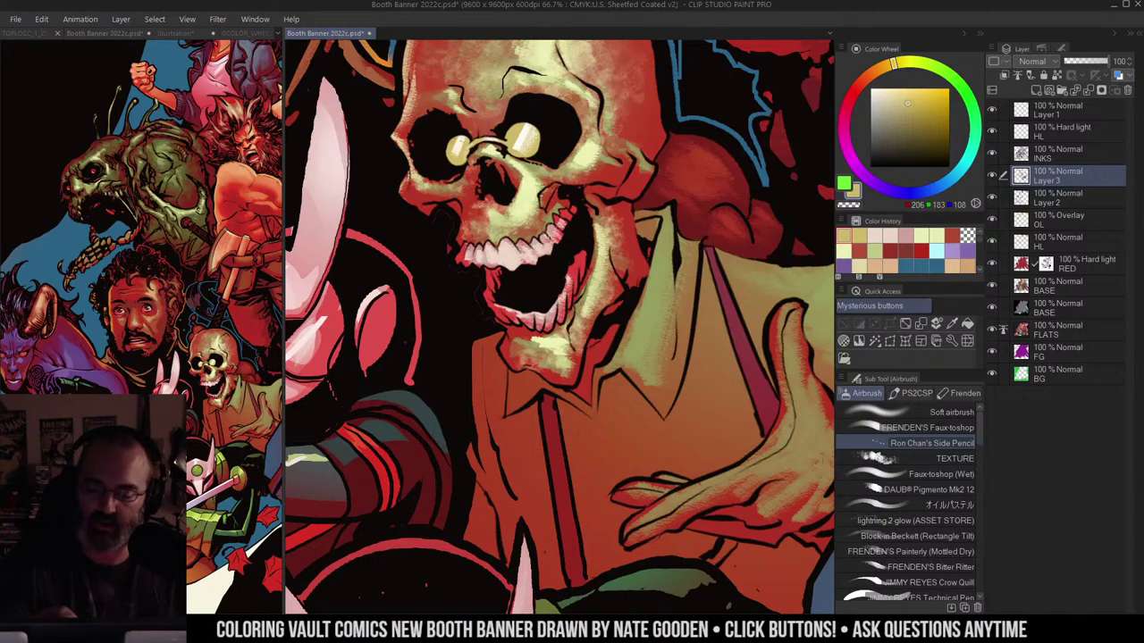
# Step: Refine the reflections in the glasses lenses with sampled gold (206, 183, 108) and off-white (246, 242, 227)
pyautogui.keyDown('alt'); pyautogui.click(466, 140); pyautogui.keyUp('alt')
pyautogui.moveTo(473, 136); pyautogui.dragTo(456, 153)
pyautogui.keyDown('alt'); pyautogui.click(461, 143); pyautogui.keyUp('alt')
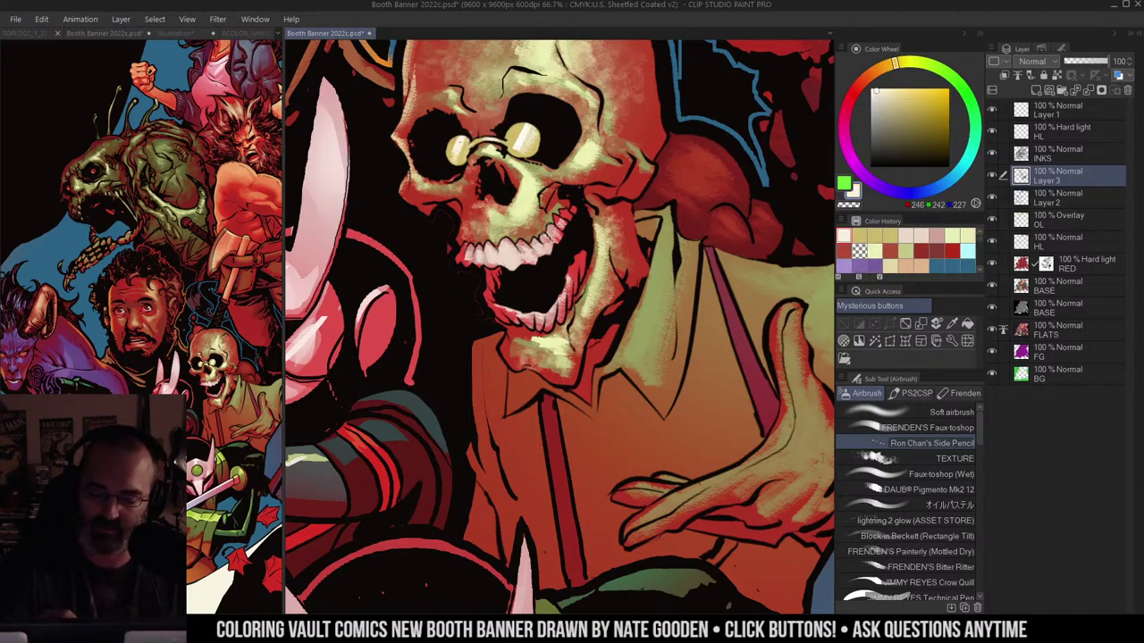
pyautogui.hotkey('ctrl', 'space')
pyautogui.keyDown('alt'); pyautogui.click(548, 168); pyautogui.keyUp('alt')
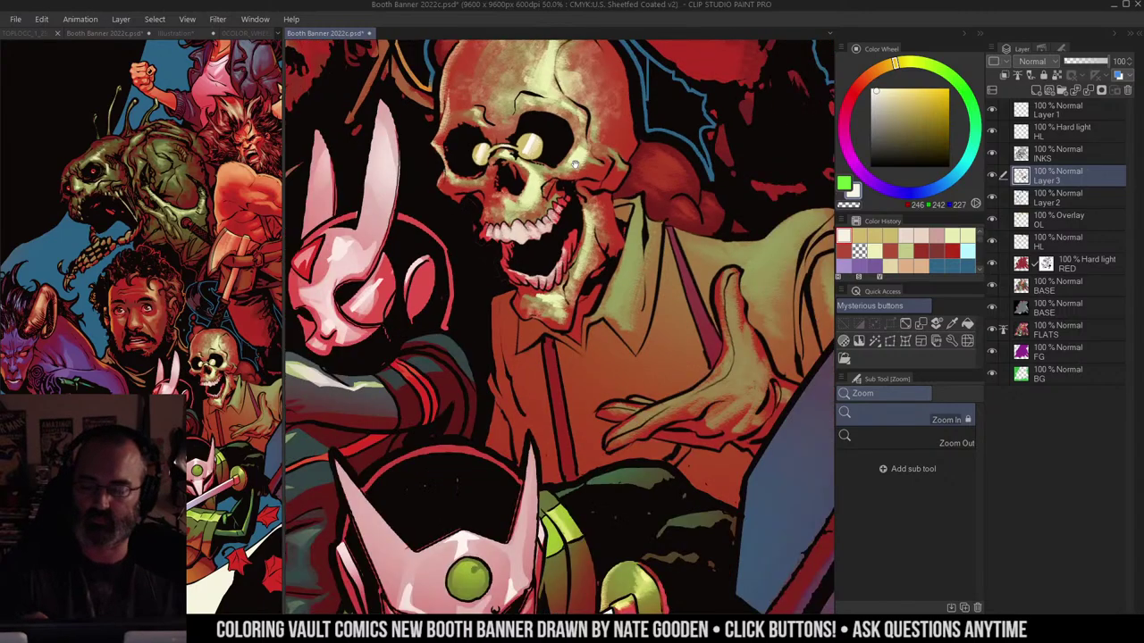
pyautogui.moveTo(584, 170); pyautogui.dragTo(567, 177)
pyautogui.scroll(-2, 566, 170)
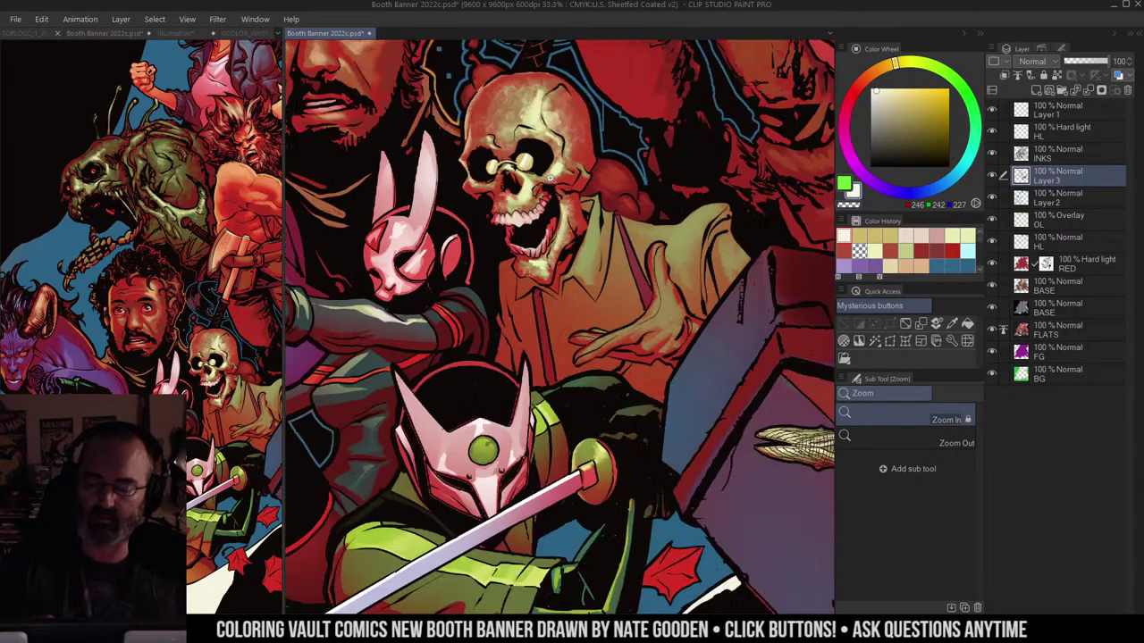
pyautogui.scroll(2, 566, 170)
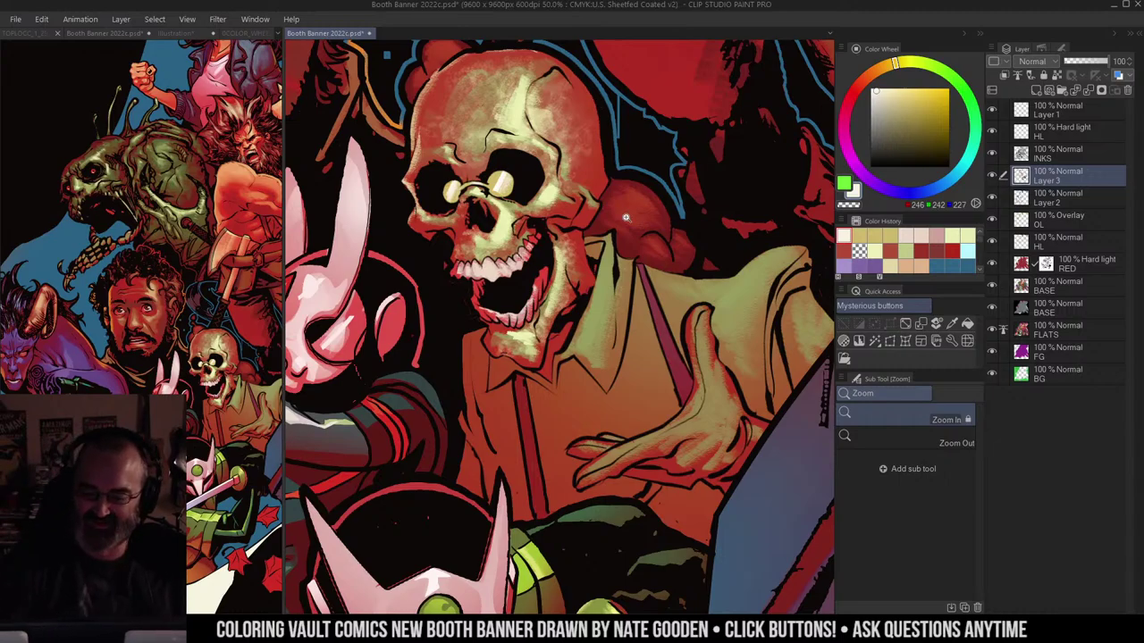
# Step: Sample a pale khaki (211, 204, 150) from the skeleton's shirt and brush highlights along the collar's folds and edges
pyautogui.moveTo(627, 218); pyautogui.dragTo(603, 159)
pyautogui.moveTo(697, 214)
pyautogui.mouseDown()
pyautogui.moveTo(632, 196)
pyautogui.moveTo(663, 185)
pyautogui.mouseUp()
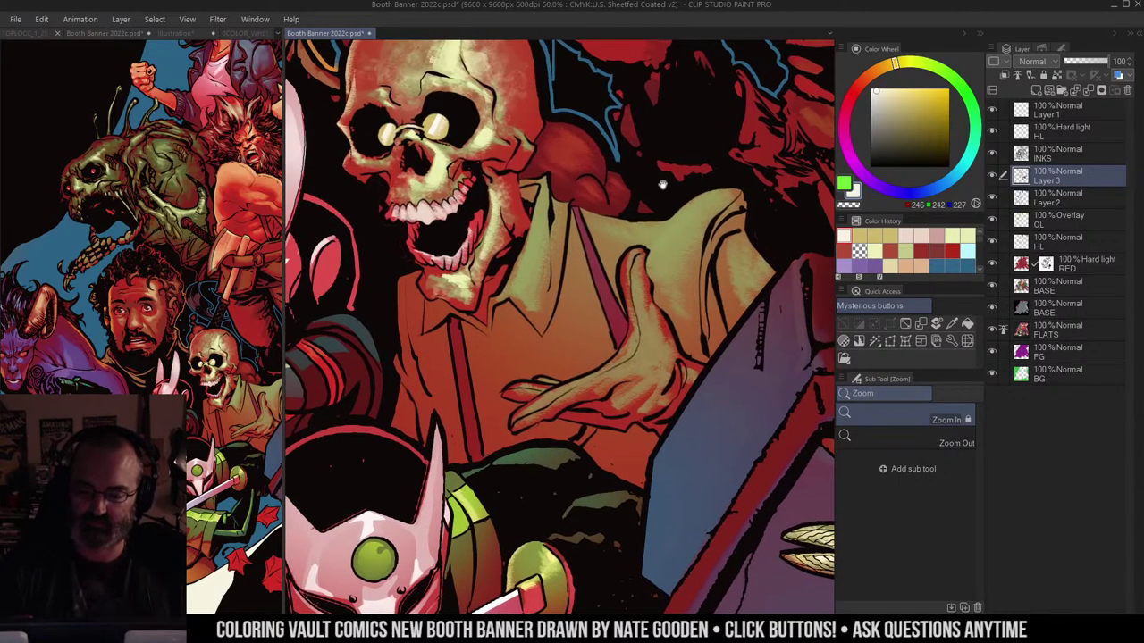
pyautogui.press('m')
pyautogui.keyDown('alt'); pyautogui.click(608, 219); pyautogui.keyUp('alt')
pyautogui.press('b')
pyautogui.keyDown('alt'); pyautogui.click(538, 259); pyautogui.keyUp('alt')
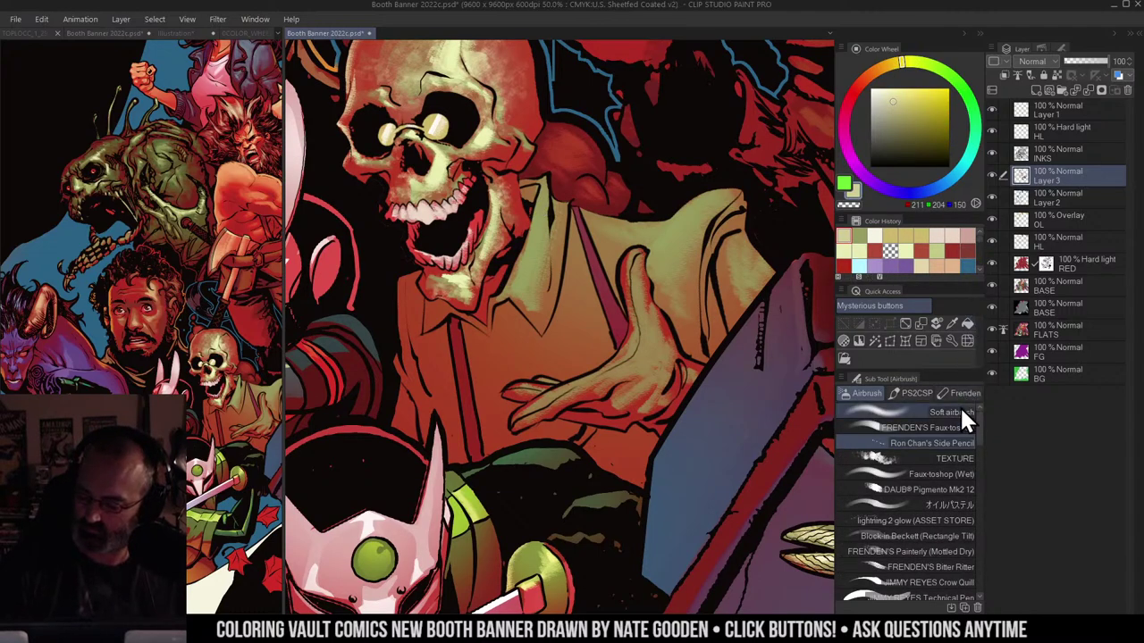
pyautogui.moveTo(542, 188); pyautogui.dragTo(538, 237)
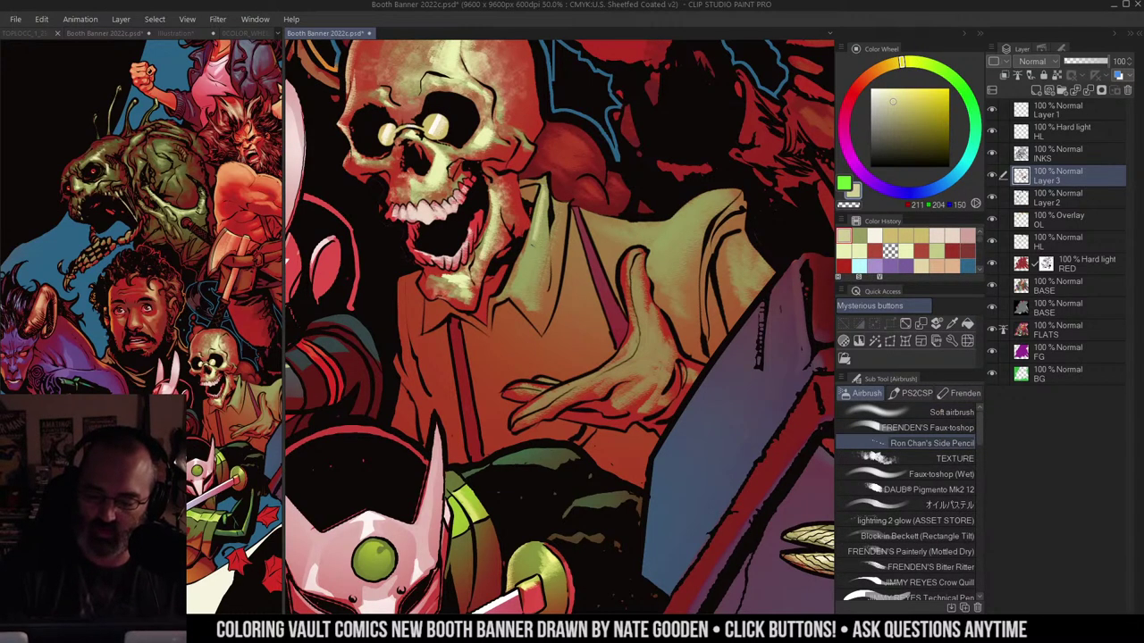
pyautogui.moveTo(543, 184); pyautogui.dragTo(537, 238)
pyautogui.hotkey('ctrl', 'z')
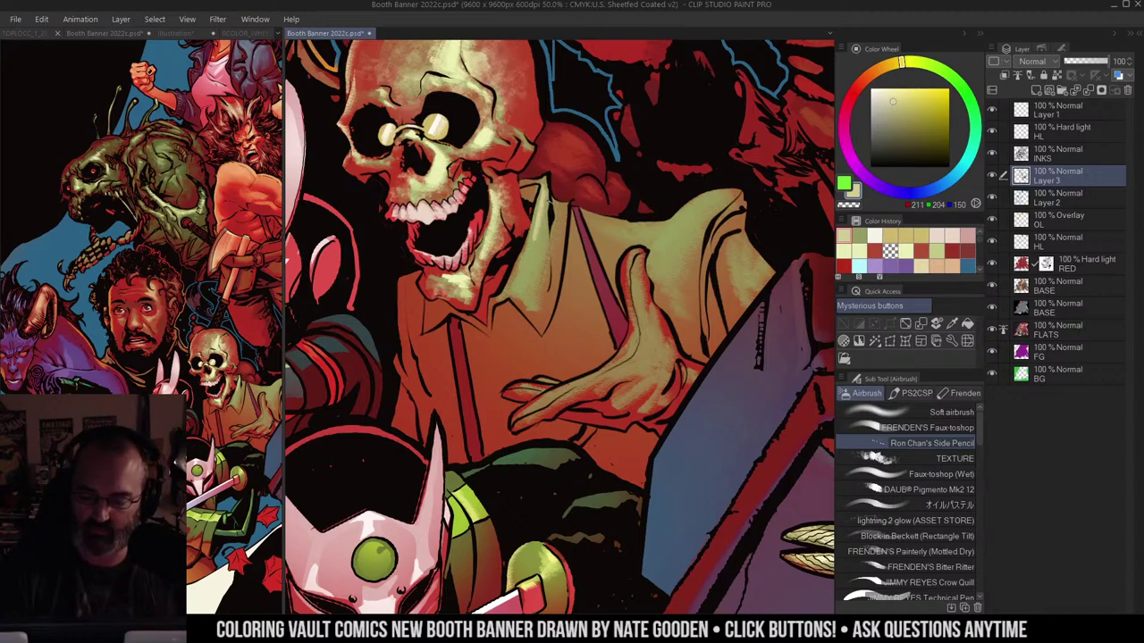
pyautogui.moveTo(549, 185)
pyautogui.mouseDown()
pyautogui.moveTo(521, 275)
pyautogui.moveTo(539, 222)
pyautogui.mouseUp()
pyautogui.moveTo(515, 268); pyautogui.dragTo(542, 323)
pyautogui.moveTo(564, 205); pyautogui.dragTo(545, 331)
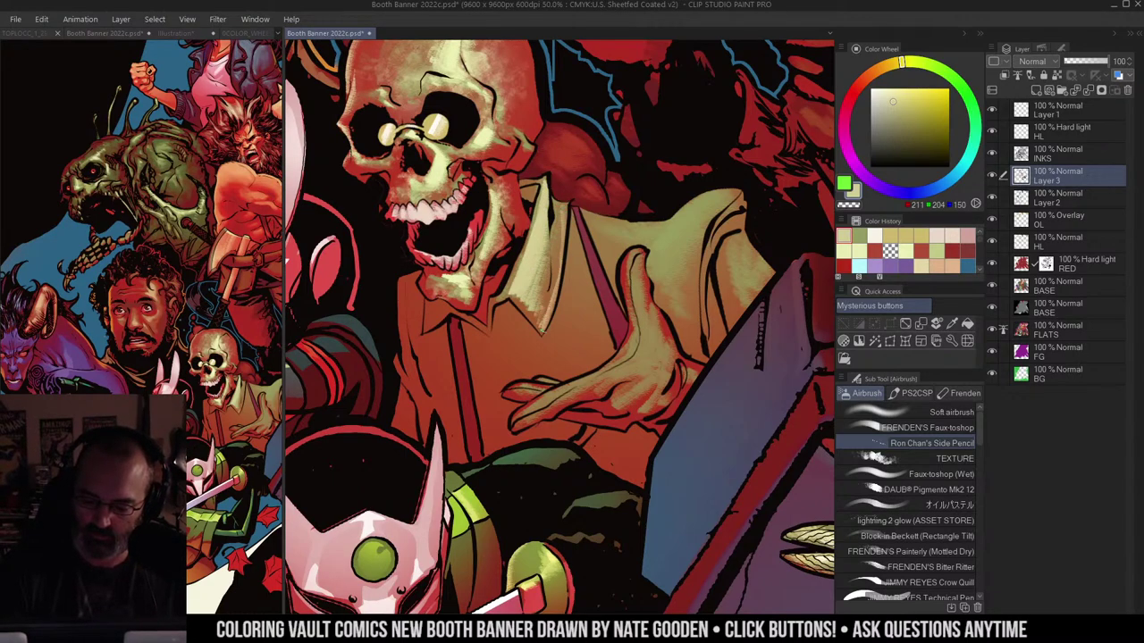
# Step: Undo the stray stroke beside the collar and brush pale khaki highlights across the shirt's shoulder
pyautogui.moveTo(607, 214); pyautogui.dragTo(605, 209)
pyautogui.hotkey('ctrl', 'z')
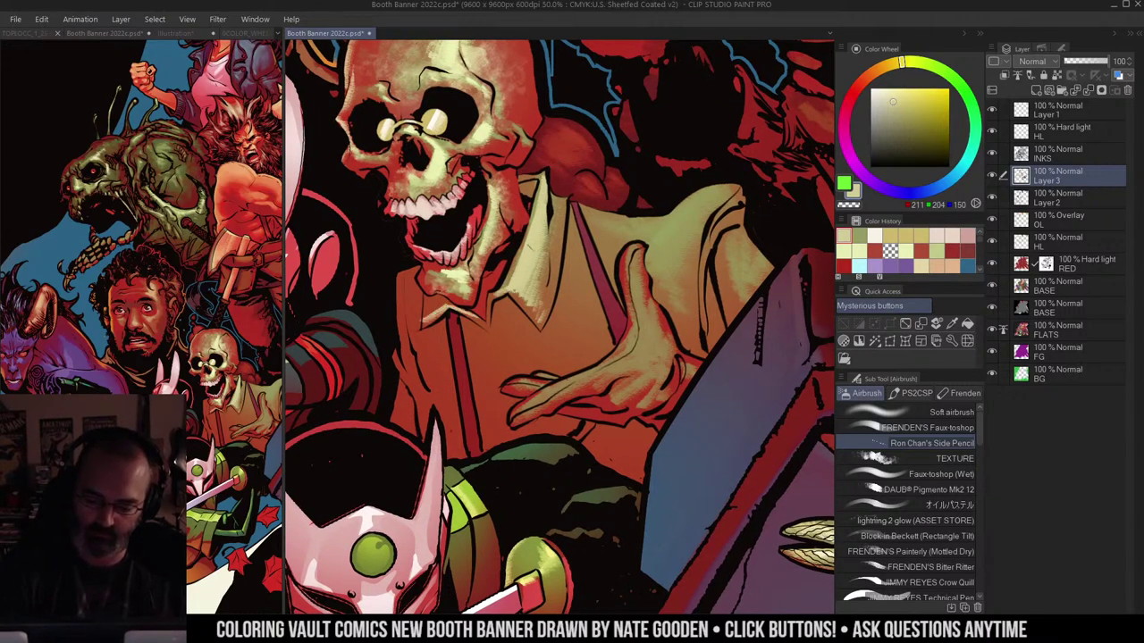
pyautogui.moveTo(481, 316); pyautogui.dragTo(460, 281)
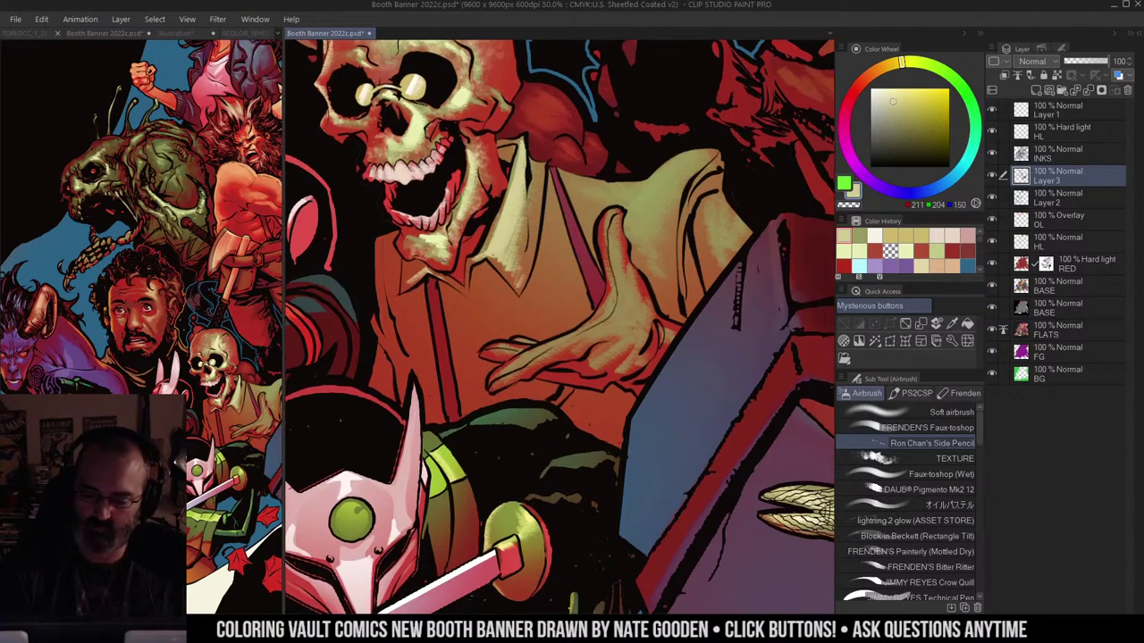
pyautogui.moveTo(634, 204)
pyautogui.mouseDown()
pyautogui.moveTo(549, 195)
pyautogui.moveTo(606, 204)
pyautogui.moveTo(660, 167)
pyautogui.moveTo(668, 235)
pyautogui.moveTo(694, 191)
pyautogui.moveTo(676, 223)
pyautogui.mouseUp()
pyautogui.keyDown('alt'); pyautogui.click(703, 201); pyautogui.keyUp('alt')
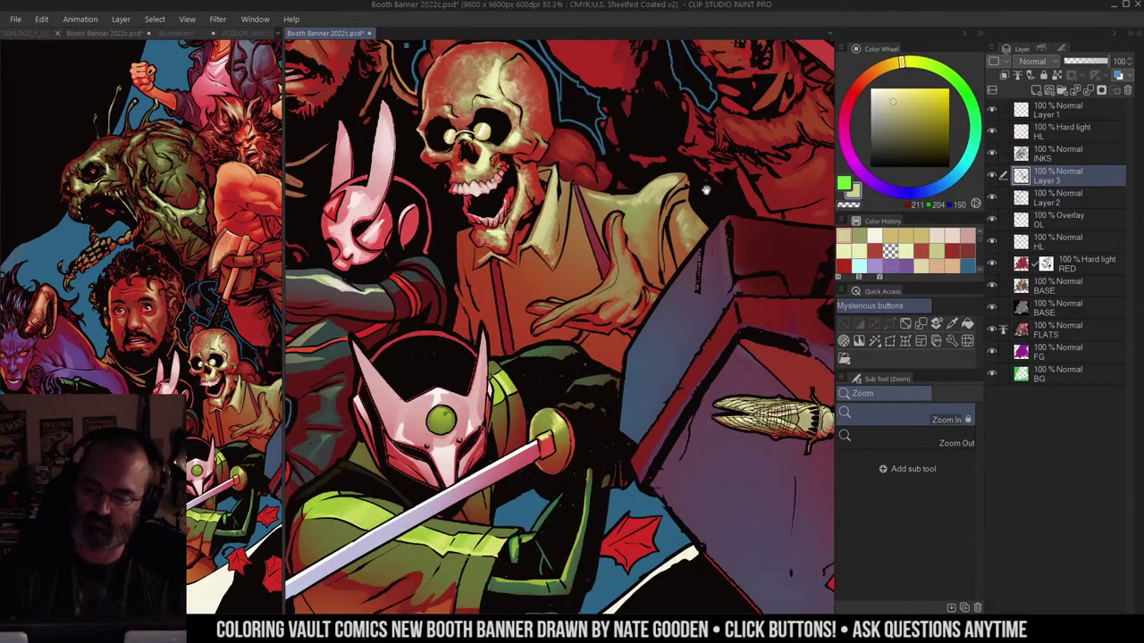
# Step: Add more pale khaki (211, 204, 150) highlights to the folds of the skeleton's shirt sleeve
pyautogui.keyDown('ctrl'); pyautogui.click(657, 254); pyautogui.keyUp('ctrl')
pyautogui.moveTo(594, 200)
pyautogui.mouseDown()
pyautogui.moveTo(598, 304)
pyautogui.moveTo(474, 364)
pyautogui.mouseUp()
pyautogui.hotkey('ctrl', '-')
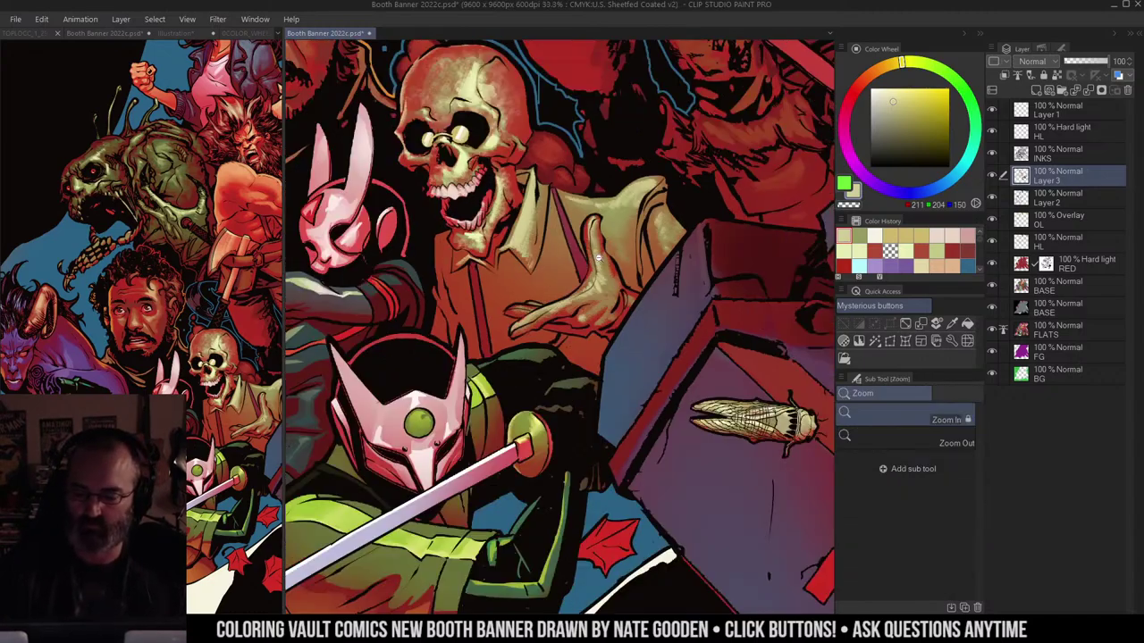
pyautogui.moveTo(634, 214); pyautogui.dragTo(641, 257)
pyautogui.hotkey('ctrl', '-')
pyautogui.keyDown('alt'); pyautogui.click(660, 191); pyautogui.keyUp('alt')
pyautogui.click(657, 214)
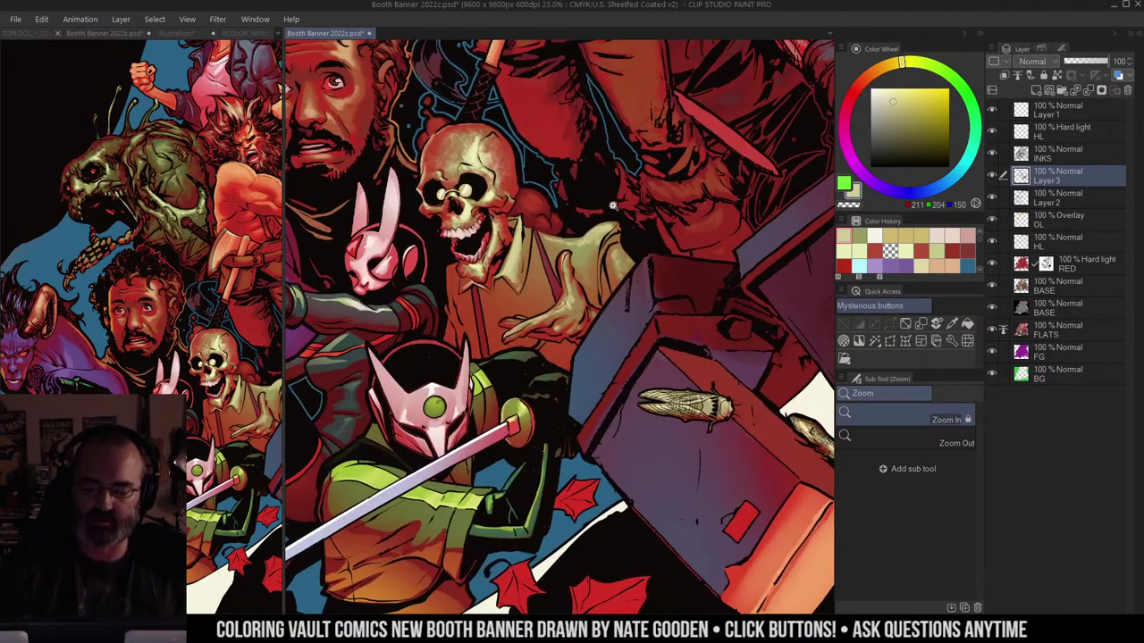
# Step: Select the skeleton's whole shirt area with the auto select tool based on the referred layers
pyautogui.press('w')
pyautogui.click(537, 283)
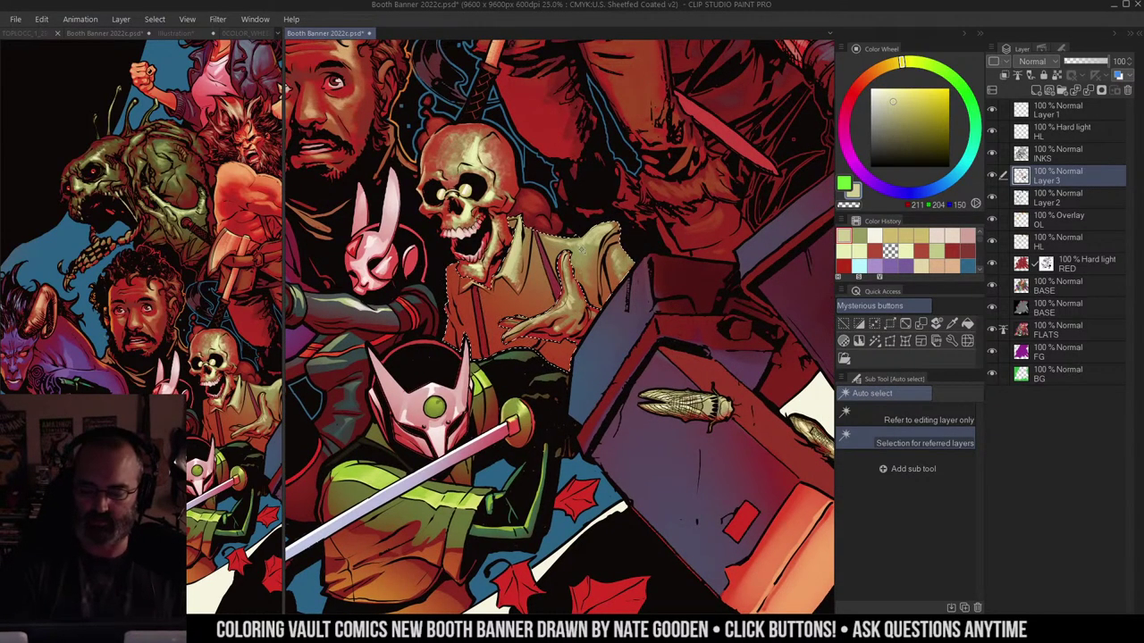
pyautogui.hotkey('ctrl', 'm')
pyautogui.press('q')
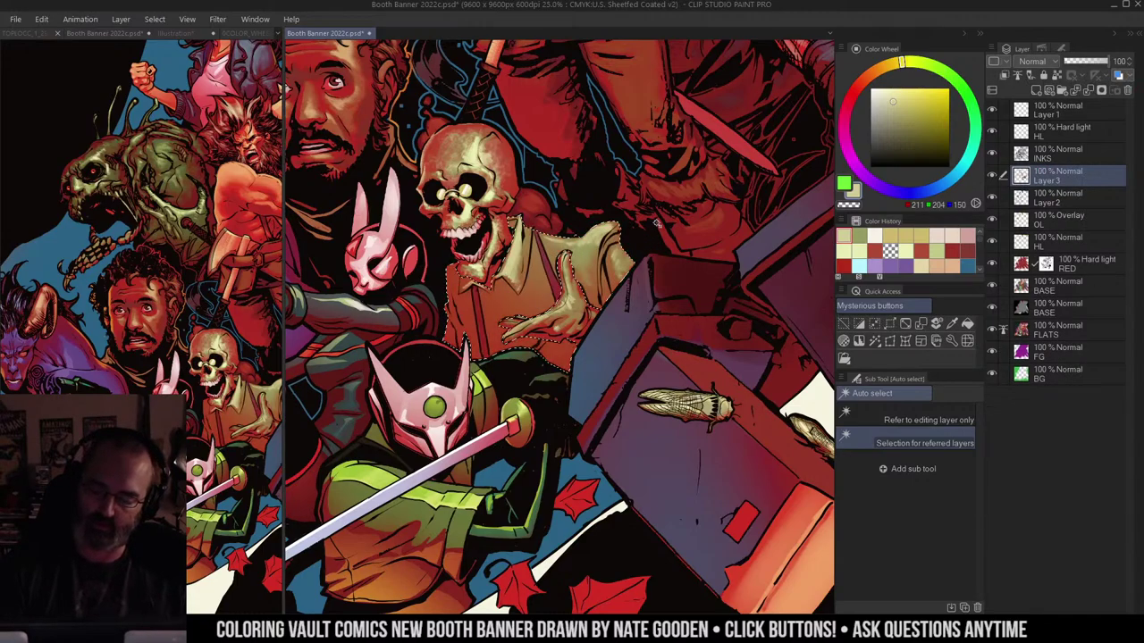
pyautogui.hotkey('ctrl', 'space')
pyautogui.moveTo(612, 252); pyautogui.dragTo(536, 254)
pyautogui.scroll(4, 669, 197)
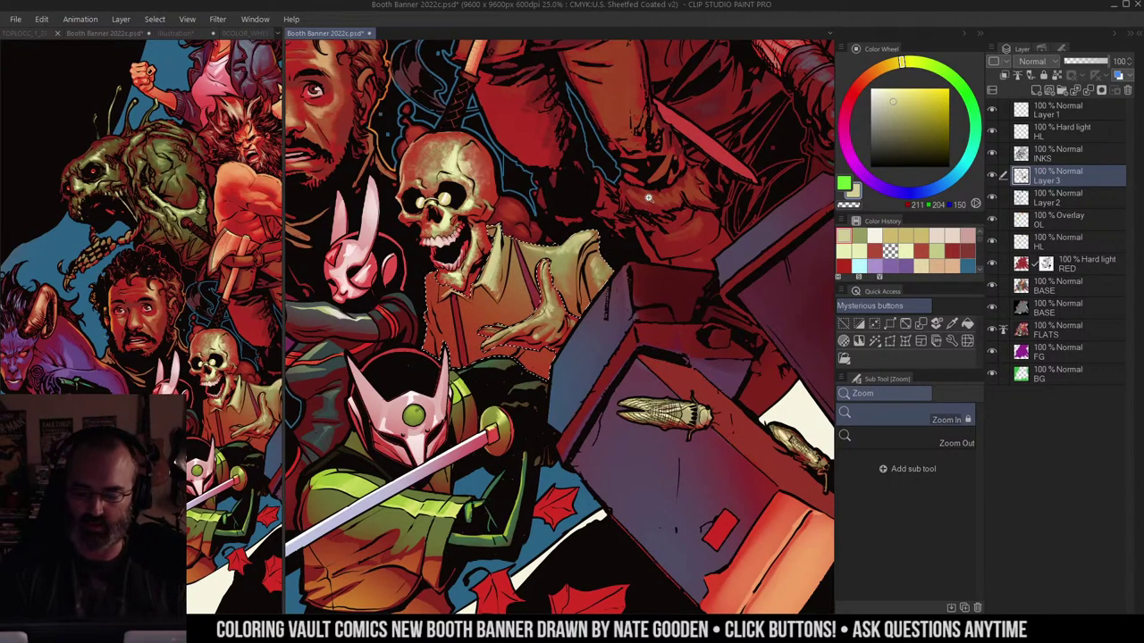
# Step: Drop the current selection and select the skeleton's shirt on the colour BASE layer, with Auto select referring to the editing layer only
pyautogui.hotkey('ctrl', 'd')
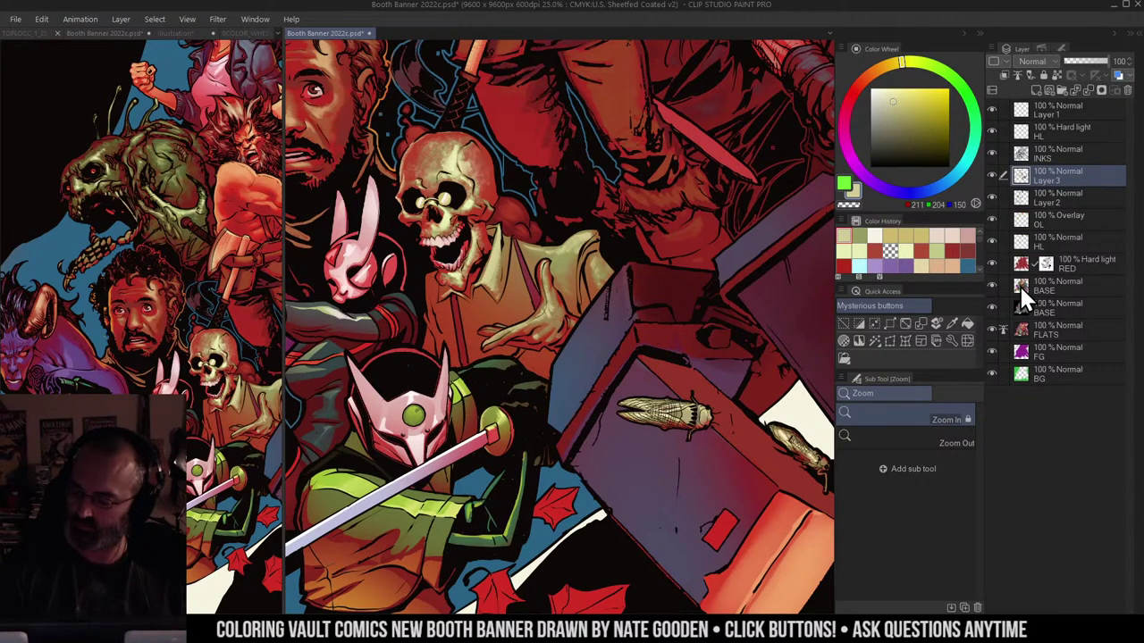
pyautogui.click(1021, 286)
pyautogui.keyDown('alt'); pyautogui.click(993, 285); pyautogui.keyUp('alt')
pyautogui.keyDown('alt'); pyautogui.click(993, 285); pyautogui.keyUp('alt')
pyautogui.hotkey('ctrl', 'shift', 'd')
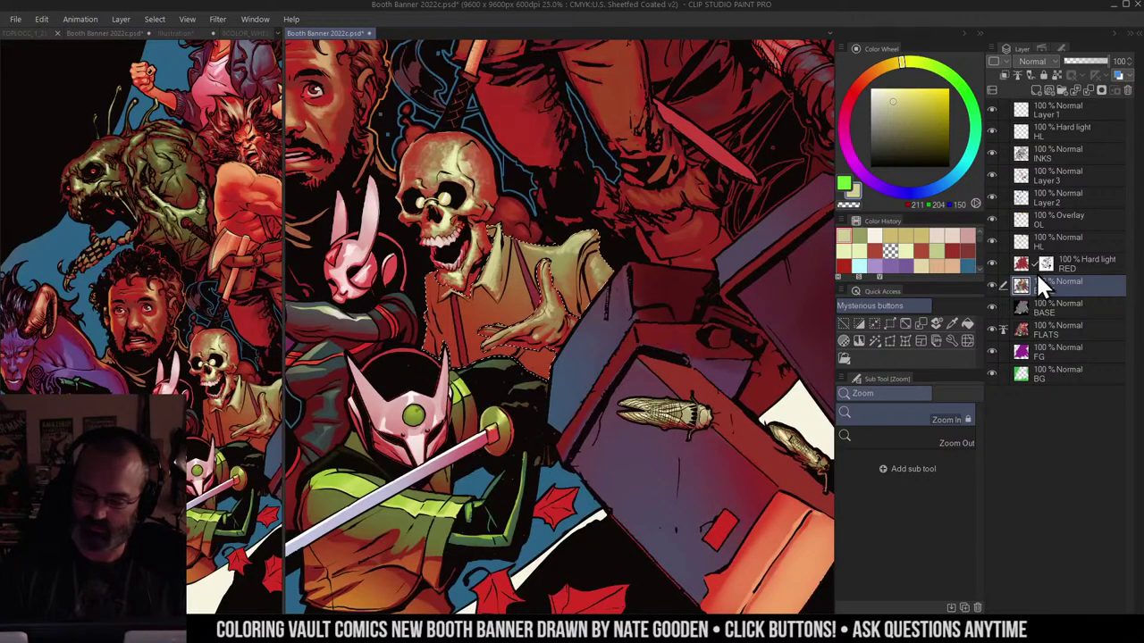
pyautogui.press('w')
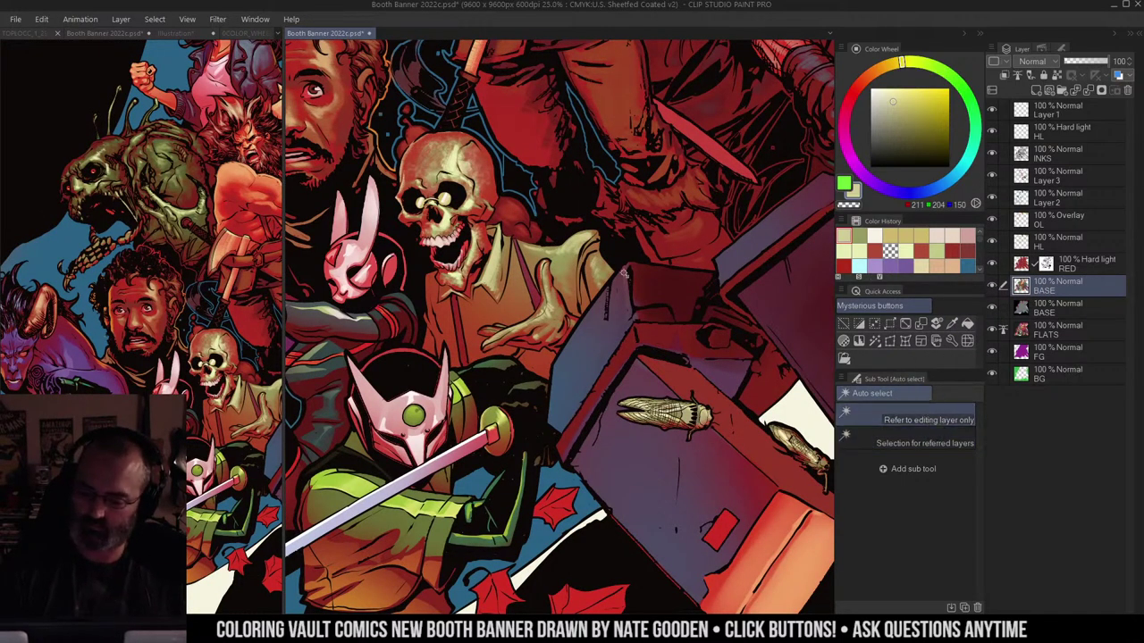
pyautogui.click(532, 284)
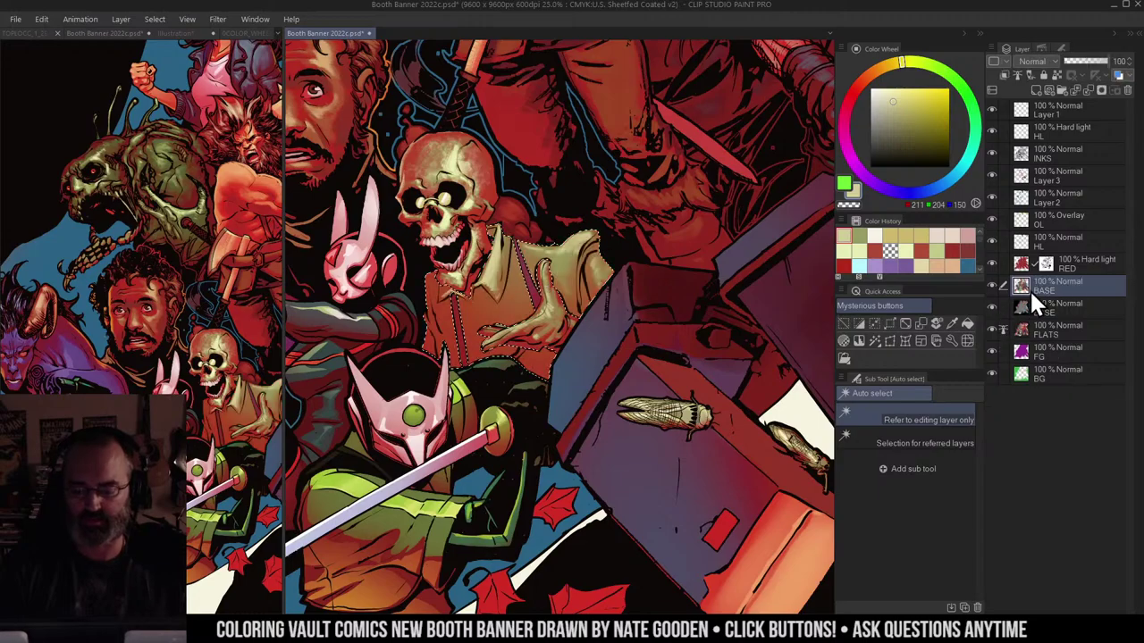
# Step: Adjust the shirt selection to hue 24, saturation -11 and luminosity 33, and deselect it
pyautogui.hotkey('ctrl', 'u')
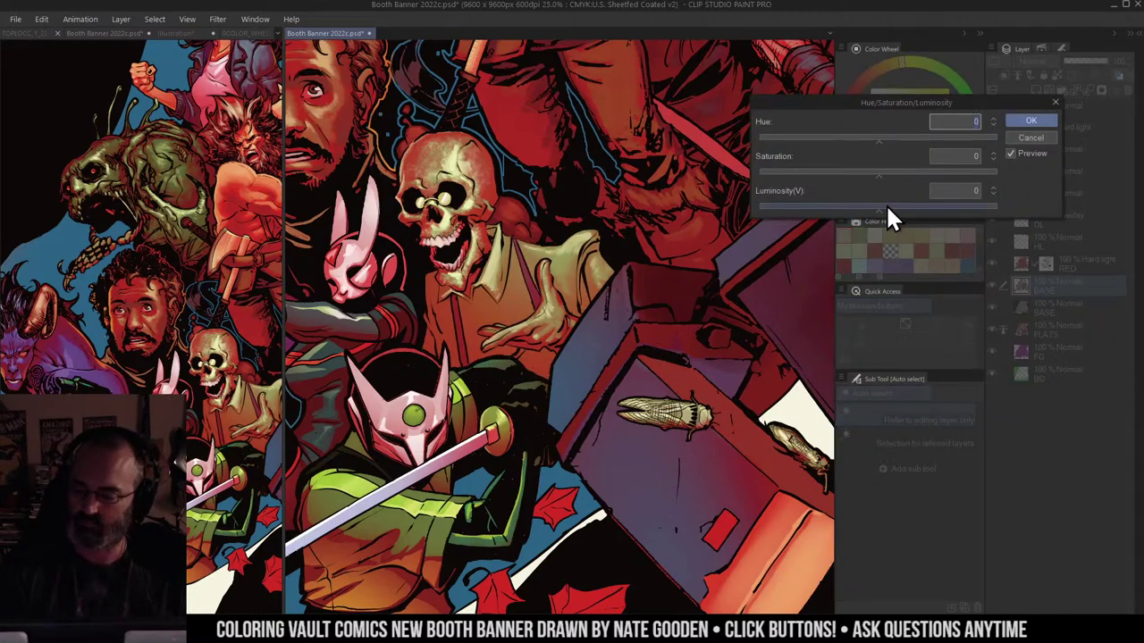
pyautogui.moveTo(887, 208); pyautogui.dragTo(921, 210)
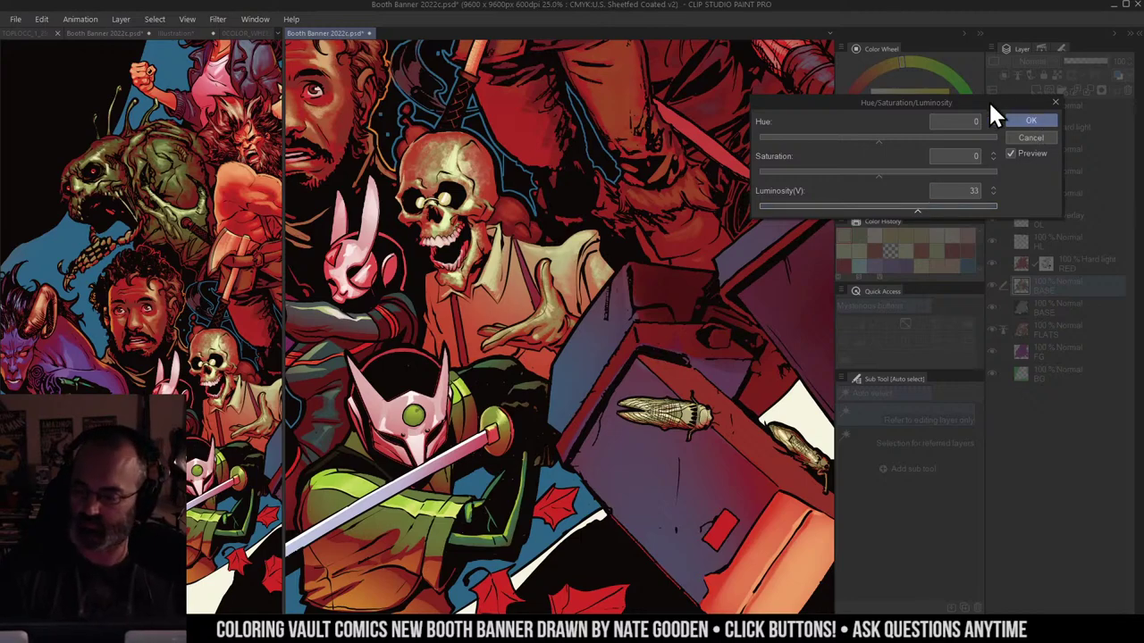
pyautogui.moveTo(876, 140); pyautogui.dragTo(868, 141)
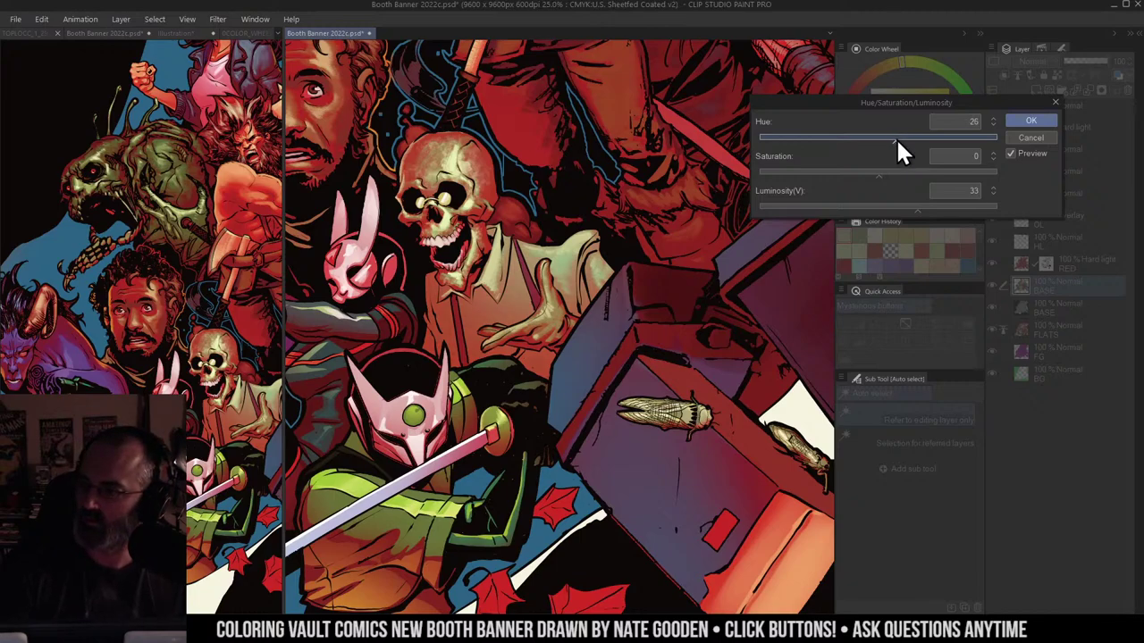
pyautogui.moveTo(897, 138); pyautogui.dragTo(837, 176)
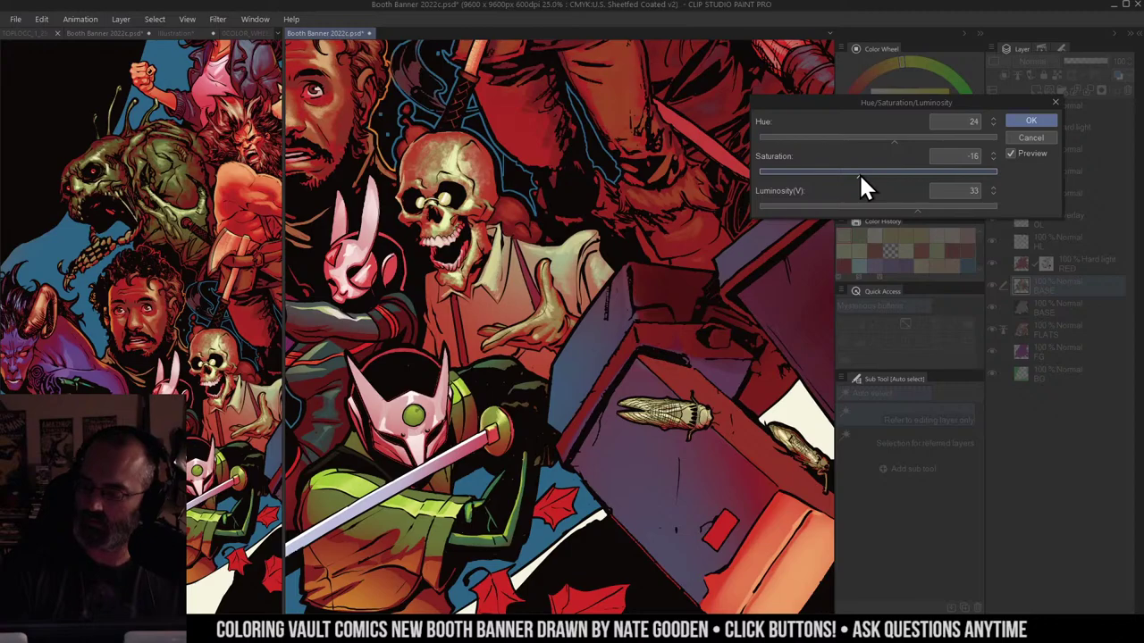
pyautogui.moveTo(861, 172); pyautogui.dragTo(864, 174)
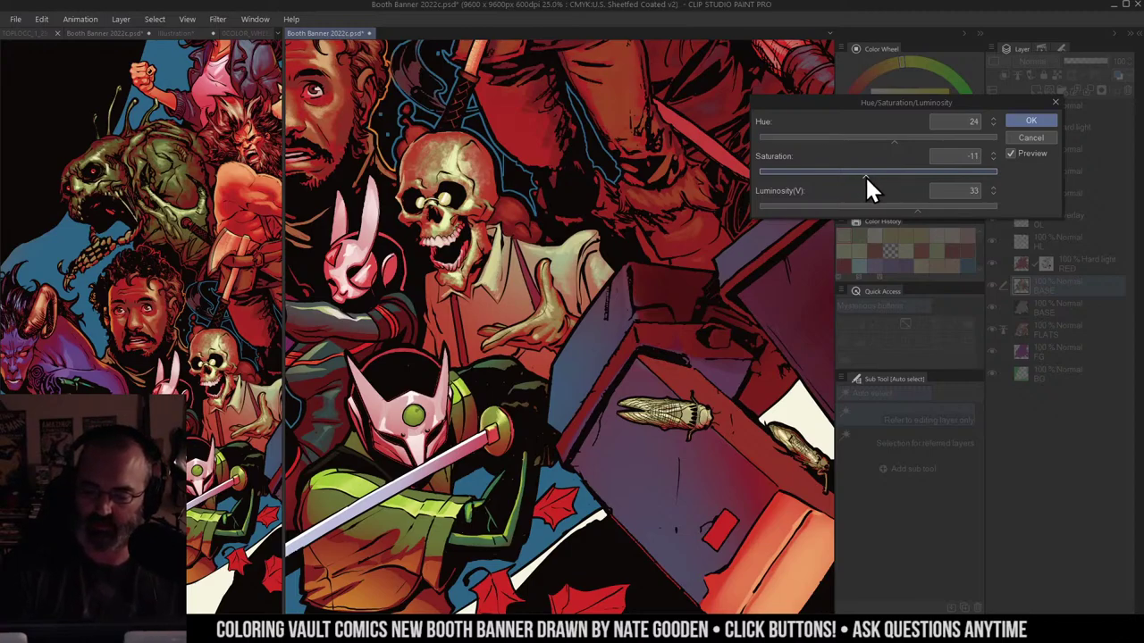
pyautogui.click(1032, 122)
pyautogui.keyDown('alt'); pyautogui.click(595, 227); pyautogui.keyUp('alt')
pyautogui.moveTo(608, 295); pyautogui.dragTo(570, 298)
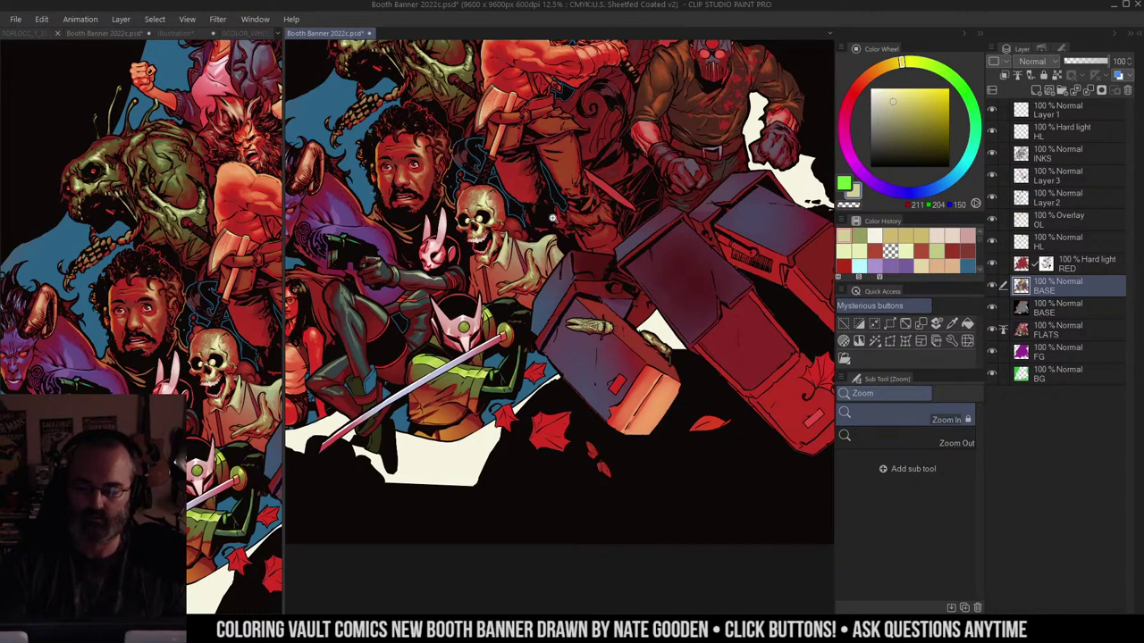
pyautogui.click(534, 267)
pyautogui.moveTo(576, 206); pyautogui.dragTo(603, 226)
pyautogui.hotkey('ctrl', 'd')
# Step: Select the skeleton's outstretched hand on the BASE layer with Auto select and check its coverage using Quick Mask
pyautogui.moveTo(635, 179); pyautogui.dragTo(623, 172)
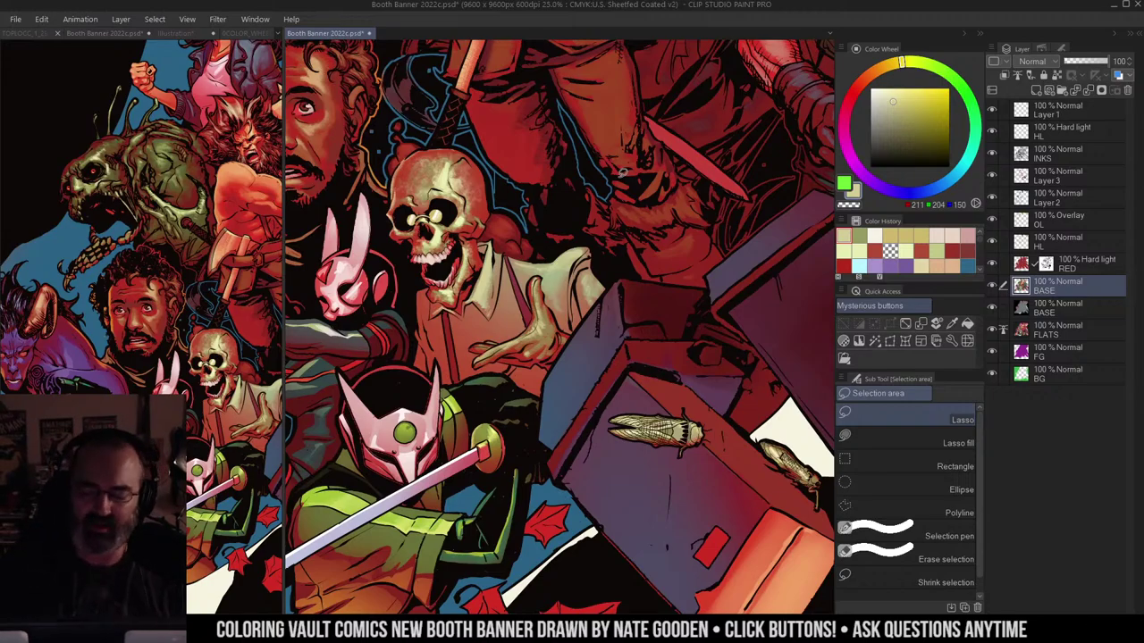
pyautogui.moveTo(551, 276); pyautogui.dragTo(572, 228)
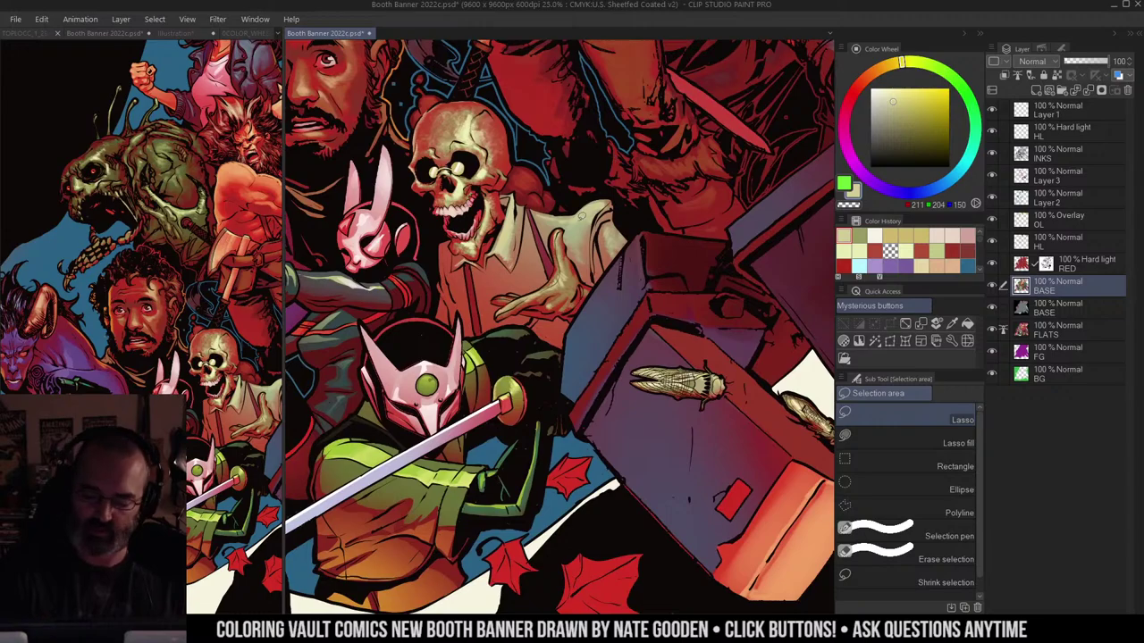
pyautogui.press('w')
pyautogui.click(567, 273)
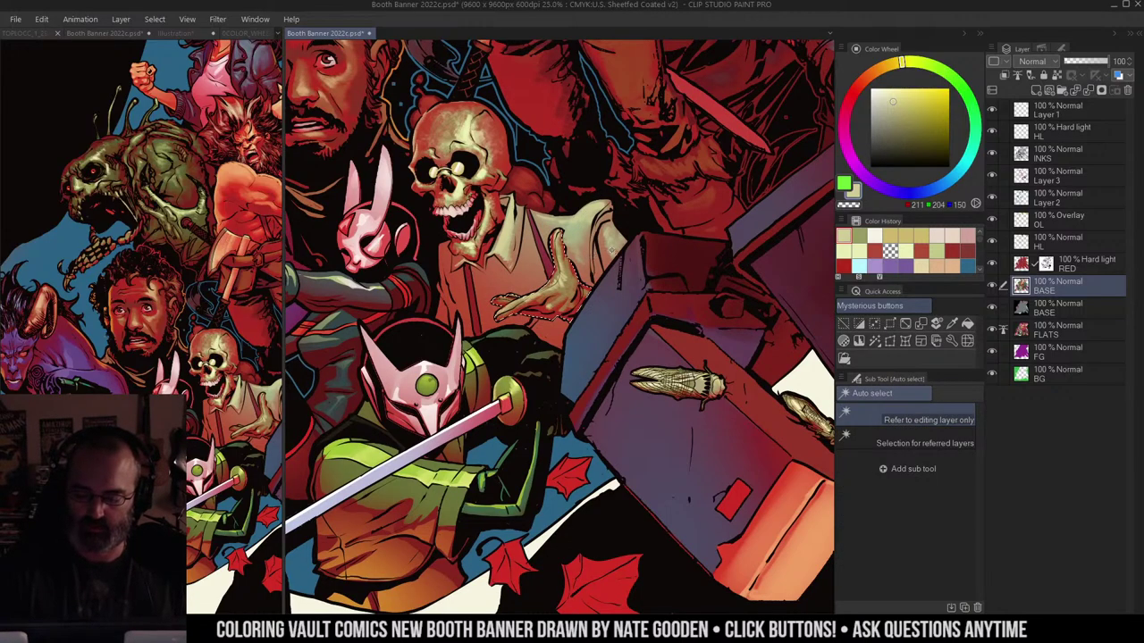
pyautogui.press('q')
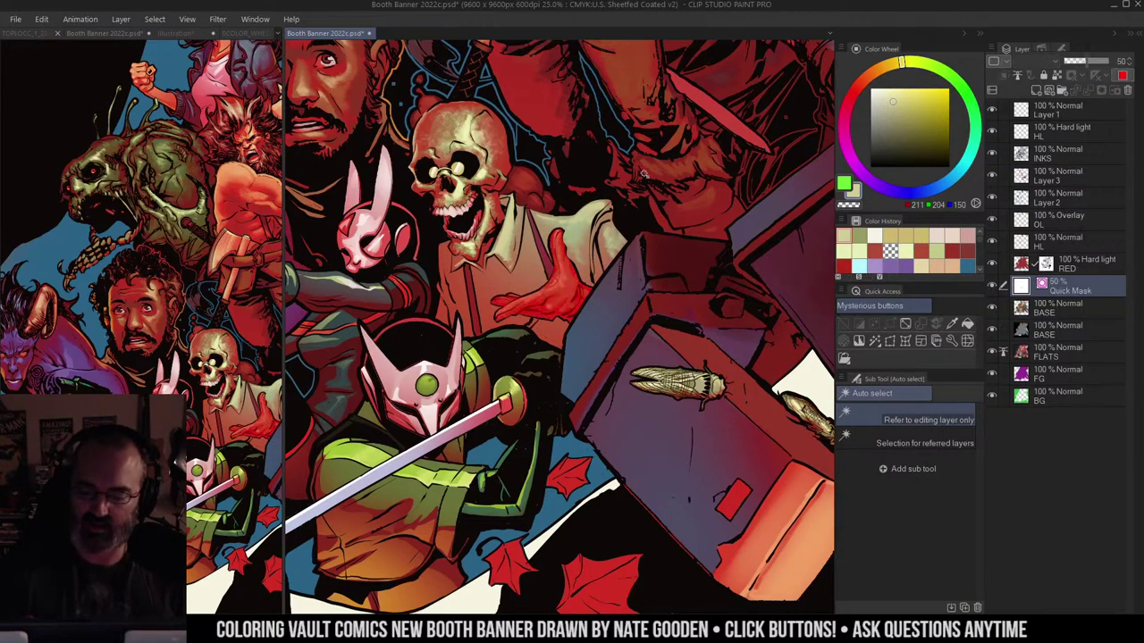
pyautogui.press('q')
pyautogui.moveTo(645, 190); pyautogui.dragTo(536, 191)
pyautogui.moveTo(725, 107); pyautogui.dragTo(703, 261)
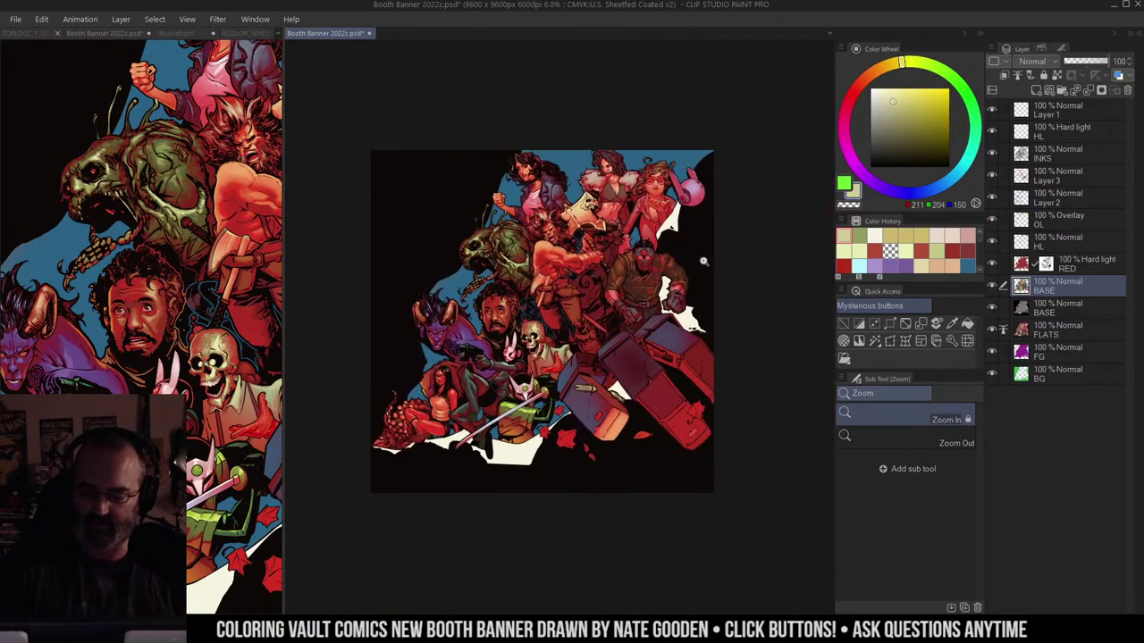
pyautogui.scroll(6, 704, 261)
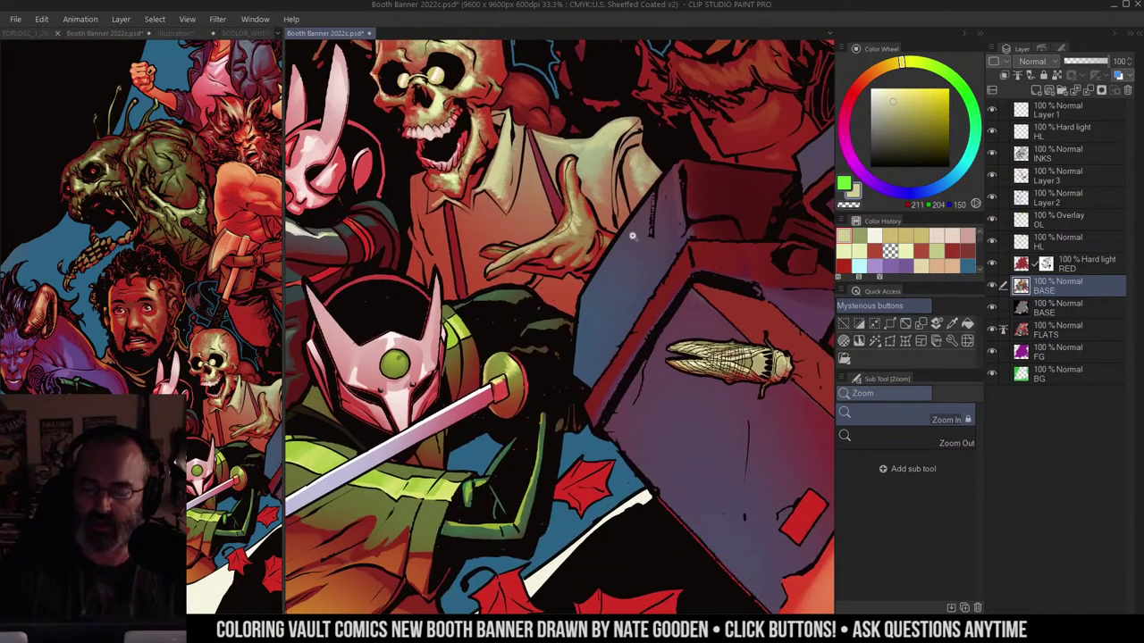
# Step: Darken the skeleton's hand by setting its luminosity to -17
pyautogui.hotkey('ctrl', 'u')
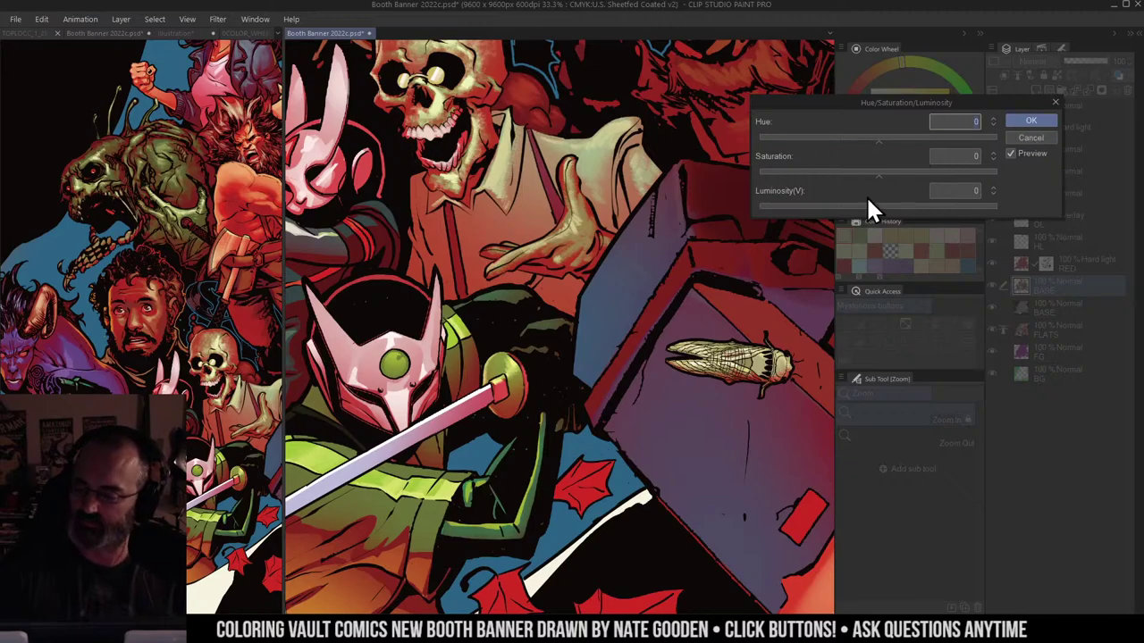
pyautogui.moveTo(867, 202); pyautogui.dragTo(857, 212)
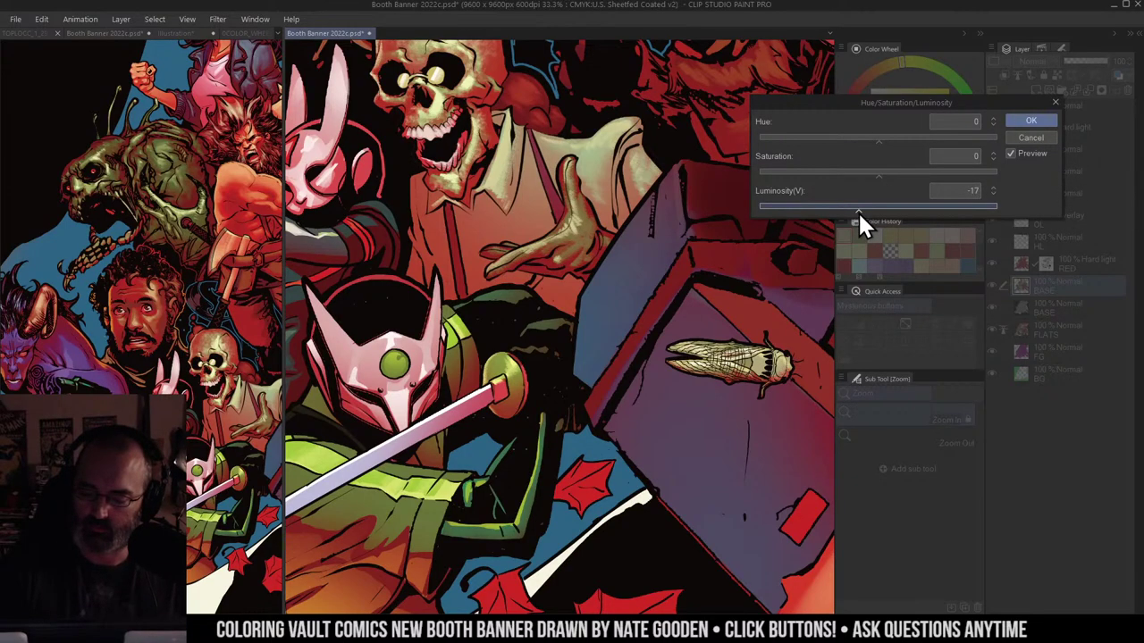
pyautogui.click(1031, 120)
pyautogui.scroll(-2, 624, 232)
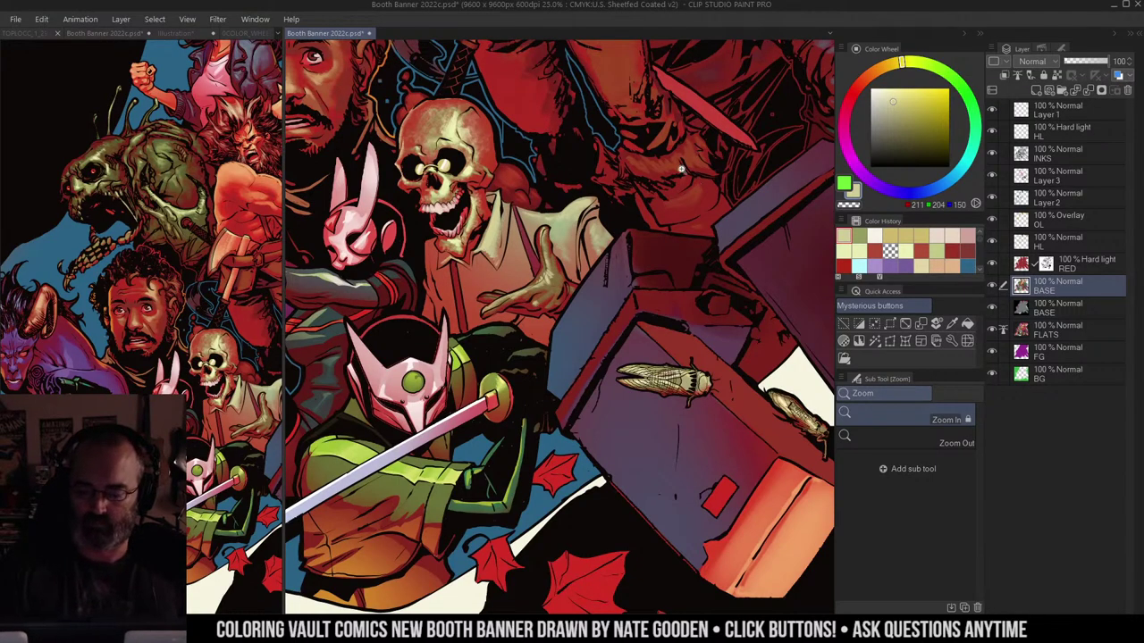
pyautogui.moveTo(681, 168); pyautogui.dragTo(633, 280)
pyautogui.scroll(-2, 653, 239)
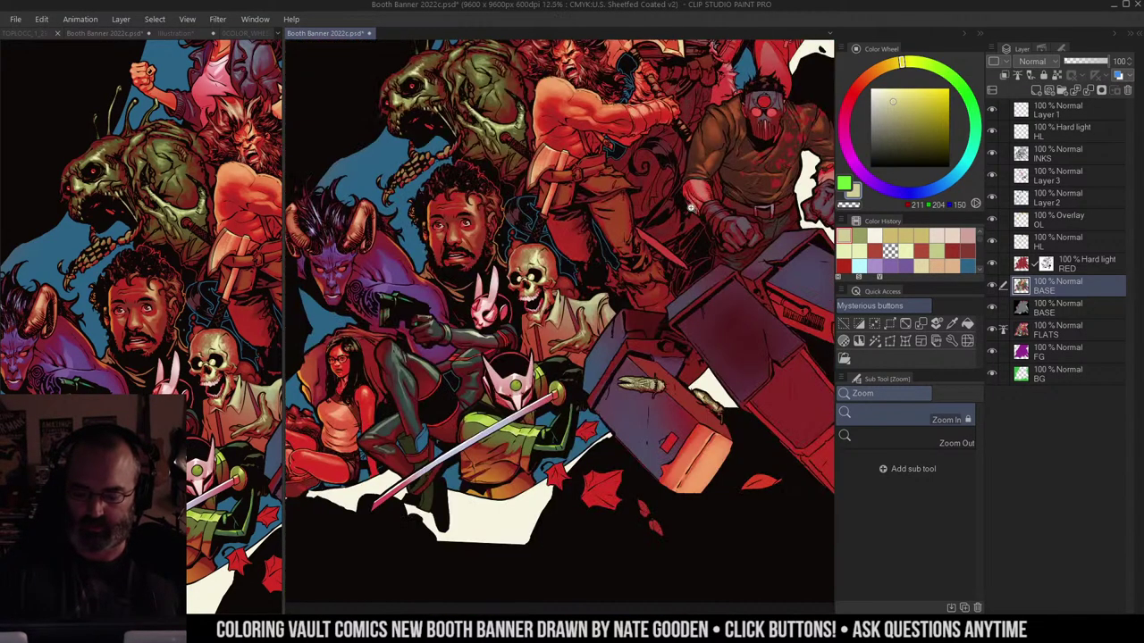
pyautogui.moveTo(694, 208); pyautogui.dragTo(681, 193)
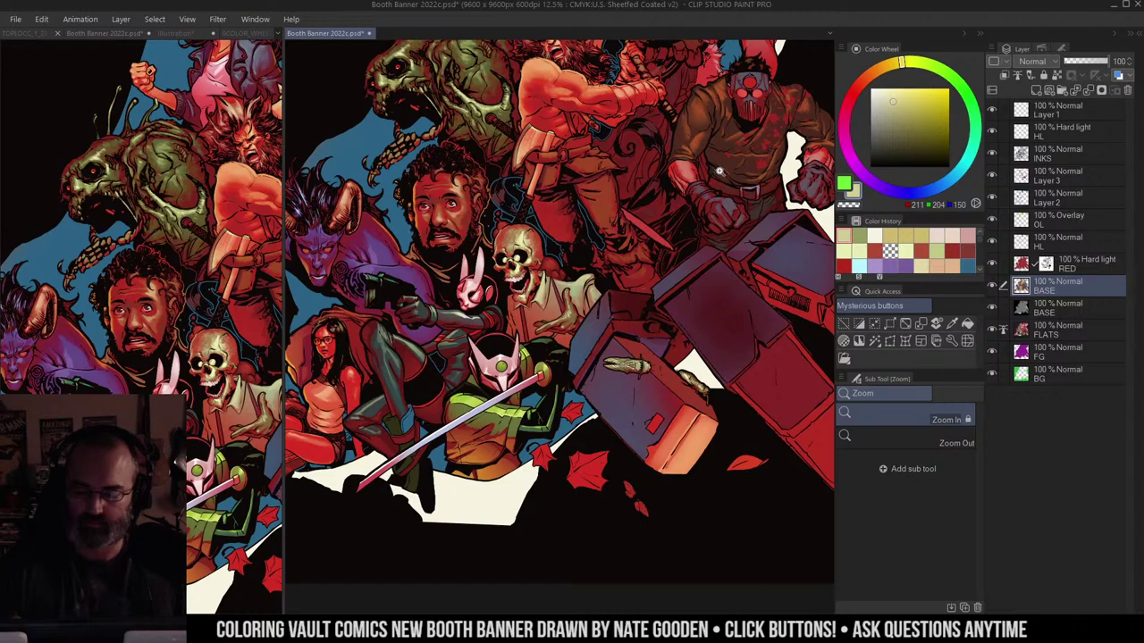
pyautogui.moveTo(689, 137); pyautogui.dragTo(674, 237)
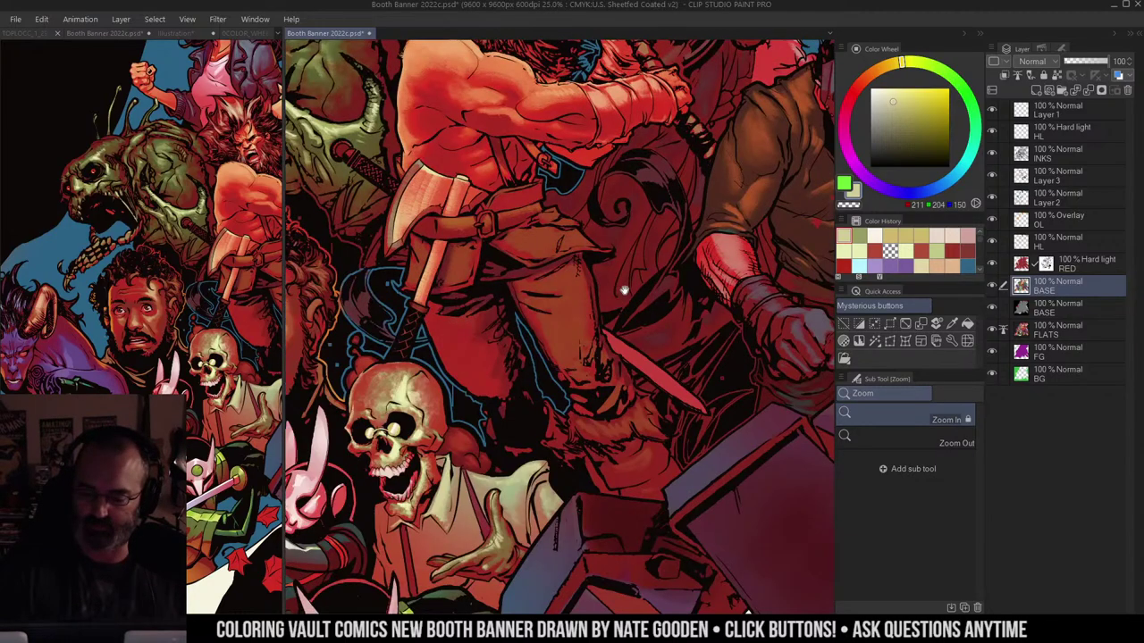
pyautogui.click(614, 295)
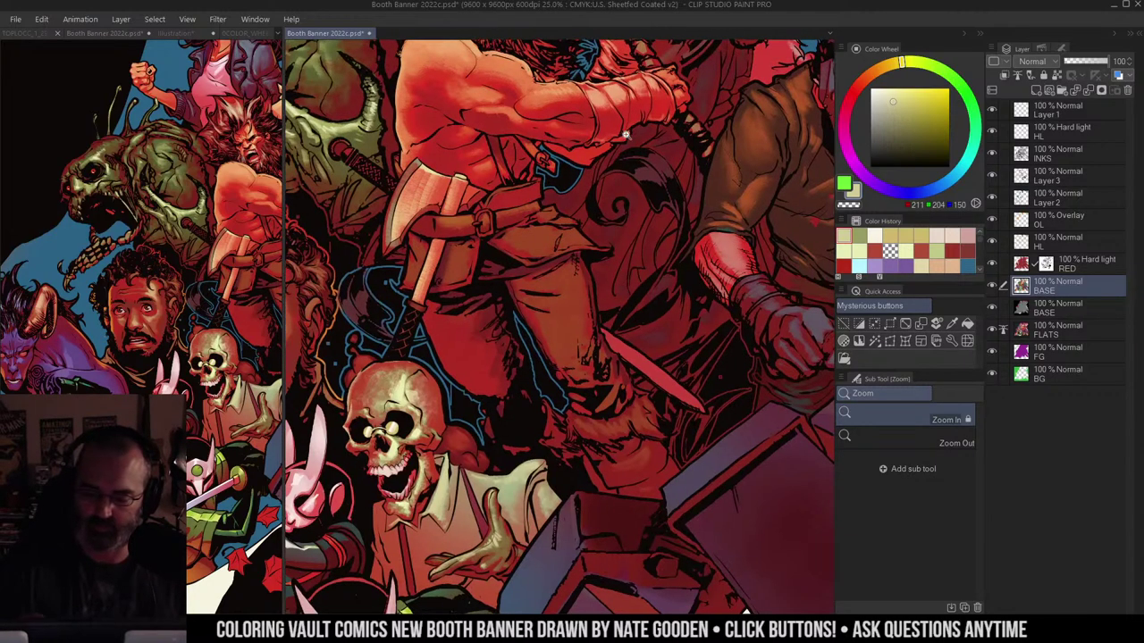
pyautogui.click(542, 239)
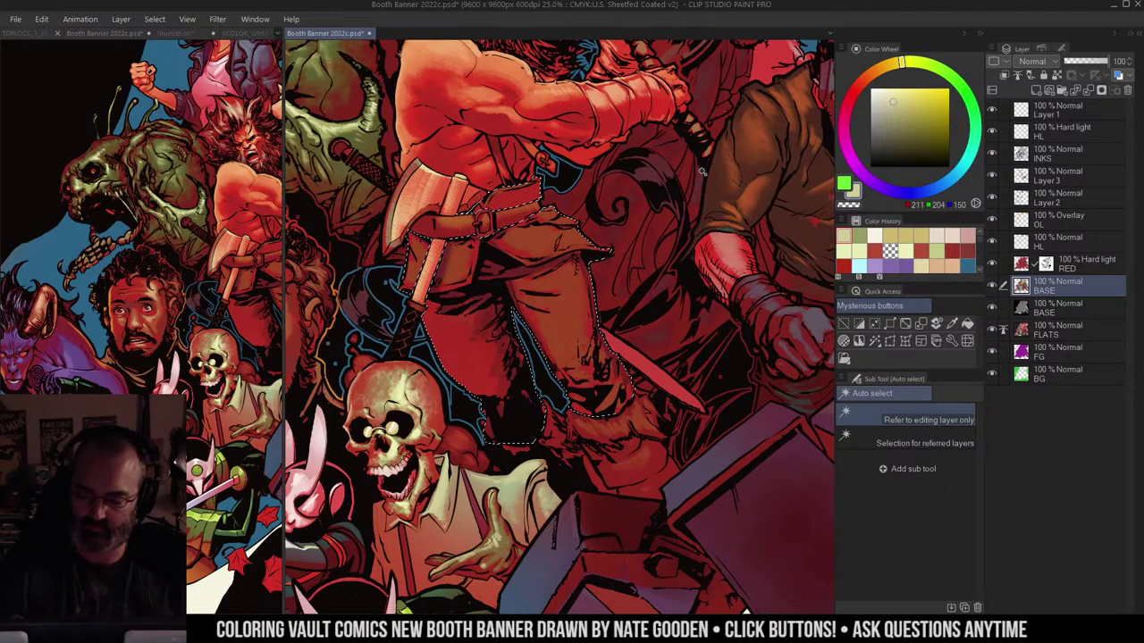
pyautogui.hotkey('ctrl', 'd')
# Step: On Layer 3, brush sampled orange (248, 118, 68) highlights and brown (155, 74, 48) touches on the axe bearer's cloth below the belt with Ron Chan's Side Pencil
pyautogui.press('b')
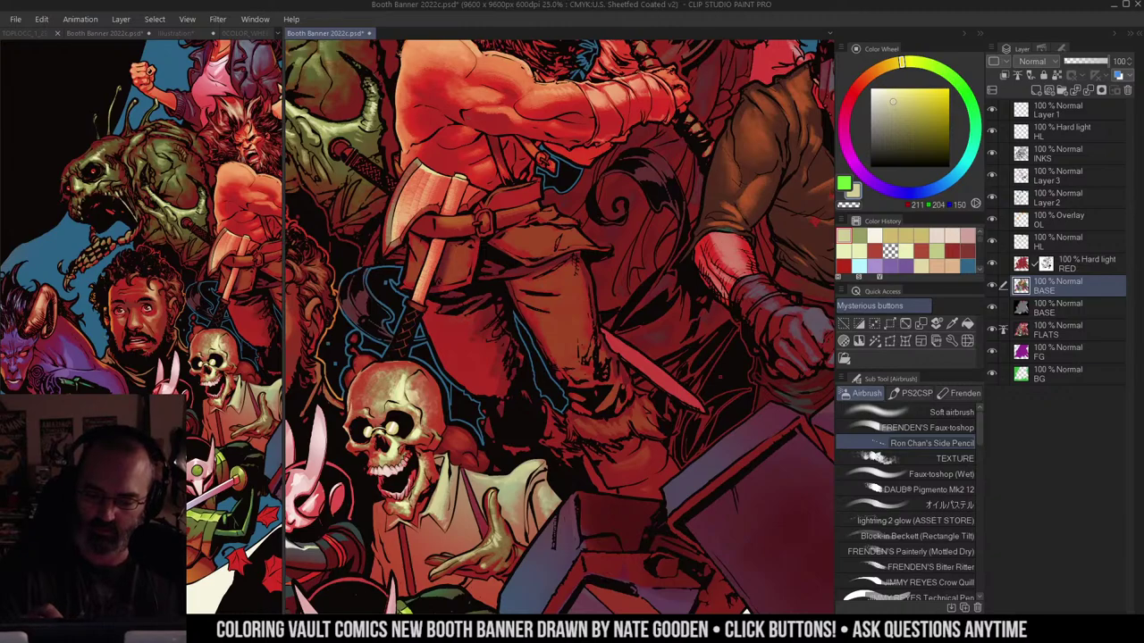
pyautogui.keyDown('alt'); pyautogui.click(645, 204); pyautogui.keyUp('alt')
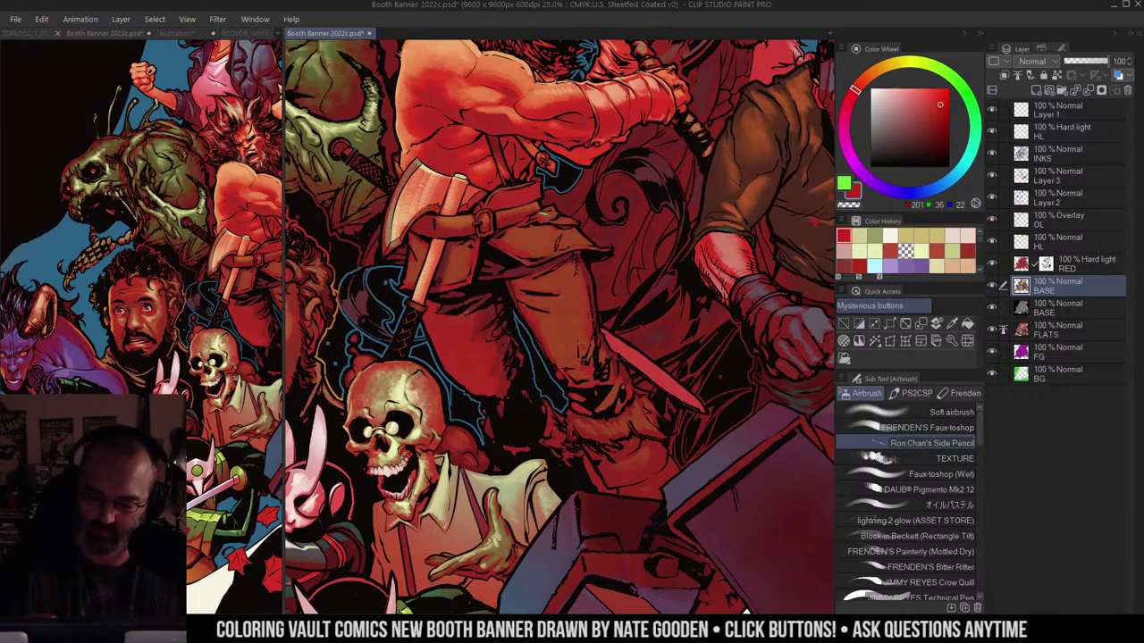
pyautogui.click(1047, 175)
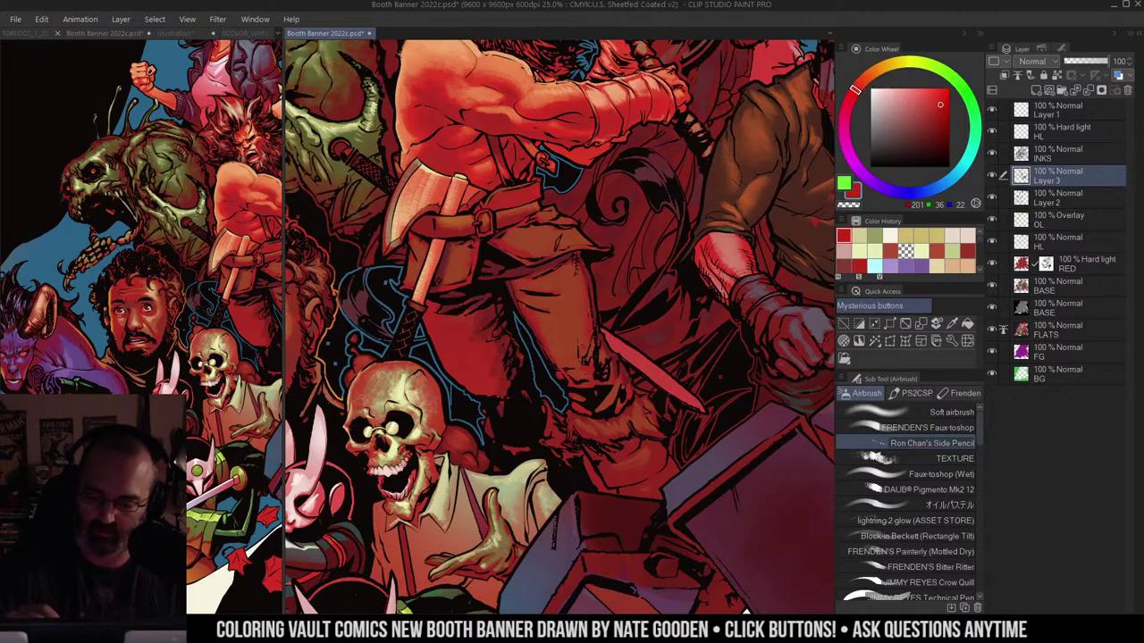
pyautogui.keyDown('alt'); pyautogui.click(556, 102); pyautogui.keyUp('alt')
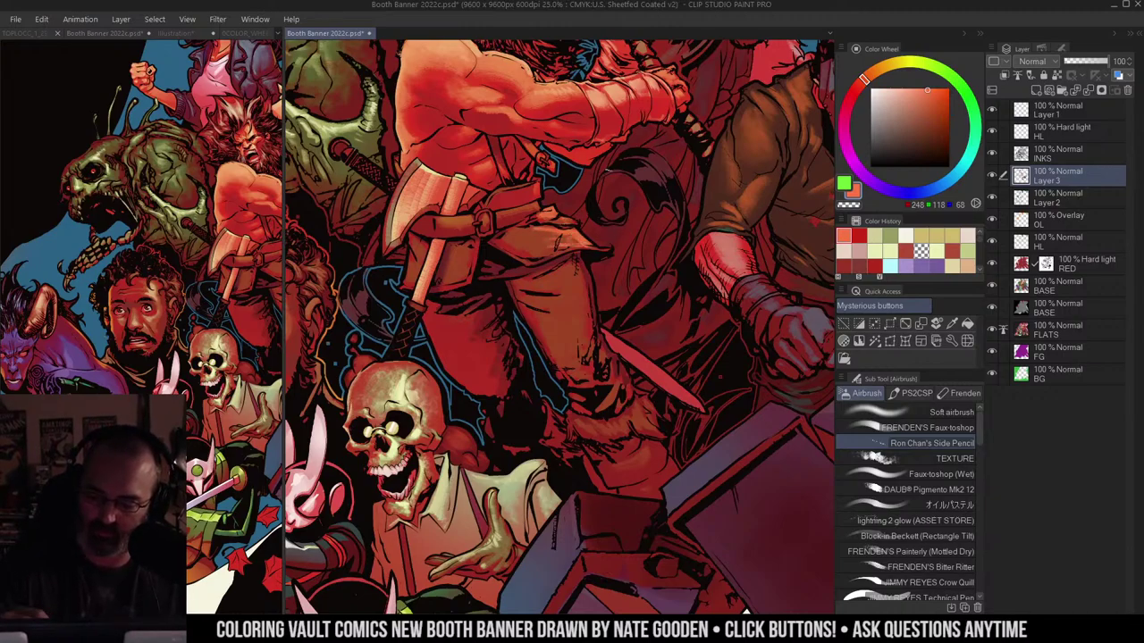
pyautogui.keyDown('alt'); pyautogui.click(542, 236); pyautogui.keyUp('alt')
pyautogui.moveTo(540, 233); pyautogui.dragTo(545, 240)
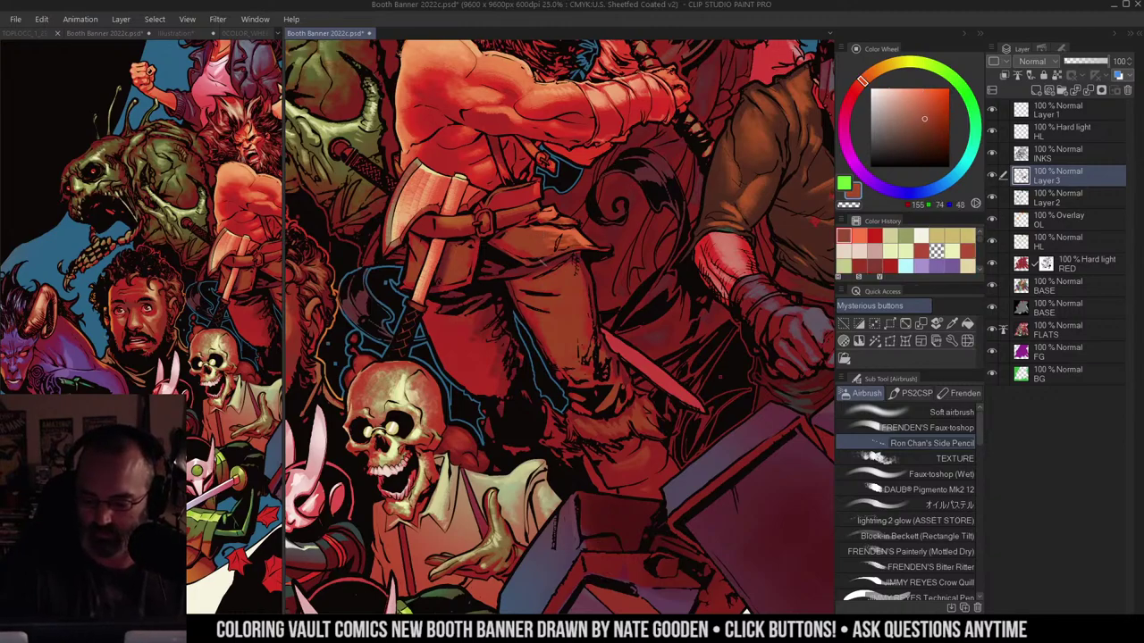
# Step: Sample orange (242, 115, 67) from the cloth's highlight and brush more highlights along the folds below the axe bearer's belt
pyautogui.keyDown('alt'); pyautogui.click(521, 270); pyautogui.keyUp('alt')
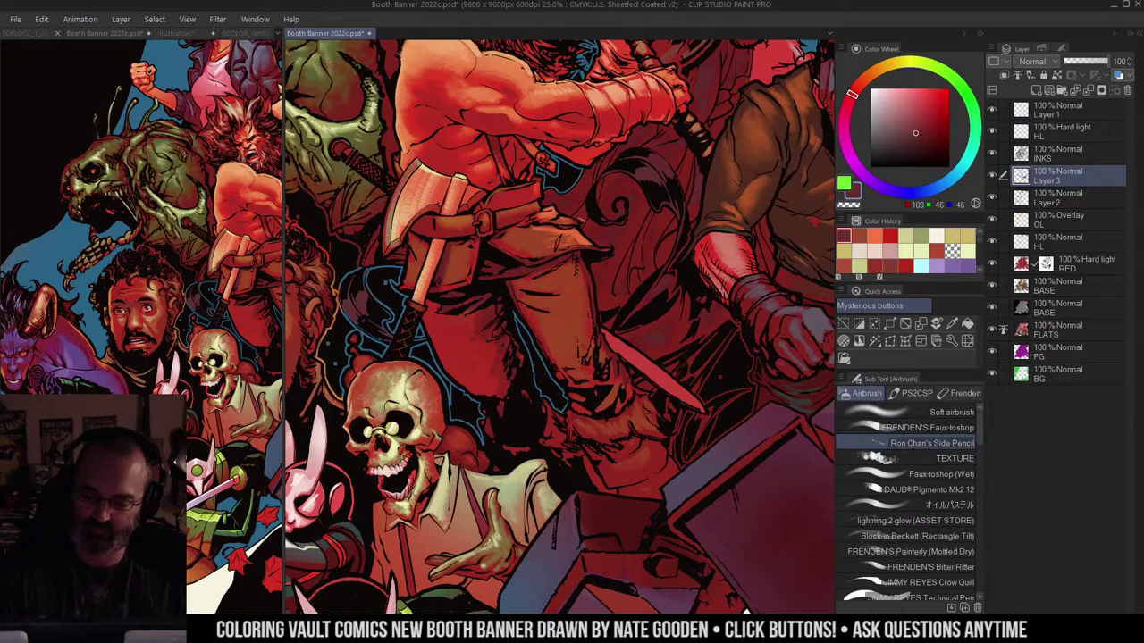
pyautogui.keyDown('alt'); pyautogui.click(581, 227); pyautogui.keyUp('alt')
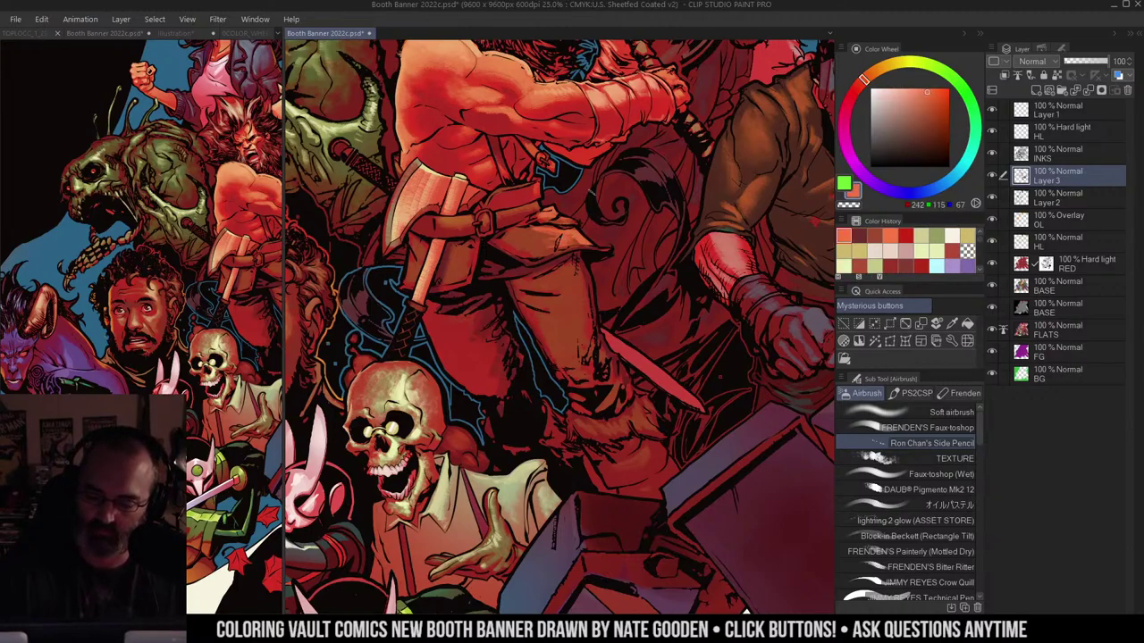
pyautogui.moveTo(507, 239); pyautogui.dragTo(556, 244)
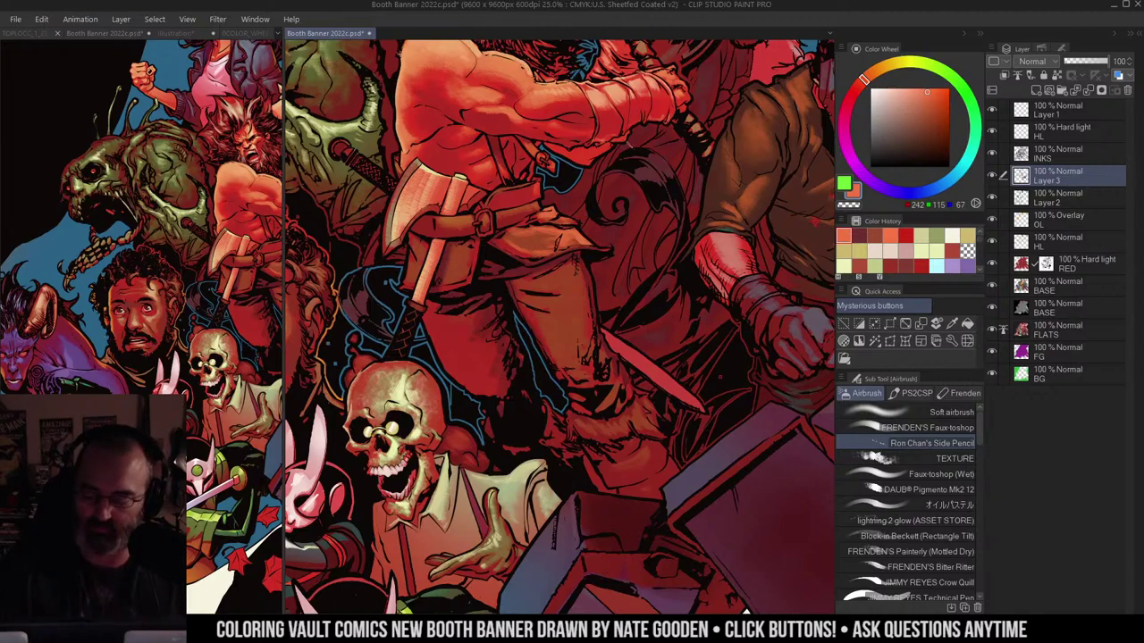
pyautogui.moveTo(517, 240); pyautogui.dragTo(549, 243)
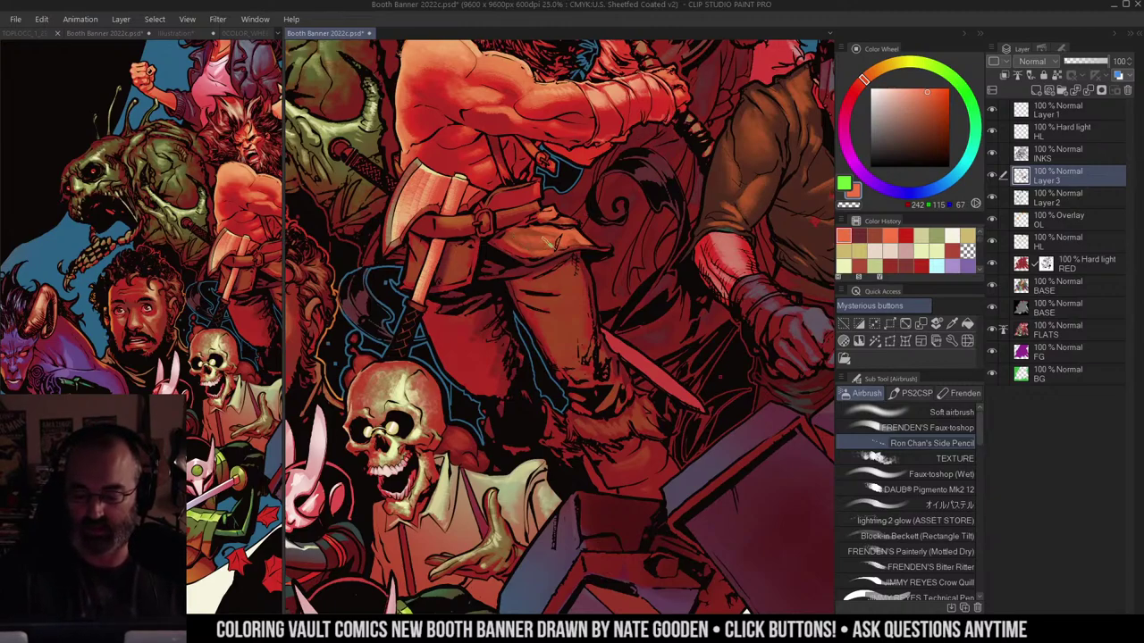
# Step: Brush orange (242, 115, 67) highlights down the axe bearer's trouser leg beside the red blade
pyautogui.keyDown('ctrl'); pyautogui.keyDown('alt'); pyautogui.click(597, 215); pyautogui.keyUp('alt'); pyautogui.keyUp('ctrl')
pyautogui.keyDown('ctrl'); pyautogui.click(611, 244); pyautogui.keyUp('ctrl')
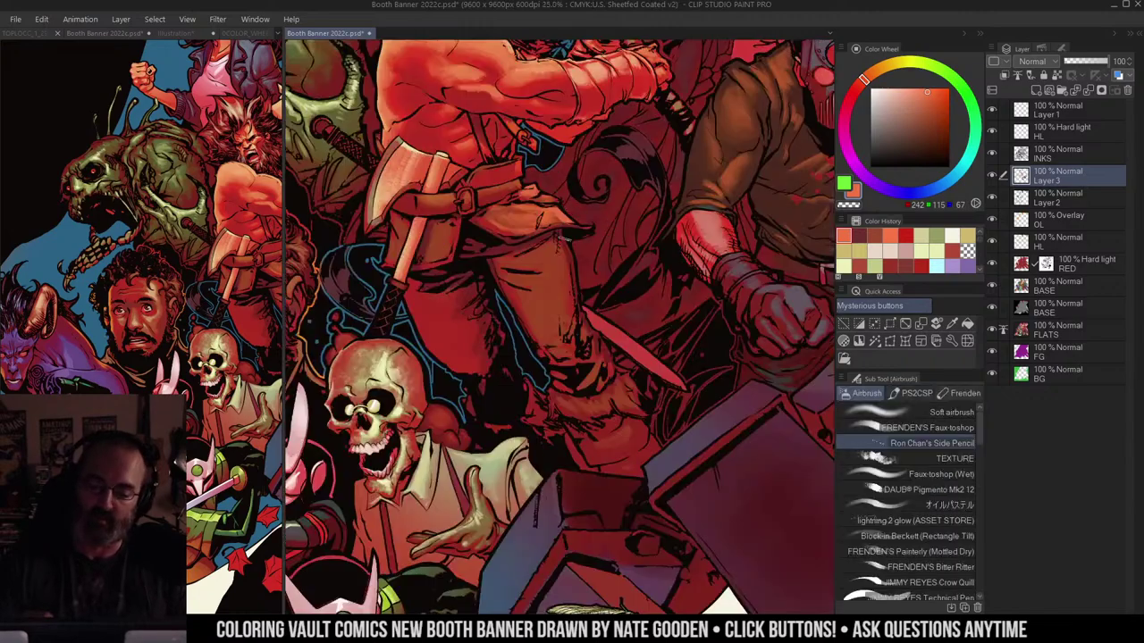
pyautogui.moveTo(543, 261)
pyautogui.mouseDown()
pyautogui.moveTo(523, 265)
pyautogui.moveTo(533, 281)
pyautogui.moveTo(559, 272)
pyautogui.moveTo(537, 286)
pyautogui.moveTo(552, 292)
pyautogui.moveTo(538, 308)
pyautogui.moveTo(565, 270)
pyautogui.moveTo(550, 322)
pyautogui.mouseUp()
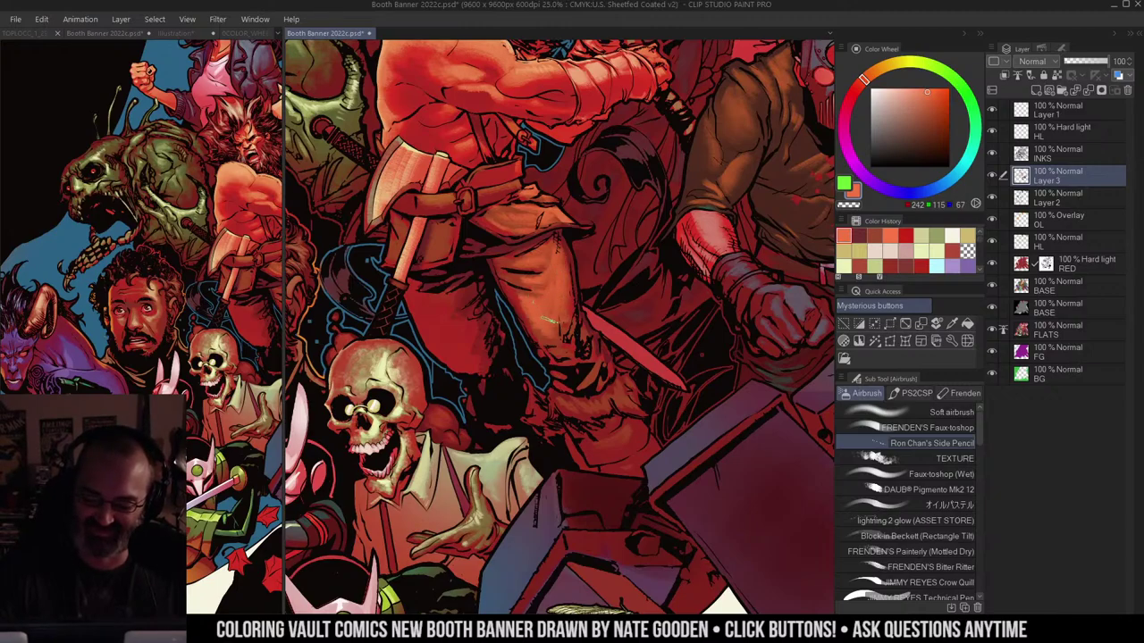
# Step: Brush orange (242, 115, 67) highlights along the axe bearer's lower trouser leg and the straps above the boot
pyautogui.hotkey('ctrl', 'space')
pyautogui.keyDown('ctrl'); pyautogui.keyDown('alt'); pyautogui.click(588, 235); pyautogui.keyUp('alt'); pyautogui.keyUp('ctrl')
pyautogui.keyDown('ctrl'); pyautogui.click(577, 277); pyautogui.keyUp('ctrl')
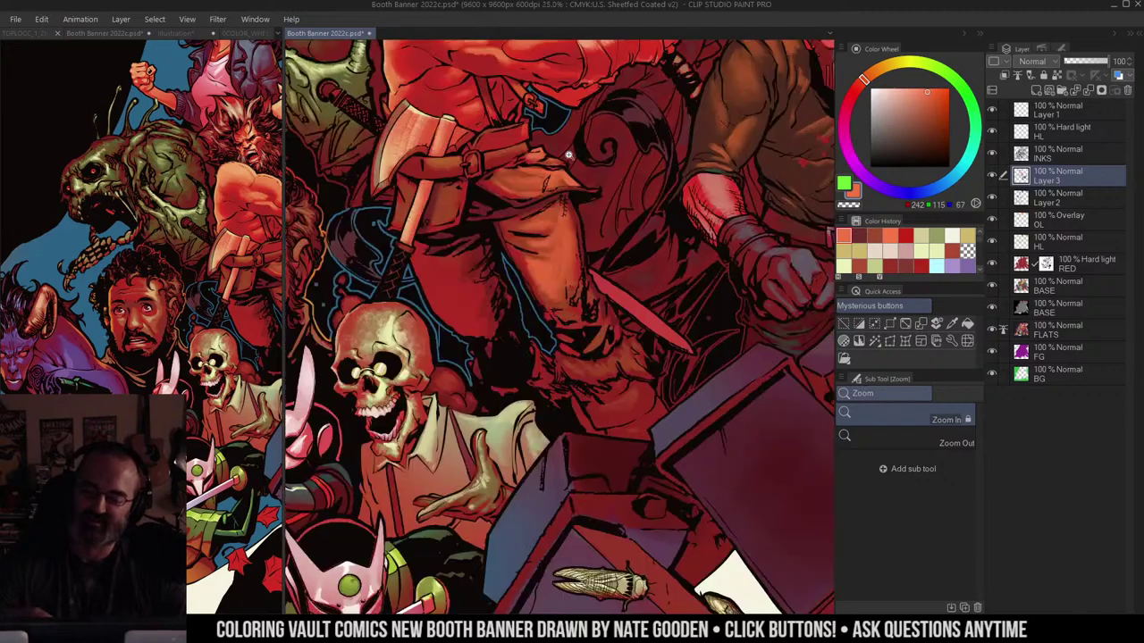
pyautogui.moveTo(520, 230)
pyautogui.mouseDown()
pyautogui.moveTo(547, 232)
pyautogui.moveTo(542, 223)
pyautogui.moveTo(557, 261)
pyautogui.moveTo(549, 271)
pyautogui.mouseUp()
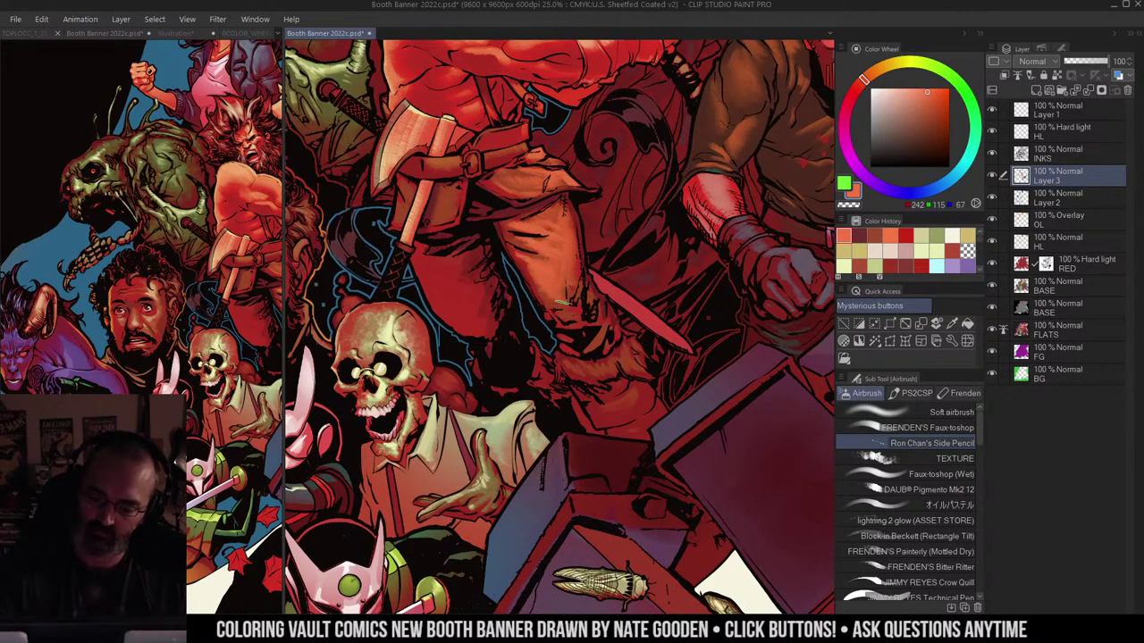
pyautogui.scroll(-2, 565, 295)
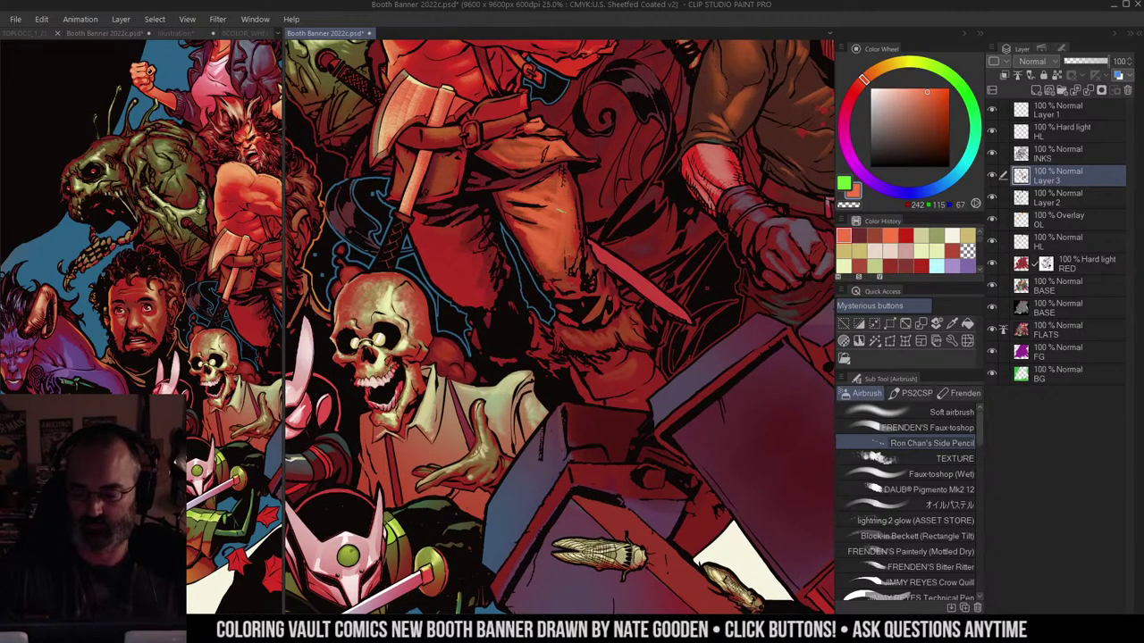
pyautogui.moveTo(540, 257); pyautogui.dragTo(570, 274)
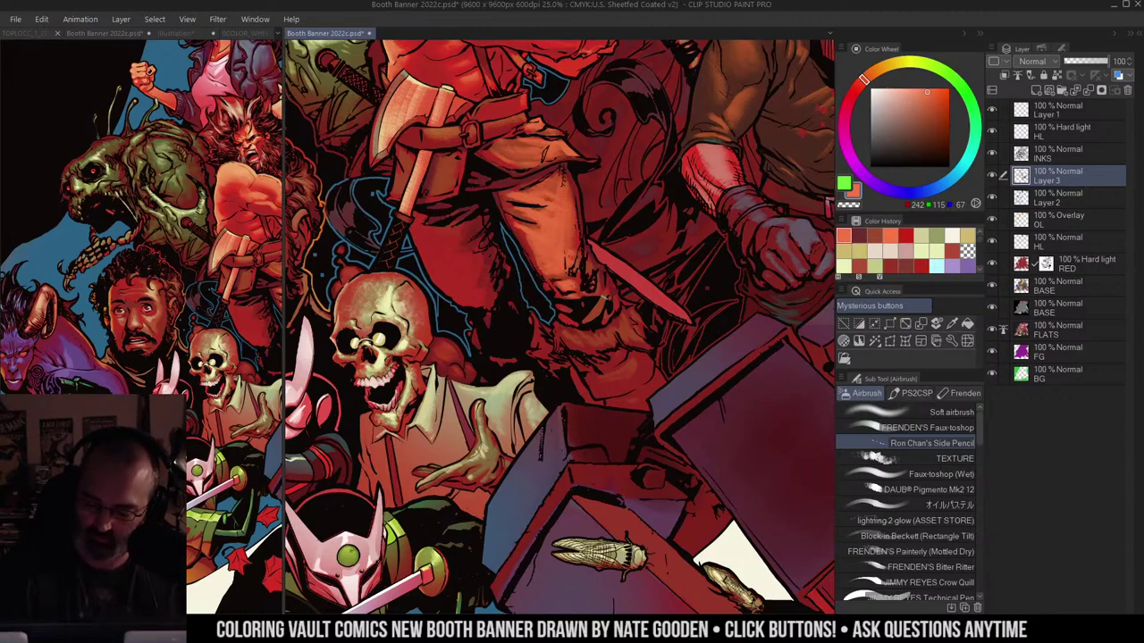
pyautogui.moveTo(609, 297); pyautogui.dragTo(590, 317)
pyautogui.moveTo(578, 308); pyautogui.dragTo(569, 312)
# Step: Choose a muted orange (194, 141, 107) and brush light strokes on the fur cuff of the axe bearer's boot
pyautogui.hotkey('ctrl', 'space')
pyautogui.keyDown('alt'); pyautogui.click(632, 254); pyautogui.keyUp('alt')
pyautogui.click(621, 243)
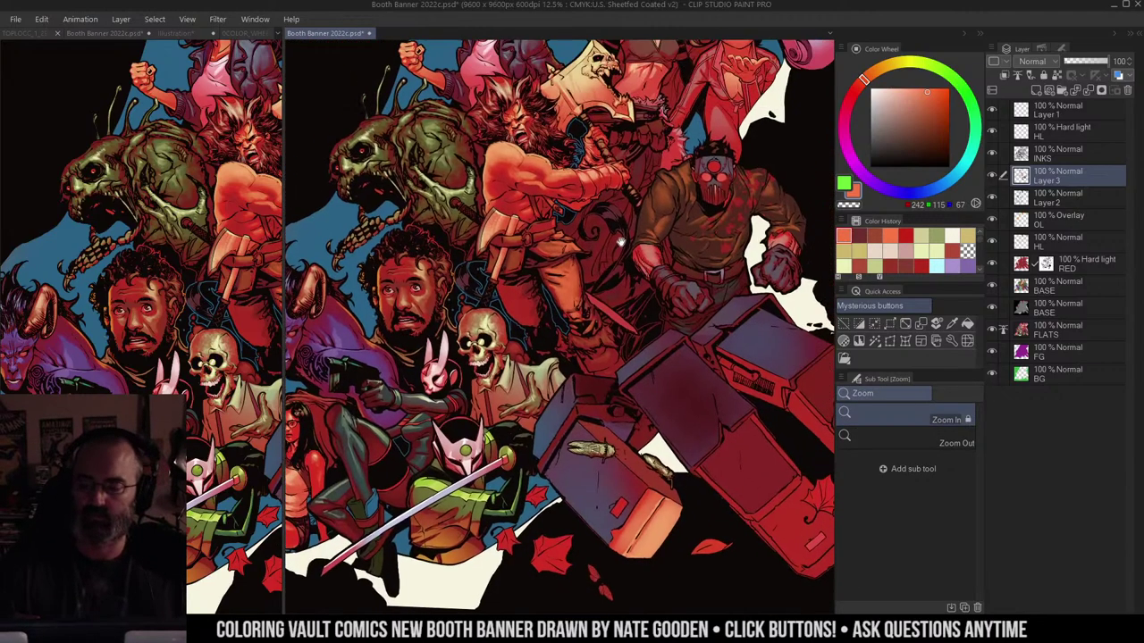
pyautogui.click(640, 202)
pyautogui.click(622, 213)
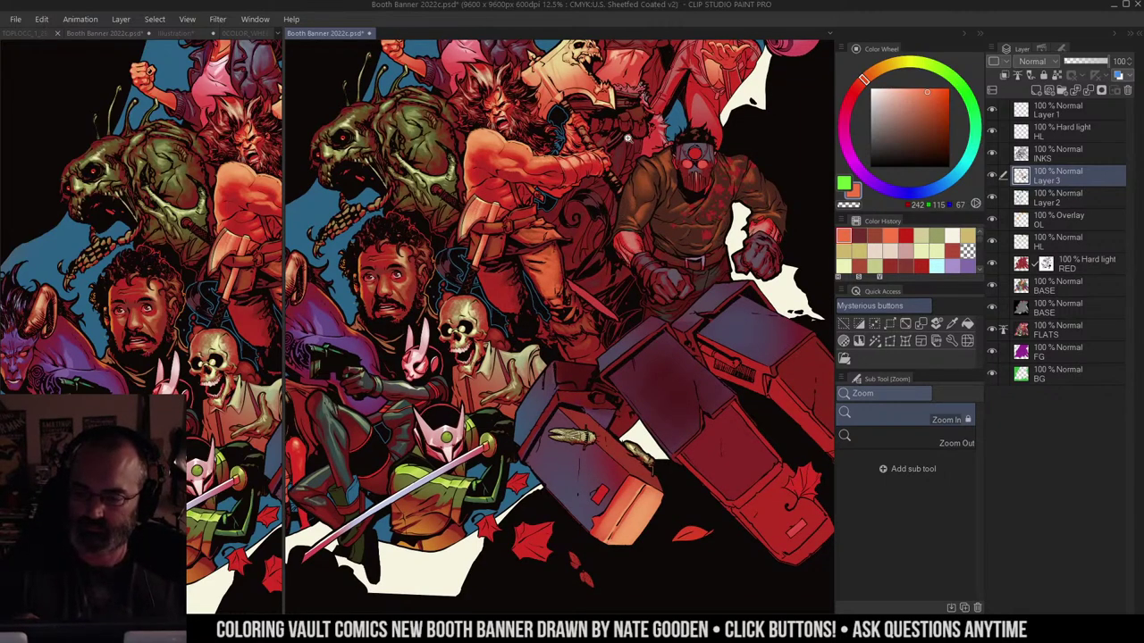
pyautogui.moveTo(618, 197); pyautogui.dragTo(611, 152)
pyautogui.click(557, 272)
pyautogui.press('m')
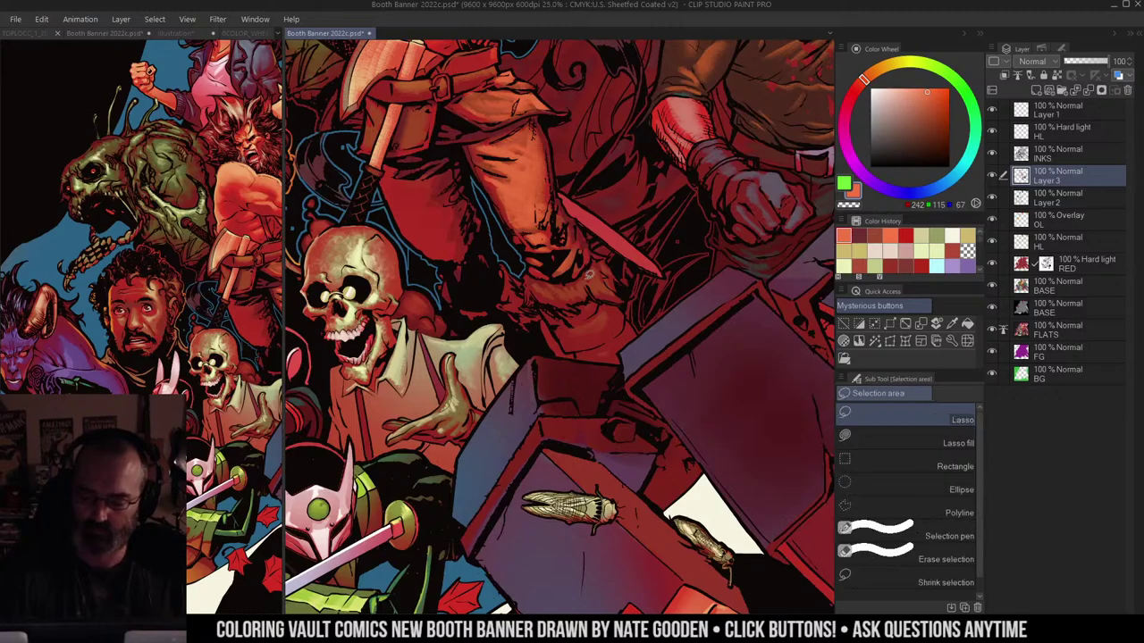
pyautogui.keyDown('alt'); pyautogui.click(583, 280); pyautogui.keyUp('alt')
pyautogui.press('b')
pyautogui.click(906, 107)
pyautogui.click(870, 75)
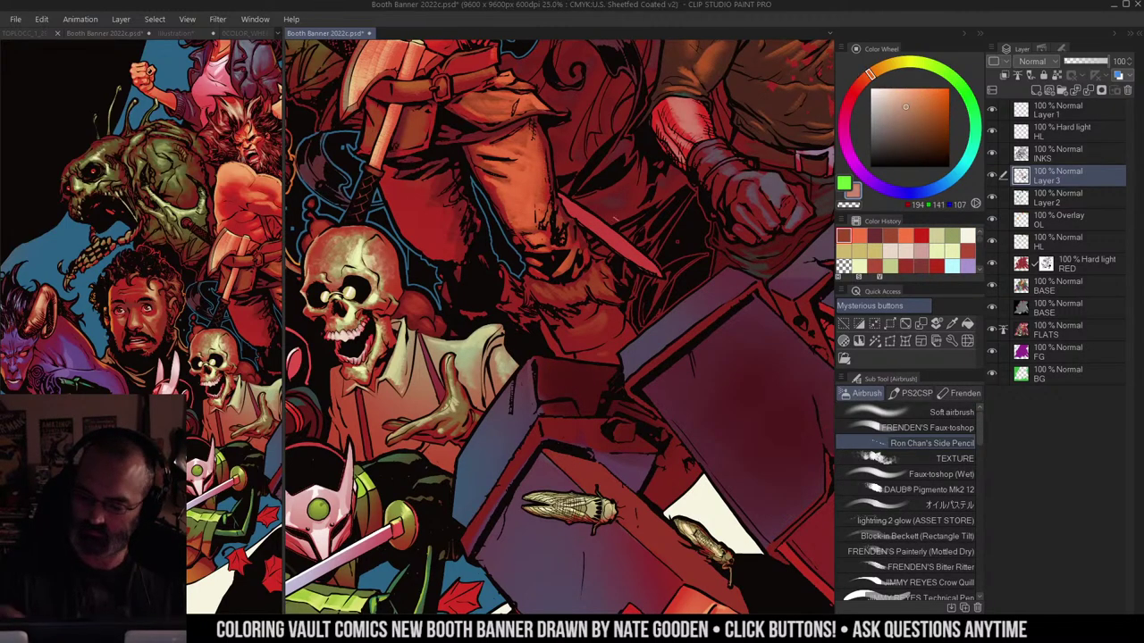
pyautogui.press('m')
pyautogui.press('b')
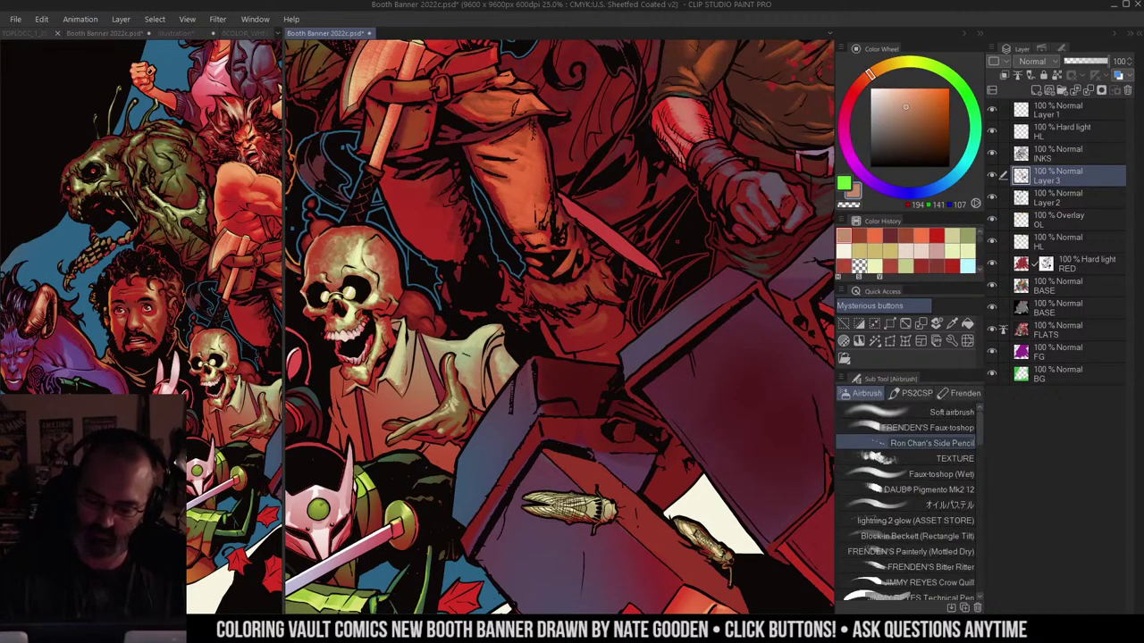
# Step: Brush grey-green (165, 170, 132) highlights across the boot's fur cuff with Ron Chan's Side Pencil
pyautogui.keyDown('alt'); pyautogui.click(567, 281); pyautogui.keyUp('alt')
pyautogui.moveTo(563, 278); pyautogui.dragTo(569, 283)
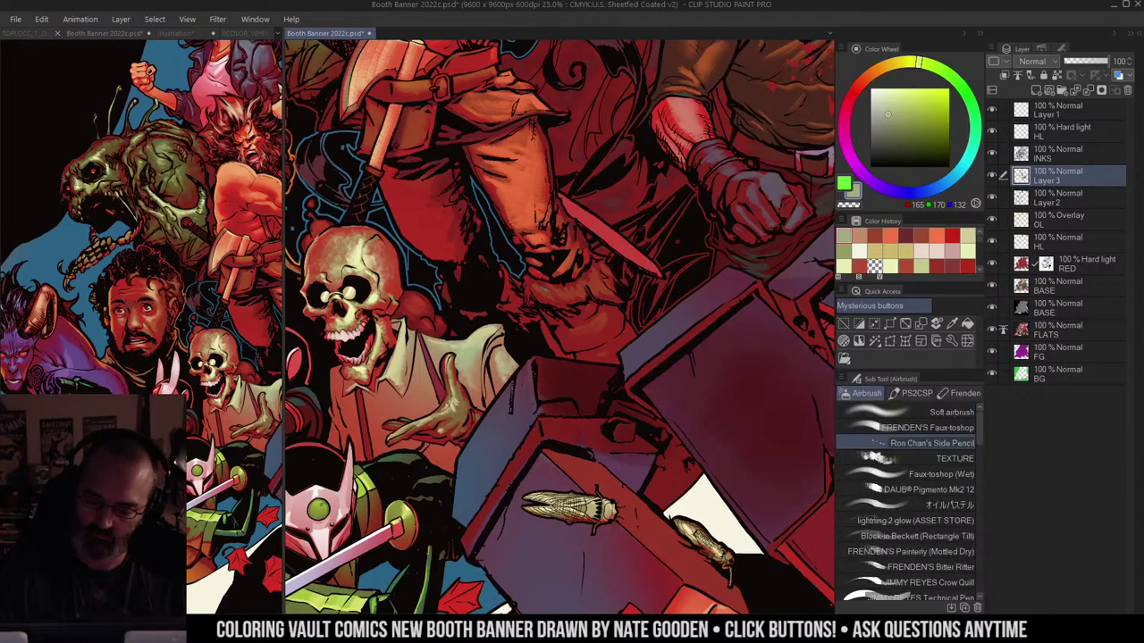
pyautogui.press('m')
pyautogui.press('b')
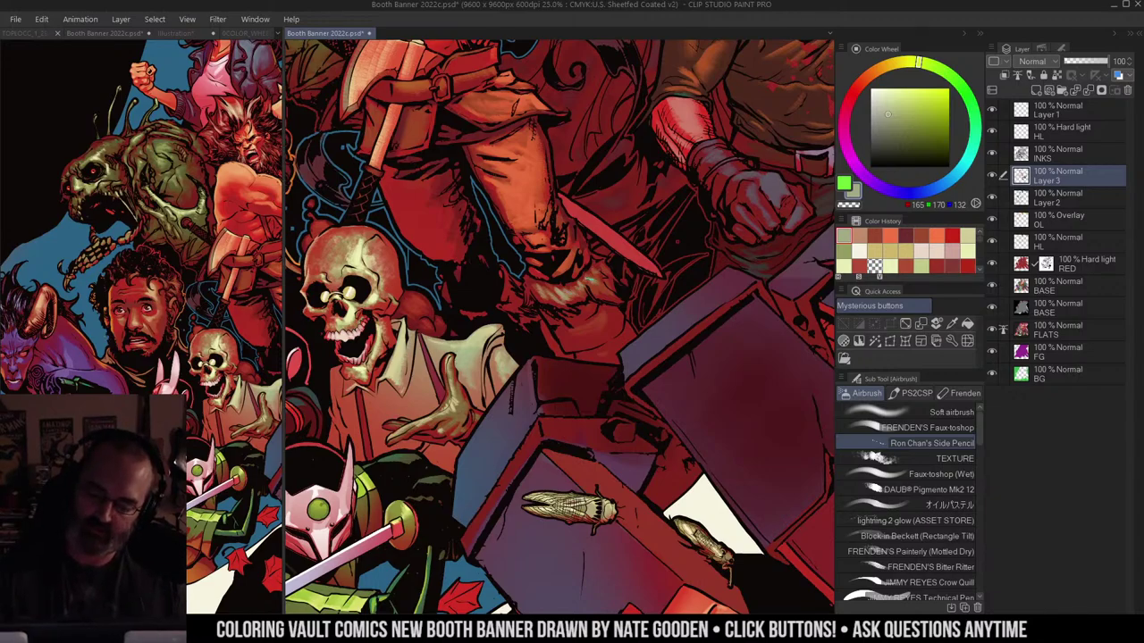
pyautogui.moveTo(588, 275); pyautogui.dragTo(621, 305)
# Step: Sample brown (158, 124, 91) from the boot's fur cuff and touch up the fur with it
pyautogui.press('/')
pyautogui.keyDown('alt'); pyautogui.click(614, 256); pyautogui.keyUp('alt')
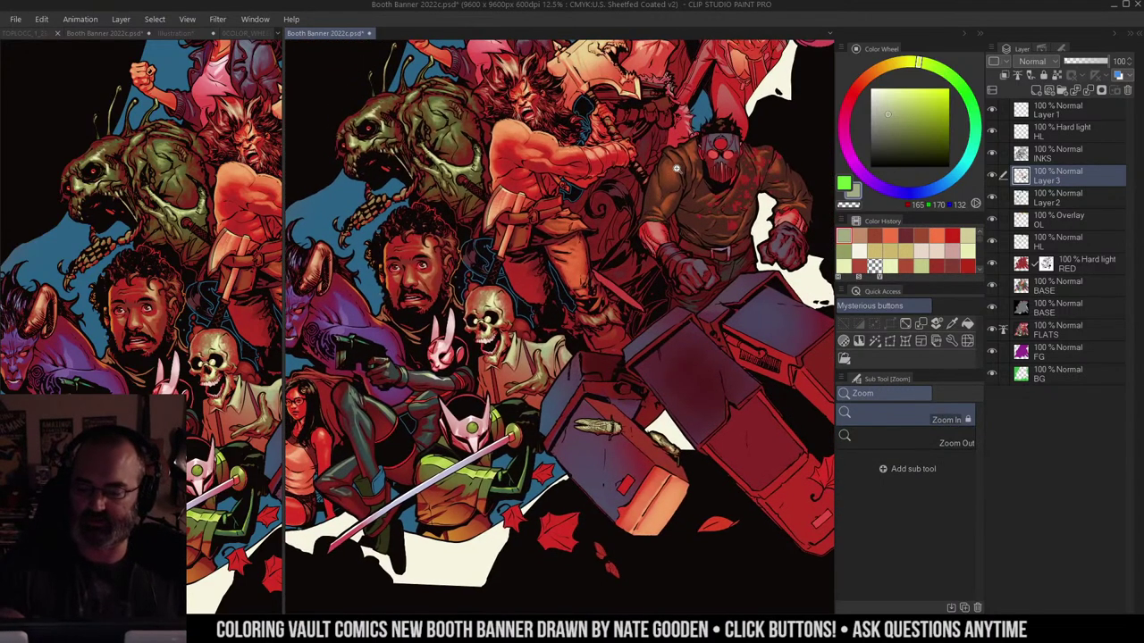
pyautogui.click(611, 321)
pyautogui.press('m')
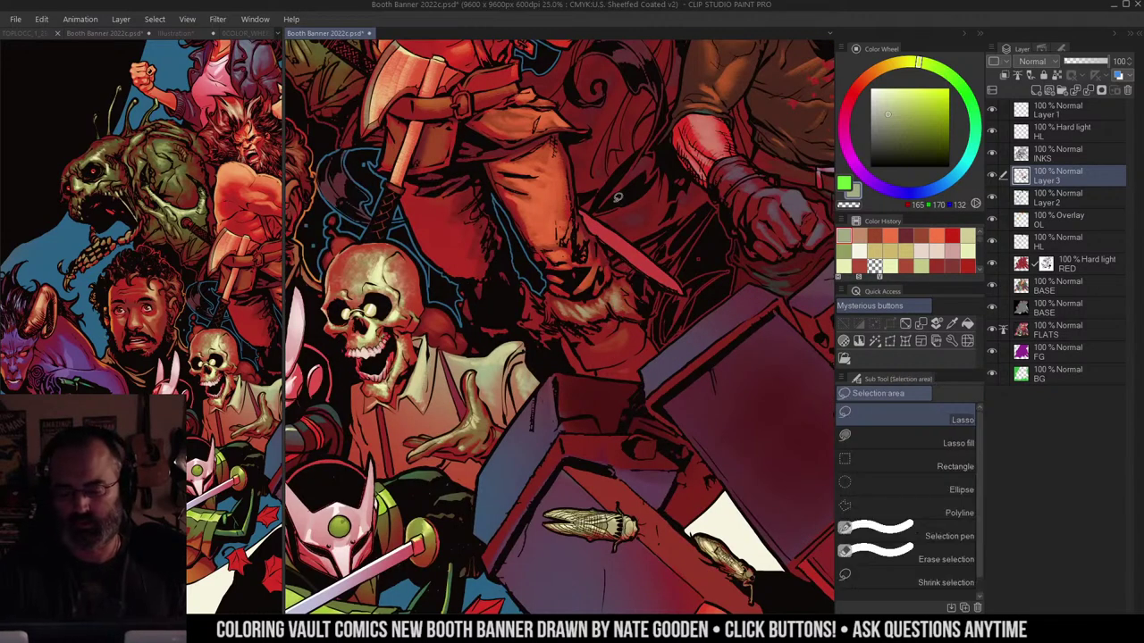
pyautogui.moveTo(620, 190)
pyautogui.mouseDown()
pyautogui.moveTo(647, 180)
pyautogui.moveTo(726, 83)
pyautogui.moveTo(640, 153)
pyautogui.moveTo(624, 203)
pyautogui.moveTo(646, 168)
pyautogui.moveTo(642, 169)
pyautogui.mouseUp()
pyautogui.hotkey('ctrl', 'd')
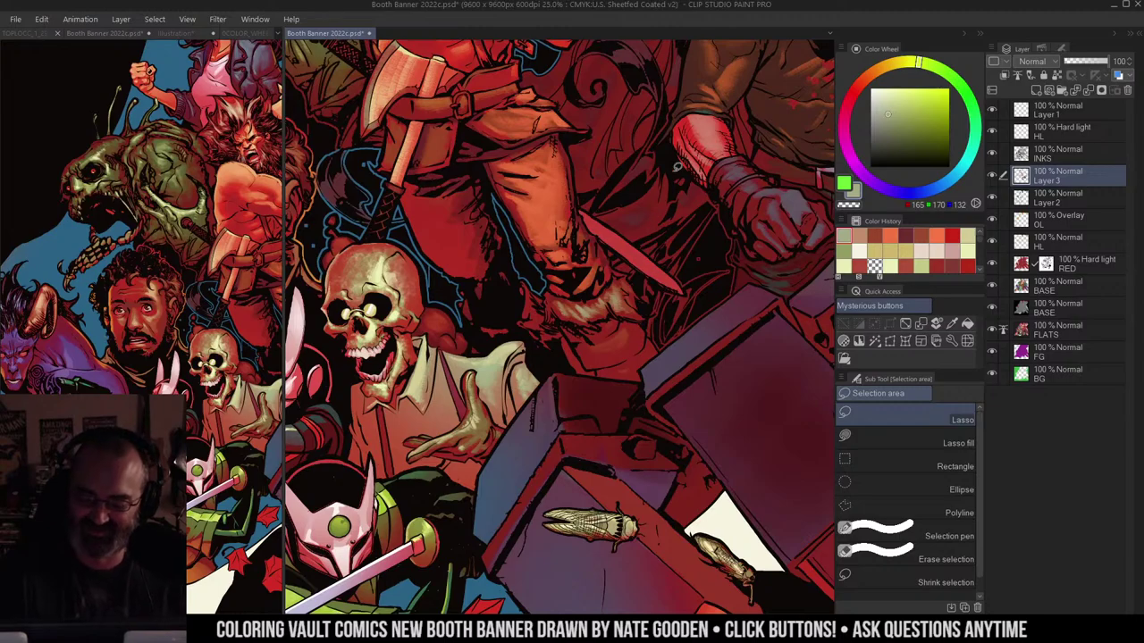
pyautogui.rightClick(616, 291)
pyautogui.press('b')
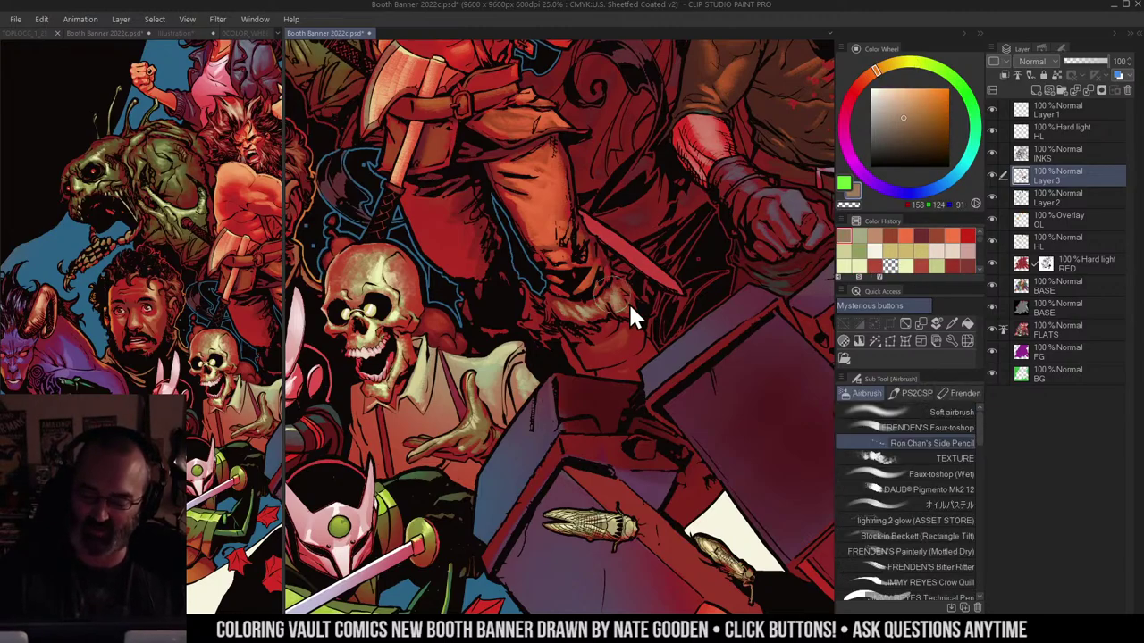
# Step: Sample oranges (206, 98, 59) and (236, 112, 65) from the boot and brush highlights over its toe below the fur
pyautogui.keyDown('alt'); pyautogui.click(625, 323); pyautogui.keyUp('alt')
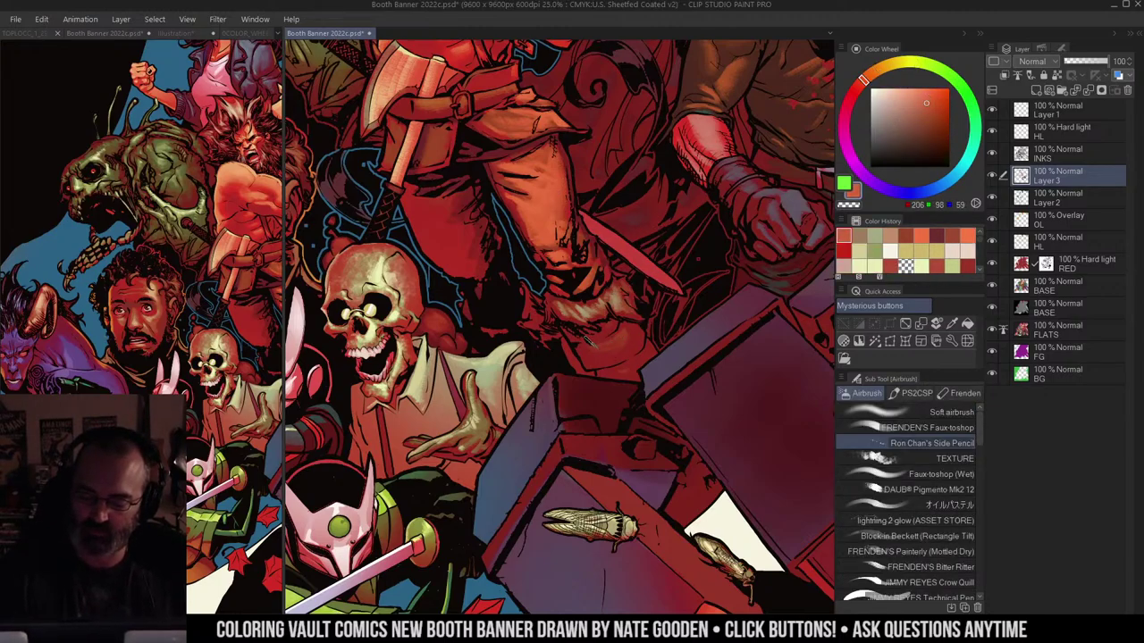
pyautogui.moveTo(586, 351)
pyautogui.mouseDown()
pyautogui.moveTo(626, 332)
pyautogui.moveTo(601, 358)
pyautogui.moveTo(647, 356)
pyautogui.mouseUp()
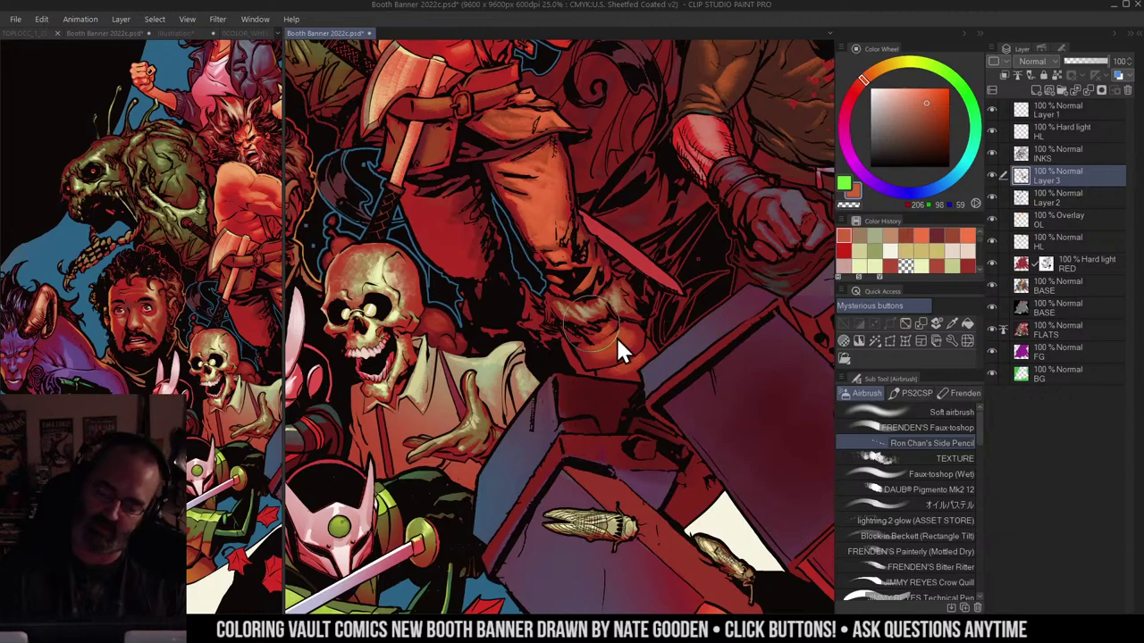
pyautogui.keyDown('alt'); pyautogui.click(616, 347); pyautogui.keyUp('alt')
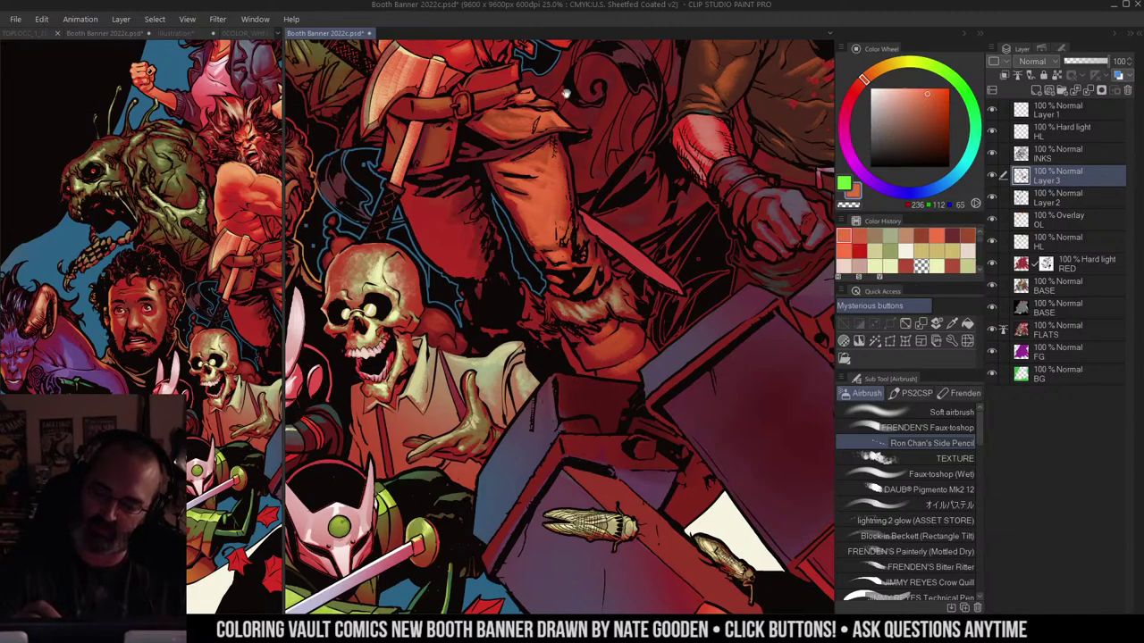
pyautogui.moveTo(616, 347)
pyautogui.mouseDown()
pyautogui.moveTo(610, 452)
pyautogui.moveTo(612, 441)
pyautogui.moveTo(638, 462)
pyautogui.mouseUp()
# Step: Sample pale oranges (232, 164, 121) and (229, 167, 117) from the artwork as highlight colors
pyautogui.keyDown('alt'); pyautogui.click(583, 415); pyautogui.keyUp('alt')
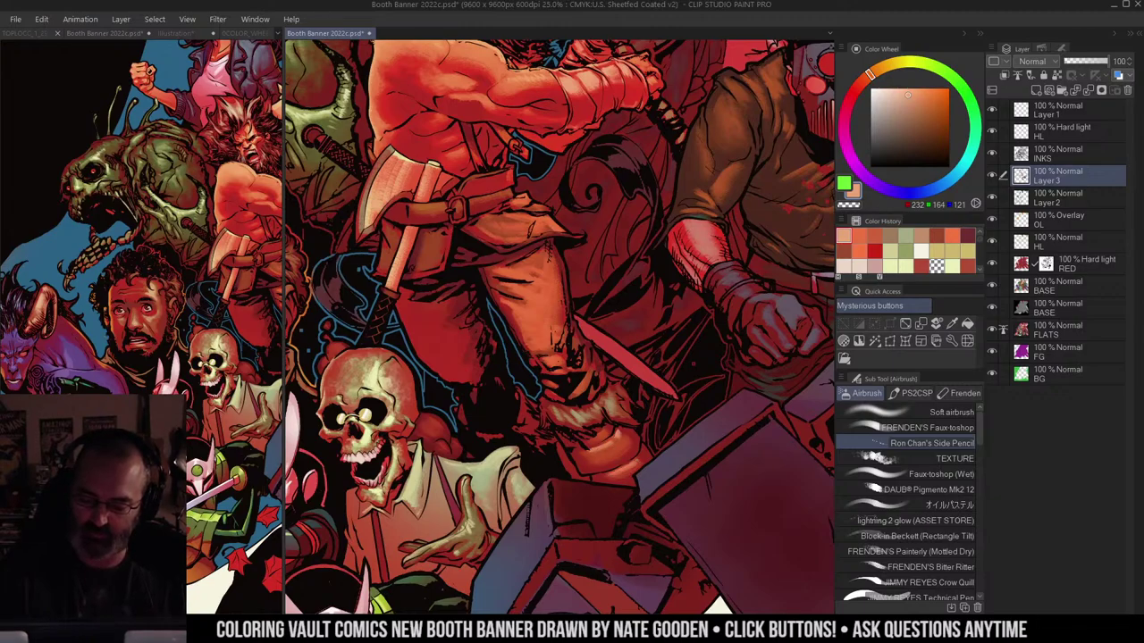
pyautogui.keyDown('alt'); pyautogui.click(645, 301); pyautogui.keyUp('alt')
pyautogui.moveTo(699, 236)
pyautogui.mouseDown()
pyautogui.moveTo(674, 248)
pyautogui.moveTo(655, 239)
pyautogui.moveTo(689, 244)
pyautogui.mouseUp()
pyautogui.keyDown('ctrl'); pyautogui.click(623, 349); pyautogui.keyUp('ctrl')
pyautogui.keyDown('alt'); pyautogui.click(412, 131); pyautogui.keyUp('alt')
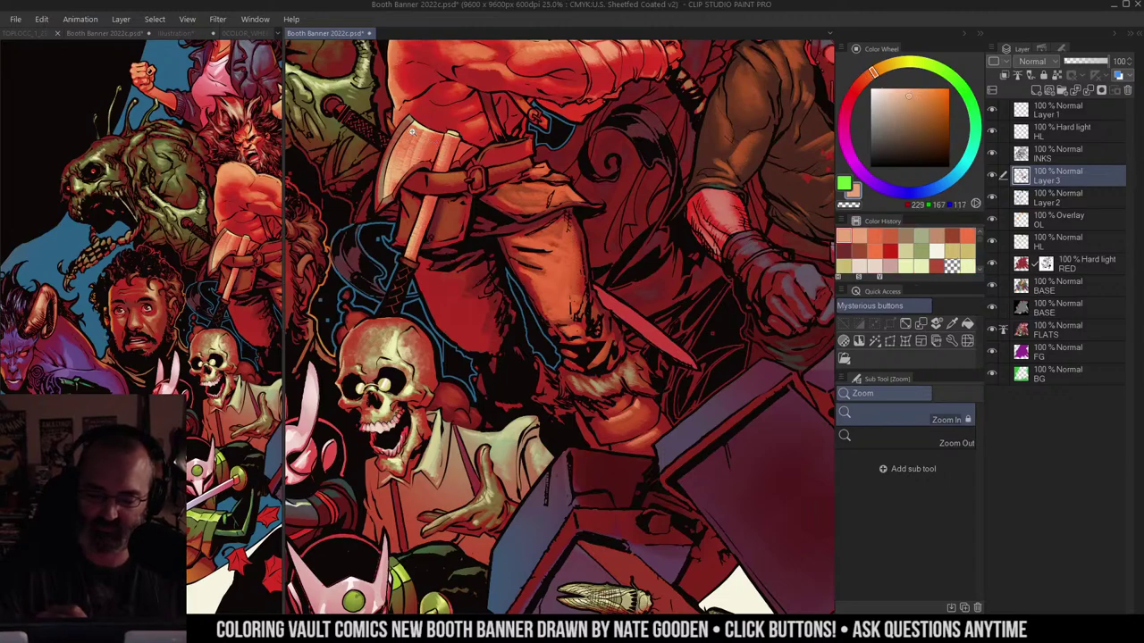
pyautogui.press('w')
pyautogui.click(358, 118)
pyautogui.press('m')
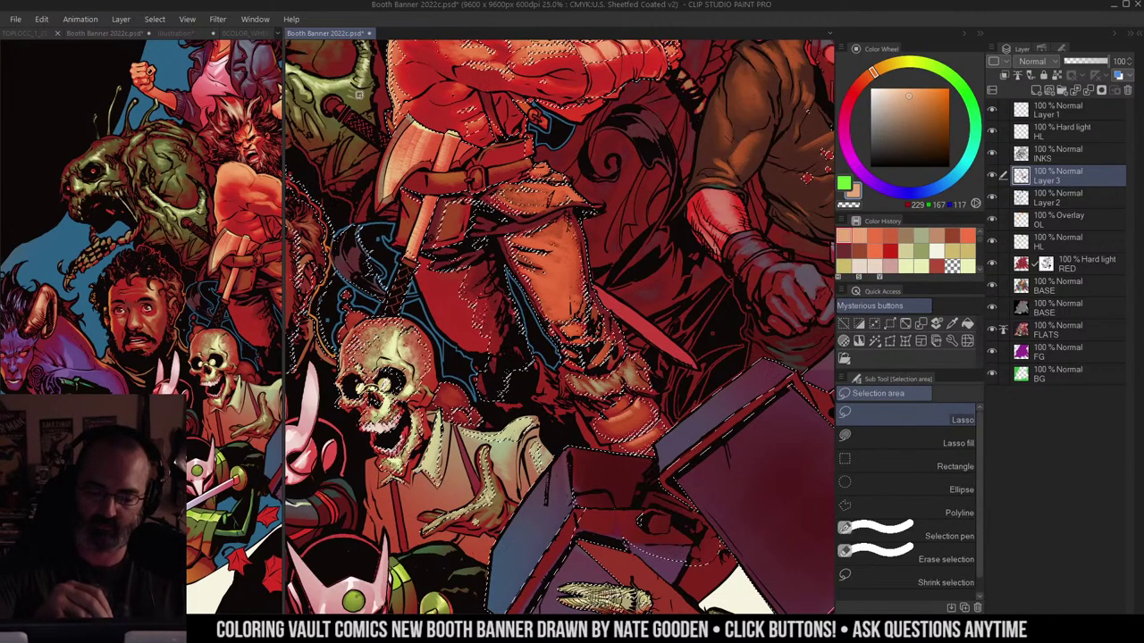
pyautogui.press('w')
pyautogui.press('m')
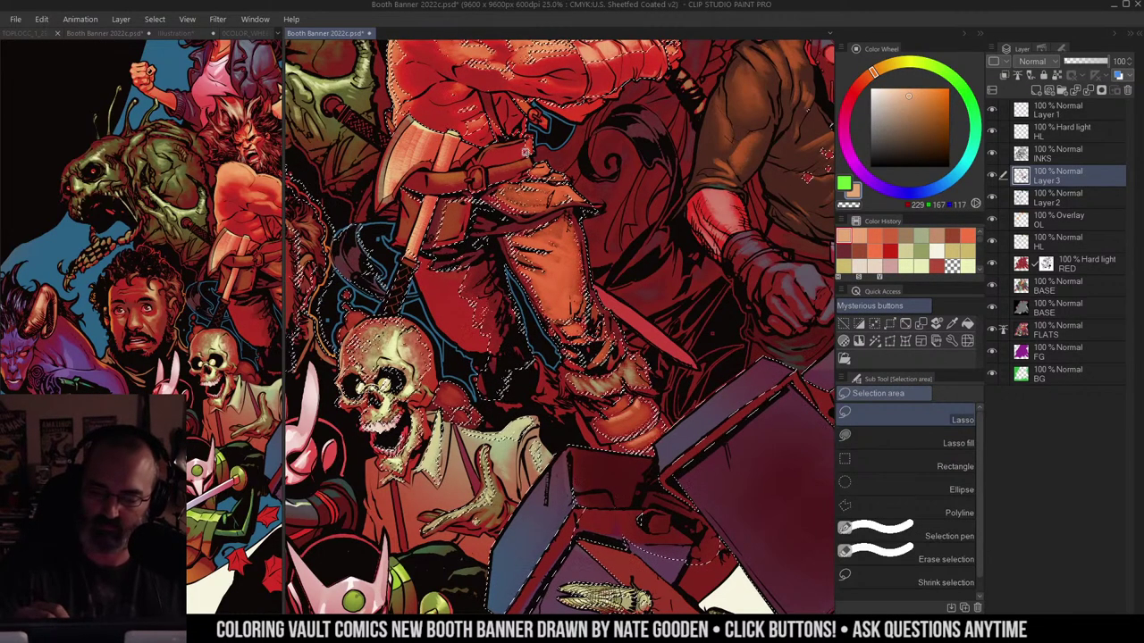
pyautogui.hotkey('ctrl', 'd')
# Step: Auto-select the wrapped handle beside the green creature and brush pale orange (229, 167, 117) highlights on it
pyautogui.press('w')
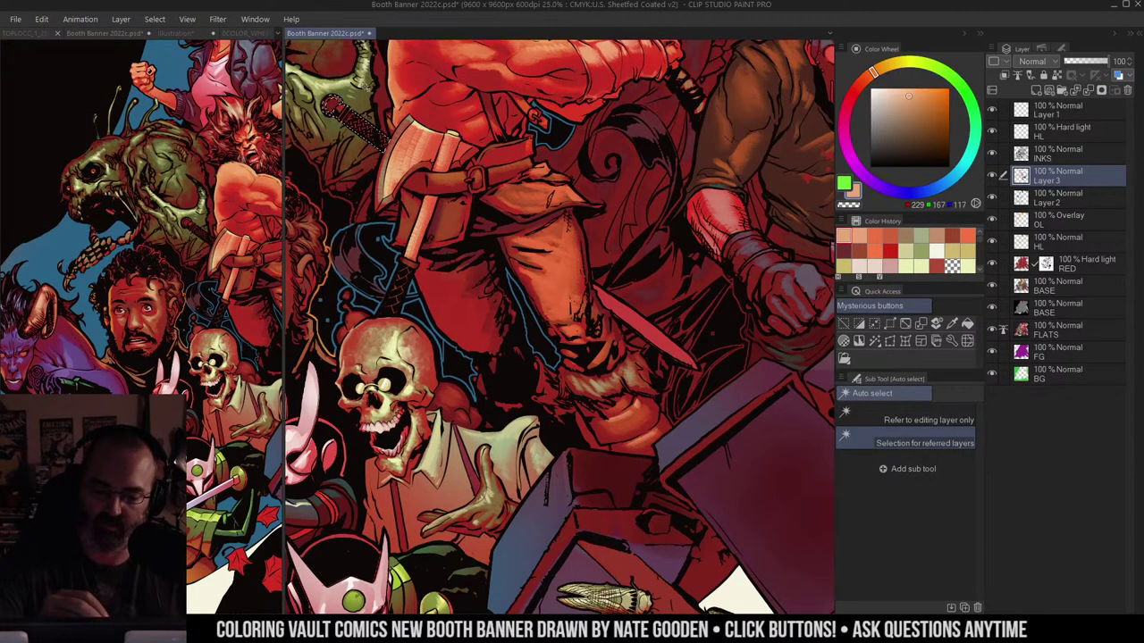
pyautogui.press('b')
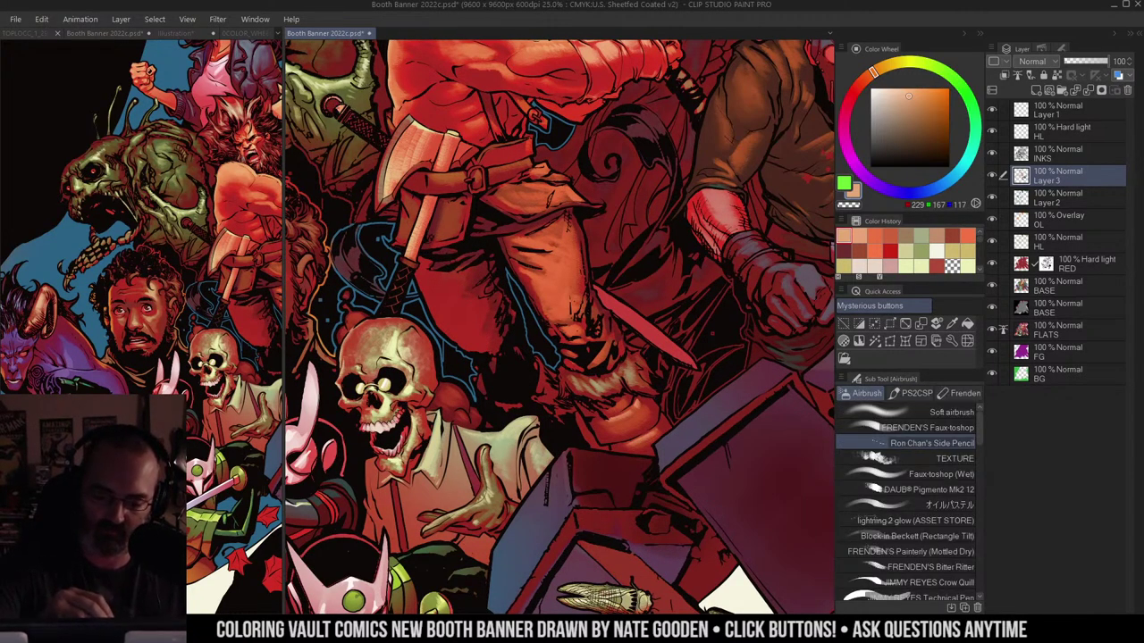
pyautogui.moveTo(627, 187); pyautogui.dragTo(613, 171)
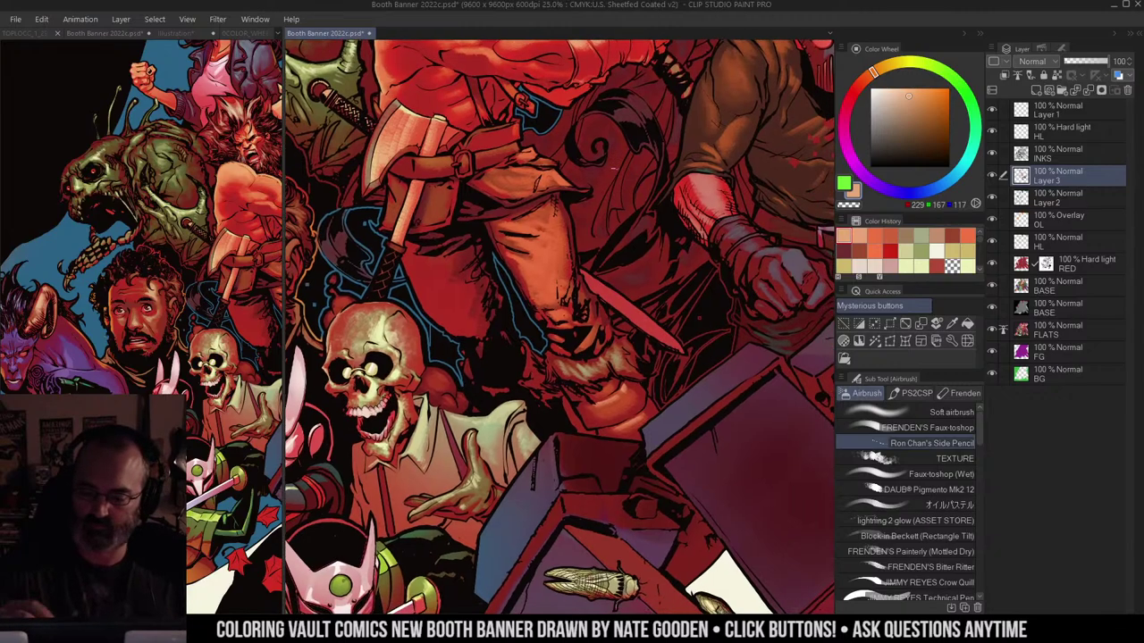
pyautogui.moveTo(590, 238); pyautogui.dragTo(578, 220)
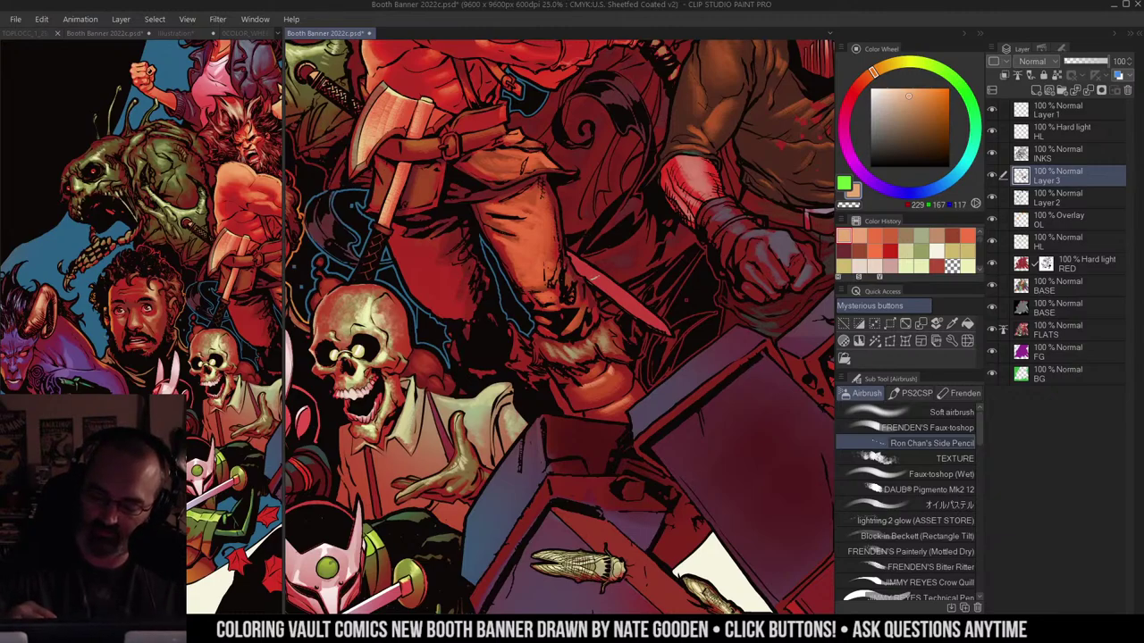
# Step: Auto-select the red blade beside the axe bearer's leg and brush pale orange (229, 167, 117) along its length
pyautogui.press('w')
pyautogui.click(597, 277)
pyautogui.press('b')
pyautogui.moveTo(573, 255); pyautogui.dragTo(595, 272)
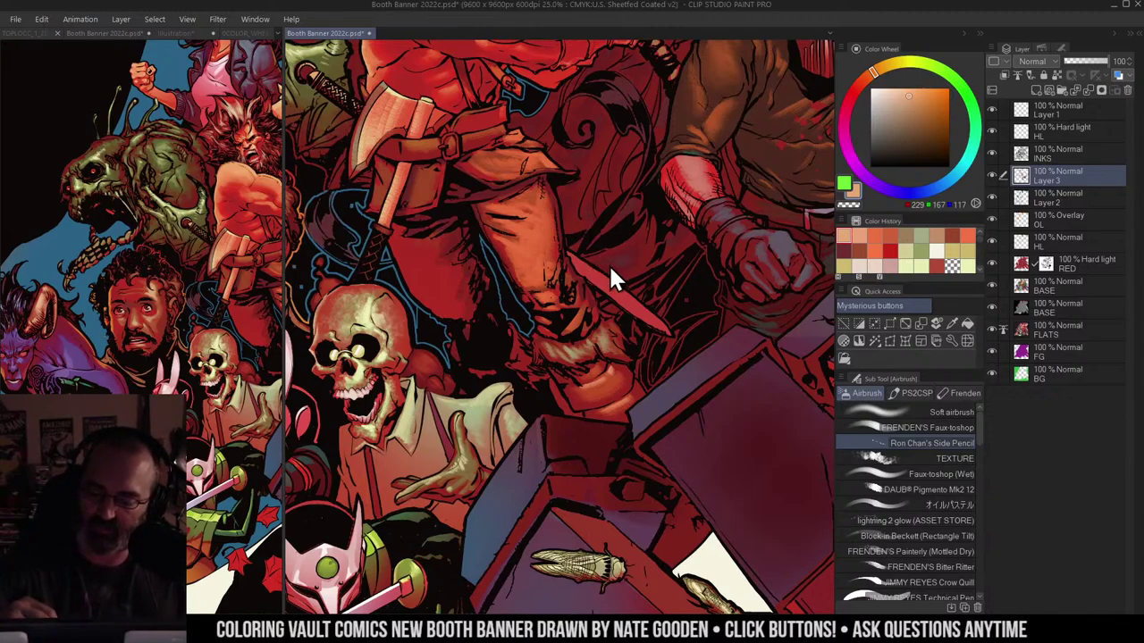
pyautogui.moveTo(582, 268); pyautogui.dragTo(668, 329)
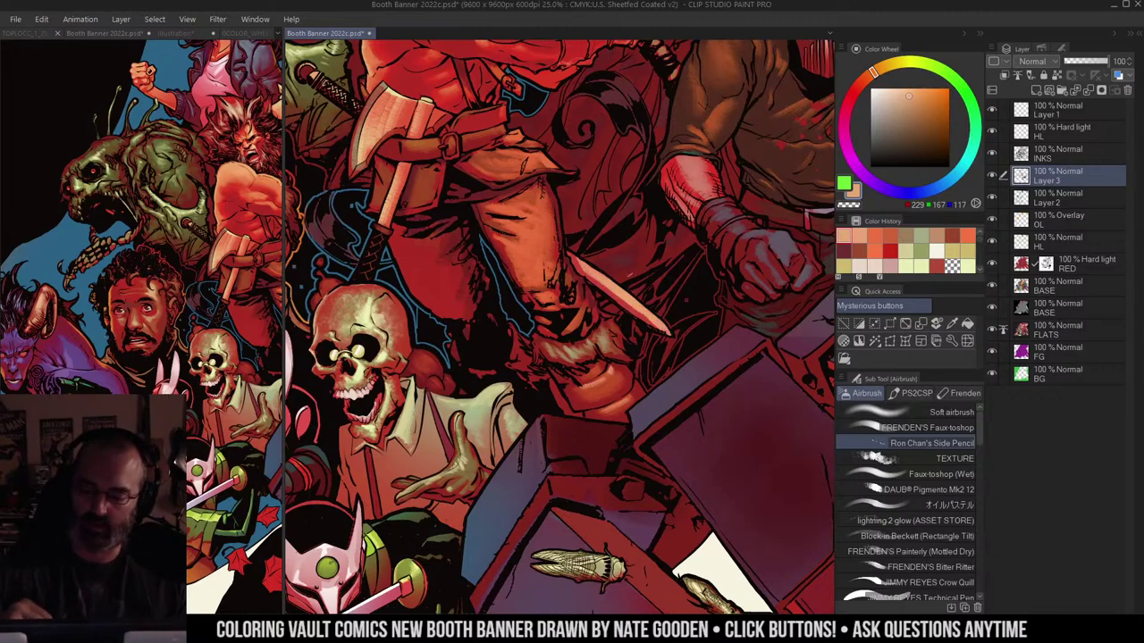
pyautogui.moveTo(625, 153); pyautogui.dragTo(664, 199)
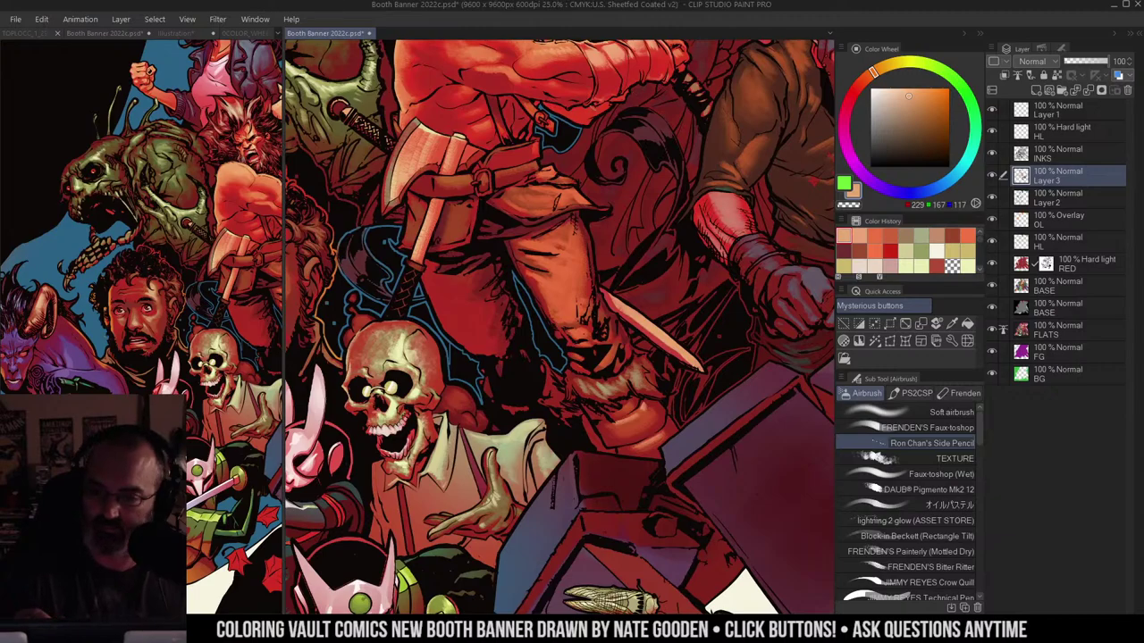
pyautogui.moveTo(617, 120); pyautogui.dragTo(613, 110)
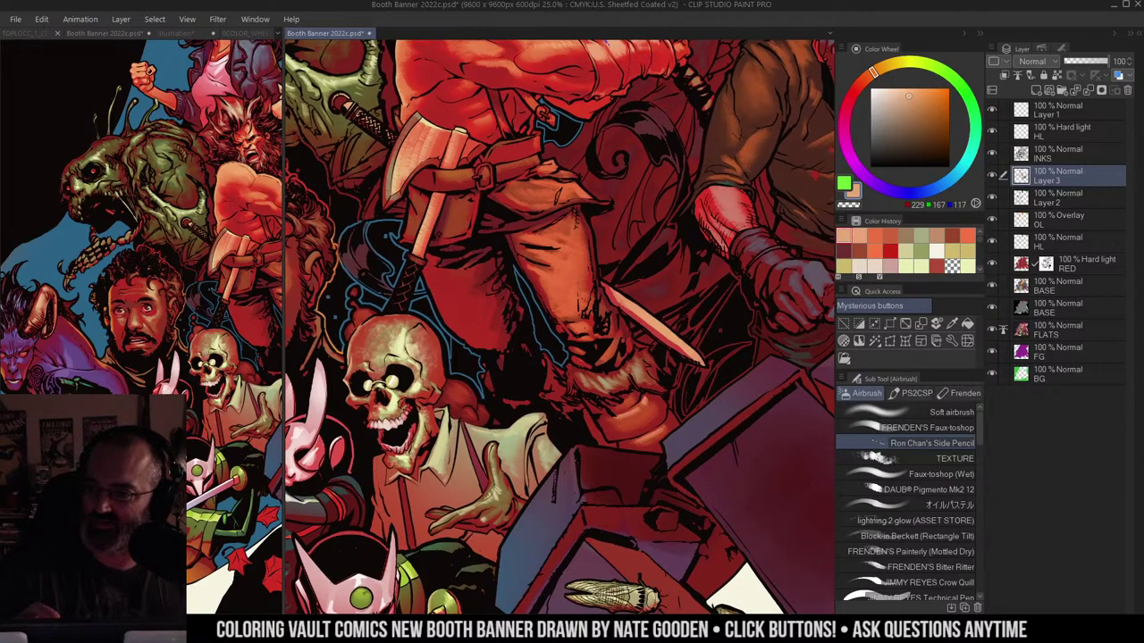
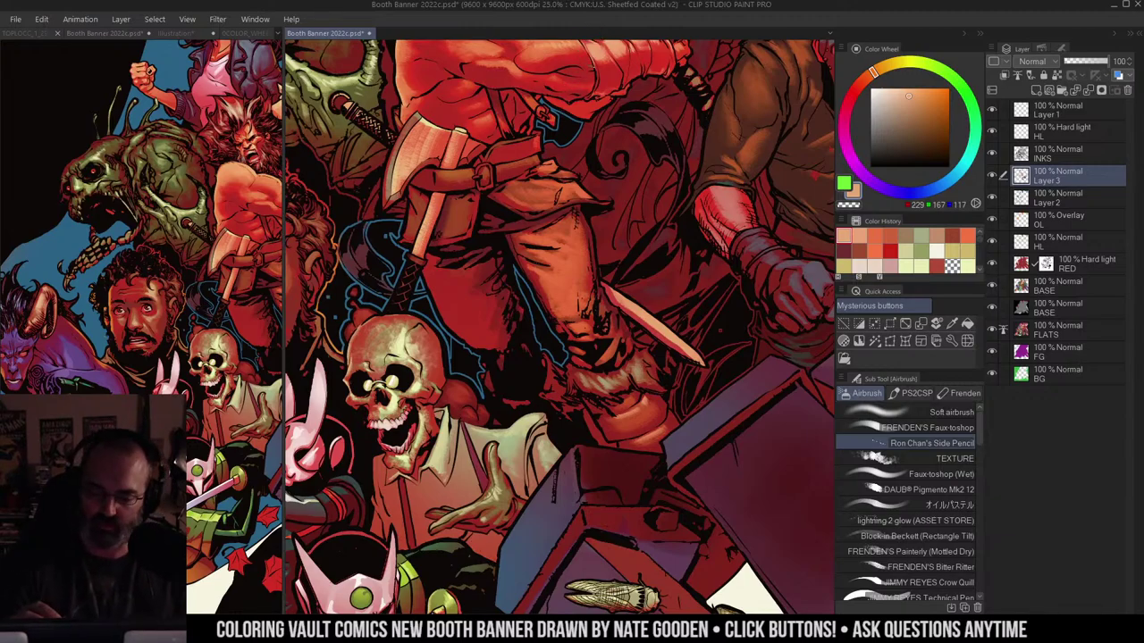
# Step: Sample oranges (218, 103, 61) and (212, 100, 60) and touch up the top of the trouser leg below the belt cloth
pyautogui.keyDown('alt'); pyautogui.click(572, 224); pyautogui.keyUp('alt')
pyautogui.moveTo(565, 220); pyautogui.dragTo(573, 223)
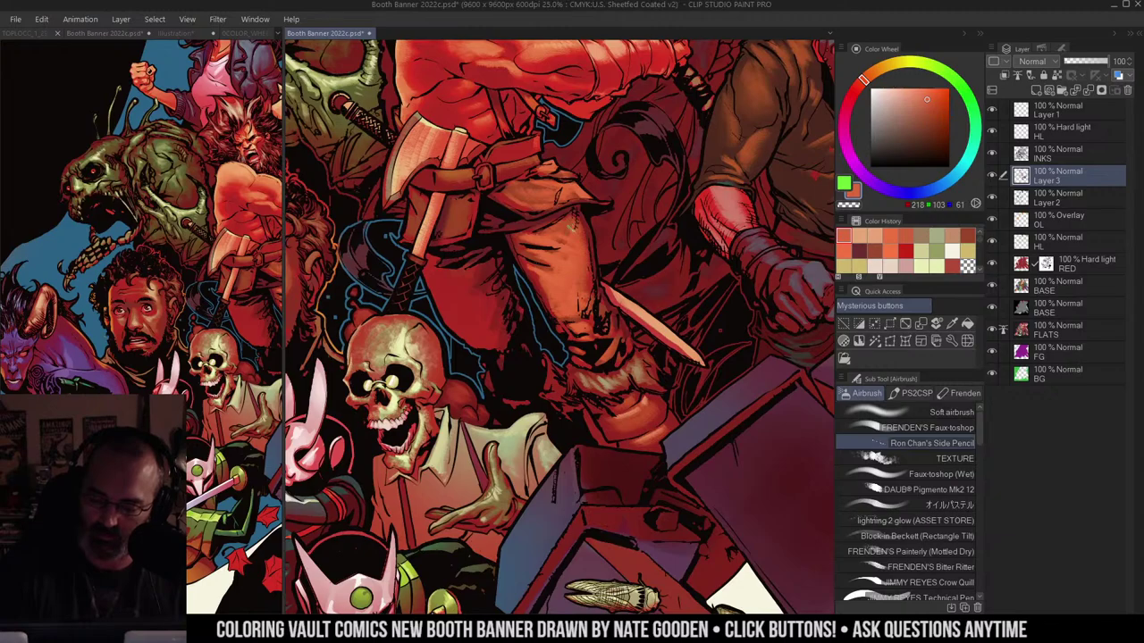
pyautogui.keyDown('alt'); pyautogui.click(577, 229); pyautogui.keyUp('alt')
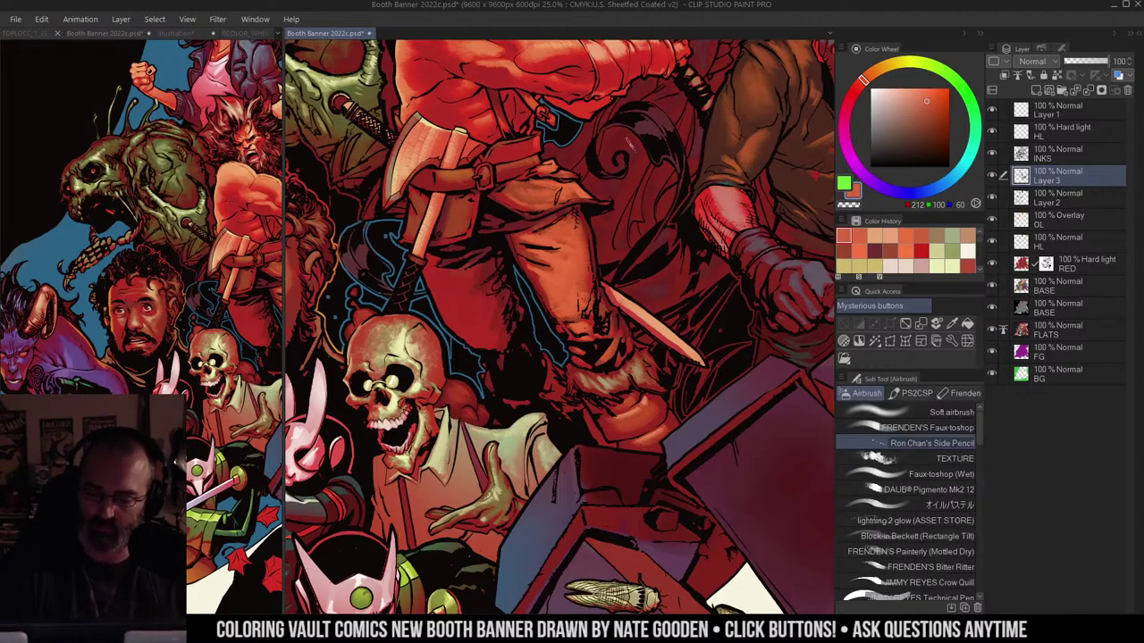
# Step: Try shading the axe bearer's trouser leg with dark red (117, 45, 44) sampled from the artwork, and undo the stroke
pyautogui.hotkey('ctrl', 'space')
pyautogui.keyDown('alt'); pyautogui.click(601, 230); pyautogui.keyUp('alt')
pyautogui.keyDown('alt'); pyautogui.click(602, 230); pyautogui.keyUp('alt')
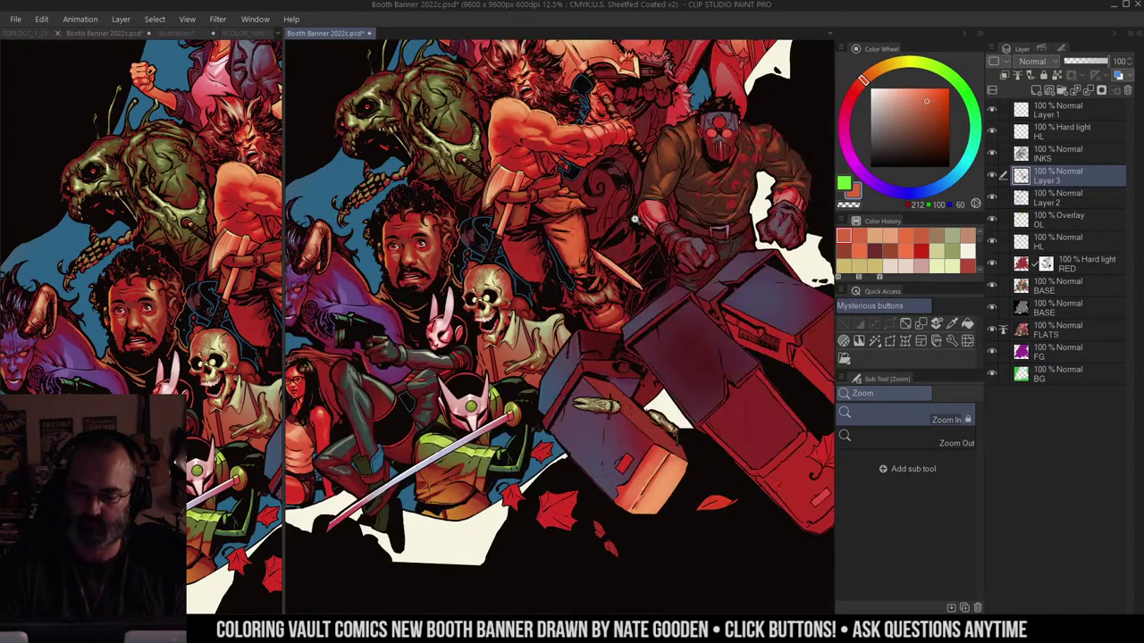
pyautogui.scroll(5, 634, 247)
pyautogui.keyDown('alt'); pyautogui.click(546, 202); pyautogui.keyUp('alt')
pyautogui.press('b')
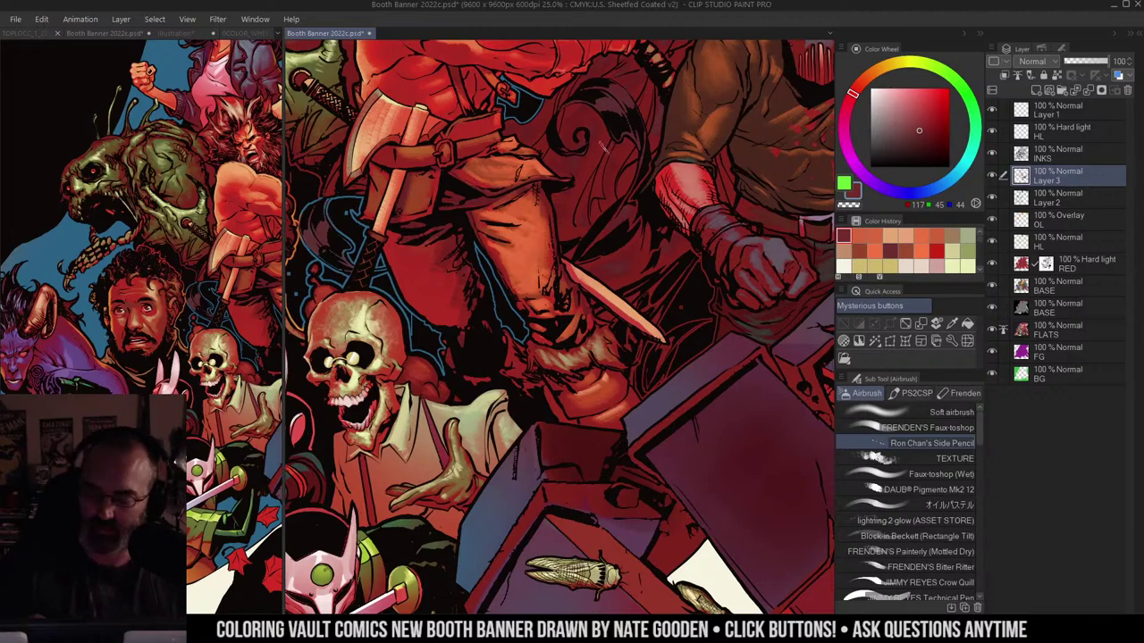
pyautogui.moveTo(482, 224)
pyautogui.mouseDown()
pyautogui.moveTo(535, 201)
pyautogui.moveTo(539, 245)
pyautogui.moveTo(497, 259)
pyautogui.moveTo(535, 298)
pyautogui.mouseUp()
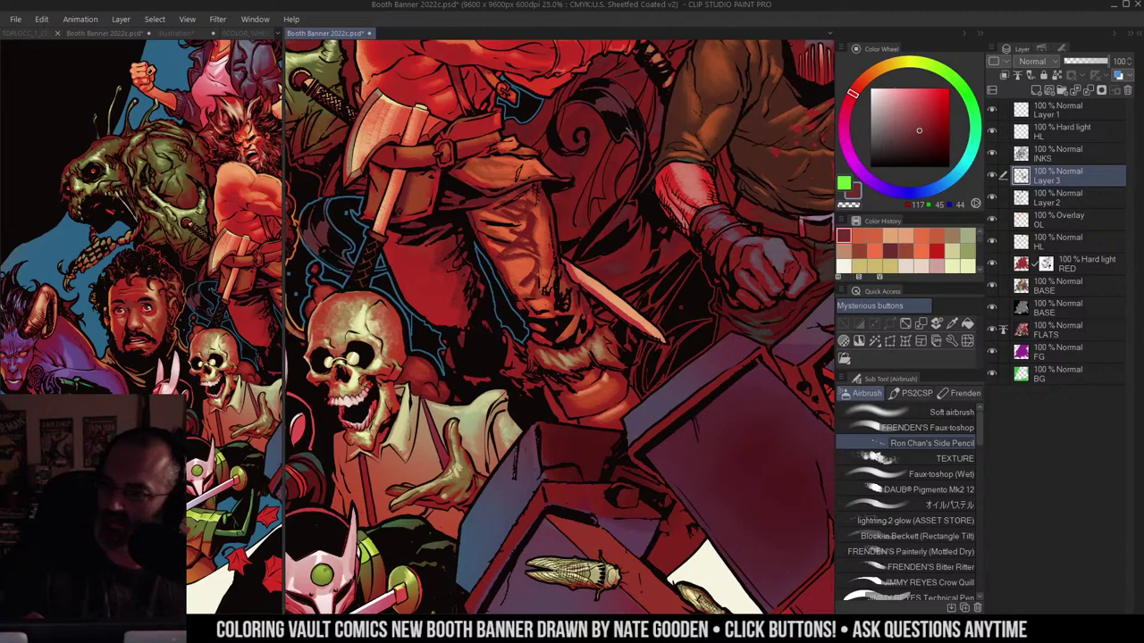
pyautogui.hotkey('ctrl', 'z')
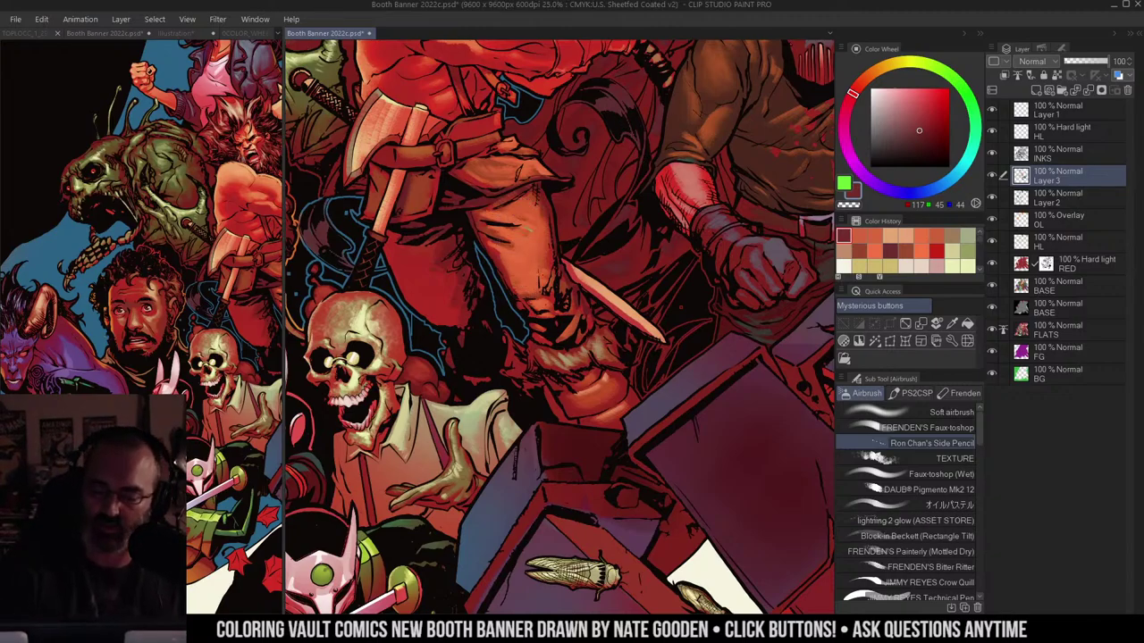
# Step: Shade the trouser leg's edge with sampled dark red (125, 43, 40) and brush pale orange (240, 174, 117) highlights on its upper part
pyautogui.keyDown('alt'); pyautogui.click(561, 143); pyautogui.keyUp('alt')
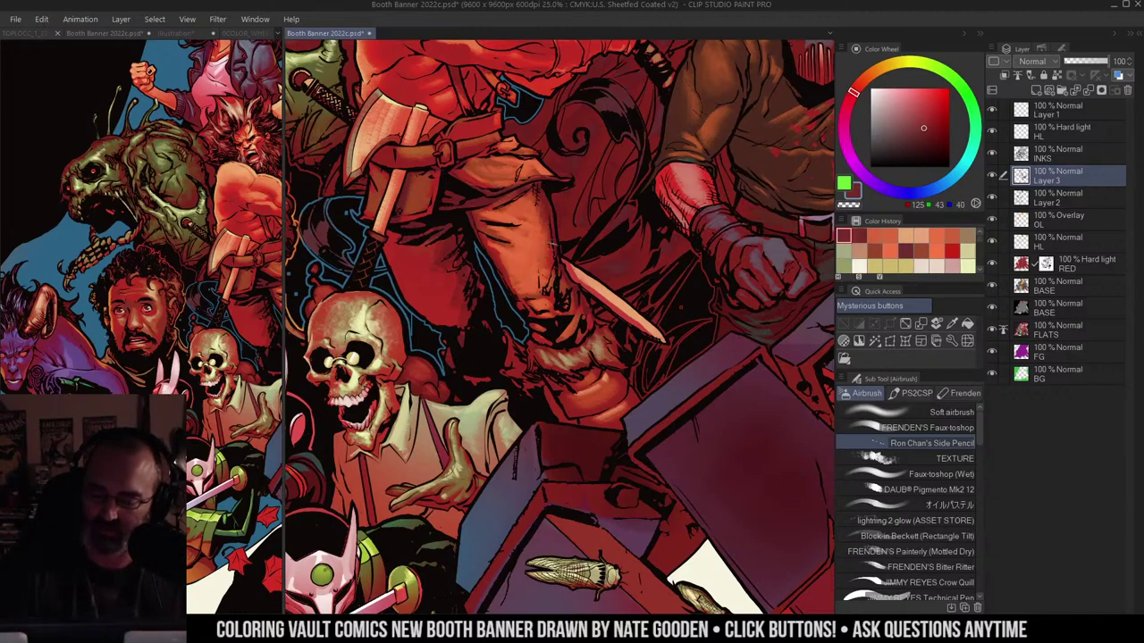
pyautogui.moveTo(543, 265); pyautogui.dragTo(549, 285)
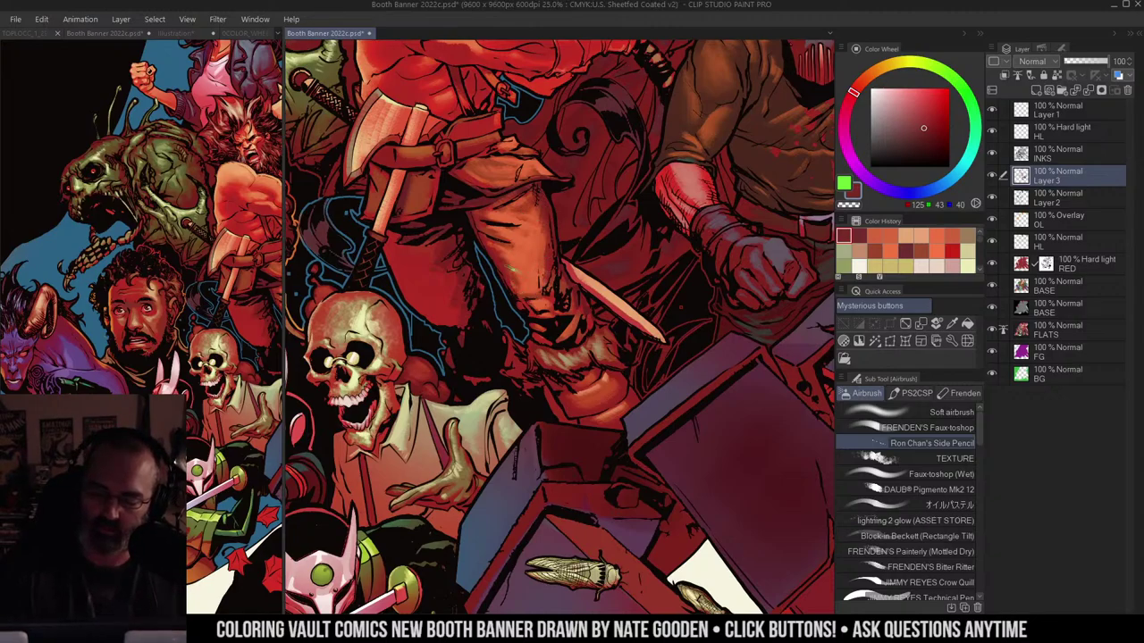
pyautogui.keyDown('alt'); pyautogui.click(589, 194); pyautogui.keyUp('alt')
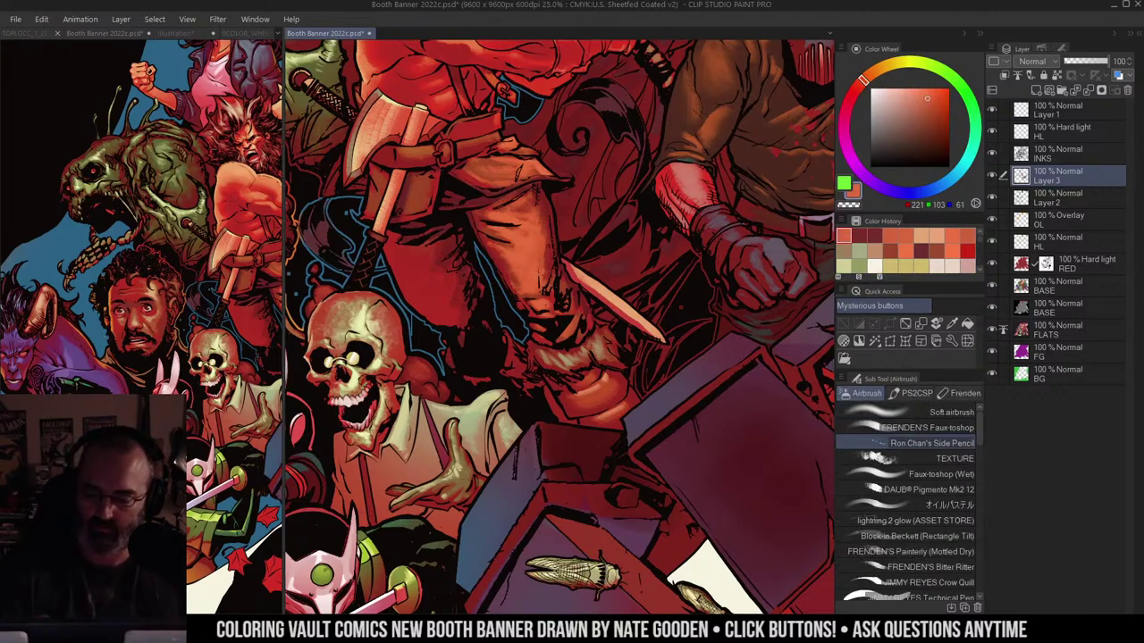
pyautogui.click(910, 92)
pyautogui.click(875, 72)
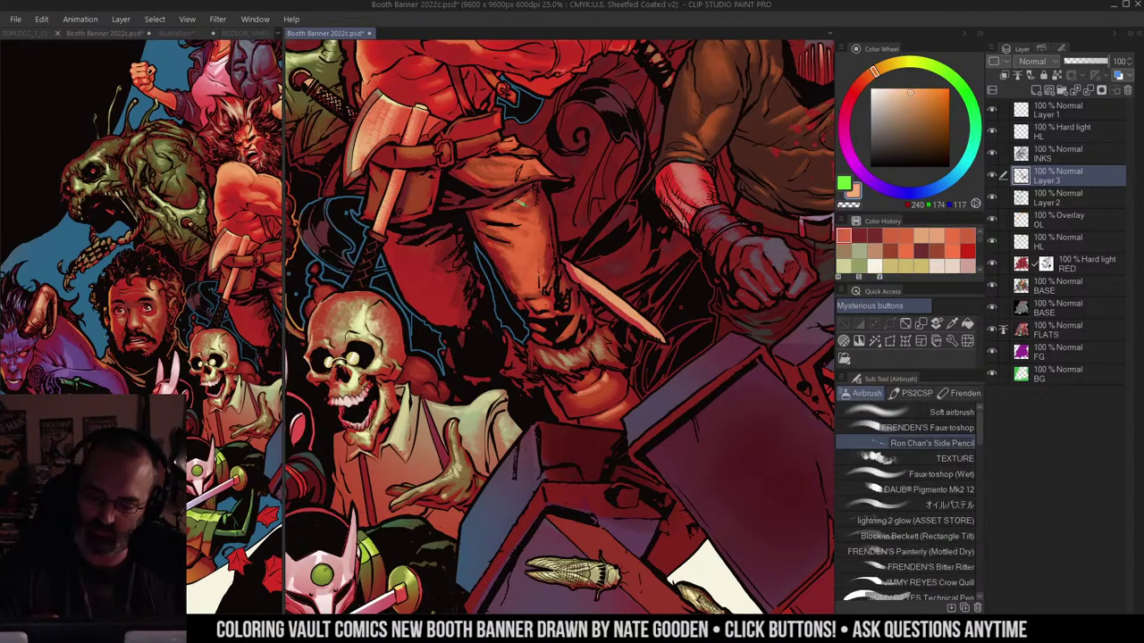
pyautogui.moveTo(524, 210); pyautogui.dragTo(520, 199)
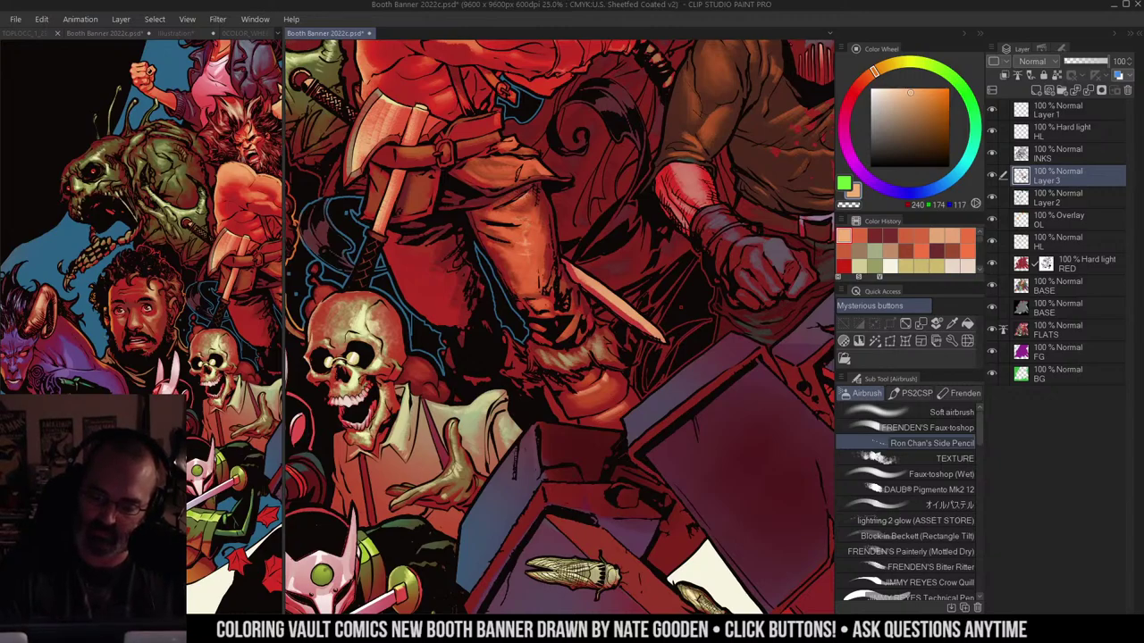
pyautogui.moveTo(580, 198); pyautogui.dragTo(576, 171)
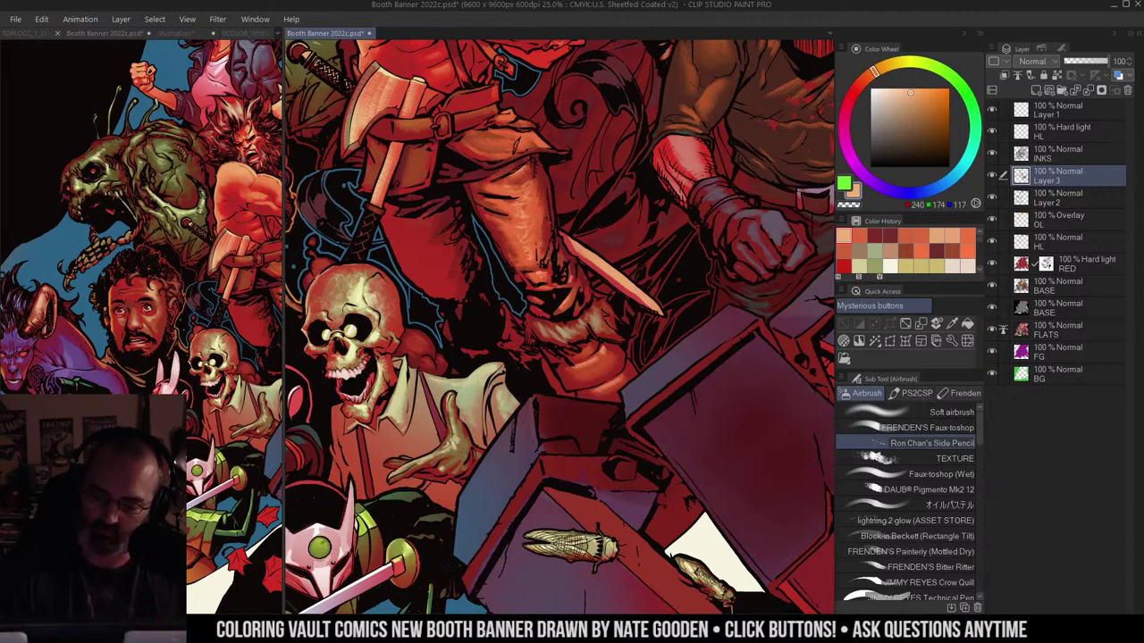
# Step: Examine the axe bearer's highlighted leg against the surrounding characters in the illustration
pyautogui.keyDown('alt'); pyautogui.click(608, 208); pyautogui.keyUp('alt')
pyautogui.keyDown('alt'); pyautogui.click(606, 208); pyautogui.keyUp('alt')
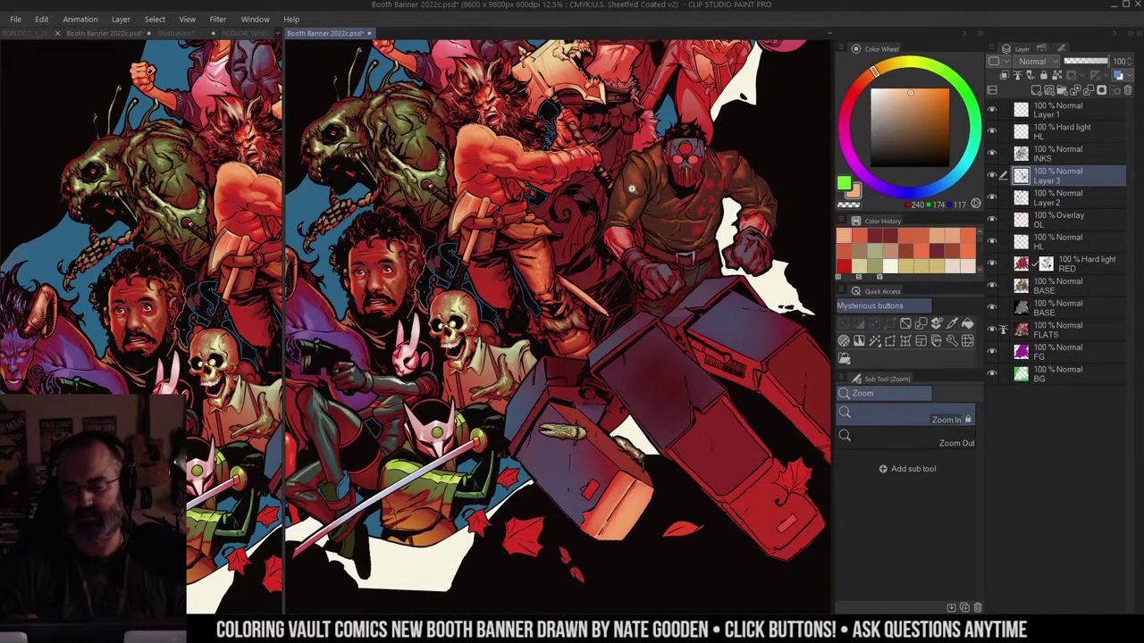
pyautogui.keyDown('alt'); pyautogui.click(607, 198); pyautogui.keyUp('alt')
pyautogui.click(606, 200)
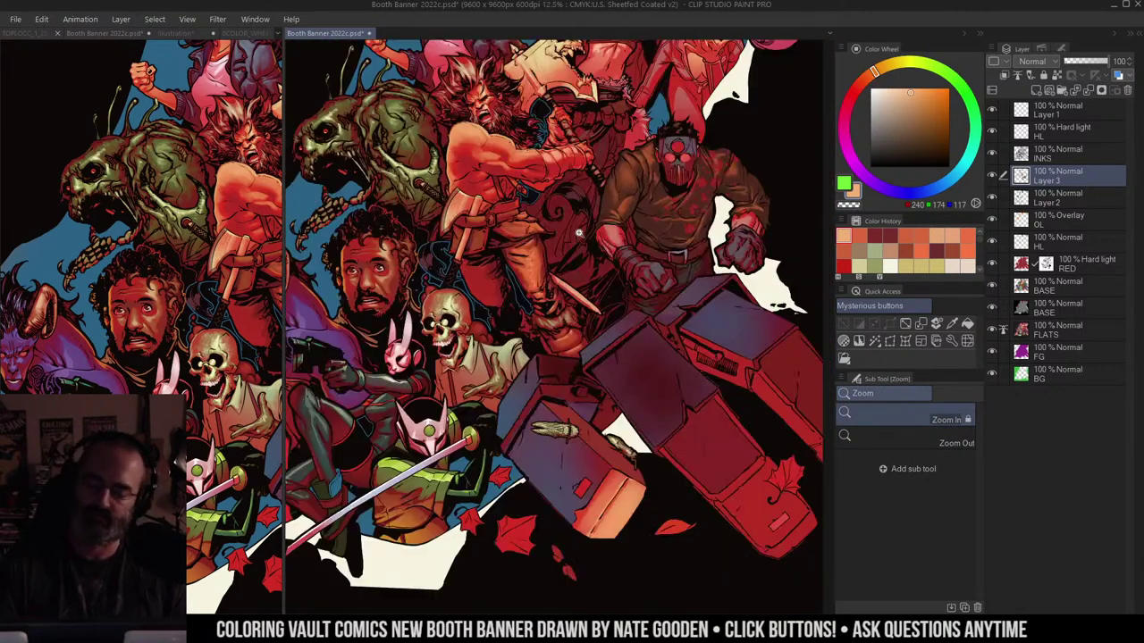
pyautogui.moveTo(608, 155); pyautogui.dragTo(613, 198)
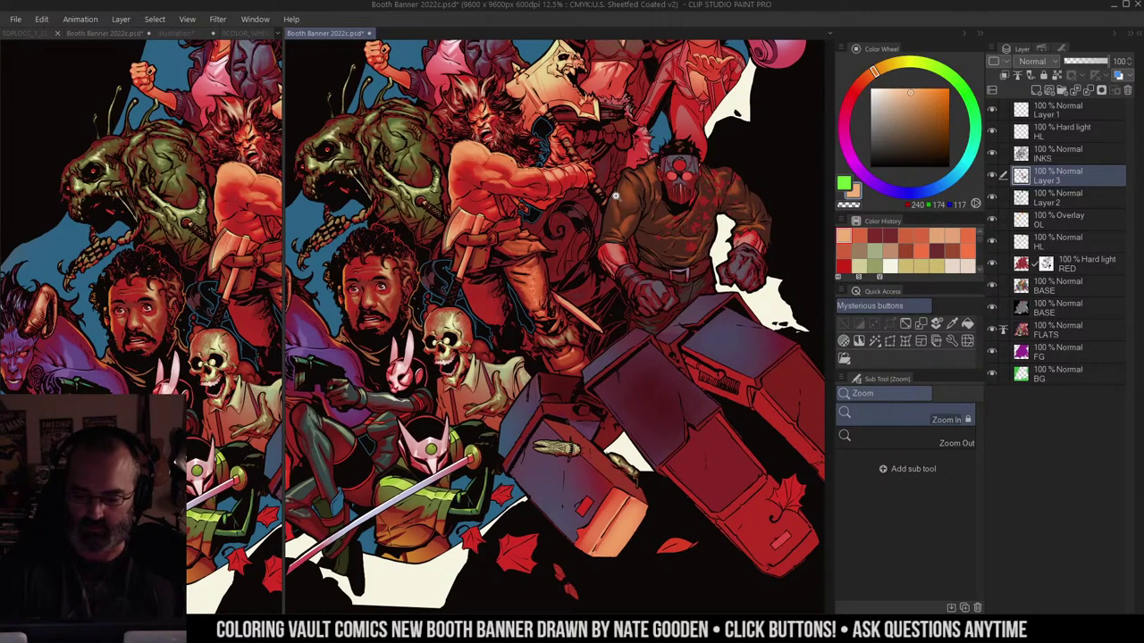
pyautogui.moveTo(607, 179); pyautogui.dragTo(595, 143)
pyautogui.click(528, 192)
pyautogui.click(540, 166)
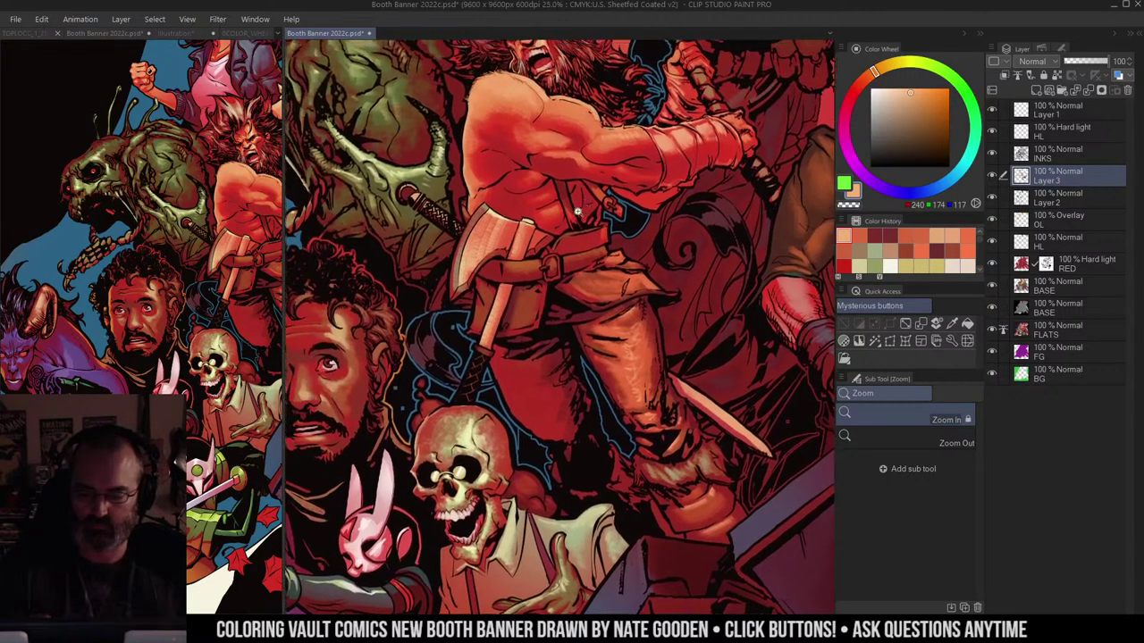
# Step: Sample pale yellow (226, 216, 153), orange (247, 136, 79) and red-orange (233, 88, 59) from the artwork as touch-up colors
pyautogui.moveTo(536, 95); pyautogui.dragTo(516, 159)
pyautogui.press('m')
pyautogui.press('b')
pyautogui.keyDown('alt'); pyautogui.click(412, 106); pyautogui.keyUp('alt')
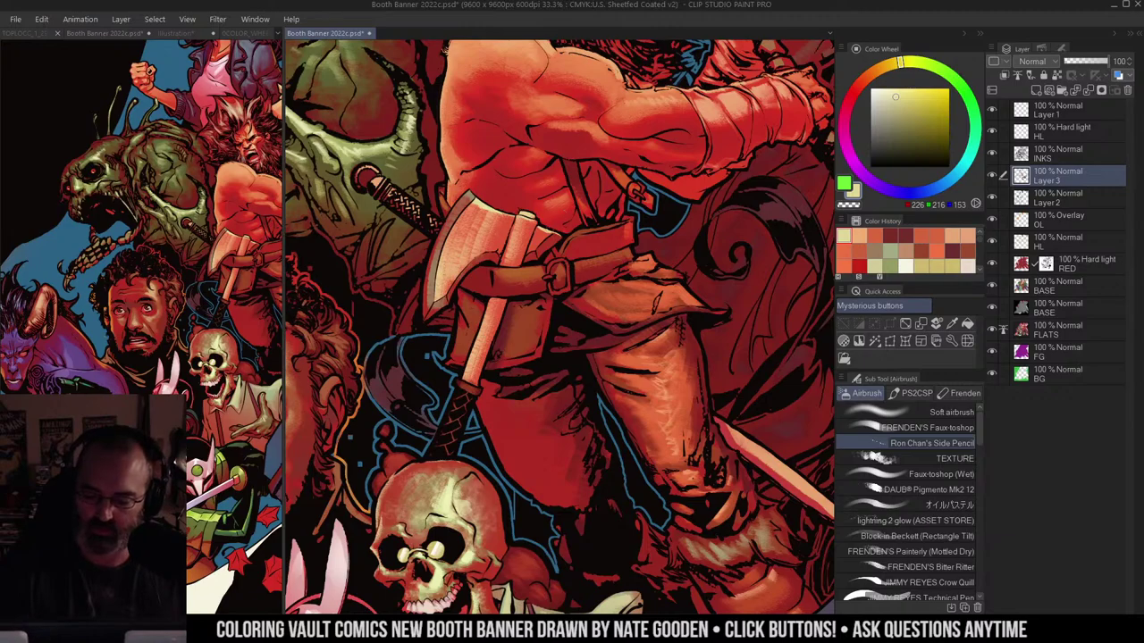
pyautogui.moveTo(626, 358); pyautogui.dragTo(618, 335)
pyautogui.keyDown('alt'); pyautogui.click(657, 344); pyautogui.keyUp('alt')
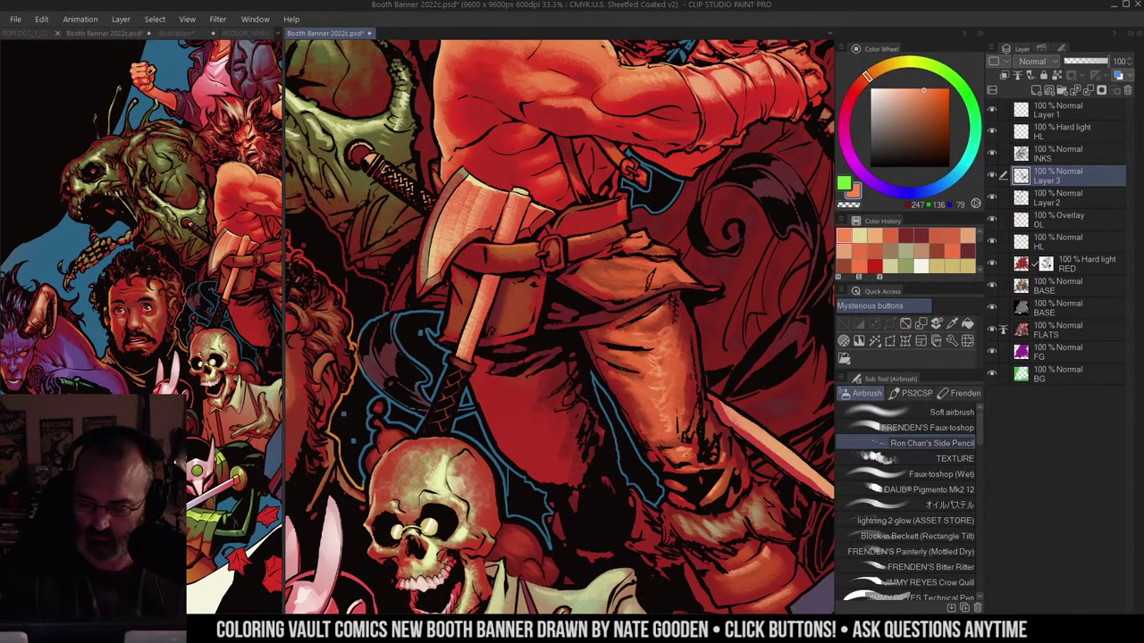
pyautogui.moveTo(664, 213); pyautogui.dragTo(668, 184)
pyautogui.keyDown('alt'); pyautogui.click(533, 185); pyautogui.keyUp('alt')
# Step: Sample (230, 145, 101) and pale yellow (227, 200, 142) near the axe handle and highlight the axe bearer's belt buckle
pyautogui.hotkey('ctrl', 'space')
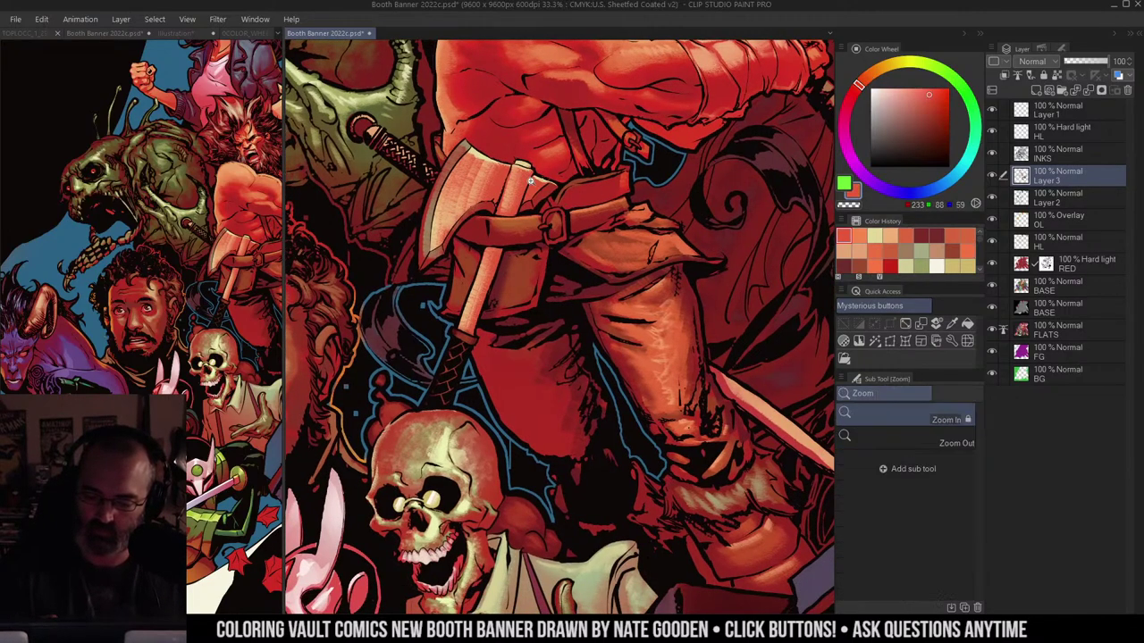
pyautogui.keyDown('ctrl'); pyautogui.click(533, 182); pyautogui.keyUp('ctrl')
pyautogui.keyDown('alt'); pyautogui.click(547, 185); pyautogui.keyUp('alt')
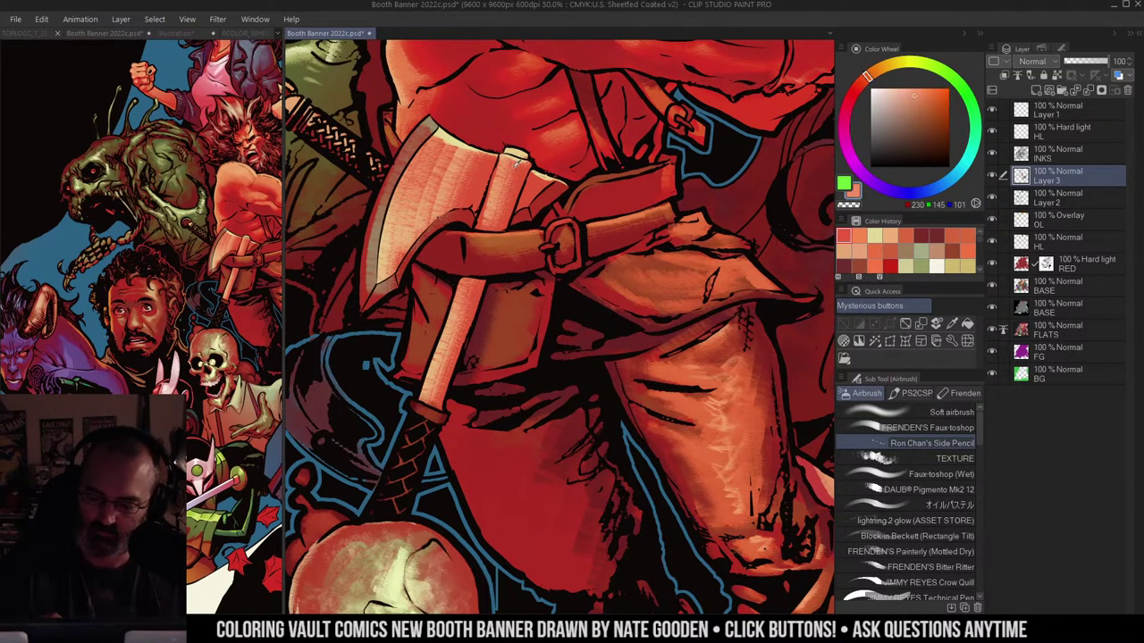
pyautogui.keyDown('alt'); pyautogui.click(516, 155); pyautogui.keyUp('alt')
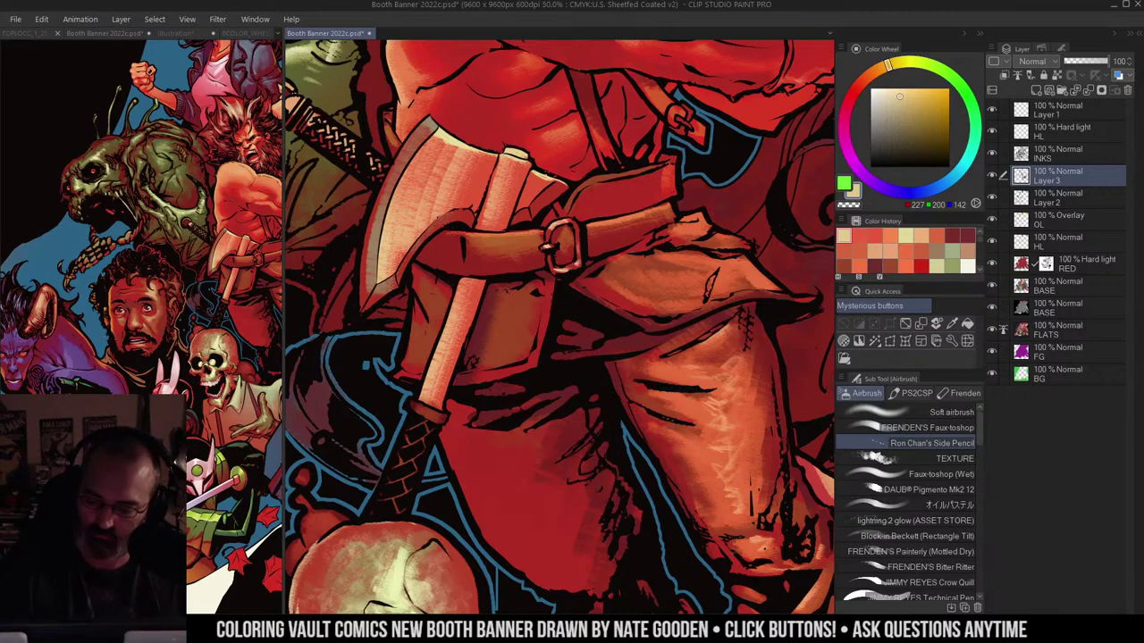
# Step: Review the whole illustration and examine the green creature's head closely
pyautogui.hotkey('ctrl', 'space')
pyautogui.keyDown('ctrl'); pyautogui.keyDown('alt'); pyautogui.click(608, 235); pyautogui.keyUp('alt'); pyautogui.keyUp('ctrl')
pyautogui.moveTo(647, 221); pyautogui.dragTo(629, 200)
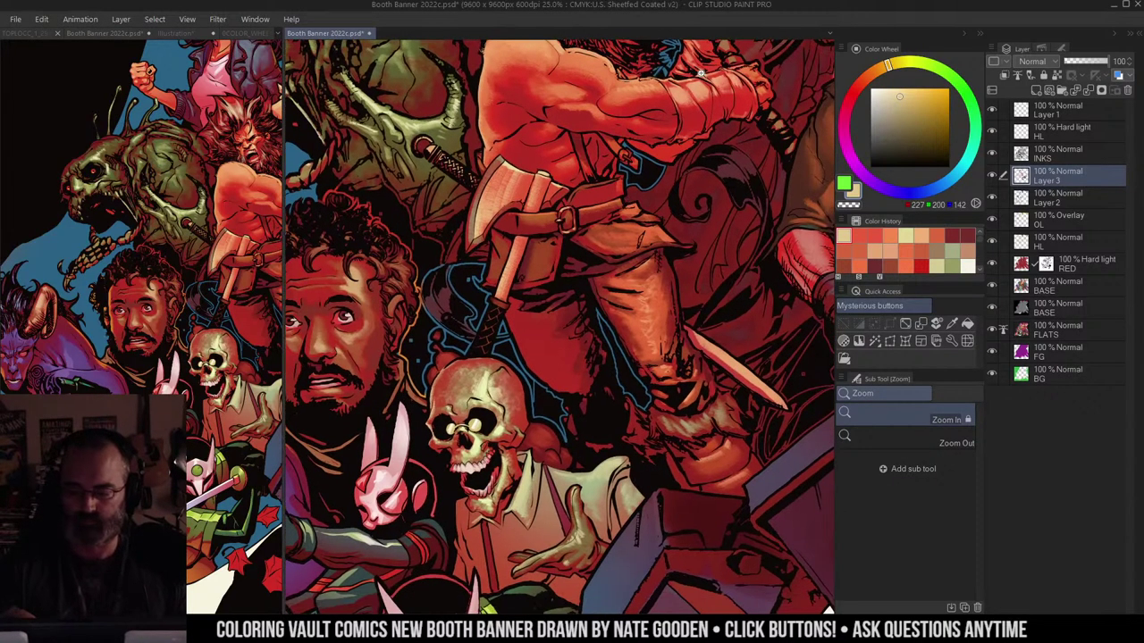
pyautogui.hotkey('ctrl', '-')
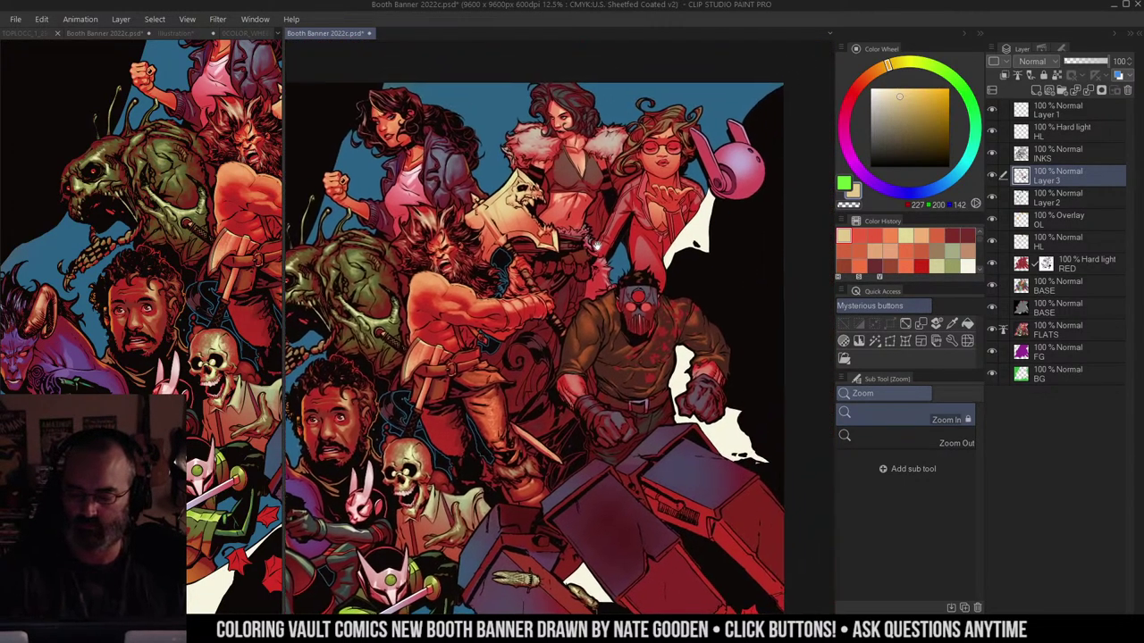
pyautogui.moveTo(597, 246); pyautogui.dragTo(802, 152)
pyautogui.keyDown('ctrl'); pyautogui.click(599, 178); pyautogui.keyUp('ctrl')
pyautogui.keyDown('ctrl'); pyautogui.click(599, 179); pyautogui.keyUp('ctrl')
pyautogui.moveTo(500, 237); pyautogui.dragTo(602, 243)
pyautogui.keyDown('ctrl'); pyautogui.click(602, 243); pyautogui.keyUp('ctrl')
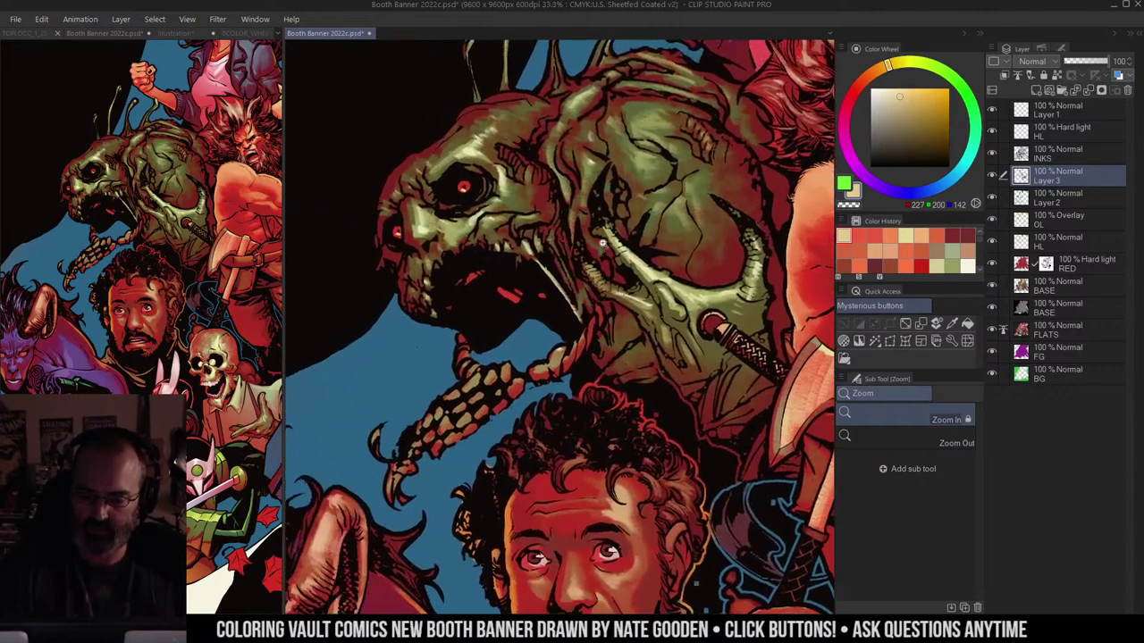
# Step: Try a light blue (134, 181, 211) rim light along the green creature's forehead and undo it
pyautogui.press('m')
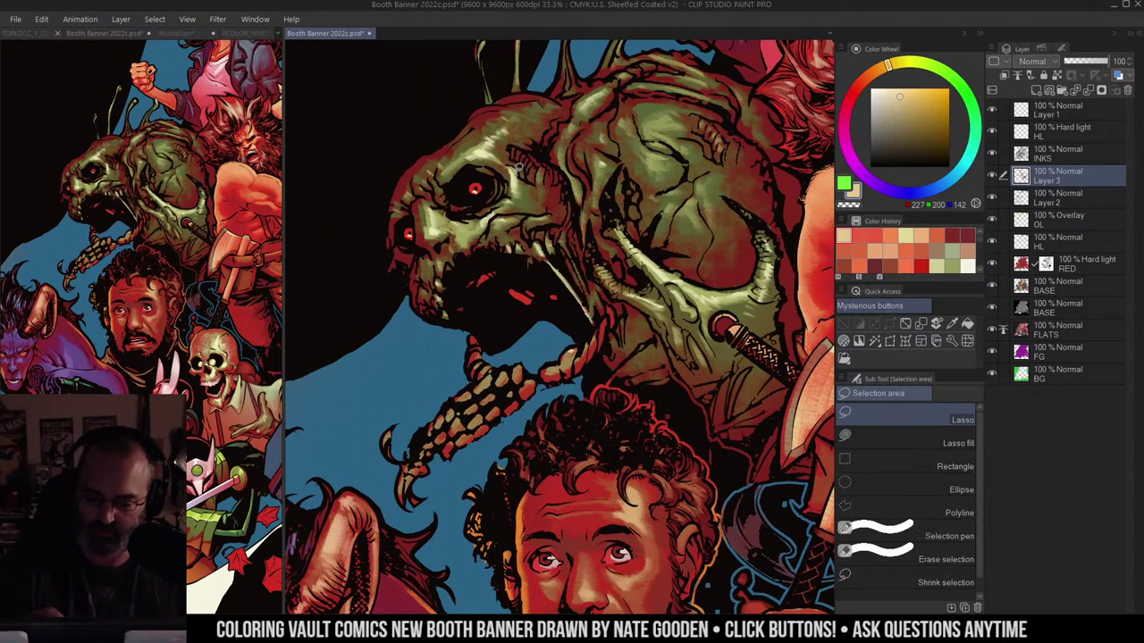
pyautogui.keyDown('alt'); pyautogui.click(518, 173); pyautogui.keyUp('alt')
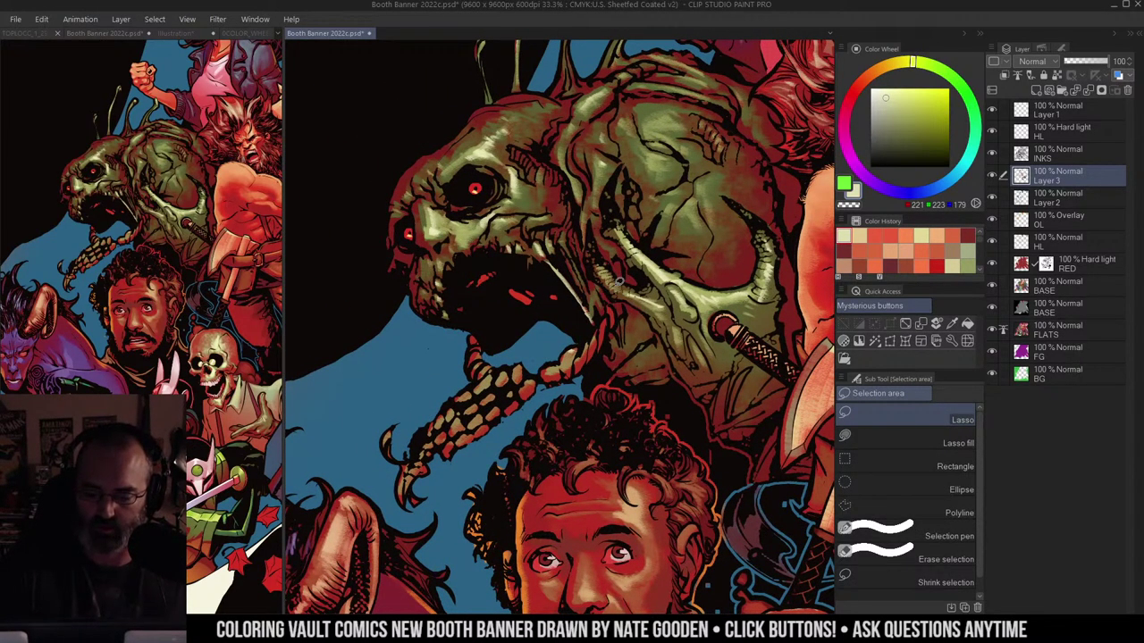
pyautogui.keyDown('alt'); pyautogui.click(407, 332); pyautogui.keyUp('alt')
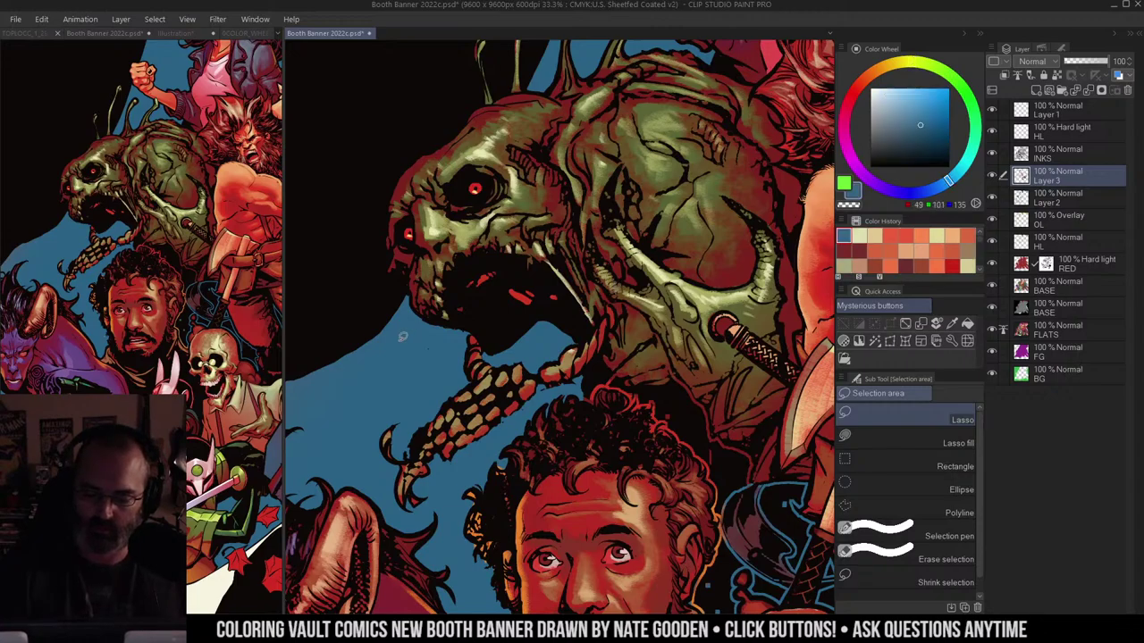
pyautogui.press('b')
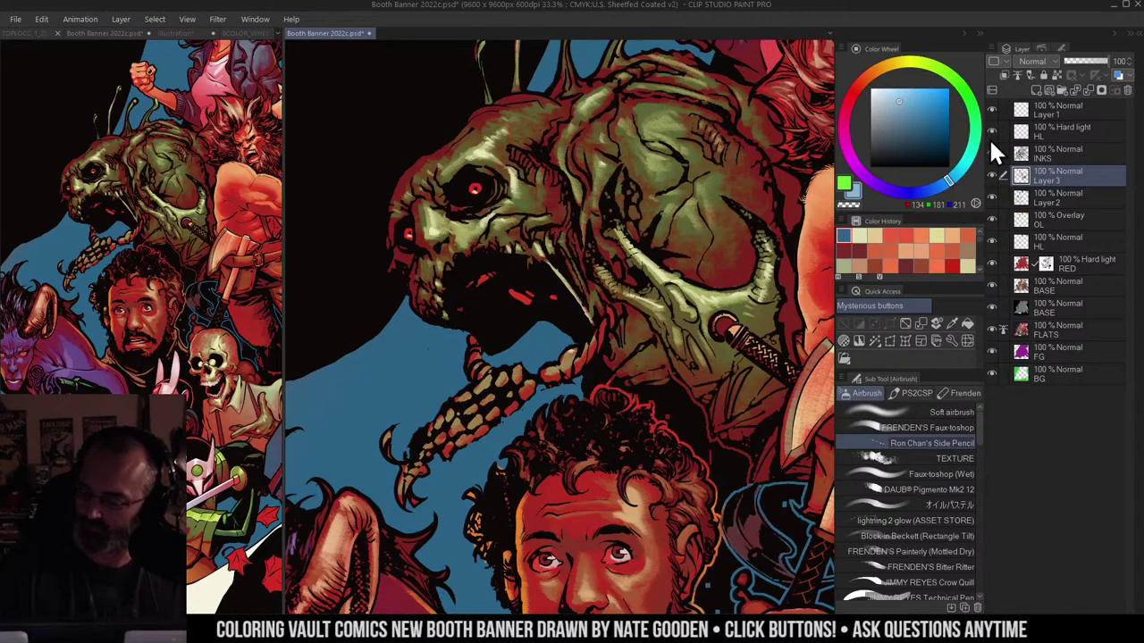
pyautogui.moveTo(397, 190); pyautogui.dragTo(422, 157)
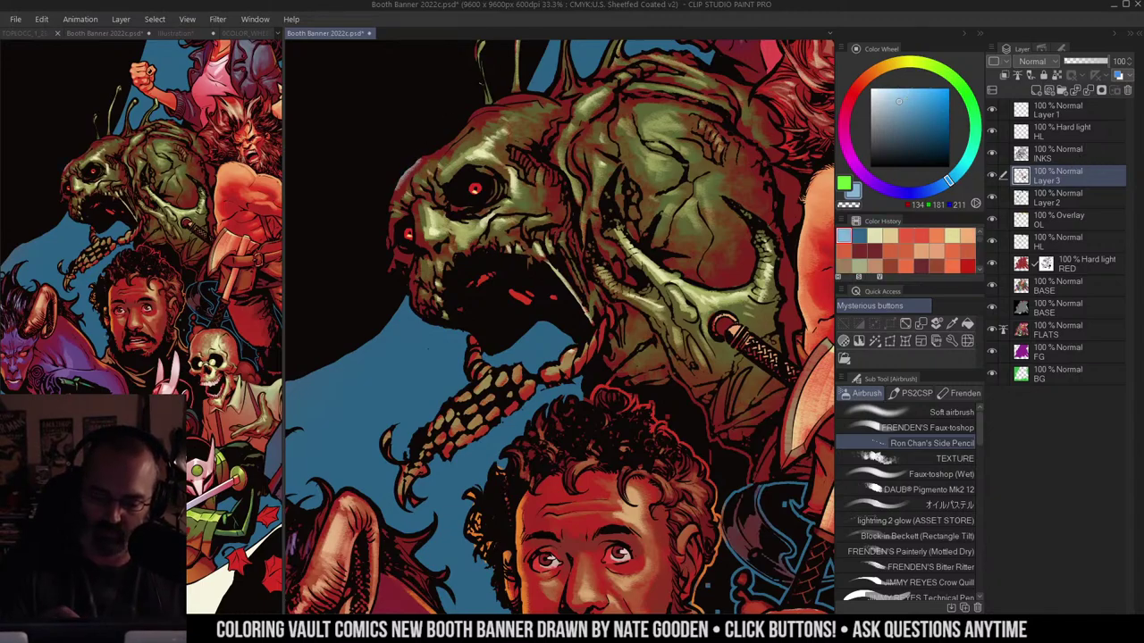
pyautogui.hotkey('ctrl', 'z')
# Step: Sample the background blue, lighten it to (71, 133, 173) and brush rim light along the green creature's forehead, brow and snout
pyautogui.keyDown('alt'); pyautogui.click(399, 299); pyautogui.keyUp('alt')
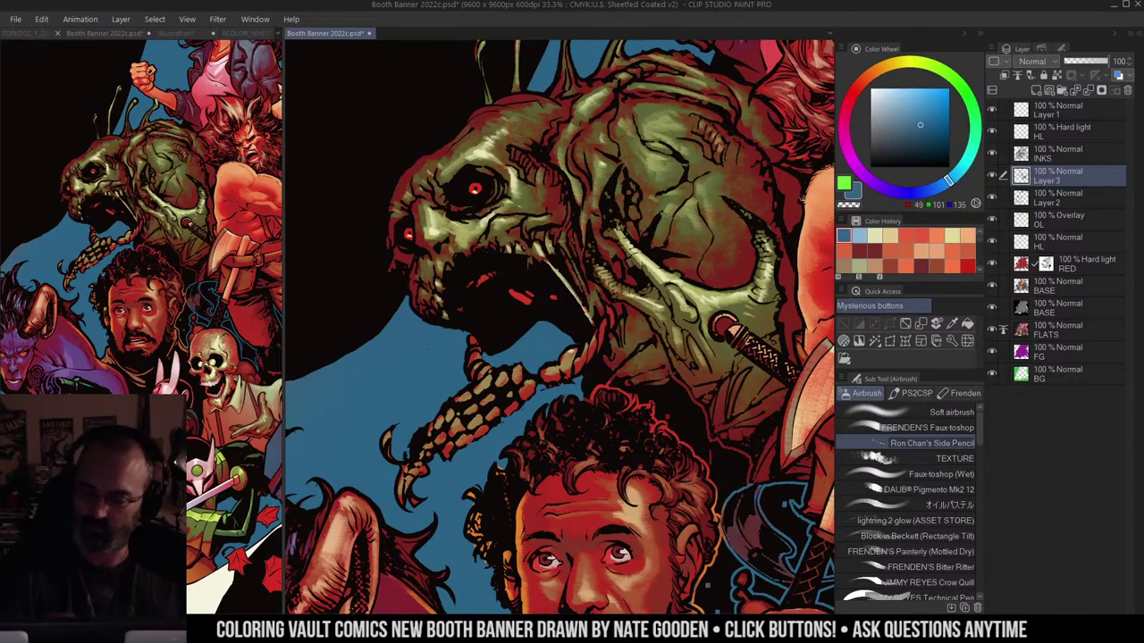
pyautogui.click(917, 113)
pyautogui.click(409, 172)
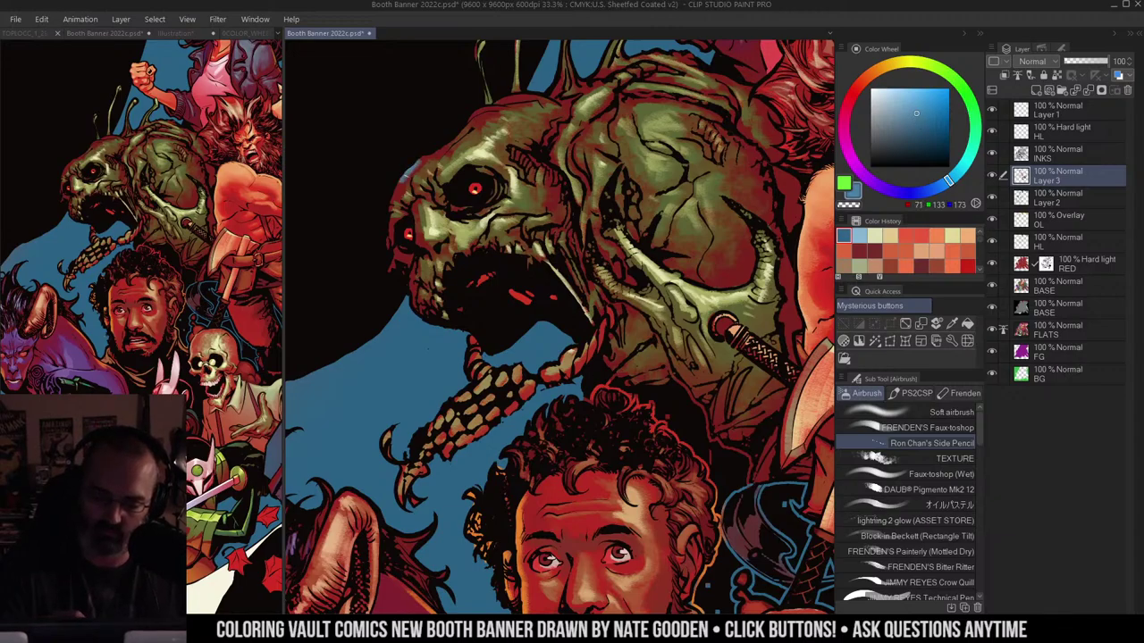
pyautogui.hotkey('ctrl', 'z')
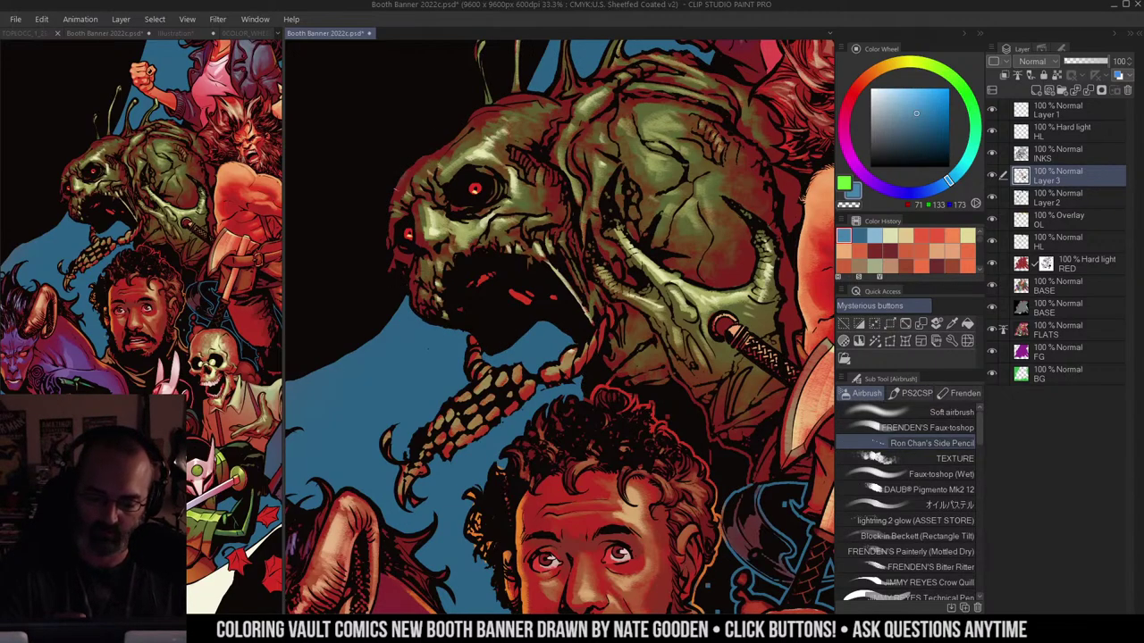
pyautogui.moveTo(404, 180); pyautogui.dragTo(395, 196)
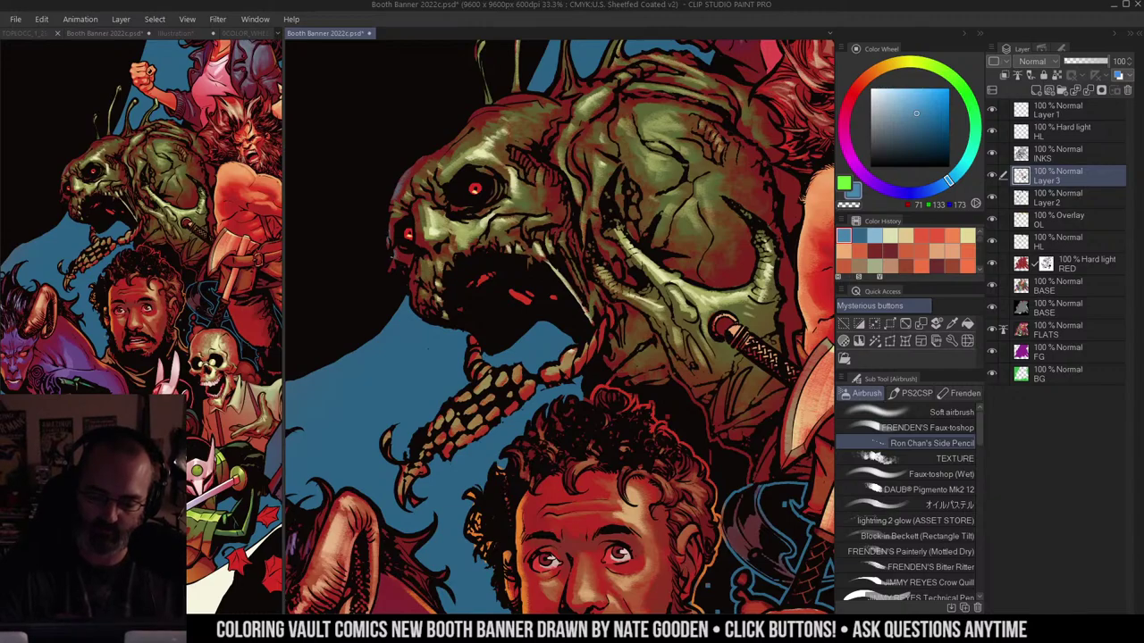
pyautogui.moveTo(410, 279); pyautogui.dragTo(414, 308)
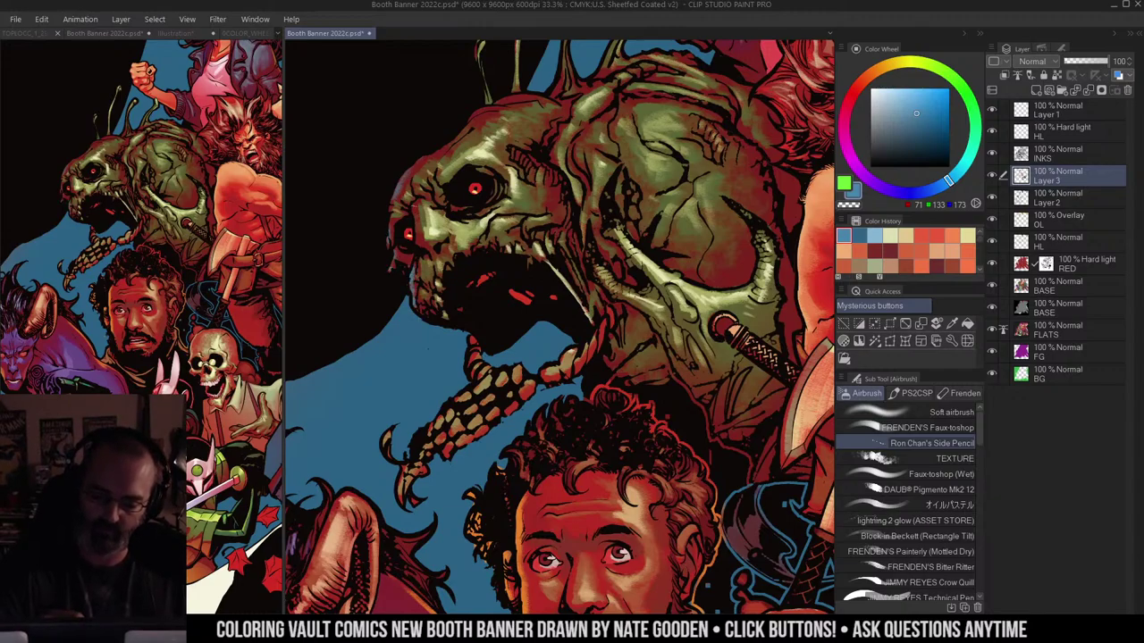
pyautogui.moveTo(415, 205); pyautogui.dragTo(417, 237)
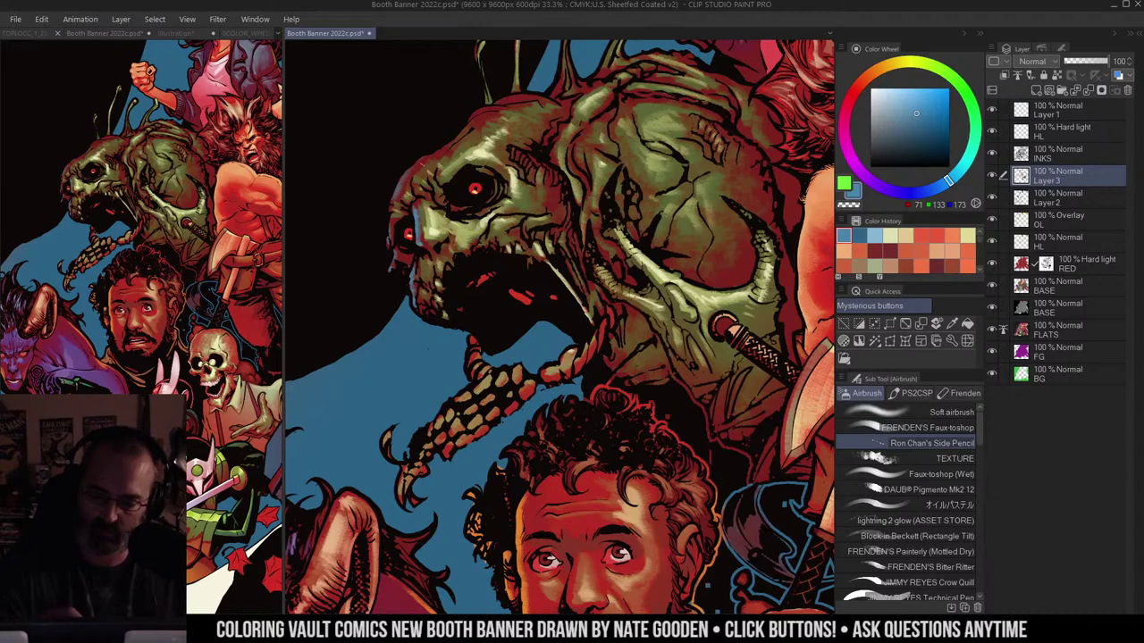
pyautogui.moveTo(408, 174); pyautogui.dragTo(399, 190)
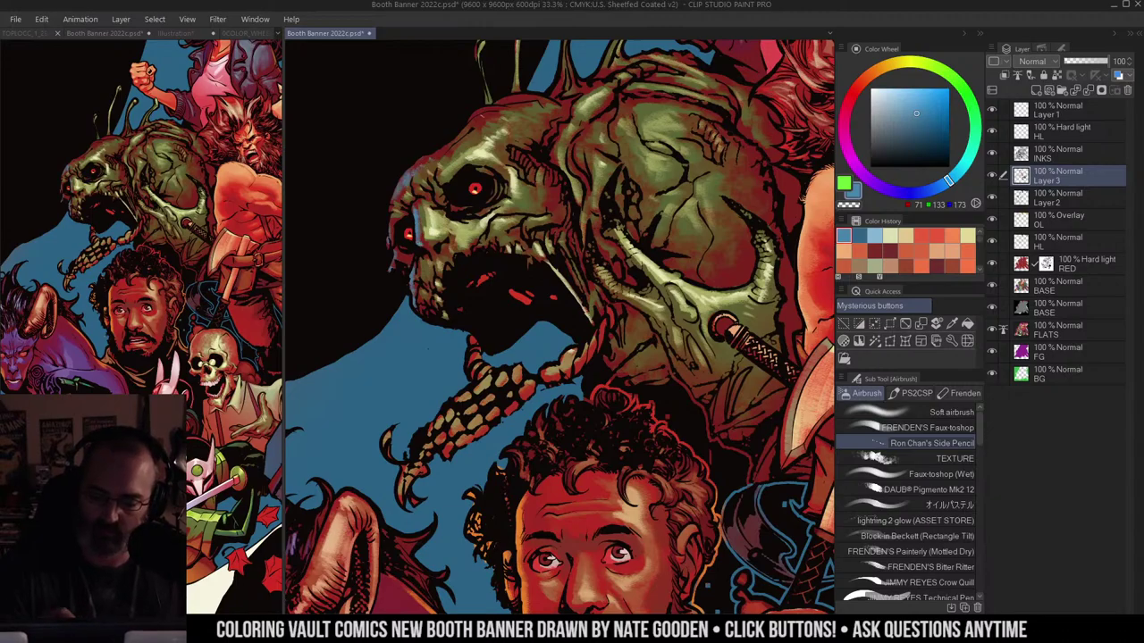
pyautogui.moveTo(493, 110); pyautogui.dragTo(434, 156)
pyautogui.hotkey('ctrl', 'space')
pyautogui.keyDown('alt'); pyautogui.click(525, 142); pyautogui.keyUp('alt')
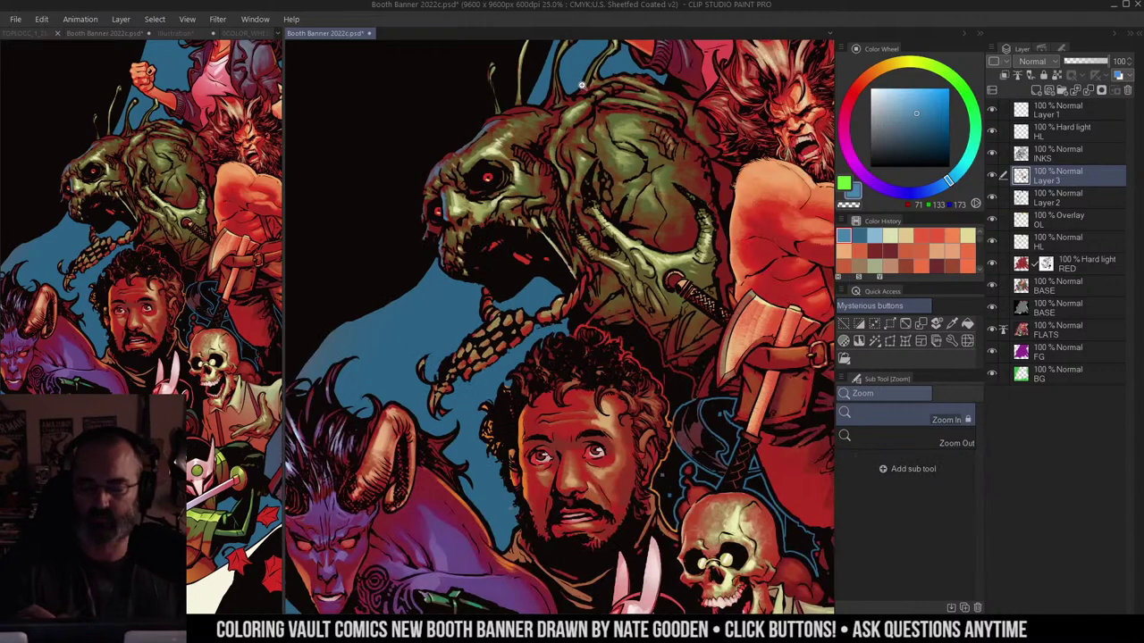
# Step: Undo the last stroke and brush blue (71, 133, 173) rim light along the top of the green creature's head
pyautogui.hotkey('ctrl', 'z')
pyautogui.keyDown('alt'); pyautogui.click(534, 152); pyautogui.keyUp('alt')
pyautogui.click(538, 161)
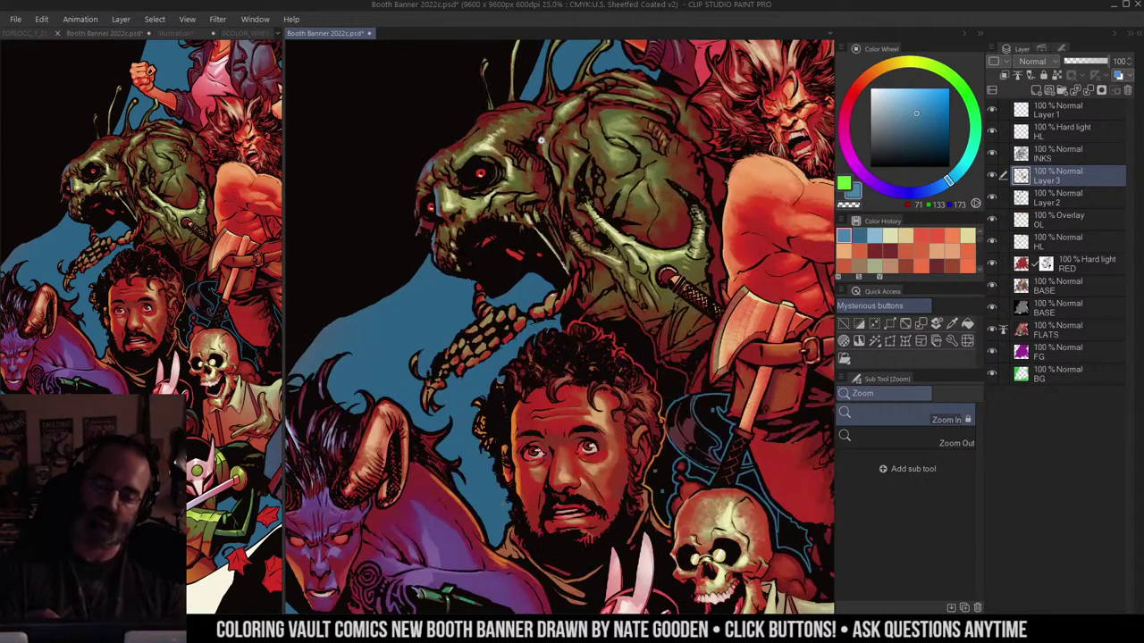
pyautogui.click(566, 128)
pyautogui.moveTo(568, 128); pyautogui.dragTo(568, 168)
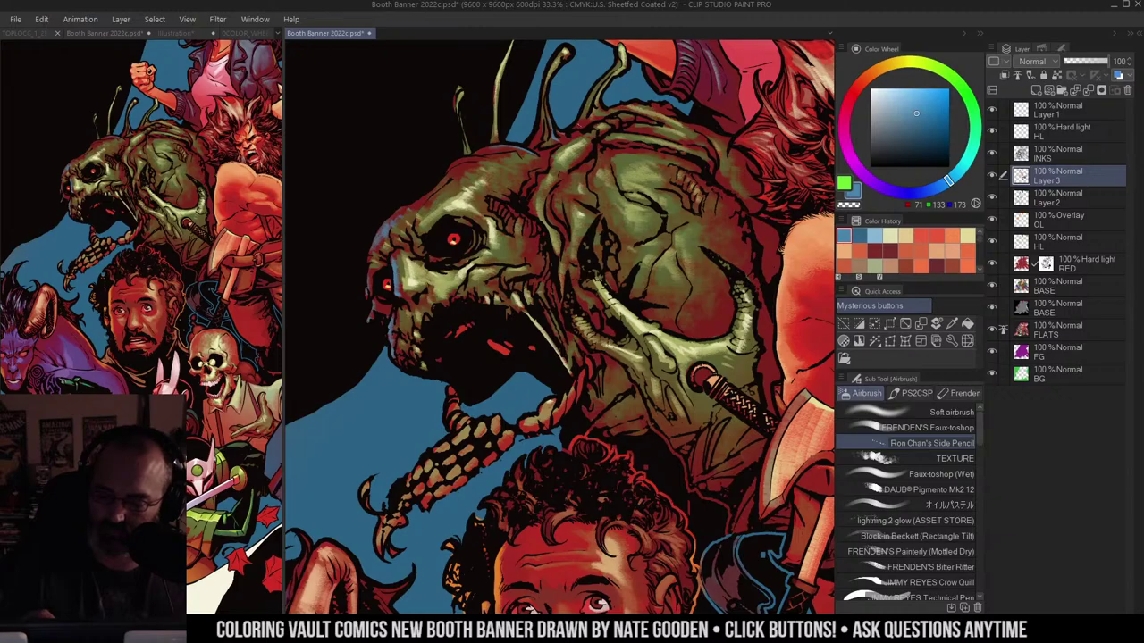
pyautogui.moveTo(599, 64); pyautogui.dragTo(520, 79)
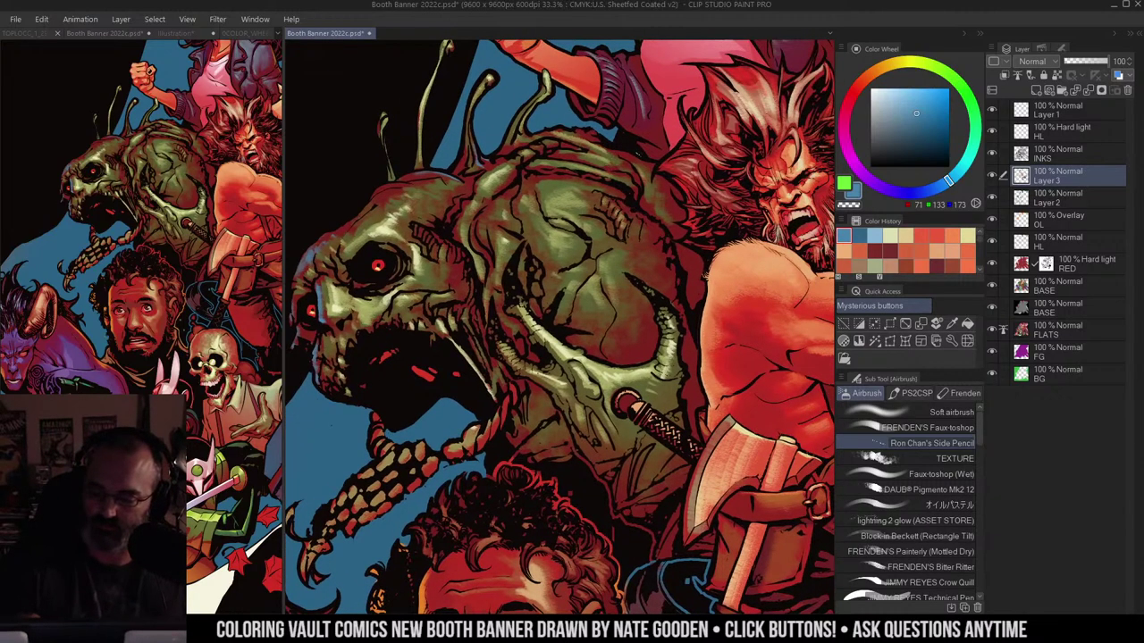
pyautogui.hotkey('ctrl', '-')
pyautogui.moveTo(554, 261); pyautogui.dragTo(666, 194)
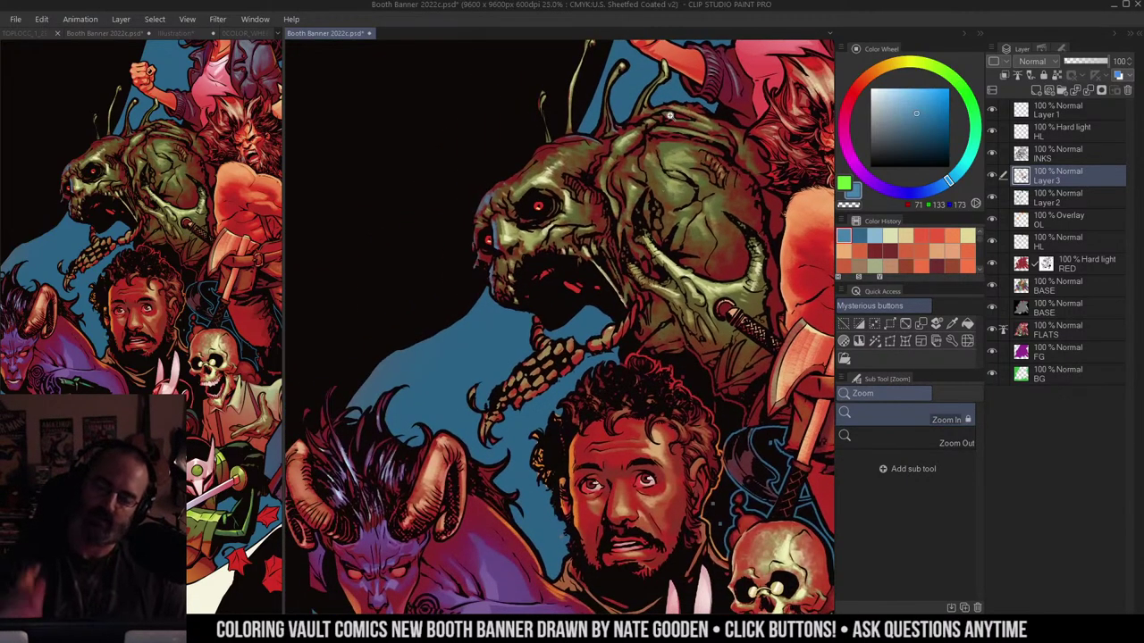
pyautogui.scroll(1, 669, 114)
pyautogui.press('b')
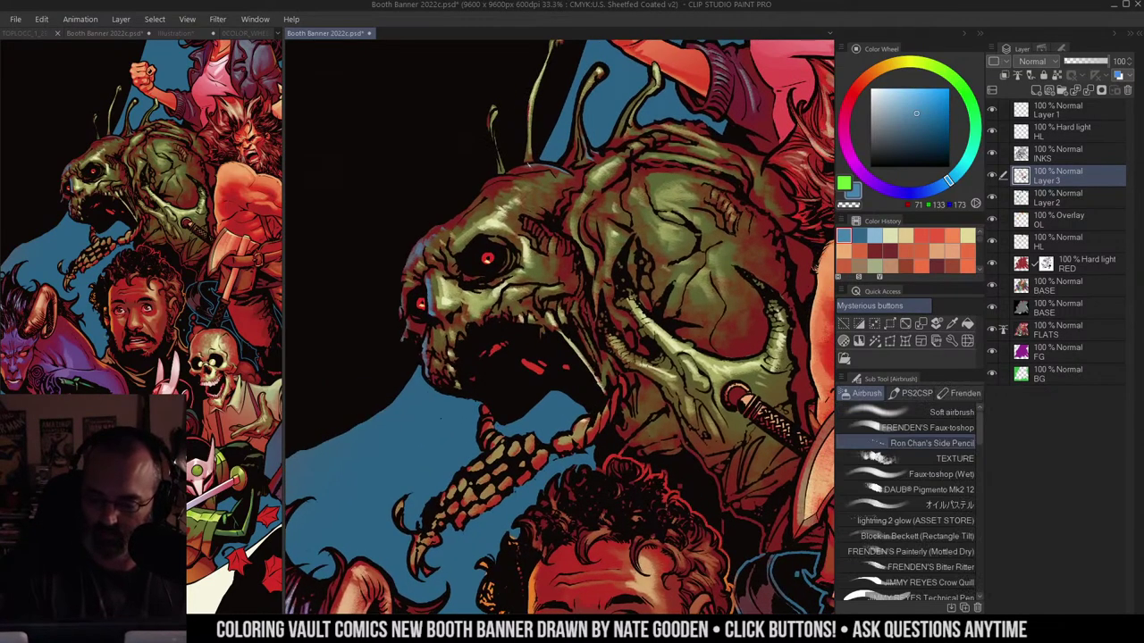
pyautogui.moveTo(492, 181); pyautogui.dragTo(560, 178)
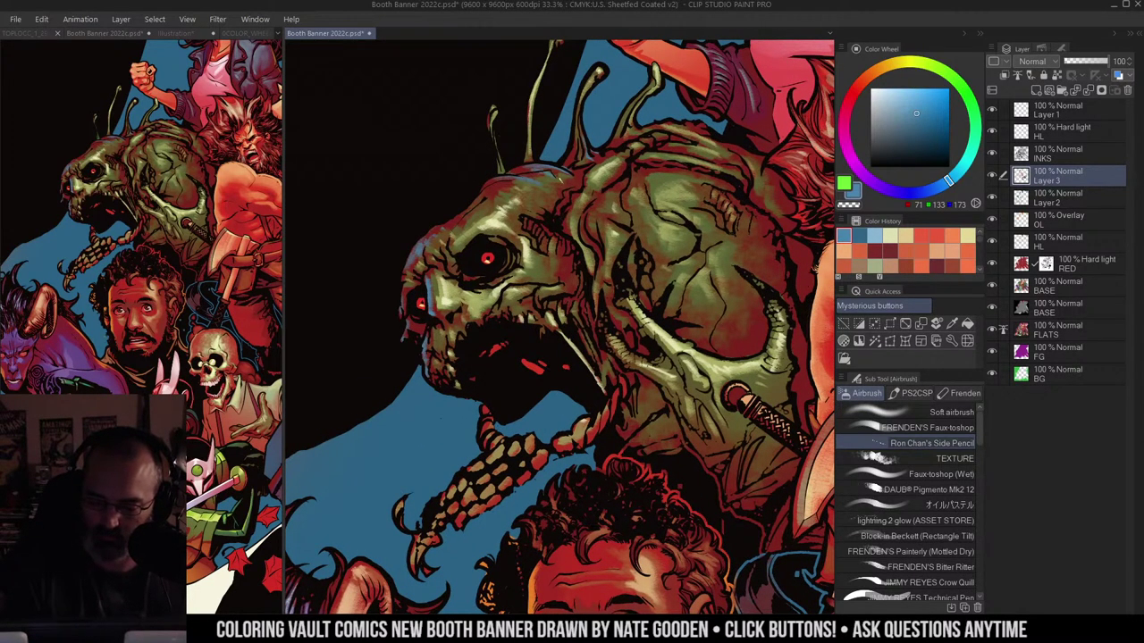
# Step: Extend the blue rim light along the ridge between the green creature's head and upper back
pyautogui.press('z')
pyautogui.scroll(-3, 669, 114)
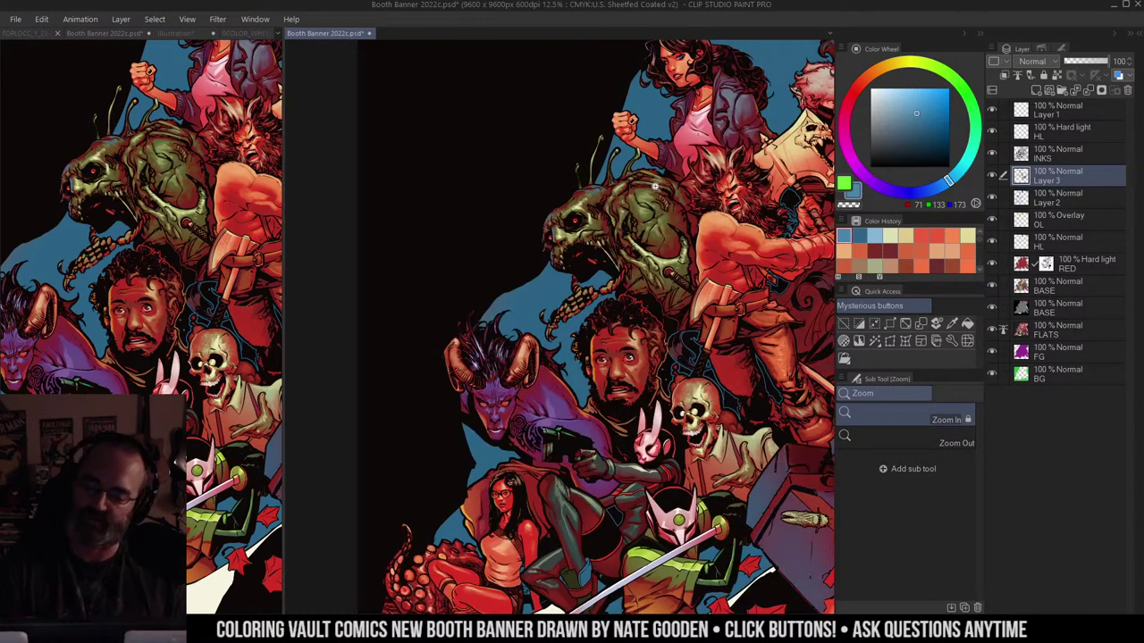
pyautogui.scroll(4, 656, 188)
pyautogui.press('b')
pyautogui.moveTo(554, 185)
pyautogui.mouseDown()
pyautogui.moveTo(581, 183)
pyautogui.moveTo(542, 194)
pyautogui.mouseUp()
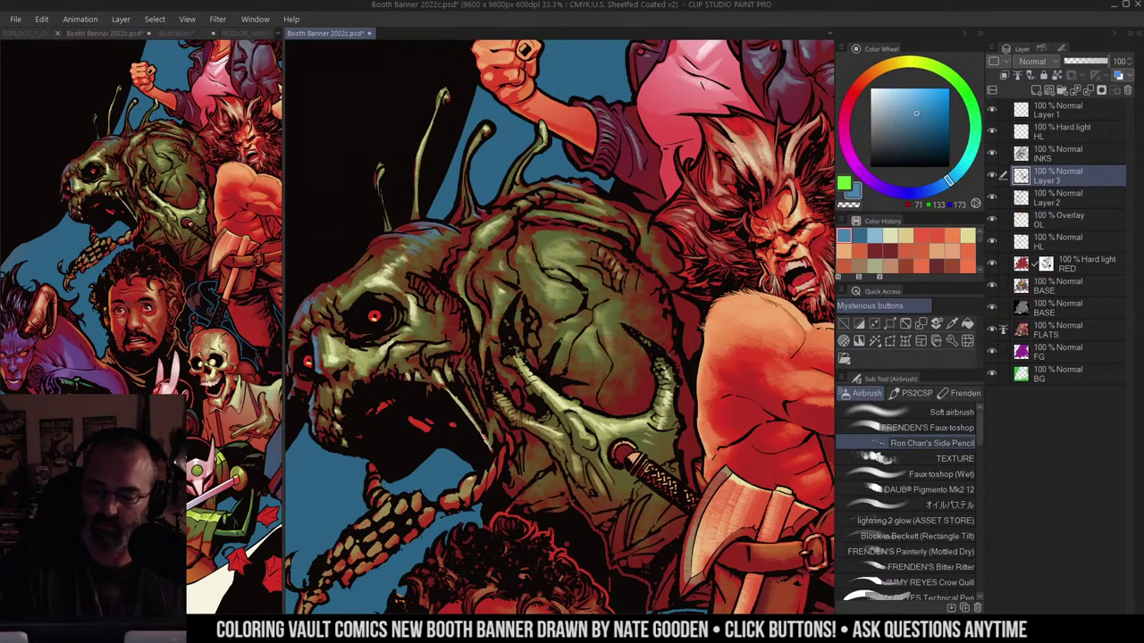
# Step: Brush the same blue over the upper folds of the green creature's back
pyautogui.press('/')
pyautogui.scroll(-4, 658, 178)
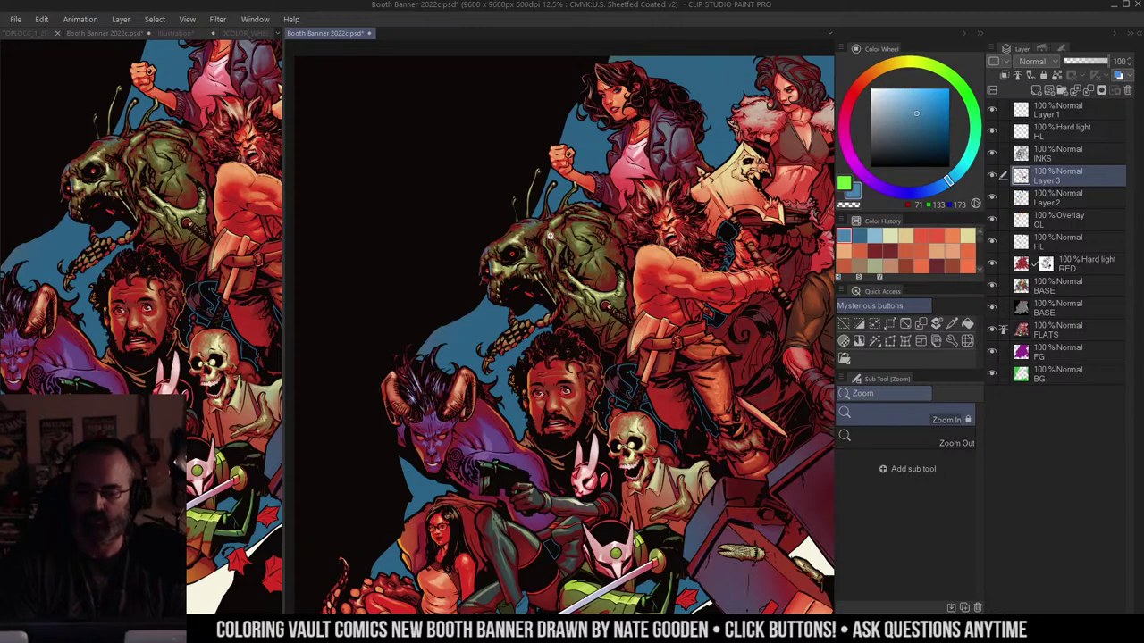
pyautogui.moveTo(623, 219); pyautogui.dragTo(630, 191)
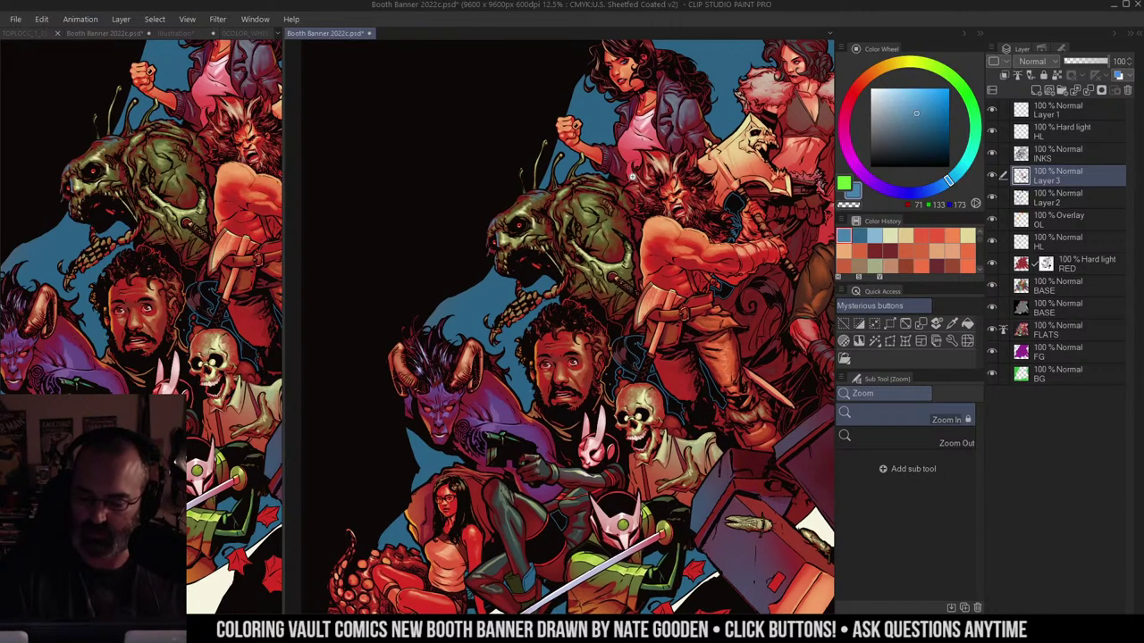
pyautogui.scroll(4, 617, 193)
pyautogui.press('b')
pyautogui.moveTo(566, 190); pyautogui.dragTo(538, 191)
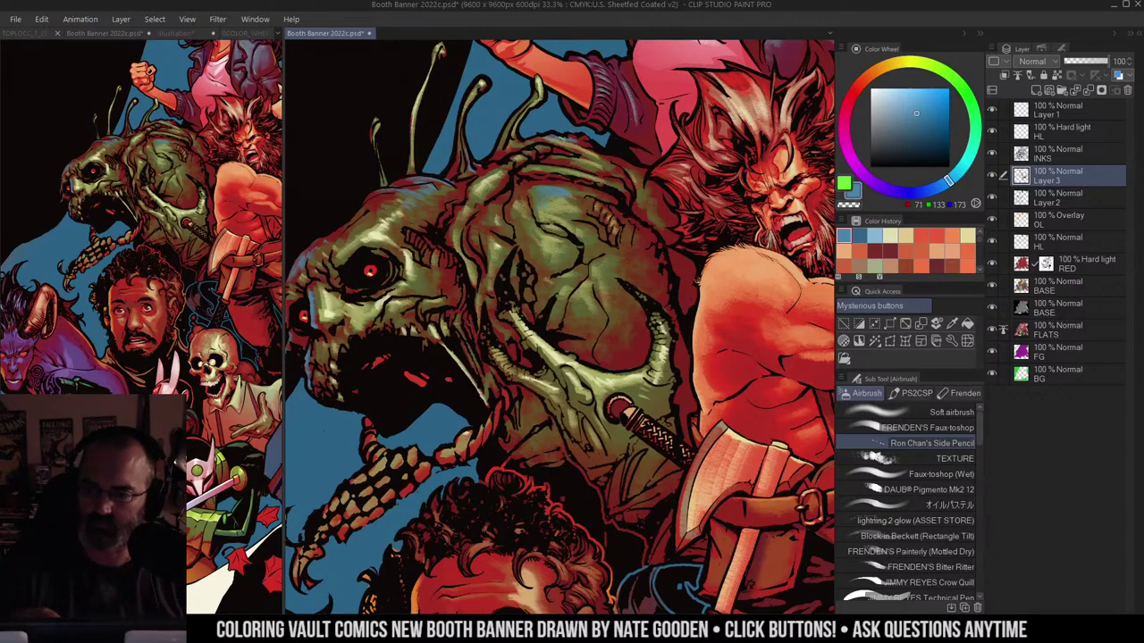
# Step: Lighten the blue to (149, 195, 225) and brush brighter highlights on the green creature's crown and upper back
pyautogui.press('m')
pyautogui.press('/')
pyautogui.moveTo(564, 174)
pyautogui.mouseDown()
pyautogui.moveTo(577, 138)
pyautogui.moveTo(624, 182)
pyautogui.mouseUp()
pyautogui.keyDown('alt'); pyautogui.click(577, 140); pyautogui.keyUp('alt')
pyautogui.click(554, 147)
pyautogui.click(536, 148)
pyautogui.click(896, 96)
pyautogui.press('b')
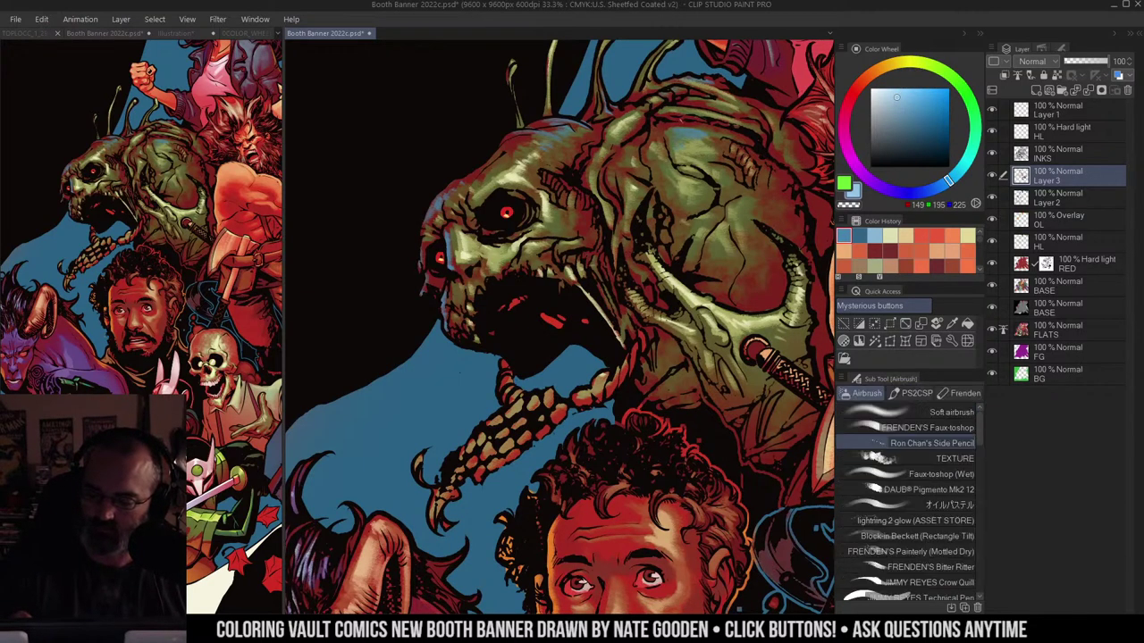
pyautogui.moveTo(674, 132); pyautogui.dragTo(692, 137)
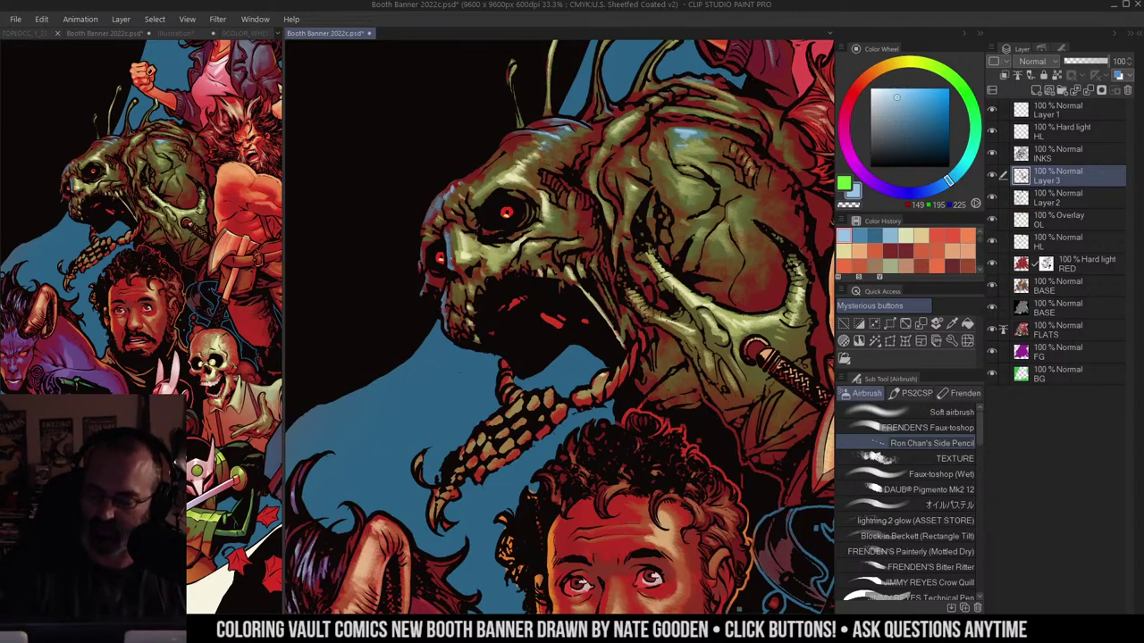
pyautogui.moveTo(560, 327); pyautogui.dragTo(538, 329)
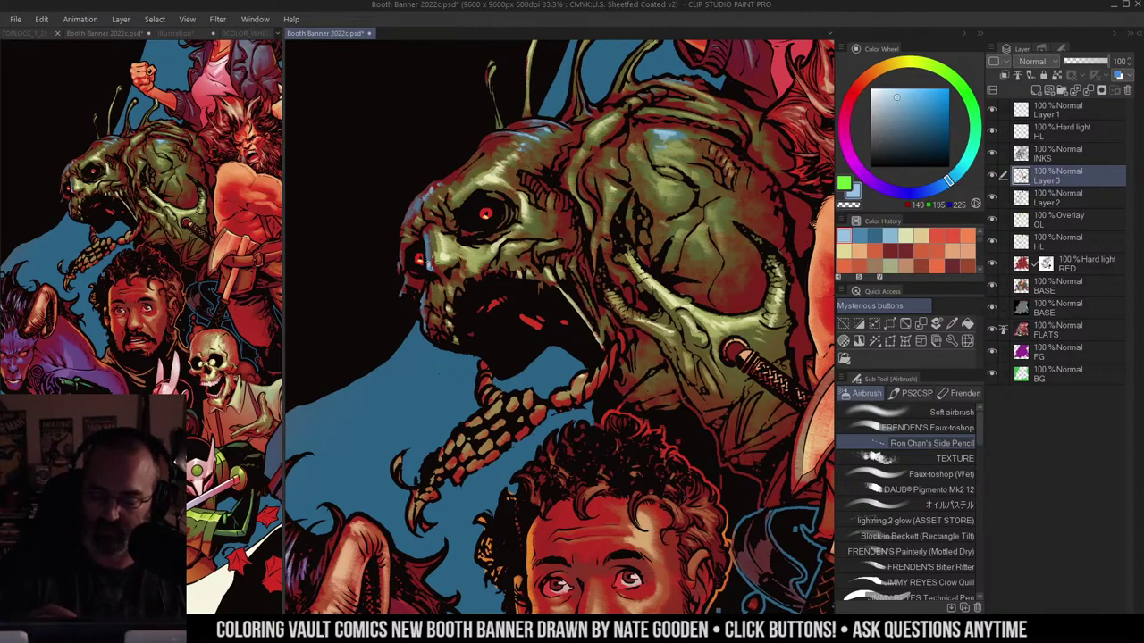
# Step: Sample blues (76, 125, 146) and (146, 193, 222) from the green creature's back and highlight its top ridge
pyautogui.press('/')
pyautogui.keyDown('alt'); pyautogui.click(542, 225); pyautogui.keyUp('alt')
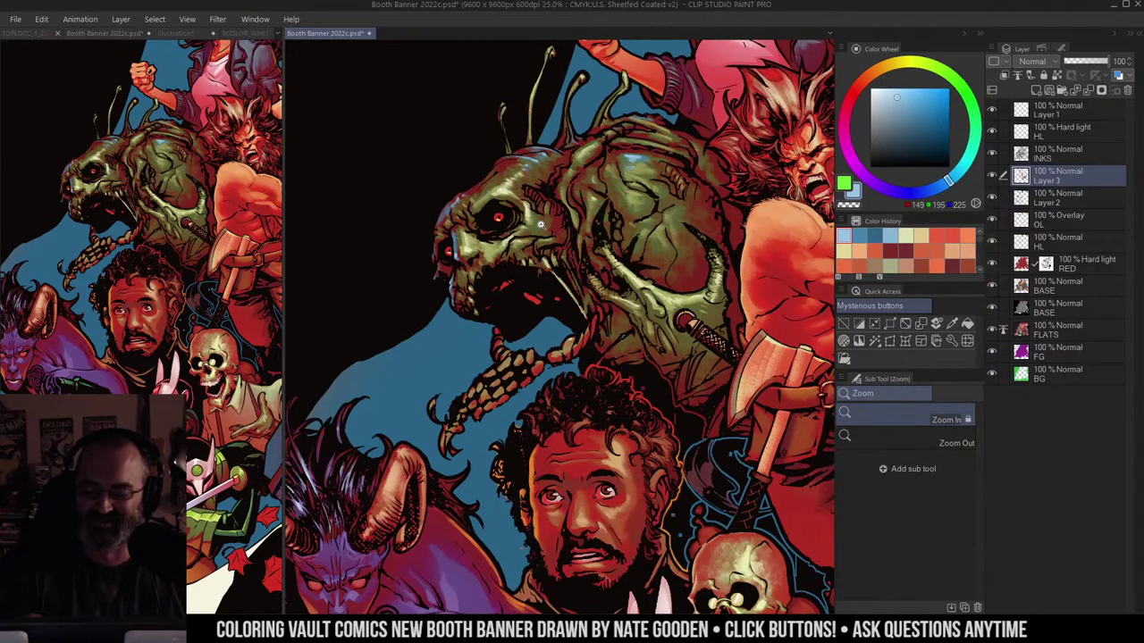
pyautogui.moveTo(654, 181); pyautogui.dragTo(619, 182)
pyautogui.keyDown('ctrl'); pyautogui.keyDown('alt'); pyautogui.click(619, 182); pyautogui.keyUp('alt'); pyautogui.keyUp('ctrl')
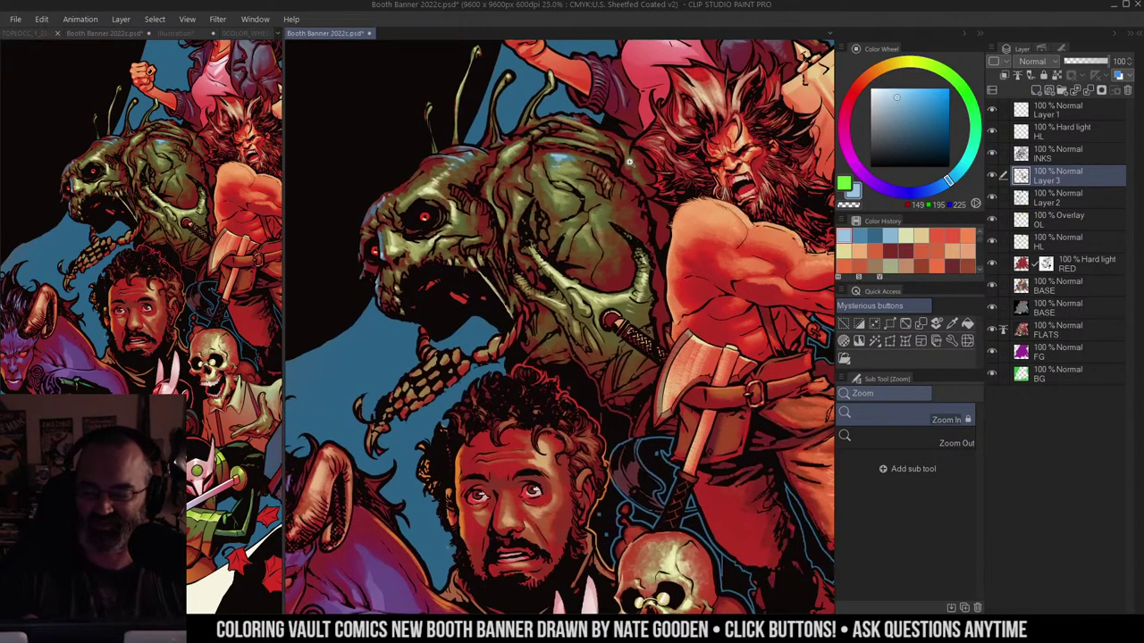
pyautogui.keyDown('ctrl'); pyautogui.keyDown('alt'); pyautogui.click(610, 179); pyautogui.keyUp('alt'); pyautogui.keyUp('ctrl')
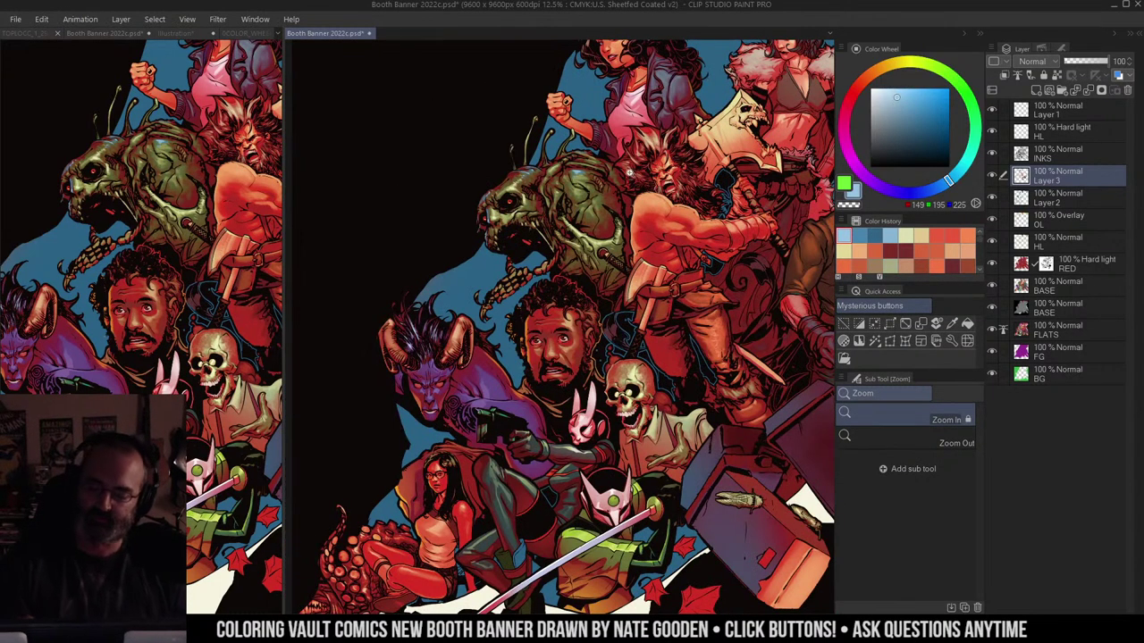
pyautogui.click(584, 174)
pyautogui.click(584, 163)
pyautogui.click(612, 186)
pyautogui.press('m')
pyautogui.keyDown('alt'); pyautogui.click(573, 178); pyautogui.keyUp('alt')
pyautogui.keyDown('alt'); pyautogui.click(574, 177); pyautogui.keyUp('alt')
pyautogui.press('b')
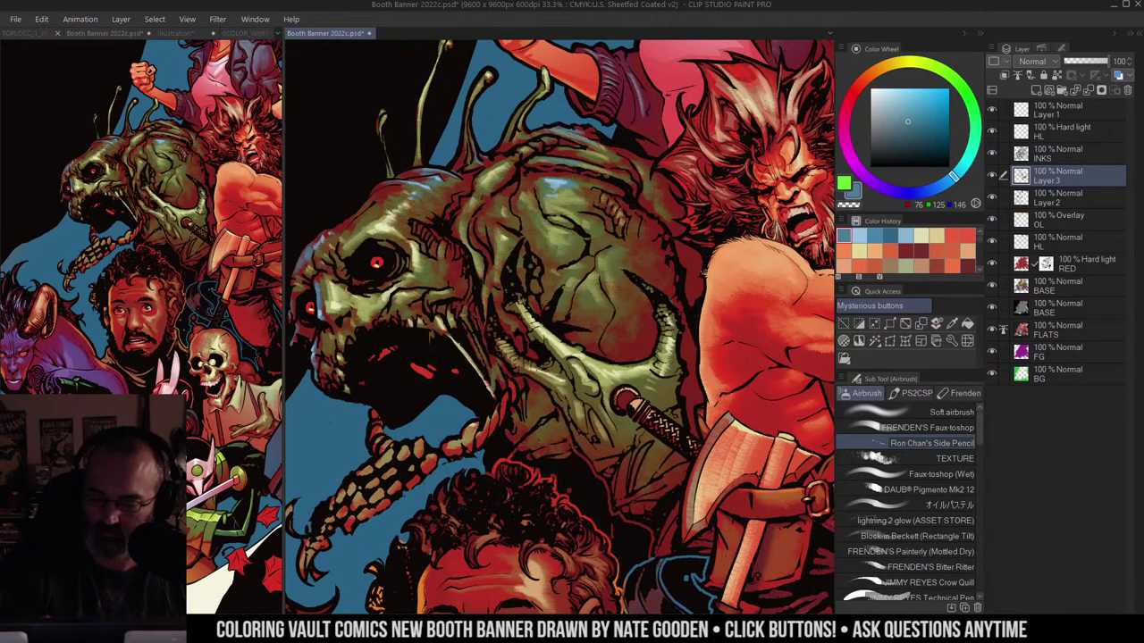
pyautogui.keyDown('alt'); pyautogui.click(558, 185); pyautogui.keyUp('alt')
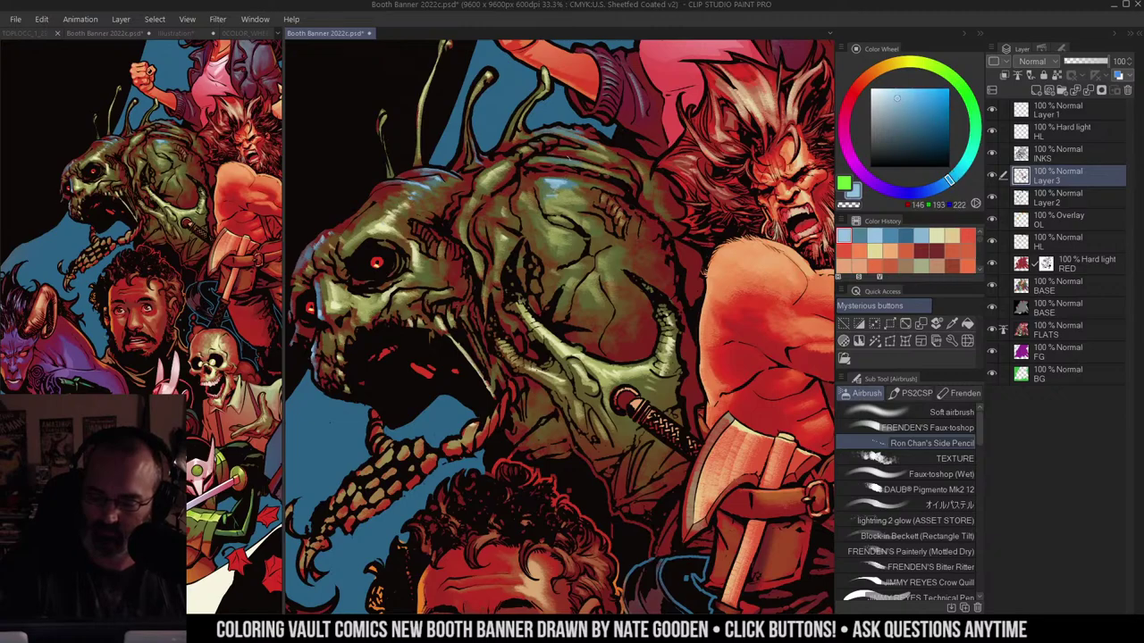
pyautogui.moveTo(546, 160)
pyautogui.mouseDown()
pyautogui.moveTo(571, 163)
pyautogui.moveTo(573, 137)
pyautogui.mouseUp()
# Step: Brush light blue (146, 193, 222) rim light along the green creature's forehead and brow
pyautogui.press('z')
pyautogui.keyDown('alt'); pyautogui.click(579, 145); pyautogui.keyUp('alt')
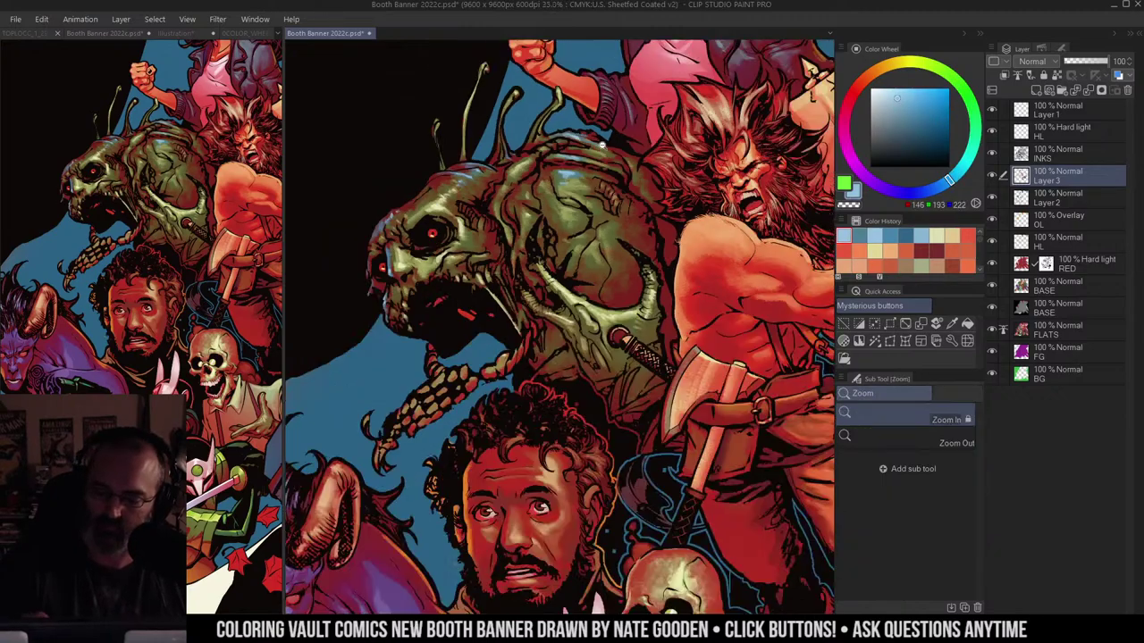
pyautogui.keyDown('alt'); pyautogui.click(579, 145); pyautogui.keyUp('alt')
pyautogui.keyDown('alt'); pyautogui.click(579, 145); pyautogui.keyUp('alt')
pyautogui.moveTo(645, 160); pyautogui.dragTo(603, 158)
pyautogui.press('m')
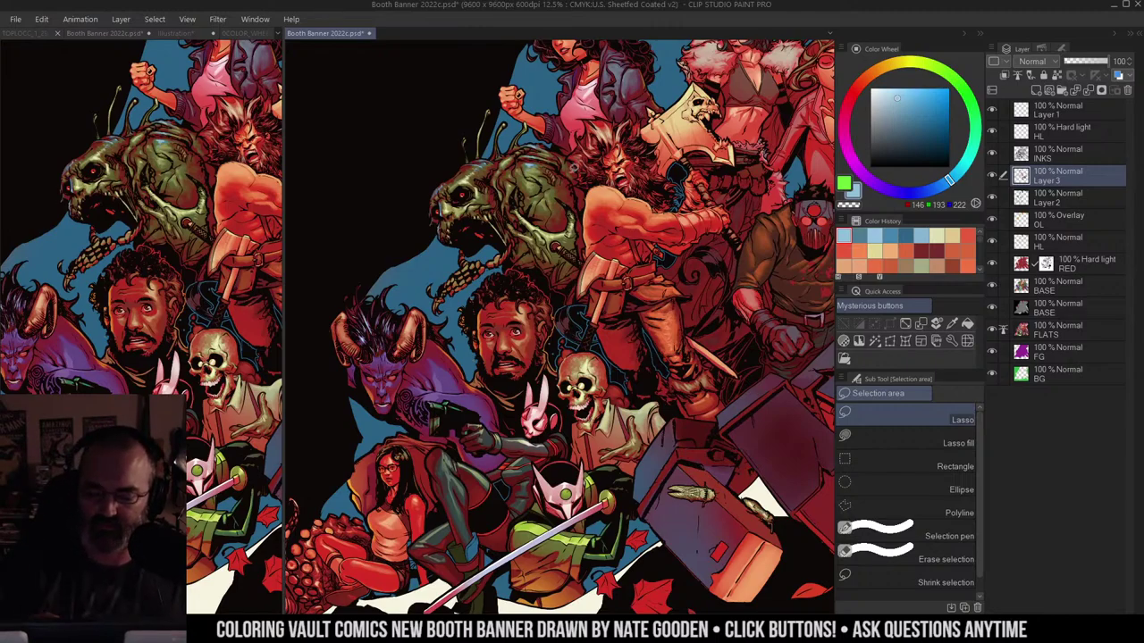
pyautogui.hotkey('ctrl', 'space')
pyautogui.click(570, 215)
pyautogui.moveTo(534, 136); pyautogui.dragTo(612, 176)
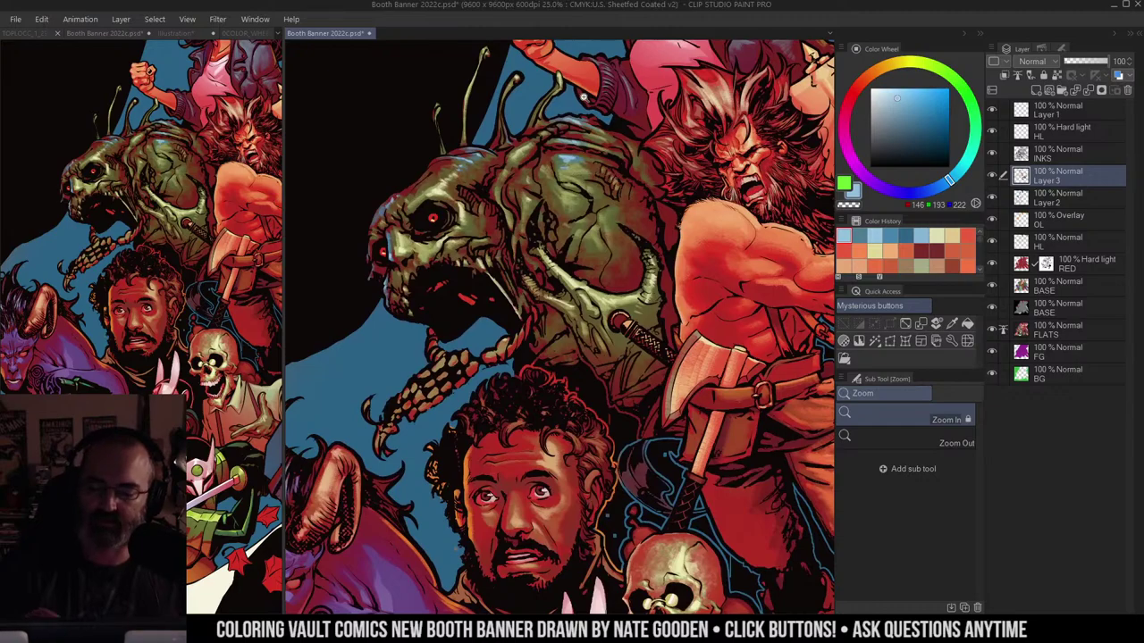
pyautogui.click(481, 152)
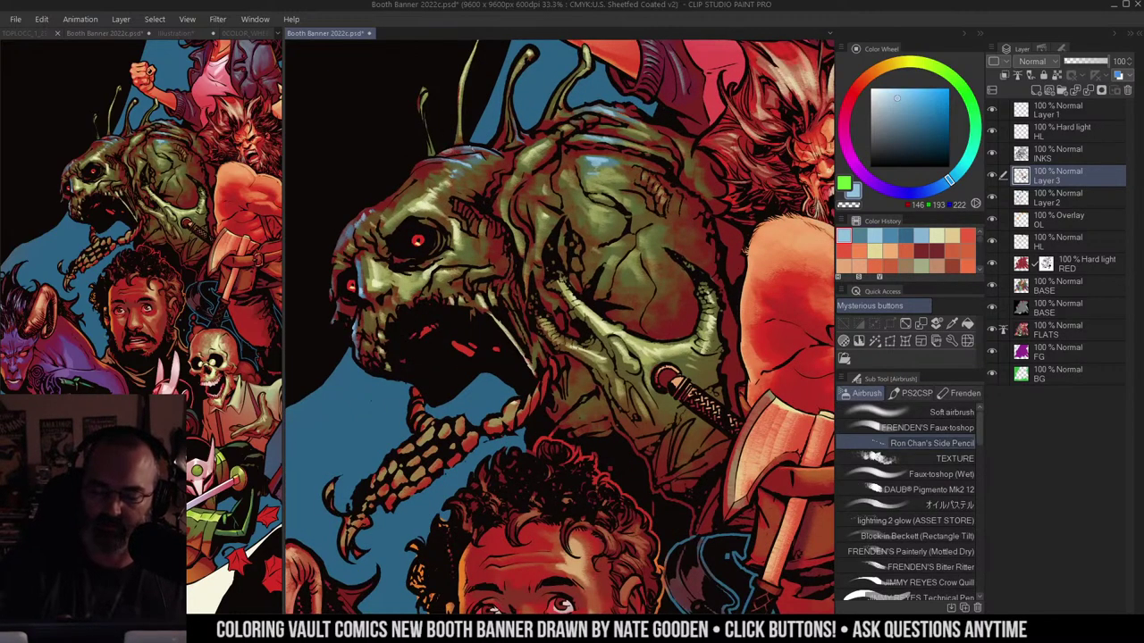
pyautogui.moveTo(444, 158); pyautogui.dragTo(376, 211)
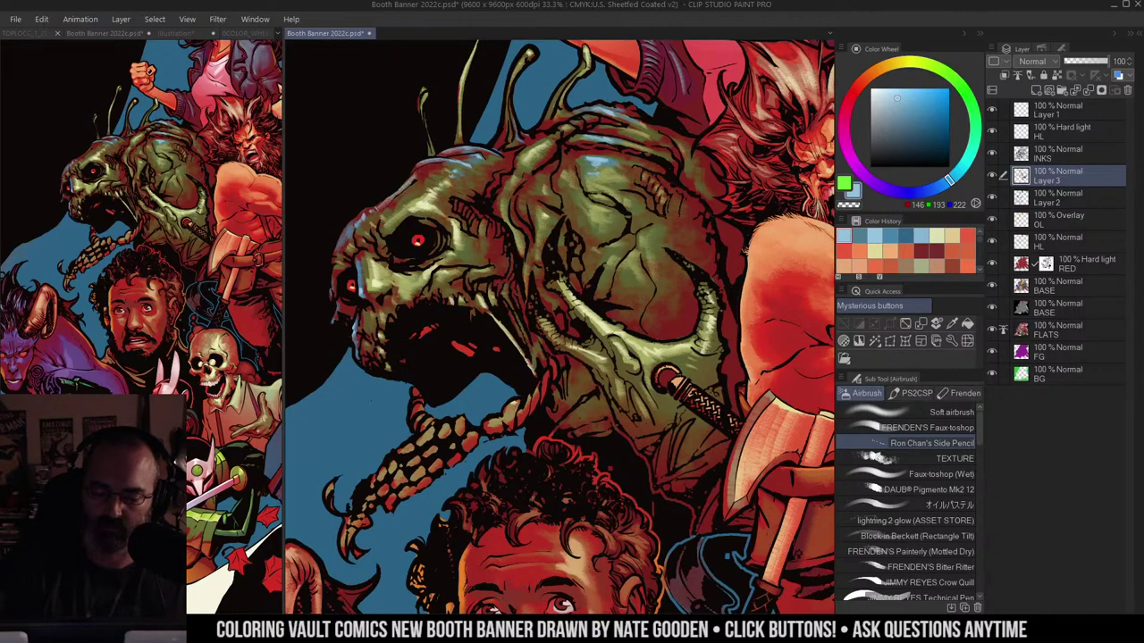
pyautogui.moveTo(425, 177); pyautogui.dragTo(412, 193)
# Step: Brush light blue (146, 193, 222) edge highlights on the curved bones across the green creature's torso
pyautogui.moveTo(545, 152); pyautogui.dragTo(595, 223)
pyautogui.click(593, 224)
pyautogui.click(594, 224)
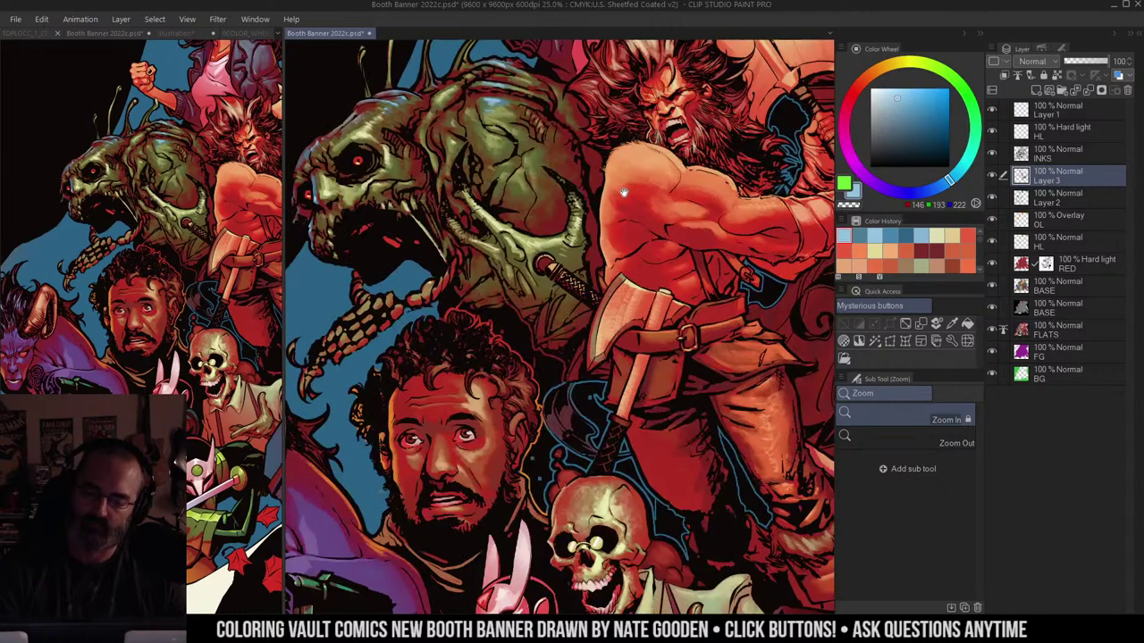
pyautogui.press('m')
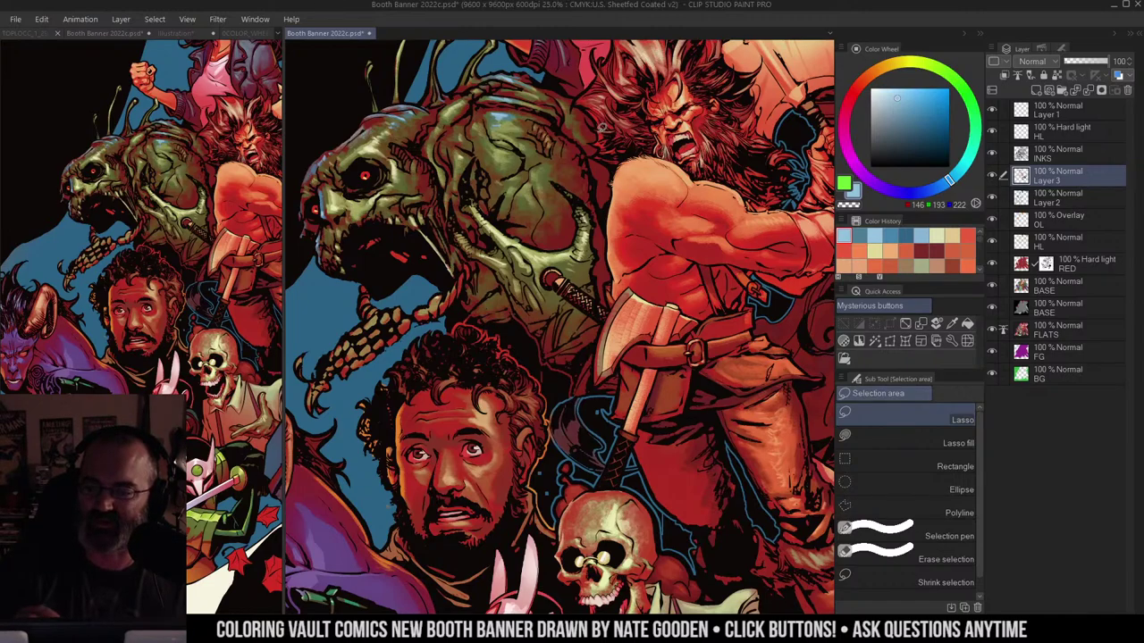
pyautogui.hotkey('ctrl', 'space')
pyautogui.moveTo(506, 129); pyautogui.dragTo(402, 125)
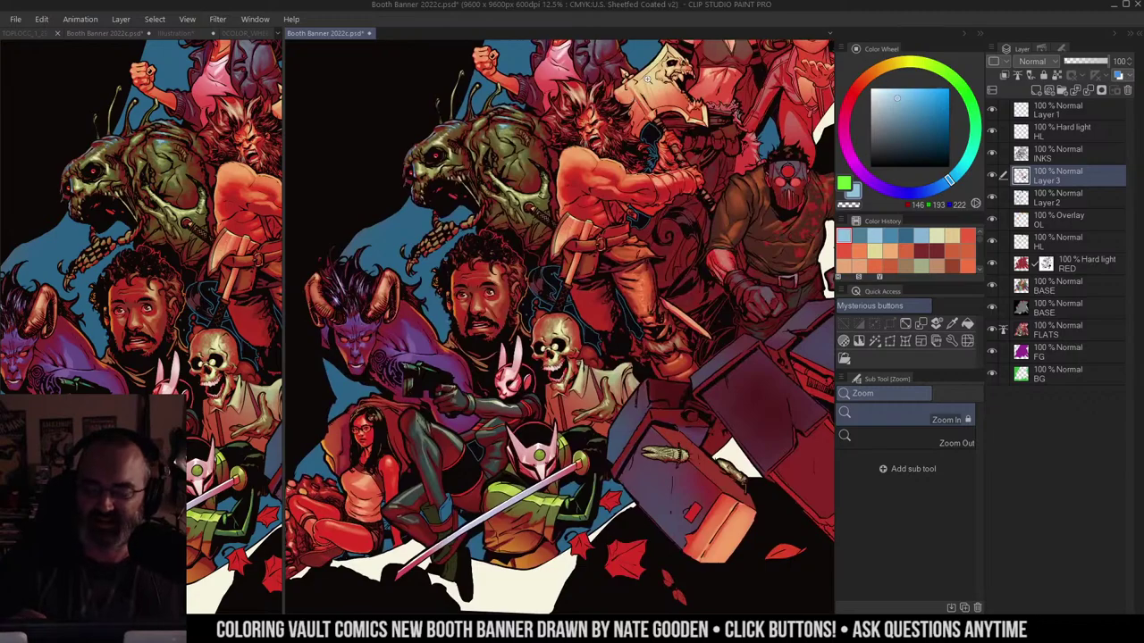
pyautogui.click(511, 198)
pyautogui.click(513, 199)
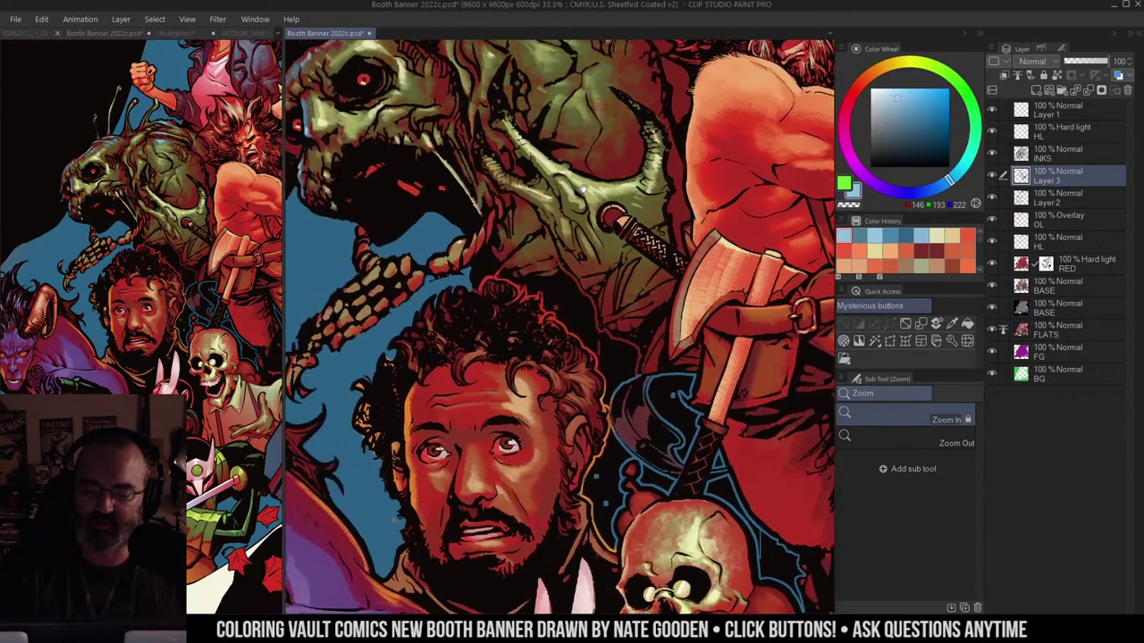
pyautogui.press('b')
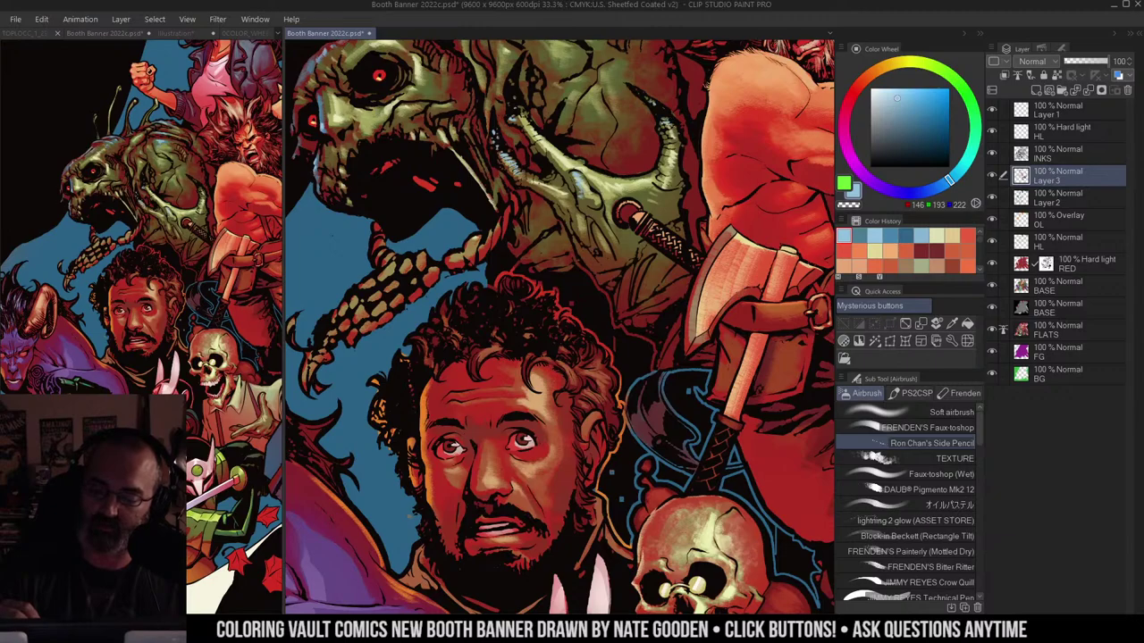
# Step: Extend the light blue highlights down the central strands where the torso bones join
pyautogui.hotkey('ctrl', 'space')
pyautogui.keyDown('alt'); pyautogui.click(631, 154); pyautogui.keyUp('alt')
pyautogui.moveTo(693, 115); pyautogui.dragTo(629, 156)
pyautogui.moveTo(579, 212); pyautogui.dragTo(595, 176)
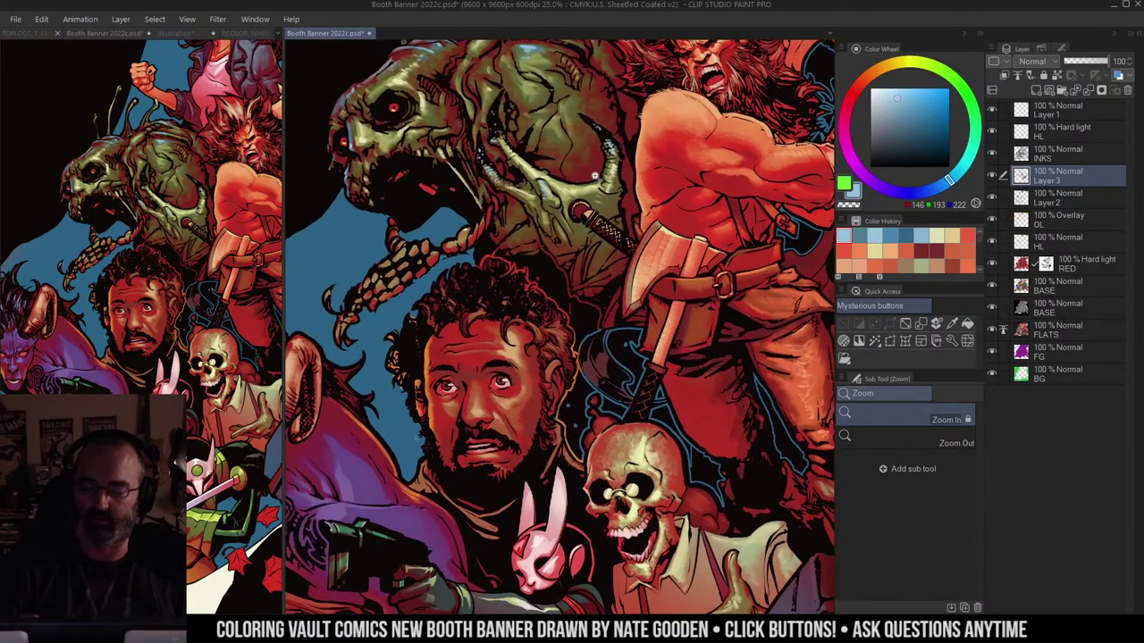
pyautogui.click(548, 169)
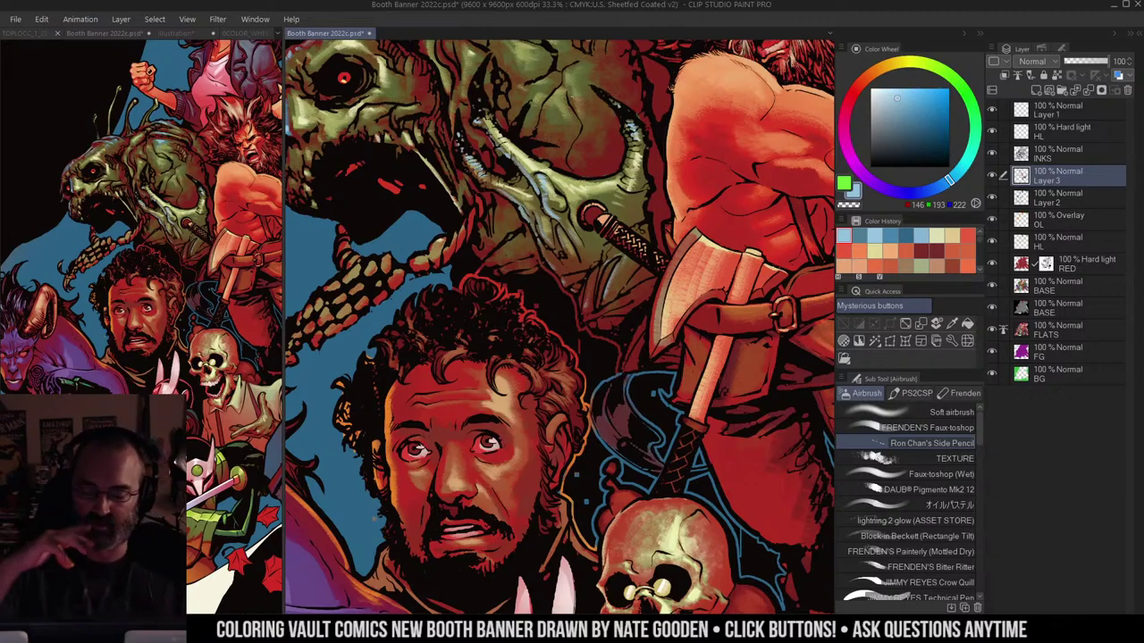
# Step: Sample pale yellow (223, 226, 182) and highlight the wrist segments above the green creature's hanging skeletal claw
pyautogui.hotkey('ctrl', 'space')
pyautogui.moveTo(620, 268)
pyautogui.mouseDown()
pyautogui.moveTo(608, 223)
pyautogui.moveTo(639, 211)
pyautogui.mouseUp()
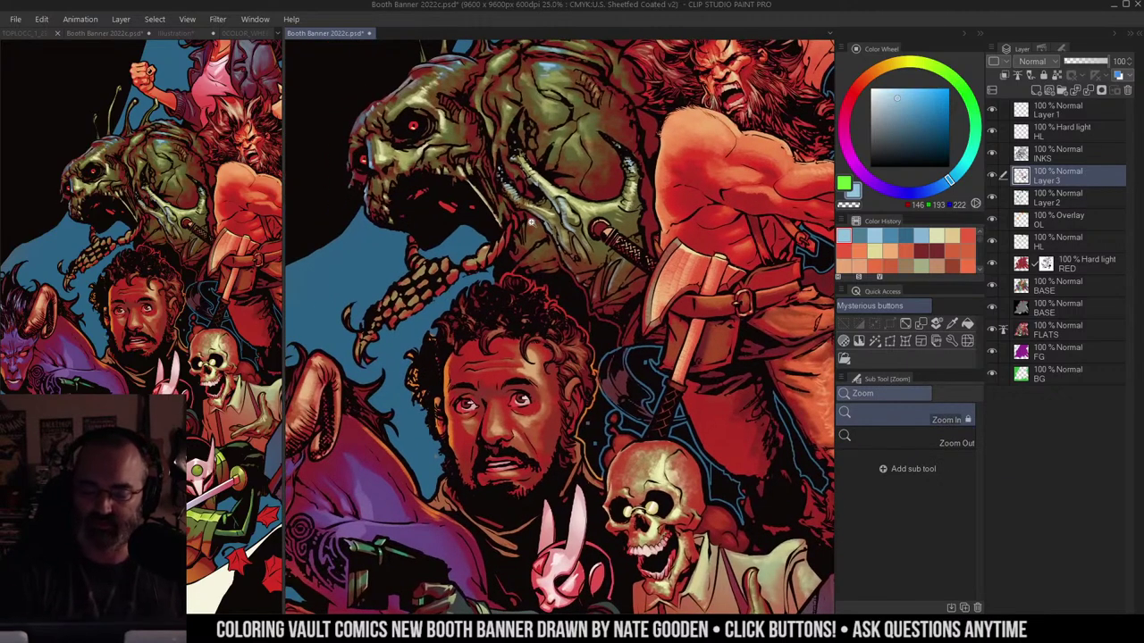
pyautogui.click(509, 261)
pyautogui.moveTo(509, 261); pyautogui.dragTo(572, 228)
pyautogui.press('m')
pyautogui.rightClick(655, 99)
pyautogui.rightClick(597, 96)
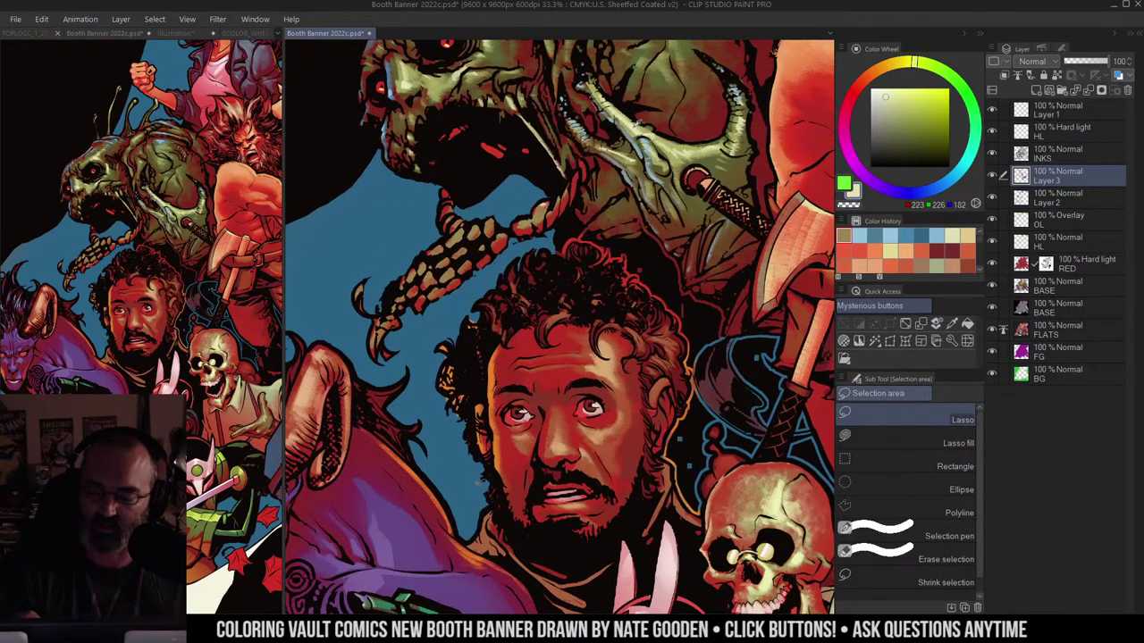
pyautogui.press('b')
pyautogui.moveTo(534, 217); pyautogui.dragTo(544, 205)
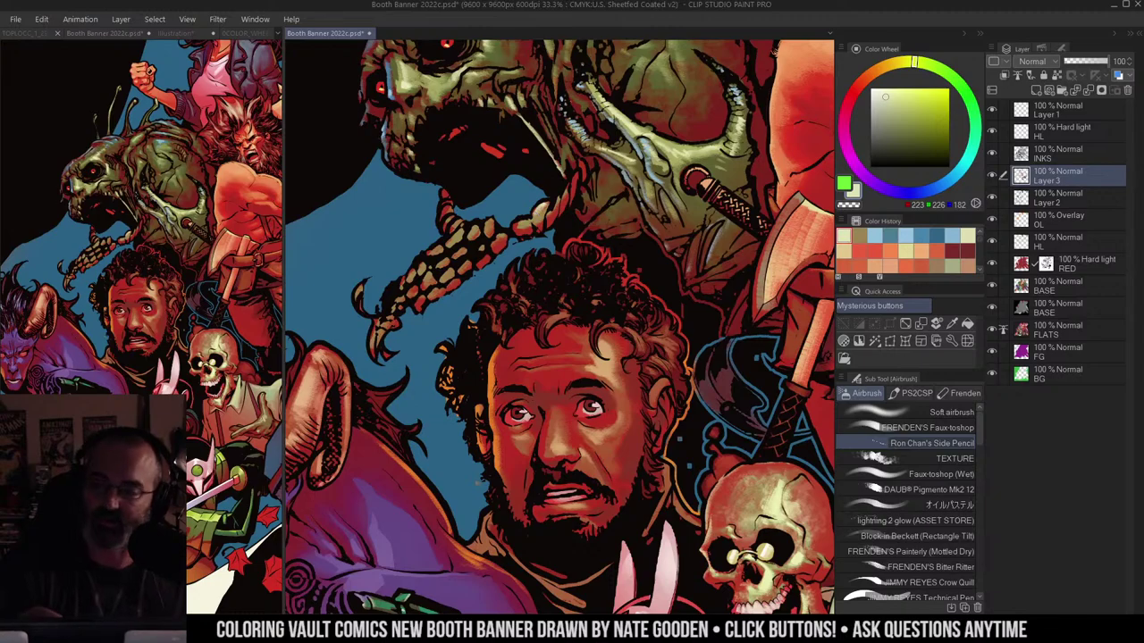
pyautogui.press('m')
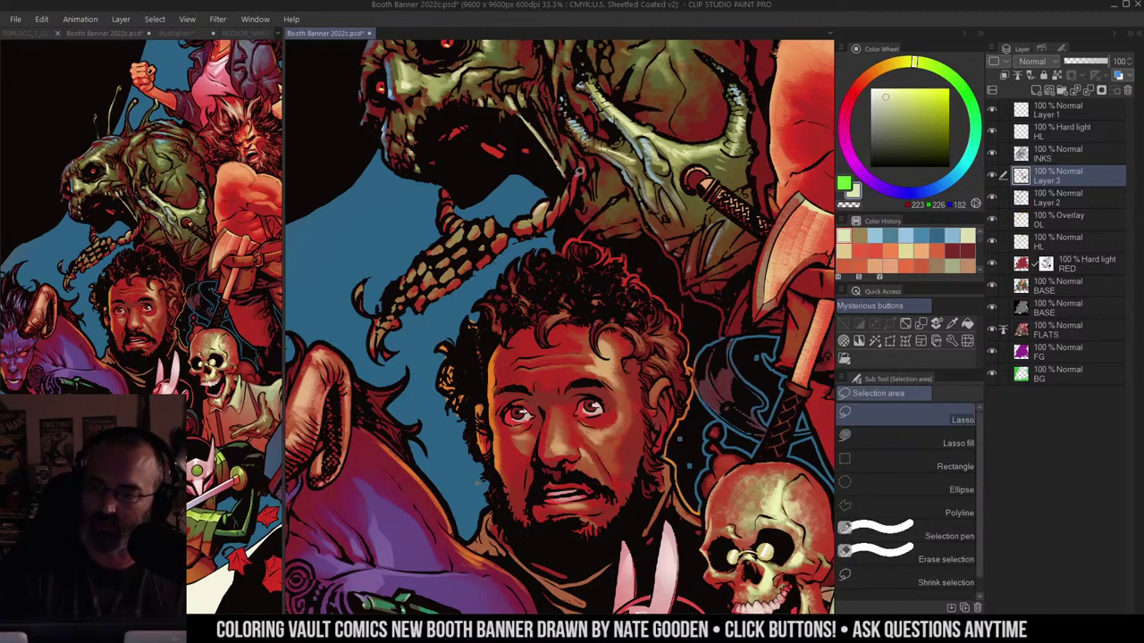
# Step: Highlight the bones of the green creature's hanging skeletal claw with pale yellow (223, 226, 182)
pyautogui.press('b')
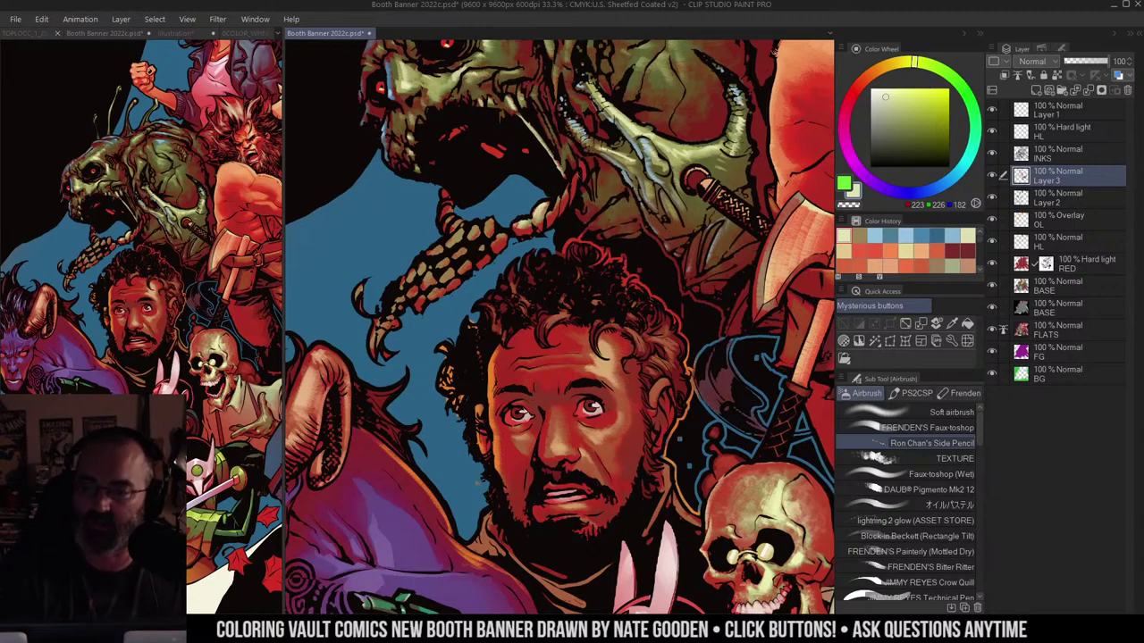
pyautogui.press('m')
pyautogui.moveTo(478, 483); pyautogui.dragTo(493, 450)
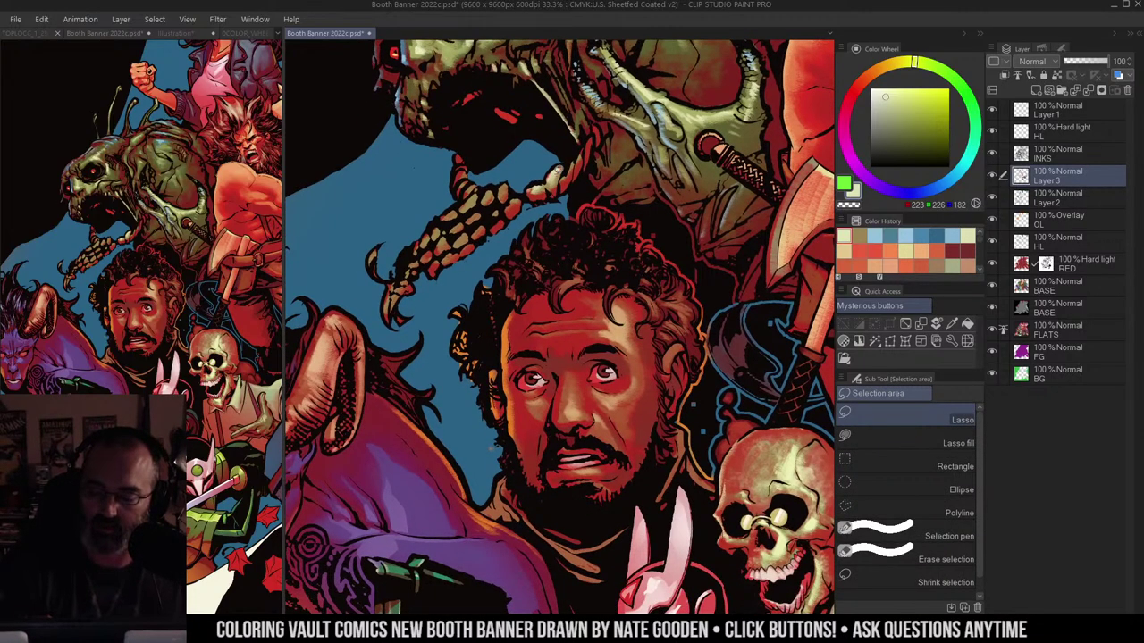
pyautogui.press('b')
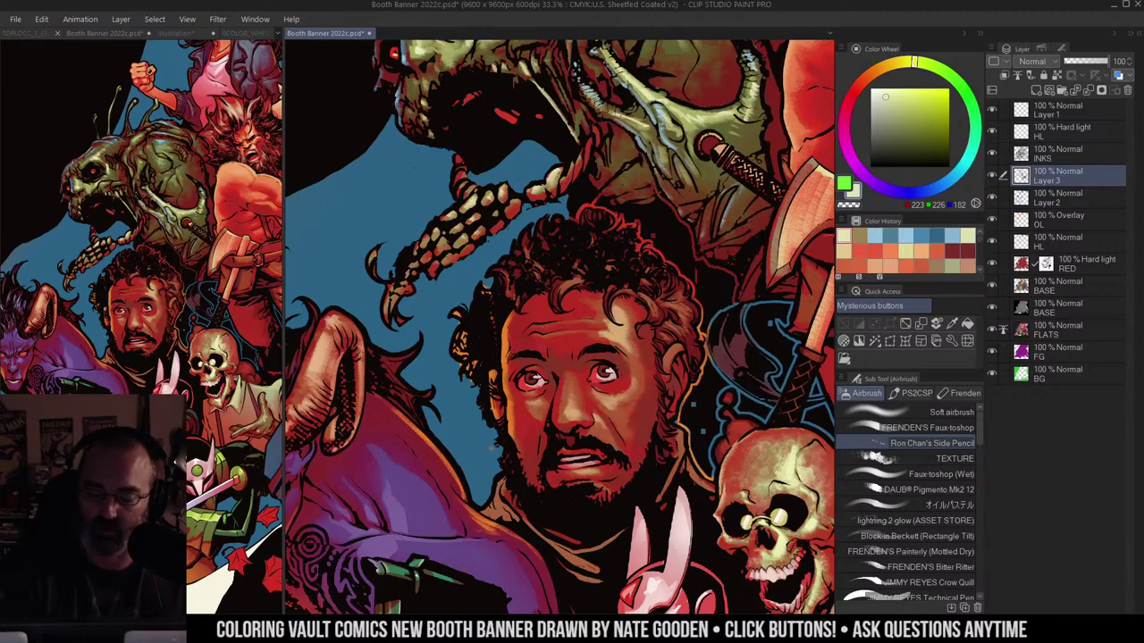
pyautogui.hotkey('ctrl', 'space')
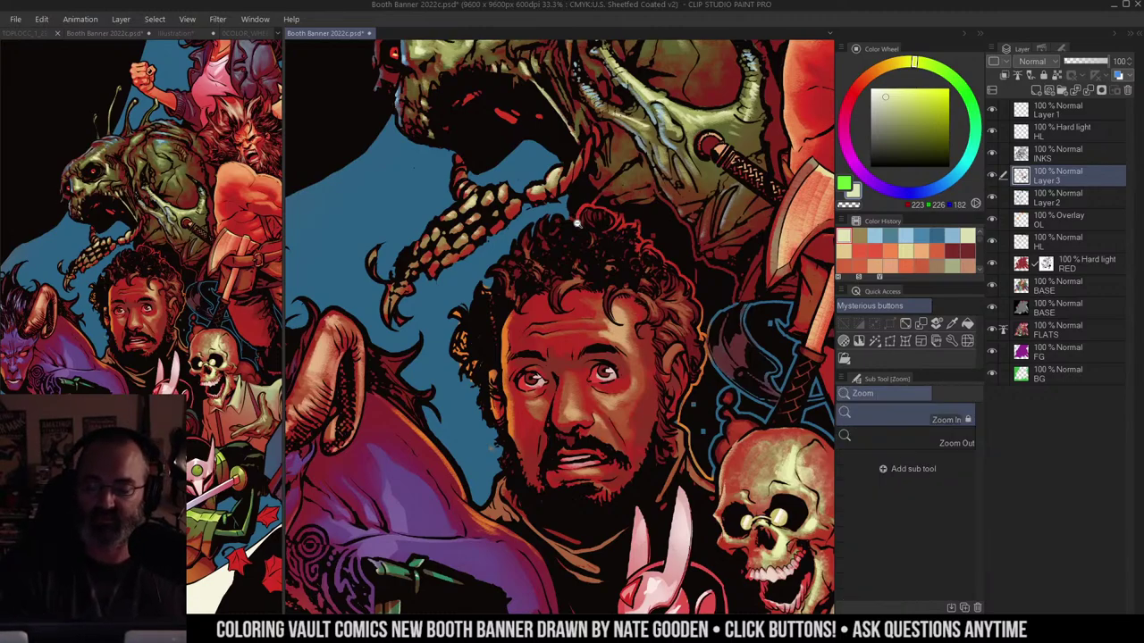
# Step: Sample pale yellow (226, 215, 153) and highlight the braided dagger handle and the edges of the axe at the warrior's belt
pyautogui.scroll(-1, 578, 224)
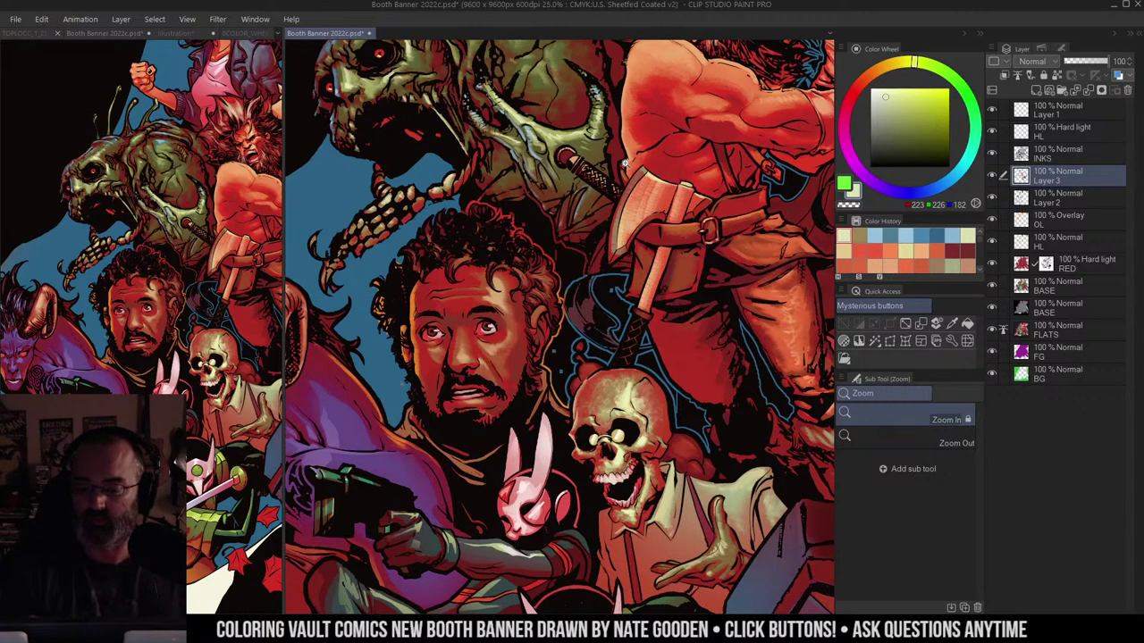
pyautogui.scroll(-1, 596, 196)
pyautogui.scroll(3, 596, 197)
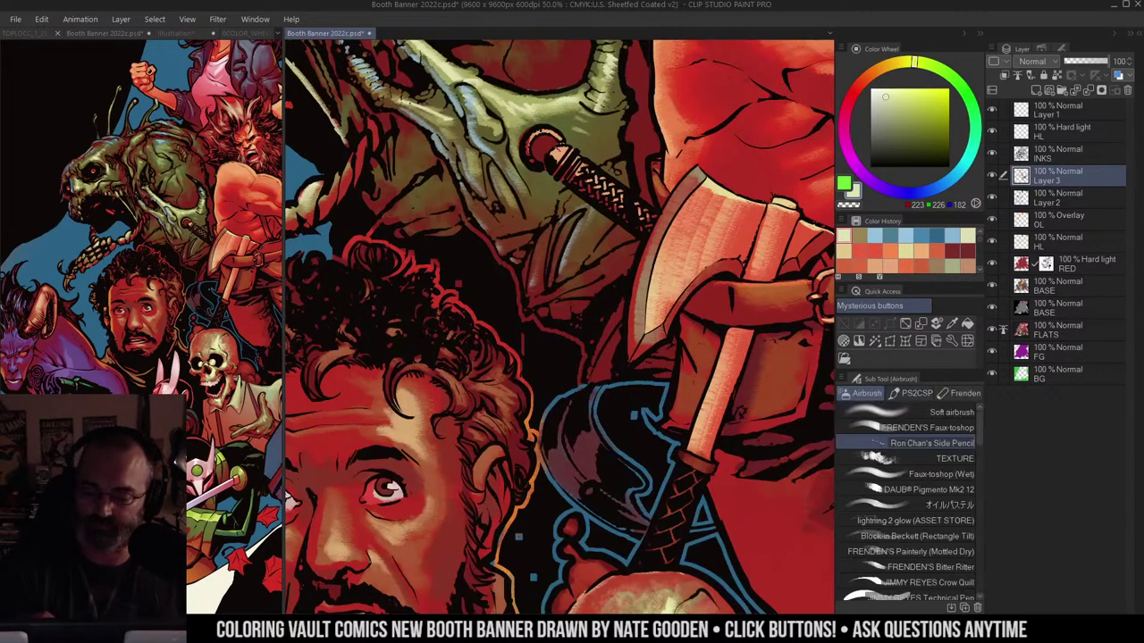
pyautogui.keyDown('alt'); pyautogui.click(693, 239); pyautogui.keyUp('alt')
pyautogui.keyDown('alt'); pyautogui.click(715, 189); pyautogui.keyUp('alt')
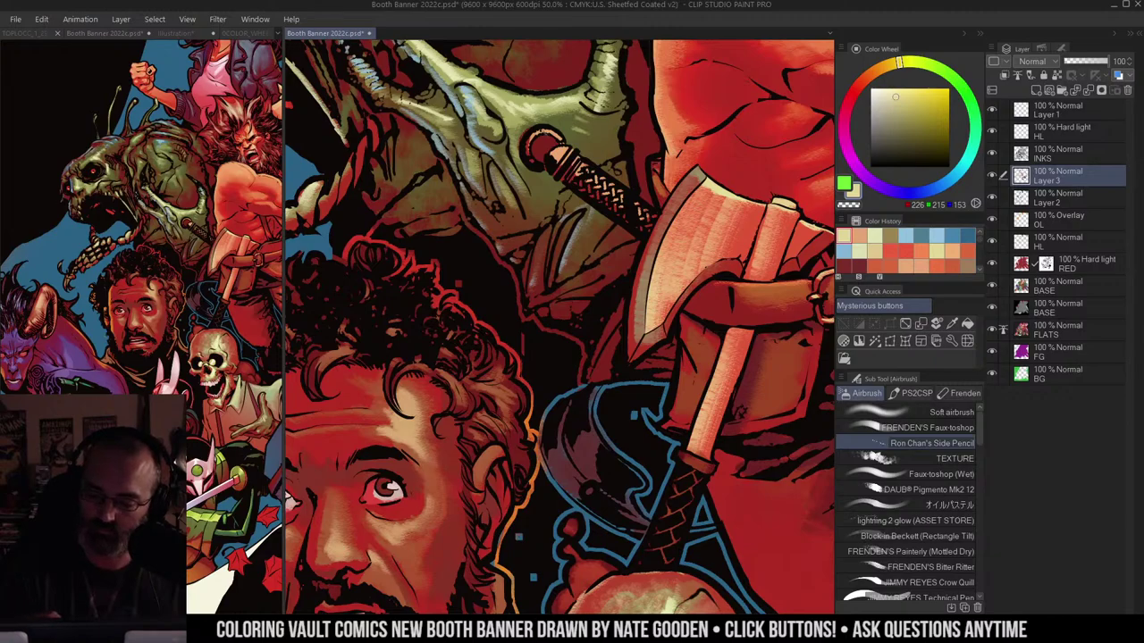
pyautogui.scroll(-2, 558, 153)
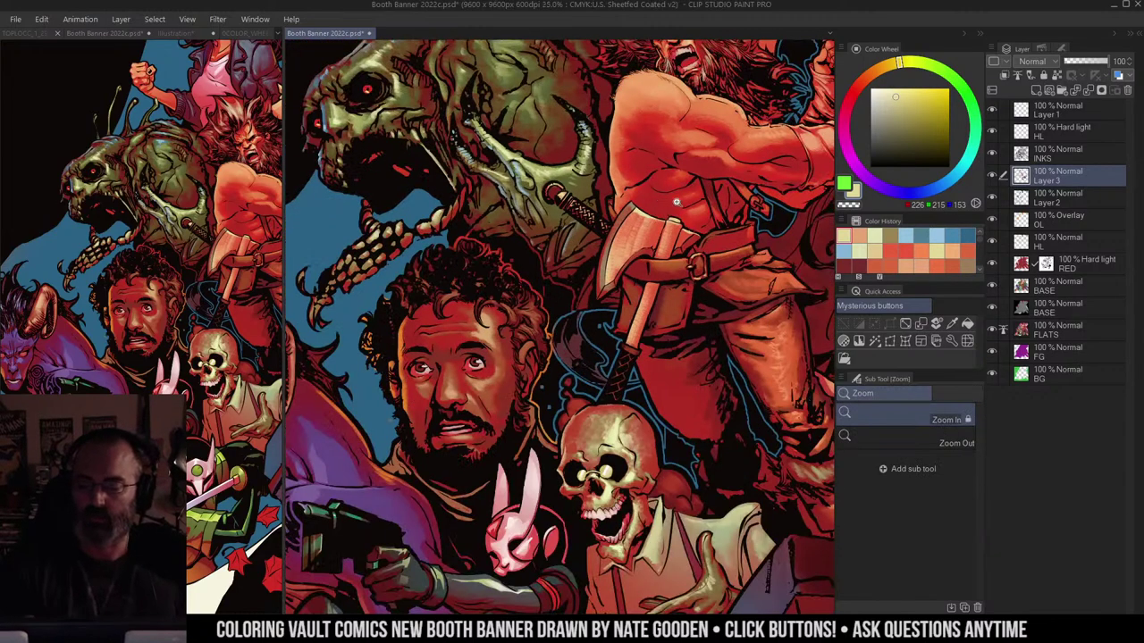
pyautogui.scroll(2, 545, 213)
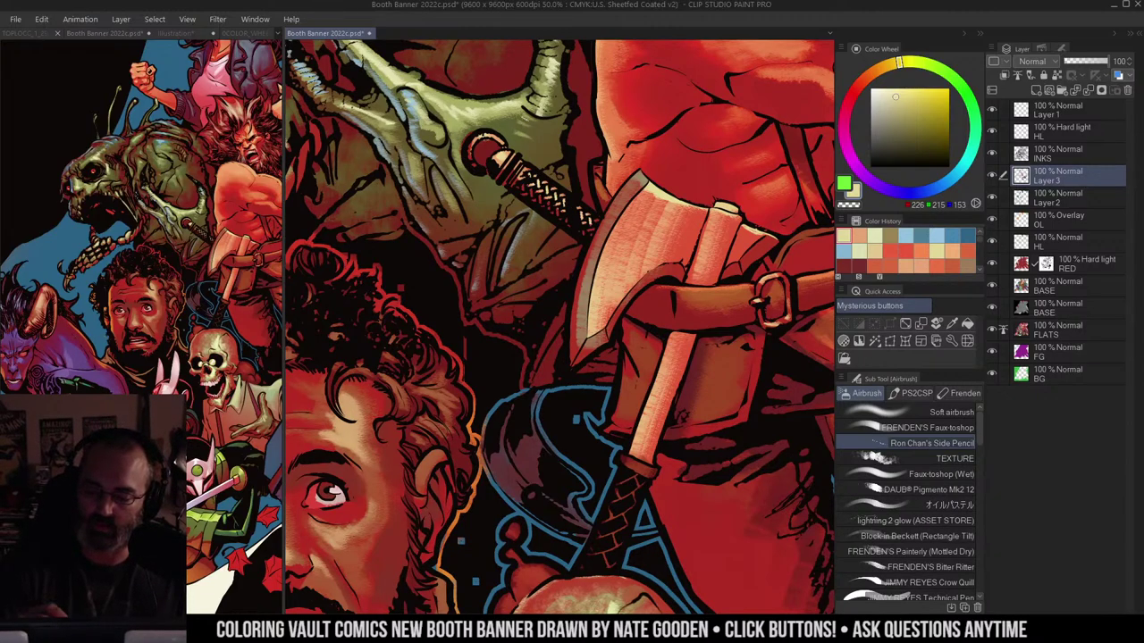
# Step: Set the color to blue (93, 163, 194) and brush rim light on the braided dagger handle and its round pommel
pyautogui.moveTo(951, 103); pyautogui.dragTo(954, 179)
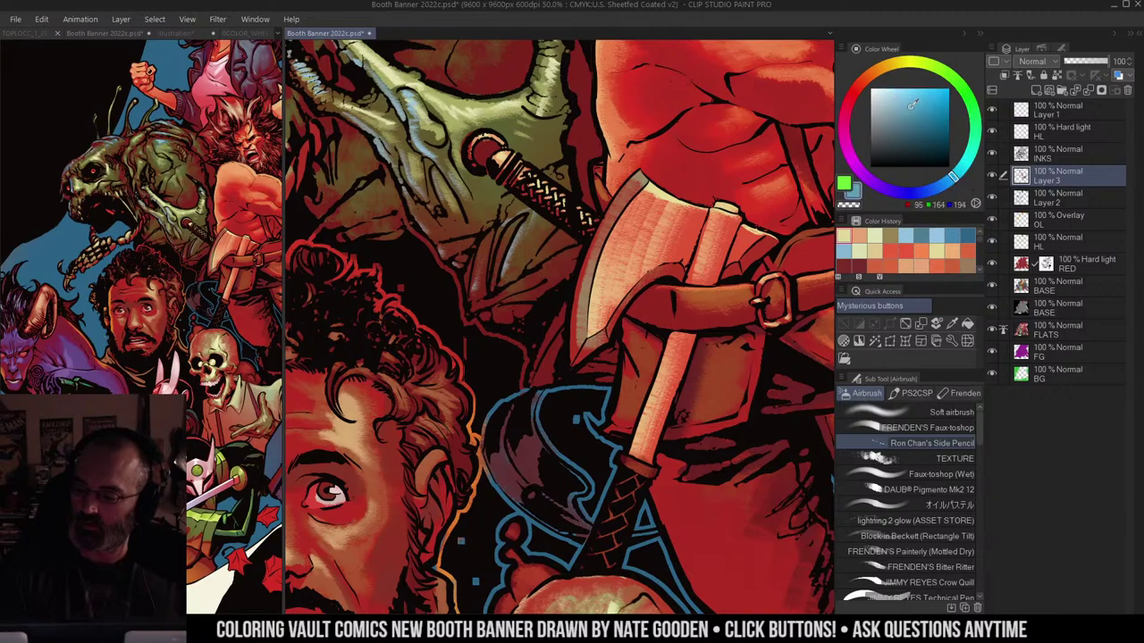
pyautogui.click(911, 107)
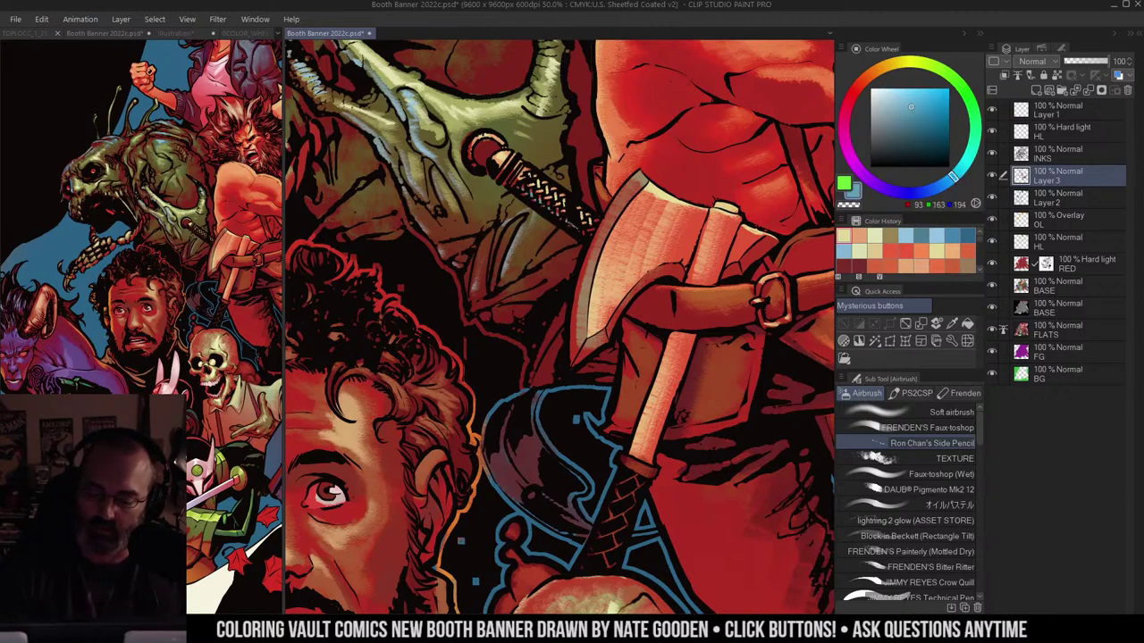
pyautogui.moveTo(569, 224); pyautogui.dragTo(577, 228)
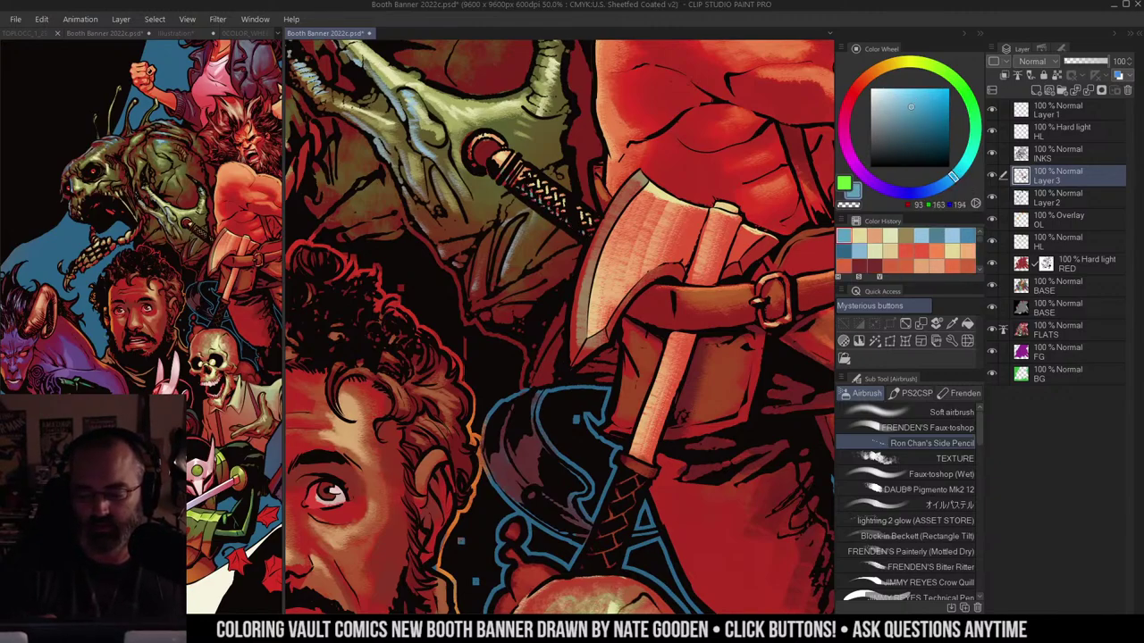
pyautogui.press('z')
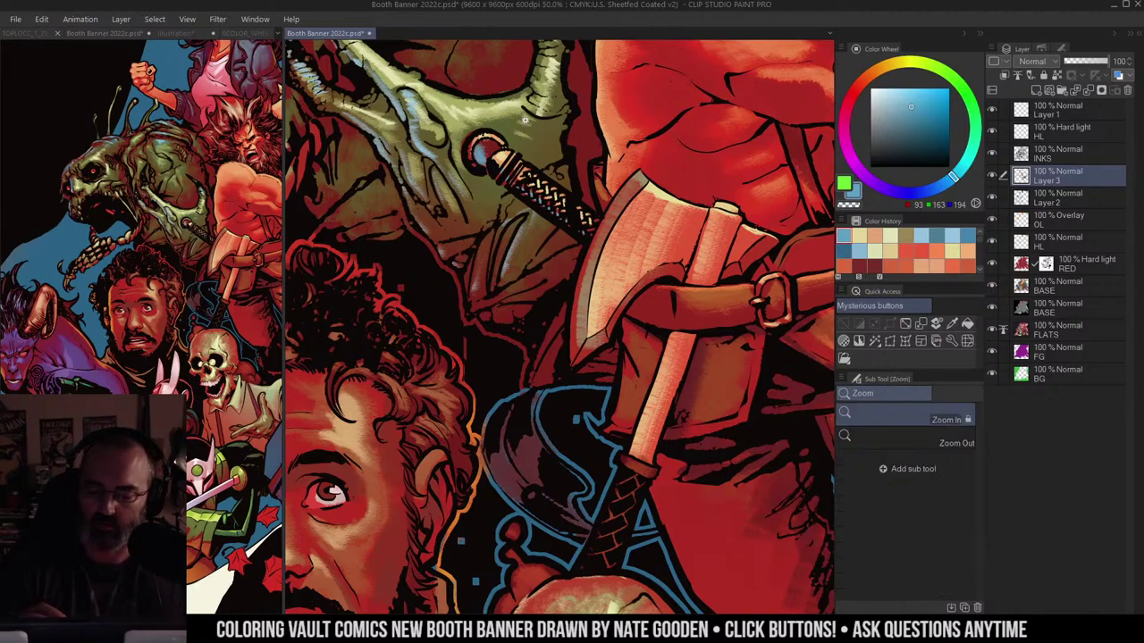
pyautogui.keyDown('alt'); pyautogui.click(576, 131); pyautogui.keyUp('alt')
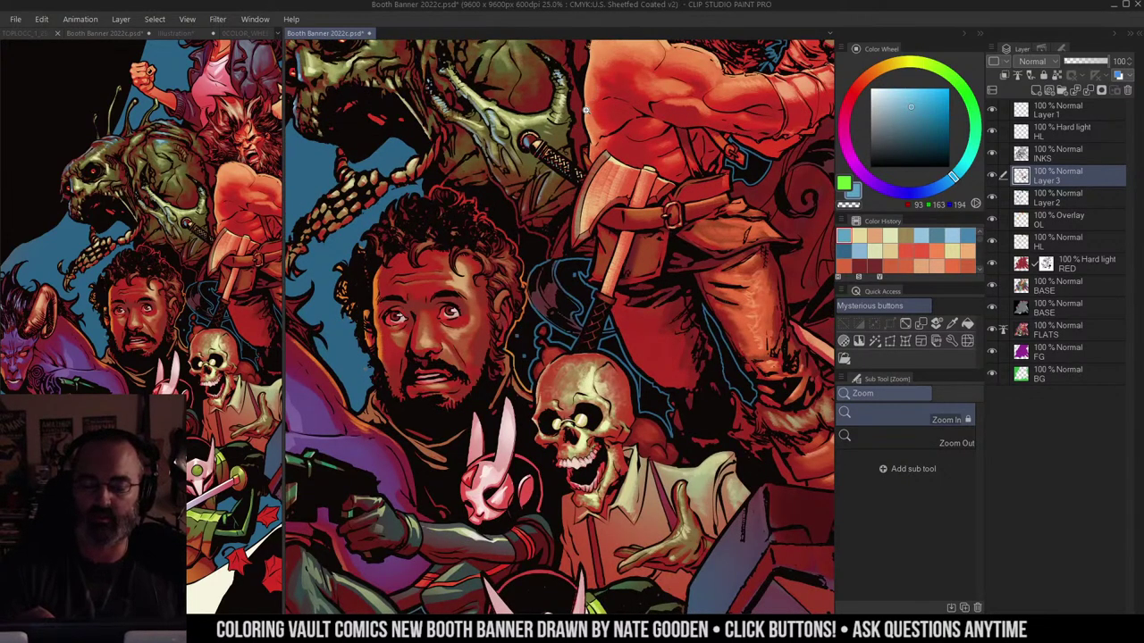
pyautogui.click(554, 144)
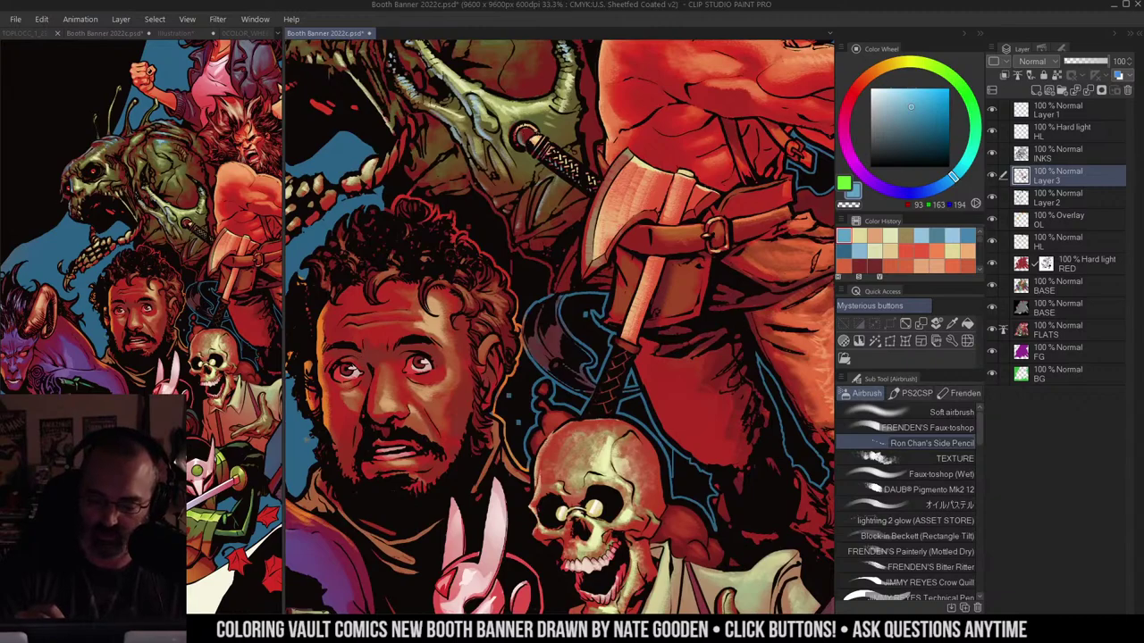
# Step: Sample pale yellow (226, 214, 152) as the brush color
pyautogui.keyDown('alt'); pyautogui.click(422, 365); pyautogui.keyUp('alt')
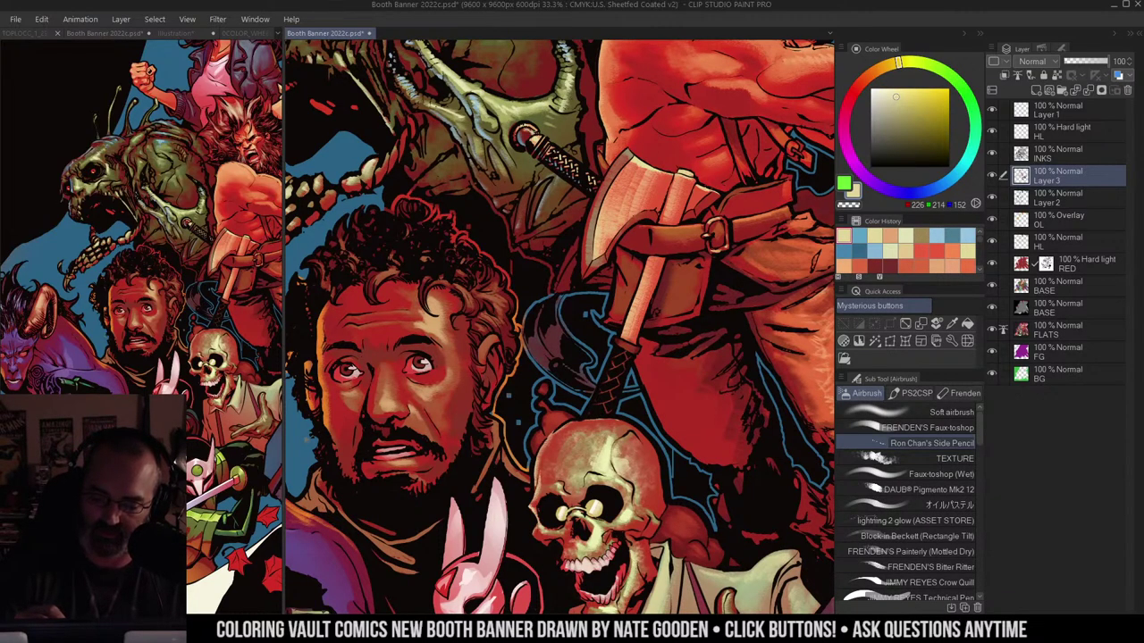
# Step: Sample the pale yellow and dark olive tones around the sword hilt on the green creature
pyautogui.keyDown('alt'); pyautogui.click(541, 134); pyautogui.keyUp('alt')
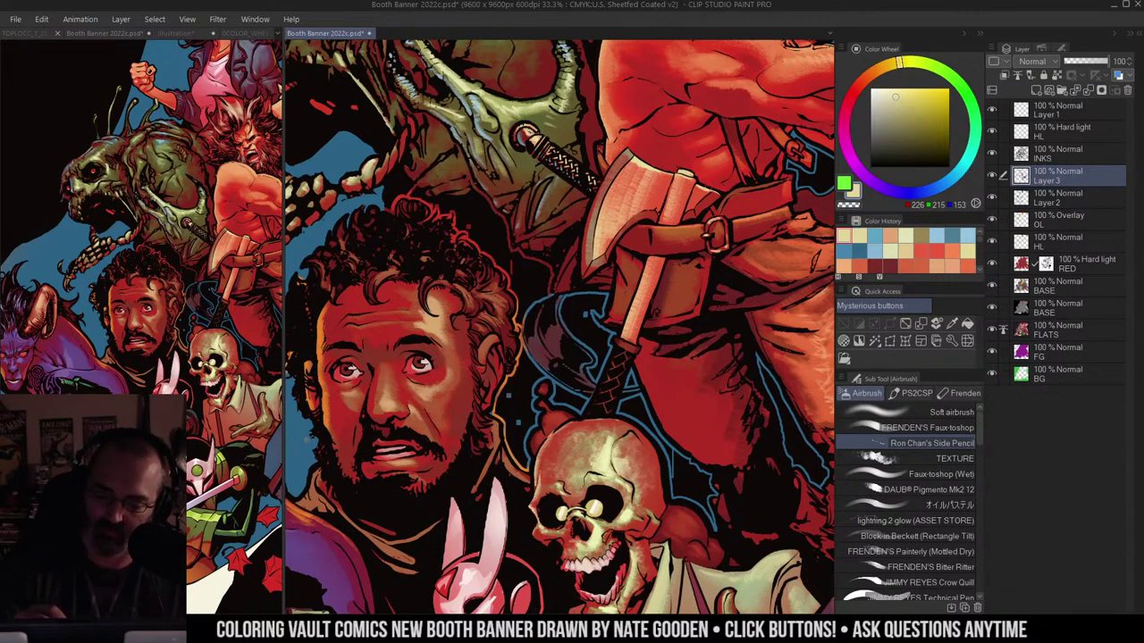
pyautogui.hotkey('ctrl', 'space')
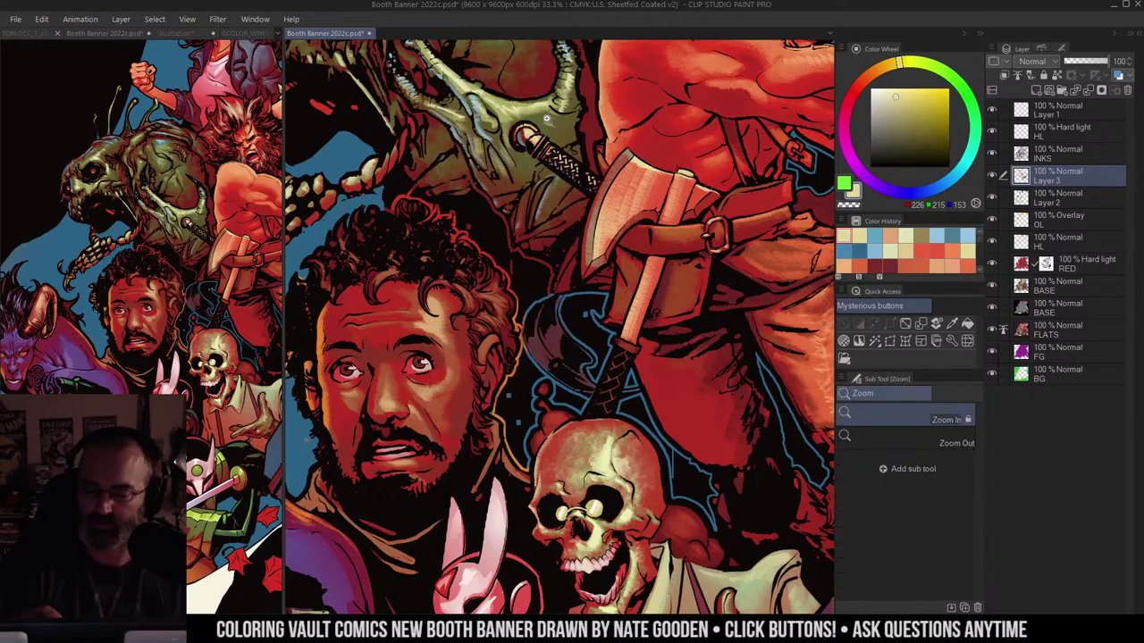
pyautogui.keyDown('alt'); pyautogui.click(549, 137); pyautogui.keyUp('alt')
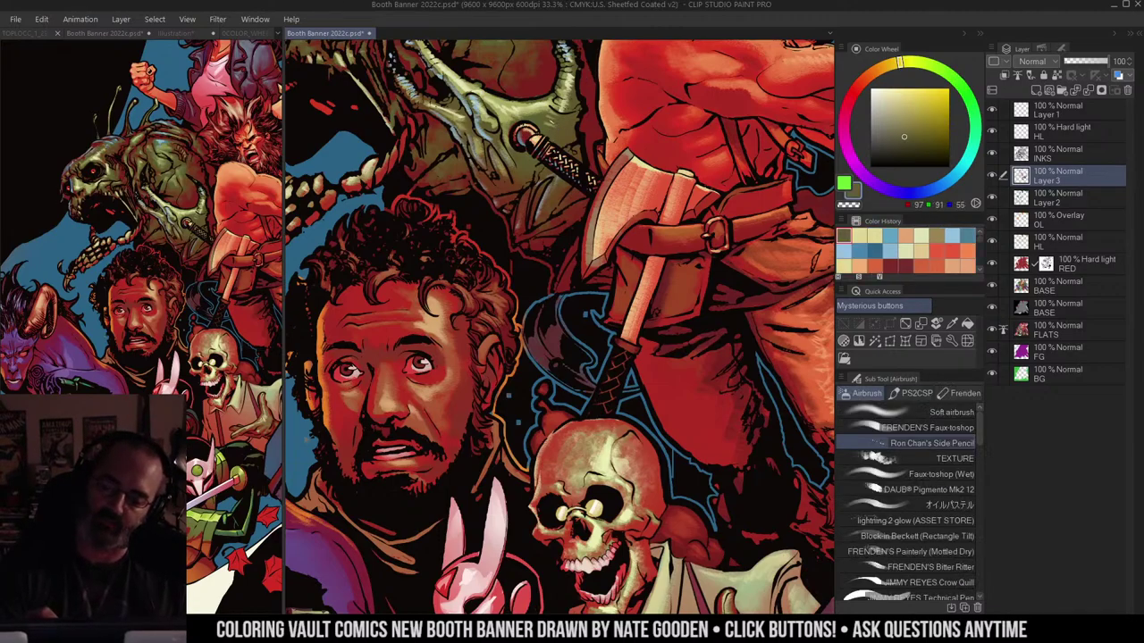
pyautogui.keyDown('alt'); pyautogui.click(539, 134); pyautogui.keyUp('alt')
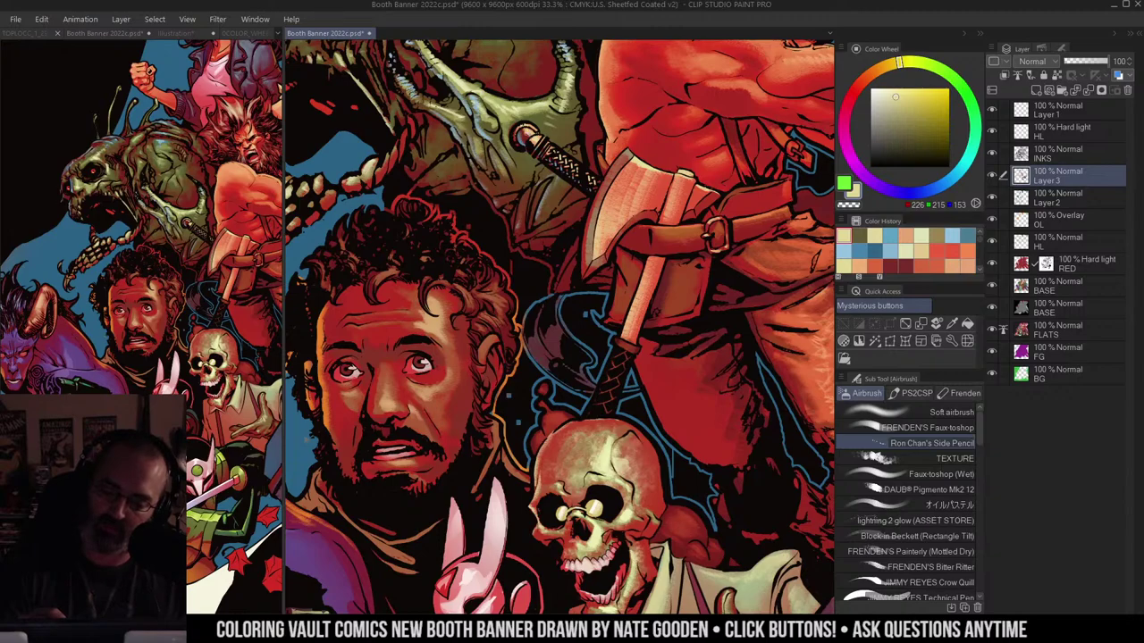
# Step: Sample the skin tone of the woman raising her fist, lighten it to RGB 244, 211, 171, and paint a highlight on her face
pyautogui.hotkey('ctrl', 'space')
pyautogui.moveTo(538, 181); pyautogui.dragTo(576, 253)
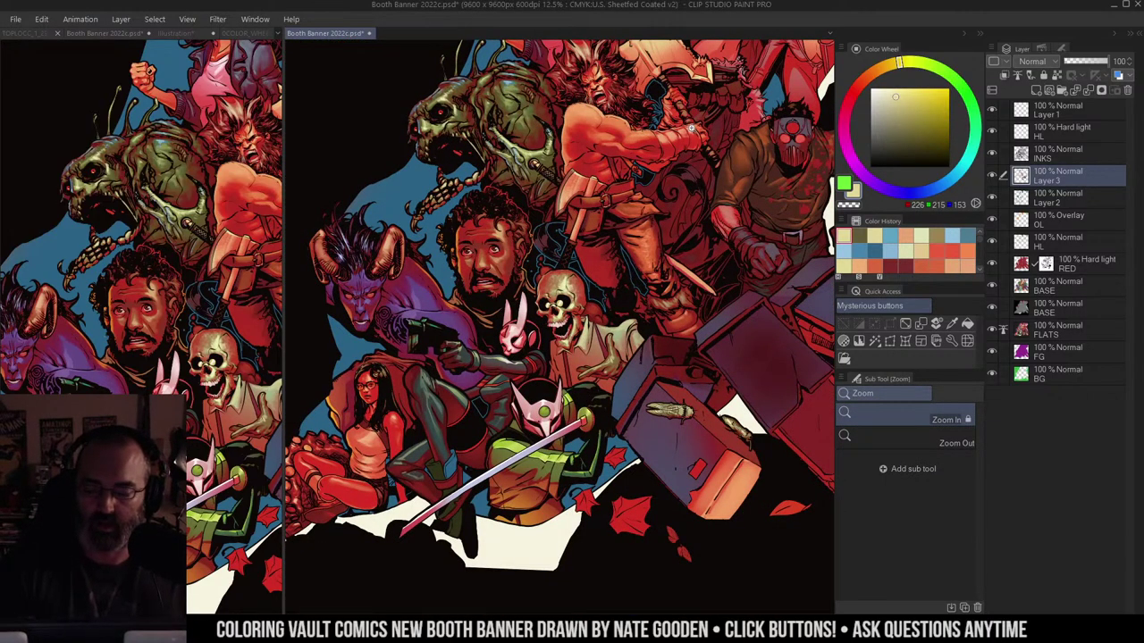
pyautogui.moveTo(655, 197); pyautogui.dragTo(589, 252)
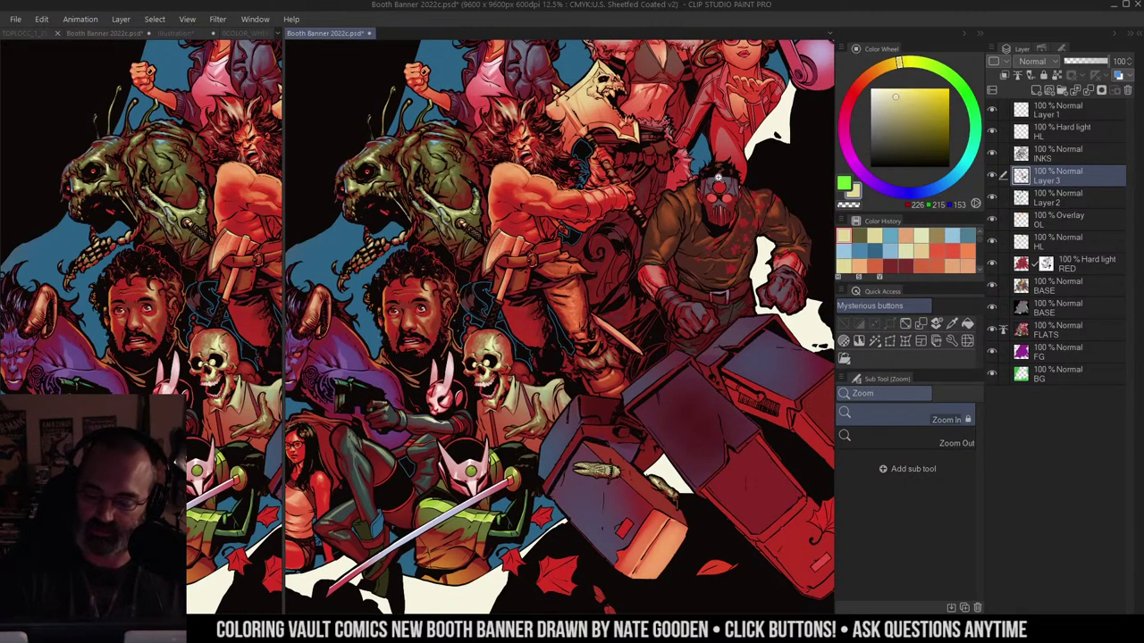
pyautogui.moveTo(663, 149); pyautogui.dragTo(657, 227)
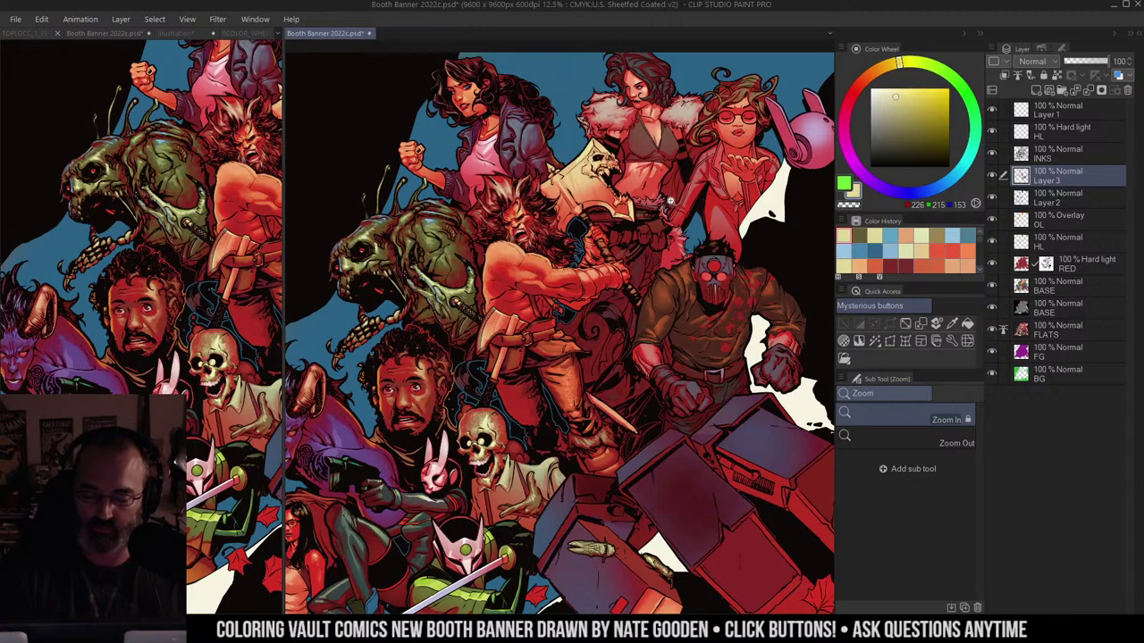
pyautogui.click(498, 101)
pyautogui.click(498, 101)
pyautogui.click(498, 101)
pyautogui.moveTo(497, 100)
pyautogui.mouseDown()
pyautogui.moveTo(593, 181)
pyautogui.moveTo(583, 190)
pyautogui.mouseUp()
pyautogui.keyDown('alt'); pyautogui.click(498, 181); pyautogui.keyUp('alt')
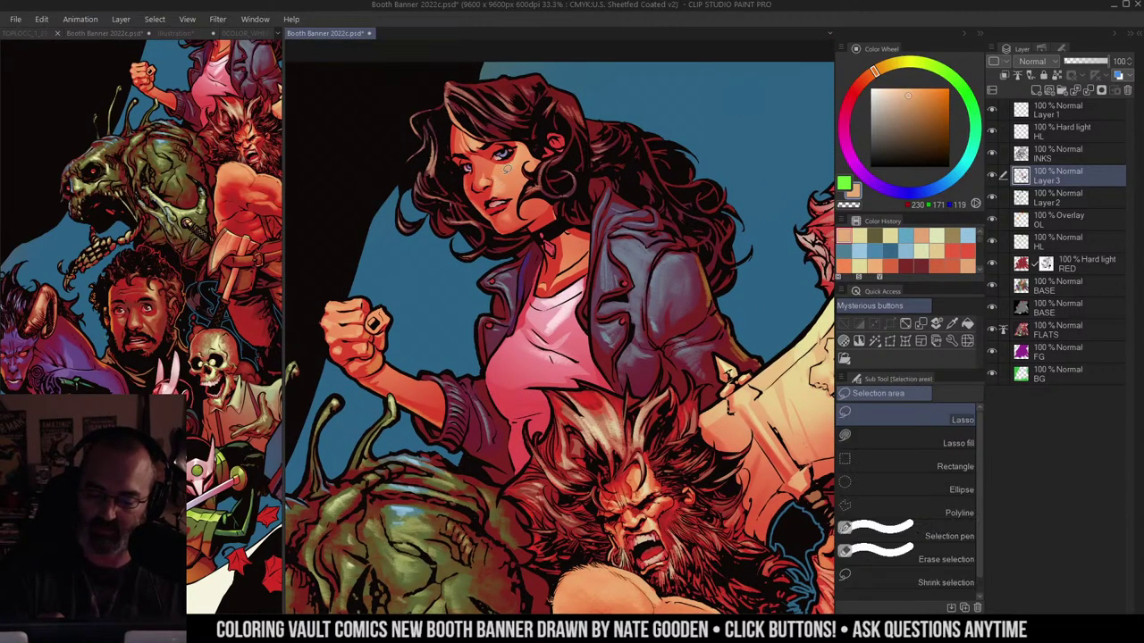
pyautogui.press('b')
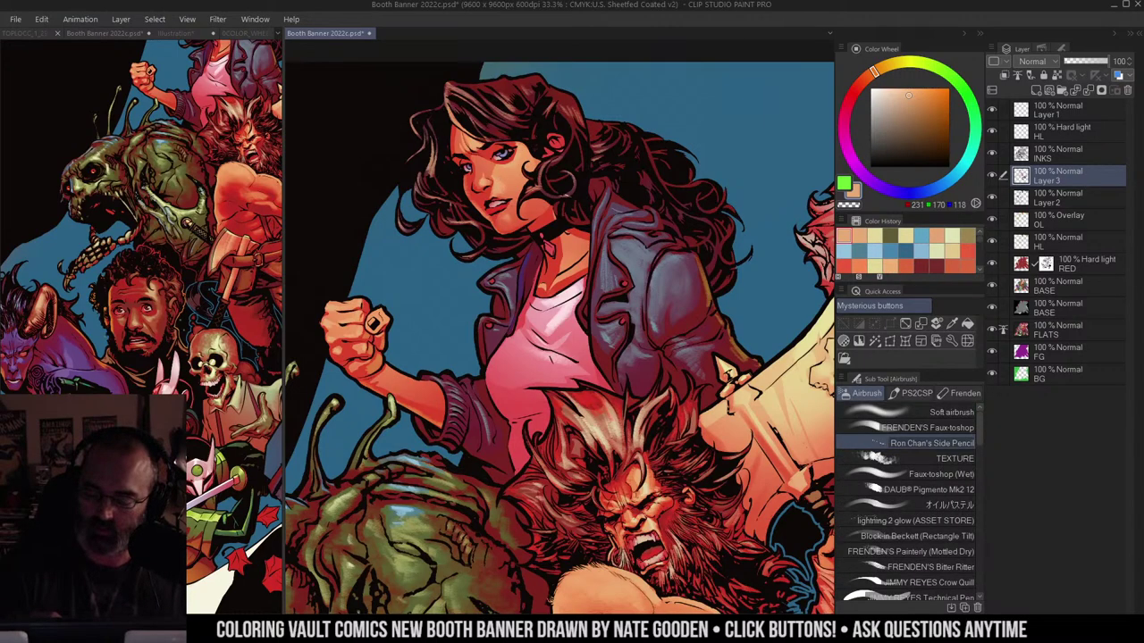
pyautogui.click(895, 91)
pyautogui.click(881, 70)
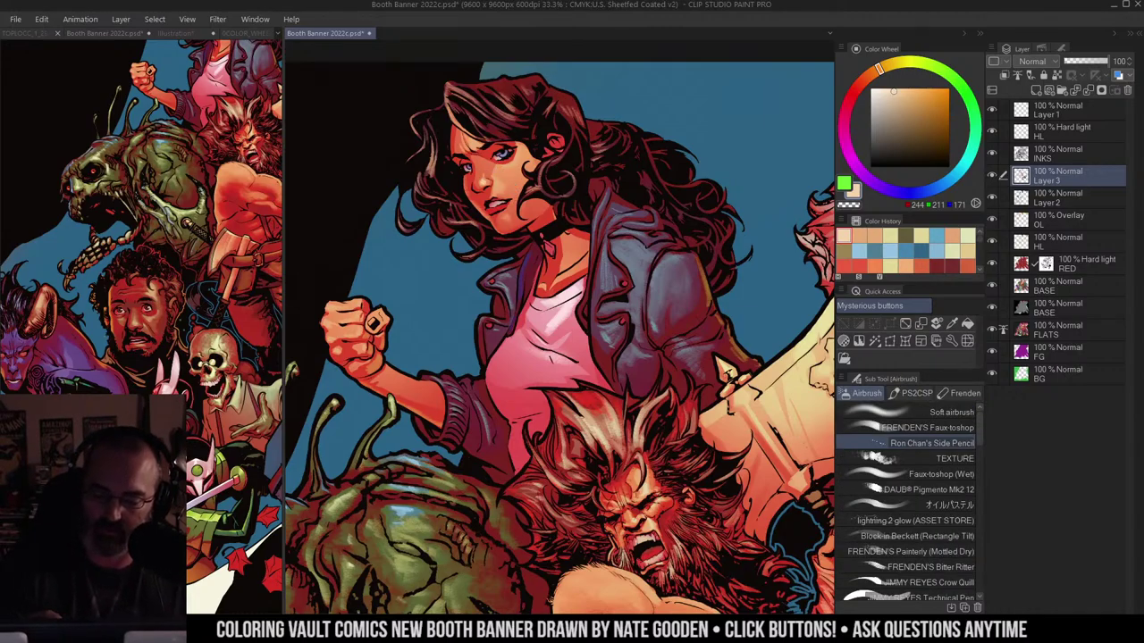
pyautogui.moveTo(540, 148); pyautogui.dragTo(538, 147)
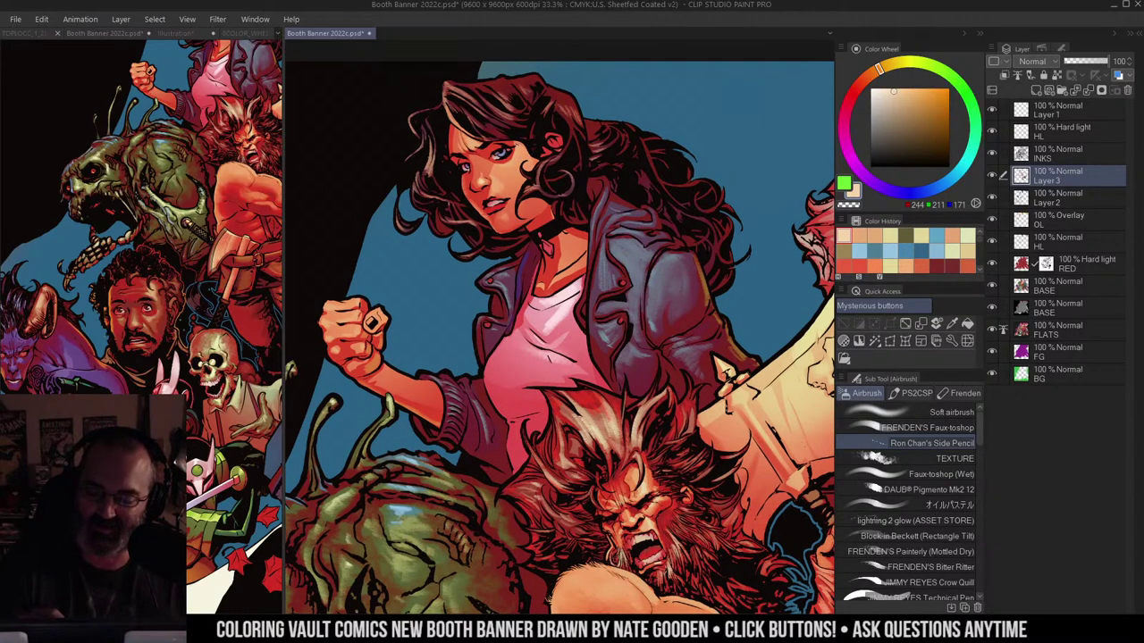
# Step: Sample the light orange skin tone, RGB 233, 178, 127, beside the woman's eye for the Ron Chan's Side Pencil brush
pyautogui.scroll(1, 532, 175)
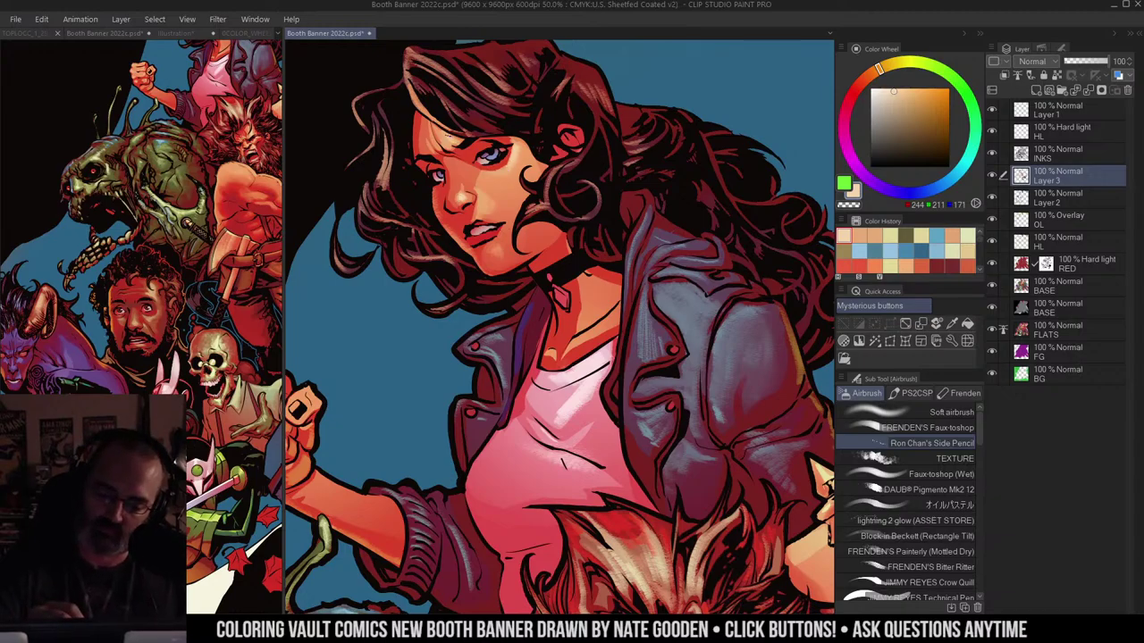
pyautogui.scroll(-1, 529, 141)
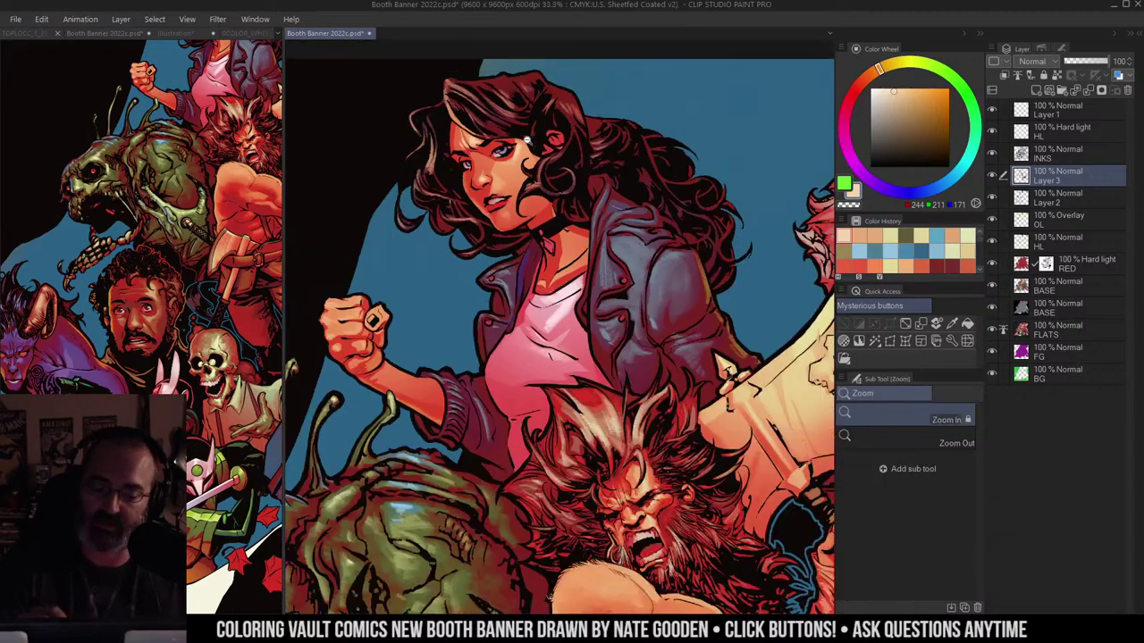
pyautogui.moveTo(587, 112); pyautogui.dragTo(576, 134)
pyautogui.scroll(1, 472, 145)
pyautogui.moveTo(499, 131); pyautogui.dragTo(507, 120)
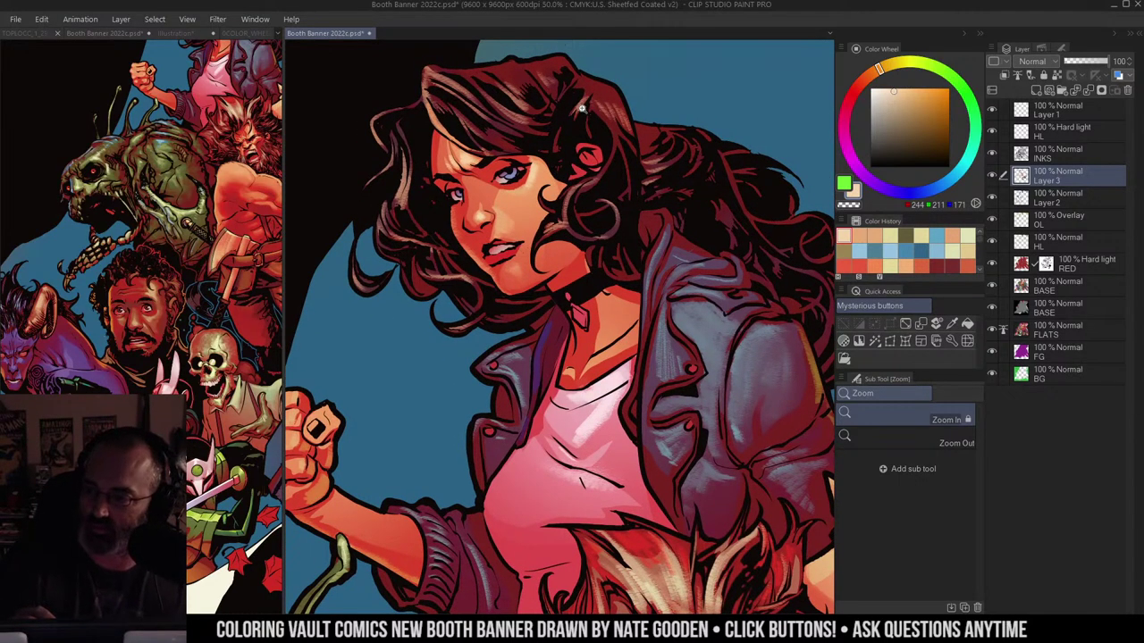
pyautogui.moveTo(583, 107); pyautogui.dragTo(583, 127)
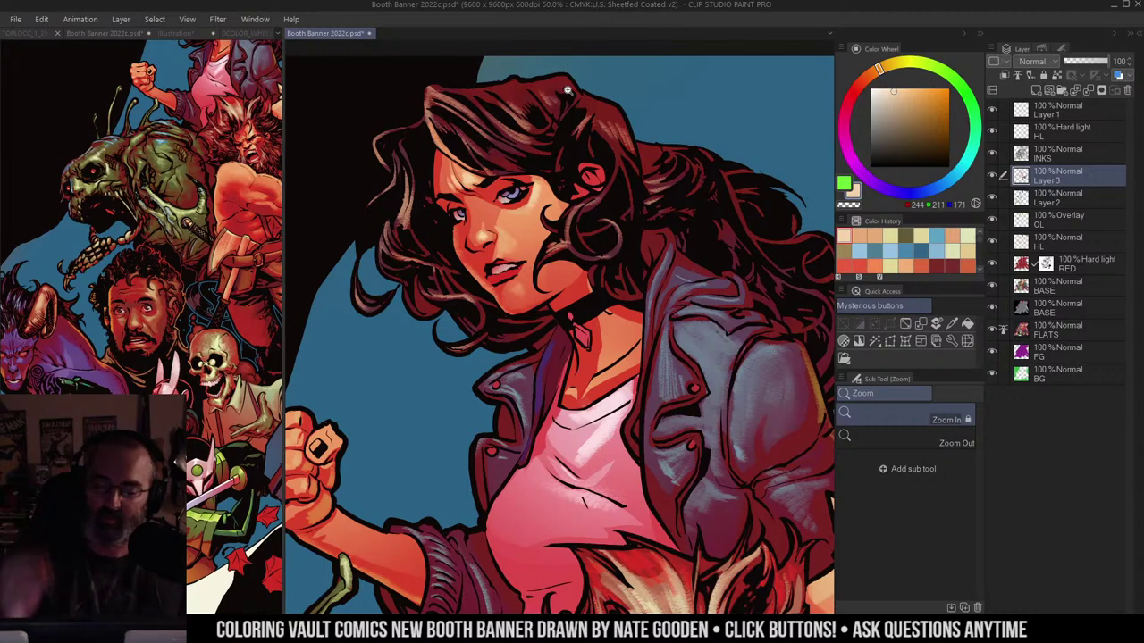
pyautogui.moveTo(595, 184); pyautogui.dragTo(599, 177)
pyautogui.press('m')
pyautogui.keyDown('alt'); pyautogui.click(545, 174); pyautogui.keyUp('alt')
pyautogui.press('b')
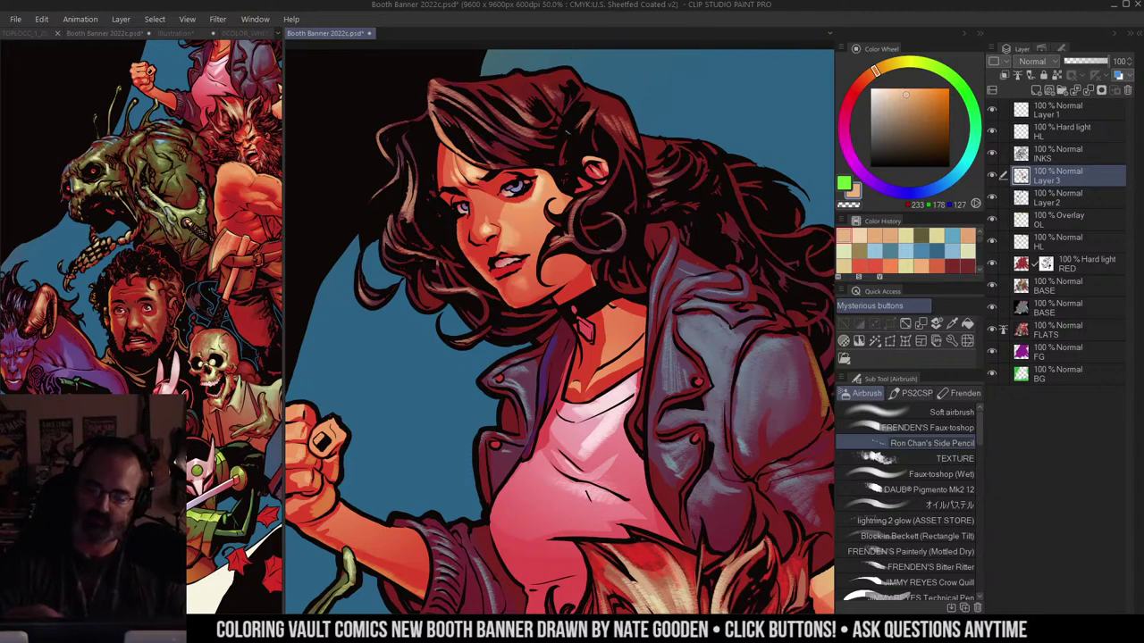
# Step: Pick light blue, RGB 117, 173, 209, and paint a rim light down the shadow edge of the woman's face
pyautogui.press('m')
pyautogui.keyDown('alt'); pyautogui.click(390, 366); pyautogui.keyUp('alt')
pyautogui.press('b')
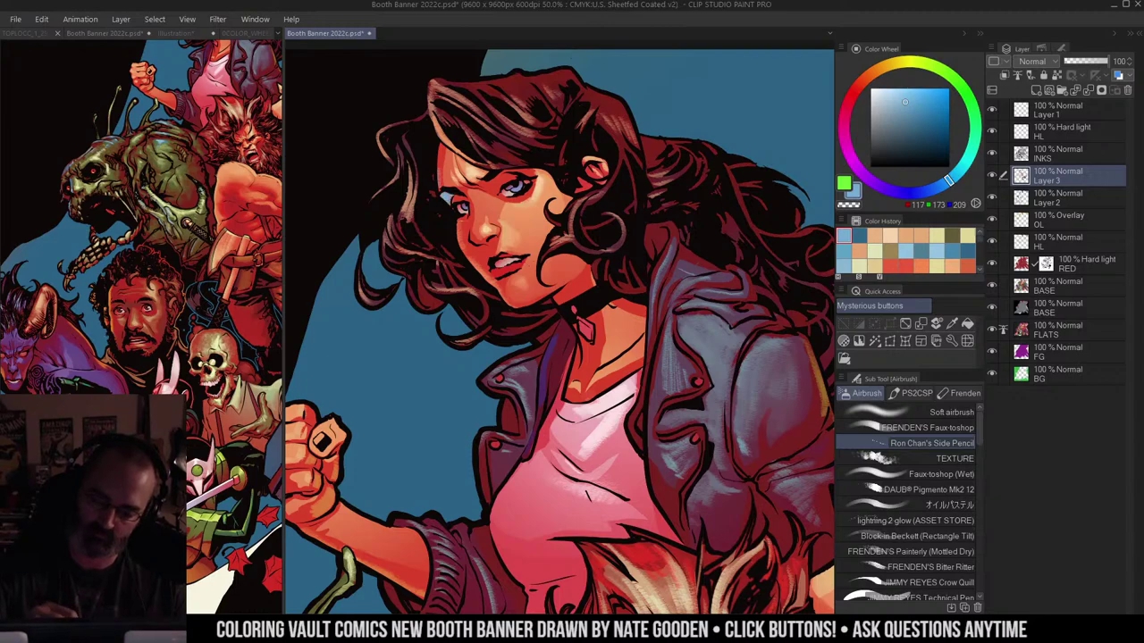
pyautogui.moveTo(459, 239); pyautogui.dragTo(472, 259)
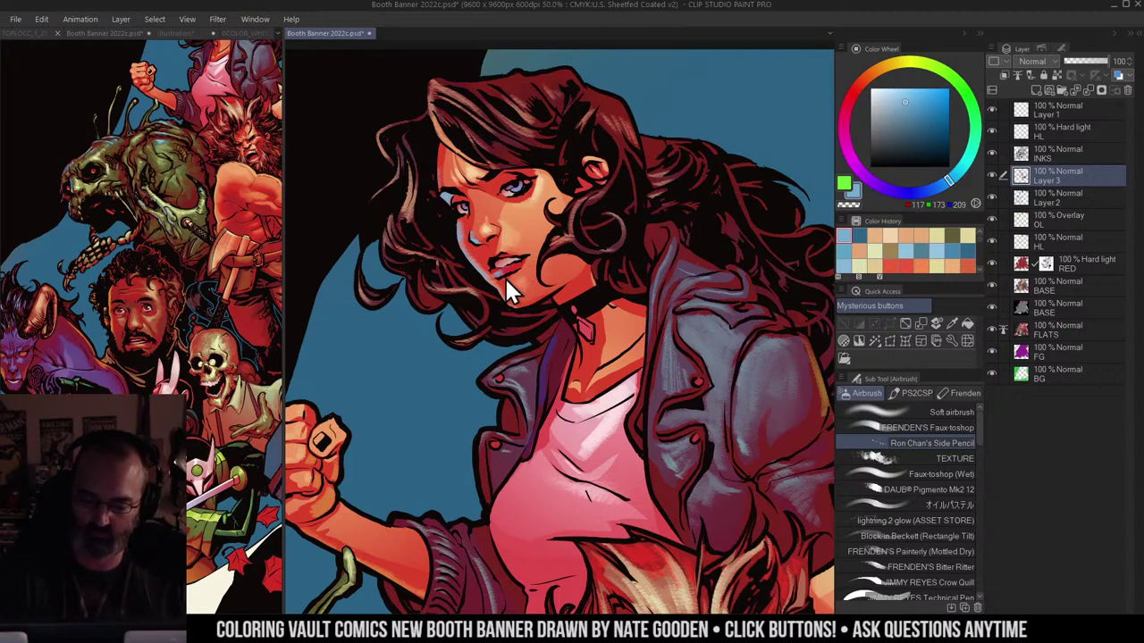
# Step: Paint light blue rim light along the lower edge of the woman's jacket near the cuff of her raised arm
pyautogui.press('/')
pyautogui.keyDown('alt'); pyautogui.click(544, 246); pyautogui.keyUp('alt')
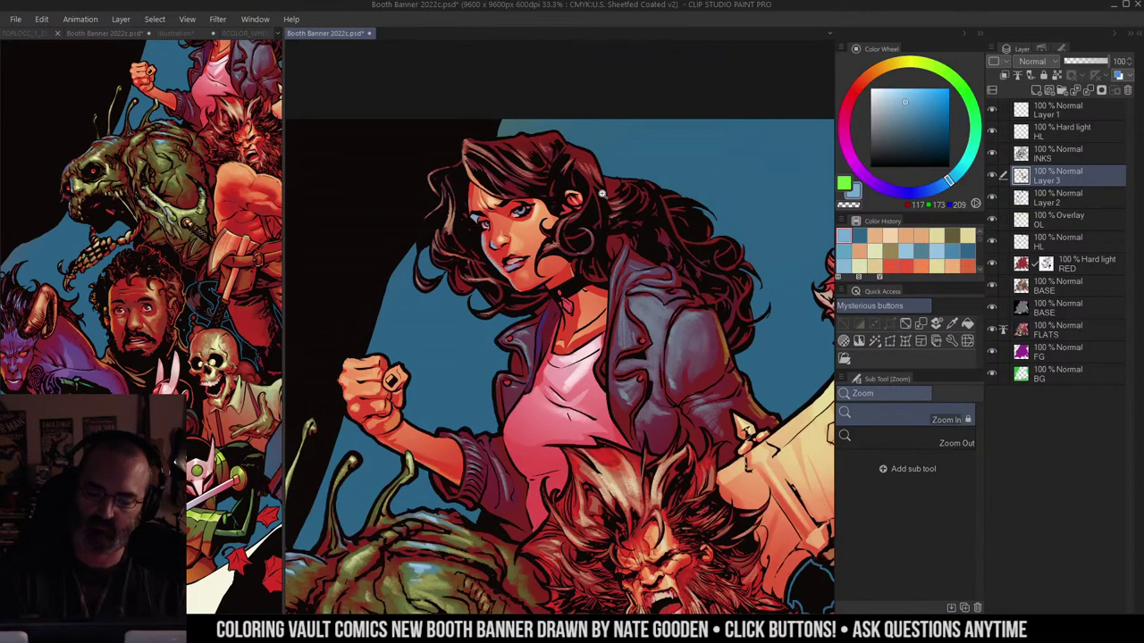
pyautogui.keyDown('alt'); pyautogui.click(584, 235); pyautogui.keyUp('alt')
pyautogui.moveTo(613, 242)
pyautogui.mouseDown()
pyautogui.moveTo(597, 213)
pyautogui.moveTo(604, 163)
pyautogui.mouseUp()
pyautogui.click(542, 211)
pyautogui.press('m')
pyautogui.press('b')
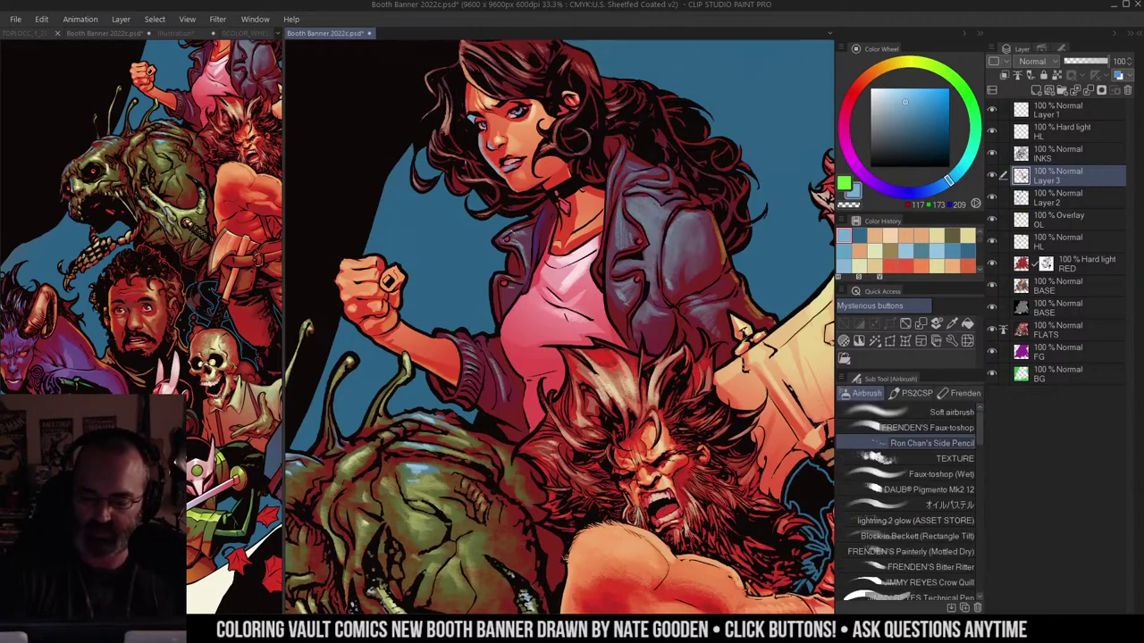
pyautogui.press('m')
pyautogui.press('b')
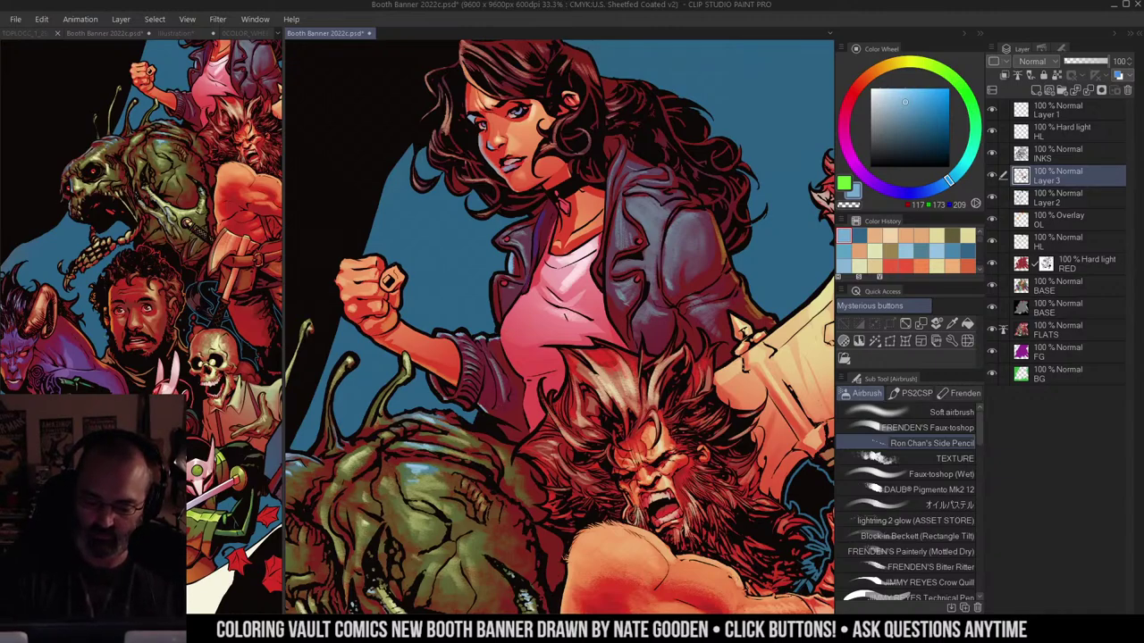
pyautogui.moveTo(479, 402); pyautogui.dragTo(521, 428)
# Step: Paint light blue rim light along the front lapel edge of the woman's leather jacket
pyautogui.hotkey('ctrl', 'space')
pyautogui.hotkey('ctrl', '-')
pyautogui.moveTo(617, 293); pyautogui.dragTo(622, 263)
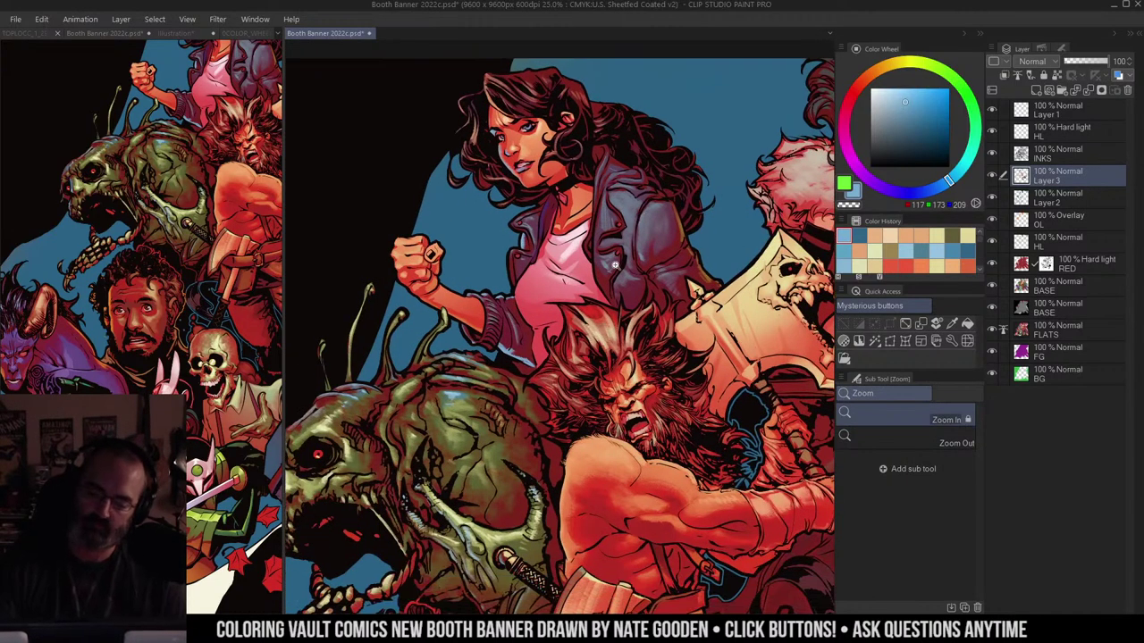
pyautogui.scroll(2, 620, 262)
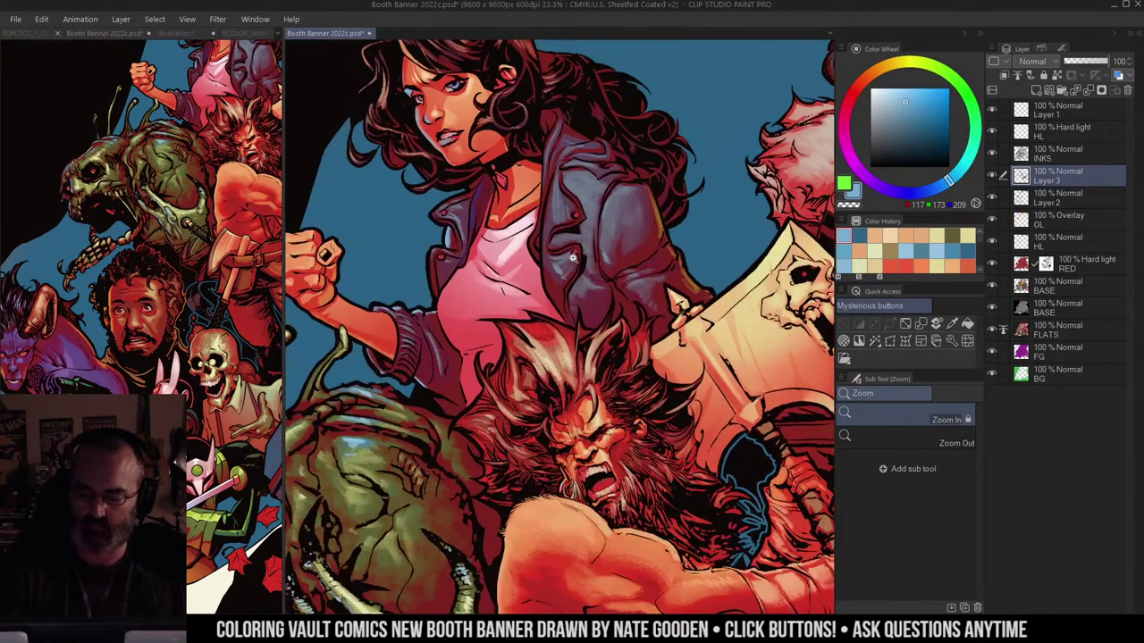
pyautogui.moveTo(547, 213); pyautogui.dragTo(559, 308)
pyautogui.moveTo(551, 186); pyautogui.dragTo(547, 228)
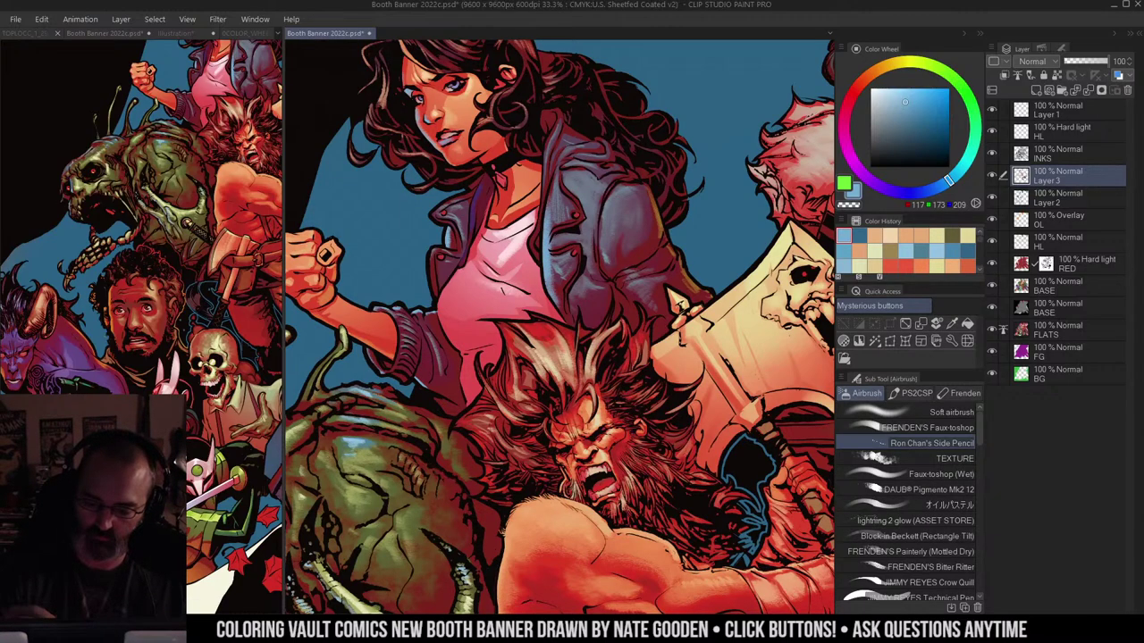
# Step: Add light blue rim light to the jacket's inner side and the shadow side of the pink shirt
pyautogui.keyDown('alt'); pyautogui.click(624, 218); pyautogui.keyUp('alt')
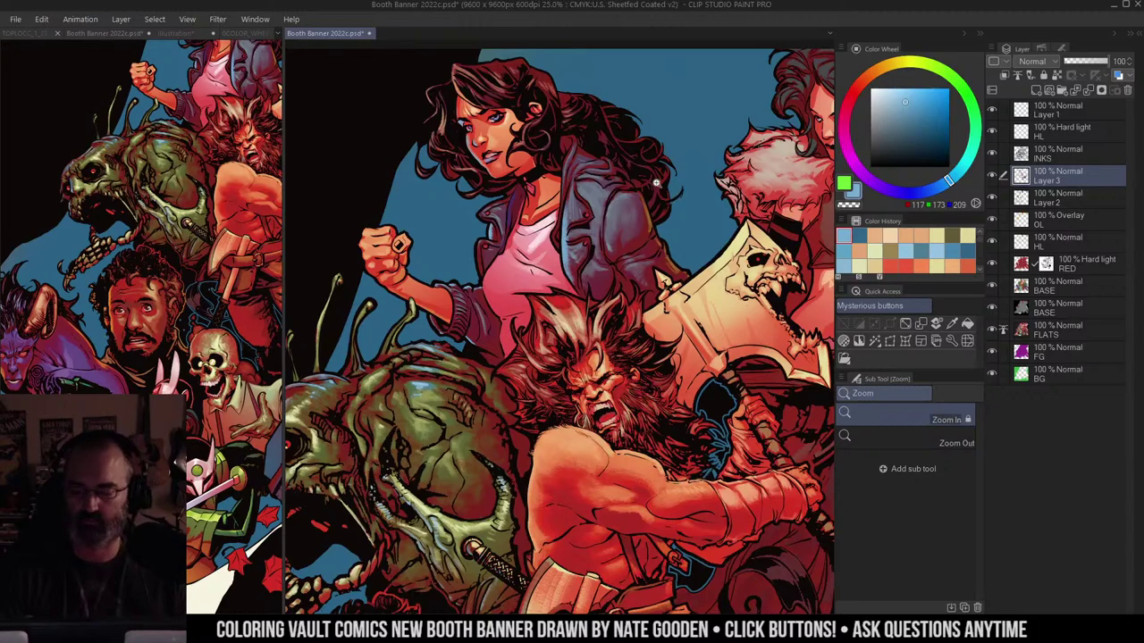
pyautogui.moveTo(484, 281); pyautogui.dragTo(490, 301)
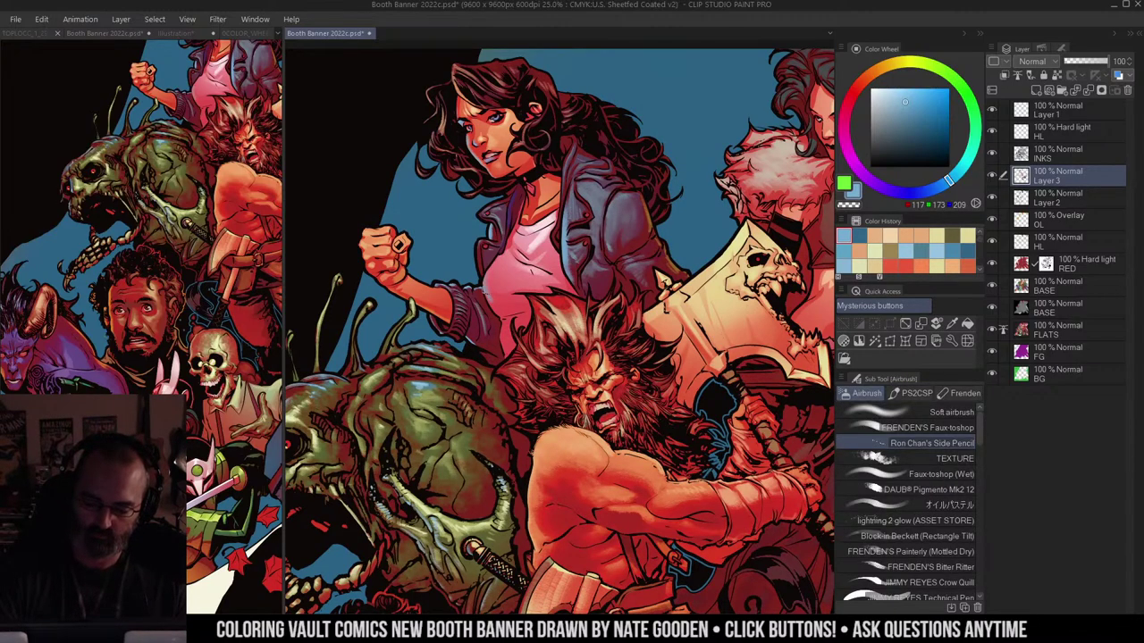
pyautogui.click(530, 248)
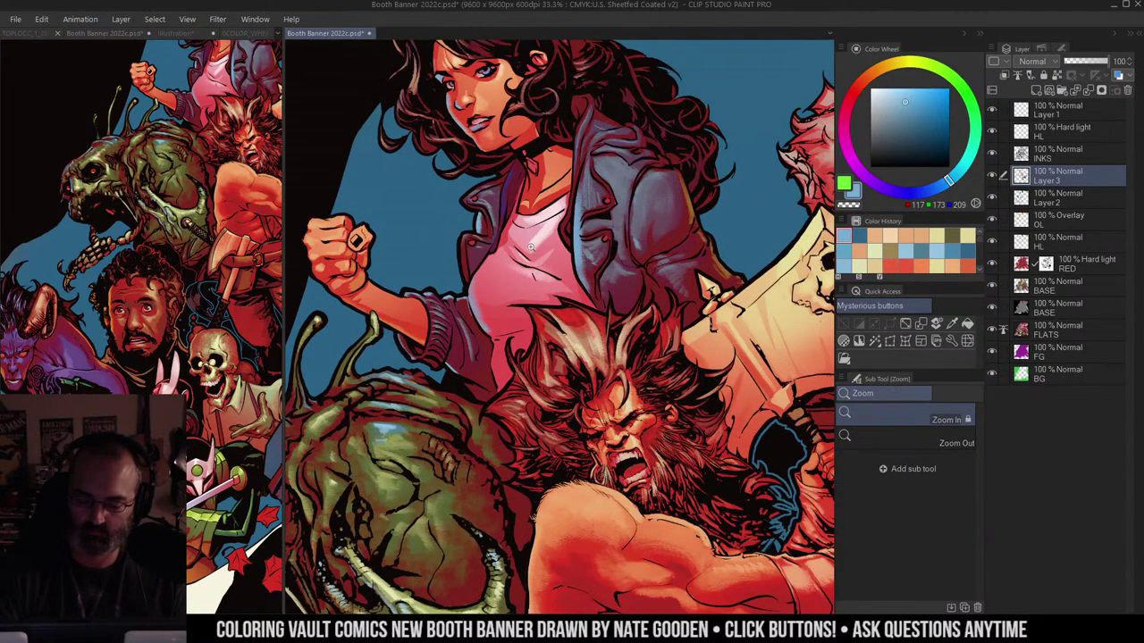
pyautogui.moveTo(504, 293)
pyautogui.mouseDown()
pyautogui.moveTo(537, 246)
pyautogui.moveTo(529, 291)
pyautogui.mouseUp()
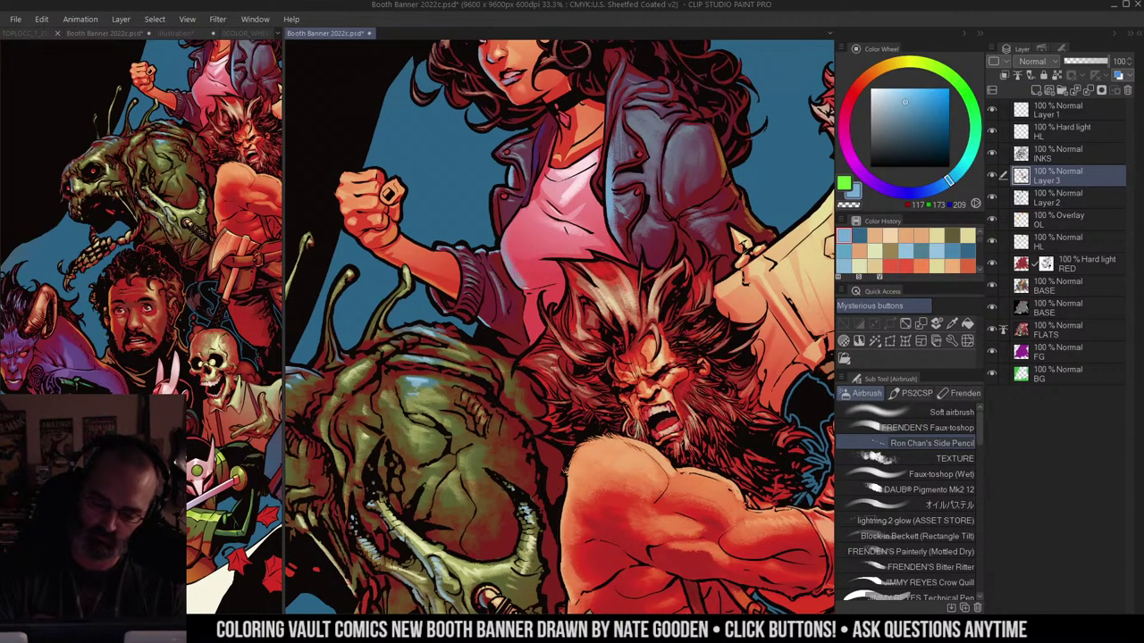
# Step: Sample the dark grey hair colour, RGB 74, 79, 83, from the woman with the fur collar
pyautogui.hotkey('ctrl', 'space')
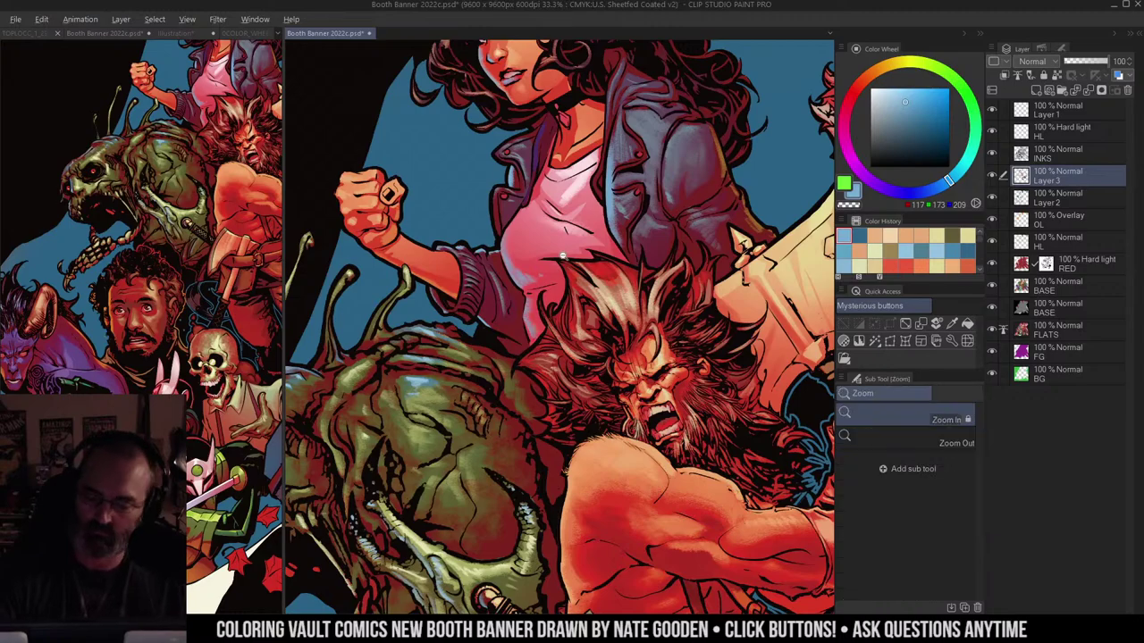
pyautogui.moveTo(515, 252); pyautogui.dragTo(416, 277)
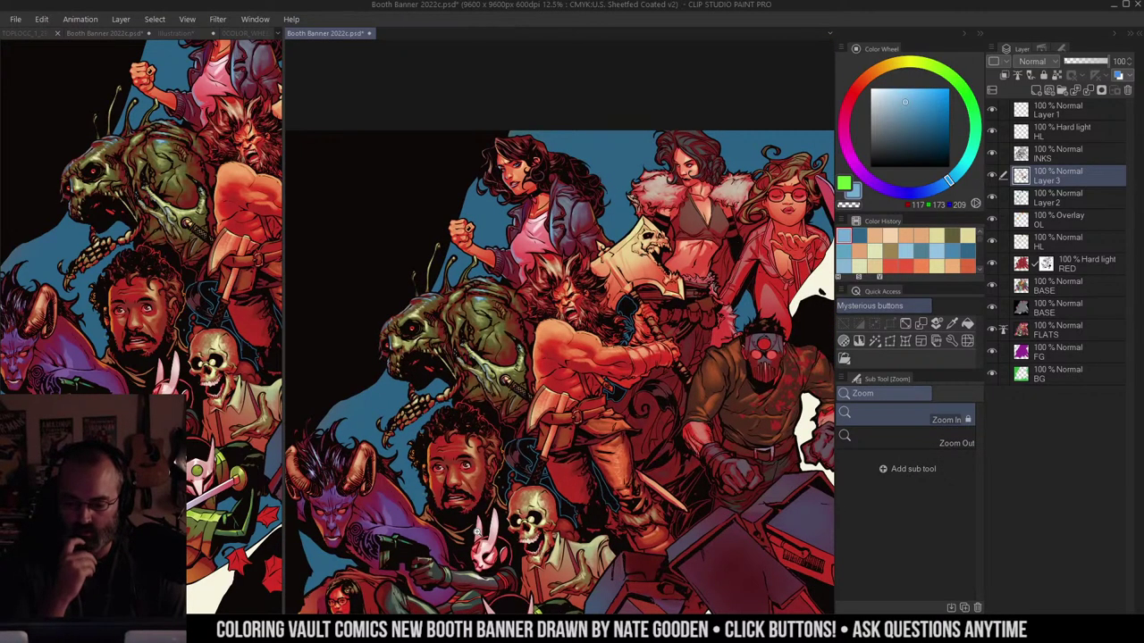
pyautogui.moveTo(731, 190); pyautogui.dragTo(710, 170)
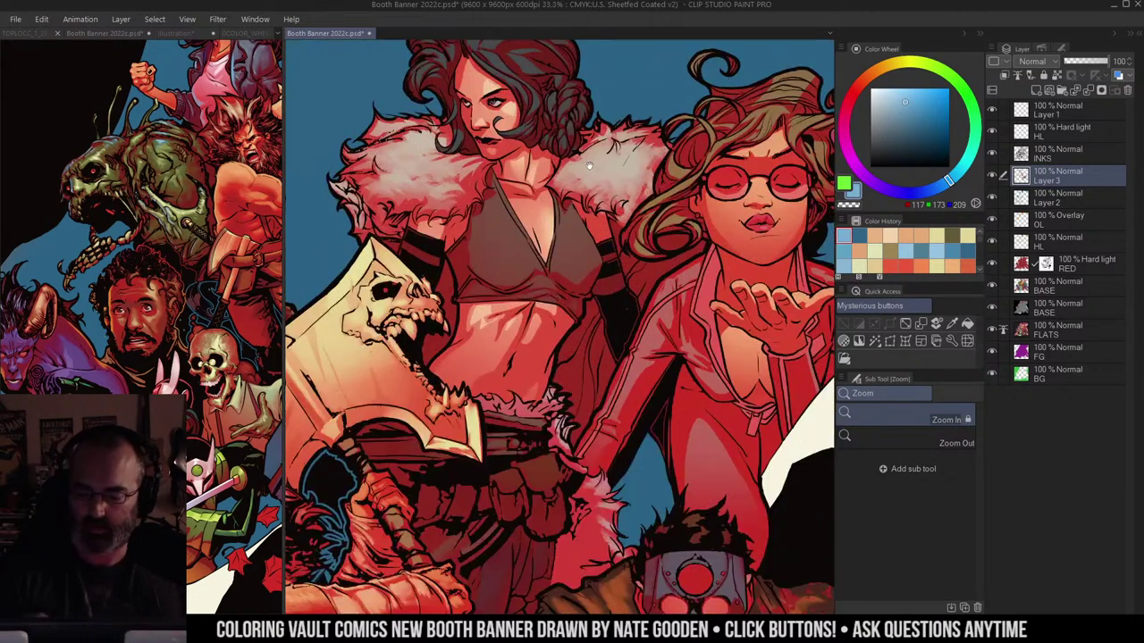
pyautogui.moveTo(594, 115); pyautogui.dragTo(657, 211)
pyautogui.press('m')
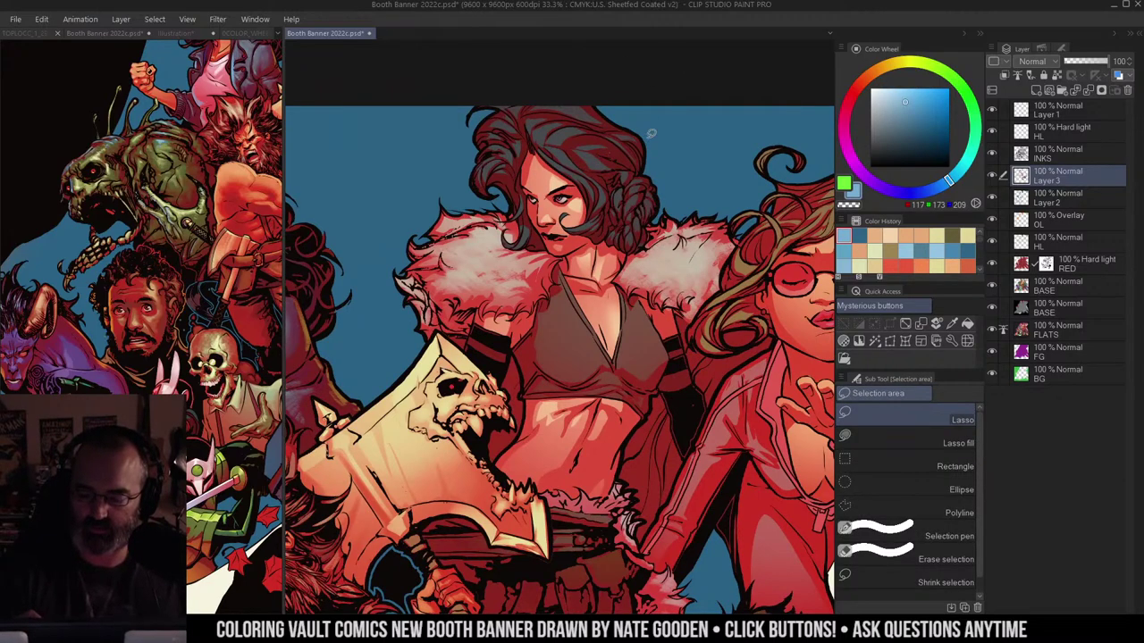
pyautogui.moveTo(682, 109); pyautogui.dragTo(694, 107)
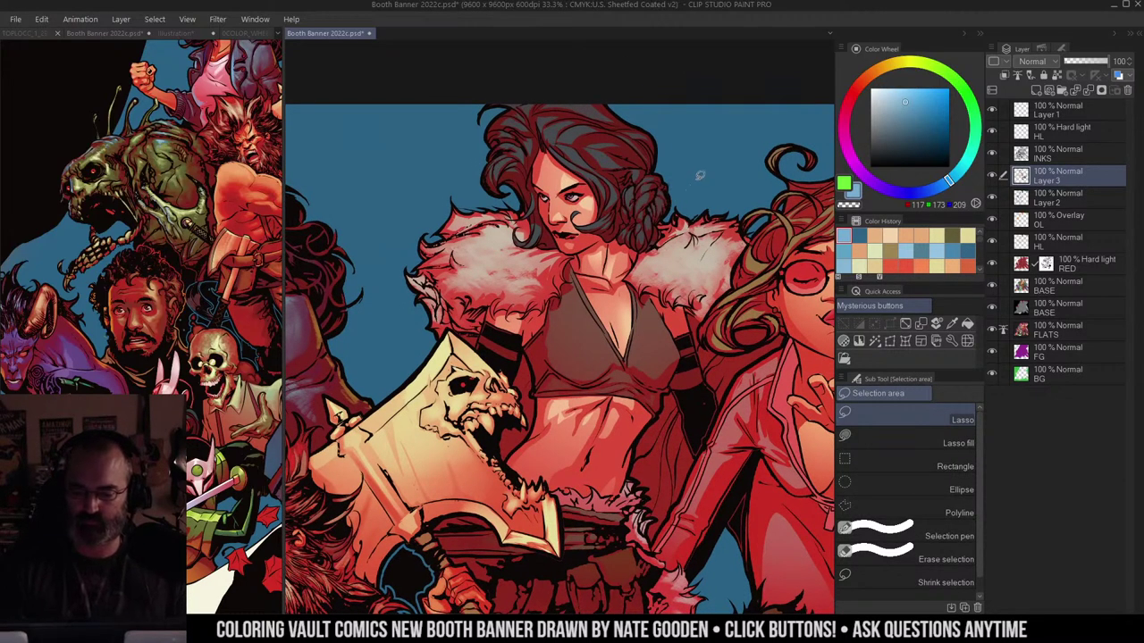
pyautogui.keyDown('alt'); pyautogui.click(610, 149); pyautogui.keyUp('alt')
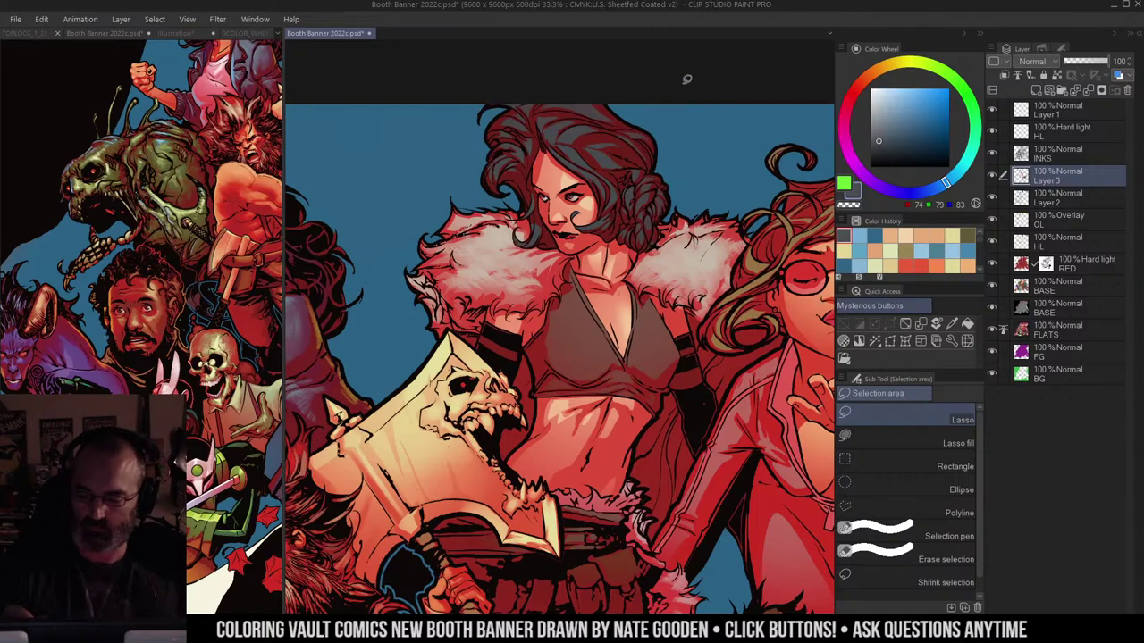
pyautogui.hotkey('ctrl', 'space')
pyautogui.keyDown('alt'); pyautogui.click(597, 213); pyautogui.keyUp('alt')
pyautogui.moveTo(652, 195)
pyautogui.mouseDown()
pyautogui.moveTo(731, 129)
pyautogui.moveTo(636, 262)
pyautogui.mouseUp()
pyautogui.click(637, 264)
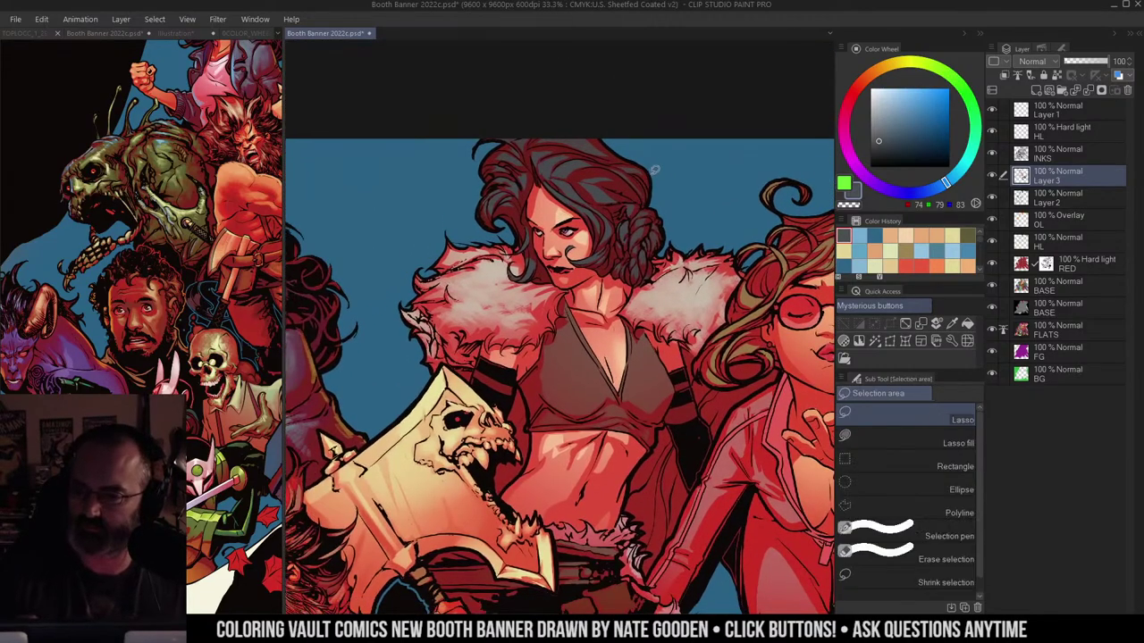
# Step: Set the drawing colour to a lighter grey-blue, RGB 125, 142, 159, while working on the fur-collared woman's hair
pyautogui.moveTo(641, 147); pyautogui.dragTo(608, 168)
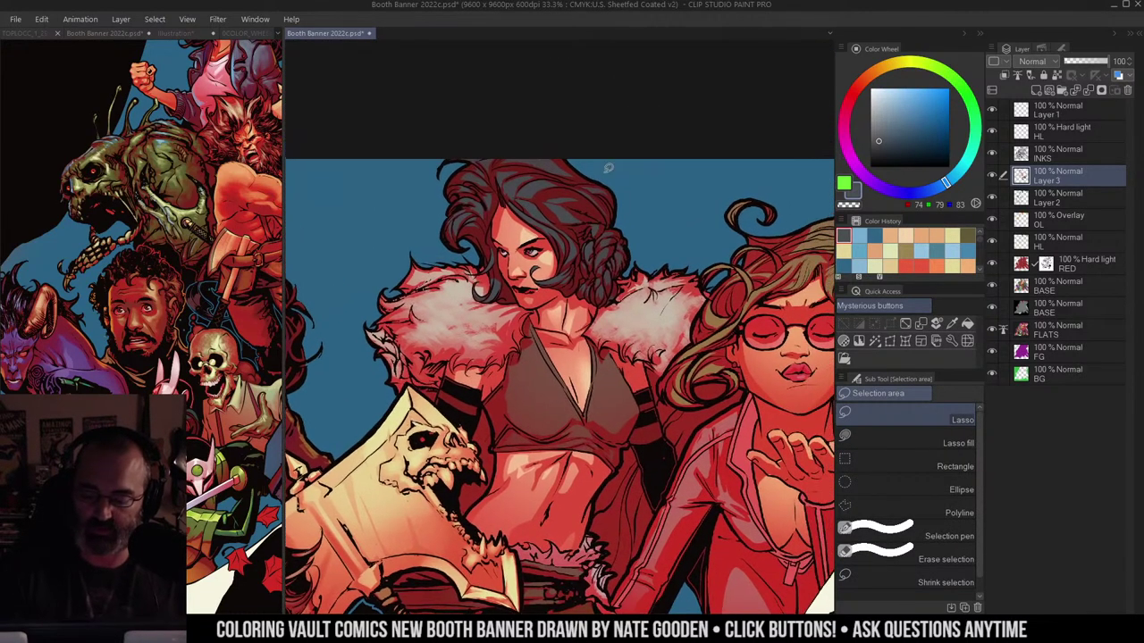
pyautogui.keyDown('ctrl'); pyautogui.click(568, 205); pyautogui.keyUp('ctrl')
pyautogui.press('b')
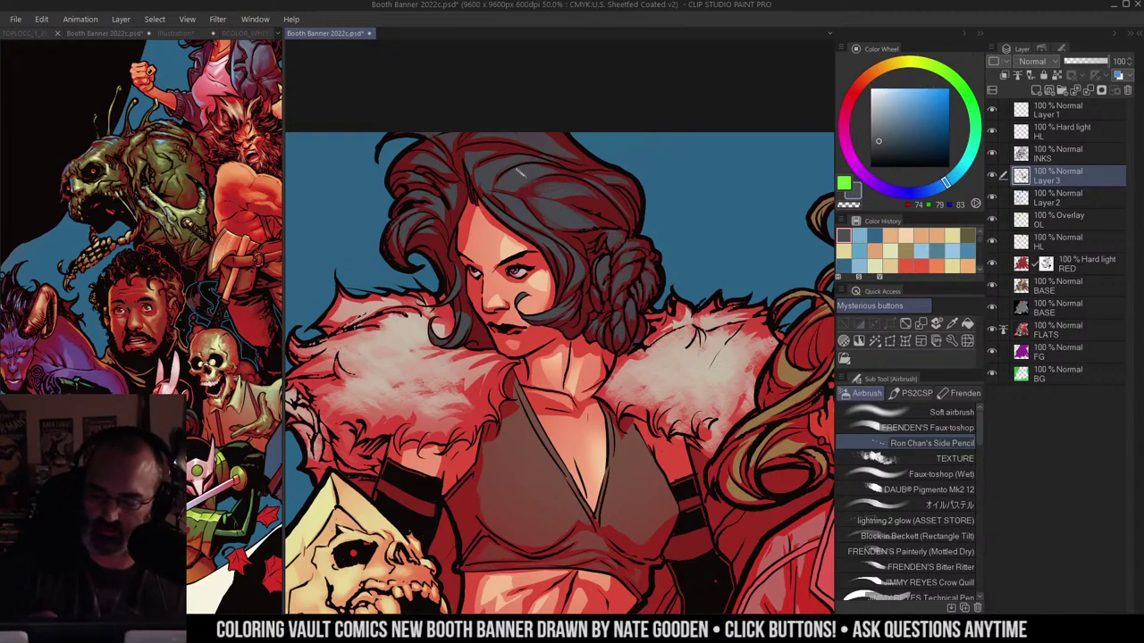
pyautogui.click(887, 111)
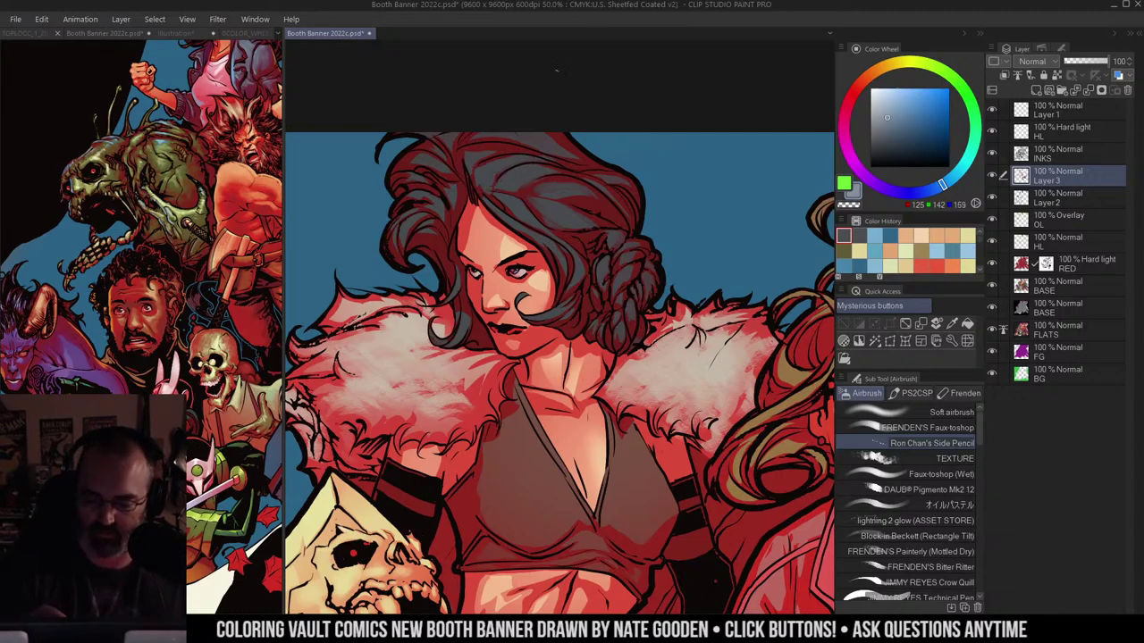
# Step: Lasso several thin highlight shapes on the hair strands across the crown of the fur-collared woman's head
pyautogui.scroll(1, 571, 163)
pyautogui.press('m')
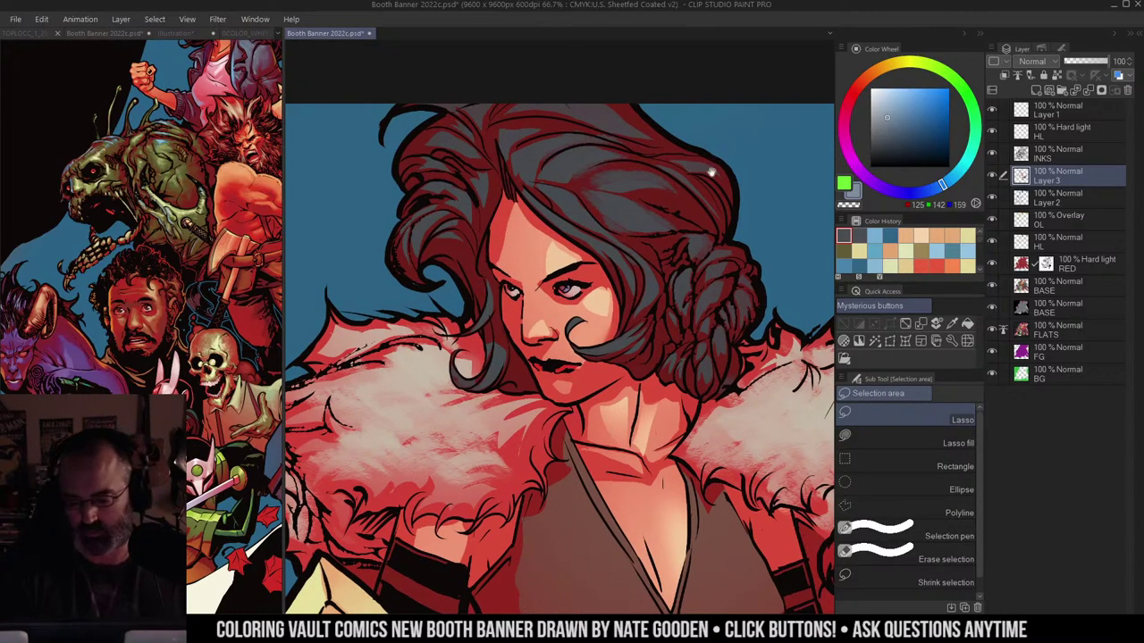
pyautogui.moveTo(712, 173); pyautogui.dragTo(663, 179)
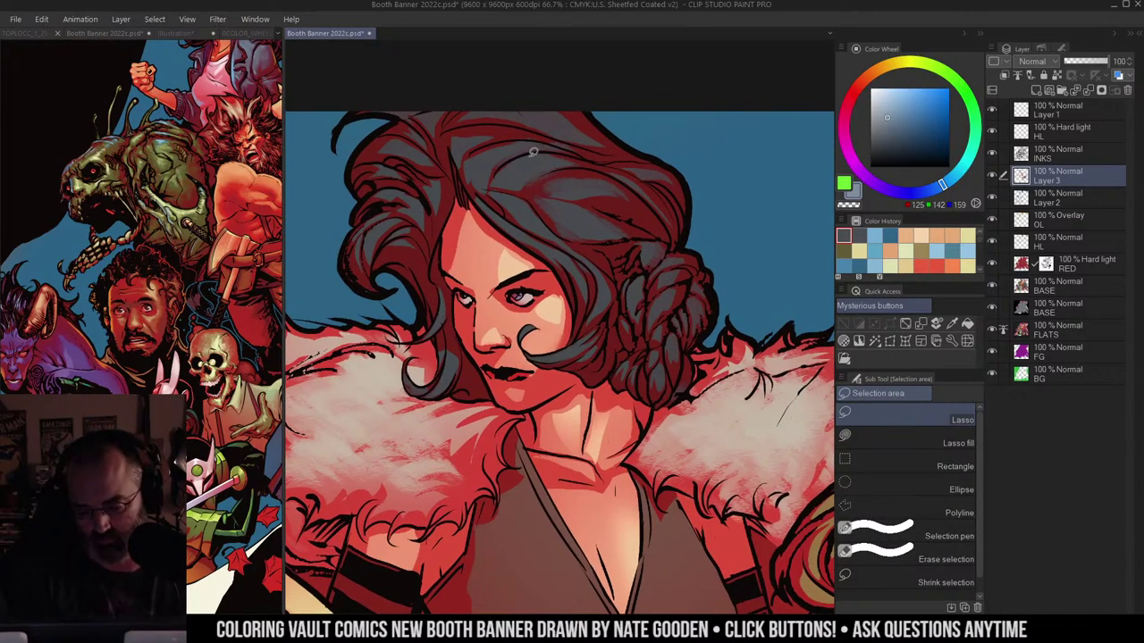
pyautogui.moveTo(525, 163)
pyautogui.mouseDown()
pyautogui.moveTo(506, 166)
pyautogui.moveTo(515, 140)
pyautogui.moveTo(525, 146)
pyautogui.moveTo(477, 179)
pyautogui.mouseUp()
pyautogui.scroll(1, 514, 150)
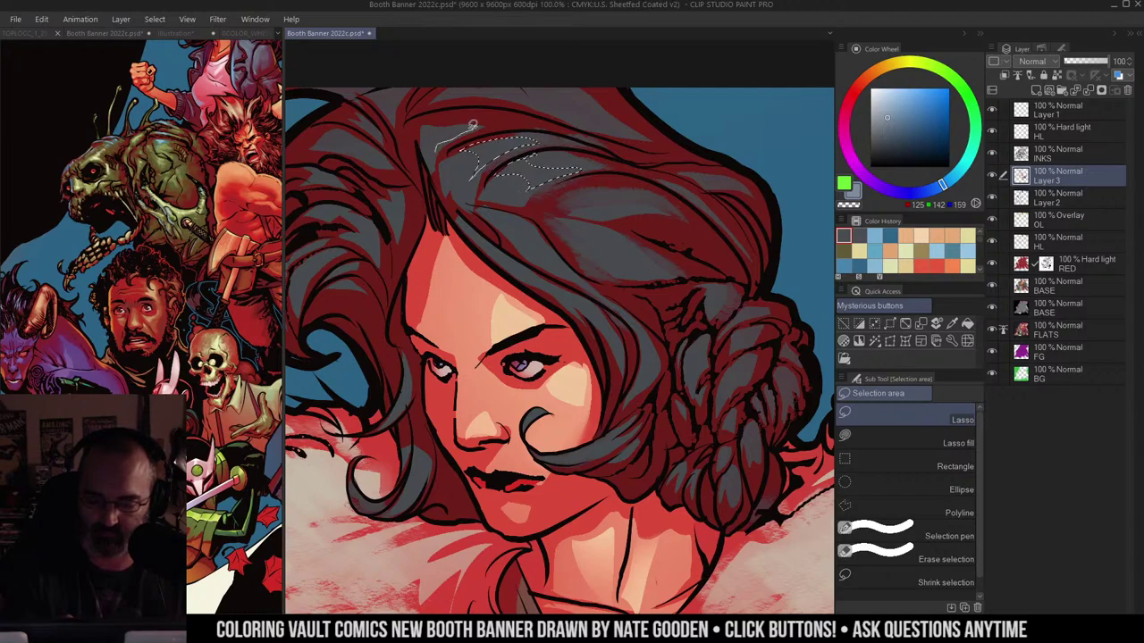
pyautogui.moveTo(641, 175); pyautogui.dragTo(587, 153)
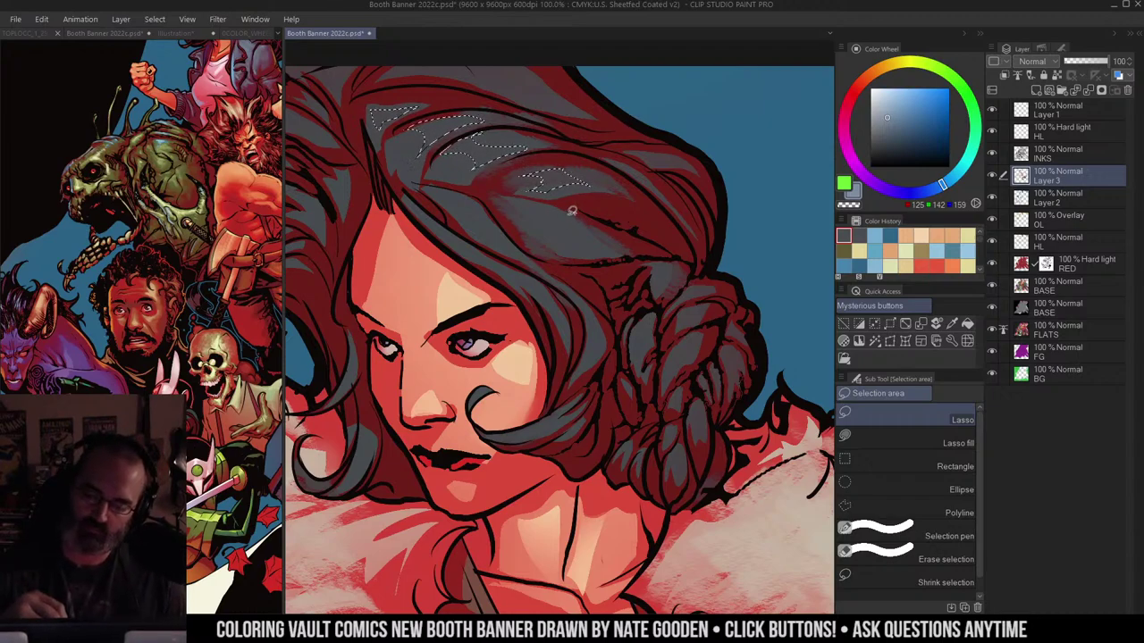
pyautogui.moveTo(576, 235)
pyautogui.mouseDown()
pyautogui.moveTo(613, 254)
pyautogui.moveTo(590, 250)
pyautogui.mouseUp()
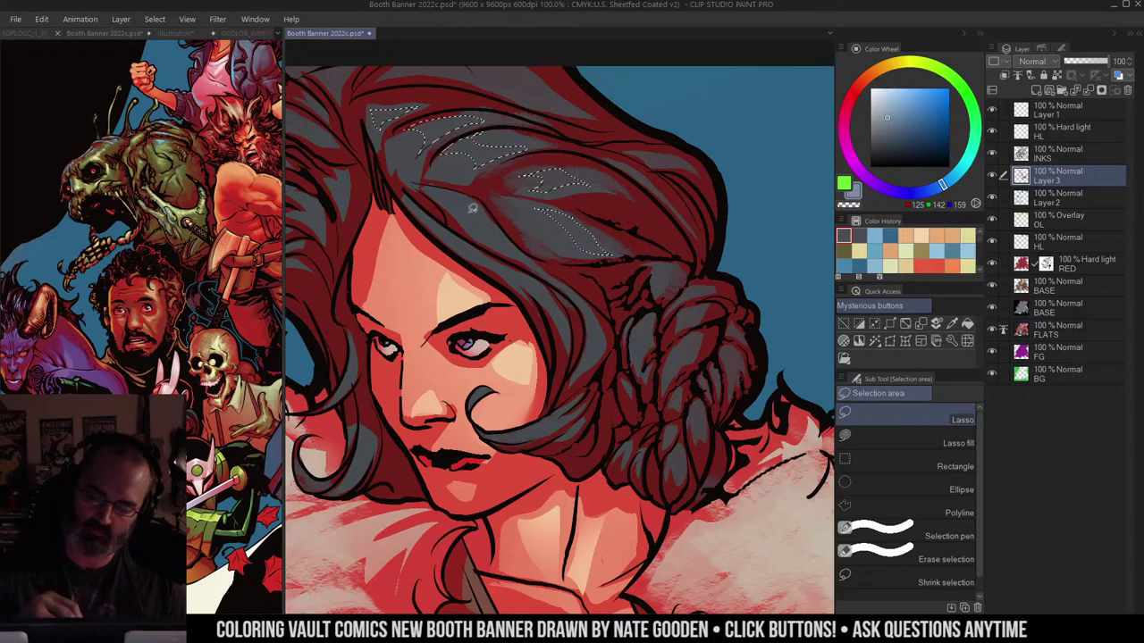
# Step: Add lasso highlight shapes on the swept strands along the hairline above her forehead to the selection
pyautogui.moveTo(454, 204)
pyautogui.mouseDown()
pyautogui.moveTo(493, 214)
pyautogui.moveTo(516, 243)
pyautogui.moveTo(485, 237)
pyautogui.moveTo(454, 214)
pyautogui.mouseUp()
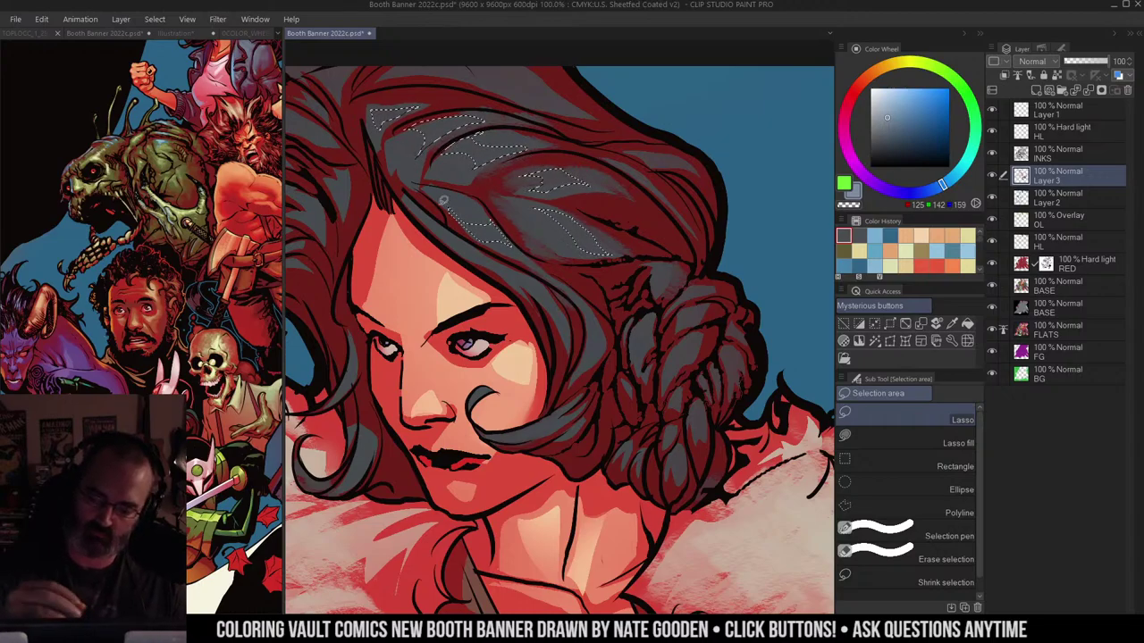
pyautogui.hotkey('ctrl', 'space')
pyautogui.keyDown('alt'); pyautogui.click(664, 94); pyautogui.keyUp('alt')
pyautogui.click(712, 110)
pyautogui.click(589, 213)
pyautogui.scroll(3, 590, 212)
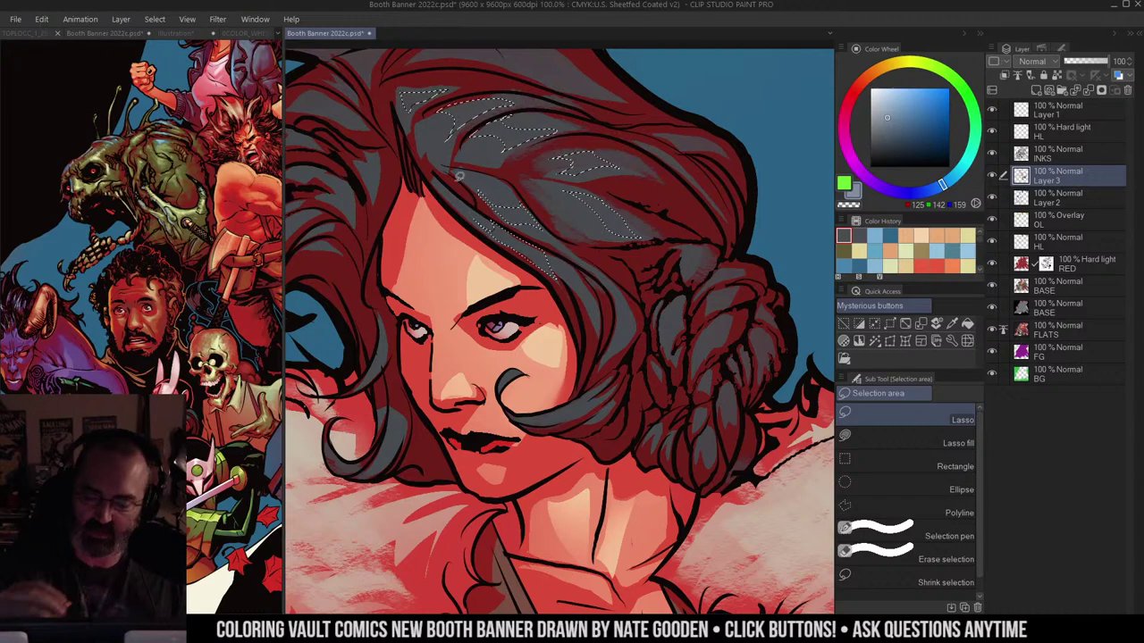
# Step: Extend the selection with small lasso highlight shapes on the voluminous outer curls at the far side of her head
pyautogui.moveTo(647, 181); pyautogui.dragTo(708, 218)
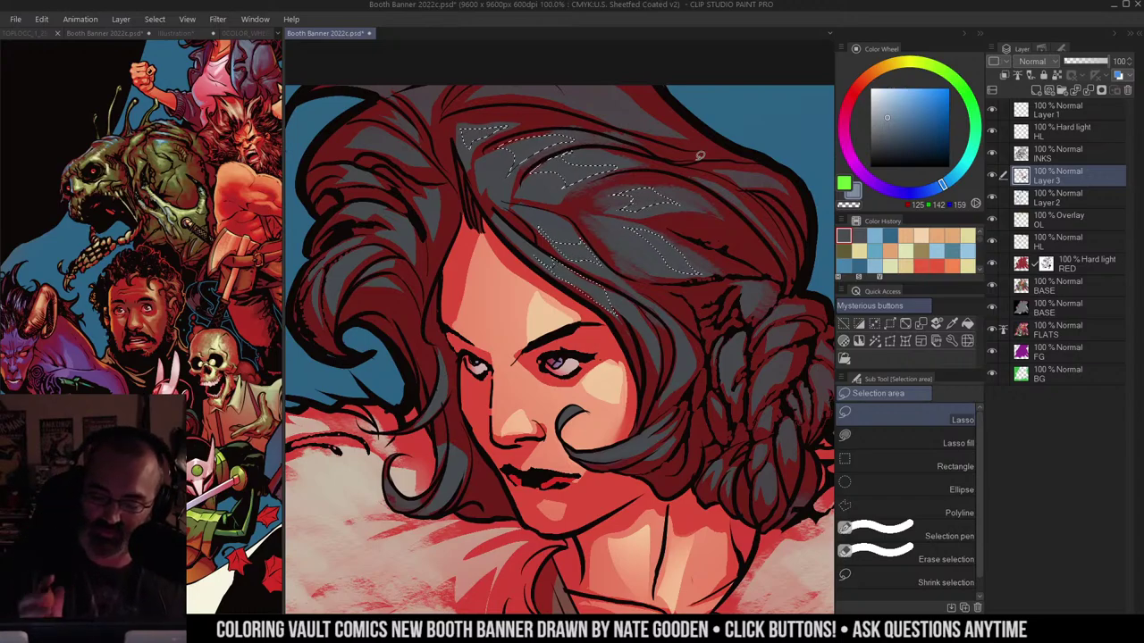
pyautogui.moveTo(438, 142); pyautogui.dragTo(494, 149)
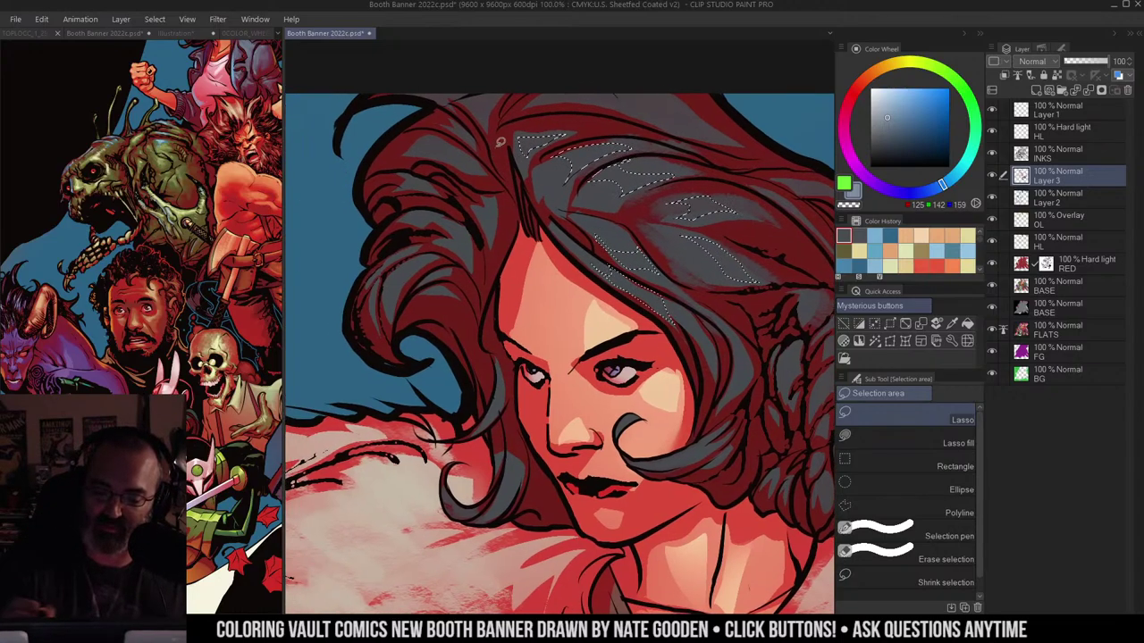
pyautogui.moveTo(611, 156); pyautogui.dragTo(613, 211)
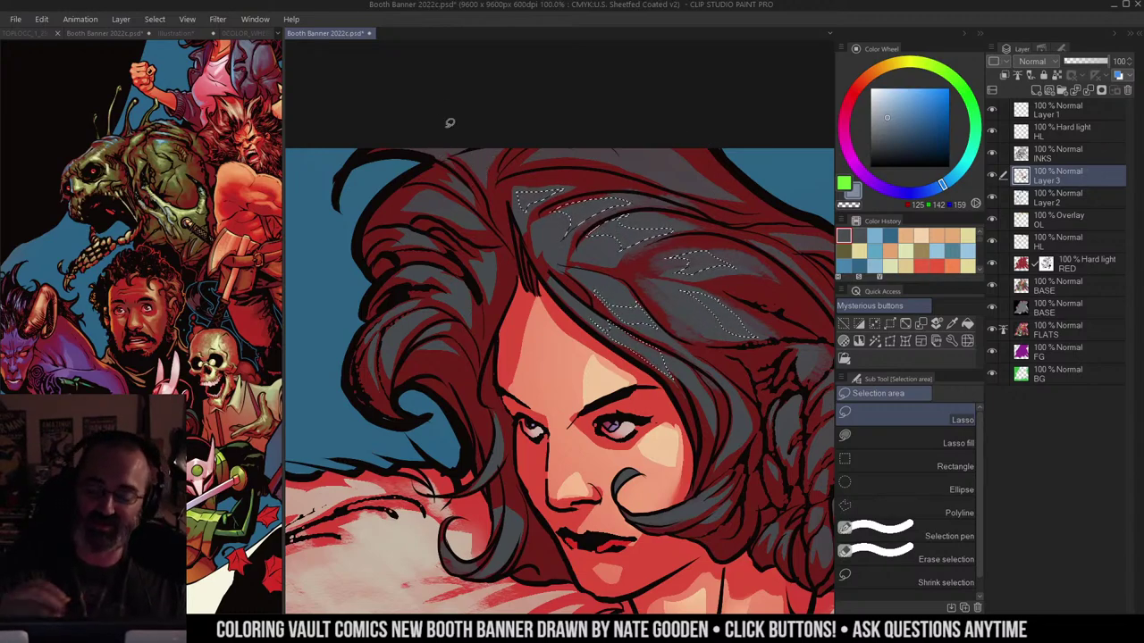
pyautogui.moveTo(626, 242); pyautogui.dragTo(604, 233)
pyautogui.moveTo(413, 184)
pyautogui.mouseDown()
pyautogui.moveTo(434, 186)
pyautogui.moveTo(416, 182)
pyautogui.mouseUp()
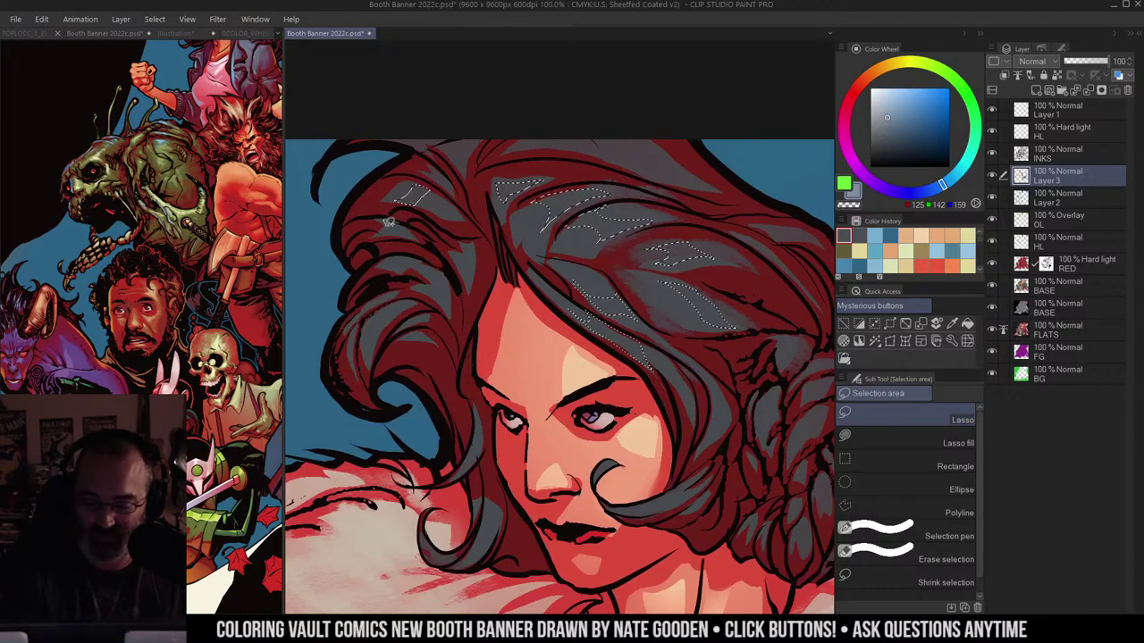
pyautogui.moveTo(389, 222); pyautogui.dragTo(391, 221)
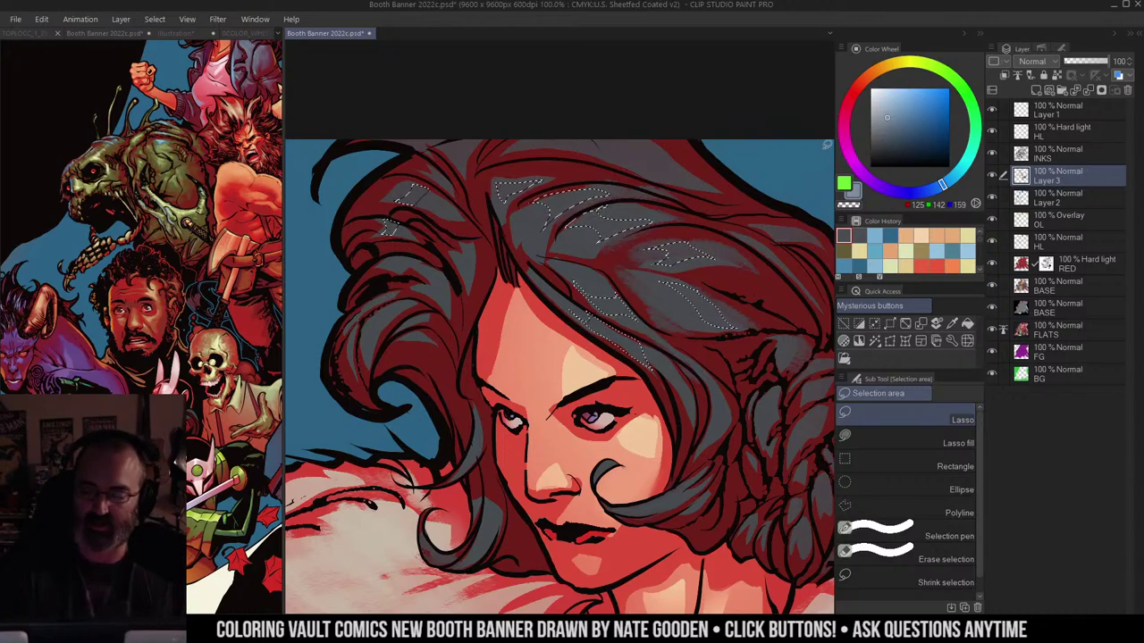
pyautogui.moveTo(370, 300)
pyautogui.mouseDown()
pyautogui.moveTo(391, 289)
pyautogui.moveTo(363, 313)
pyautogui.moveTo(370, 302)
pyautogui.mouseUp()
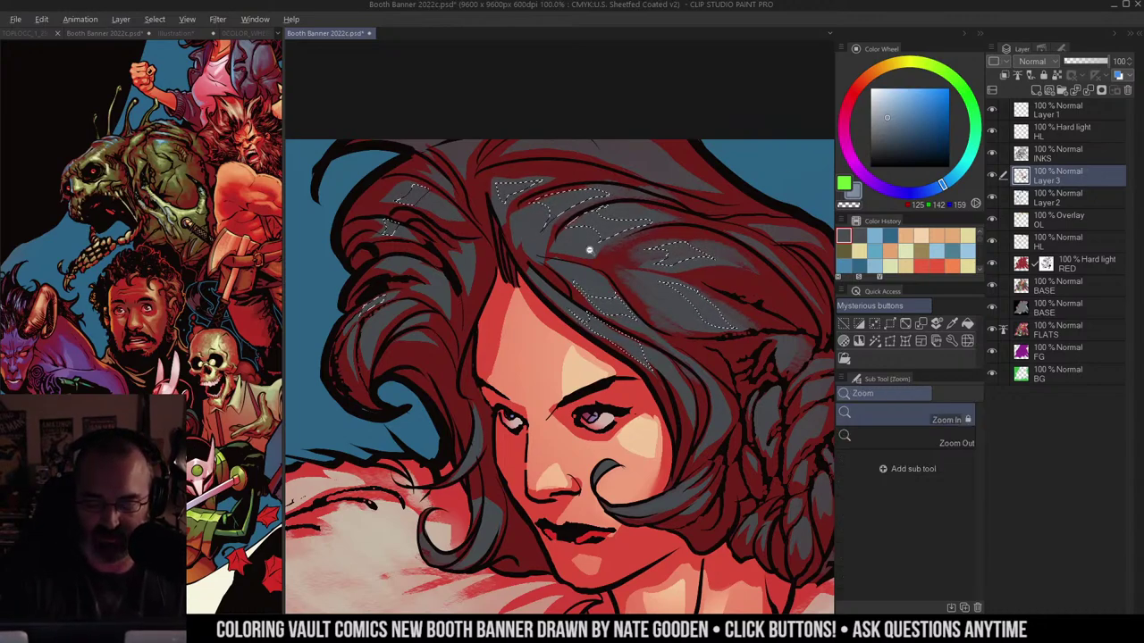
# Step: Add lasso highlight shapes on the lock between her cheek and the braid and on the outer curl to the selection
pyautogui.keyDown('ctrl'); pyautogui.keyDown('alt'); pyautogui.click(601, 249); pyautogui.keyUp('alt'); pyautogui.keyUp('ctrl')
pyautogui.moveTo(677, 270)
pyautogui.mouseDown()
pyautogui.moveTo(618, 236)
pyautogui.moveTo(626, 242)
pyautogui.moveTo(653, 187)
pyautogui.moveTo(641, 162)
pyautogui.mouseUp()
pyautogui.click(646, 235)
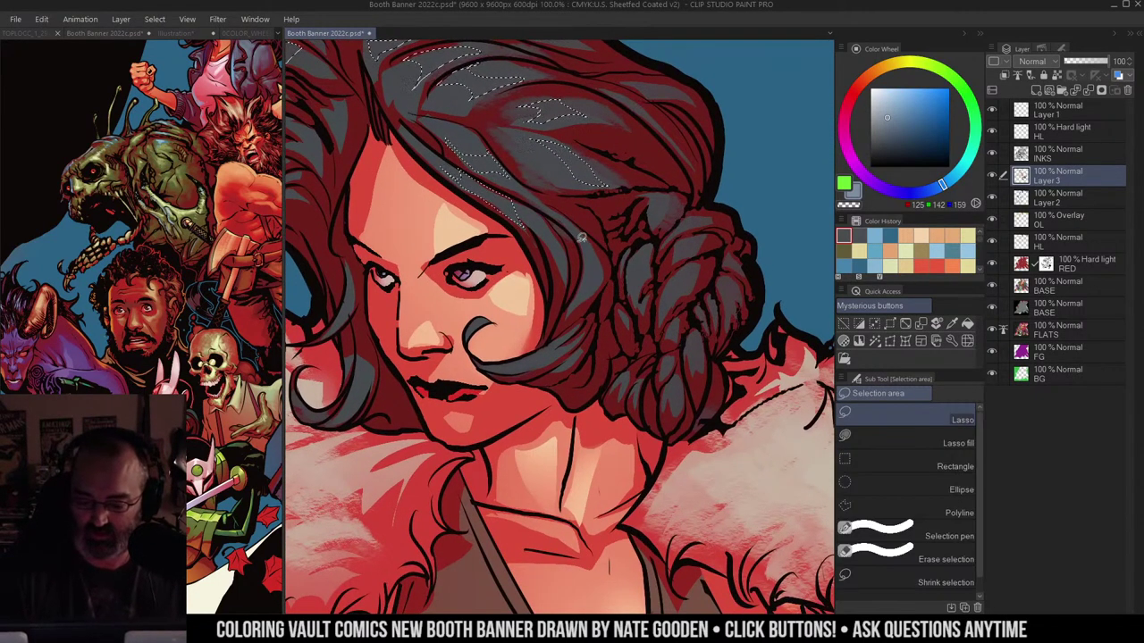
pyautogui.moveTo(582, 285)
pyautogui.mouseDown()
pyautogui.moveTo(596, 279)
pyautogui.moveTo(599, 251)
pyautogui.moveTo(583, 242)
pyautogui.mouseUp()
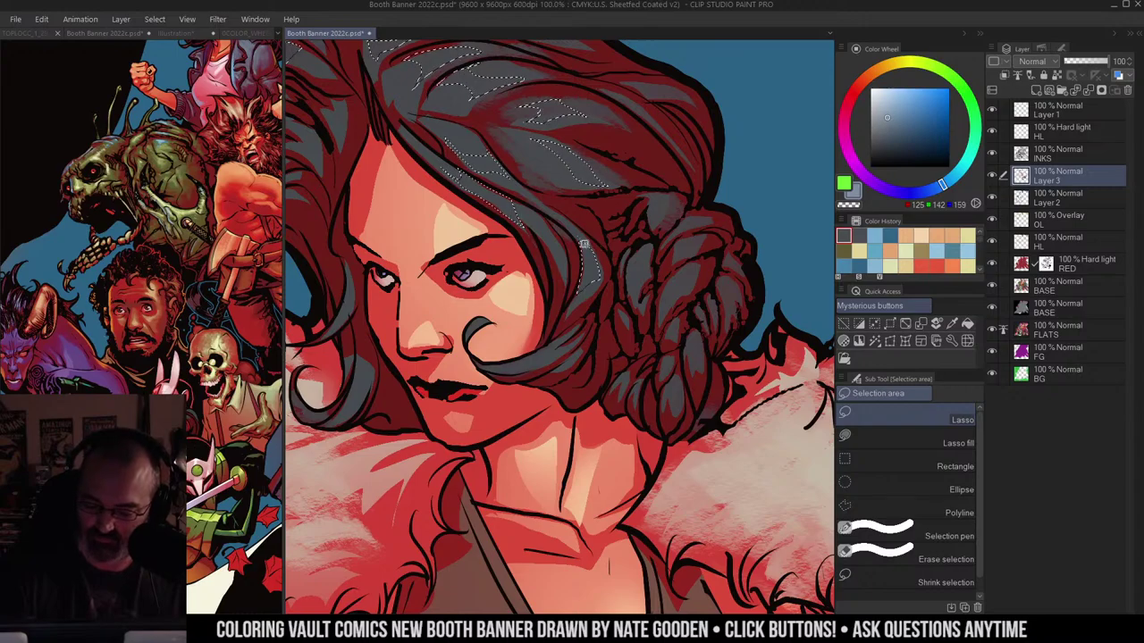
pyautogui.keyDown('alt'); pyautogui.click(663, 179); pyautogui.keyUp('alt')
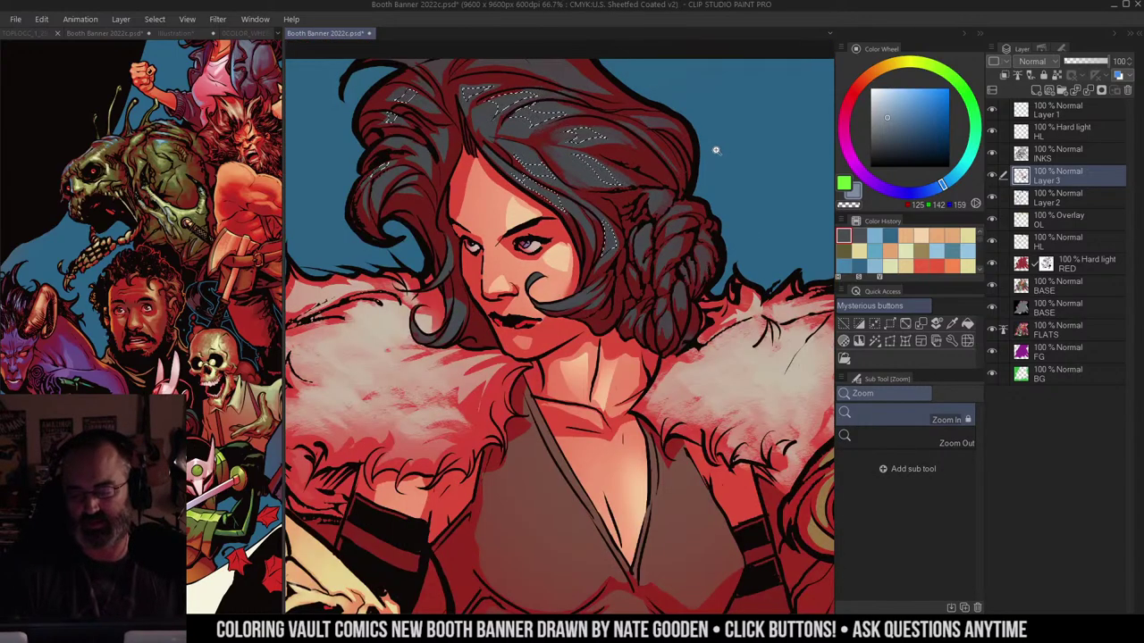
pyautogui.moveTo(673, 173); pyautogui.dragTo(685, 184)
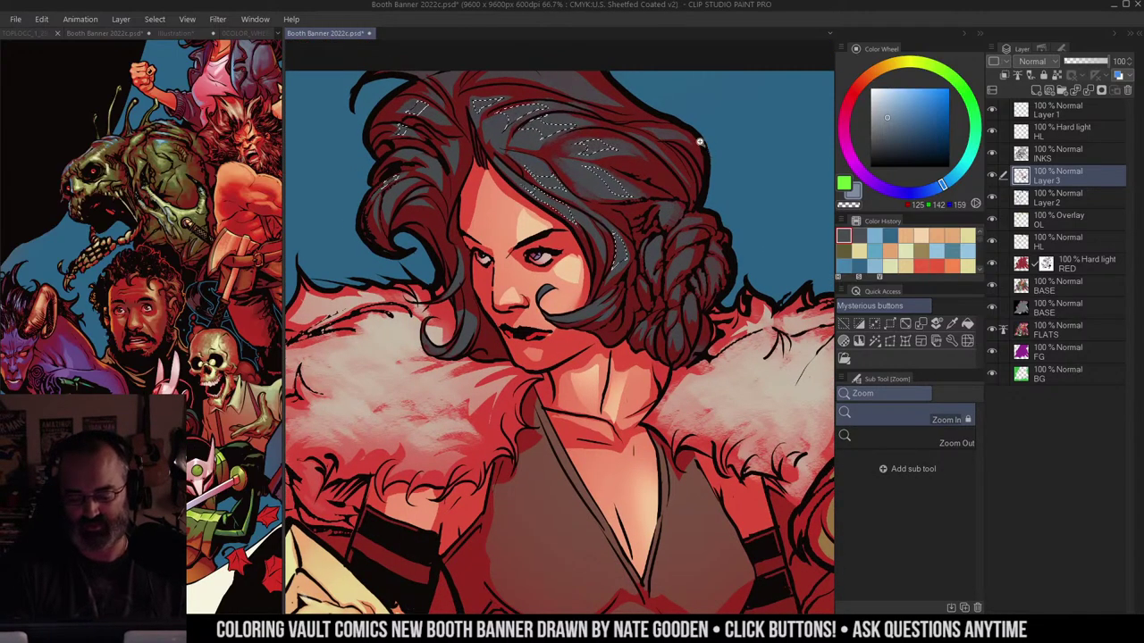
pyautogui.keyDown('ctrl'); pyautogui.click(424, 163); pyautogui.keyUp('ctrl')
pyautogui.moveTo(376, 200)
pyautogui.mouseDown()
pyautogui.moveTo(393, 203)
pyautogui.moveTo(368, 217)
pyautogui.mouseUp()
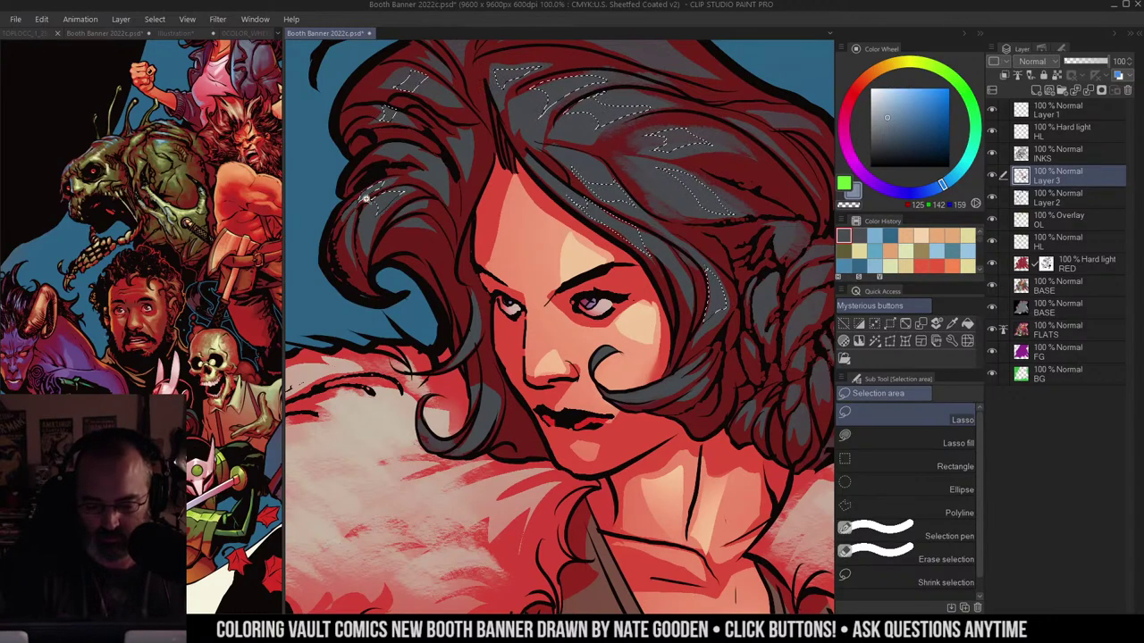
# Step: Hide the selection outline and sample the light skin colour, RGB 237, 198, 158, from the woman's cheek for the Soft airbrush
pyautogui.keyDown('alt'); pyautogui.click(702, 195); pyautogui.keyUp('alt')
pyautogui.moveTo(701, 194)
pyautogui.mouseDown()
pyautogui.moveTo(599, 245)
pyautogui.moveTo(611, 227)
pyautogui.mouseUp()
pyautogui.hotkey('ctrl', 'd')
pyautogui.press('b')
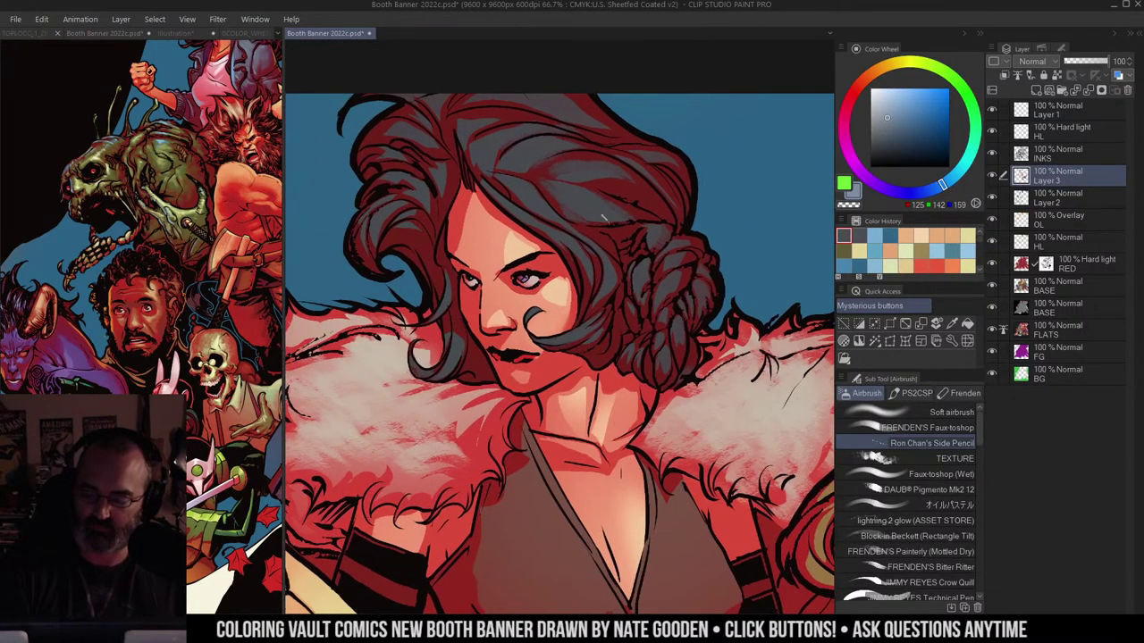
pyautogui.keyDown('alt'); pyautogui.click(554, 292); pyautogui.keyUp('alt')
pyautogui.click(955, 409)
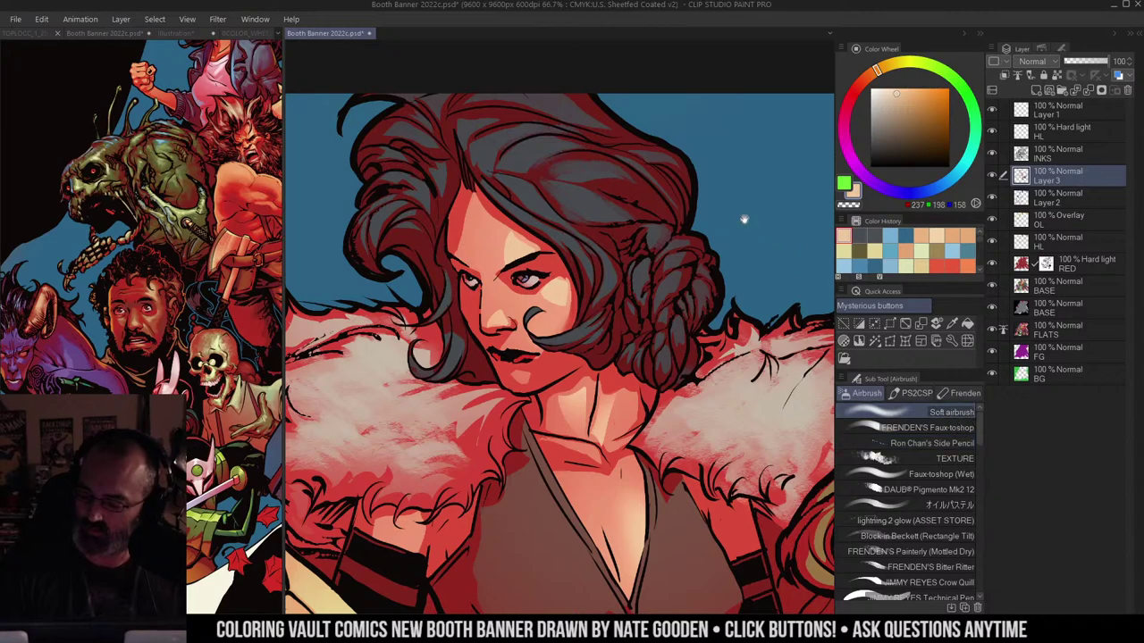
# Step: Airbrush soft peach highlights into the selected hair shapes, reducing the brush size for the strands near the braid
pyautogui.moveTo(759, 229); pyautogui.dragTo(723, 281)
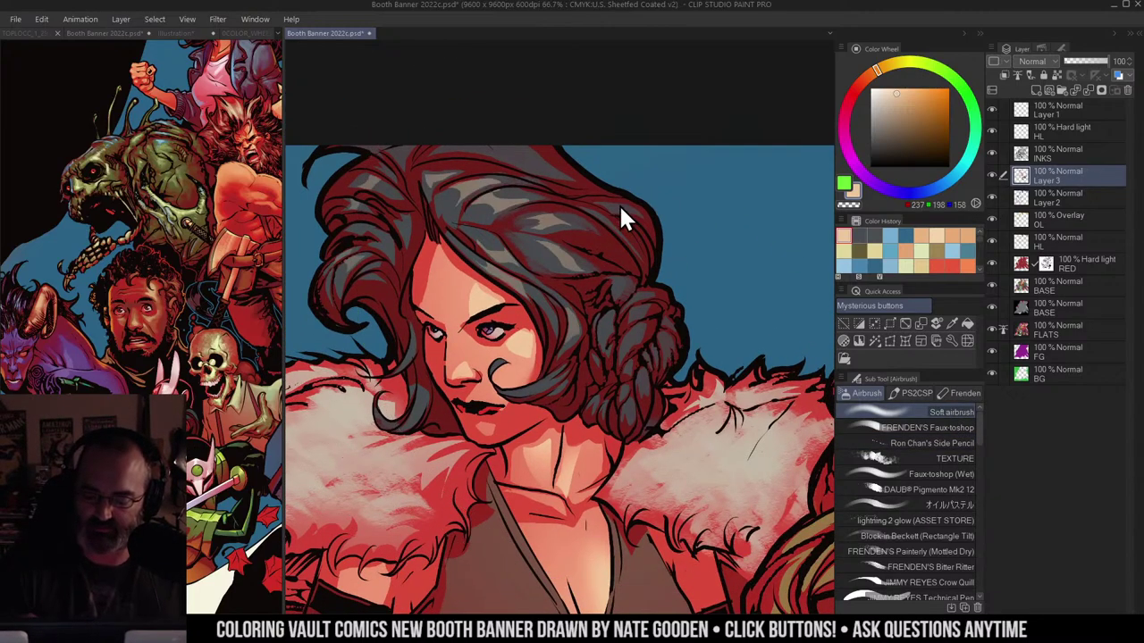
pyautogui.scroll(-1, 599, 211)
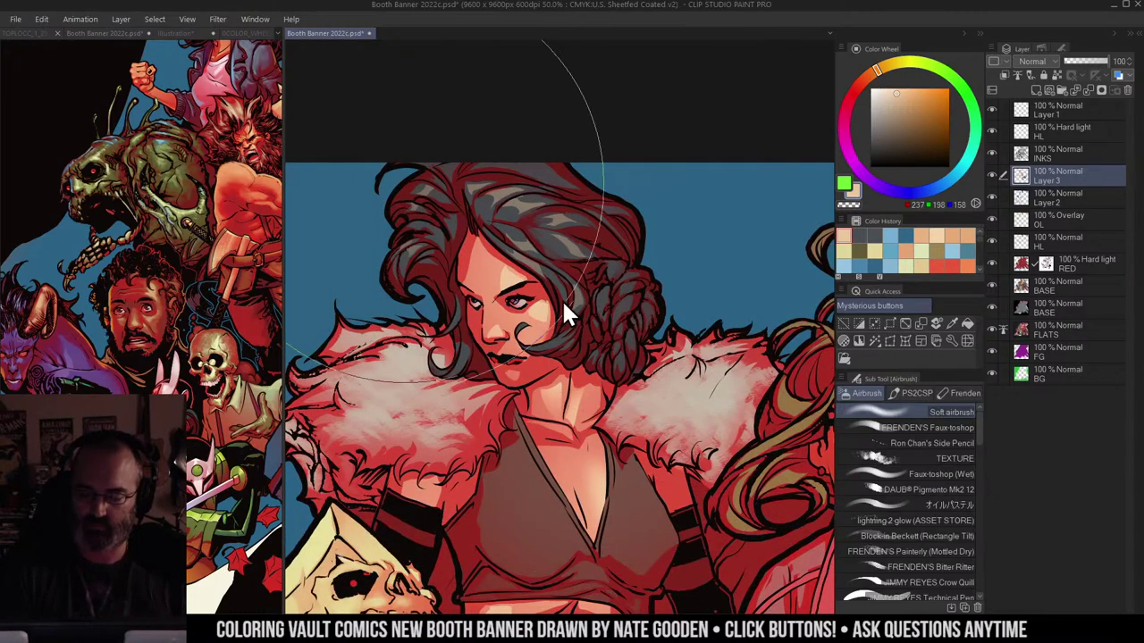
pyautogui.press('[')
pyautogui.press('[')
pyautogui.press('[')
pyautogui.press('[')
pyautogui.press('[')
pyautogui.moveTo(561, 199); pyautogui.dragTo(601, 201)
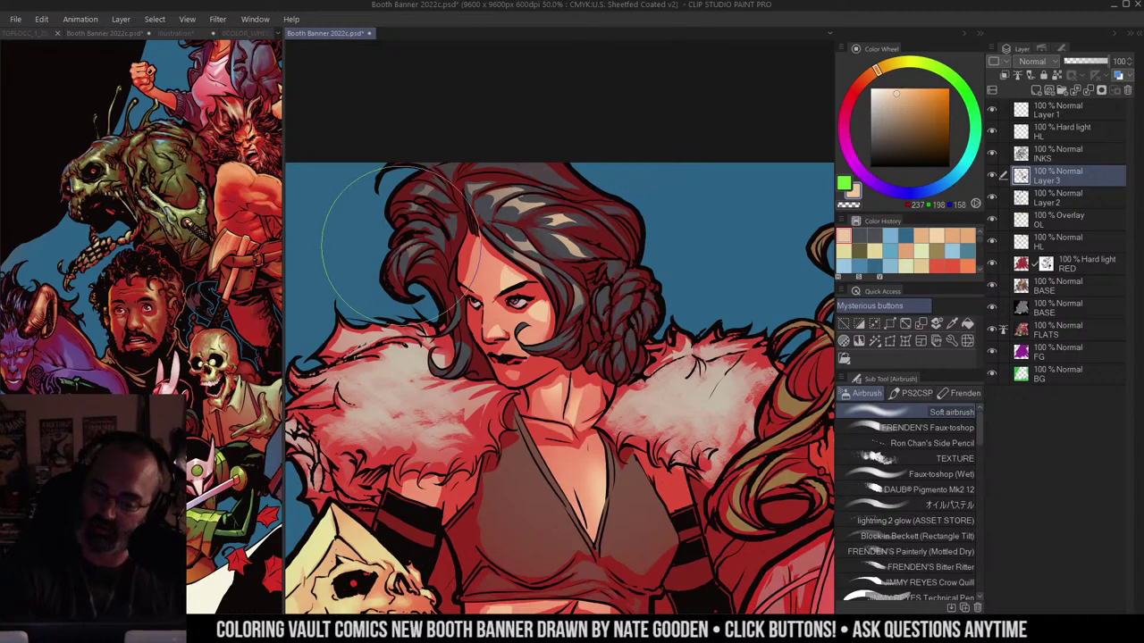
pyautogui.hotkey('ctrl', 'alt', 'space')
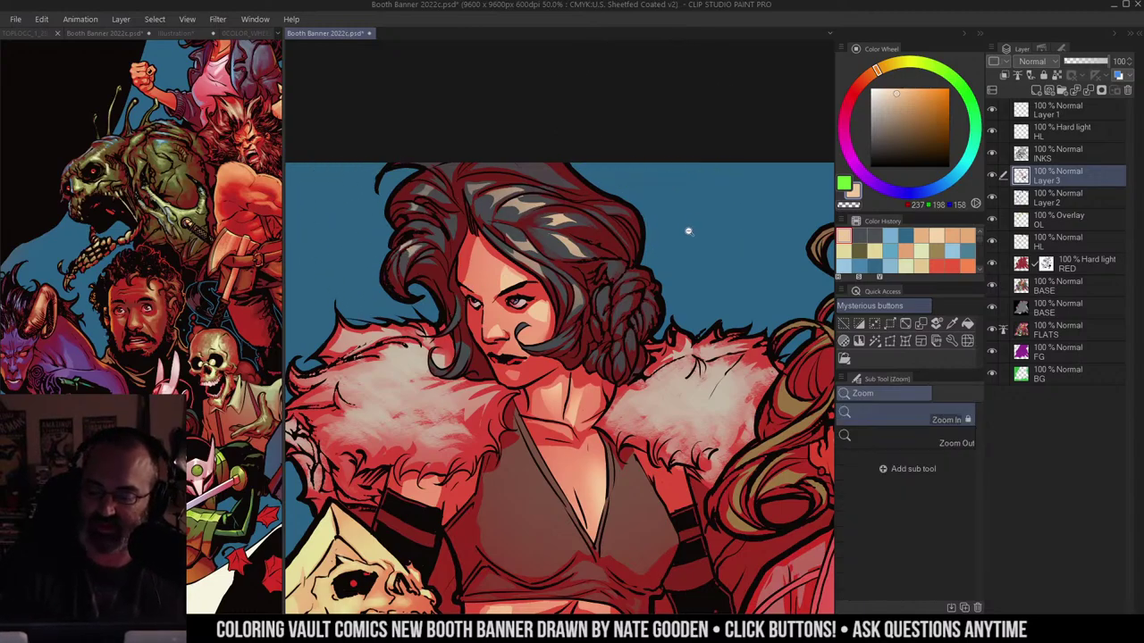
pyautogui.keyDown('alt'); pyautogui.click(689, 232); pyautogui.keyUp('alt')
pyautogui.moveTo(742, 225); pyautogui.dragTo(698, 193)
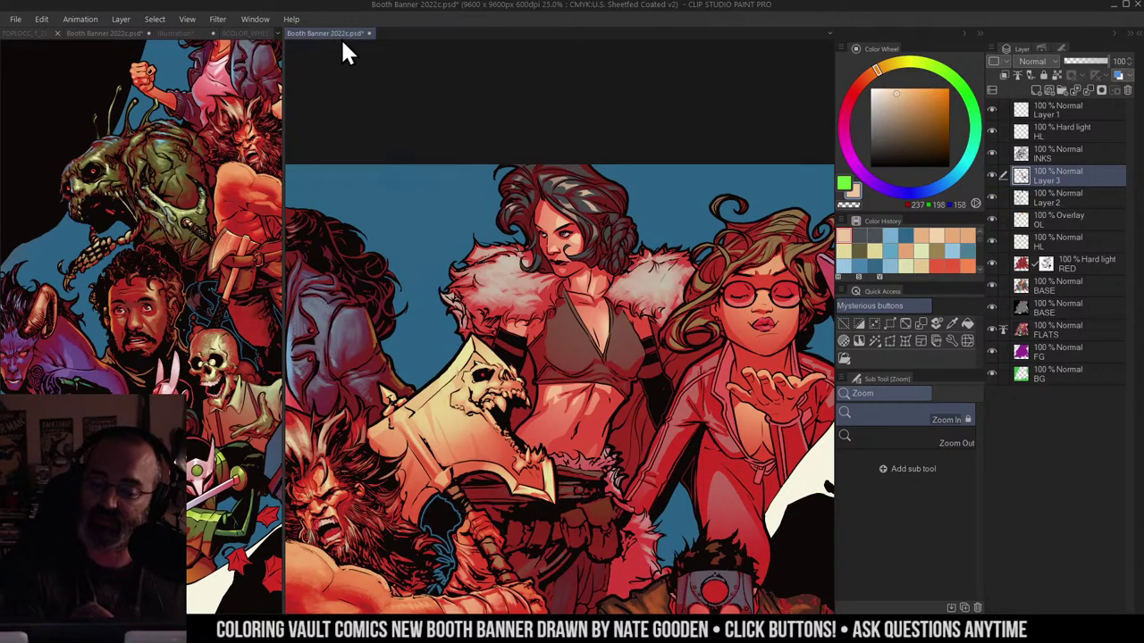
# Step: Sample the fur collar's colour and shift it to a pale cream, RGB 242, 228, 201
pyautogui.press('m')
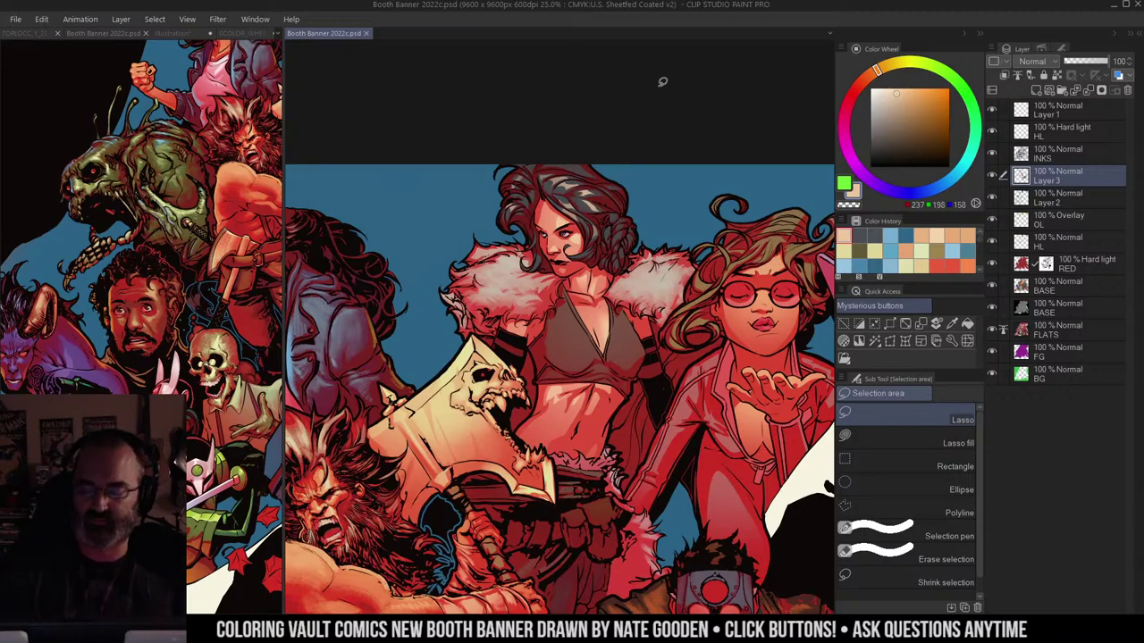
pyautogui.hotkey('ctrl', 'space')
pyautogui.click(570, 234)
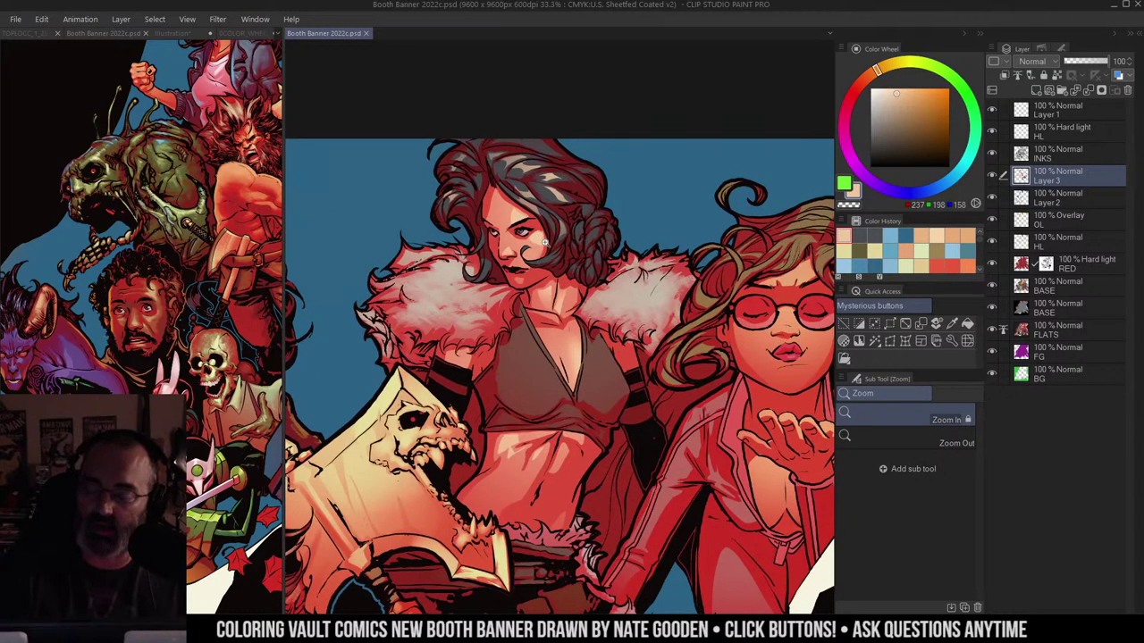
pyautogui.click(544, 240)
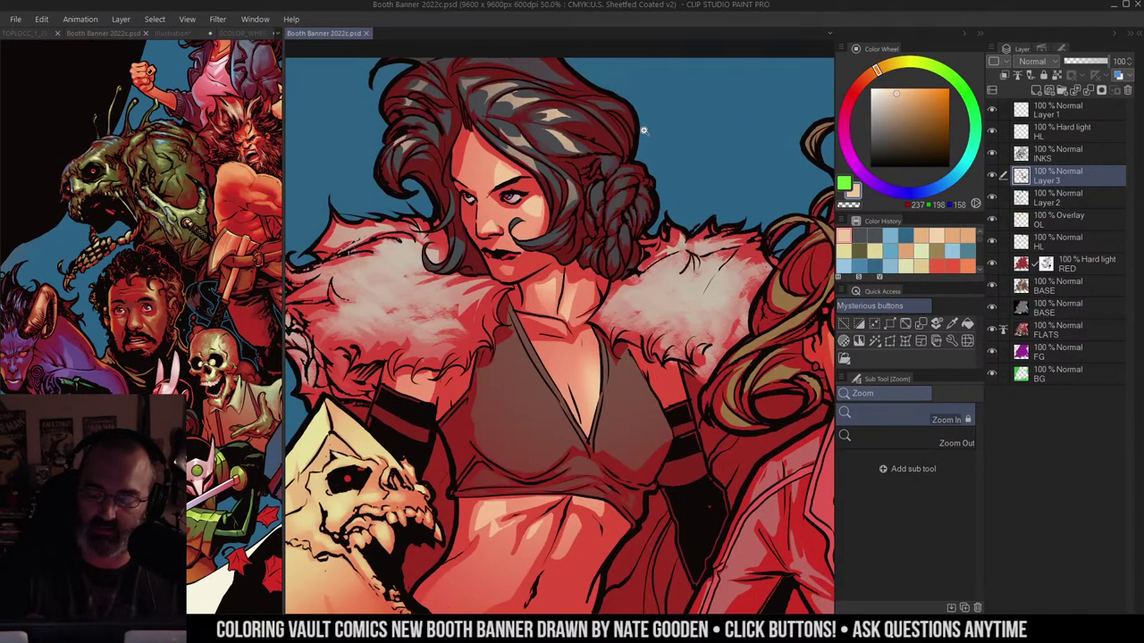
pyautogui.rightClick(667, 260)
pyautogui.press('b')
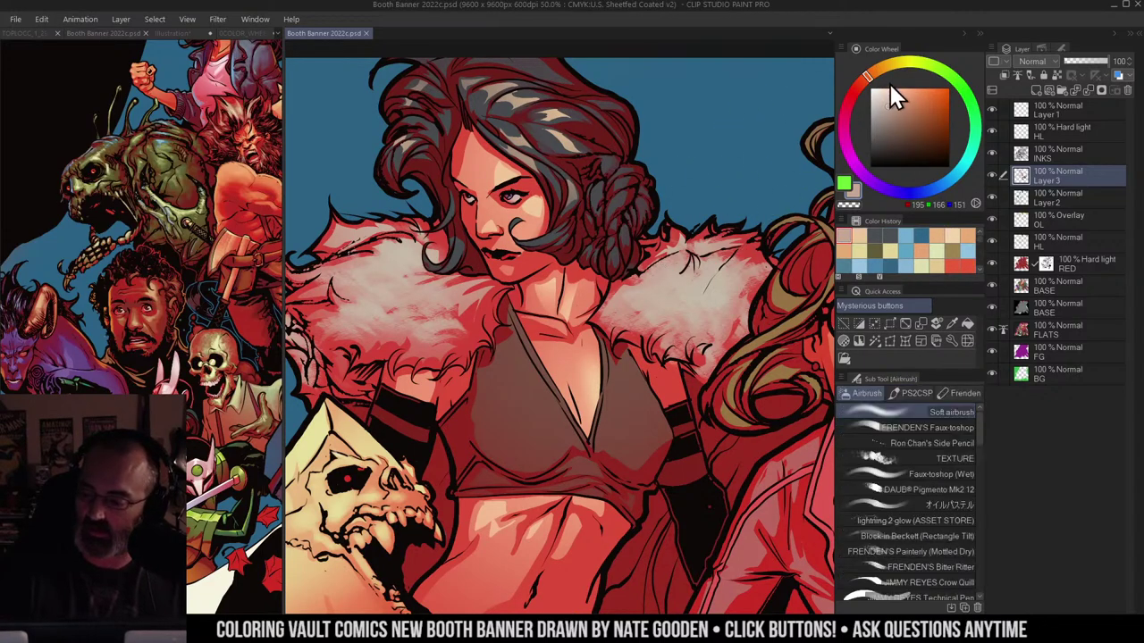
pyautogui.click(885, 91)
pyautogui.click(887, 66)
# Step: Sample the pale pink, RGB 248, 223, 229, from the dark-haired woman's pink shirt and choose Ron Chan's Side Pencil at the fur collar
pyautogui.hotkey('ctrl', 'space')
pyautogui.keyDown('alt'); pyautogui.click(574, 234); pyautogui.keyUp('alt')
pyautogui.moveTo(692, 189); pyautogui.dragTo(713, 149)
pyautogui.moveTo(356, 263); pyautogui.dragTo(554, 180)
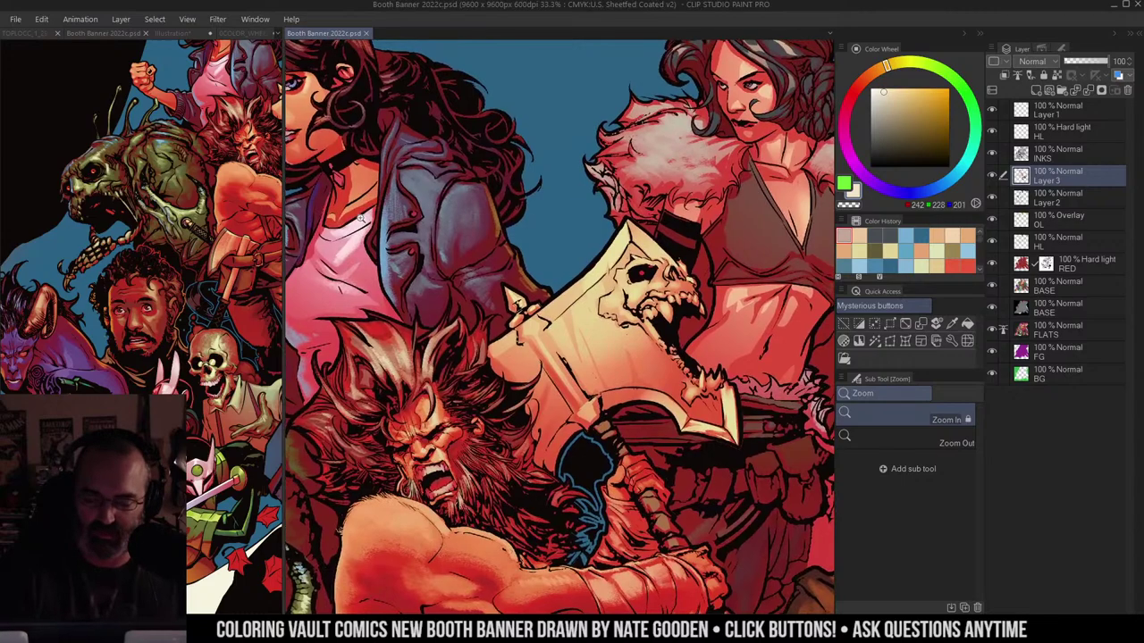
pyautogui.rightClick(361, 221)
pyautogui.moveTo(742, 166); pyautogui.dragTo(470, 244)
pyautogui.hotkey('ctrl', 'space')
pyautogui.click(615, 203)
pyautogui.press('b')
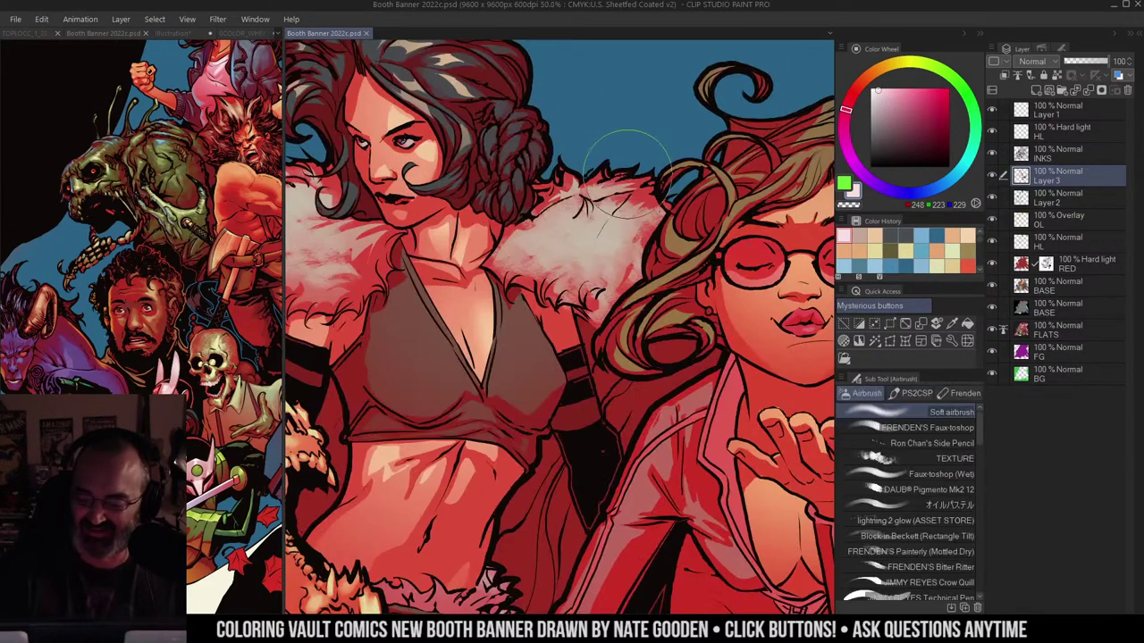
pyautogui.click(959, 439)
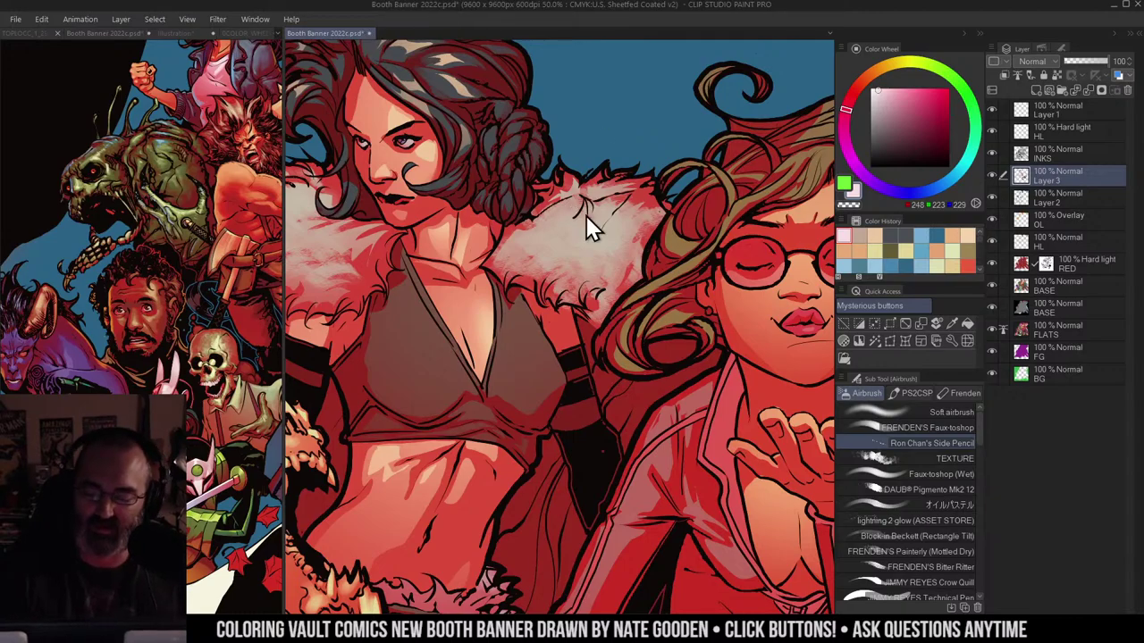
# Step: Shift the colour to a warm off-white, RGB 248, 237, 223, and pencil highlights into the fur collar beside the braid
pyautogui.press('m')
pyautogui.press('b')
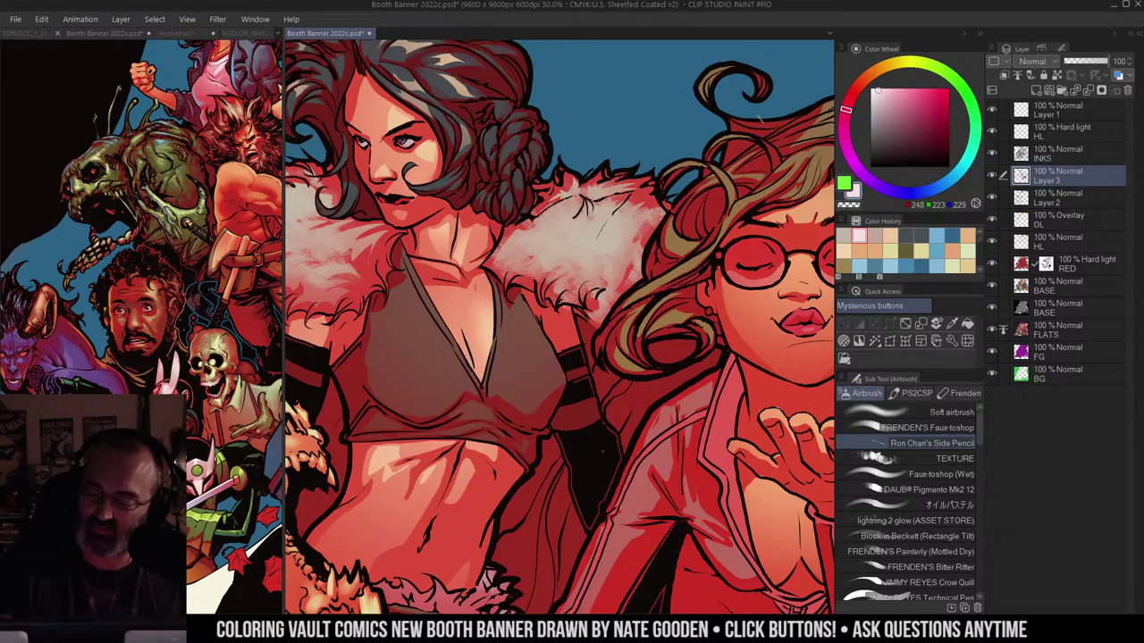
pyautogui.click(881, 79)
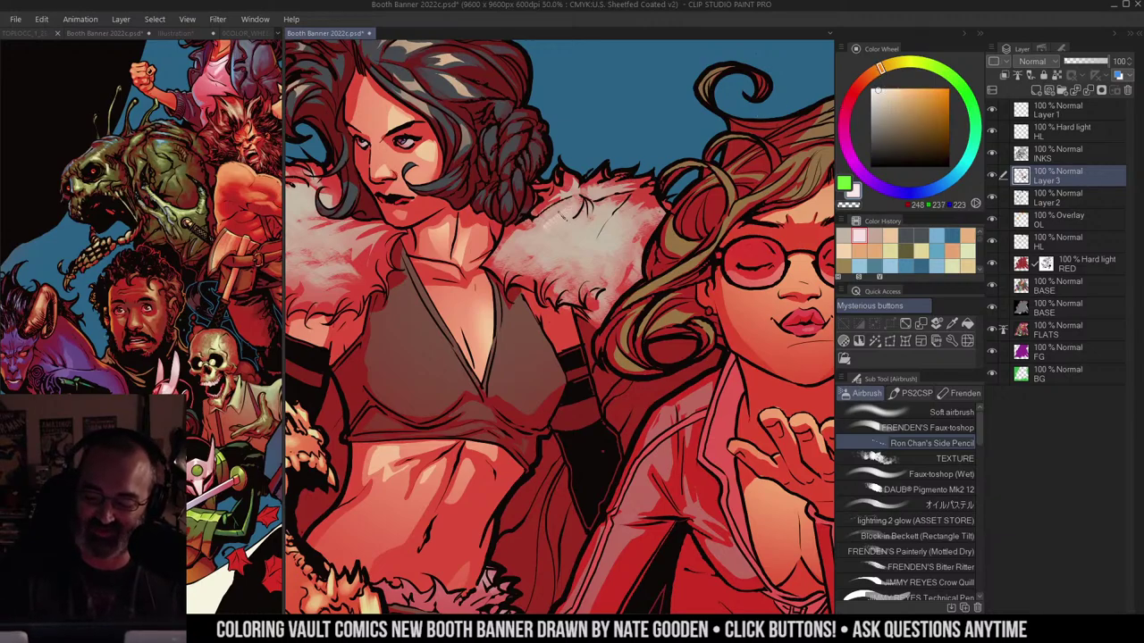
pyautogui.moveTo(554, 210)
pyautogui.mouseDown()
pyautogui.moveTo(560, 239)
pyautogui.moveTo(578, 218)
pyautogui.moveTo(590, 223)
pyautogui.moveTo(579, 234)
pyautogui.moveTo(606, 228)
pyautogui.moveTo(574, 224)
pyautogui.moveTo(552, 253)
pyautogui.moveTo(606, 241)
pyautogui.moveTo(604, 228)
pyautogui.moveTo(599, 258)
pyautogui.moveTo(600, 247)
pyautogui.moveTo(542, 244)
pyautogui.moveTo(572, 251)
pyautogui.moveTo(586, 234)
pyautogui.moveTo(547, 245)
pyautogui.moveTo(592, 219)
pyautogui.moveTo(528, 255)
pyautogui.moveTo(601, 250)
pyautogui.moveTo(594, 268)
pyautogui.moveTo(547, 243)
pyautogui.moveTo(514, 257)
pyautogui.moveTo(577, 252)
pyautogui.mouseUp()
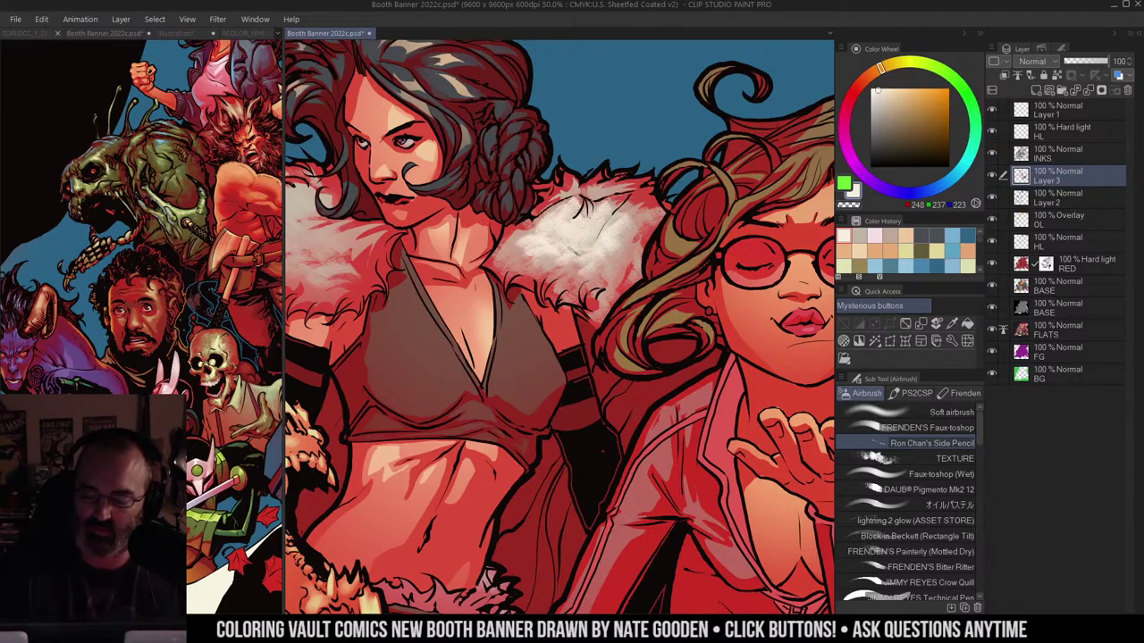
pyautogui.keyDown('alt'); pyautogui.click(646, 226); pyautogui.keyUp('alt')
pyautogui.keyDown('alt'); pyautogui.click(646, 225); pyautogui.keyUp('alt')
pyautogui.keyDown('ctrl'); pyautogui.click(634, 239); pyautogui.keyUp('ctrl')
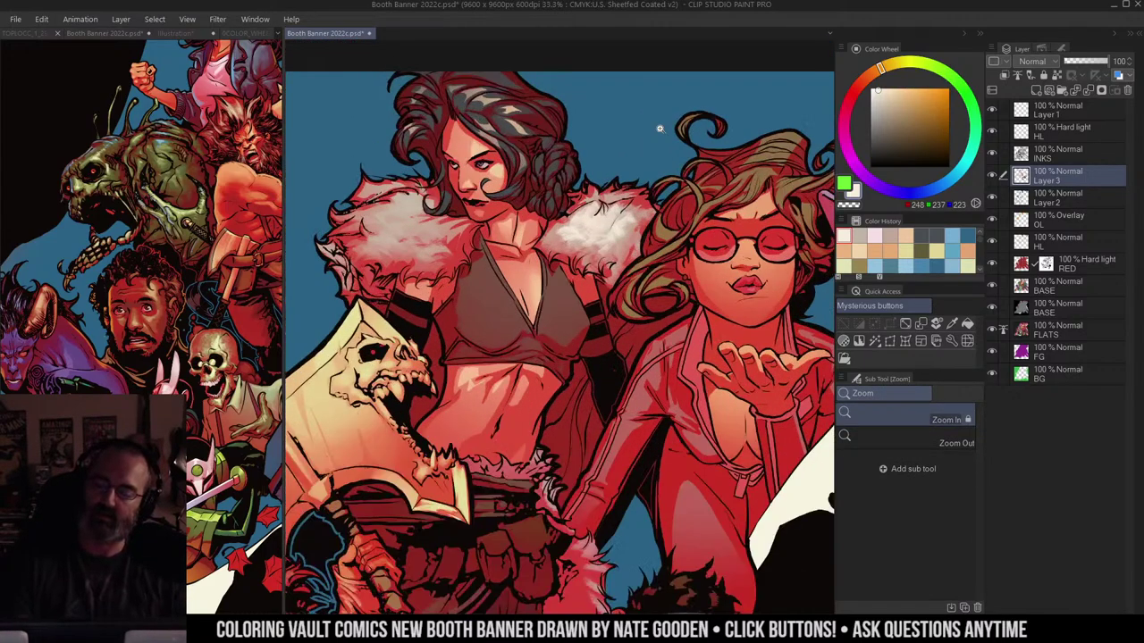
# Step: Build up the fur texture on the braid-side shoulder with more short off-white pencil strokes
pyautogui.keyDown('ctrl'); pyautogui.click(605, 208); pyautogui.keyUp('ctrl')
pyautogui.moveTo(584, 176); pyautogui.dragTo(590, 190)
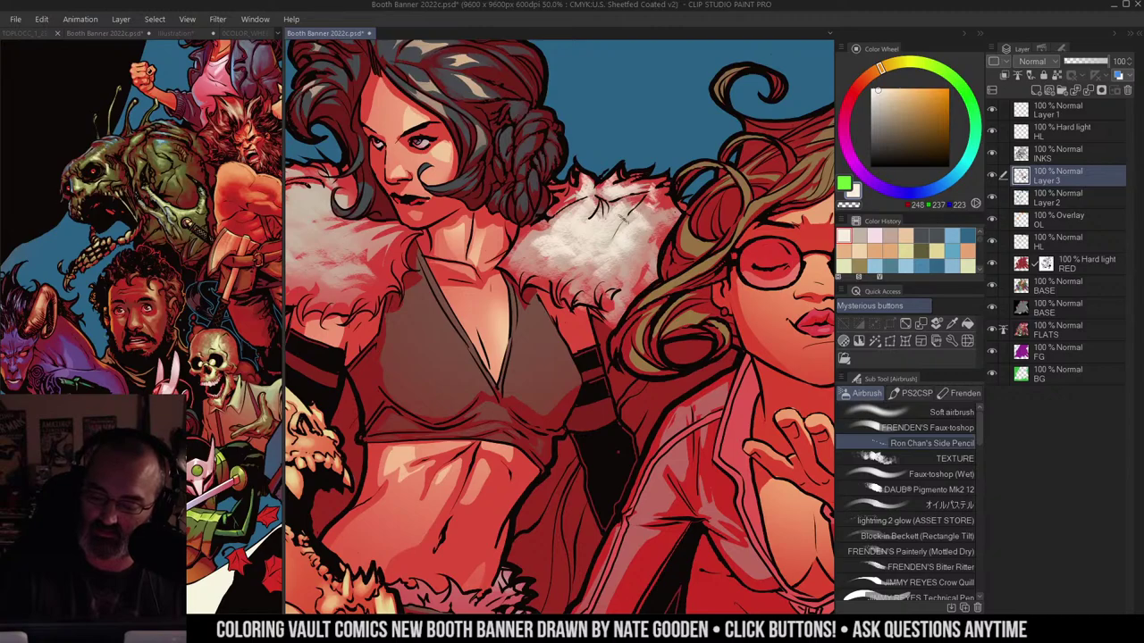
pyautogui.moveTo(583, 213)
pyautogui.mouseDown()
pyautogui.moveTo(573, 195)
pyautogui.moveTo(599, 237)
pyautogui.moveTo(647, 219)
pyautogui.mouseUp()
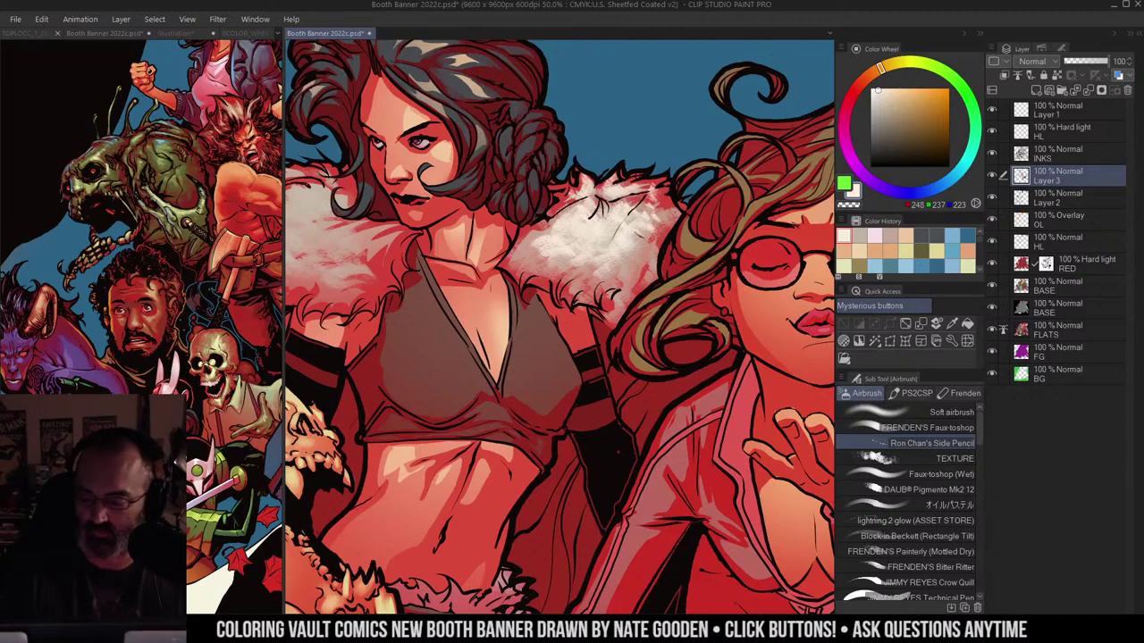
pyautogui.moveTo(537, 236); pyautogui.dragTo(567, 266)
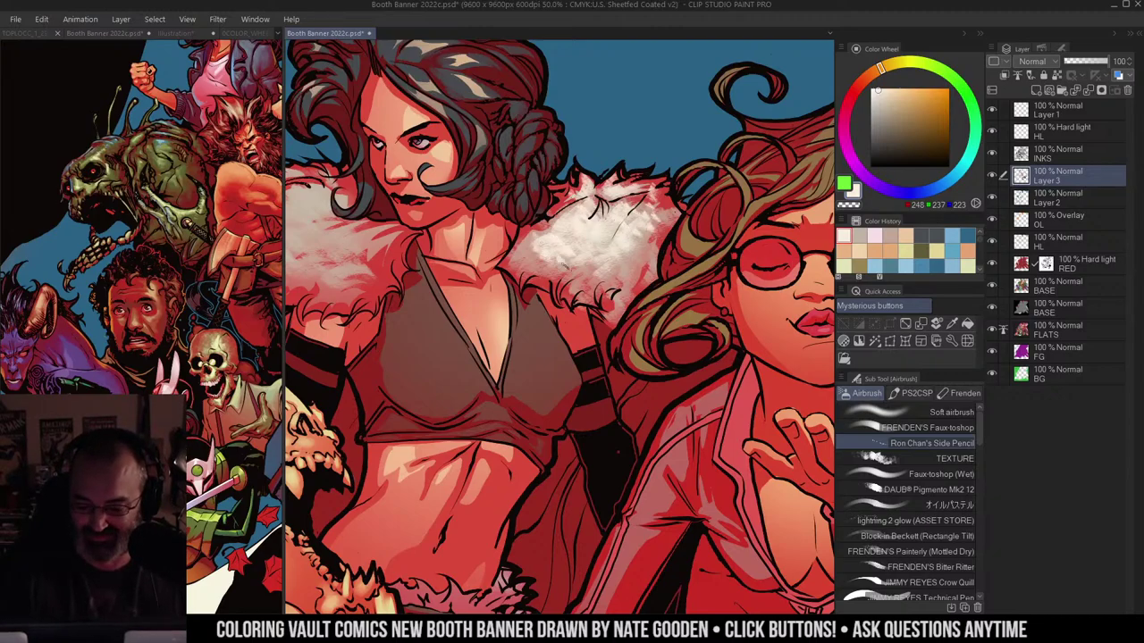
# Step: Pencil off-white highlights into the fur on the woman's other shoulder, above the skull axe, rotating the canvas to suit the strokes
pyautogui.hotkey('ctrl', 'space')
pyautogui.keyDown('alt'); pyautogui.click(679, 139); pyautogui.keyUp('alt')
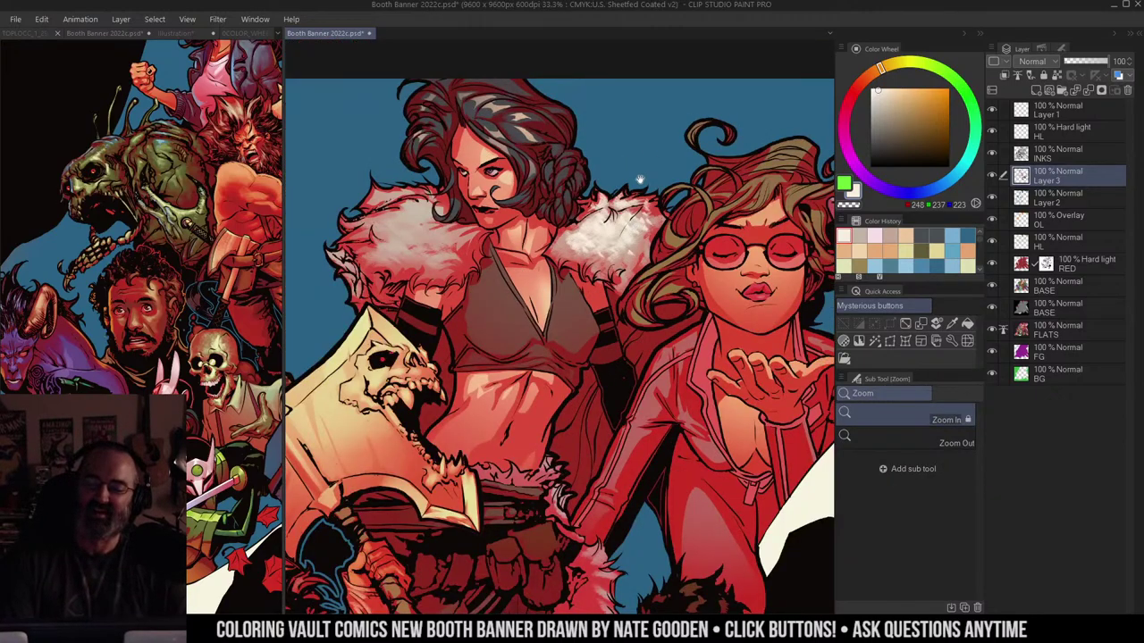
pyautogui.click(528, 139)
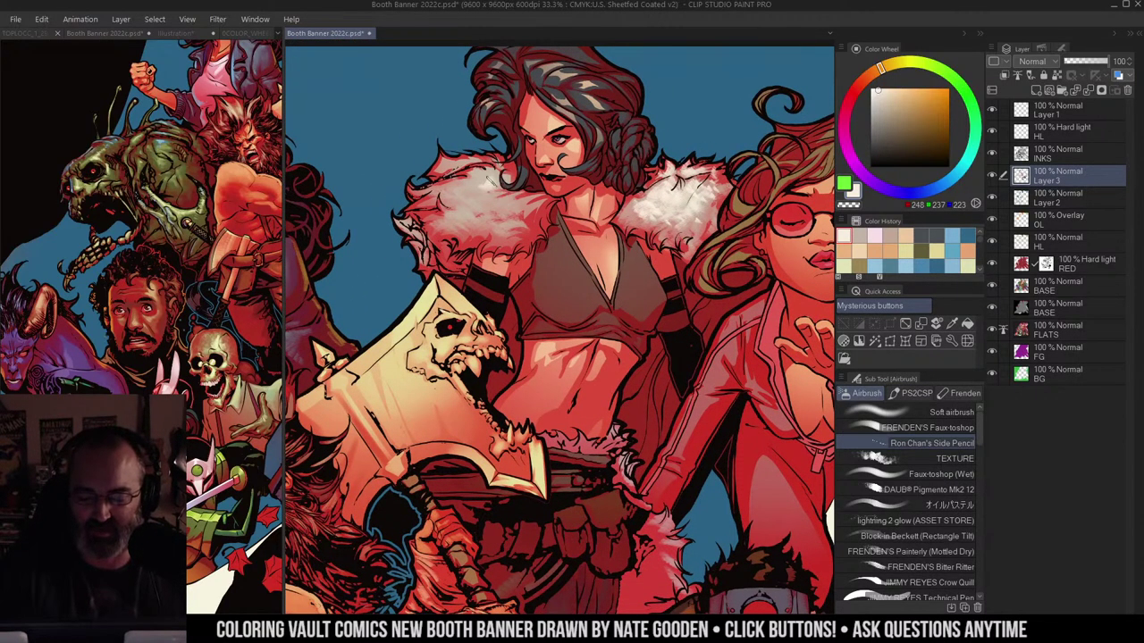
pyautogui.moveTo(465, 189)
pyautogui.mouseDown()
pyautogui.moveTo(508, 207)
pyautogui.moveTo(464, 192)
pyautogui.moveTo(478, 226)
pyautogui.moveTo(518, 209)
pyautogui.moveTo(482, 230)
pyautogui.mouseUp()
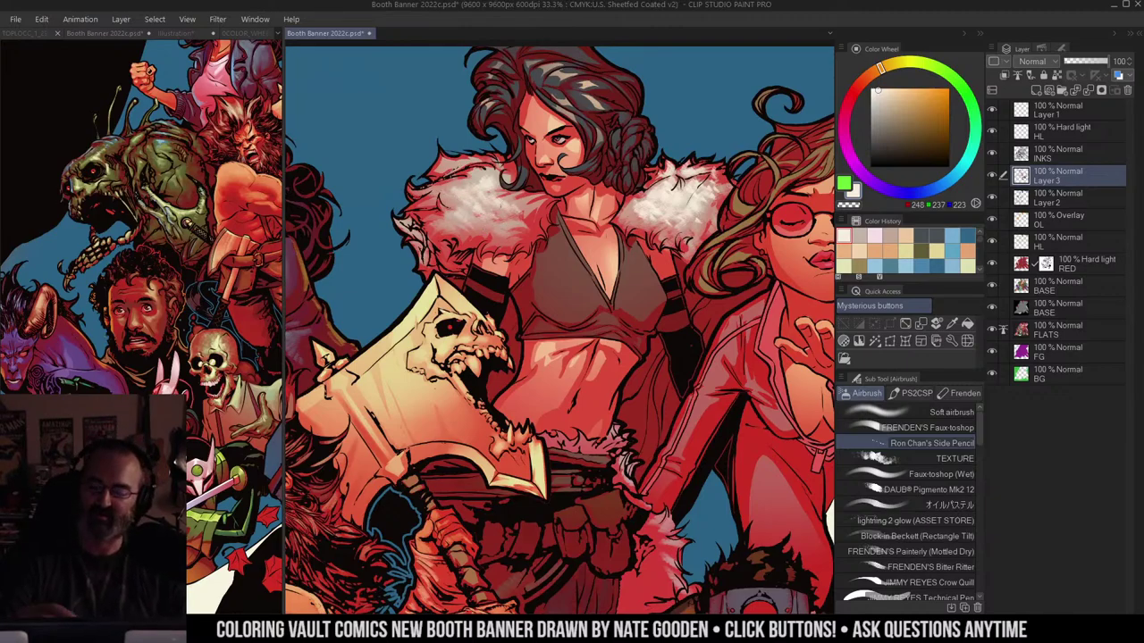
pyautogui.moveTo(655, 147); pyautogui.dragTo(572, 127)
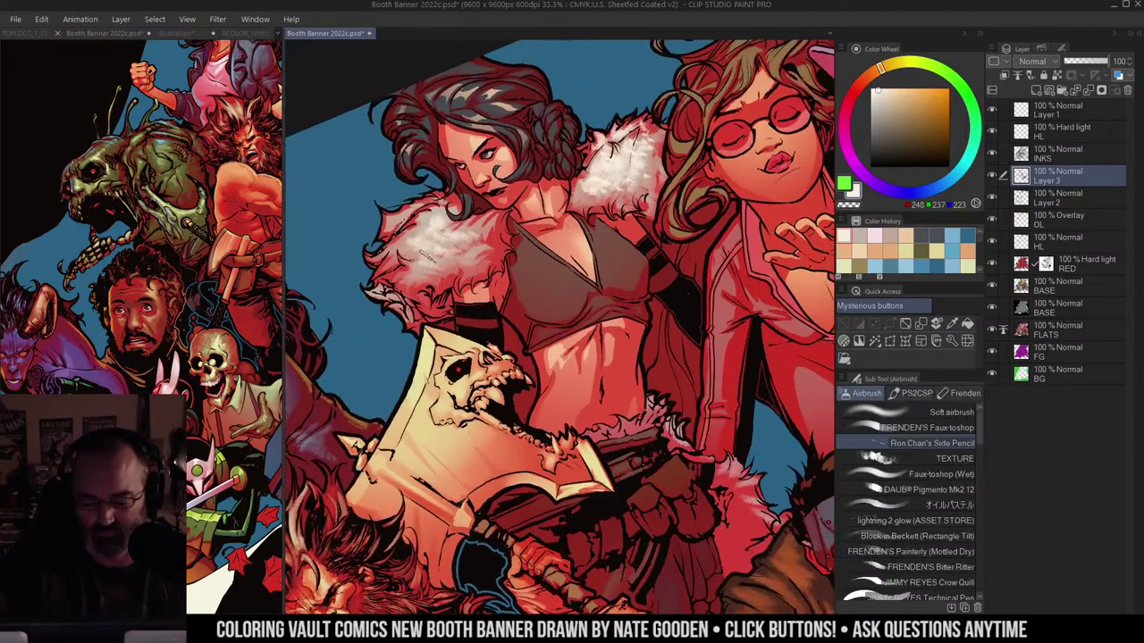
pyautogui.moveTo(429, 234)
pyautogui.mouseDown()
pyautogui.moveTo(462, 240)
pyautogui.moveTo(422, 264)
pyautogui.mouseUp()
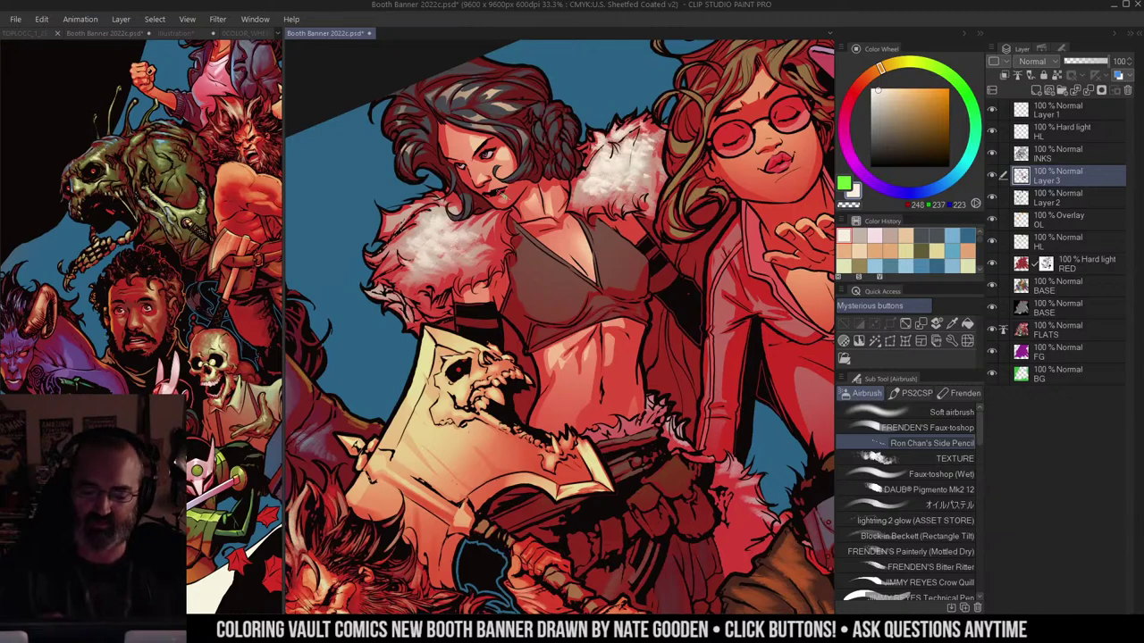
# Step: Examine the fur collar highlights up close and against the surrounding characters of the whole banner
pyautogui.hotkey('ctrl', 'space')
pyautogui.hotkey('shift', 'space')
pyautogui.hotkey('ctrl', 'space')
pyautogui.keyDown('alt'); pyautogui.click(597, 174); pyautogui.keyUp('alt')
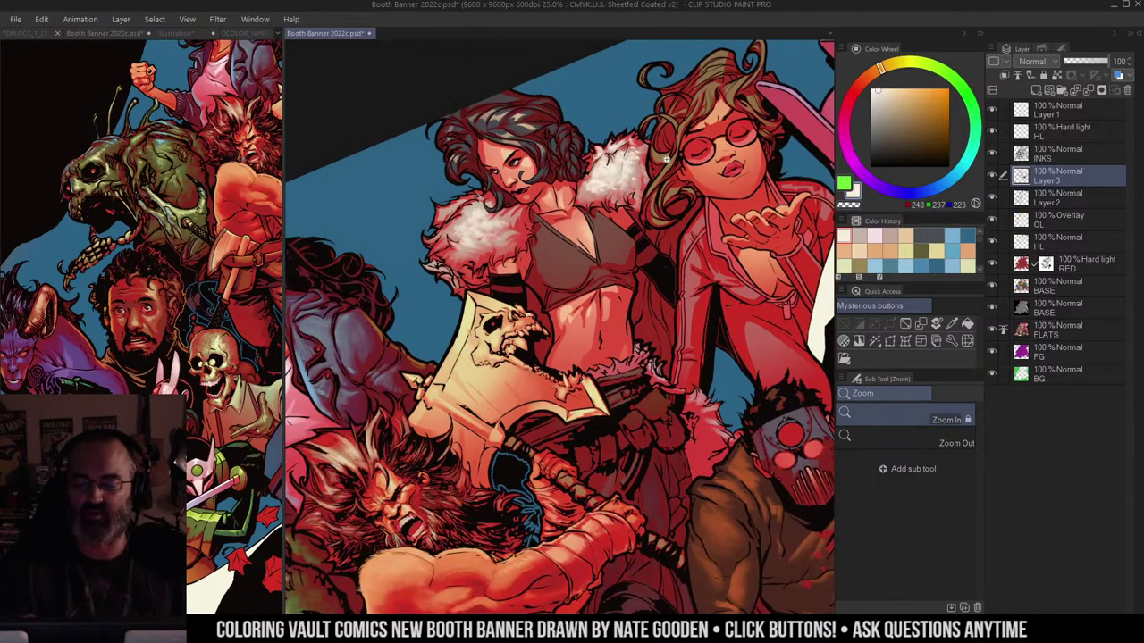
pyautogui.hotkey('shift', 'space')
pyautogui.moveTo(597, 157); pyautogui.dragTo(620, 173)
pyautogui.press('space')
pyautogui.hotkey('ctrl', 'space')
pyautogui.keyDown('alt'); pyautogui.click(639, 205); pyautogui.keyUp('alt')
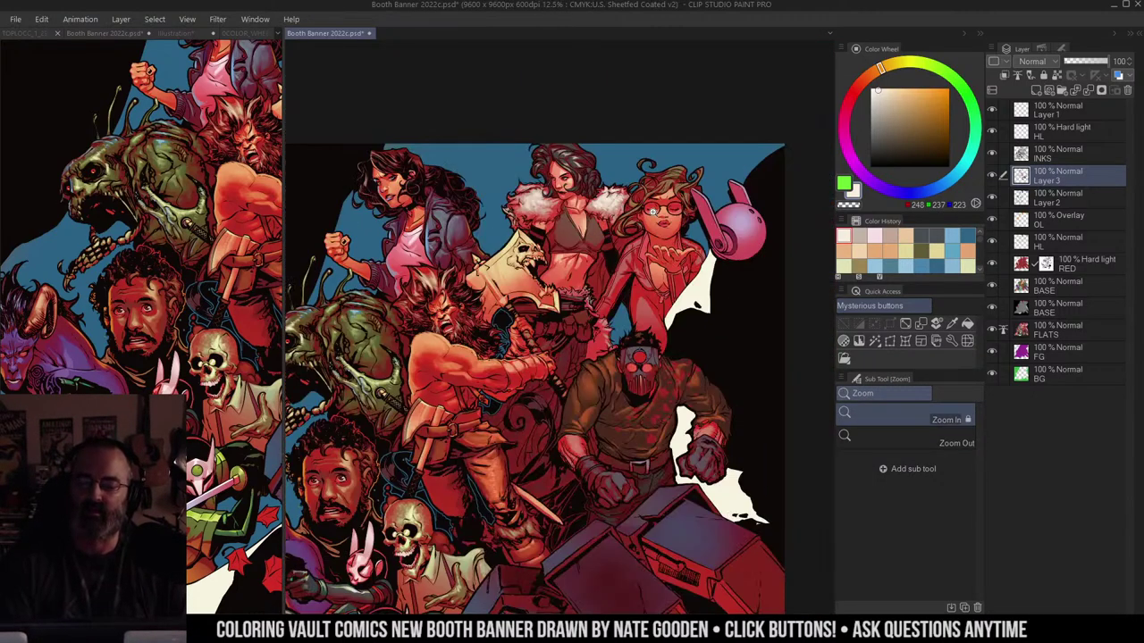
pyautogui.click(635, 235)
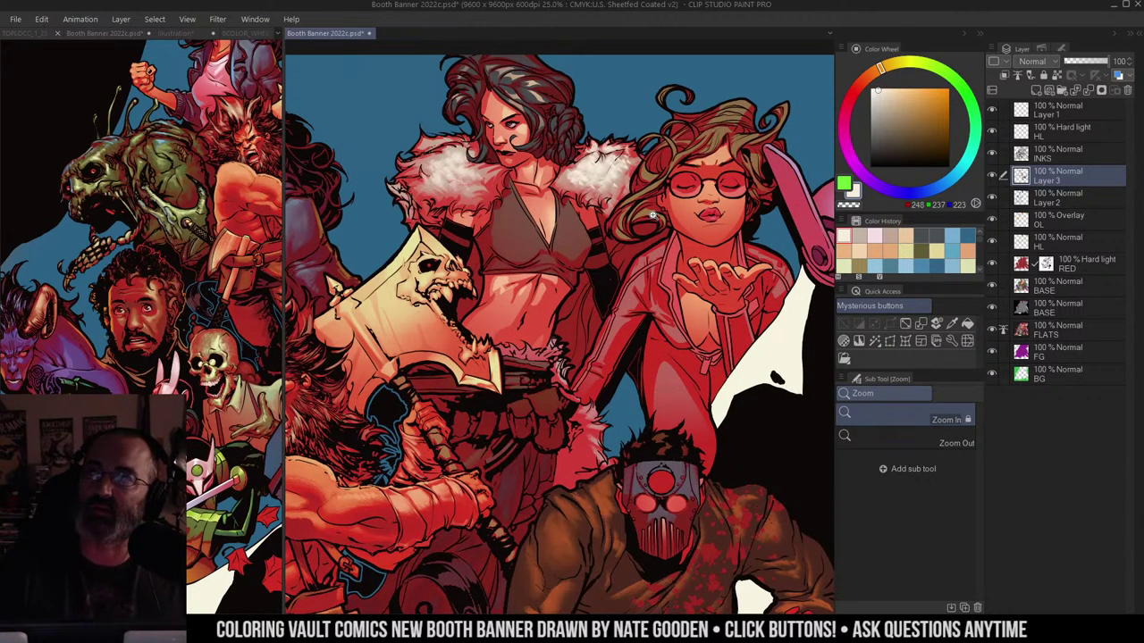
pyautogui.click(538, 220)
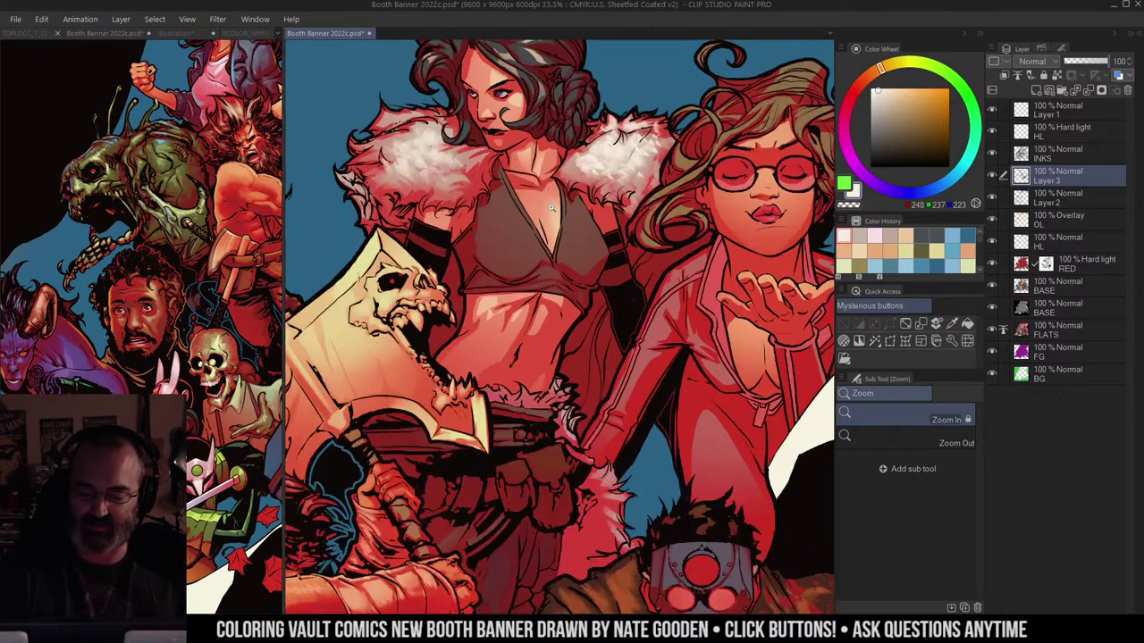
pyautogui.press('w')
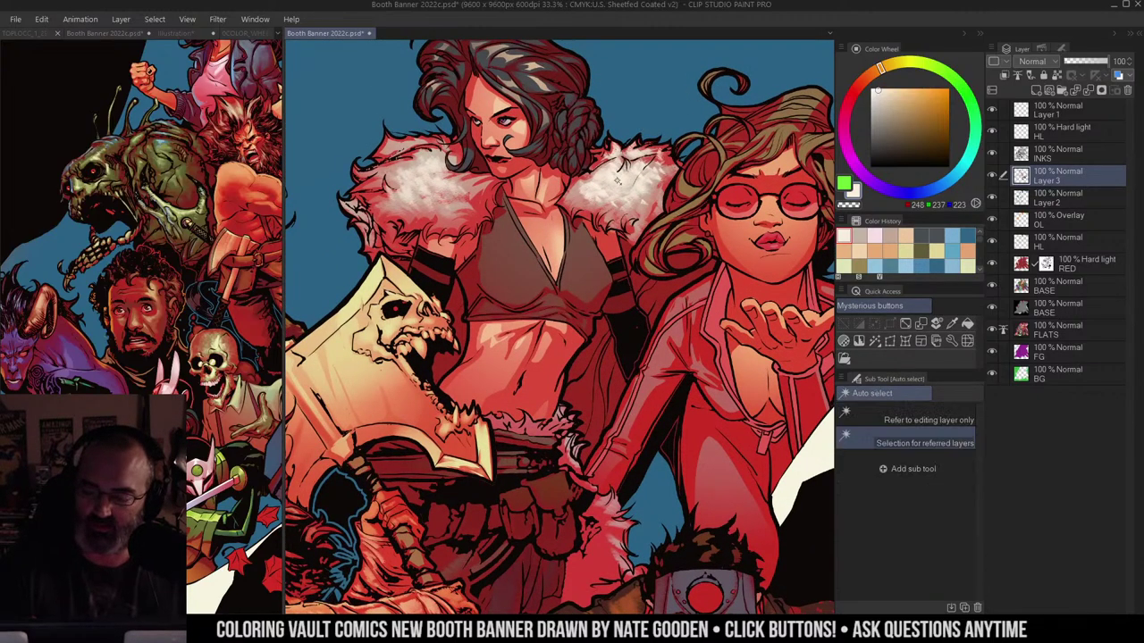
pyautogui.press('j')
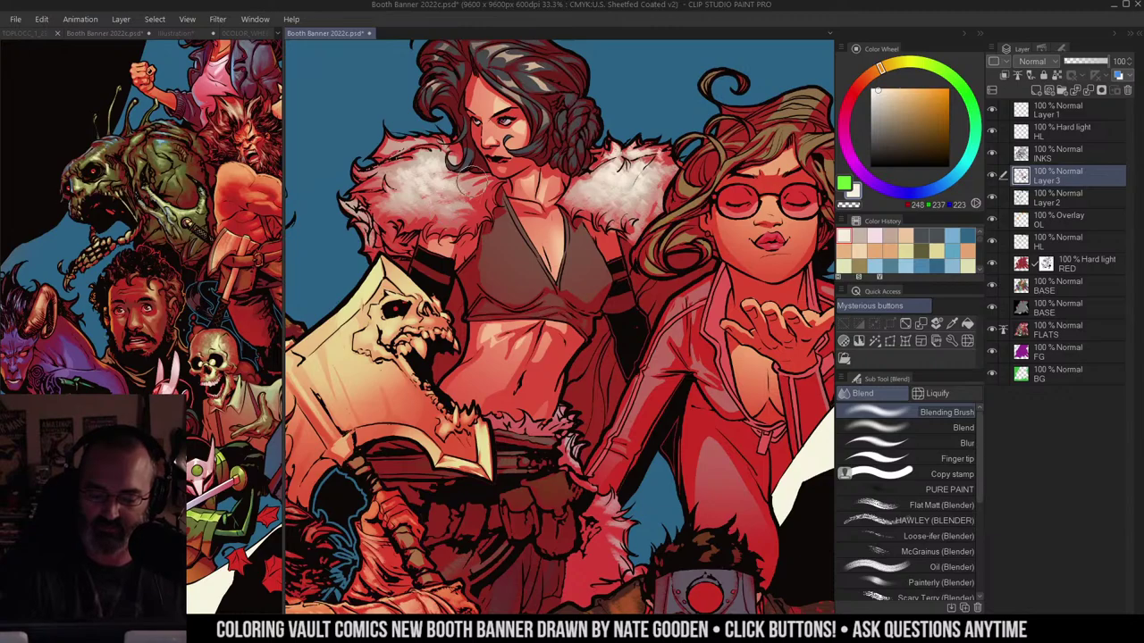
pyautogui.keyDown('alt'); pyautogui.click(704, 186); pyautogui.keyUp('alt')
pyautogui.moveTo(704, 186); pyautogui.dragTo(682, 195)
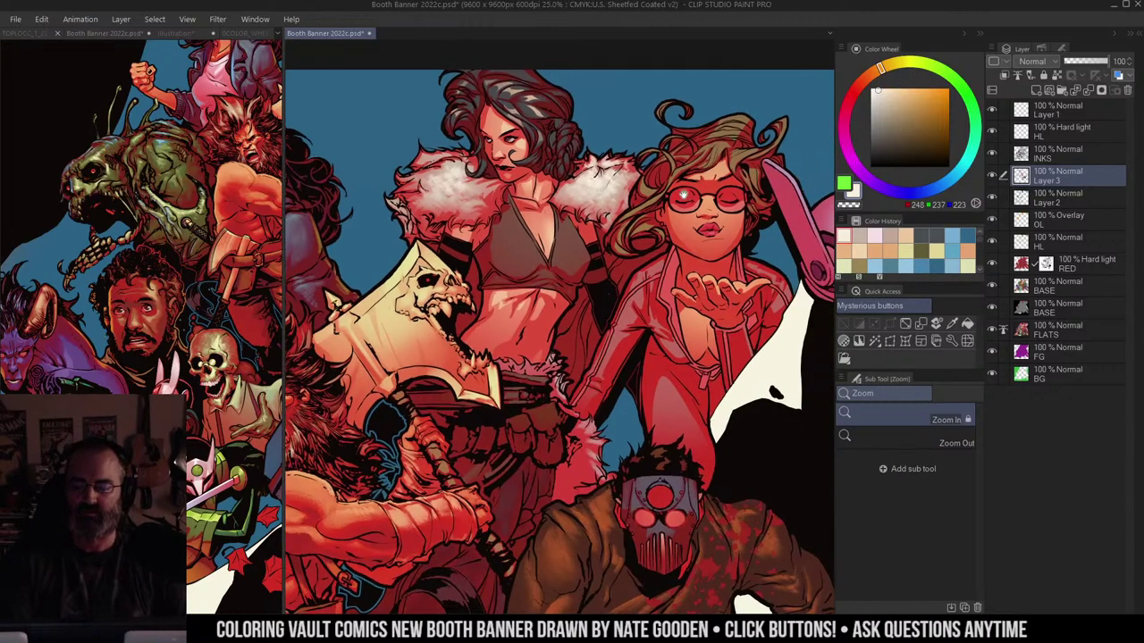
pyautogui.moveTo(684, 154); pyautogui.dragTo(658, 128)
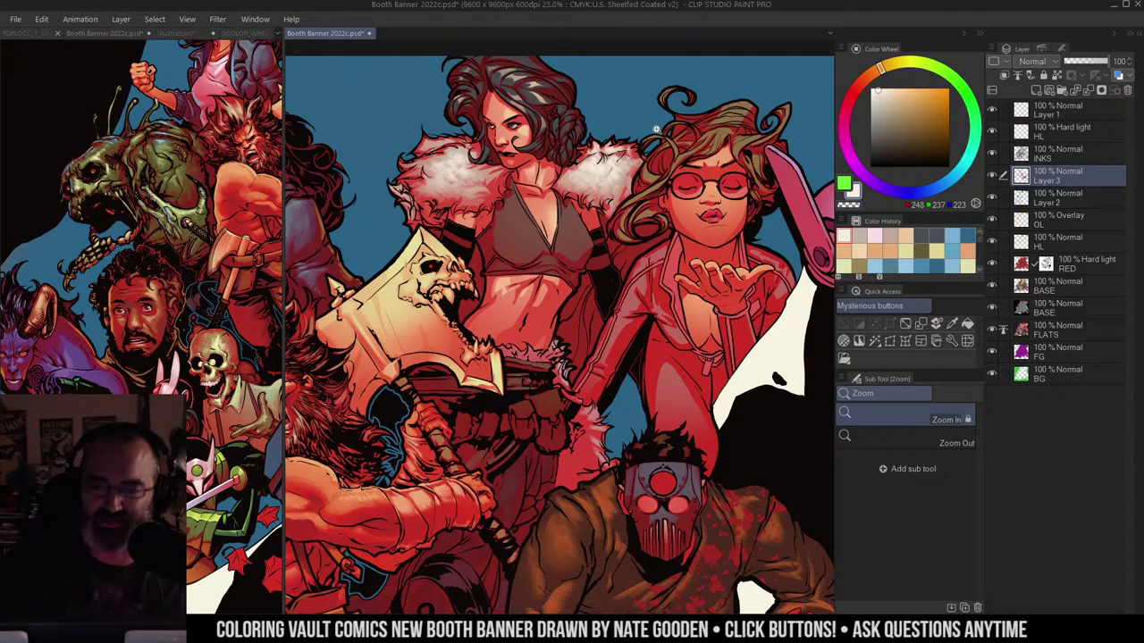
# Step: Select the fur-collared woman's brown top and sample the pale gold, RGB 227, 204, 145, from the axe blade for Ron Chan's Side Pencil
pyautogui.press('w')
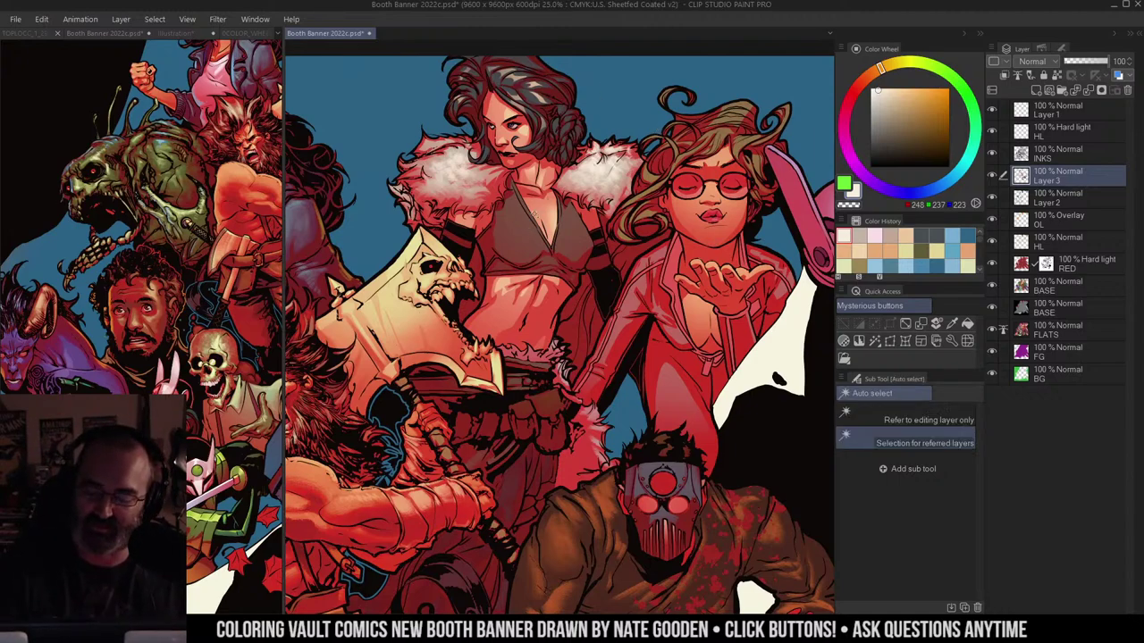
pyautogui.click(536, 216)
pyautogui.press('z')
pyautogui.click(569, 204)
pyautogui.press('b')
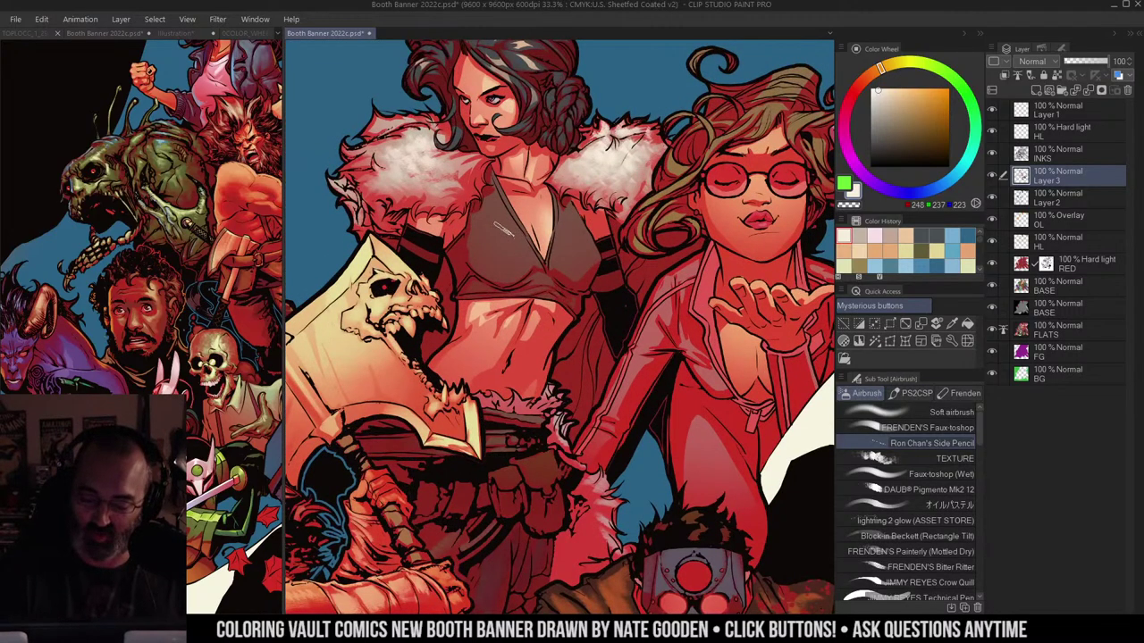
pyautogui.keyDown('alt'); pyautogui.click(395, 259); pyautogui.keyUp('alt')
# Step: Pencil thin pale gold highlights along both sides of the brown top's V neckline, undoing the first trial stroke
pyautogui.moveTo(490, 201); pyautogui.dragTo(514, 255)
pyautogui.hotkey('ctrl', 'z')
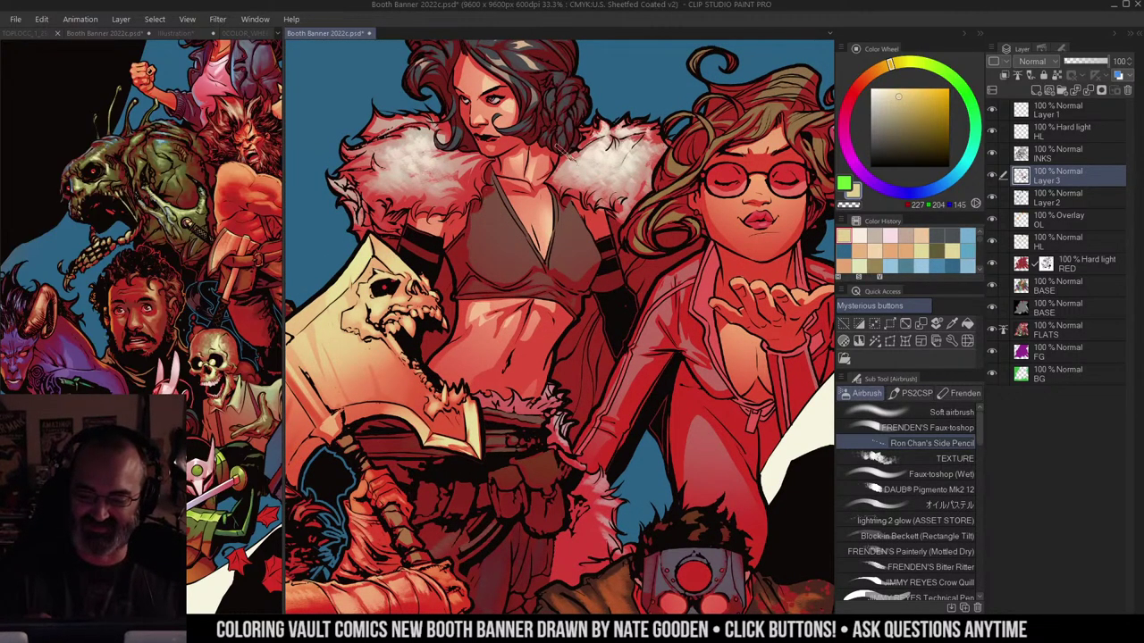
pyautogui.scroll(1, 511, 183)
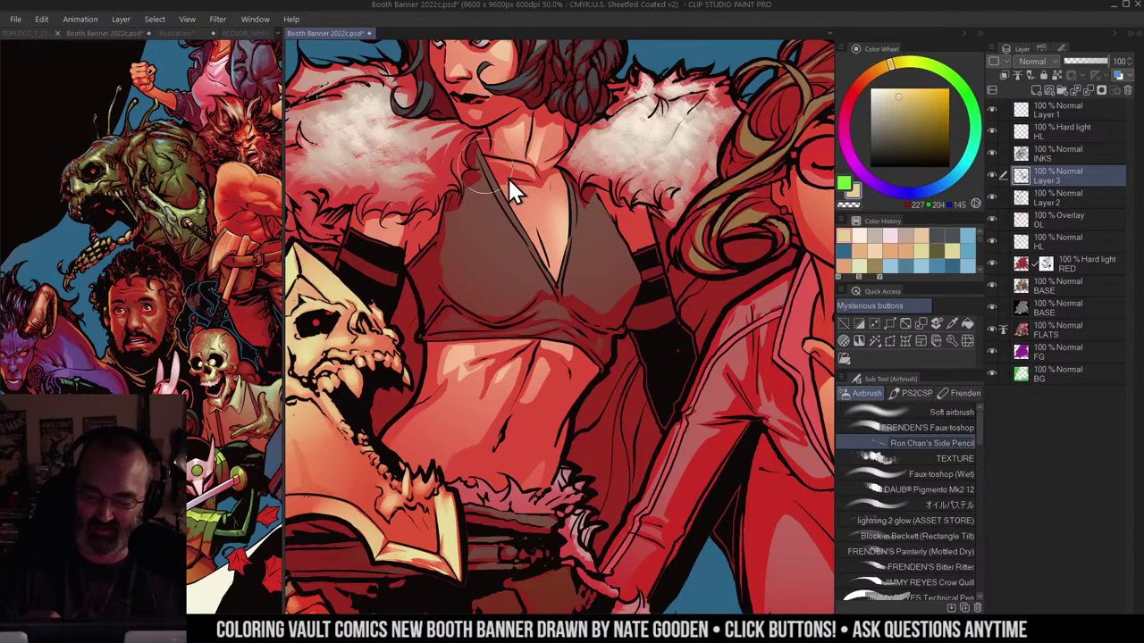
pyautogui.moveTo(490, 174); pyautogui.dragTo(534, 249)
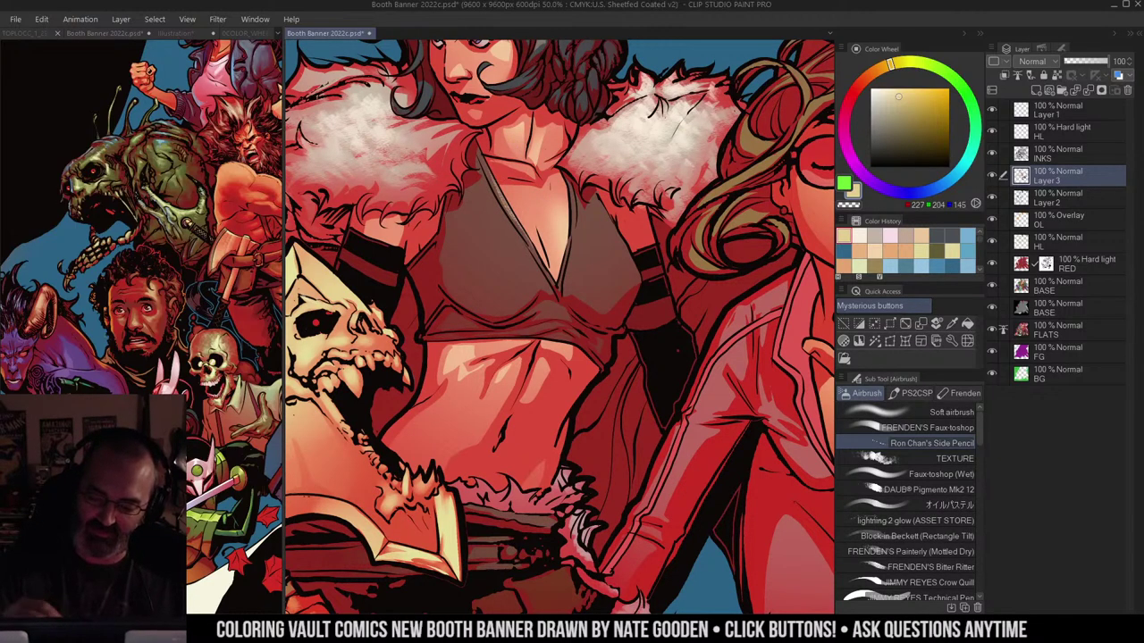
pyautogui.moveTo(574, 187); pyautogui.dragTo(570, 224)
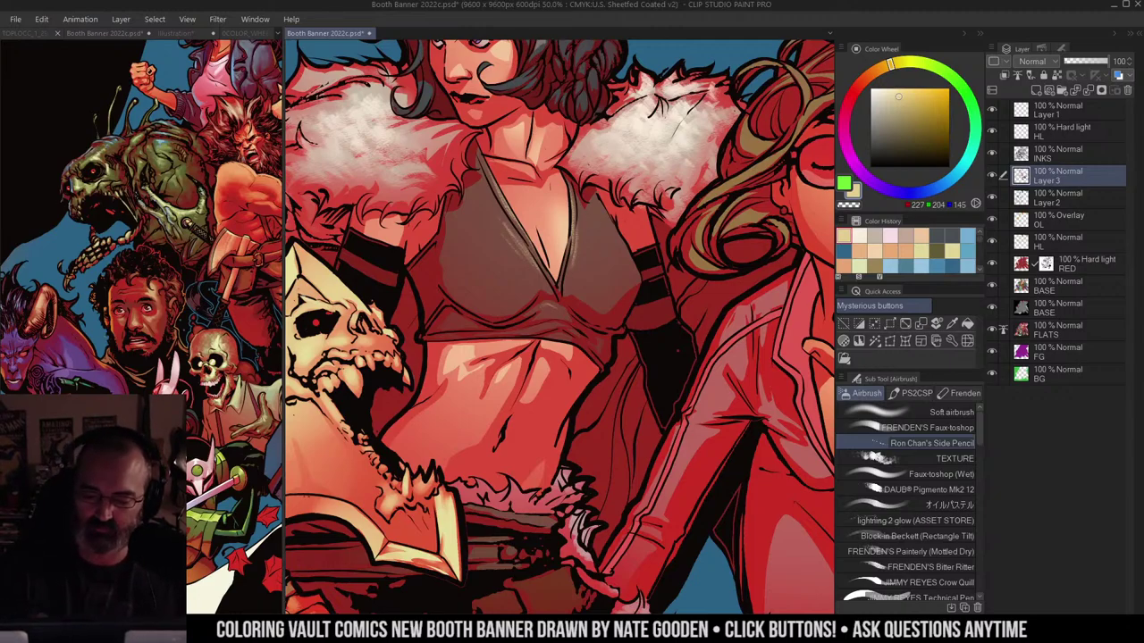
# Step: Add short pale gold pencil strokes to the strap and cup of the brown top on the axe side
pyautogui.press('/')
pyautogui.keyDown('alt'); pyautogui.click(606, 168); pyautogui.keyUp('alt')
pyautogui.moveTo(641, 158); pyautogui.dragTo(609, 188)
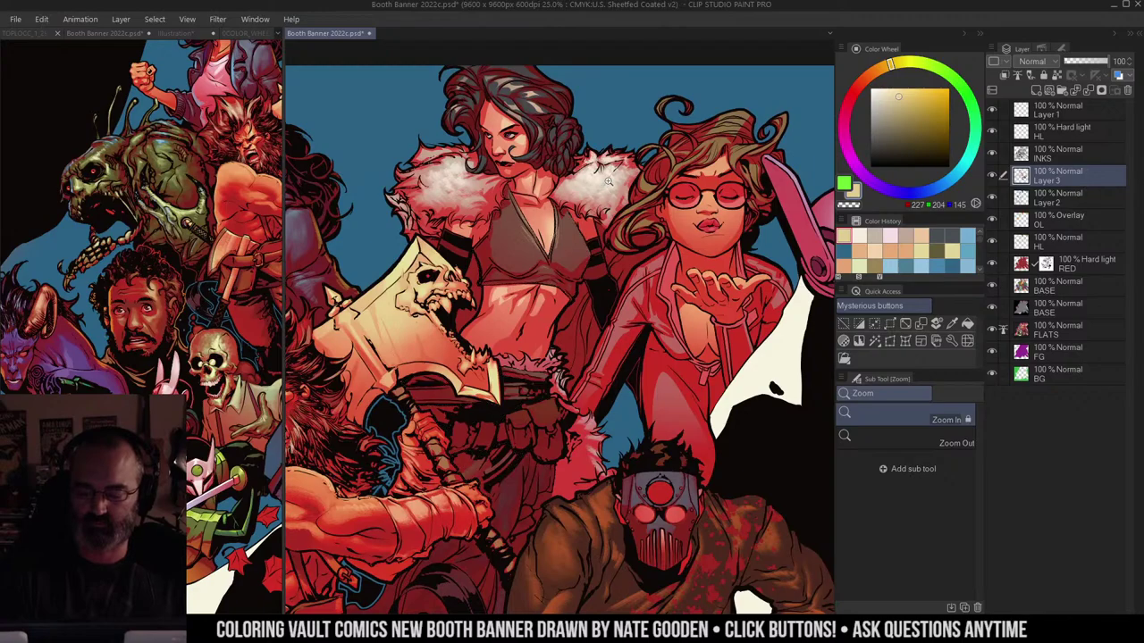
pyautogui.moveTo(581, 176); pyautogui.dragTo(609, 159)
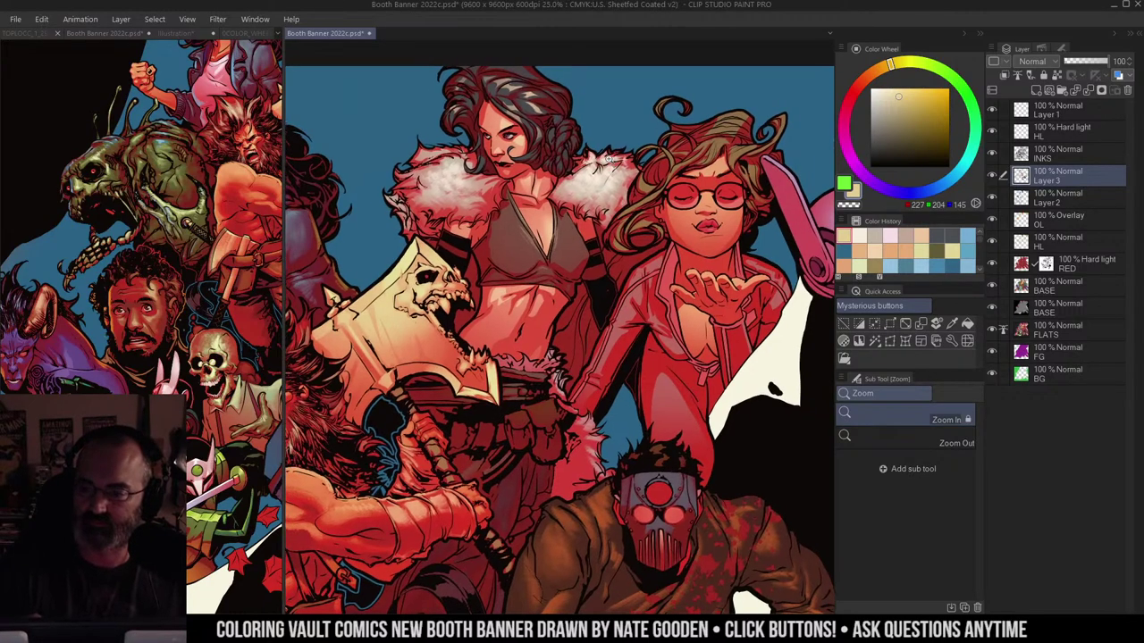
pyautogui.click(570, 197)
pyautogui.press('b')
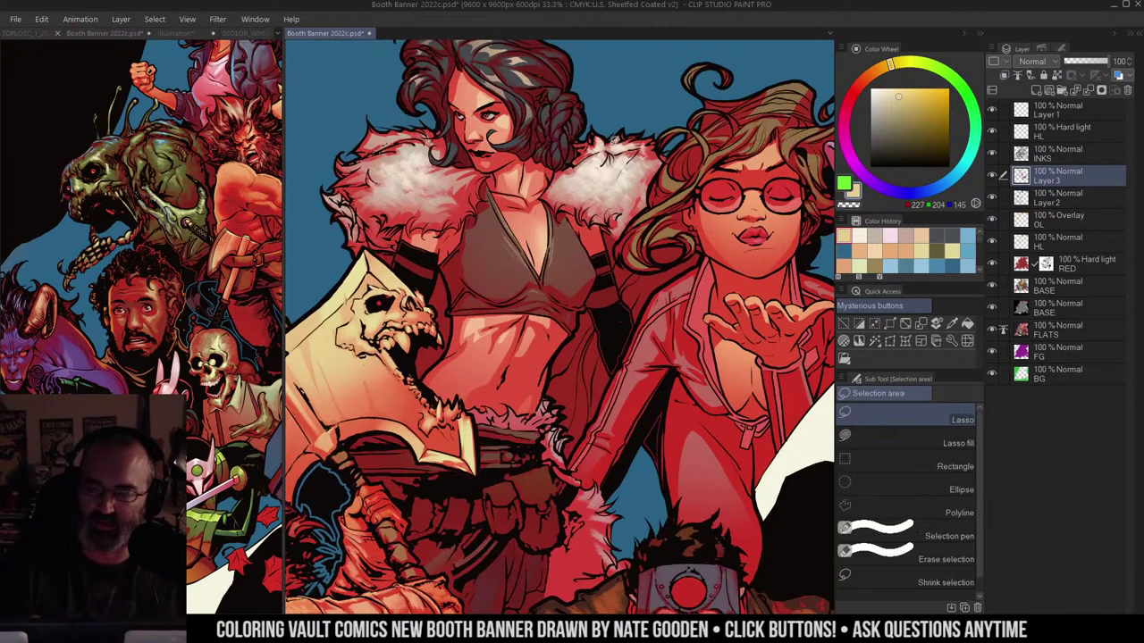
pyautogui.click(512, 201)
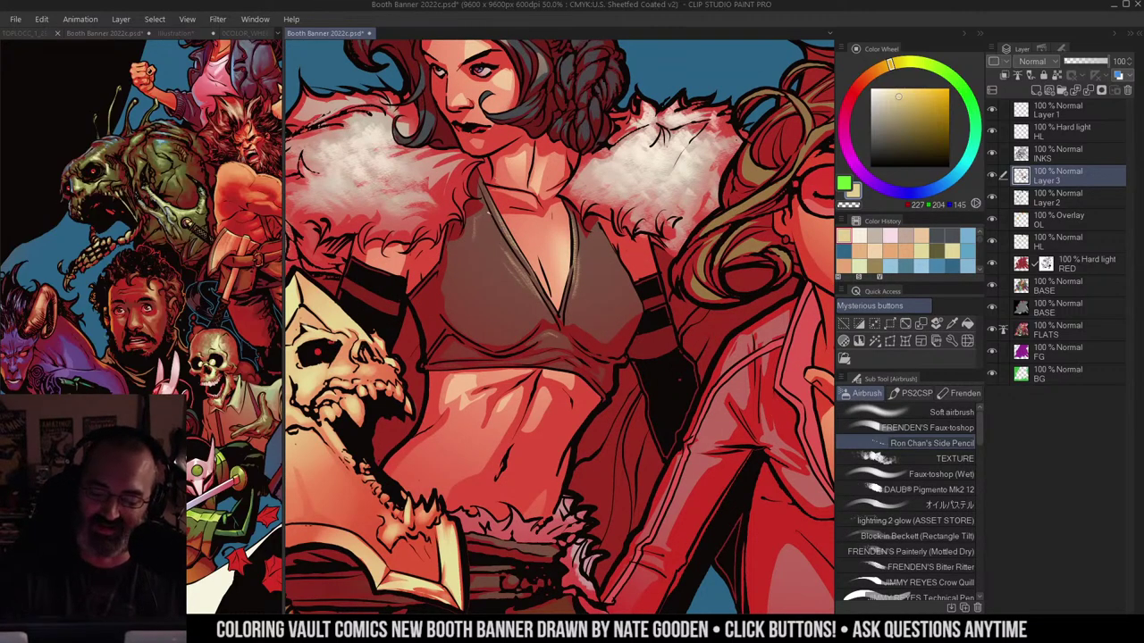
pyautogui.moveTo(490, 267); pyautogui.dragTo(493, 279)
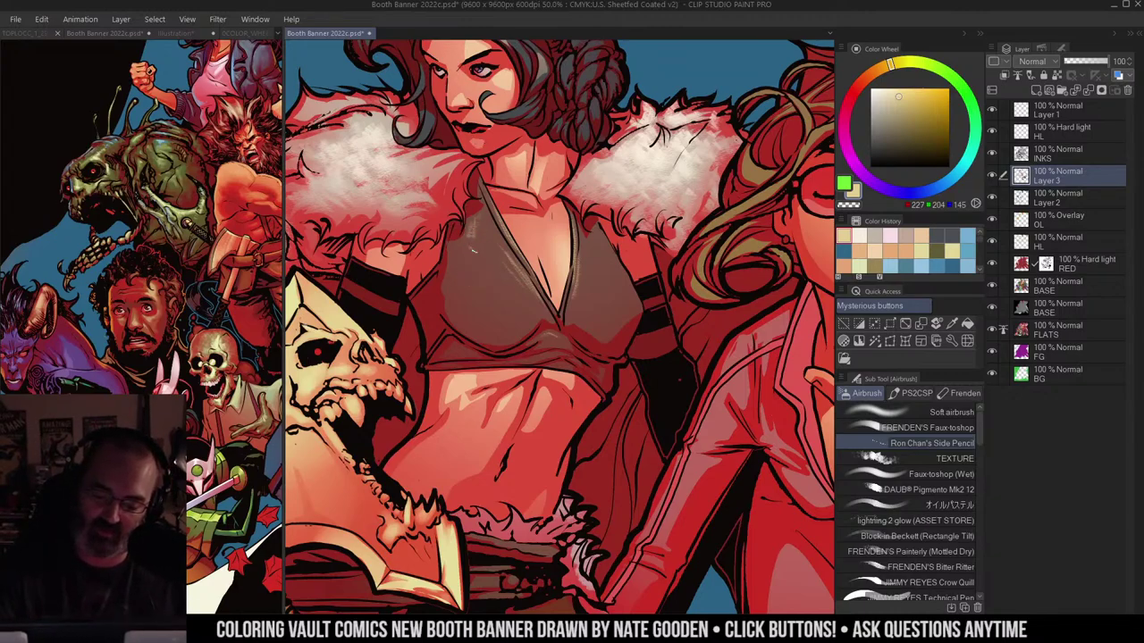
pyautogui.moveTo(458, 263); pyautogui.dragTo(497, 265)
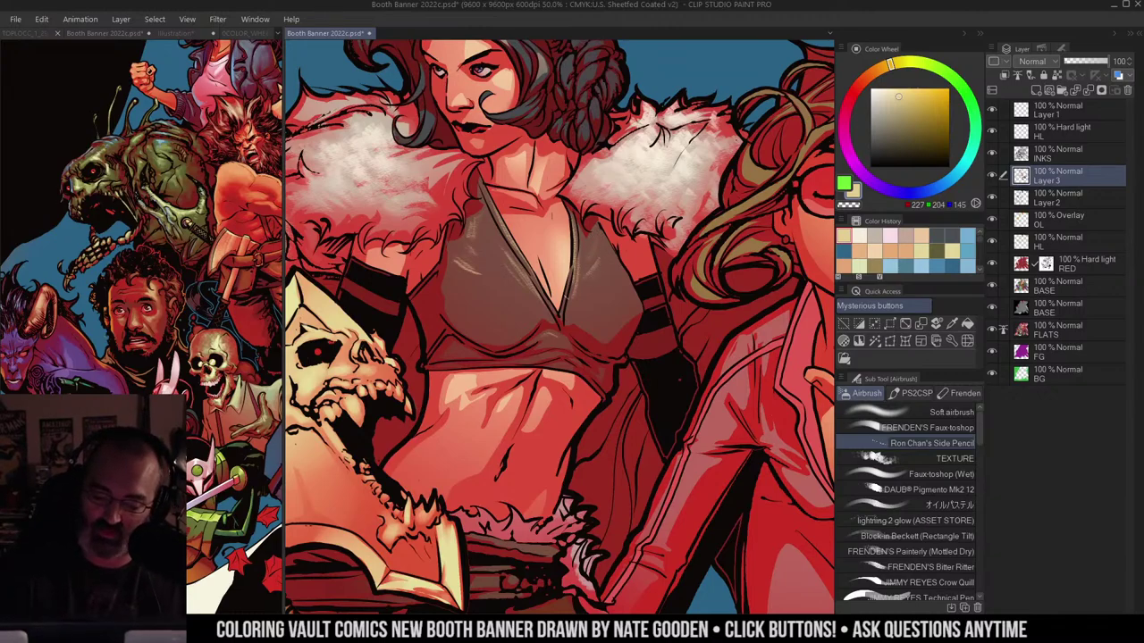
# Step: Examine the brown top's highlights in the context of the full banner
pyautogui.hotkey('ctrl', 'space')
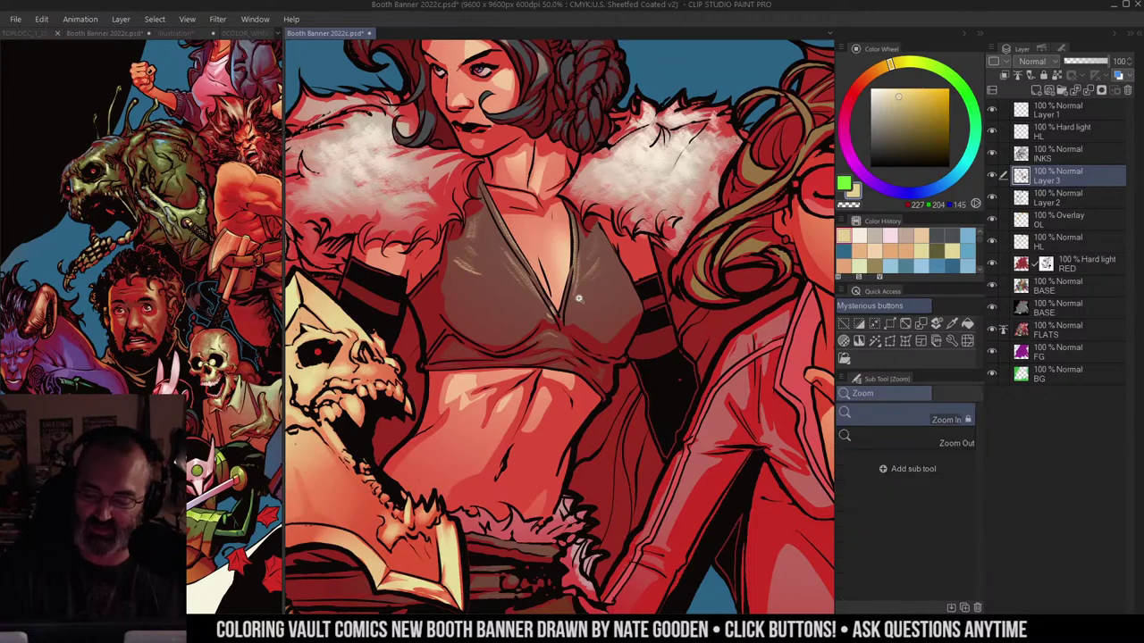
pyautogui.keyDown('alt'); pyautogui.click(583, 295); pyautogui.keyUp('alt')
pyautogui.keyDown('alt'); pyautogui.click(590, 248); pyautogui.keyUp('alt')
pyautogui.moveTo(615, 258); pyautogui.dragTo(610, 203)
pyautogui.keyDown('ctrl'); pyautogui.keyDown('alt'); pyautogui.click(569, 287); pyautogui.keyUp('alt'); pyautogui.keyUp('ctrl')
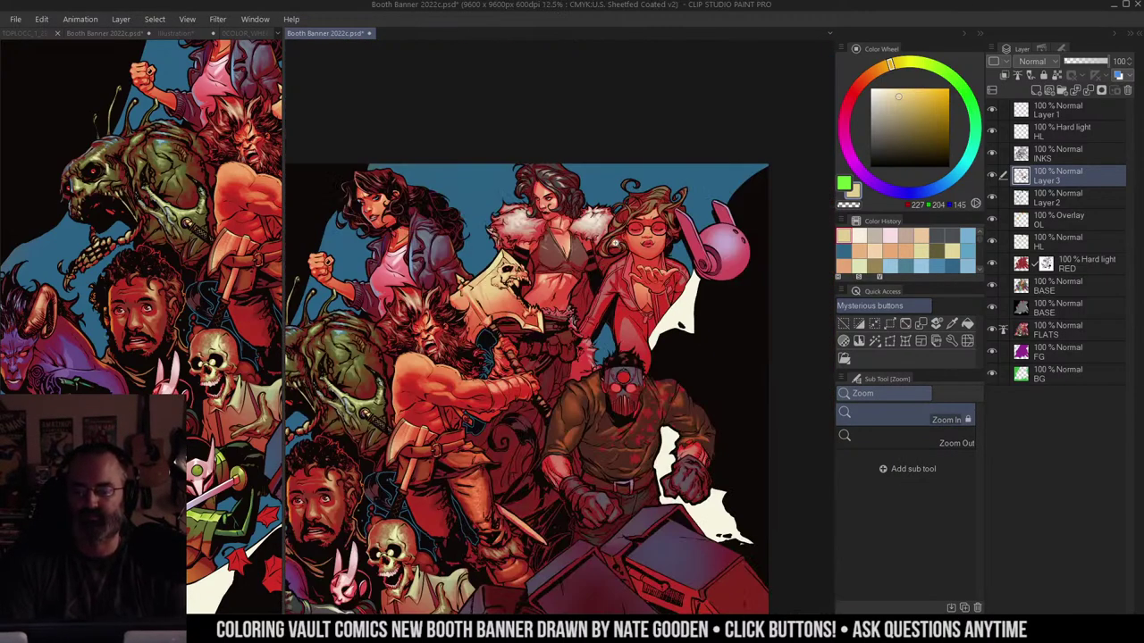
pyautogui.moveTo(616, 264); pyautogui.dragTo(615, 234)
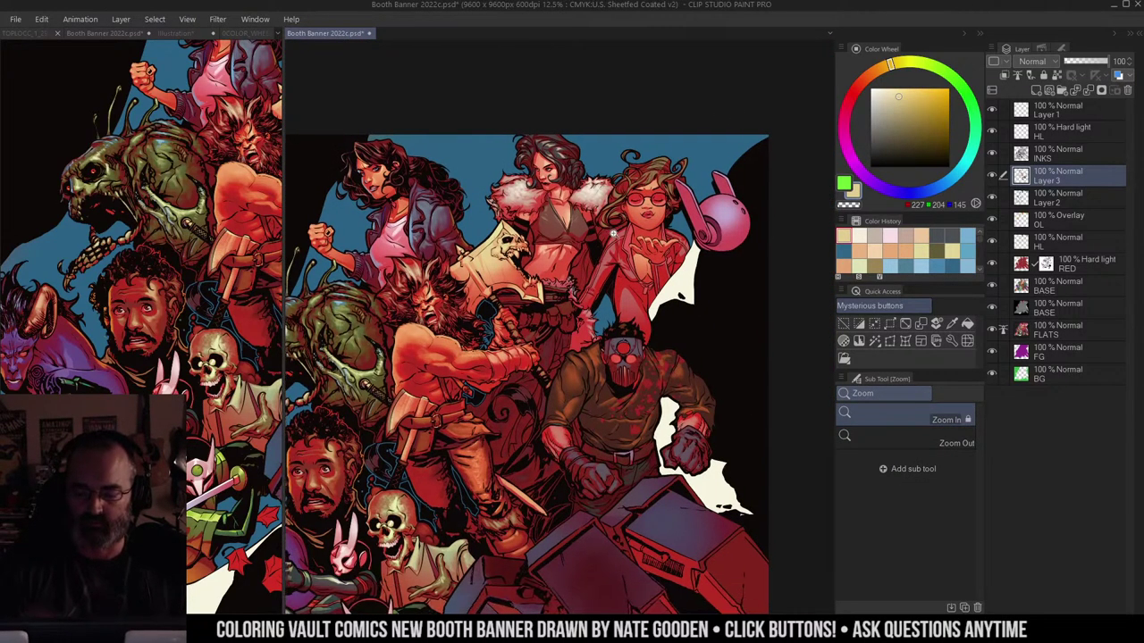
# Step: Sample red, RGB 243, 80, 60, from the fur-collared woman's midriff and pencil it as highlights on her belt pouches, clearing the selection
pyautogui.click(574, 301)
pyautogui.click(574, 302)
pyautogui.click(575, 301)
pyautogui.moveTo(574, 301); pyautogui.dragTo(601, 290)
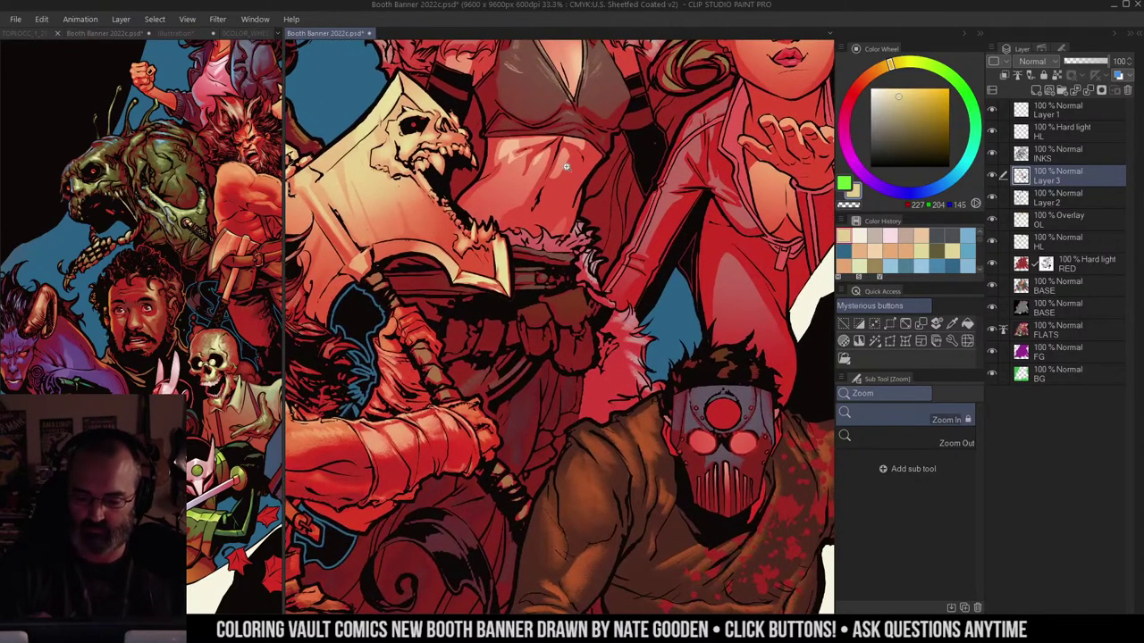
pyautogui.keyDown('alt'); pyautogui.click(565, 163); pyautogui.keyUp('alt')
pyautogui.moveTo(565, 200); pyautogui.dragTo(565, 165)
pyautogui.press('b')
pyautogui.keyDown('alt'); pyautogui.click(561, 165); pyautogui.keyUp('alt')
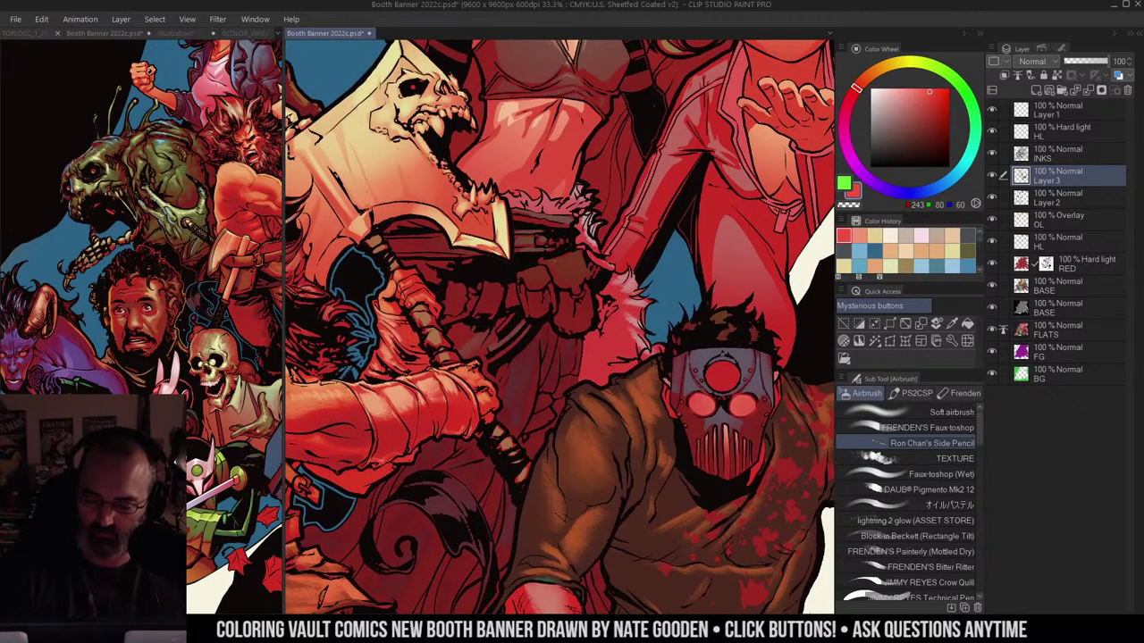
pyautogui.hotkey('ctrl', 'd')
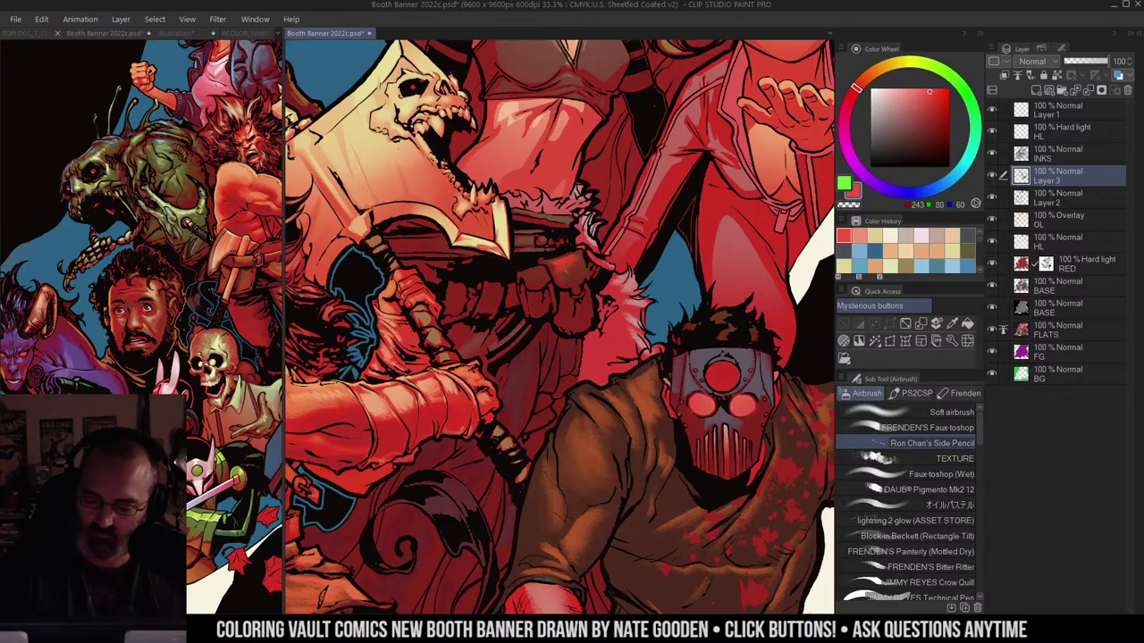
pyautogui.moveTo(540, 291); pyautogui.dragTo(553, 267)
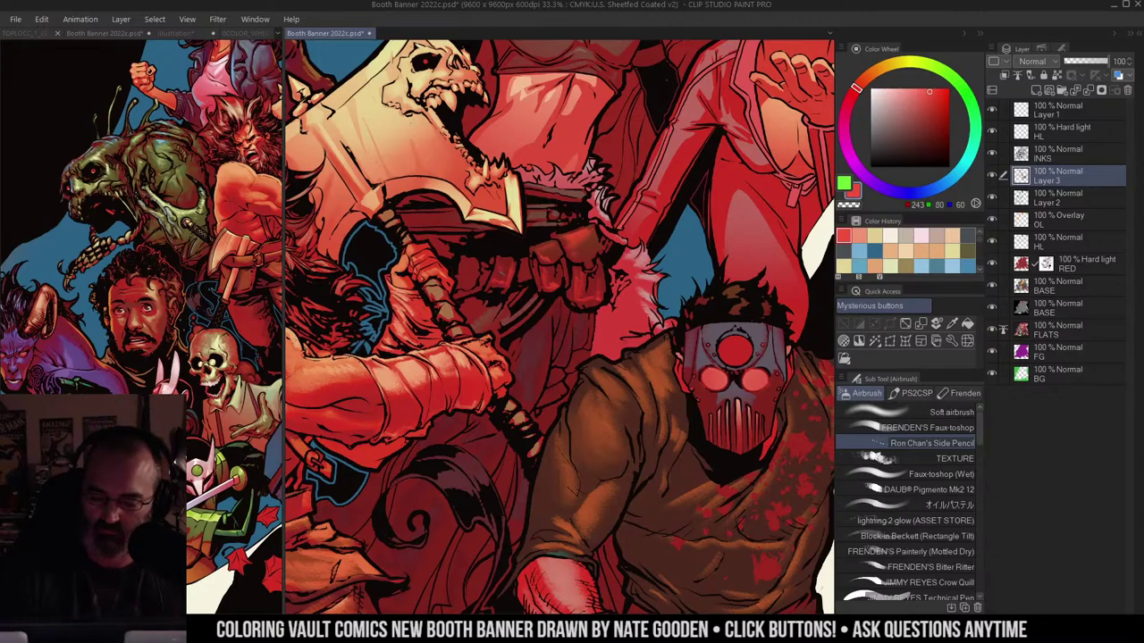
pyautogui.moveTo(642, 169); pyautogui.dragTo(650, 151)
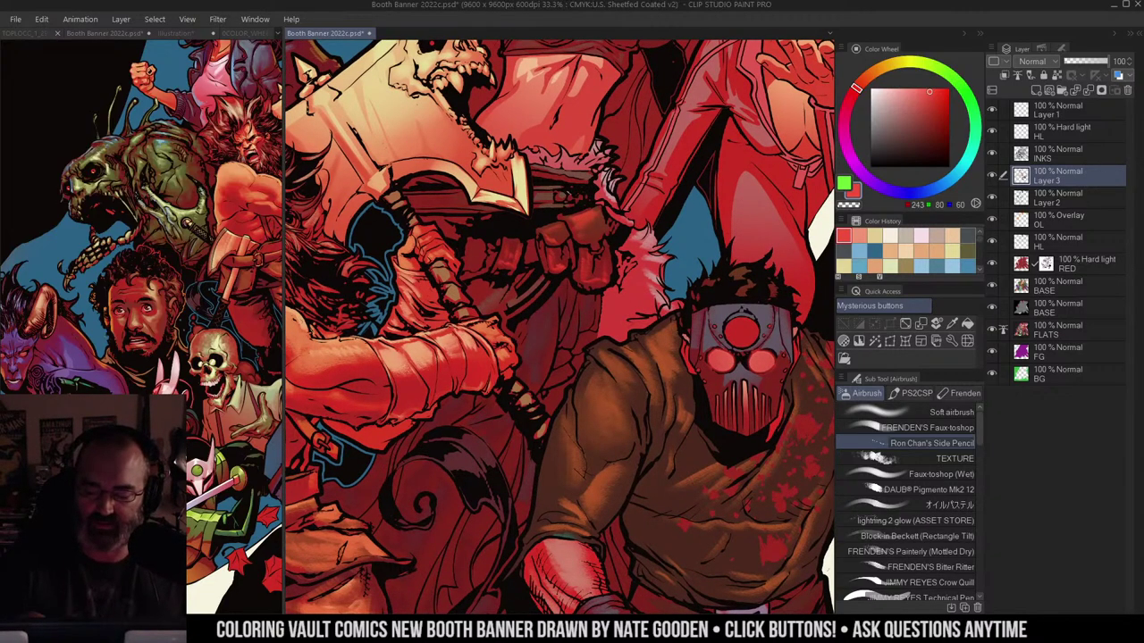
pyautogui.moveTo(656, 160); pyautogui.dragTo(680, 147)
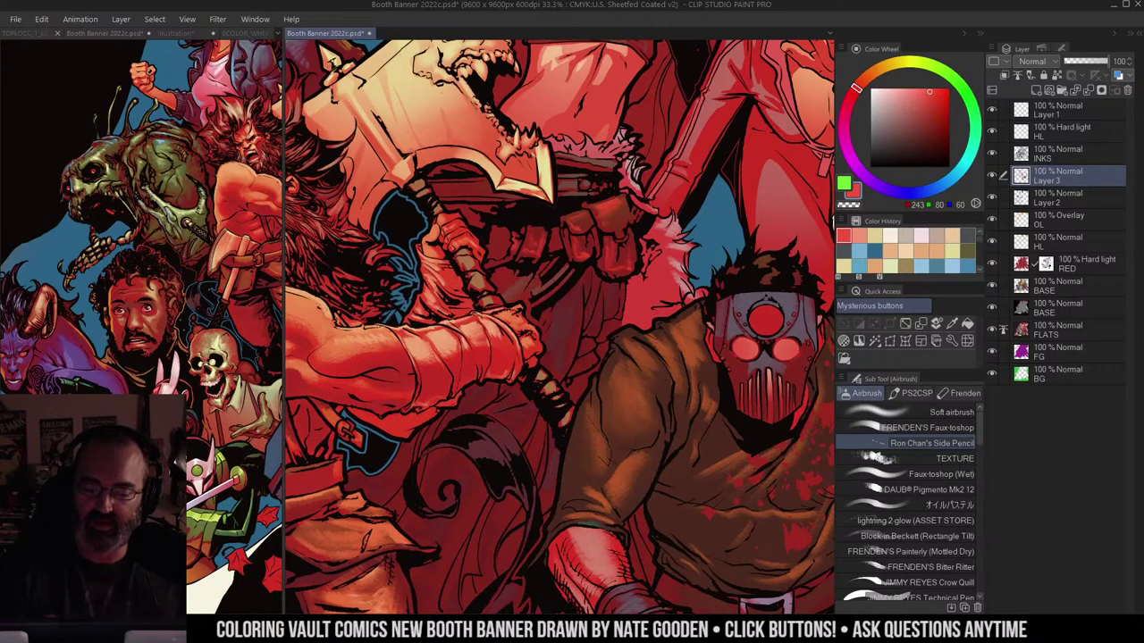
# Step: Save the banner's PSD, then save it again as Booth Banner 2022c without the PSD format
pyautogui.click(15, 19)
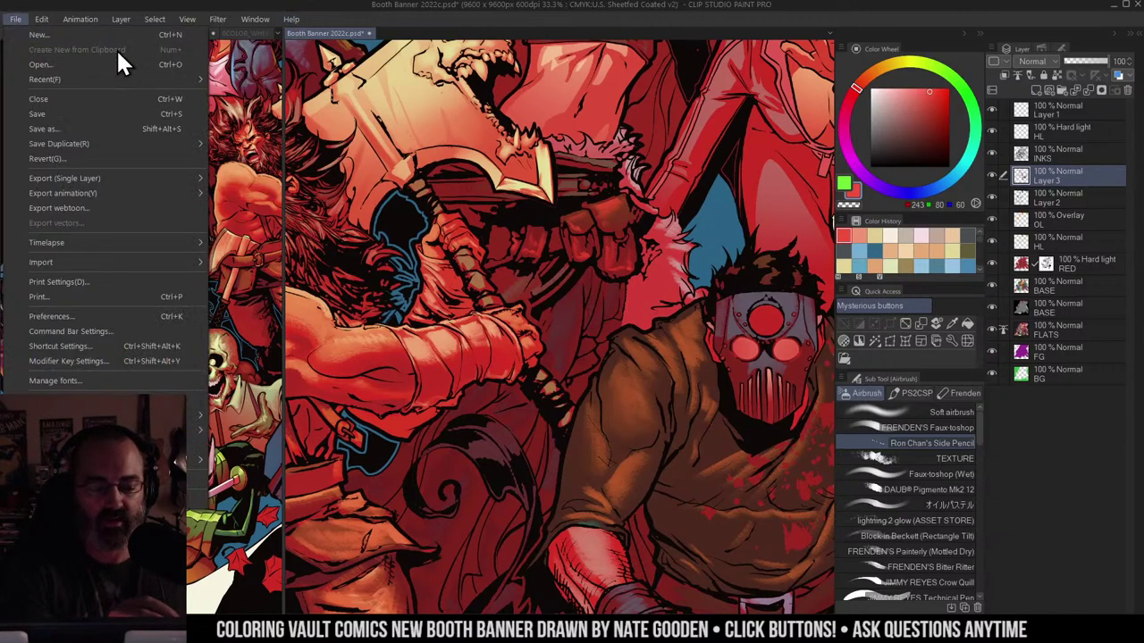
pyautogui.click(94, 114)
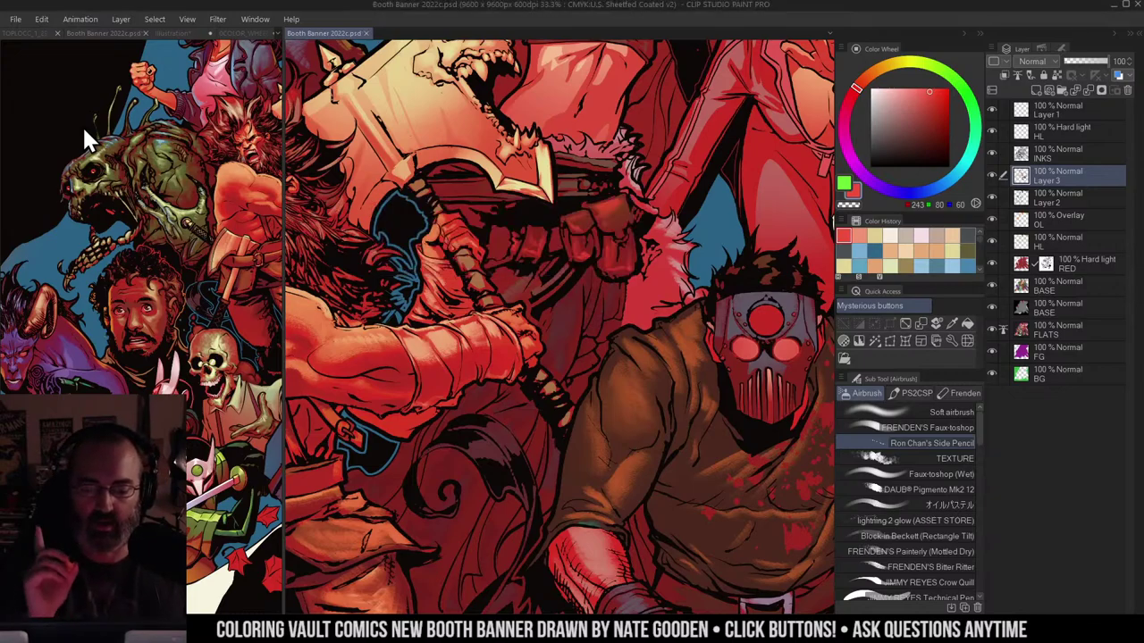
pyautogui.click(15, 23)
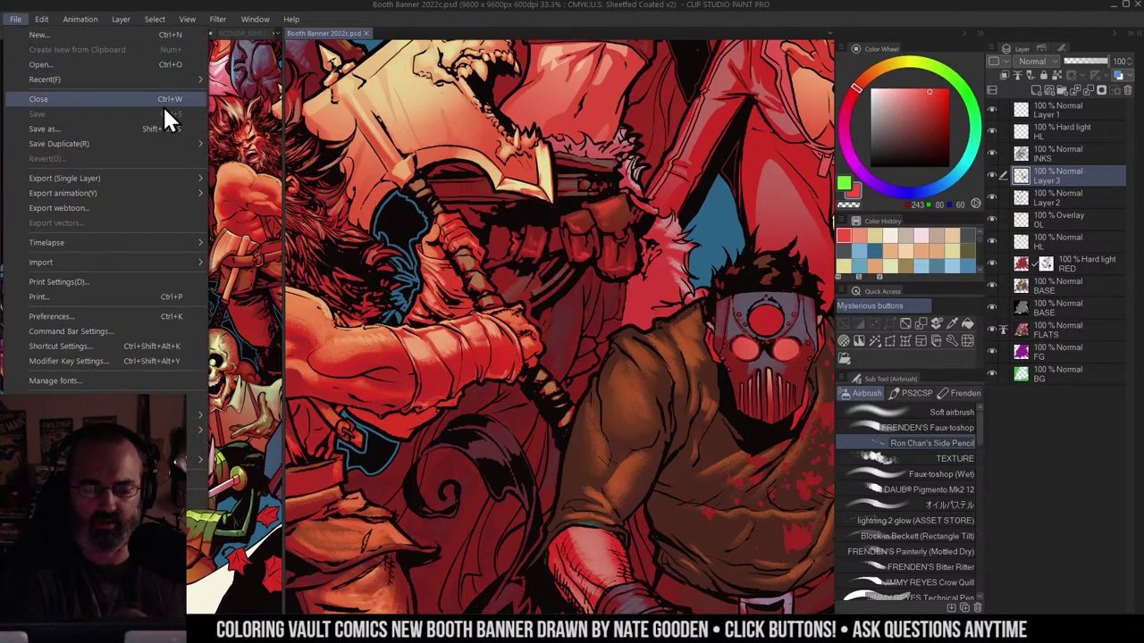
pyautogui.moveTo(181, 80)
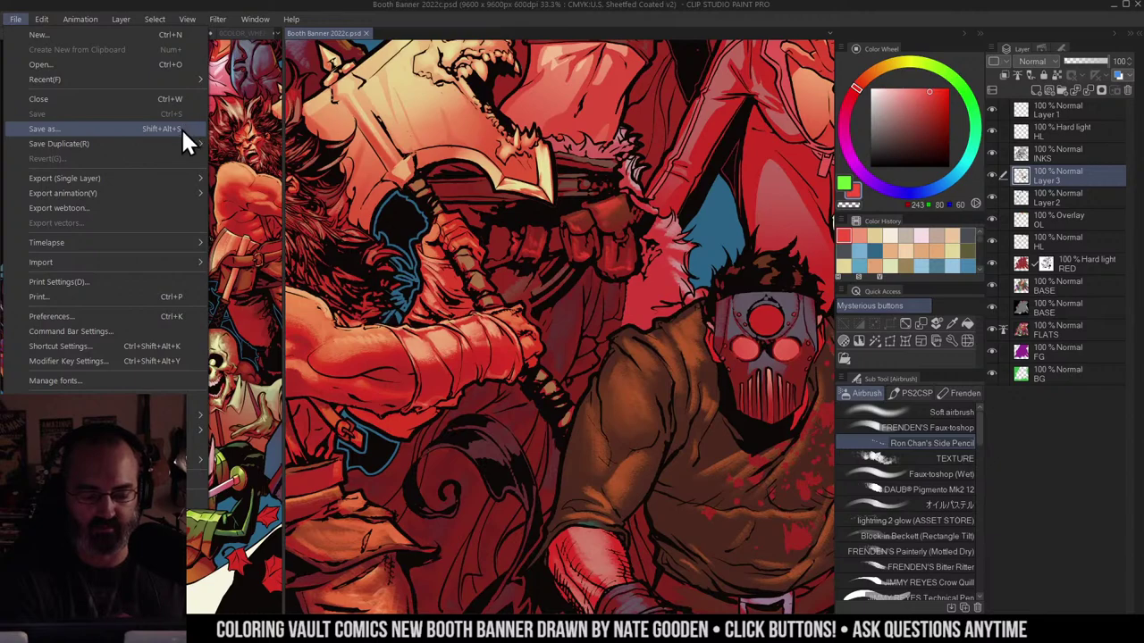
pyautogui.click(181, 128)
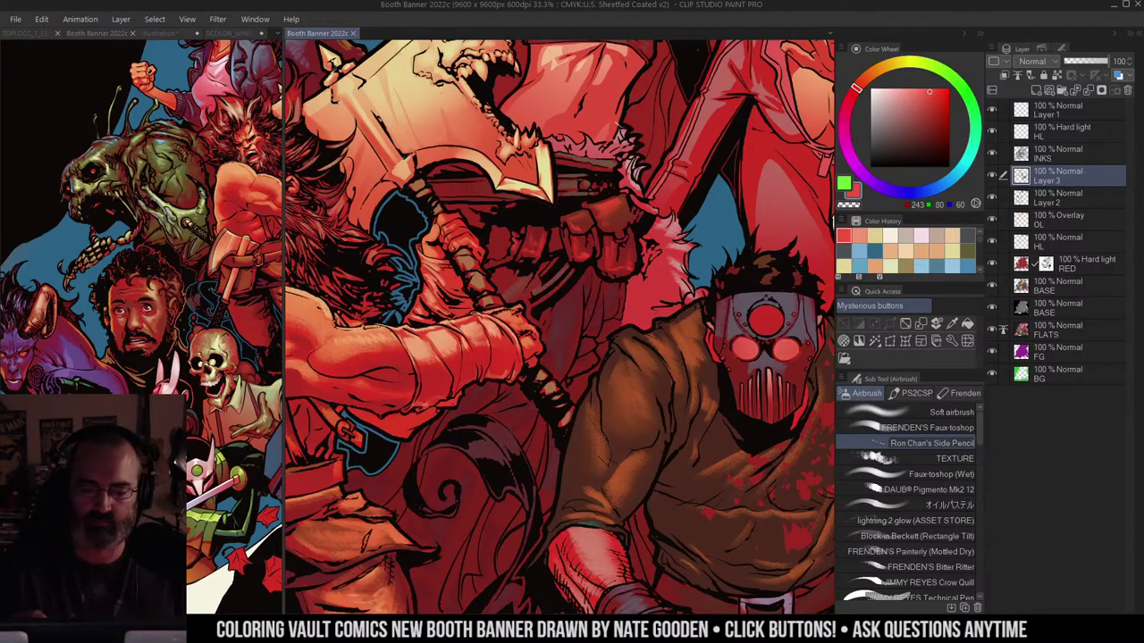
# Step: Sample dark reds from the fur-collared woman's skirt, mix RGB 150, 57, 57, and pencil it onto the skirt near the masked man's shoulder
pyautogui.press('m')
pyautogui.moveTo(618, 128); pyautogui.dragTo(681, 83)
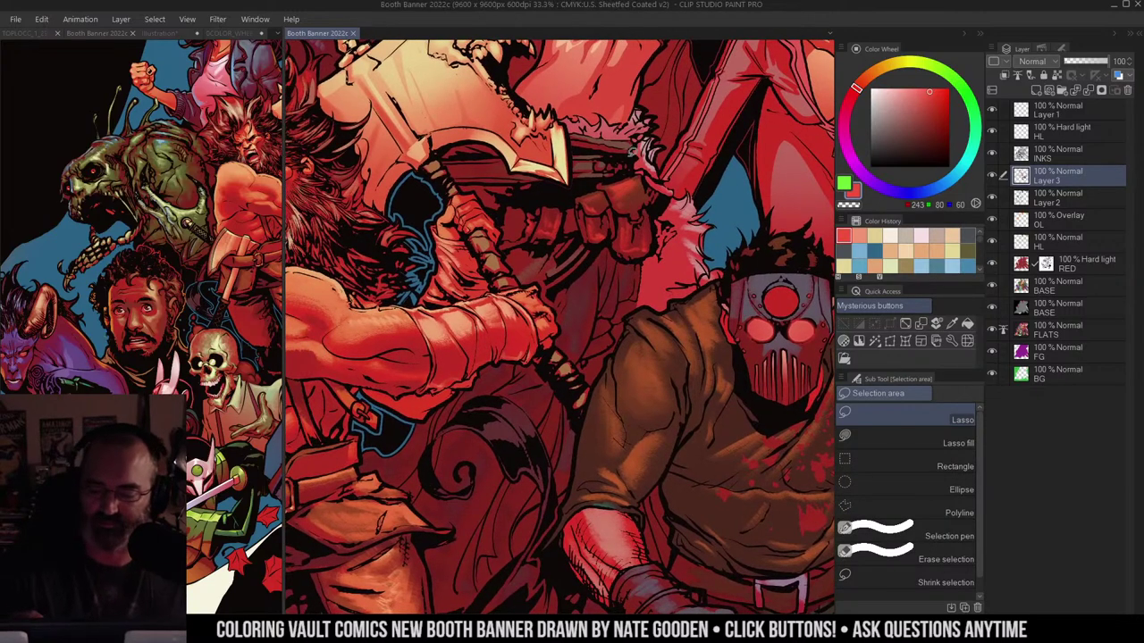
pyautogui.press('b')
pyautogui.moveTo(651, 167); pyautogui.dragTo(658, 93)
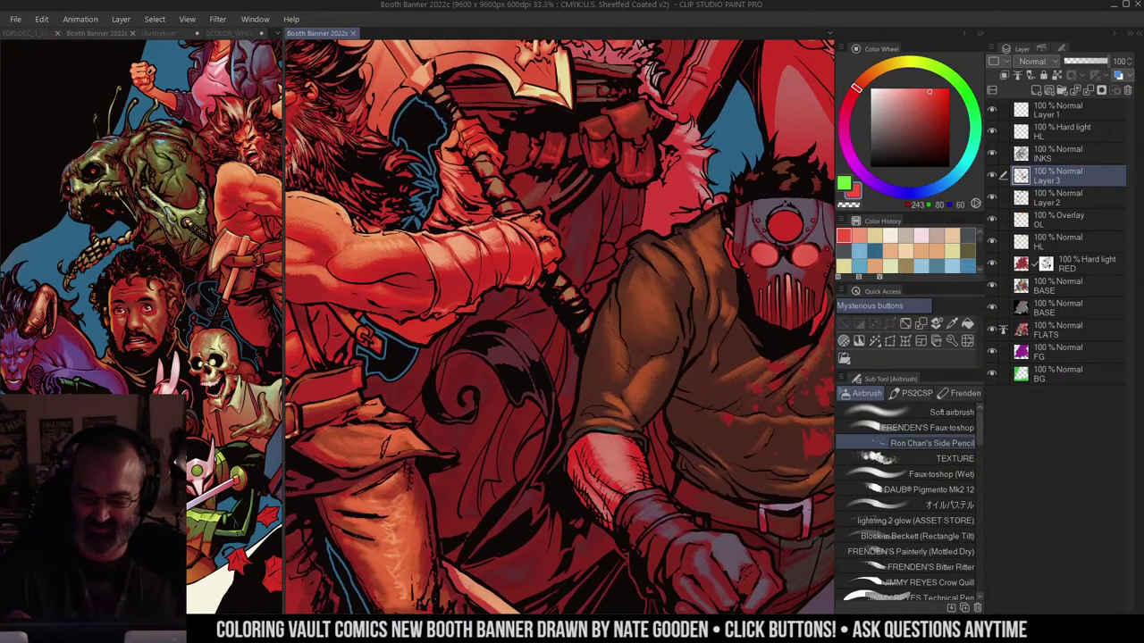
pyautogui.press('/')
pyautogui.keyDown('alt'); pyautogui.click(613, 191); pyautogui.keyUp('alt')
pyautogui.moveTo(618, 217); pyautogui.dragTo(620, 191)
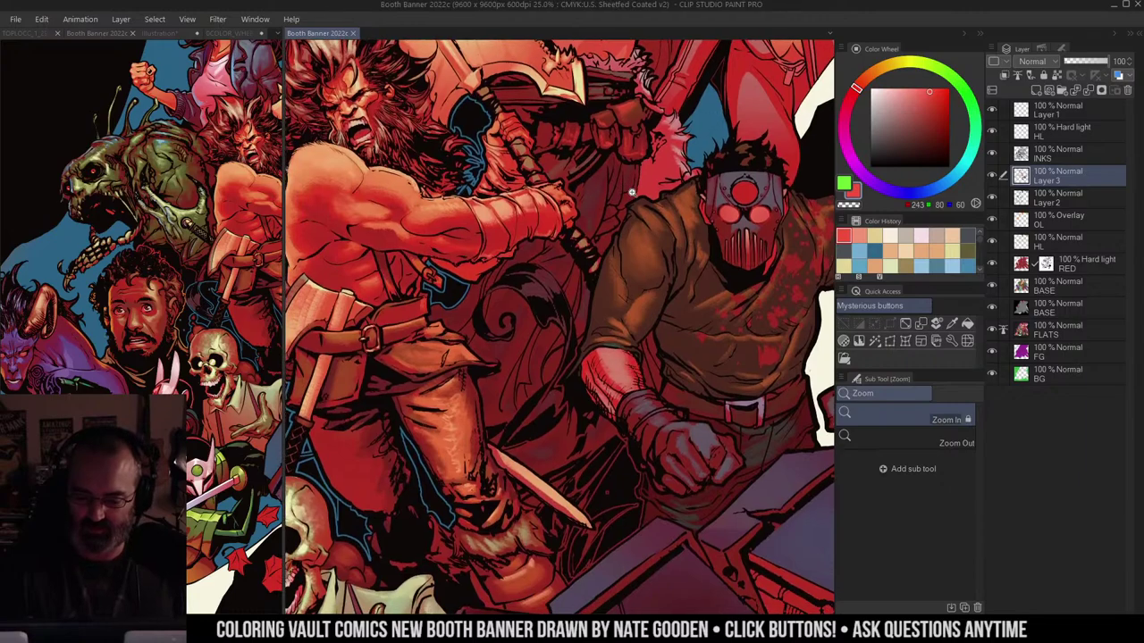
pyautogui.moveTo(607, 232); pyautogui.dragTo(608, 245)
pyautogui.rightClick(534, 302)
pyautogui.press('b')
pyautogui.rightClick(620, 189)
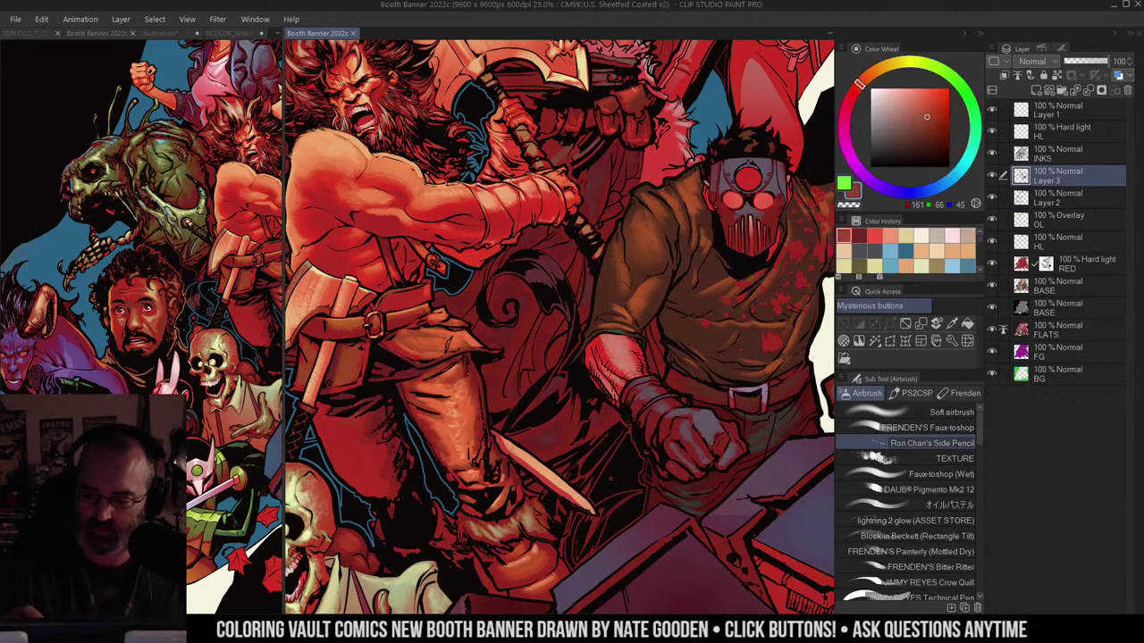
pyautogui.rightClick(620, 190)
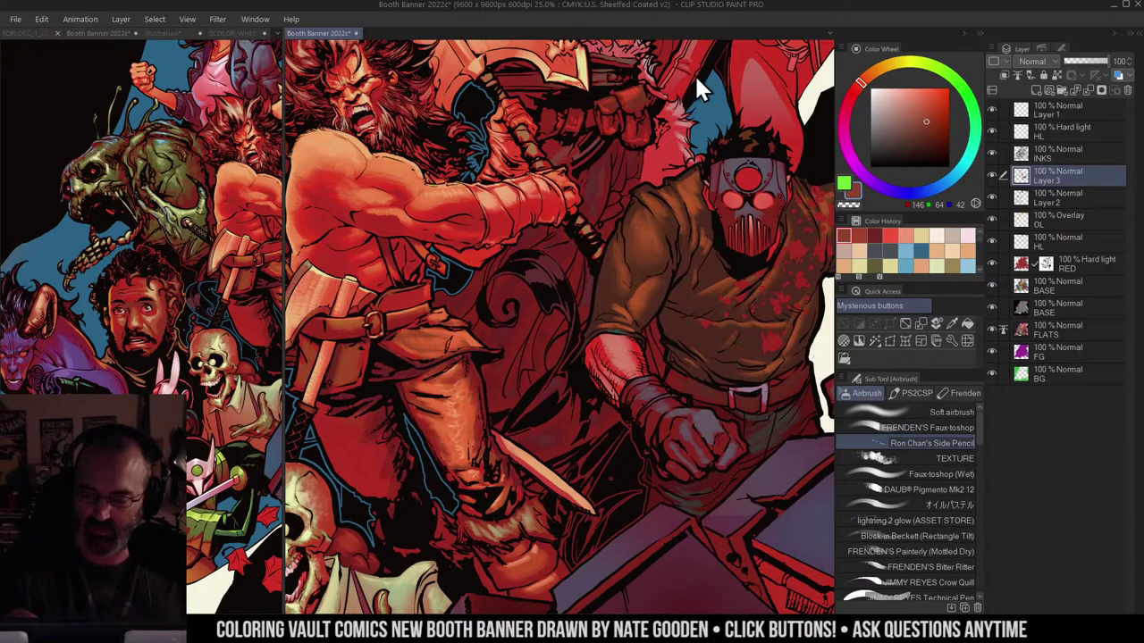
pyautogui.rightClick(549, 333)
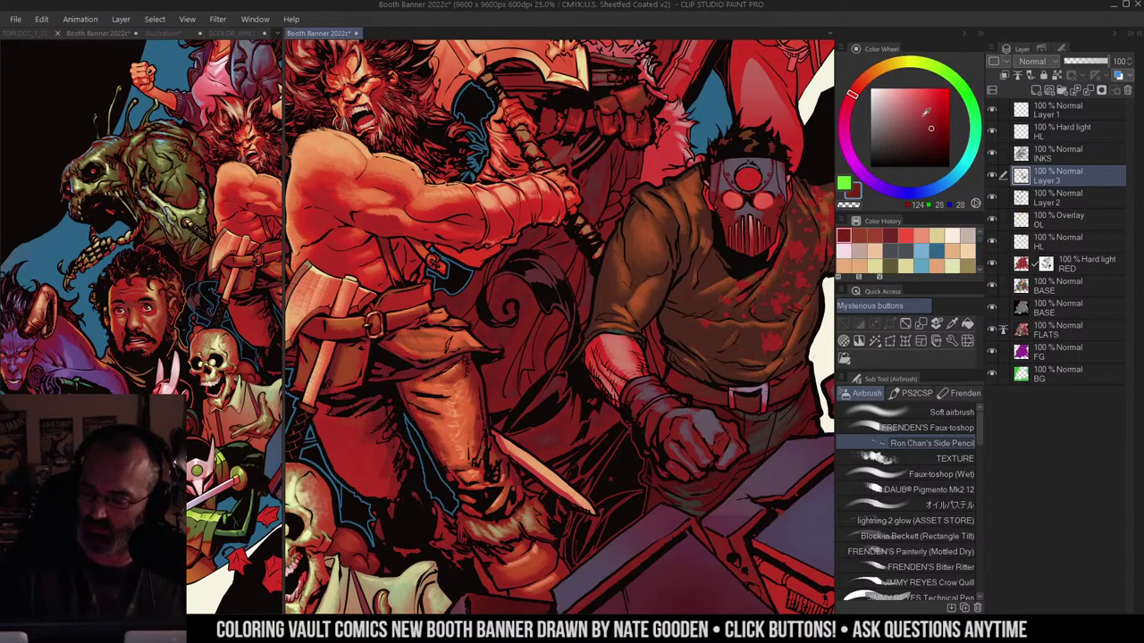
pyautogui.moveTo(926, 111); pyautogui.dragTo(927, 100)
pyautogui.moveTo(610, 183); pyautogui.dragTo(597, 177)
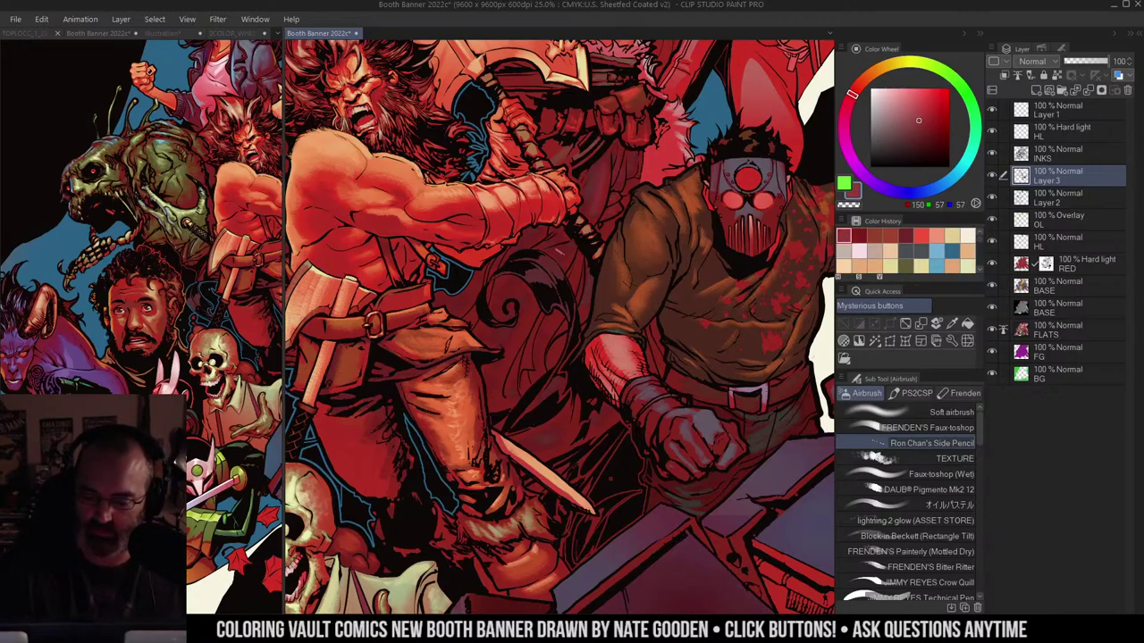
# Step: Check the skirt against the whole banner, then sample RGB 243, 80, 60 from the woman's midriff and work red into the skirt's curled cloth
pyautogui.hotkey('ctrl', 'space')
pyautogui.moveTo(611, 222); pyautogui.dragTo(527, 222)
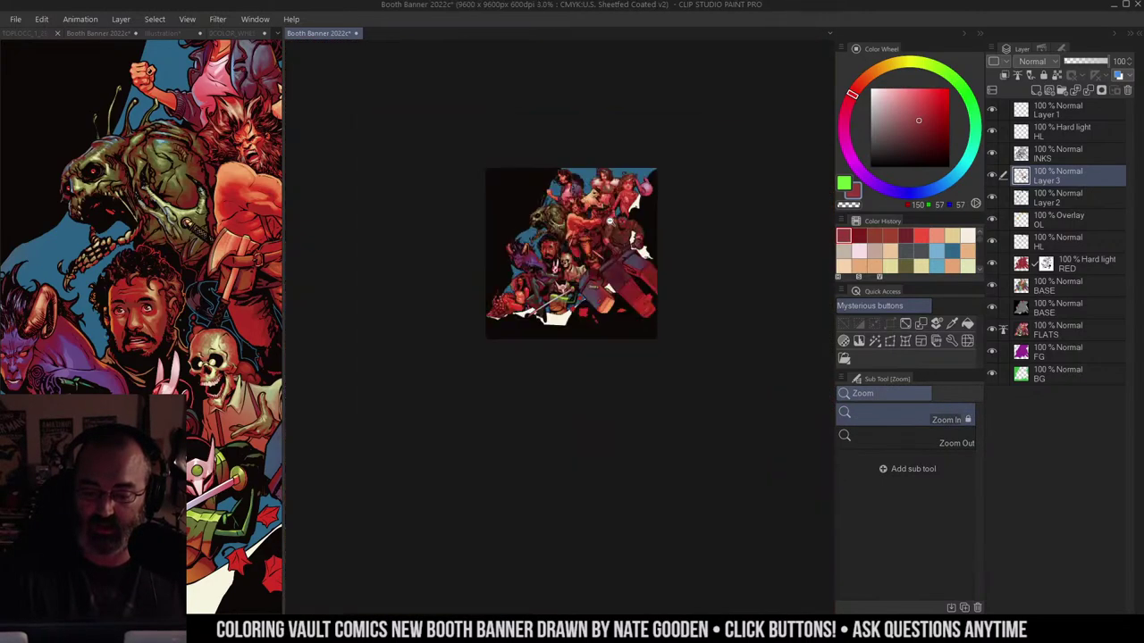
pyautogui.click(650, 201)
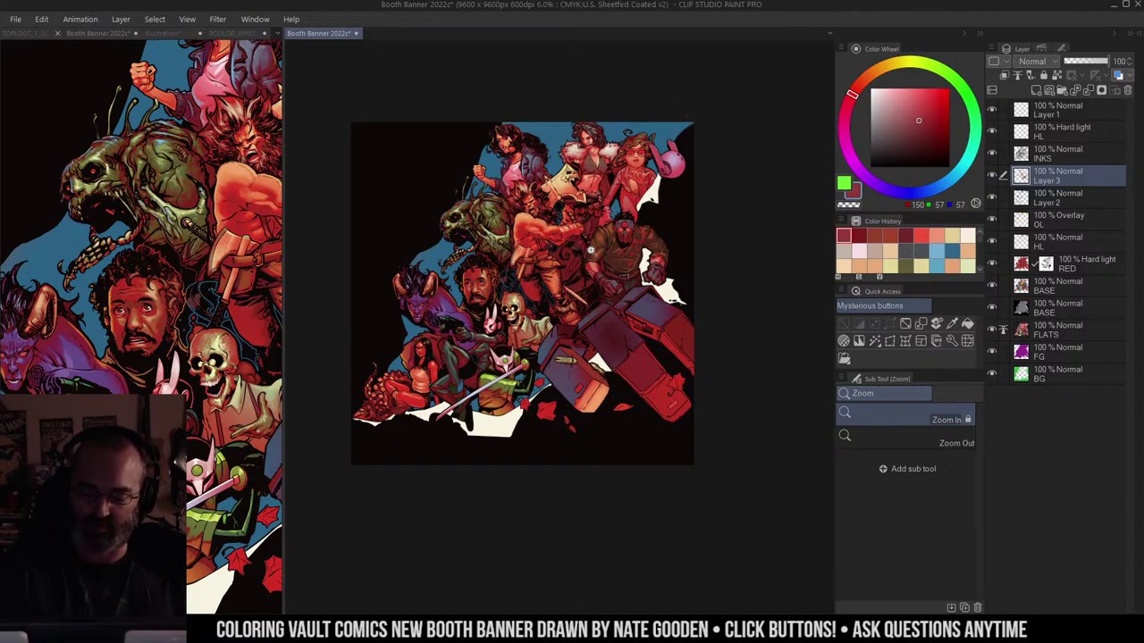
pyautogui.click(594, 251)
pyautogui.click(607, 241)
pyautogui.click(600, 245)
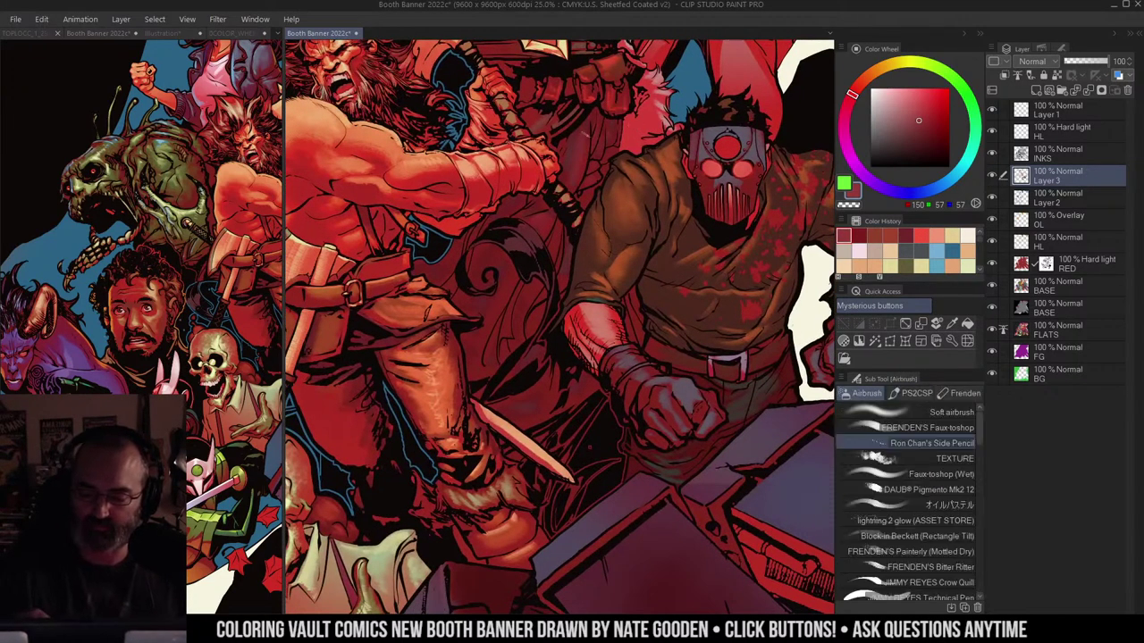
pyautogui.moveTo(599, 119); pyautogui.dragTo(576, 211)
pyautogui.keyDown('alt'); pyautogui.click(582, 86); pyautogui.keyUp('alt')
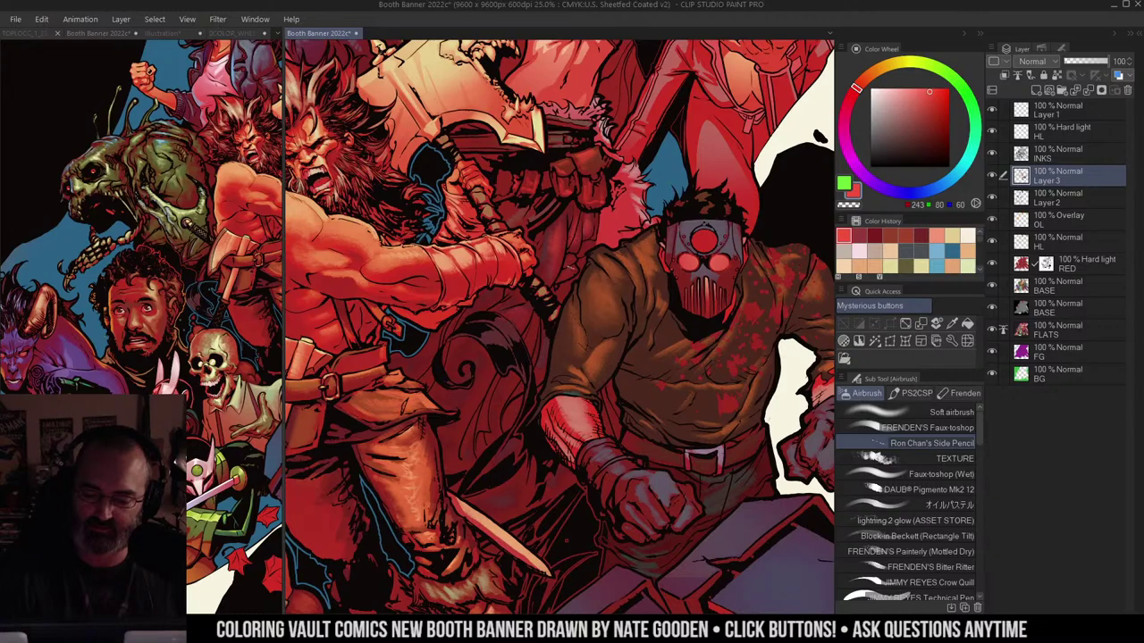
pyautogui.moveTo(566, 540); pyautogui.dragTo(585, 491)
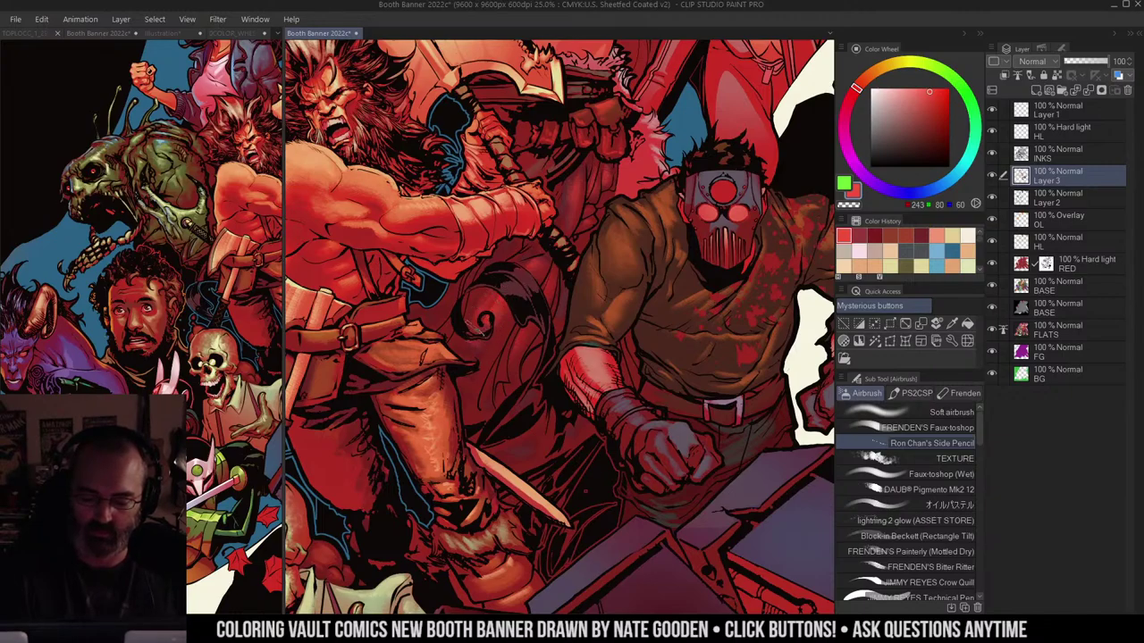
pyautogui.press('j')
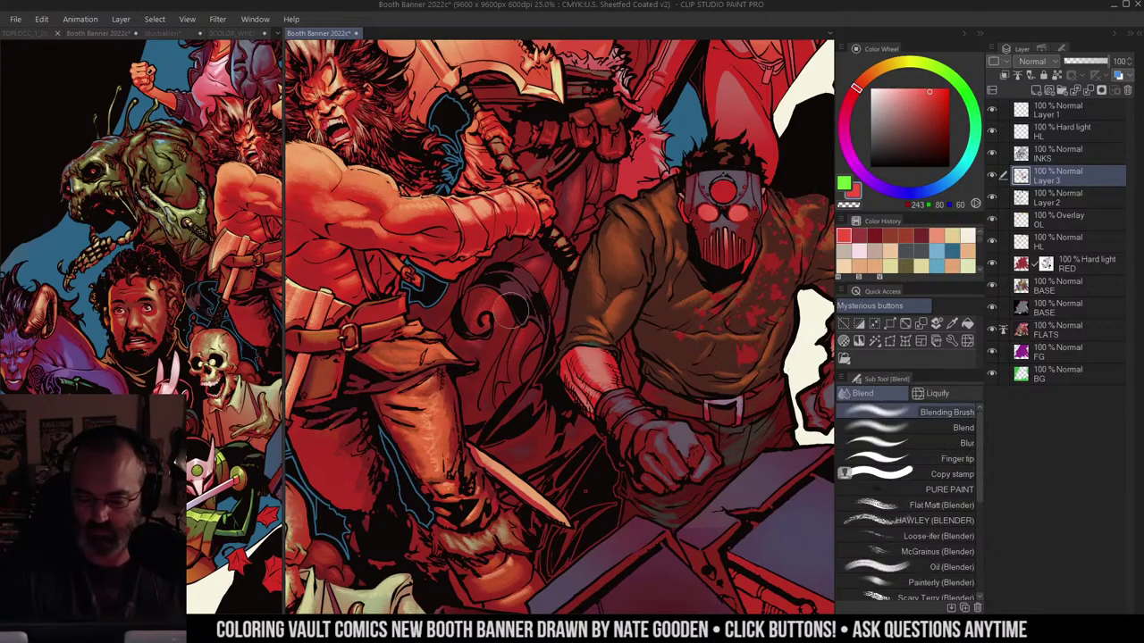
# Step: Sample the background blue, RGB 48, 101, 135, and spray it with the Soft airbrush over the skirt's curled cloth behind the barbarian
pyautogui.press('/')
pyautogui.keyDown('alt'); pyautogui.click(542, 278); pyautogui.keyUp('alt')
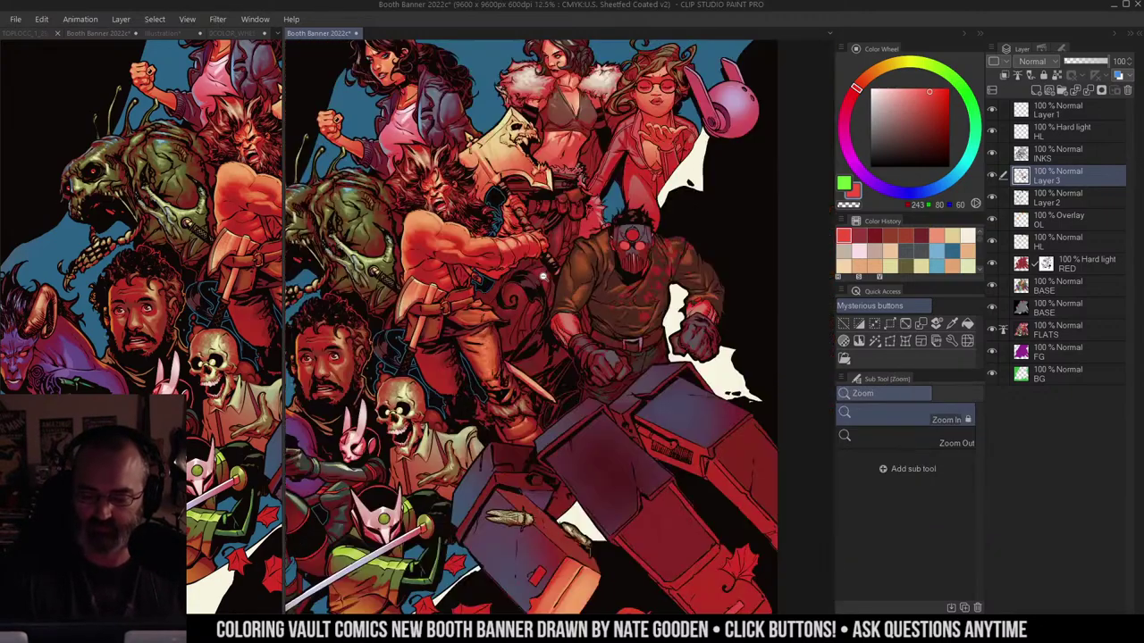
pyautogui.keyDown('alt'); pyautogui.click(613, 230); pyautogui.keyUp('alt')
pyautogui.click(579, 288)
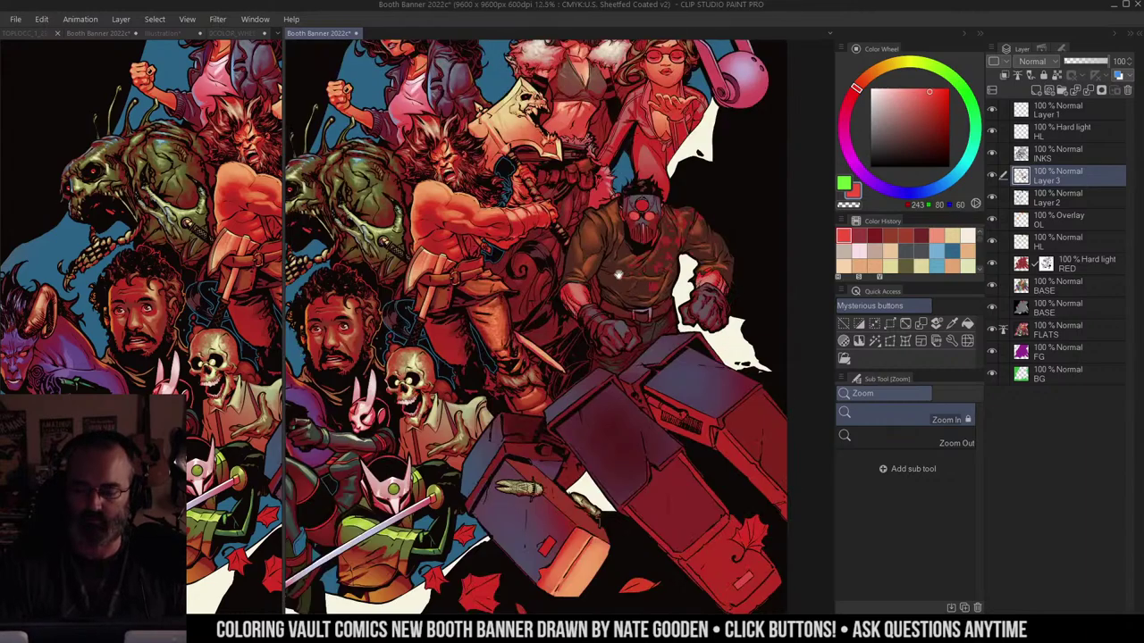
pyautogui.moveTo(627, 270); pyautogui.dragTo(681, 195)
pyautogui.press('w')
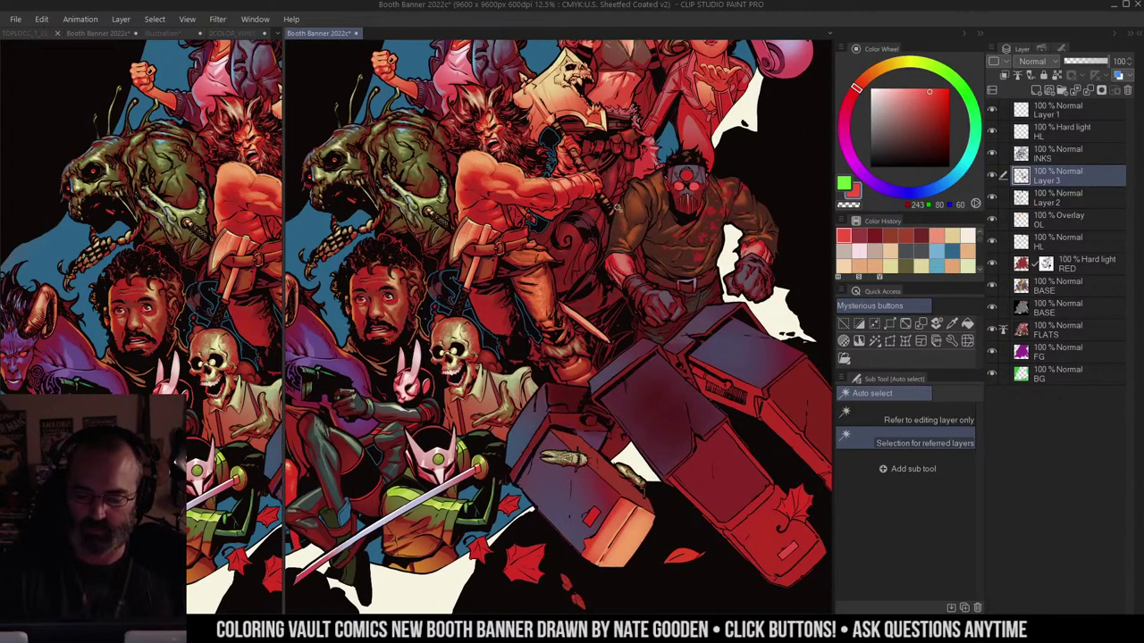
pyautogui.press('b')
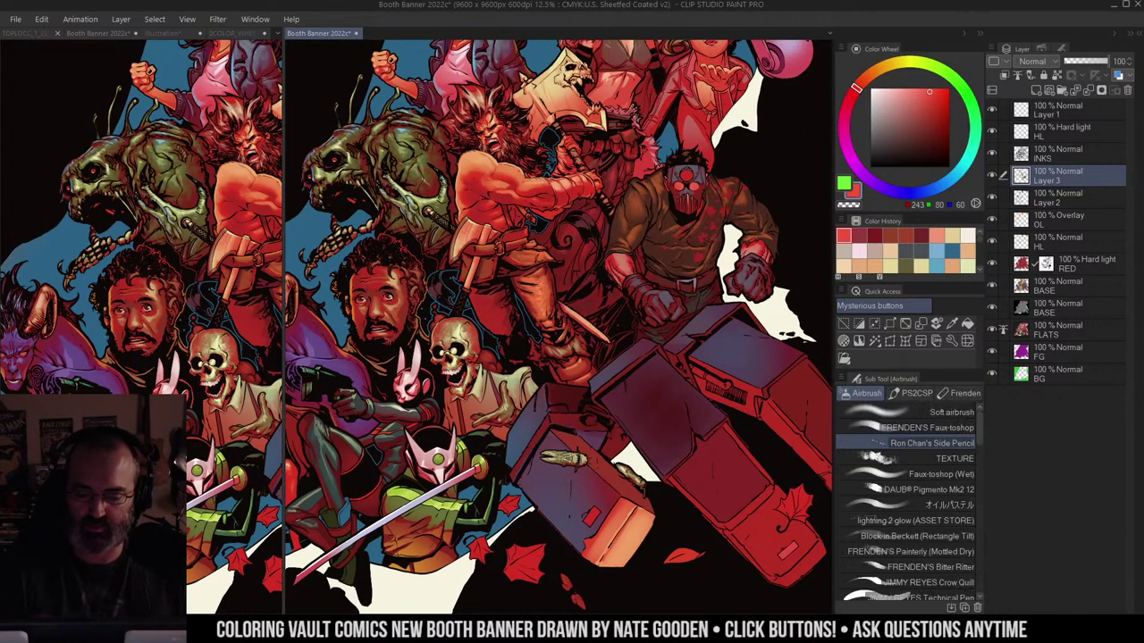
pyautogui.keyDown('alt'); pyautogui.click(315, 236); pyautogui.keyUp('alt')
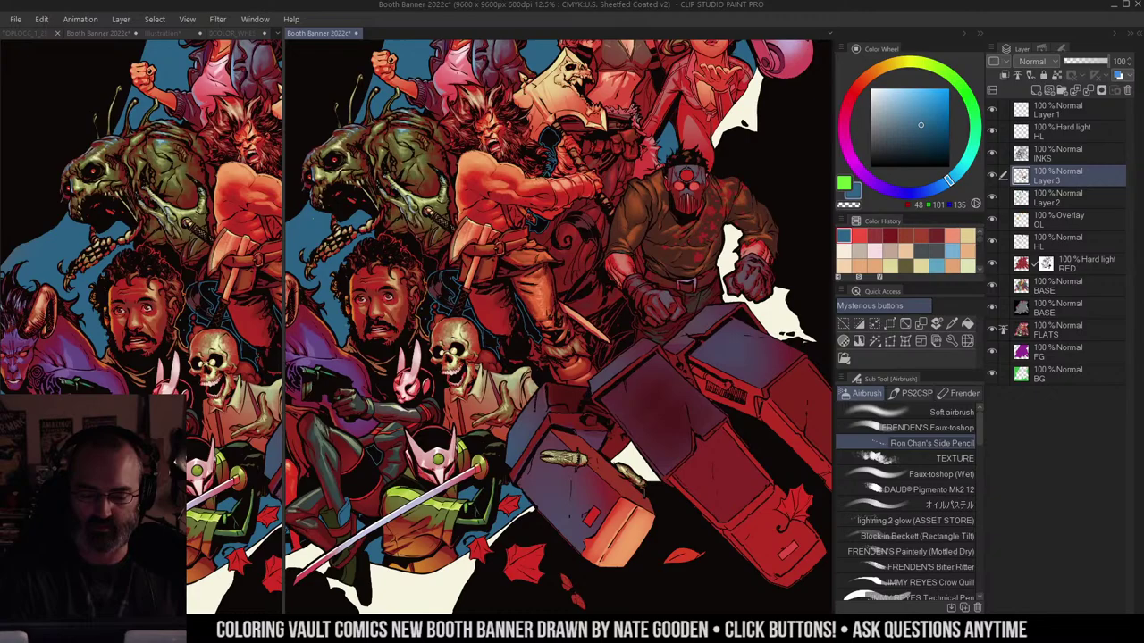
pyautogui.click(949, 411)
pyautogui.moveTo(571, 224)
pyautogui.mouseDown()
pyautogui.moveTo(505, 261)
pyautogui.moveTo(502, 313)
pyautogui.moveTo(528, 340)
pyautogui.moveTo(557, 308)
pyautogui.moveTo(568, 320)
pyautogui.moveTo(567, 364)
pyautogui.mouseUp()
pyautogui.moveTo(606, 271); pyautogui.dragTo(576, 272)
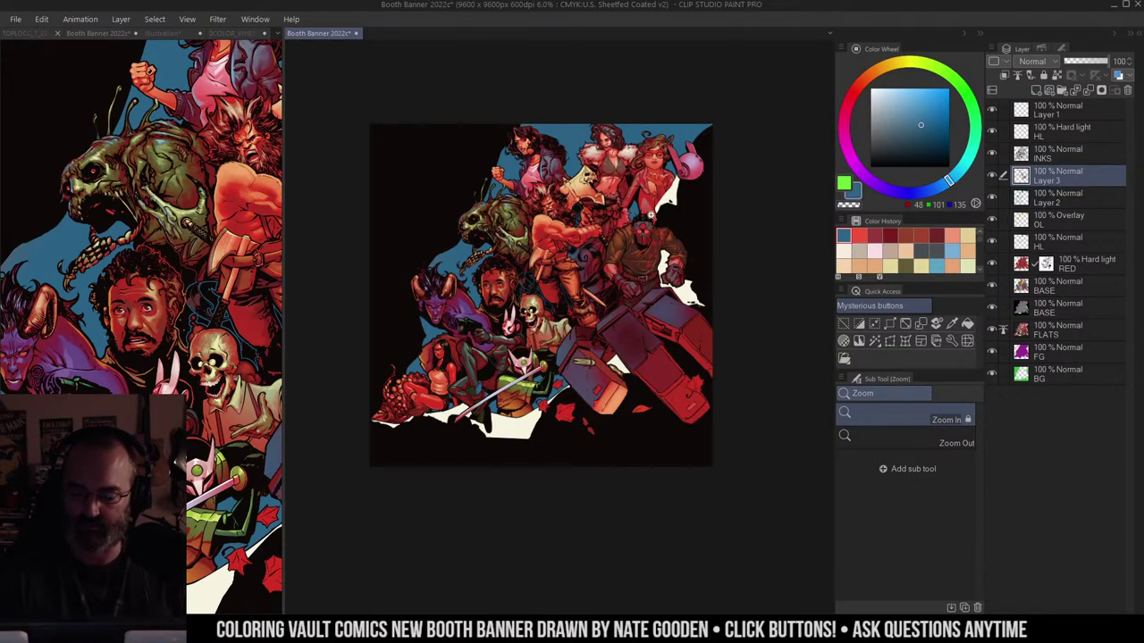
# Step: Sample skin reds from the barbarian, RGB 248, 122, 70, 249, 58, 32 and 175, 23, 17, and shade his upper arm with Ron Chan's Side Pencil
pyautogui.click(577, 211)
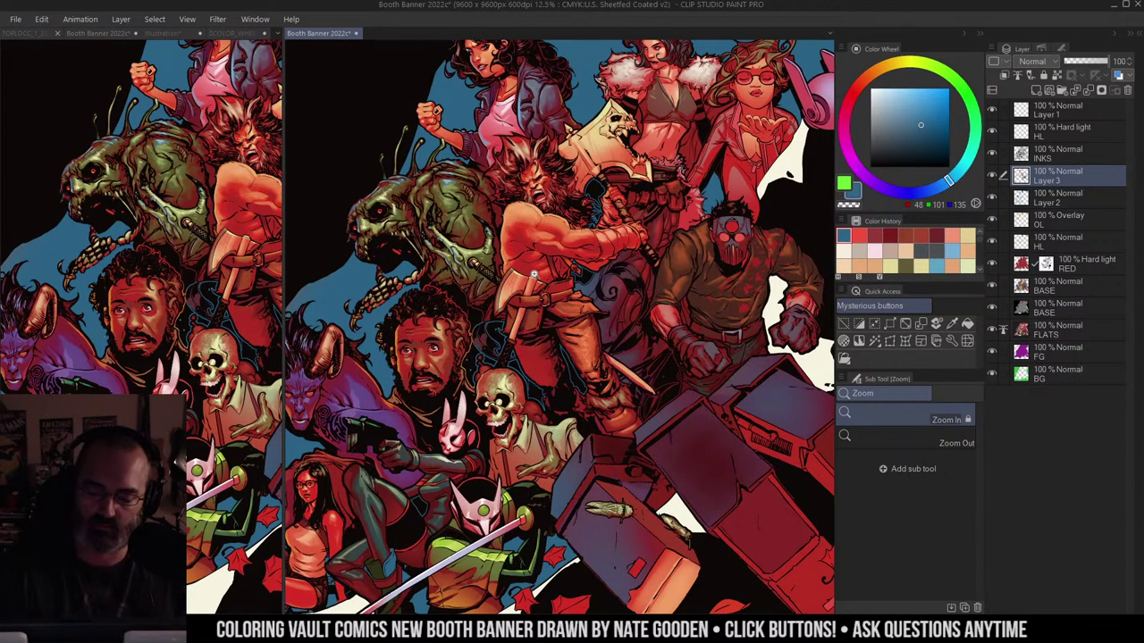
pyautogui.moveTo(554, 233)
pyautogui.mouseDown()
pyautogui.moveTo(569, 232)
pyautogui.moveTo(595, 197)
pyautogui.mouseUp()
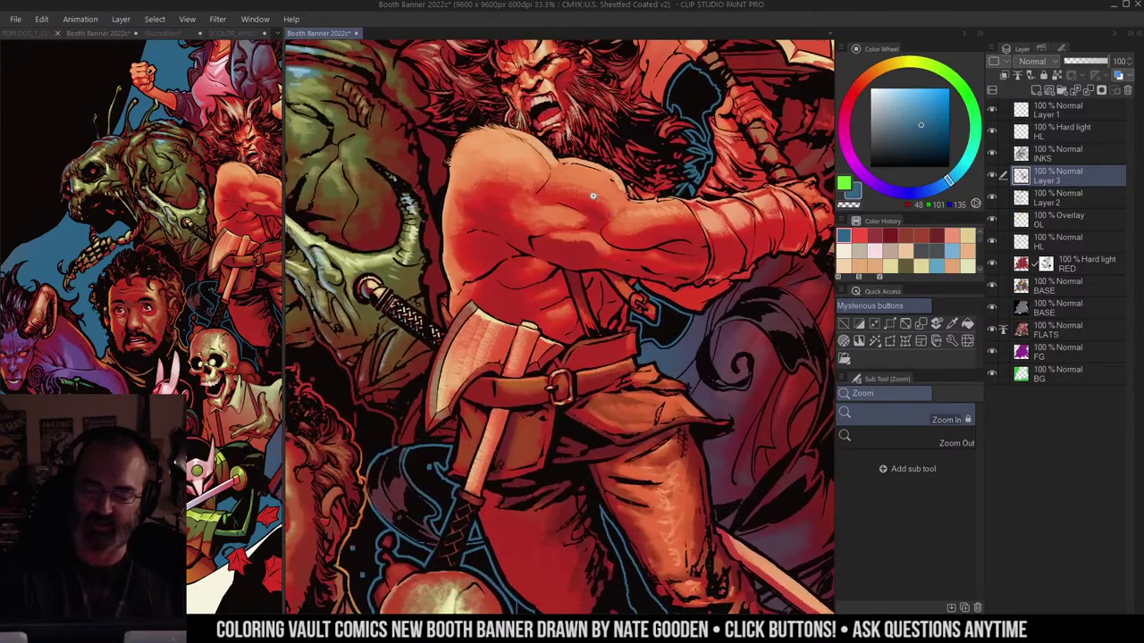
pyautogui.keyDown('alt'); pyautogui.click(562, 202); pyautogui.keyUp('alt')
pyautogui.press('b')
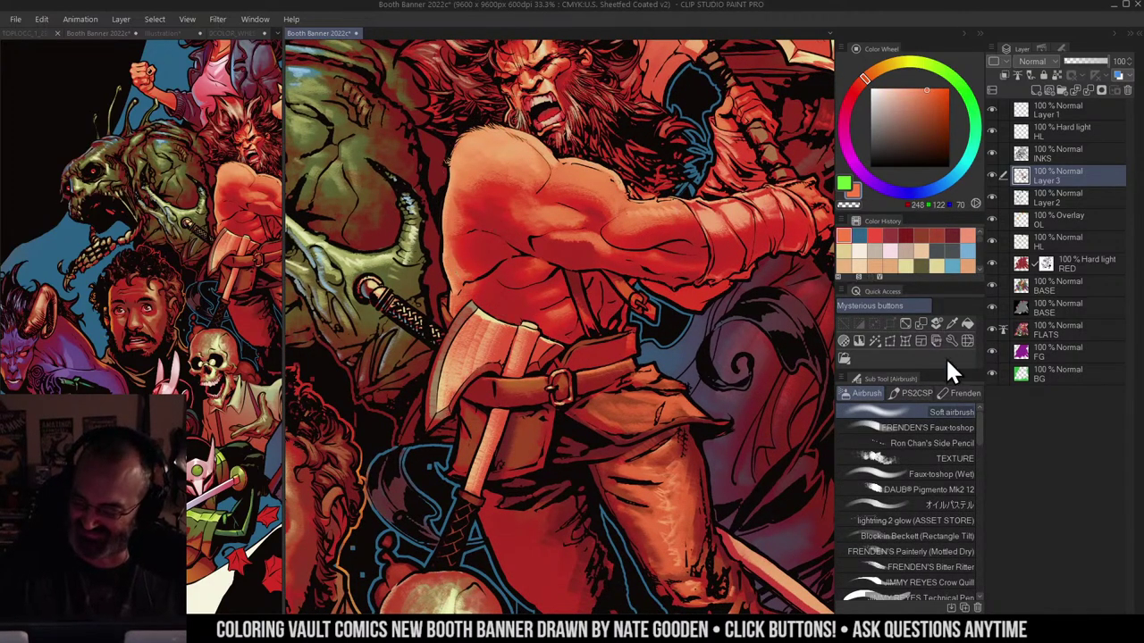
pyautogui.click(938, 443)
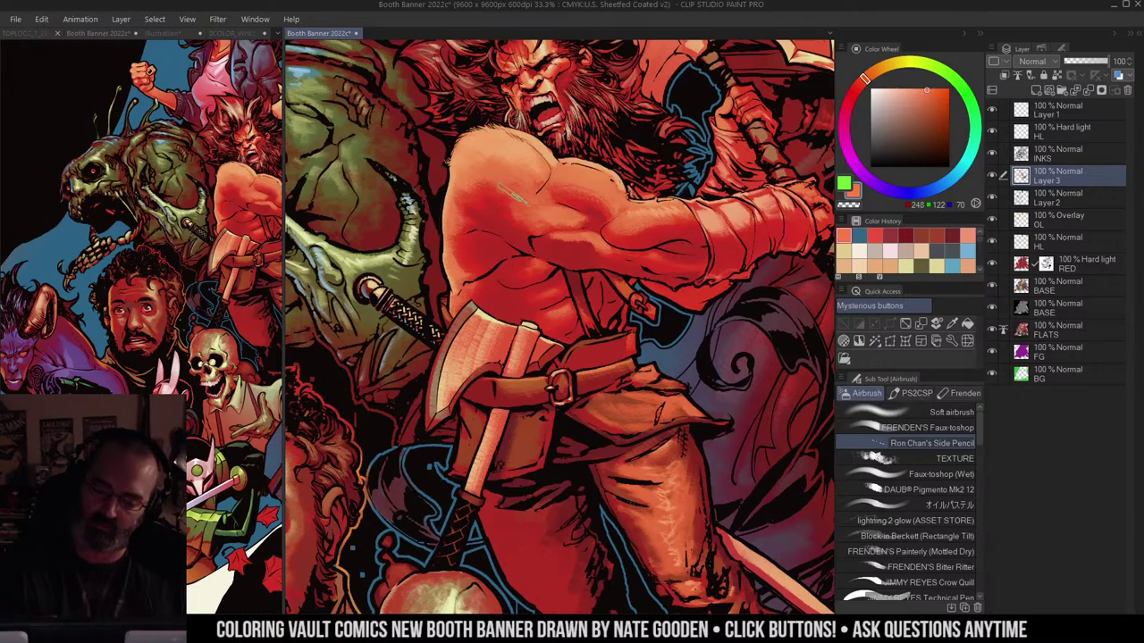
pyautogui.keyDown('alt'); pyautogui.click(565, 194); pyautogui.keyUp('alt')
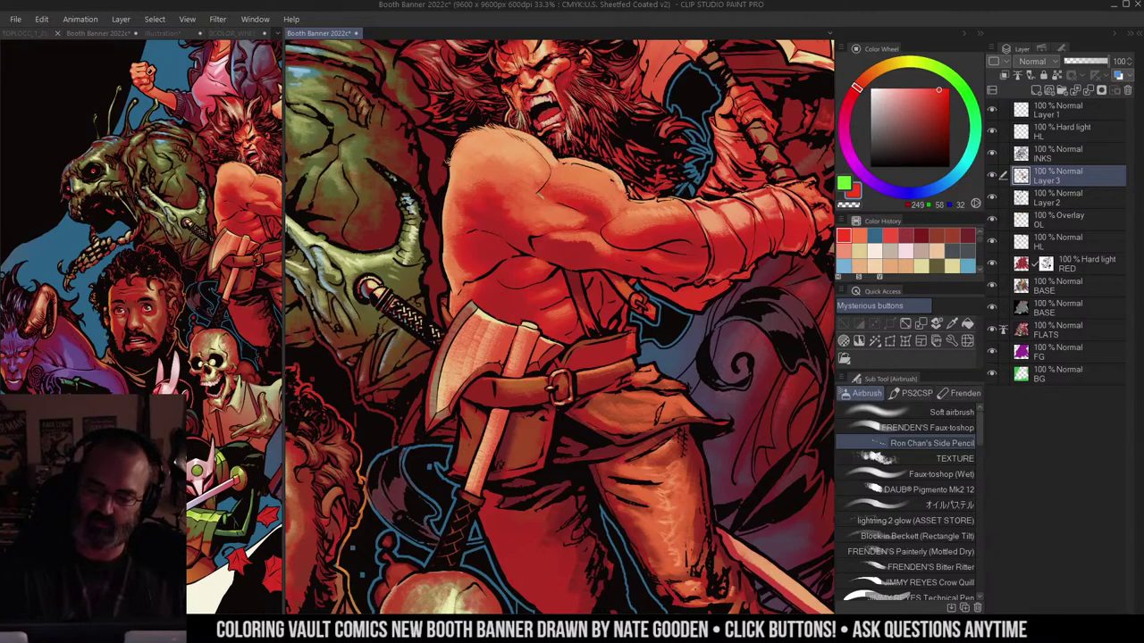
pyautogui.keyDown('alt'); pyautogui.click(497, 233); pyautogui.keyUp('alt')
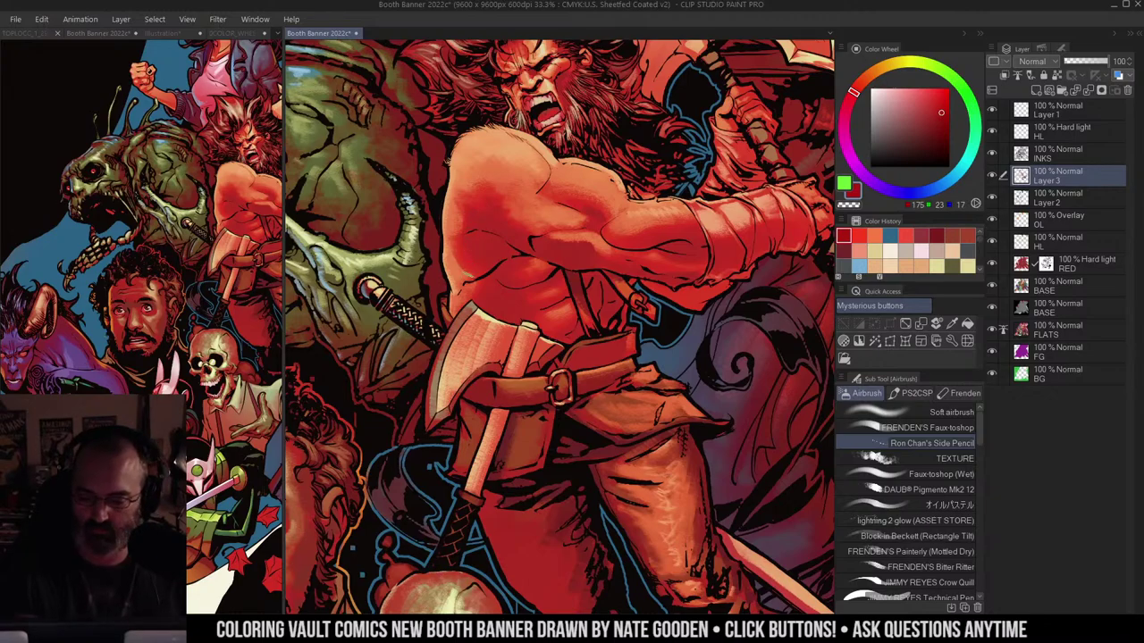
# Step: Sample the skirt's dark red, RGB 108, 43, 48, beside the barbarian's forearm, and look over the barbarian and the figures around him
pyautogui.keyDown('alt'); pyautogui.click(567, 204); pyautogui.keyUp('alt')
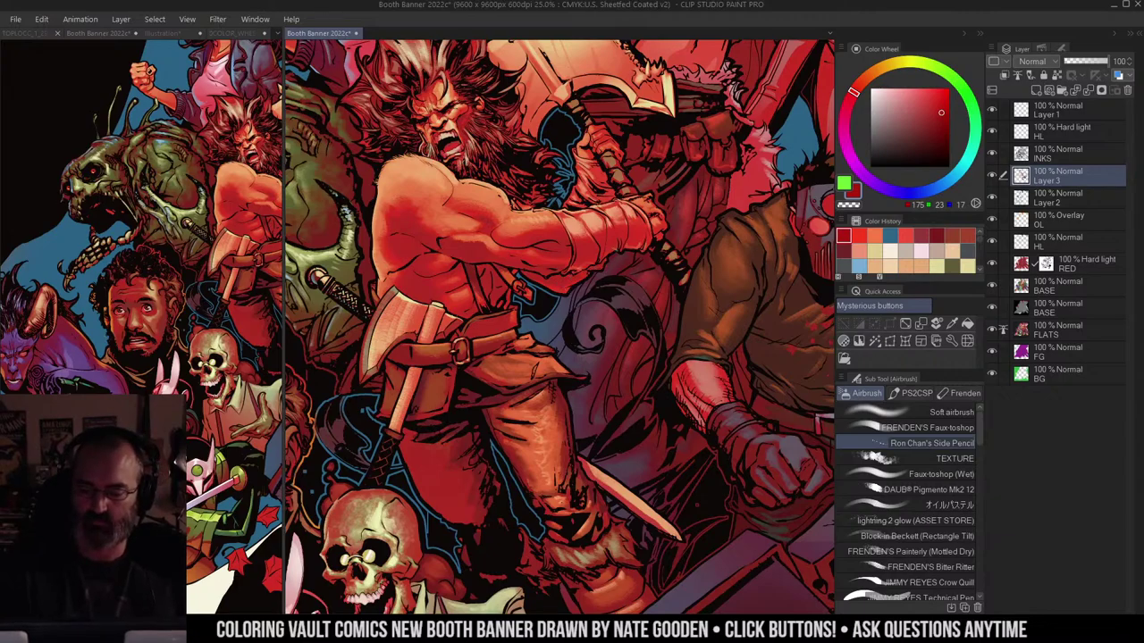
pyautogui.keyDown('alt'); pyautogui.click(620, 253); pyautogui.keyUp('alt')
pyautogui.moveTo(647, 194); pyautogui.dragTo(654, 174)
pyautogui.press('m')
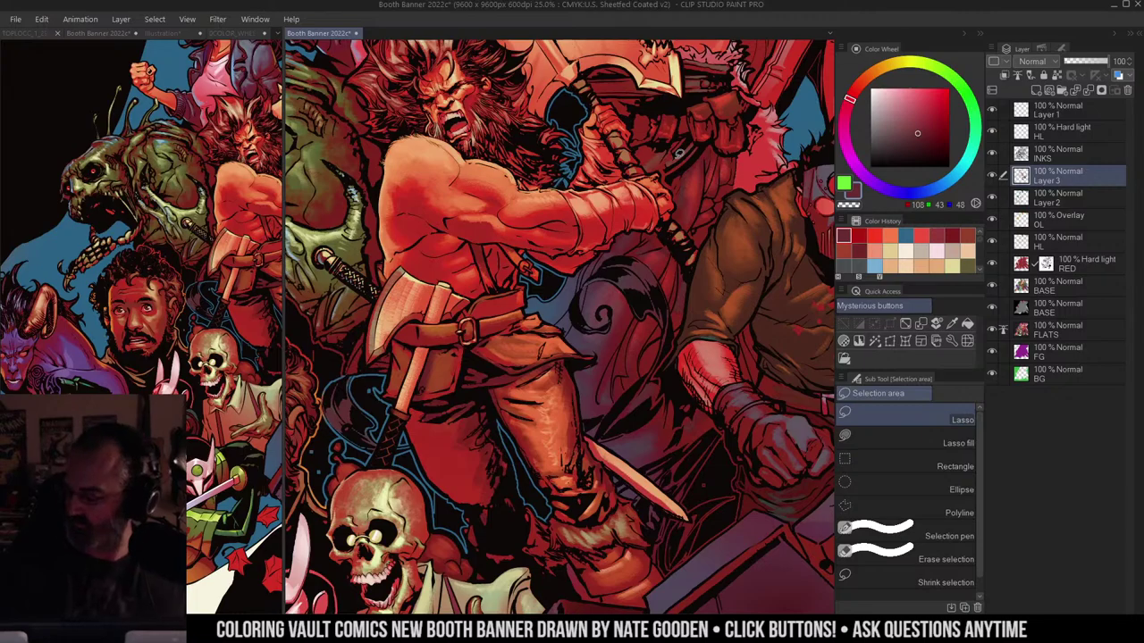
pyautogui.moveTo(680, 154); pyautogui.dragTo(724, 109)
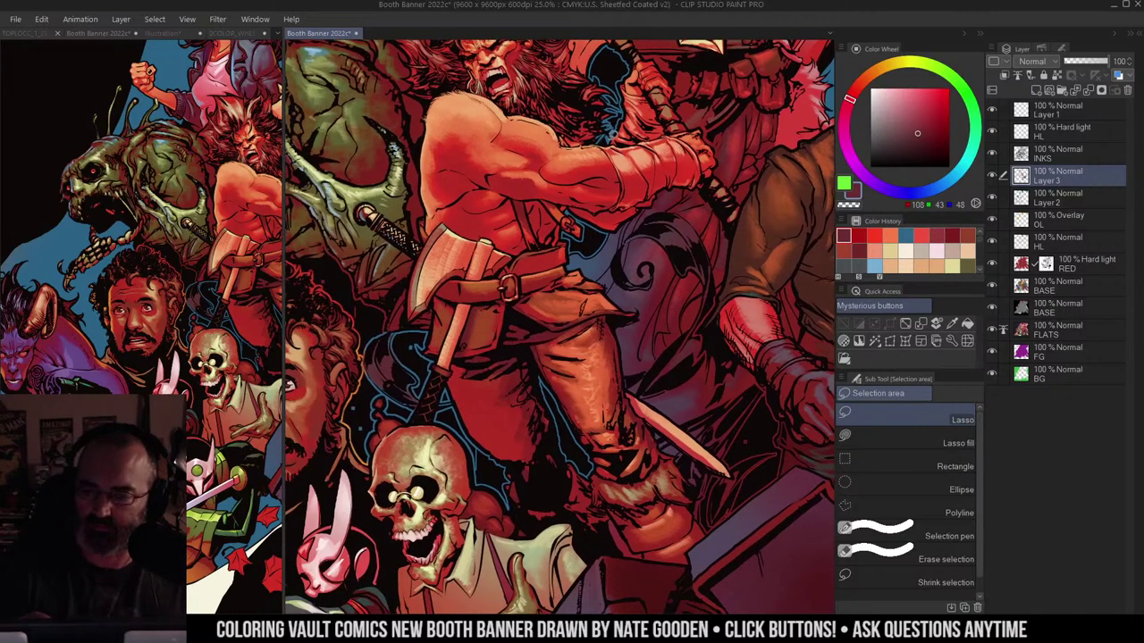
pyautogui.moveTo(628, 242); pyautogui.dragTo(611, 198)
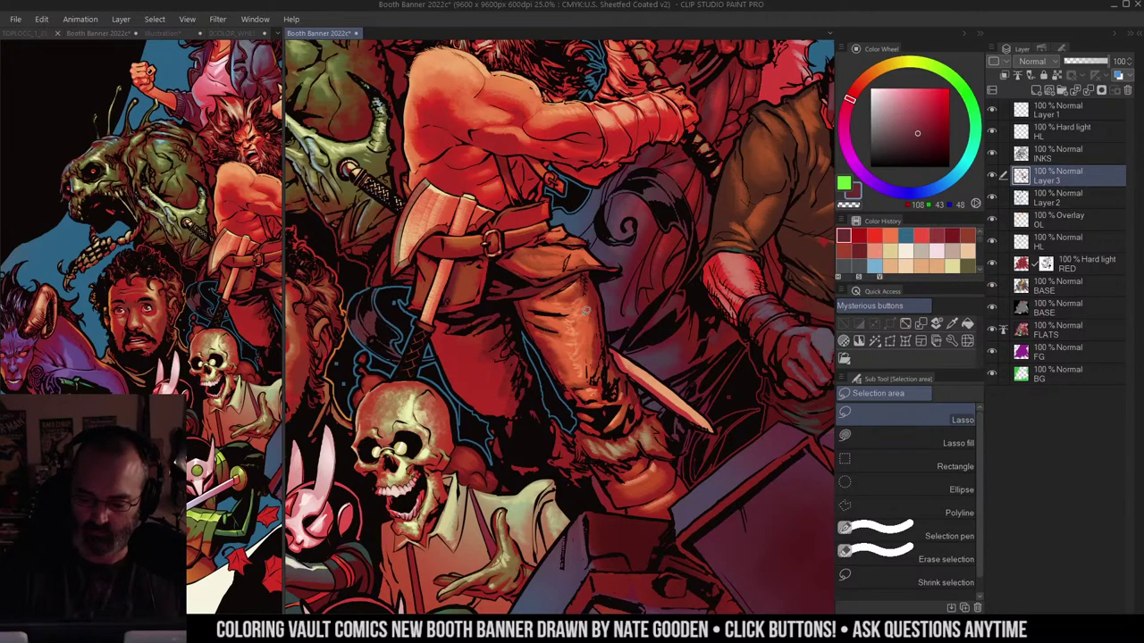
pyautogui.moveTo(594, 305); pyautogui.dragTo(571, 298)
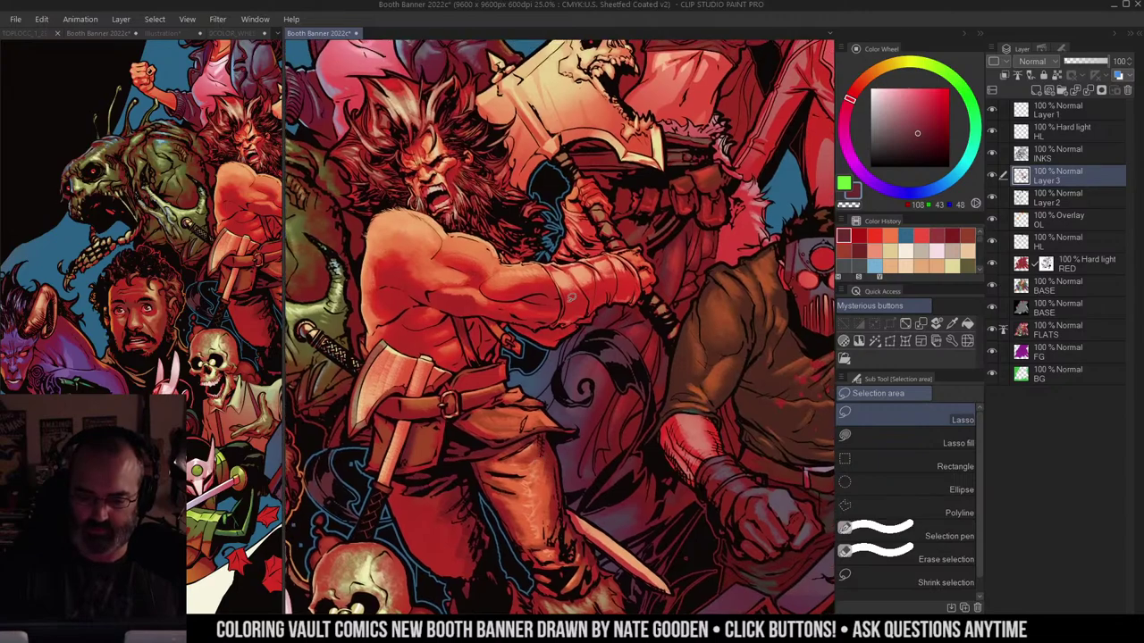
pyautogui.moveTo(659, 144); pyautogui.dragTo(708, 172)
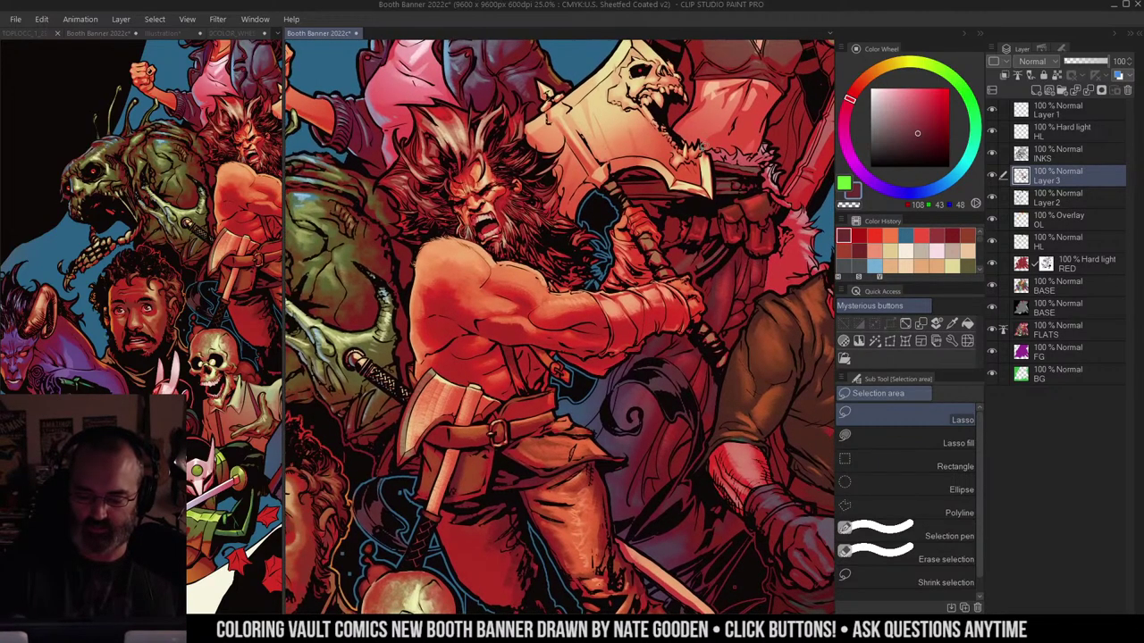
# Step: Sample the background blue, RGB 48, 101, 135, and pencil it into the shadows under the barbarian's extended arm
pyautogui.moveTo(599, 318); pyautogui.dragTo(655, 228)
pyautogui.keyDown('ctrl'); pyautogui.click(636, 265); pyautogui.keyUp('ctrl')
pyautogui.keyDown('alt'); pyautogui.click(531, 349); pyautogui.keyUp('alt')
pyautogui.press('b')
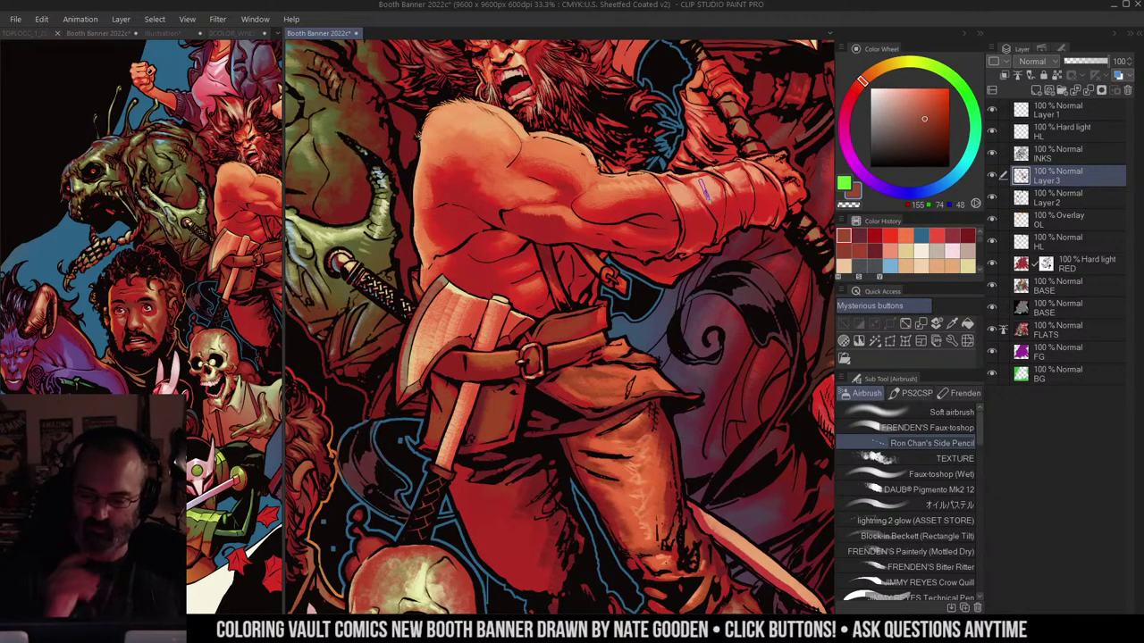
pyautogui.moveTo(651, 263); pyautogui.dragTo(706, 241)
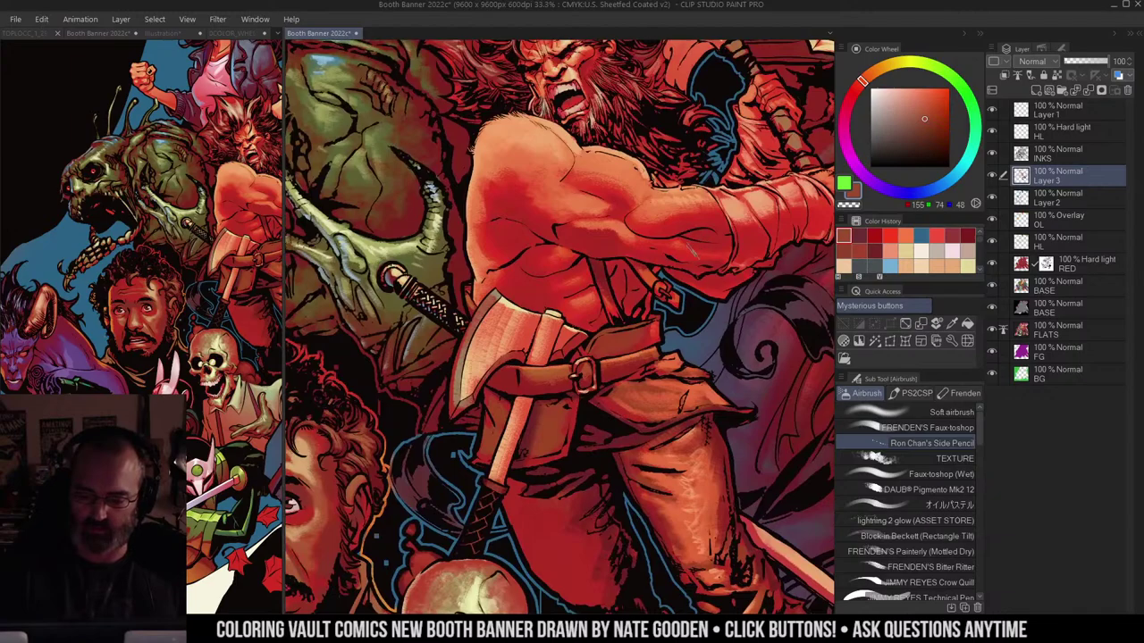
pyautogui.moveTo(545, 291); pyautogui.dragTo(711, 299)
pyautogui.keyDown('alt'); pyautogui.click(313, 375); pyautogui.keyUp('alt')
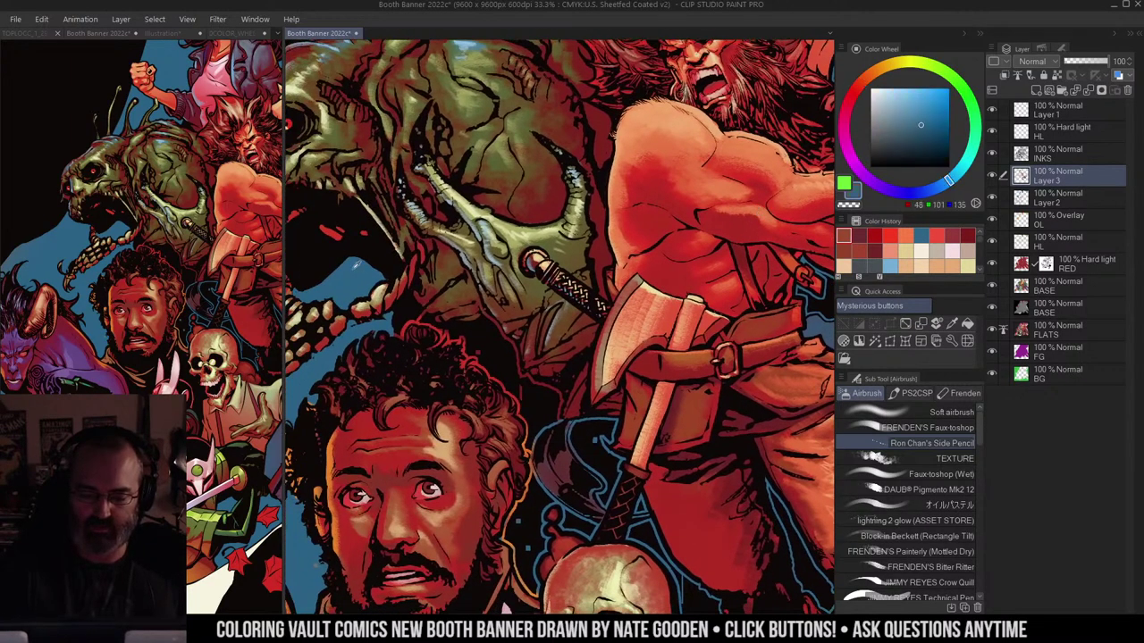
pyautogui.moveTo(777, 147)
pyautogui.mouseDown()
pyautogui.moveTo(587, 132)
pyautogui.moveTo(648, 150)
pyautogui.mouseUp()
pyautogui.press('r')
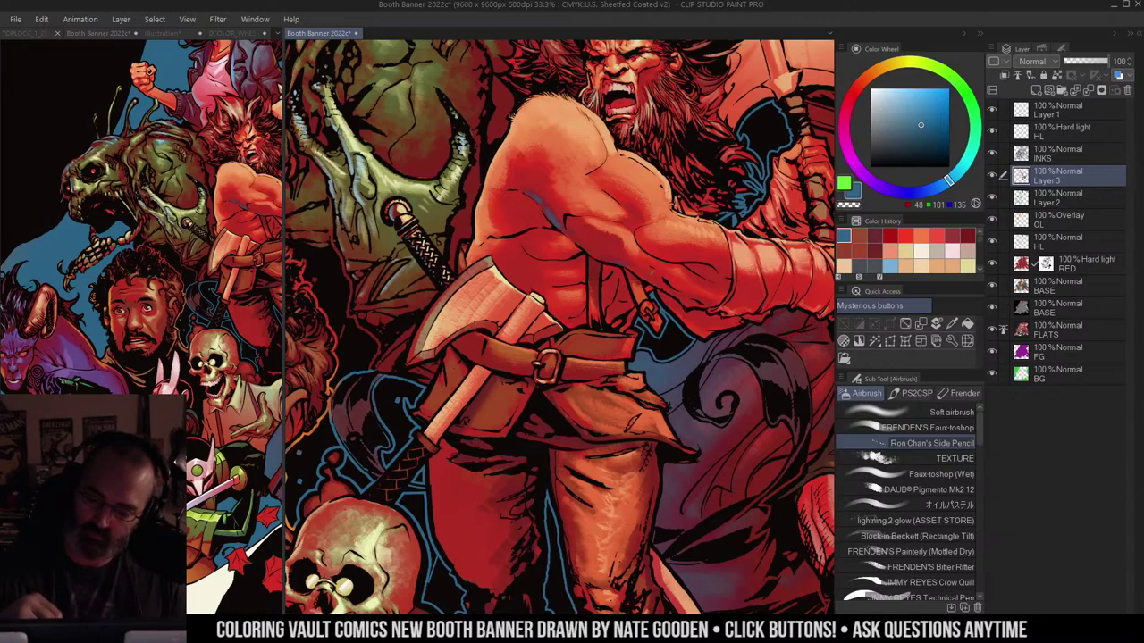
pyautogui.moveTo(559, 327); pyautogui.dragTo(543, 306)
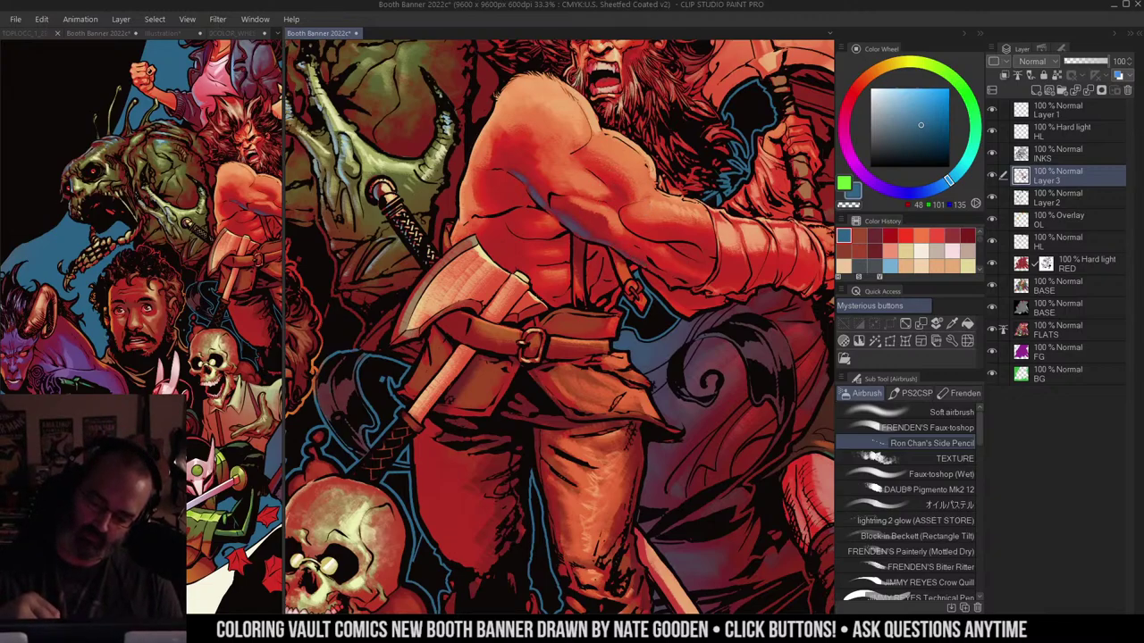
# Step: Examine the blue shading on the barbarian's arm in relation to his whole figure and the surrounding characters
pyautogui.hotkey('ctrl', 'space')
pyautogui.moveTo(637, 165); pyautogui.dragTo(558, 162)
pyautogui.click(636, 152)
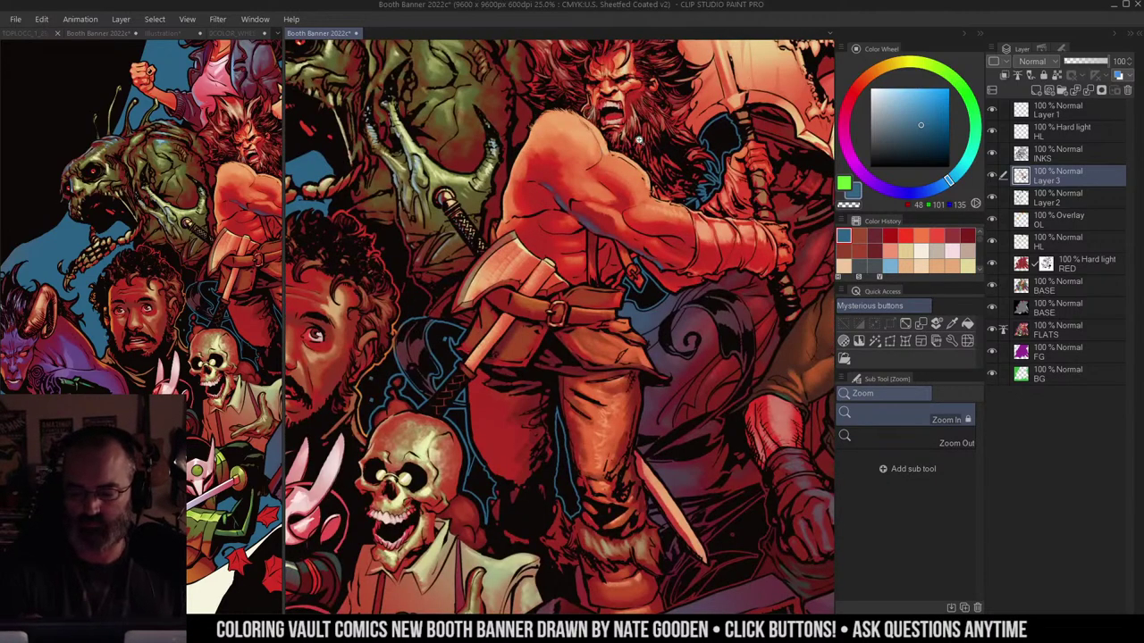
pyautogui.moveTo(711, 105); pyautogui.dragTo(654, 159)
pyautogui.scroll(1, 640, 184)
pyautogui.press('m')
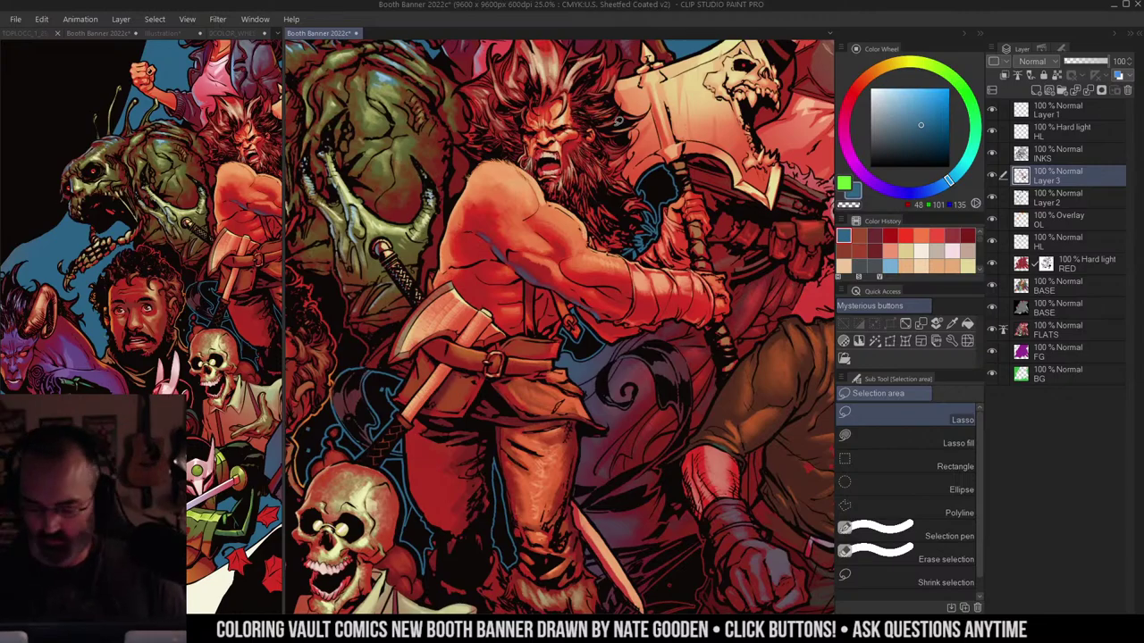
pyautogui.moveTo(641, 251)
pyautogui.mouseDown()
pyautogui.moveTo(652, 202)
pyautogui.moveTo(642, 207)
pyautogui.mouseUp()
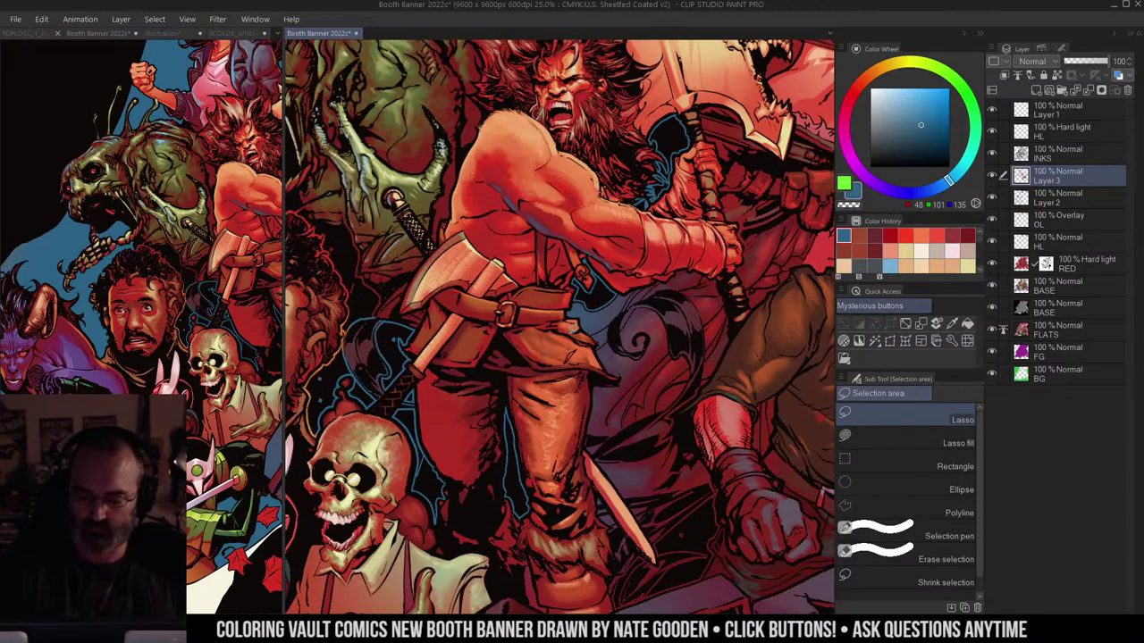
# Step: Sample oranges RGB 192, 90, 55 and 239, 114, 66 from the barbarian's clothing and pencil them onto his tunic flap and trouser leg
pyautogui.keyDown('alt'); pyautogui.click(572, 334); pyautogui.keyUp('alt')
pyautogui.hotkey('ctrl', '+')
pyautogui.press('b')
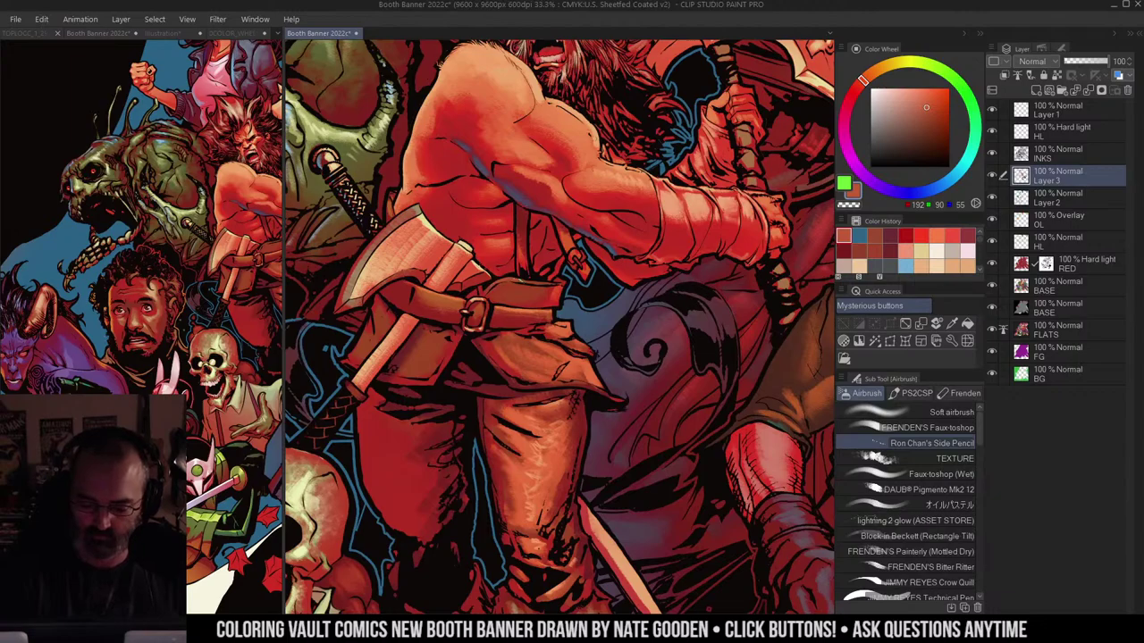
pyautogui.keyDown('alt'); pyautogui.click(534, 440); pyautogui.keyUp('alt')
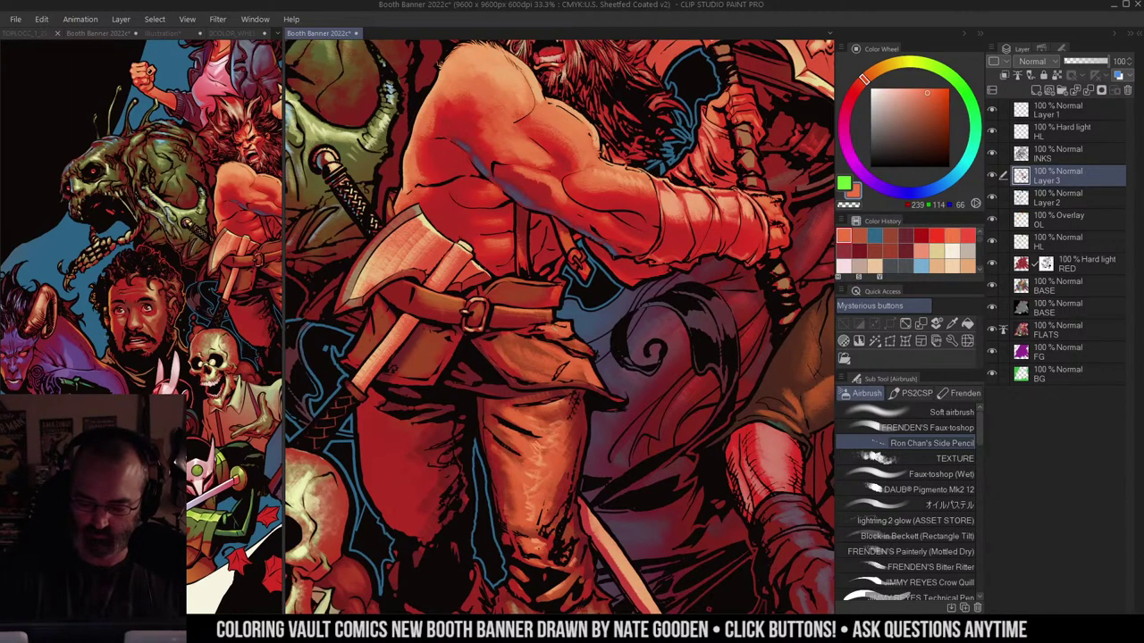
pyautogui.moveTo(572, 333); pyautogui.dragTo(579, 283)
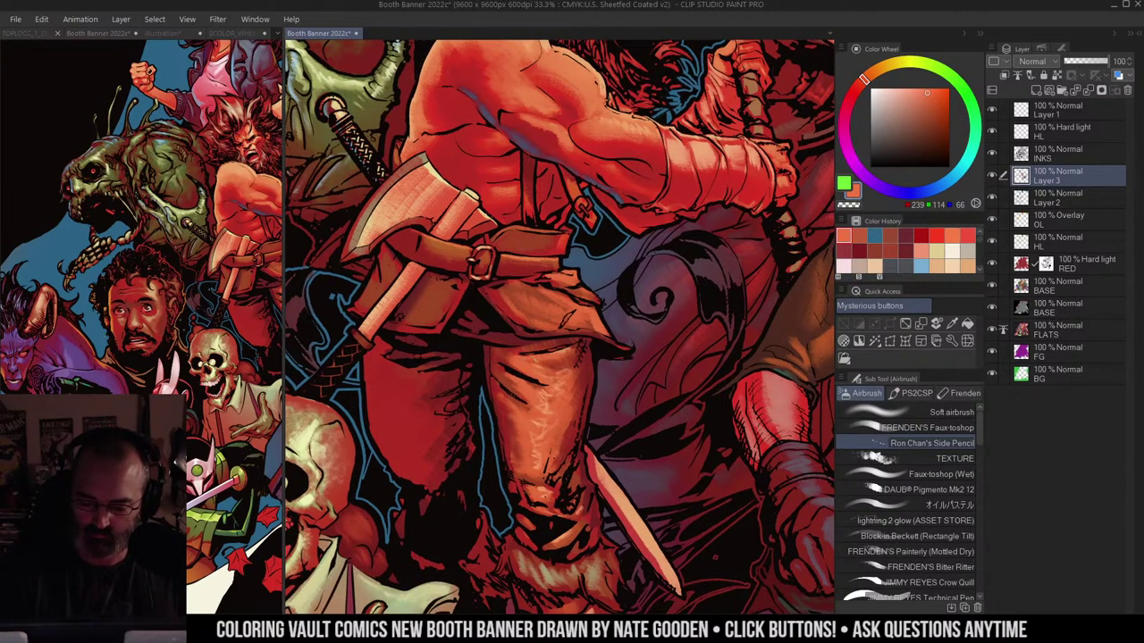
pyautogui.moveTo(536, 347); pyautogui.dragTo(580, 340)
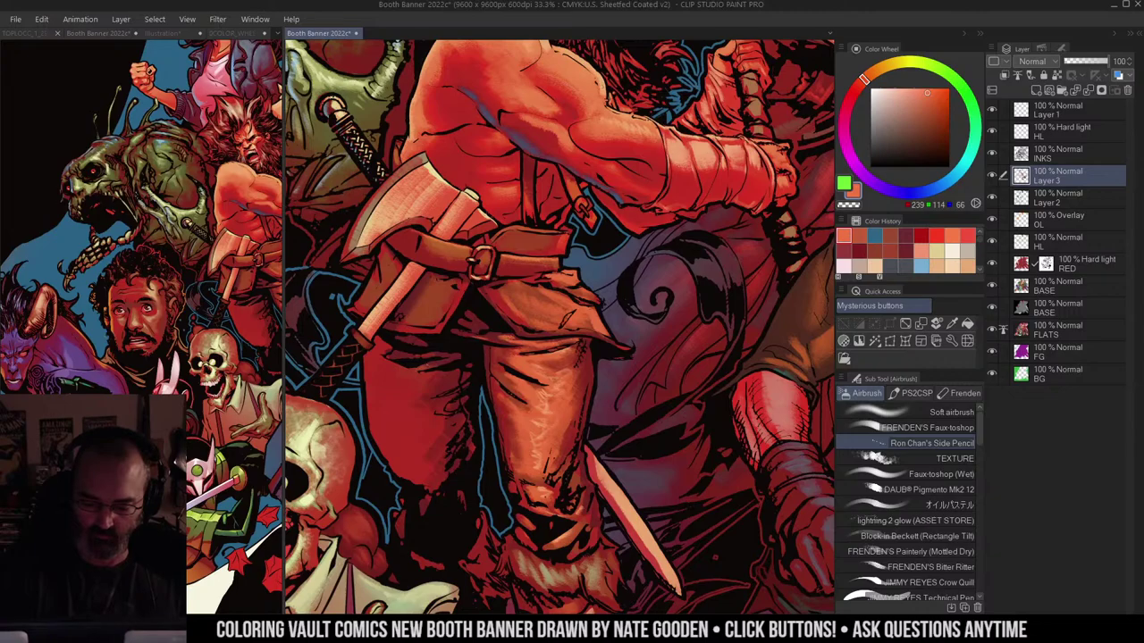
# Step: Check the barbarian against the neighbouring characters, then examine the fur-collared woman and her top up close
pyautogui.keyDown('ctrl'); pyautogui.keyDown('alt'); pyautogui.click(569, 283); pyautogui.keyUp('alt'); pyautogui.keyUp('ctrl')
pyautogui.keyDown('ctrl'); pyautogui.keyDown('alt'); pyautogui.click(568, 283); pyautogui.keyUp('alt'); pyautogui.keyUp('ctrl')
pyautogui.keyDown('ctrl'); pyautogui.keyDown('alt'); pyautogui.click(568, 284); pyautogui.keyUp('alt'); pyautogui.keyUp('ctrl')
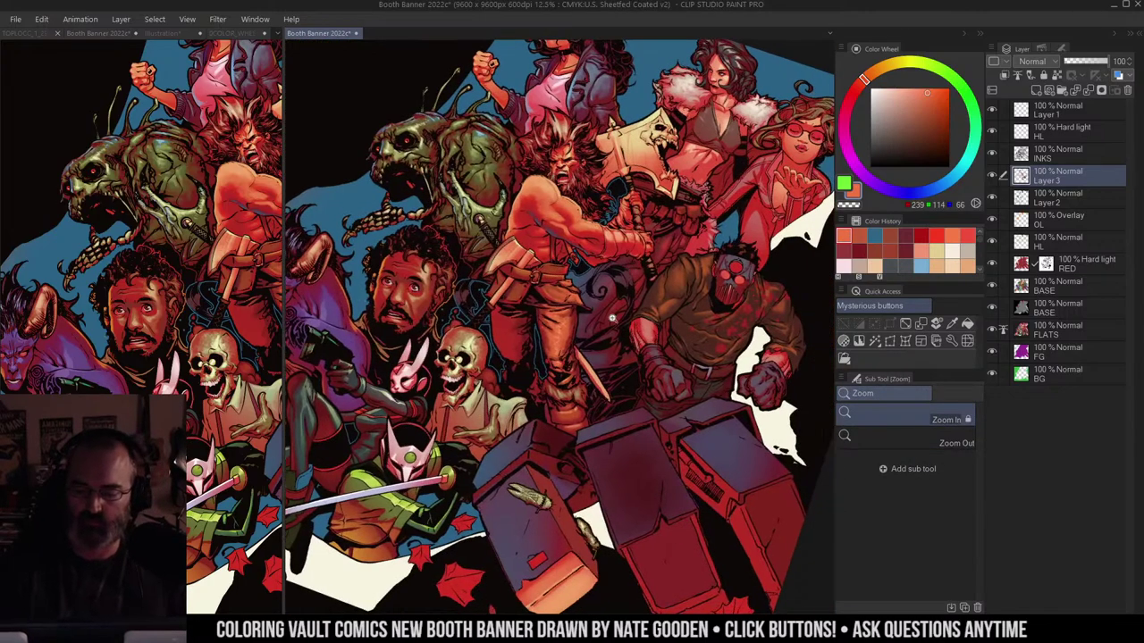
pyautogui.hotkey('shift', 'space')
pyautogui.doubleClick(682, 147)
pyautogui.moveTo(685, 139); pyautogui.dragTo(689, 195)
pyautogui.hotkey('ctrl', 'space')
pyautogui.click(671, 103)
pyautogui.click(671, 103)
pyautogui.click(692, 198)
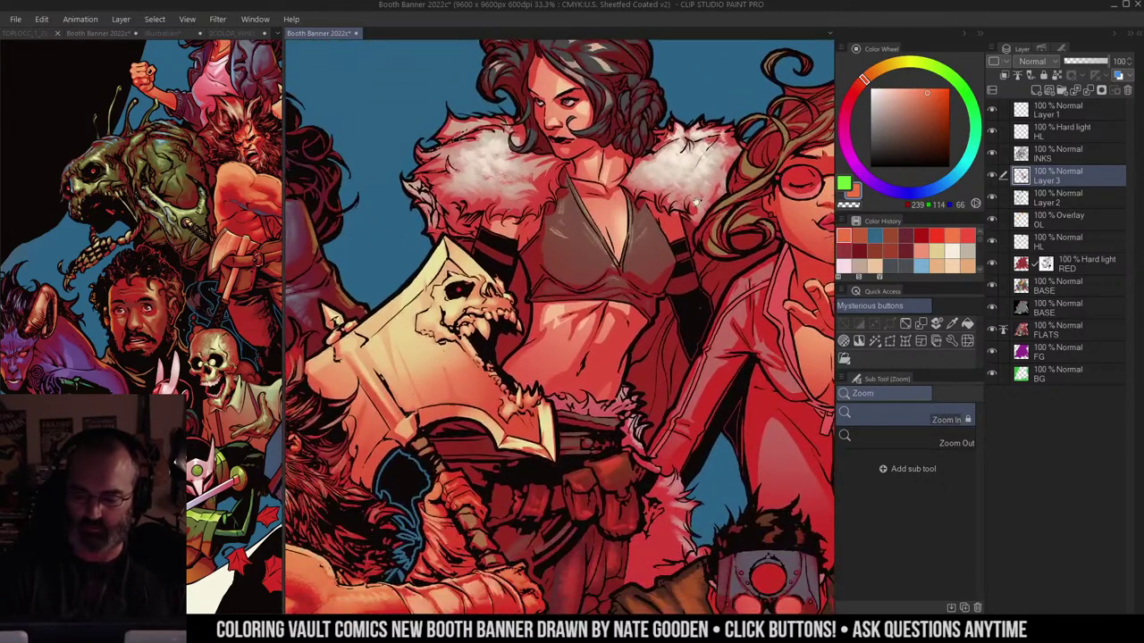
pyautogui.press('m')
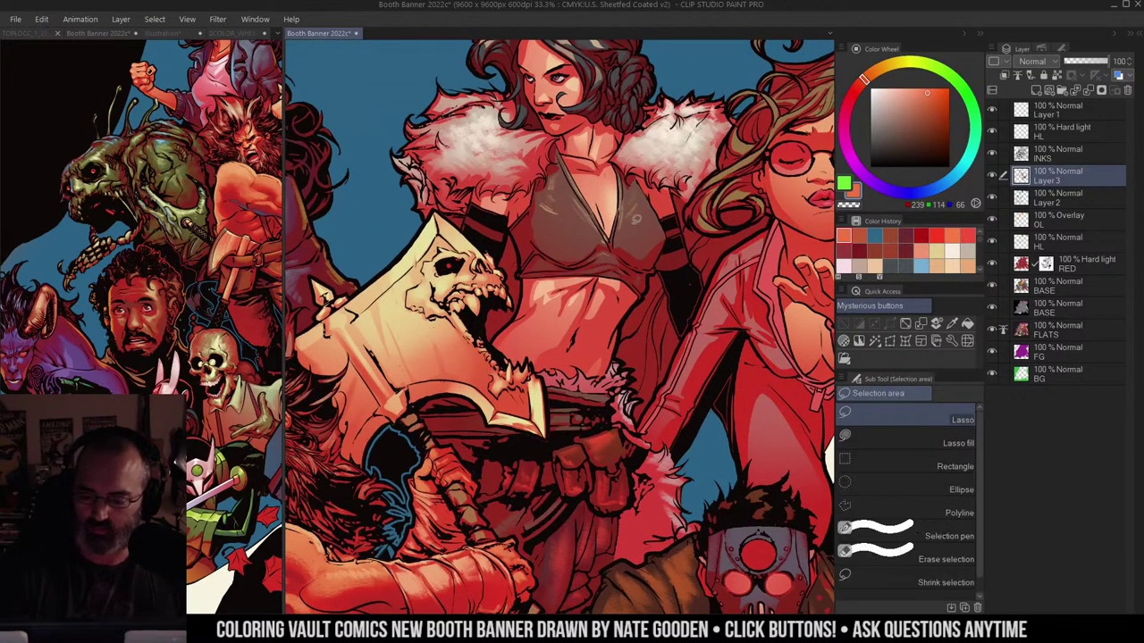
# Step: Try to pencil highlights onto the fur-collared woman's top using her chest's light skin tone, RGB 241, 147, 115
pyautogui.press('b')
pyautogui.keyDown('alt'); pyautogui.click(641, 215); pyautogui.keyUp('alt')
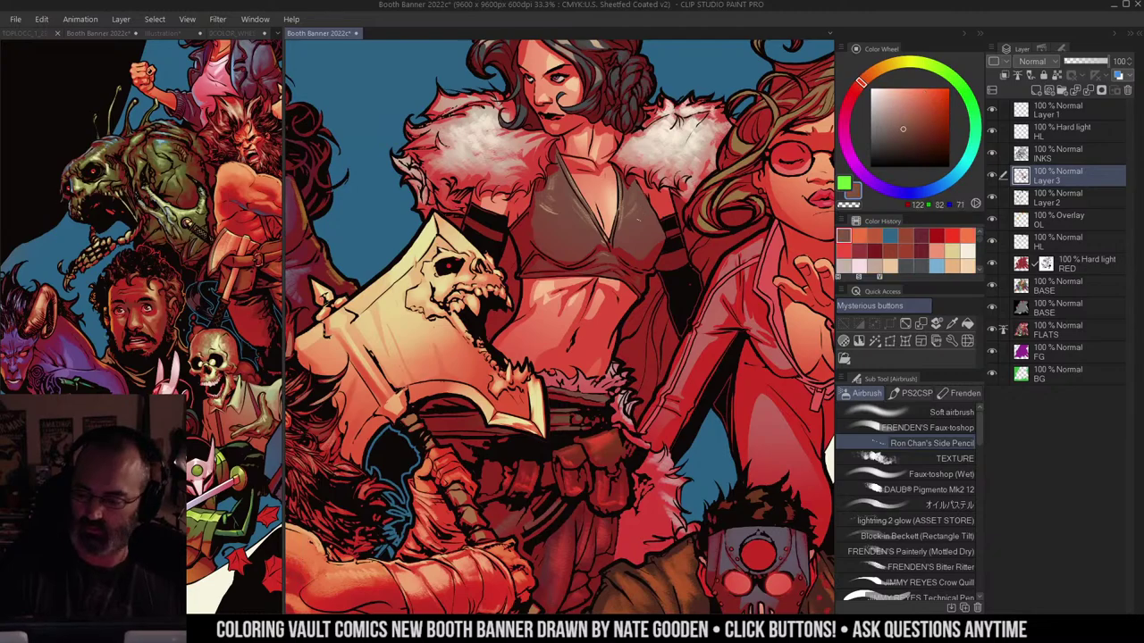
pyautogui.keyDown('alt'); pyautogui.click(579, 186); pyautogui.keyUp('alt')
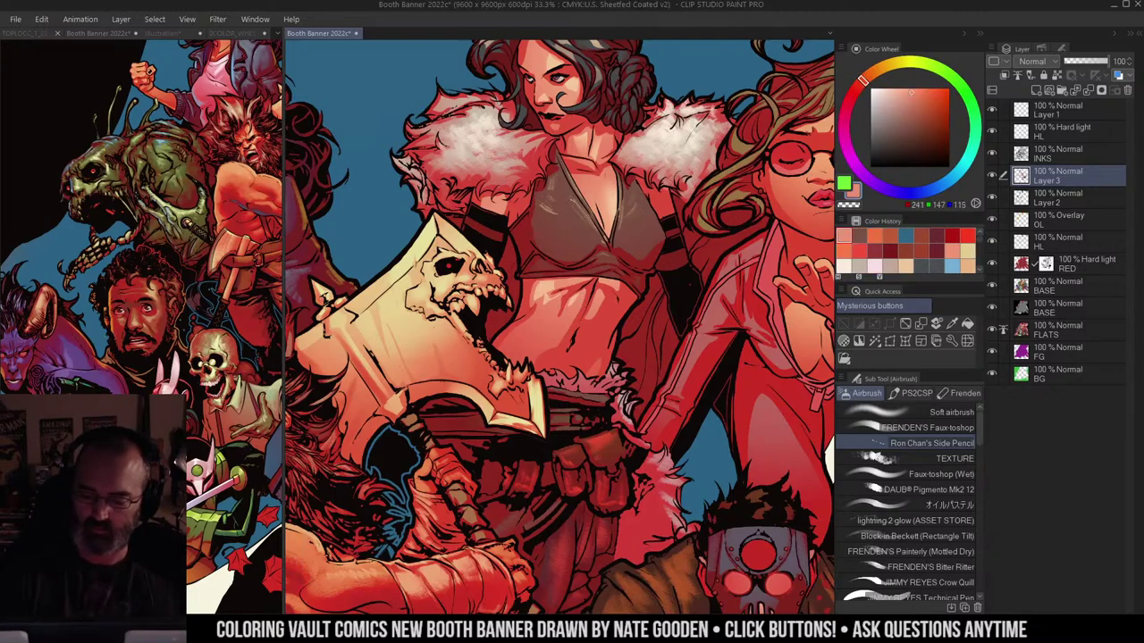
pyautogui.moveTo(555, 188); pyautogui.dragTo(547, 227)
pyautogui.moveTo(563, 192); pyautogui.dragTo(549, 227)
pyautogui.hotkey('ctrl', 'z')
pyautogui.hotkey('ctrl', 'z')
pyautogui.keyDown('alt'); pyautogui.click(569, 215); pyautogui.keyUp('alt')
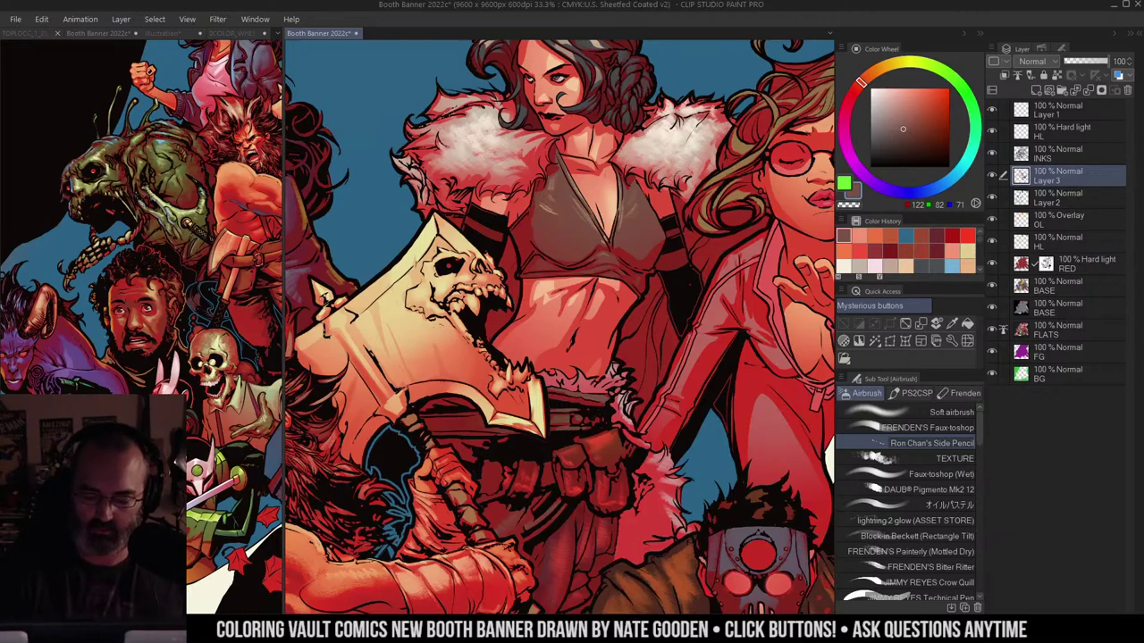
pyautogui.keyDown('alt'); pyautogui.click(579, 186); pyautogui.keyUp('alt')
pyautogui.moveTo(548, 180)
pyautogui.mouseDown()
pyautogui.moveTo(570, 213)
pyautogui.moveTo(559, 217)
pyautogui.mouseUp()
pyautogui.hotkey('ctrl', 'z')
pyautogui.hotkey('ctrl', 'z')
pyautogui.hotkey('ctrl', 'z')
pyautogui.hotkey('ctrl', 'z')
# Step: Sample tan, RGB 184, 155, 116, from the blonde woman's hair and pencil it as highlights onto the fur-collared woman's top
pyautogui.keyDown('alt'); pyautogui.click(582, 210); pyautogui.keyUp('alt')
pyautogui.keyDown('alt'); pyautogui.click(578, 209); pyautogui.keyUp('alt')
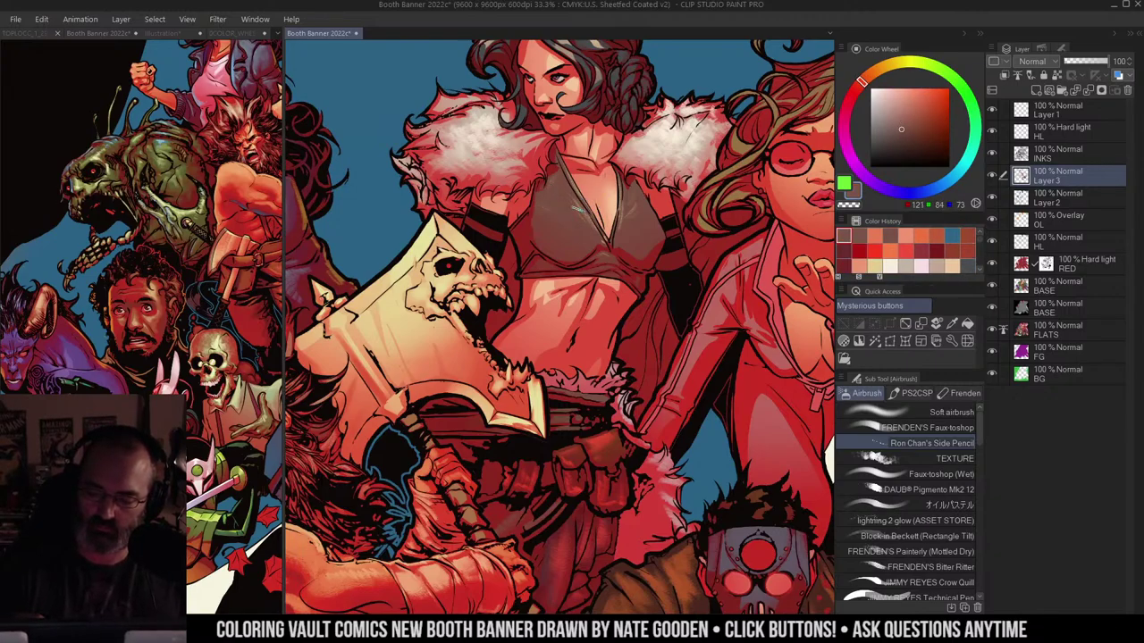
pyautogui.keyDown('alt'); pyautogui.click(731, 172); pyautogui.keyUp('alt')
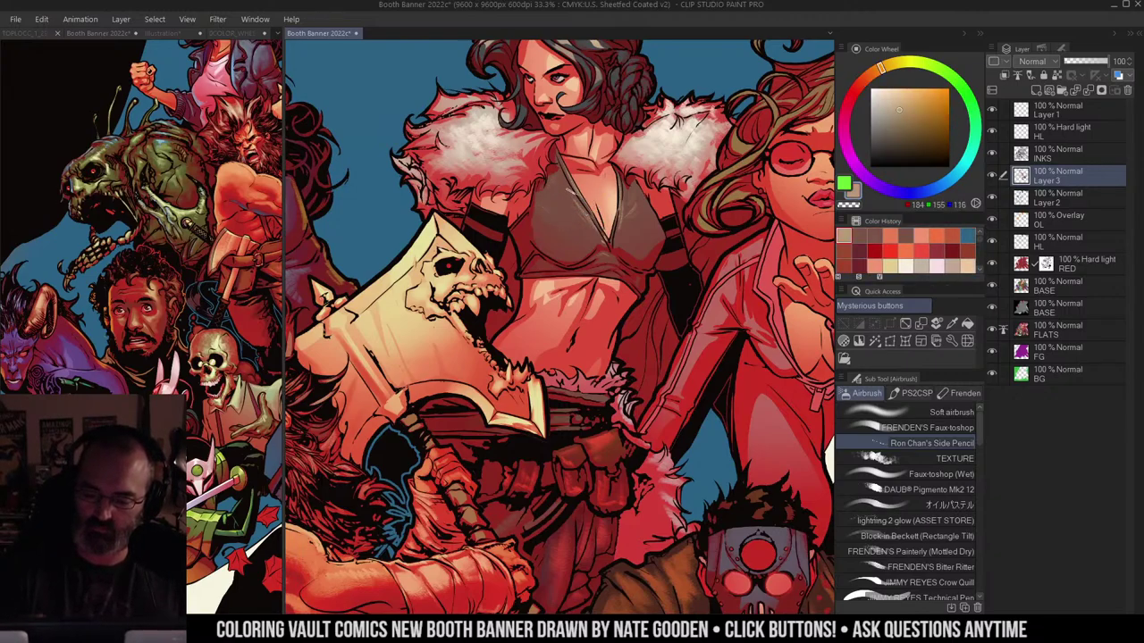
pyautogui.moveTo(561, 183)
pyautogui.mouseDown()
pyautogui.moveTo(553, 213)
pyautogui.moveTo(560, 185)
pyautogui.moveTo(549, 194)
pyautogui.moveTo(571, 204)
pyautogui.moveTo(562, 174)
pyautogui.moveTo(552, 205)
pyautogui.moveTo(561, 212)
pyautogui.moveTo(549, 203)
pyautogui.moveTo(564, 189)
pyautogui.moveTo(569, 217)
pyautogui.moveTo(569, 189)
pyautogui.moveTo(553, 213)
pyautogui.moveTo(592, 228)
pyautogui.moveTo(561, 202)
pyautogui.moveTo(542, 215)
pyautogui.moveTo(574, 208)
pyautogui.moveTo(585, 229)
pyautogui.moveTo(564, 203)
pyautogui.moveTo(586, 218)
pyautogui.mouseUp()
pyautogui.hotkey('ctrl', 'z')
pyautogui.hotkey('ctrl', 'z')
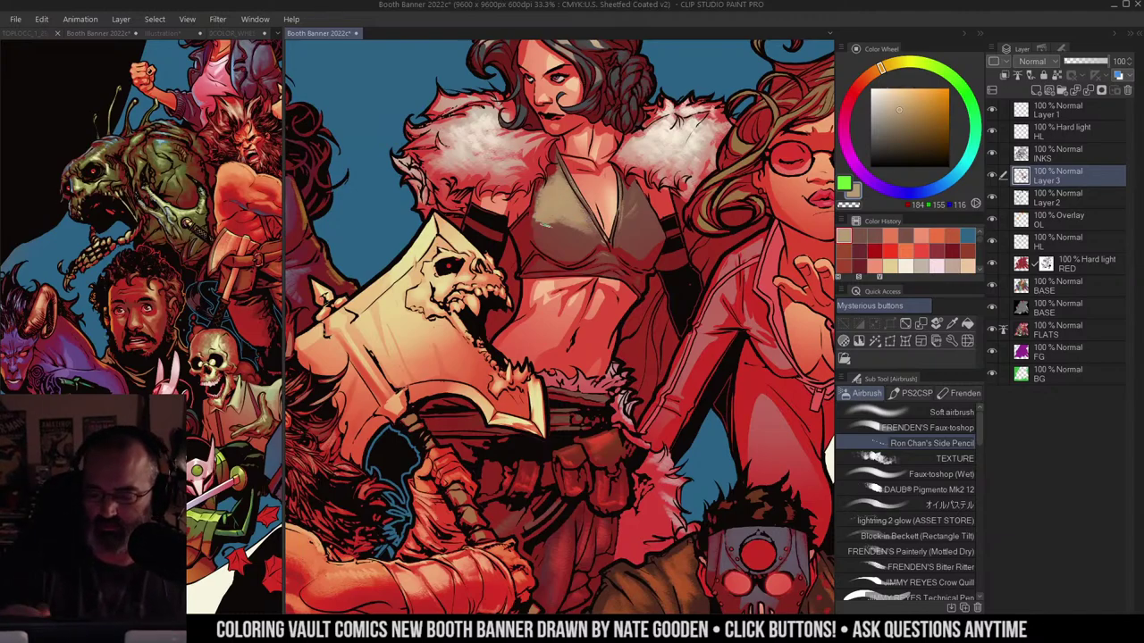
# Step: Trim the edge of the top's tan highlight with the transparent color and check the woman alongside her neighbours
pyautogui.press('c')
pyautogui.moveTo(536, 217); pyautogui.dragTo(539, 236)
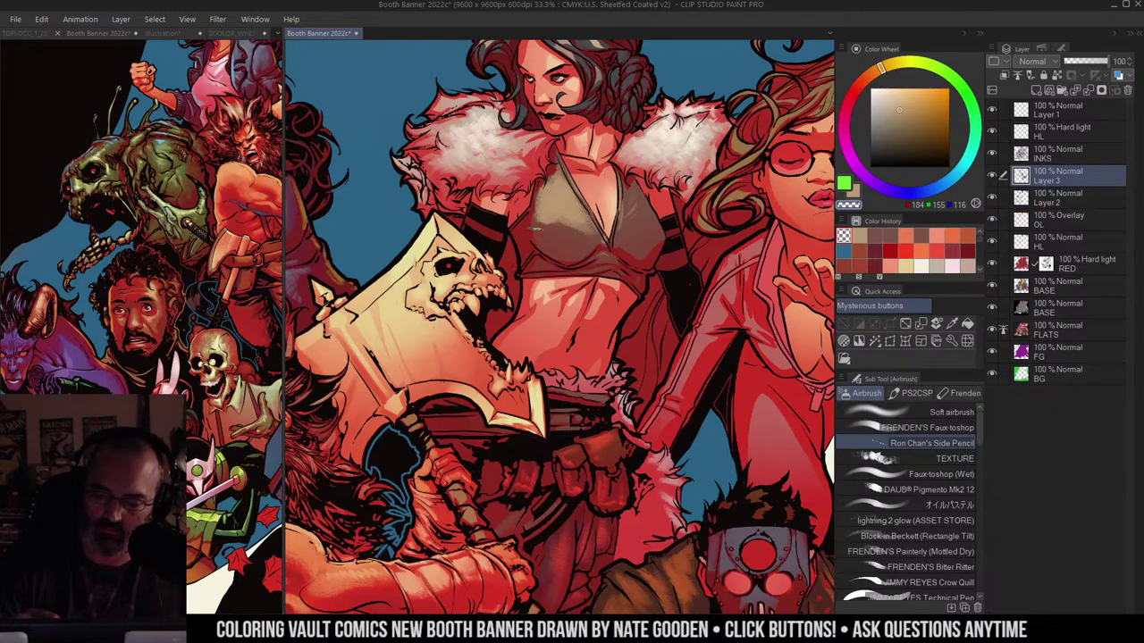
pyautogui.hotkey('ctrl', 'space')
pyautogui.keyDown('alt'); pyautogui.click(589, 153); pyautogui.keyUp('alt')
pyautogui.moveTo(648, 173); pyautogui.dragTo(614, 179)
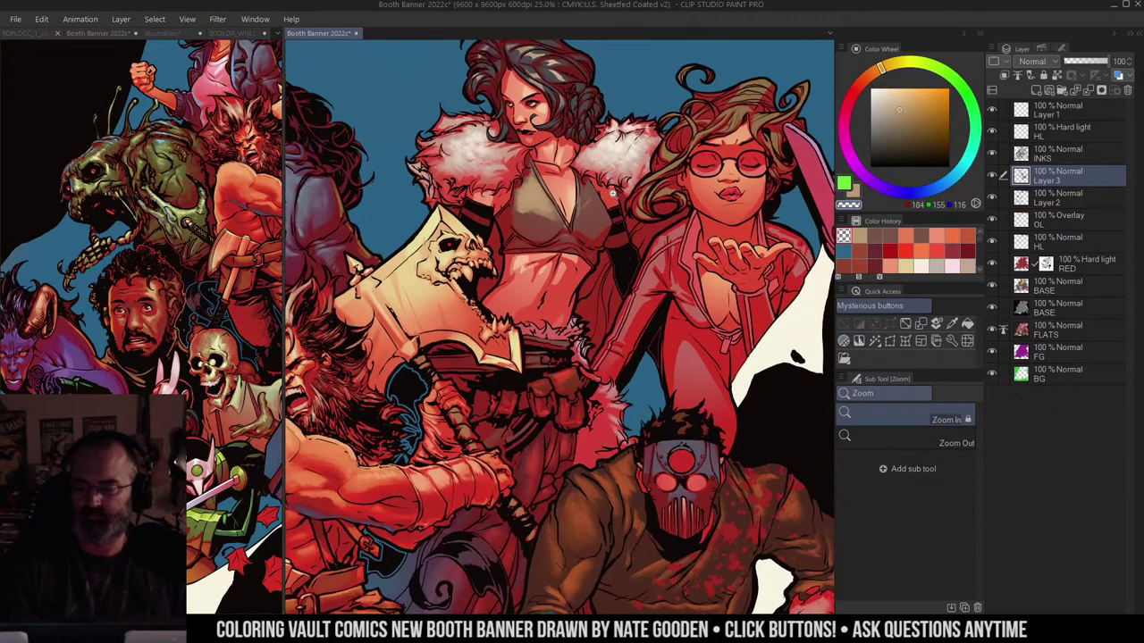
# Step: Blend the tan highlights on the fur-collared woman's top with the Blending Brush and check her beside her neighbours
pyautogui.click(614, 193)
pyautogui.press('c')
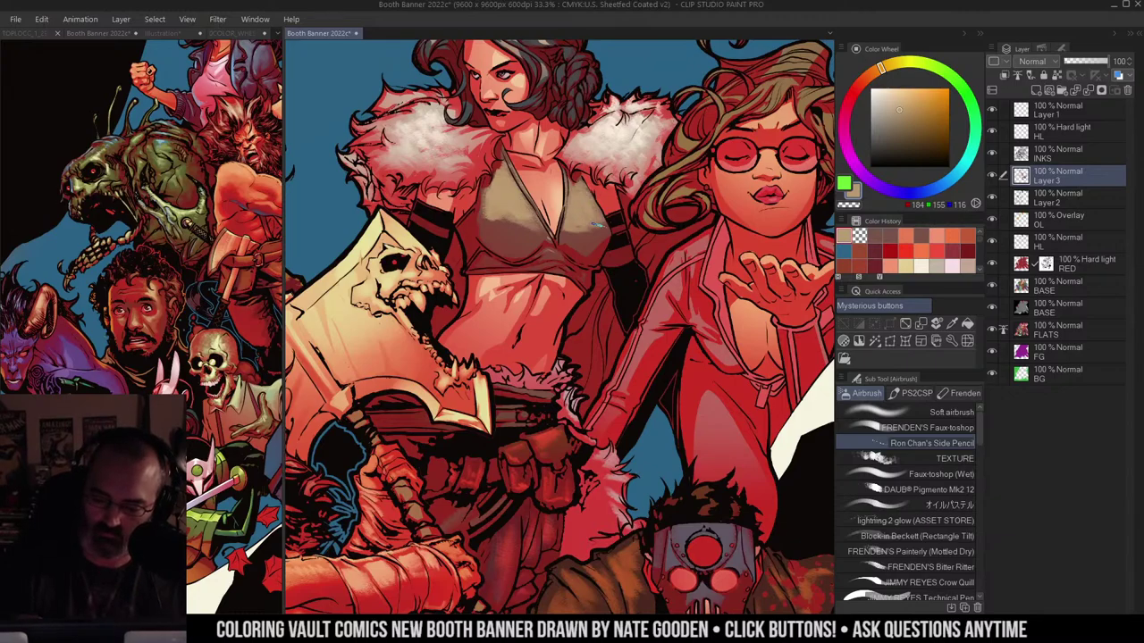
pyautogui.press('j')
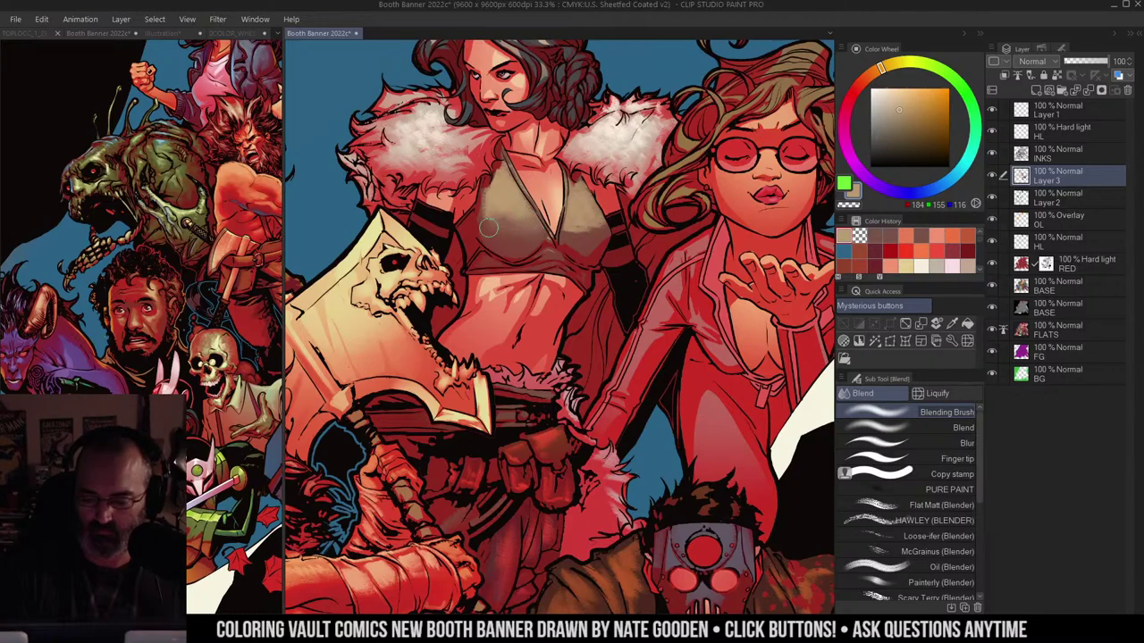
pyautogui.keyDown('alt'); pyautogui.click(595, 216); pyautogui.keyUp('alt')
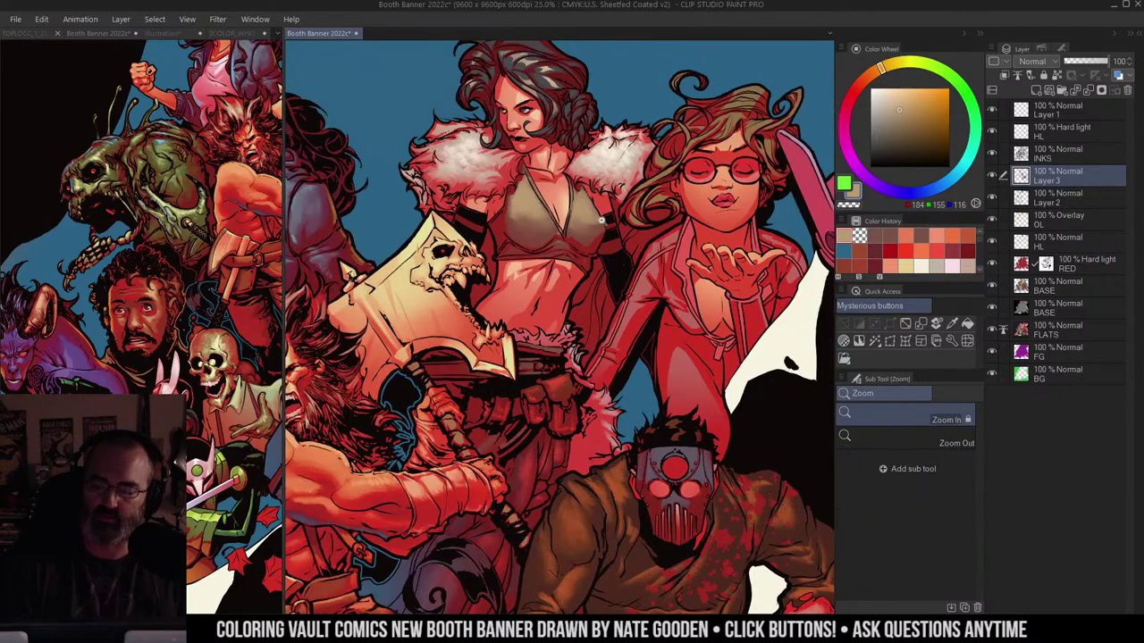
pyautogui.keyDown('ctrl'); pyautogui.click(620, 190); pyautogui.keyUp('ctrl')
pyautogui.press('b')
pyautogui.press('alt')
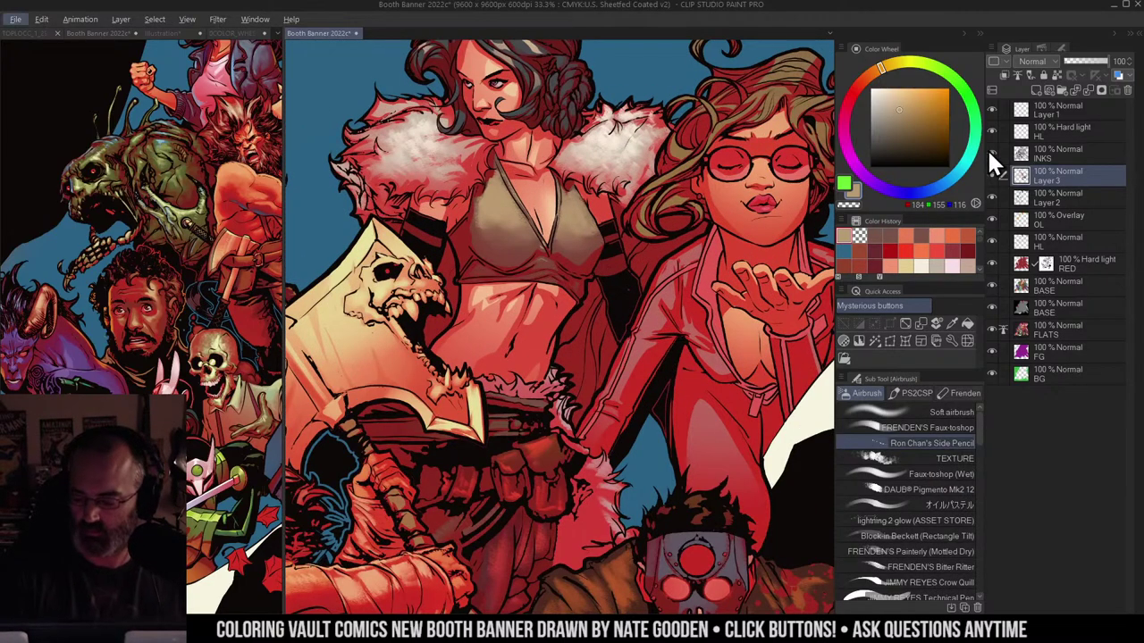
pyautogui.press('f')
pyautogui.press('b')
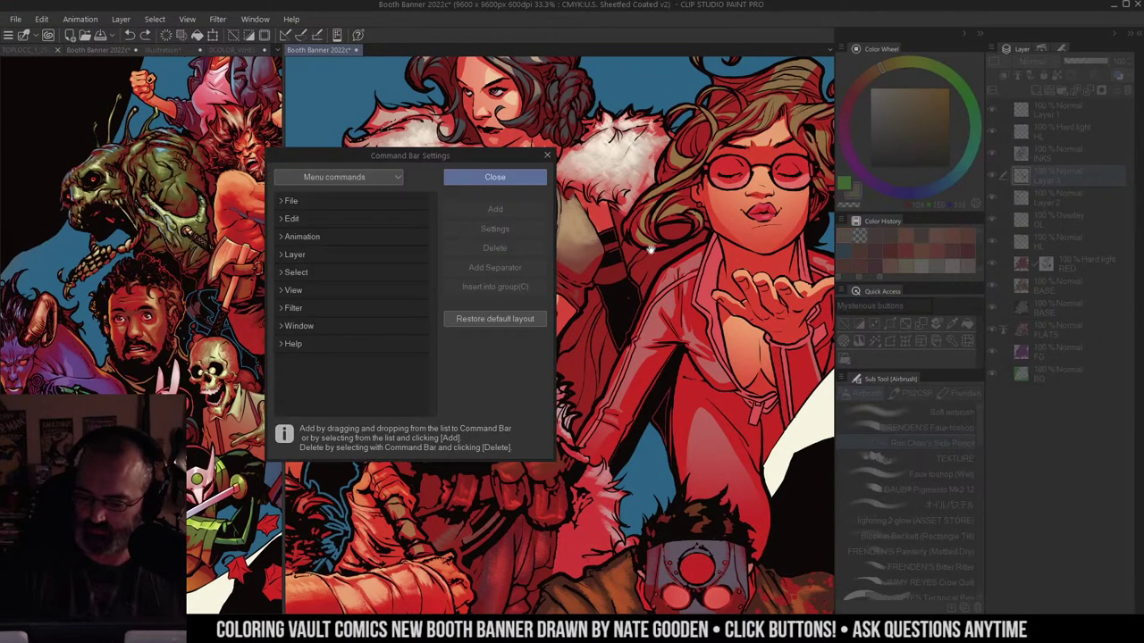
pyautogui.click(541, 179)
pyautogui.press('p')
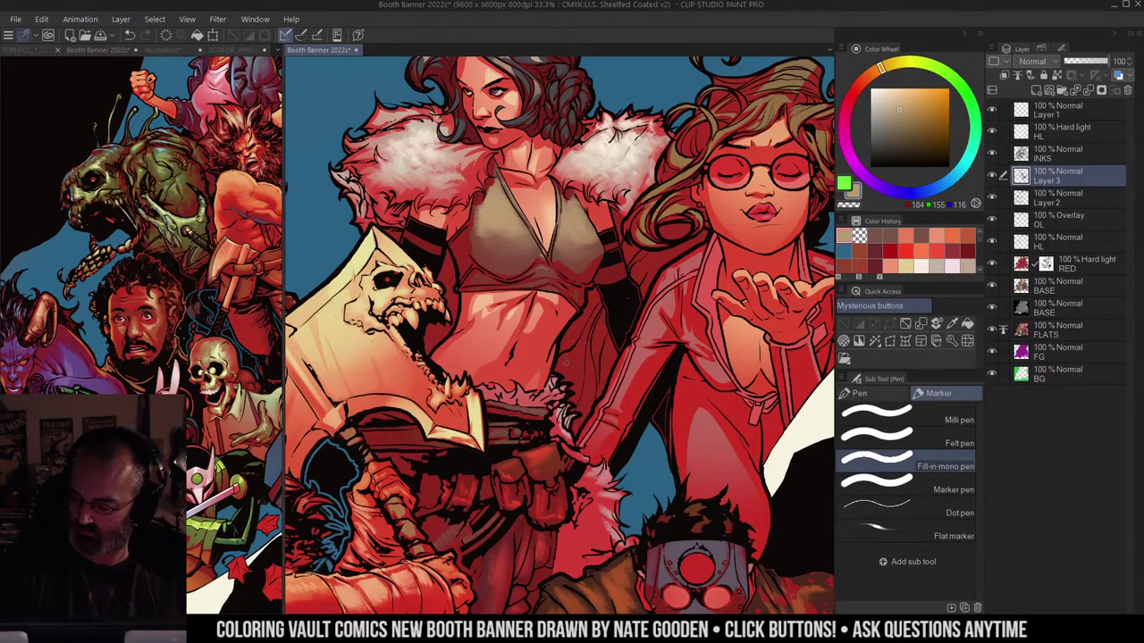
# Step: Touch up the tan highlight beside the neckline of the fur-collared woman's top and soften it with the Blending Brush
pyautogui.press('b')
pyautogui.press('j')
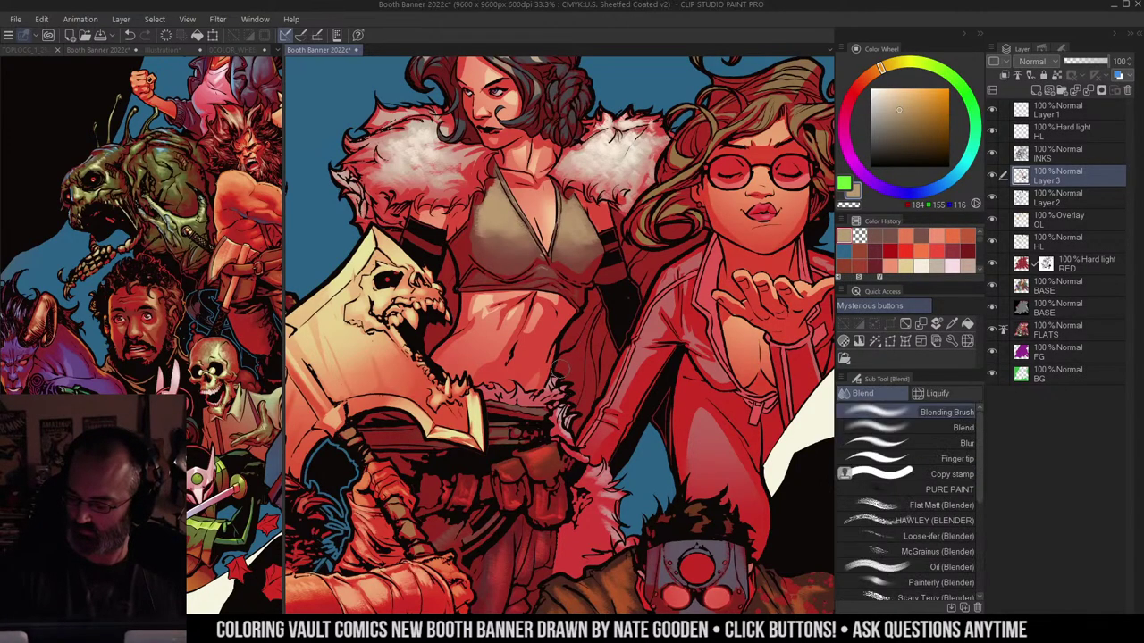
pyautogui.press('b')
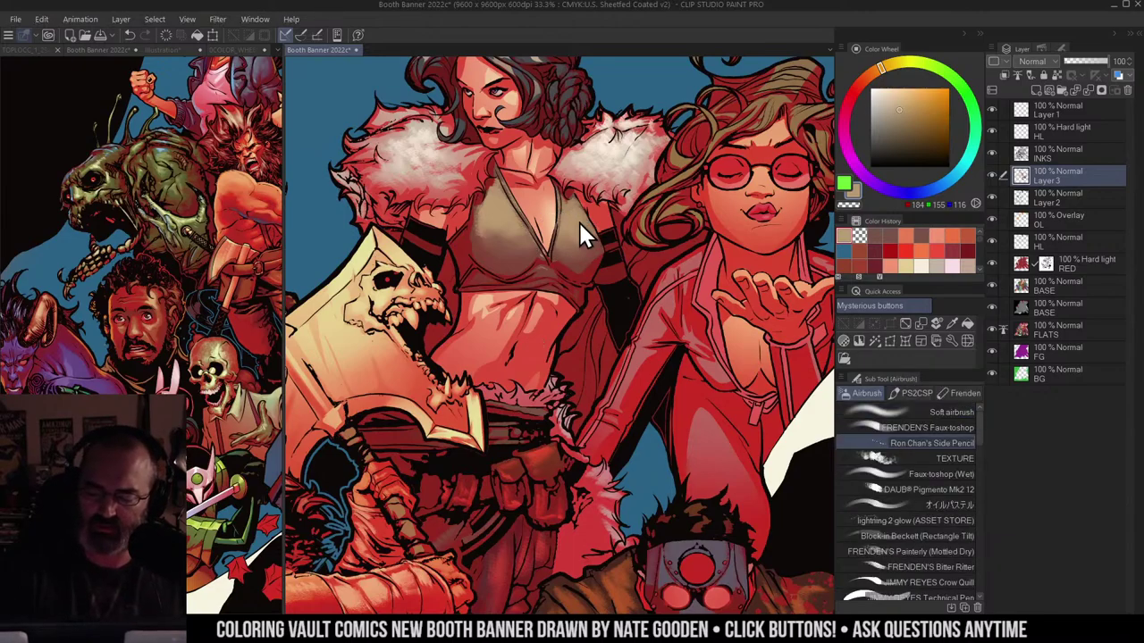
pyautogui.press('j')
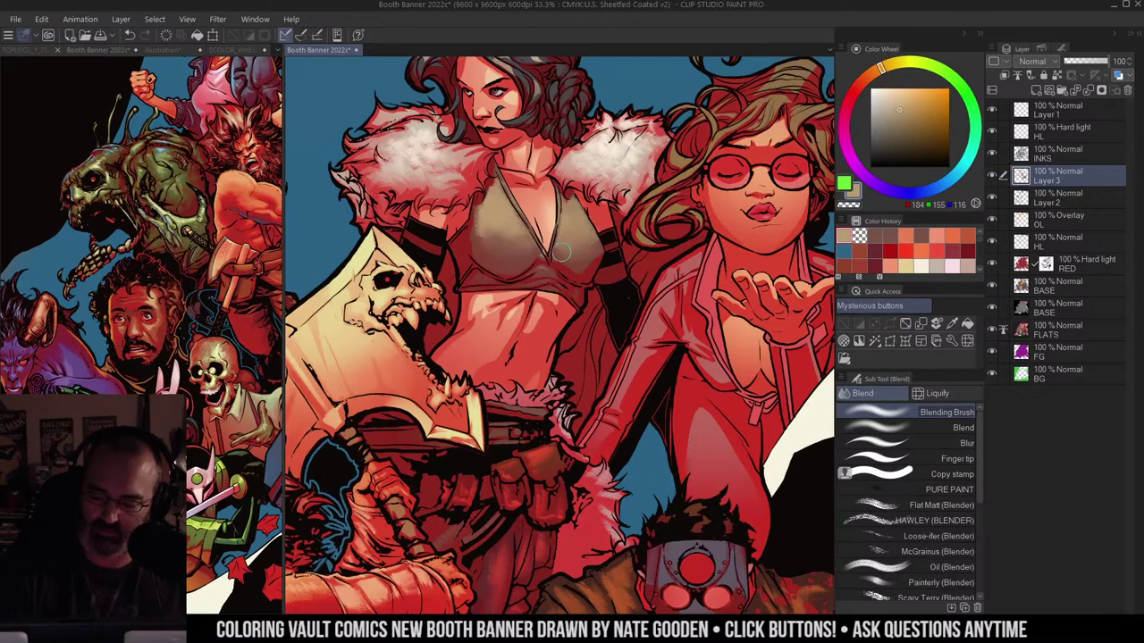
# Step: View the whole banner, and examine the blonde woman in round glasses up close
pyautogui.hotkey('ctrl', 'space')
pyautogui.moveTo(618, 191)
pyautogui.mouseDown()
pyautogui.moveTo(599, 198)
pyautogui.moveTo(613, 200)
pyautogui.mouseUp()
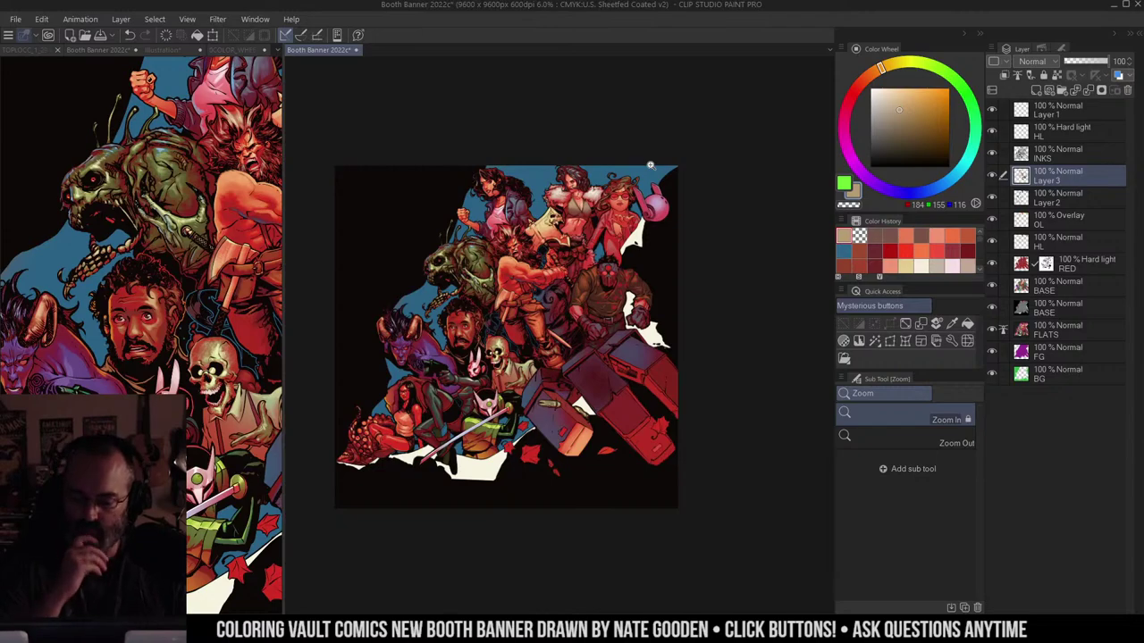
pyautogui.click(615, 198)
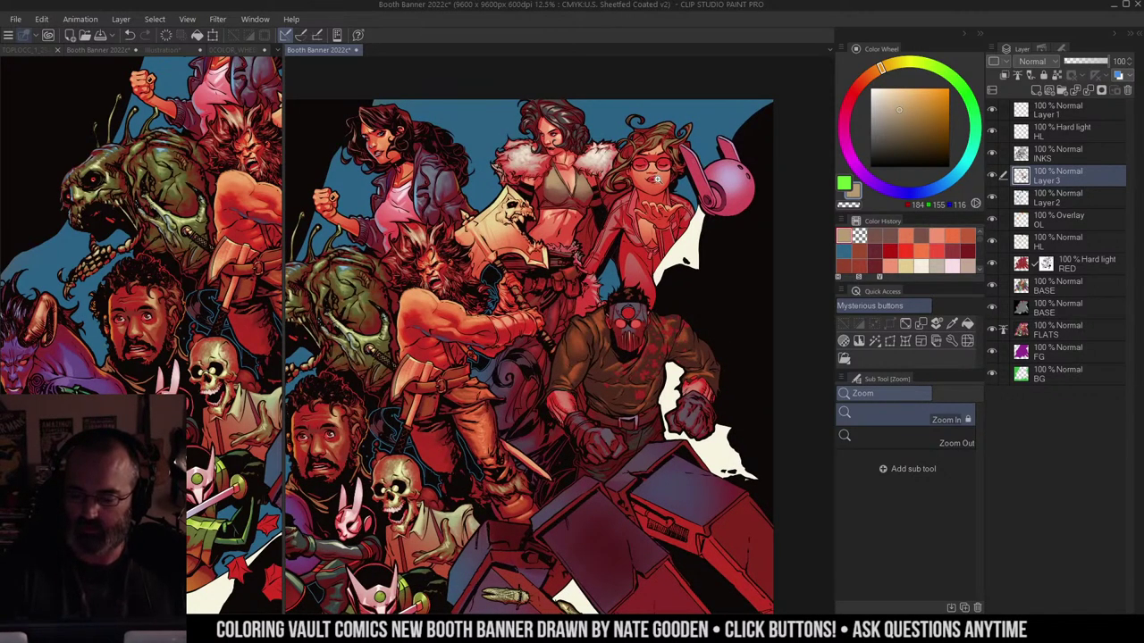
pyautogui.click(658, 180)
pyautogui.click(589, 214)
pyautogui.moveTo(632, 172); pyautogui.dragTo(658, 149)
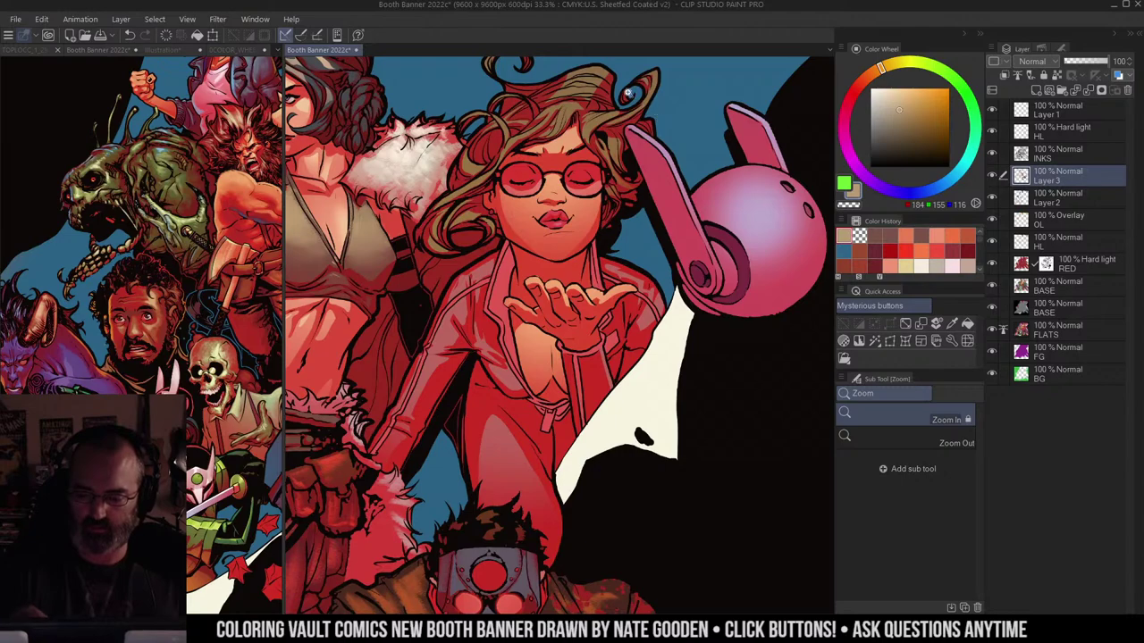
# Step: Pencil pale yellow highlights, RGB 227, 207, 147, through the strands and curls of the blonde woman's hair with Ron Chan's Side Pencil
pyautogui.press('m')
pyautogui.keyDown('alt'); pyautogui.click(603, 114); pyautogui.keyUp('alt')
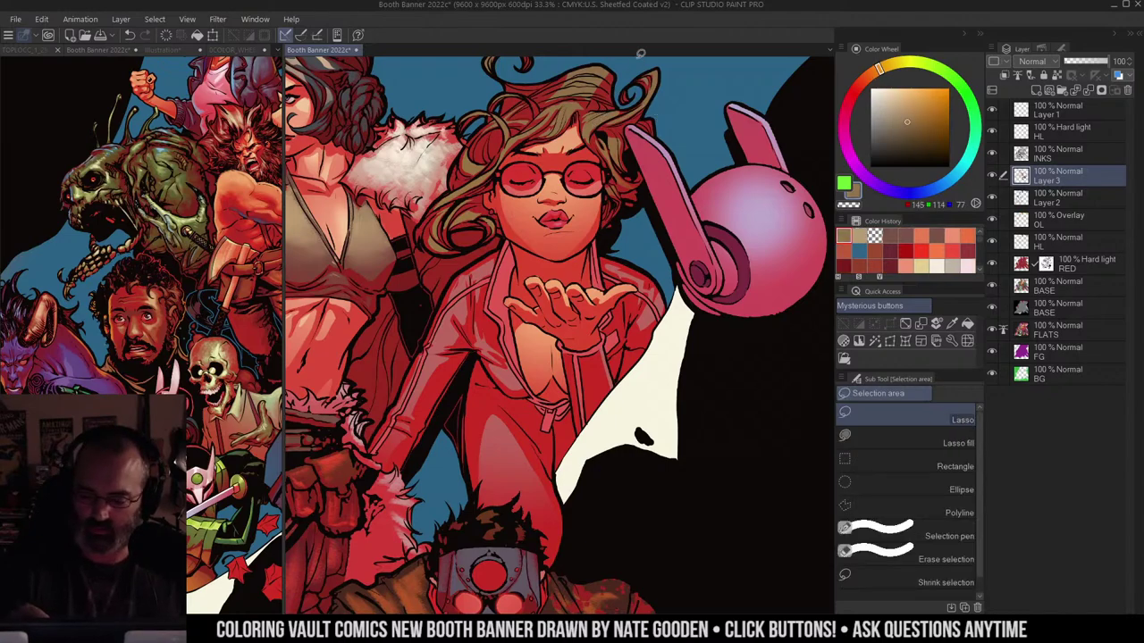
pyautogui.press('b')
pyautogui.moveTo(404, 211); pyautogui.dragTo(486, 325)
pyautogui.keyDown('alt'); pyautogui.click(487, 261); pyautogui.keyUp('alt')
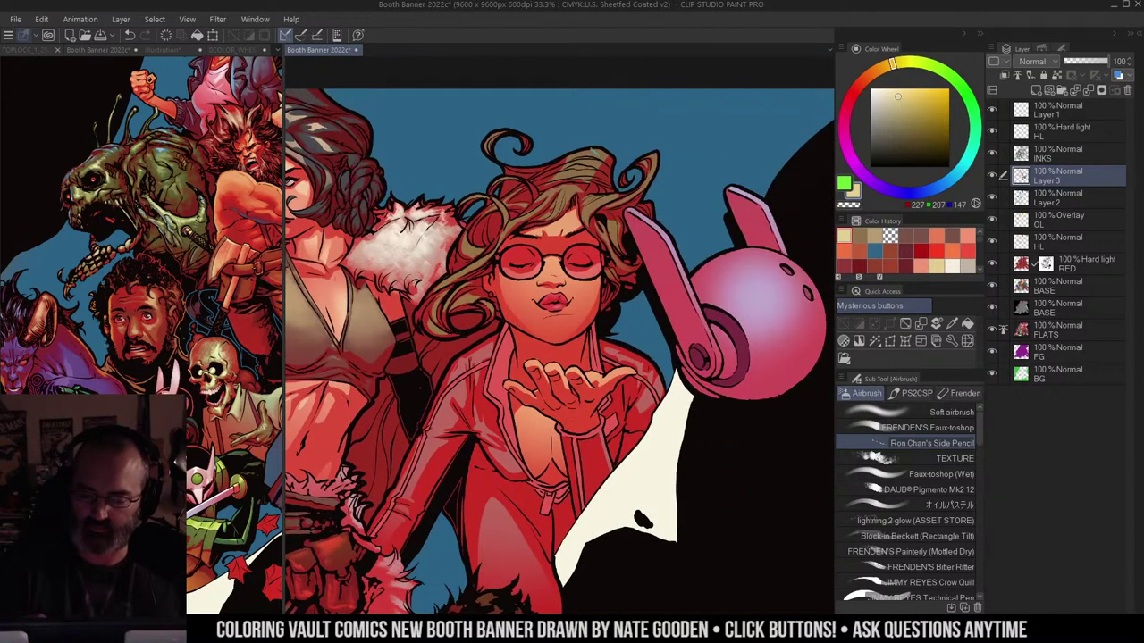
pyautogui.moveTo(576, 159)
pyautogui.mouseDown()
pyautogui.moveTo(601, 153)
pyautogui.moveTo(562, 212)
pyautogui.moveTo(536, 213)
pyautogui.moveTo(452, 279)
pyautogui.mouseUp()
pyautogui.moveTo(470, 272); pyautogui.dragTo(440, 284)
pyautogui.moveTo(601, 202); pyautogui.dragTo(587, 213)
pyautogui.moveTo(603, 199); pyautogui.dragTo(593, 208)
pyautogui.moveTo(600, 197)
pyautogui.mouseDown()
pyautogui.moveTo(588, 208)
pyautogui.moveTo(602, 249)
pyautogui.mouseUp()
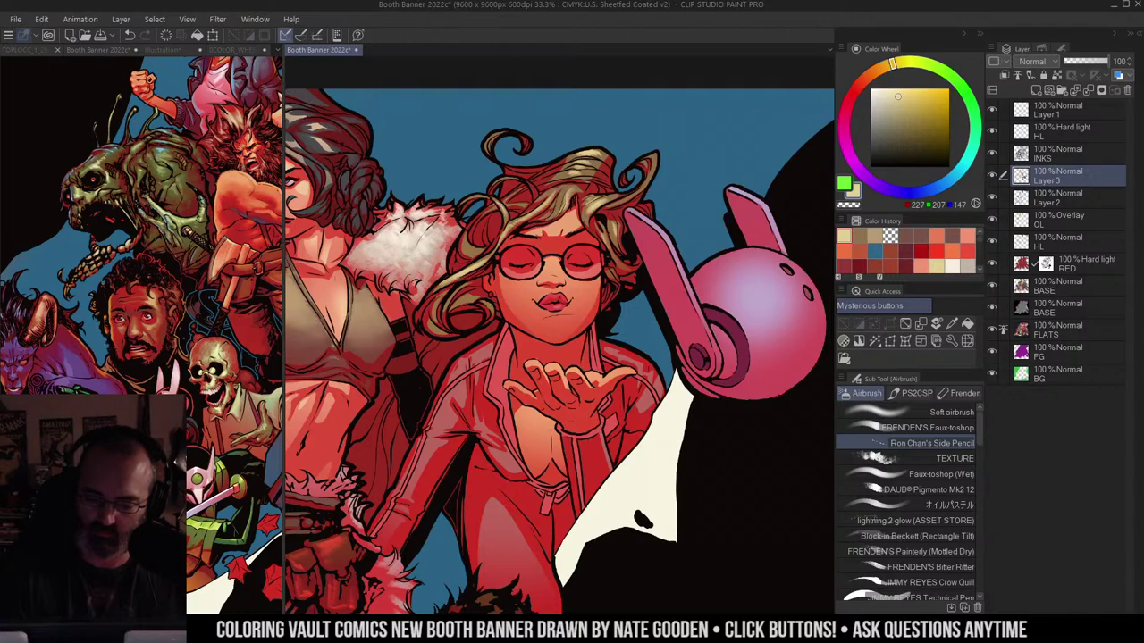
pyautogui.moveTo(507, 201); pyautogui.dragTo(498, 219)
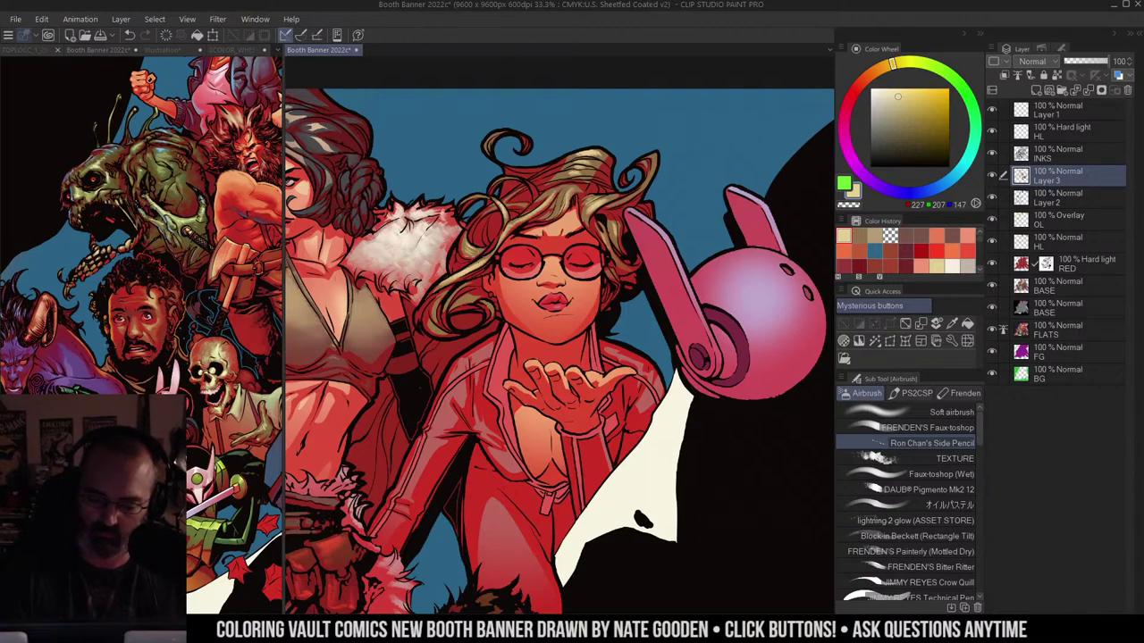
pyautogui.moveTo(554, 304); pyautogui.dragTo(568, 263)
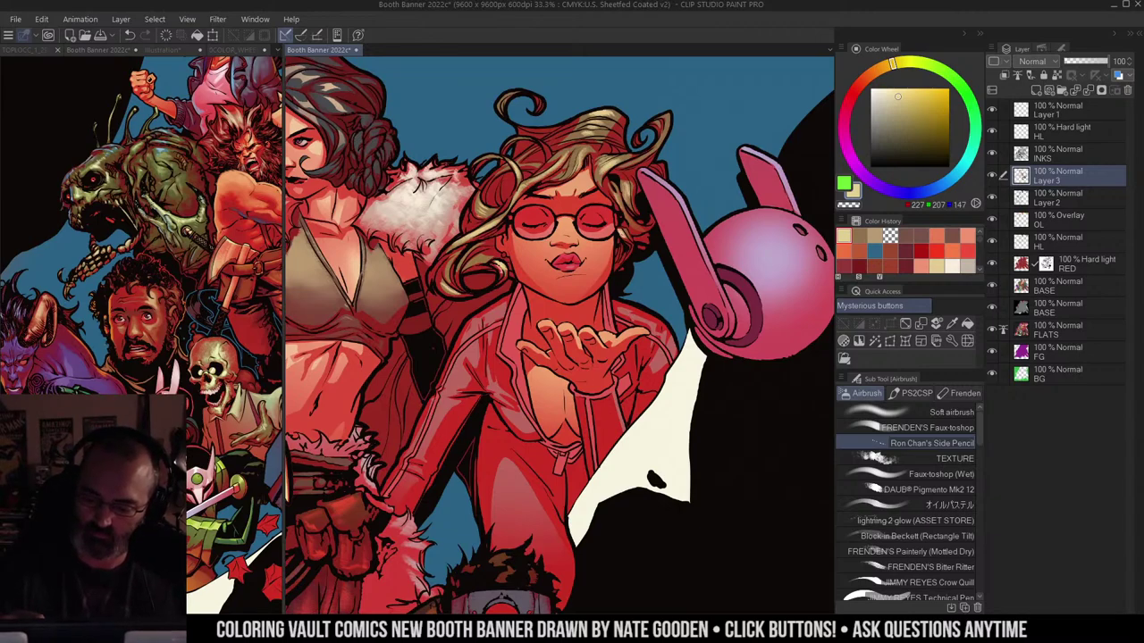
pyautogui.hotkey('ctrl', 'space')
pyautogui.moveTo(684, 139)
pyautogui.mouseDown()
pyautogui.moveTo(654, 135)
pyautogui.moveTo(646, 161)
pyautogui.mouseUp()
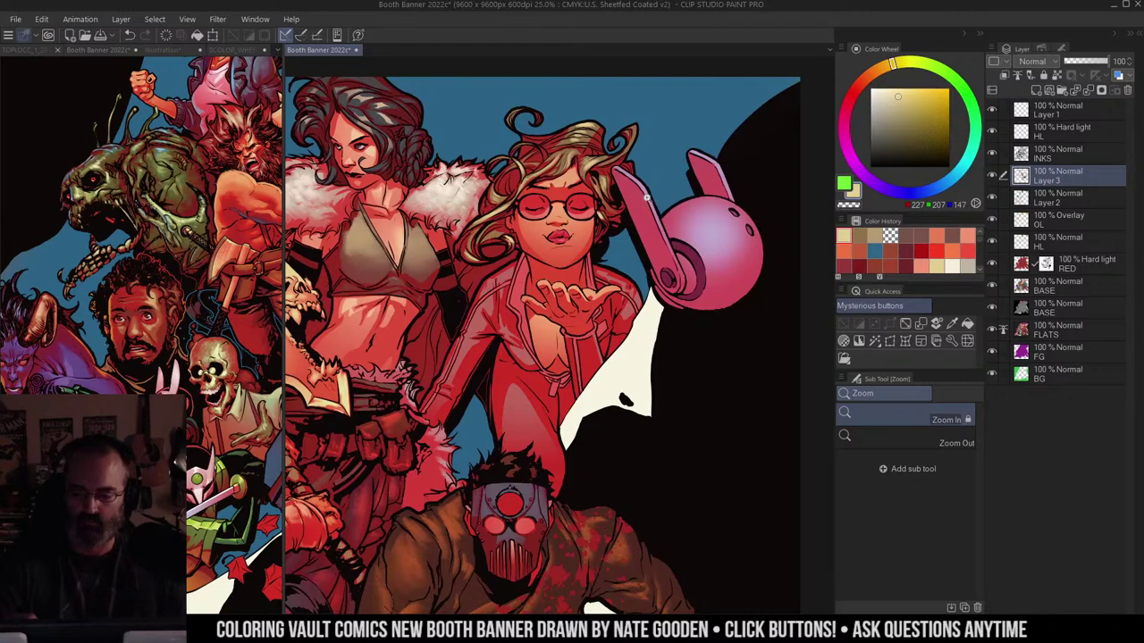
pyautogui.click(645, 195)
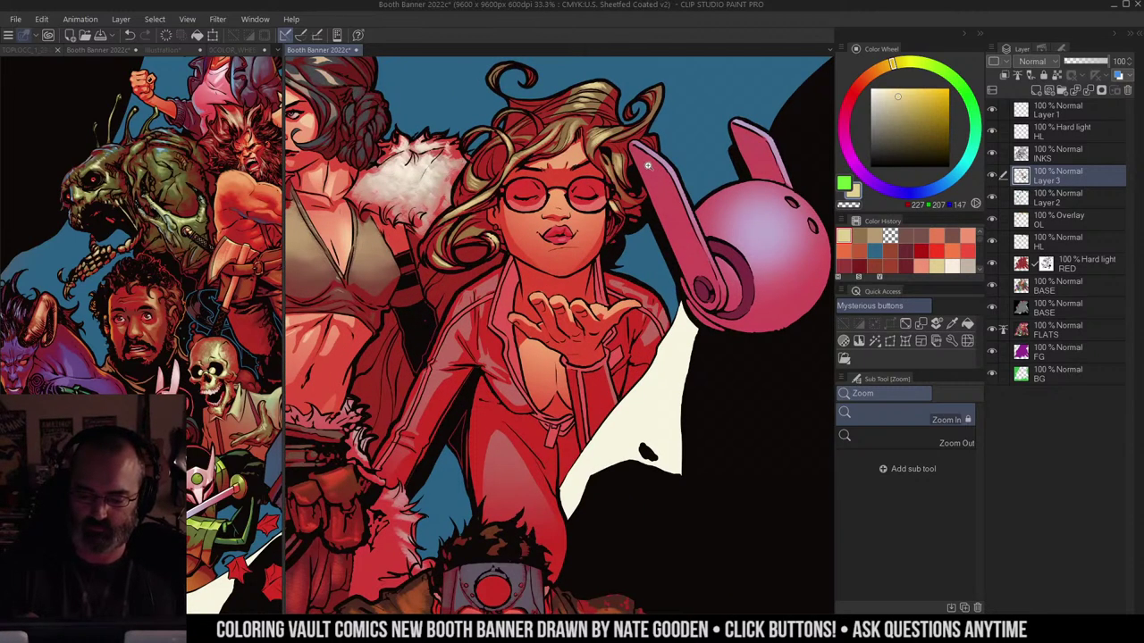
# Step: Pencil highlights onto the blonde woman's face in light peach, RGB 252, 208, 174, and softer peach, RGB 246, 181, 144, sampled from her chest
pyautogui.moveTo(584, 194)
pyautogui.mouseDown()
pyautogui.moveTo(677, 150)
pyautogui.moveTo(630, 178)
pyautogui.mouseUp()
pyautogui.keyDown('alt'); pyautogui.click(677, 151); pyautogui.keyUp('alt')
pyautogui.hotkey('ctrl', 'z')
pyautogui.click(900, 92)
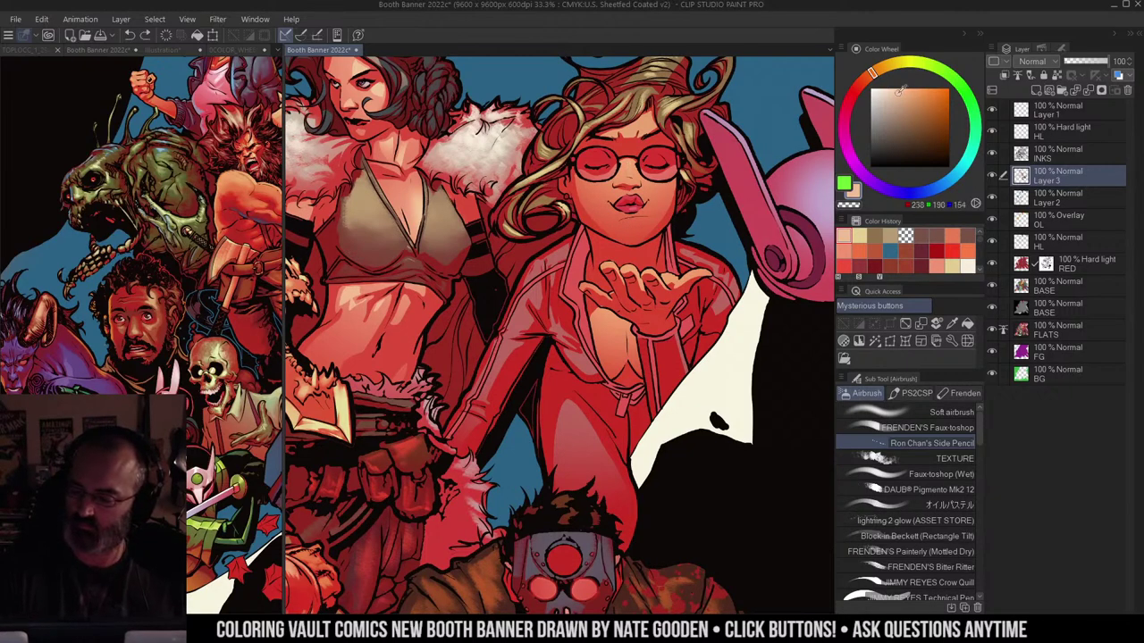
pyautogui.moveTo(900, 91); pyautogui.dragTo(895, 88)
pyautogui.moveTo(628, 161); pyautogui.dragTo(627, 175)
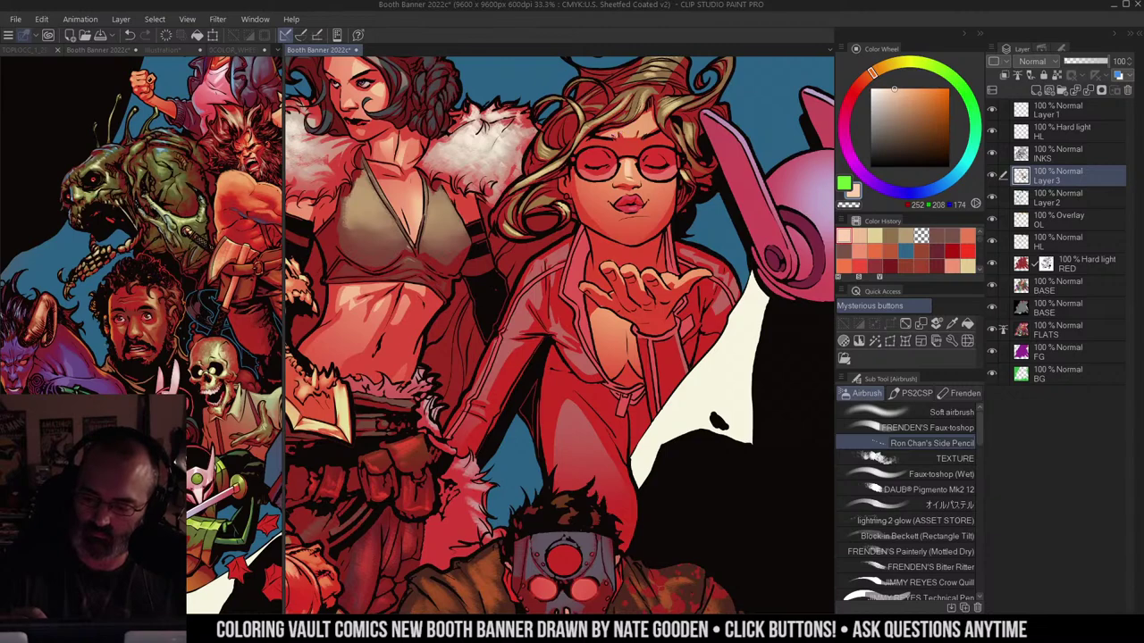
pyautogui.moveTo(648, 118); pyautogui.dragTo(643, 132)
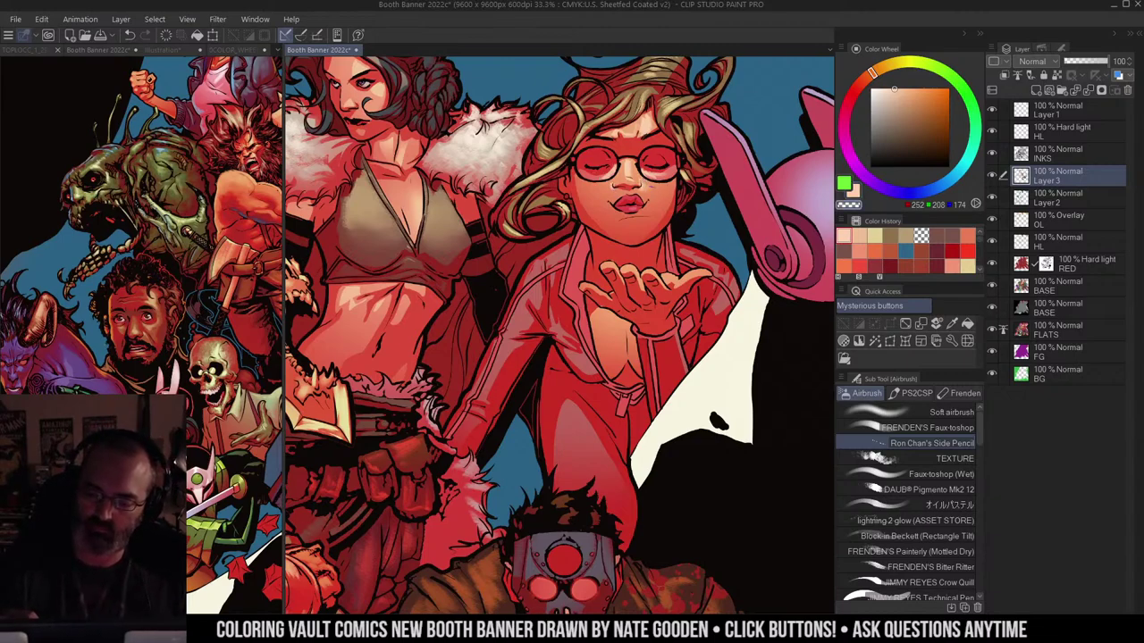
pyautogui.keyDown('alt'); pyautogui.click(618, 343); pyautogui.keyUp('alt')
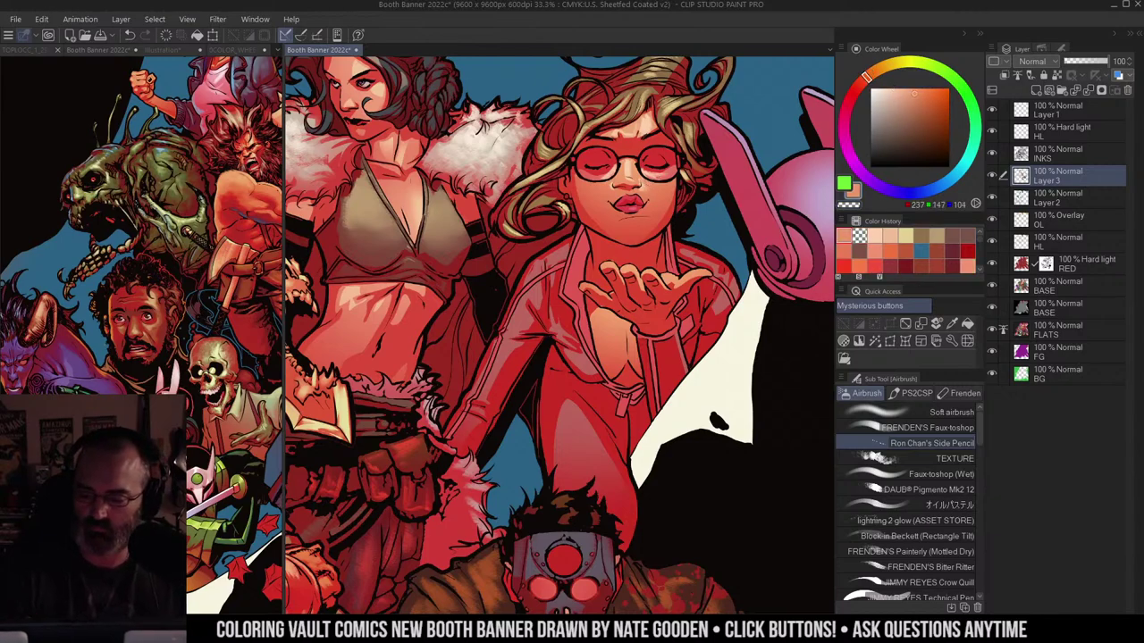
pyautogui.keyDown('alt'); pyautogui.click(613, 336); pyautogui.keyUp('alt')
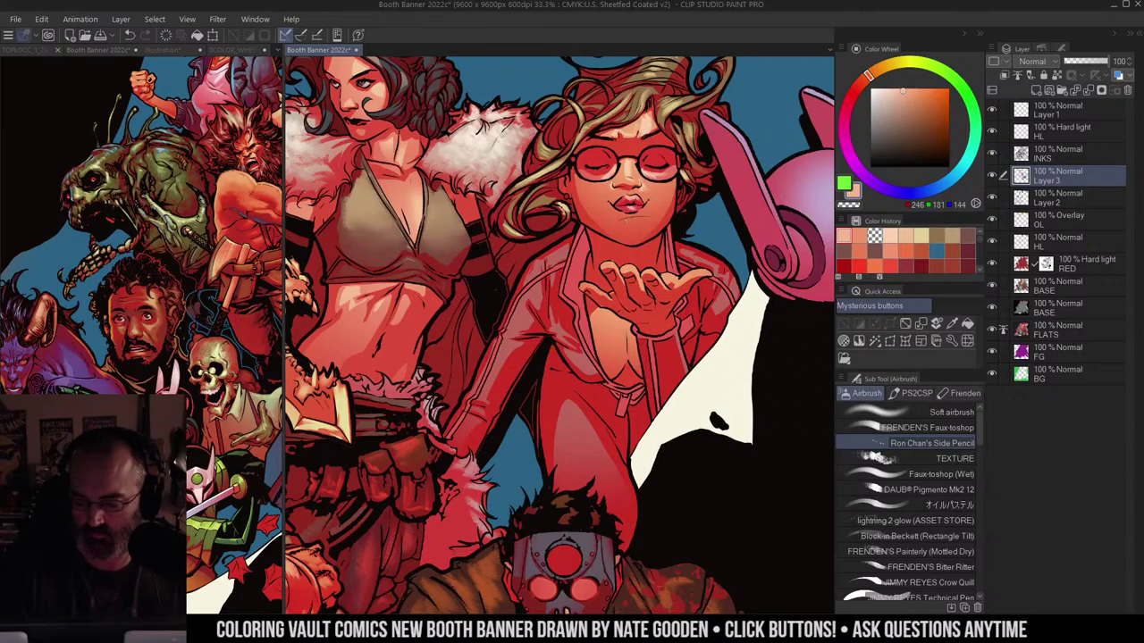
# Step: Auto-select the blonde woman's skin area, pencil light peach highlights, RGB 251, 206, 173, onto her raised hand, and clear the selection
pyautogui.hotkey('ctrl', 'space')
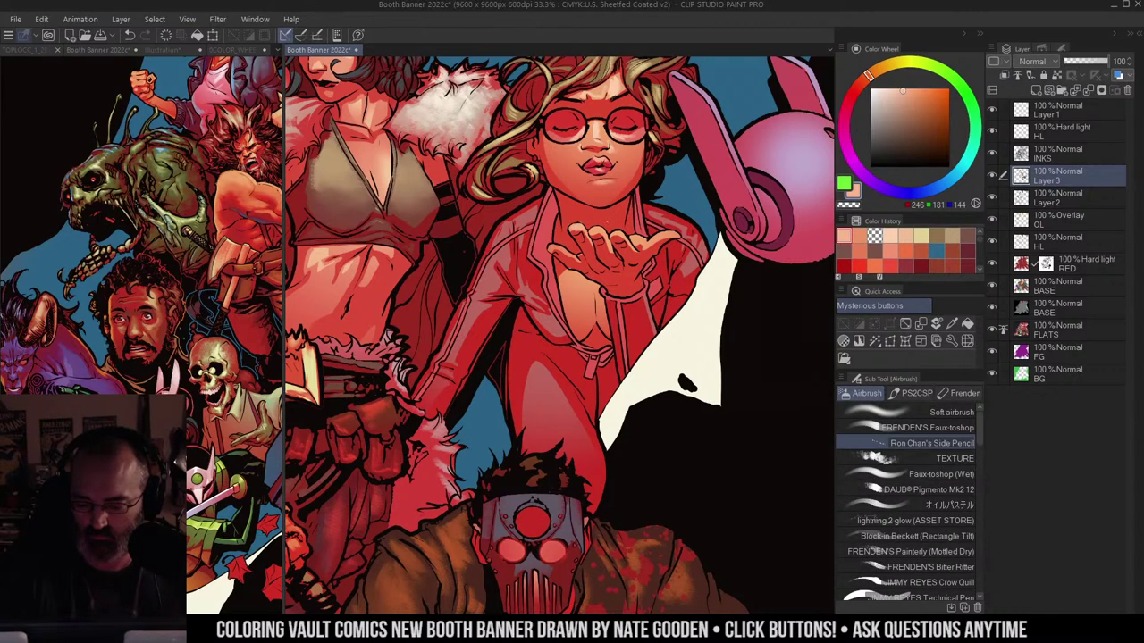
pyautogui.press('w')
pyautogui.click(617, 193)
pyautogui.hotkey('ctrl', 'h')
pyautogui.press('b')
pyautogui.keyDown('alt'); pyautogui.click(597, 143); pyautogui.keyUp('alt')
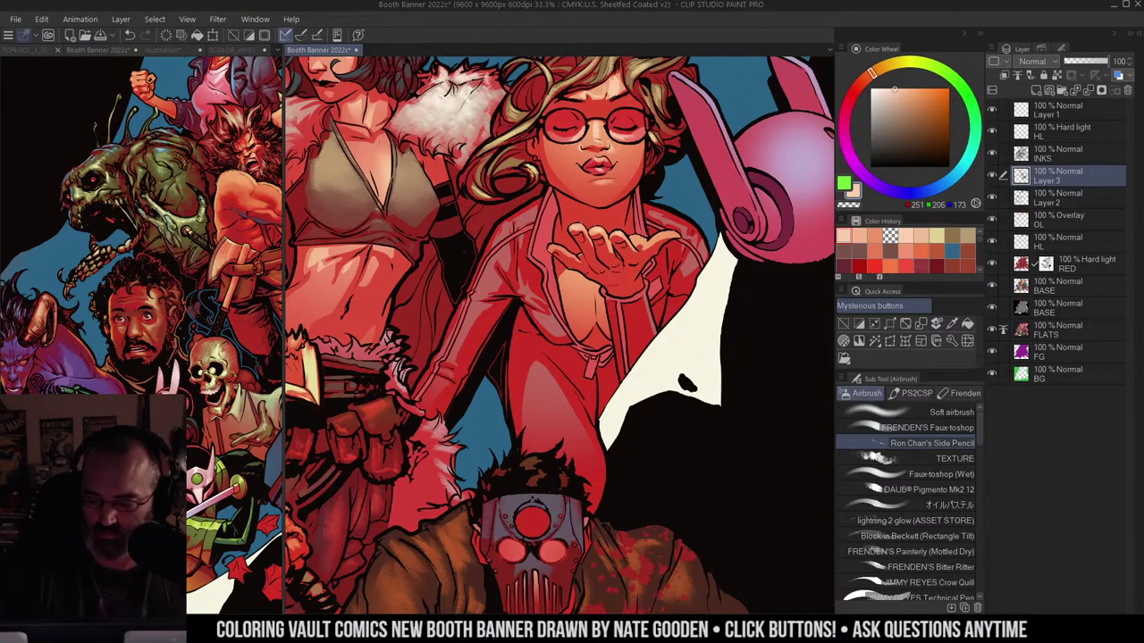
pyautogui.moveTo(651, 241)
pyautogui.mouseDown()
pyautogui.moveTo(670, 234)
pyautogui.moveTo(657, 220)
pyautogui.mouseUp()
pyautogui.keyDown('alt'); pyautogui.click(676, 246); pyautogui.keyUp('alt')
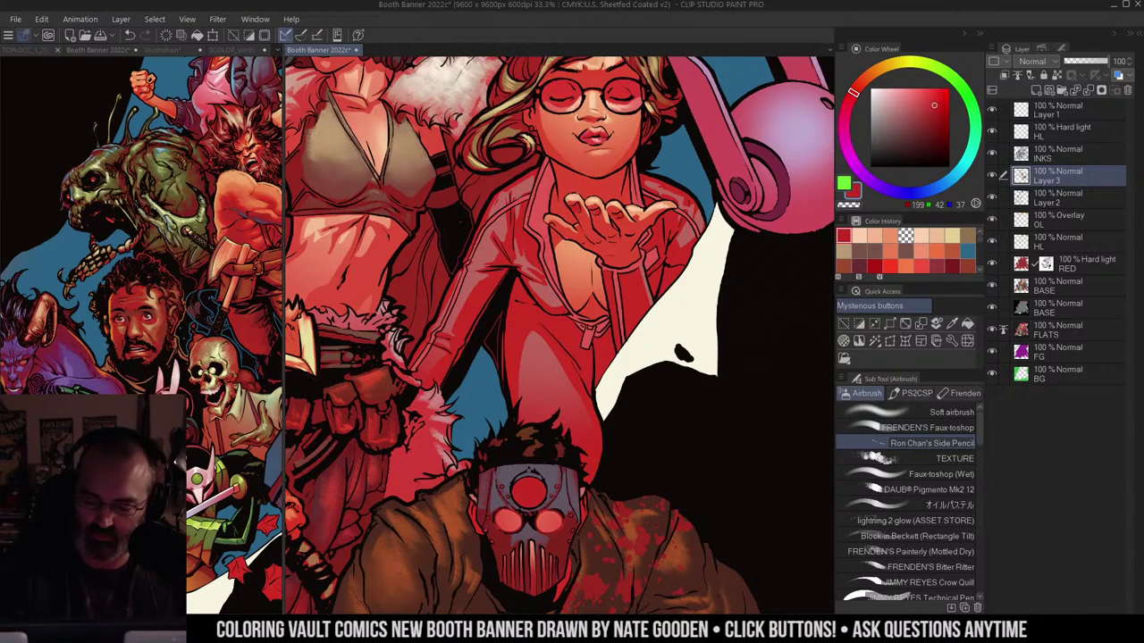
pyautogui.keyDown('alt'); pyautogui.click(658, 208); pyautogui.keyUp('alt')
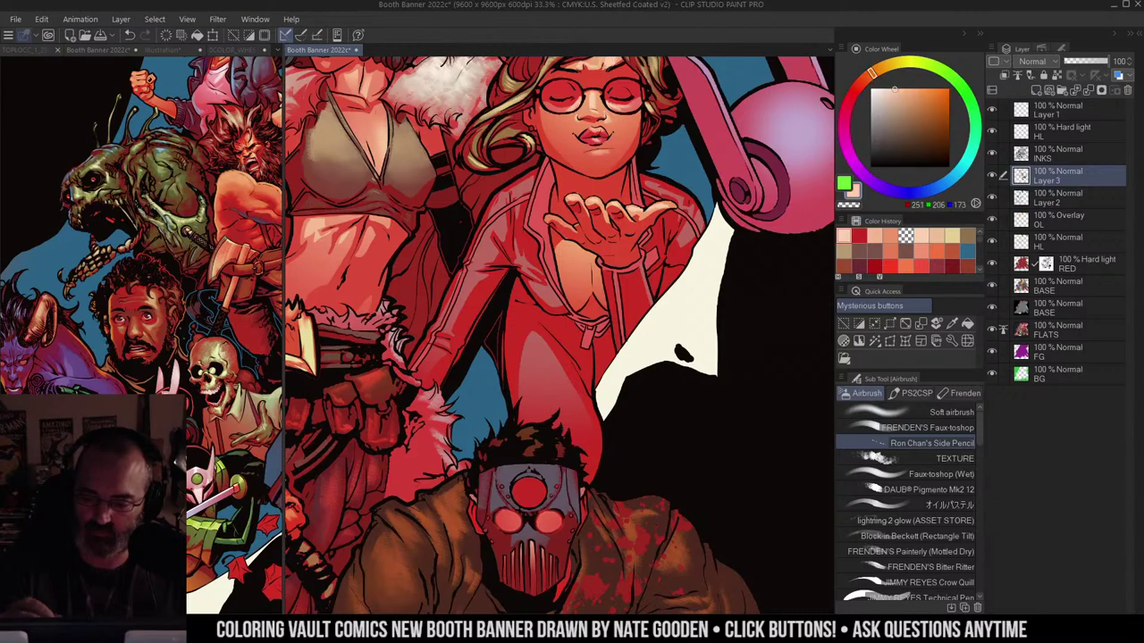
pyautogui.hotkey('ctrl', 'd')
# Step: Pencil light peach highlights, RGB 251, 206, 173, along both sides of the blonde woman's jacket collar, undoing stray strokes
pyautogui.moveTo(542, 187)
pyautogui.mouseDown()
pyautogui.moveTo(534, 227)
pyautogui.moveTo(556, 281)
pyautogui.mouseUp()
pyautogui.moveTo(534, 201); pyautogui.dragTo(531, 212)
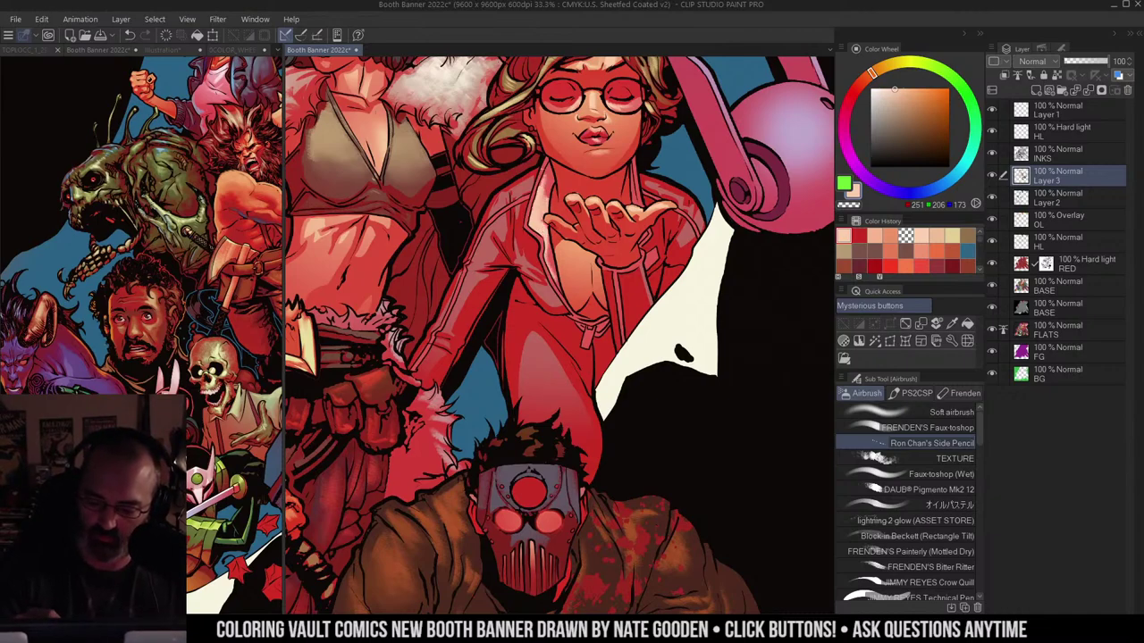
pyautogui.moveTo(545, 165); pyautogui.dragTo(533, 206)
pyautogui.moveTo(540, 181)
pyautogui.mouseDown()
pyautogui.moveTo(528, 223)
pyautogui.moveTo(540, 243)
pyautogui.mouseUp()
pyautogui.hotkey('ctrl', 'z')
pyautogui.hotkey('ctrl', 'z')
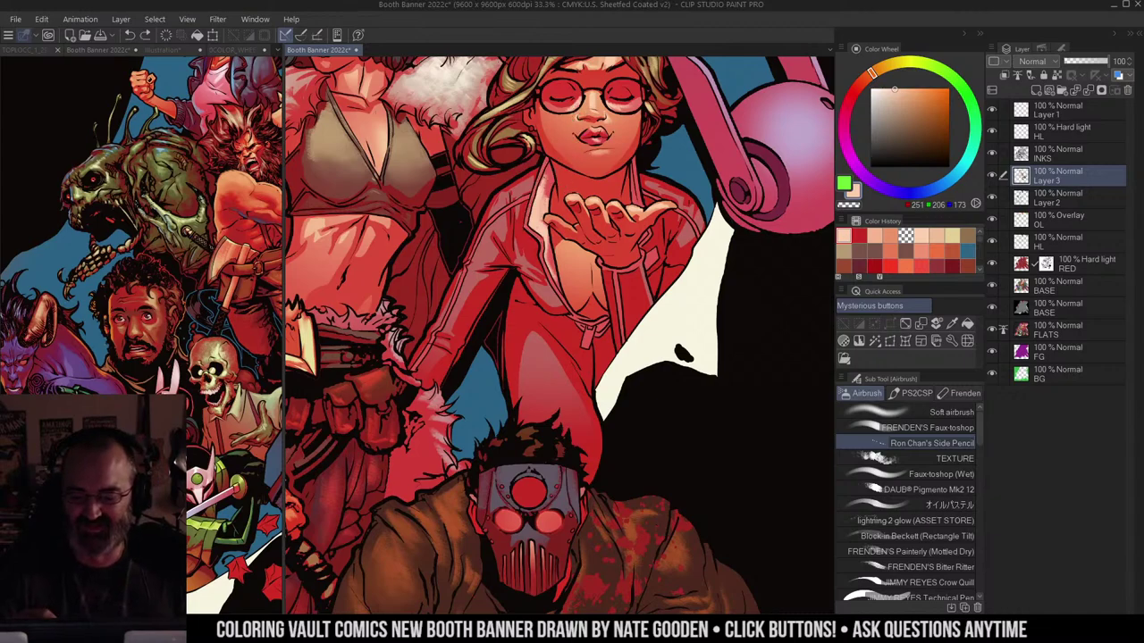
pyautogui.moveTo(536, 168)
pyautogui.mouseDown()
pyautogui.moveTo(545, 186)
pyautogui.moveTo(532, 234)
pyautogui.moveTo(546, 272)
pyautogui.mouseUp()
pyautogui.moveTo(545, 262); pyautogui.dragTo(555, 292)
pyautogui.moveTo(631, 164)
pyautogui.mouseDown()
pyautogui.moveTo(642, 208)
pyautogui.moveTo(642, 197)
pyautogui.mouseUp()
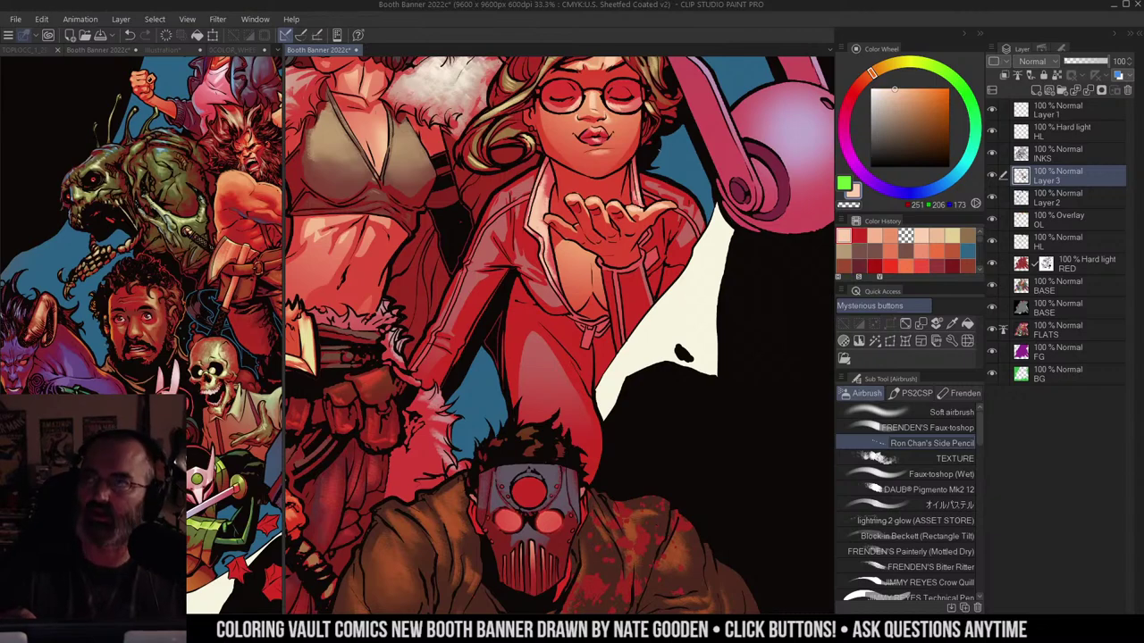
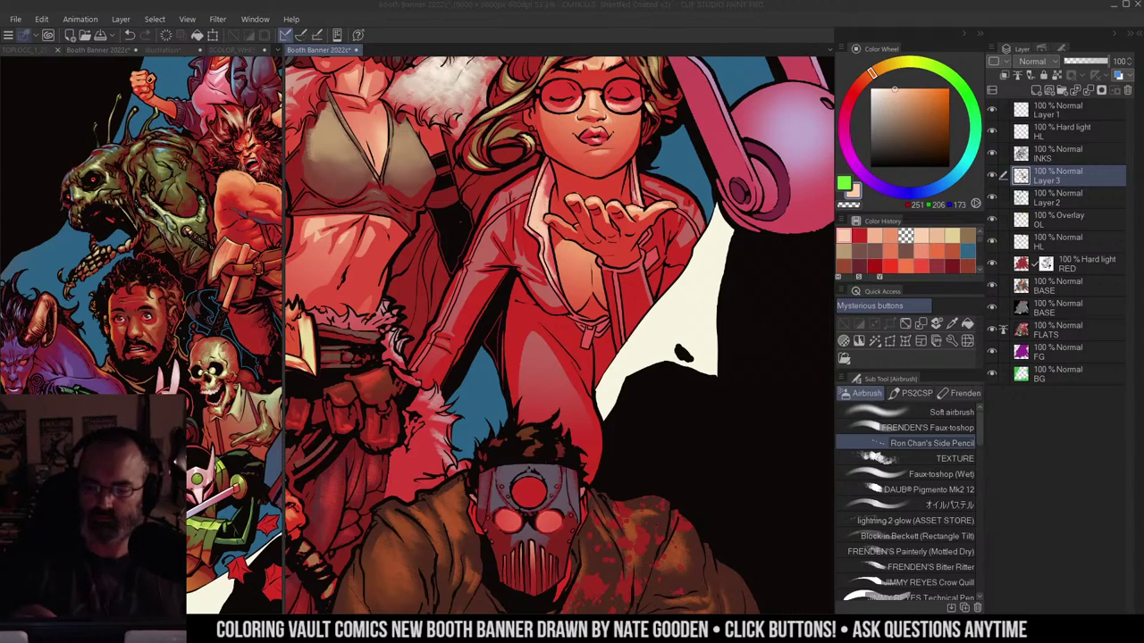
# Step: Sample a soft peach, RGB 248, 180, 153, and pencil highlights around the cuff at the blonde woman's raised wrist, undoing a stray stroke
pyautogui.moveTo(594, 135); pyautogui.dragTo(593, 145)
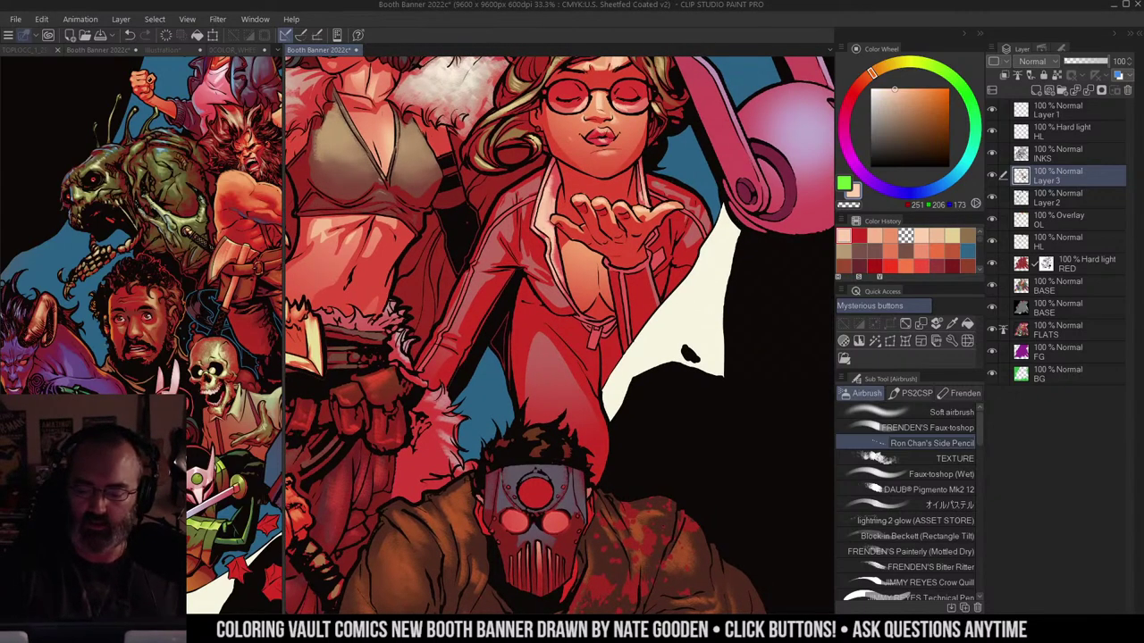
pyautogui.click(579, 210)
pyautogui.moveTo(579, 210)
pyautogui.mouseDown()
pyautogui.moveTo(569, 168)
pyautogui.moveTo(508, 178)
pyautogui.moveTo(528, 214)
pyautogui.moveTo(542, 181)
pyautogui.moveTo(559, 187)
pyautogui.moveTo(581, 152)
pyautogui.mouseUp()
pyautogui.keyDown('alt'); pyautogui.click(522, 170); pyautogui.keyUp('alt')
pyautogui.keyDown('alt'); pyautogui.click(540, 181); pyautogui.keyUp('alt')
pyautogui.keyDown('alt'); pyautogui.click(572, 158); pyautogui.keyUp('alt')
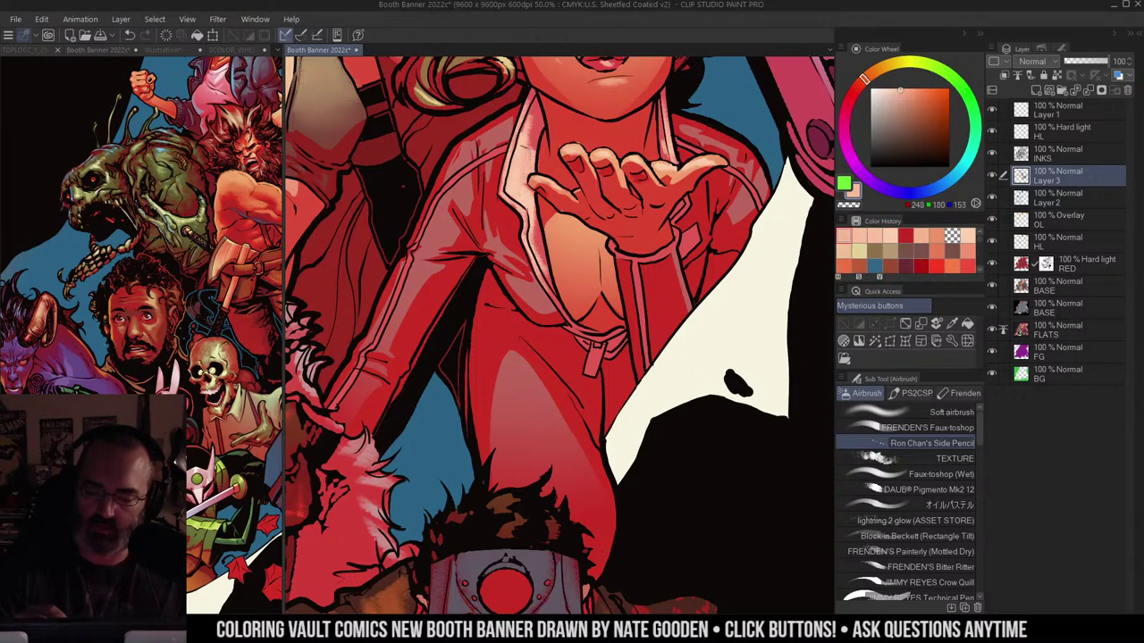
pyautogui.moveTo(689, 202)
pyautogui.mouseDown()
pyautogui.moveTo(672, 245)
pyautogui.moveTo(627, 257)
pyautogui.moveTo(660, 255)
pyautogui.moveTo(677, 230)
pyautogui.mouseUp()
pyautogui.hotkey('ctrl', 'z')
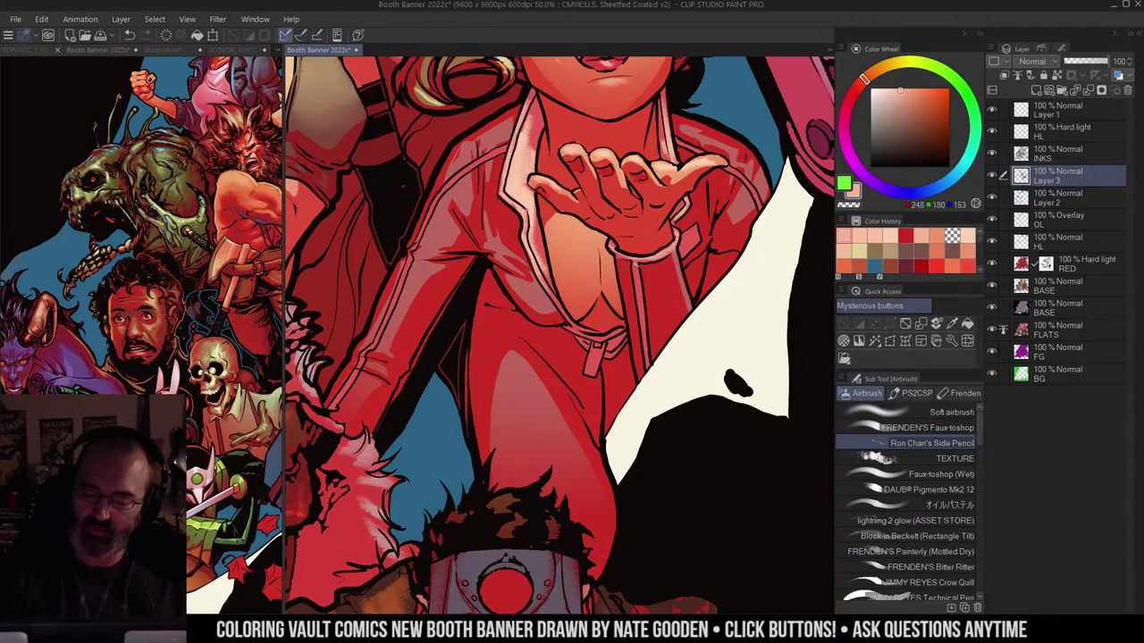
pyautogui.moveTo(634, 262)
pyautogui.mouseDown()
pyautogui.moveTo(645, 356)
pyautogui.moveTo(636, 257)
pyautogui.moveTo(668, 256)
pyautogui.mouseUp()
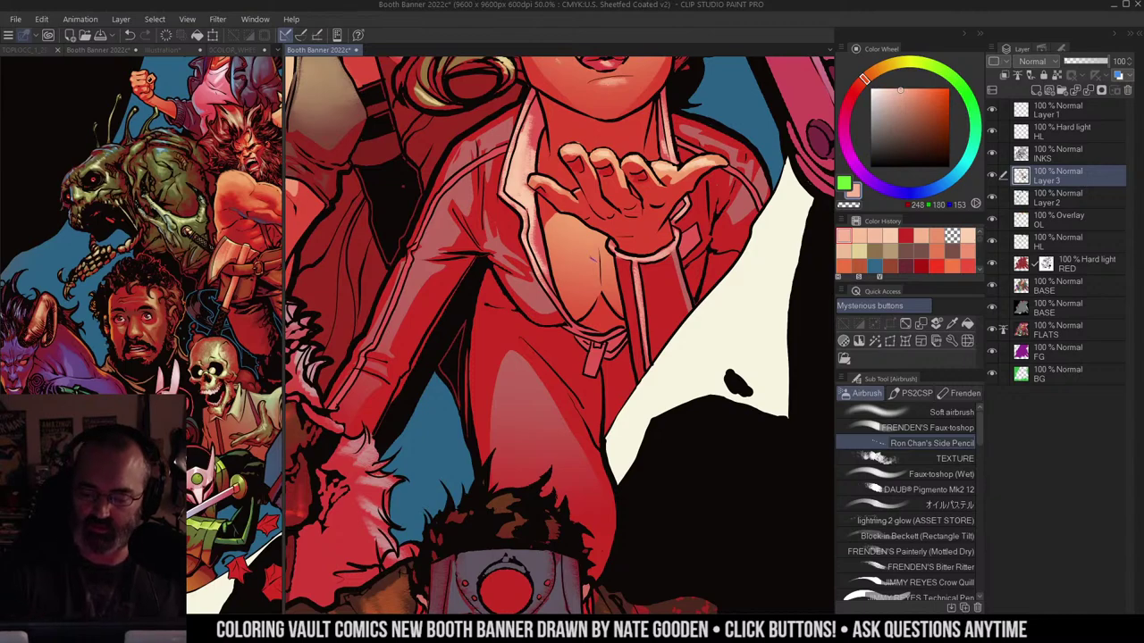
pyautogui.keyDown('alt'); pyautogui.click(586, 254); pyautogui.keyUp('alt')
pyautogui.keyDown('alt'); pyautogui.click(608, 217); pyautogui.keyUp('alt')
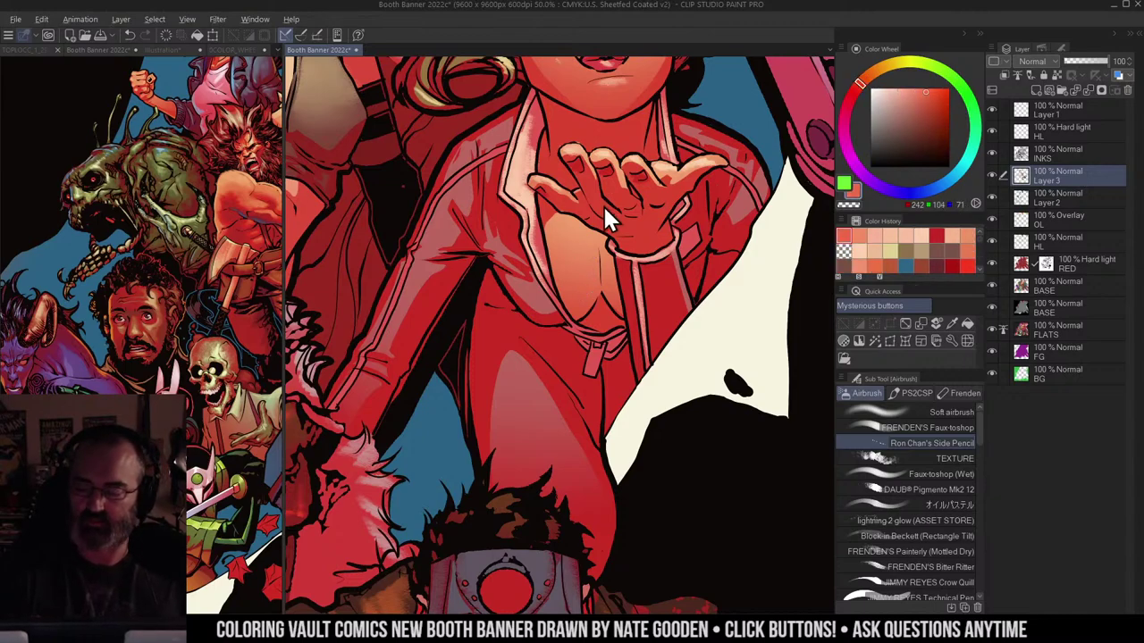
pyautogui.moveTo(549, 194); pyautogui.dragTo(566, 205)
pyautogui.hotkey('ctrl', 'z')
pyautogui.keyDown('alt'); pyautogui.click(572, 208); pyautogui.keyUp('alt')
pyautogui.hotkey('ctrl', 'z')
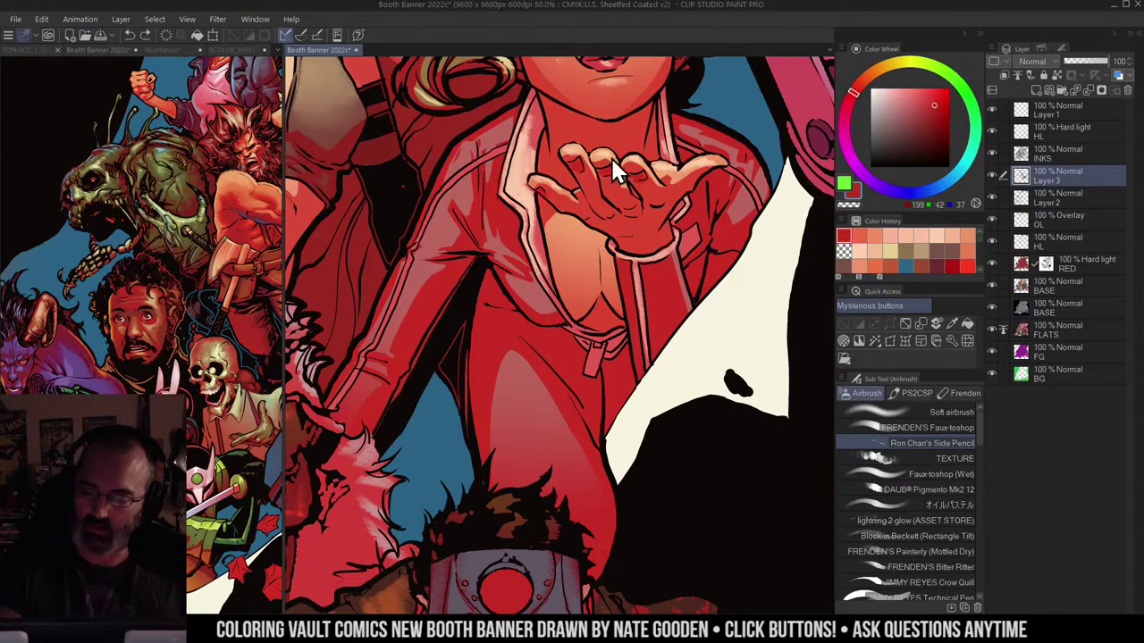
# Step: Mix a muted orange-brown, RGB 182, 108, 75, and pencil accents onto the fingers of the blonde woman's raised hand
pyautogui.click(915, 102)
pyautogui.click(870, 80)
pyautogui.moveTo(871, 80); pyautogui.dragTo(869, 82)
pyautogui.moveTo(568, 203)
pyautogui.mouseDown()
pyautogui.moveTo(550, 192)
pyautogui.moveTo(560, 203)
pyautogui.mouseUp()
pyautogui.moveTo(615, 163); pyautogui.dragTo(631, 184)
pyautogui.click(916, 110)
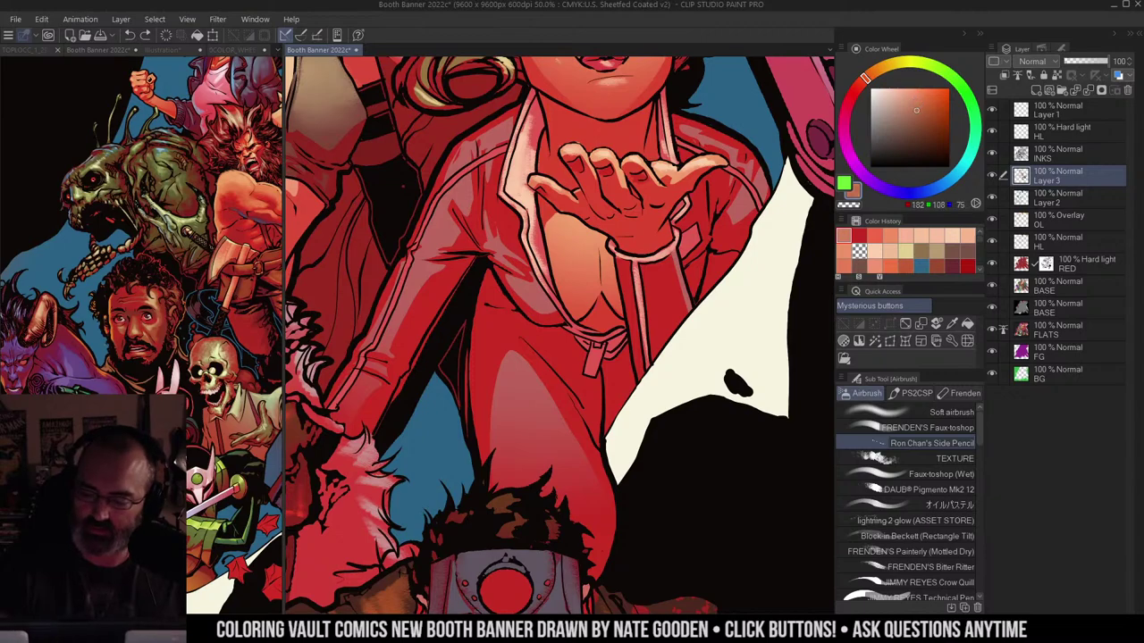
pyautogui.click(550, 198)
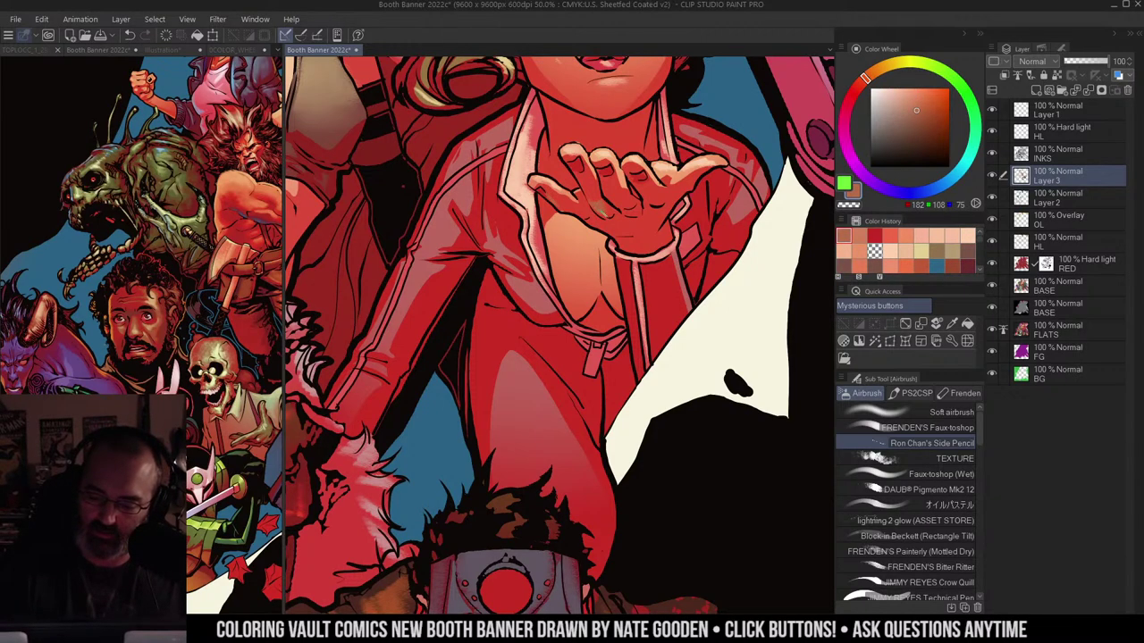
# Step: Pencil dull peach tones, RGB 215, 155, 131 and RGB 186, 134, 111, across the raised hand's palm and wrist, undoing the last stroke
pyautogui.click(901, 100)
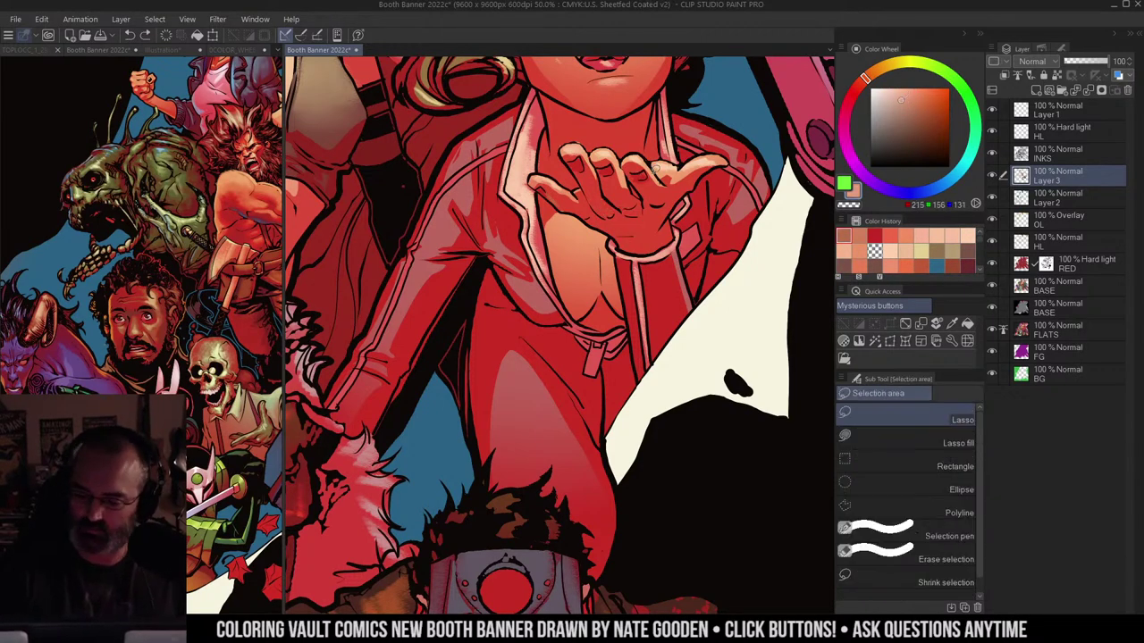
pyautogui.moveTo(614, 198)
pyautogui.mouseDown()
pyautogui.moveTo(633, 201)
pyautogui.moveTo(597, 210)
pyautogui.moveTo(675, 188)
pyautogui.moveTo(655, 229)
pyautogui.moveTo(642, 231)
pyautogui.mouseUp()
pyautogui.click(902, 109)
pyautogui.moveTo(637, 227)
pyautogui.mouseDown()
pyautogui.moveTo(656, 215)
pyautogui.moveTo(600, 227)
pyautogui.moveTo(636, 234)
pyautogui.moveTo(663, 221)
pyautogui.mouseUp()
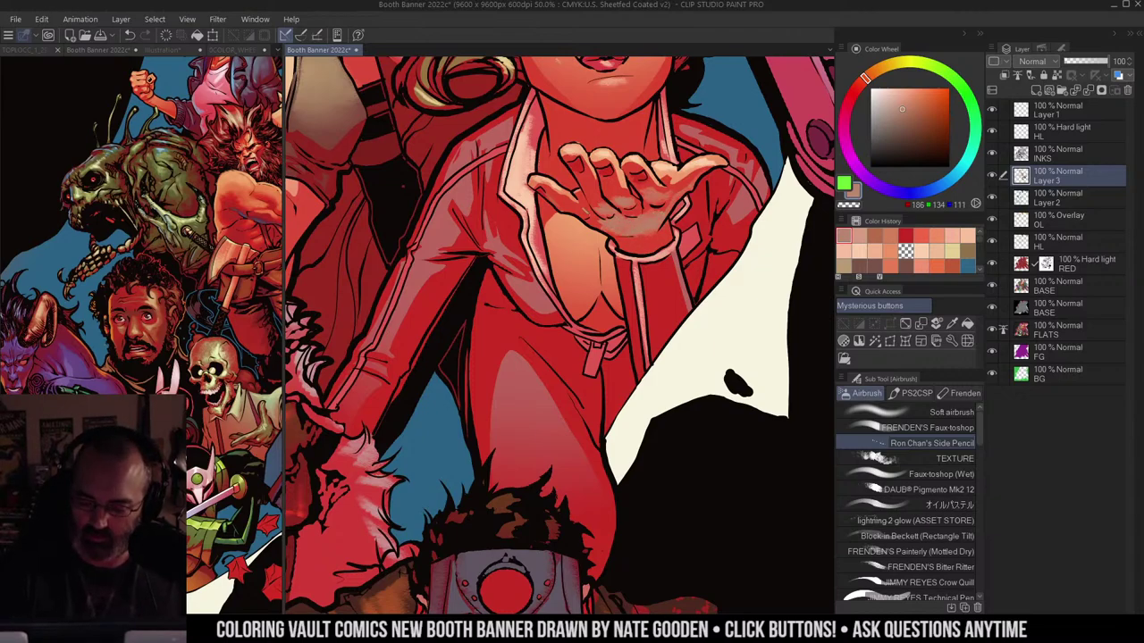
pyautogui.moveTo(588, 217)
pyautogui.mouseDown()
pyautogui.moveTo(567, 207)
pyautogui.moveTo(588, 217)
pyautogui.moveTo(576, 216)
pyautogui.moveTo(605, 200)
pyautogui.moveTo(603, 229)
pyautogui.moveTo(656, 236)
pyautogui.mouseUp()
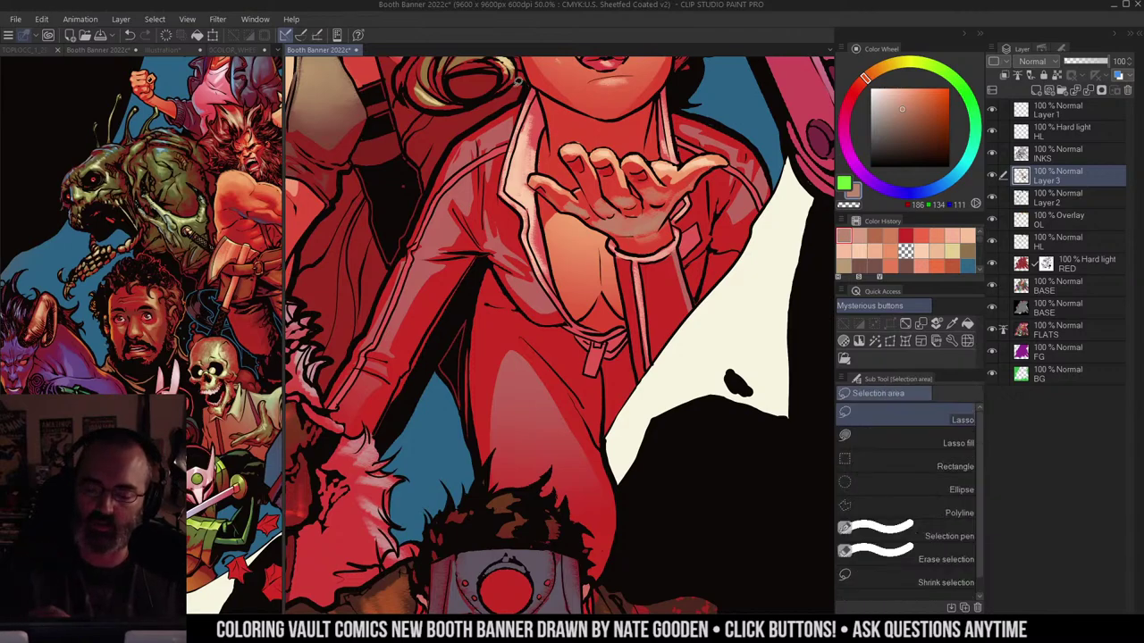
pyautogui.hotkey('ctrl', 'z')
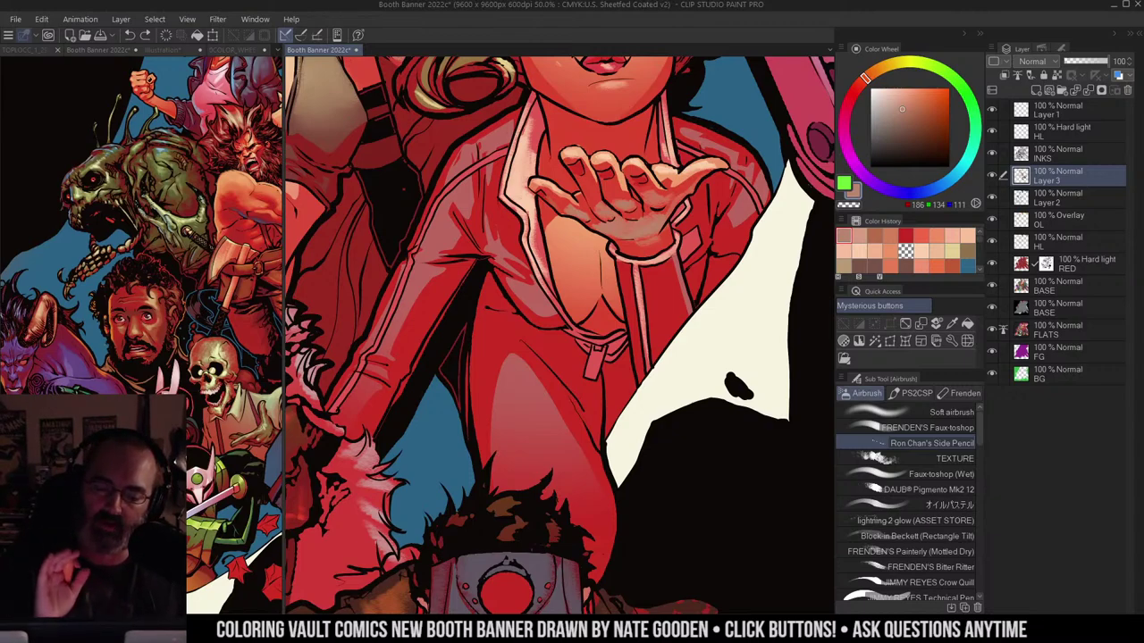
# Step: Pencil near-white highlights, RGB 255, 247, 244, along both sides of the blonde woman's jacket collar after undoing a trial stroke in RGB 255, 224, 211
pyautogui.click(884, 85)
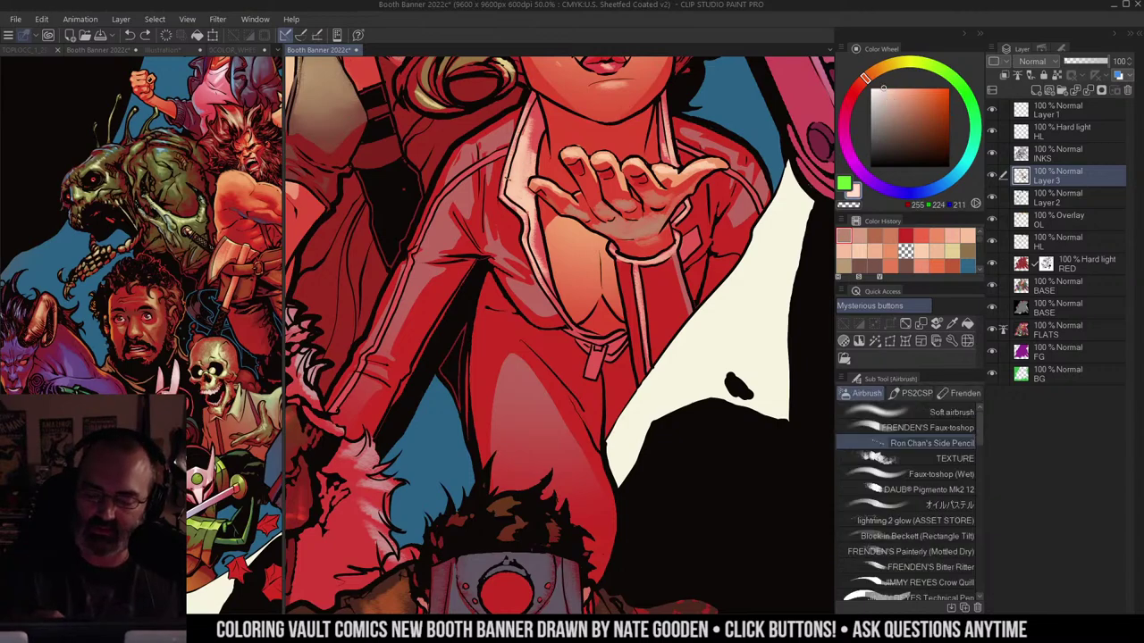
pyautogui.moveTo(507, 177); pyautogui.dragTo(504, 197)
pyautogui.hotkey('ctrl', 'z')
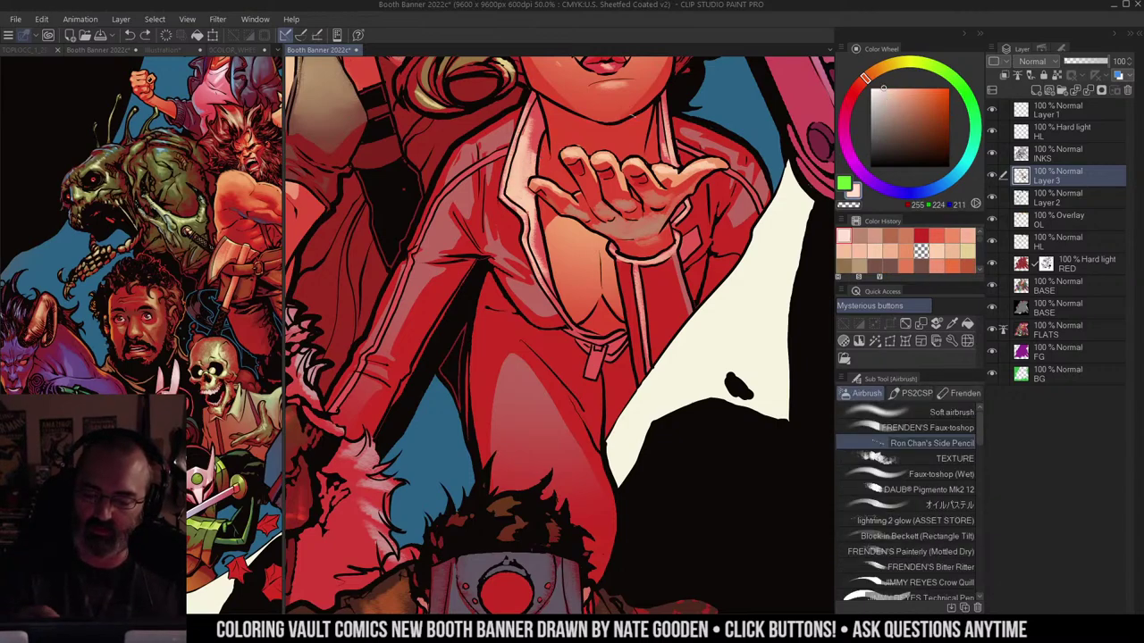
pyautogui.click(874, 87)
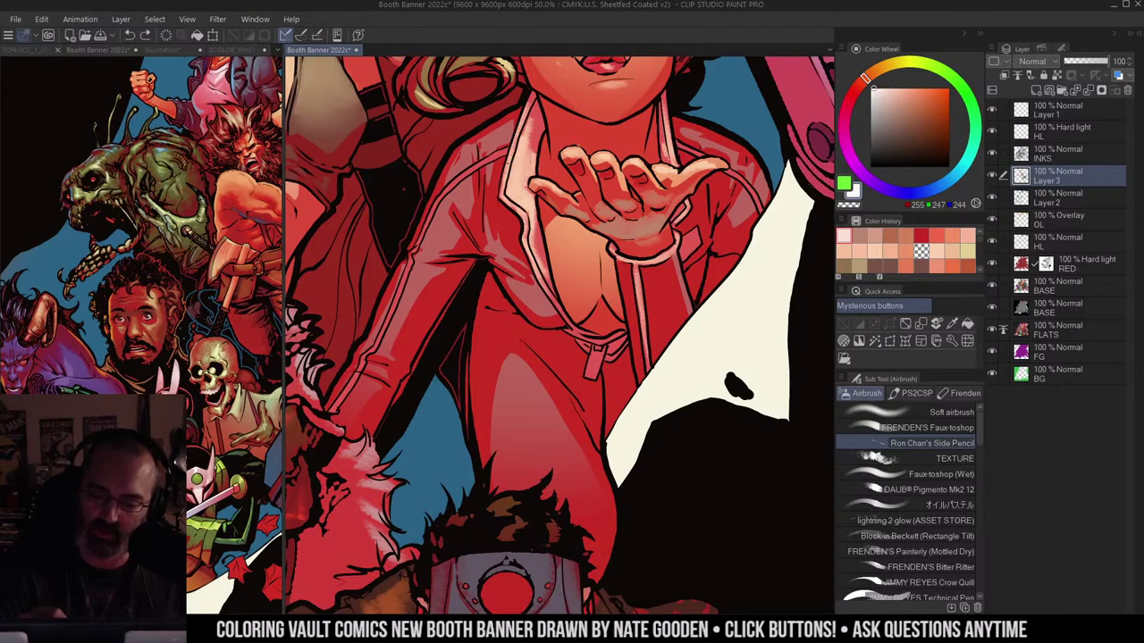
pyautogui.moveTo(509, 163)
pyautogui.mouseDown()
pyautogui.moveTo(504, 193)
pyautogui.moveTo(514, 208)
pyautogui.mouseUp()
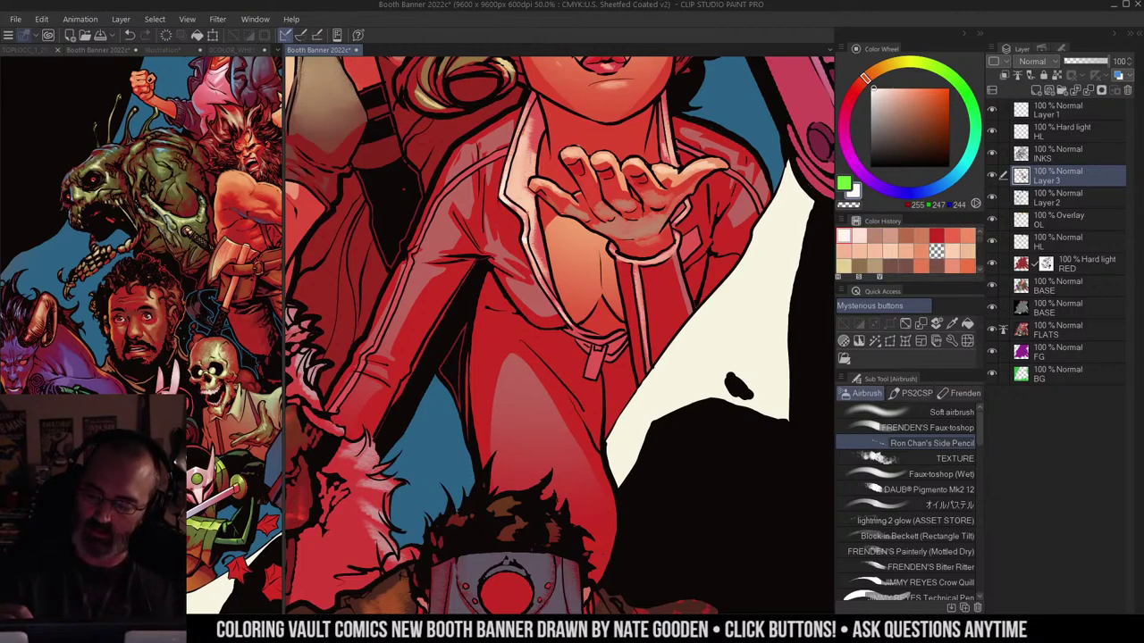
pyautogui.moveTo(669, 130); pyautogui.dragTo(674, 162)
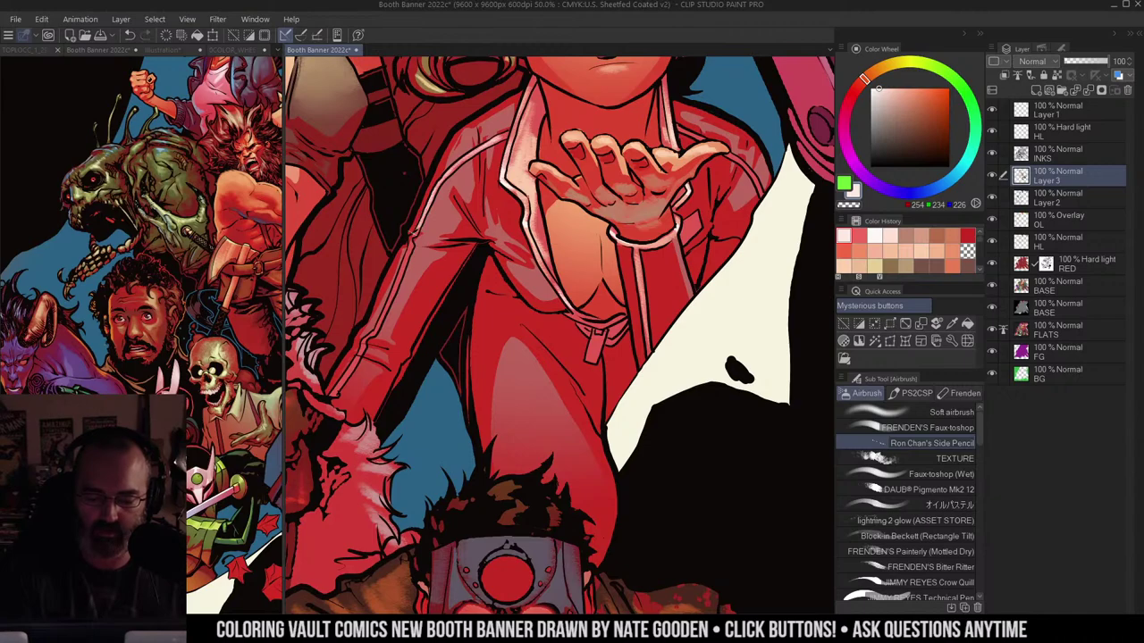
# Step: Pencil pale pink highlights, RGB 254, 234, 226, along the piping on both of the blonde woman's jacket sleeves
pyautogui.moveTo(422, 213); pyautogui.dragTo(379, 323)
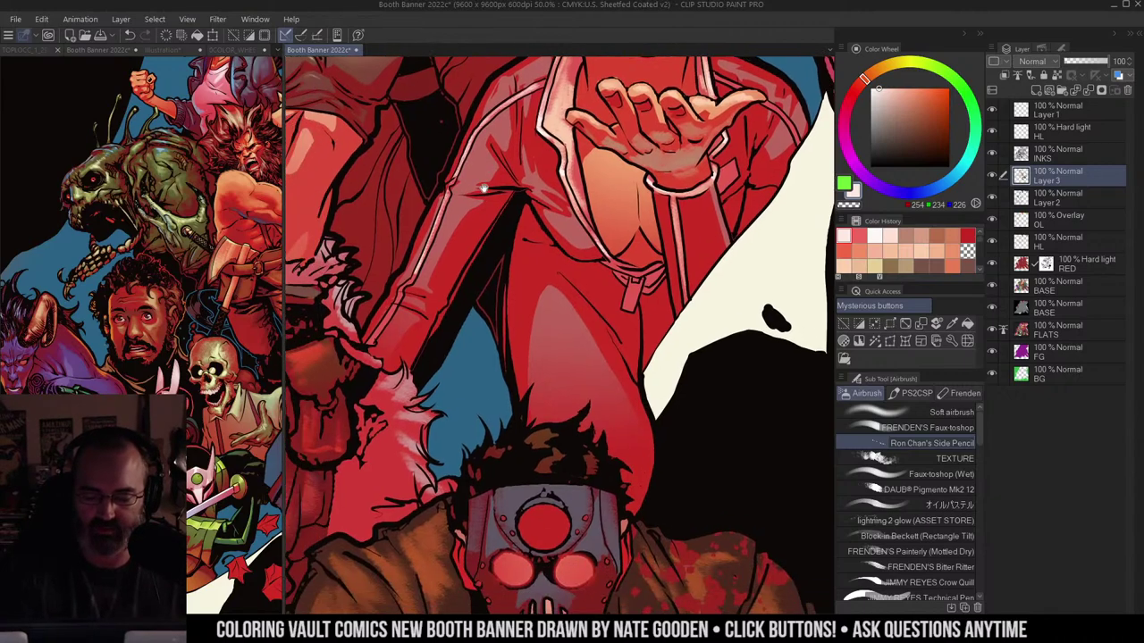
pyautogui.moveTo(383, 320); pyautogui.dragTo(419, 268)
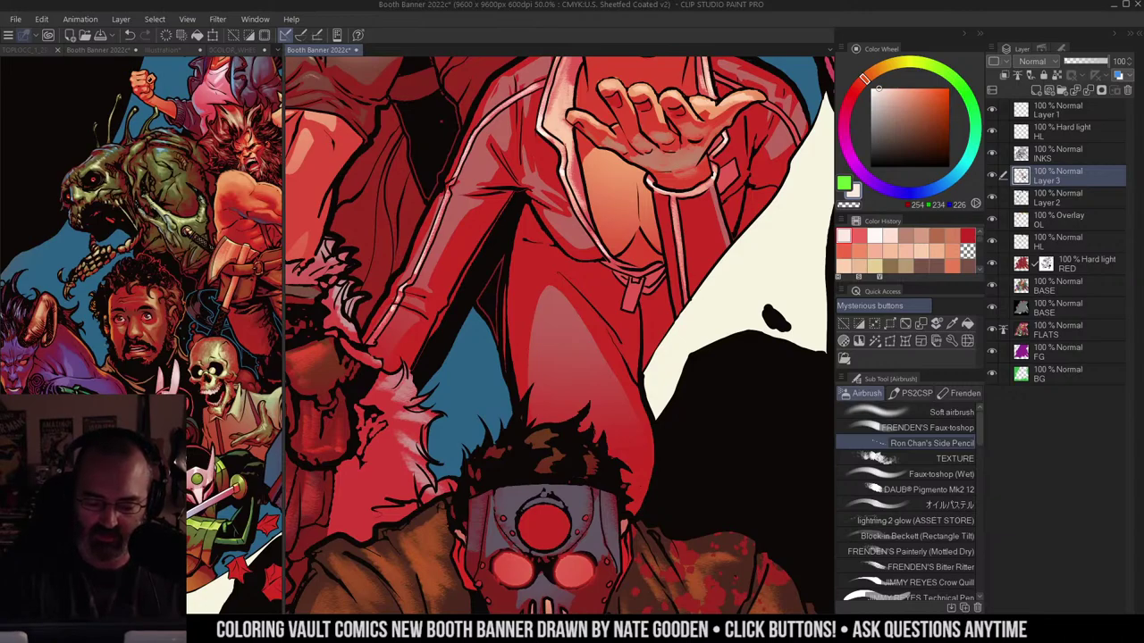
pyautogui.moveTo(628, 157); pyautogui.dragTo(553, 243)
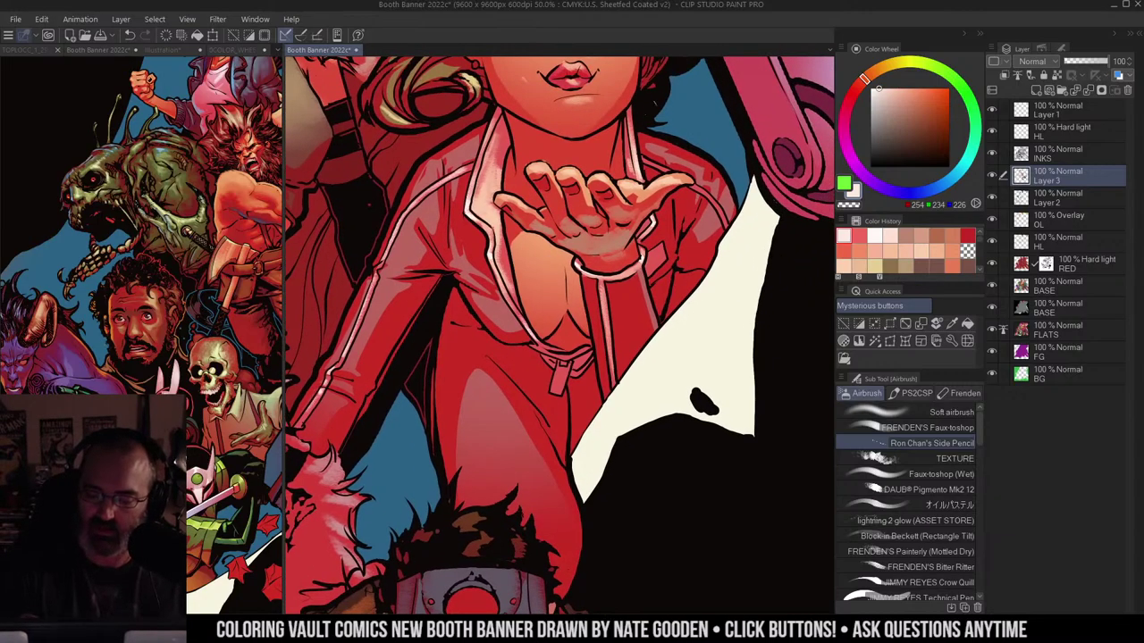
pyautogui.keyDown('alt'); pyautogui.click(668, 186); pyautogui.keyUp('alt')
pyautogui.moveTo(708, 186); pyautogui.dragTo(665, 173)
pyautogui.keyDown('ctrl'); pyautogui.click(648, 193); pyautogui.keyUp('ctrl')
pyautogui.keyDown('ctrl'); pyautogui.click(645, 198); pyautogui.keyUp('ctrl')
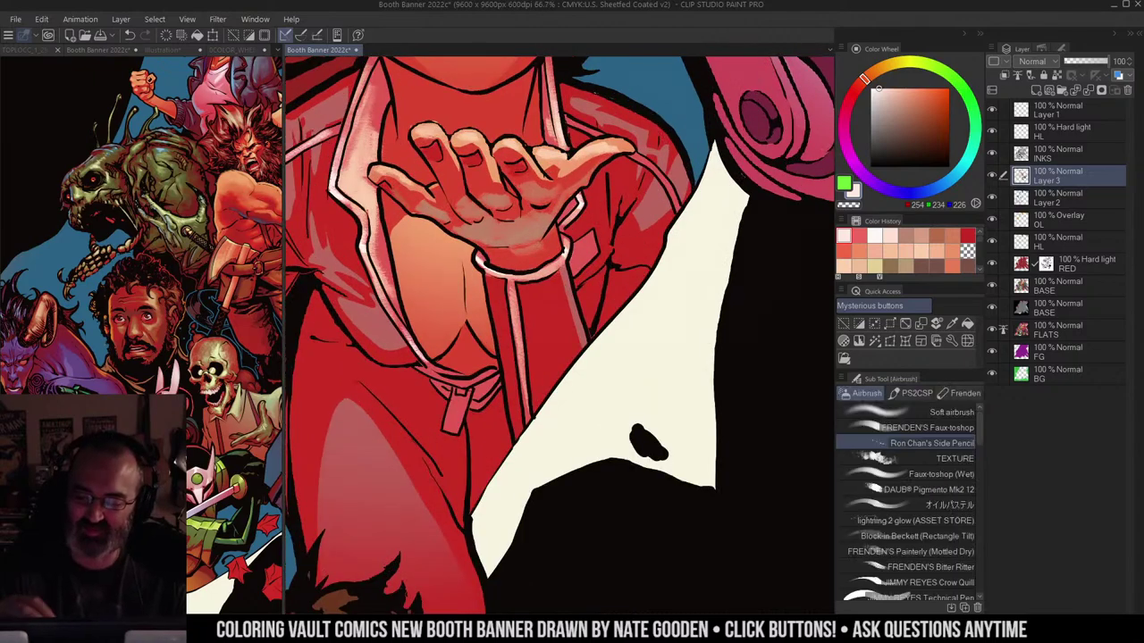
pyautogui.moveTo(580, 126)
pyautogui.mouseDown()
pyautogui.moveTo(652, 164)
pyautogui.moveTo(677, 196)
pyautogui.mouseUp()
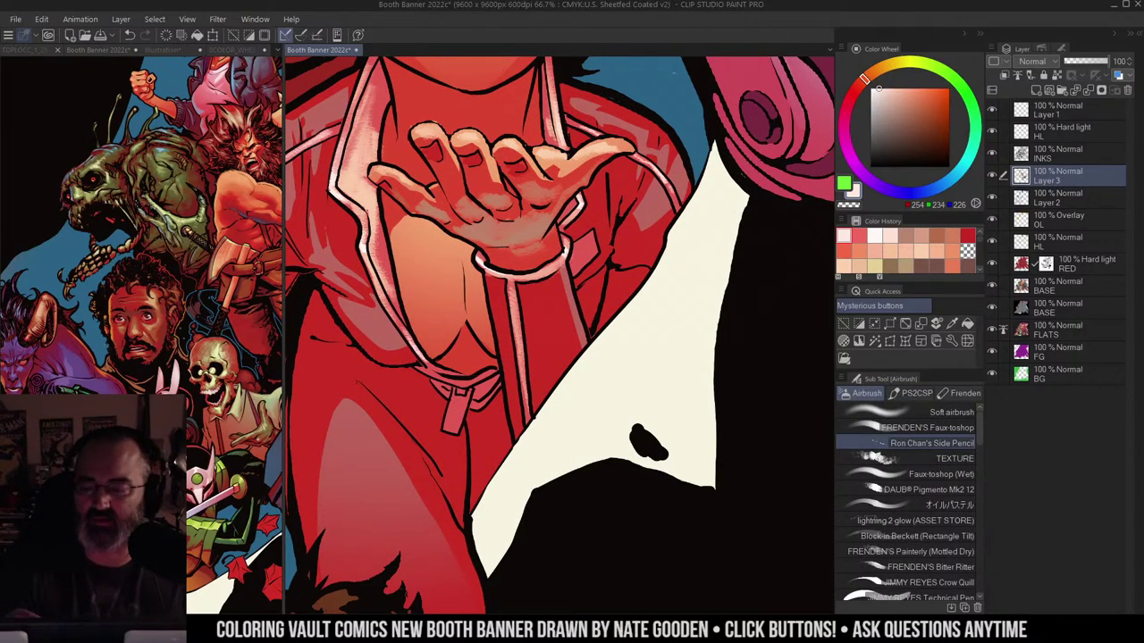
# Step: Sample light peach, RGB 251, 205, 171, from the blonde woman's thumb, clear the selection, and brighten the raised hand's highlights
pyautogui.keyDown('alt'); pyautogui.click(615, 147); pyautogui.keyUp('alt')
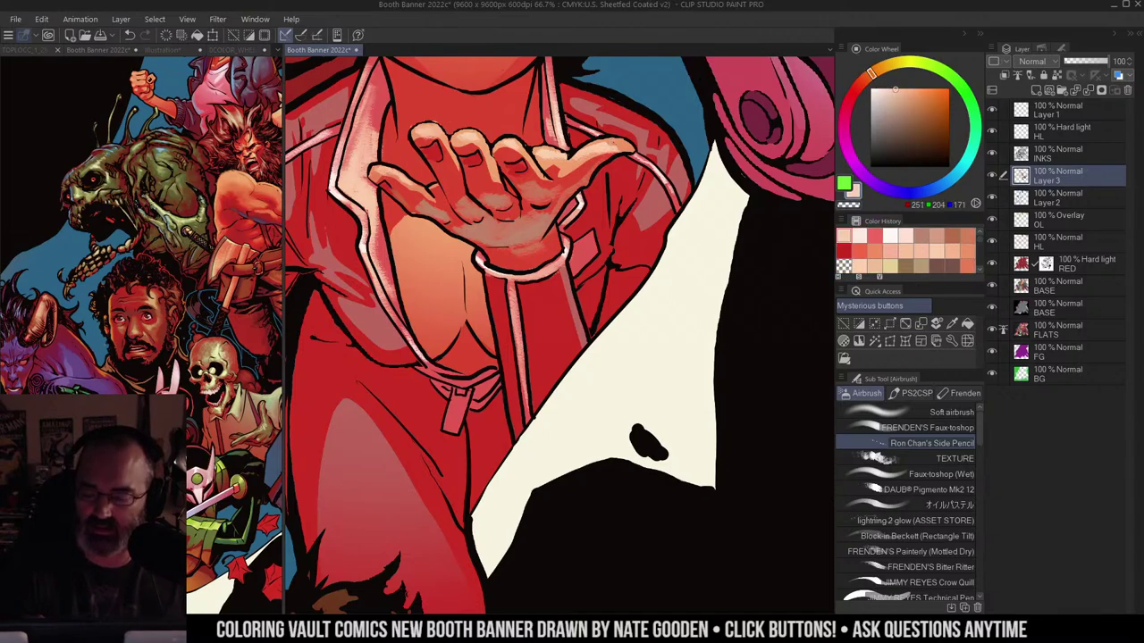
pyautogui.keyDown('alt'); pyautogui.click(618, 141); pyautogui.keyUp('alt')
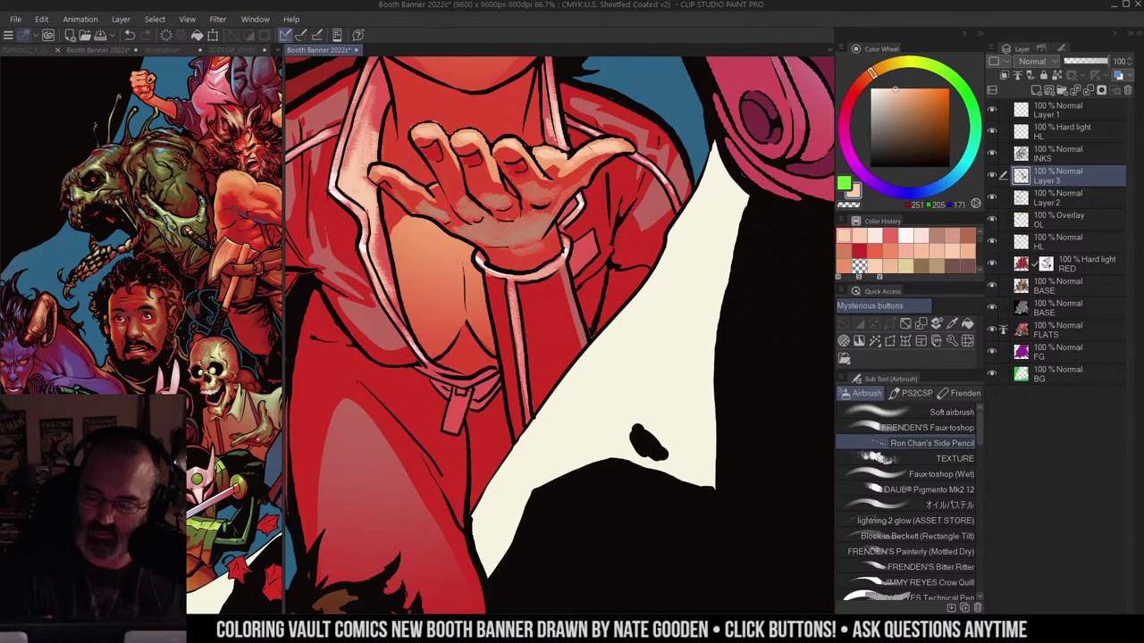
pyautogui.press('/')
pyautogui.keyDown('alt'); pyautogui.click(598, 162); pyautogui.keyUp('alt')
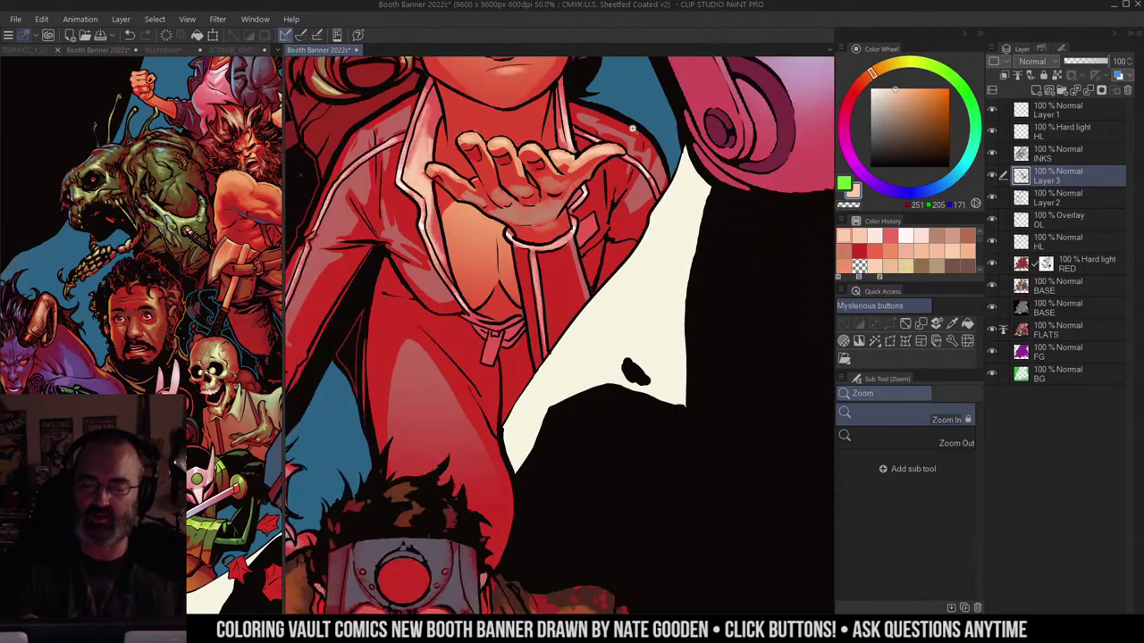
pyautogui.click(577, 160)
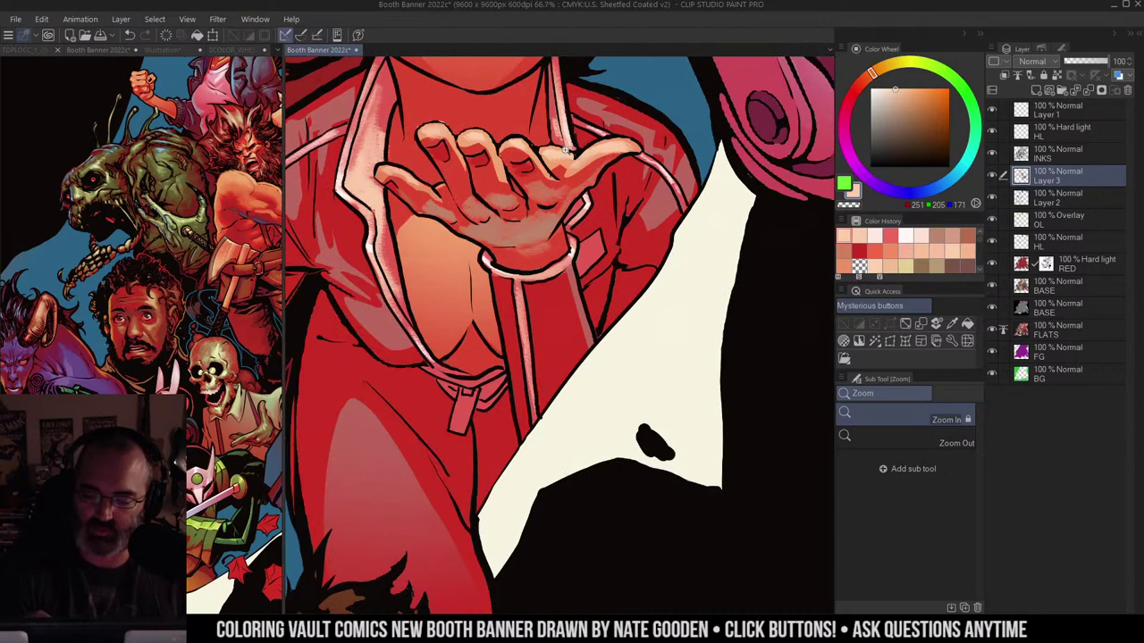
pyautogui.press('b')
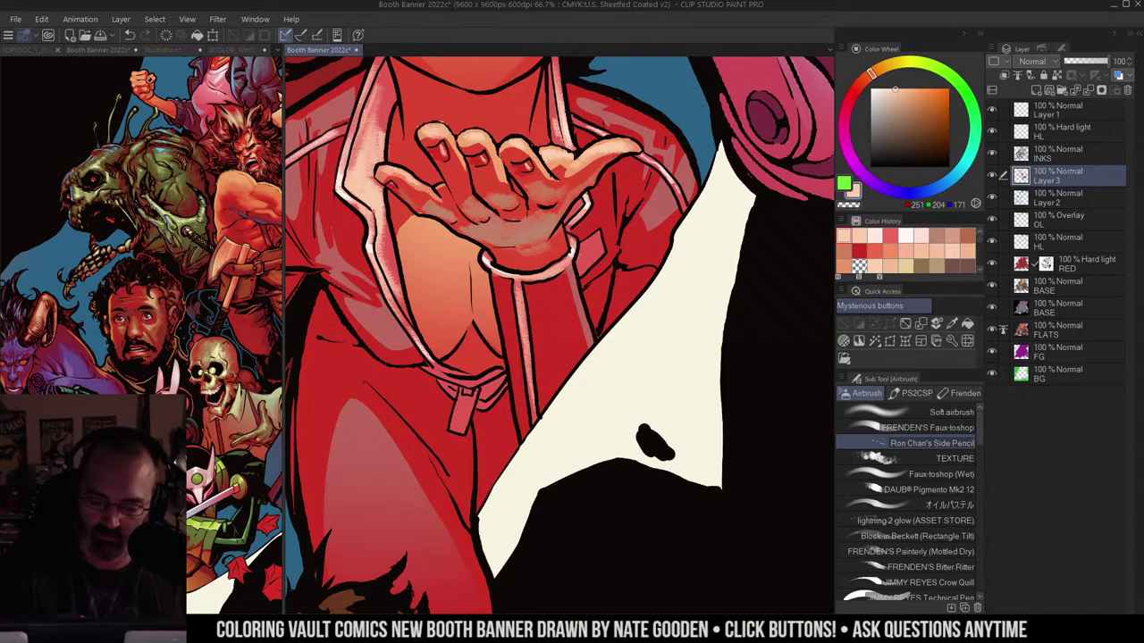
# Step: Sample the jacket's muted red, shift it to warm tan, RGB 225, 176, 147, and pencil a highlight onto the shoulder beside the raised hand
pyautogui.keyDown('alt'); pyautogui.click(598, 220); pyautogui.keyUp('alt')
pyautogui.keyDown('alt'); pyautogui.click(598, 220); pyautogui.keyUp('alt')
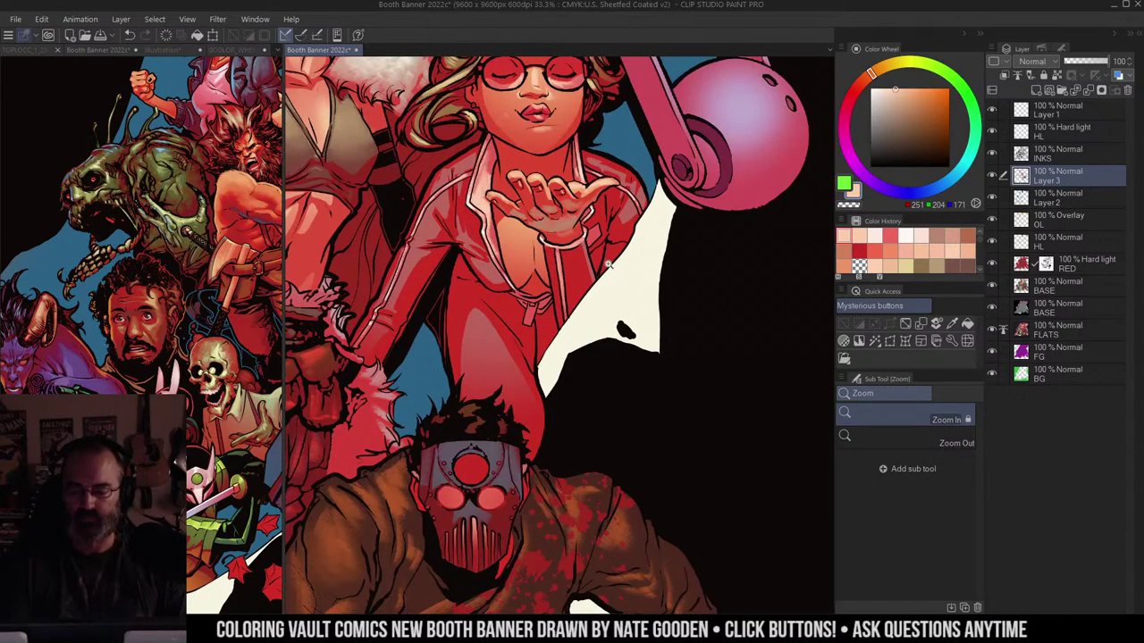
pyautogui.moveTo(670, 181); pyautogui.dragTo(664, 157)
pyautogui.moveTo(604, 198); pyautogui.dragTo(627, 203)
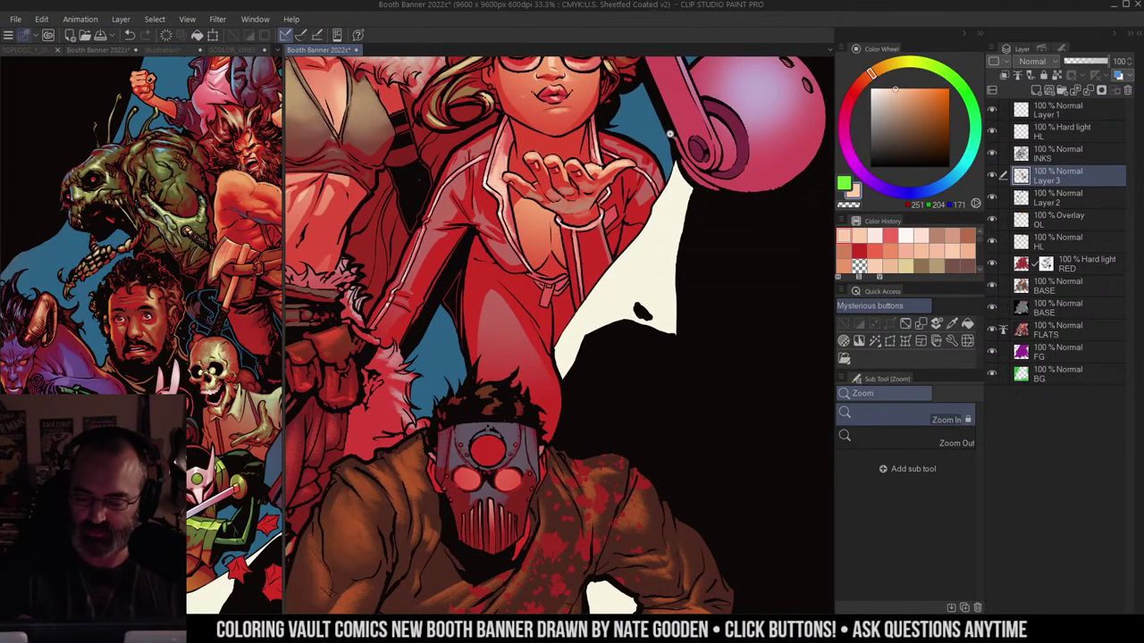
pyautogui.keyDown('alt'); pyautogui.click(645, 183); pyautogui.keyUp('alt')
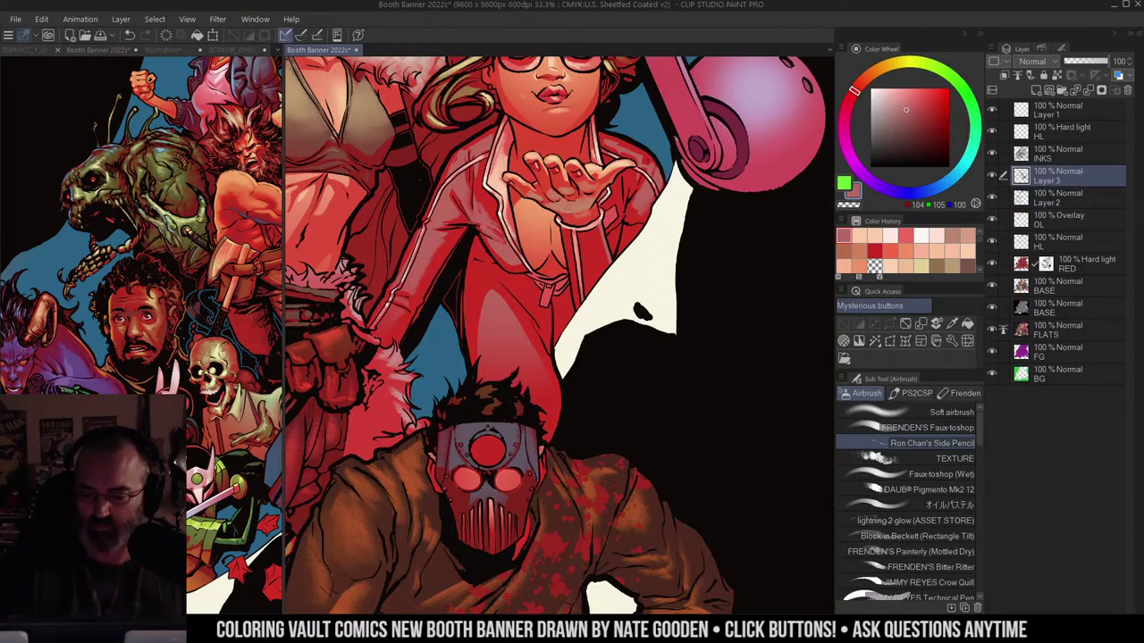
pyautogui.click(898, 98)
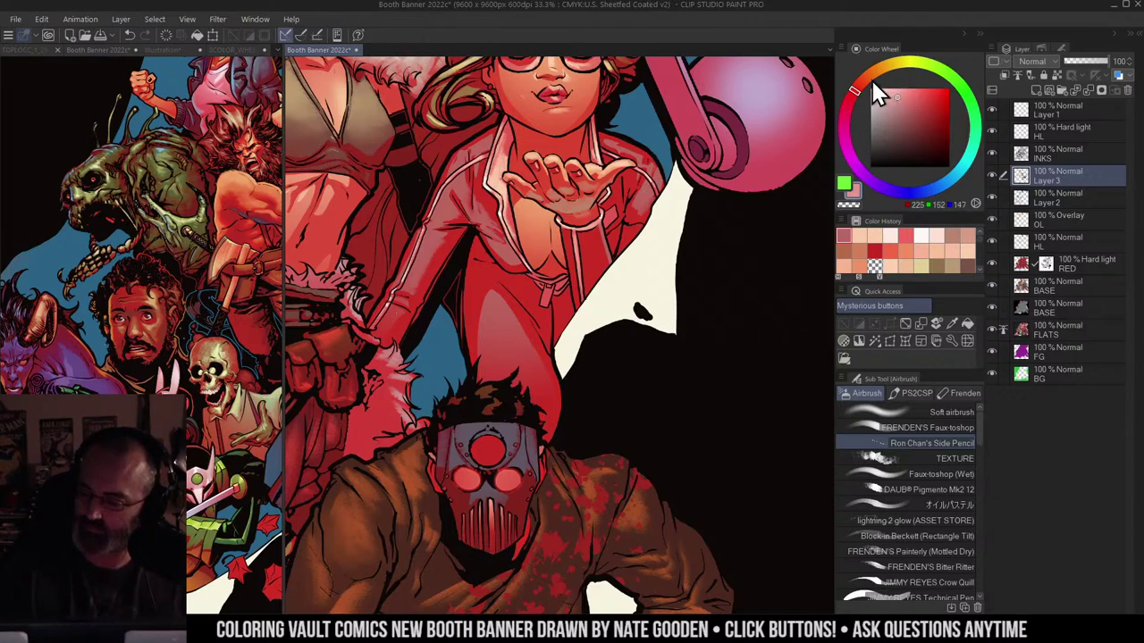
pyautogui.click(869, 76)
pyautogui.moveTo(625, 152); pyautogui.dragTo(643, 162)
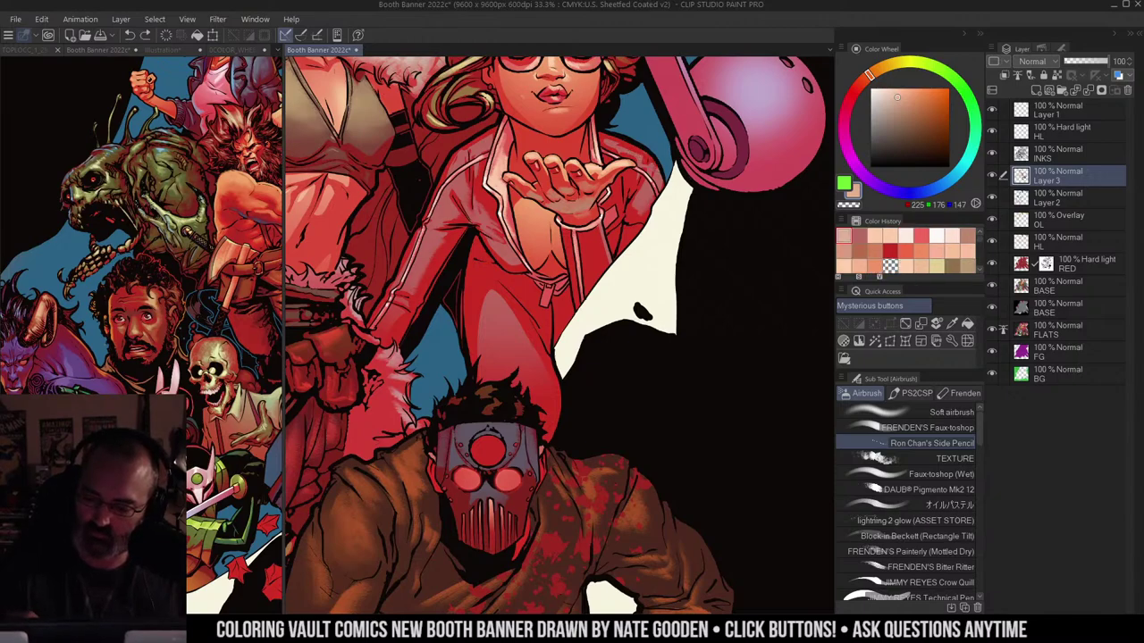
# Step: Pencil pale yellow highlights, RGB 236, 210, 167, onto the blonde woman's jacket shoulder and the opposite sleeve
pyautogui.click(892, 93)
pyautogui.click(883, 67)
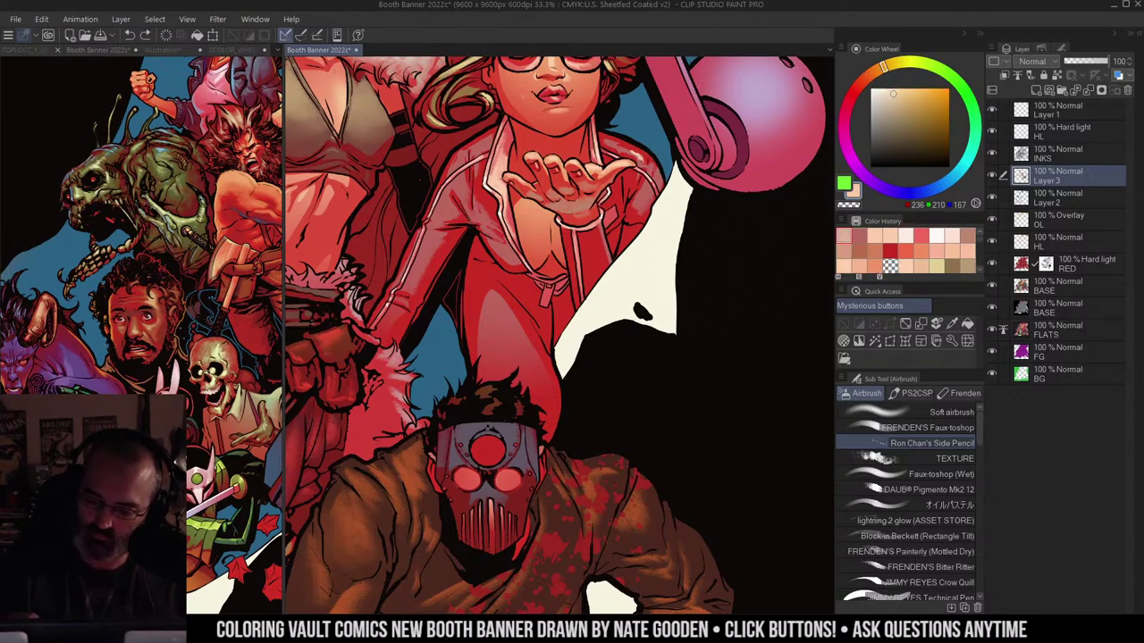
pyautogui.moveTo(637, 160)
pyautogui.mouseDown()
pyautogui.moveTo(646, 165)
pyautogui.moveTo(632, 202)
pyautogui.moveTo(643, 178)
pyautogui.mouseUp()
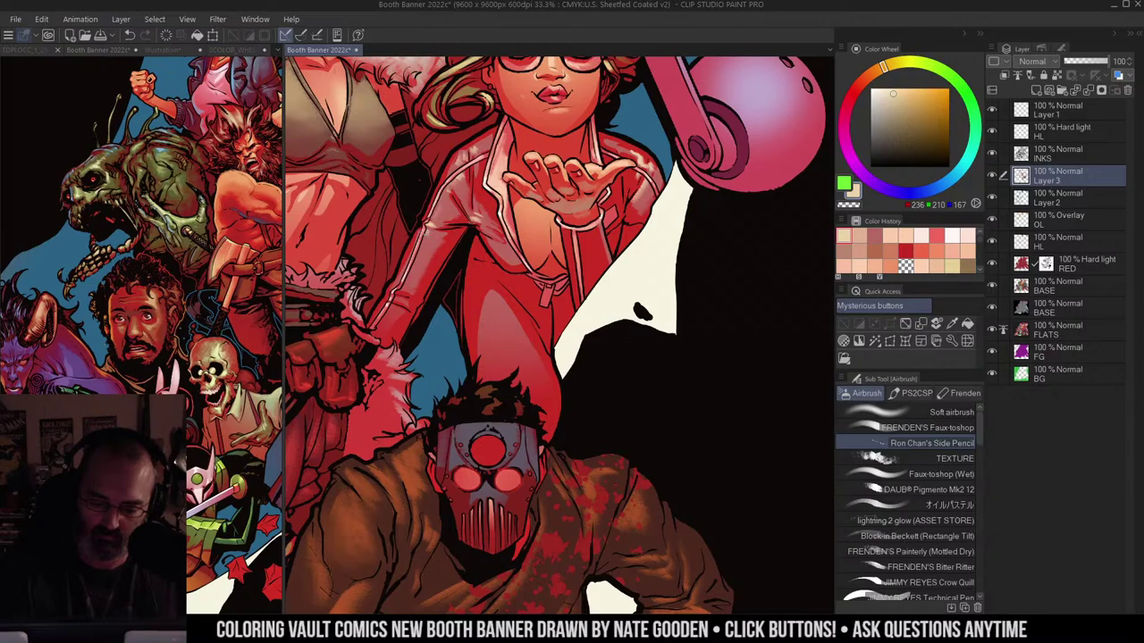
pyautogui.moveTo(428, 236); pyautogui.dragTo(399, 294)
pyautogui.keyDown('ctrl'); pyautogui.keyDown('alt'); pyautogui.click(642, 204); pyautogui.keyUp('alt'); pyautogui.keyUp('ctrl')
pyautogui.keyDown('ctrl'); pyautogui.keyDown('alt'); pyautogui.click(660, 200); pyautogui.keyUp('alt'); pyautogui.keyUp('ctrl')
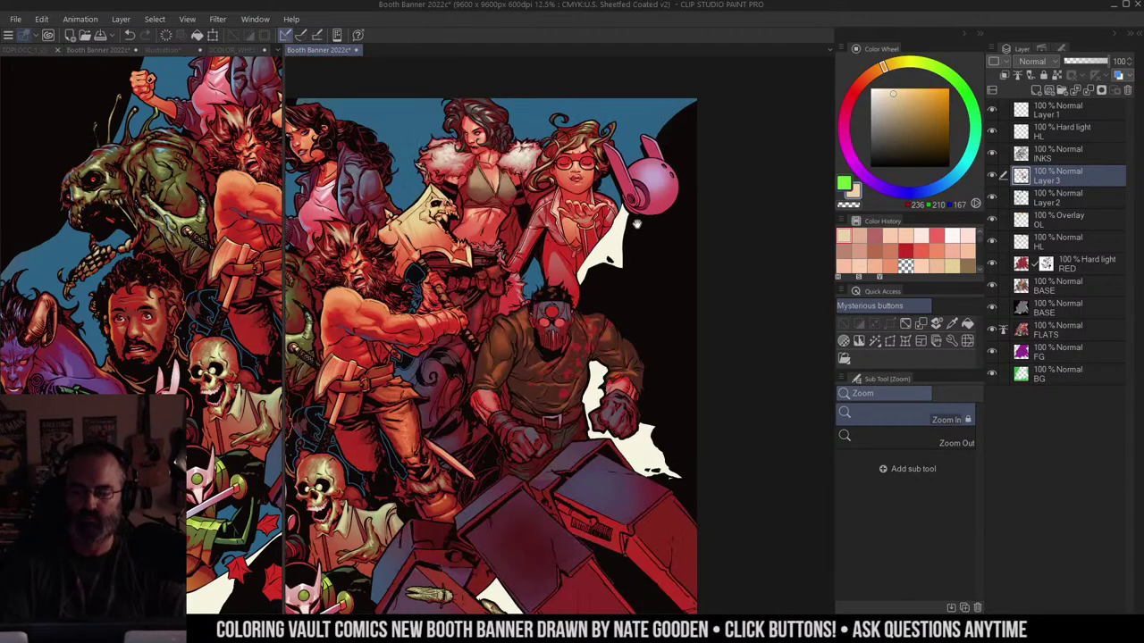
# Step: Select the pink rabbit-eared robot head beside the blonde woman and set its saturation to -31 on the RED layer
pyautogui.scroll(2, 613, 185)
pyautogui.press('m')
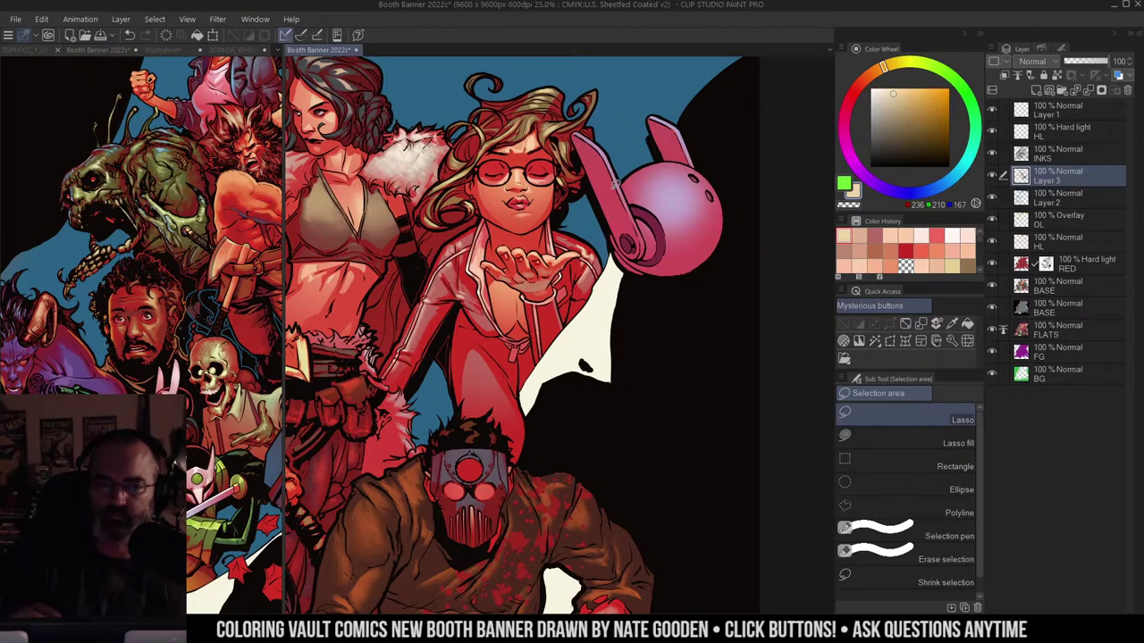
pyautogui.moveTo(559, 212); pyautogui.dragTo(614, 136)
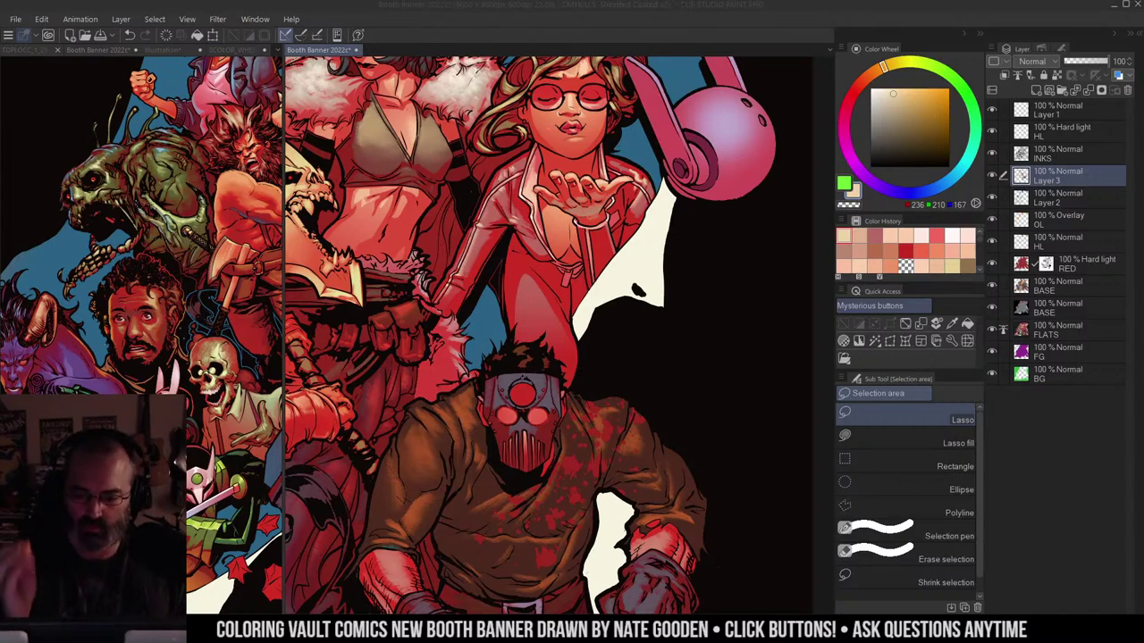
pyautogui.moveTo(709, 131); pyautogui.dragTo(602, 201)
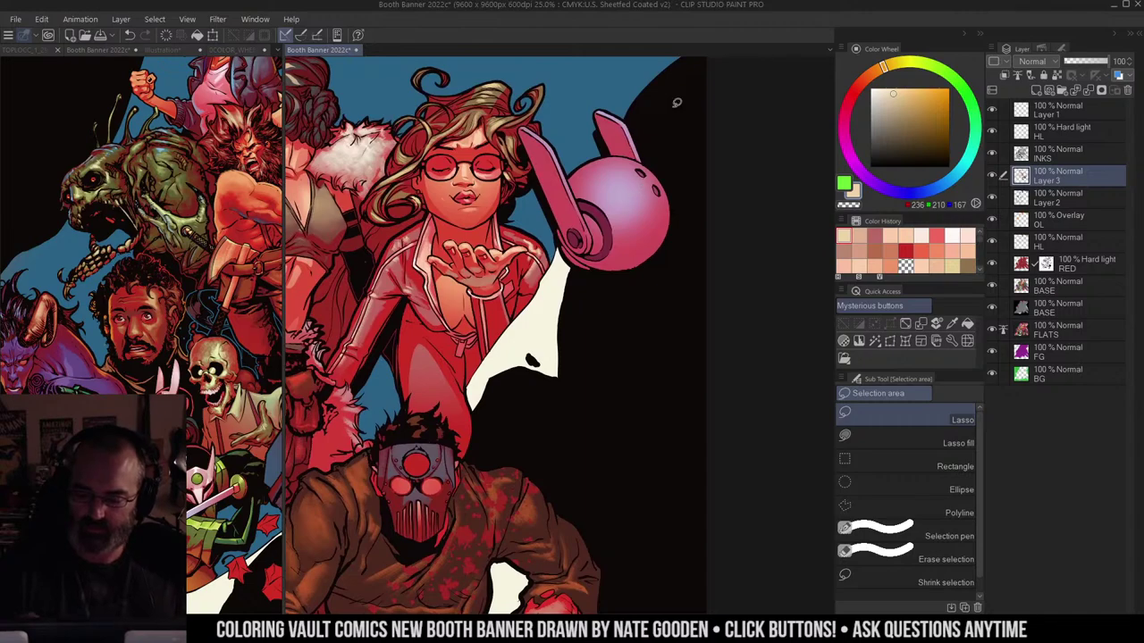
pyautogui.press('w')
pyautogui.click(640, 183)
pyautogui.hotkey('ctrl', 'space')
pyautogui.click(642, 183)
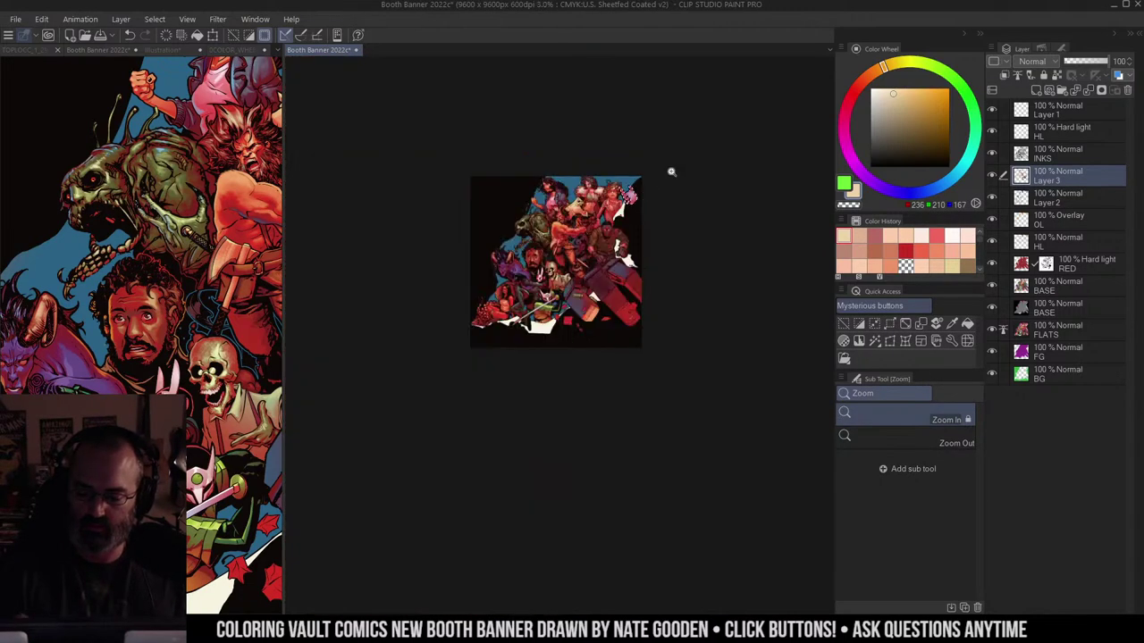
pyautogui.moveTo(647, 194); pyautogui.dragTo(660, 213)
pyautogui.hotkey('ctrl', 'h')
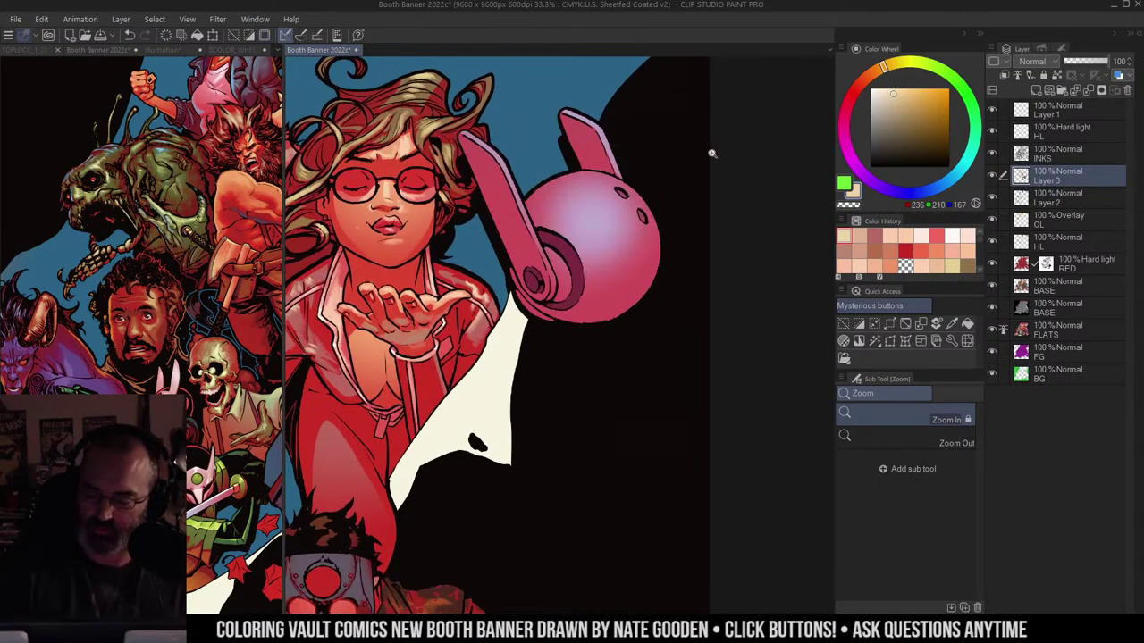
pyautogui.click(1026, 266)
pyautogui.hotkey('ctrl', 'u')
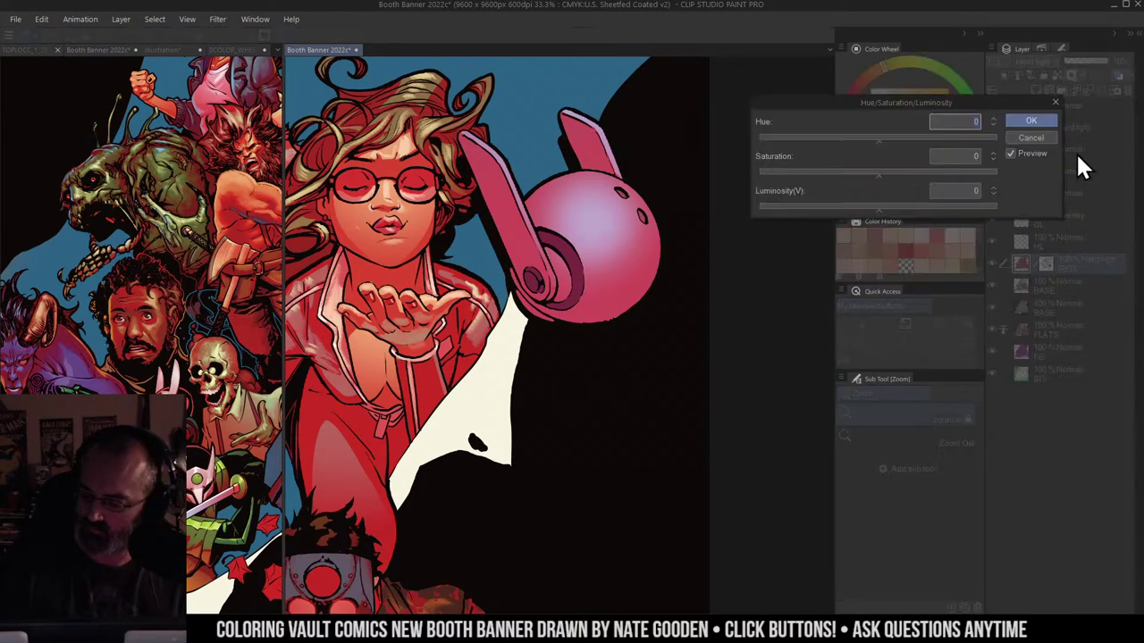
pyautogui.moveTo(869, 171); pyautogui.dragTo(833, 182)
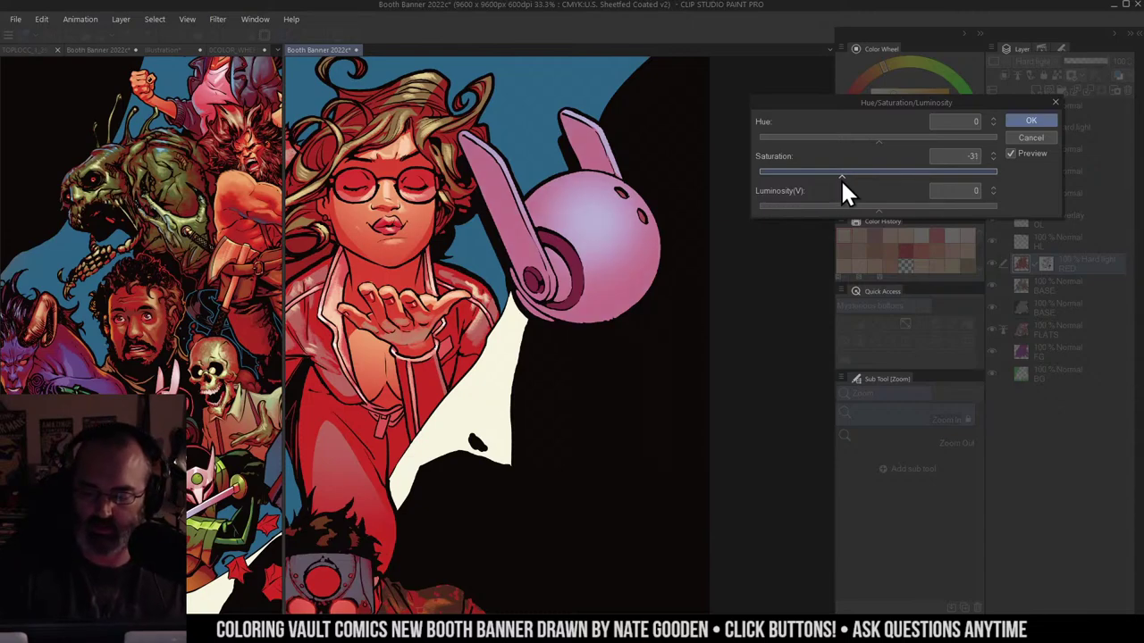
pyautogui.click(1031, 120)
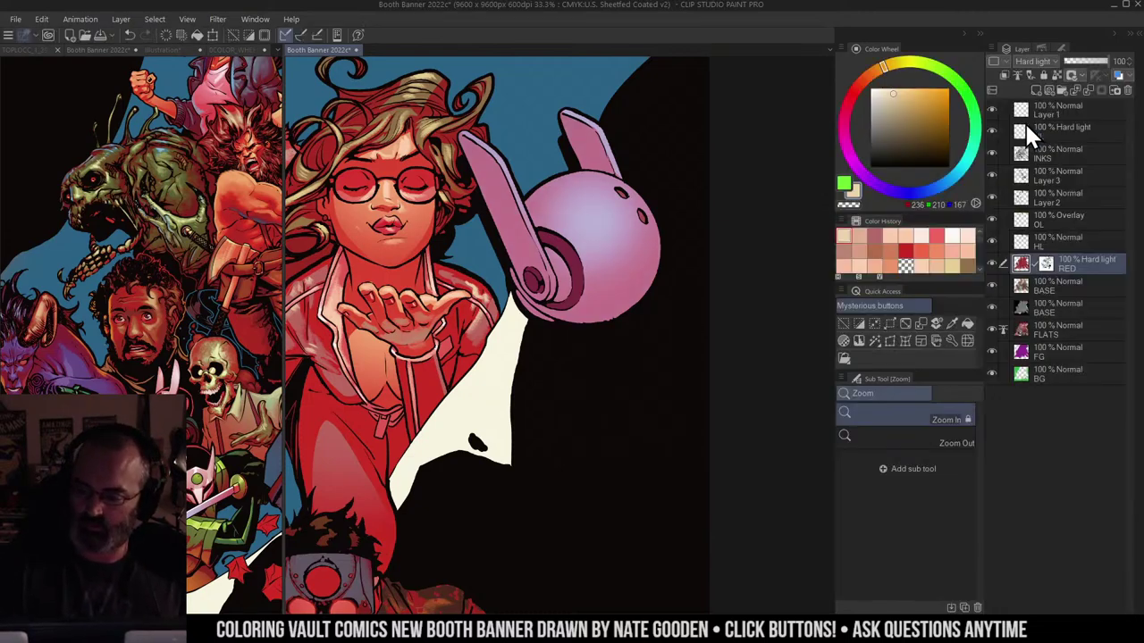
# Step: Airbrush a soft pale lavender highlight, RGB 245, 242, 255, onto the upper part of the robot head's sphere on the RED layer
pyautogui.press('b')
pyautogui.click(877, 86)
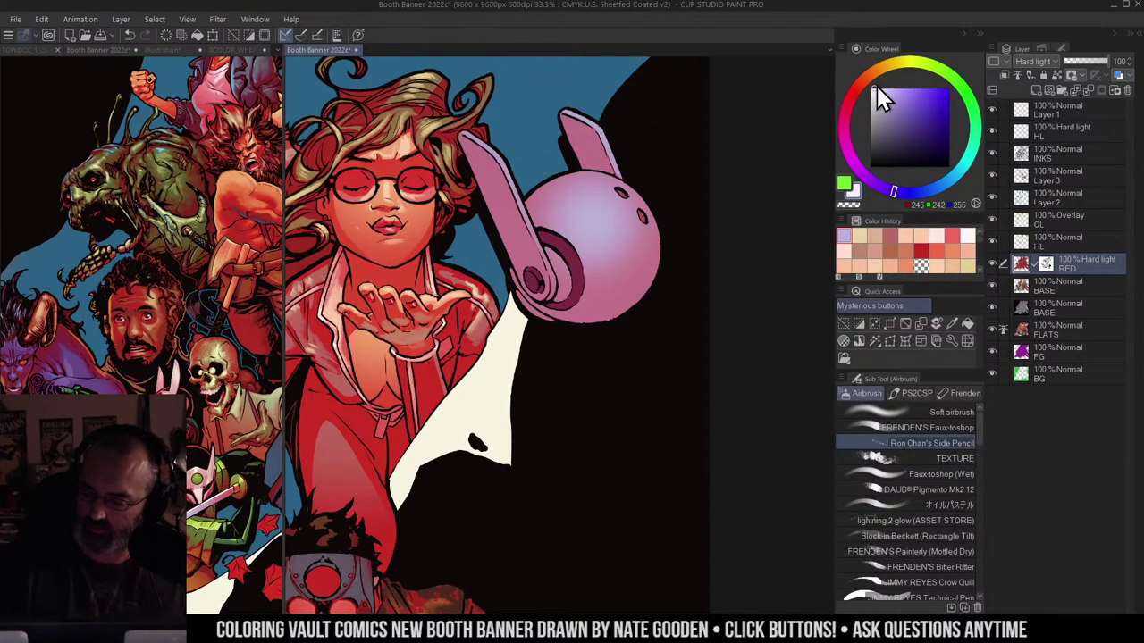
pyautogui.click(964, 412)
pyautogui.press('[')
pyautogui.press('[')
pyautogui.press('[')
pyautogui.press('[')
pyautogui.press('[')
pyautogui.press('[')
pyautogui.press('[')
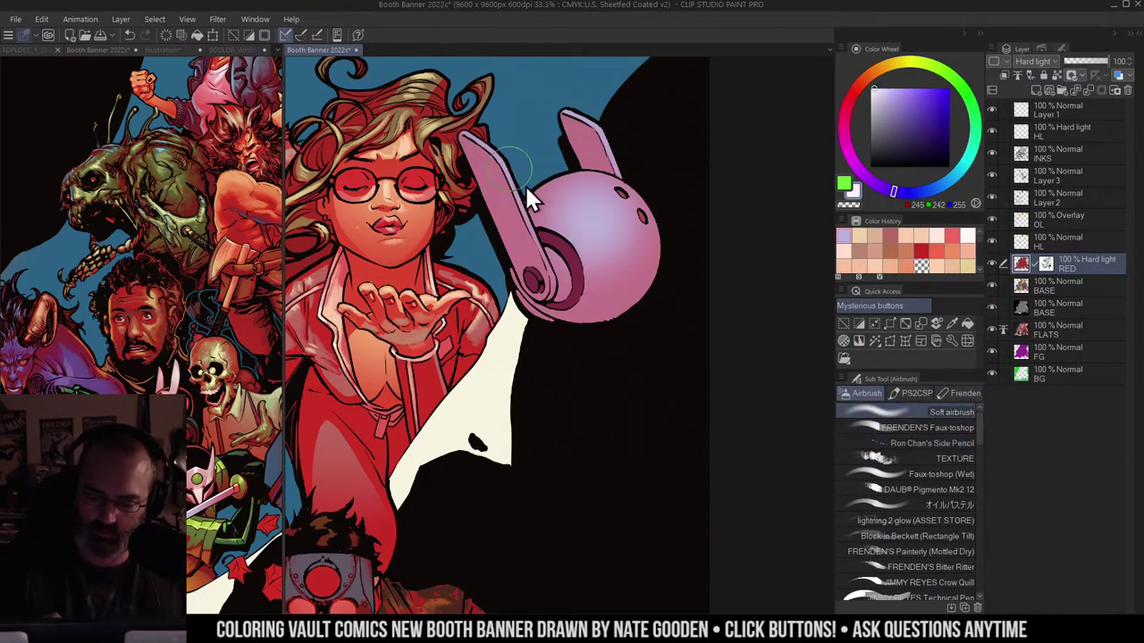
pyautogui.click(581, 220)
pyautogui.click(587, 219)
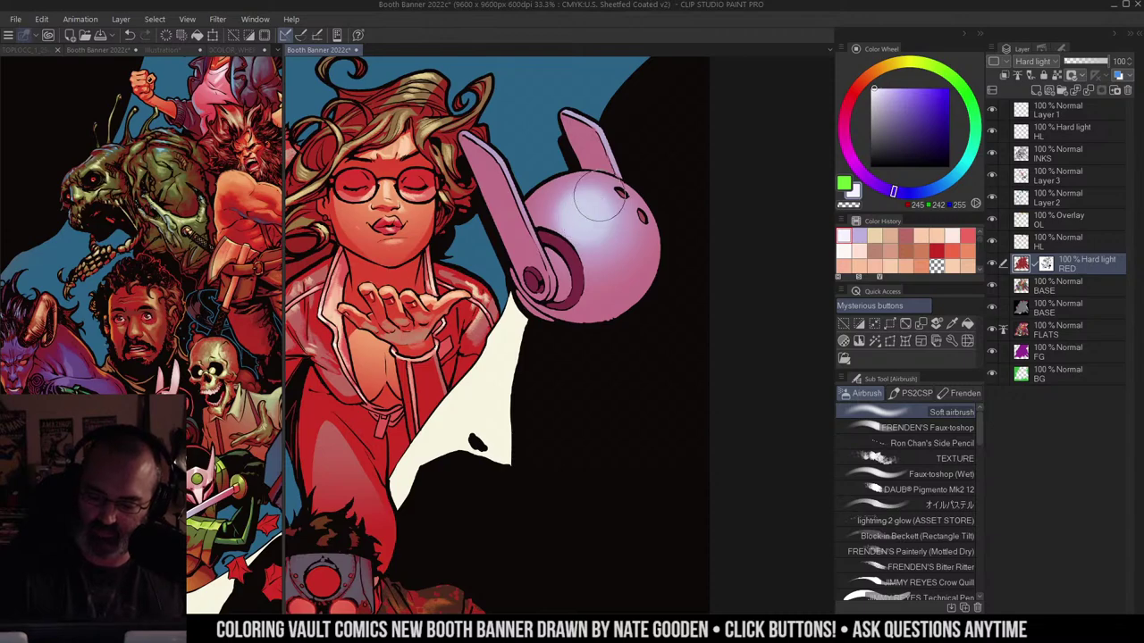
pyautogui.press('[')
pyautogui.press('[')
pyautogui.moveTo(589, 216); pyautogui.dragTo(579, 214)
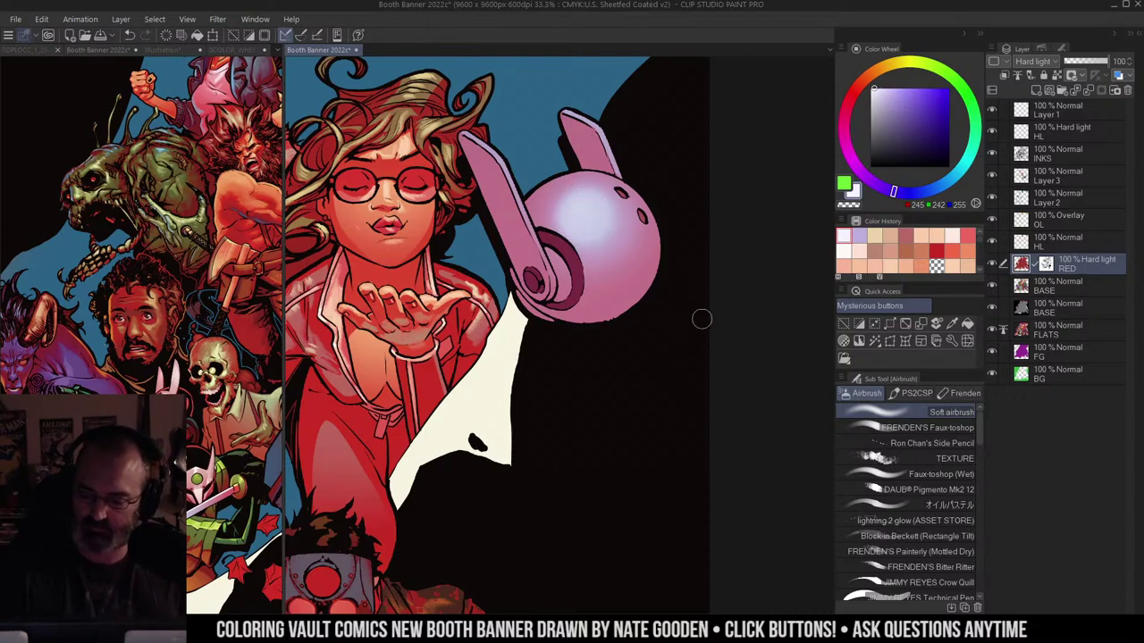
# Step: Sample the background blue, RGB 48, 101, 135, and airbrush reflected light along the sphere's lower outer edge
pyautogui.keyDown('alt'); pyautogui.click(578, 92); pyautogui.keyUp('alt')
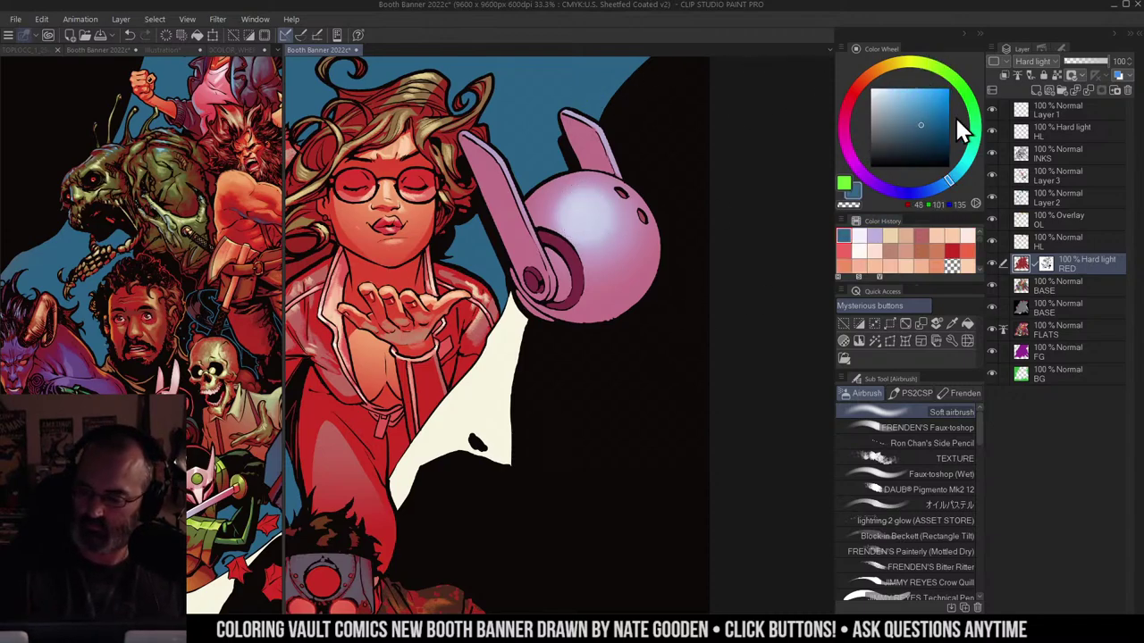
pyautogui.press(']')
pyautogui.press(']')
pyautogui.press(']')
pyautogui.press(']')
pyautogui.press(']')
pyautogui.press(']')
pyautogui.press(']')
pyautogui.press(']')
pyautogui.moveTo(584, 324)
pyautogui.mouseDown()
pyautogui.moveTo(633, 332)
pyautogui.moveTo(690, 263)
pyautogui.moveTo(712, 194)
pyautogui.mouseUp()
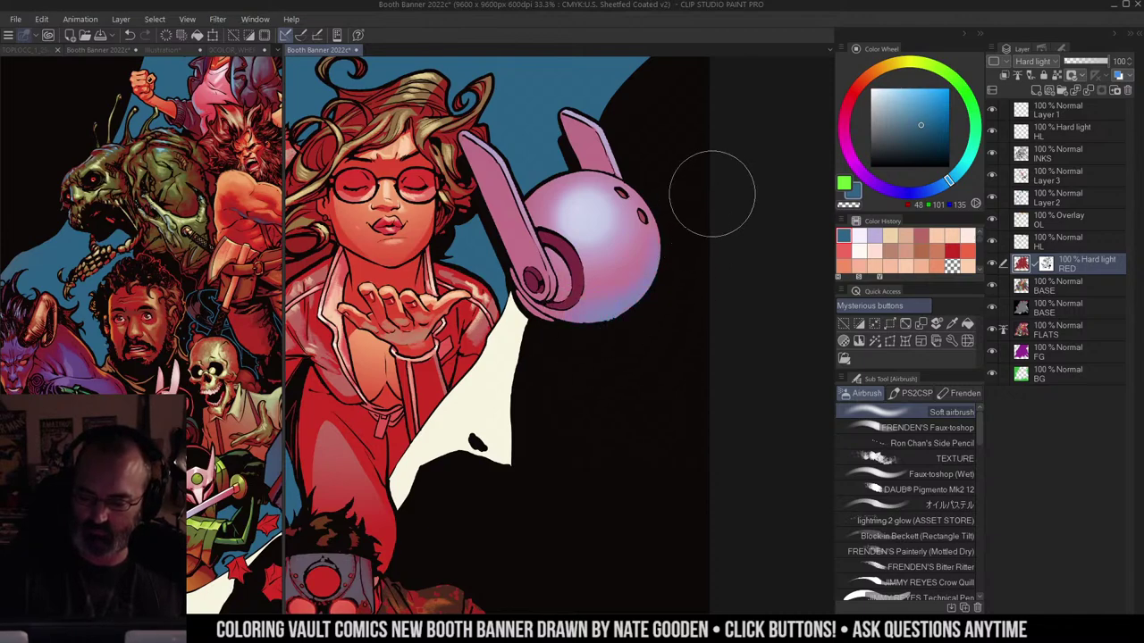
pyautogui.hotkey('ctrl', 'z')
pyautogui.moveTo(590, 330)
pyautogui.mouseDown()
pyautogui.moveTo(645, 319)
pyautogui.moveTo(687, 213)
pyautogui.moveTo(677, 293)
pyautogui.moveTo(596, 328)
pyautogui.moveTo(649, 311)
pyautogui.moveTo(660, 193)
pyautogui.mouseUp()
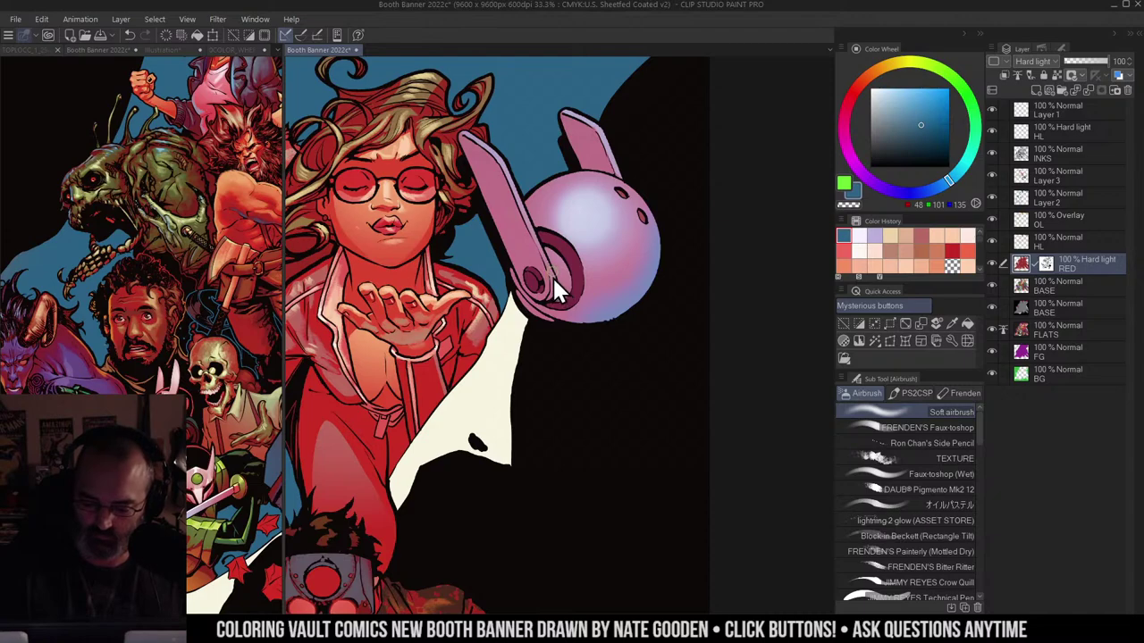
pyautogui.click(932, 443)
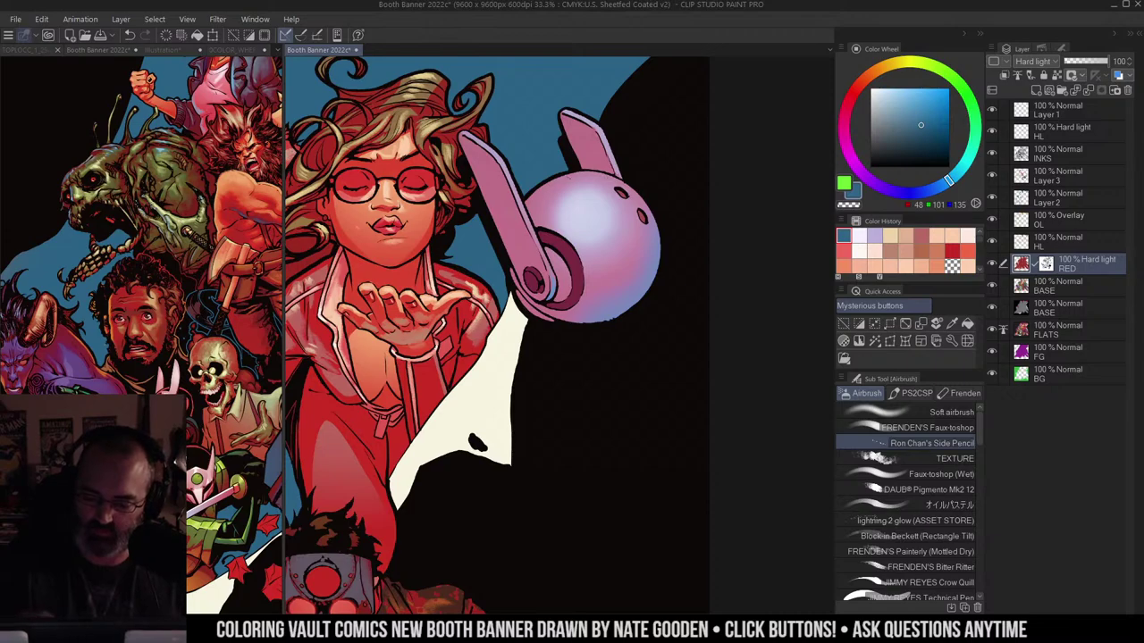
# Step: Select the dark ring and hub at the base of the robot's ear and set their saturation to -18 on the RED layer
pyautogui.hotkey('ctrl', 'space')
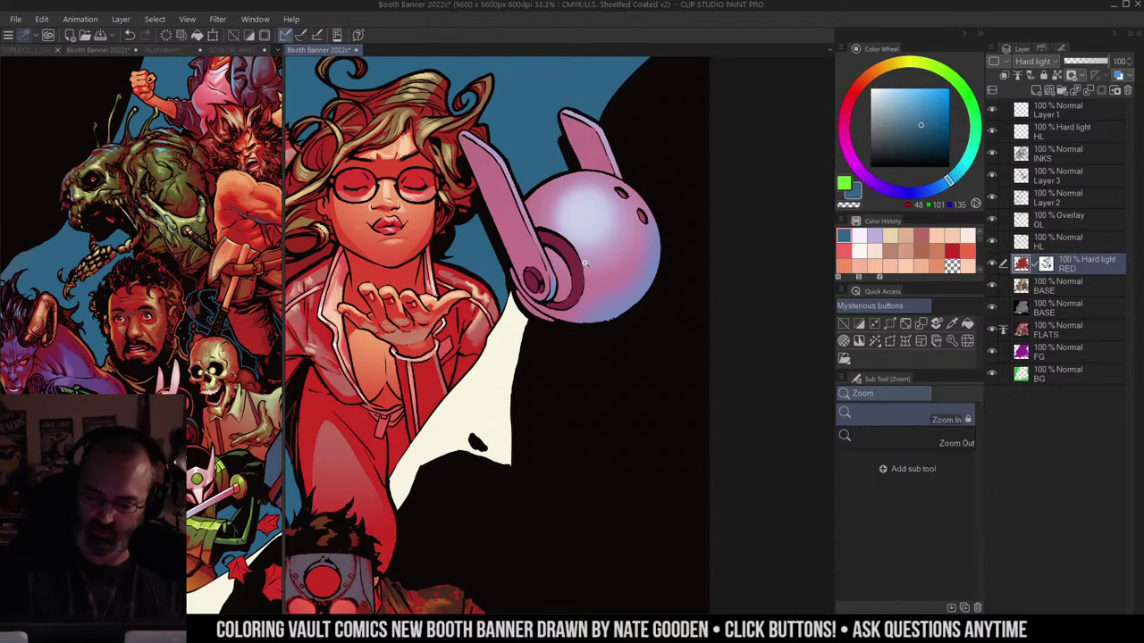
pyautogui.keyDown('alt'); pyautogui.click(595, 262); pyautogui.keyUp('alt')
pyautogui.click(597, 262)
pyautogui.press('w')
pyautogui.click(572, 269)
pyautogui.hotkey('ctrl', 'space')
pyautogui.keyDown('alt'); pyautogui.click(602, 254); pyautogui.keyUp('alt')
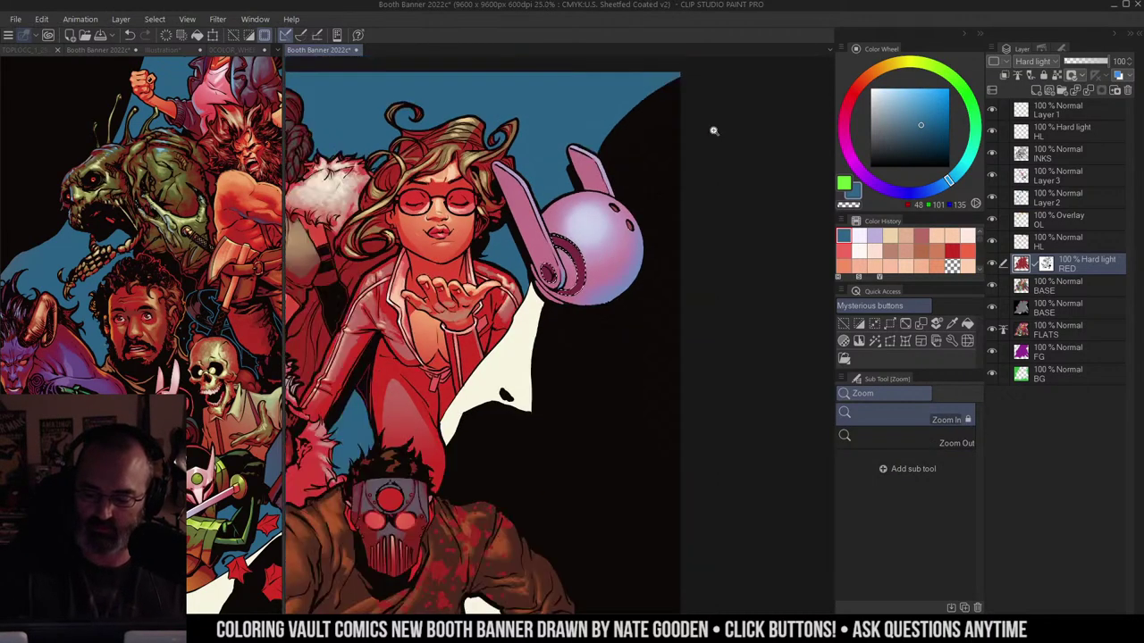
pyautogui.hotkey('ctrl', 'd')
pyautogui.click(597, 257)
pyautogui.hotkey('ctrl', 'z')
pyautogui.hotkey('ctrl', 'd')
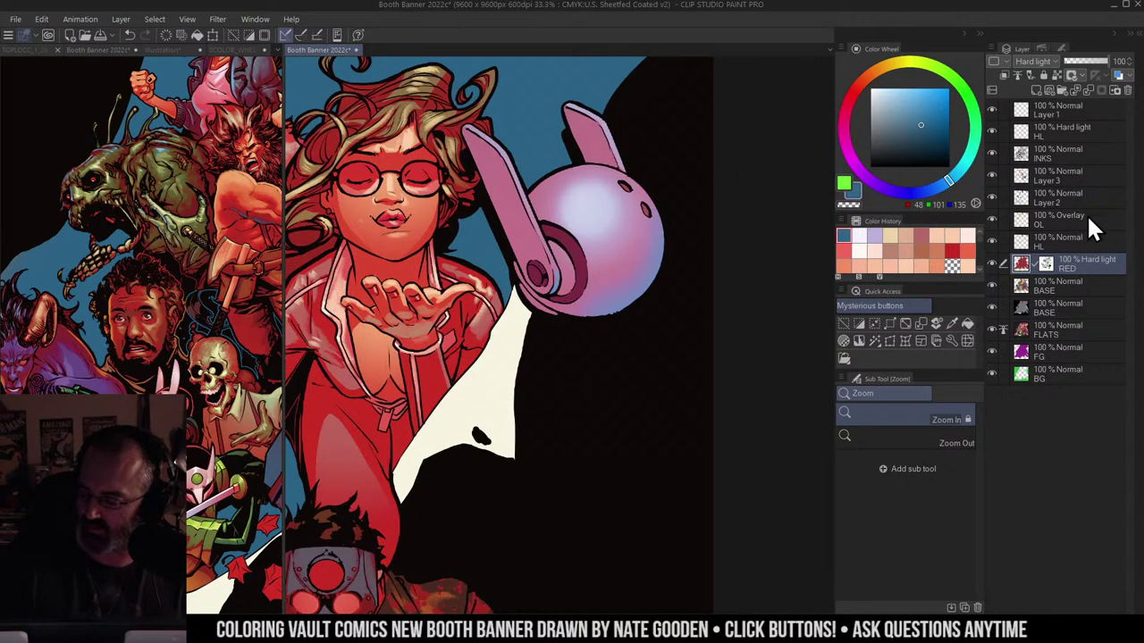
pyautogui.hotkey('ctrl', 'u')
pyautogui.moveTo(878, 174)
pyautogui.mouseDown()
pyautogui.moveTo(818, 176)
pyautogui.moveTo(858, 182)
pyautogui.mouseUp()
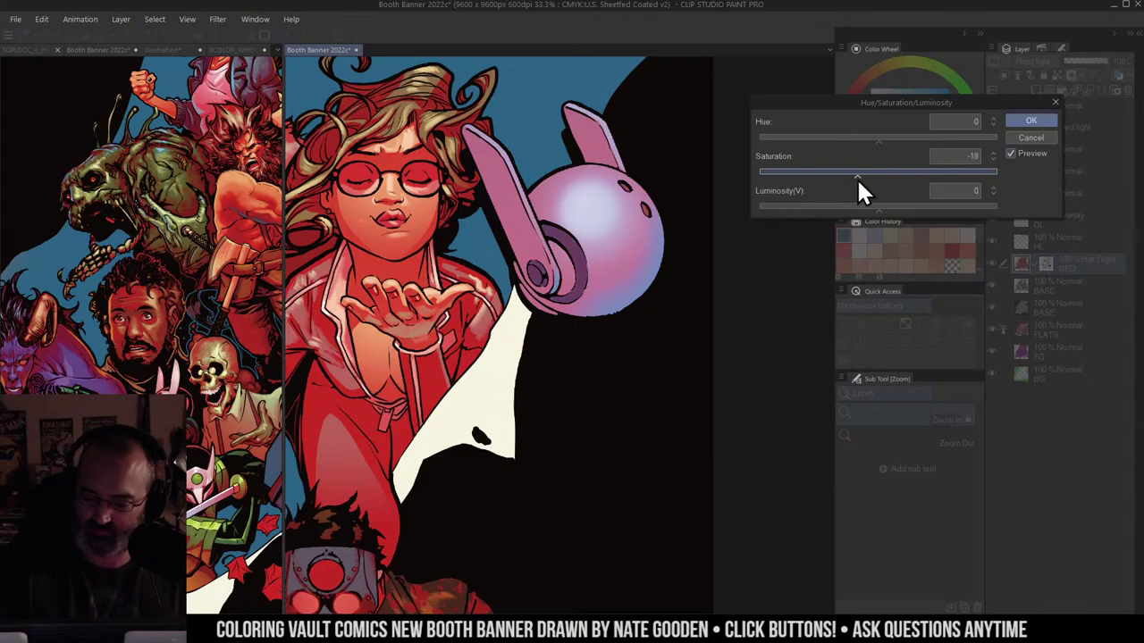
pyautogui.click(1019, 122)
# Step: On the RED layer's mask, pencil with transparent color around the ear's dark ring to remove the red tint and bring out blue accents
pyautogui.click(611, 236)
pyautogui.click(1045, 263)
pyautogui.press('c')
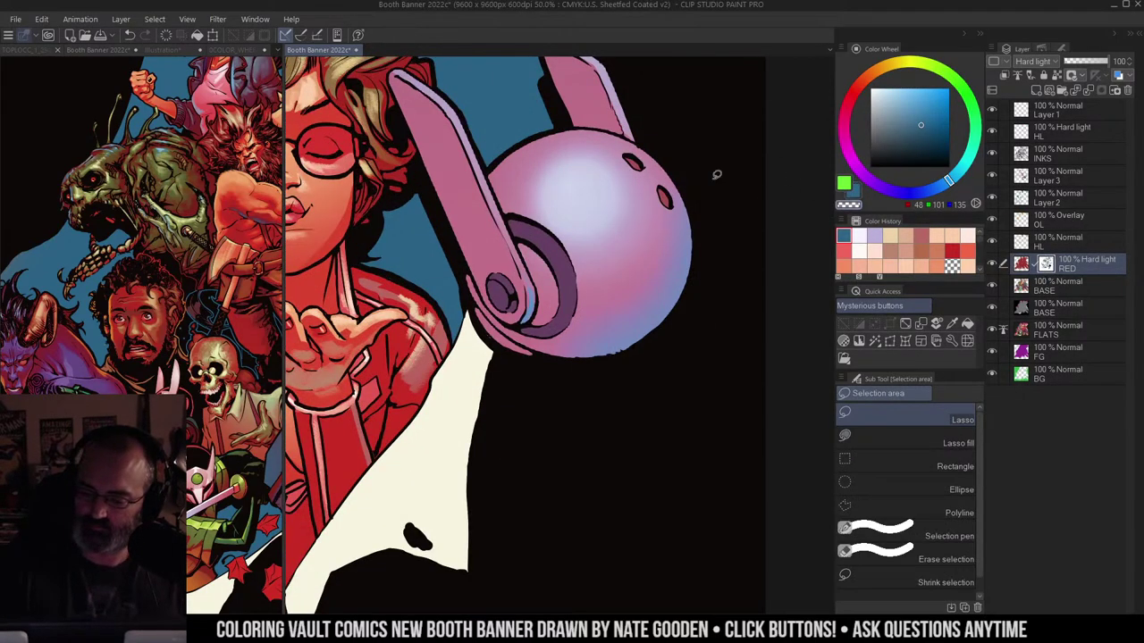
pyautogui.press('b')
pyautogui.moveTo(549, 242)
pyautogui.mouseDown()
pyautogui.moveTo(527, 231)
pyautogui.moveTo(560, 255)
pyautogui.moveTo(534, 243)
pyautogui.moveTo(559, 272)
pyautogui.mouseUp()
pyautogui.press('c')
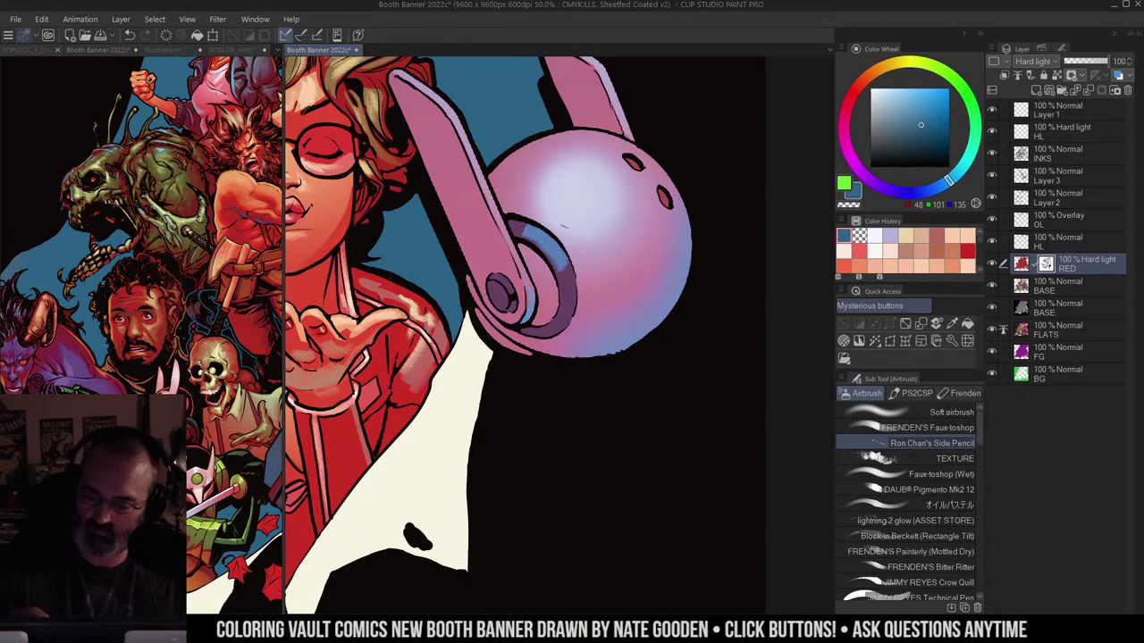
pyautogui.press('c')
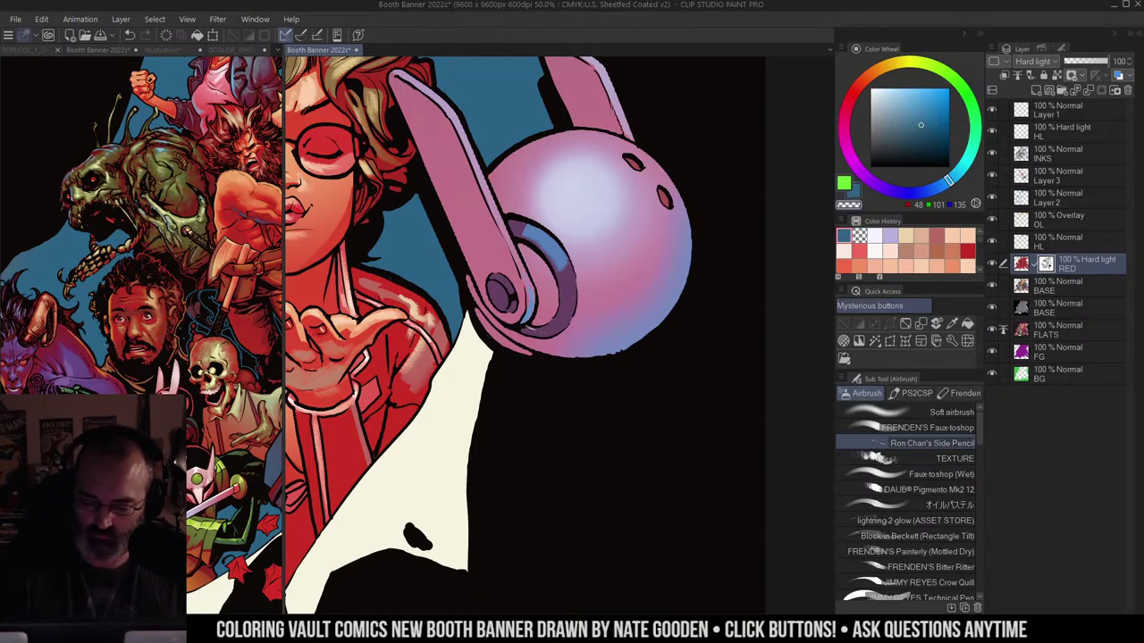
pyautogui.moveTo(536, 329); pyautogui.dragTo(561, 320)
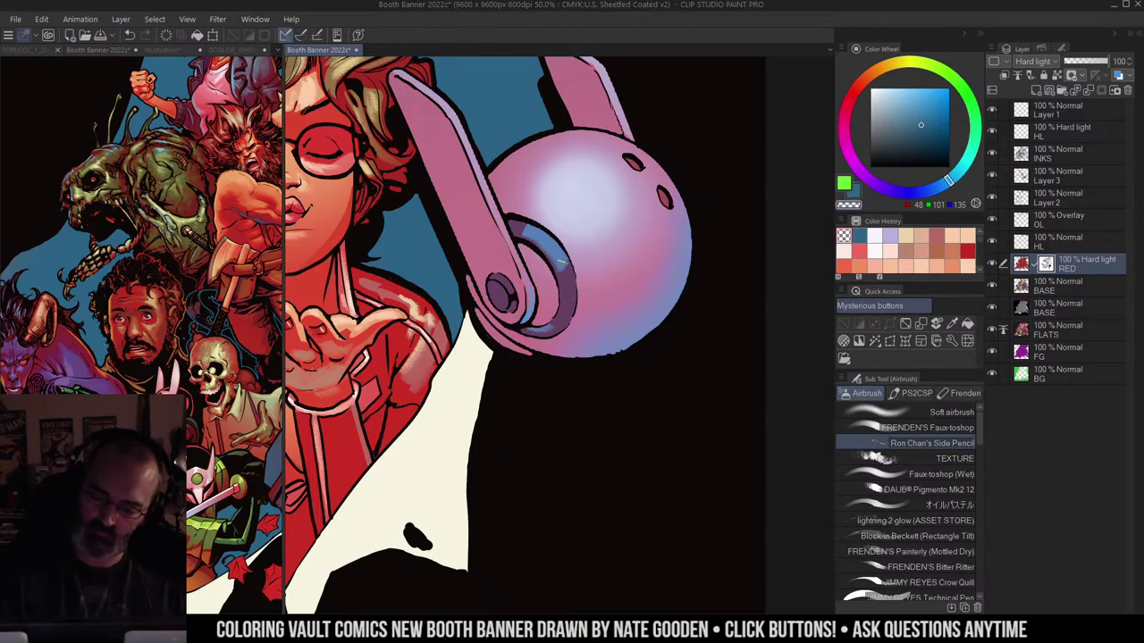
pyautogui.moveTo(559, 266)
pyautogui.mouseDown()
pyautogui.moveTo(564, 315)
pyautogui.moveTo(566, 302)
pyautogui.mouseUp()
pyautogui.keyDown('alt'); pyautogui.click(568, 304); pyautogui.keyUp('alt')
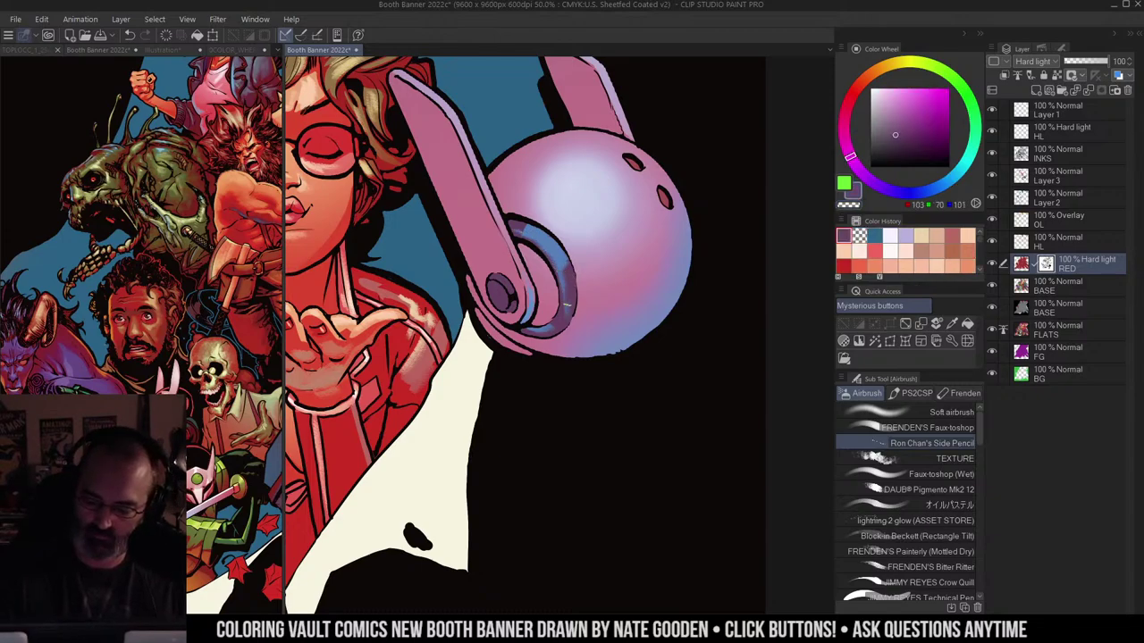
pyautogui.moveTo(592, 254); pyautogui.dragTo(604, 257)
pyautogui.keyDown('alt'); pyautogui.click(574, 261); pyautogui.keyUp('alt')
pyautogui.click(892, 94)
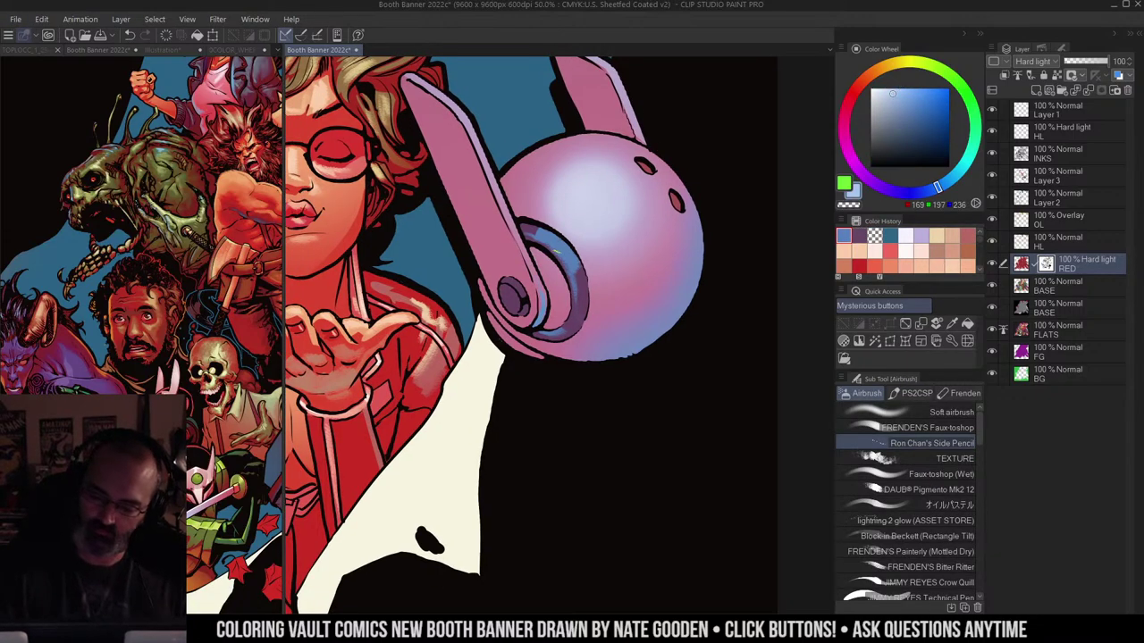
pyautogui.hotkey('ctrl', 'z')
# Step: On Layer 3, pencil a light blue highlight, RGB 162, 189, 227, onto the upper curve of the ear's ring
pyautogui.keyDown('alt'); pyautogui.click(564, 263); pyautogui.keyUp('alt')
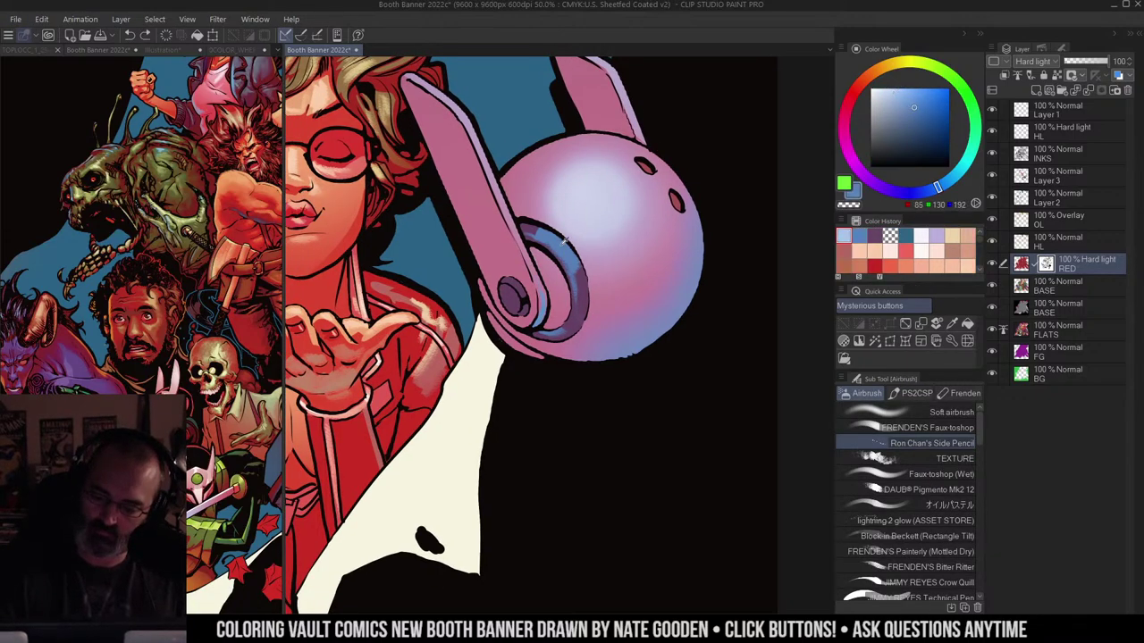
pyautogui.click(1030, 175)
pyautogui.click(891, 93)
pyautogui.moveTo(556, 250); pyautogui.dragTo(565, 246)
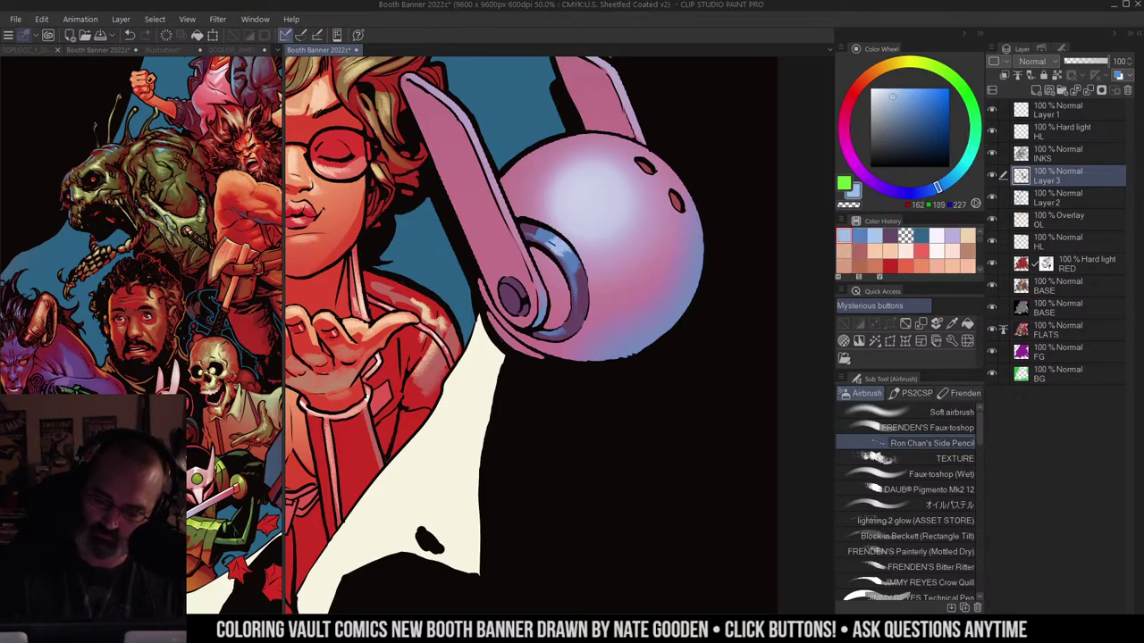
pyautogui.press('m')
pyautogui.scroll(-4, 666, 187)
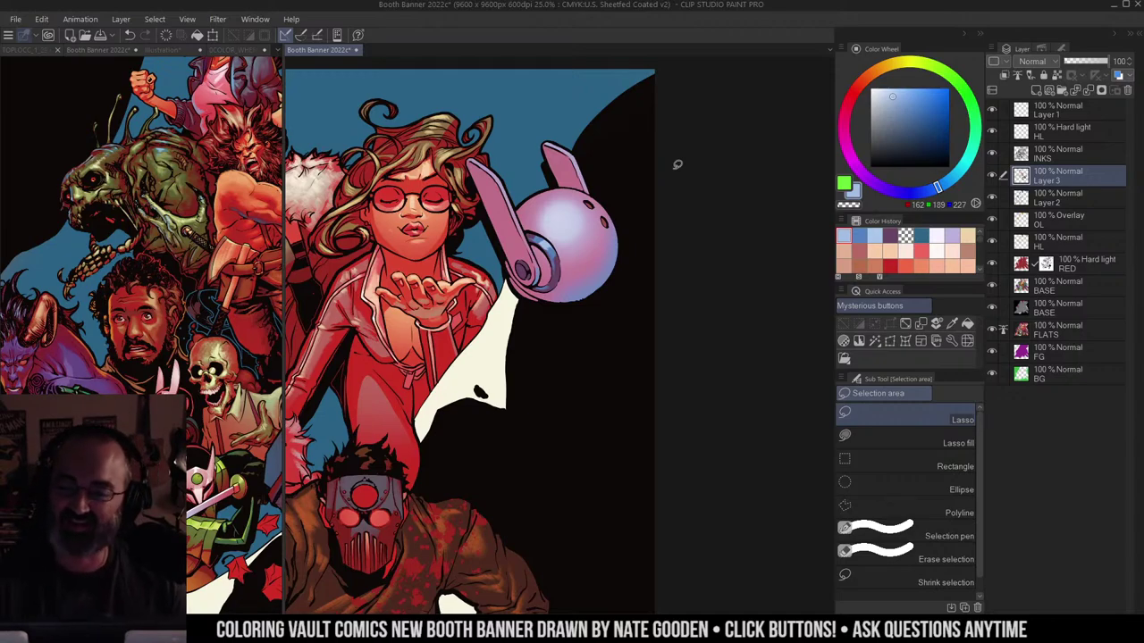
# Step: Pencil pale periwinkle highlights, RGB 199, 207, 249, along the robot's ear edge, and color the hinge hub with sampled blue, RGB 85, 129, 189
pyautogui.hotkey('ctrl', 'space')
pyautogui.click(562, 220)
pyautogui.click(588, 210)
pyautogui.moveTo(588, 211); pyautogui.dragTo(615, 220)
pyautogui.keyDown('alt'); pyautogui.click(585, 209); pyautogui.keyUp('alt')
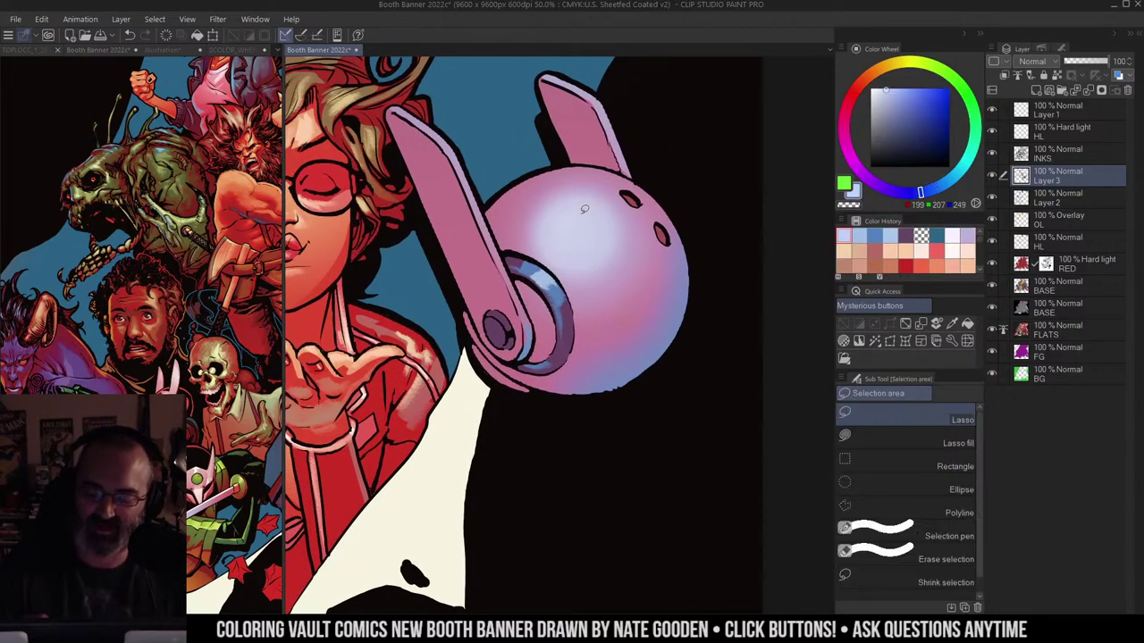
pyautogui.press('b')
pyautogui.press('m')
pyautogui.press('b')
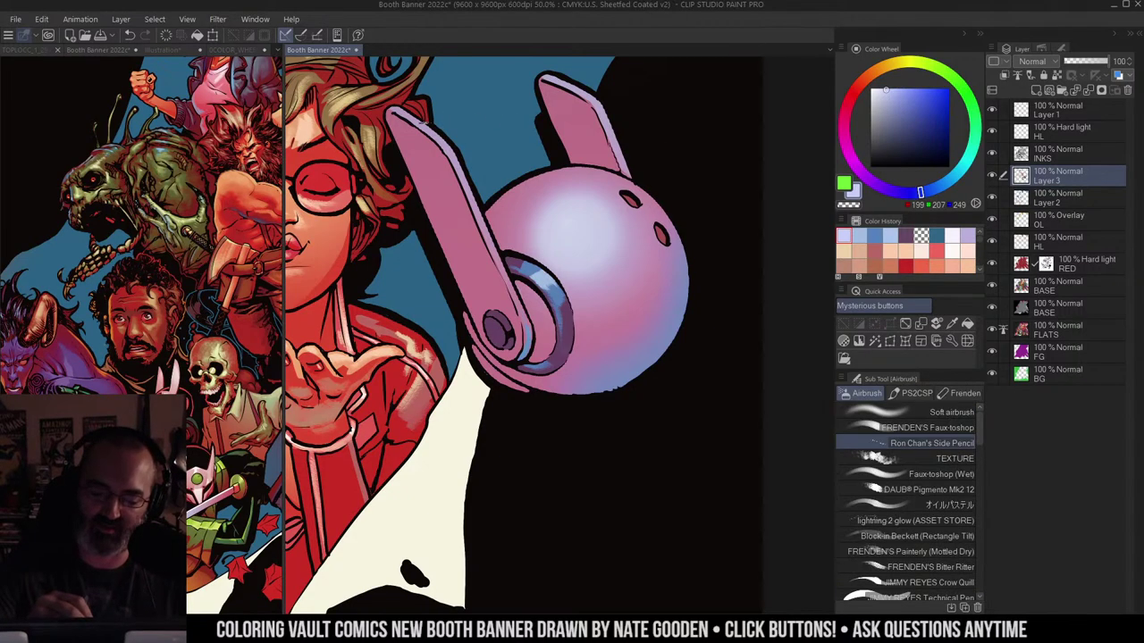
pyautogui.moveTo(417, 124); pyautogui.dragTo(447, 143)
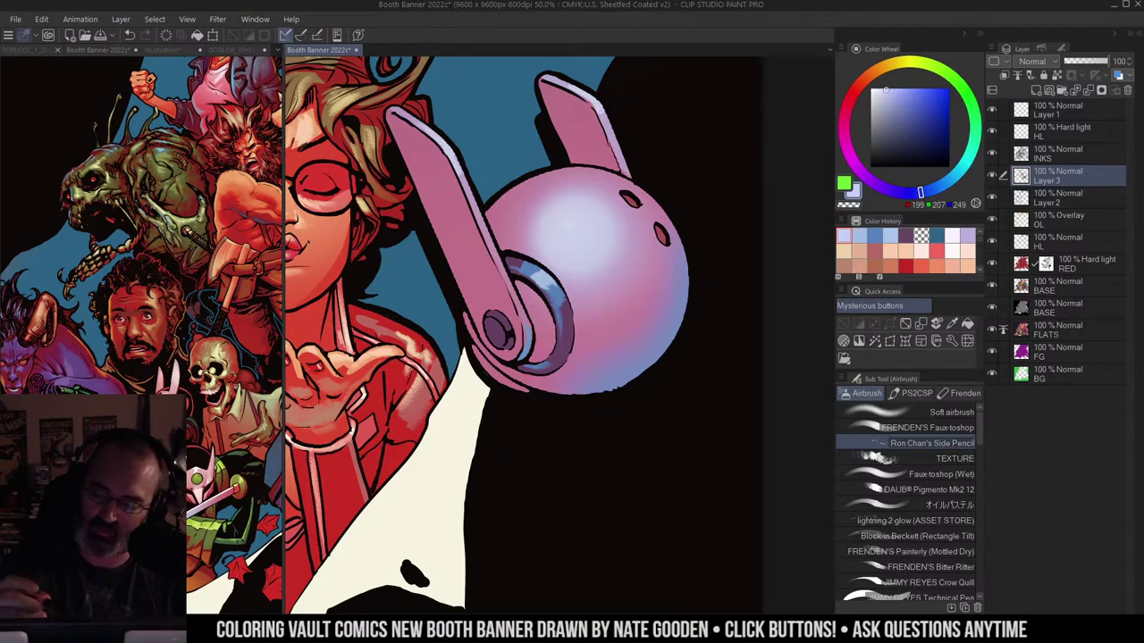
pyautogui.moveTo(503, 278); pyautogui.dragTo(523, 318)
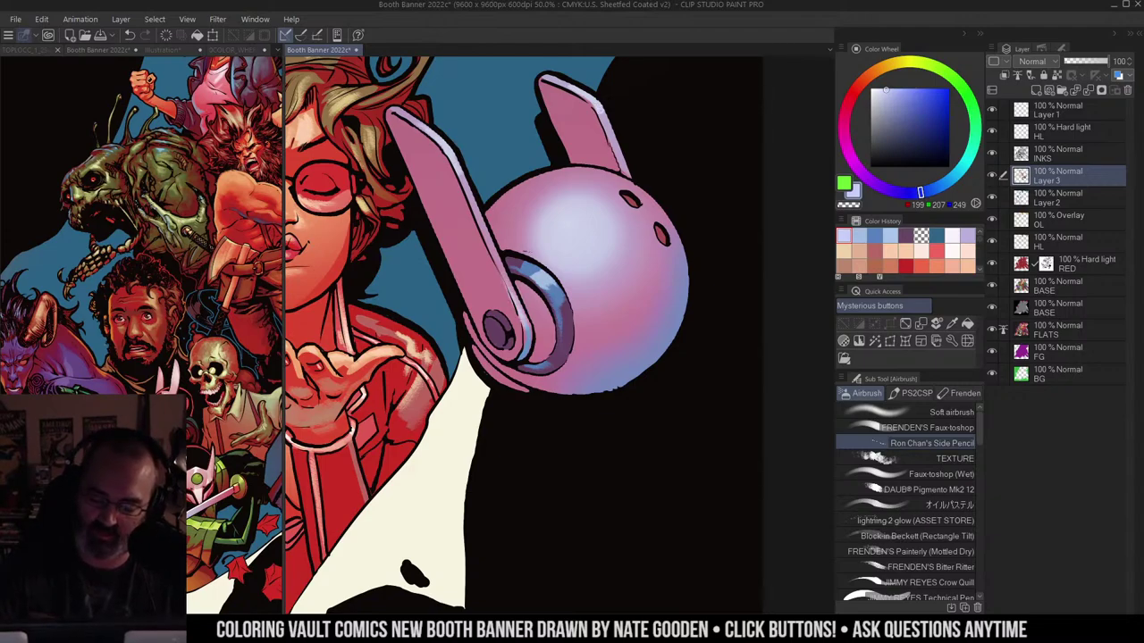
pyautogui.hotkey('ctrl', 'z')
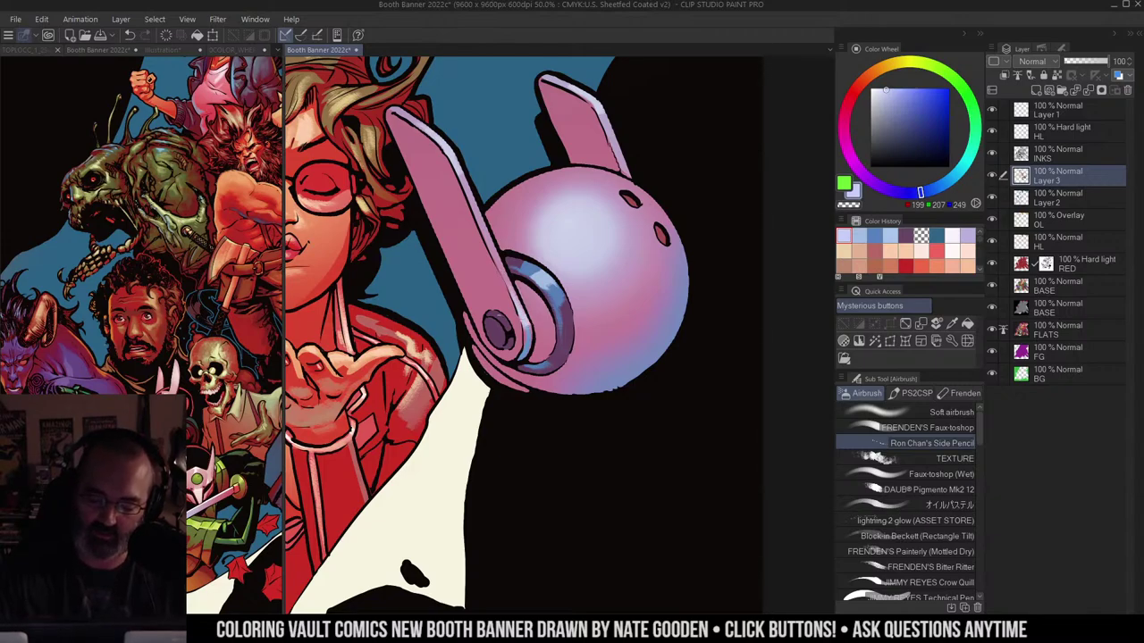
pyautogui.hotkey('ctrl', 'z')
pyautogui.keyDown('alt'); pyautogui.click(551, 285); pyautogui.keyUp('alt')
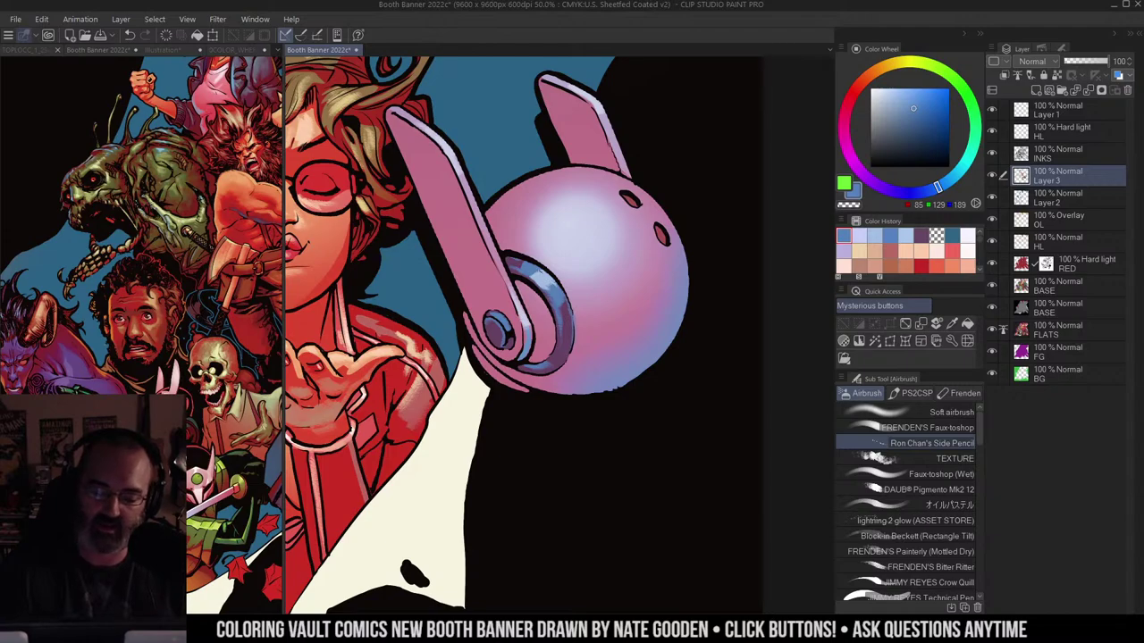
# Step: Touch up the ring at the base of the robot's ear with sampled blues, RGB 162, 190, 227 and RGB 85, 130, 191
pyautogui.keyDown('alt'); pyautogui.click(536, 277); pyautogui.keyUp('alt')
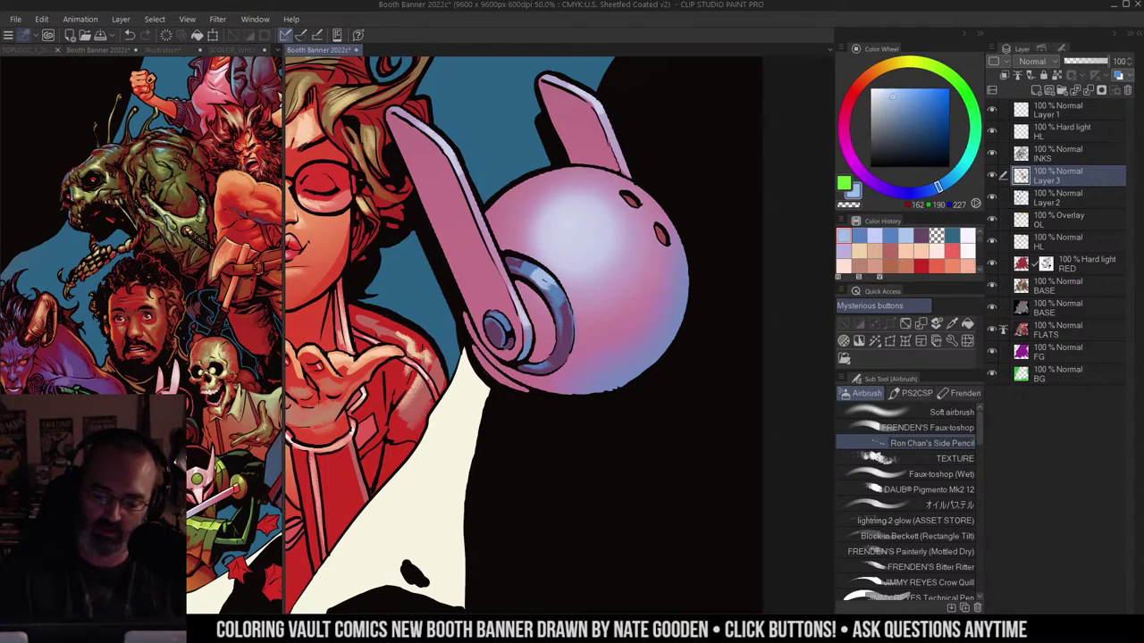
pyautogui.keyDown('alt'); pyautogui.click(534, 262); pyautogui.keyUp('alt')
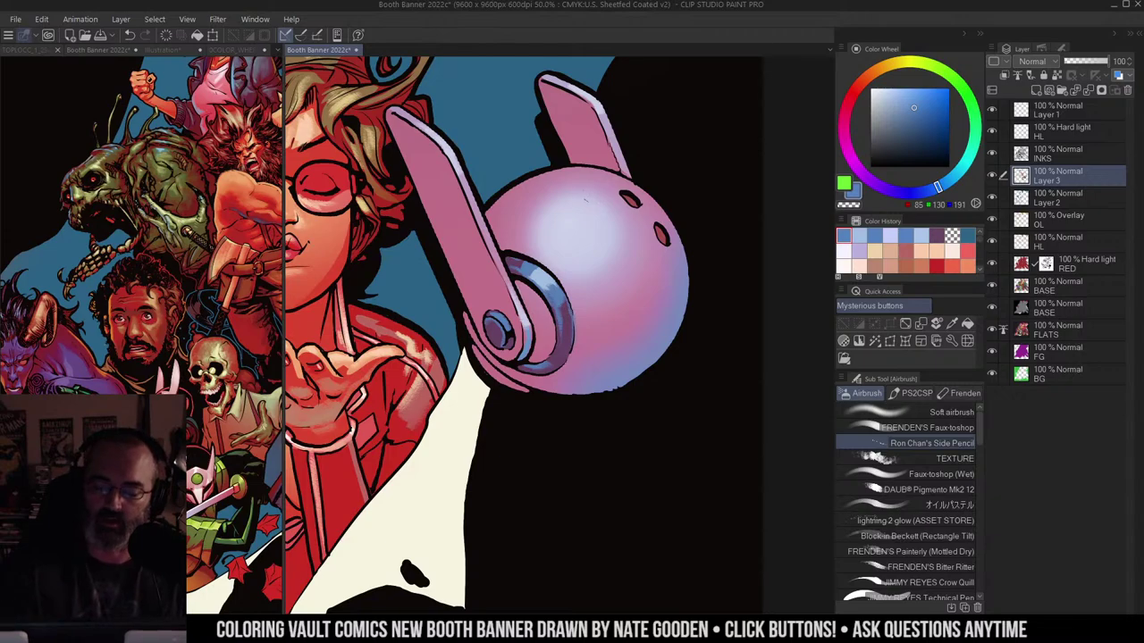
pyautogui.hotkey('ctrl', 'space')
pyautogui.keyDown('alt'); pyautogui.click(599, 251); pyautogui.keyUp('alt')
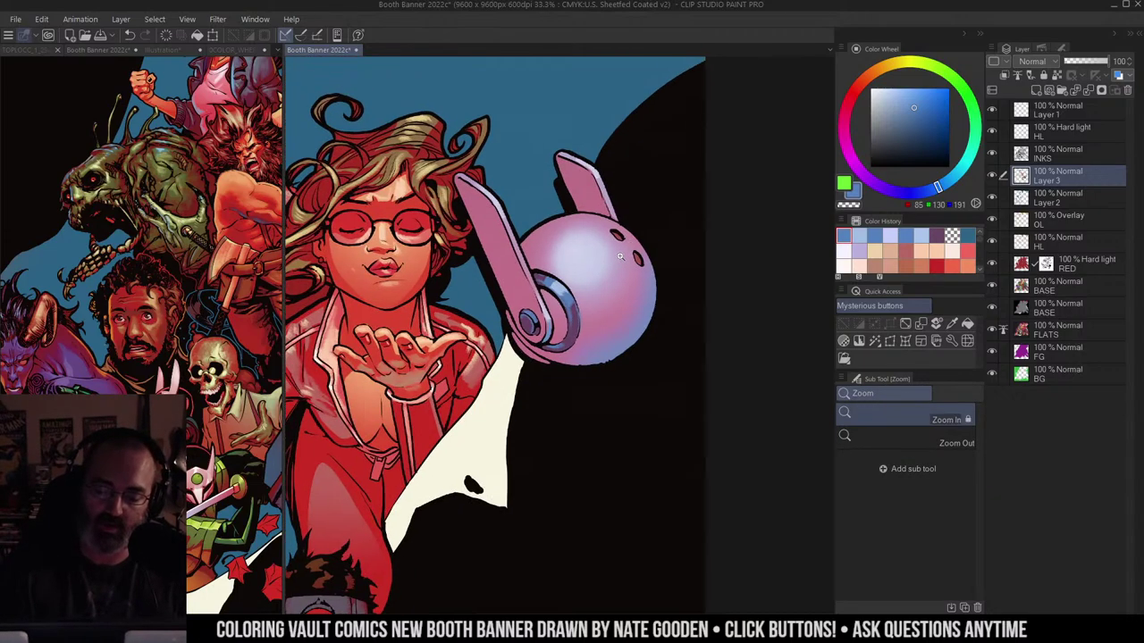
pyautogui.keyDown('alt'); pyautogui.click(631, 256); pyautogui.keyUp('alt')
pyautogui.scroll(2, 658, 215)
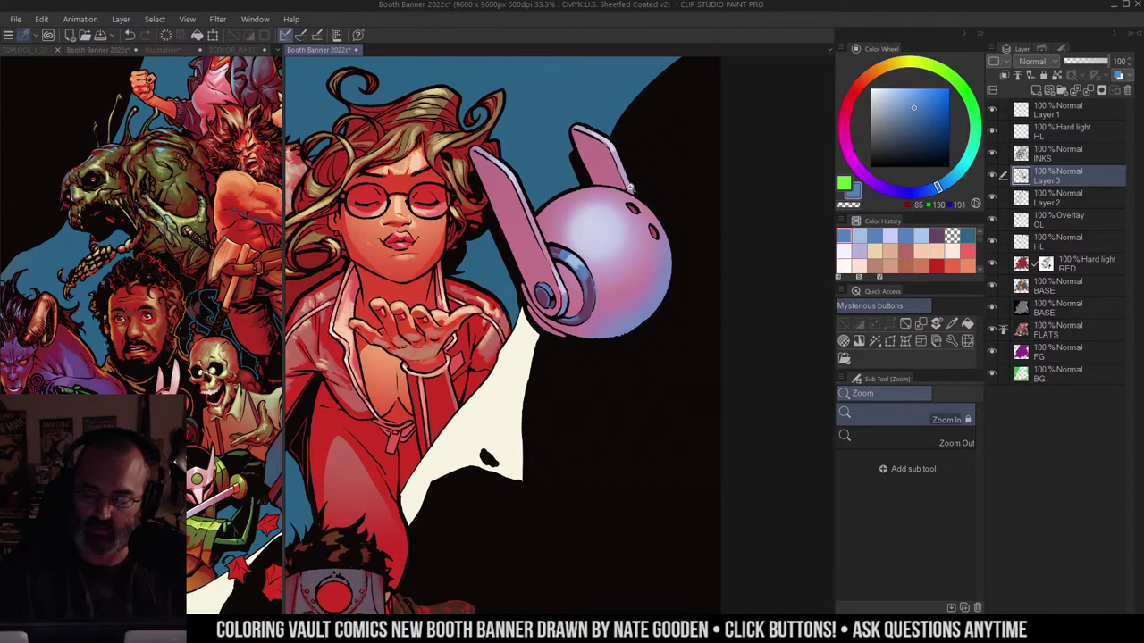
# Step: Examine the coloring of the green monster, the bearded axe-wielder and the upper row of characters across the banner
pyautogui.moveTo(462, 329); pyautogui.dragTo(726, 183)
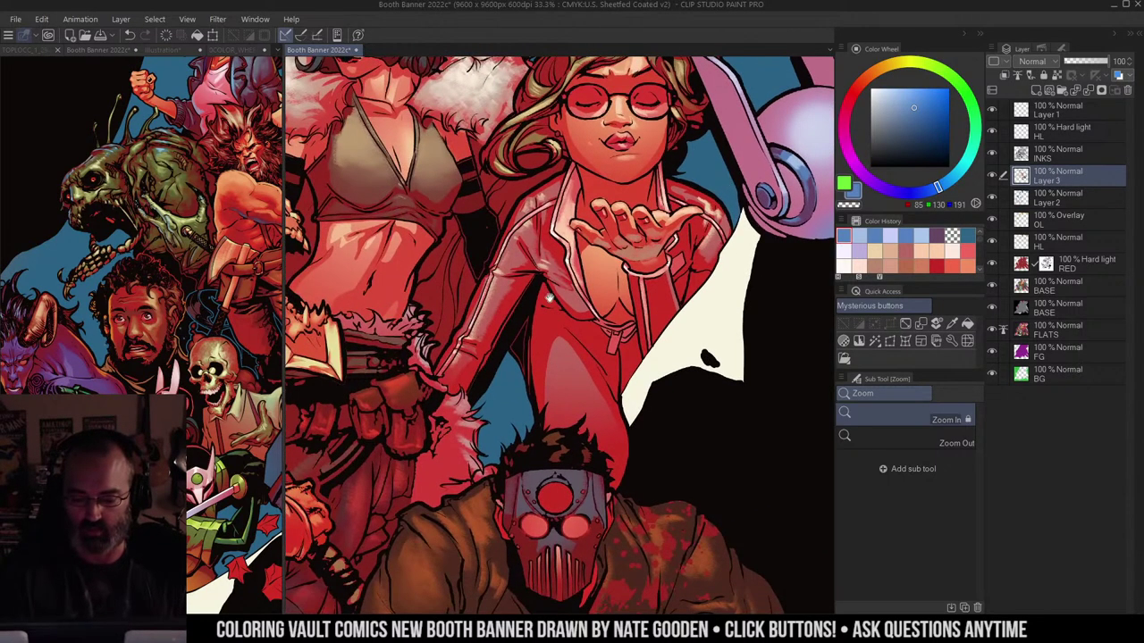
pyautogui.moveTo(539, 331); pyautogui.dragTo(579, 321)
pyautogui.moveTo(534, 282); pyautogui.dragTo(822, 253)
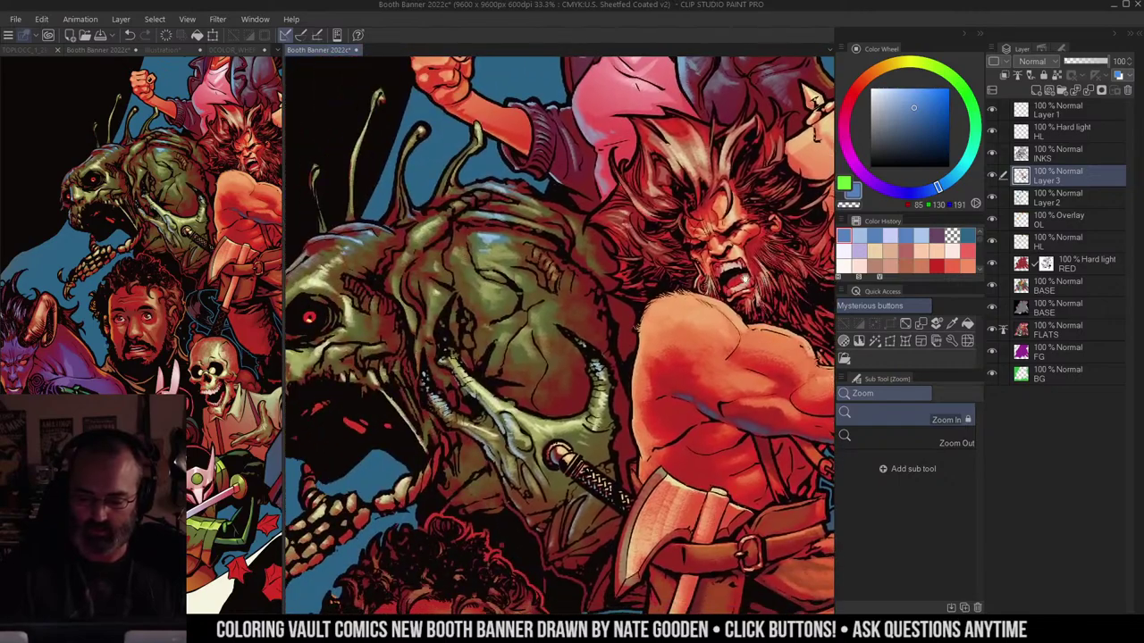
pyautogui.moveTo(505, 309); pyautogui.dragTo(632, 209)
pyautogui.moveTo(712, 214); pyautogui.dragTo(637, 253)
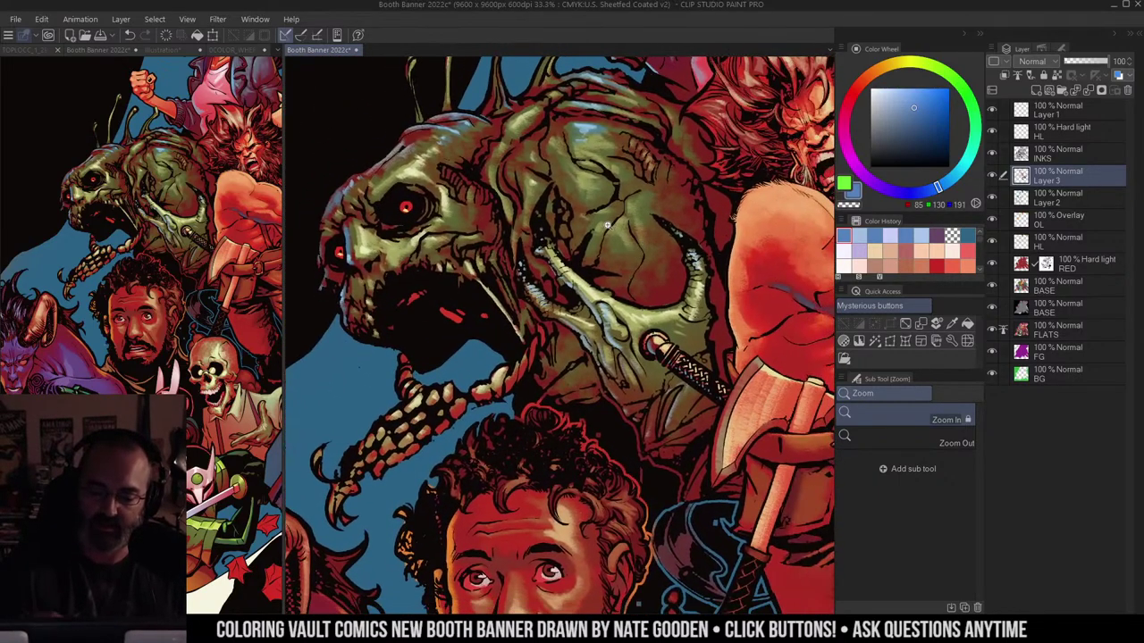
pyautogui.moveTo(681, 176); pyautogui.dragTo(603, 334)
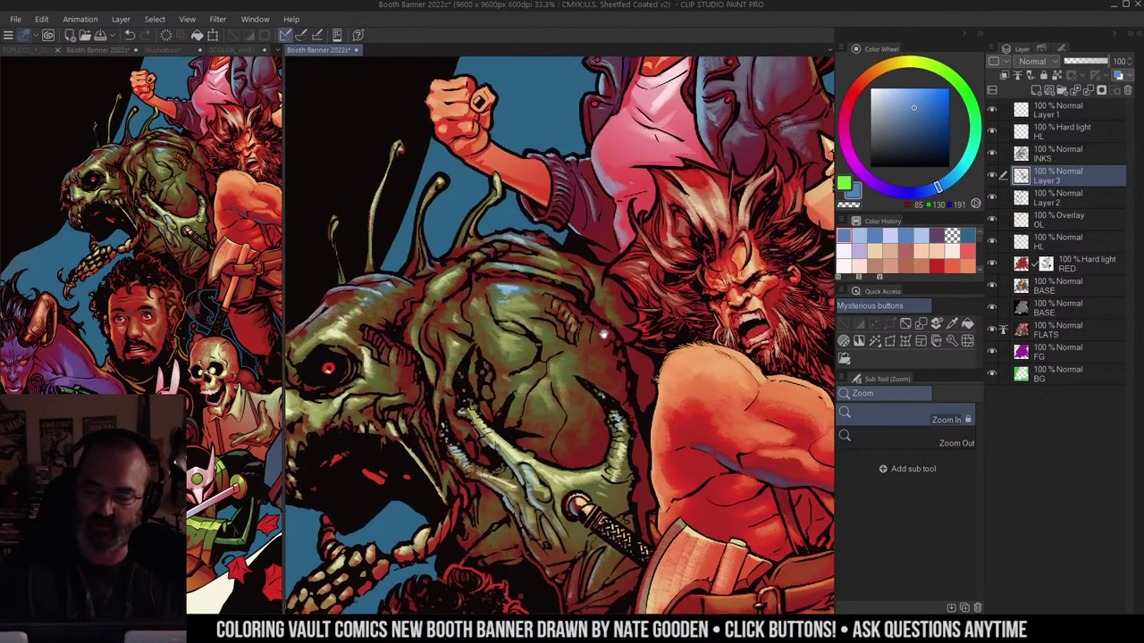
pyautogui.moveTo(632, 185); pyautogui.dragTo(686, 217)
pyautogui.hotkey('ctrl', '-')
pyautogui.moveTo(699, 280); pyautogui.dragTo(545, 125)
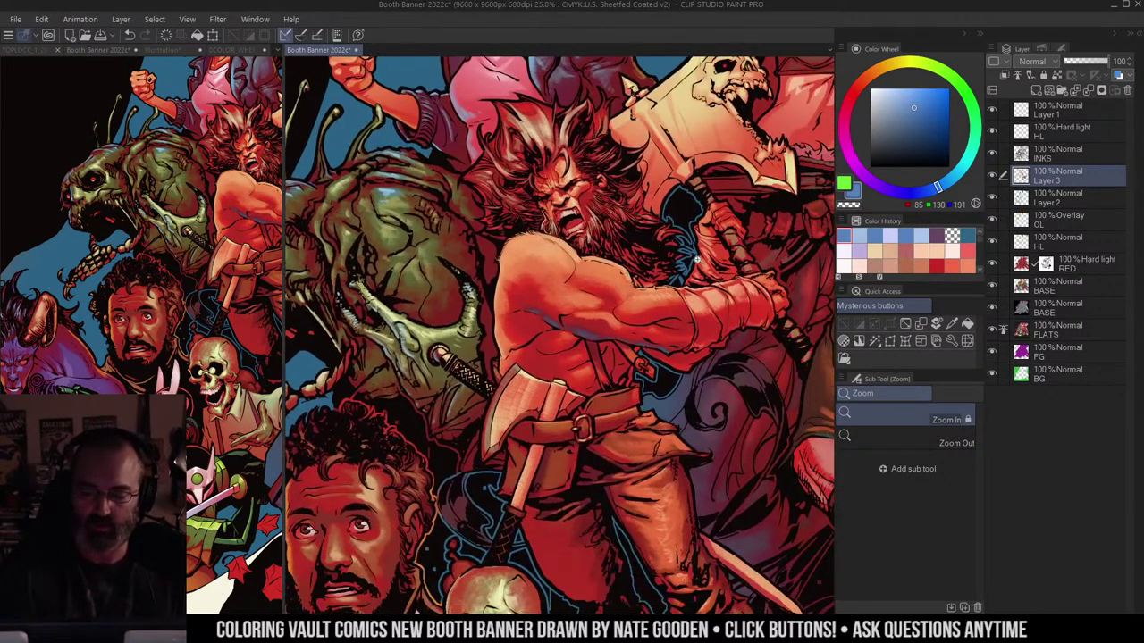
pyautogui.moveTo(557, 238); pyautogui.dragTo(700, 234)
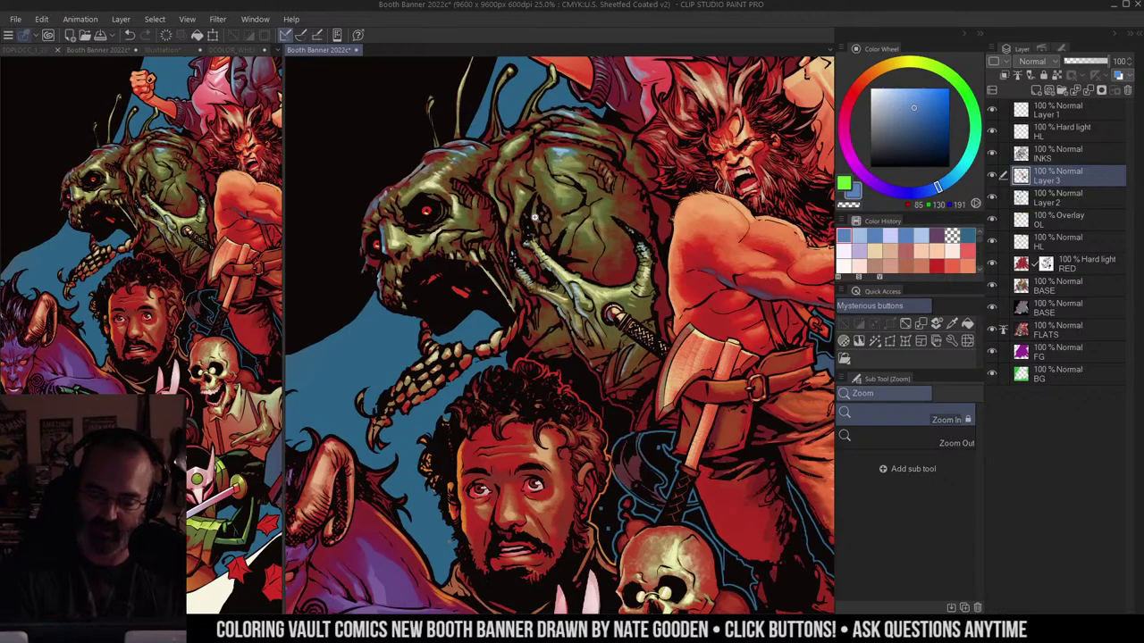
pyautogui.moveTo(737, 144); pyautogui.dragTo(500, 313)
pyautogui.hotkey('ctrl', '-')
pyautogui.hotkey('ctrl', '-')
pyautogui.moveTo(768, 255); pyautogui.dragTo(681, 219)
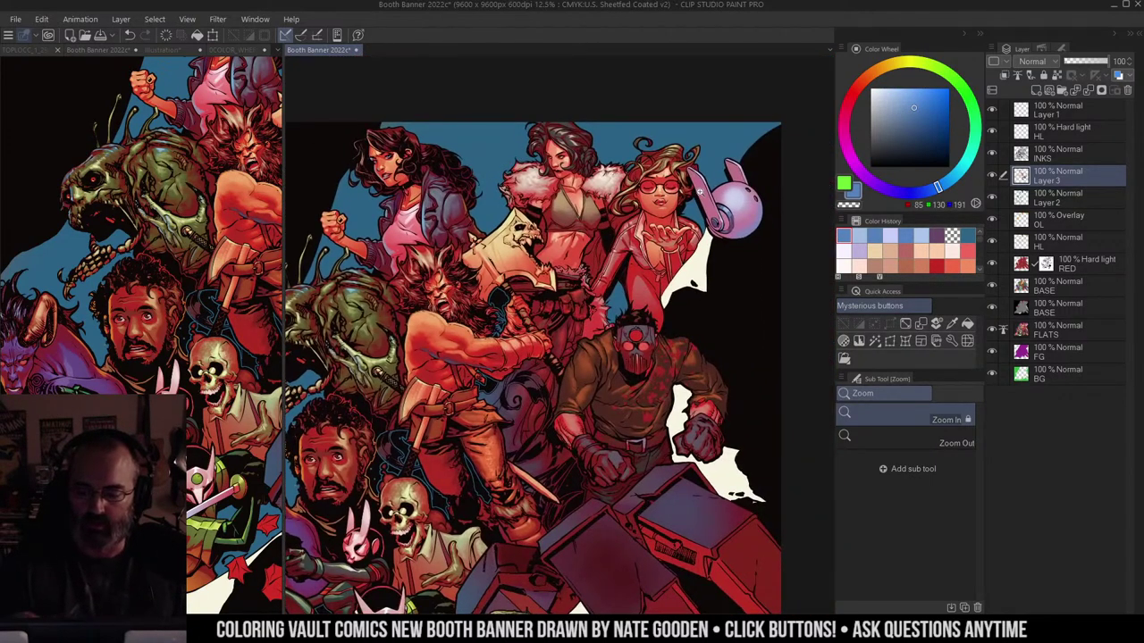
pyautogui.press('m')
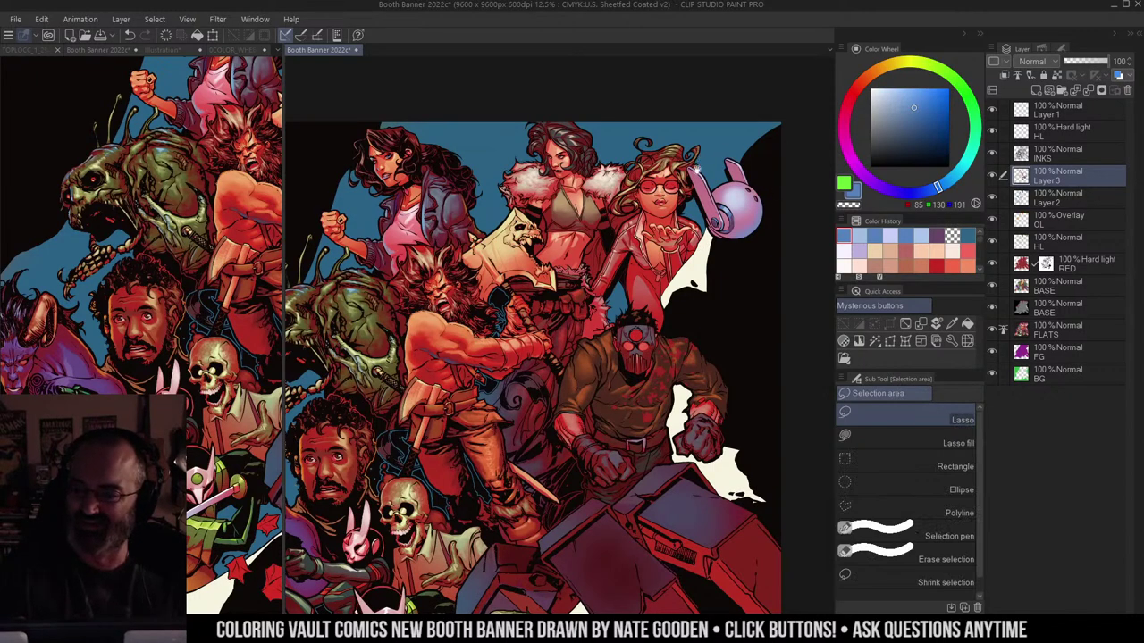
pyautogui.moveTo(693, 166); pyautogui.dragTo(679, 136)
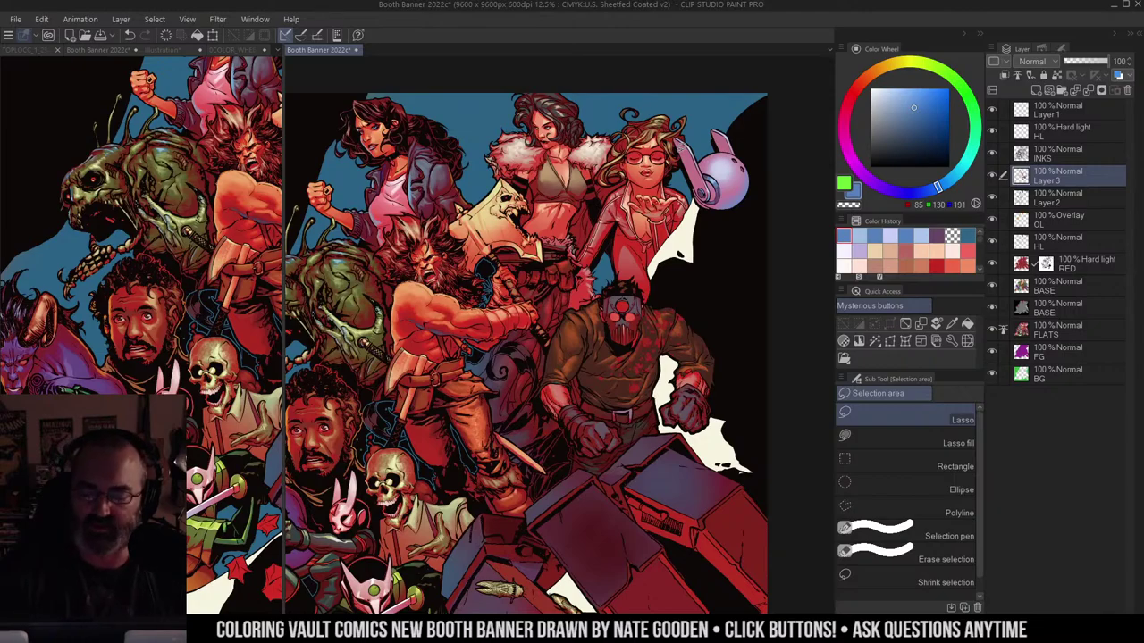
# Step: Pencil pale cream highlights, RGB 235, 225, 210, on Layer 3 along the skull-faced axe's blade edges, shaft and skull
pyautogui.hotkey('ctrl', 'space')
pyautogui.keyDown('ctrl'); pyautogui.click(506, 189); pyautogui.keyUp('ctrl')
pyautogui.keyDown('ctrl'); pyautogui.click(505, 190); pyautogui.keyUp('ctrl')
pyautogui.keyDown('ctrl'); pyautogui.click(506, 190); pyautogui.keyUp('ctrl')
pyautogui.keyDown('alt'); pyautogui.click(499, 228); pyautogui.keyUp('alt')
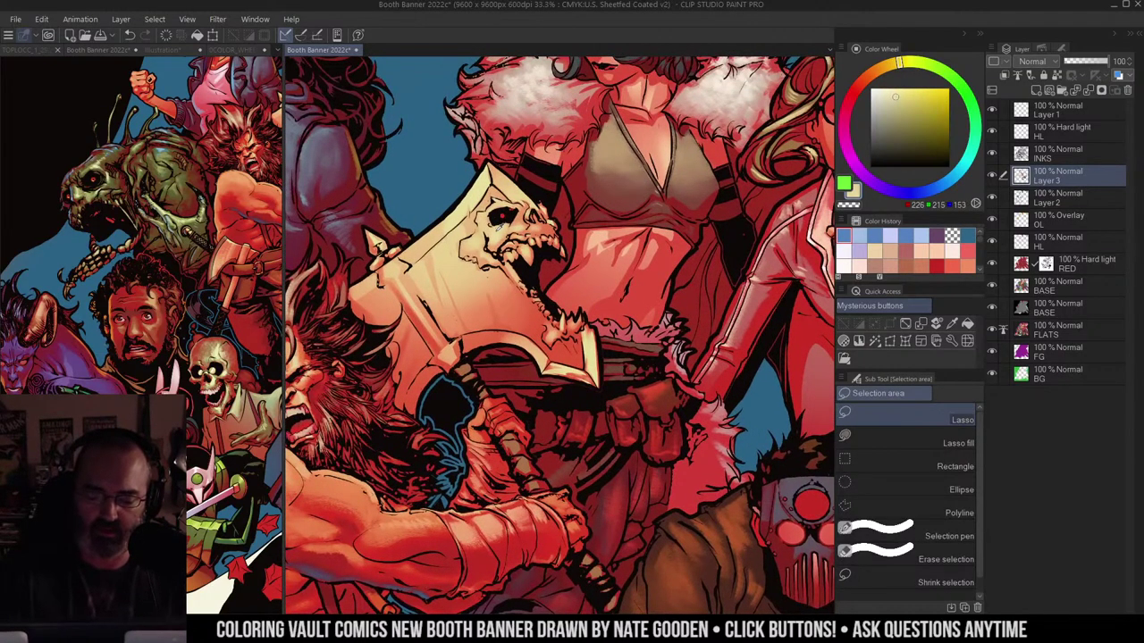
pyautogui.keyDown('alt'); pyautogui.click(499, 228); pyautogui.keyUp('alt')
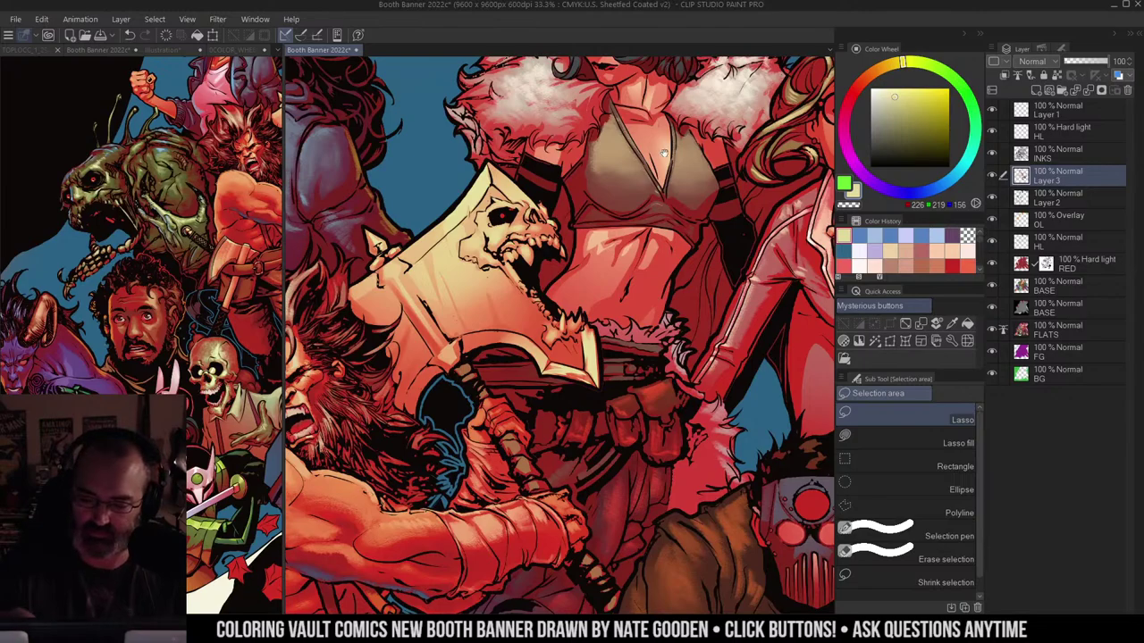
pyautogui.moveTo(664, 153); pyautogui.dragTo(640, 205)
pyautogui.keyDown('alt'); pyautogui.click(543, 246); pyautogui.keyUp('alt')
pyautogui.moveTo(491, 229); pyautogui.dragTo(538, 163)
pyautogui.press('b')
pyautogui.hotkey('ctrl', 'space')
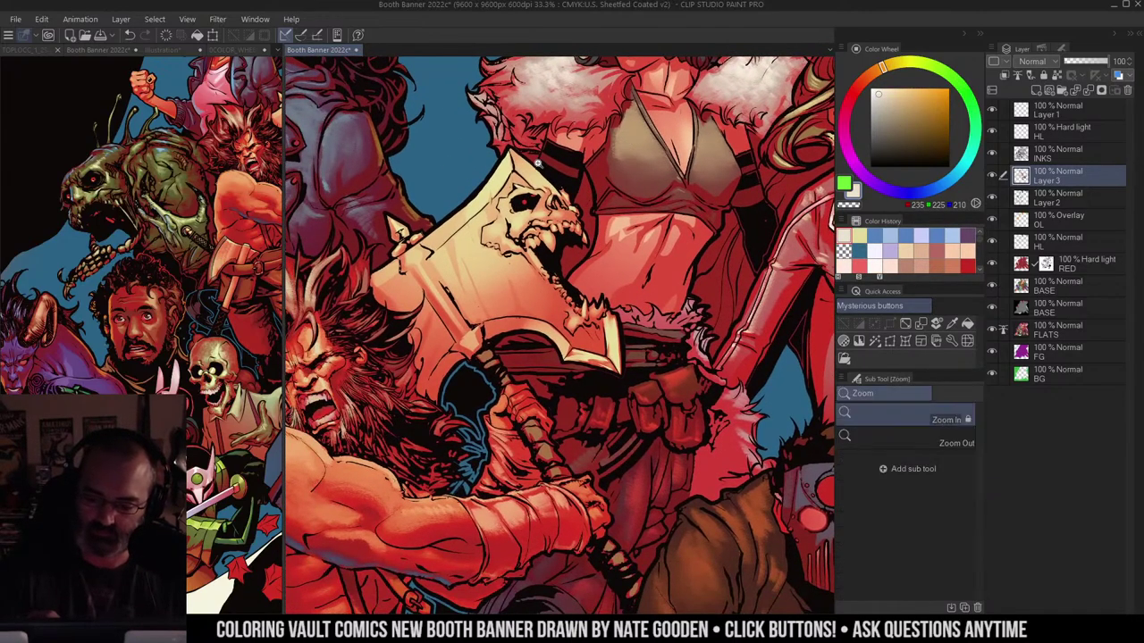
pyautogui.press('b')
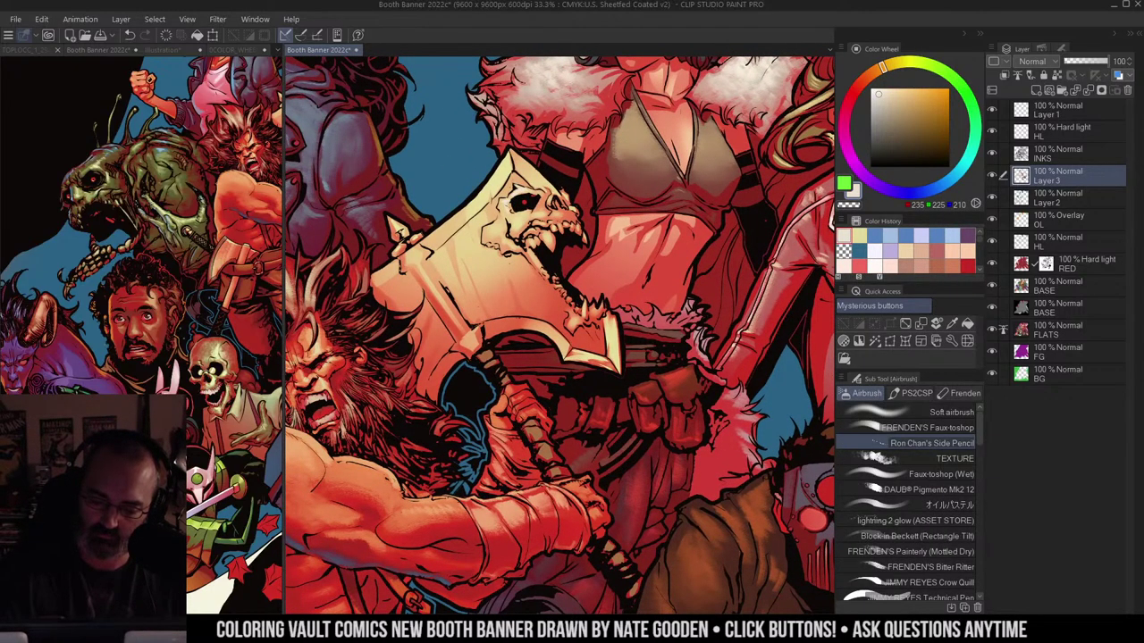
pyautogui.moveTo(504, 210); pyautogui.dragTo(526, 216)
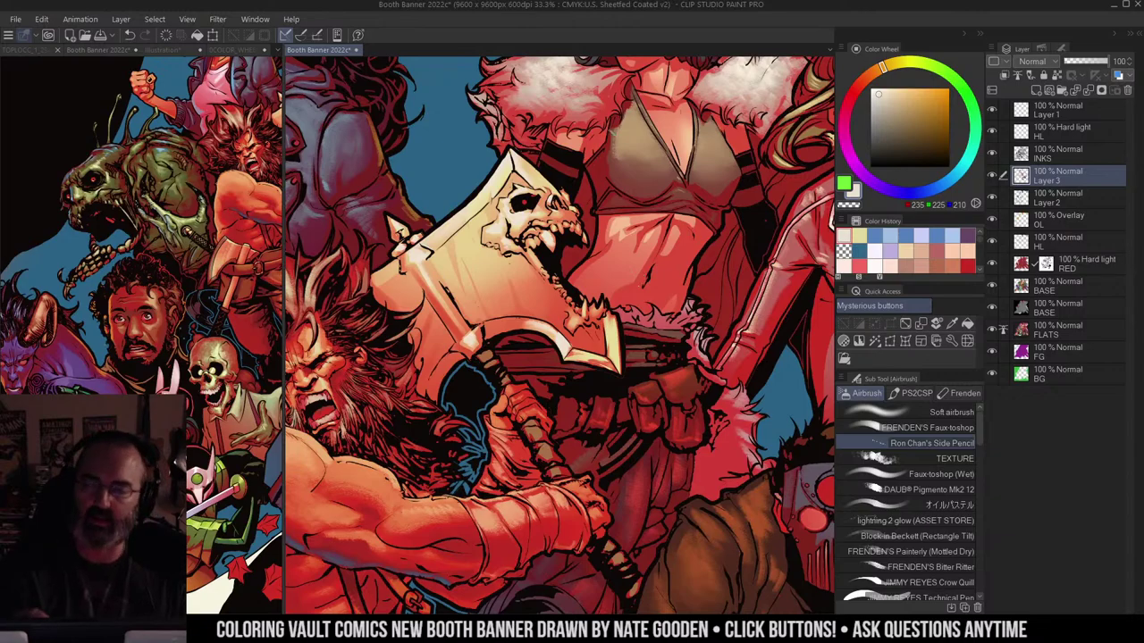
# Step: Refine the highlights on the axe's skull and blade with a sampled warm cream, RGB 234, 221, 202, and check them at full-banner scale
pyautogui.press('m')
pyautogui.moveTo(594, 147)
pyautogui.mouseDown()
pyautogui.moveTo(556, 260)
pyautogui.moveTo(559, 164)
pyautogui.moveTo(557, 301)
pyautogui.mouseUp()
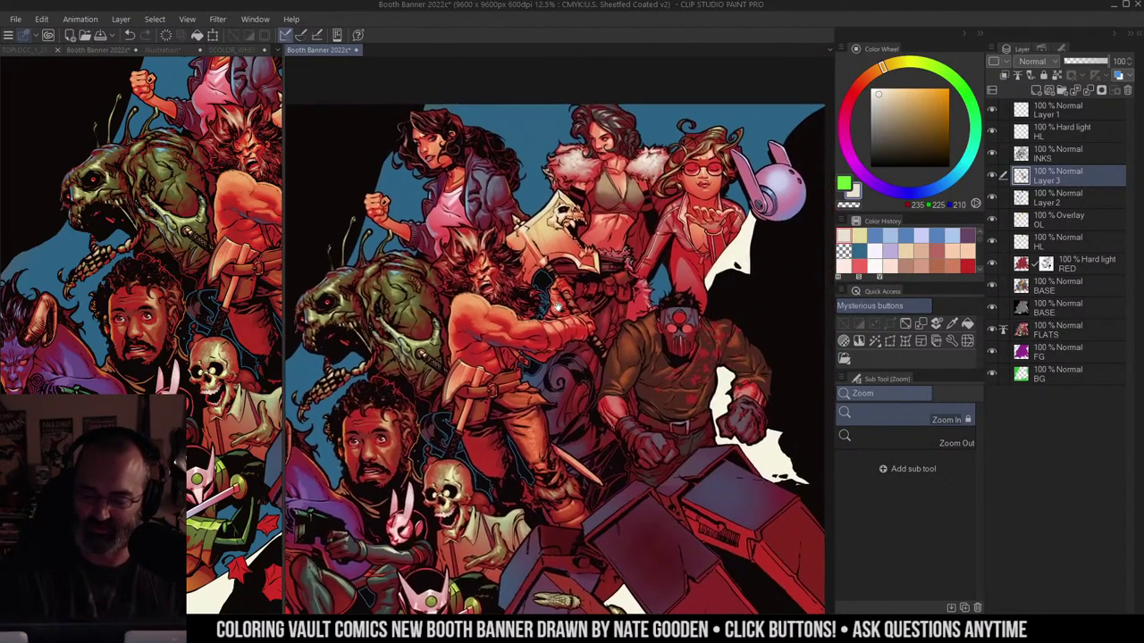
pyautogui.click(591, 218)
pyautogui.moveTo(597, 223); pyautogui.dragTo(659, 224)
pyautogui.click(668, 172)
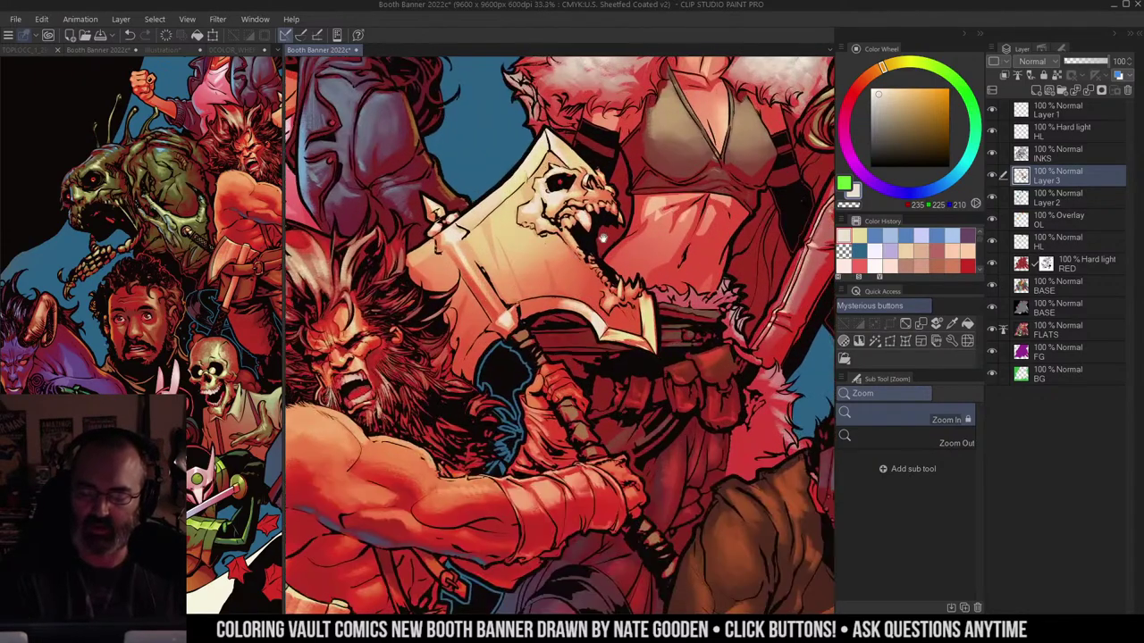
pyautogui.moveTo(668, 172); pyautogui.dragTo(660, 165)
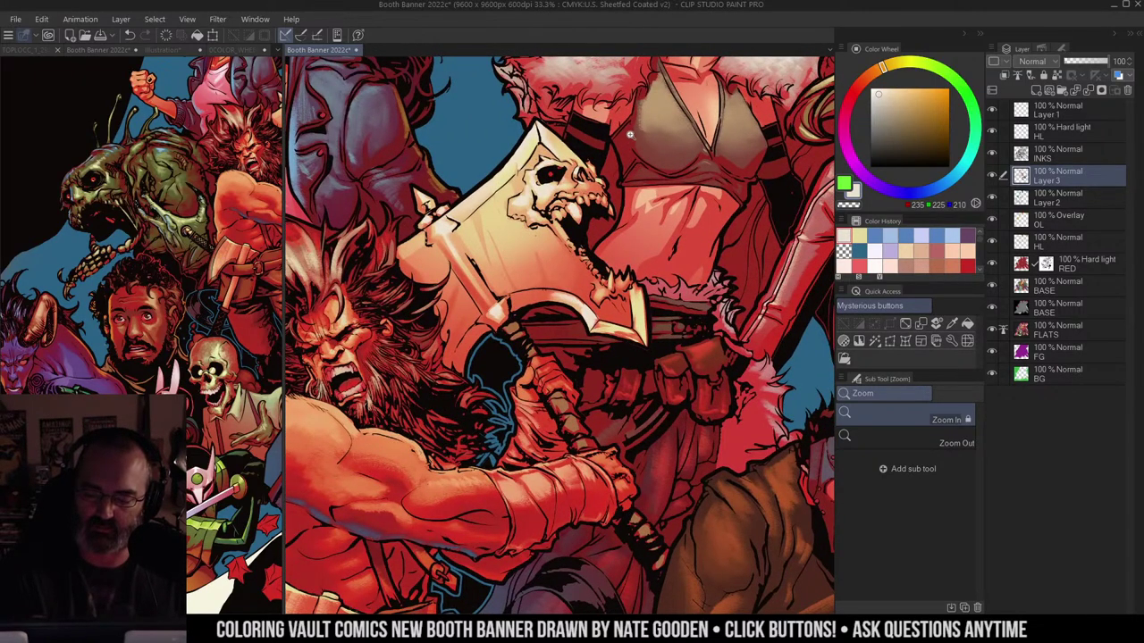
pyautogui.moveTo(648, 197); pyautogui.dragTo(635, 201)
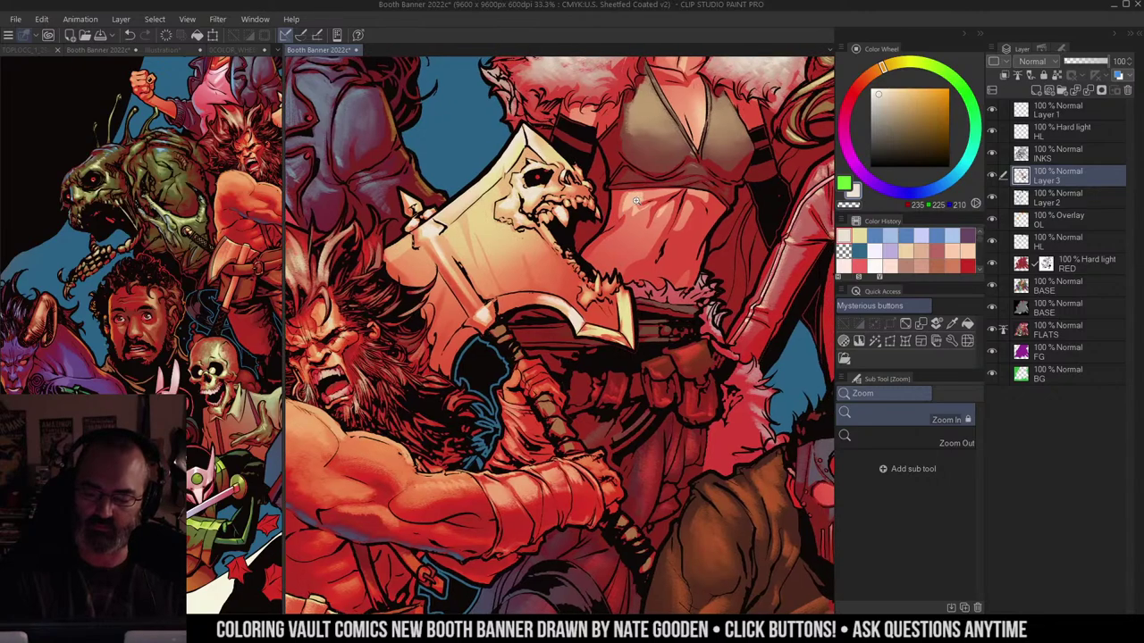
pyautogui.click(576, 222)
pyautogui.press('b')
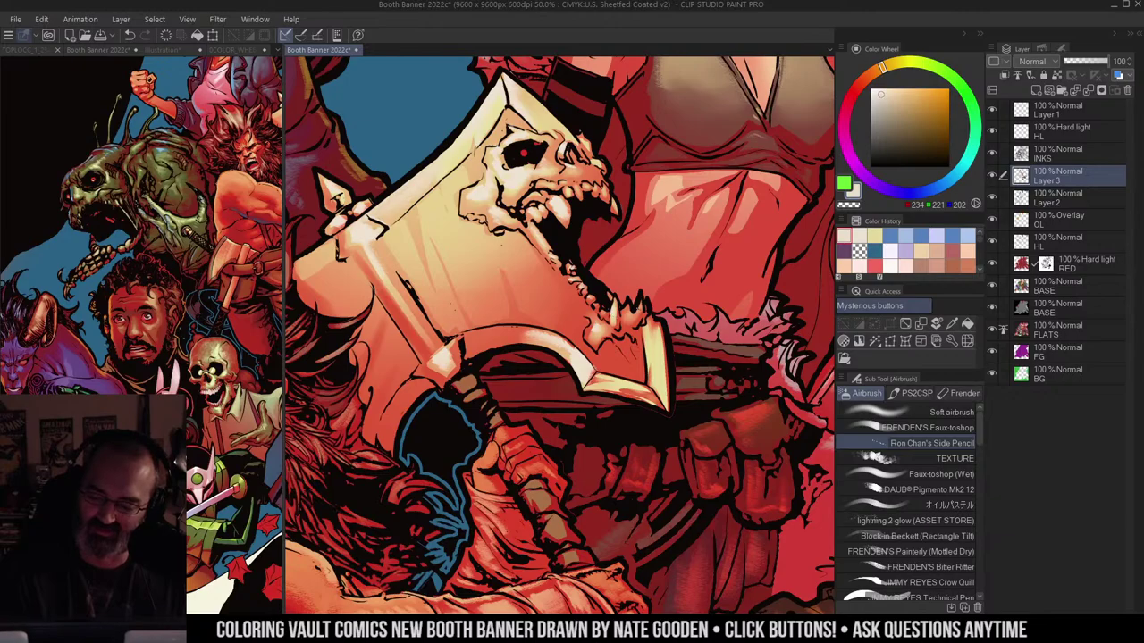
pyautogui.hotkey('ctrl', 'space')
pyautogui.keyDown('alt'); pyautogui.click(623, 213); pyautogui.keyUp('alt')
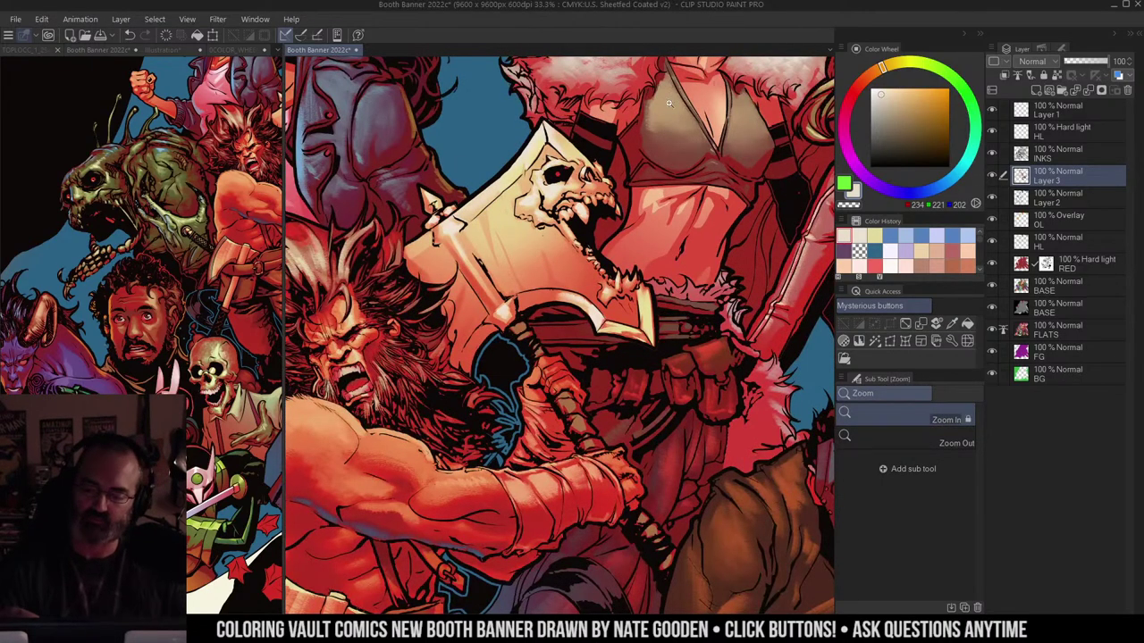
pyautogui.keyDown('alt'); pyautogui.click(607, 227); pyautogui.keyUp('alt')
pyautogui.keyDown('alt'); pyautogui.click(618, 202); pyautogui.keyUp('alt')
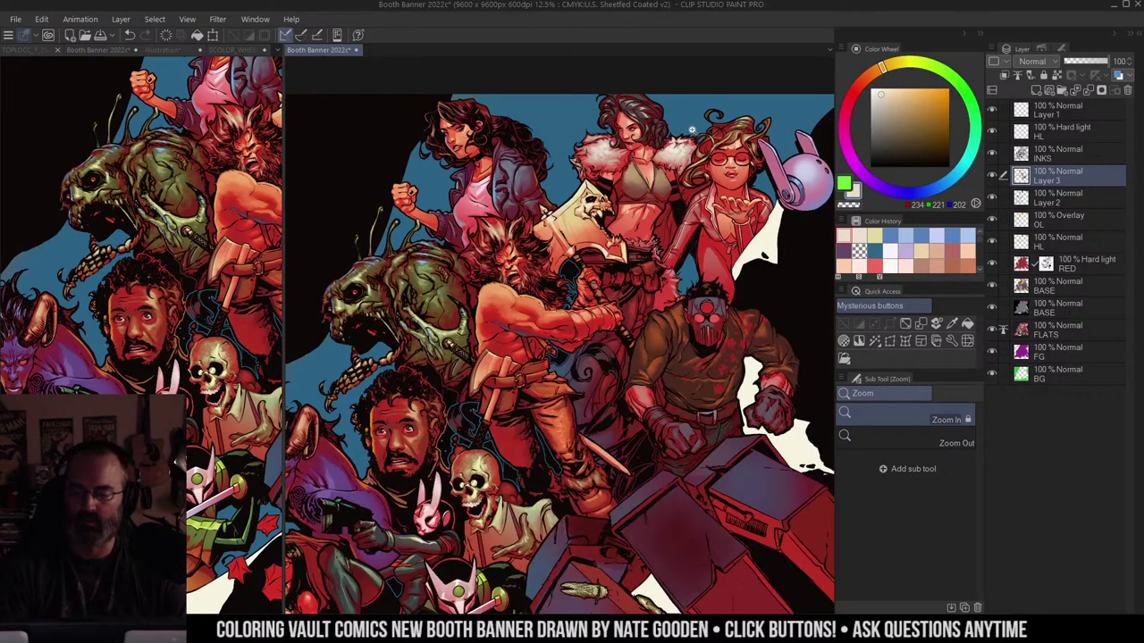
# Step: Sample the dark gray-violet, RGB 98, 90, 102, from the forehead of the masked man's metal mask as the pencil color
pyautogui.moveTo(793, 172); pyautogui.dragTo(673, 196)
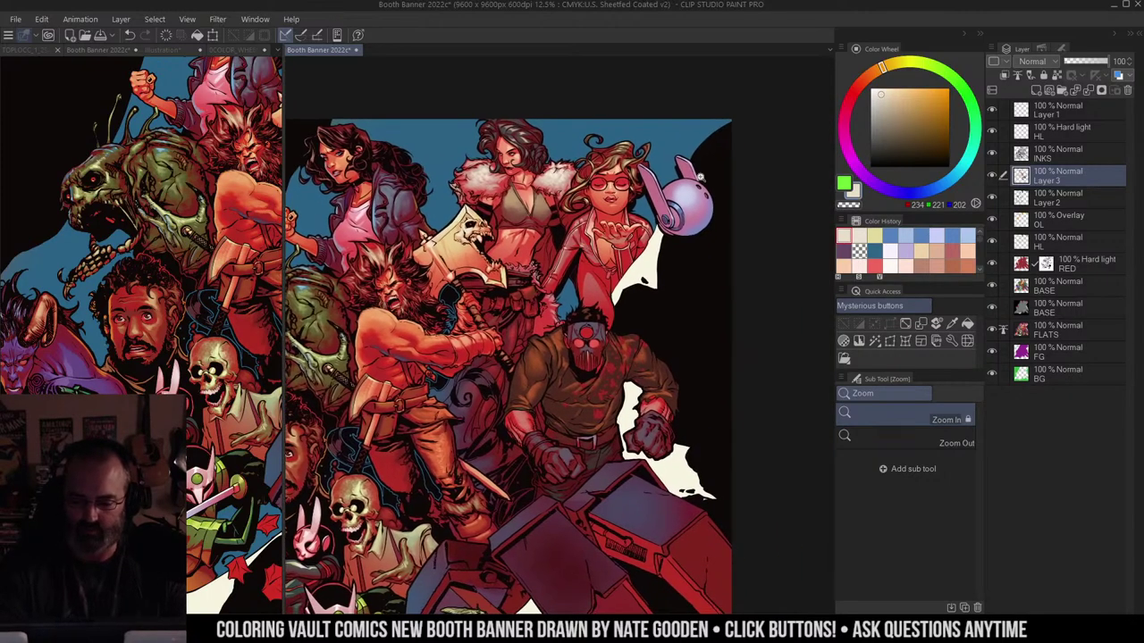
pyautogui.moveTo(678, 283); pyautogui.dragTo(675, 134)
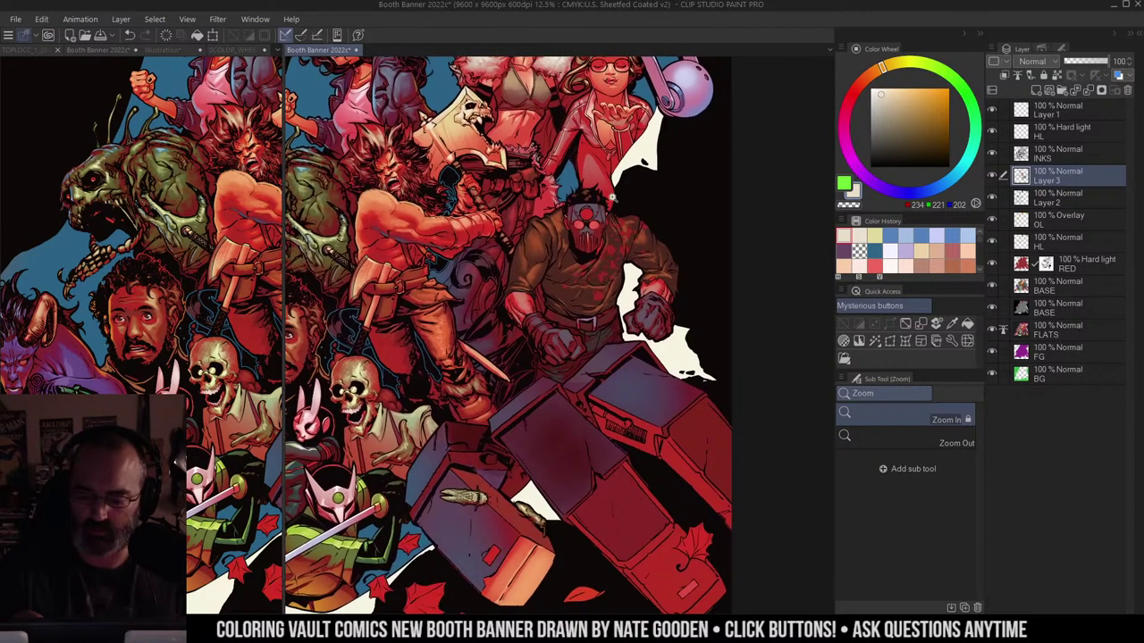
pyautogui.click(611, 197)
pyautogui.click(611, 197)
pyautogui.moveTo(646, 222); pyautogui.dragTo(655, 202)
pyautogui.keyDown('alt'); pyautogui.click(618, 152); pyautogui.keyUp('alt')
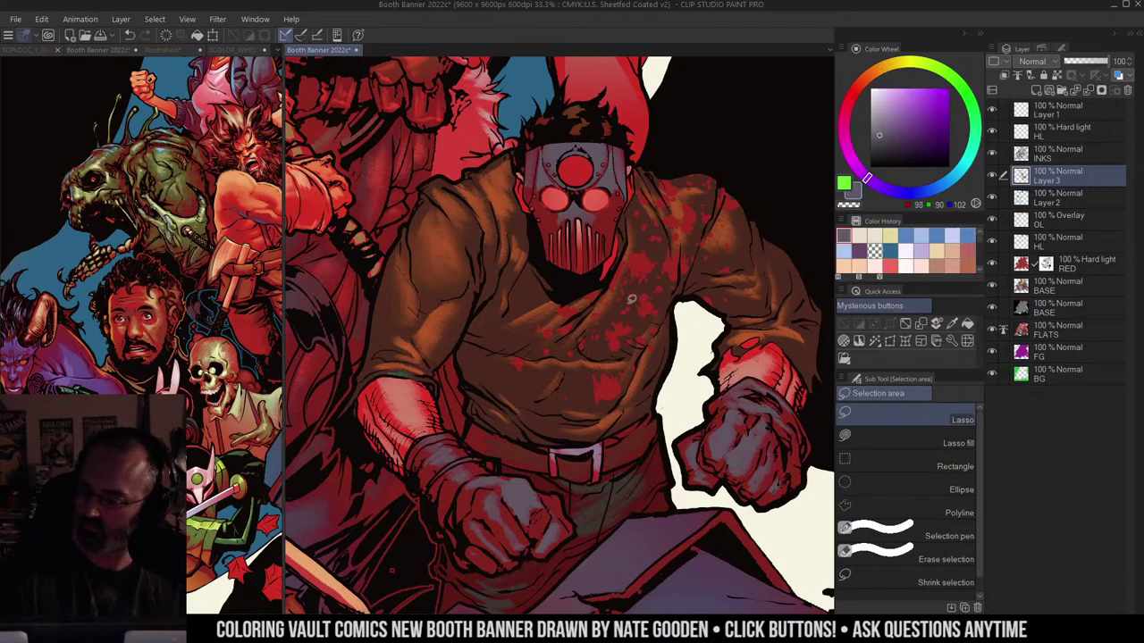
pyautogui.press('b')
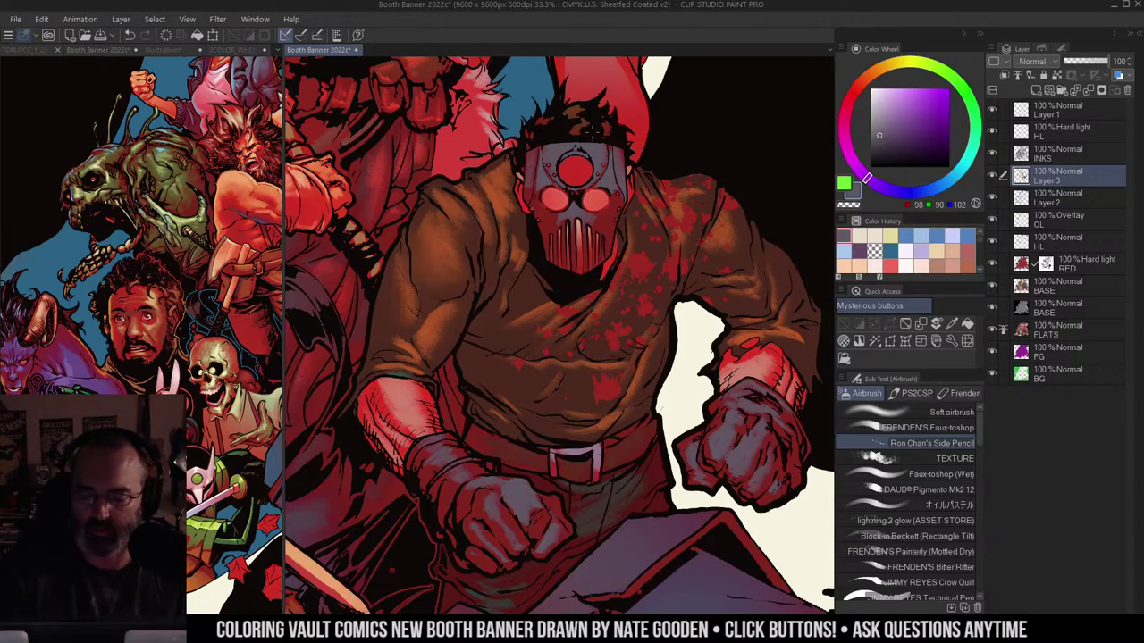
pyautogui.moveTo(609, 171); pyautogui.dragTo(596, 180)
pyautogui.keyDown('ctrl'); pyautogui.click(601, 180); pyautogui.keyUp('ctrl')
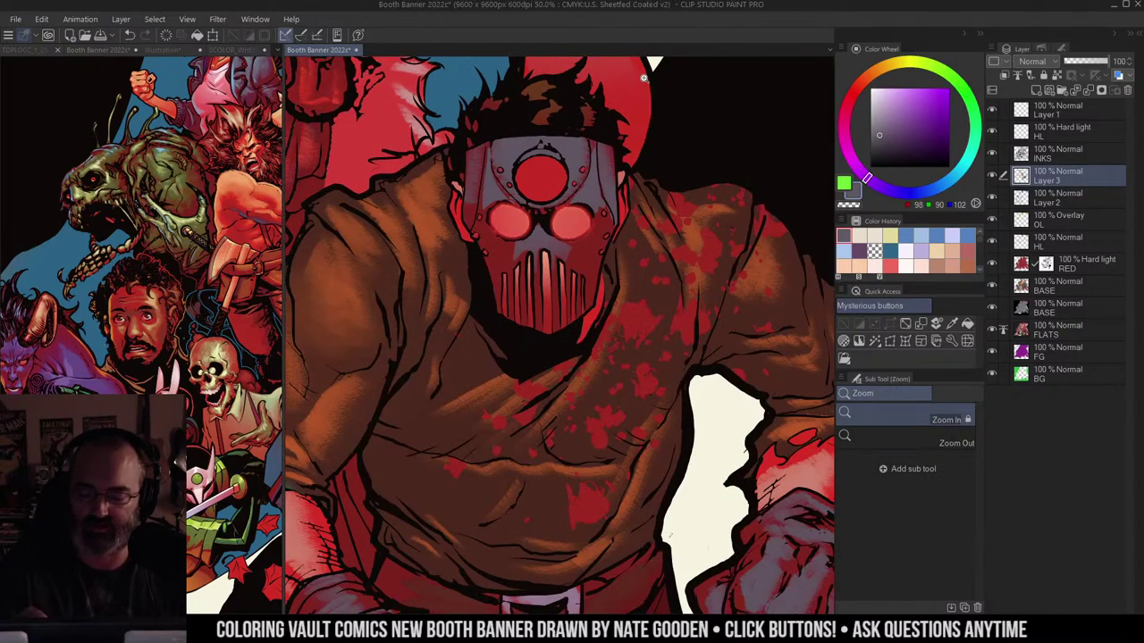
pyautogui.keyDown('alt'); pyautogui.click(594, 176); pyautogui.keyUp('alt')
pyautogui.press('b')
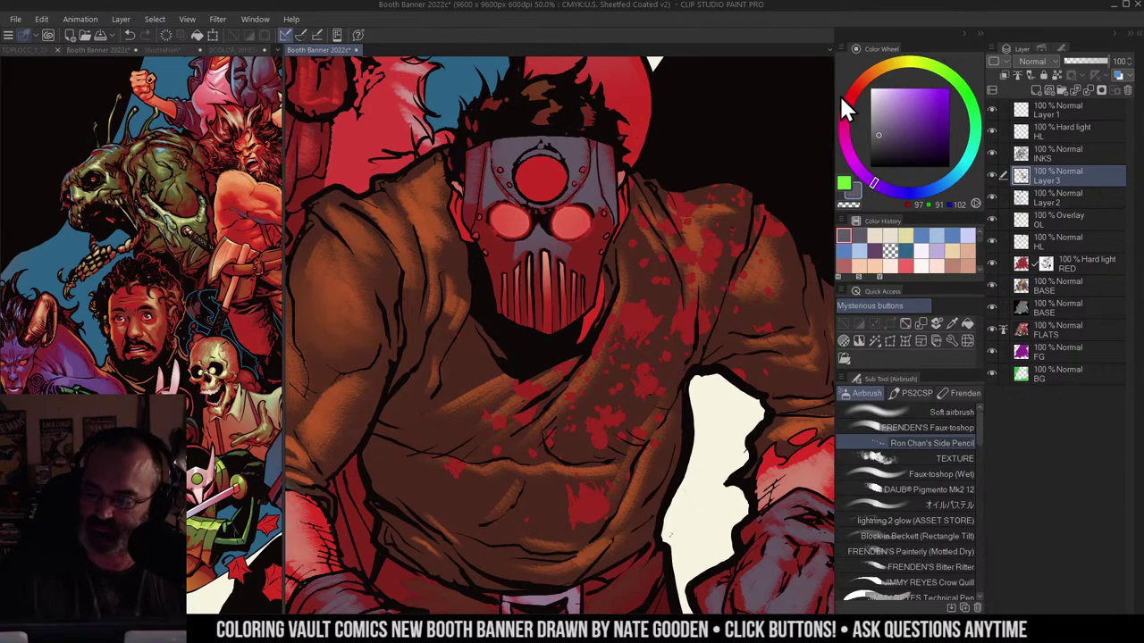
pyautogui.keyDown('alt'); pyautogui.click(589, 189); pyautogui.keyUp('alt')
pyautogui.keyDown('alt'); pyautogui.click(597, 184); pyautogui.keyUp('alt')
# Step: Lighten the pencil color to lavender, RGB 194, 173, 204, and pencil highlights on both sides of the metal mask's forehead
pyautogui.click(882, 104)
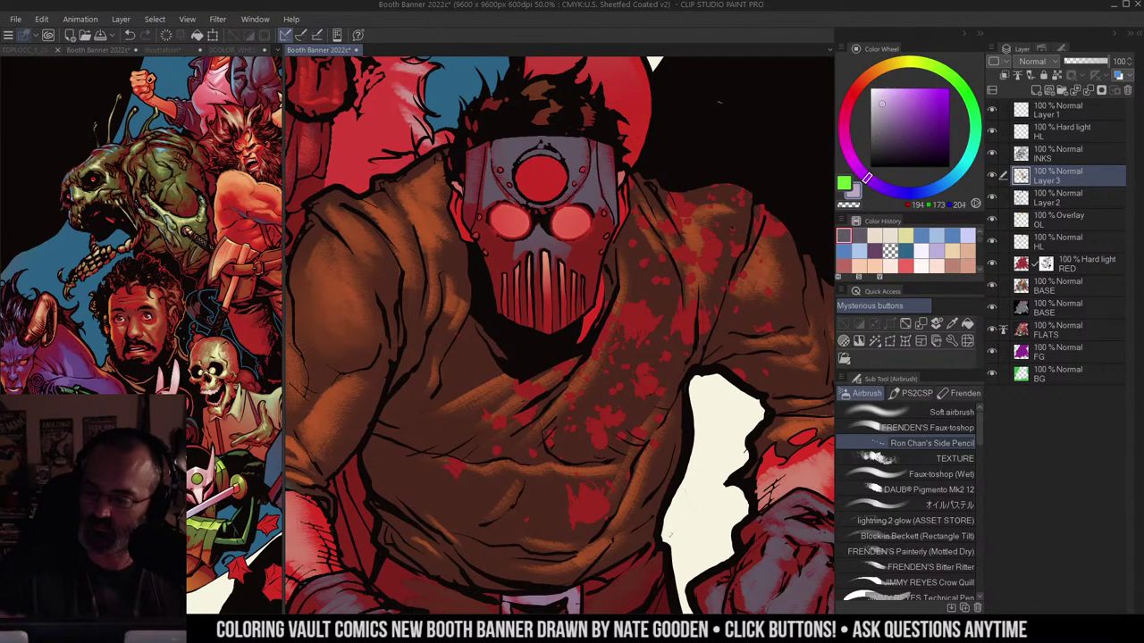
pyautogui.moveTo(593, 159); pyautogui.dragTo(594, 179)
pyautogui.hotkey('ctrl', 'z')
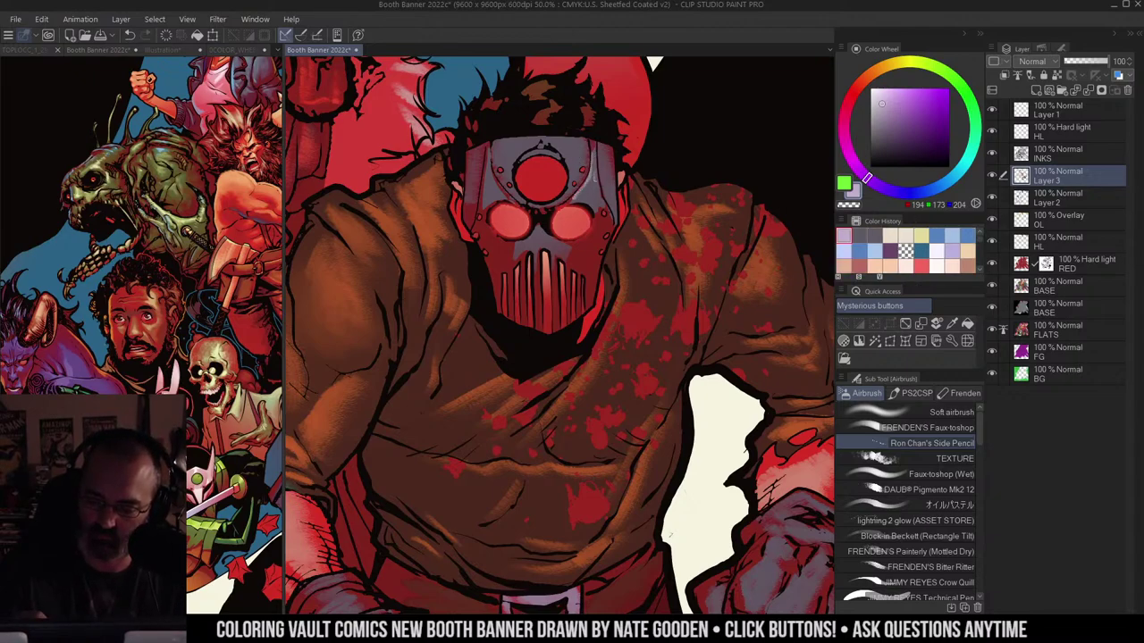
pyautogui.moveTo(595, 182); pyautogui.dragTo(600, 197)
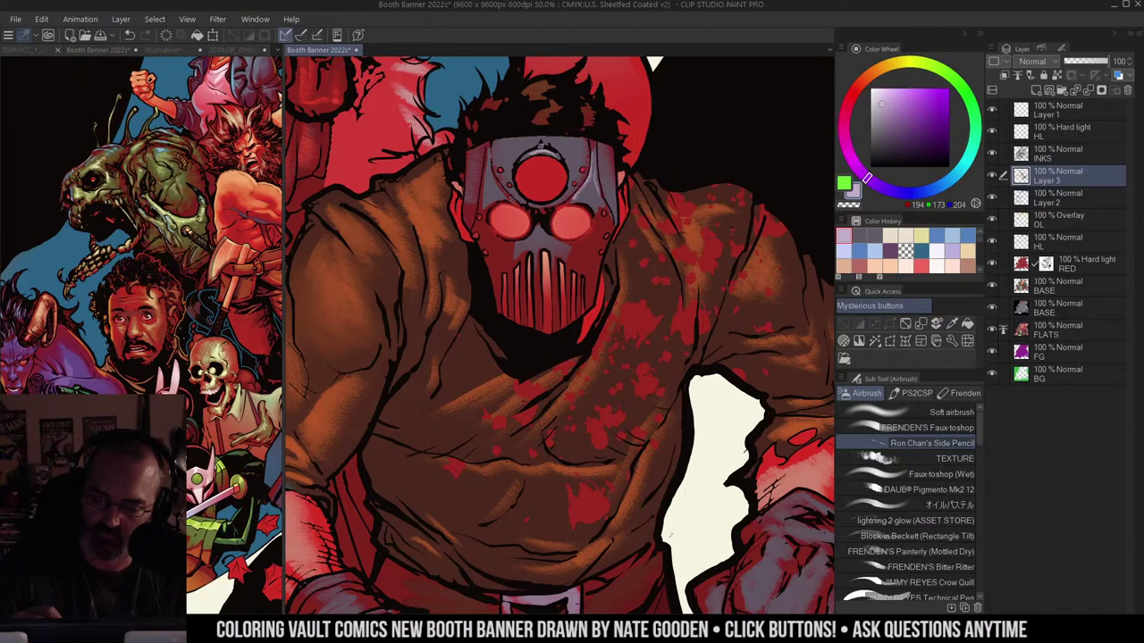
pyautogui.moveTo(490, 155); pyautogui.dragTo(503, 194)
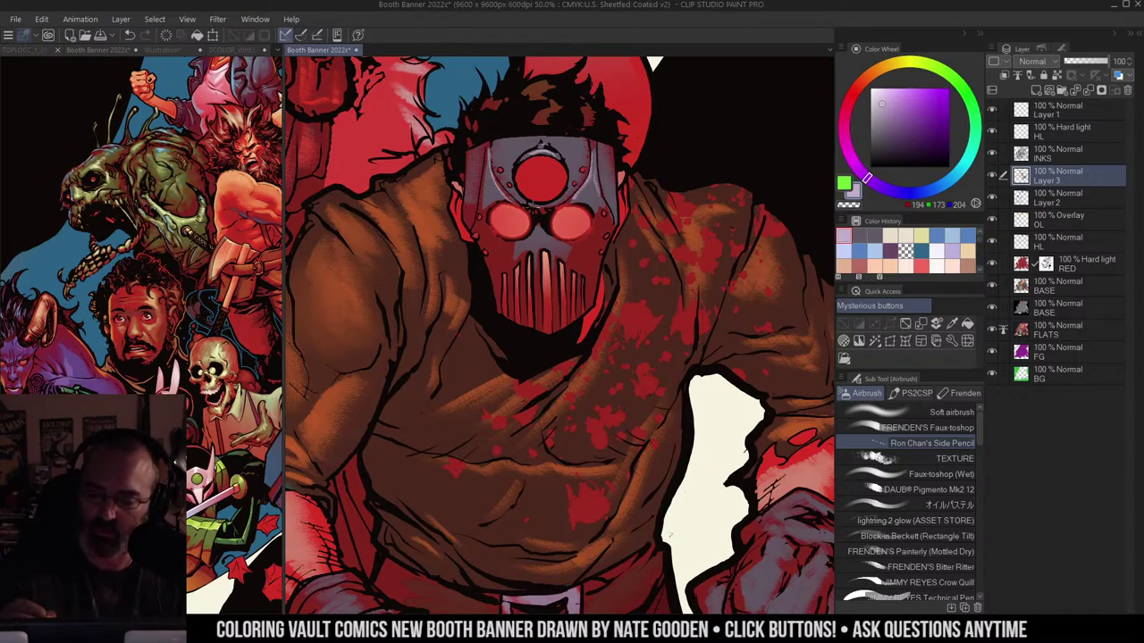
pyautogui.moveTo(482, 154); pyautogui.dragTo(499, 254)
pyautogui.hotkey('ctrl', 'z')
pyautogui.hotkey('ctrl', 'z')
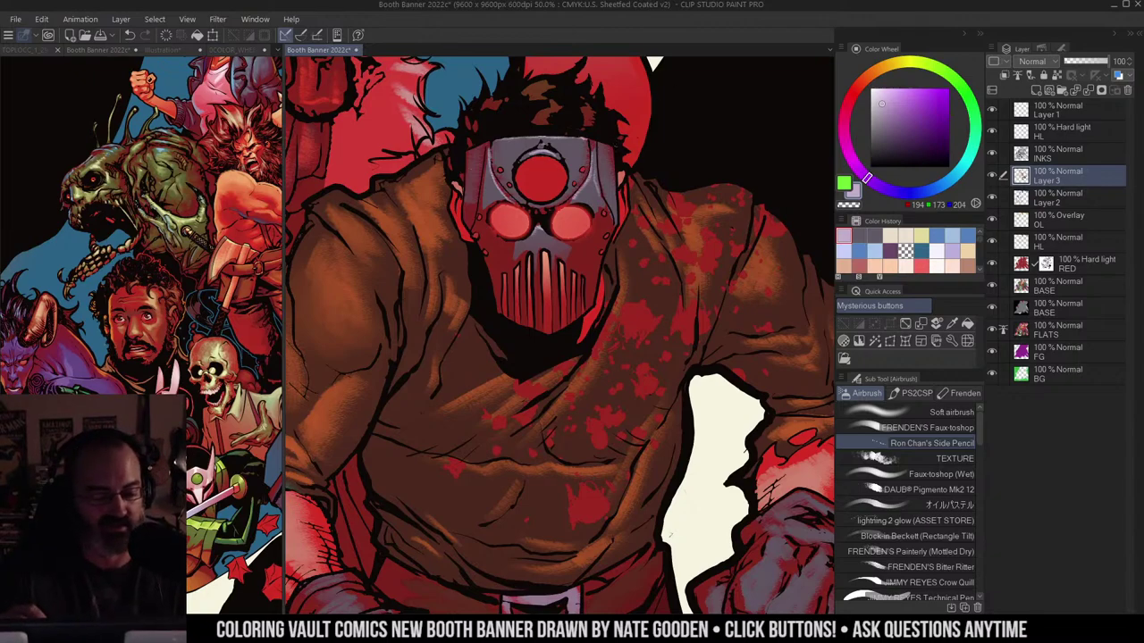
# Step: Pencil lavender highlights, RGB 194, 173, 204, on the nose bridge between the metal mask's round eye lenses
pyautogui.hotkey('ctrl', 'space')
pyautogui.keyDown('alt'); pyautogui.click(598, 179); pyautogui.keyUp('alt')
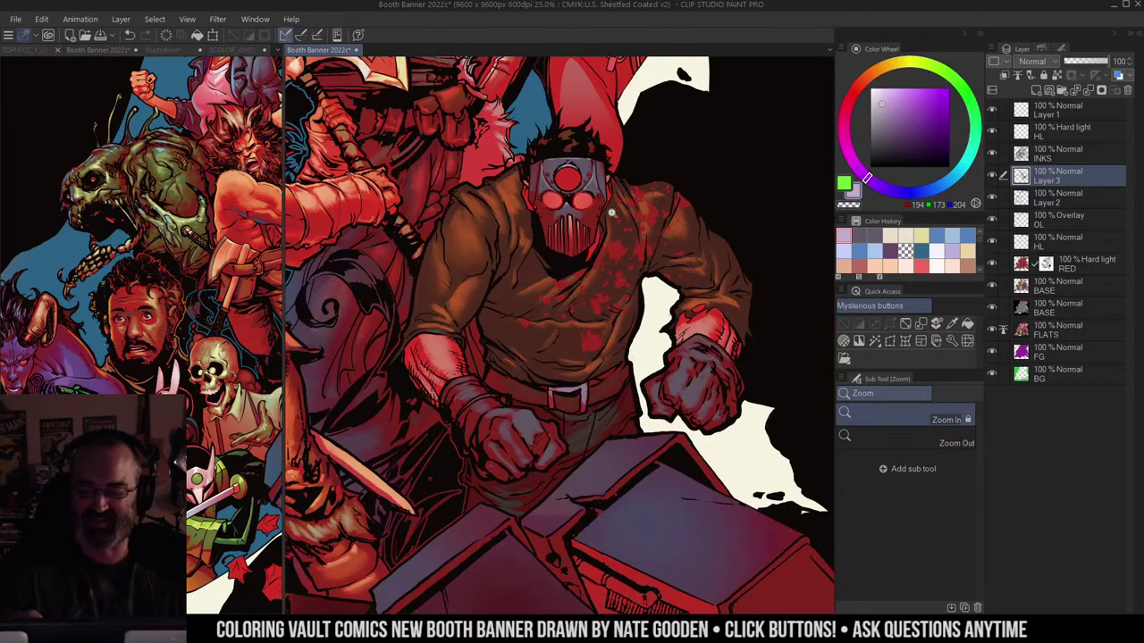
pyautogui.click(608, 212)
pyautogui.moveTo(603, 189); pyautogui.dragTo(626, 158)
pyautogui.scroll(1, 626, 157)
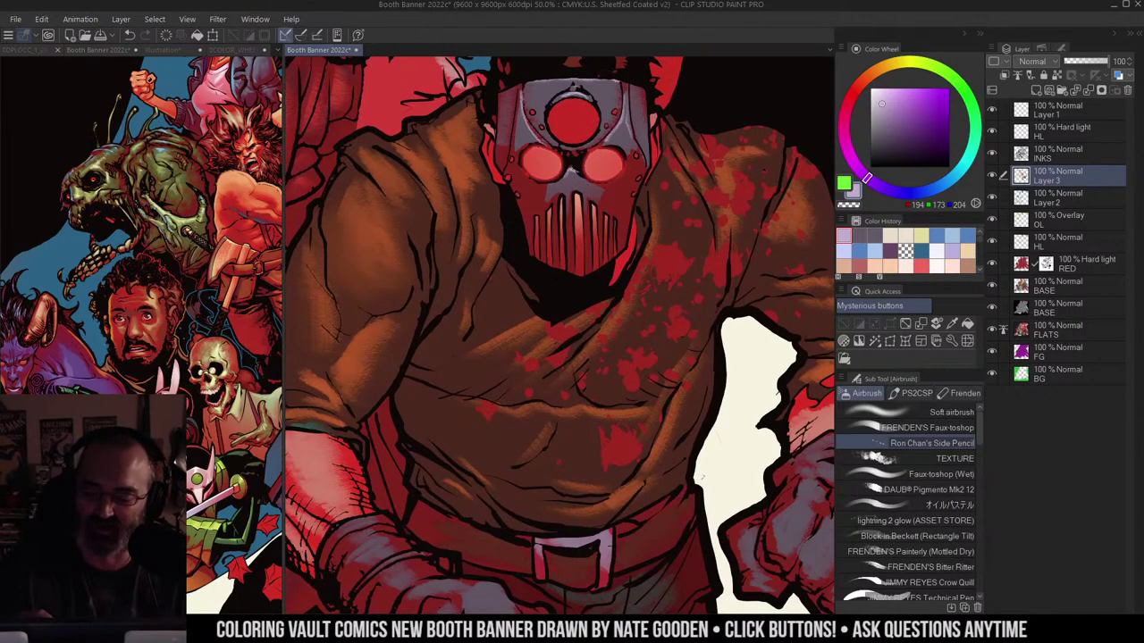
pyautogui.moveTo(572, 186)
pyautogui.mouseDown()
pyautogui.moveTo(565, 207)
pyautogui.moveTo(578, 187)
pyautogui.mouseUp()
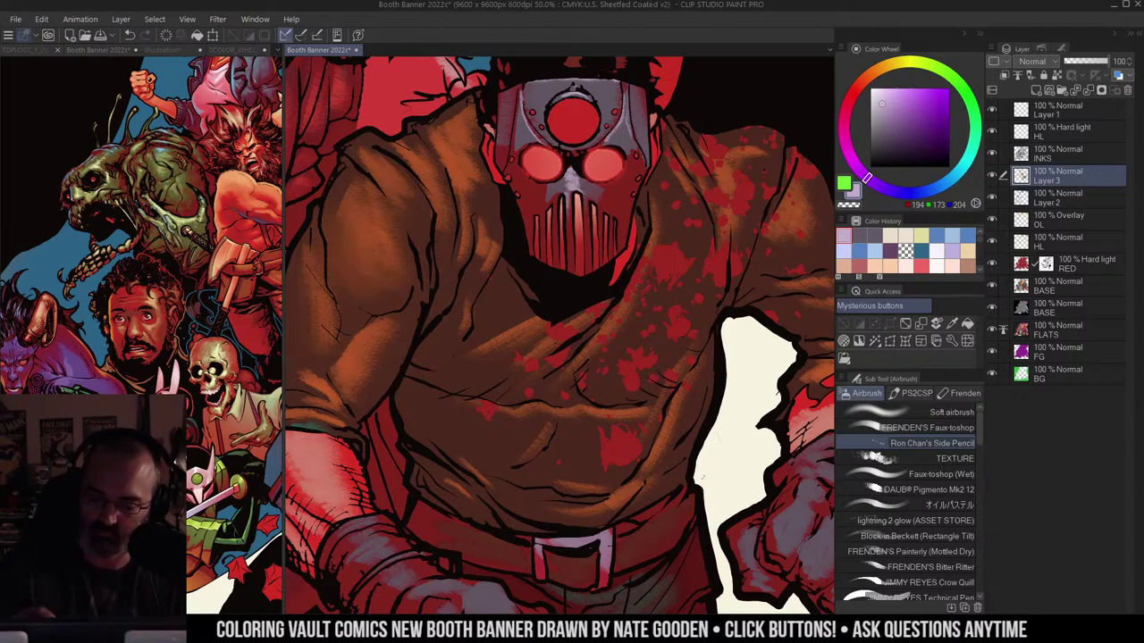
# Step: Sample the red, RGB 198, 46, 41, from the mask's round forehead lens and check the masked man as a whole
pyautogui.keyDown('alt'); pyautogui.click(575, 122); pyautogui.keyUp('alt')
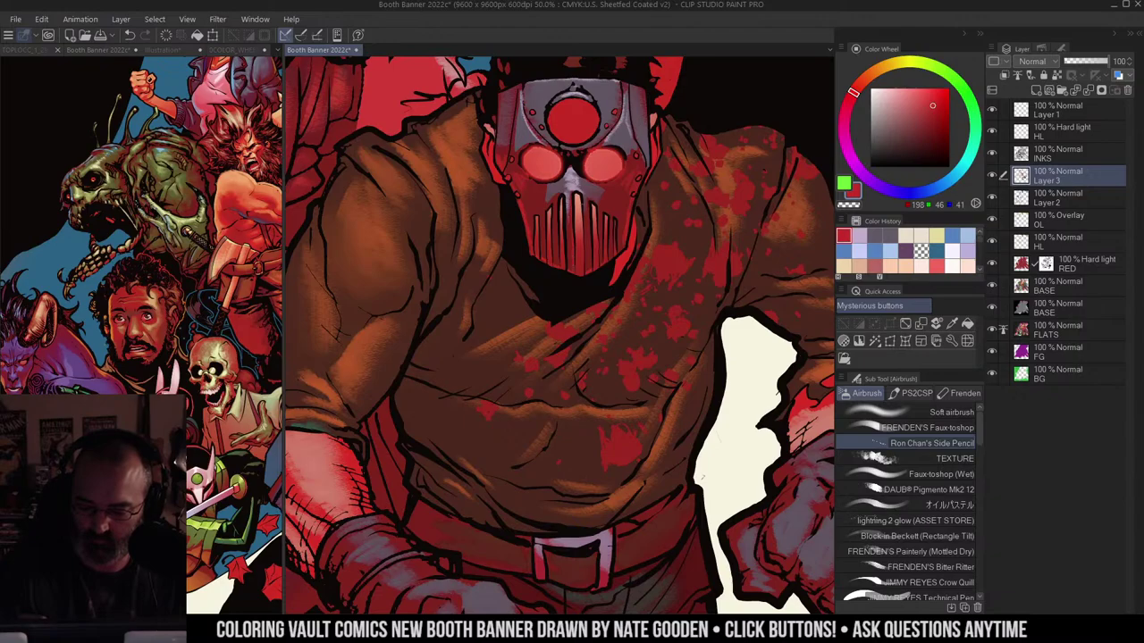
pyautogui.hotkey('ctrl', 'space')
pyautogui.keyDown('alt'); pyautogui.click(624, 203); pyautogui.keyUp('alt')
pyautogui.keyDown('alt'); pyautogui.click(626, 198); pyautogui.keyUp('alt')
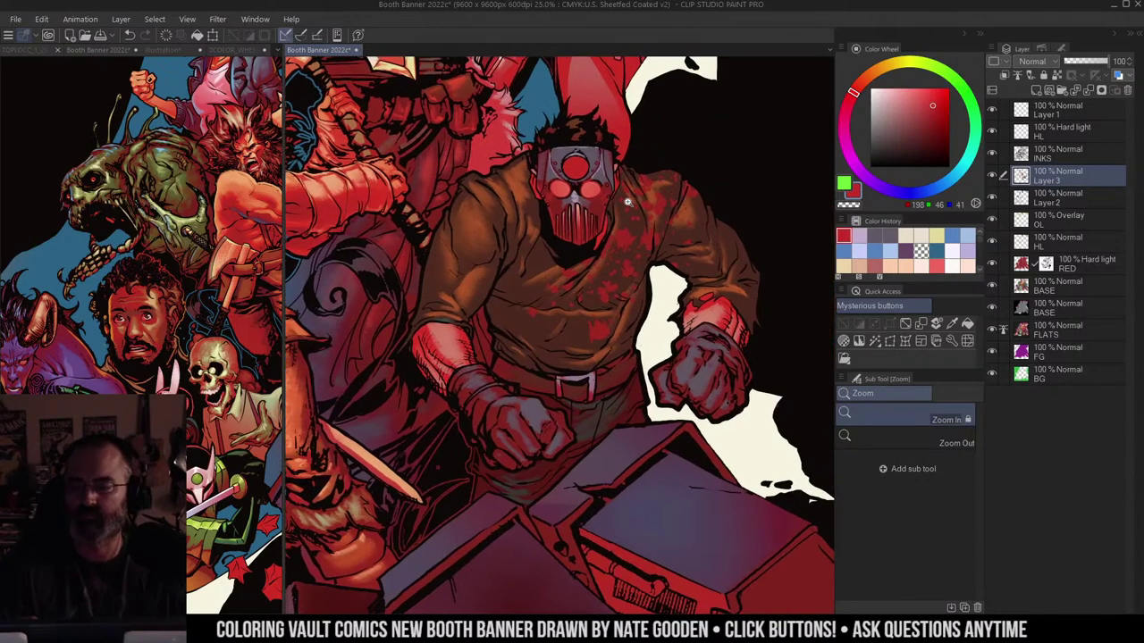
pyautogui.press('m')
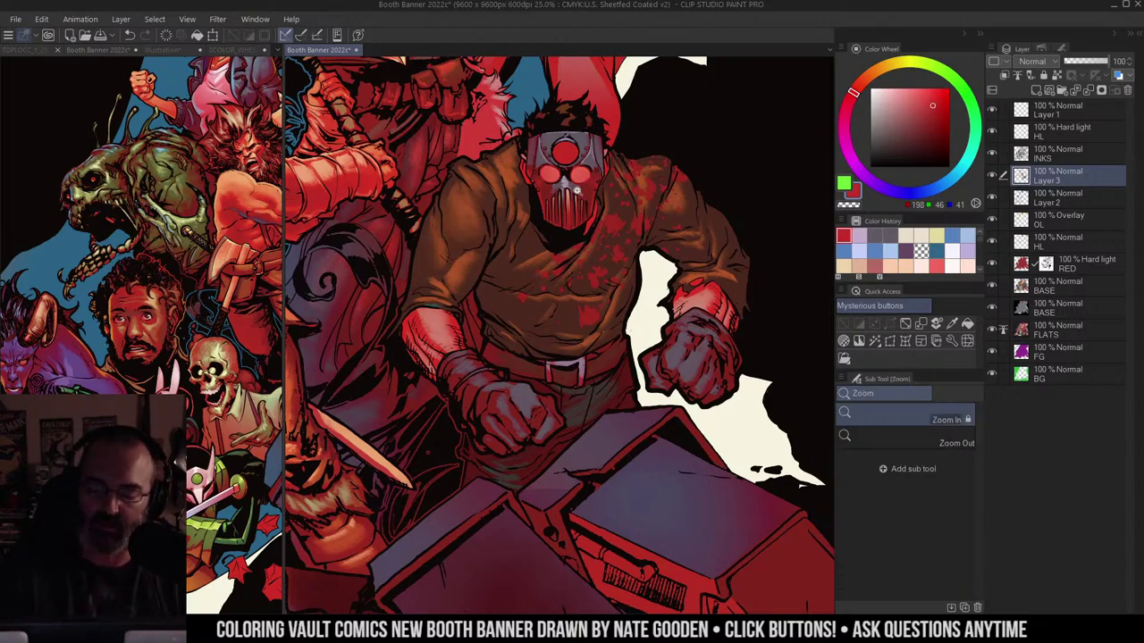
# Step: Pencil rust-brown highlights, RGB 152, 79, 45, on the shoulder of the masked man's shirt with Ron Chan's Side Pencil
pyautogui.keyDown('ctrl'); pyautogui.click(630, 161); pyautogui.keyUp('ctrl')
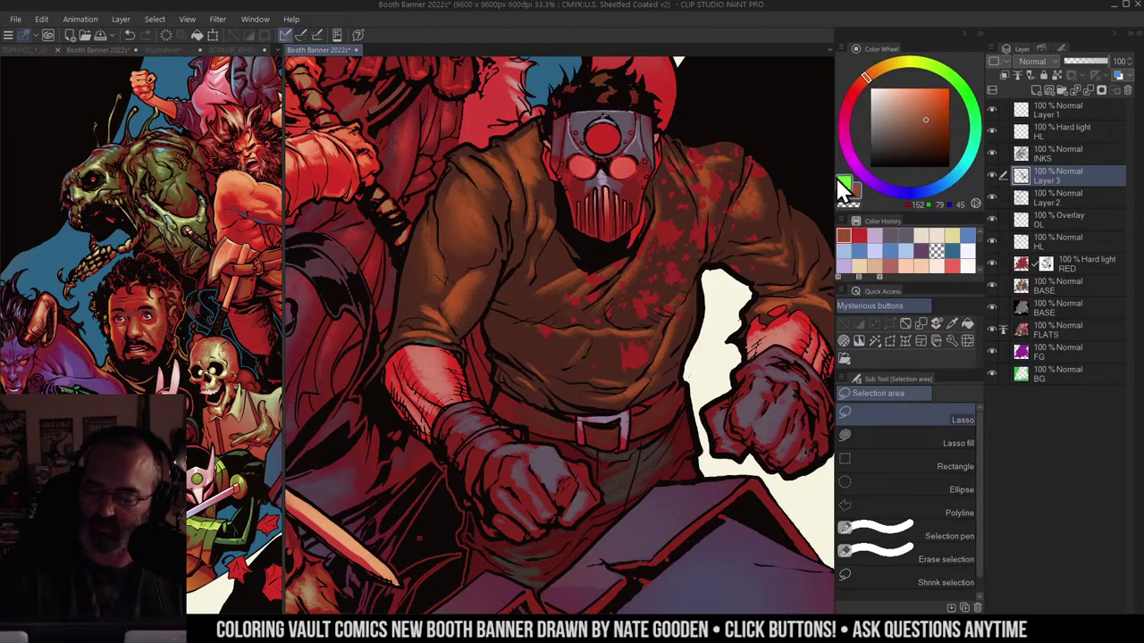
pyautogui.press('b')
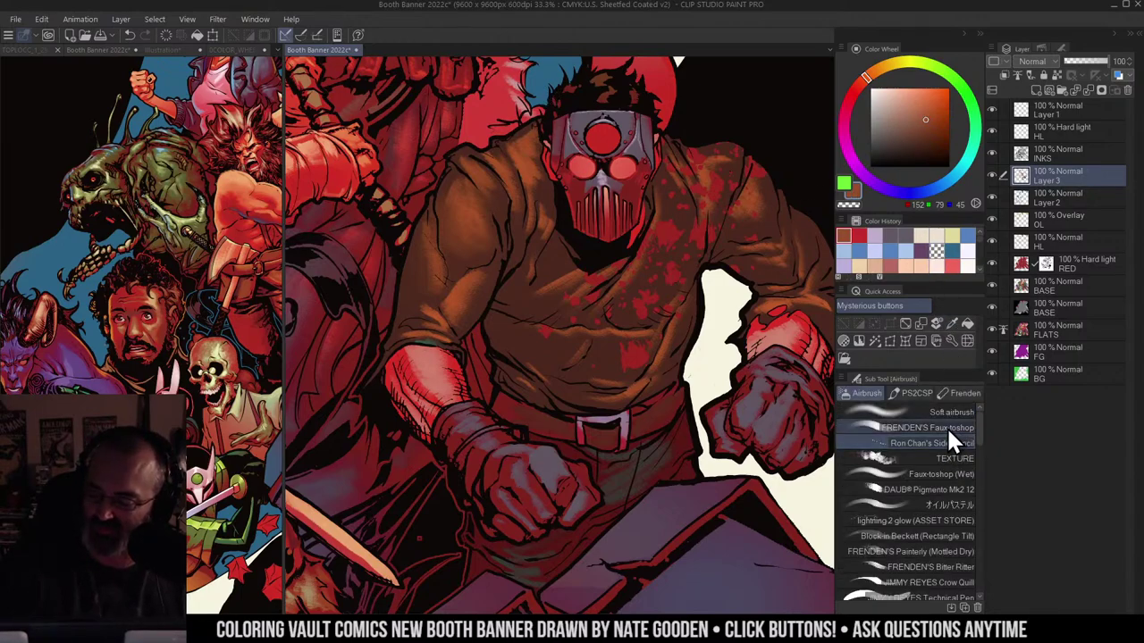
pyautogui.click(953, 412)
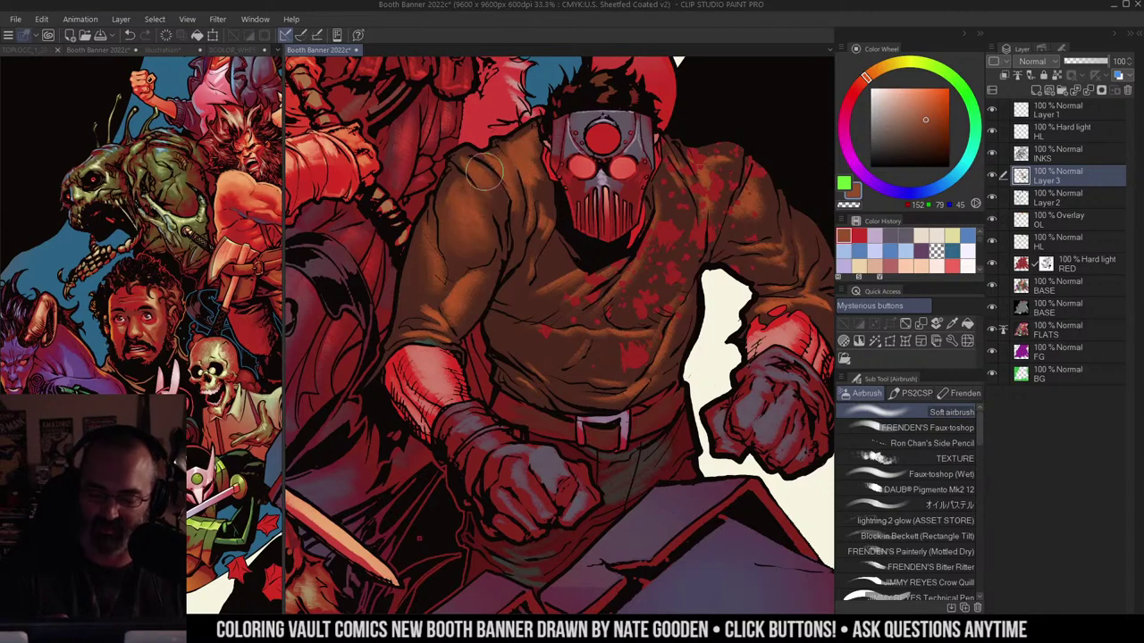
pyautogui.click(953, 438)
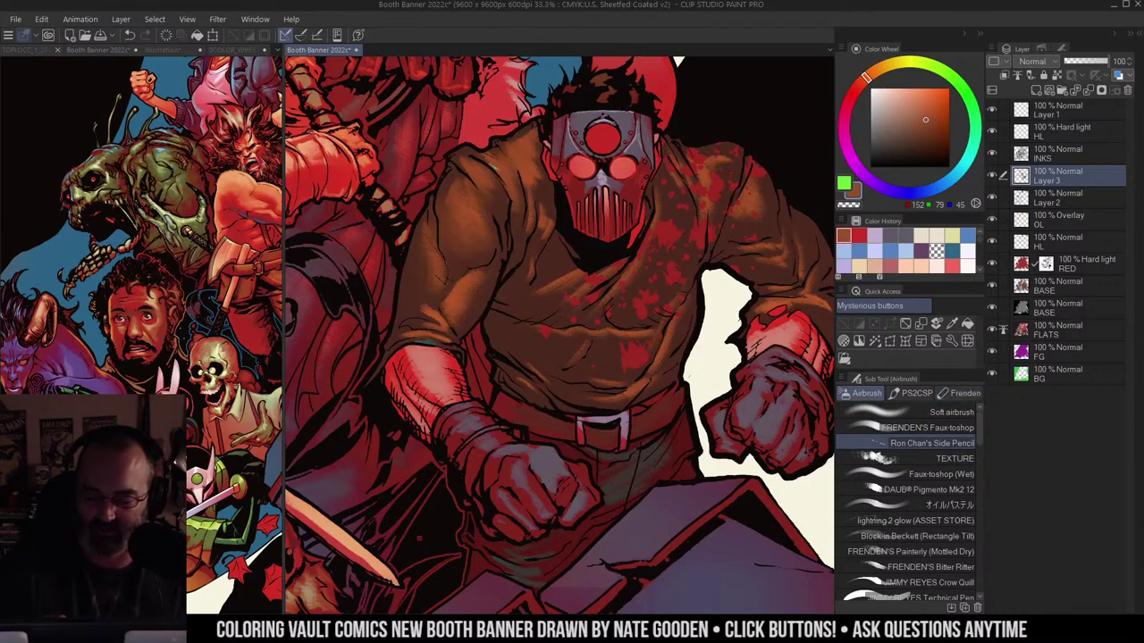
pyautogui.moveTo(460, 177); pyautogui.dragTo(463, 181)
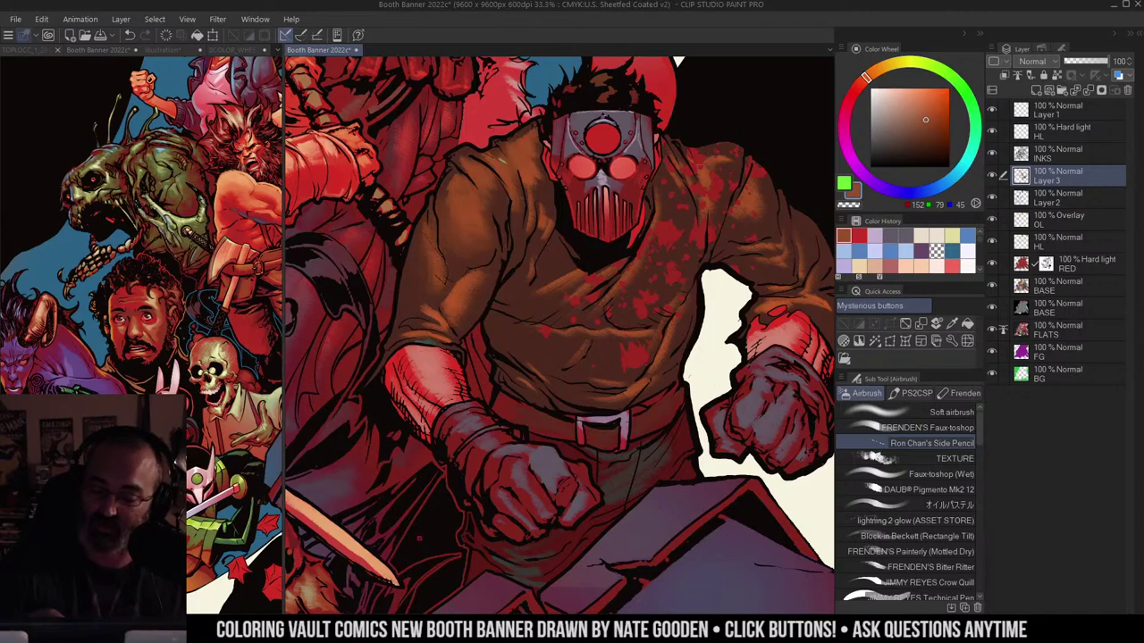
# Step: Clean up the shoulder strokes with transparent color and refine the shirt's folds with a sampled brown, RGB 148, 77, 45
pyautogui.press('c')
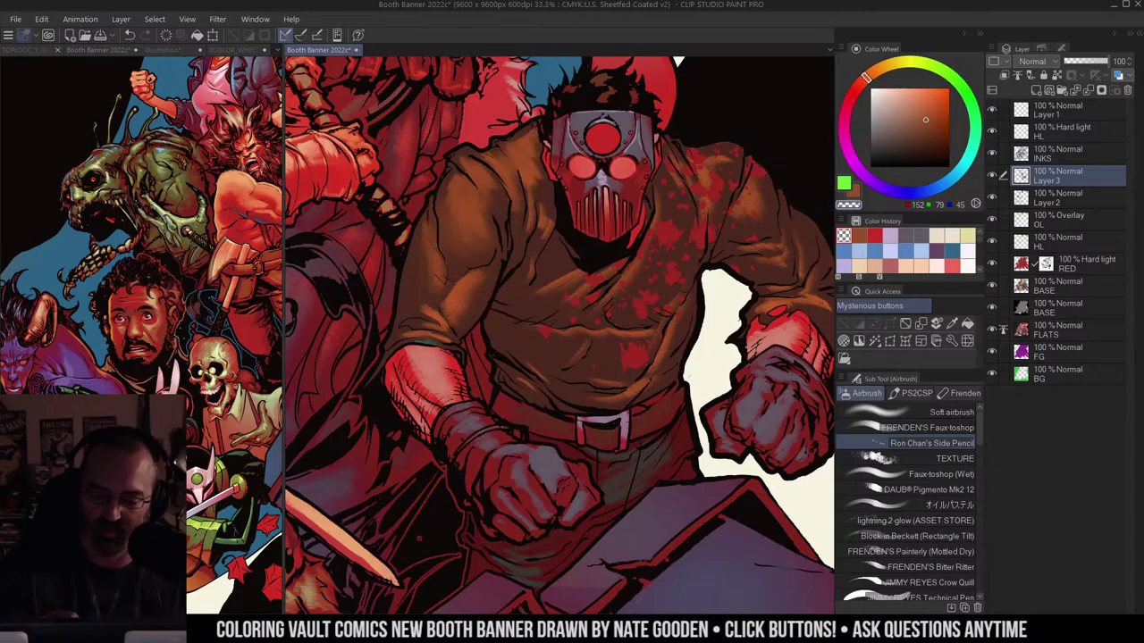
pyautogui.keyDown('alt'); pyautogui.click(451, 172); pyautogui.keyUp('alt')
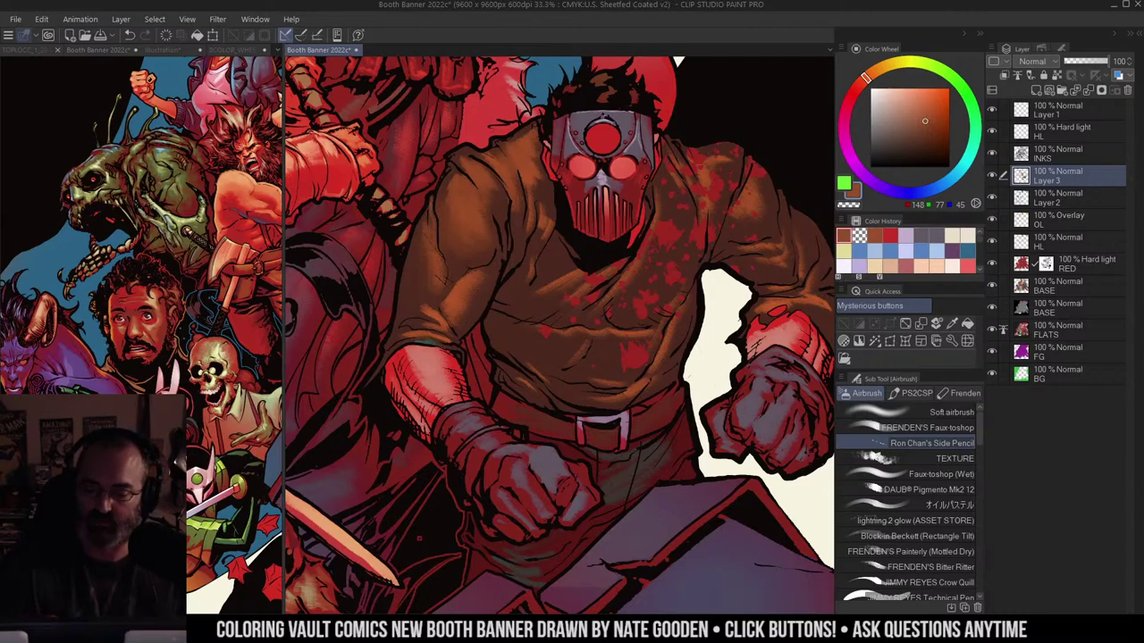
pyautogui.moveTo(559, 349); pyautogui.dragTo(586, 321)
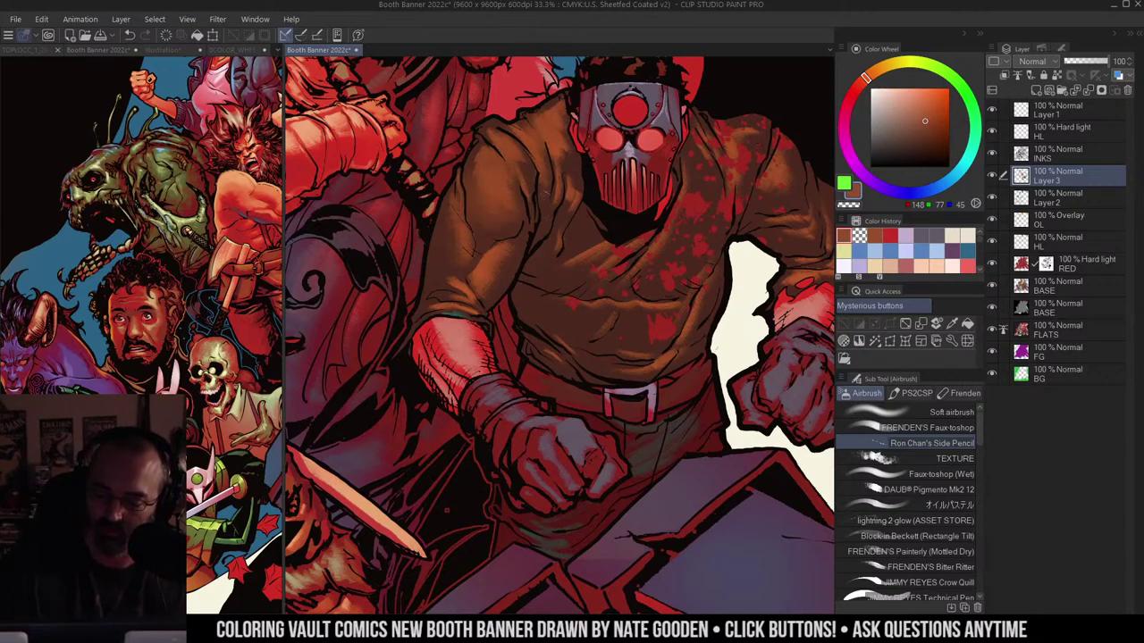
pyautogui.moveTo(639, 174); pyautogui.dragTo(624, 167)
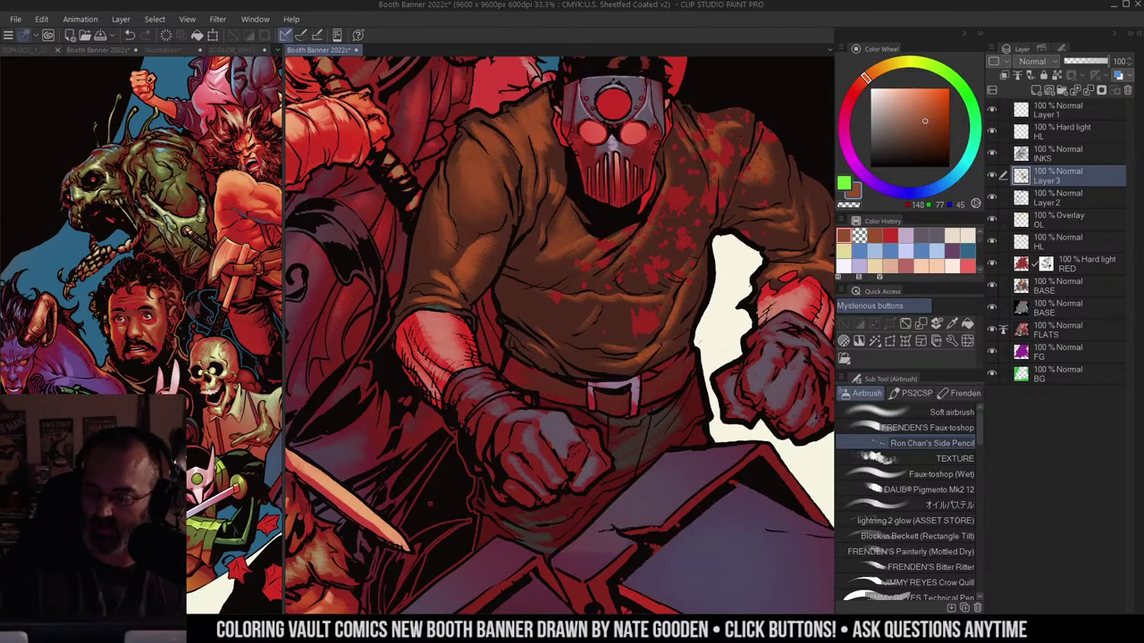
pyautogui.moveTo(699, 155); pyautogui.dragTo(704, 162)
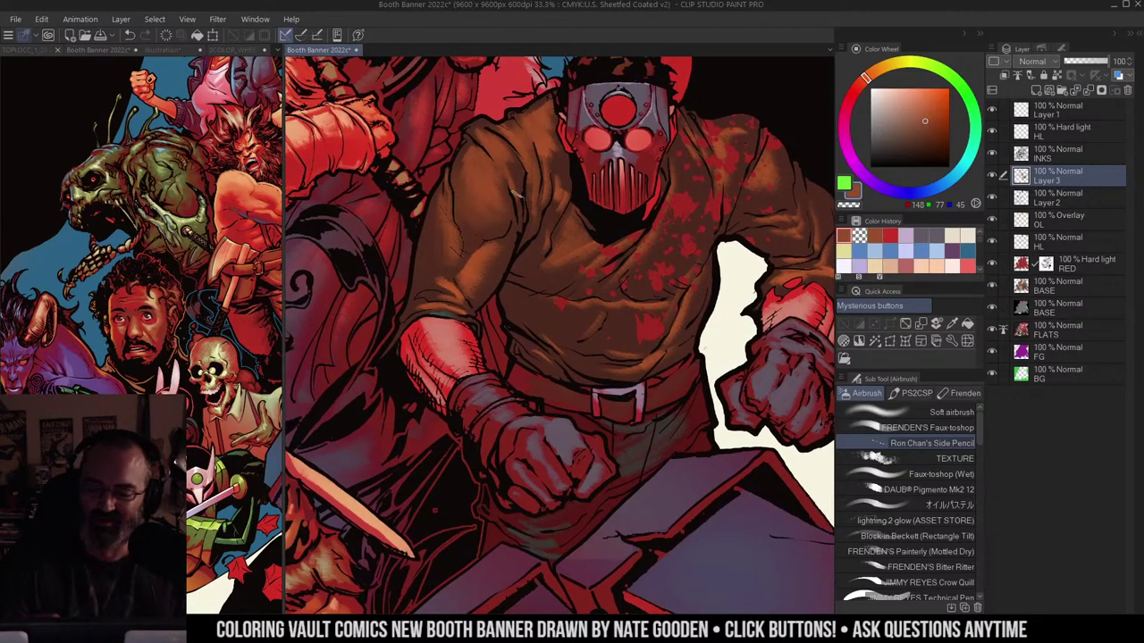
pyautogui.moveTo(530, 186); pyautogui.dragTo(621, 141)
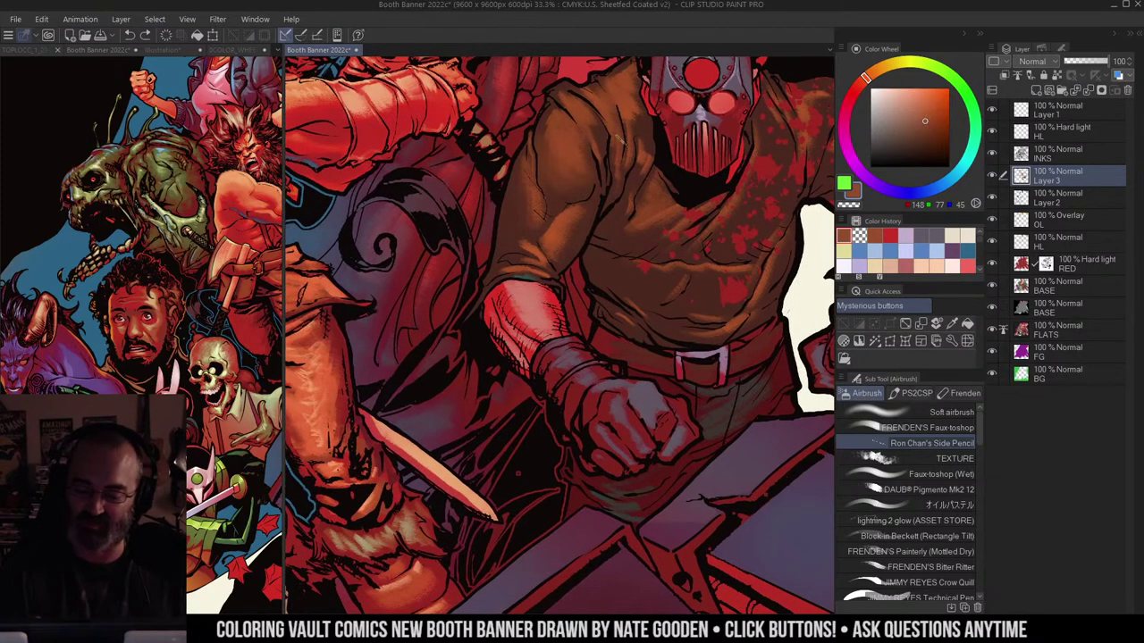
# Step: Pencil cool edge light on the shirt's outer sleeve using sampled slate blue, RGB 69, 81, 105, and dark brown, RGB 83, 52, 43, then sample blue-gray, RGB 71, 76, 95
pyautogui.press('m')
pyautogui.keyDown('alt'); pyautogui.click(426, 140); pyautogui.keyUp('alt')
pyautogui.press('b')
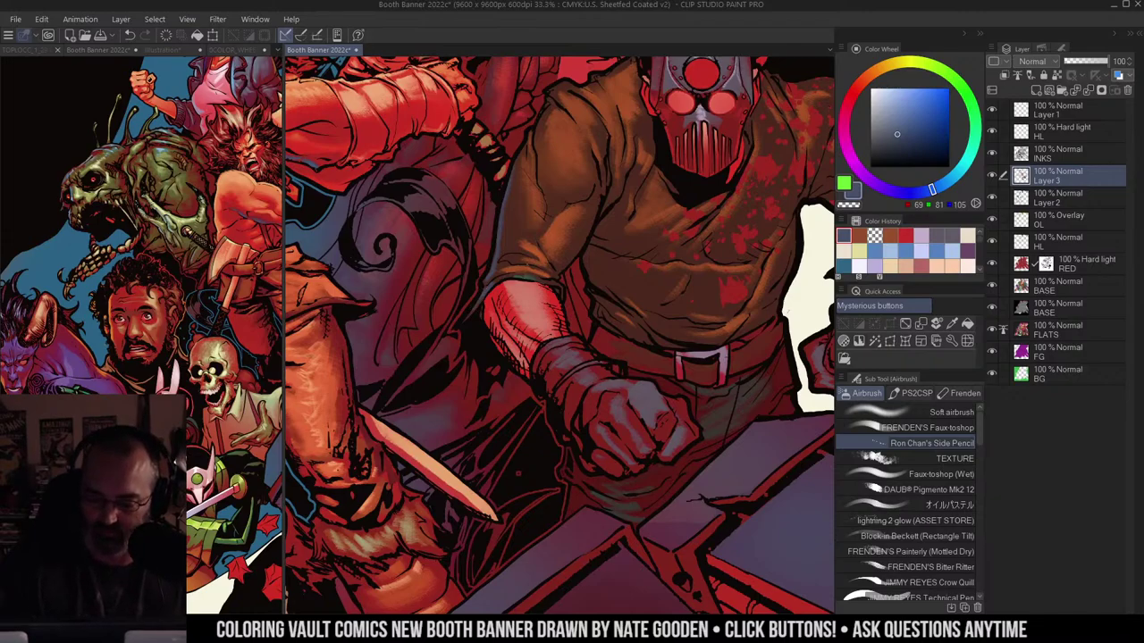
pyautogui.keyDown('alt'); pyautogui.click(539, 216); pyautogui.keyUp('alt')
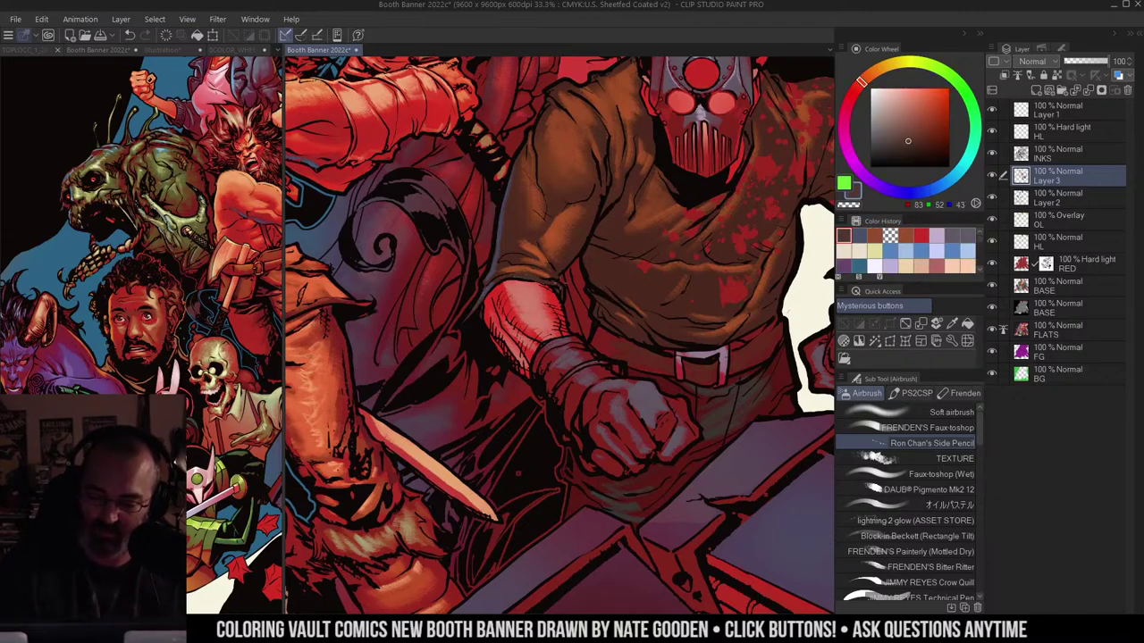
pyautogui.keyDown('alt'); pyautogui.click(517, 474); pyautogui.keyUp('alt')
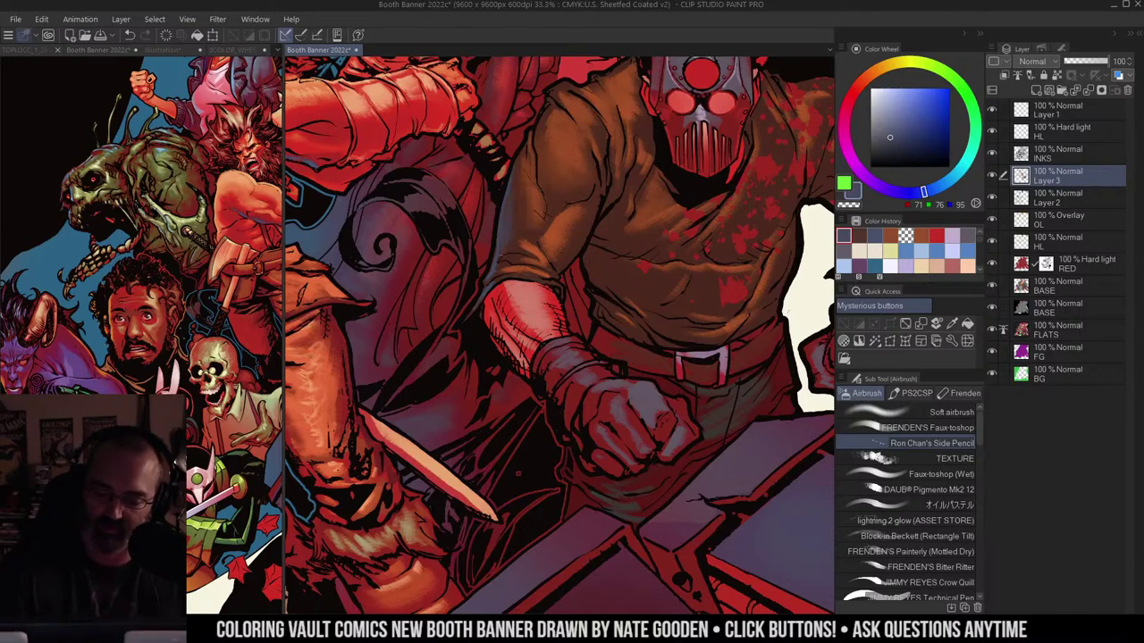
# Step: Examine the masked man's shirt and mask coloring up close and against the surrounding banner characters
pyautogui.keyDown('ctrl'); pyautogui.keyDown('alt'); pyautogui.click(630, 180); pyautogui.keyUp('alt'); pyautogui.keyUp('ctrl')
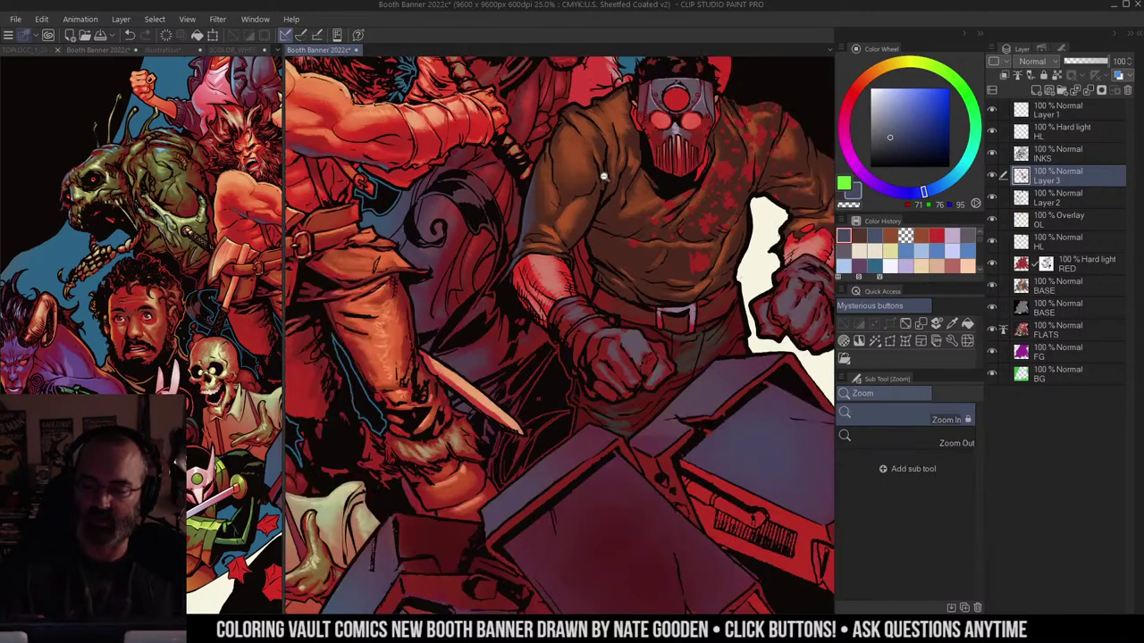
pyautogui.keyDown('ctrl'); pyautogui.keyDown('alt'); pyautogui.click(630, 180); pyautogui.keyUp('alt'); pyautogui.keyUp('ctrl')
pyautogui.keyDown('ctrl'); pyautogui.keyDown('alt'); pyautogui.click(630, 180); pyautogui.keyUp('alt'); pyautogui.keyUp('ctrl')
pyautogui.keyDown('ctrl'); pyautogui.click(617, 207); pyautogui.keyUp('ctrl')
pyautogui.keyDown('ctrl'); pyautogui.click(617, 208); pyautogui.keyUp('ctrl')
pyautogui.keyDown('ctrl'); pyautogui.click(616, 207); pyautogui.keyUp('ctrl')
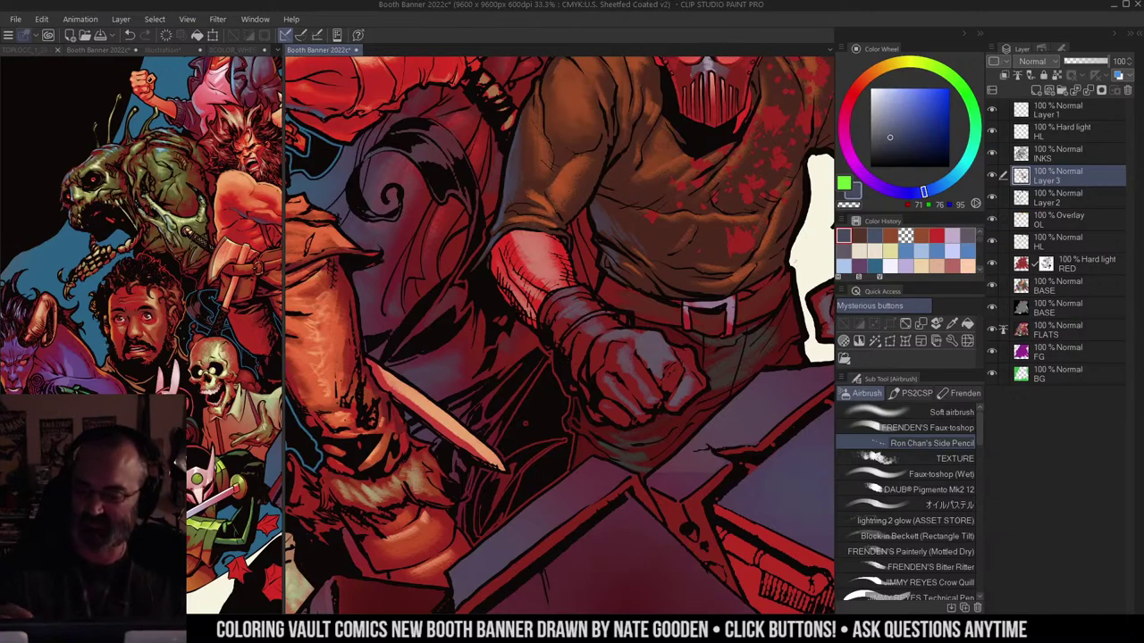
pyautogui.keyDown('ctrl'); pyautogui.keyDown('alt'); pyautogui.click(650, 184); pyautogui.keyUp('alt'); pyautogui.keyUp('ctrl')
pyautogui.keyDown('ctrl'); pyautogui.keyDown('alt'); pyautogui.click(650, 184); pyautogui.keyUp('alt'); pyautogui.keyUp('ctrl')
pyautogui.keyDown('ctrl'); pyautogui.keyDown('alt'); pyautogui.click(643, 192); pyautogui.keyUp('alt'); pyautogui.keyUp('ctrl')
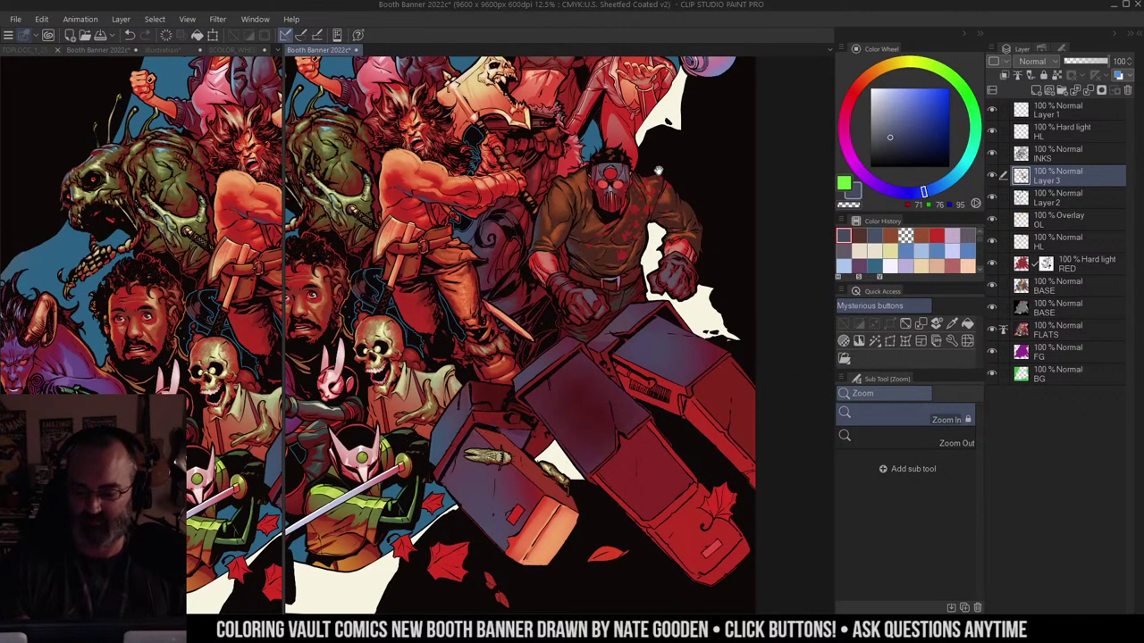
pyautogui.press('m')
pyautogui.moveTo(654, 181); pyautogui.dragTo(659, 145)
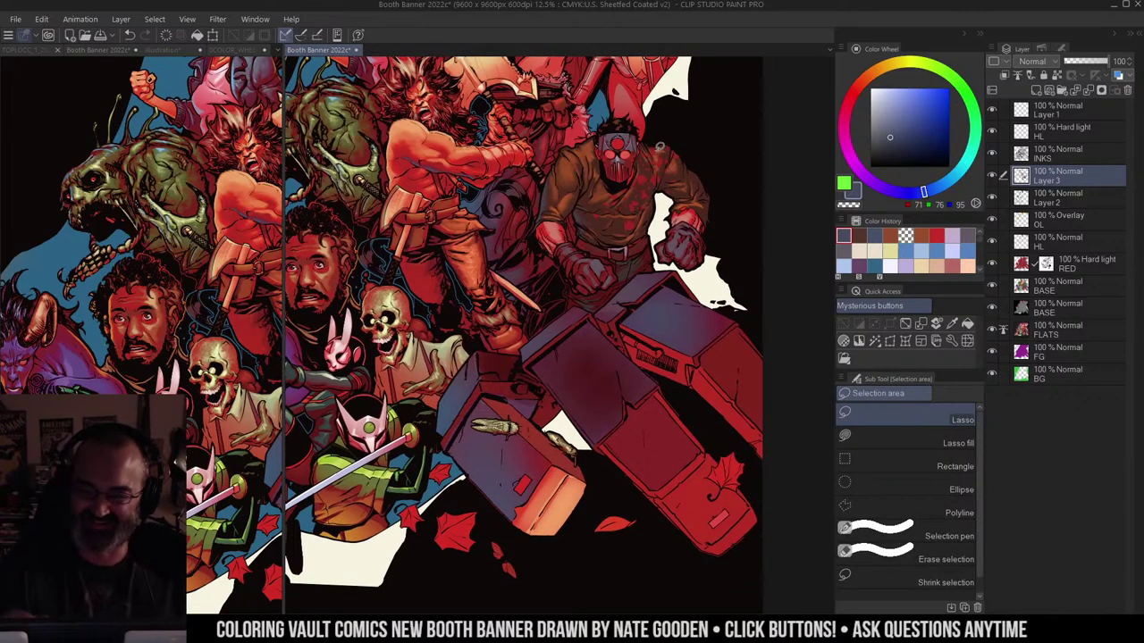
# Step: Pencil blue-gray reflected light, RGB 71, 76, 95, along the shadowed edges of the shirt's near sleeve and side
pyautogui.keyDown('ctrl'); pyautogui.click(661, 145); pyautogui.keyUp('ctrl')
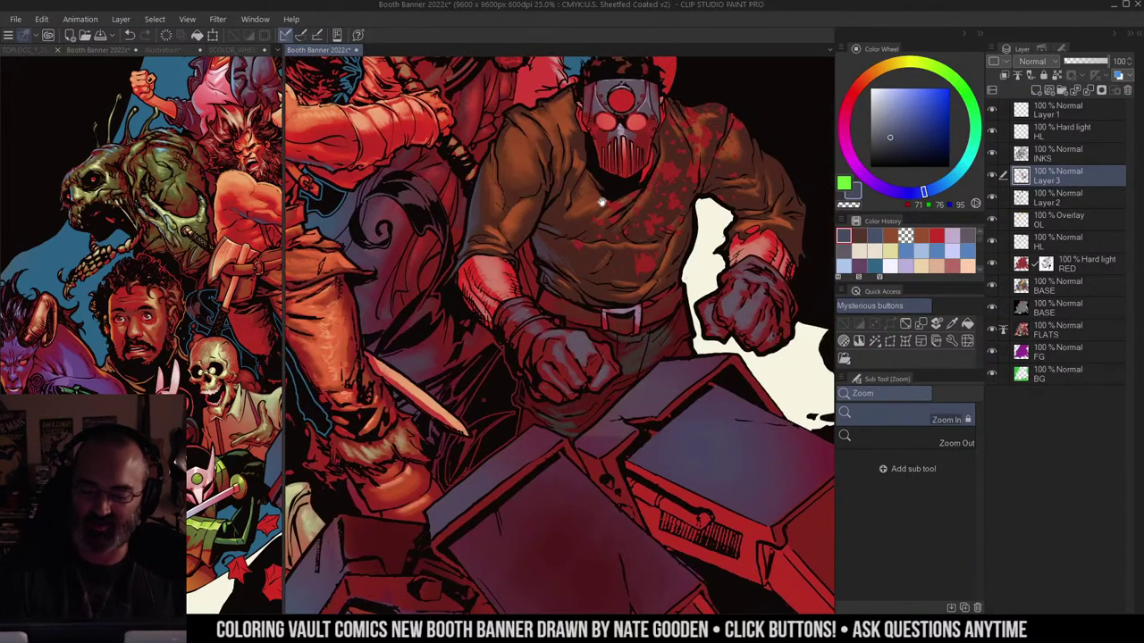
pyautogui.click(507, 157)
pyautogui.press('b')
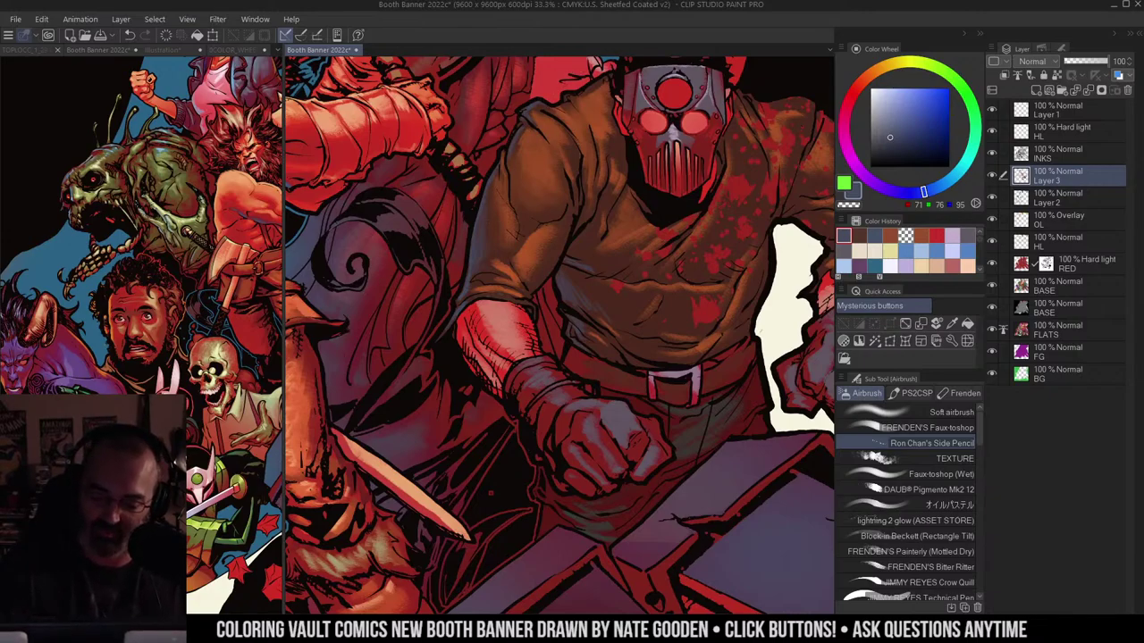
pyautogui.hotkey('ctrl', 'space')
pyautogui.keyDown('alt'); pyautogui.click(560, 194); pyautogui.keyUp('alt')
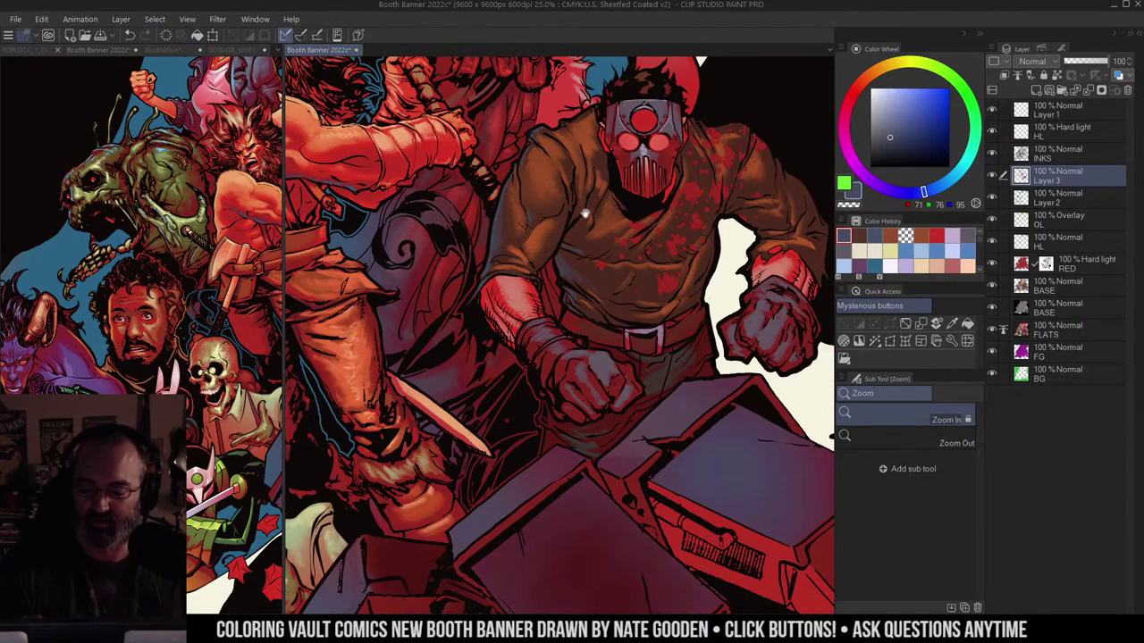
# Step: Continue the blue-gray reflected light on the shirt's blood-spattered side and far sleeve, and check it down to the belt and gloved fists
pyautogui.moveTo(585, 213); pyautogui.dragTo(584, 197)
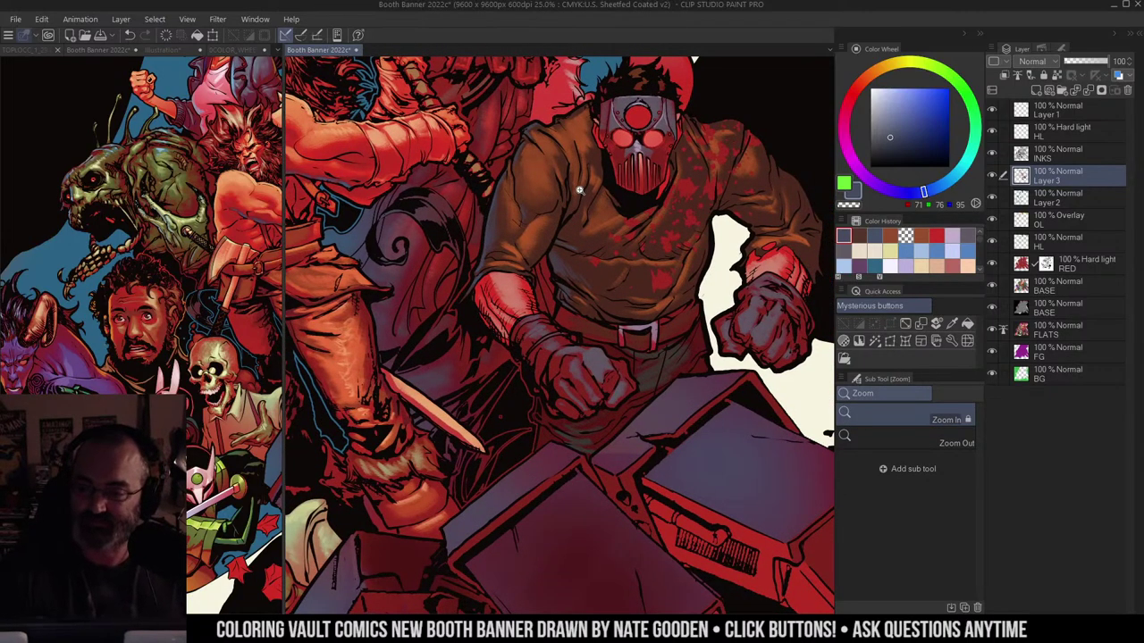
pyautogui.moveTo(590, 243); pyautogui.dragTo(559, 225)
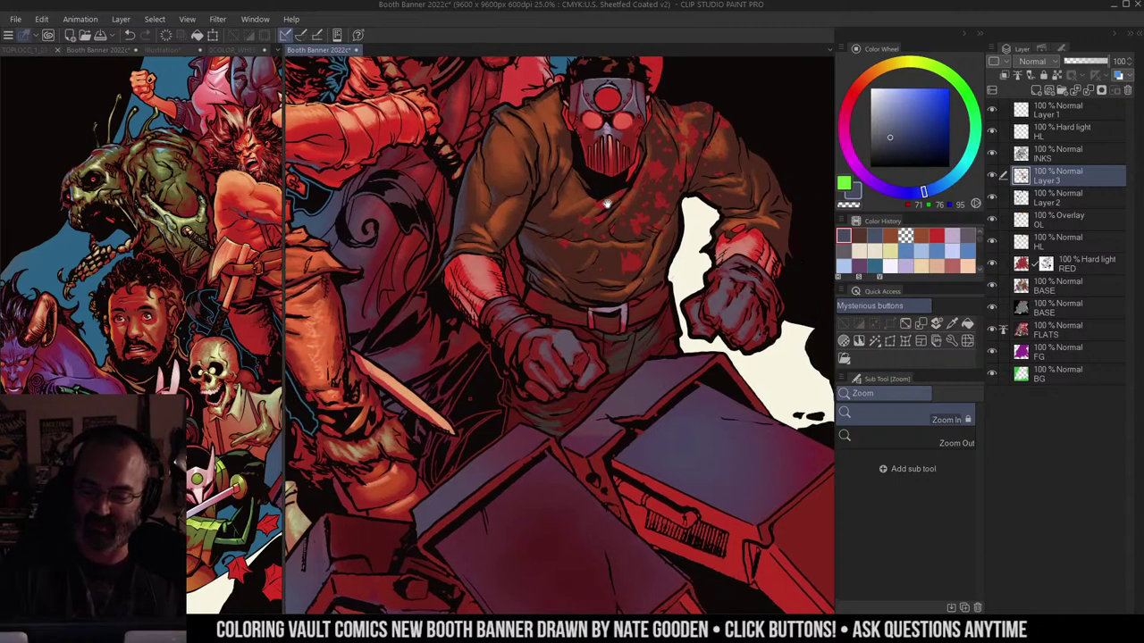
pyautogui.moveTo(709, 70); pyautogui.dragTo(677, 124)
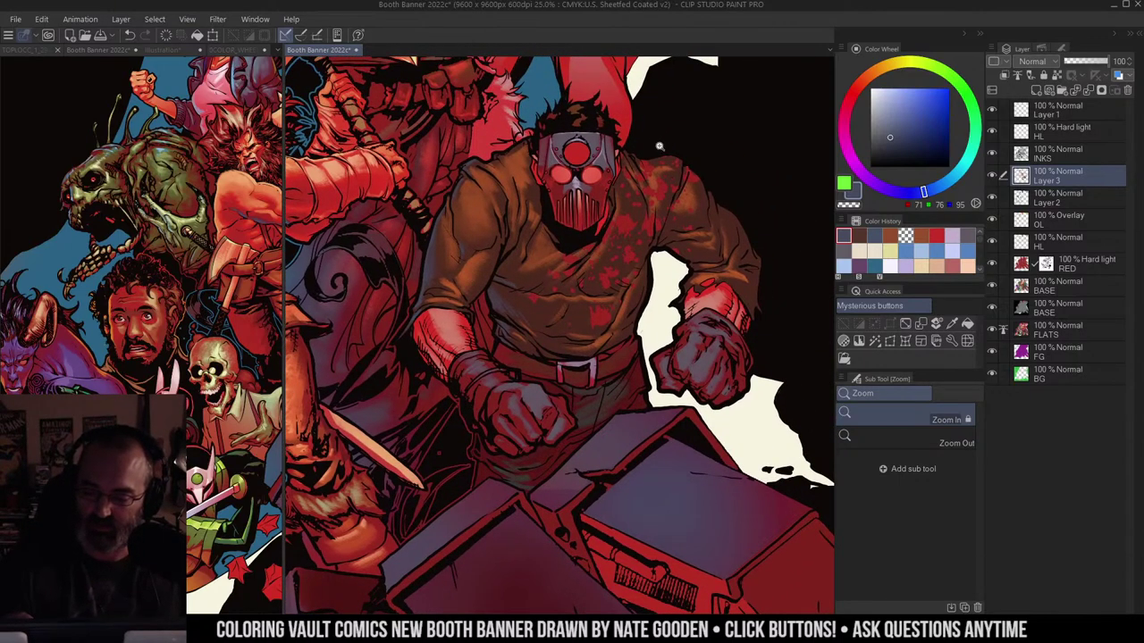
pyautogui.moveTo(638, 295); pyautogui.dragTo(604, 263)
pyautogui.click(654, 202)
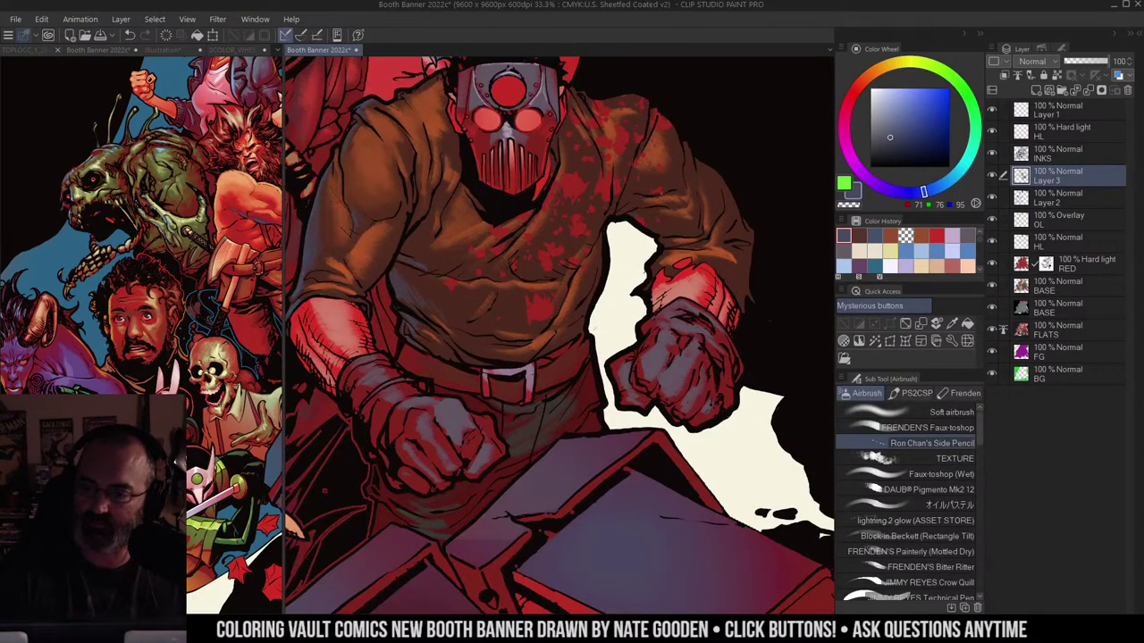
pyautogui.moveTo(636, 220); pyautogui.dragTo(628, 201)
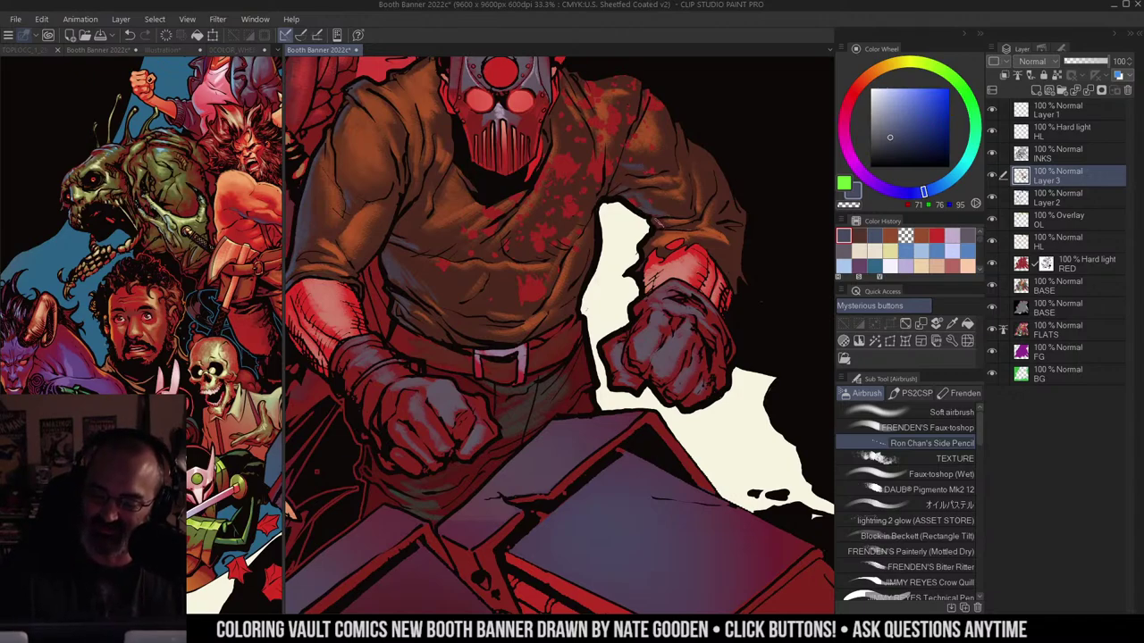
pyautogui.hotkey('ctrl', 'space')
pyautogui.keyDown('alt'); pyautogui.click(697, 200); pyautogui.keyUp('alt')
pyautogui.moveTo(694, 202); pyautogui.dragTo(644, 171)
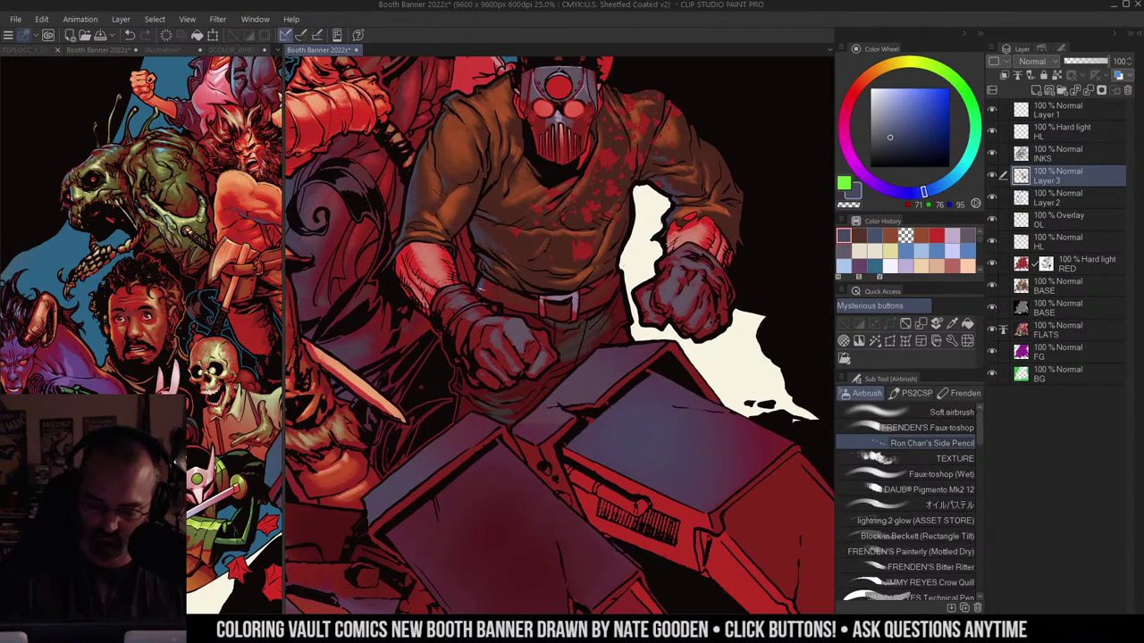
pyautogui.moveTo(509, 275); pyautogui.dragTo(556, 207)
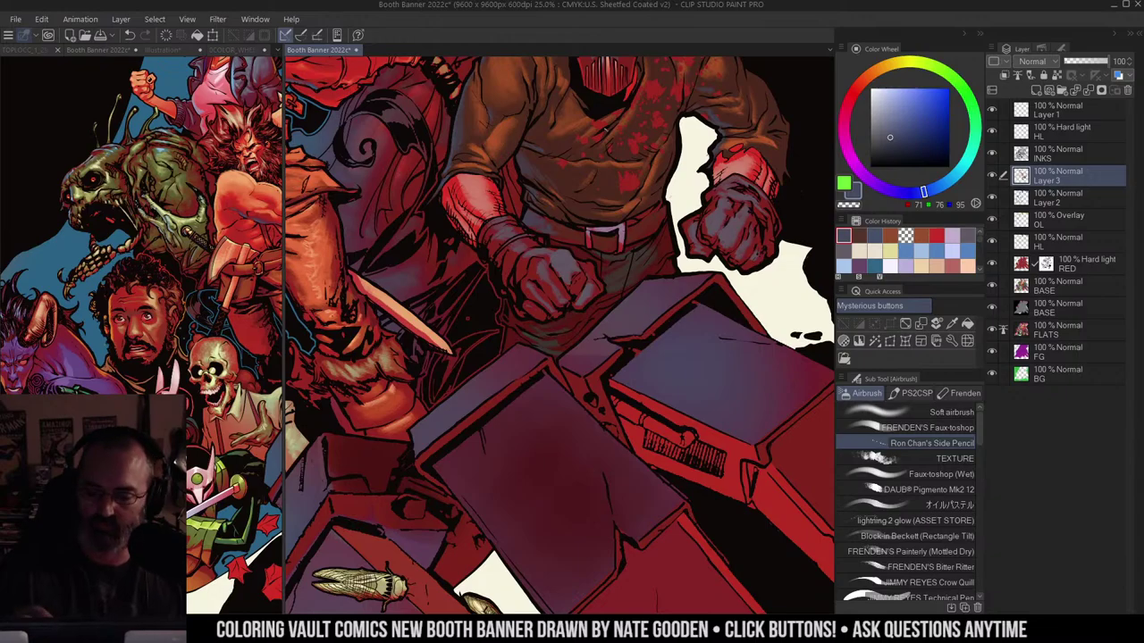
# Step: Try a pale mauve highlight, RGB 166, 143, 169, on the masked man's belt beside his near wrist, using Ron Chan's Side Pencil
pyautogui.keyDown('alt'); pyautogui.click(585, 154); pyautogui.keyUp('alt')
pyautogui.moveTo(618, 134); pyautogui.dragTo(591, 153)
pyautogui.press('m')
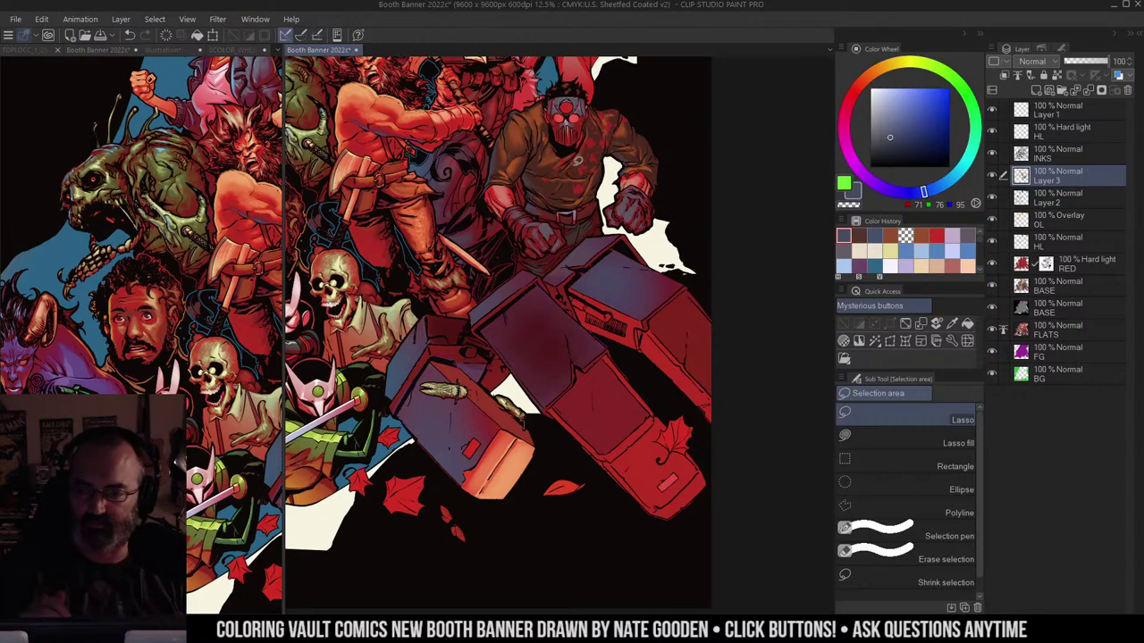
pyautogui.moveTo(578, 167); pyautogui.dragTo(604, 176)
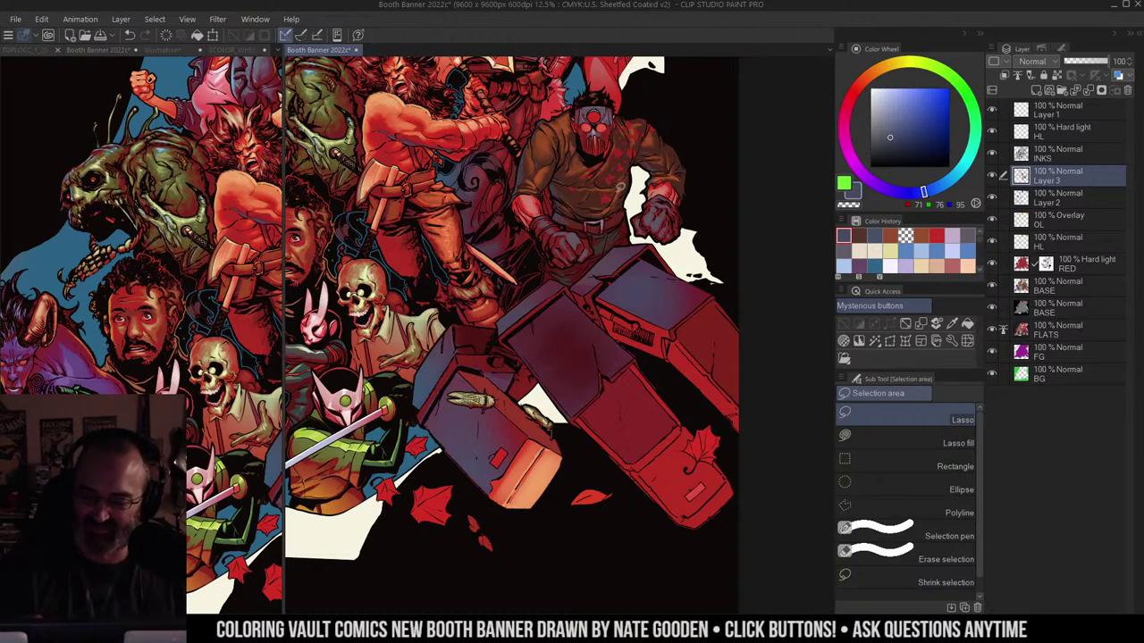
pyautogui.hotkey('ctrl', 'space')
pyautogui.click(584, 216)
pyautogui.press('b')
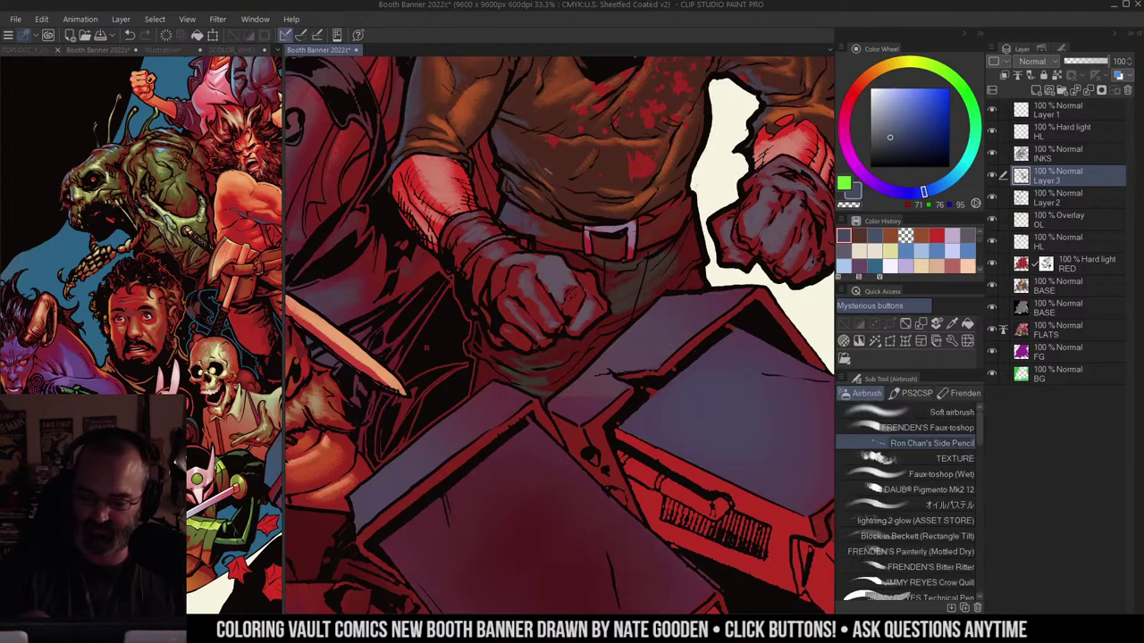
pyautogui.keyDown('alt'); pyautogui.click(505, 215); pyautogui.keyUp('alt')
pyautogui.keyDown('alt'); pyautogui.click(663, 322); pyautogui.keyUp('alt')
pyautogui.click(883, 115)
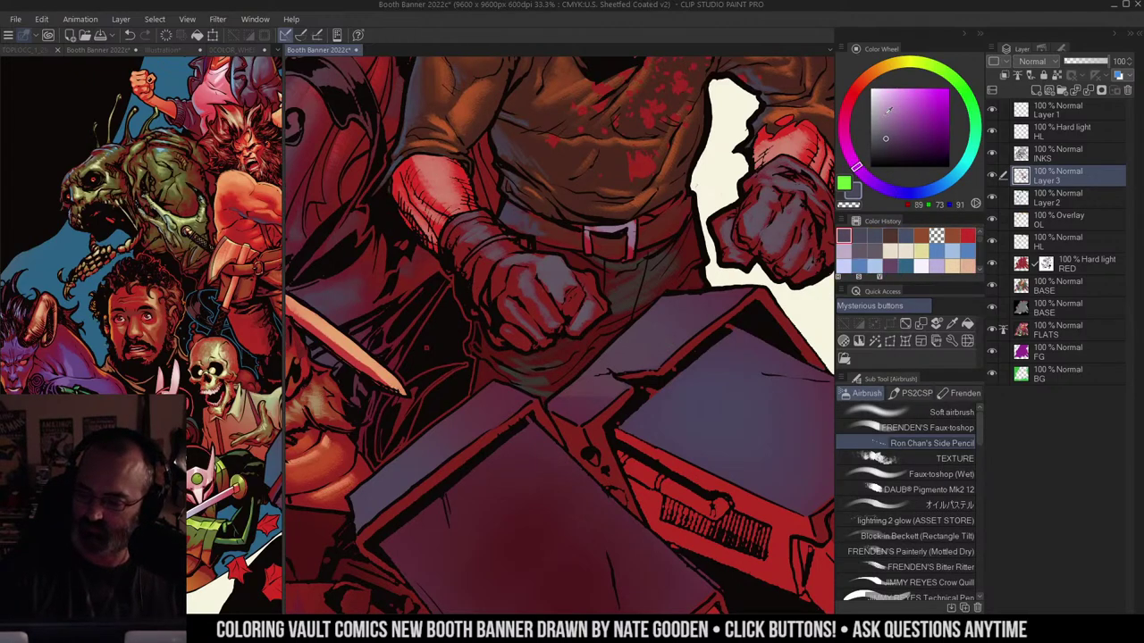
pyautogui.moveTo(505, 208)
pyautogui.mouseDown()
pyautogui.moveTo(519, 212)
pyautogui.moveTo(512, 223)
pyautogui.mouseUp()
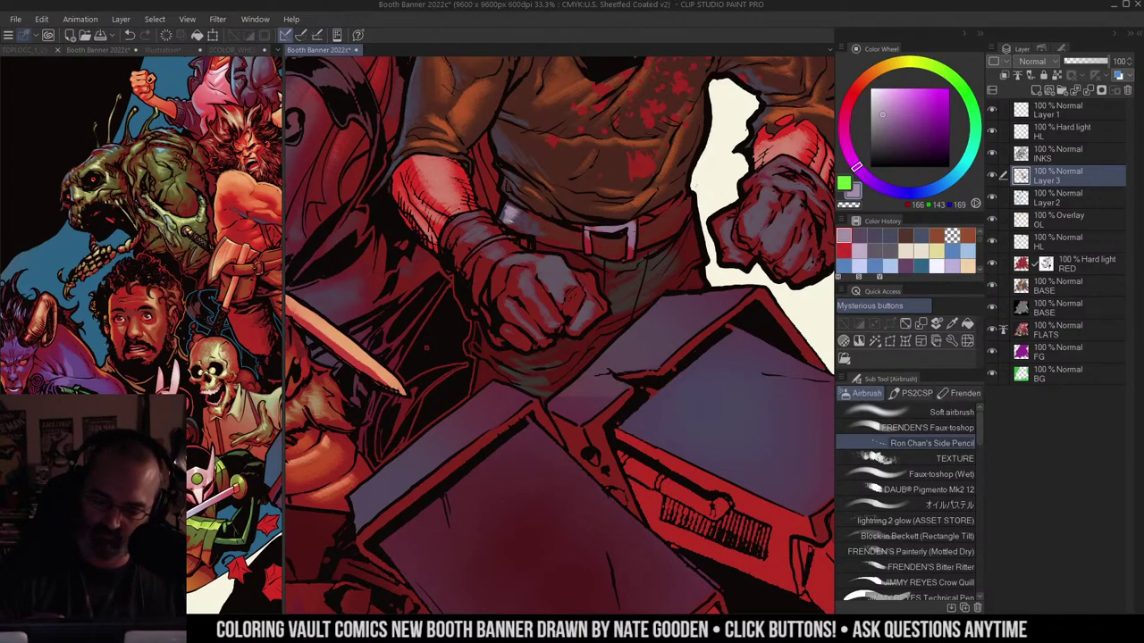
# Step: Check the belt highlight against the whole masked figure and undo it
pyautogui.hotkey('ctrl', 'space')
pyautogui.keyDown('alt'); pyautogui.click(583, 190); pyautogui.keyUp('alt')
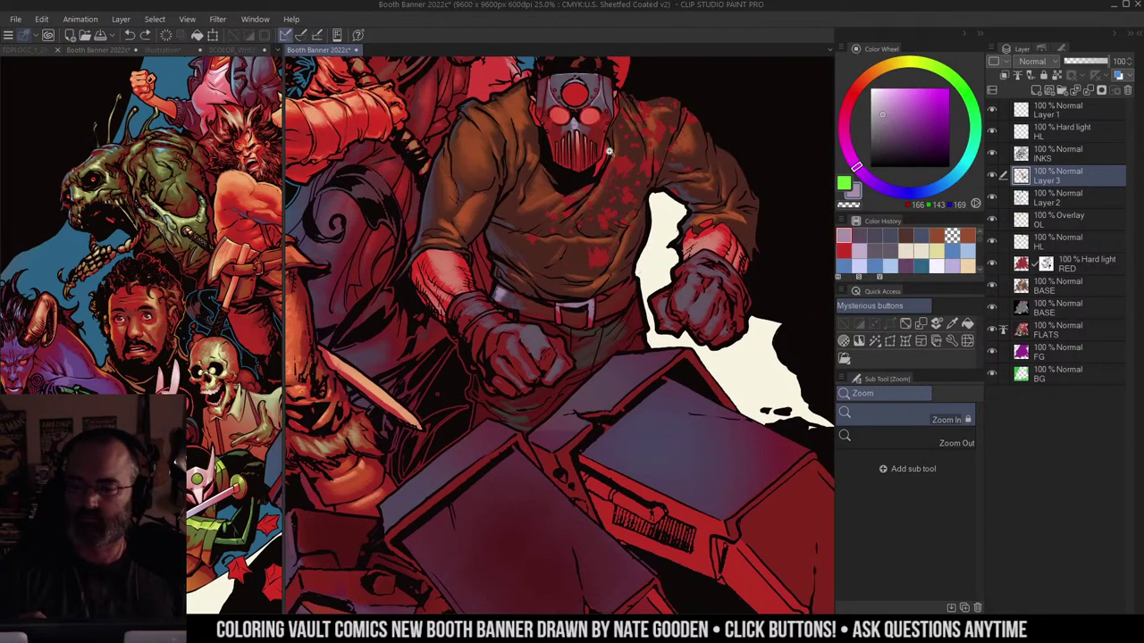
pyautogui.moveTo(577, 160); pyautogui.dragTo(595, 125)
pyautogui.click(530, 229)
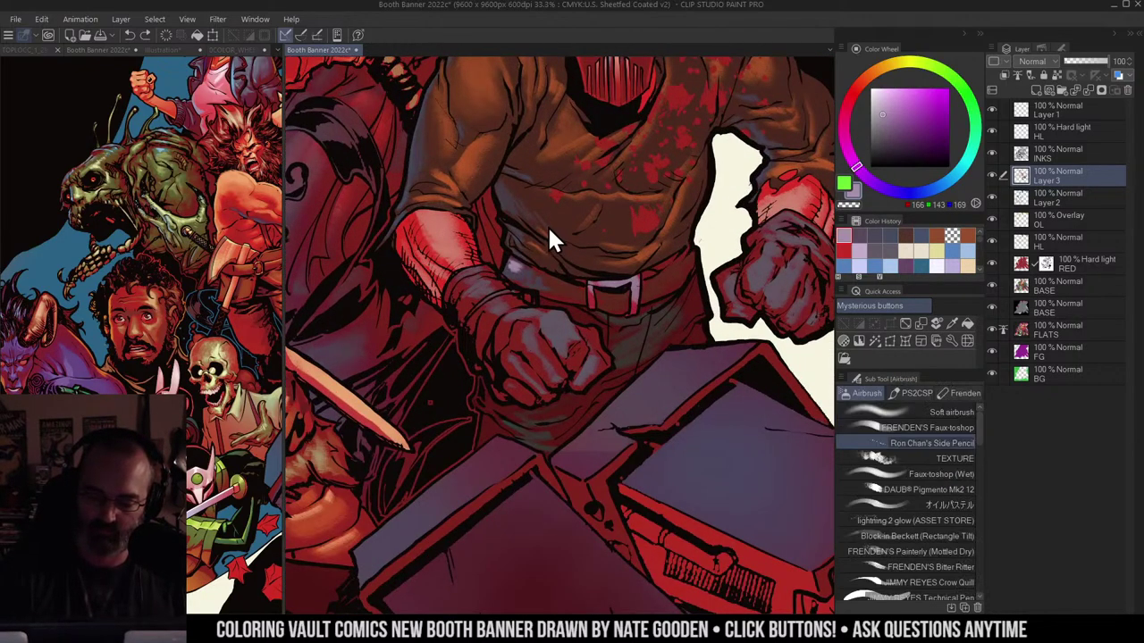
pyautogui.hotkey('ctrl', 'z')
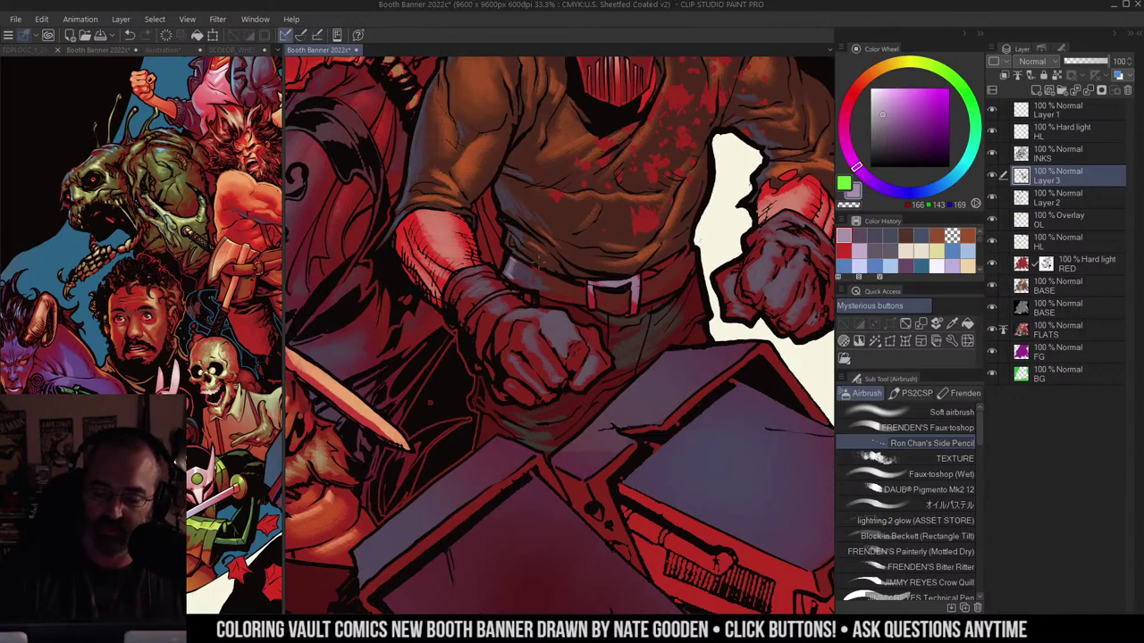
# Step: Review the masked man's shirt and belt, and set the drawing color to pale violet, RGB 239, 180, 246
pyautogui.keyDown('ctrl'); pyautogui.keyDown('alt'); pyautogui.click(538, 264); pyautogui.keyUp('alt'); pyautogui.keyUp('ctrl')
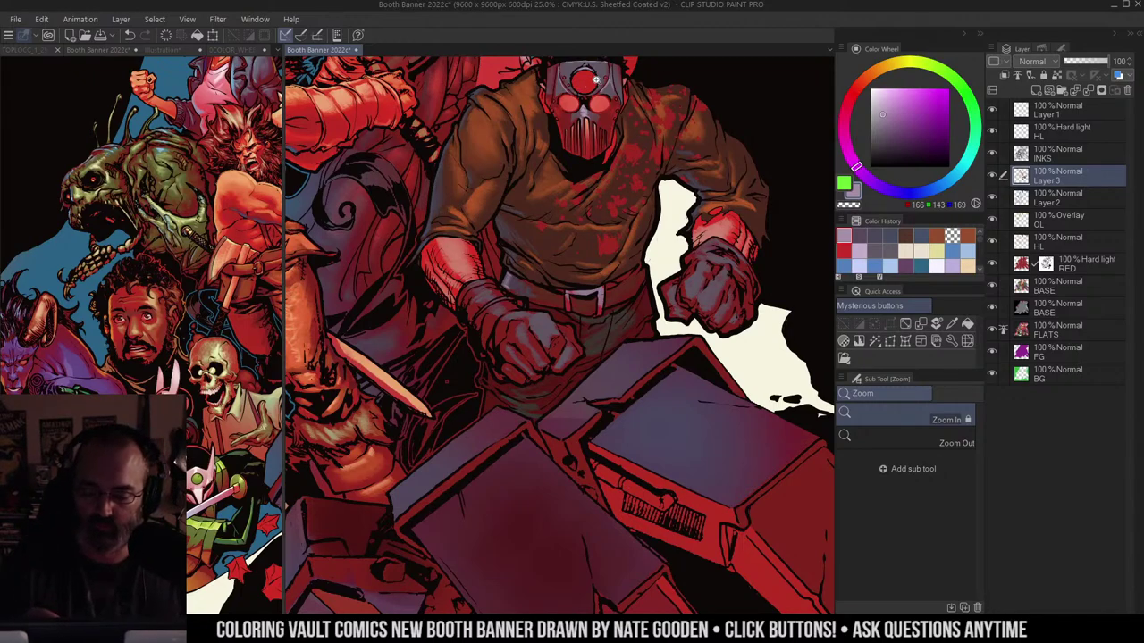
pyautogui.moveTo(693, 168); pyautogui.dragTo(669, 175)
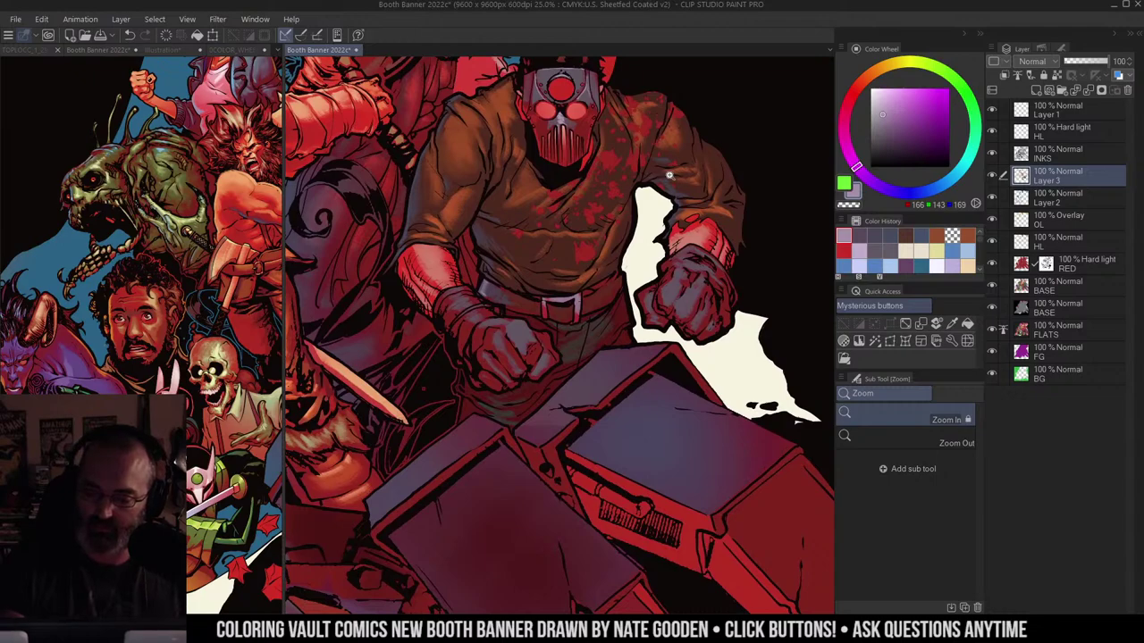
pyautogui.press('m')
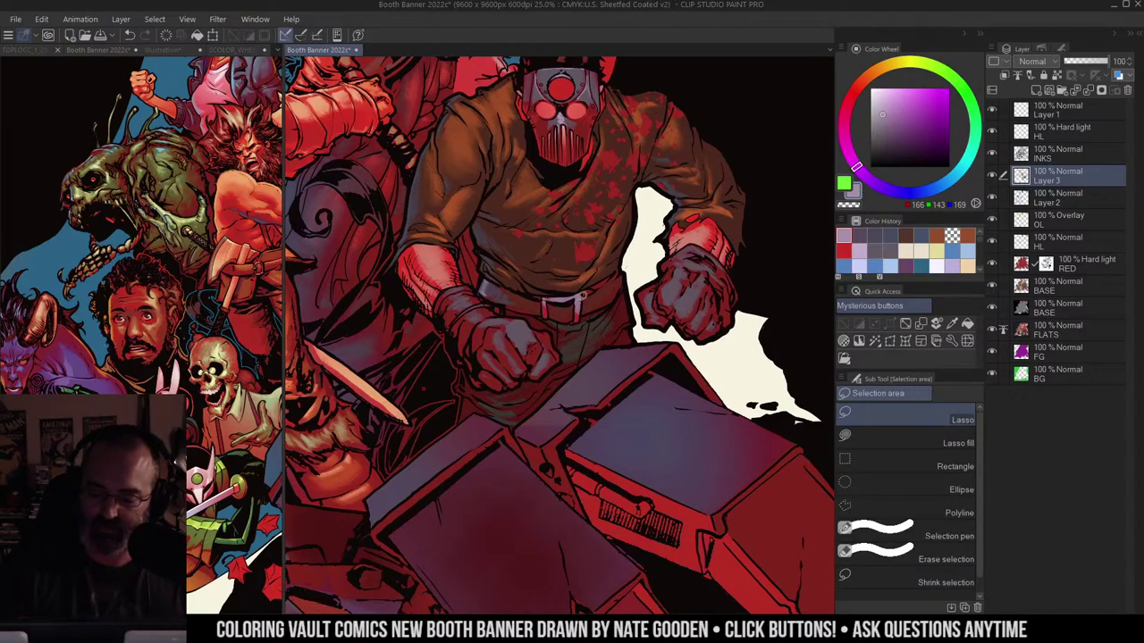
pyautogui.click(897, 85)
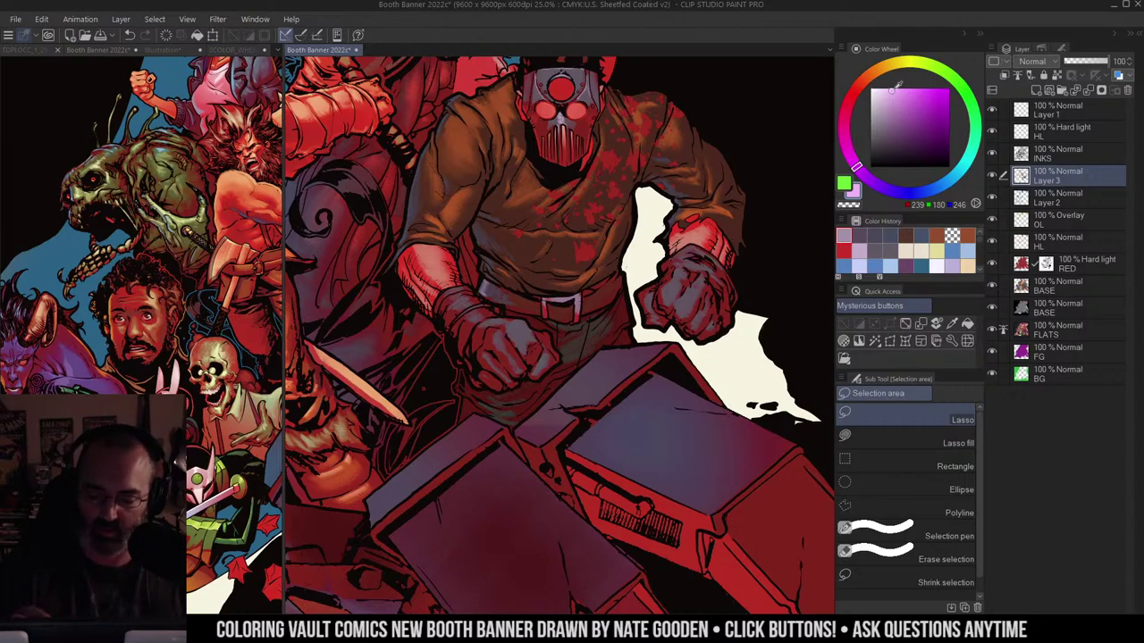
pyautogui.moveTo(653, 138); pyautogui.dragTo(649, 152)
pyautogui.press('b')
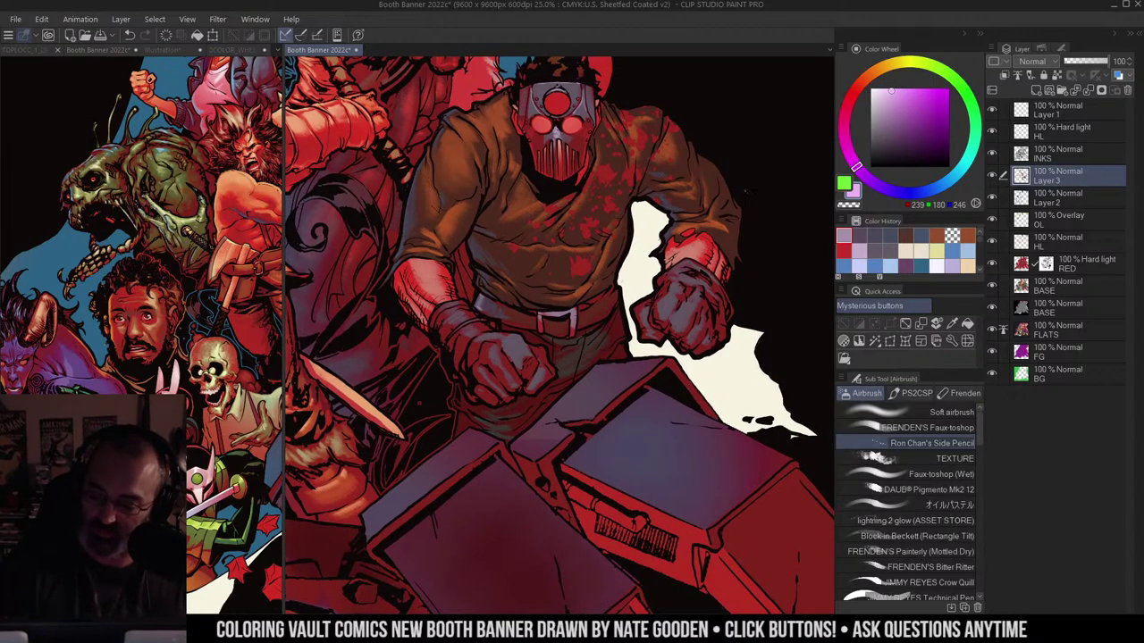
# Step: Switch to Layer 1 with near-white, RGB 255, 252, 255, and try a rim-light stroke along the masked man's near shoulder and sleeve
pyautogui.click(871, 88)
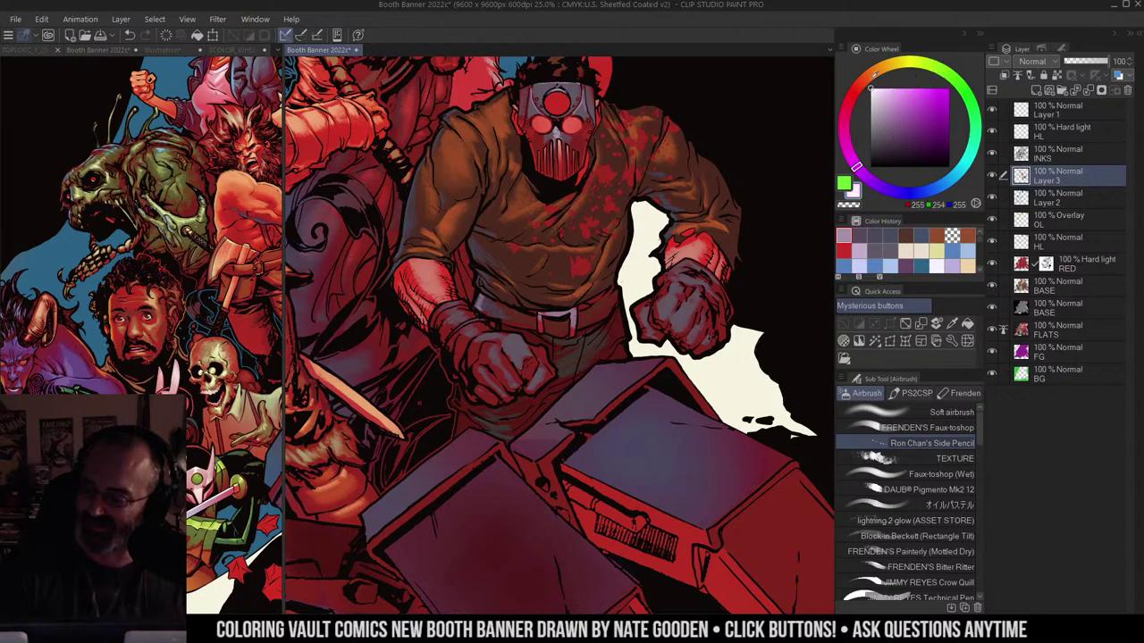
pyautogui.click(1041, 111)
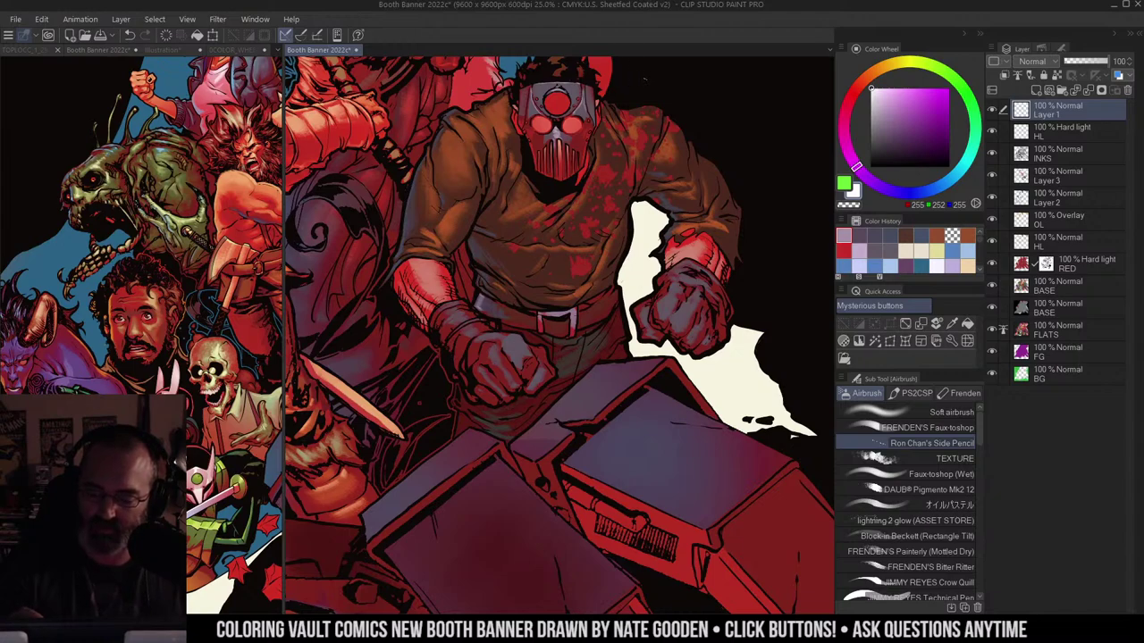
pyautogui.moveTo(513, 95)
pyautogui.mouseDown()
pyautogui.moveTo(447, 132)
pyautogui.moveTo(428, 201)
pyautogui.mouseUp()
pyautogui.hotkey('ctrl', 'z')
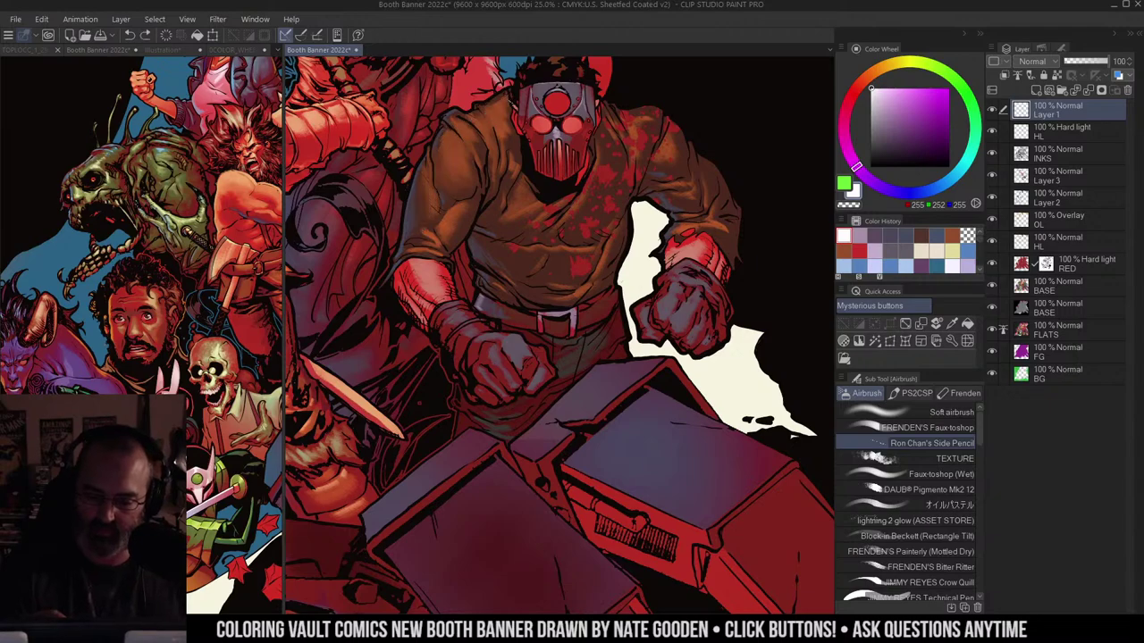
# Step: Paint a thin white rim light along the outer edges of the masked man's shoulders and arms
pyautogui.moveTo(515, 105)
pyautogui.mouseDown()
pyautogui.moveTo(445, 136)
pyautogui.moveTo(404, 261)
pyautogui.moveTo(408, 301)
pyautogui.moveTo(466, 381)
pyautogui.mouseUp()
pyautogui.moveTo(594, 111)
pyautogui.mouseDown()
pyautogui.moveTo(693, 148)
pyautogui.moveTo(735, 207)
pyautogui.mouseUp()
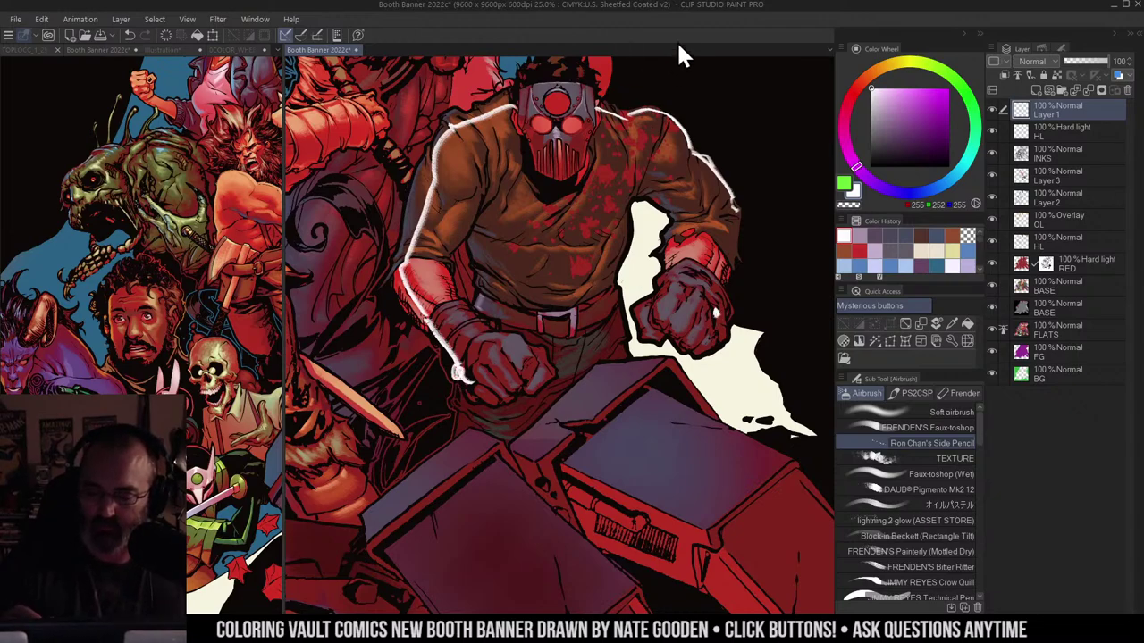
# Step: Choose a yellow-green (RGB 228, 255, 103) and stroke it along the outside of the man's shoulder and arm rim lights
pyautogui.click(883, 70)
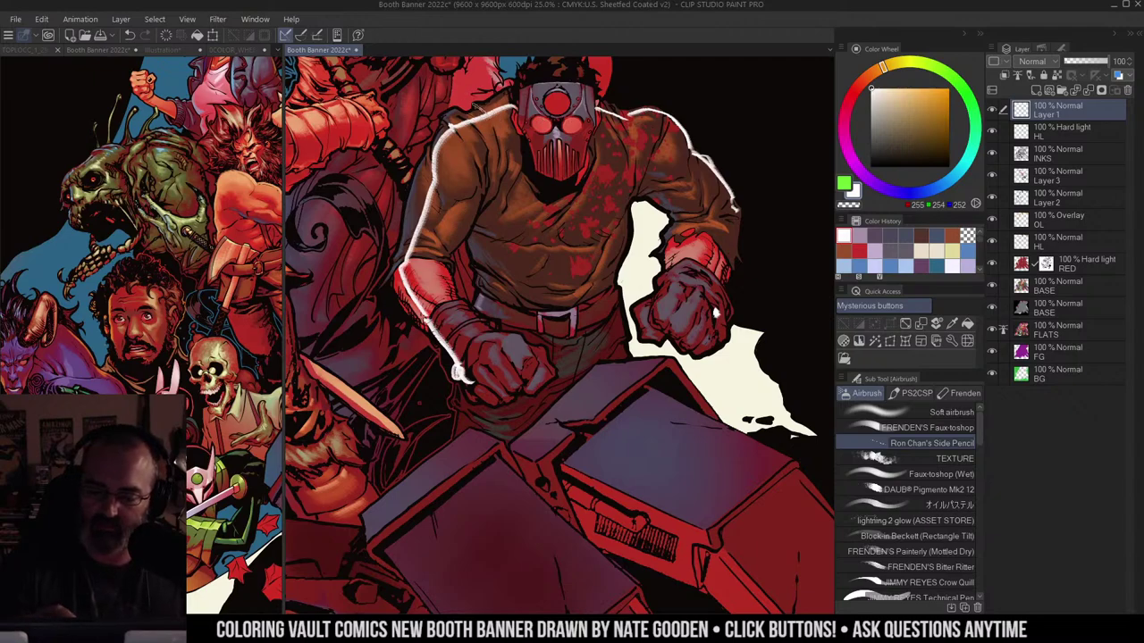
pyautogui.click(920, 62)
pyautogui.click(917, 87)
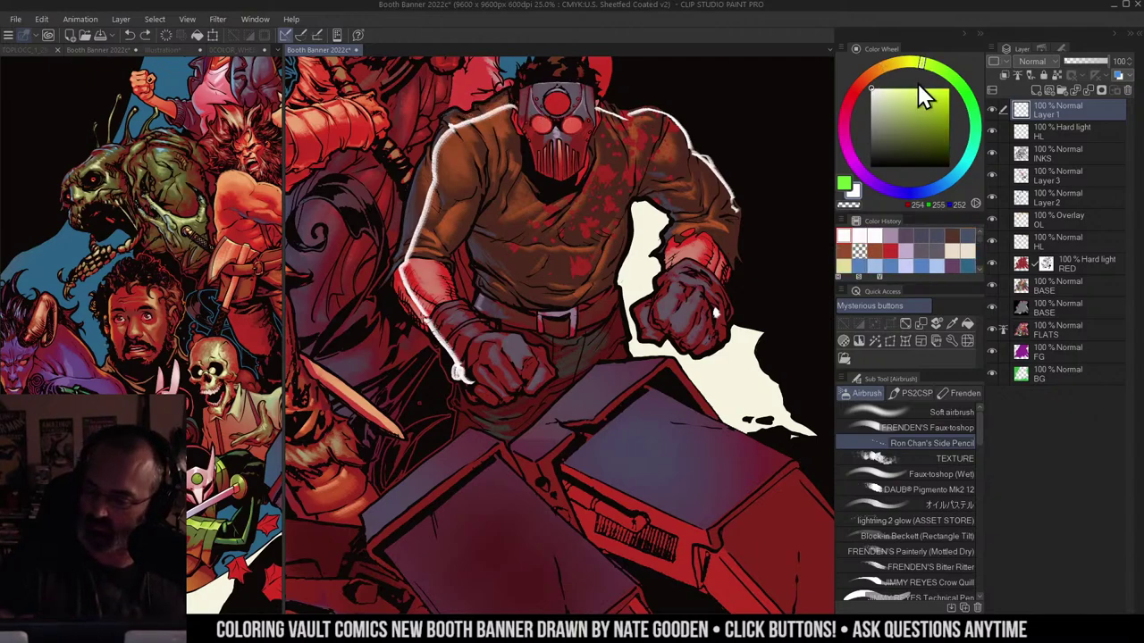
pyautogui.moveTo(518, 89)
pyautogui.mouseDown()
pyautogui.moveTo(482, 98)
pyautogui.moveTo(420, 179)
pyautogui.moveTo(404, 239)
pyautogui.moveTo(402, 312)
pyautogui.moveTo(454, 370)
pyautogui.mouseUp()
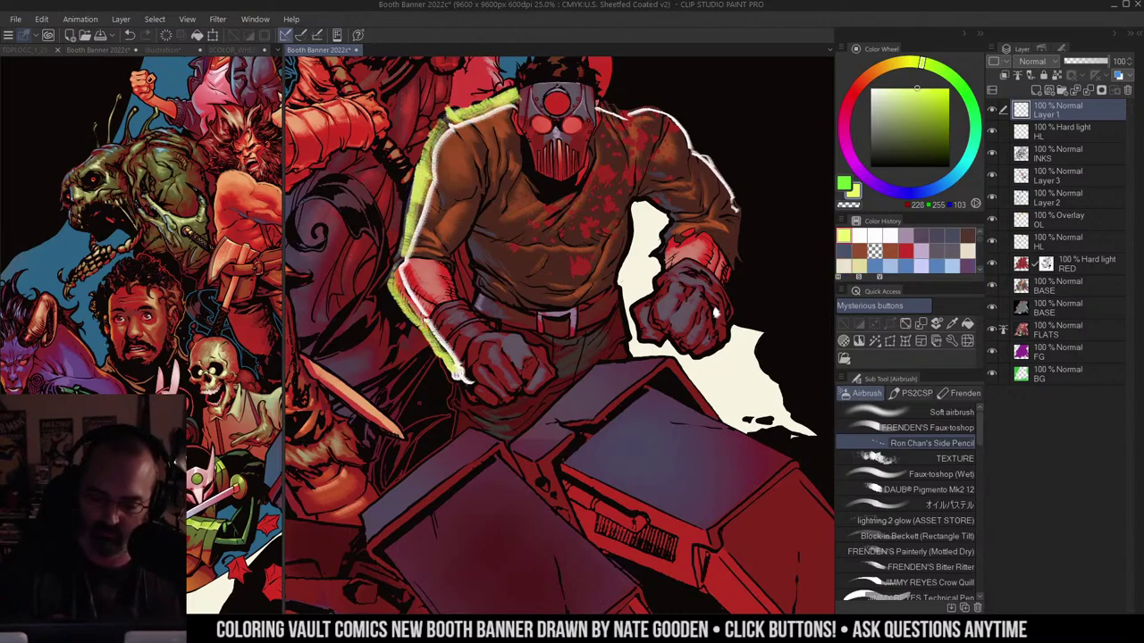
pyautogui.moveTo(617, 113)
pyautogui.mouseDown()
pyautogui.moveTo(662, 107)
pyautogui.moveTo(689, 150)
pyautogui.mouseUp()
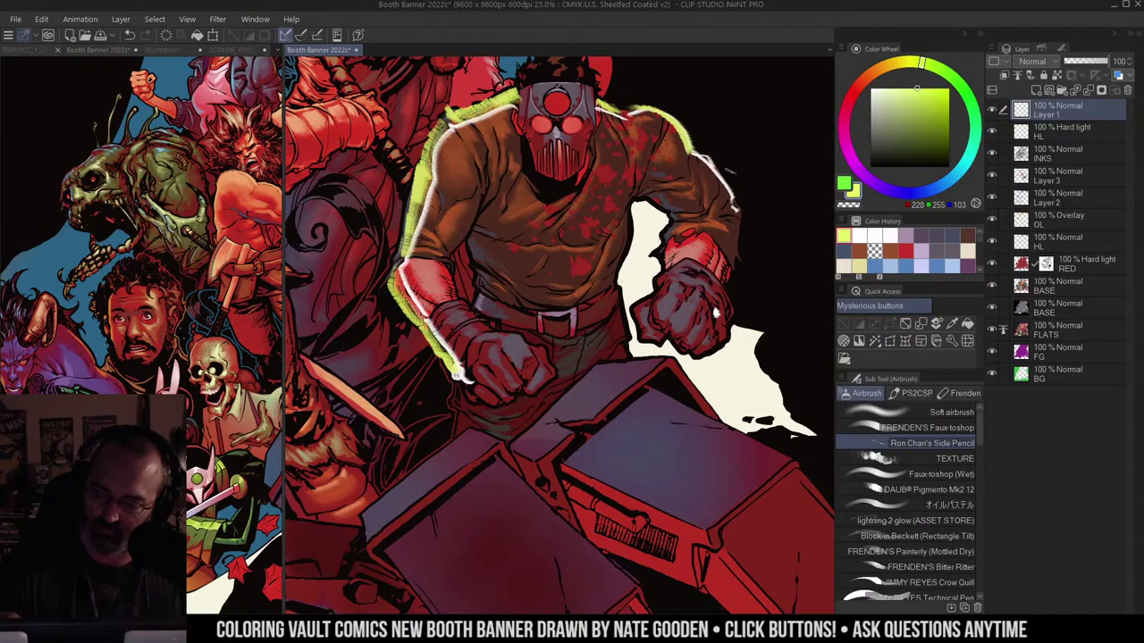
# Step: Paint yellow-green into the gap between the man's right arm and torso, edging it with a sampled pale tone (RGB 220, 217, 191)
pyautogui.moveTo(501, 219)
pyautogui.mouseDown()
pyautogui.moveTo(477, 235)
pyautogui.moveTo(487, 322)
pyautogui.moveTo(457, 433)
pyautogui.mouseUp()
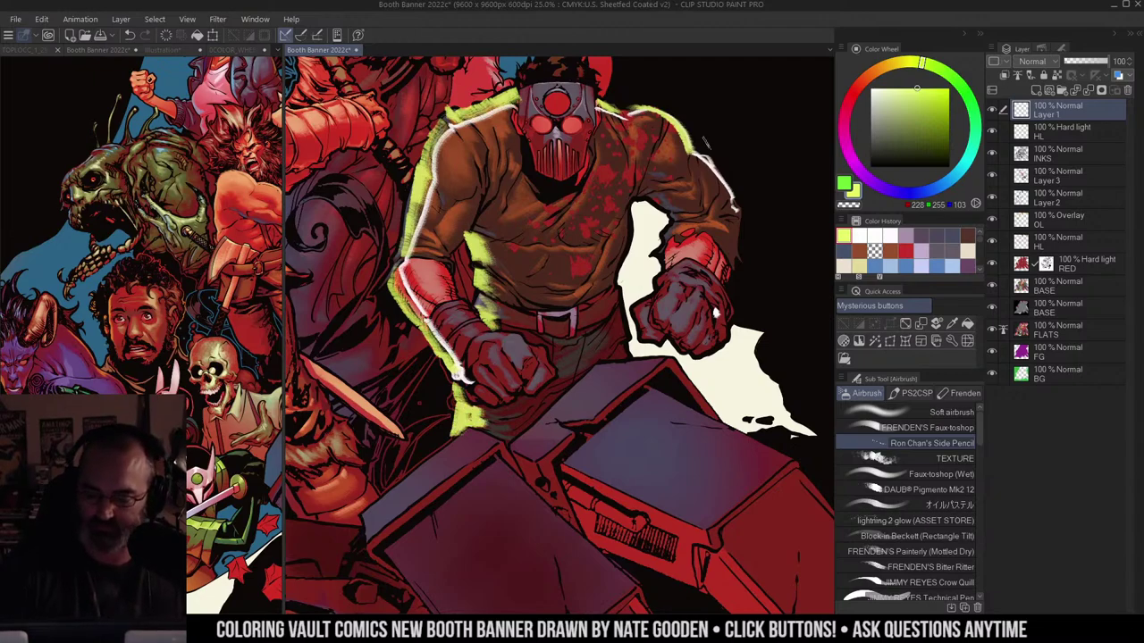
pyautogui.keyDown('alt'); pyautogui.click(458, 130); pyautogui.keyUp('alt')
pyautogui.moveTo(475, 232); pyautogui.dragTo(495, 333)
pyautogui.moveTo(477, 405); pyautogui.dragTo(479, 429)
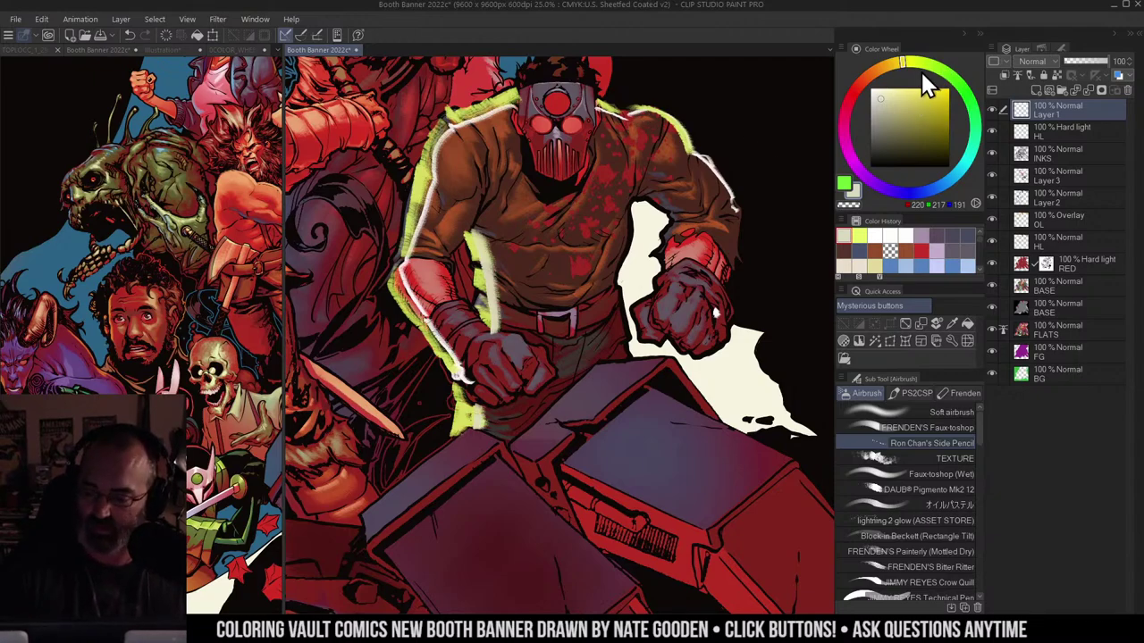
# Step: Glaze a pale cyan (RGB 191, 220, 220) over the man's shirt using FRENDEN'S Faux-toshop brush
pyautogui.click(964, 159)
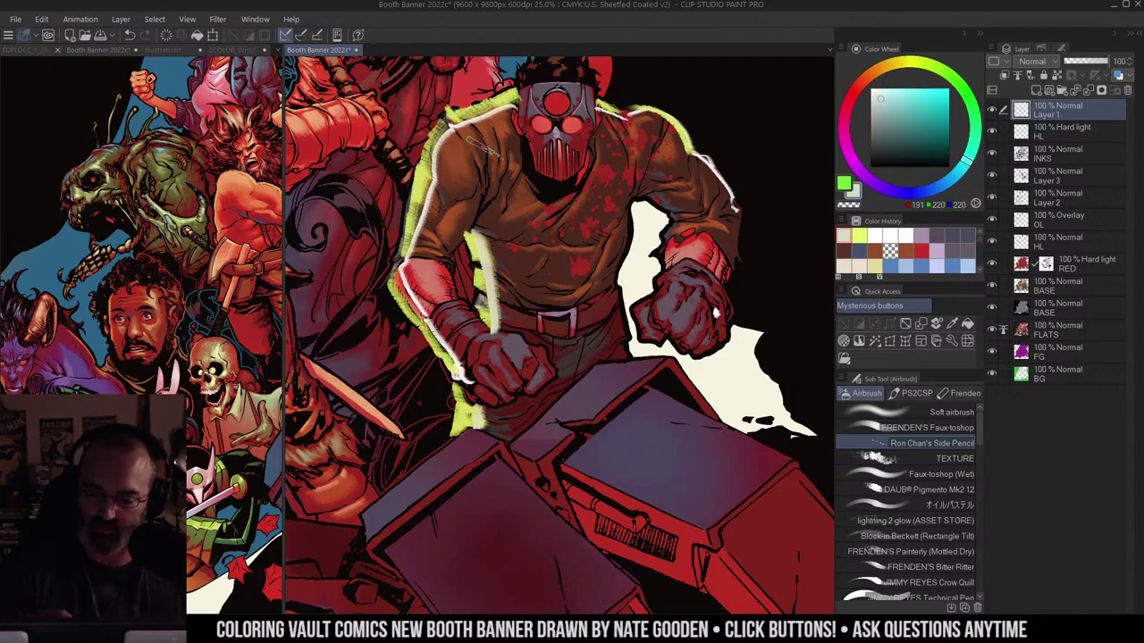
pyautogui.moveTo(456, 139)
pyautogui.mouseDown()
pyautogui.moveTo(487, 178)
pyautogui.moveTo(501, 152)
pyautogui.moveTo(518, 183)
pyautogui.moveTo(501, 134)
pyautogui.moveTo(465, 179)
pyautogui.moveTo(518, 196)
pyautogui.moveTo(530, 217)
pyautogui.moveTo(626, 174)
pyautogui.moveTo(674, 179)
pyautogui.moveTo(549, 237)
pyautogui.moveTo(576, 273)
pyautogui.moveTo(570, 350)
pyautogui.moveTo(583, 325)
pyautogui.mouseUp()
pyautogui.click(946, 428)
pyautogui.hotkey('ctrl', 'z')
pyautogui.hotkey('ctrl', 'z')
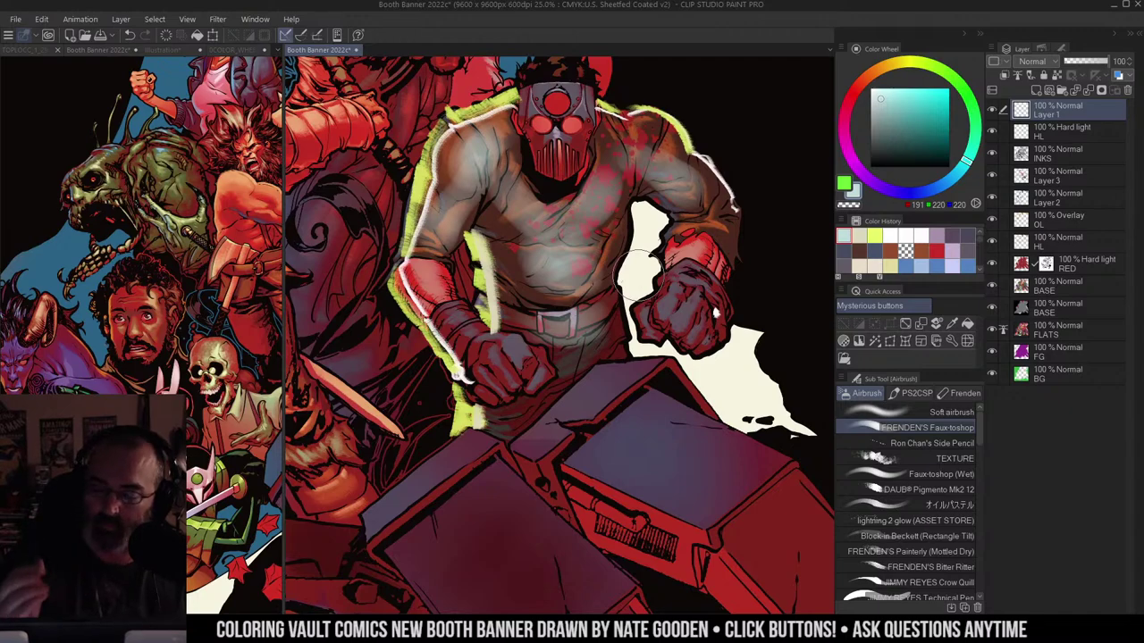
# Step: Switch to near-white (RGB 250, 255, 255) and draw lengthwise contour strokes down both of the masked man's arms
pyautogui.click(872, 87)
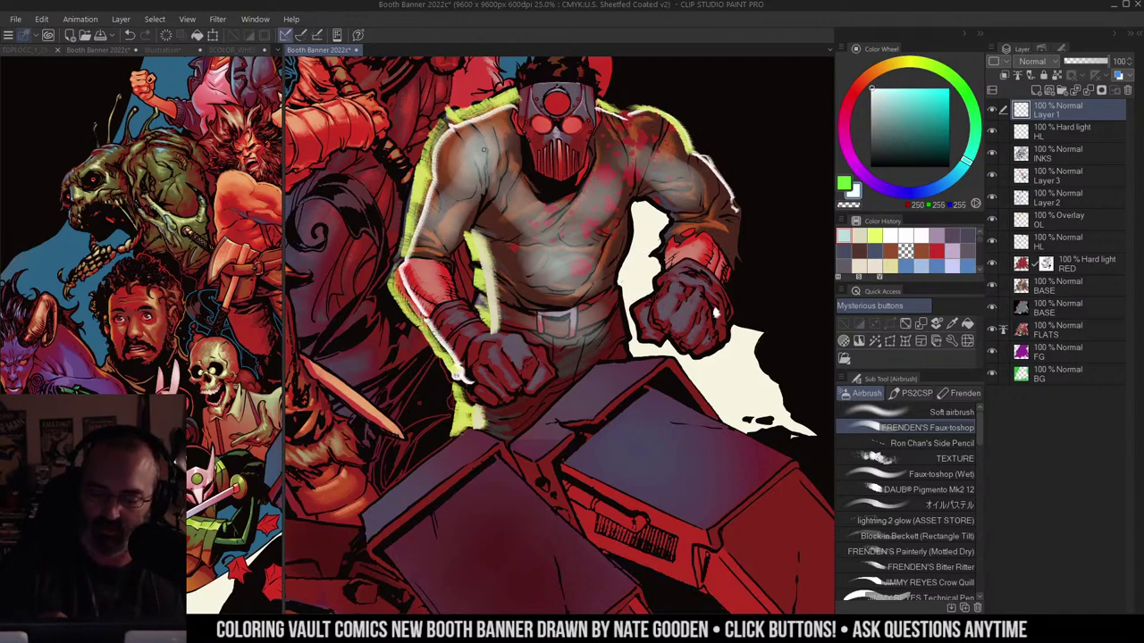
pyautogui.moveTo(483, 149)
pyautogui.mouseDown()
pyautogui.moveTo(441, 192)
pyautogui.moveTo(497, 141)
pyautogui.moveTo(487, 176)
pyautogui.moveTo(439, 214)
pyautogui.moveTo(460, 308)
pyautogui.moveTo(489, 354)
pyautogui.mouseUp()
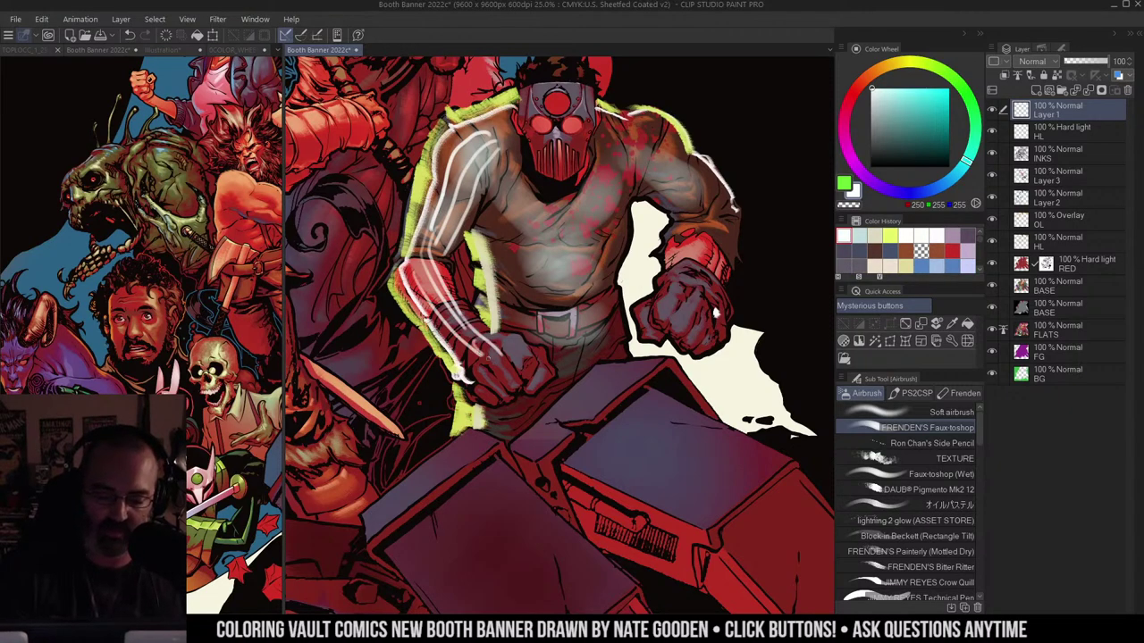
pyautogui.moveTo(608, 129)
pyautogui.mouseDown()
pyautogui.moveTo(665, 161)
pyautogui.moveTo(706, 218)
pyautogui.moveTo(677, 218)
pyautogui.moveTo(678, 300)
pyautogui.mouseUp()
pyautogui.moveTo(701, 218); pyautogui.dragTo(711, 306)
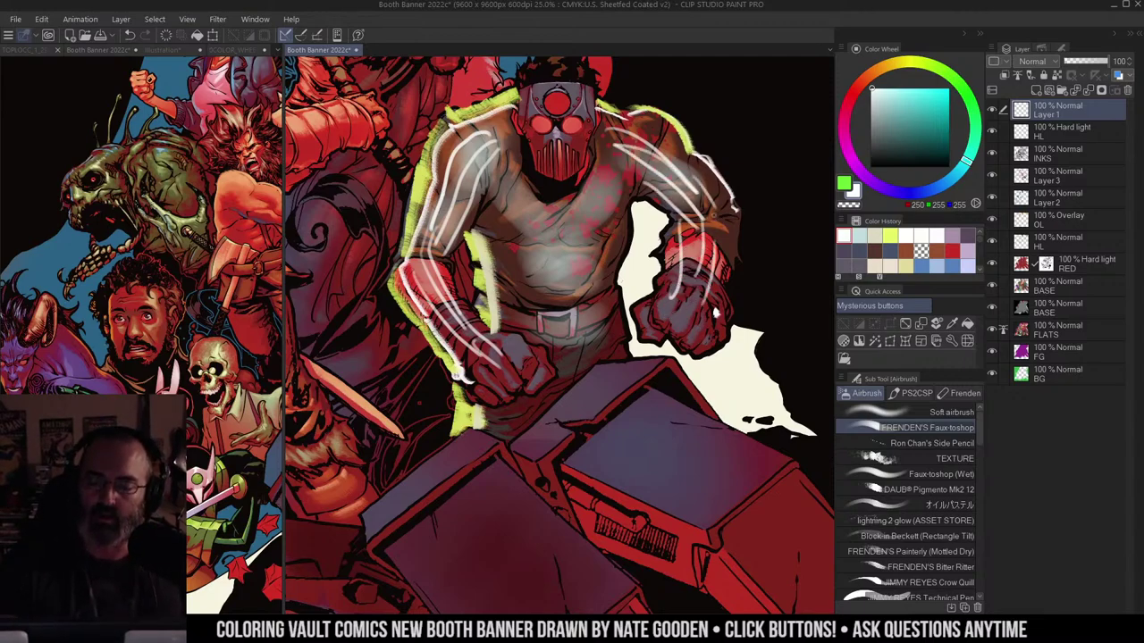
# Step: Undo the lengthwise white strokes on both of the man's arms
pyautogui.hotkey('ctrl', 'z')
pyautogui.hotkey('ctrl', 'z')
pyautogui.hotkey('ctrl', 'z')
pyautogui.hotkey('ctrl', 'z')
pyautogui.hotkey('ctrl', 'z')
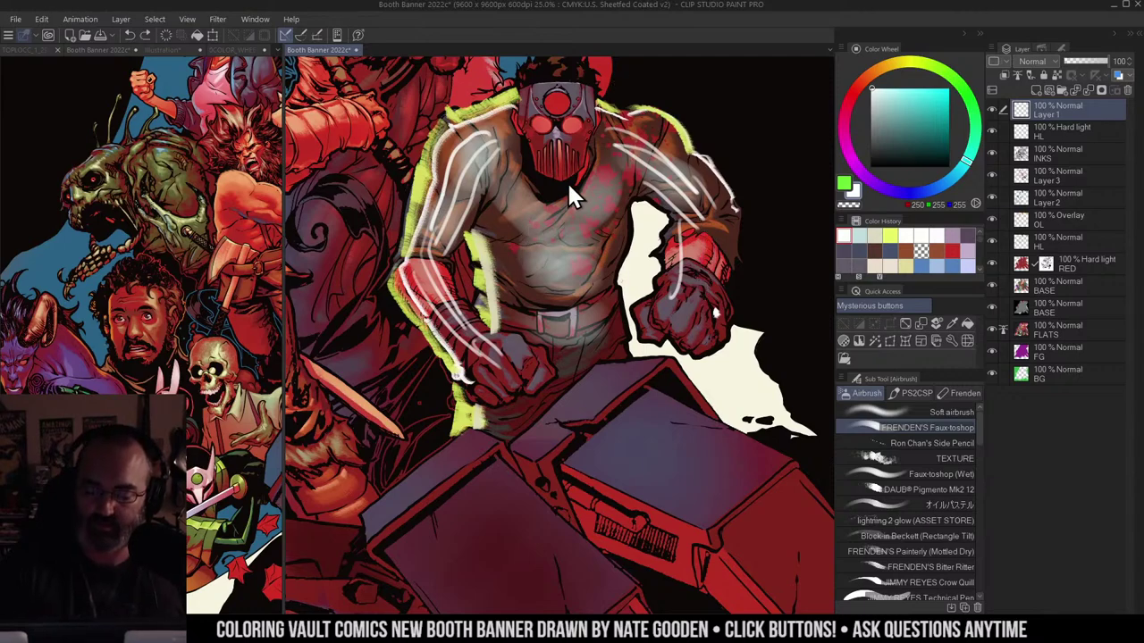
pyautogui.hotkey('ctrl', 'z')
pyautogui.hotkey('ctrl', 'z')
pyautogui.hotkey('ctrl', 'z')
pyautogui.hotkey('ctrl', 'z')
pyautogui.hotkey('ctrl', 'z')
pyautogui.hotkey('ctrl', 'z')
pyautogui.hotkey('ctrl', 'z')
pyautogui.hotkey('ctrl', 'z')
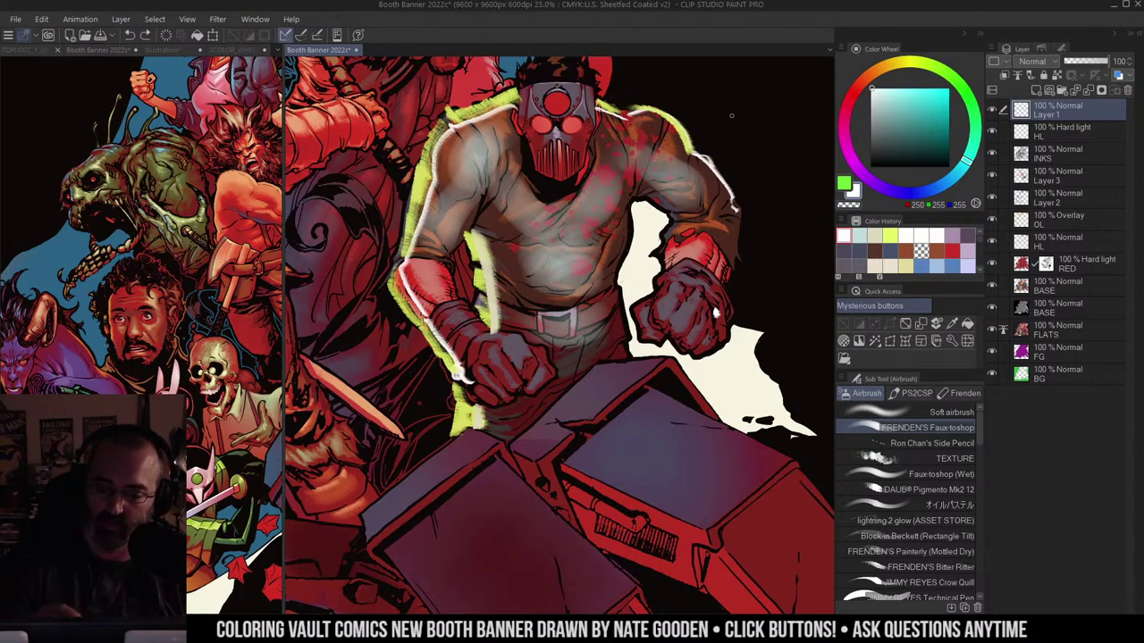
# Step: Sketch curved white contour strokes around the masked man's right sleeve and forearm, undoing and redrawing the forearm ones
pyautogui.moveTo(460, 125); pyautogui.dragTo(469, 228)
pyautogui.moveTo(451, 154); pyautogui.dragTo(456, 249)
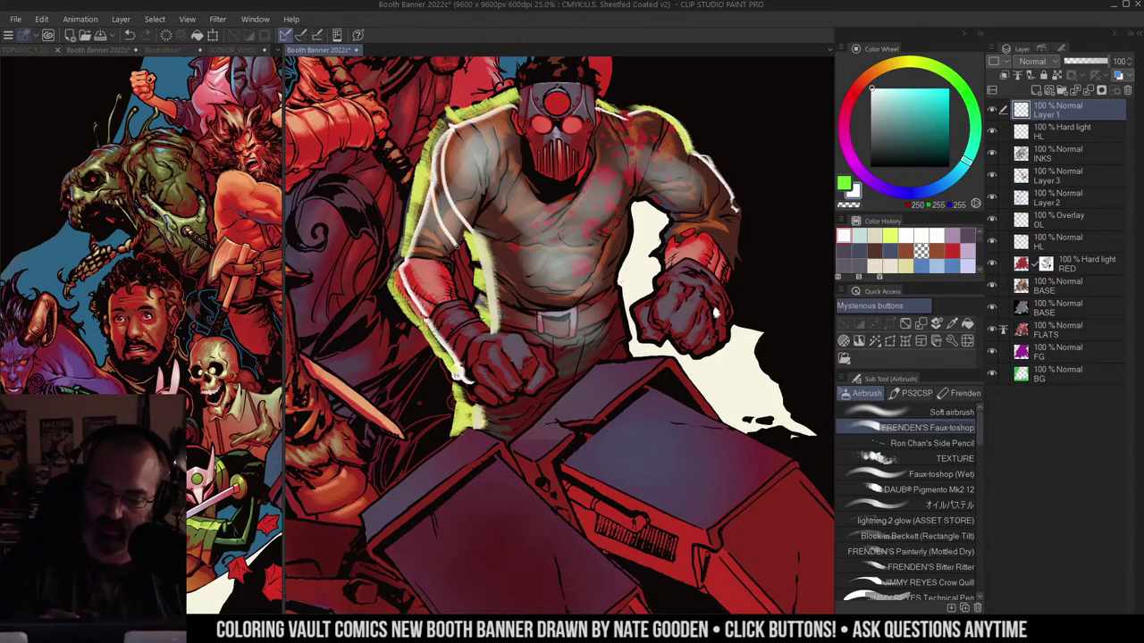
pyautogui.moveTo(451, 189)
pyautogui.mouseDown()
pyautogui.moveTo(410, 304)
pyautogui.moveTo(461, 306)
pyautogui.mouseUp()
pyautogui.moveTo(401, 267)
pyautogui.mouseDown()
pyautogui.moveTo(471, 326)
pyautogui.moveTo(477, 346)
pyautogui.mouseUp()
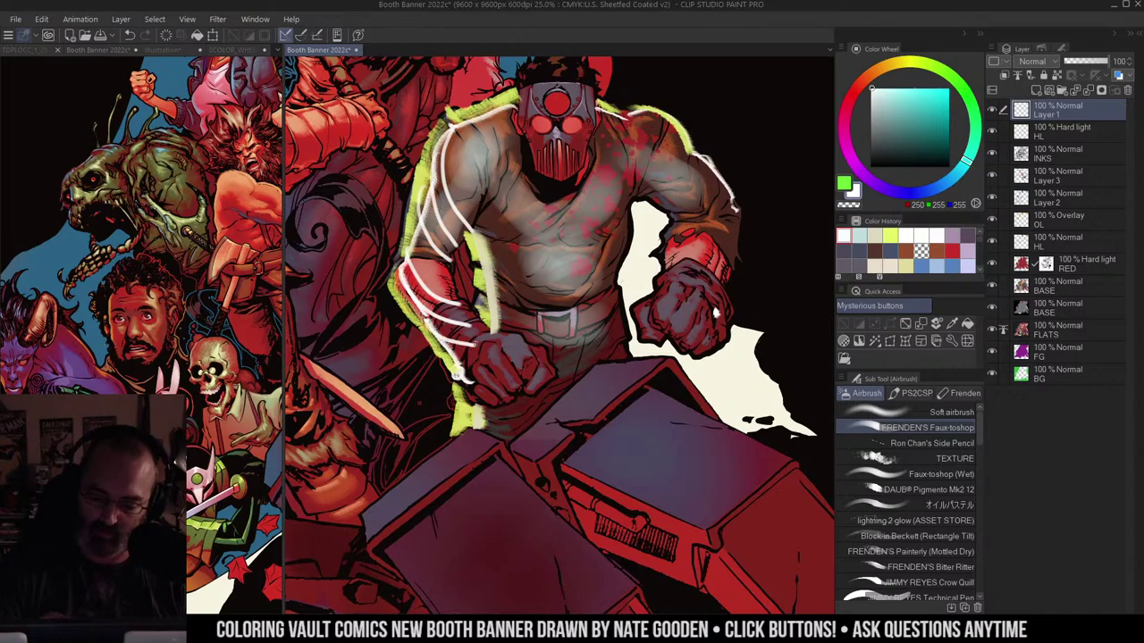
pyautogui.hotkey('ctrl', 'z')
pyautogui.hotkey('ctrl', 'z')
pyautogui.hotkey('ctrl', 'z')
pyautogui.moveTo(452, 259)
pyautogui.mouseDown()
pyautogui.moveTo(406, 286)
pyautogui.moveTo(423, 337)
pyautogui.moveTo(452, 354)
pyautogui.mouseUp()
# Step: Sketch curved white contour strokes around the masked man's left shoulder, sleeve and forearm
pyautogui.moveTo(629, 118); pyautogui.dragTo(670, 218)
pyautogui.moveTo(666, 121); pyautogui.dragTo(687, 213)
pyautogui.moveTo(706, 164); pyautogui.dragTo(667, 274)
pyautogui.moveTo(722, 233); pyautogui.dragTo(666, 292)
# Step: Draw curved white cross-contour strokes down the fur-booted leg of the axe-carrying figure above the skeleton
pyautogui.moveTo(600, 276)
pyautogui.mouseDown()
pyautogui.moveTo(824, 170)
pyautogui.moveTo(920, 160)
pyautogui.mouseUp()
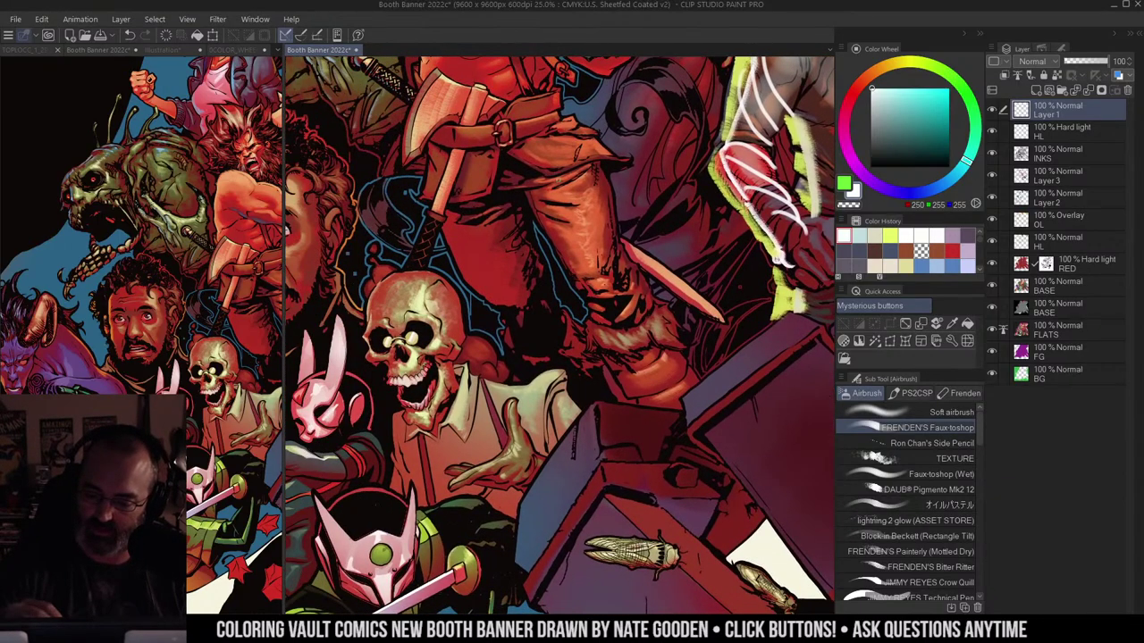
pyautogui.moveTo(529, 167)
pyautogui.mouseDown()
pyautogui.moveTo(610, 199)
pyautogui.moveTo(623, 238)
pyautogui.mouseUp()
pyautogui.moveTo(536, 206); pyautogui.dragTo(633, 272)
pyautogui.moveTo(554, 252)
pyautogui.mouseDown()
pyautogui.moveTo(631, 295)
pyautogui.moveTo(685, 388)
pyautogui.mouseUp()
pyautogui.moveTo(608, 375); pyautogui.dragTo(688, 430)
# Step: Undo the white cross-contour strokes on the fur-booted leg
pyautogui.hotkey('ctrl', 'z')
pyautogui.hotkey('ctrl', 'z')
pyautogui.hotkey('ctrl', 'z')
pyautogui.hotkey('ctrl', 'z')
pyautogui.hotkey('ctrl', 'z')
pyautogui.hotkey('ctrl', 'z')
pyautogui.hotkey('ctrl', 'z')
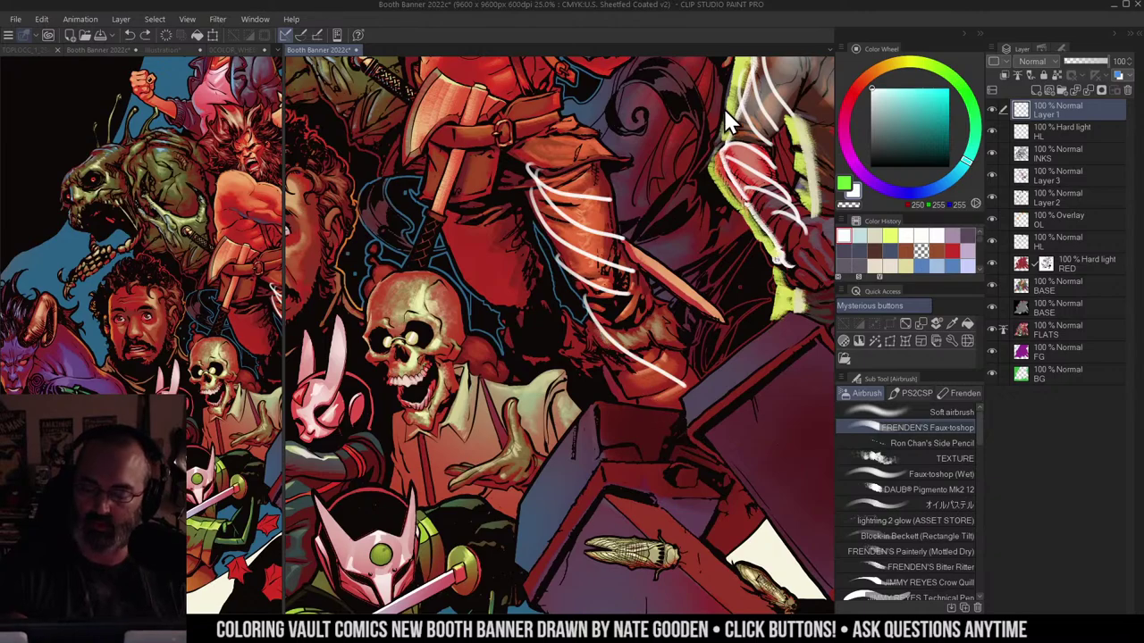
# Step: Undo the curved white contour strokes on the masked man's arms
pyautogui.moveTo(672, 160); pyautogui.dragTo(313, 370)
pyautogui.hotkey('ctrl', 'z')
pyautogui.hotkey('ctrl', 'z')
pyautogui.hotkey('ctrl', 'z')
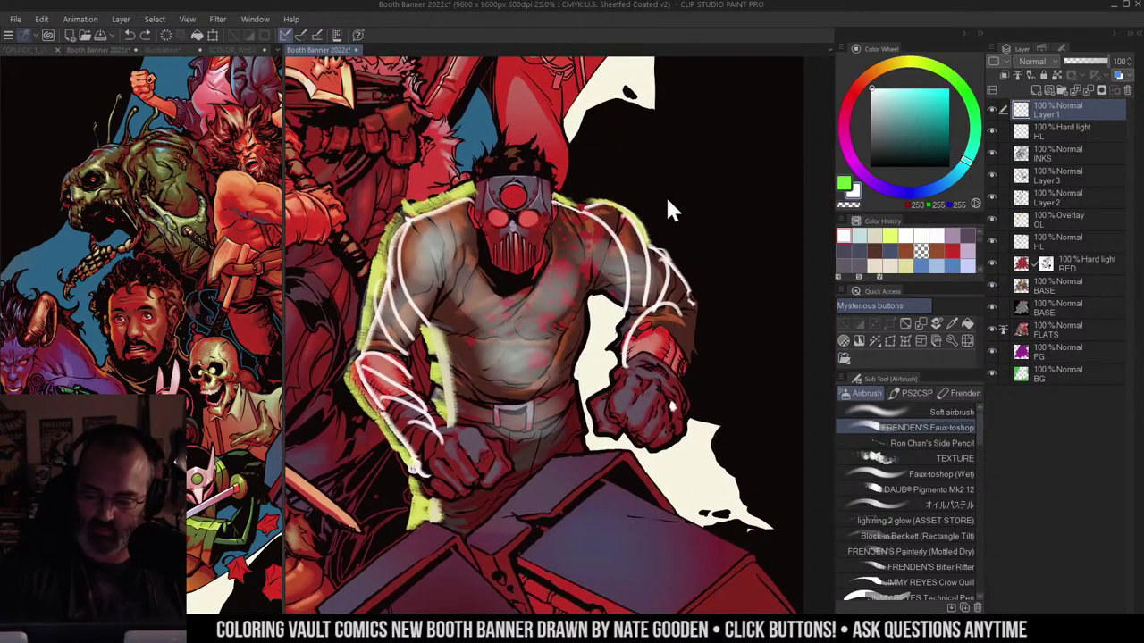
pyautogui.hotkey('ctrl', 'z')
pyautogui.hotkey('ctrl', 'z')
pyautogui.hotkey('ctrl', 'z')
pyautogui.hotkey('ctrl', 'z')
pyautogui.hotkey('ctrl', 'z')
pyautogui.hotkey('ctrl', 'z')
pyautogui.hotkey('ctrl', 'z')
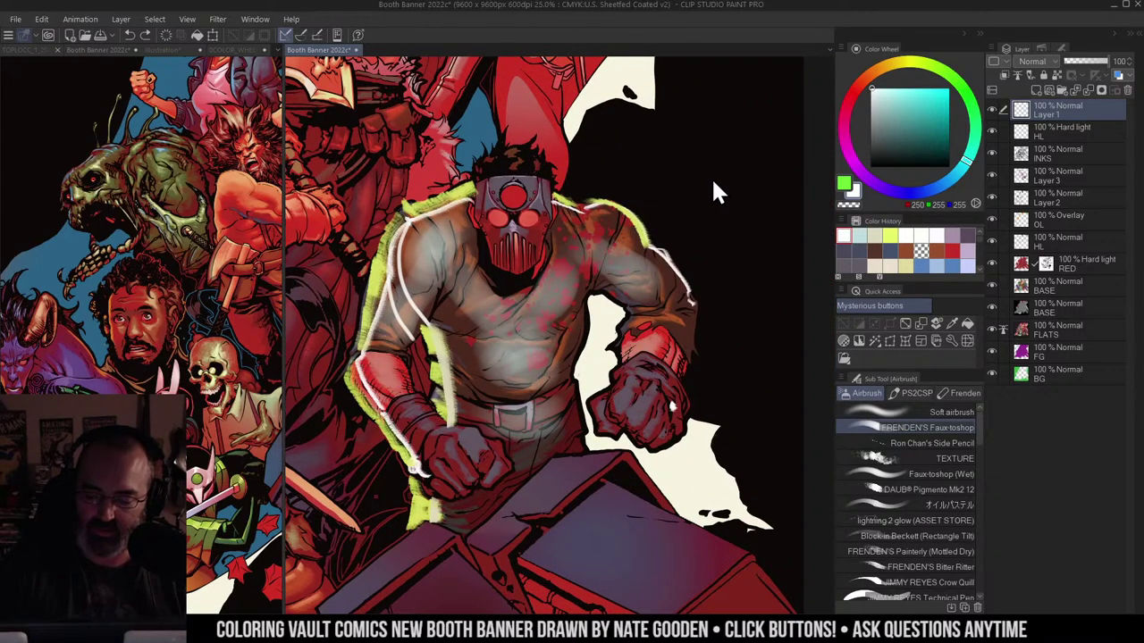
# Step: Draw a series of curved white cross-contour strokes from the masked man's right shoulder down to his wrist
pyautogui.moveTo(684, 183); pyautogui.dragTo(706, 130)
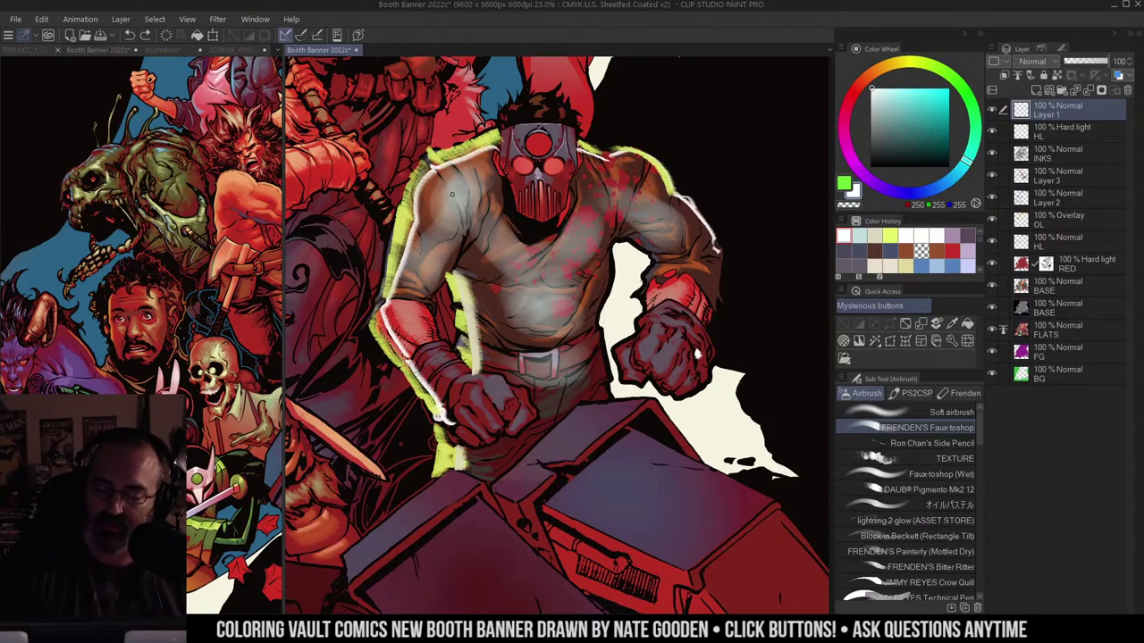
pyautogui.moveTo(452, 194)
pyautogui.mouseDown()
pyautogui.moveTo(454, 268)
pyautogui.moveTo(433, 280)
pyautogui.moveTo(449, 308)
pyautogui.moveTo(428, 322)
pyautogui.moveTo(456, 369)
pyautogui.moveTo(465, 407)
pyautogui.mouseUp()
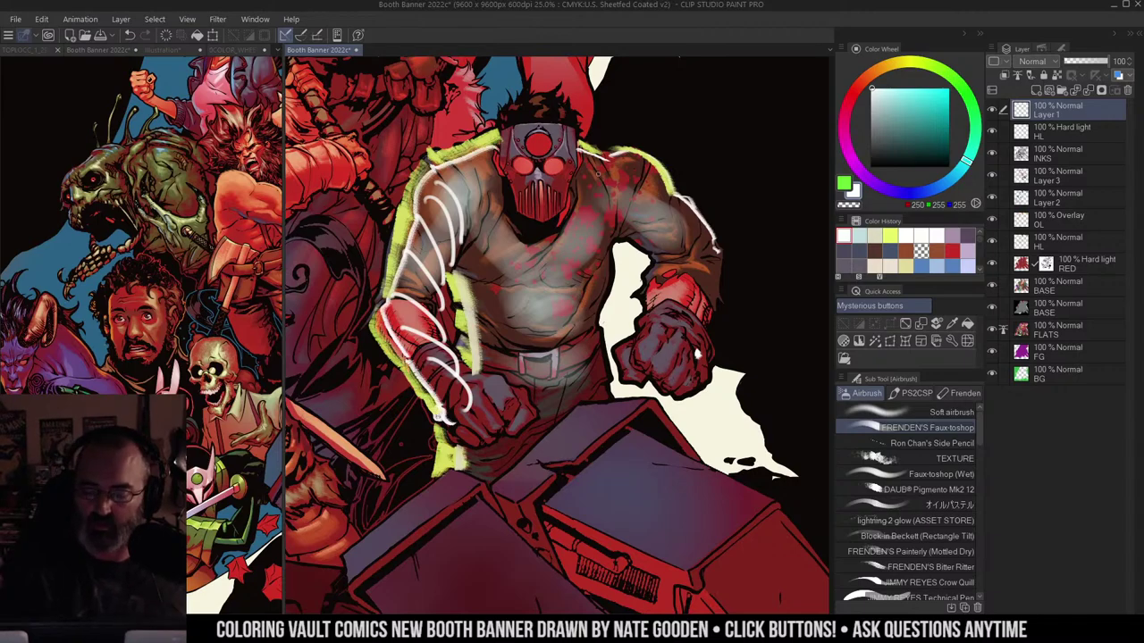
# Step: Undo the arm contour strokes, the pale shirt glaze and the rim-light strokes on the masked man
pyautogui.hotkey('ctrl', 'z')
pyautogui.hotkey('ctrl', 'z')
pyautogui.hotkey('ctrl', 'z')
pyautogui.hotkey('ctrl', 'z')
pyautogui.hotkey('ctrl', 'z')
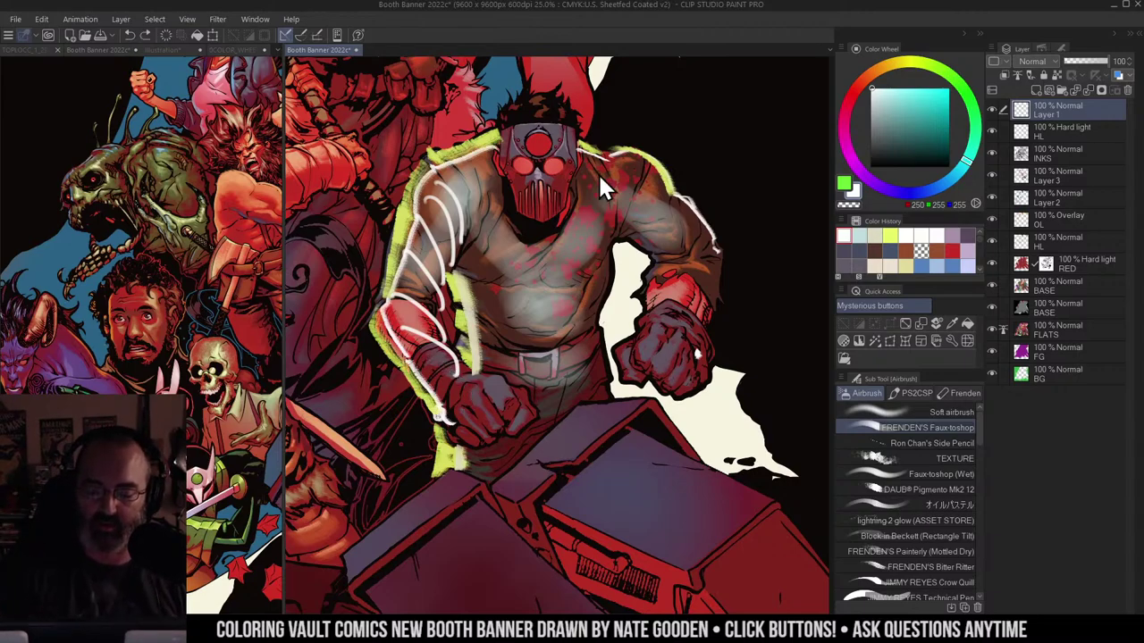
pyautogui.hotkey('ctrl', 'z')
pyautogui.hotkey('ctrl', 'z')
pyautogui.hotkey('ctrl', 'z')
pyautogui.hotkey('ctrl', 'z')
pyautogui.hotkey('ctrl', 'z')
pyautogui.hotkey('ctrl', 'z')
pyautogui.hotkey('ctrl', 'z')
pyautogui.hotkey('ctrl', 'z')
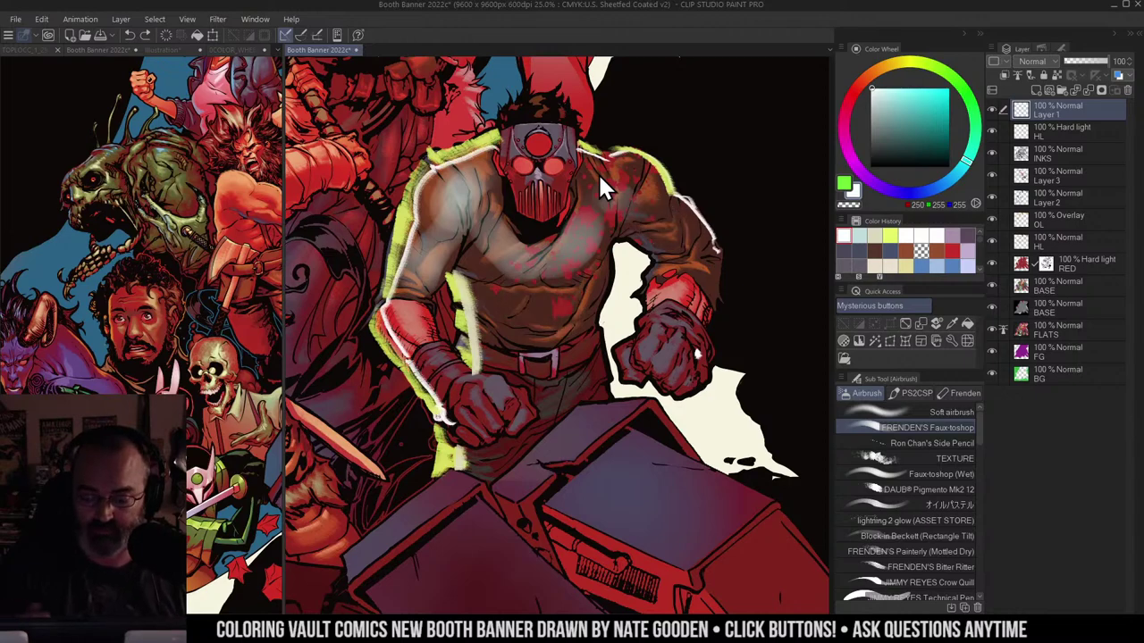
pyautogui.hotkey('ctrl', 'z')
pyautogui.hotkey('ctrl', 'z')
pyautogui.hotkey('ctrl', 'z')
pyautogui.hotkey('ctrl', 'z')
pyautogui.hotkey('ctrl', 'z')
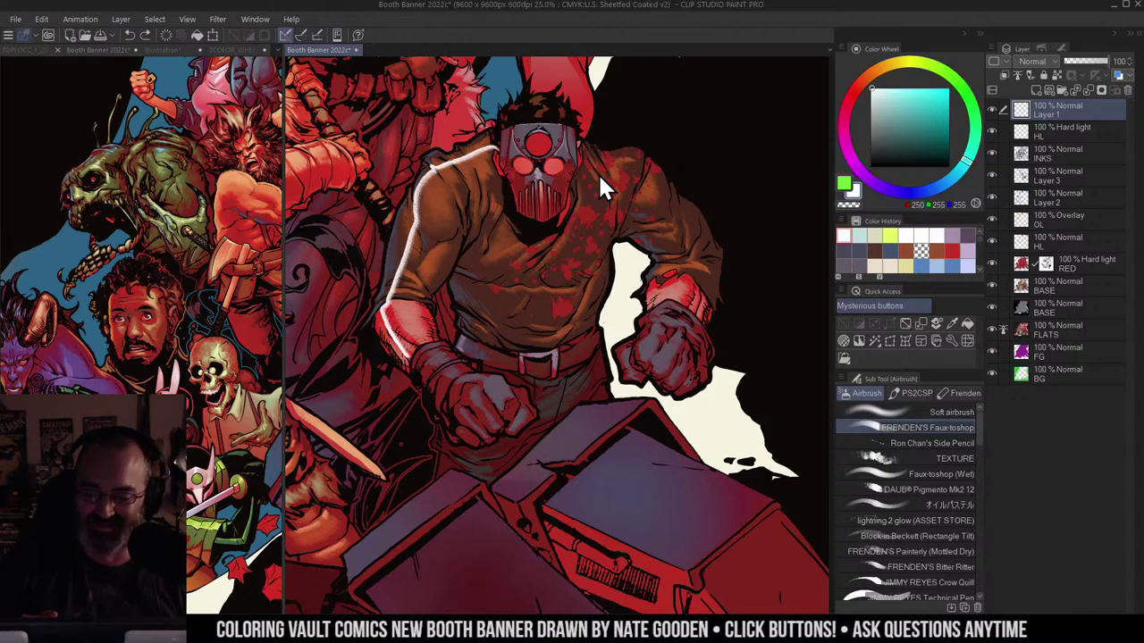
# Step: Draw crossing sets of curved white contour strokes over the masked man's chest and waist in both diagonal directions
pyautogui.press('m')
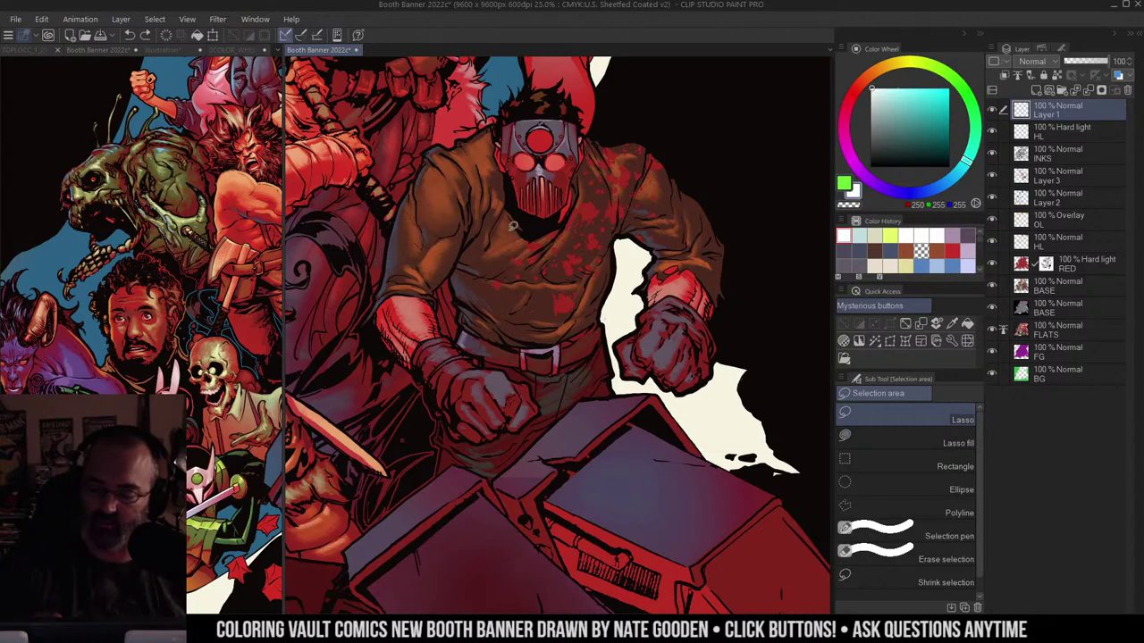
pyautogui.press('b')
pyautogui.moveTo(459, 242); pyautogui.dragTo(595, 337)
pyautogui.moveTo(453, 260)
pyautogui.mouseDown()
pyautogui.moveTo(488, 306)
pyautogui.moveTo(611, 377)
pyautogui.mouseUp()
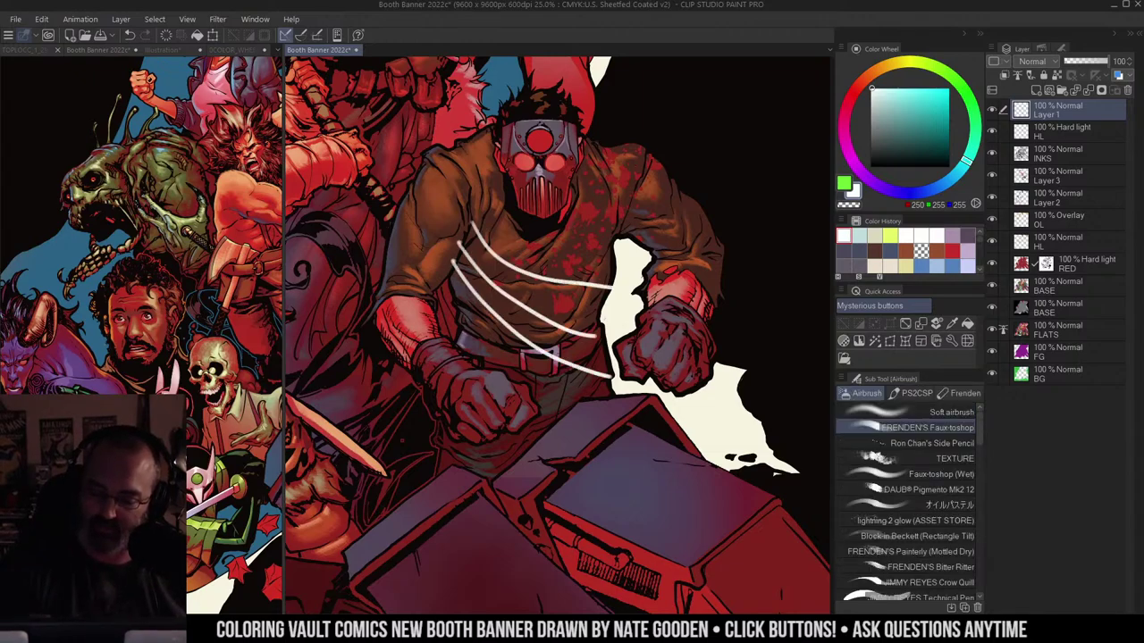
pyautogui.moveTo(610, 211); pyautogui.dragTo(475, 355)
pyautogui.moveTo(606, 238)
pyautogui.mouseDown()
pyautogui.moveTo(598, 263)
pyautogui.moveTo(427, 409)
pyautogui.mouseUp()
pyautogui.moveTo(599, 281); pyautogui.dragTo(442, 436)
# Step: Undo the crossing white strokes on the man's torso
pyautogui.hotkey('ctrl', 'z')
pyautogui.hotkey('ctrl', 'z')
pyautogui.hotkey('ctrl', 'z')
pyautogui.hotkey('ctrl', 'z')
pyautogui.hotkey('ctrl', 'z')
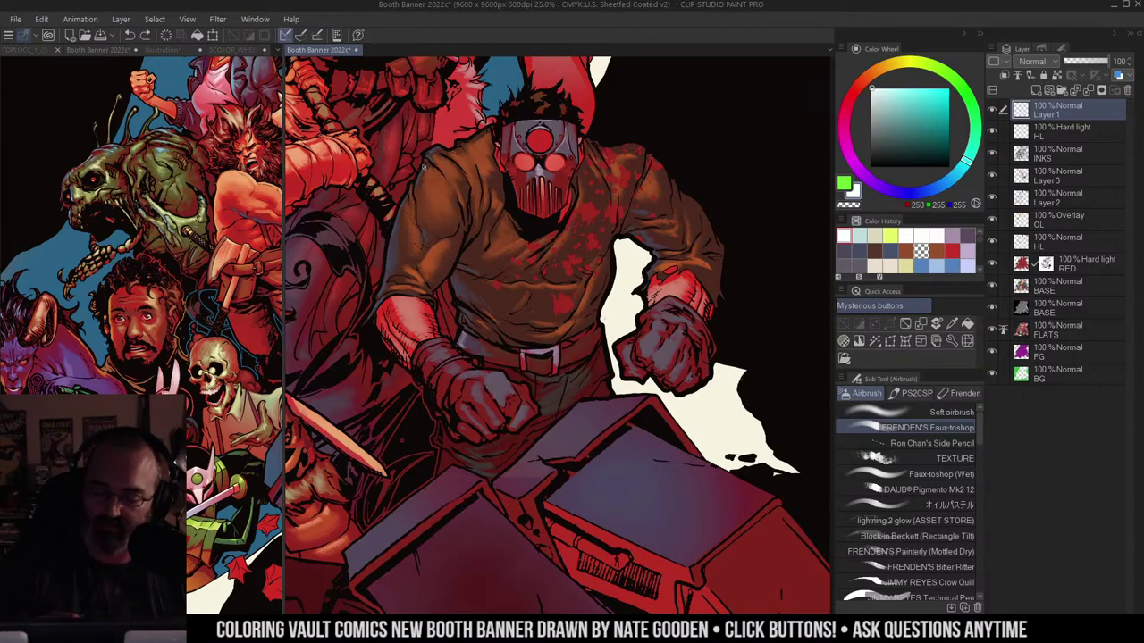
# Step: Circle the man's right fist and his chest with loose white ellipses, then undo both marks
pyautogui.moveTo(516, 387)
pyautogui.mouseDown()
pyautogui.moveTo(500, 420)
pyautogui.moveTo(536, 429)
pyautogui.moveTo(527, 447)
pyautogui.moveTo(510, 411)
pyautogui.mouseUp()
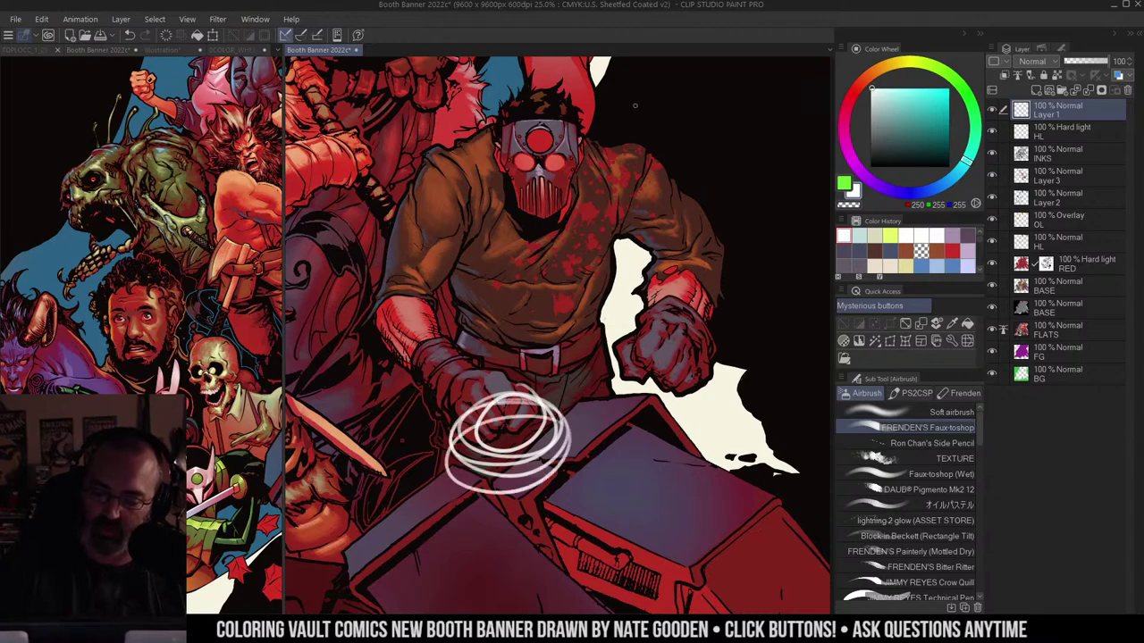
pyautogui.moveTo(554, 268)
pyautogui.mouseDown()
pyautogui.moveTo(518, 179)
pyautogui.moveTo(550, 309)
pyautogui.mouseUp()
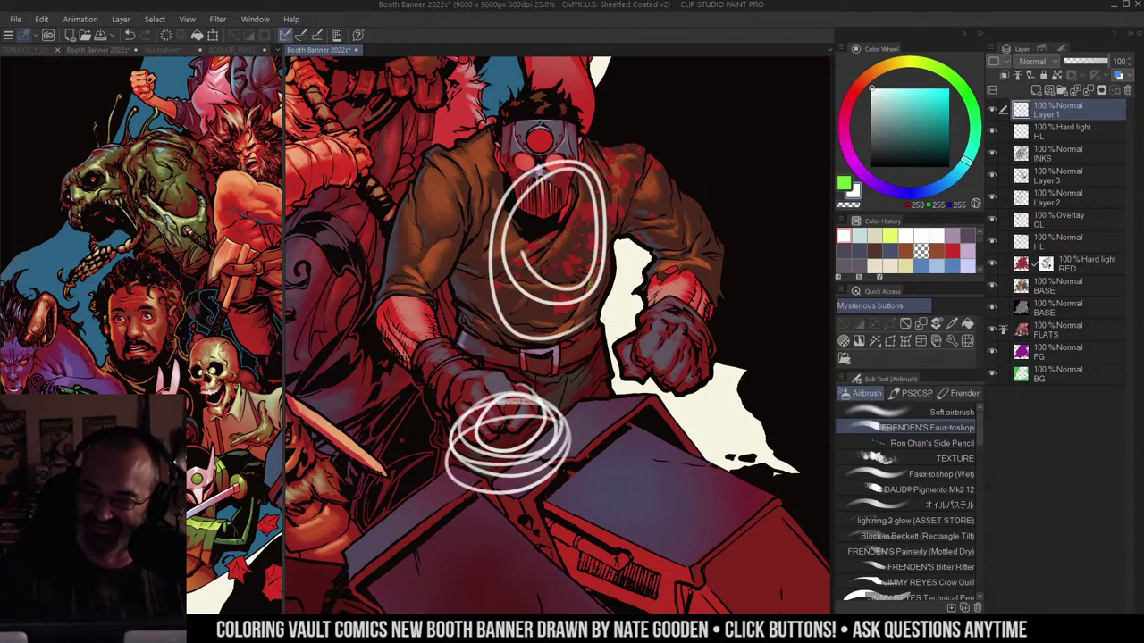
pyautogui.hotkey('ctrl', 'z')
pyautogui.hotkey('ctrl', 'z')
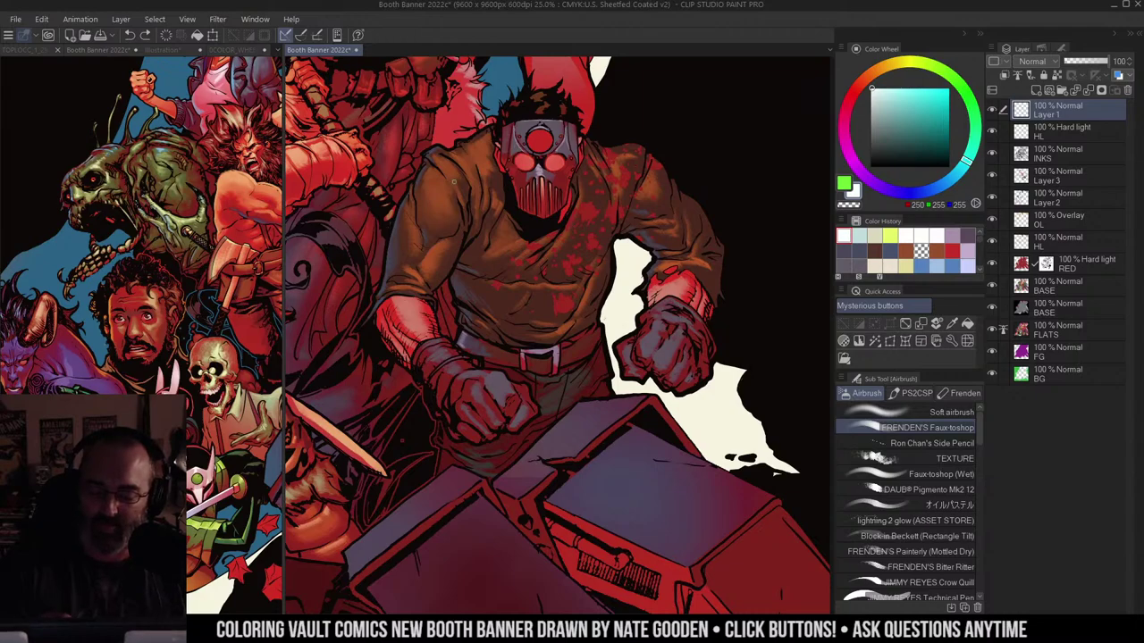
# Step: Loop a white stroke around the man's right fist, and try loose white ellipses around his right shoulder
pyautogui.moveTo(417, 347); pyautogui.dragTo(487, 404)
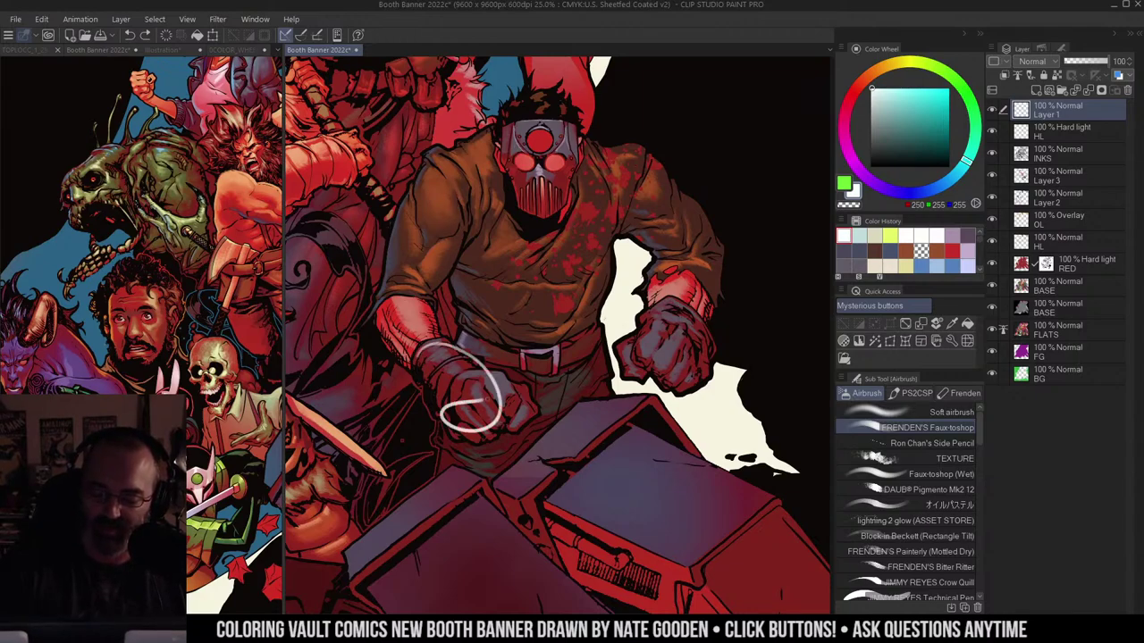
pyautogui.moveTo(464, 255)
pyautogui.mouseDown()
pyautogui.moveTo(413, 179)
pyautogui.moveTo(482, 157)
pyautogui.moveTo(393, 232)
pyautogui.moveTo(487, 179)
pyautogui.mouseUp()
pyautogui.moveTo(411, 239)
pyautogui.mouseDown()
pyautogui.moveTo(398, 224)
pyautogui.moveTo(487, 192)
pyautogui.moveTo(410, 195)
pyautogui.mouseUp()
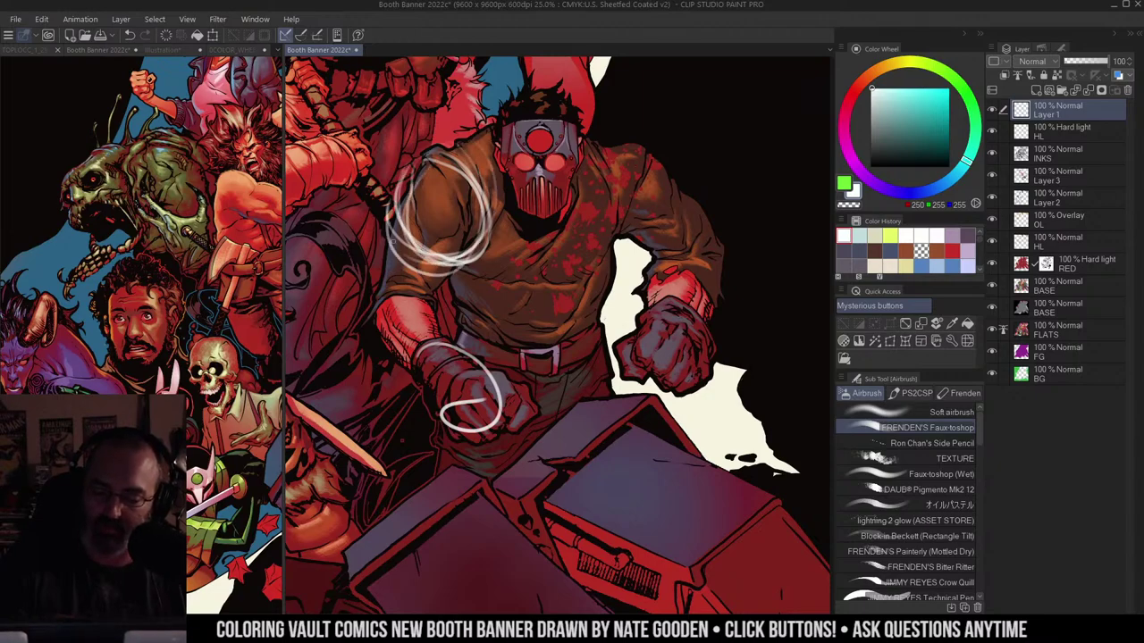
pyautogui.moveTo(492, 241)
pyautogui.mouseDown()
pyautogui.moveTo(420, 152)
pyautogui.moveTo(483, 272)
pyautogui.mouseUp()
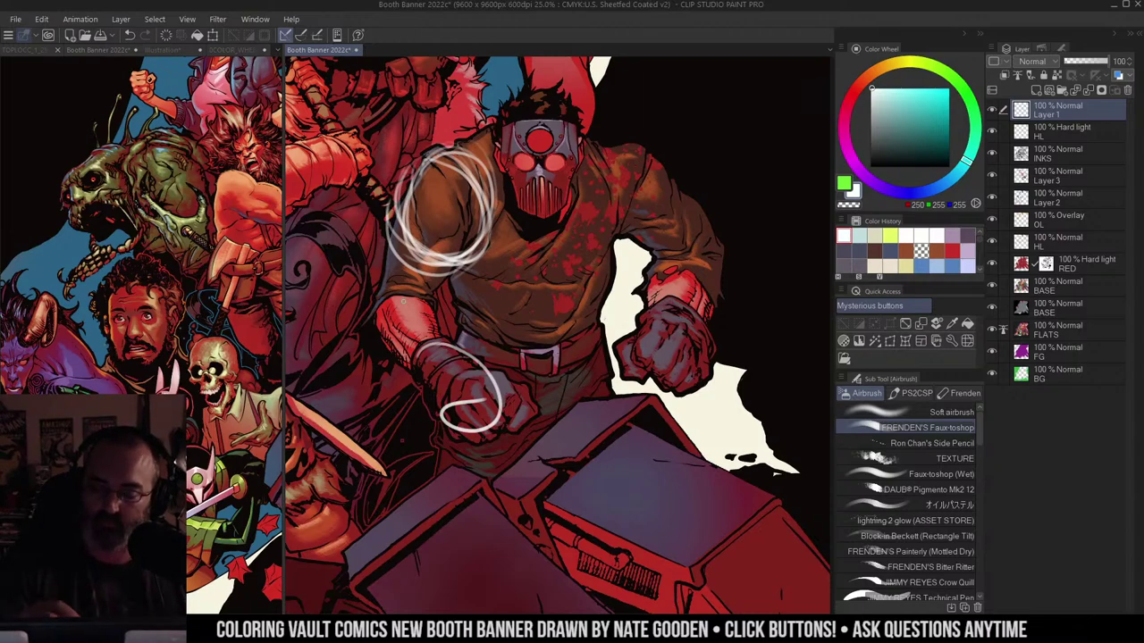
pyautogui.moveTo(429, 174)
pyautogui.mouseDown()
pyautogui.moveTo(482, 198)
pyautogui.moveTo(407, 199)
pyautogui.moveTo(485, 198)
pyautogui.mouseUp()
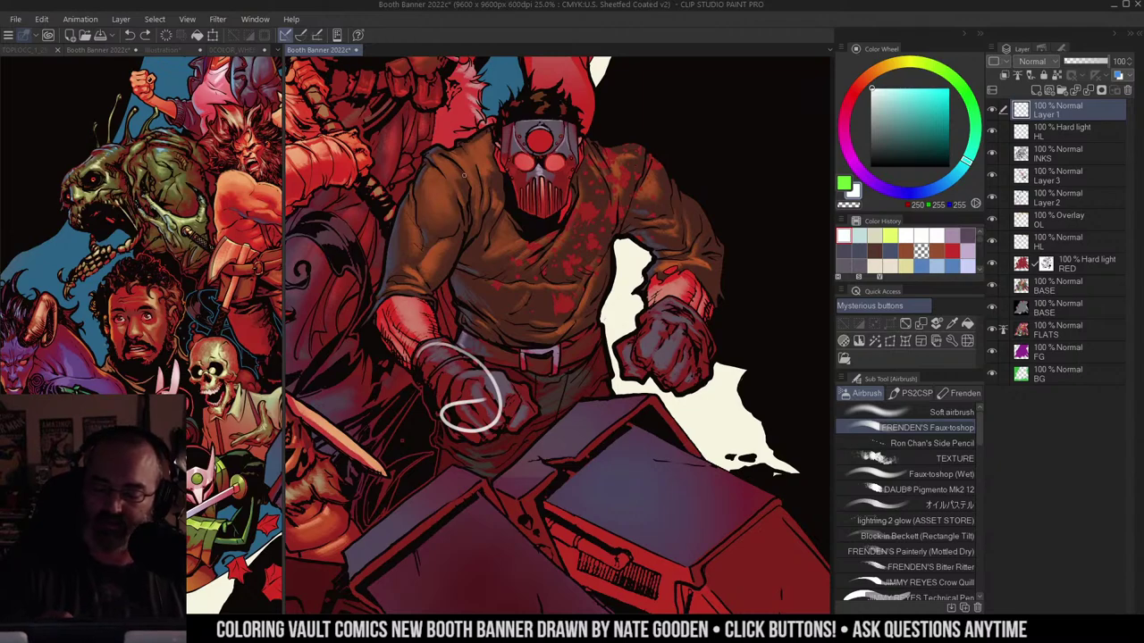
# Step: Draw a fan of curved white contour strokes over the masked man's right shoulder, upper arm and side of the chest
pyautogui.moveTo(444, 157); pyautogui.dragTo(457, 257)
pyautogui.moveTo(454, 153)
pyautogui.mouseDown()
pyautogui.moveTo(476, 172)
pyautogui.moveTo(446, 265)
pyautogui.mouseUp()
pyautogui.moveTo(465, 150)
pyautogui.mouseDown()
pyautogui.moveTo(484, 170)
pyautogui.moveTo(454, 257)
pyautogui.mouseUp()
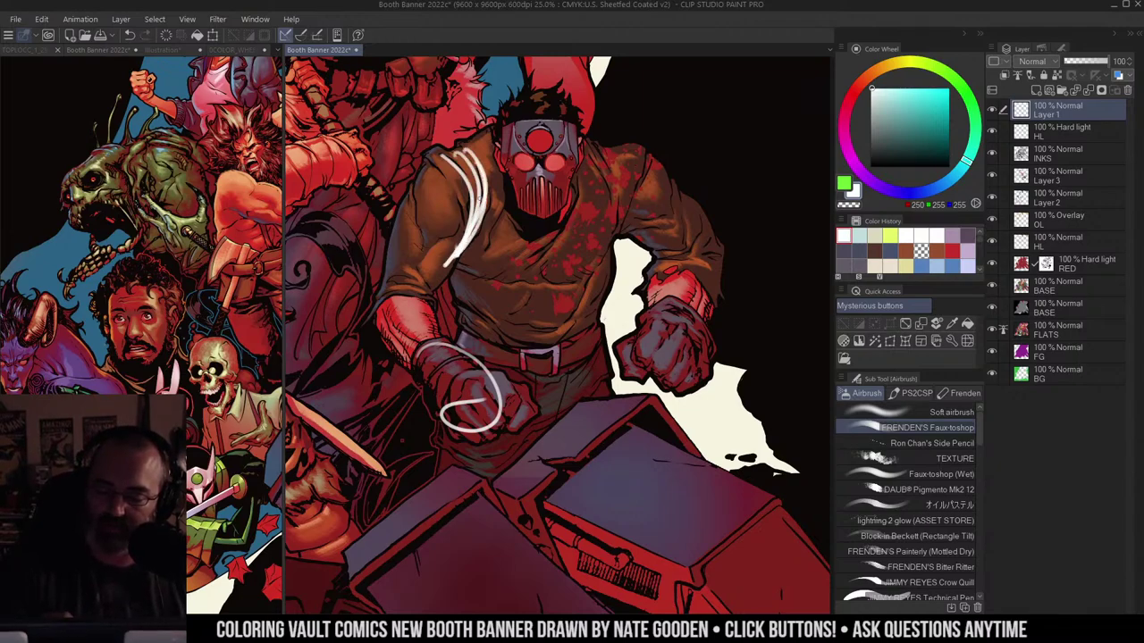
pyautogui.moveTo(497, 215)
pyautogui.mouseDown()
pyautogui.moveTo(478, 249)
pyautogui.moveTo(514, 289)
pyautogui.mouseUp()
pyautogui.moveTo(458, 268); pyautogui.dragTo(505, 312)
pyautogui.moveTo(467, 171)
pyautogui.mouseDown()
pyautogui.moveTo(407, 191)
pyautogui.moveTo(382, 288)
pyautogui.mouseUp()
pyautogui.moveTo(458, 246); pyautogui.dragTo(417, 275)
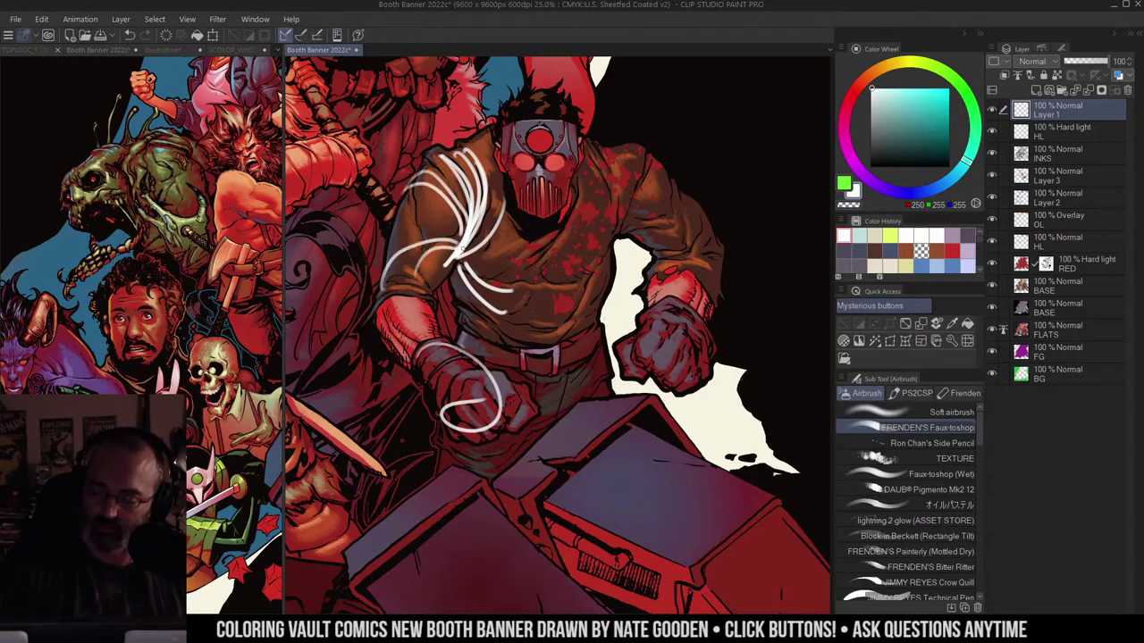
# Step: Draw a set of curved white contour strokes around the man's left waist and hip
pyautogui.moveTo(606, 290); pyautogui.dragTo(573, 350)
pyautogui.moveTo(604, 311); pyautogui.dragTo(560, 383)
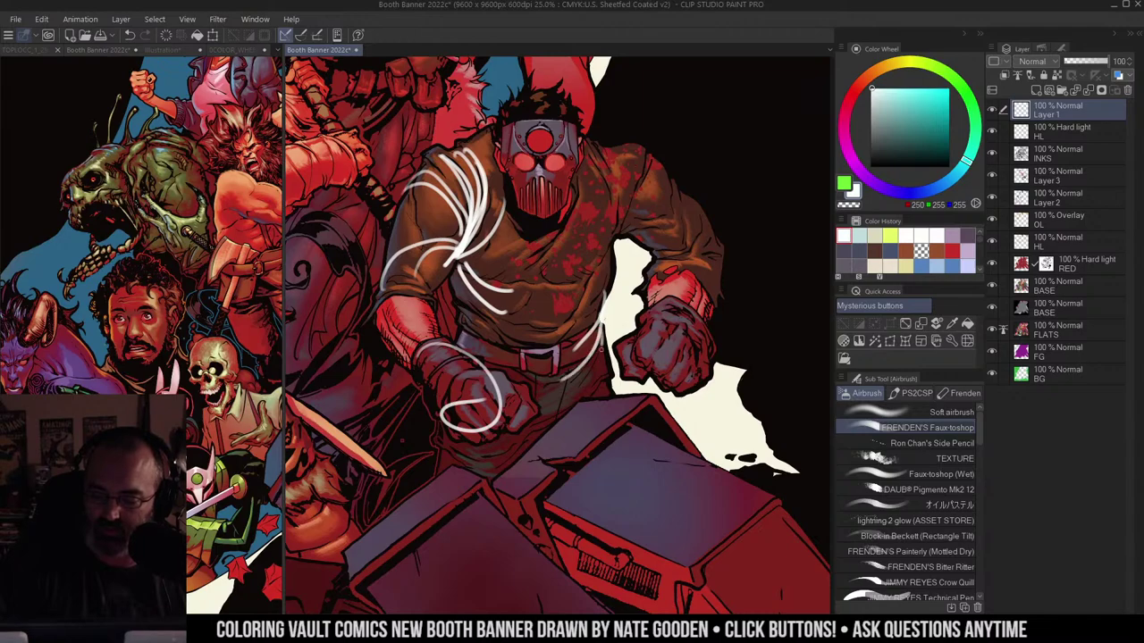
pyautogui.moveTo(604, 344); pyautogui.dragTo(549, 412)
pyautogui.moveTo(602, 376); pyautogui.dragTo(497, 441)
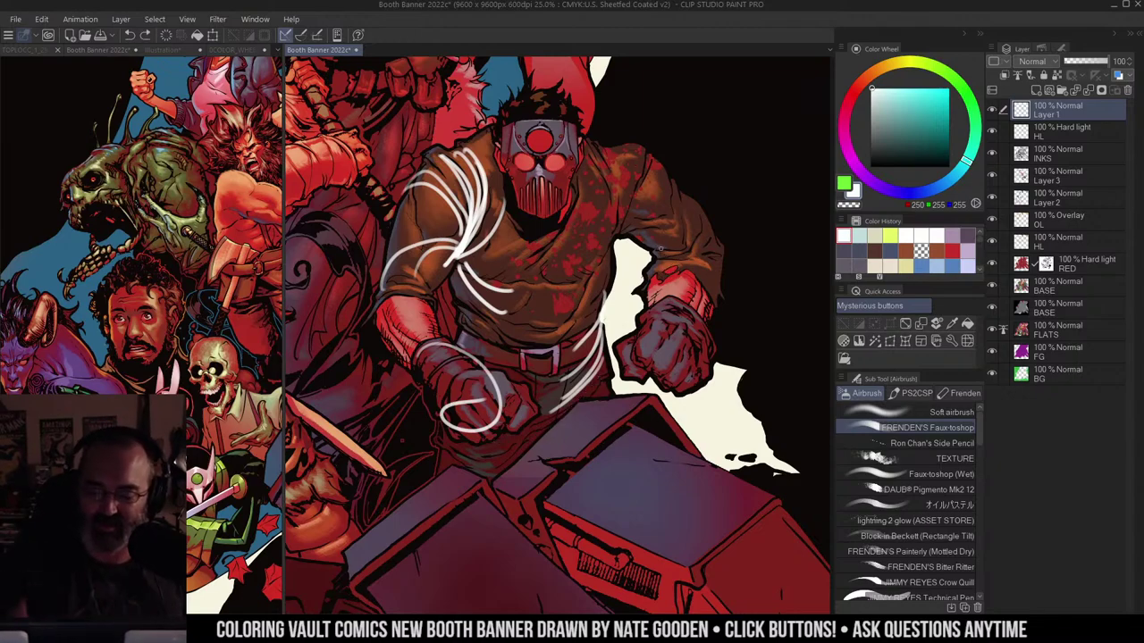
# Step: Undo all the white demonstration strokes on the man's hip, chest, shoulder and right fist
pyautogui.hotkey('ctrl', 'z')
pyautogui.hotkey('ctrl', 'z')
pyautogui.hotkey('ctrl', 'z')
pyautogui.hotkey('ctrl', 'z')
pyautogui.hotkey('ctrl', 'z')
pyautogui.hotkey('ctrl', 'z')
pyautogui.hotkey('ctrl', 'z')
pyautogui.hotkey('ctrl', 'z')
pyautogui.hotkey('ctrl', 'z')
pyautogui.hotkey('ctrl', 'z')
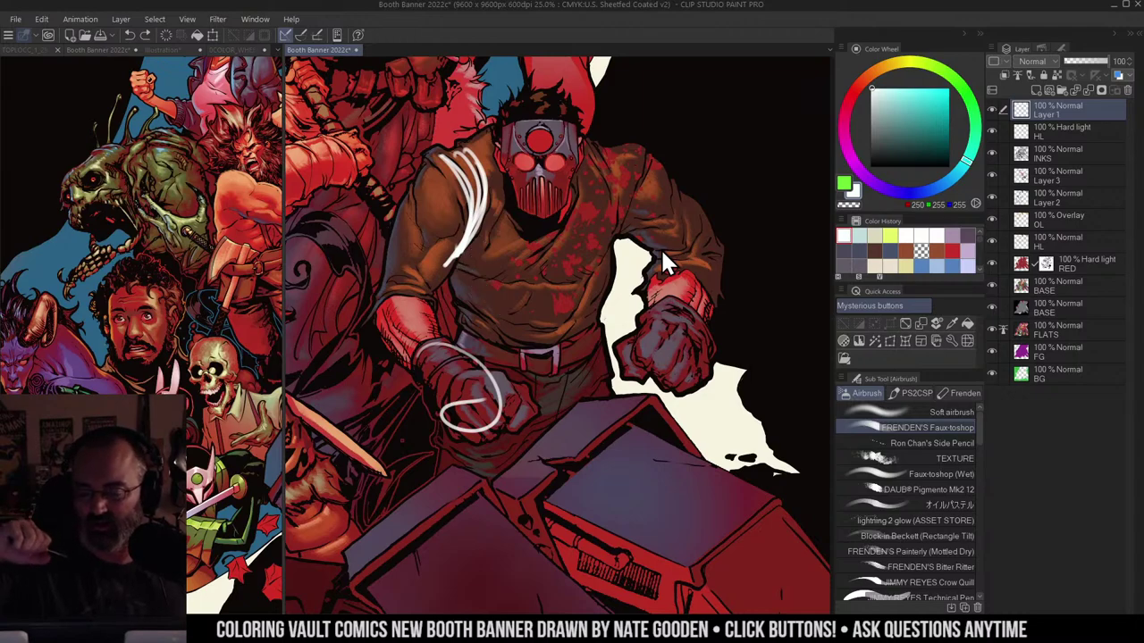
pyautogui.moveTo(611, 234); pyautogui.dragTo(605, 177)
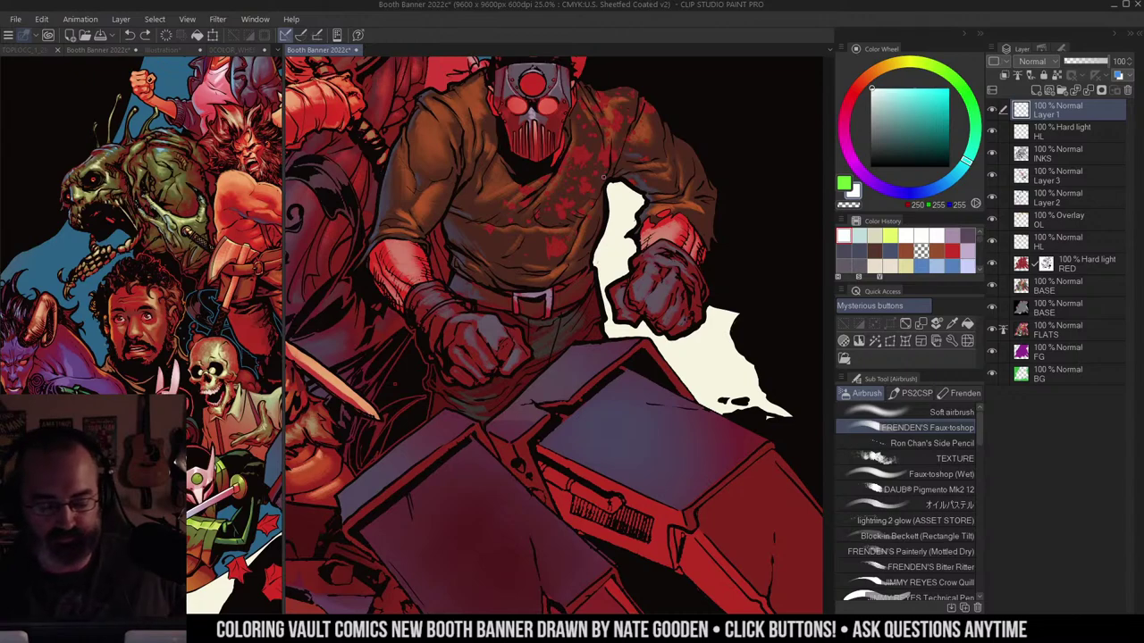
pyautogui.moveTo(626, 136); pyautogui.dragTo(657, 199)
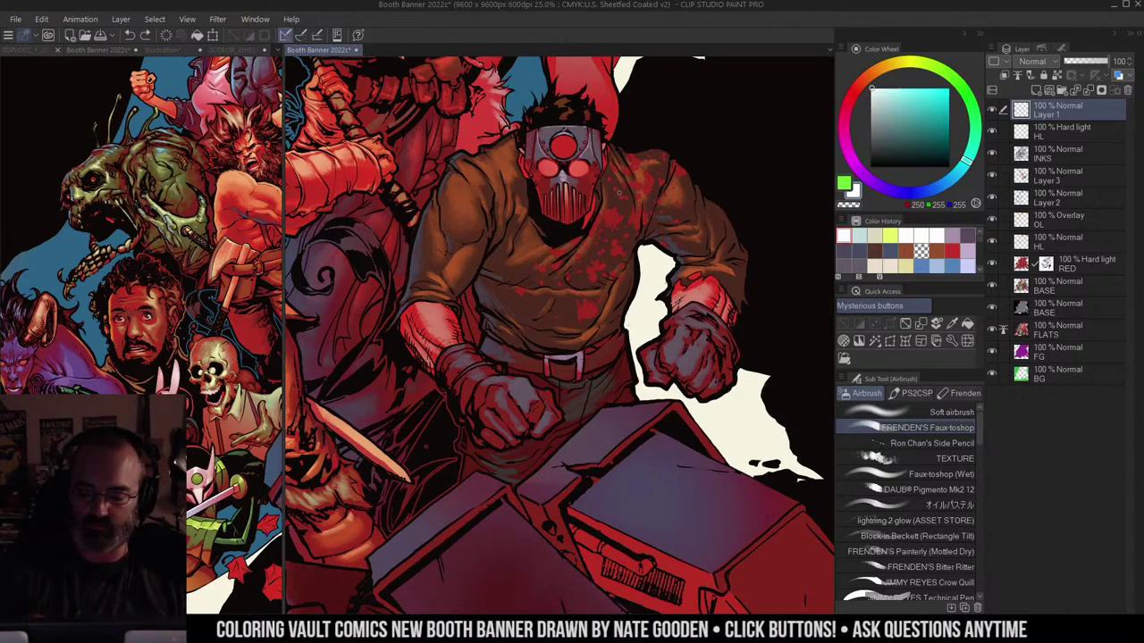
pyautogui.moveTo(628, 191); pyautogui.dragTo(652, 197)
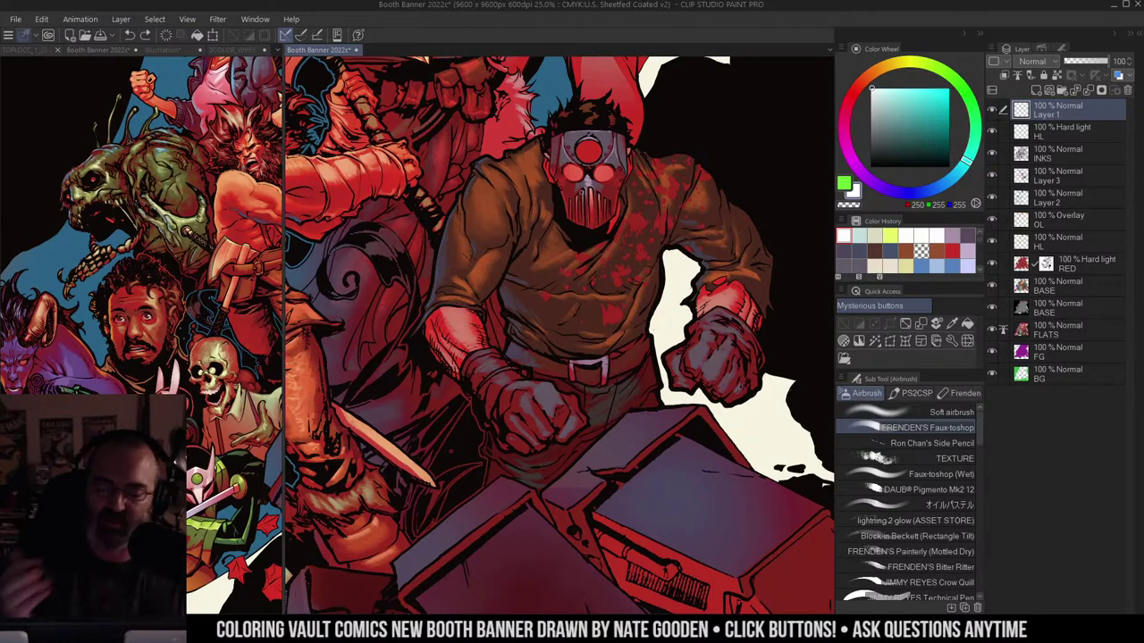
pyautogui.press('m')
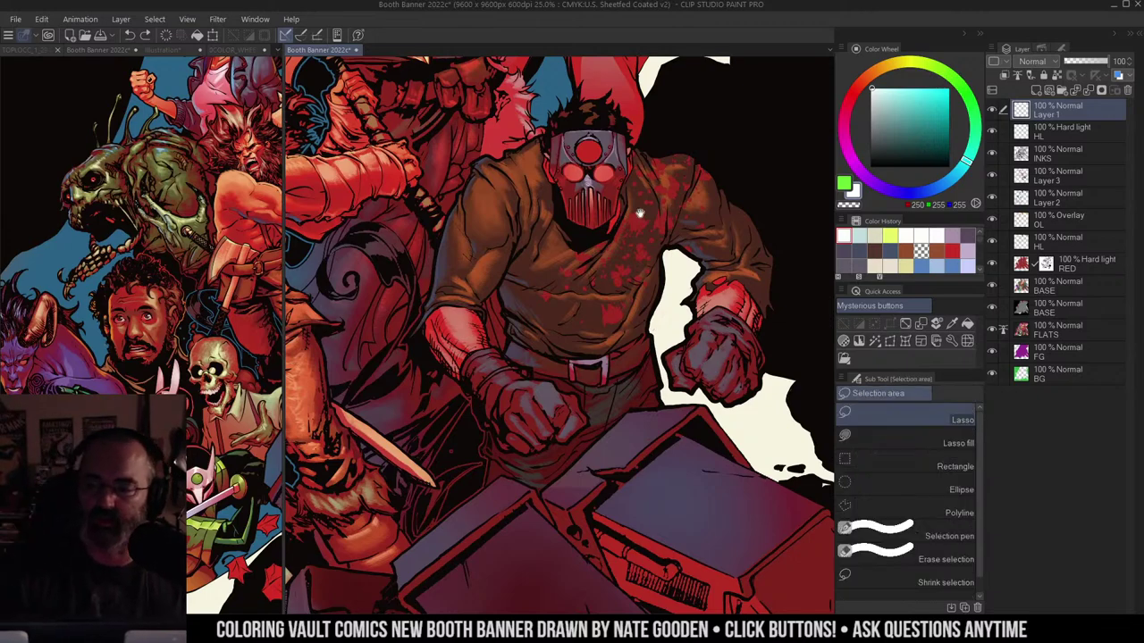
pyautogui.moveTo(644, 208); pyautogui.dragTo(622, 160)
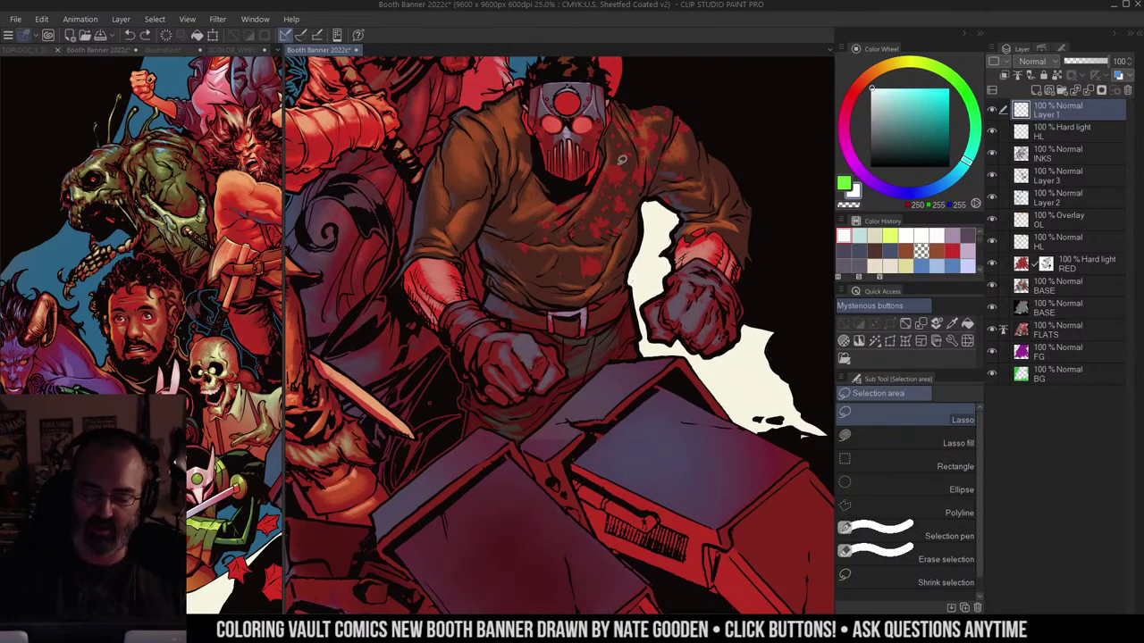
pyautogui.moveTo(681, 199); pyautogui.dragTo(673, 249)
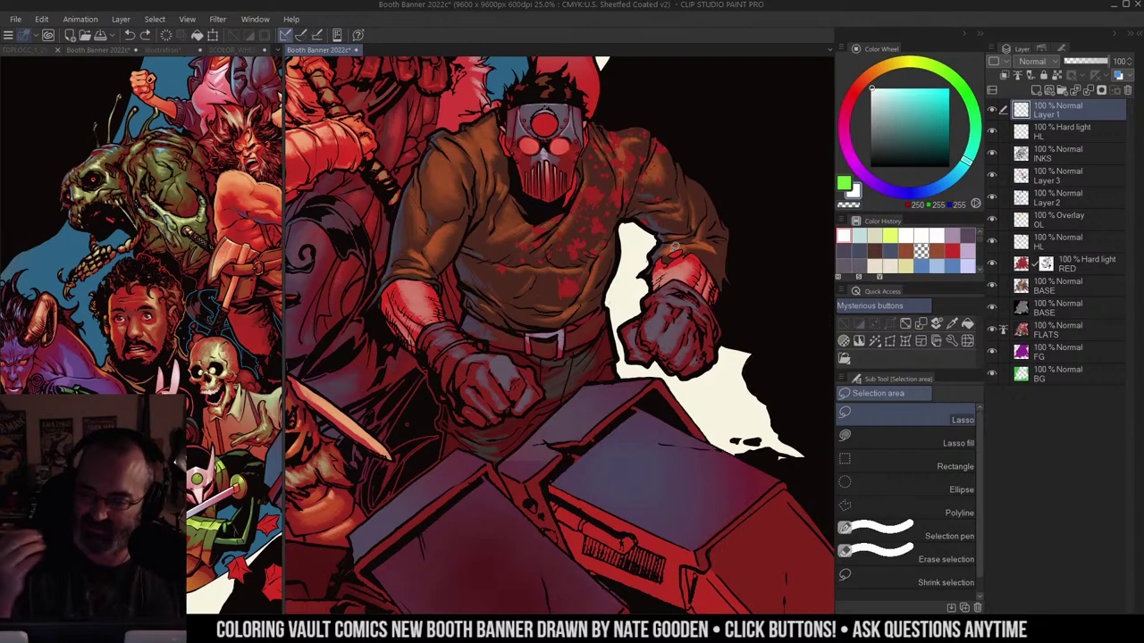
# Step: Sample the greyish purple (RGB 159, 142, 165) from the mask and choose the Ron Chan's Side Pencil brush
pyautogui.click(525, 293)
pyautogui.moveTo(546, 273); pyautogui.dragTo(550, 314)
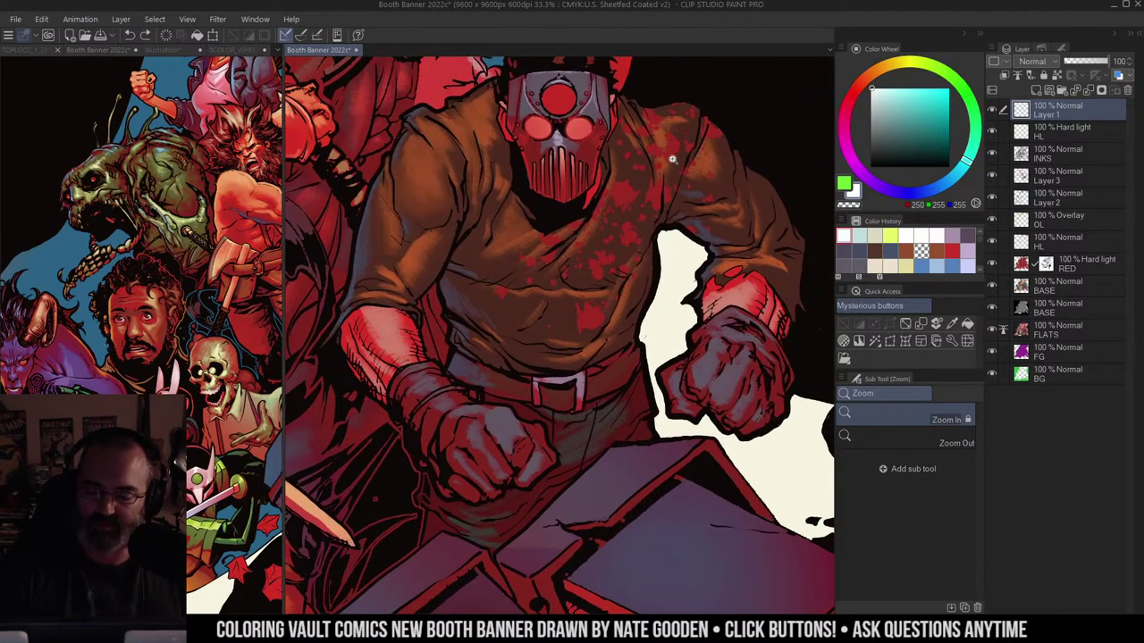
pyautogui.keyDown('alt'); pyautogui.click(557, 145); pyautogui.keyUp('alt')
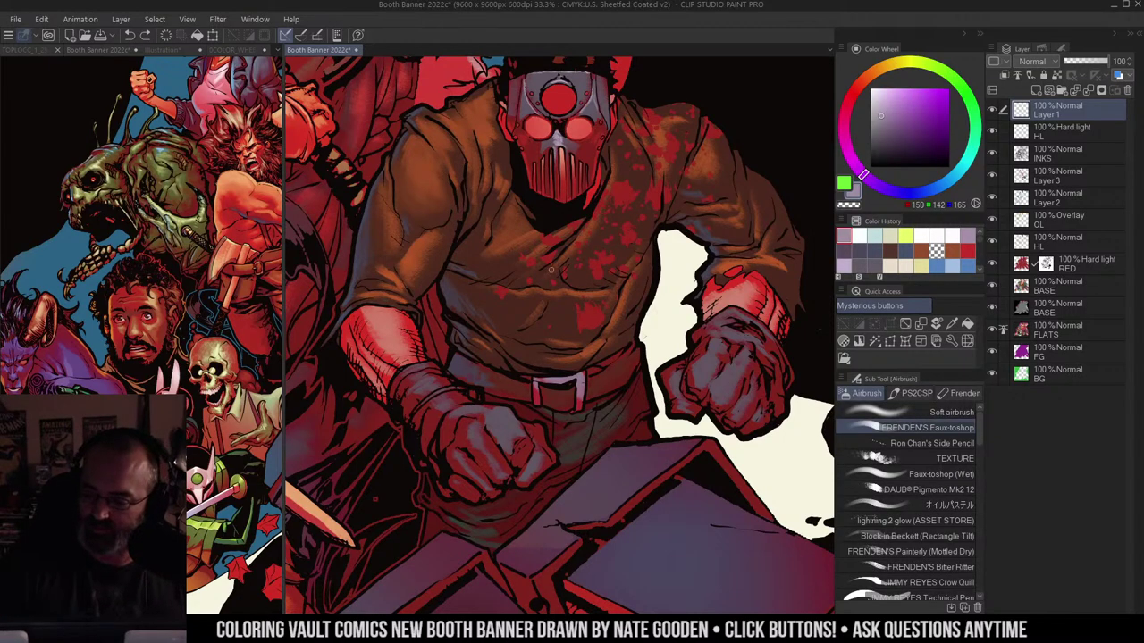
pyautogui.moveTo(498, 341); pyautogui.dragTo(541, 289)
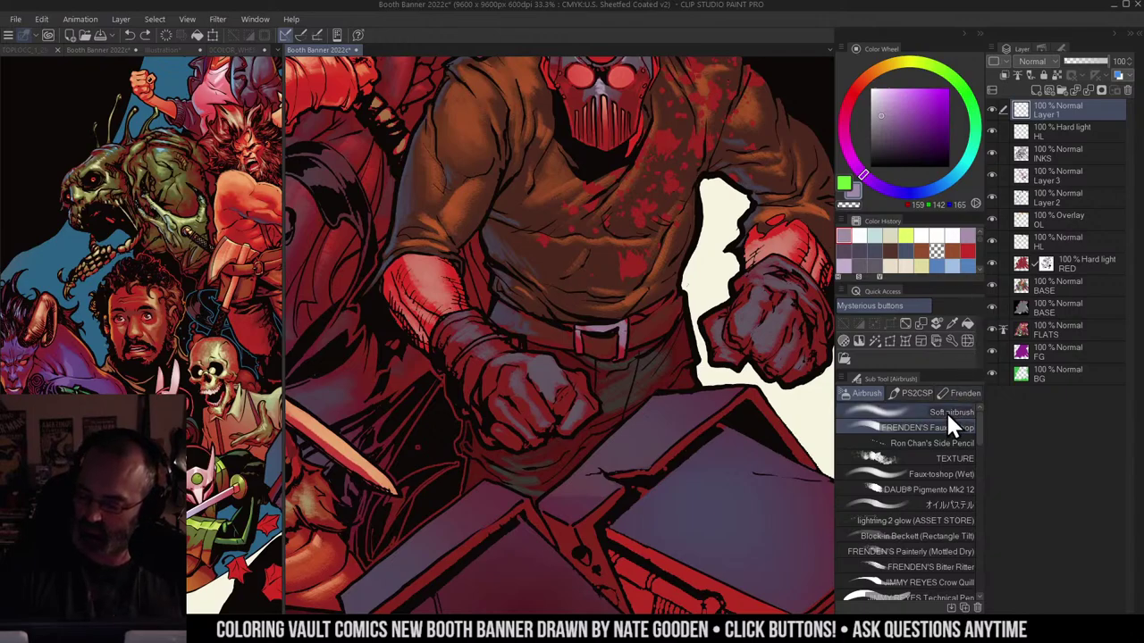
pyautogui.click(931, 443)
pyautogui.keyDown('ctrl'); pyautogui.click(399, 399); pyautogui.keyUp('ctrl')
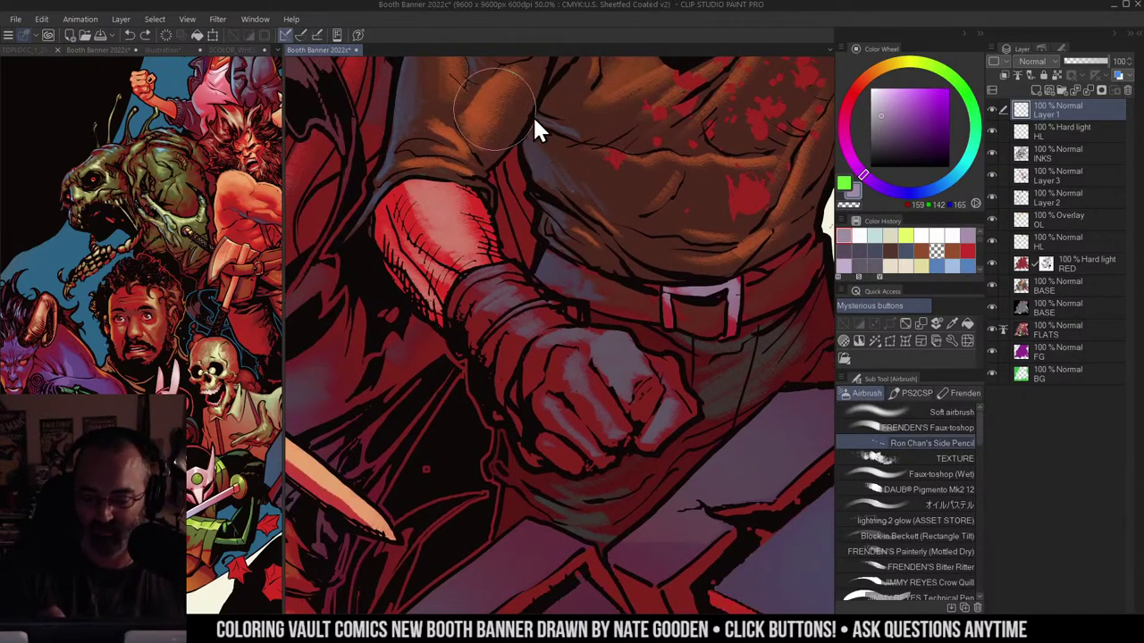
pyautogui.moveTo(604, 139); pyautogui.dragTo(592, 134)
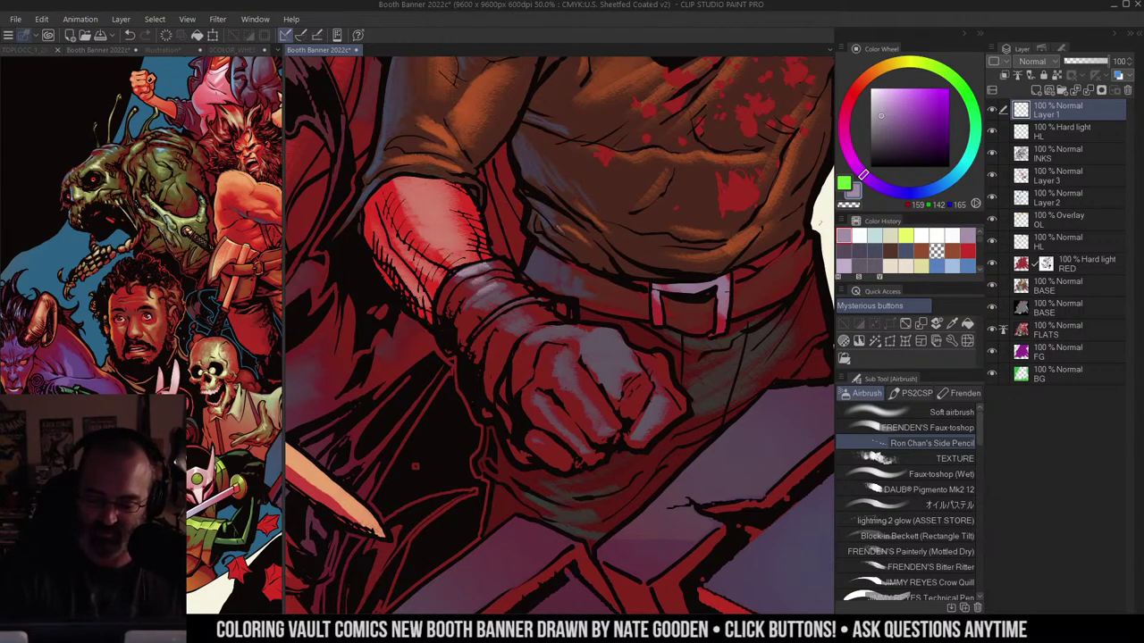
# Step: Paint greyish-purple highlights on the man's right wrist wrap, knuckles and middle fingers
pyautogui.moveTo(497, 288)
pyautogui.mouseDown()
pyautogui.moveTo(477, 300)
pyautogui.moveTo(526, 329)
pyautogui.mouseUp()
pyautogui.moveTo(636, 274); pyautogui.dragTo(627, 180)
pyautogui.moveTo(536, 241); pyautogui.dragTo(579, 240)
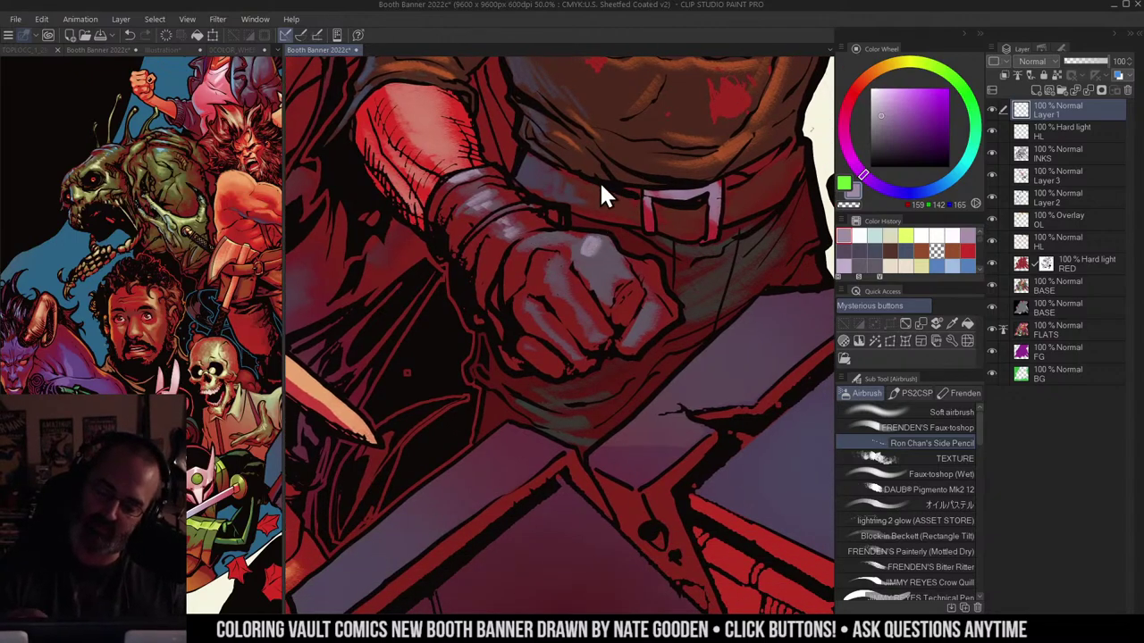
pyautogui.moveTo(590, 243)
pyautogui.mouseDown()
pyautogui.moveTo(602, 243)
pyautogui.moveTo(586, 255)
pyautogui.moveTo(600, 255)
pyautogui.moveTo(617, 298)
pyautogui.mouseUp()
pyautogui.moveTo(555, 270); pyautogui.dragTo(568, 296)
pyautogui.moveTo(657, 205); pyautogui.dragTo(638, 177)
# Step: Add a greyish-purple highlight along the finger of the right fist nearest the belt buckle
pyautogui.press('m')
pyautogui.press('/')
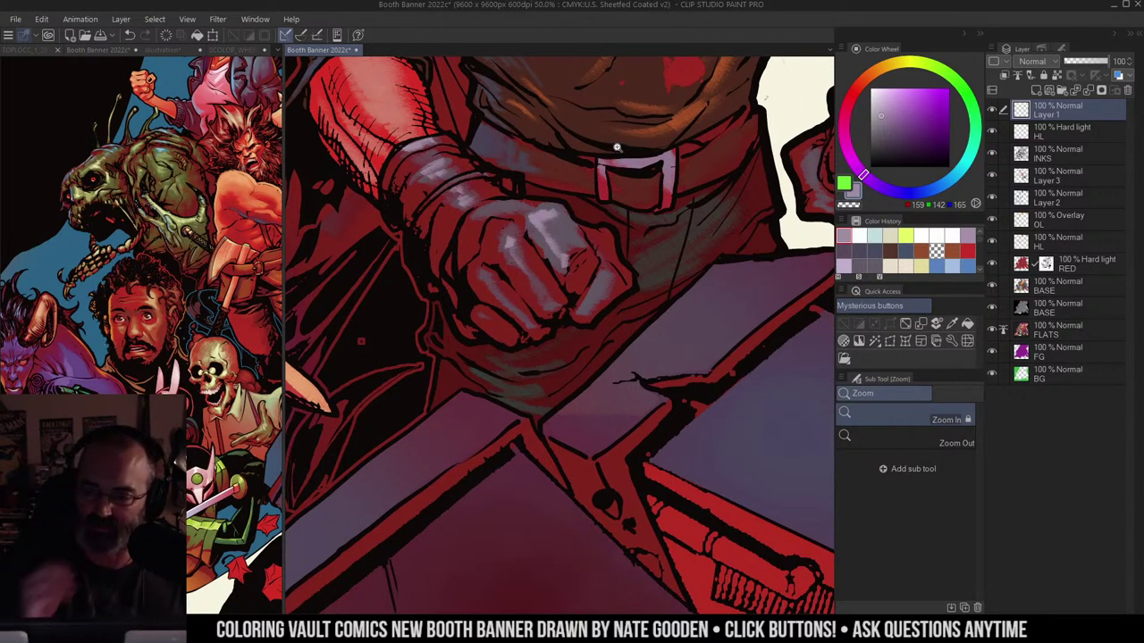
pyautogui.press('b')
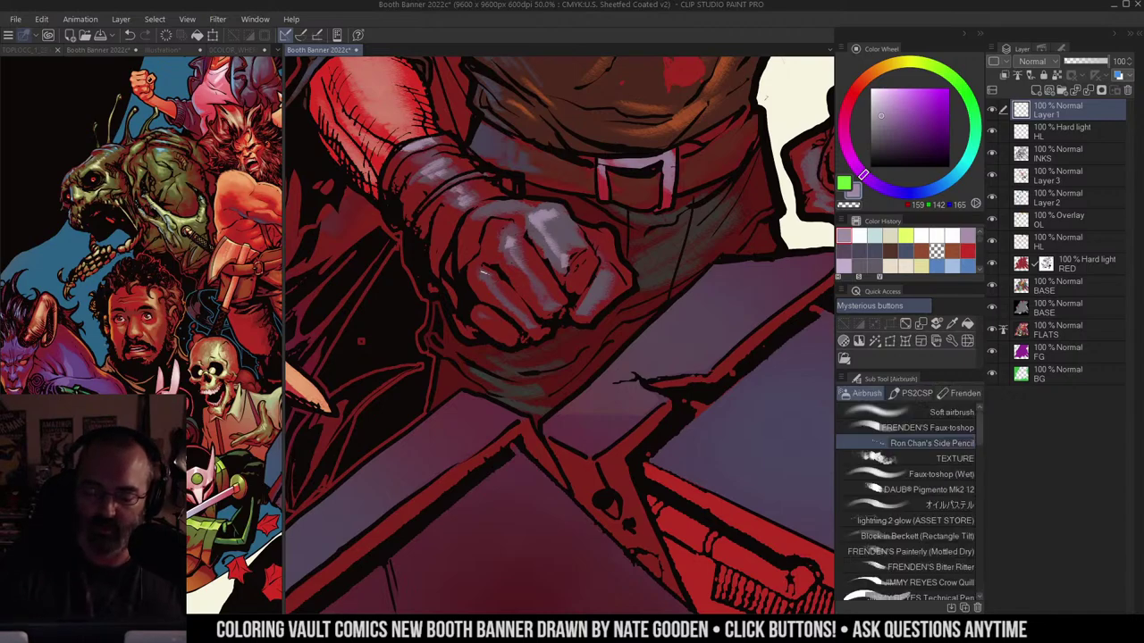
pyautogui.moveTo(607, 264); pyautogui.dragTo(590, 295)
pyautogui.press('/')
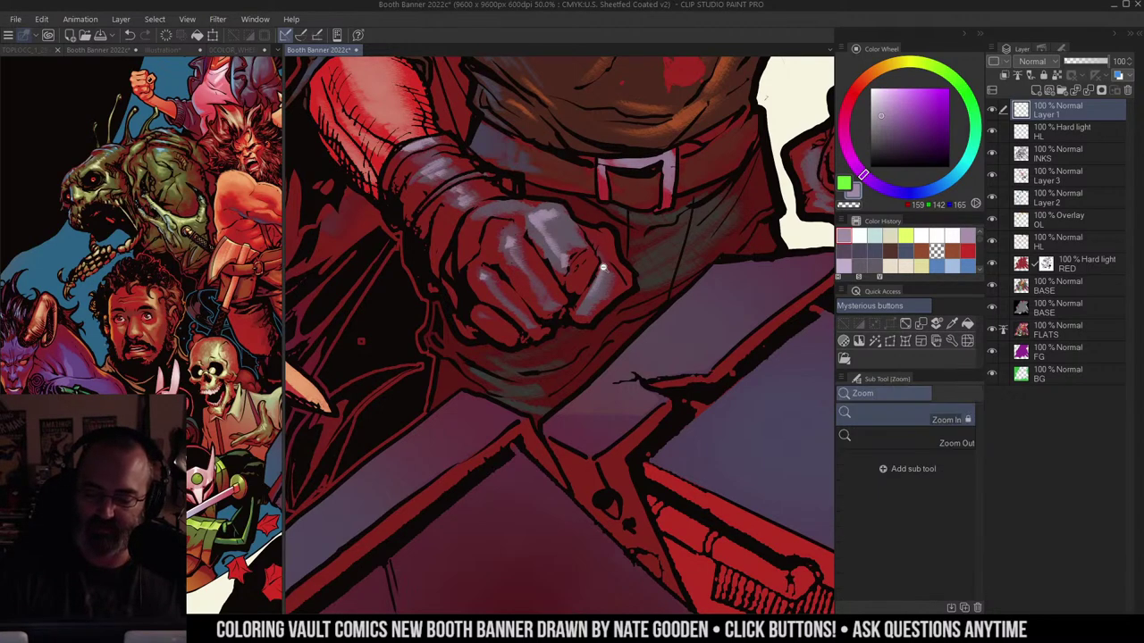
pyautogui.hotkey('ctrl', '-')
pyautogui.moveTo(659, 238); pyautogui.dragTo(661, 261)
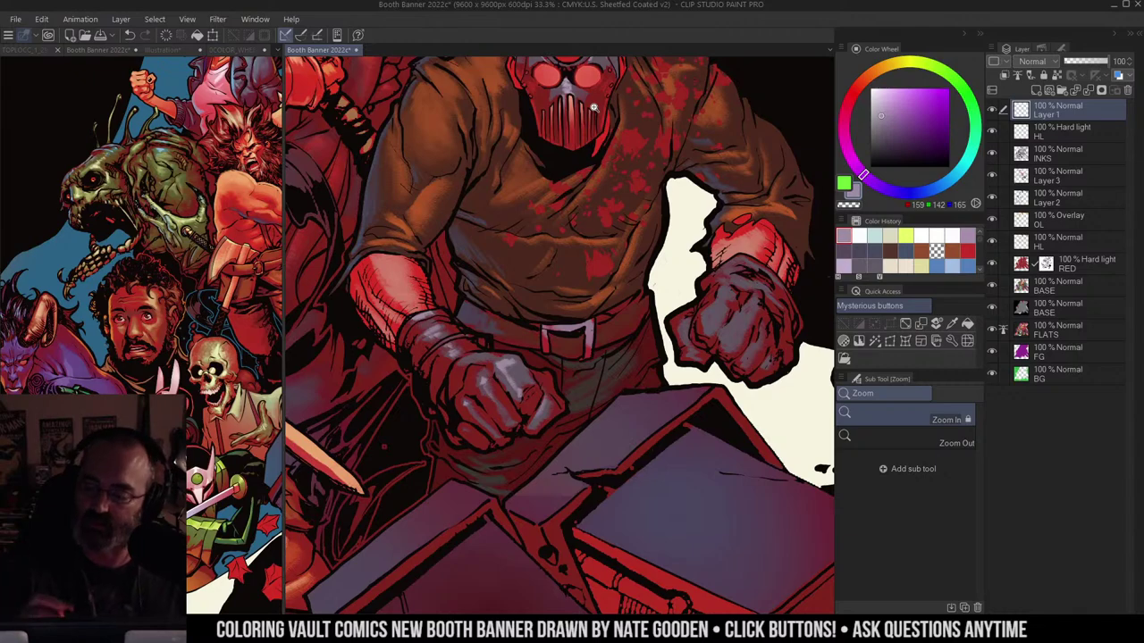
# Step: Sample the off-white background color (RGB 241, 242, 224) and brighten the belt buckle's edges with it
pyautogui.moveTo(736, 225); pyautogui.dragTo(688, 190)
pyautogui.press('b')
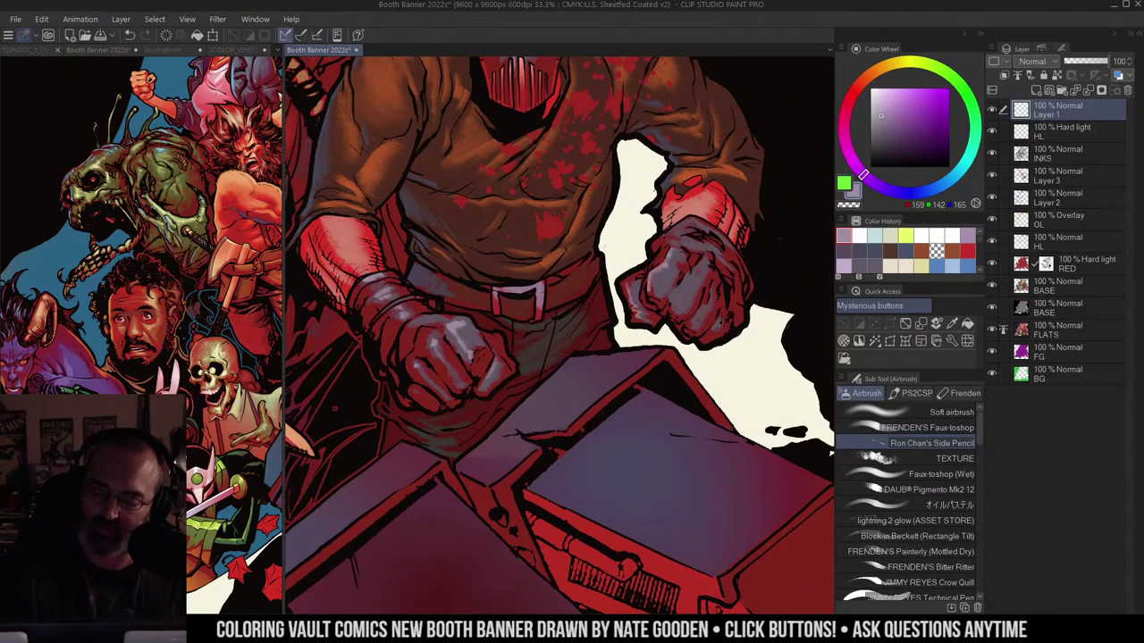
pyautogui.moveTo(702, 264); pyautogui.dragTo(690, 241)
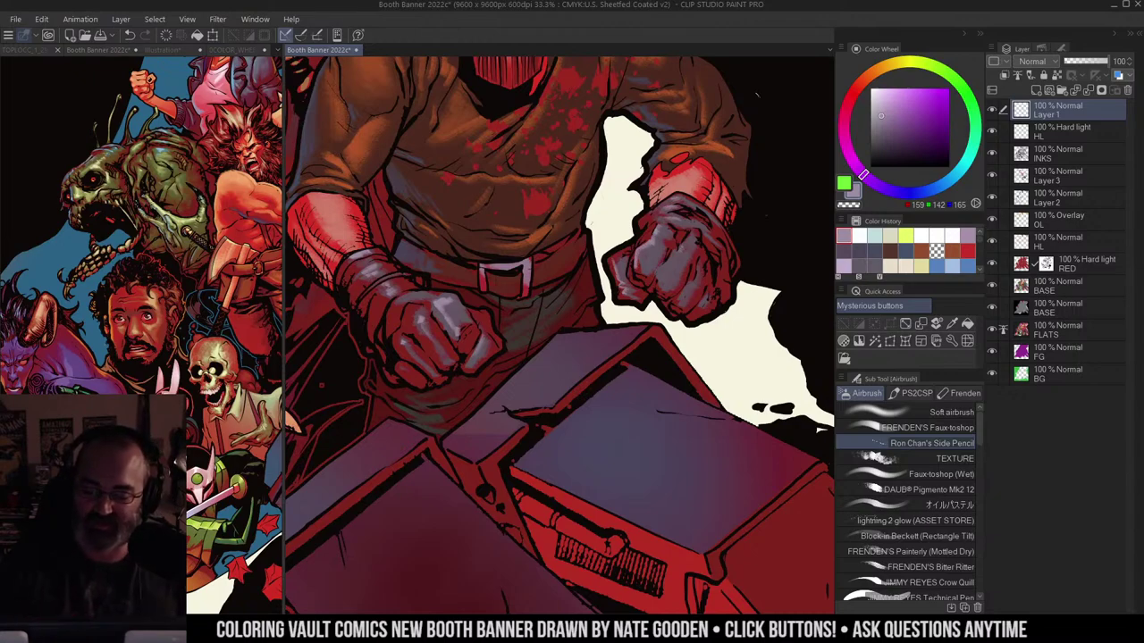
pyautogui.keyDown('alt'); pyautogui.click(629, 150); pyautogui.keyUp('alt')
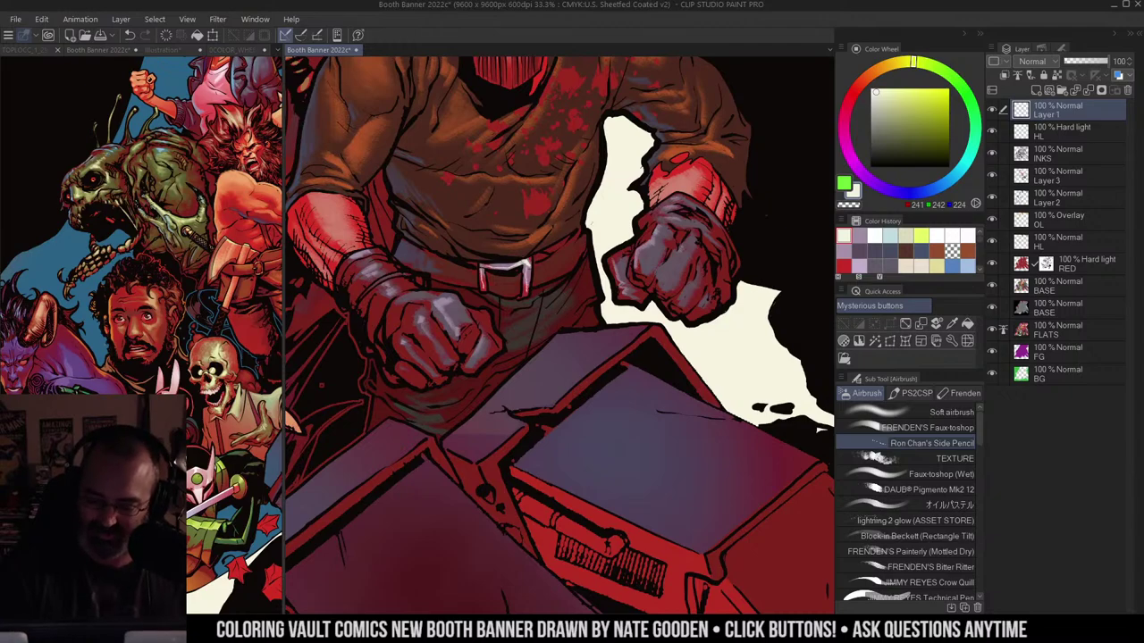
pyautogui.hotkey('ctrl', 'space')
pyautogui.keyDown('alt'); pyautogui.click(556, 253); pyautogui.keyUp('alt')
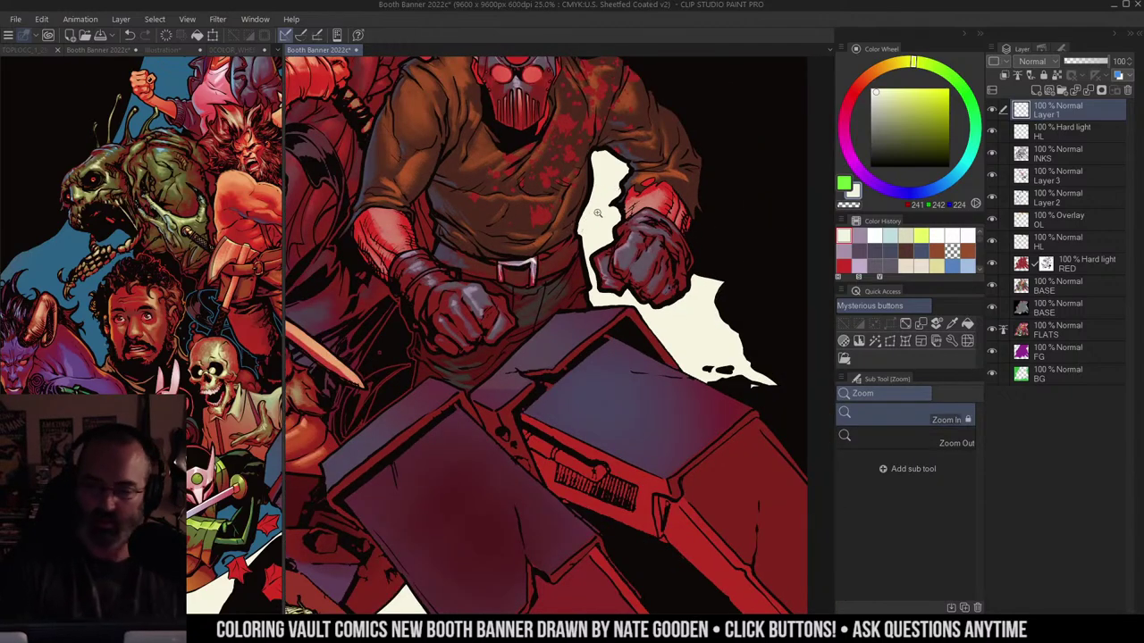
pyautogui.click(586, 226)
pyautogui.moveTo(589, 228); pyautogui.dragTo(607, 224)
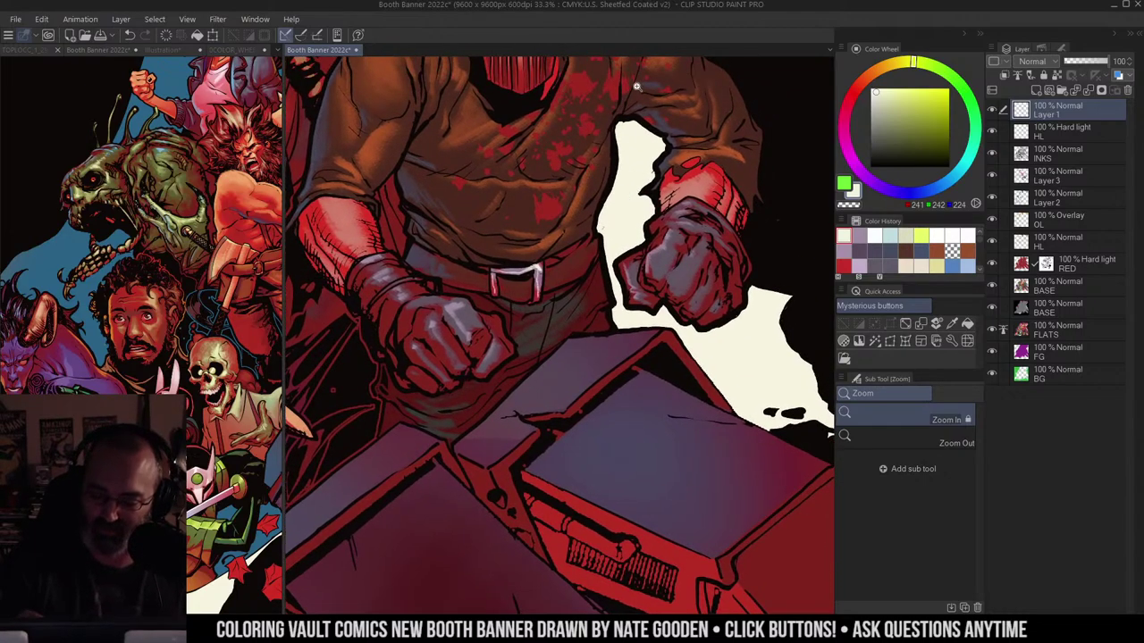
# Step: Try reddish-brown highlights (RGB 149, 77, 45), sampled from the shirt, on the belt beside the buckle, then undo them
pyautogui.press('m')
pyautogui.keyDown('alt'); pyautogui.click(592, 165); pyautogui.keyUp('alt')
pyautogui.press('b')
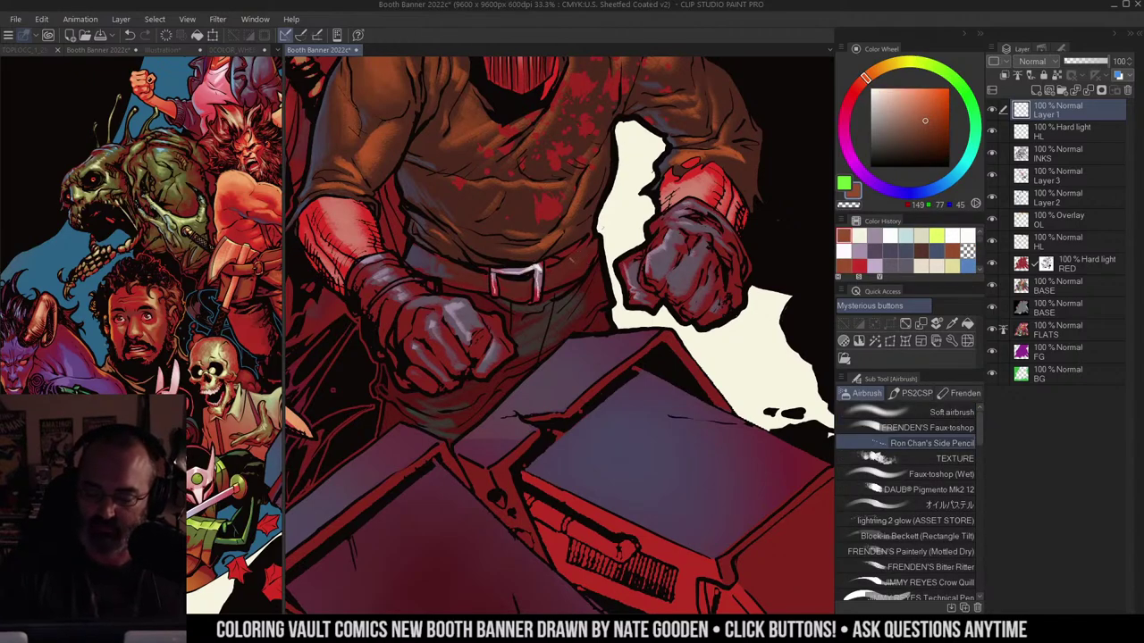
pyautogui.moveTo(564, 265); pyautogui.dragTo(580, 257)
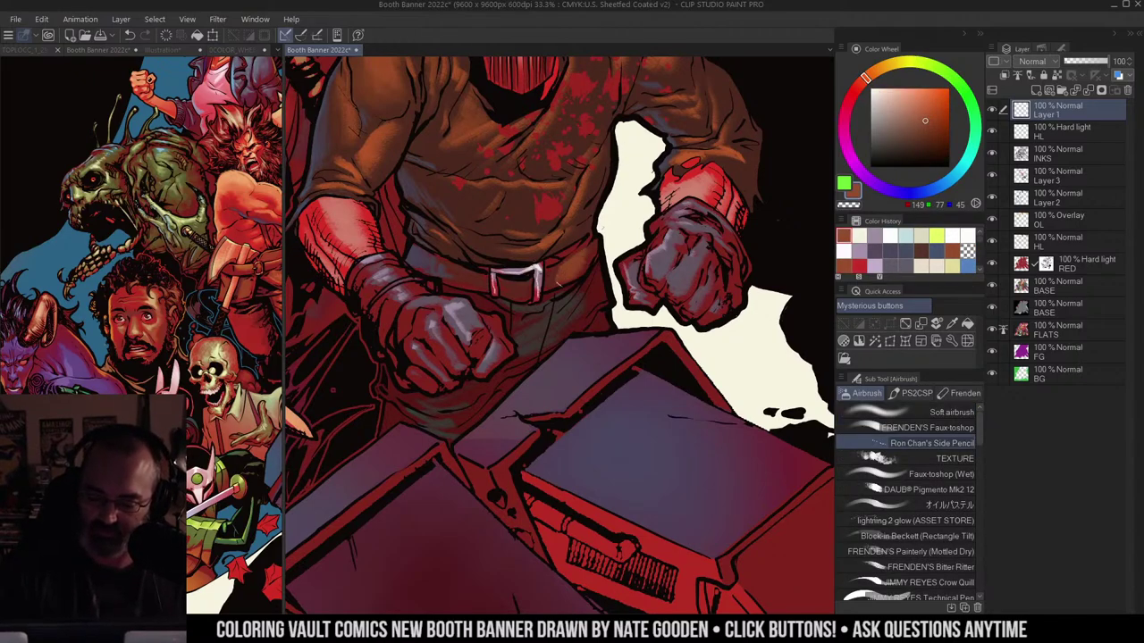
pyautogui.press('/')
pyautogui.keyDown('alt'); pyautogui.click(609, 242); pyautogui.keyUp('alt')
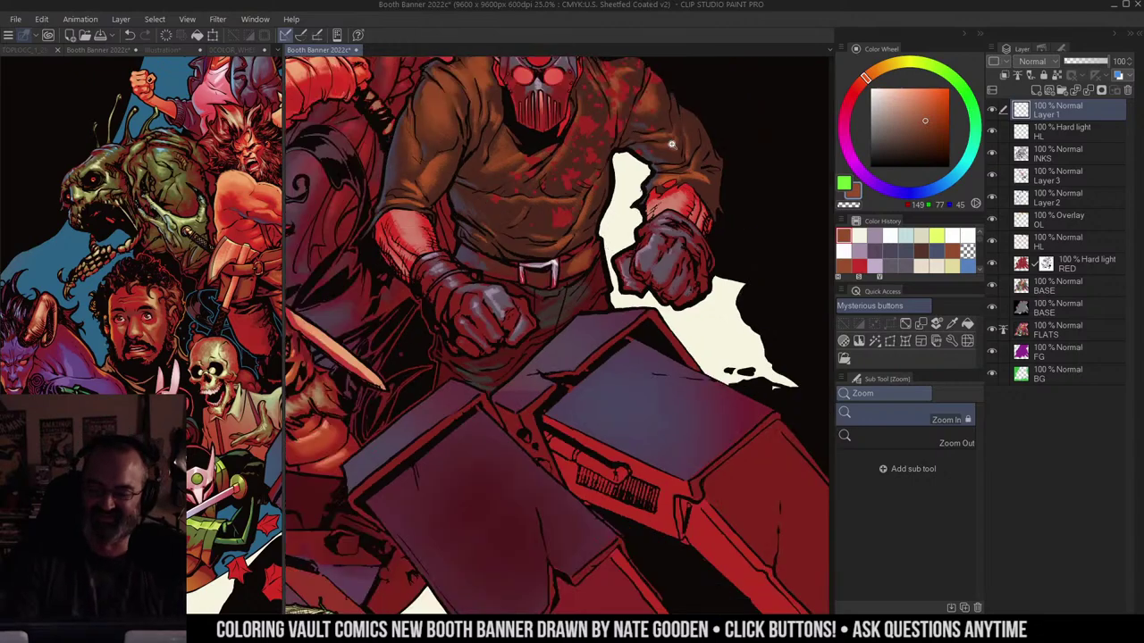
pyautogui.hotkey('ctrl', 'z')
pyautogui.hotkey('ctrl', 'z')
# Step: Sample a brown (RGB 156, 81, 45) from the shirt and add short strokes along its side below the left arm
pyautogui.click(605, 250)
pyautogui.moveTo(605, 250); pyautogui.dragTo(612, 274)
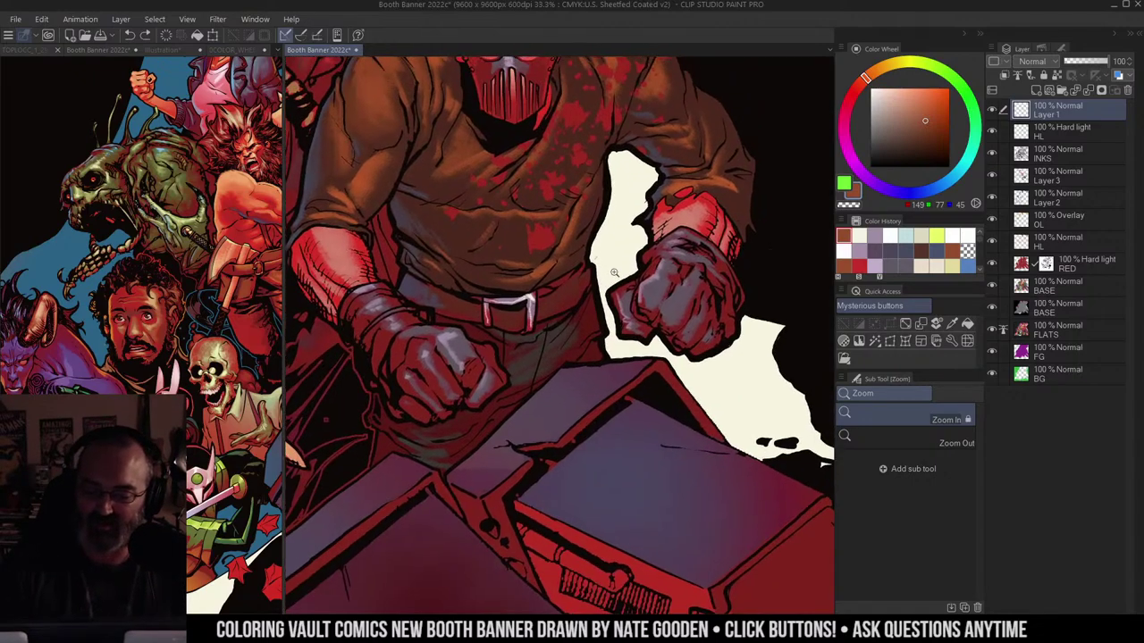
pyautogui.press('b')
pyautogui.moveTo(670, 102); pyautogui.dragTo(665, 135)
pyautogui.keyDown('alt'); pyautogui.click(590, 223); pyautogui.keyUp('alt')
pyautogui.moveTo(604, 222); pyautogui.dragTo(597, 230)
pyautogui.moveTo(600, 241); pyautogui.dragTo(608, 198)
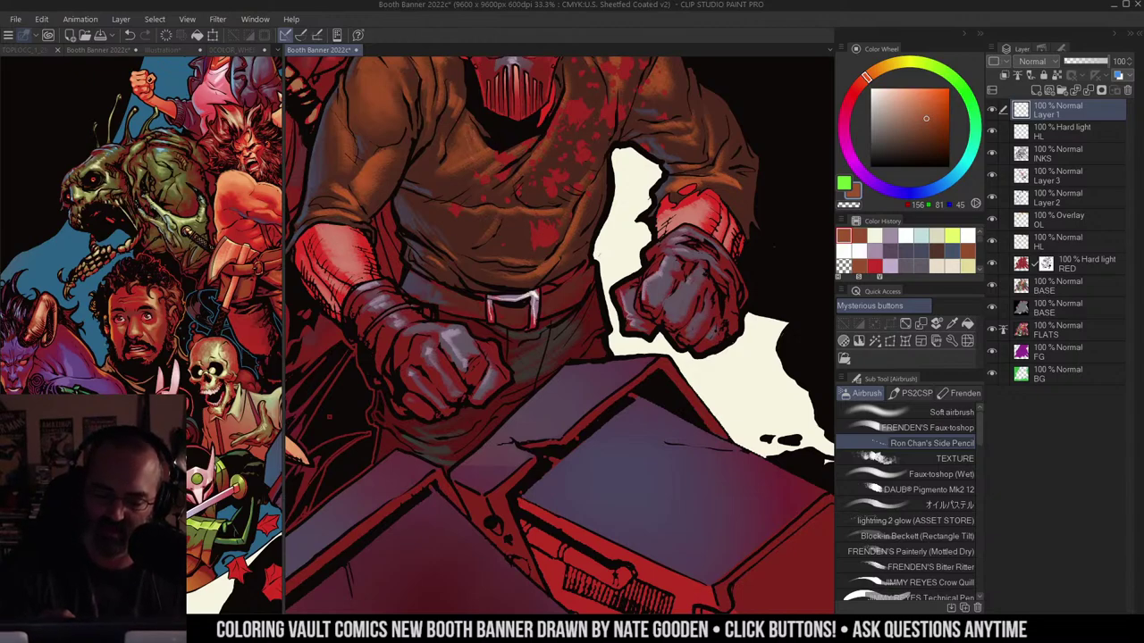
pyautogui.moveTo(613, 132); pyautogui.dragTo(603, 188)
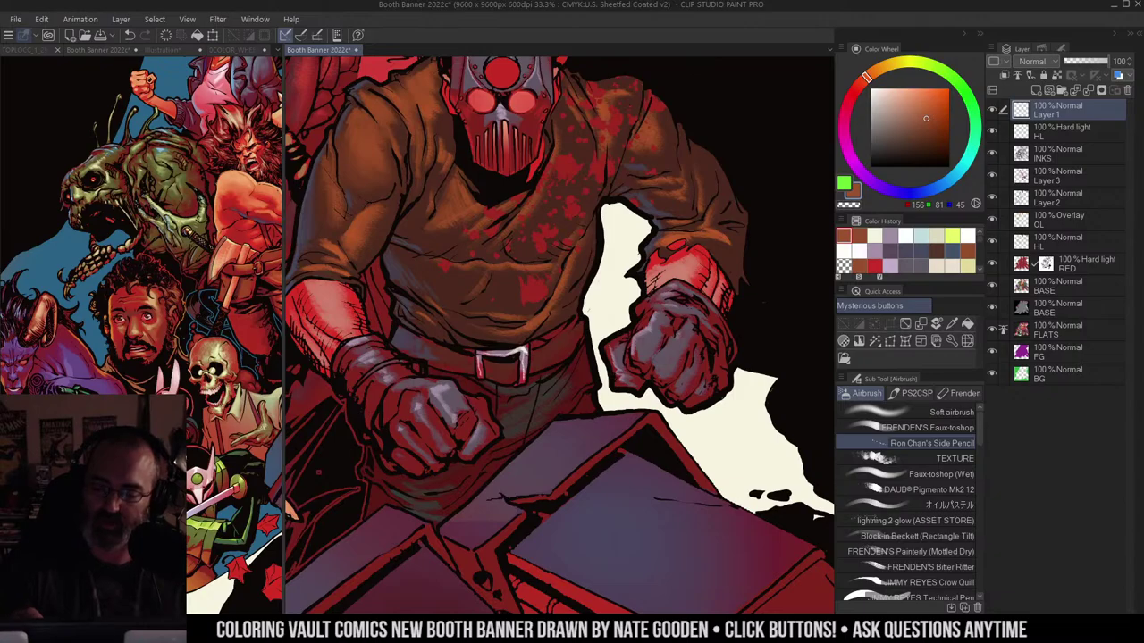
pyautogui.hotkey('ctrl', 'space')
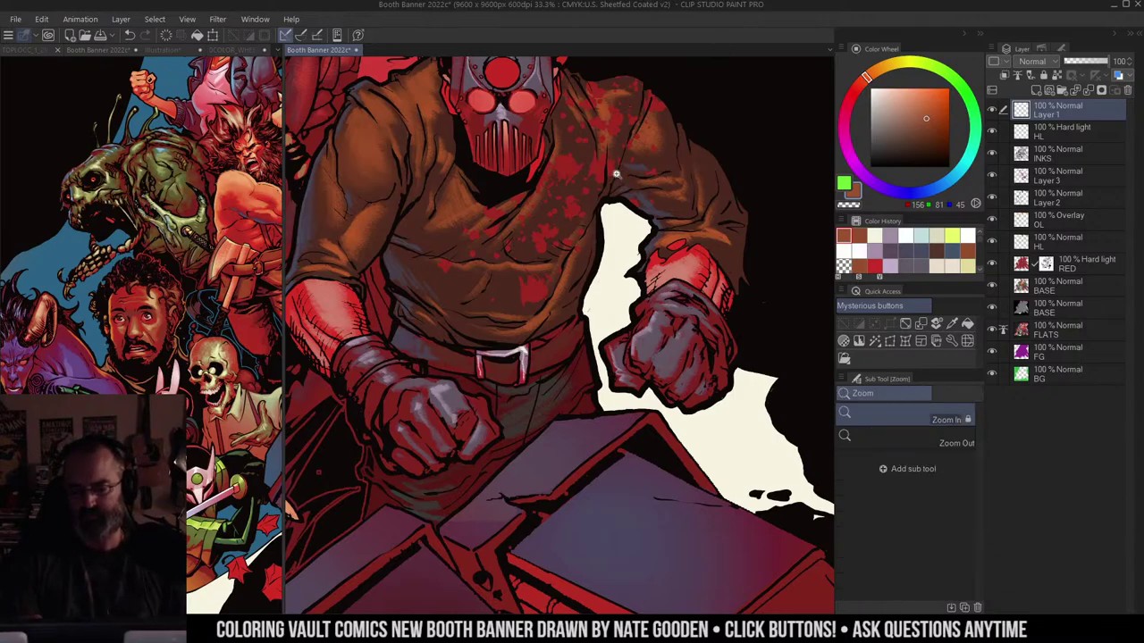
pyautogui.click(614, 171)
pyautogui.scroll(-2, 614, 172)
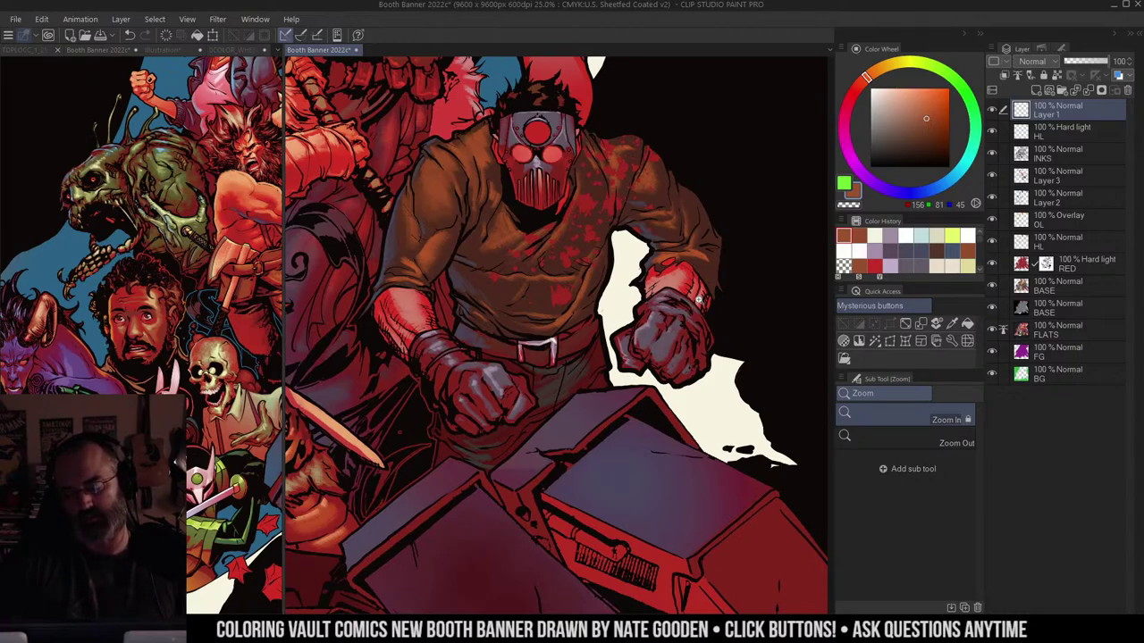
pyautogui.scroll(2, 612, 138)
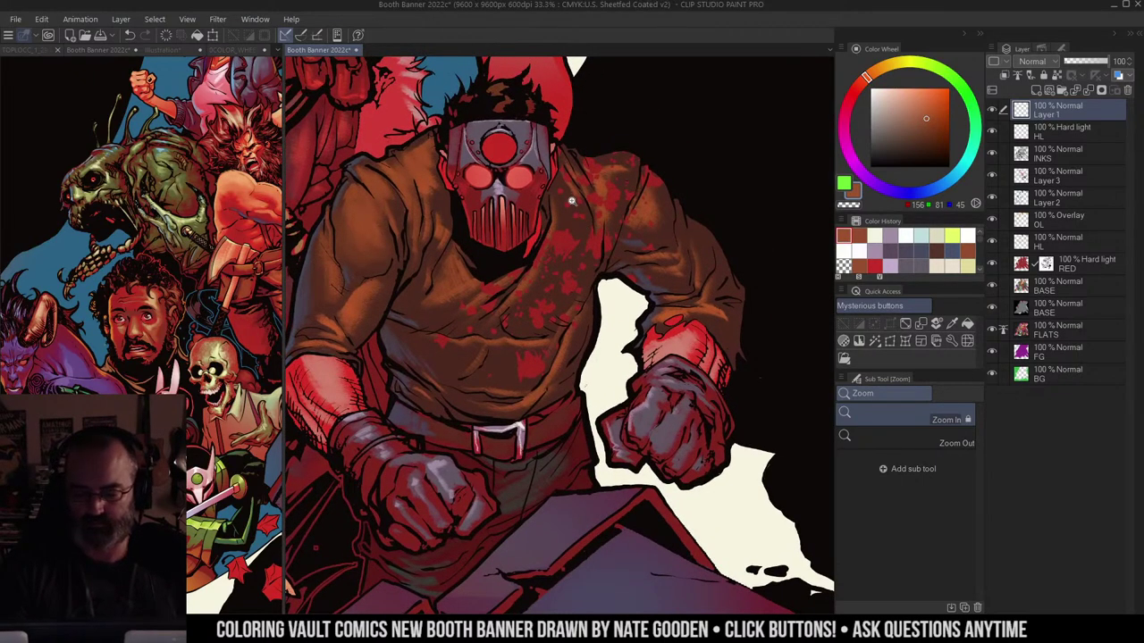
# Step: Sample the off-white background (RGB 241, 242, 224) and dab a Soft airbrush glow onto the mask's eye lens on the image's left side
pyautogui.keyDown('alt'); pyautogui.click(646, 362); pyautogui.keyUp('alt')
pyautogui.press('b')
pyautogui.click(938, 412)
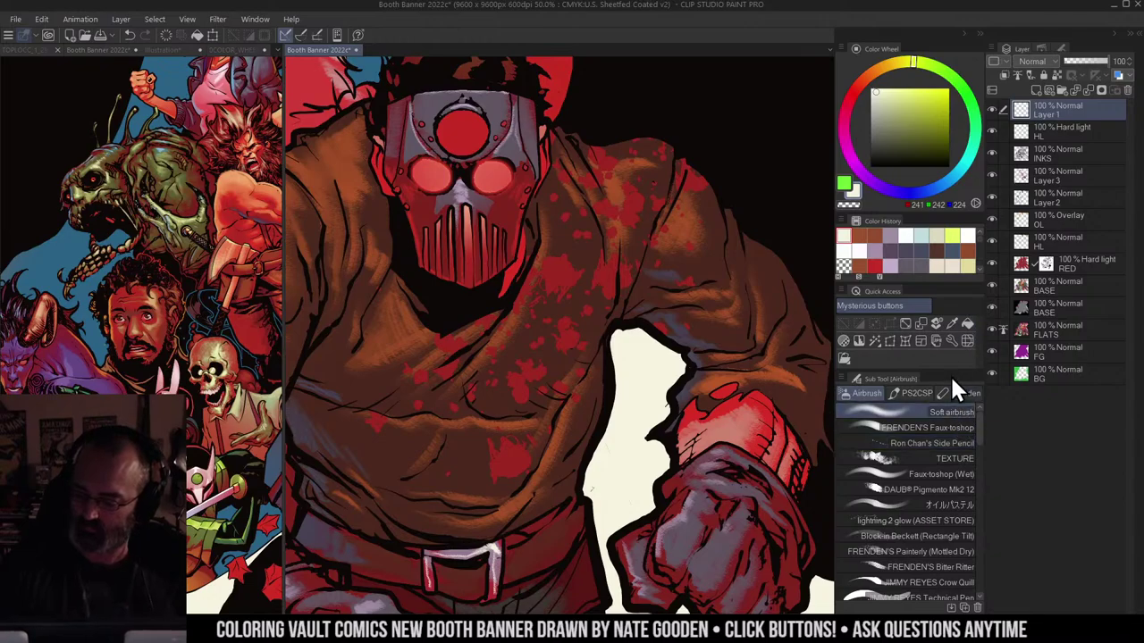
pyautogui.press('[')
pyautogui.press('[')
pyautogui.click(434, 175)
pyautogui.click(431, 175)
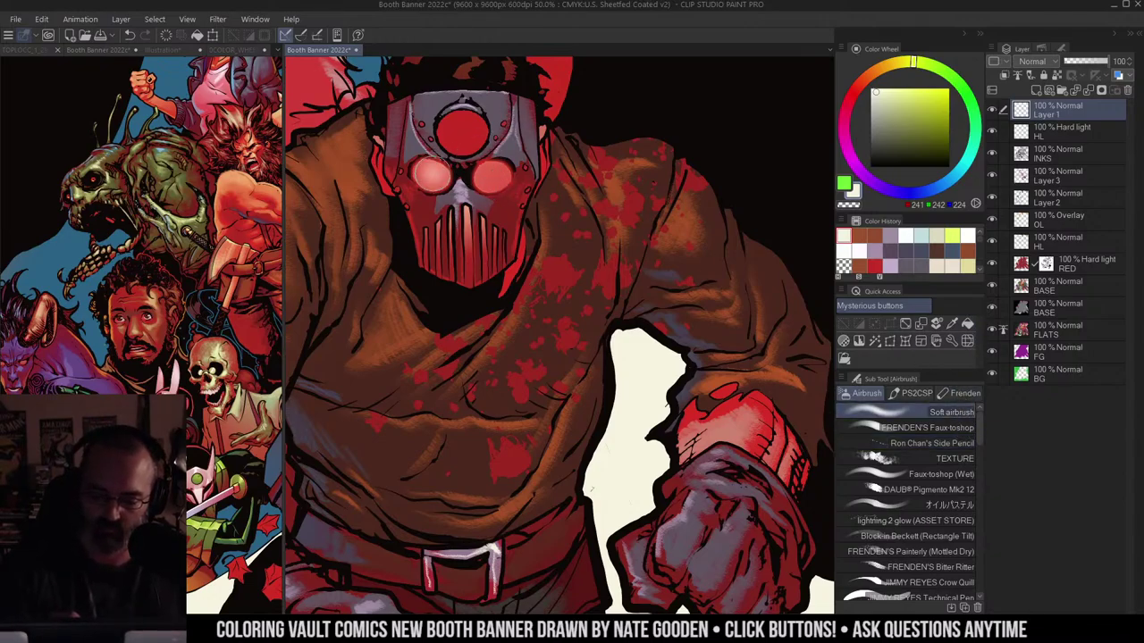
pyautogui.click(432, 172)
# Step: Airbrush the same off-white glow onto the mask's other eye lens
pyautogui.click(490, 176)
pyautogui.click(493, 176)
pyautogui.press('/')
pyautogui.keyDown('alt'); pyautogui.click(531, 155); pyautogui.keyUp('alt')
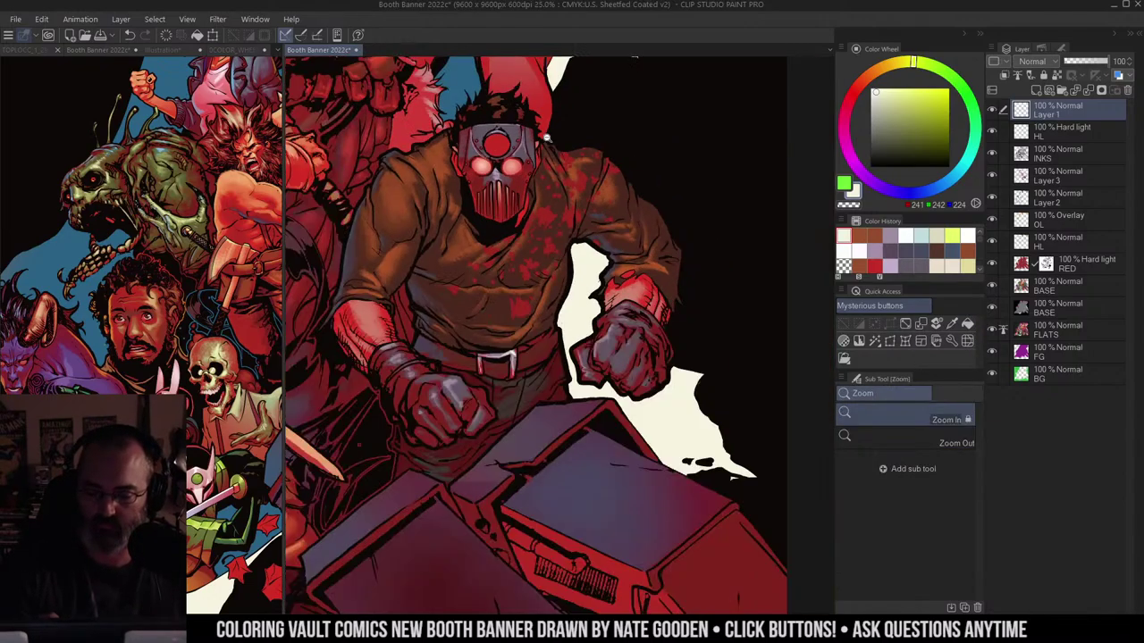
pyautogui.click(547, 167)
pyautogui.press('b')
pyautogui.click(502, 165)
# Step: Examine the masked man's eyes and figure against the surrounding characters of the banner
pyautogui.press('/')
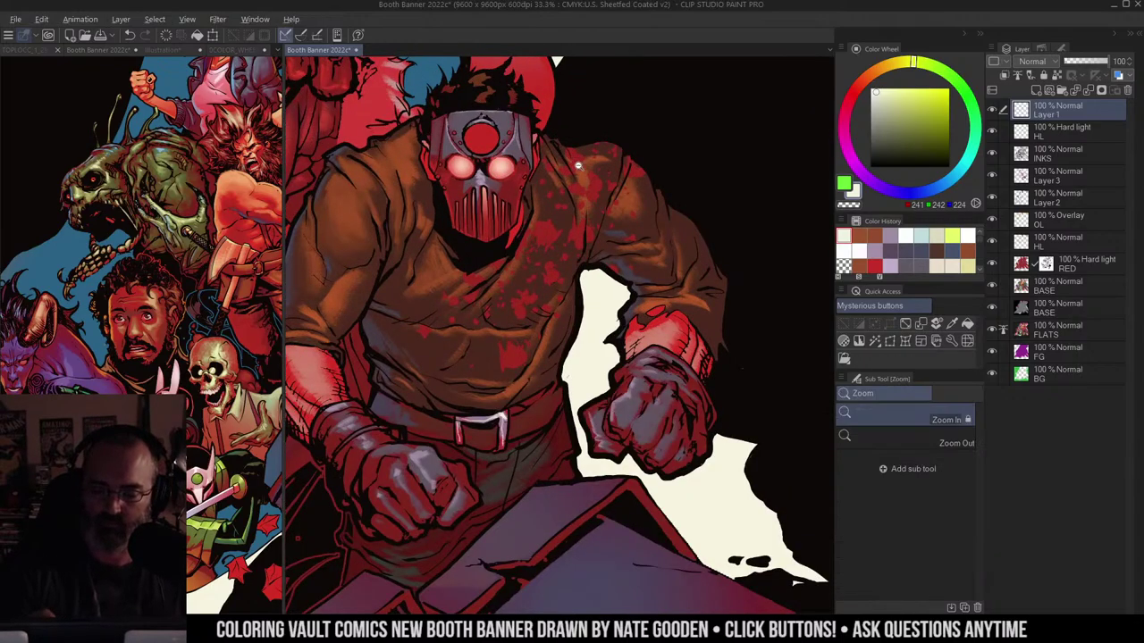
pyautogui.keyDown('alt'); pyautogui.click(587, 168); pyautogui.keyUp('alt')
pyautogui.scroll(-3, 586, 183)
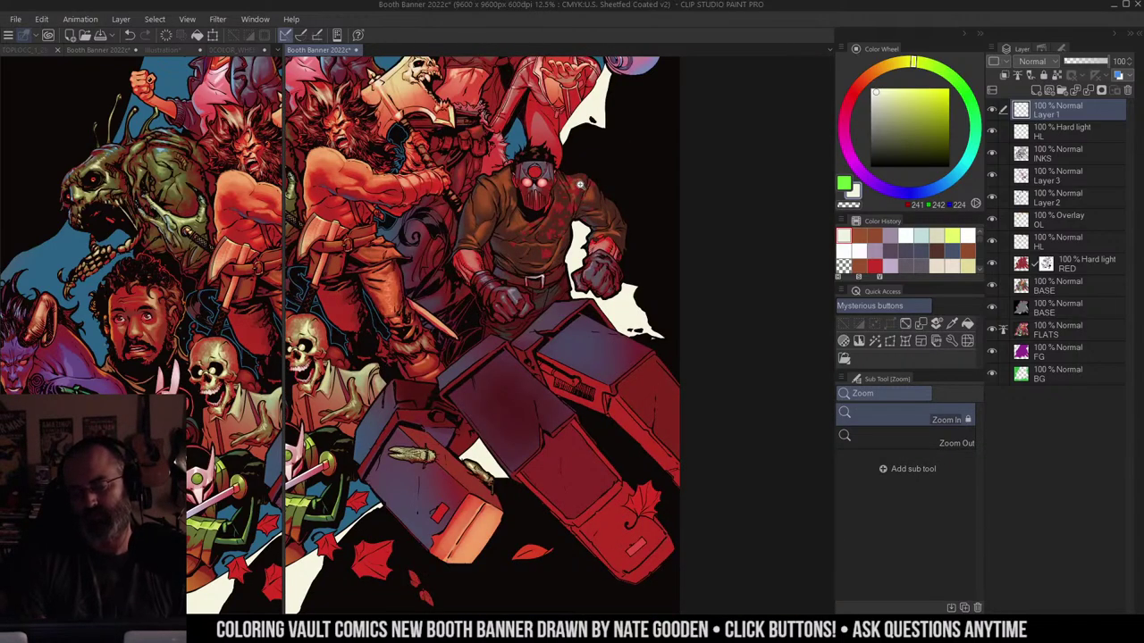
pyautogui.scroll(2, 581, 183)
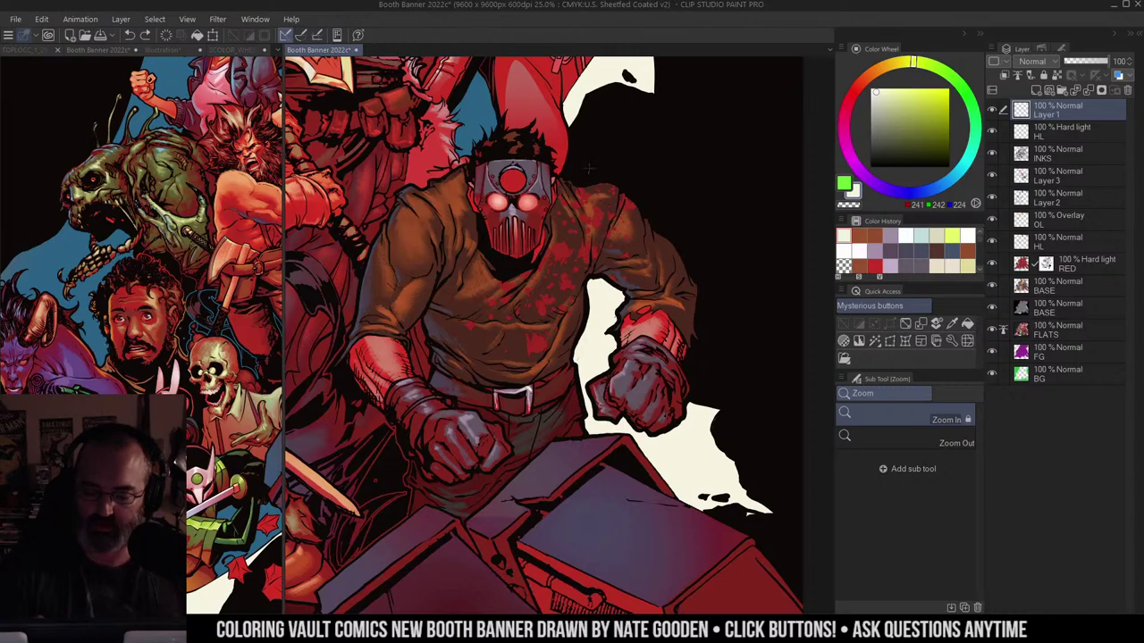
pyautogui.scroll(-3, 553, 209)
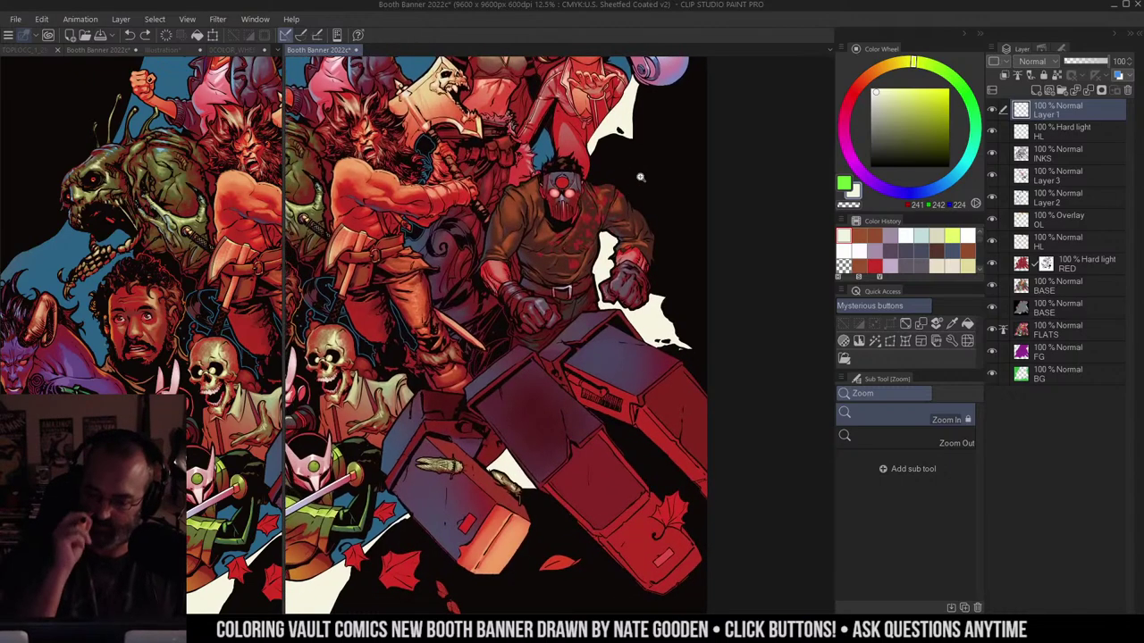
pyautogui.moveTo(642, 204); pyautogui.dragTo(633, 170)
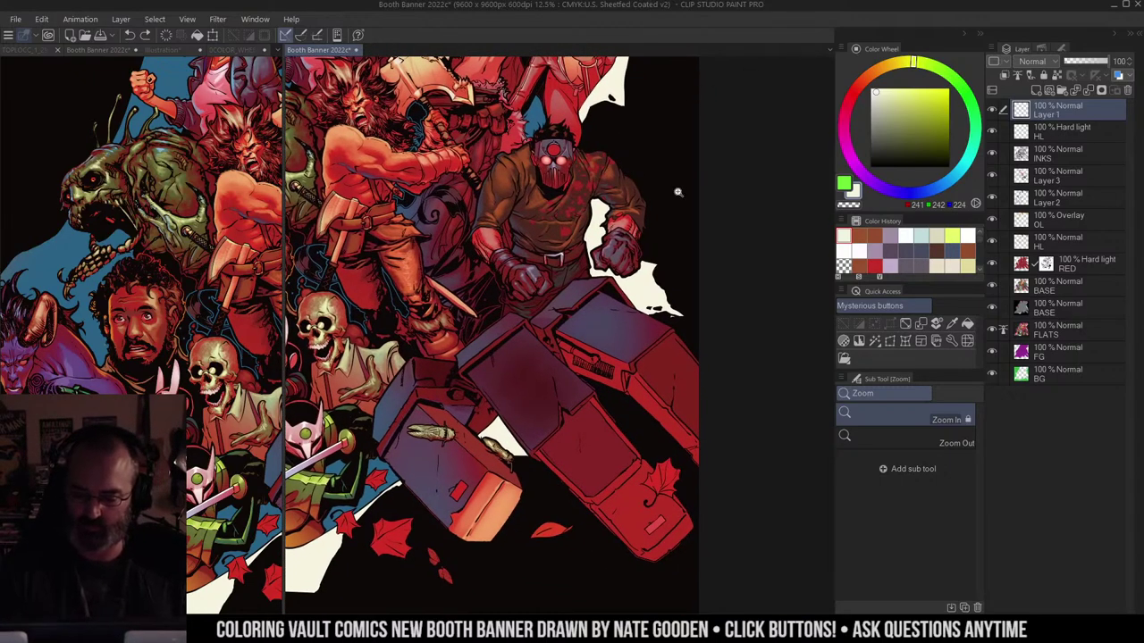
# Step: Sample a dark muted purple (RGB 90, 51, 63) from the large blocks below the masked man's fists
pyautogui.moveTo(598, 280); pyautogui.dragTo(598, 181)
pyautogui.click(618, 261)
pyautogui.moveTo(633, 252); pyautogui.dragTo(571, 243)
pyautogui.press('m')
pyautogui.moveTo(523, 155); pyautogui.dragTo(572, 141)
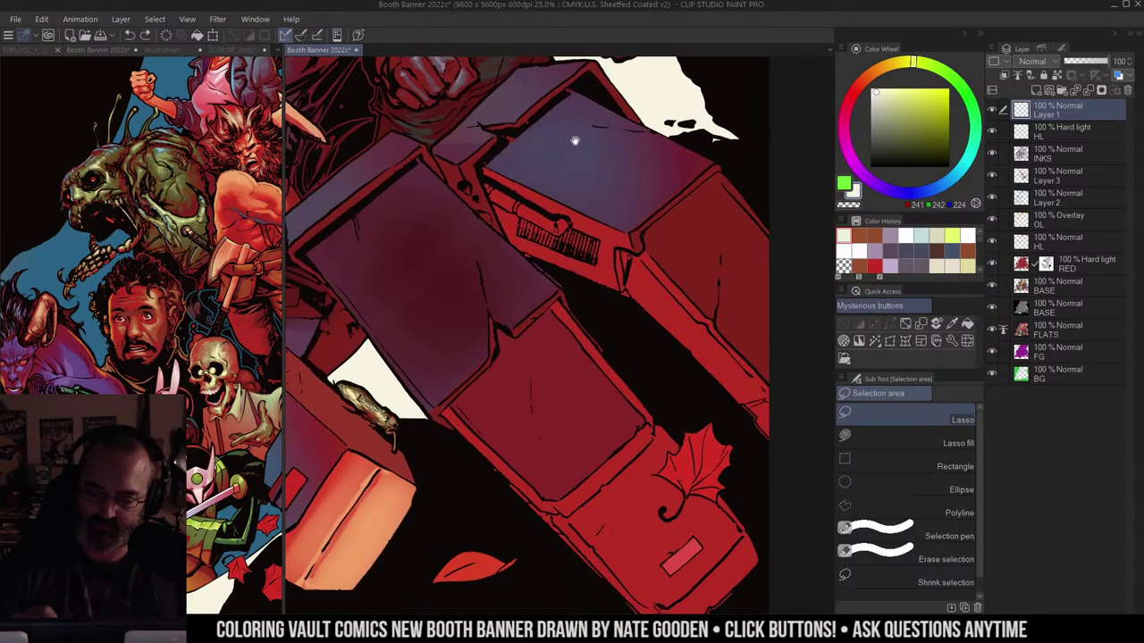
pyautogui.press('b')
pyautogui.keyDown('alt'); pyautogui.click(466, 152); pyautogui.keyUp('alt')
pyautogui.keyDown('alt'); pyautogui.click(449, 182); pyautogui.keyUp('alt')
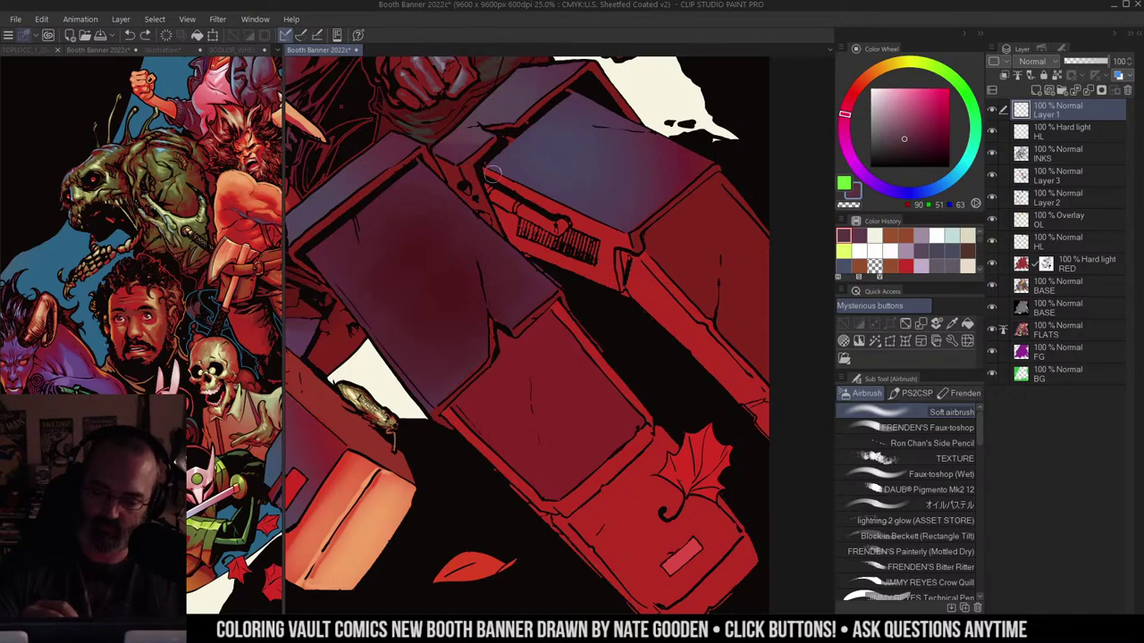
pyautogui.press('m')
pyautogui.moveTo(611, 167); pyautogui.dragTo(613, 133)
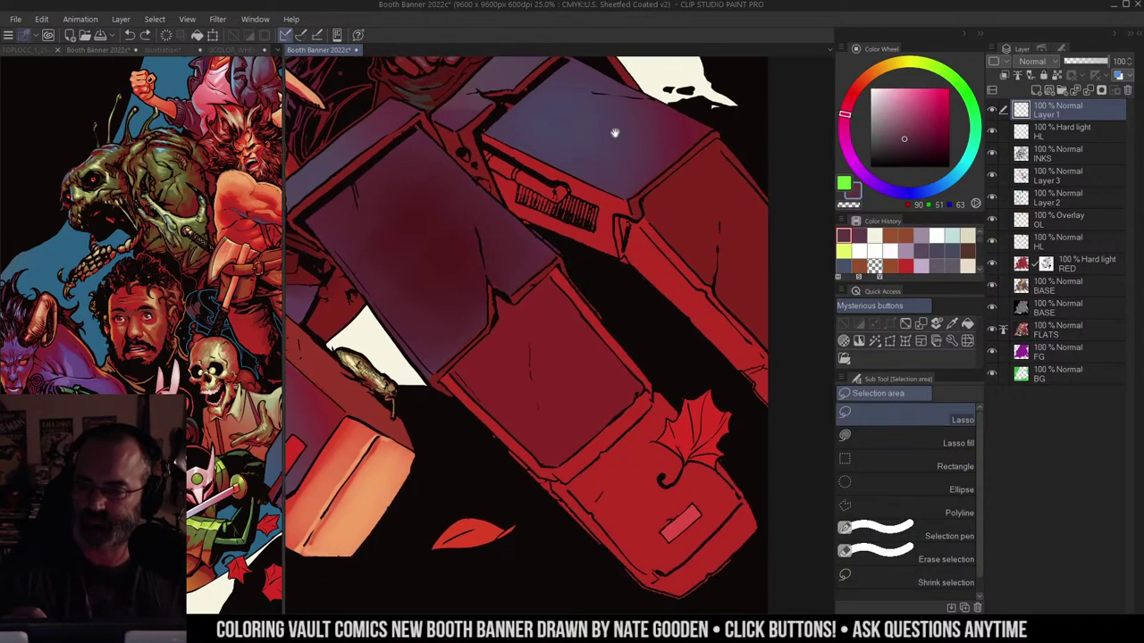
pyautogui.moveTo(547, 103)
pyautogui.mouseDown()
pyautogui.moveTo(555, 125)
pyautogui.moveTo(567, 118)
pyautogui.mouseUp()
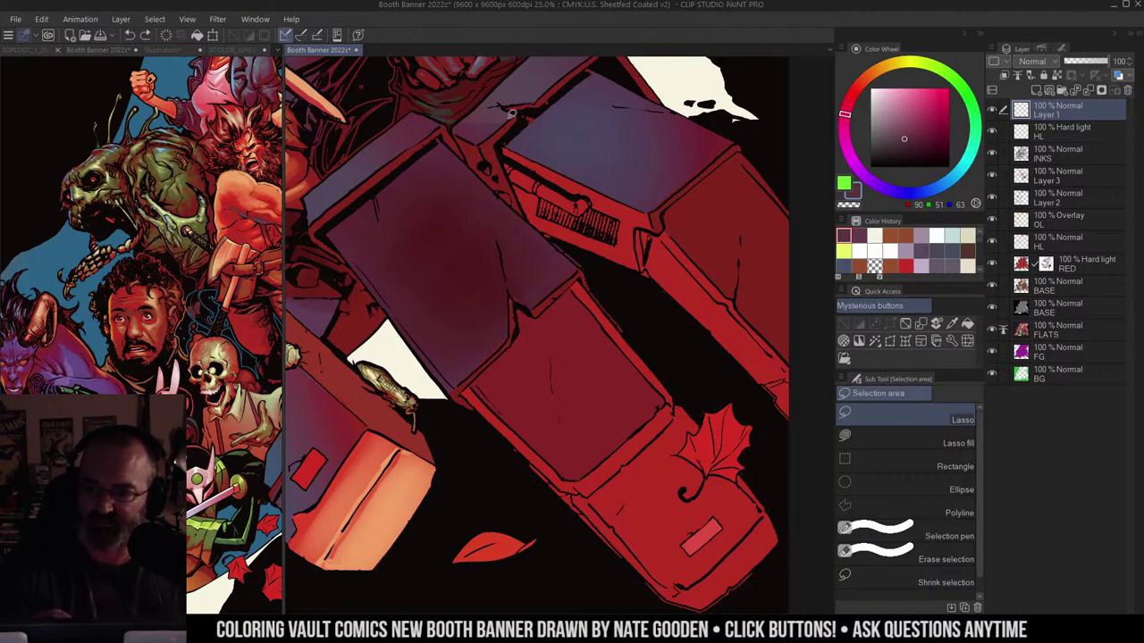
pyautogui.press('w')
pyautogui.click(564, 71)
pyautogui.hotkey('ctrl', 'd')
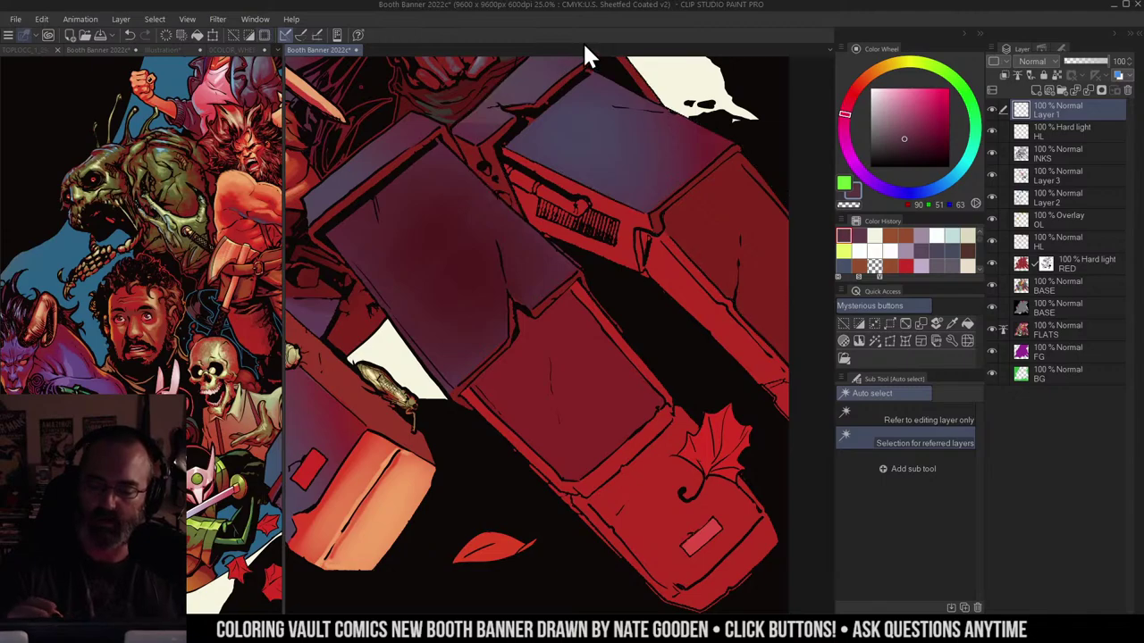
pyautogui.press('b')
pyautogui.hotkey('ctrl', 'z')
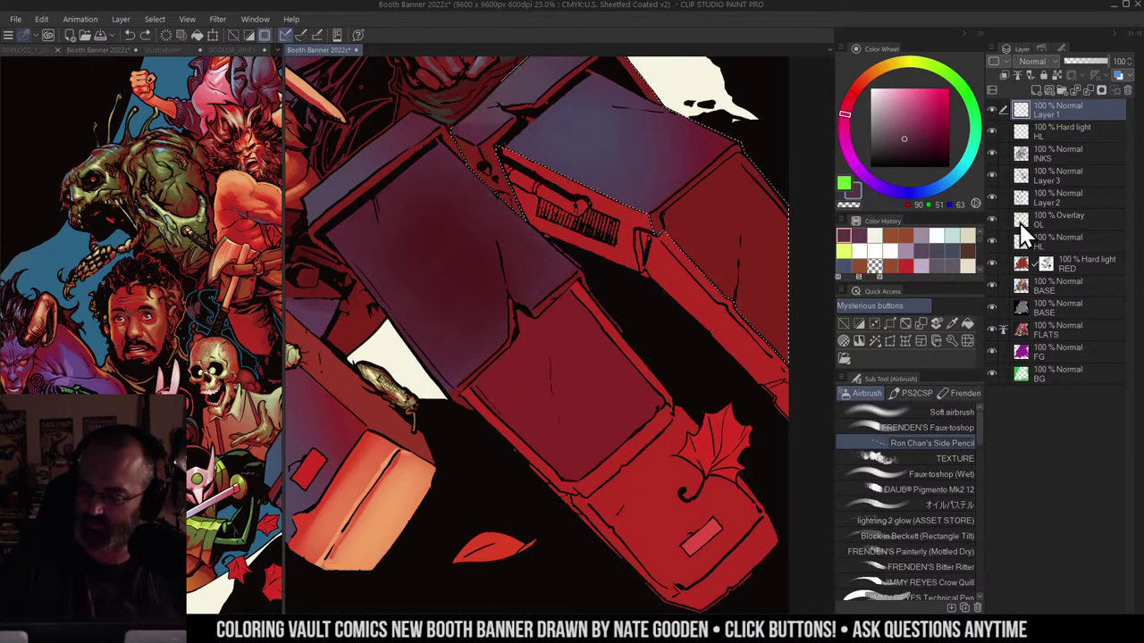
# Step: On Layer 3, auto-select the red front face around the grille and shade its upper edge dark purple with Ron Chan's Side Pencil
pyautogui.click(1030, 175)
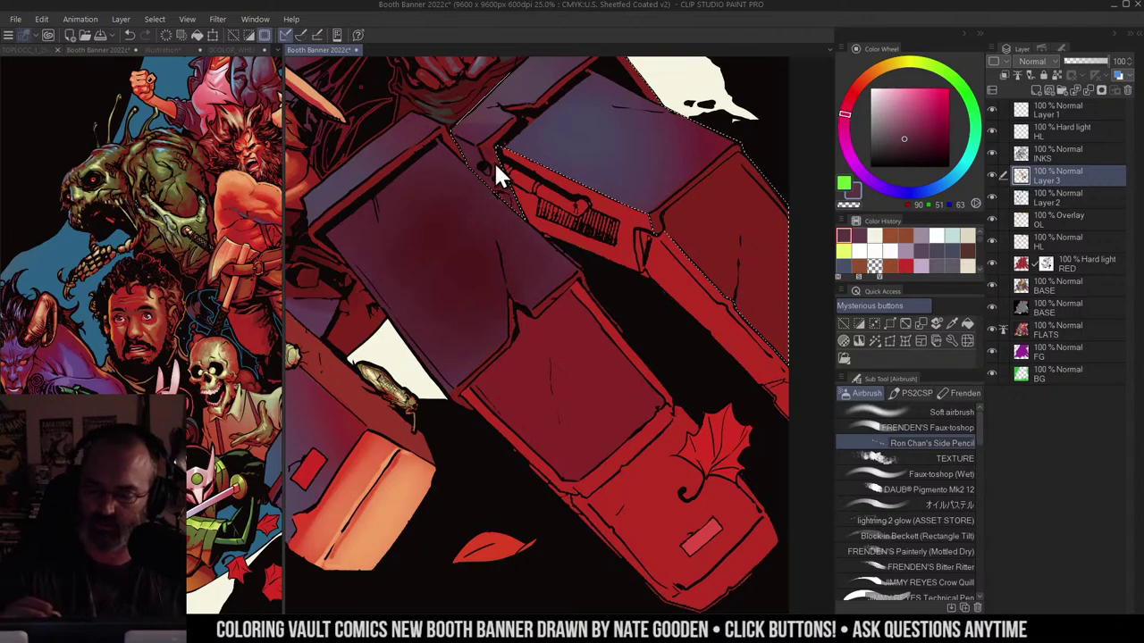
pyautogui.hotkey('ctrl', 'z')
pyautogui.press('m')
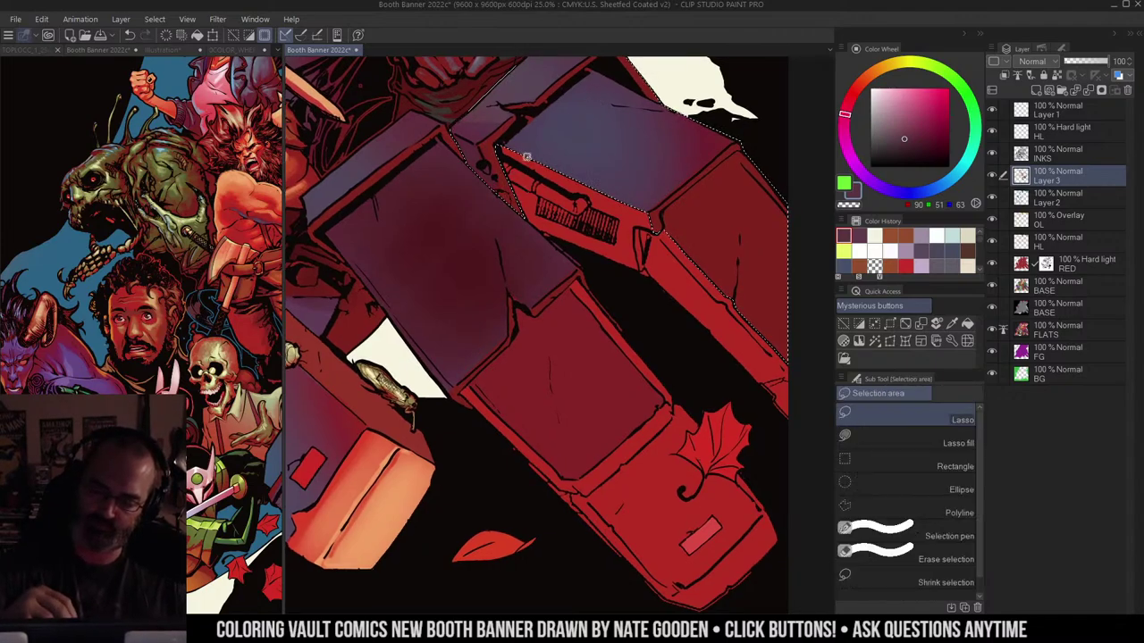
pyautogui.click(528, 159)
pyautogui.press('w')
pyautogui.click(527, 158)
pyautogui.hotkey('ctrl', 'd')
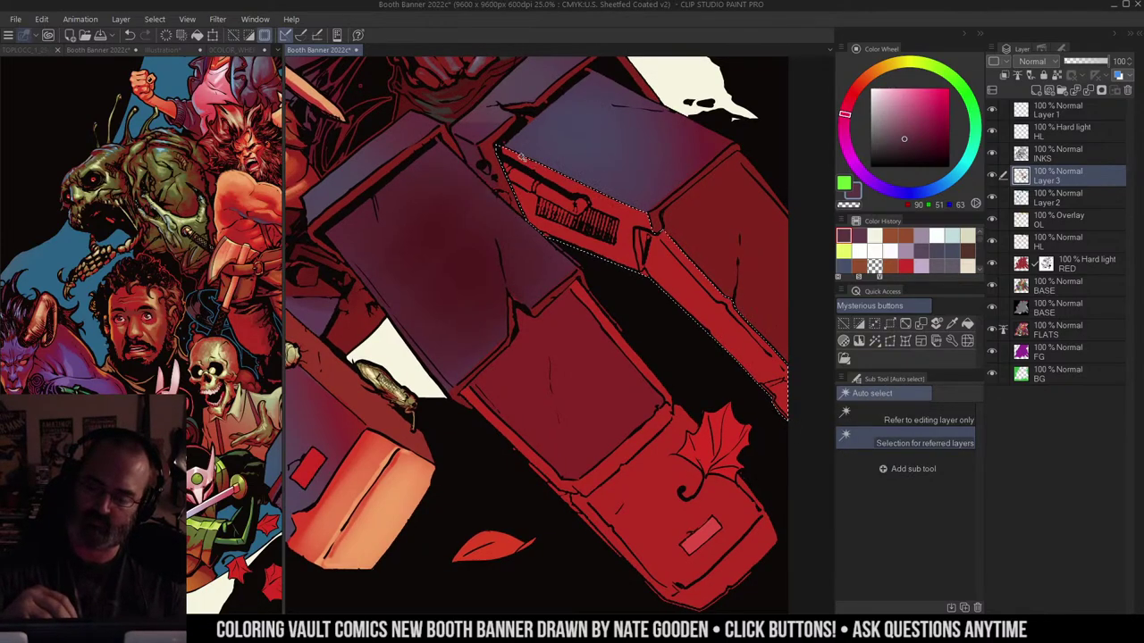
pyautogui.press('b')
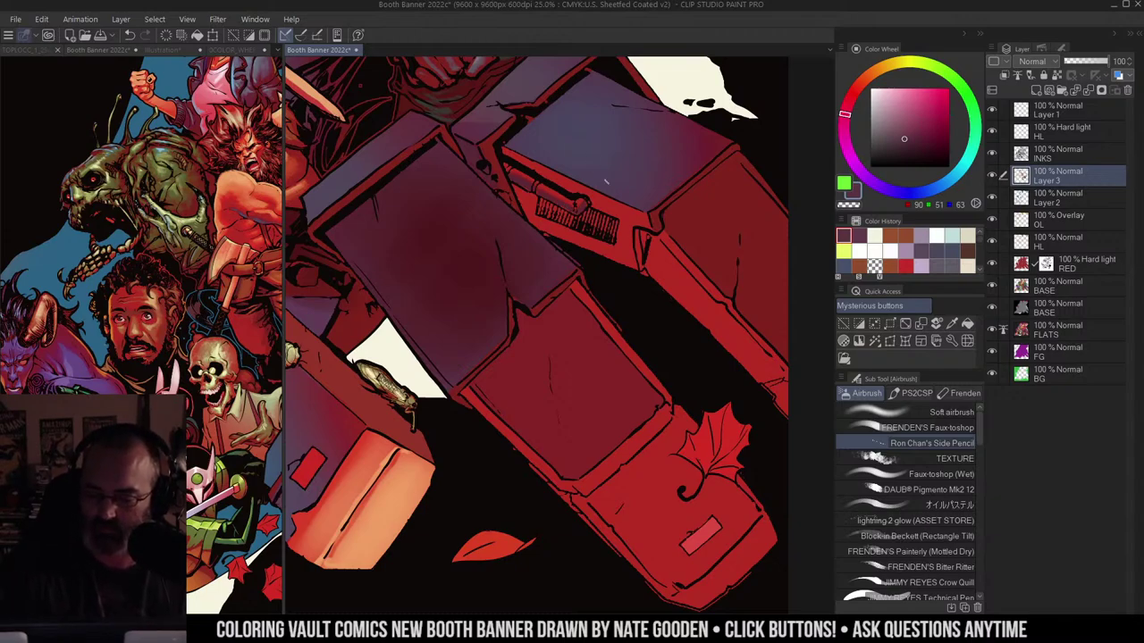
# Step: Color the front face's bar and grille with blue-greys sampled from the block's top (RGB 78, 74, 98 and 76, 76, 101), sampling red (RGB 181, 40, 35) between strokes
pyautogui.keyDown('alt'); pyautogui.click(551, 122); pyautogui.keyUp('alt')
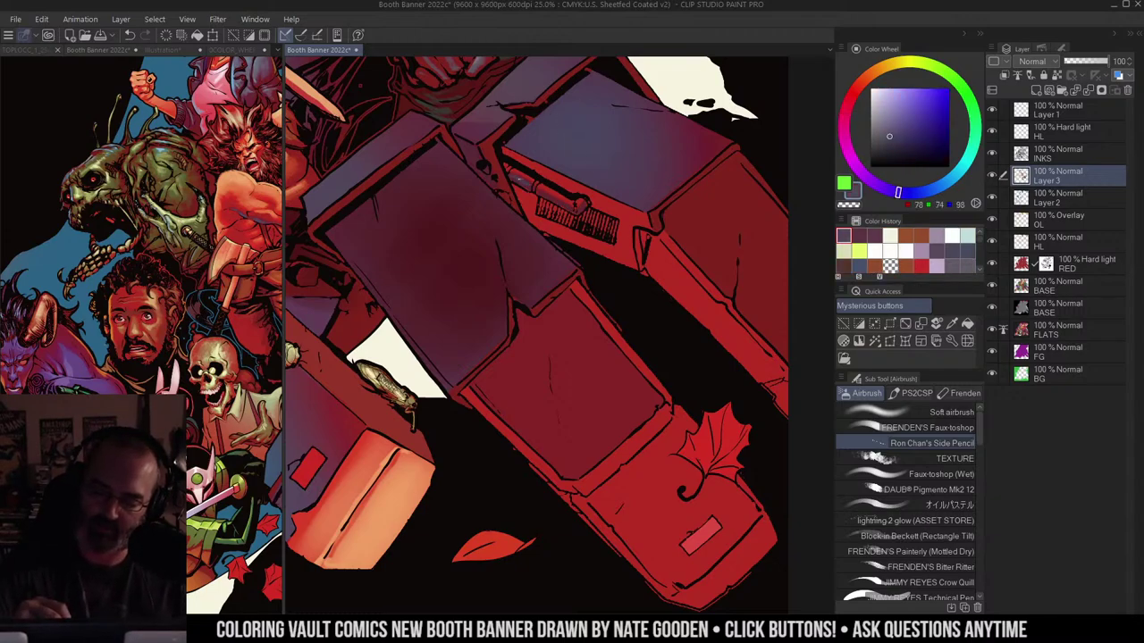
pyautogui.keyDown('alt'); pyautogui.click(566, 130); pyautogui.keyUp('alt')
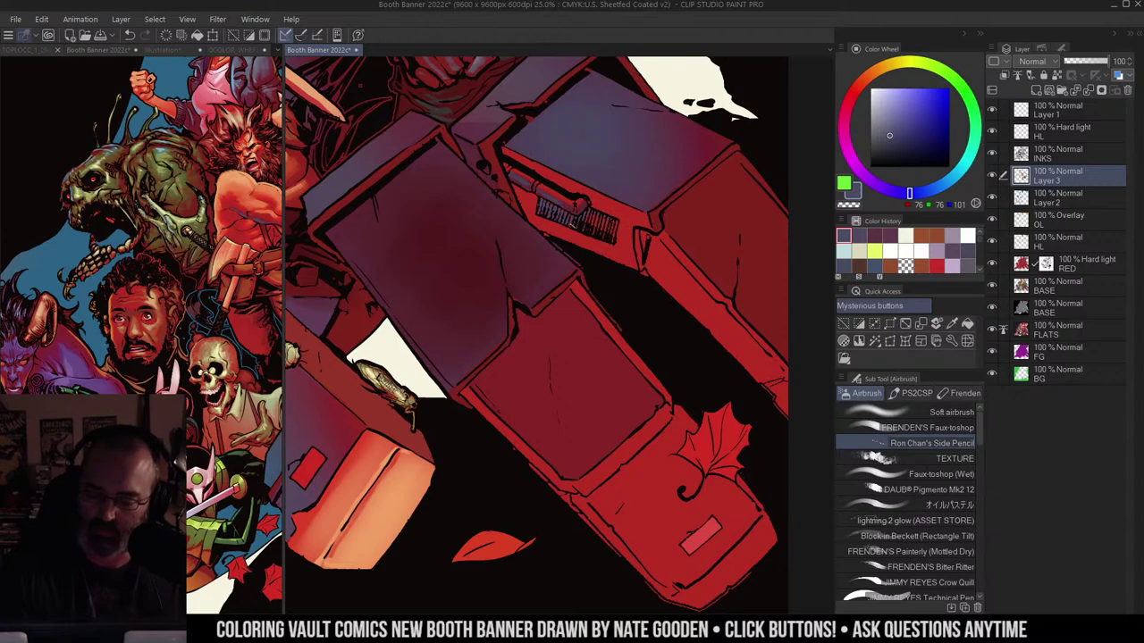
pyautogui.keyDown('alt'); pyautogui.click(536, 196); pyautogui.keyUp('alt')
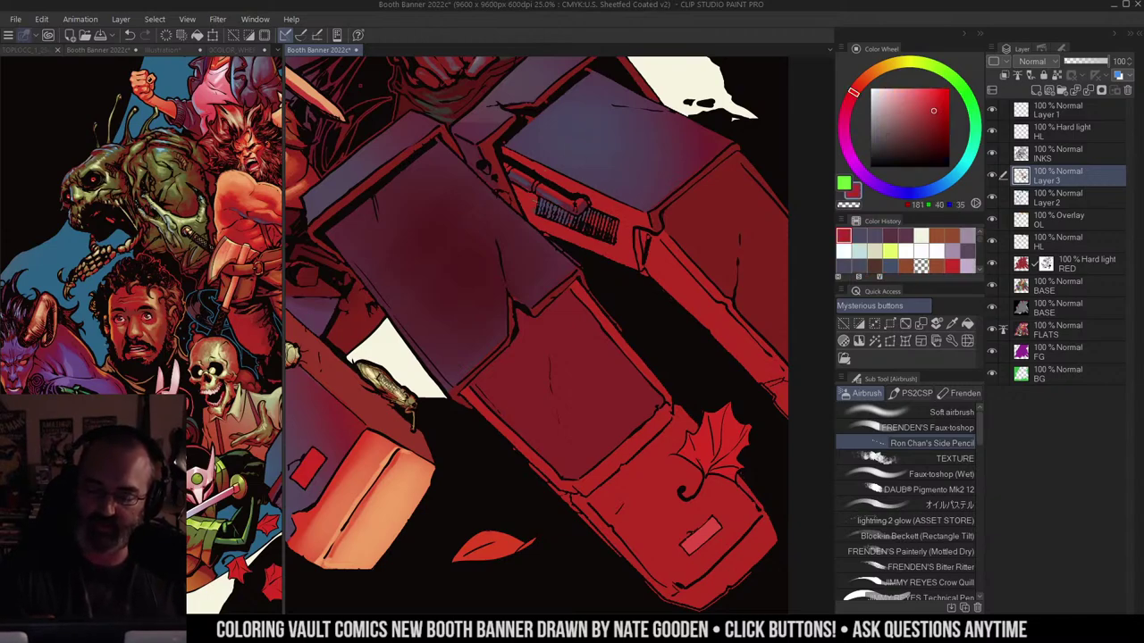
pyautogui.keyDown('alt'); pyautogui.click(564, 211); pyautogui.keyUp('alt')
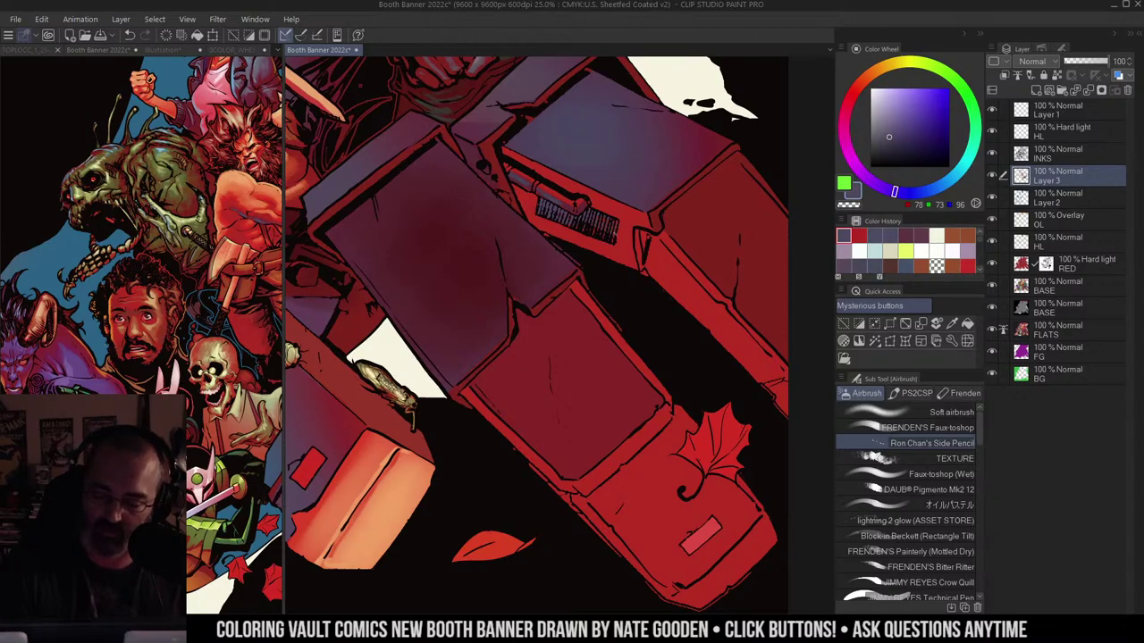
pyautogui.keyDown('alt'); pyautogui.click(664, 156); pyautogui.keyUp('alt')
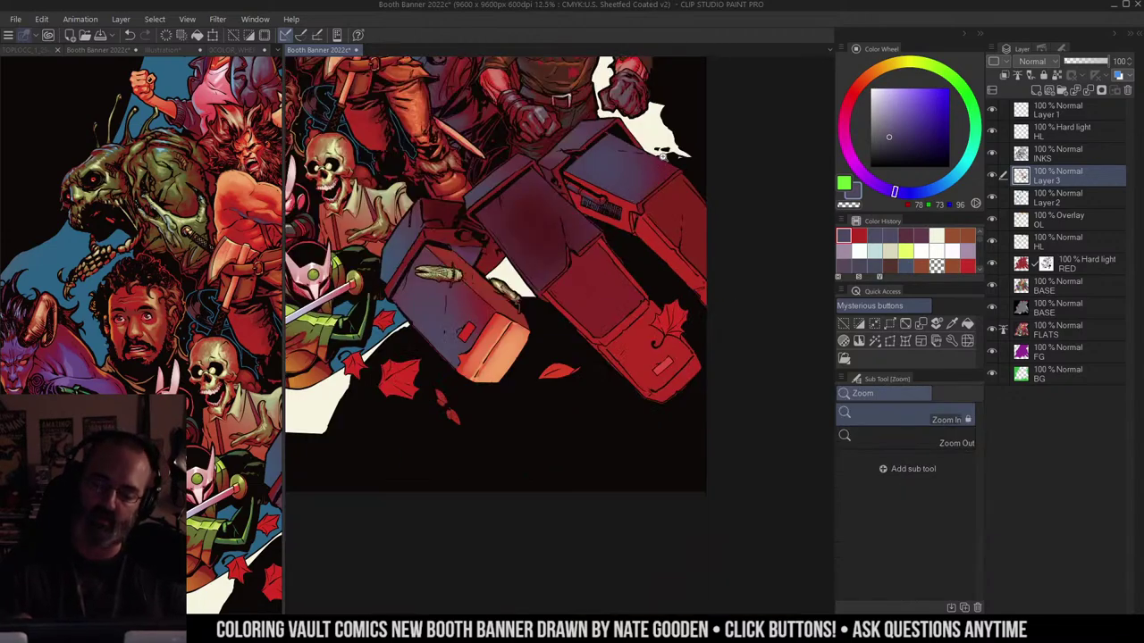
pyautogui.keyDown('ctrl'); pyautogui.click(632, 198); pyautogui.keyUp('ctrl')
# Step: Auto-select the block's dark red side face and pencil a sampled reddish purple (RGB 99, 55, 73) along its upper edge
pyautogui.keyDown('alt'); pyautogui.click(667, 133); pyautogui.keyUp('alt')
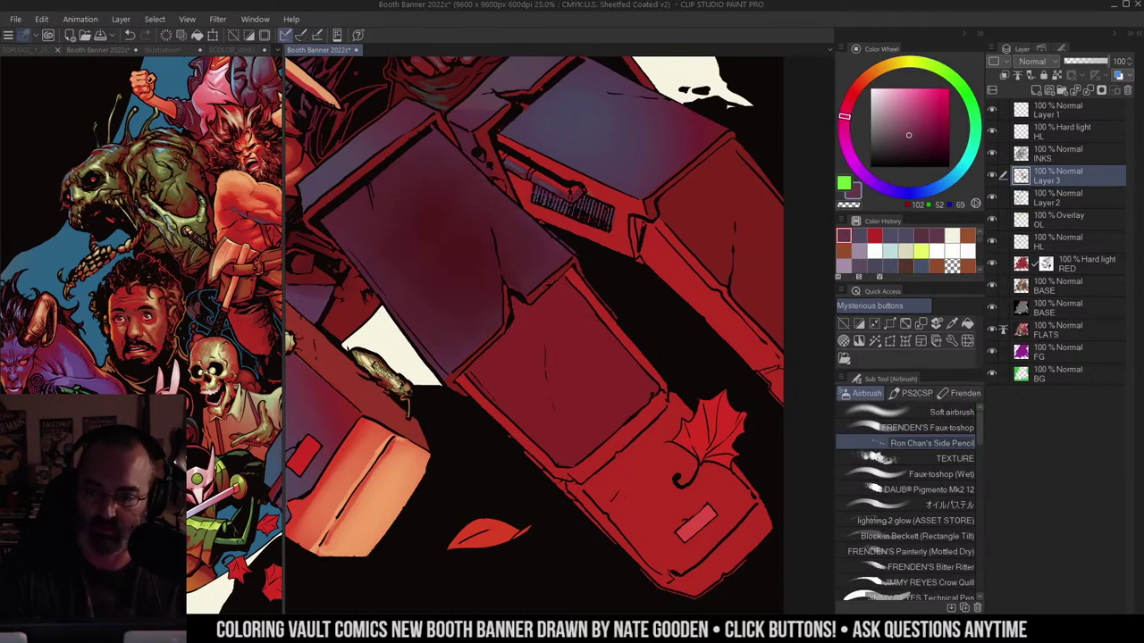
pyautogui.keyDown('alt'); pyautogui.click(661, 196); pyautogui.keyUp('alt')
pyautogui.moveTo(688, 169); pyautogui.dragTo(625, 159)
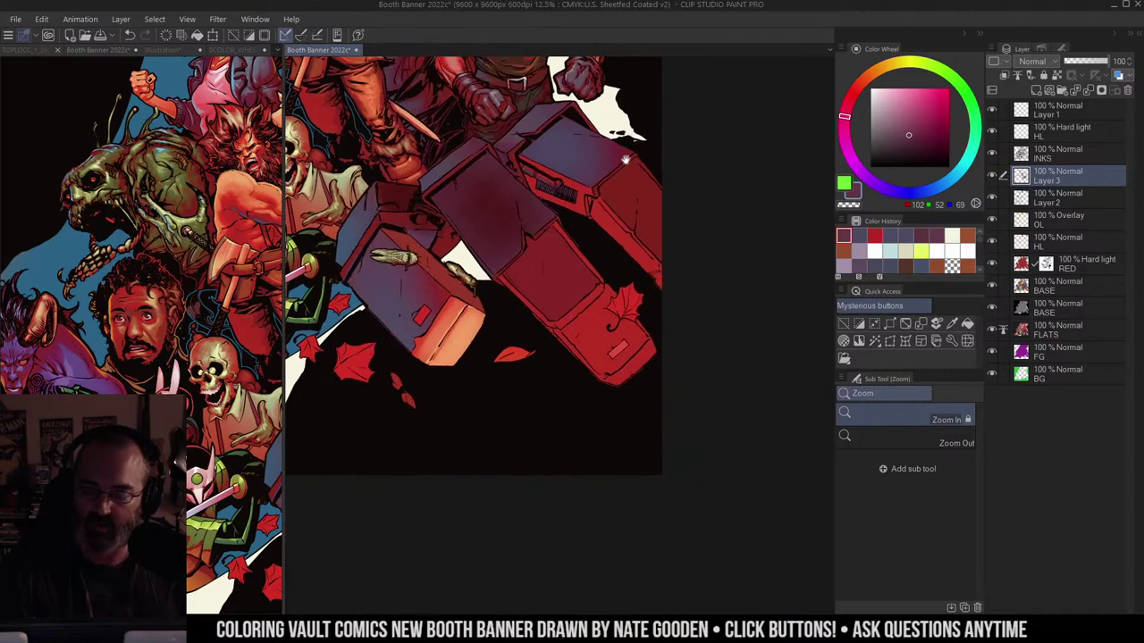
pyautogui.click(606, 219)
pyautogui.keyDown('alt'); pyautogui.click(561, 183); pyautogui.keyUp('alt')
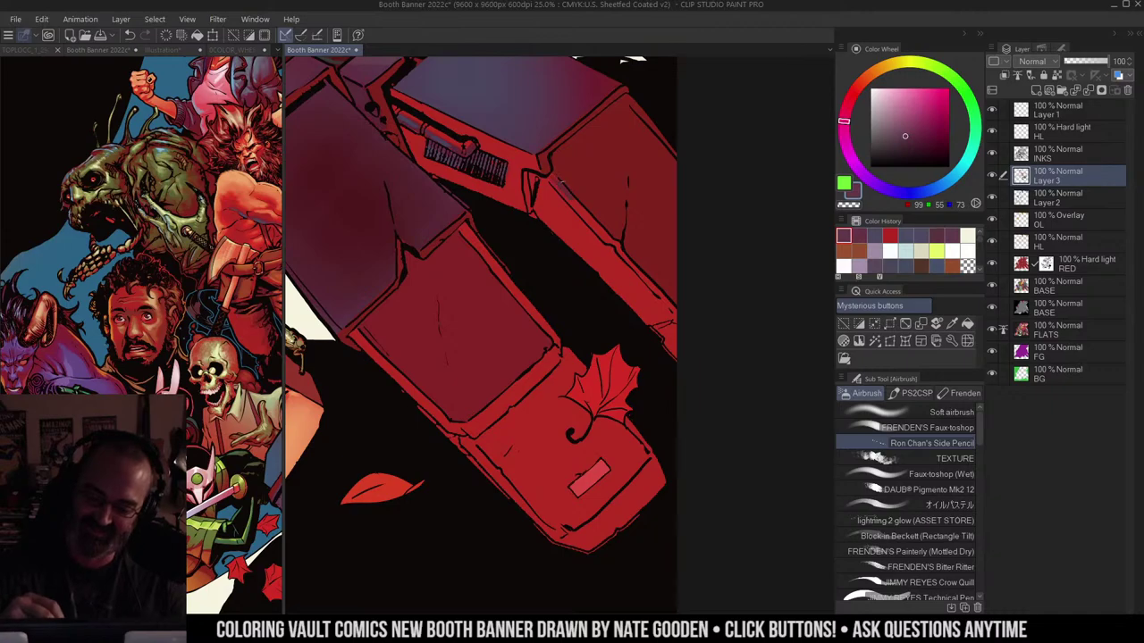
pyautogui.press('m')
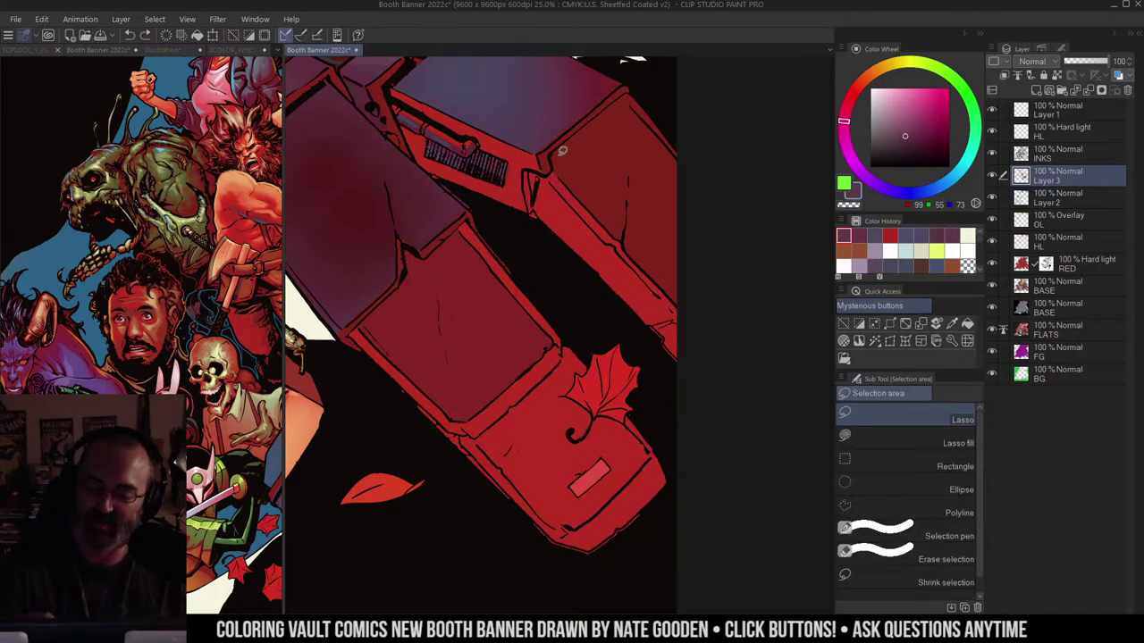
pyautogui.press('b')
pyautogui.press('m')
pyautogui.press('w')
pyautogui.click(601, 122)
pyautogui.hotkey('ctrl', 'd')
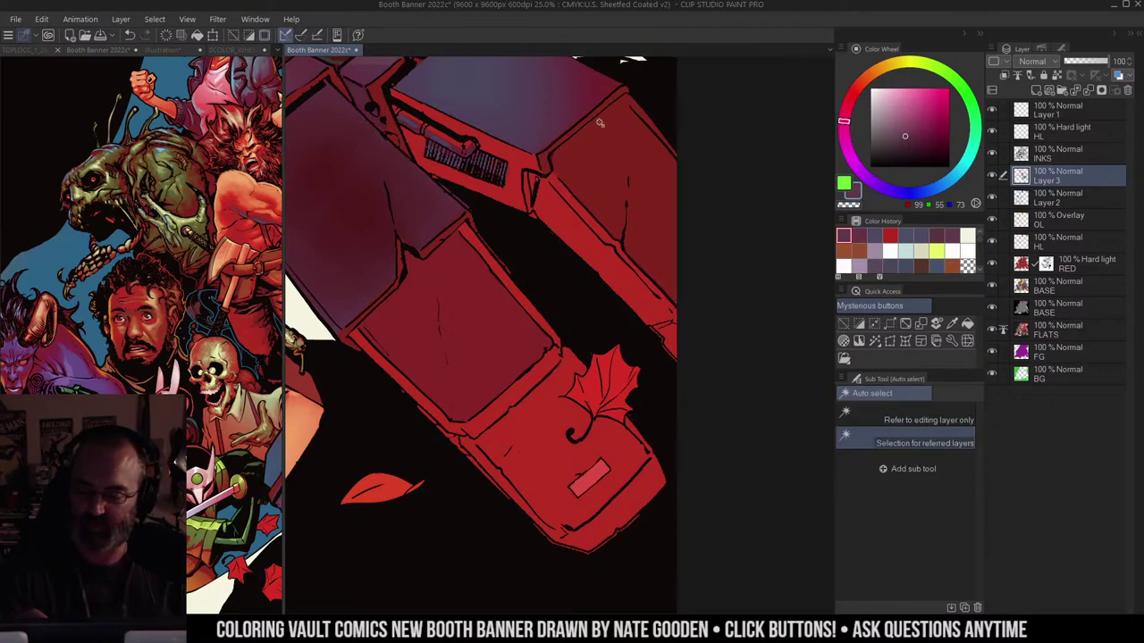
pyautogui.press('b')
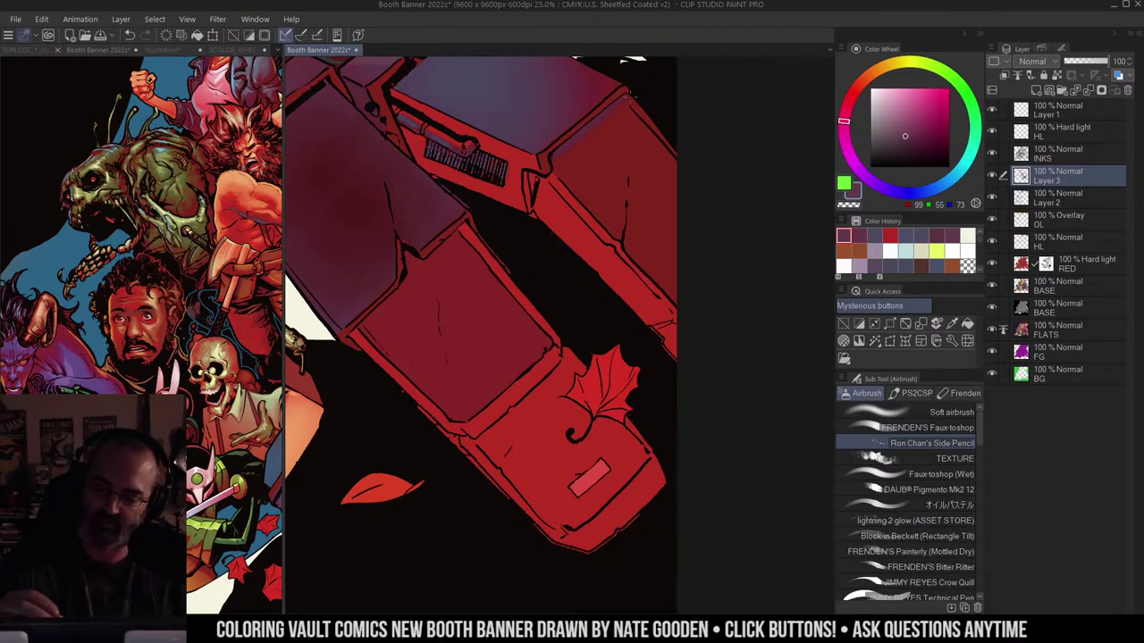
# Step: Auto-select the red front face again and shade the small corner recess beside the grille with the reddish purple
pyautogui.press('w')
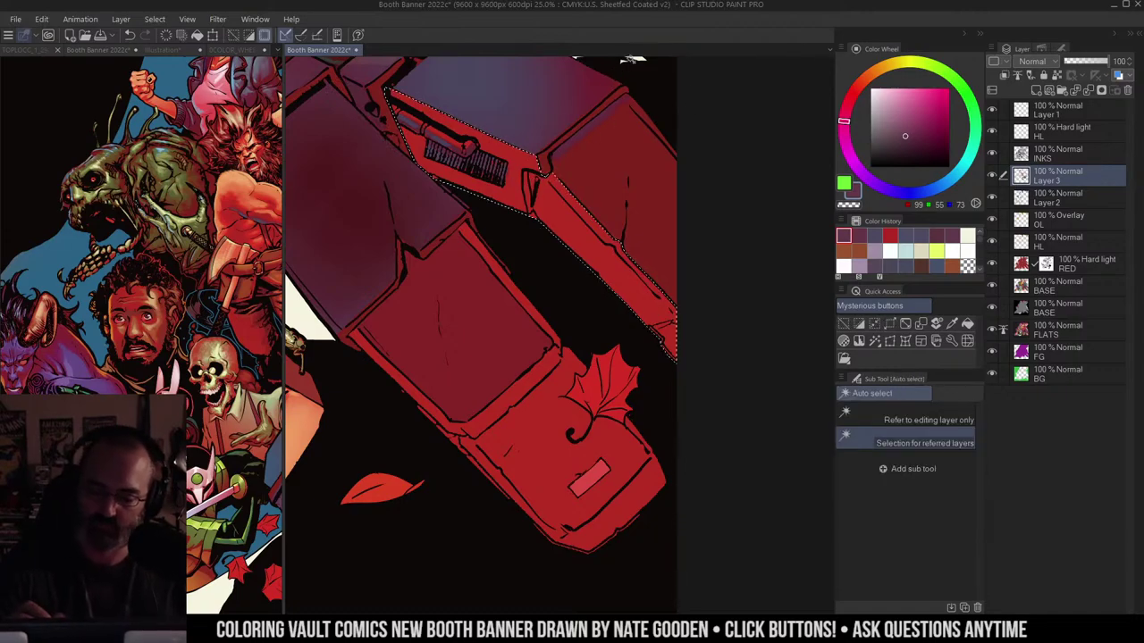
pyautogui.press('b')
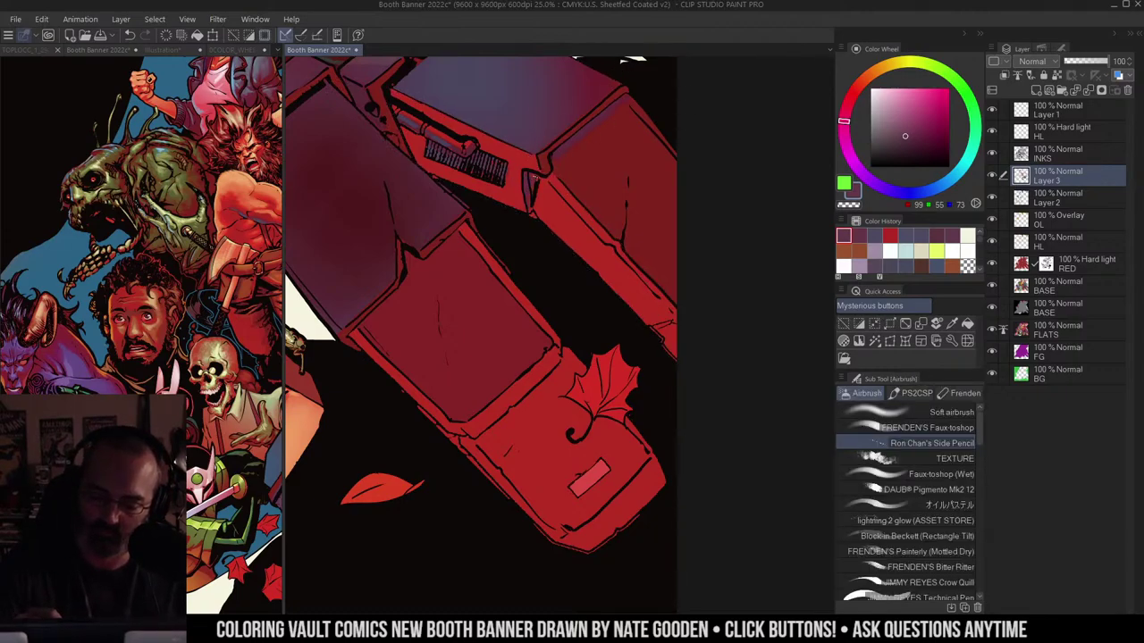
pyautogui.hotkey('ctrl', 'd')
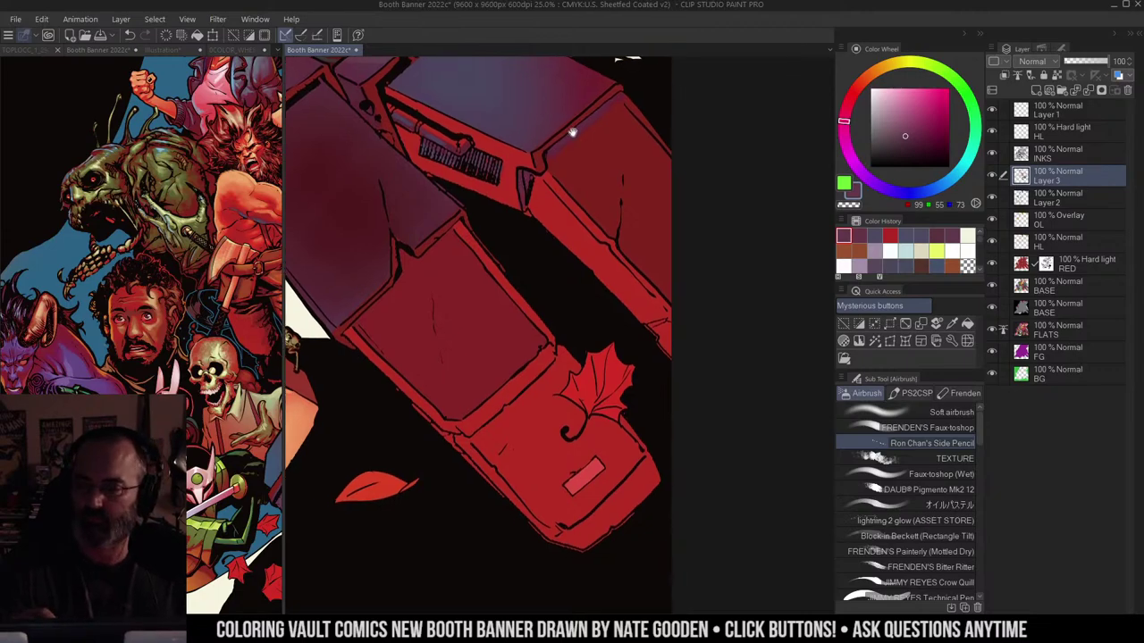
pyautogui.moveTo(679, 134); pyautogui.dragTo(654, 136)
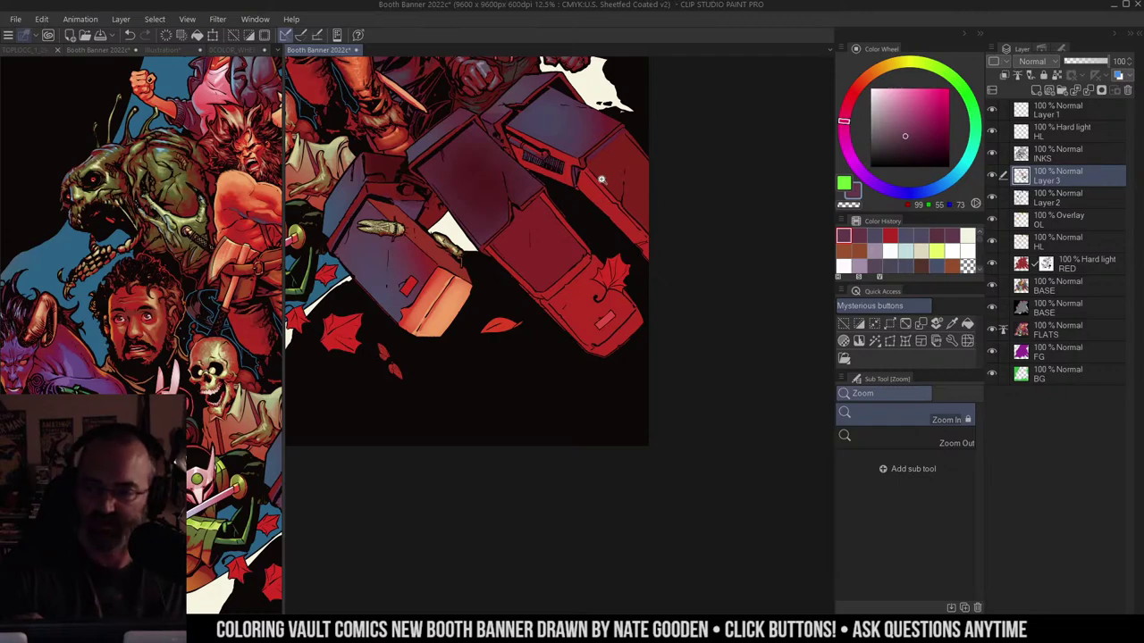
pyautogui.moveTo(627, 142); pyautogui.dragTo(646, 156)
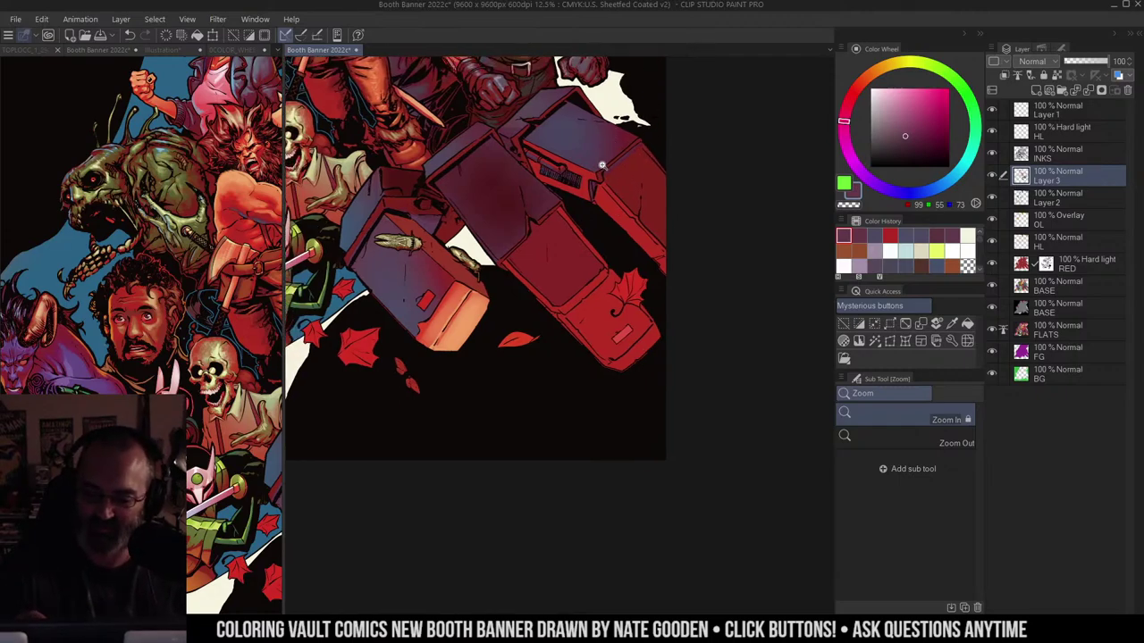
pyautogui.moveTo(620, 223); pyautogui.dragTo(608, 239)
pyautogui.click(560, 162)
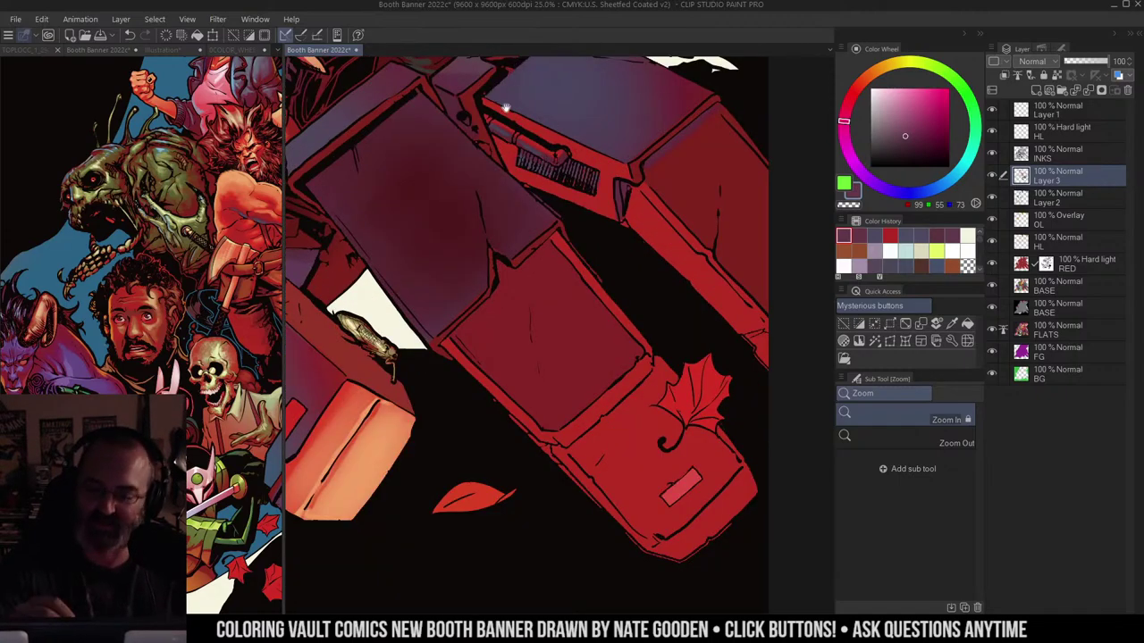
# Step: Outline the red front face around the grille with the Polyline selection tool
pyautogui.press('m')
pyautogui.click(468, 141)
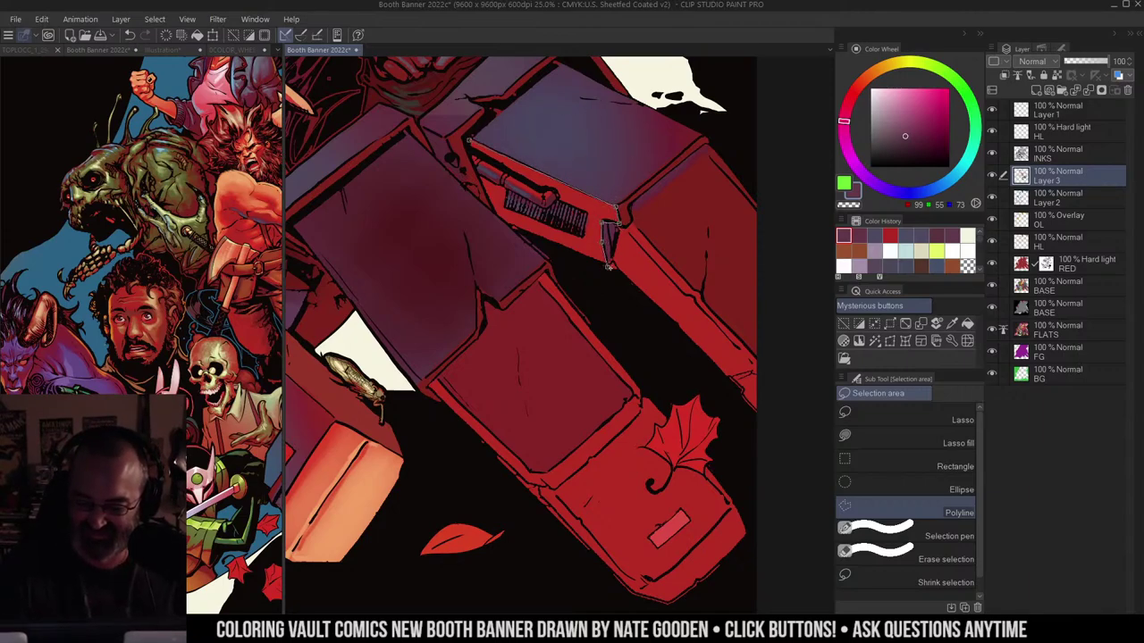
pyautogui.click(611, 267)
pyautogui.click(511, 227)
pyautogui.click(495, 212)
pyautogui.click(468, 140)
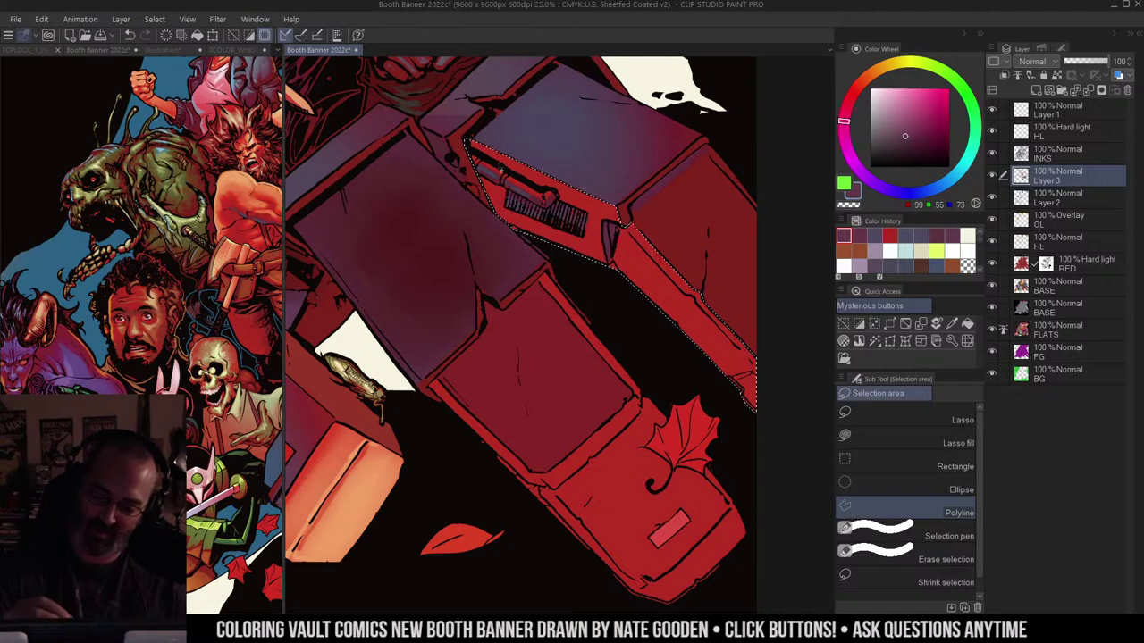
# Step: Shade the selected front face around the grille with the Soft airbrush in the reddish purple (RGB 99, 55, 73)
pyautogui.press('/')
pyautogui.keyDown('alt'); pyautogui.click(595, 202); pyautogui.keyUp('alt')
pyautogui.moveTo(638, 190); pyautogui.dragTo(606, 213)
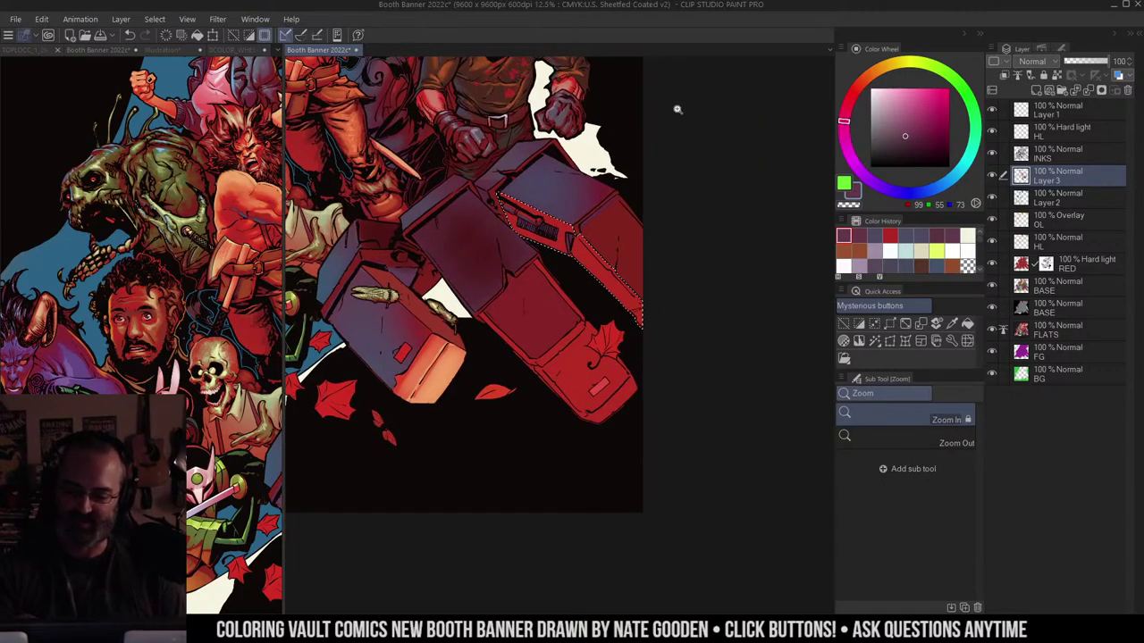
pyautogui.press('b')
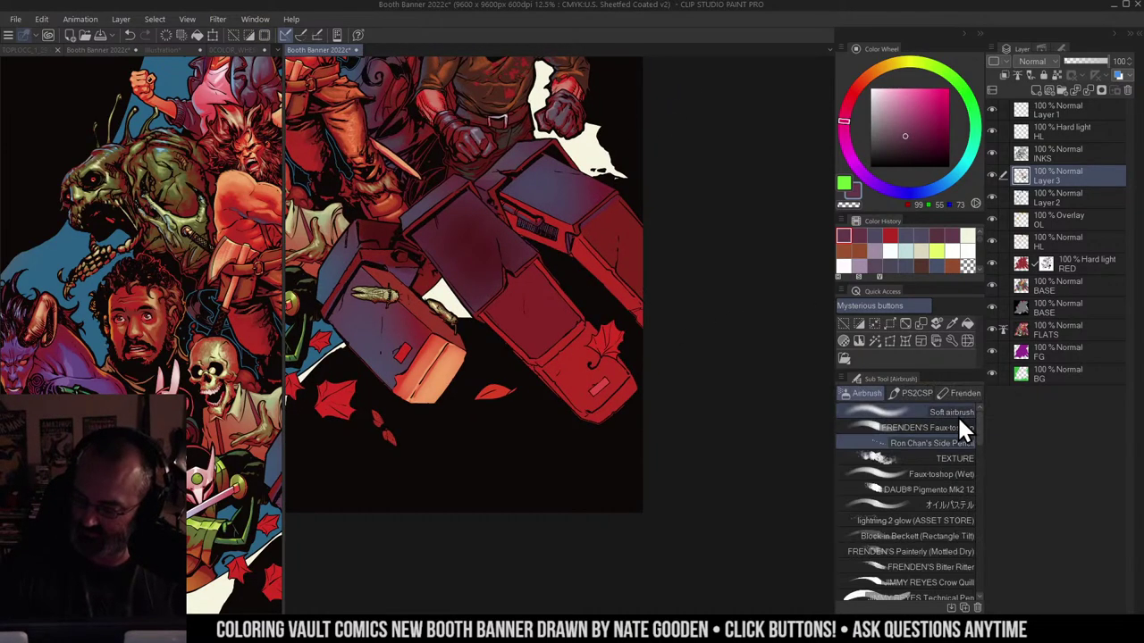
pyautogui.click(959, 414)
pyautogui.moveTo(572, 216)
pyautogui.mouseDown()
pyautogui.moveTo(519, 207)
pyautogui.moveTo(487, 259)
pyautogui.mouseUp()
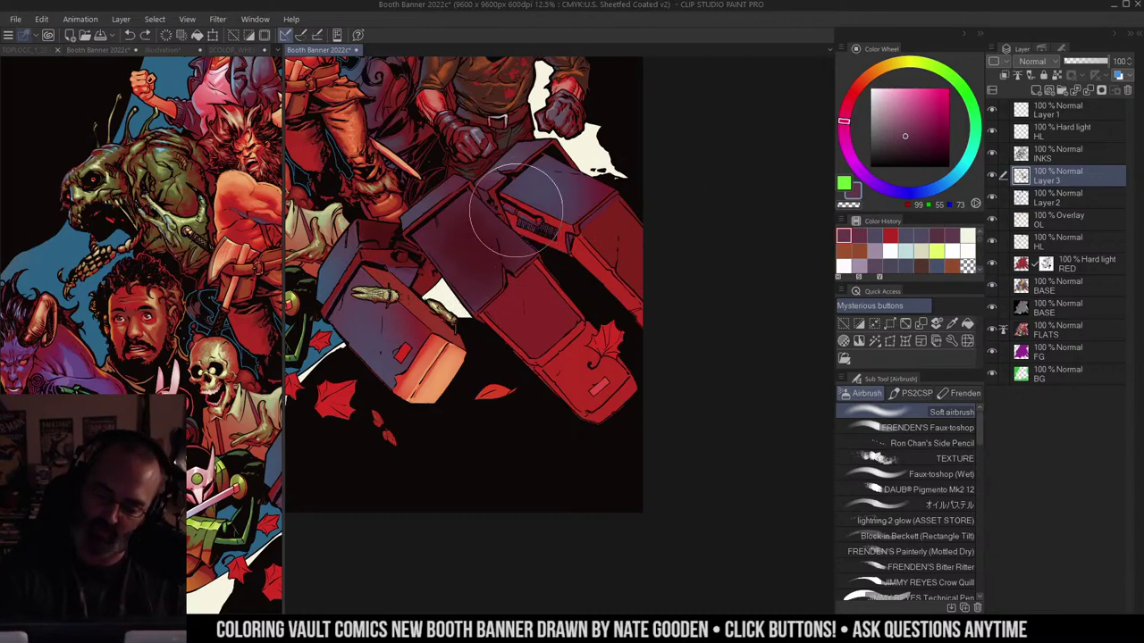
pyautogui.moveTo(517, 211); pyautogui.dragTo(474, 261)
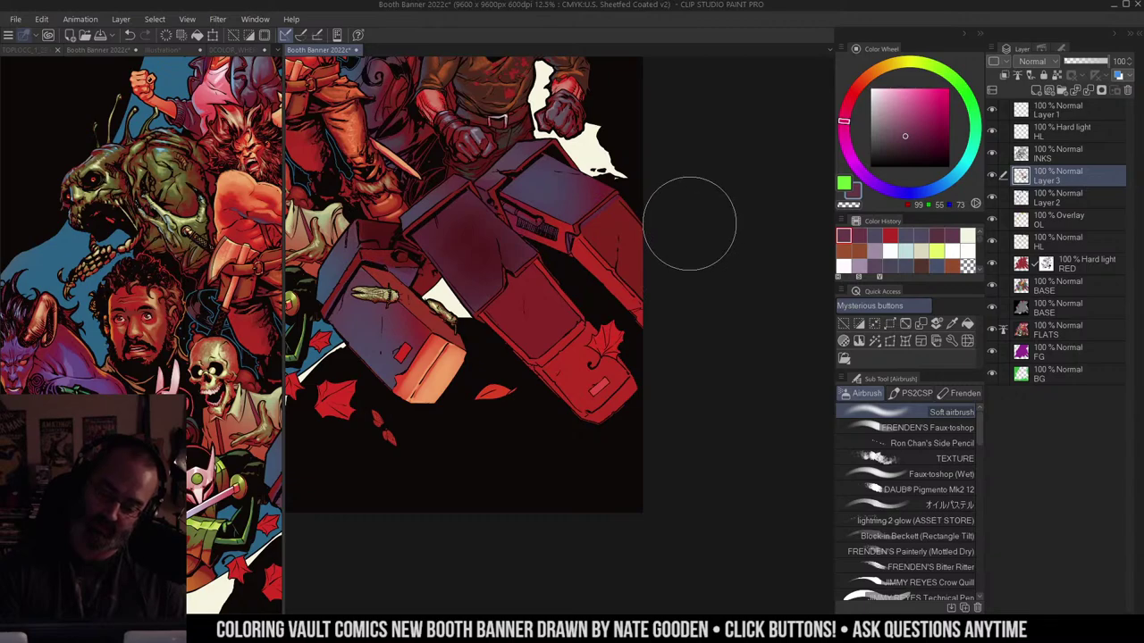
# Step: Auto-select the grille block's dark red side face, softly airbrush its upper edge reddish purple, and clear the selection
pyautogui.scroll(3, 625, 268)
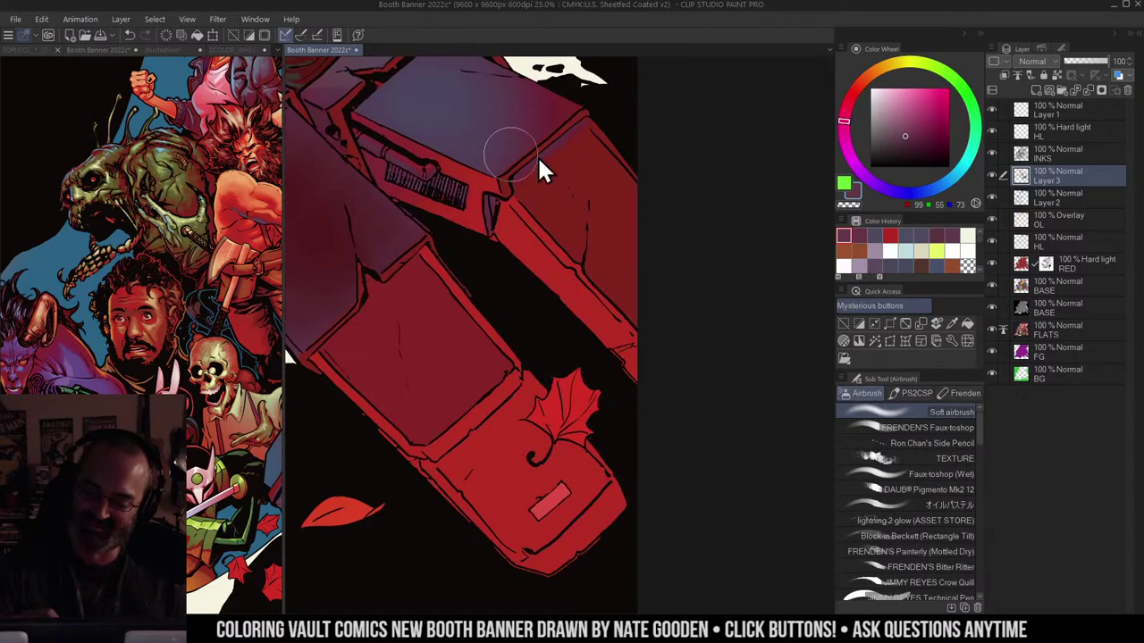
pyautogui.press('m')
pyautogui.press('w')
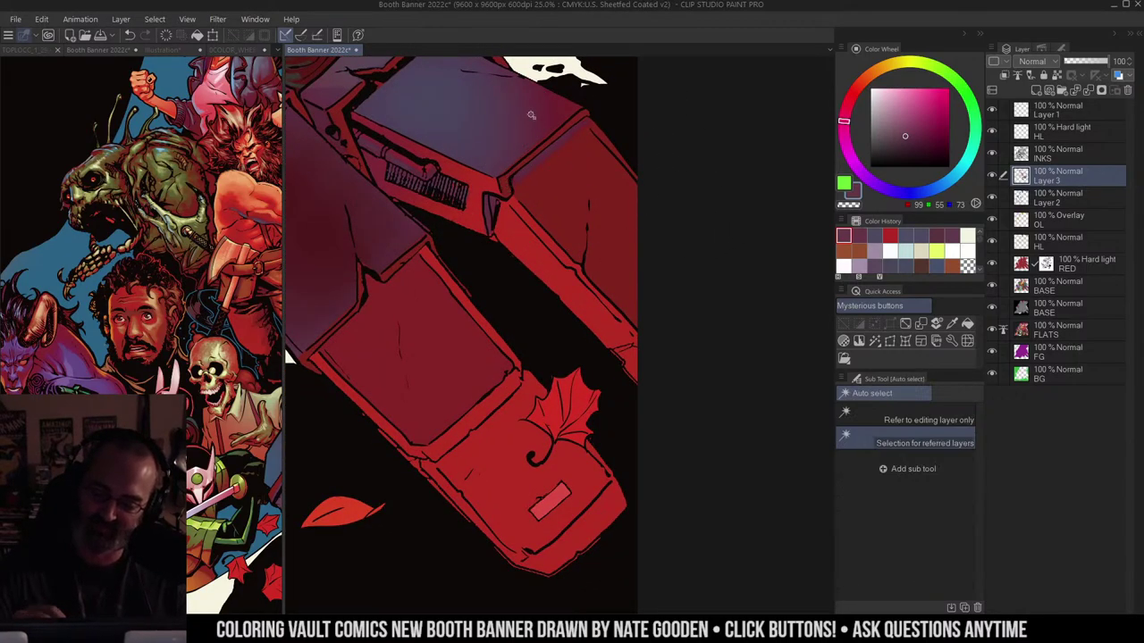
pyautogui.press('b')
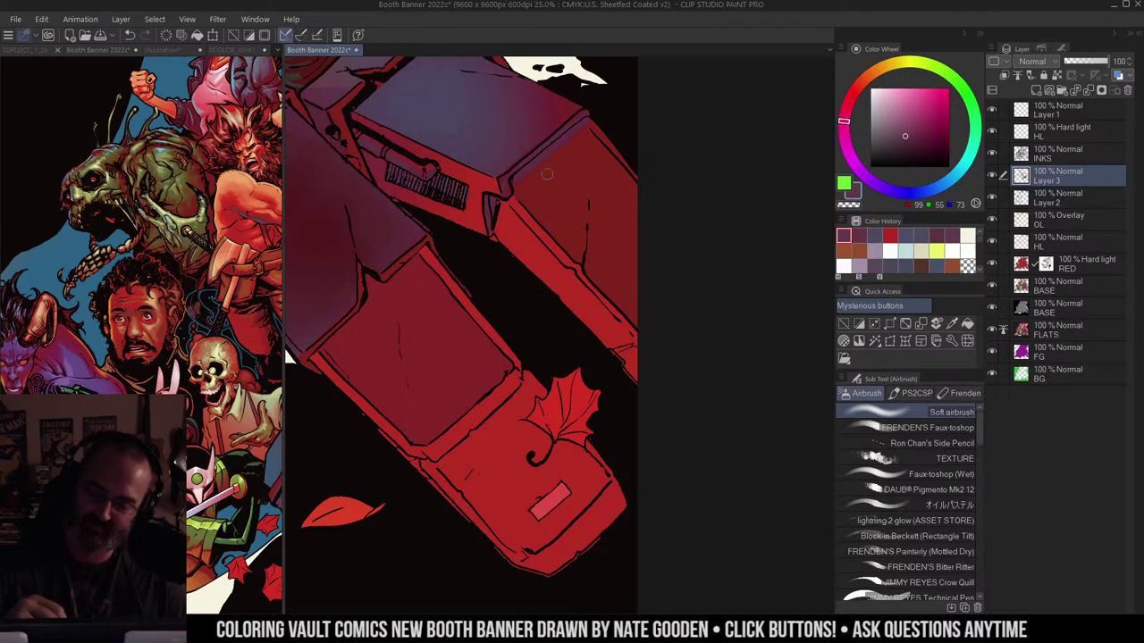
pyautogui.keyDown('alt'); pyautogui.click(573, 164); pyautogui.keyUp('alt')
pyautogui.keyDown('ctrl'); pyautogui.click(619, 132); pyautogui.keyUp('ctrl')
pyautogui.moveTo(634, 128); pyautogui.dragTo(750, 128)
pyautogui.press('m')
pyautogui.keyDown('alt'); pyautogui.click(676, 155); pyautogui.keyUp('alt')
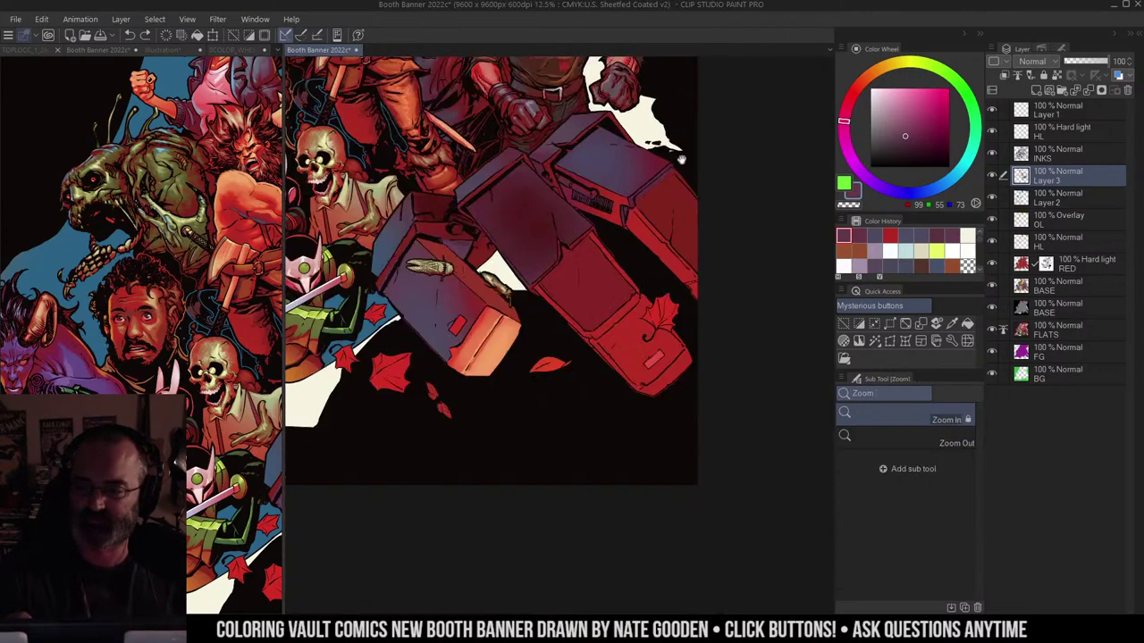
pyautogui.moveTo(681, 159); pyautogui.dragTo(739, 171)
pyautogui.hotkey('ctrl', 'd')
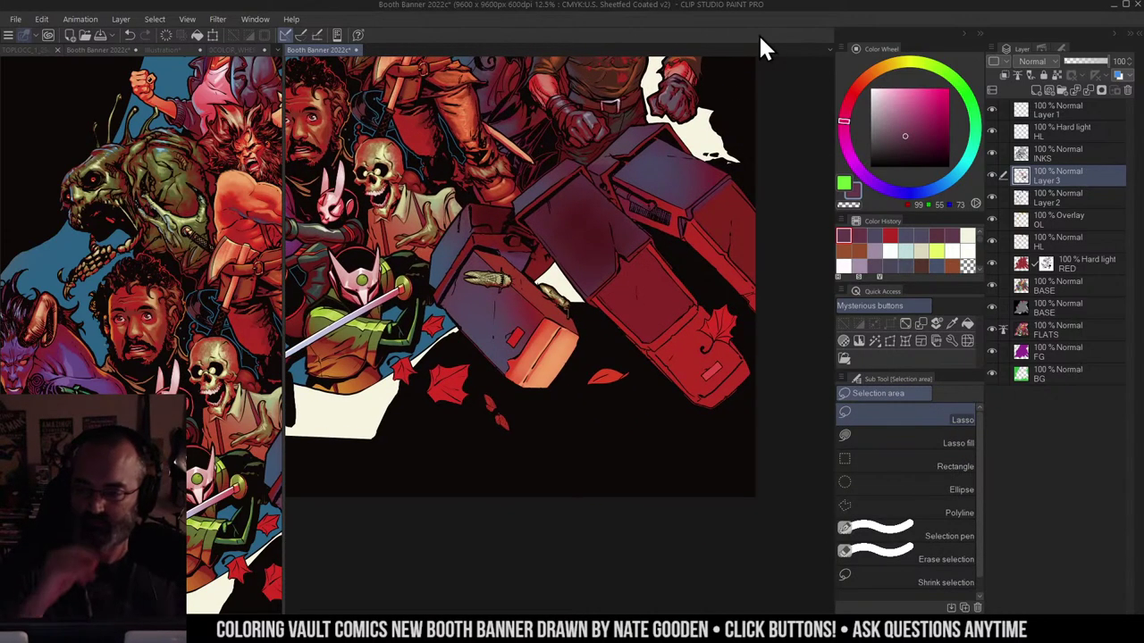
# Step: Sample a dark reddish purple (RGB 89, 49, 60) from the neighbouring block's purple top and auto-select that block's red faces
pyautogui.moveTo(725, 209); pyautogui.dragTo(690, 189)
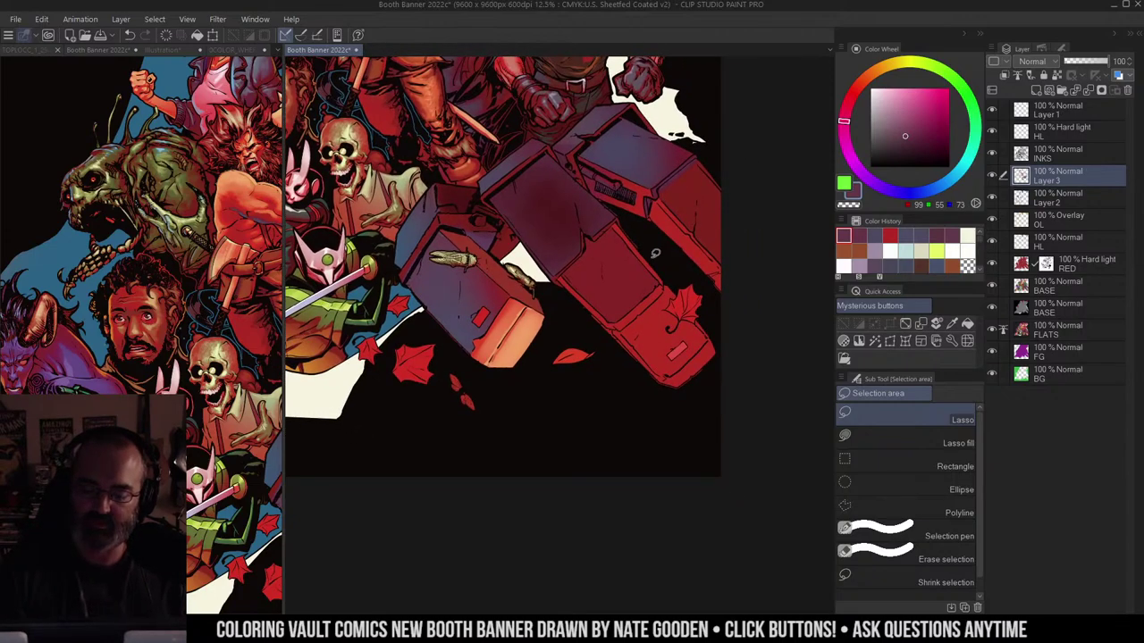
pyautogui.moveTo(670, 245); pyautogui.dragTo(657, 227)
pyautogui.keyDown('ctrl'); pyautogui.click(655, 242); pyautogui.keyUp('ctrl')
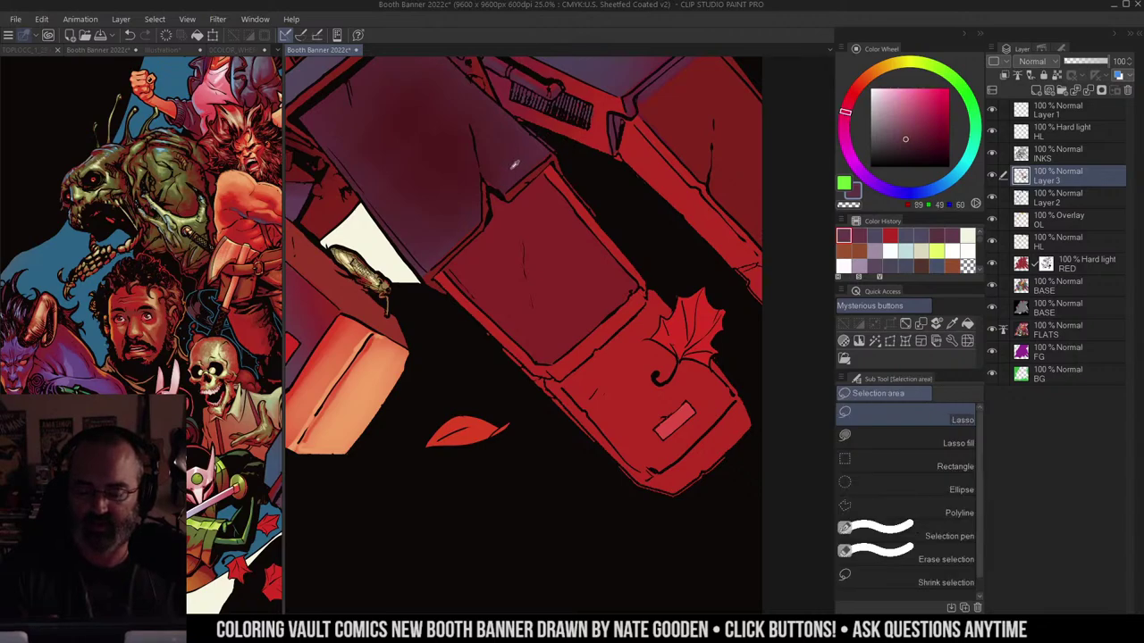
pyautogui.keyDown('alt'); pyautogui.click(512, 175); pyautogui.keyUp('alt')
pyautogui.press('w')
pyautogui.click(543, 186)
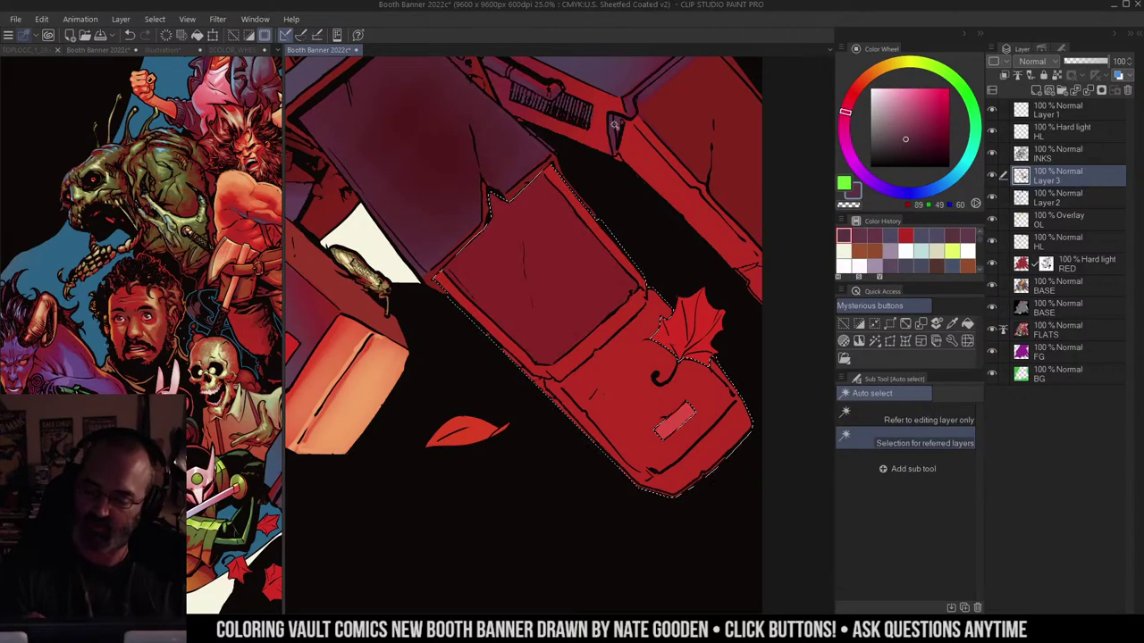
# Step: Try a Soft airbrush stroke of the dark reddish purple along the upper edge of the selected red faces
pyautogui.press('b')
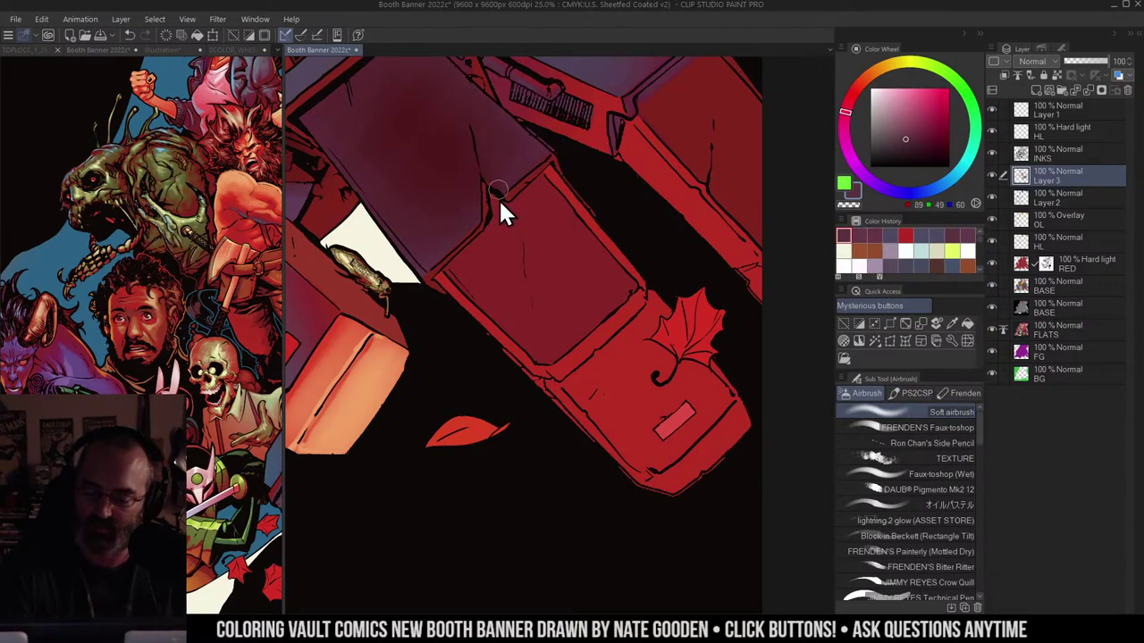
pyautogui.moveTo(497, 191)
pyautogui.mouseDown()
pyautogui.moveTo(491, 220)
pyautogui.moveTo(438, 285)
pyautogui.mouseUp()
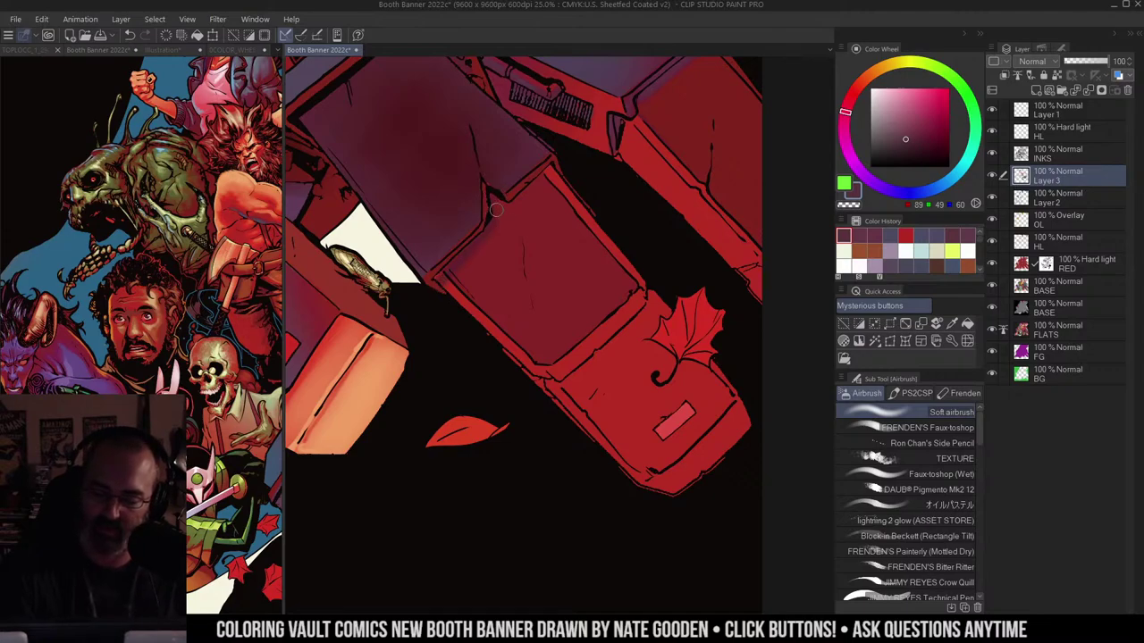
pyautogui.hotkey('ctrl', 'z')
pyautogui.hotkey('ctrl', 'z')
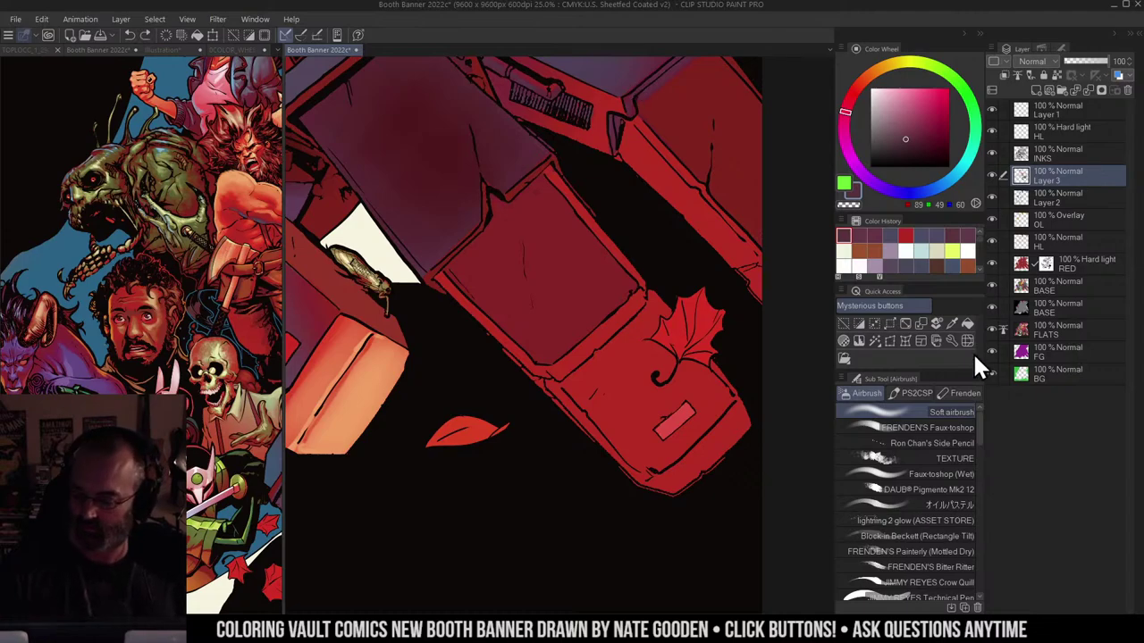
# Step: Shade the upper edge of the selected red faces with Ron Chan's Side Pencil, sampling RGB 135, 32, 44 and RGB 86, 45, 52
pyautogui.click(953, 443)
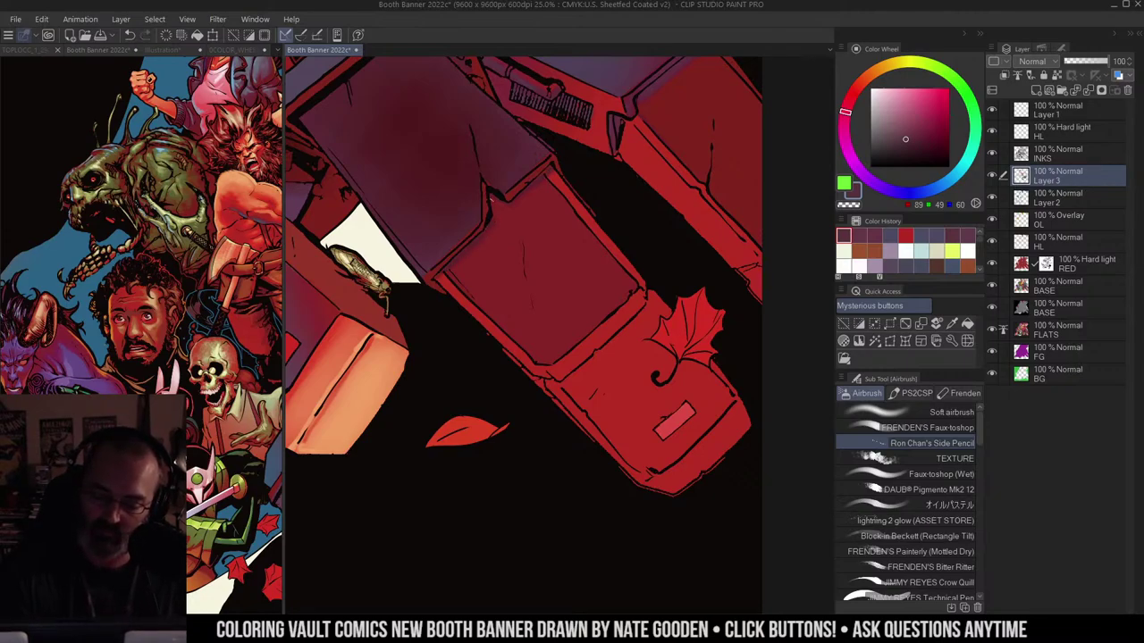
pyautogui.keyDown('alt'); pyautogui.click(502, 216); pyautogui.keyUp('alt')
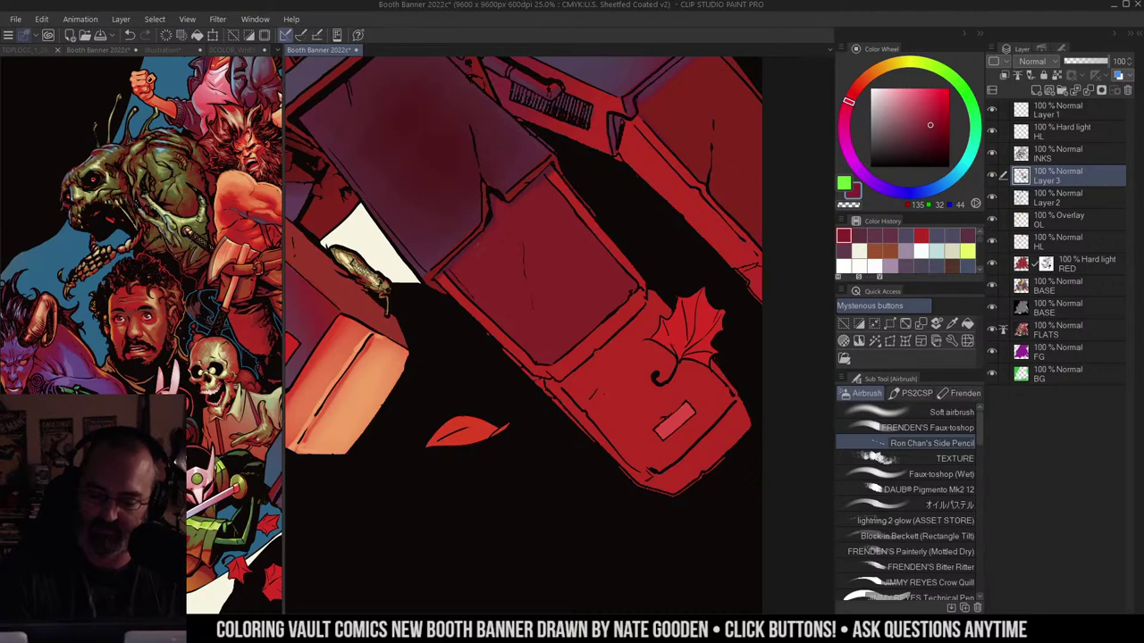
pyautogui.keyDown('alt'); pyautogui.click(517, 179); pyautogui.keyUp('alt')
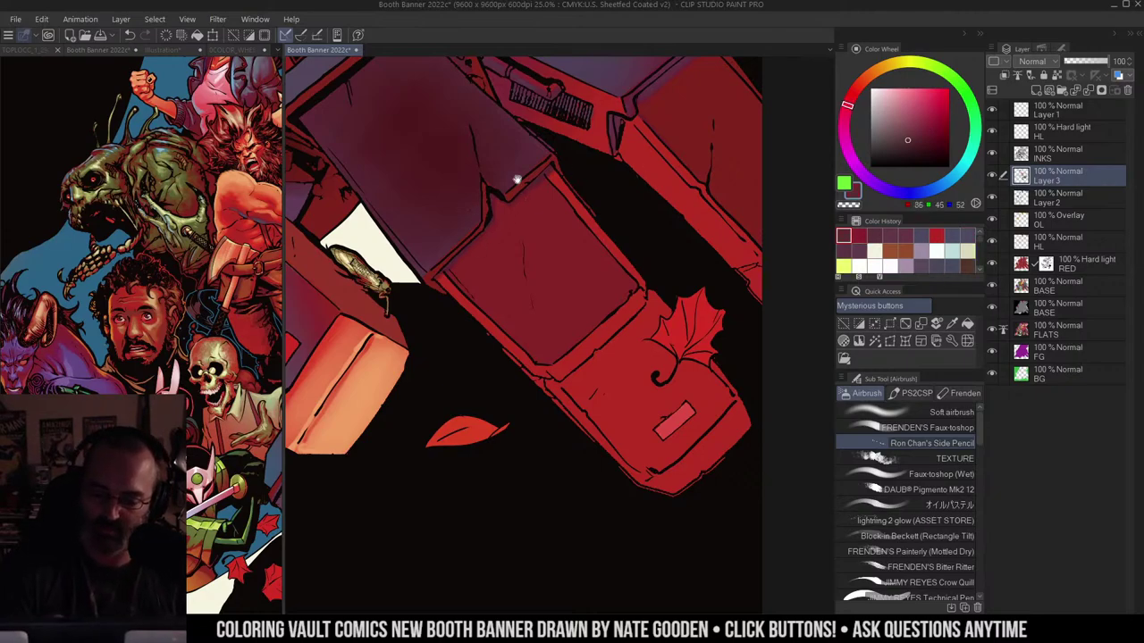
pyautogui.moveTo(517, 180); pyautogui.dragTo(542, 151)
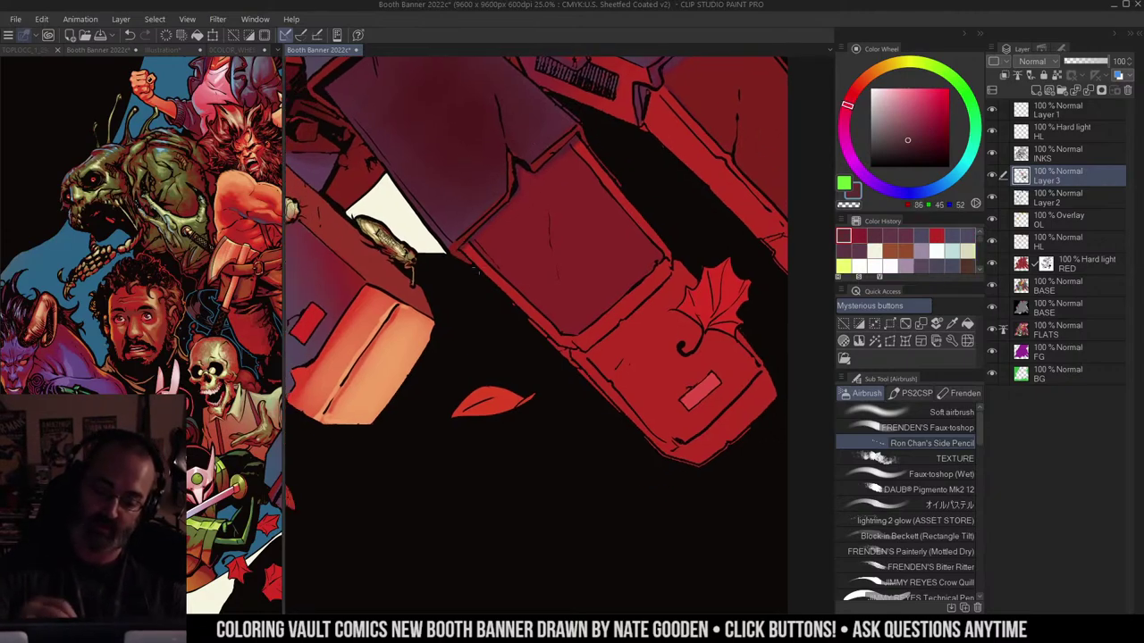
pyautogui.moveTo(563, 239); pyautogui.dragTo(545, 221)
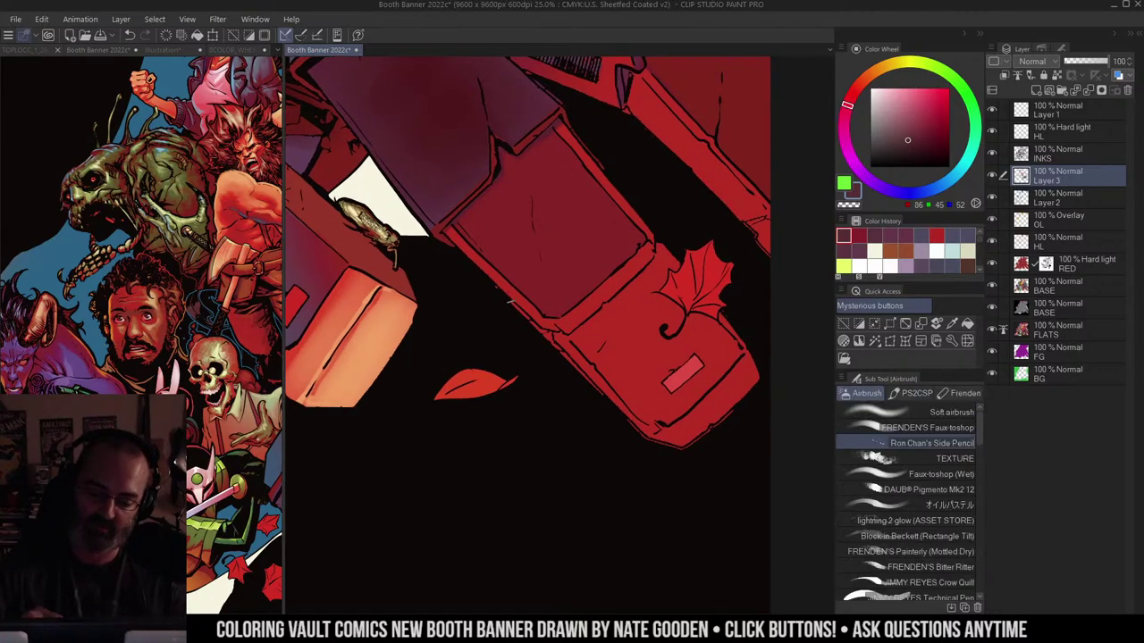
pyautogui.moveTo(565, 225); pyautogui.dragTo(583, 199)
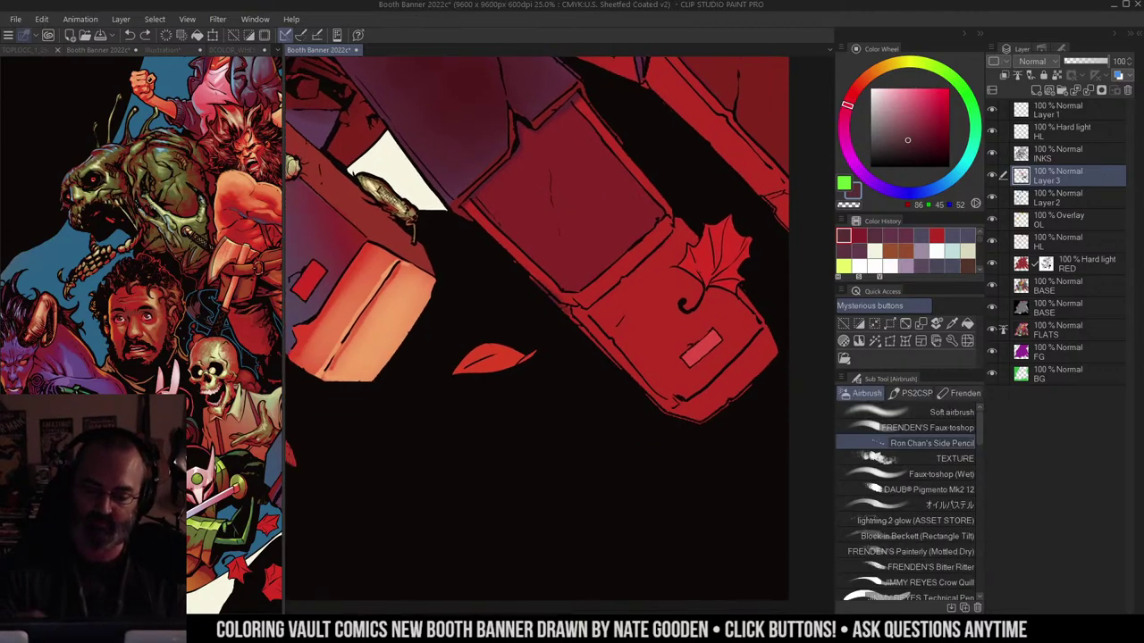
pyautogui.keyDown('alt'); pyautogui.click(400, 309); pyautogui.keyUp('alt')
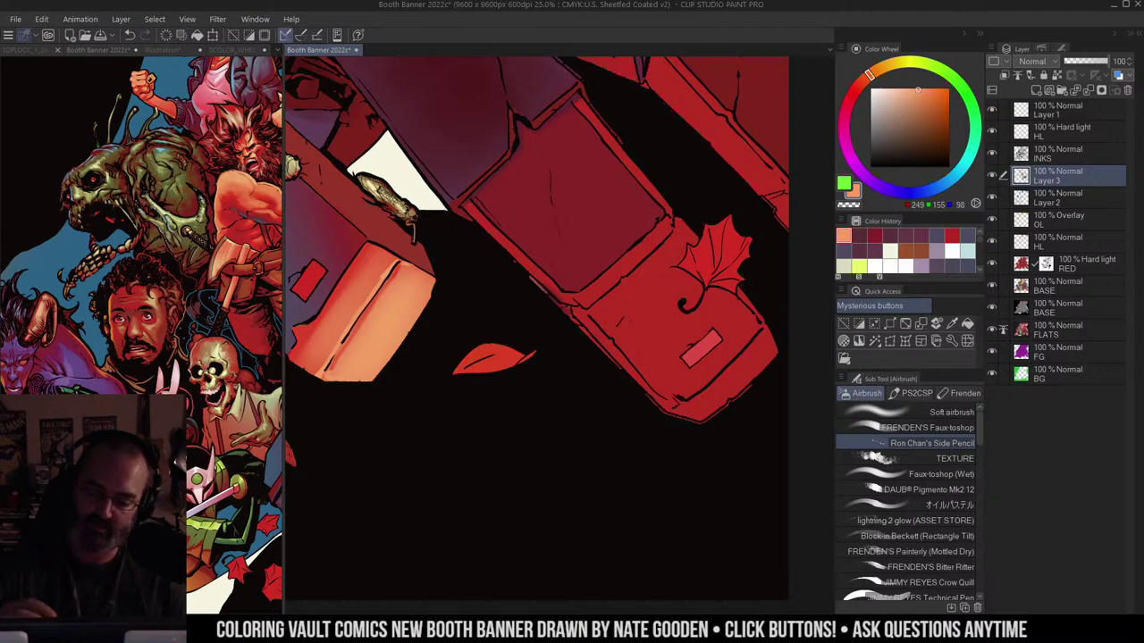
pyautogui.moveTo(674, 224); pyautogui.dragTo(618, 209)
pyautogui.press('l')
pyautogui.press('l')
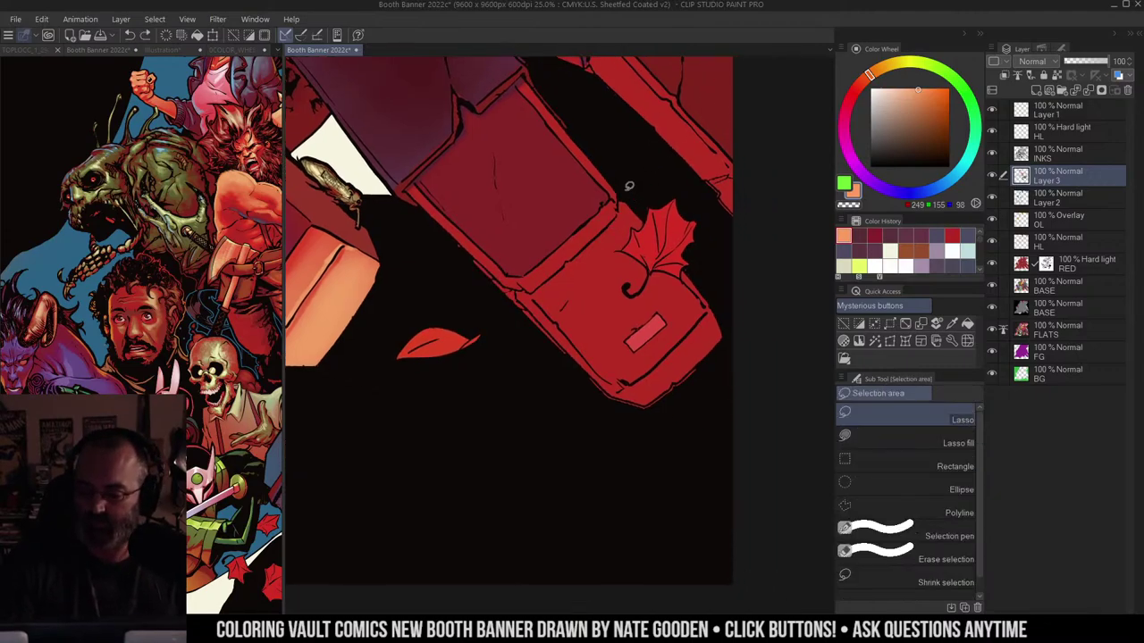
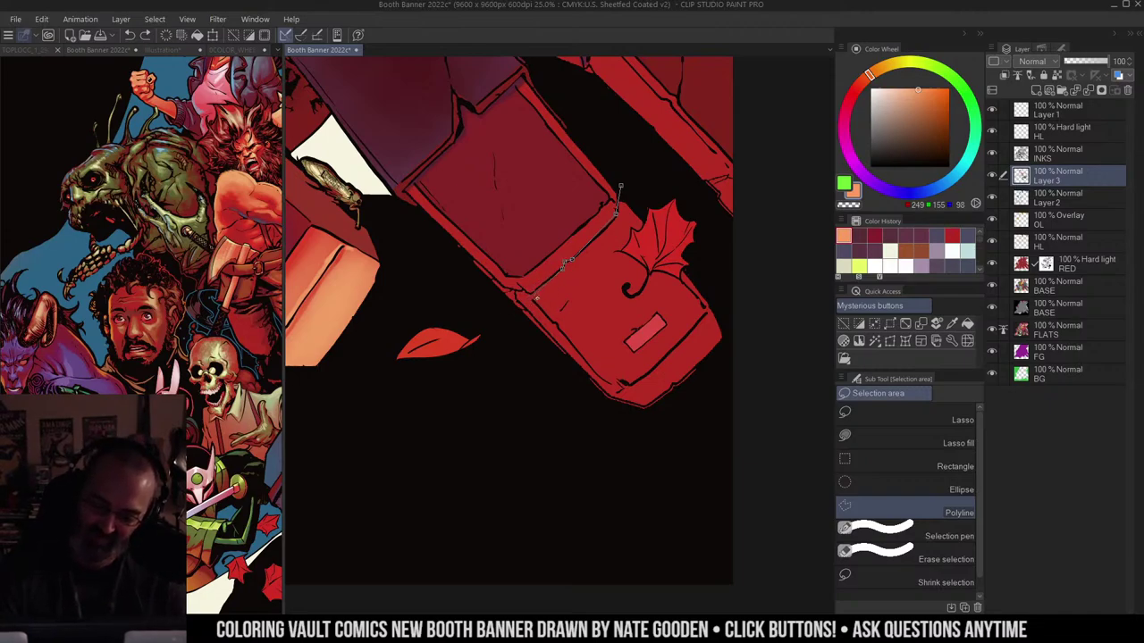
pyautogui.click(558, 327)
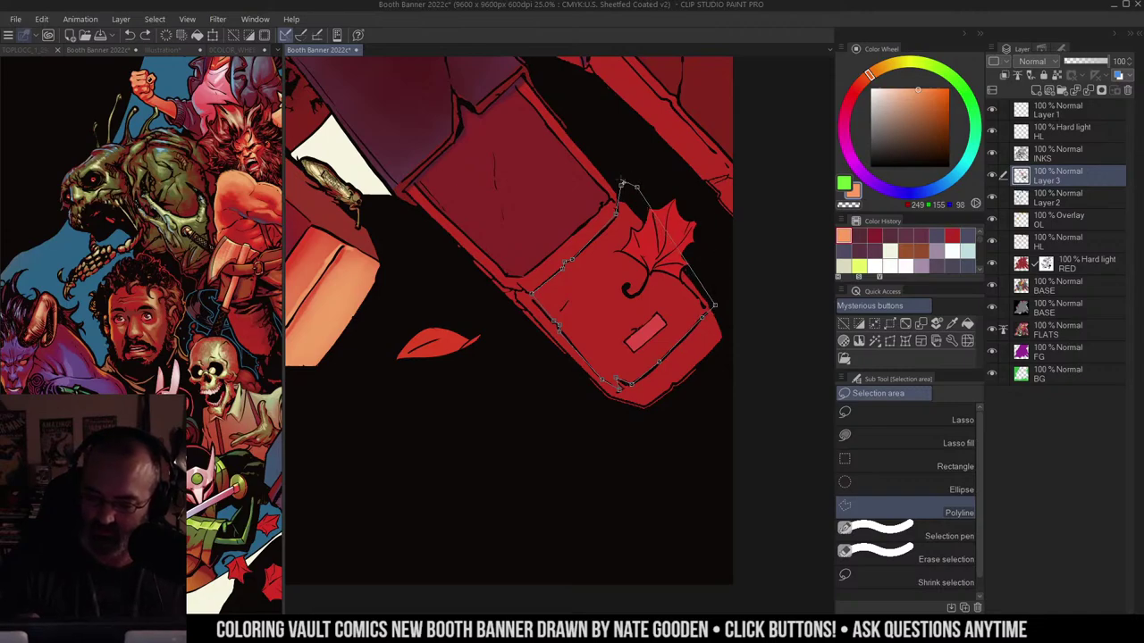
pyautogui.click(621, 186)
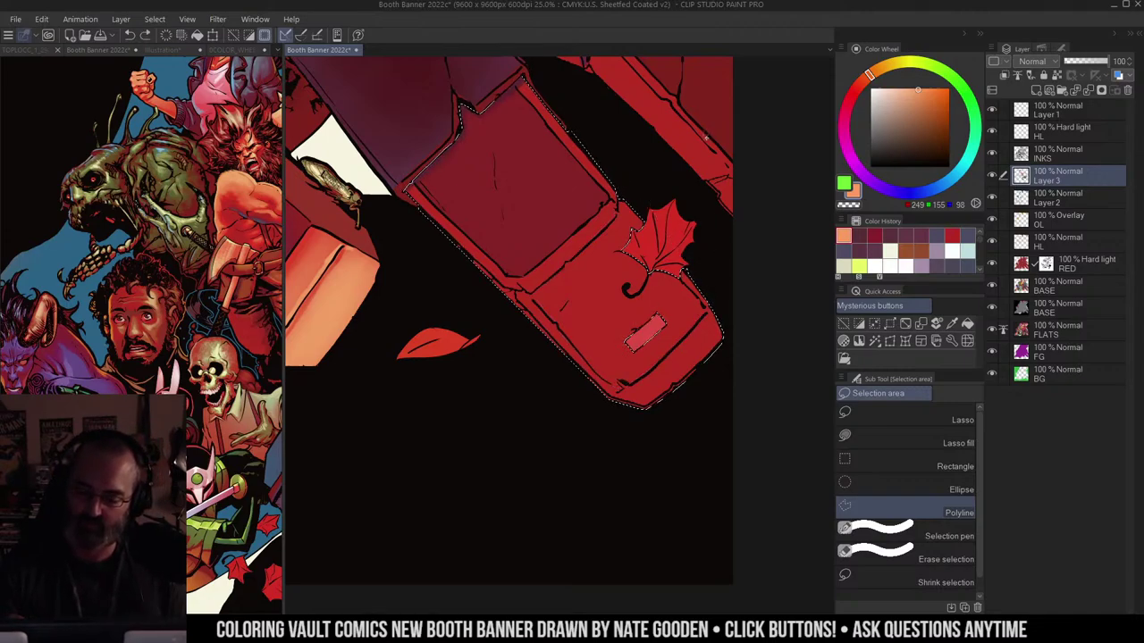
pyautogui.press('l')
pyautogui.hotkey('ctrl', 'd')
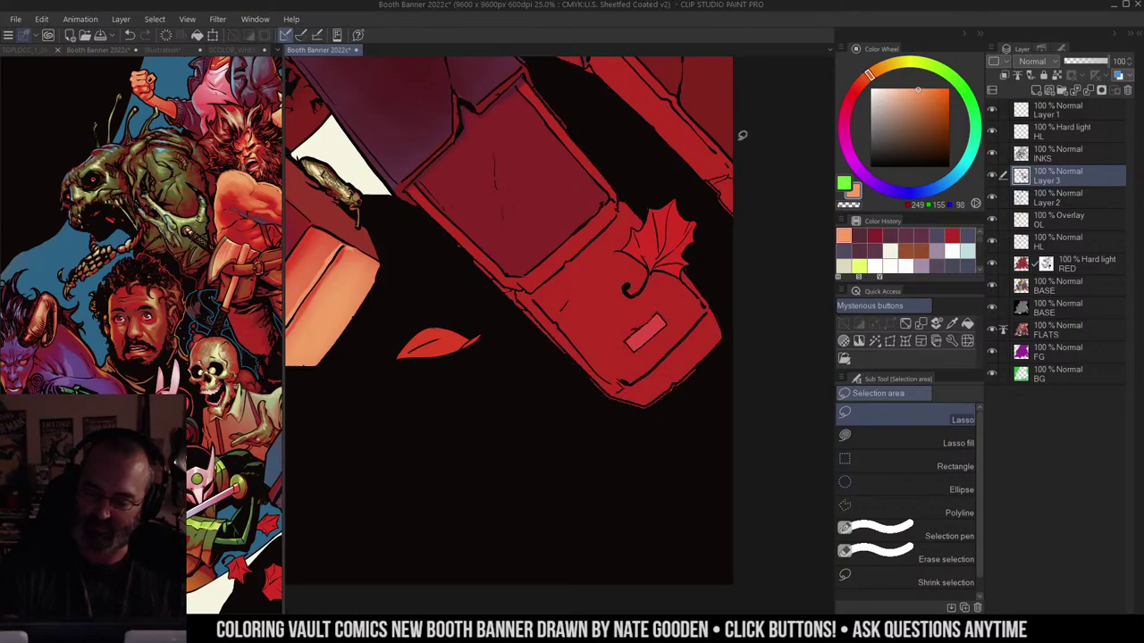
# Step: Lasso the block's lower red panel with the small rectangle, and exclude the maple leaf using Auto select
pyautogui.moveTo(617, 213); pyautogui.dragTo(570, 257)
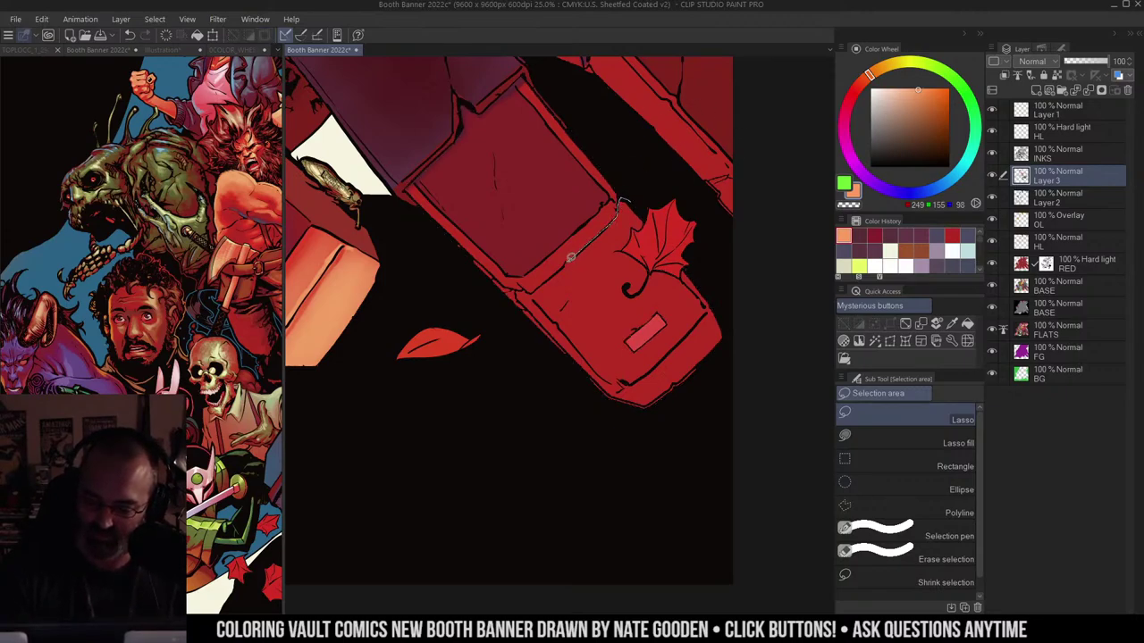
pyautogui.moveTo(521, 290)
pyautogui.mouseDown()
pyautogui.moveTo(660, 447)
pyautogui.moveTo(628, 409)
pyautogui.moveTo(624, 383)
pyautogui.moveTo(679, 345)
pyautogui.moveTo(715, 300)
pyautogui.moveTo(720, 243)
pyautogui.mouseUp()
pyautogui.press('w')
pyautogui.click(666, 240)
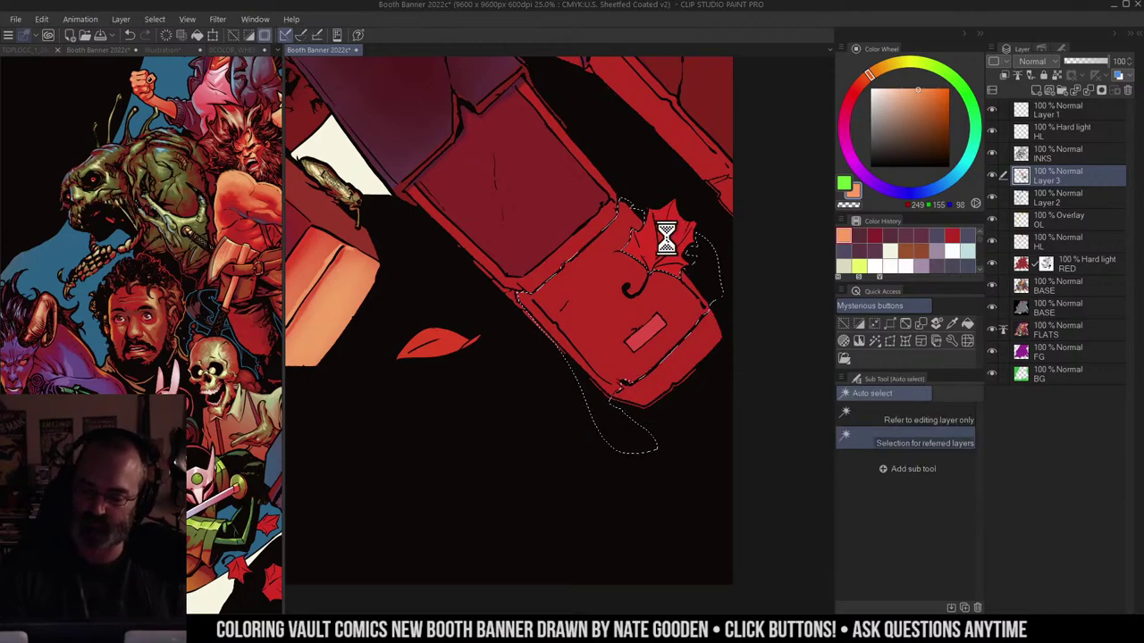
# Step: Airbrush a soft orange glow (RGB 249, 162, 103), sampled from the neighbouring block's orange end, over the selected panel
pyautogui.press('/')
pyautogui.keyDown('alt'); pyautogui.click(669, 296); pyautogui.keyUp('alt')
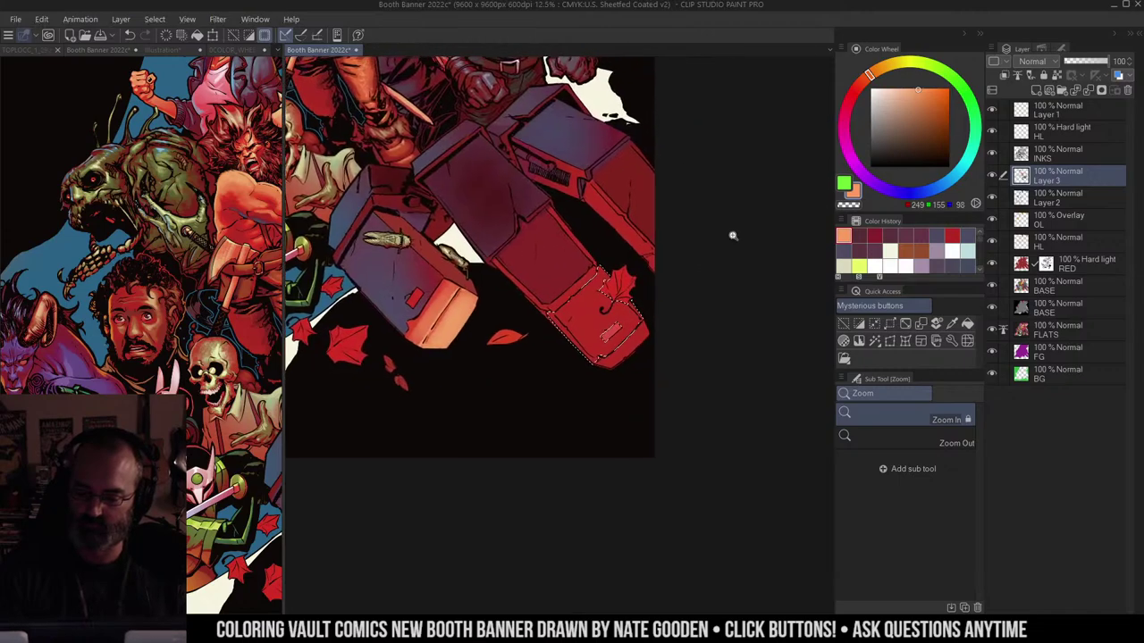
pyautogui.hotkey('ctrl', 'd')
pyautogui.press('b')
pyautogui.keyDown('alt'); pyautogui.click(452, 311); pyautogui.keyUp('alt')
pyautogui.click(963, 413)
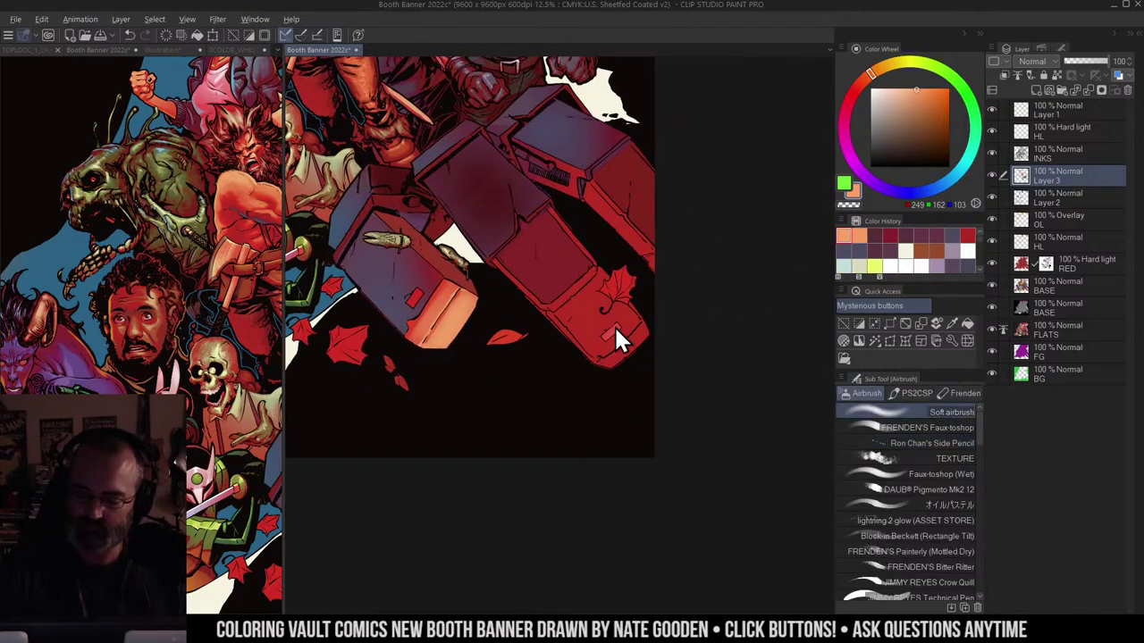
pyautogui.moveTo(656, 304)
pyautogui.mouseDown()
pyautogui.moveTo(625, 358)
pyautogui.moveTo(598, 344)
pyautogui.moveTo(659, 321)
pyautogui.moveTo(707, 275)
pyautogui.mouseUp()
# Step: Lasso the dark red strip at the block's end, below the orange panel, and hide the selection outline
pyautogui.press('/')
pyautogui.click(655, 327)
pyautogui.press('m')
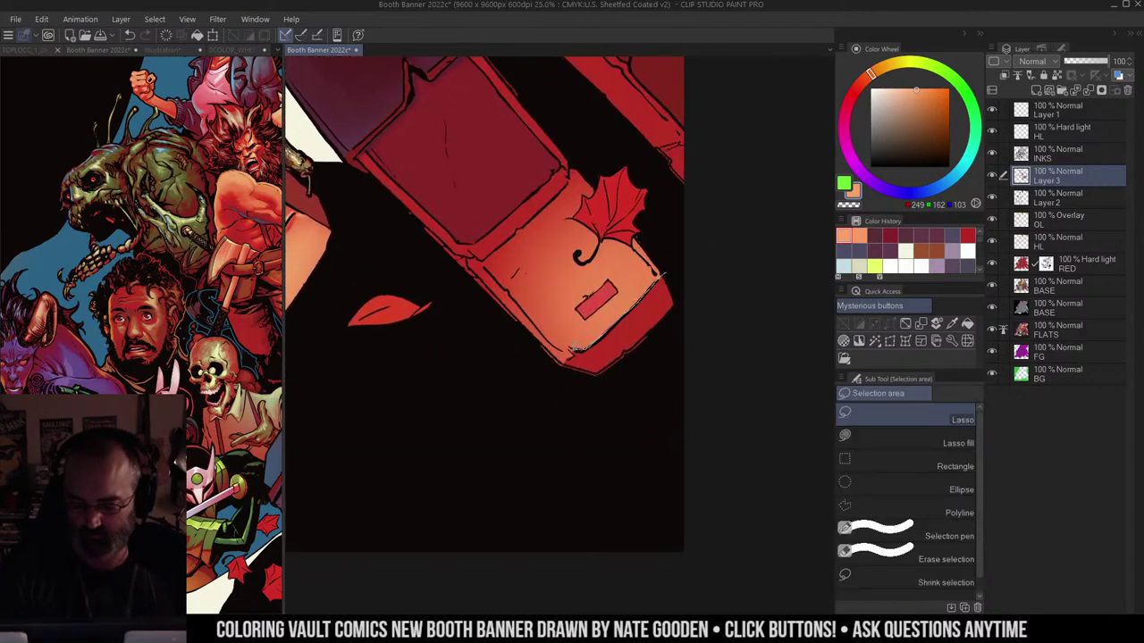
pyautogui.moveTo(571, 349)
pyautogui.mouseDown()
pyautogui.moveTo(657, 357)
pyautogui.moveTo(668, 279)
pyautogui.mouseUp()
pyautogui.press('w')
pyautogui.hotkey('ctrl', 'h')
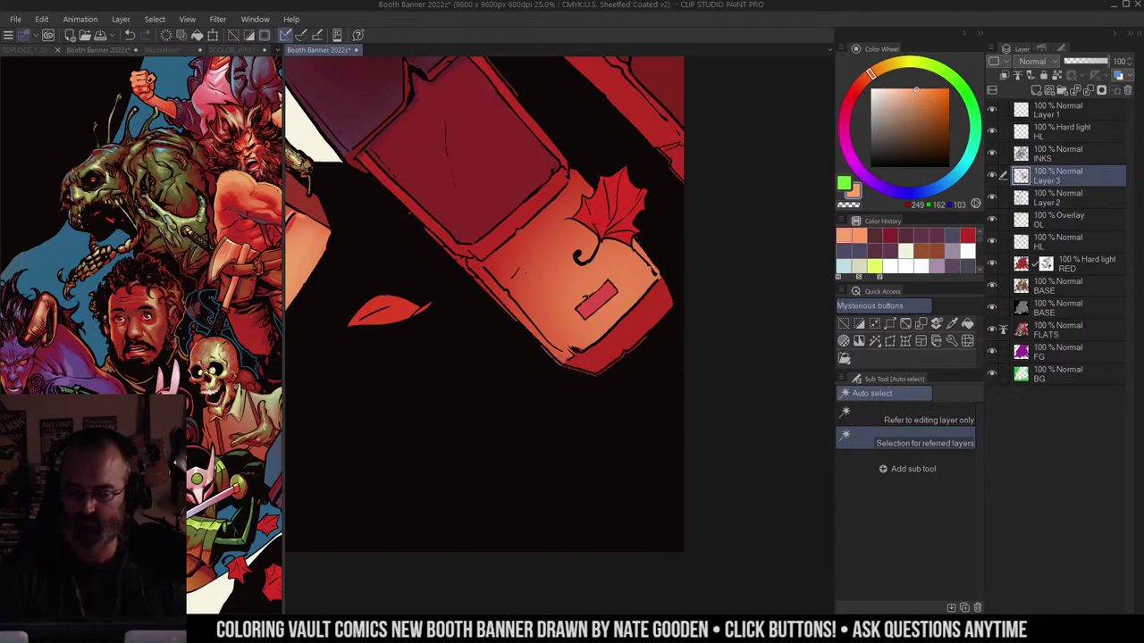
# Step: Airbrush the selected strip at the block's end with the soft orange (RGB 249, 162, 103) and clear the selection
pyautogui.press('b')
pyautogui.moveTo(562, 399)
pyautogui.mouseDown()
pyautogui.moveTo(629, 347)
pyautogui.moveTo(707, 211)
pyautogui.mouseUp()
pyautogui.press('m')
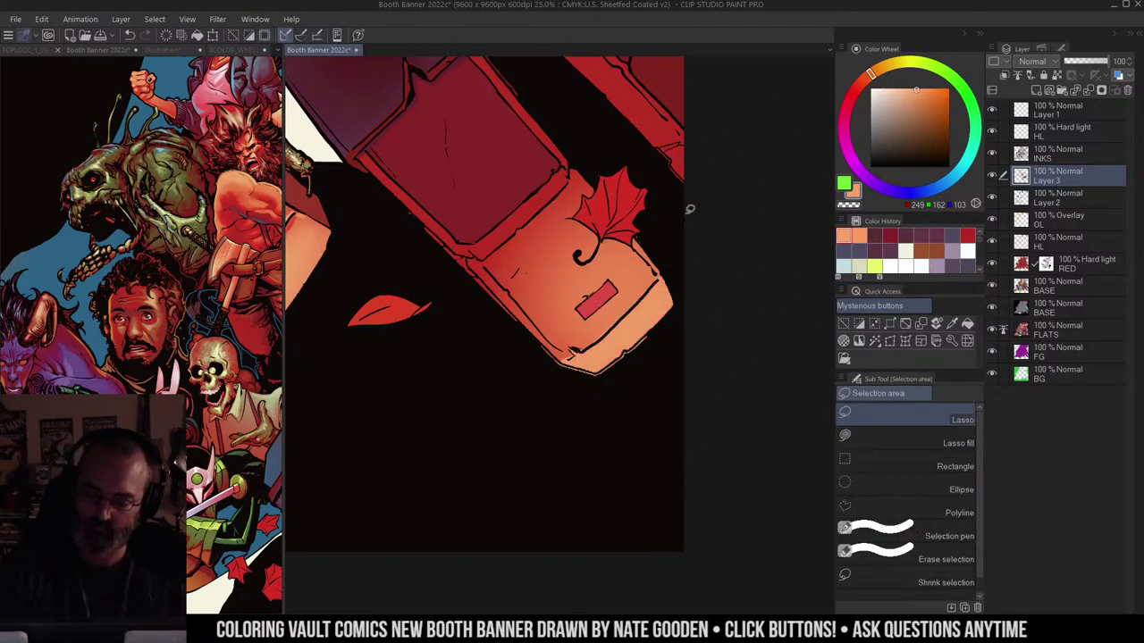
pyautogui.press('b')
pyautogui.press('m')
pyautogui.hotkey('ctrl', 'd')
pyautogui.press('/')
# Step: Shade the edge of the small red rectangle with Ron Chan's Side Pencil in dark red (RGB 135, 32, 44)
pyautogui.click(622, 268)
pyautogui.press('m')
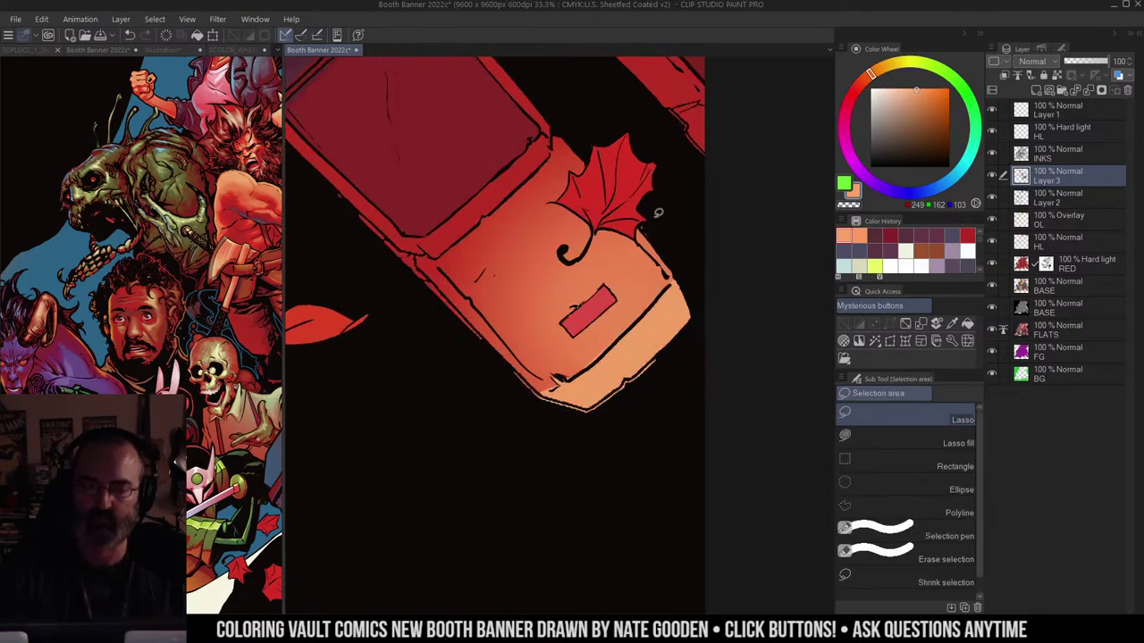
pyautogui.press('b')
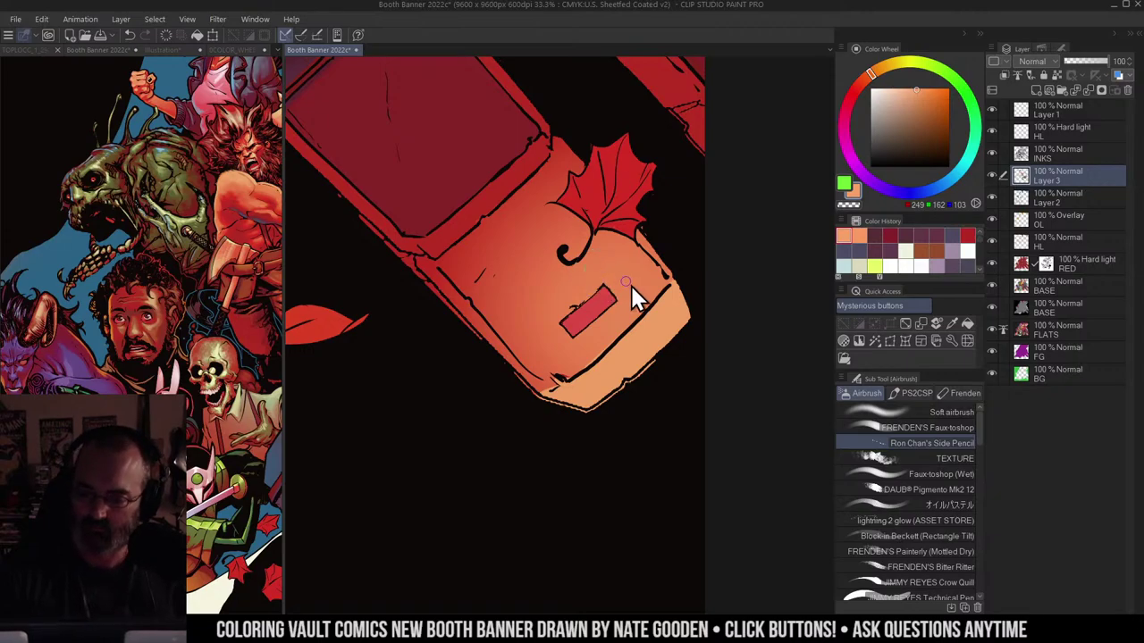
pyautogui.keyDown('ctrl'); pyautogui.click(631, 288); pyautogui.keyUp('ctrl')
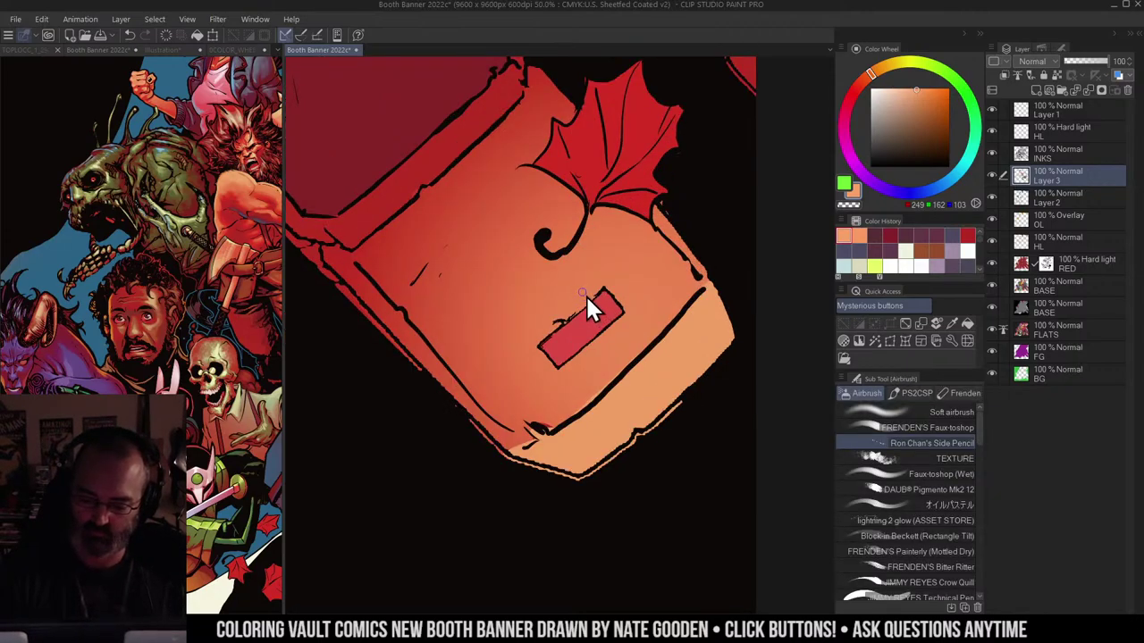
pyautogui.hotkey('ctrl', 'z')
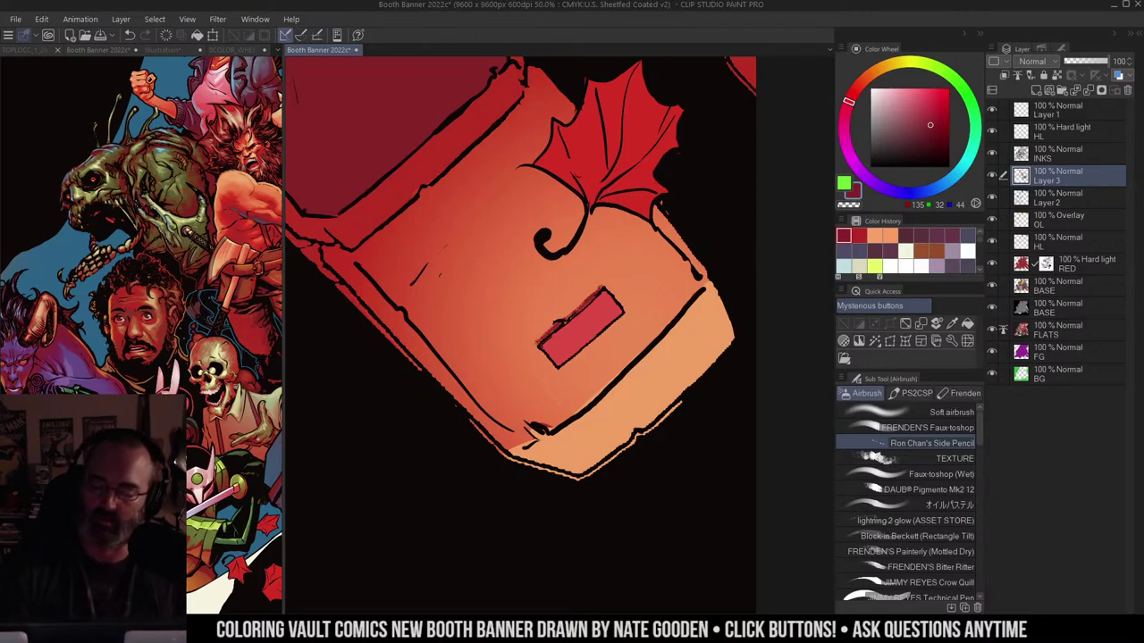
# Step: Pencil orange highlights, sampled as RGB 233, 133, 87, onto the lower end of the ridge between the dark red and orange panels
pyautogui.keyDown('alt'); pyautogui.click(616, 255); pyautogui.keyUp('alt')
pyautogui.moveTo(610, 238); pyautogui.dragTo(650, 242)
pyautogui.moveTo(552, 247); pyautogui.dragTo(670, 219)
pyautogui.keyDown('alt'); pyautogui.click(737, 263); pyautogui.keyUp('alt')
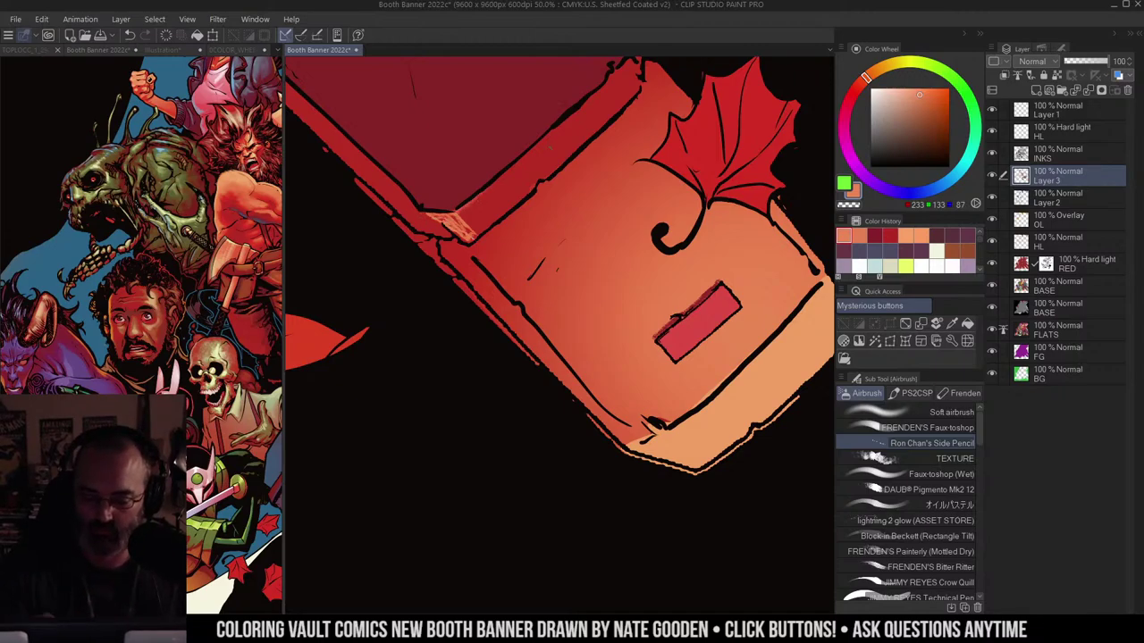
pyautogui.moveTo(574, 199); pyautogui.dragTo(544, 232)
pyautogui.keyDown('alt'); pyautogui.click(543, 232); pyautogui.keyUp('alt')
pyautogui.keyDown('alt'); pyautogui.click(545, 234); pyautogui.keyUp('alt')
# Step: Extend the RGB 233, 133, 87 pencil highlights along the rest of the ridge up to its upper end
pyautogui.keyDown('ctrl'); pyautogui.click(559, 240); pyautogui.keyUp('ctrl')
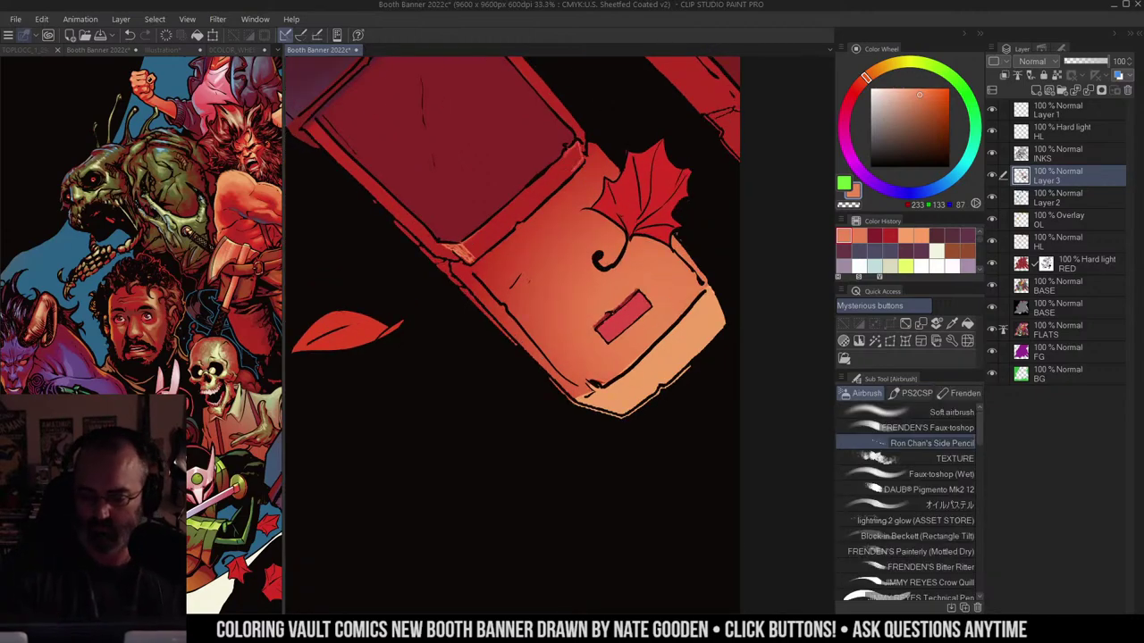
pyautogui.keyDown('alt'); pyautogui.click(595, 202); pyautogui.keyUp('alt')
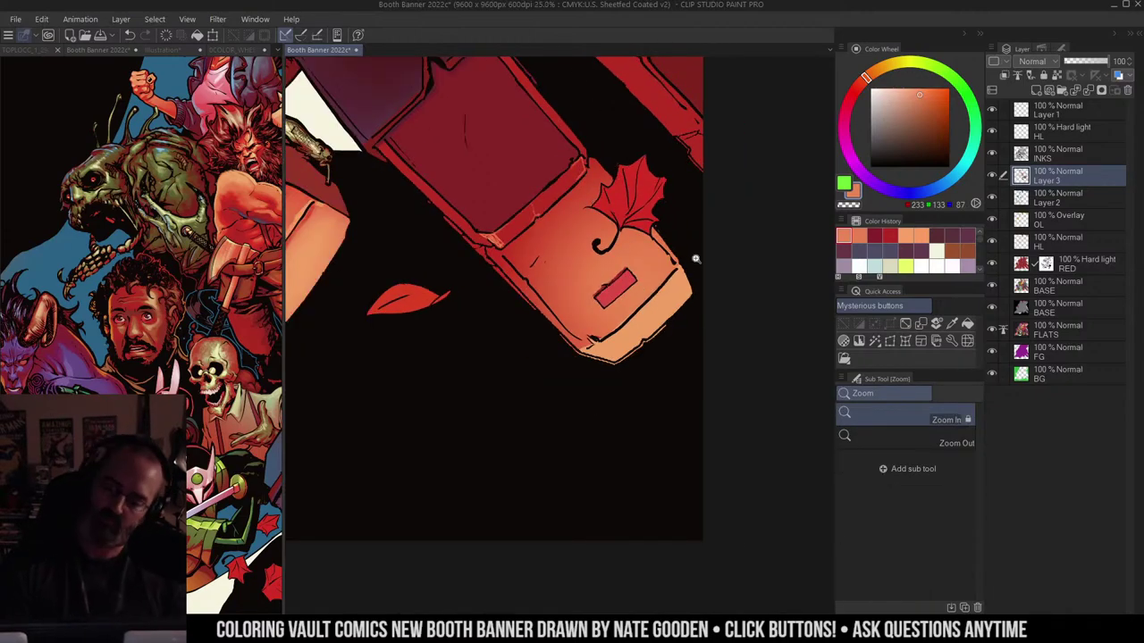
pyautogui.click(570, 212)
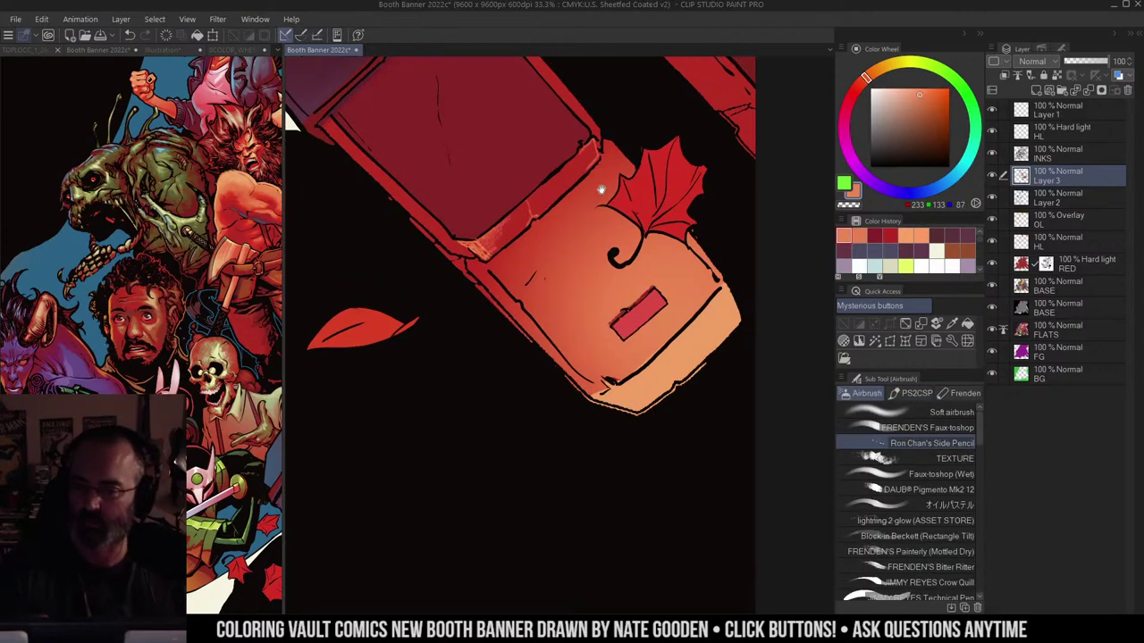
pyautogui.press('m')
pyautogui.moveTo(601, 190)
pyautogui.mouseDown()
pyautogui.moveTo(574, 218)
pyautogui.moveTo(542, 212)
pyautogui.mouseUp()
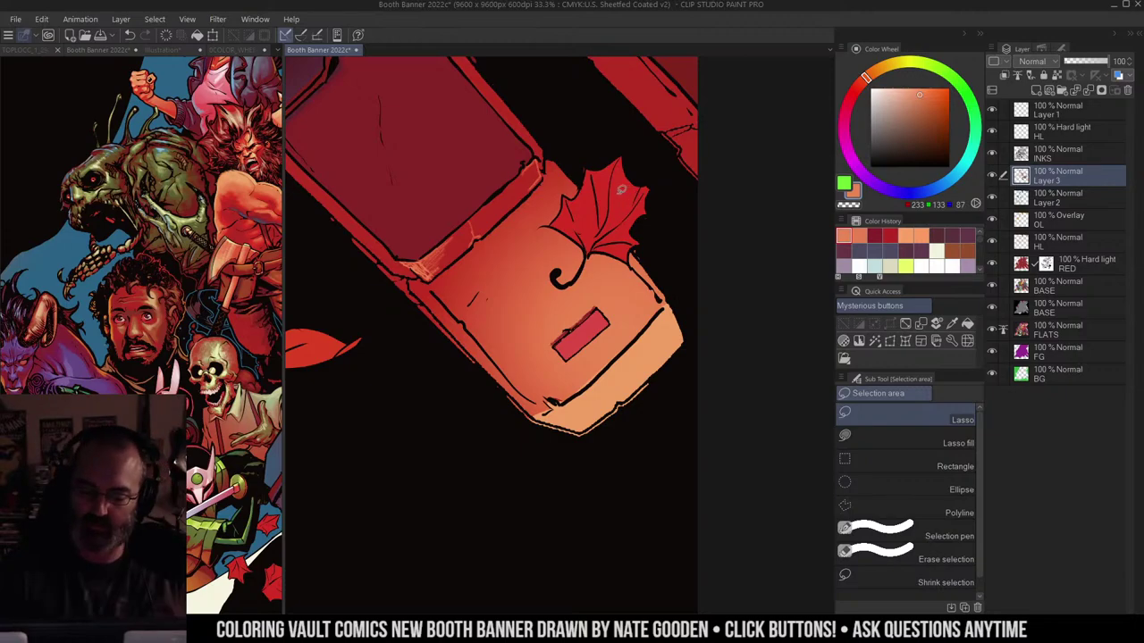
pyautogui.moveTo(575, 211); pyautogui.dragTo(608, 212)
pyautogui.press('b')
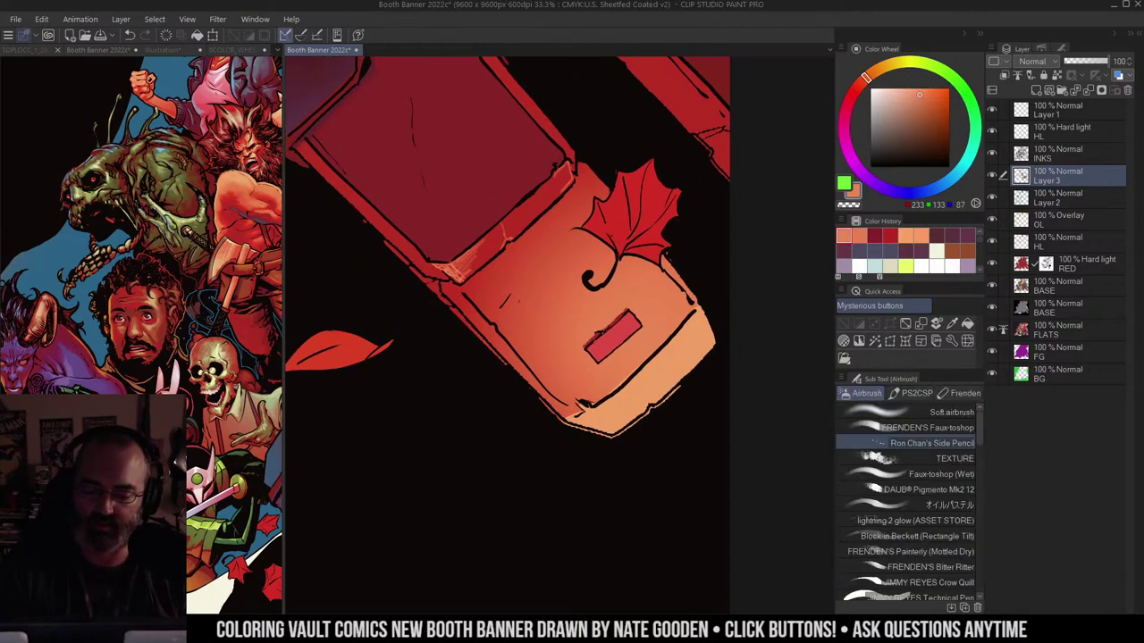
pyautogui.moveTo(511, 227)
pyautogui.mouseDown()
pyautogui.moveTo(564, 179)
pyautogui.moveTo(563, 191)
pyautogui.mouseUp()
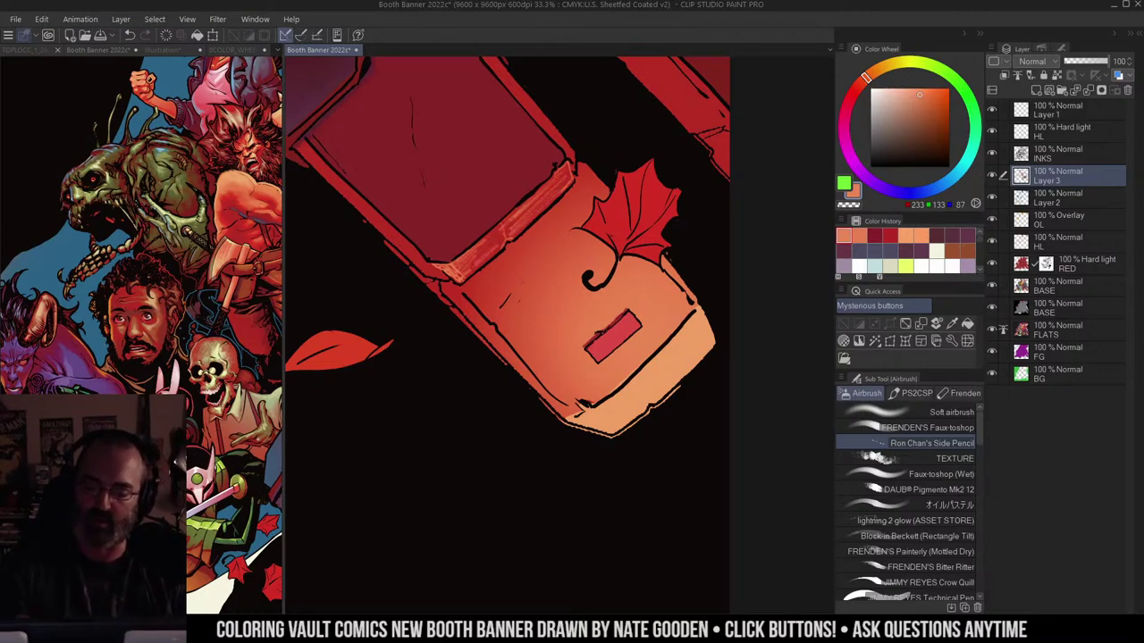
pyautogui.moveTo(656, 235); pyautogui.dragTo(645, 228)
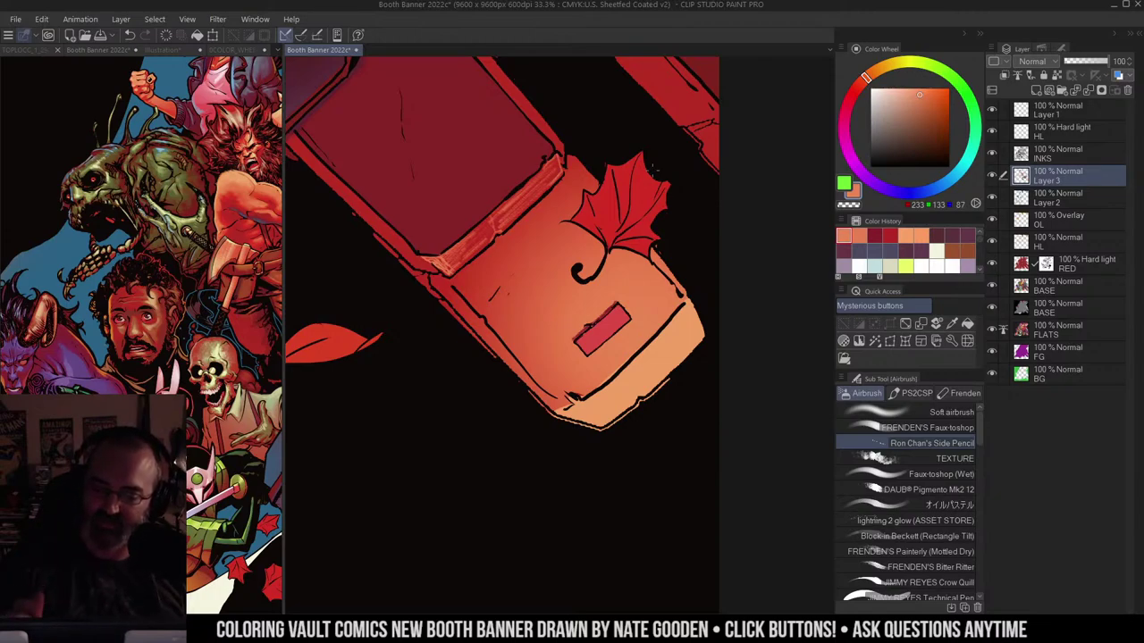
# Step: Sample RGB 228, 125, 82 and pencil highlights over the ridge and along the block's lower-left side edge
pyautogui.moveTo(618, 128)
pyautogui.mouseDown()
pyautogui.moveTo(602, 208)
pyautogui.moveTo(627, 184)
pyautogui.moveTo(637, 136)
pyautogui.mouseUp()
pyautogui.keyDown('alt'); pyautogui.click(597, 344); pyautogui.keyUp('alt')
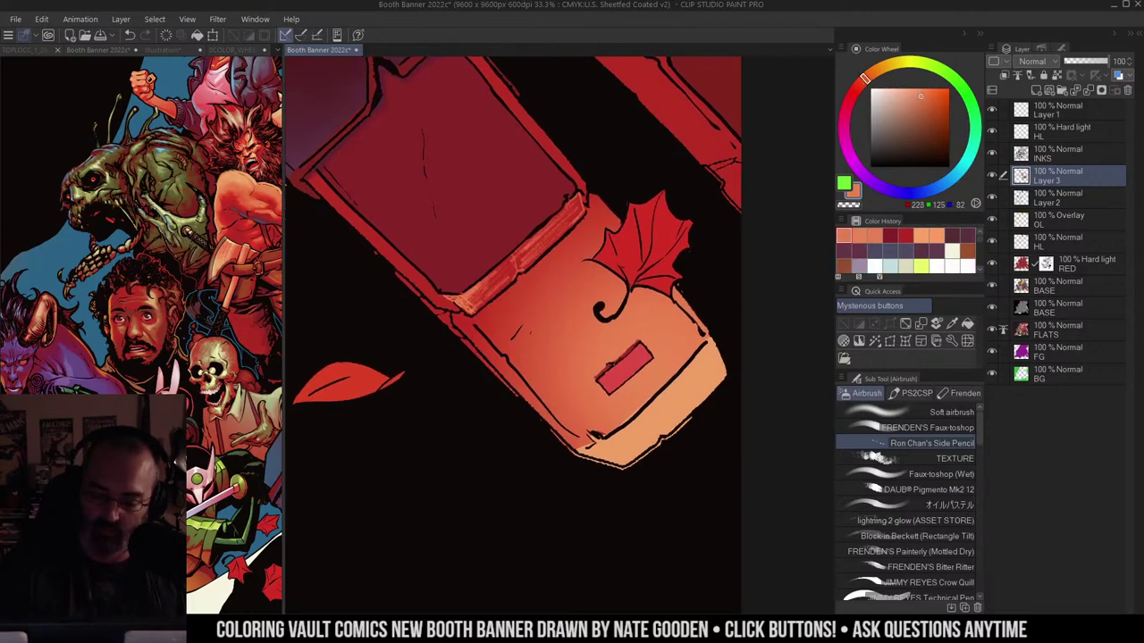
pyautogui.moveTo(471, 296)
pyautogui.mouseDown()
pyautogui.moveTo(483, 301)
pyautogui.moveTo(534, 254)
pyautogui.mouseUp()
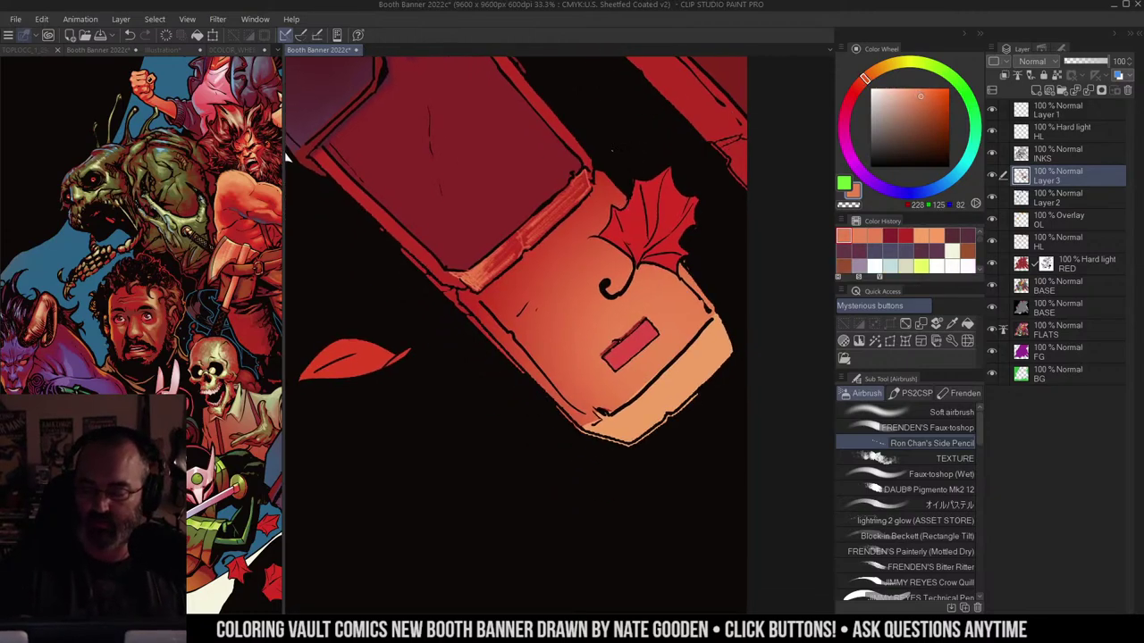
pyautogui.moveTo(464, 295); pyautogui.dragTo(568, 407)
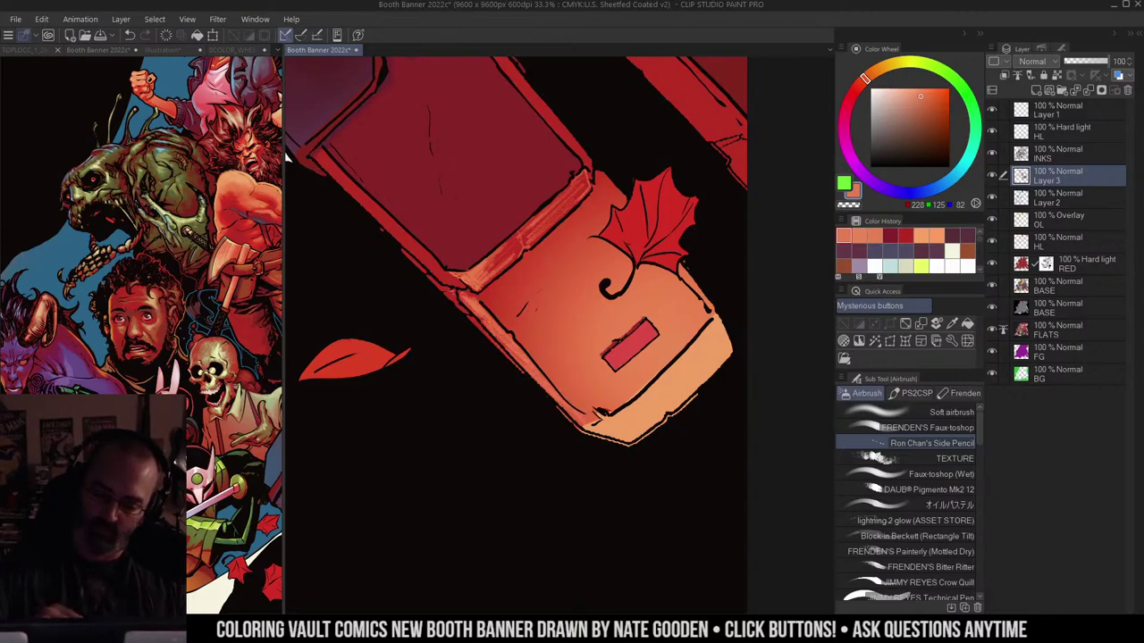
pyautogui.moveTo(451, 293); pyautogui.dragTo(457, 303)
pyautogui.moveTo(425, 256); pyautogui.dragTo(458, 279)
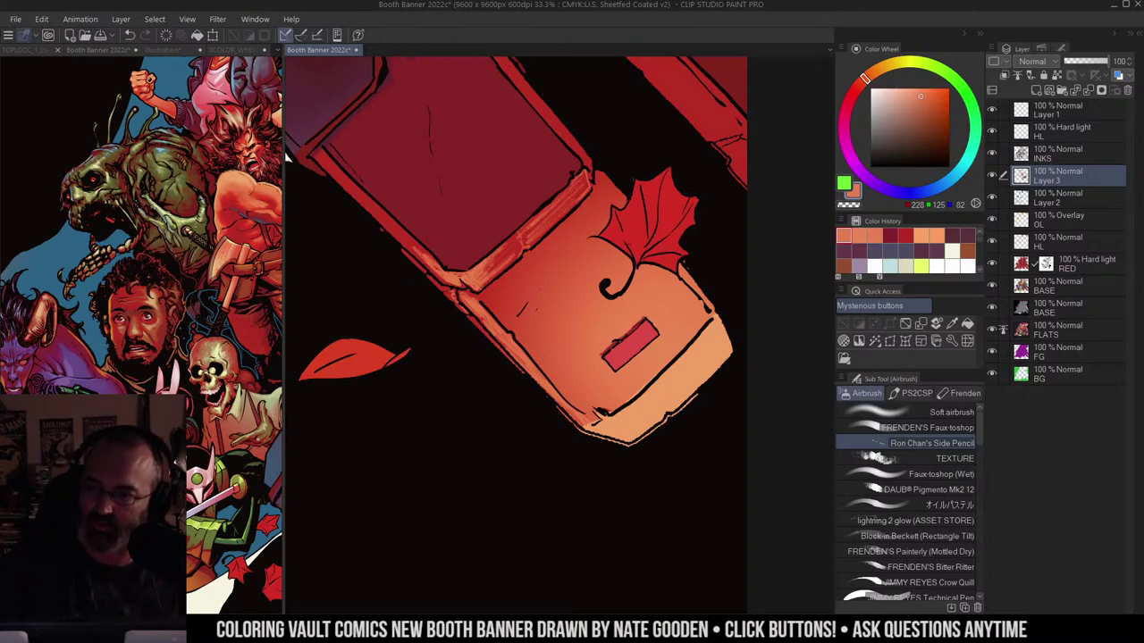
pyautogui.moveTo(589, 145); pyautogui.dragTo(555, 152)
pyautogui.press('m')
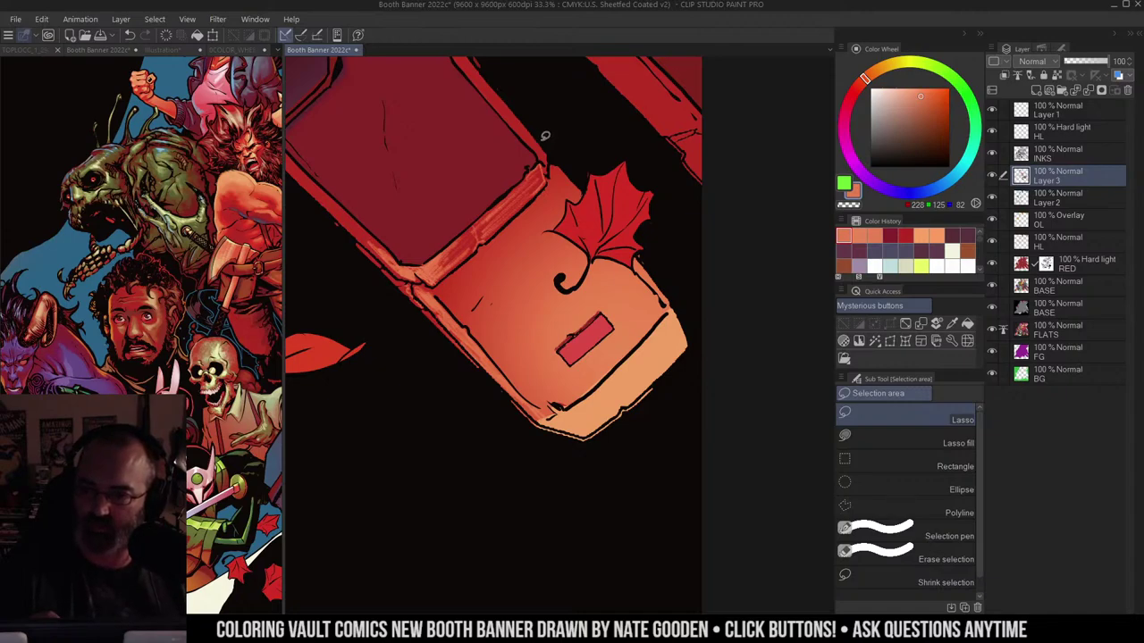
pyautogui.moveTo(582, 137); pyautogui.dragTo(538, 164)
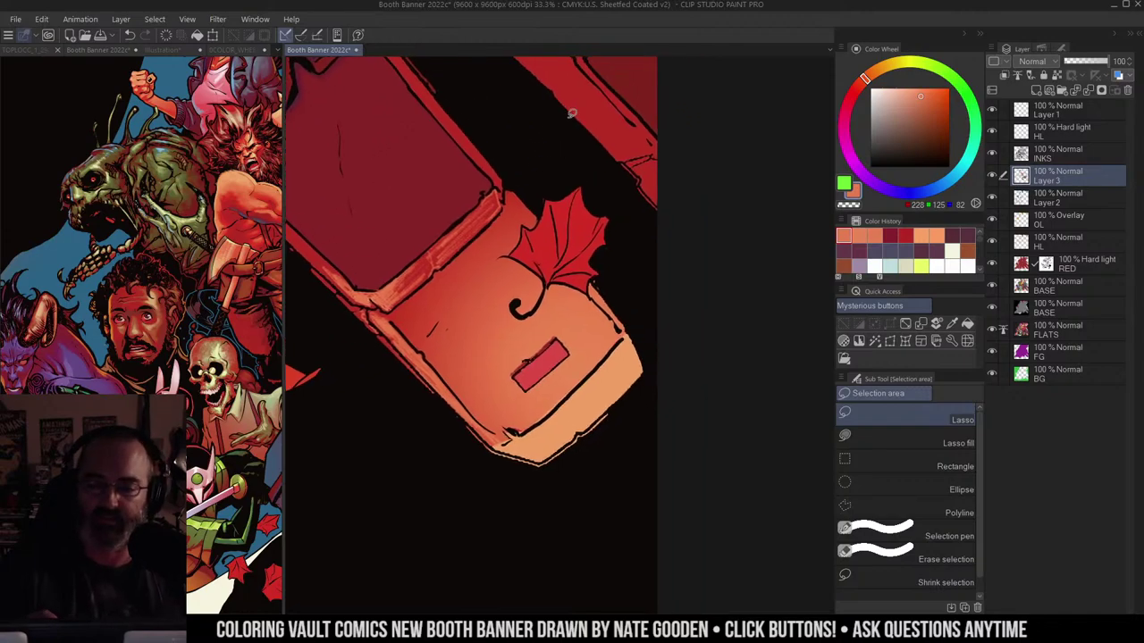
pyautogui.hscroll(-2, 594, 107)
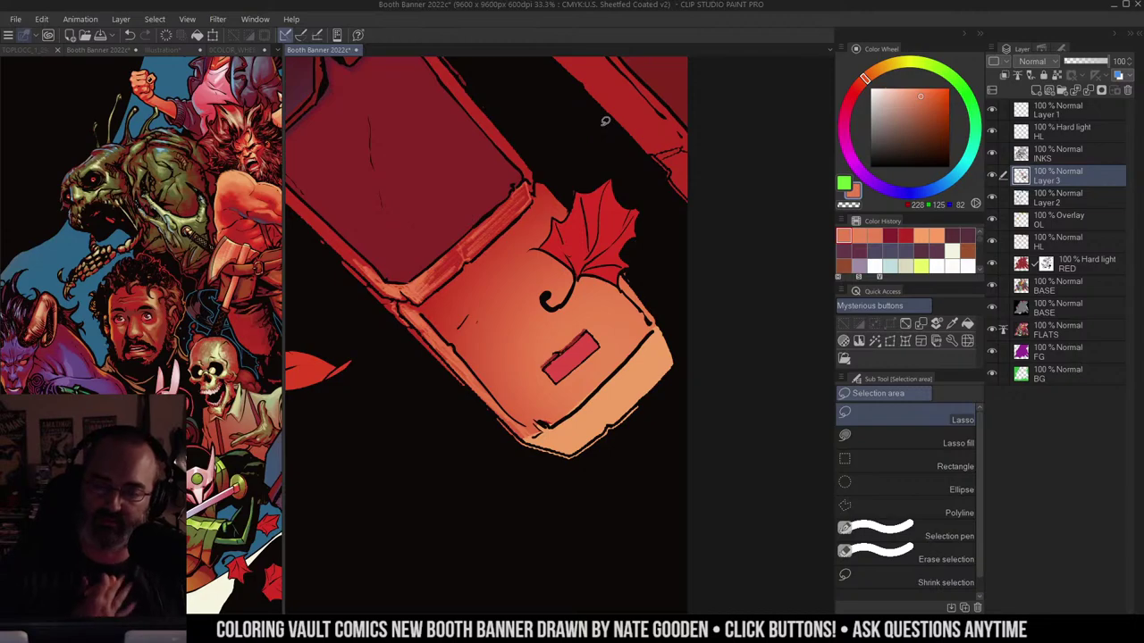
pyautogui.moveTo(611, 161); pyautogui.dragTo(621, 150)
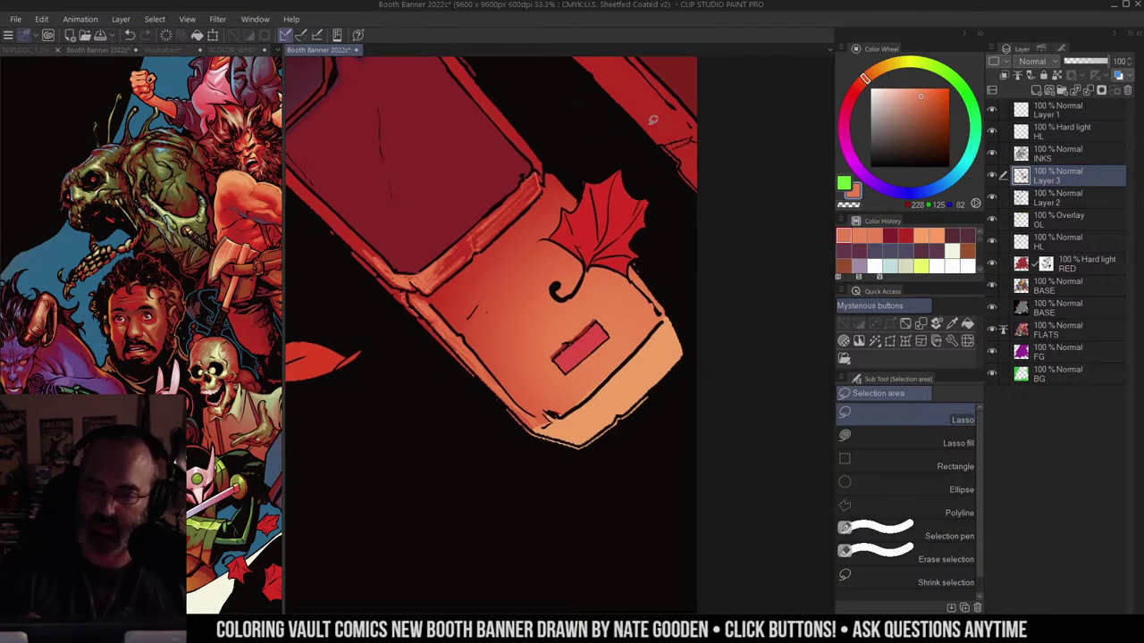
# Step: Outline the long red side face of the neighbouring block at the canvas edge with a Polyline selection
pyautogui.press('/')
pyautogui.keyDown('alt'); pyautogui.click(616, 222); pyautogui.keyUp('alt')
pyautogui.keyDown('alt'); pyautogui.click(616, 223); pyautogui.keyUp('alt')
pyautogui.keyDown('alt'); pyautogui.click(674, 220); pyautogui.keyUp('alt')
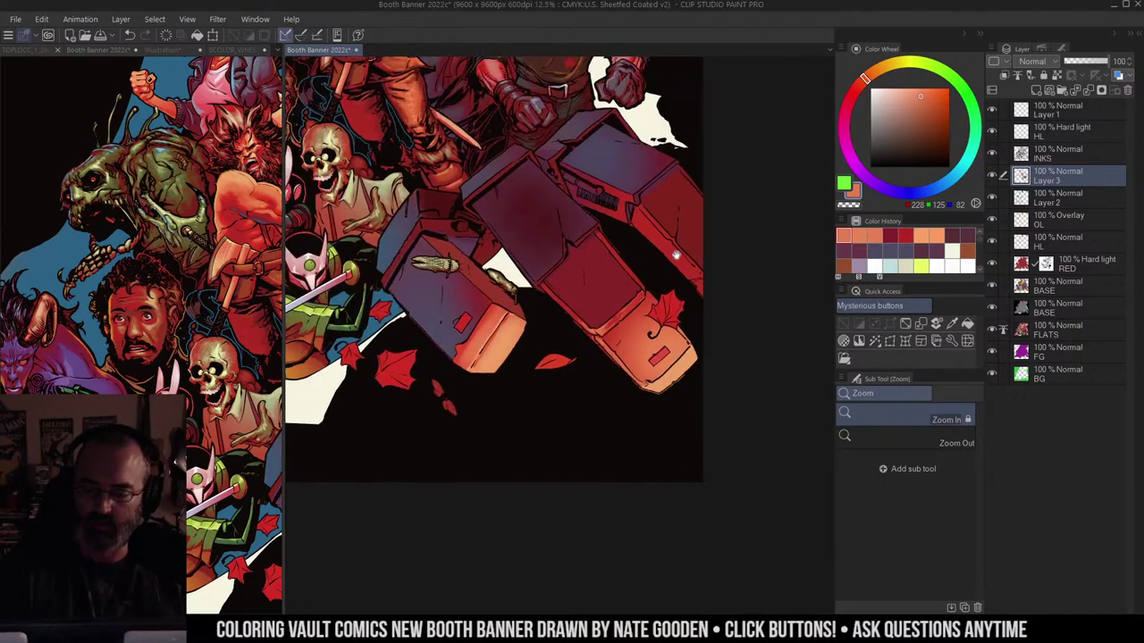
pyautogui.click(620, 217)
pyautogui.moveTo(613, 229); pyautogui.dragTo(607, 227)
pyautogui.press('m')
pyautogui.press('m')
pyautogui.click(488, 179)
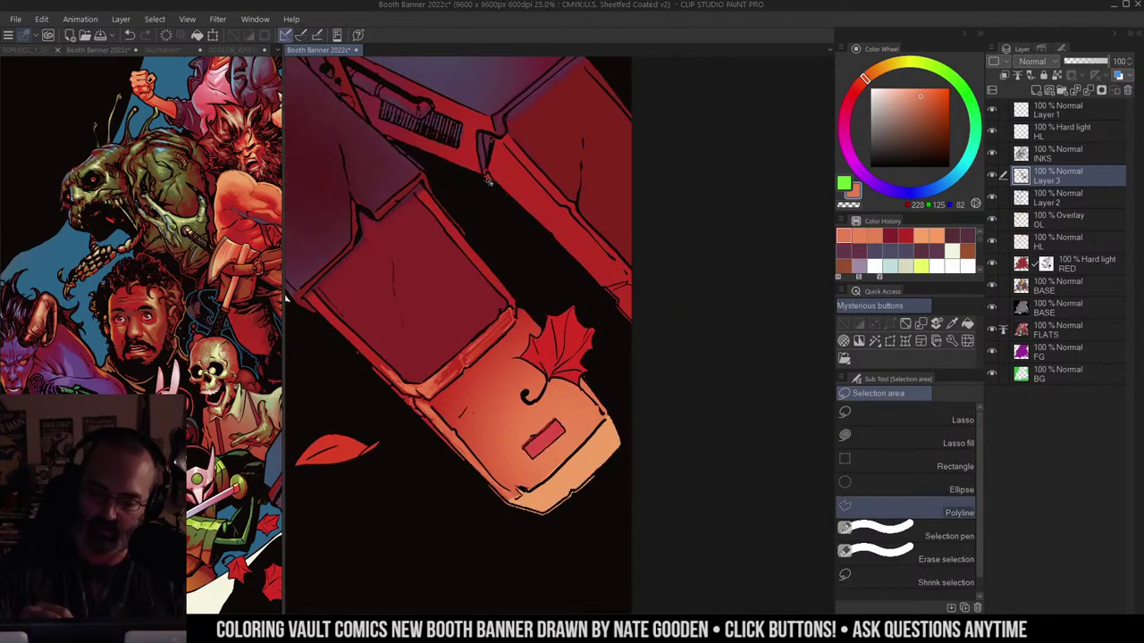
pyautogui.click(487, 165)
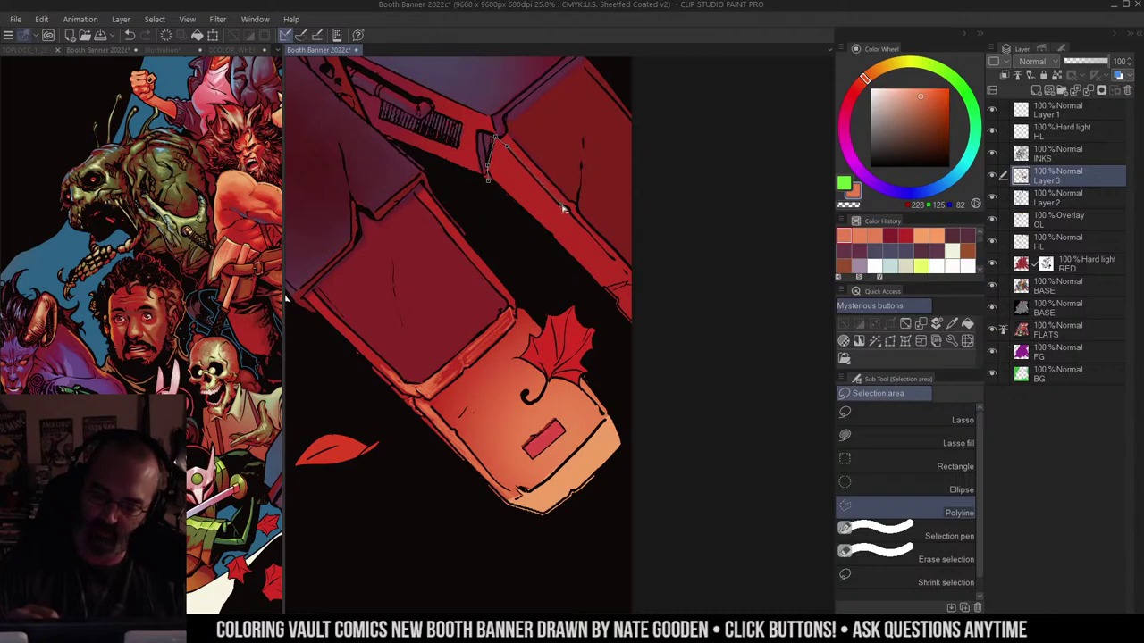
pyautogui.click(607, 254)
pyautogui.click(630, 276)
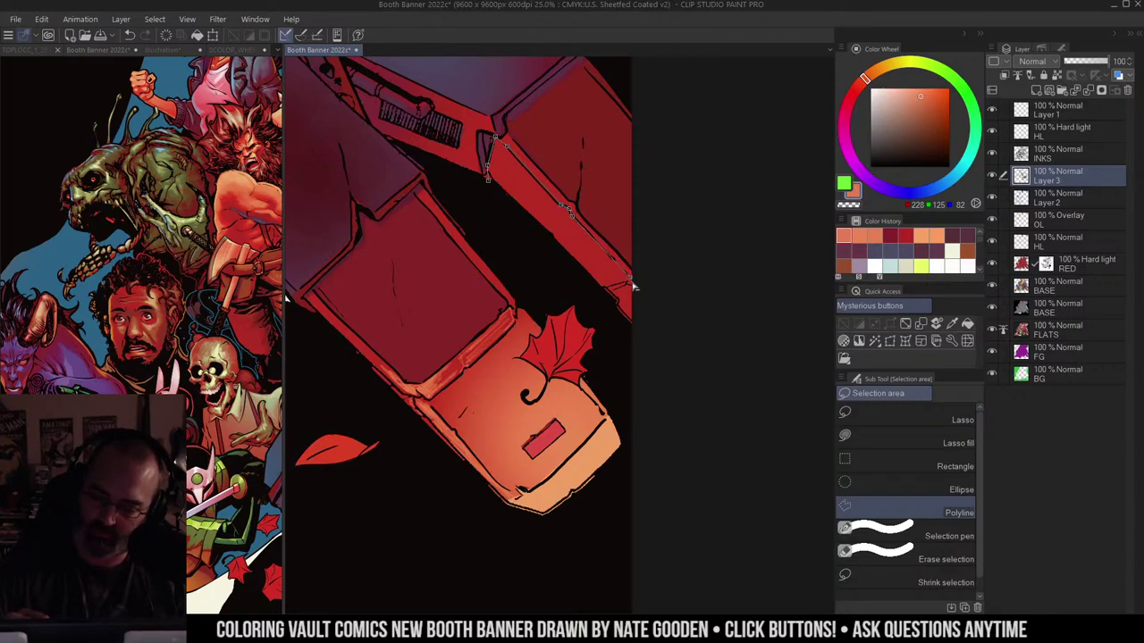
pyautogui.click(598, 289)
pyautogui.click(489, 182)
pyautogui.press('m')
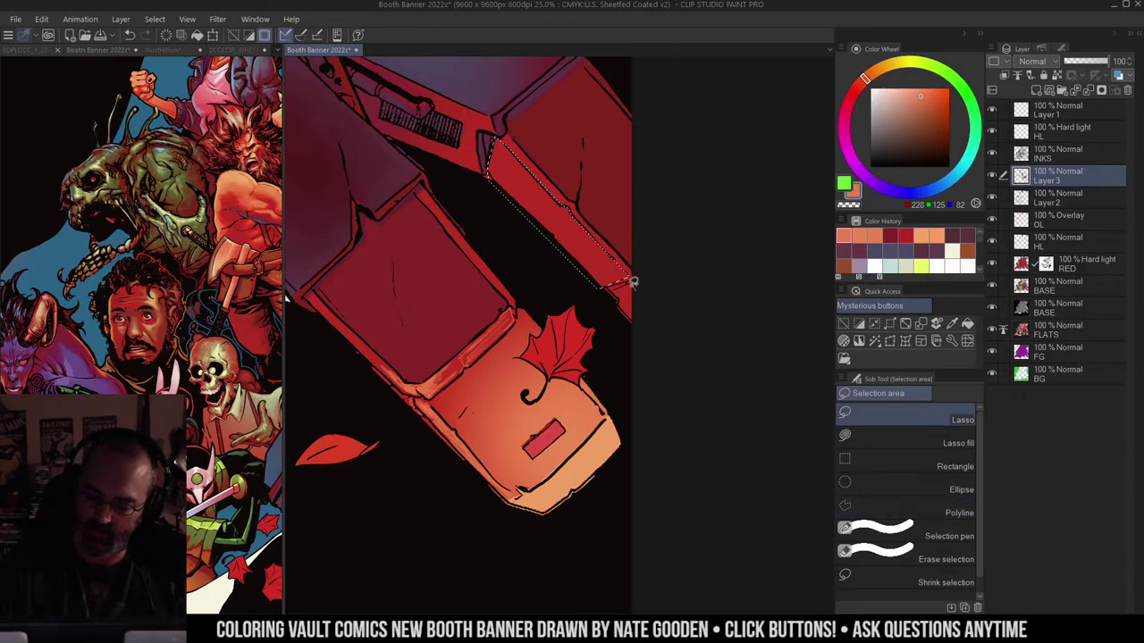
# Step: Lasso the face's remaining corner at the canvas edge into the selection and hide the selection outline
pyautogui.moveTo(631, 277)
pyautogui.mouseDown()
pyautogui.moveTo(624, 305)
pyautogui.moveTo(660, 304)
pyautogui.mouseUp()
pyautogui.hotkey('ctrl', 'space')
pyautogui.keyDown('alt'); pyautogui.click(617, 254); pyautogui.keyUp('alt')
pyautogui.press('g')
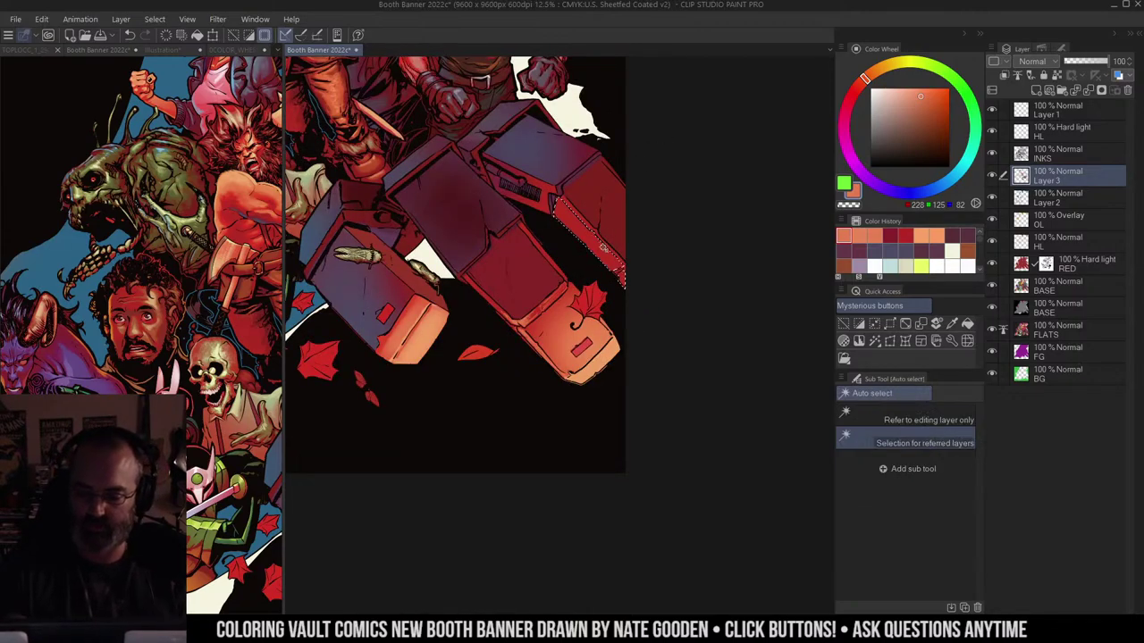
pyautogui.hotkey('ctrl', 'd')
# Step: Sample RGB 249, 162, 103 from the finished block's end and glow the selected side face using the Soft airbrush
pyautogui.press('b')
pyautogui.keyDown('alt'); pyautogui.click(616, 341); pyautogui.keyUp('alt')
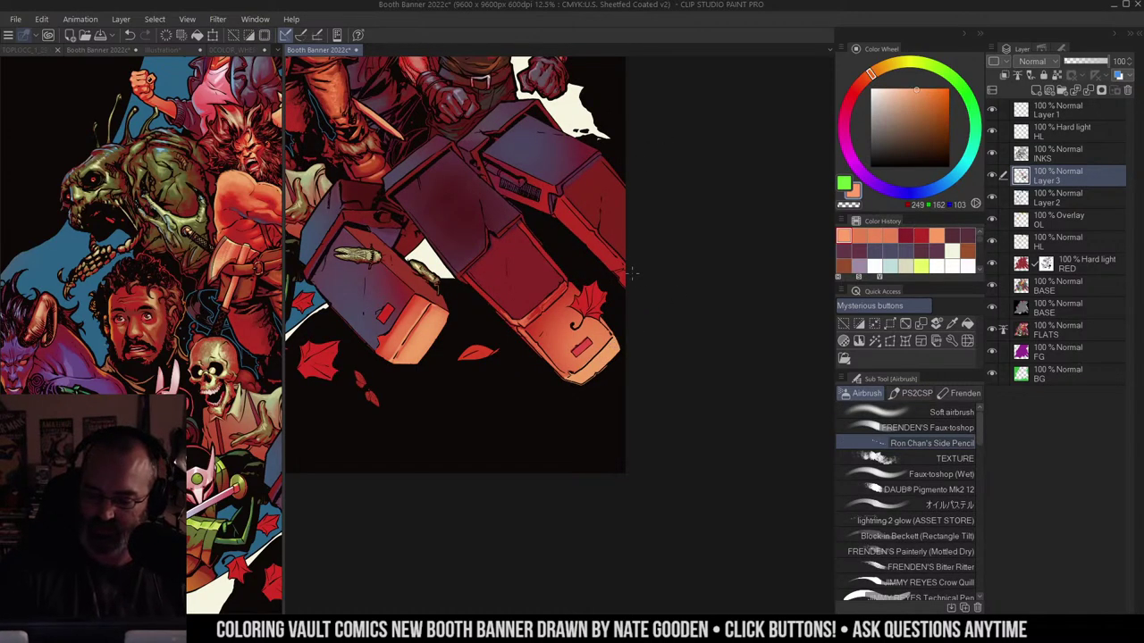
pyautogui.moveTo(595, 223); pyautogui.dragTo(578, 252)
pyautogui.hotkey('ctrl', 'z')
pyautogui.click(943, 413)
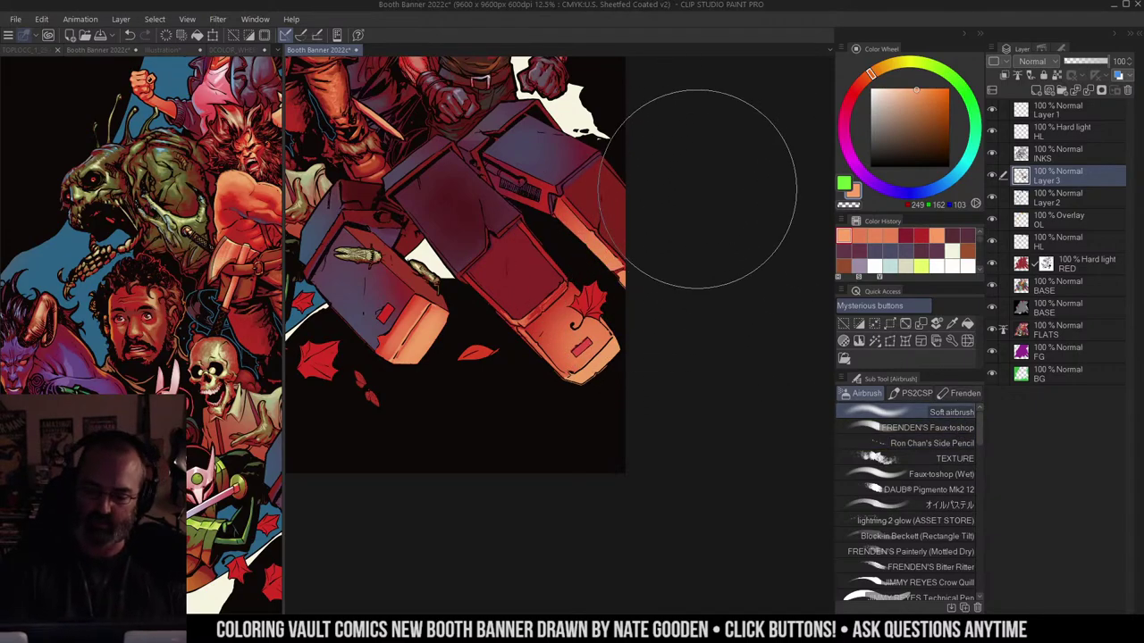
# Step: Pencil orange highlights along the dark red panel's outer edge with Ron Chan's Side Pencil and clear the selection
pyautogui.scroll(2, 619, 280)
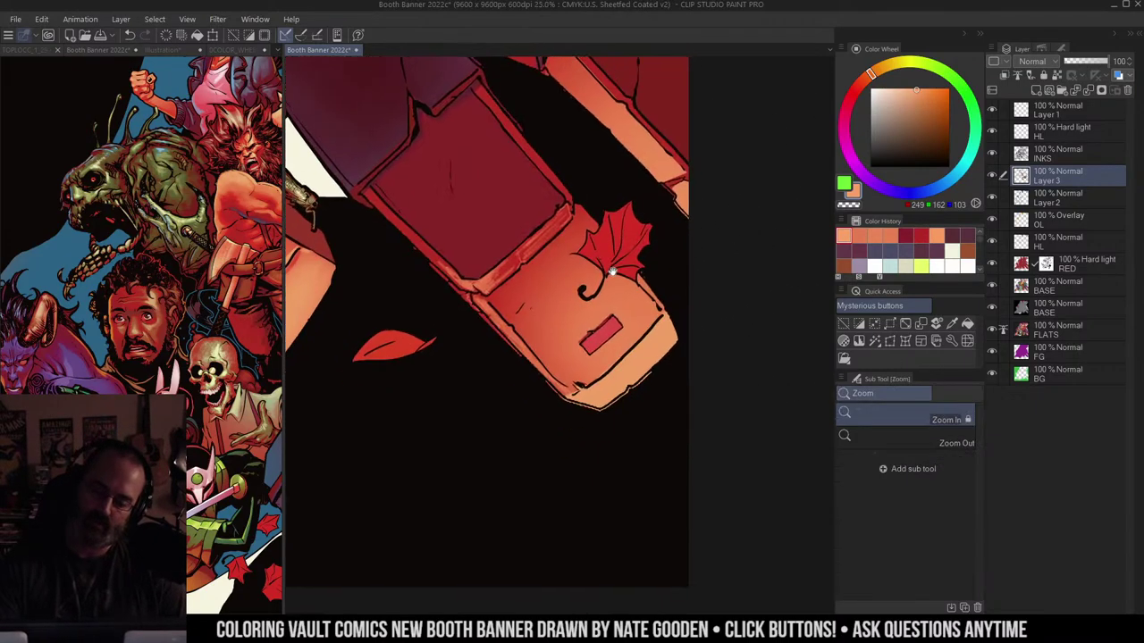
pyautogui.click(939, 444)
pyautogui.moveTo(577, 192); pyautogui.dragTo(476, 175)
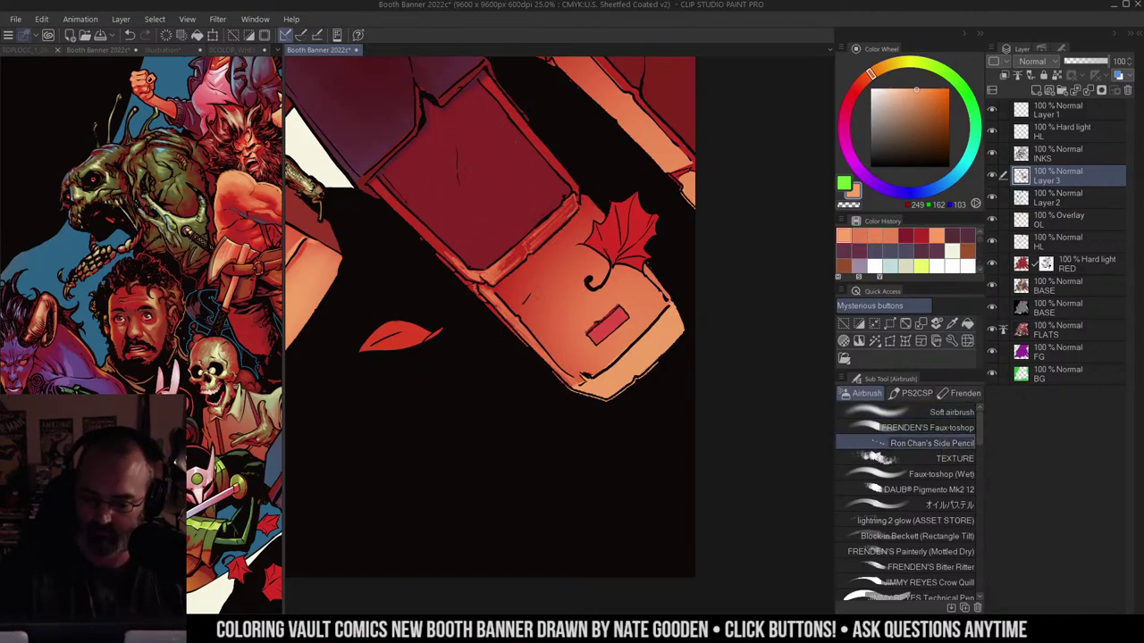
pyautogui.hotkey('ctrl', 'd')
# Step: Sample RGB 249, 162, 103 from the leaf-covered block's end and pencil a highlight along the cicada block's end edge with Ron Chan's Side Pencil
pyautogui.keyDown('alt'); pyautogui.click(579, 351); pyautogui.keyUp('alt')
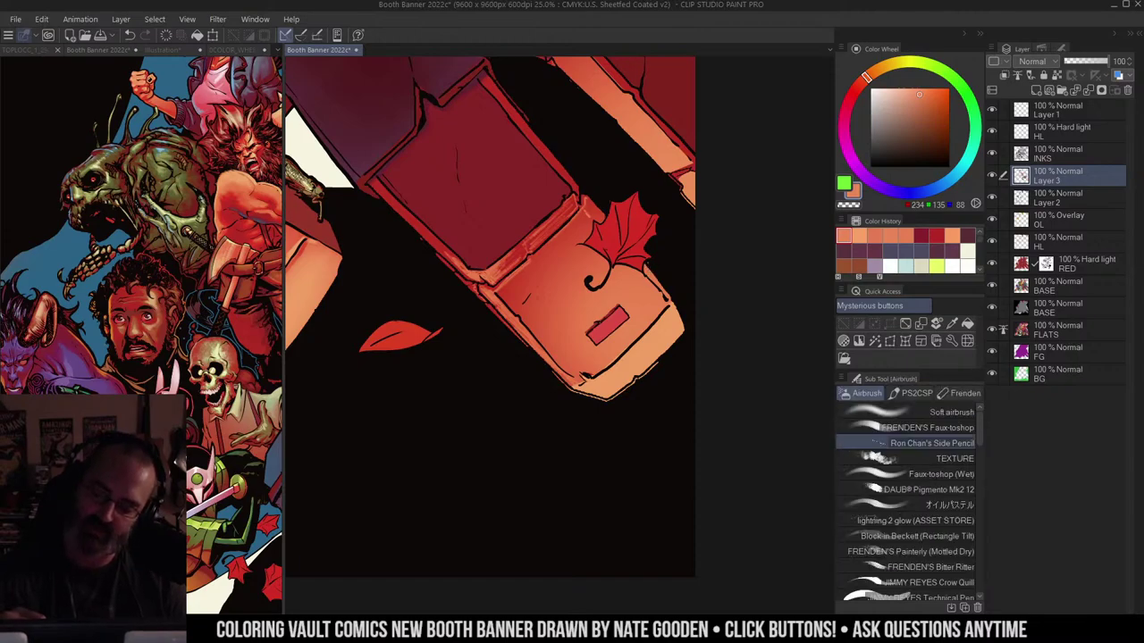
pyautogui.keyDown('alt'); pyautogui.click(577, 347); pyautogui.keyUp('alt')
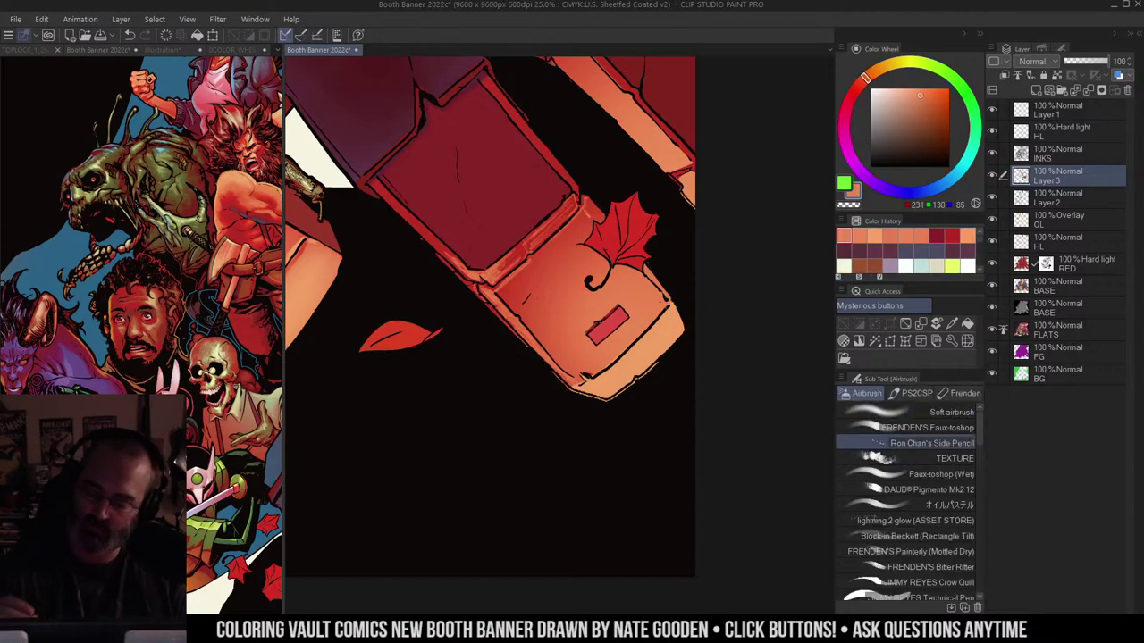
pyautogui.keyDown('alt'); pyautogui.click(650, 351); pyautogui.keyUp('alt')
pyautogui.press('m')
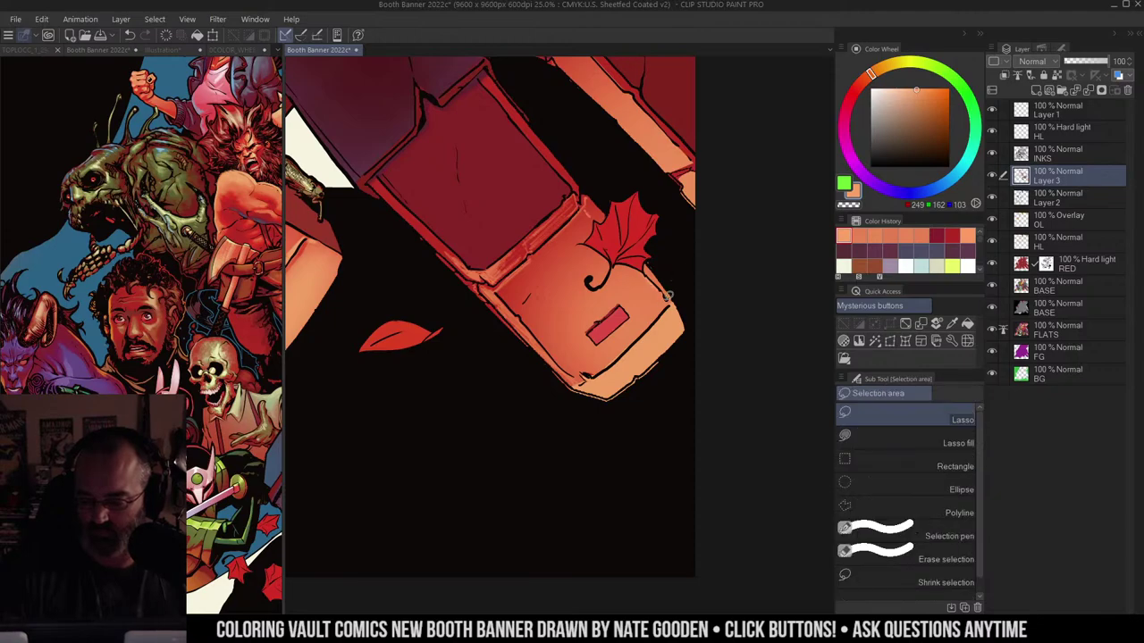
pyautogui.press('b')
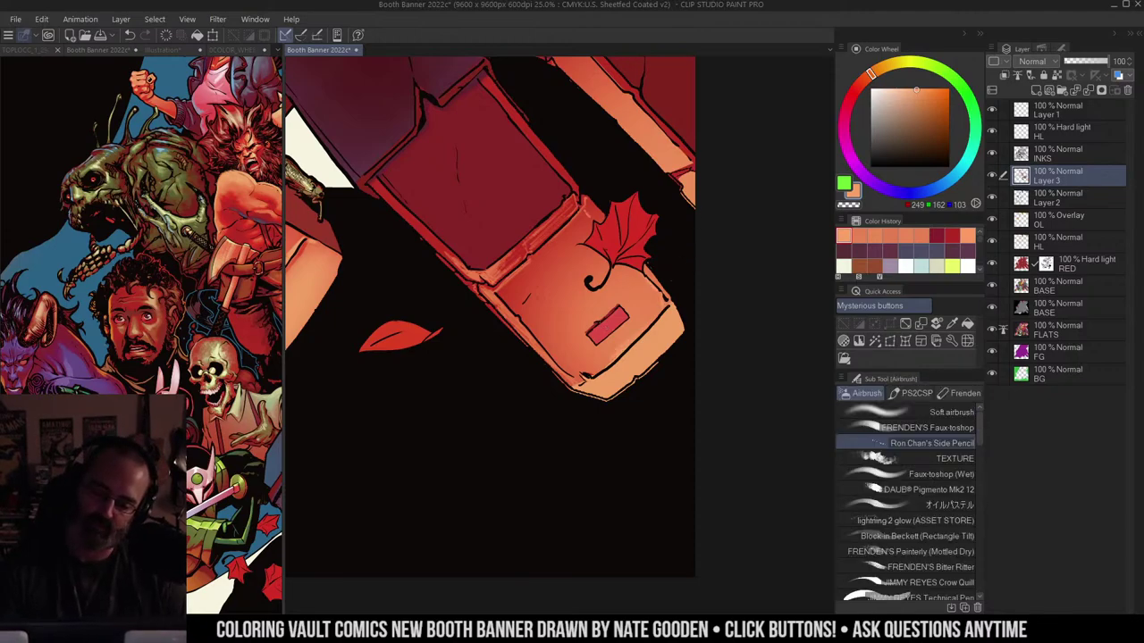
pyautogui.moveTo(554, 172); pyautogui.dragTo(623, 231)
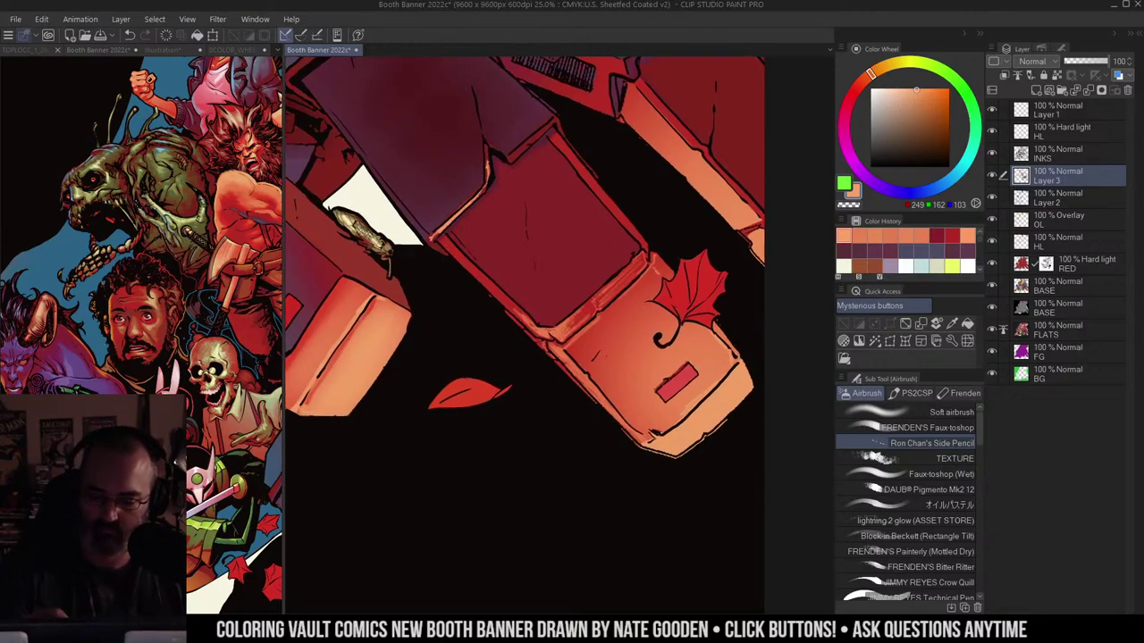
pyautogui.keyDown('alt'); pyautogui.click(690, 197); pyautogui.keyUp('alt')
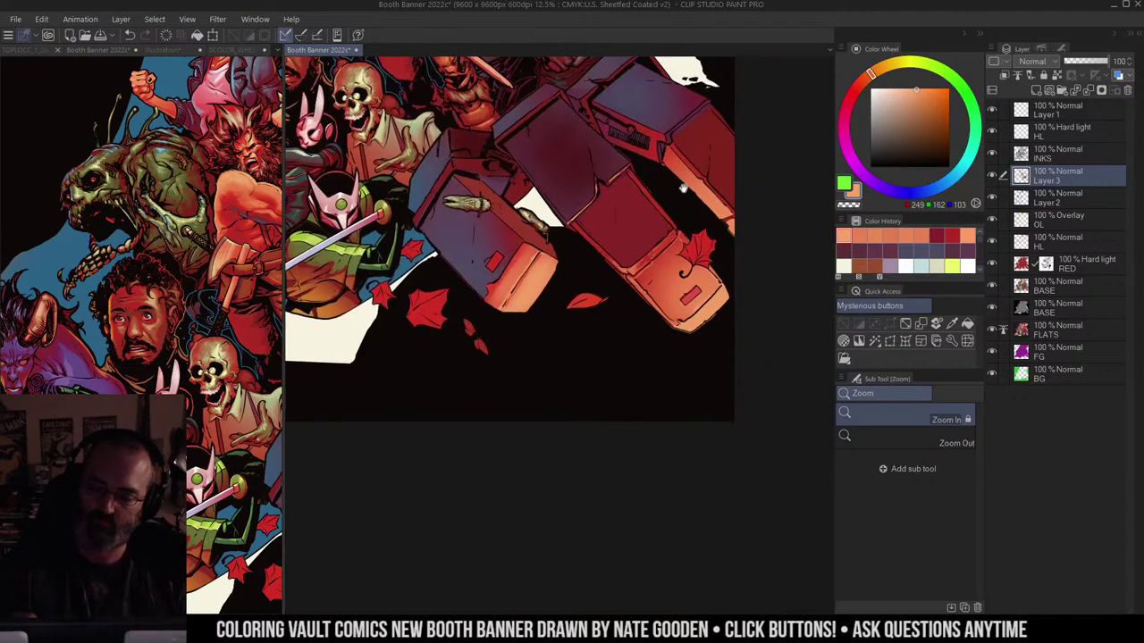
pyautogui.keyDown('ctrl'); pyautogui.click(599, 241); pyautogui.keyUp('ctrl')
pyautogui.moveTo(577, 263); pyautogui.dragTo(660, 234)
pyautogui.press('b')
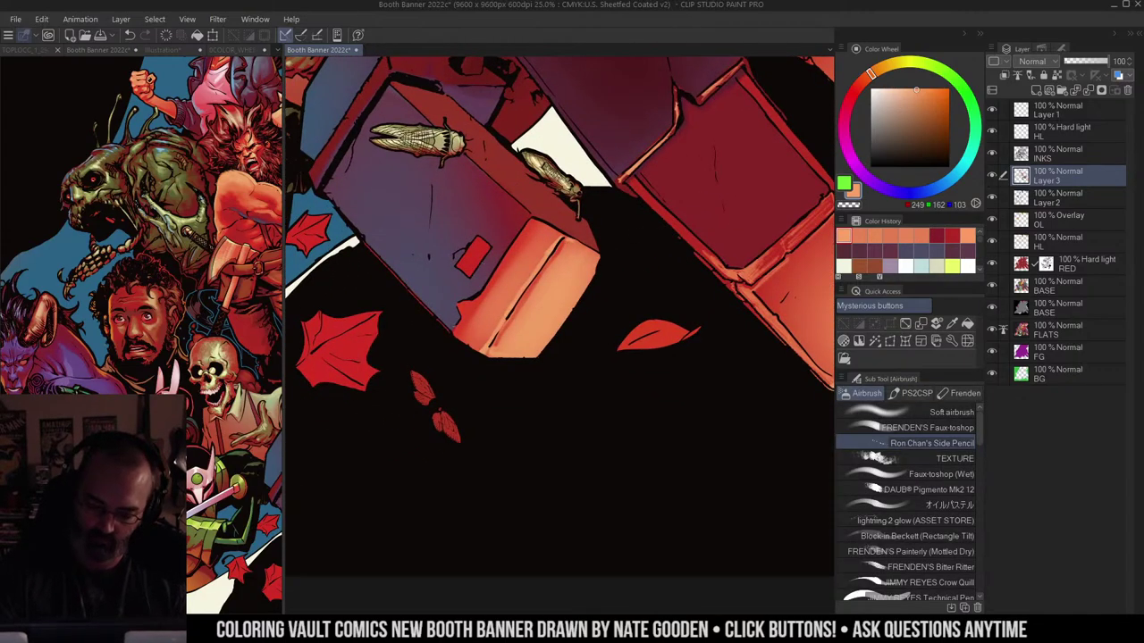
pyautogui.moveTo(481, 286)
pyautogui.mouseDown()
pyautogui.moveTo(530, 216)
pyautogui.moveTo(552, 222)
pyautogui.mouseUp()
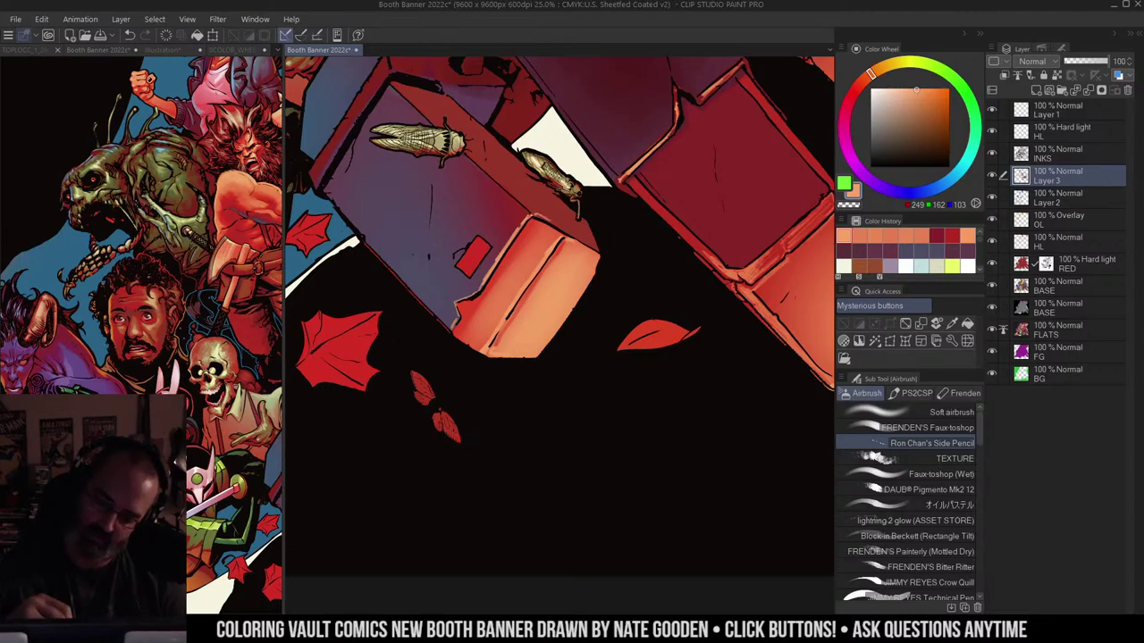
# Step: Pencil orange highlights along the rim and corner edges at the back of the cicada block, undoing the last two strokes
pyautogui.moveTo(654, 148); pyautogui.dragTo(759, 172)
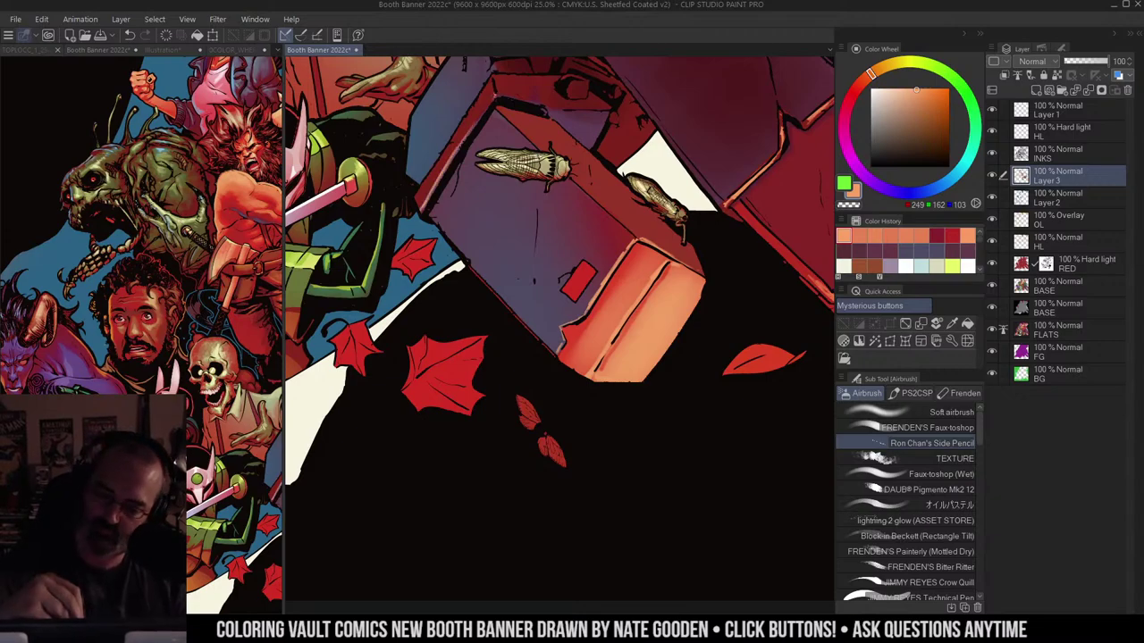
pyautogui.moveTo(505, 95); pyautogui.dragTo(532, 101)
pyautogui.moveTo(715, 269); pyautogui.dragTo(700, 241)
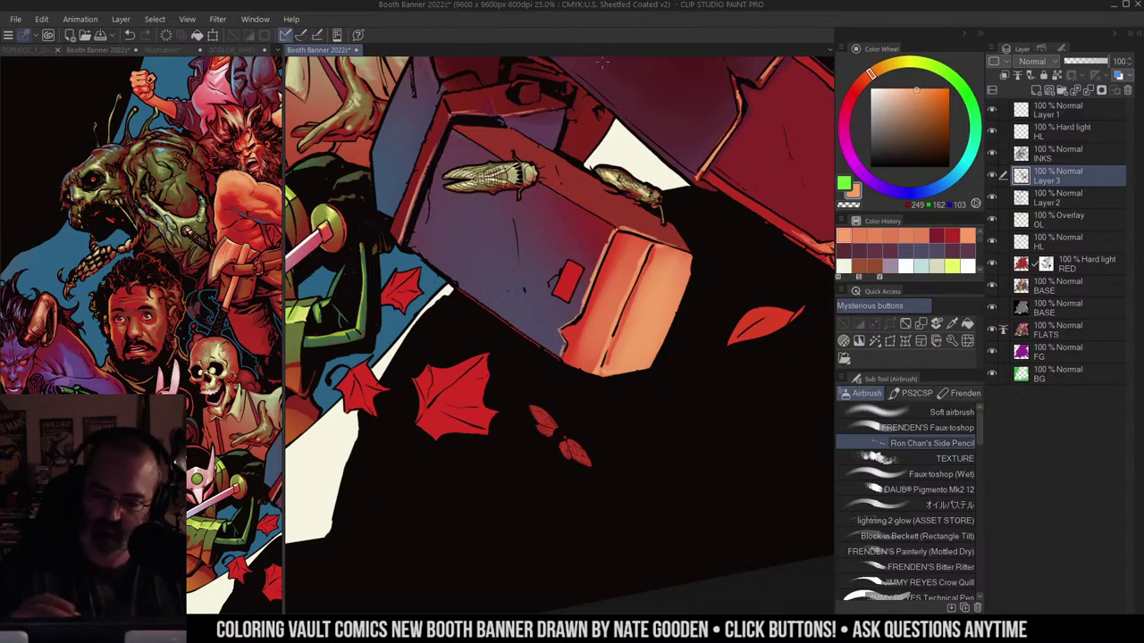
pyautogui.moveTo(631, 98); pyautogui.dragTo(747, 143)
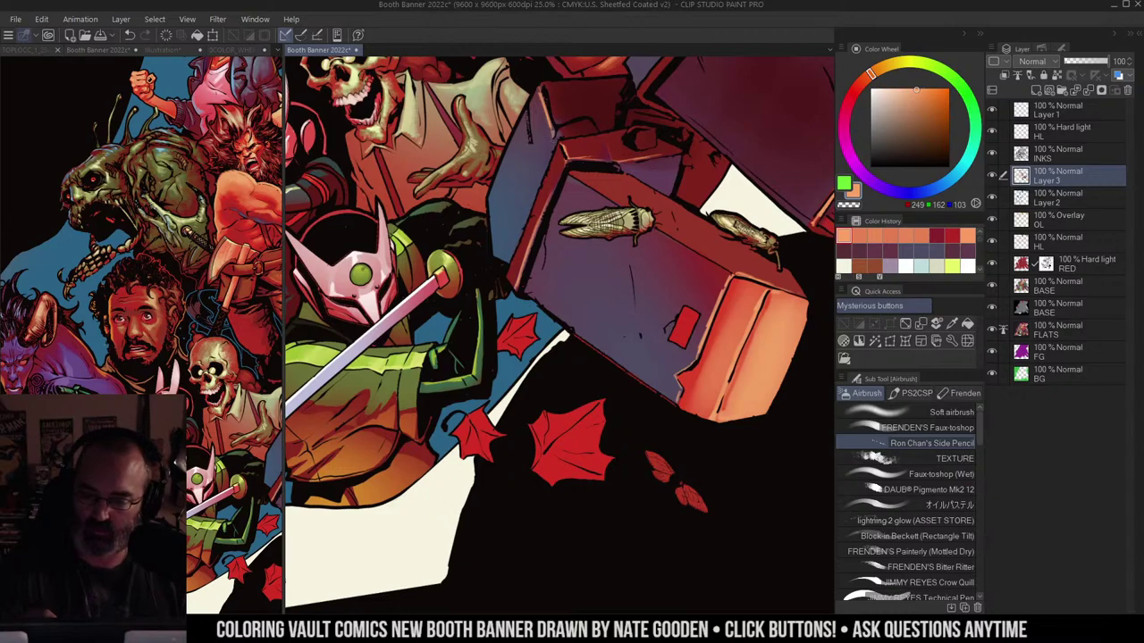
pyautogui.moveTo(547, 156); pyautogui.dragTo(526, 216)
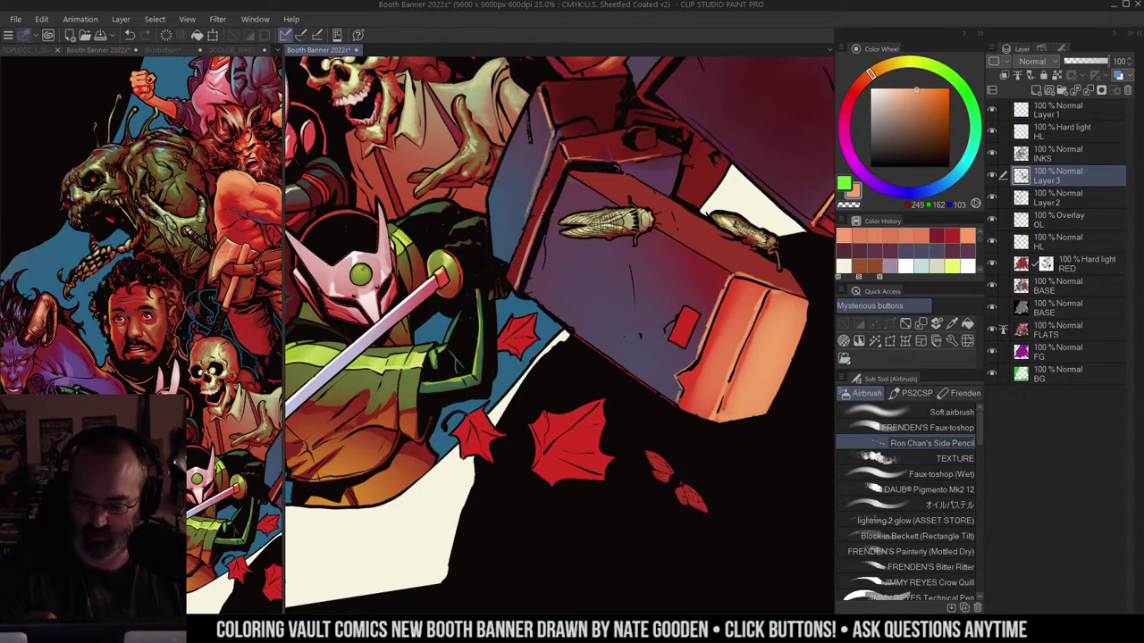
pyautogui.hotkey('ctrl', 'z')
pyautogui.hotkey('ctrl', 'z')
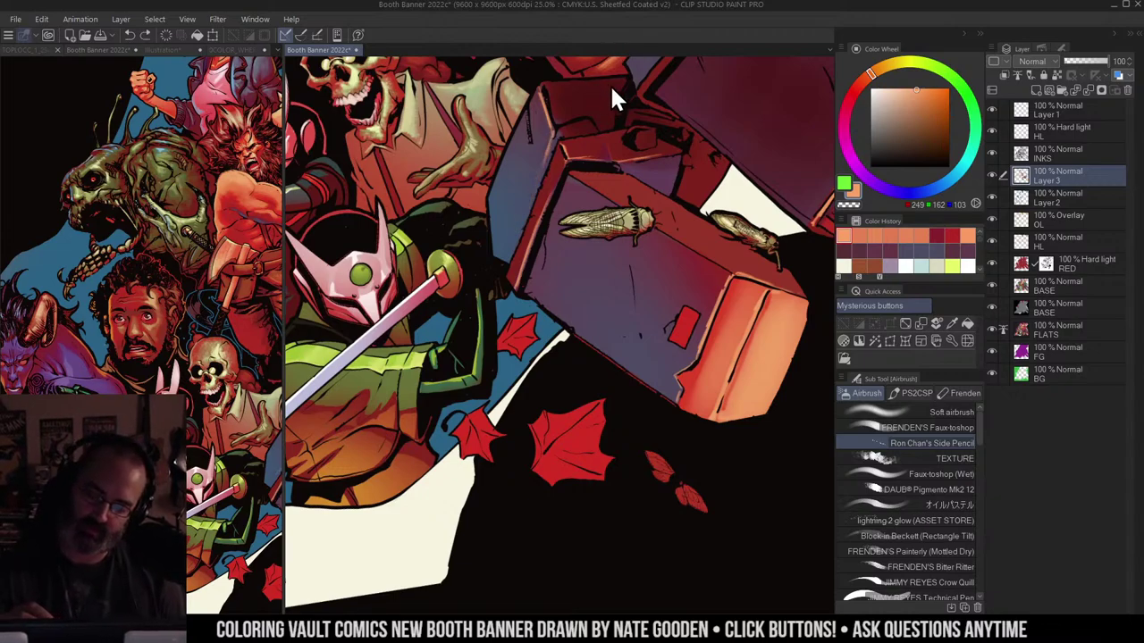
# Step: Examine the highlighted blocks against the surrounding characters in the main canvas and the second banner view
pyautogui.moveTo(664, 123)
pyautogui.mouseDown()
pyautogui.moveTo(567, 164)
pyautogui.moveTo(621, 130)
pyautogui.moveTo(626, 104)
pyautogui.moveTo(658, 155)
pyautogui.mouseUp()
pyautogui.press('m')
pyautogui.hotkey('ctrl', 'space')
pyautogui.keyDown('alt'); pyautogui.click(604, 138); pyautogui.keyUp('alt')
pyautogui.hotkey('shift', 'space')
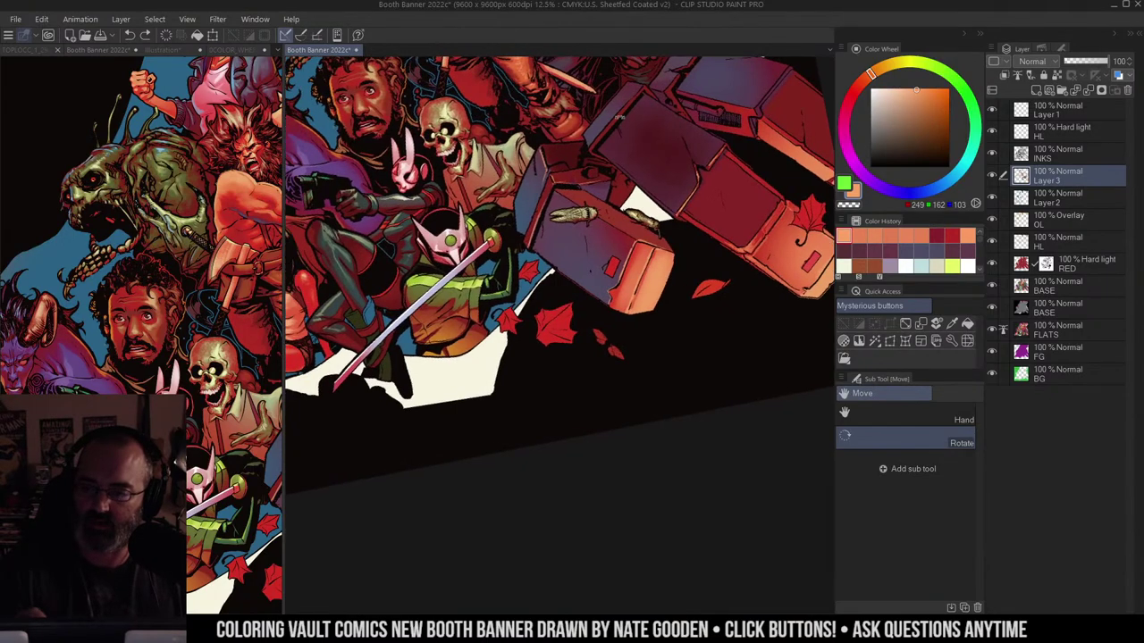
pyautogui.doubleClick(652, 109)
pyautogui.moveTo(653, 109); pyautogui.dragTo(734, 195)
pyautogui.moveTo(692, 132)
pyautogui.mouseDown()
pyautogui.moveTo(706, 161)
pyautogui.moveTo(721, 156)
pyautogui.mouseUp()
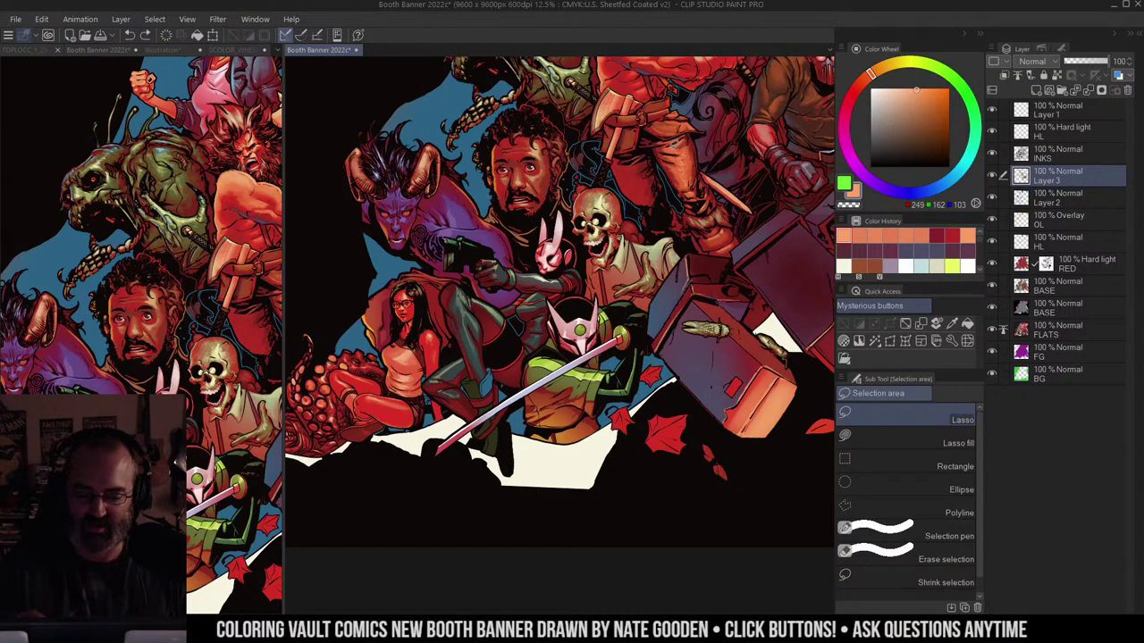
pyautogui.moveTo(721, 167); pyautogui.dragTo(675, 170)
pyautogui.click(220, 294)
pyautogui.moveTo(221, 294); pyautogui.dragTo(79, 266)
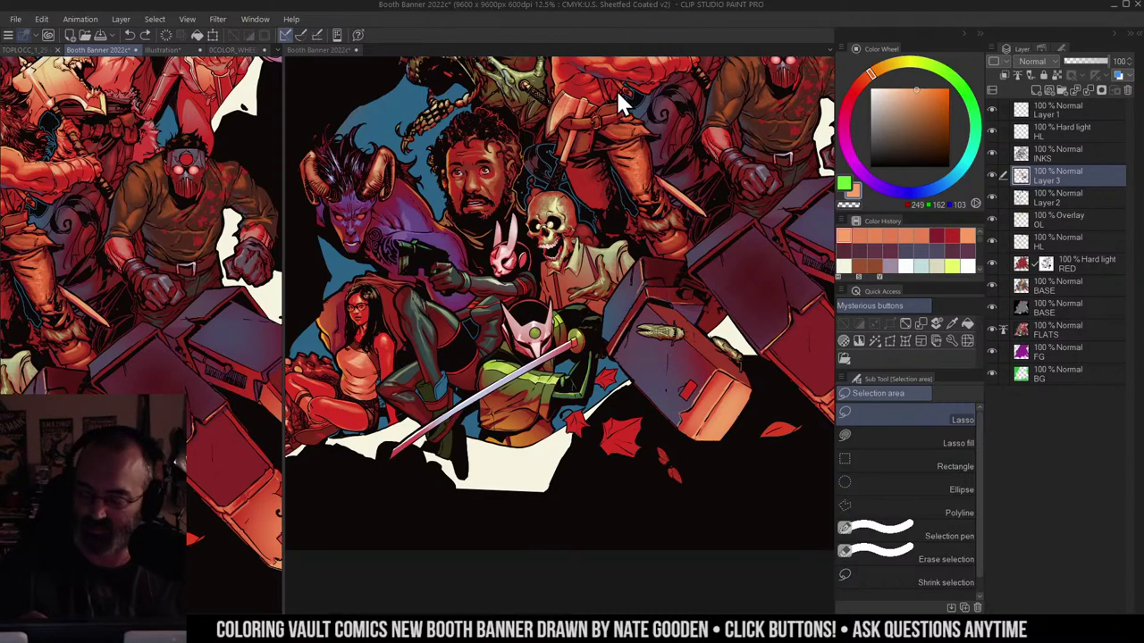
pyautogui.click(773, 121)
pyautogui.moveTo(706, 130); pyautogui.dragTo(660, 208)
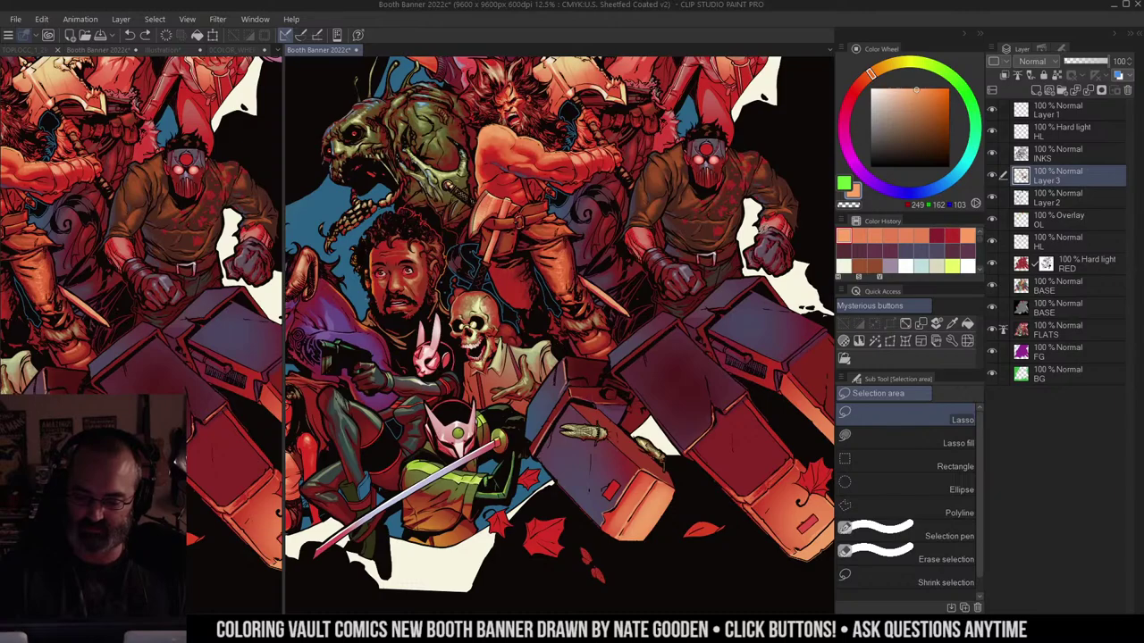
pyautogui.moveTo(786, 311); pyautogui.dragTo(682, 188)
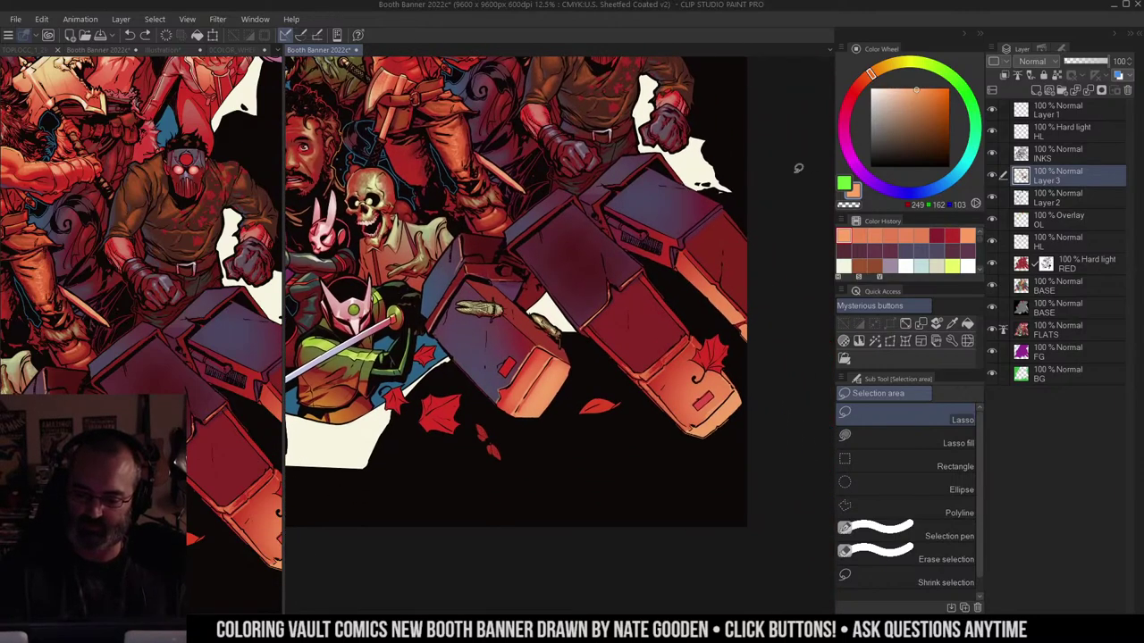
# Step: Pencil orange highlights on the rims behind the cicadas and along the upper and torn edges of the large dark purple block
pyautogui.keyDown('ctrl'); pyautogui.click(585, 297); pyautogui.keyUp('ctrl')
pyautogui.keyDown('ctrl'); pyautogui.click(585, 296); pyautogui.keyUp('ctrl')
pyautogui.keyDown('ctrl'); pyautogui.click(585, 297); pyautogui.keyUp('ctrl')
pyautogui.press('b')
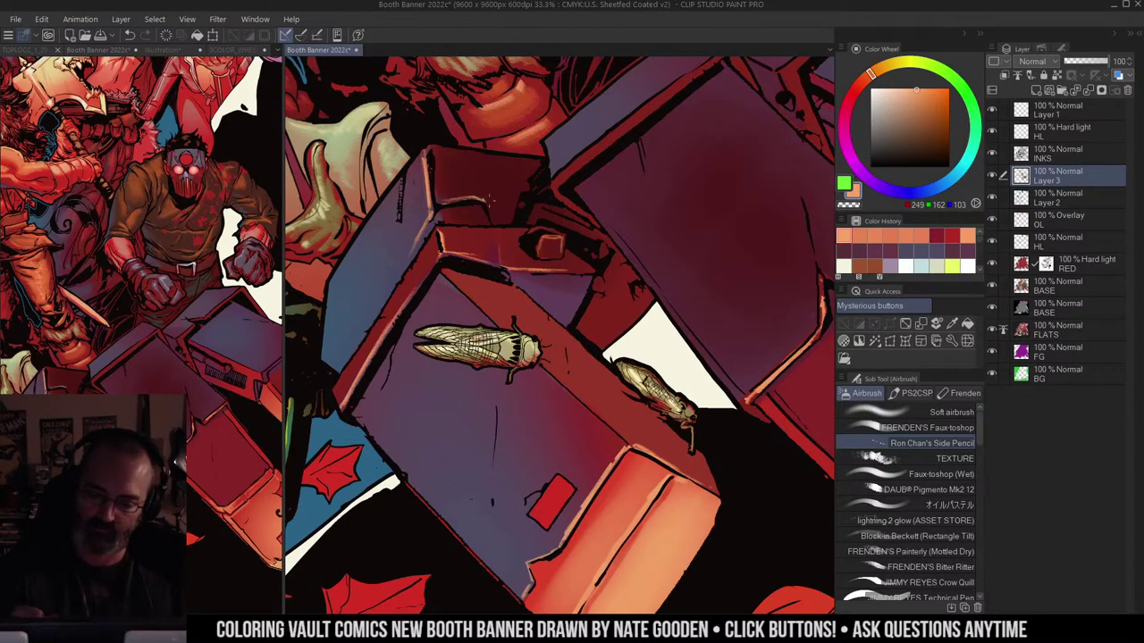
pyautogui.moveTo(618, 254); pyautogui.dragTo(594, 229)
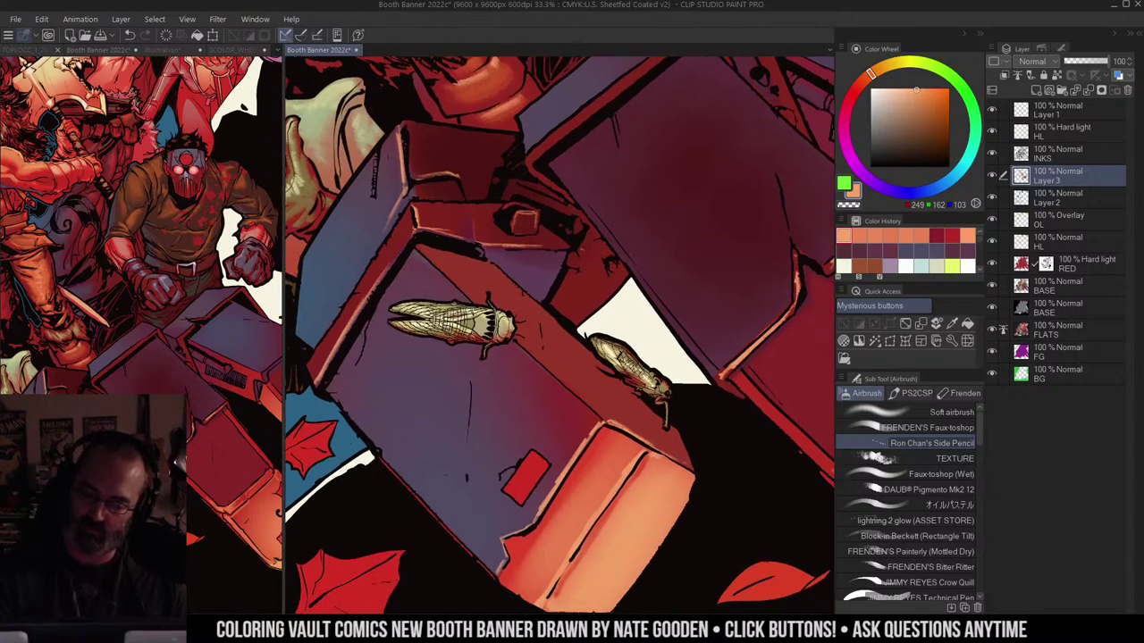
pyautogui.moveTo(766, 174); pyautogui.dragTo(642, 245)
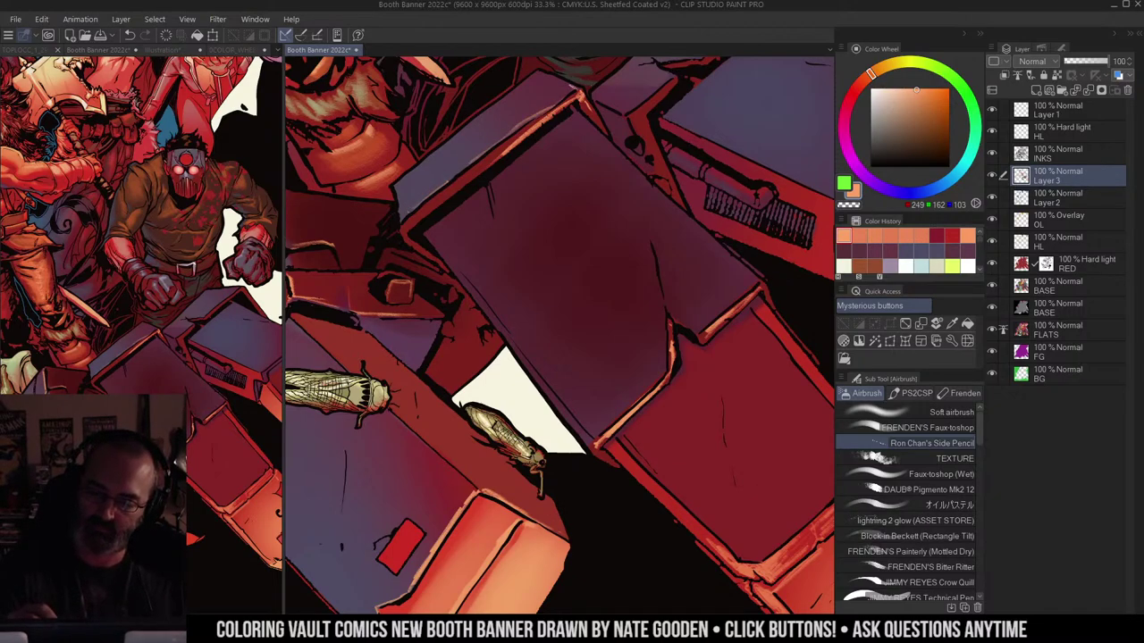
pyautogui.moveTo(663, 151); pyautogui.dragTo(655, 138)
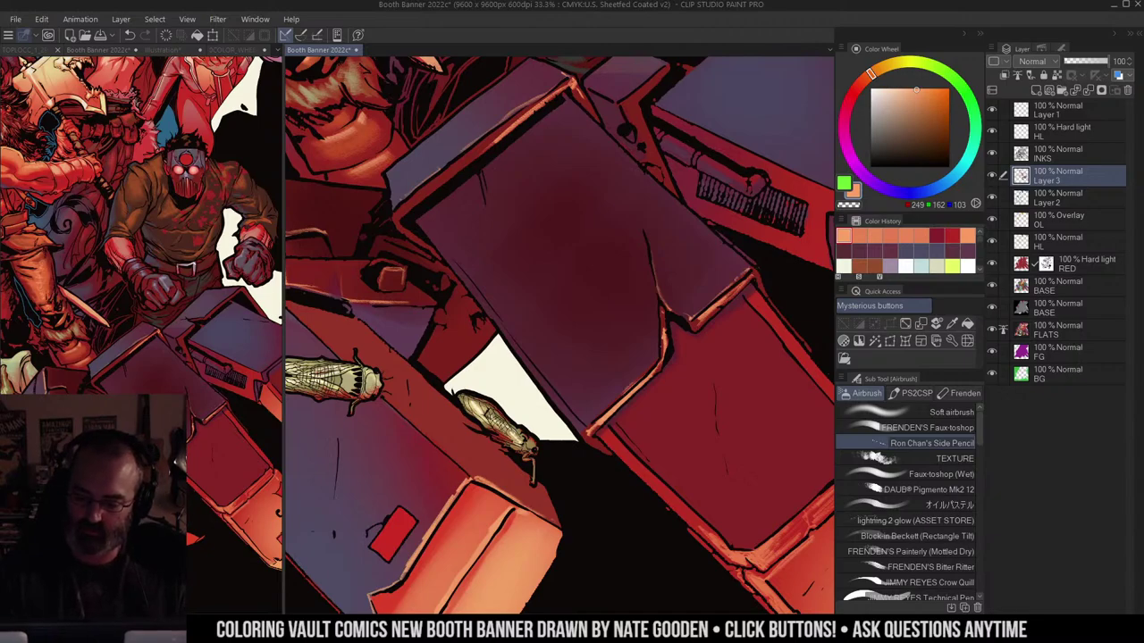
# Step: Pencil orange highlights along the lid and panel edges of the block below the masked man's fists and on its small handle, undoing the last stroke
pyautogui.hotkey('ctrl', 'space')
pyautogui.keyDown('alt'); pyautogui.click(706, 313); pyautogui.keyUp('alt')
pyautogui.moveTo(743, 274); pyautogui.dragTo(697, 237)
pyautogui.moveTo(636, 160); pyautogui.dragTo(673, 176)
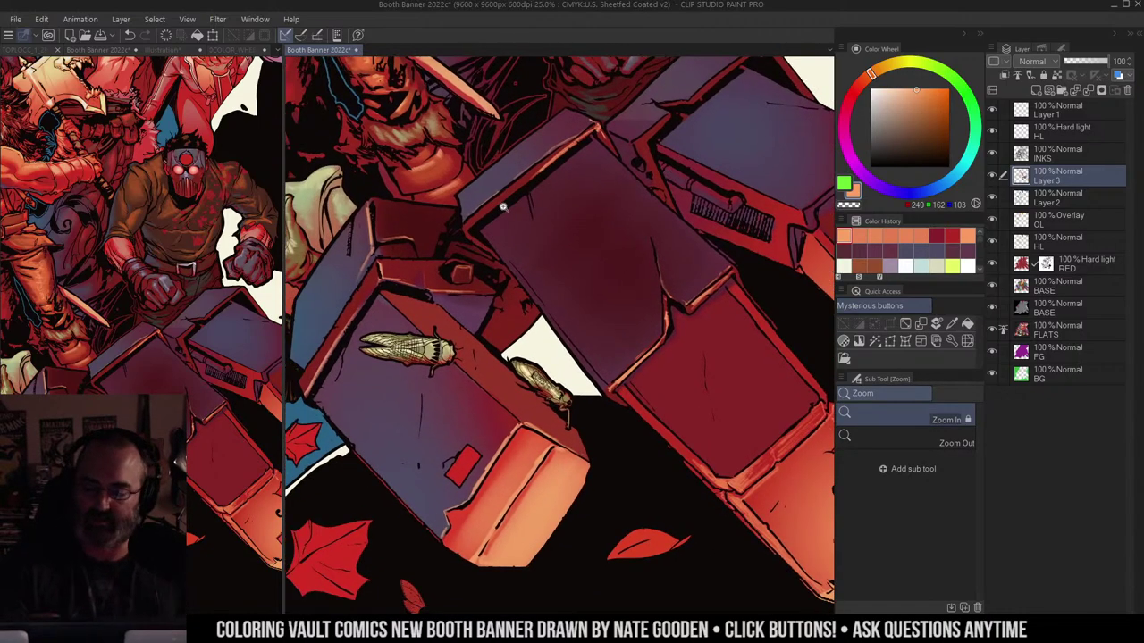
pyautogui.moveTo(608, 295); pyautogui.dragTo(515, 378)
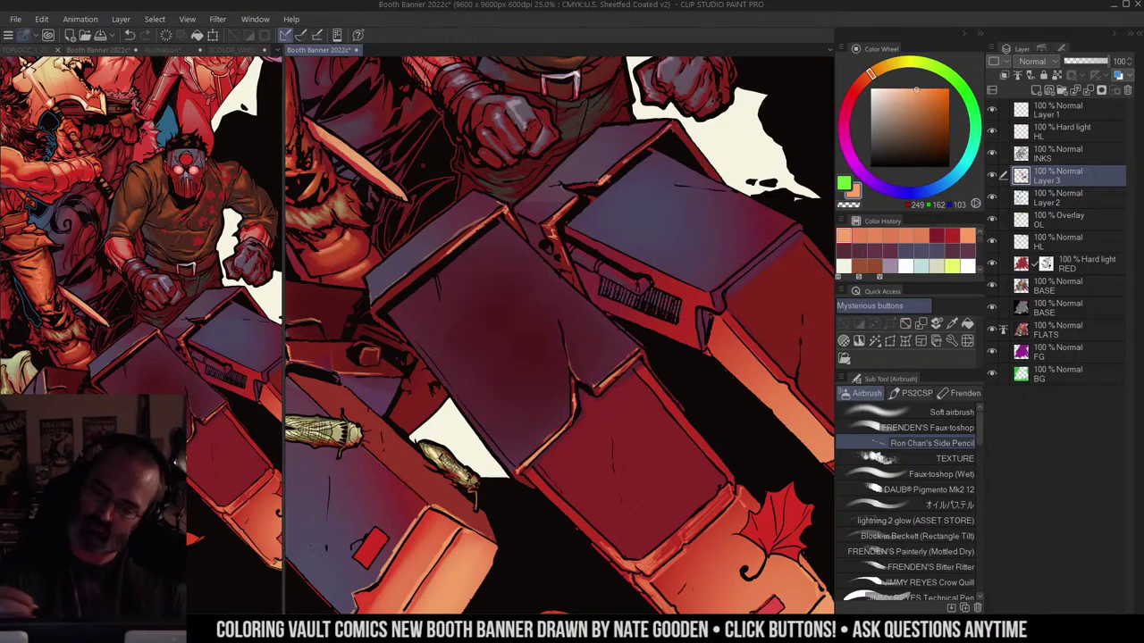
pyautogui.moveTo(677, 128); pyautogui.dragTo(718, 176)
pyautogui.moveTo(697, 215); pyautogui.dragTo(656, 183)
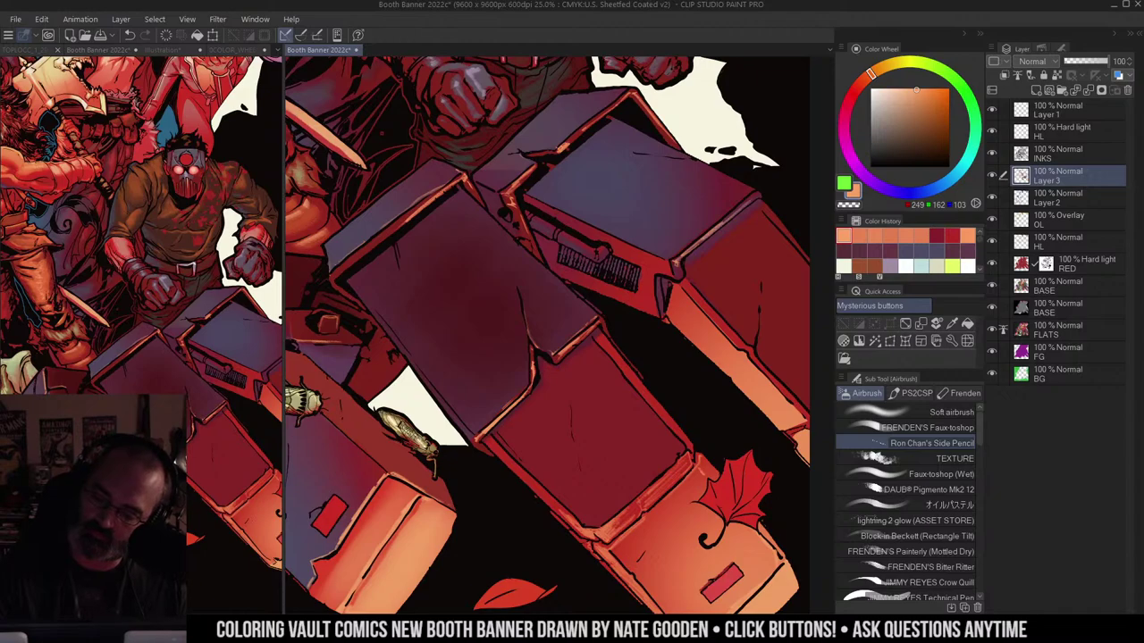
pyautogui.moveTo(743, 214); pyautogui.dragTo(727, 189)
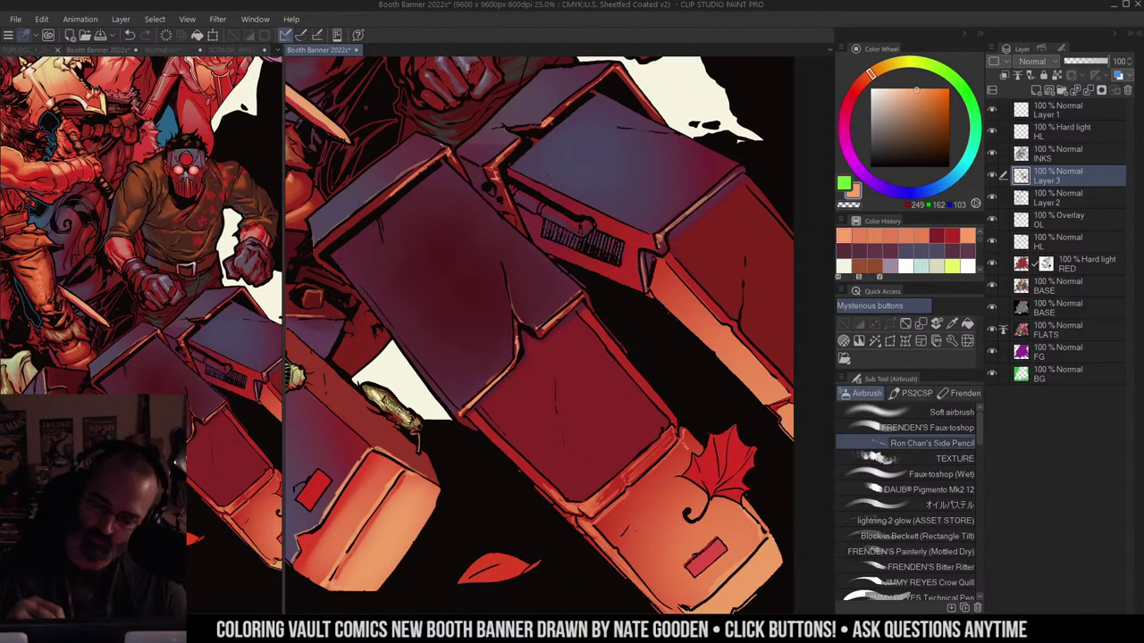
pyautogui.moveTo(567, 228); pyautogui.dragTo(586, 230)
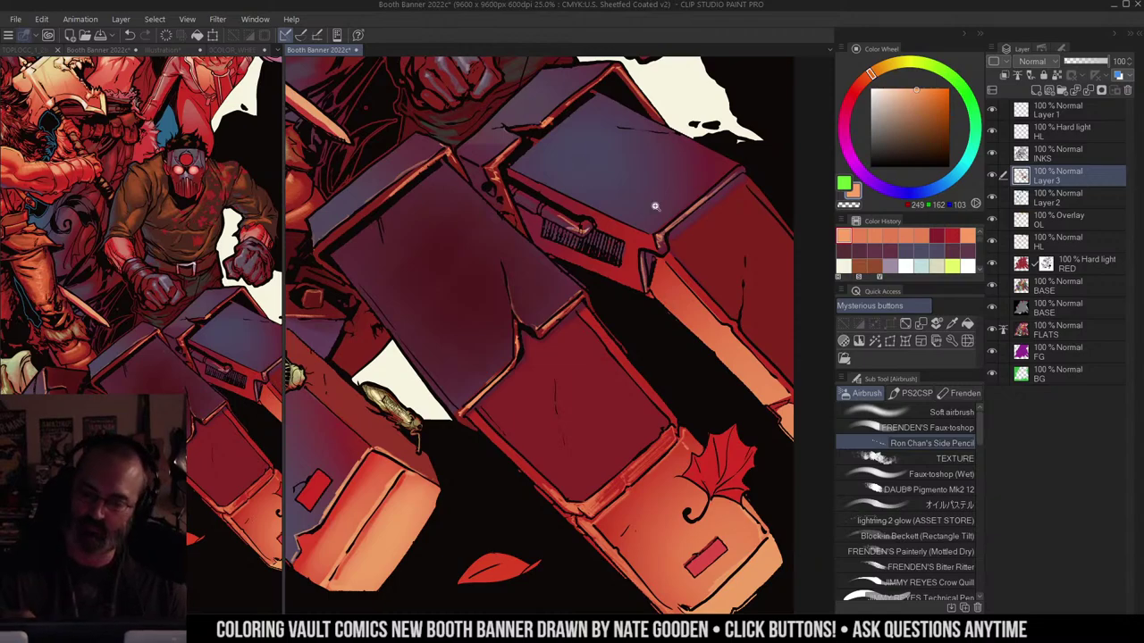
pyautogui.hotkey('ctrl', 'space')
pyautogui.hotkey('ctrl', 'z')
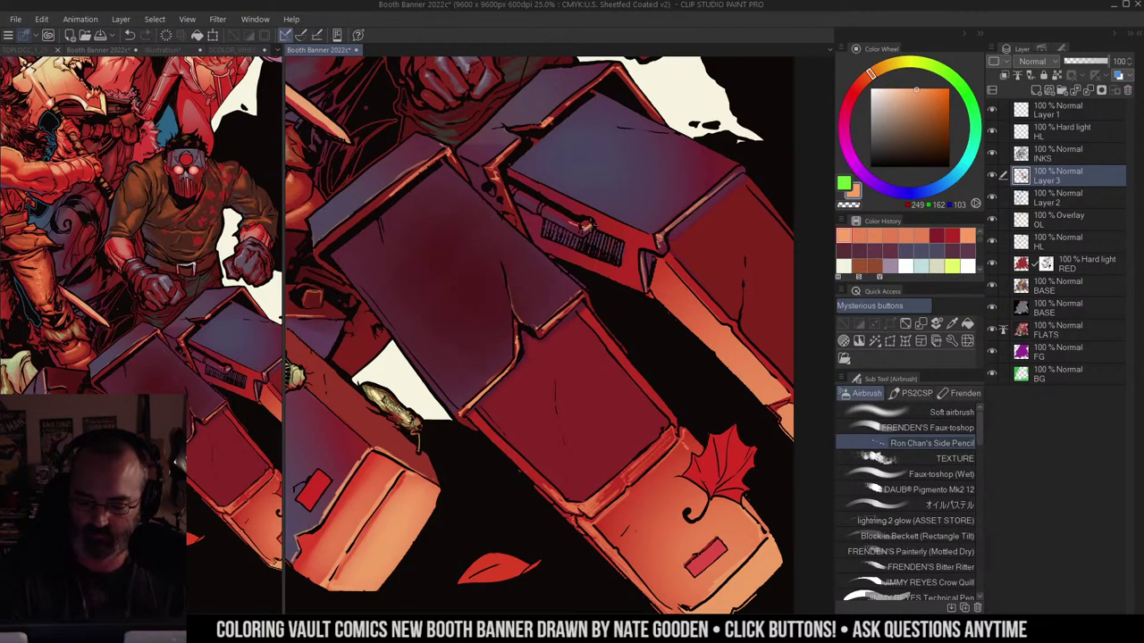
# Step: Pick pale peach RGB 255, 206, 173 and brighten the end face of the block with the maple leaf using Ron Chan's Side Pencil
pyautogui.hotkey('ctrl', 'space')
pyautogui.moveTo(633, 204); pyautogui.dragTo(608, 204)
pyautogui.moveTo(711, 228); pyautogui.dragTo(722, 220)
pyautogui.moveTo(673, 274); pyautogui.dragTo(698, 274)
pyautogui.moveTo(698, 275); pyautogui.dragTo(699, 228)
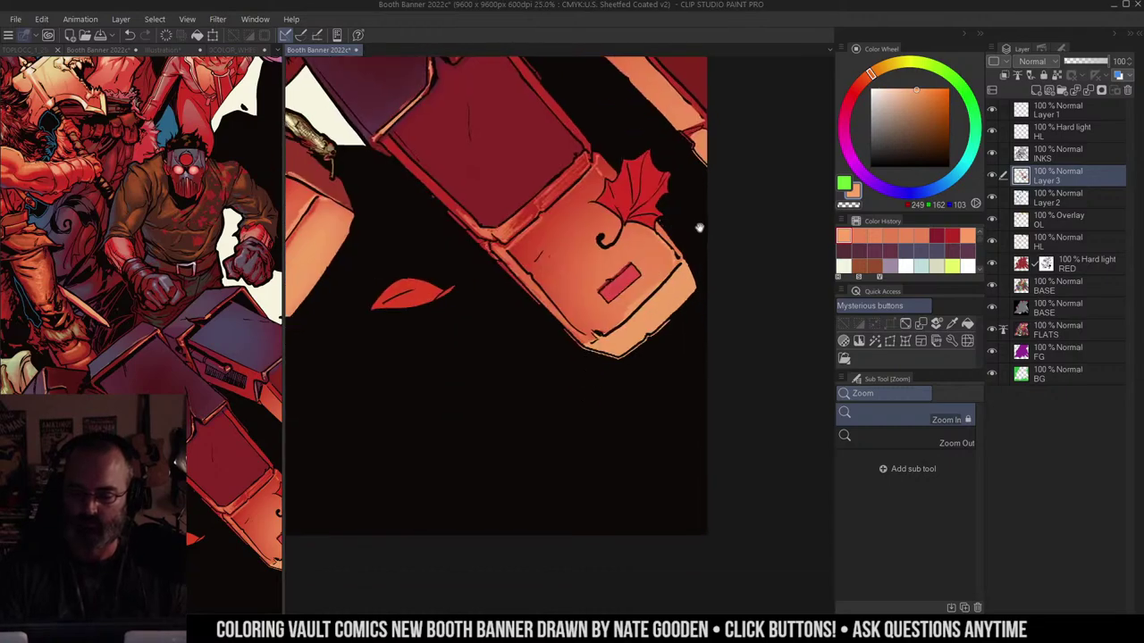
pyautogui.press('b')
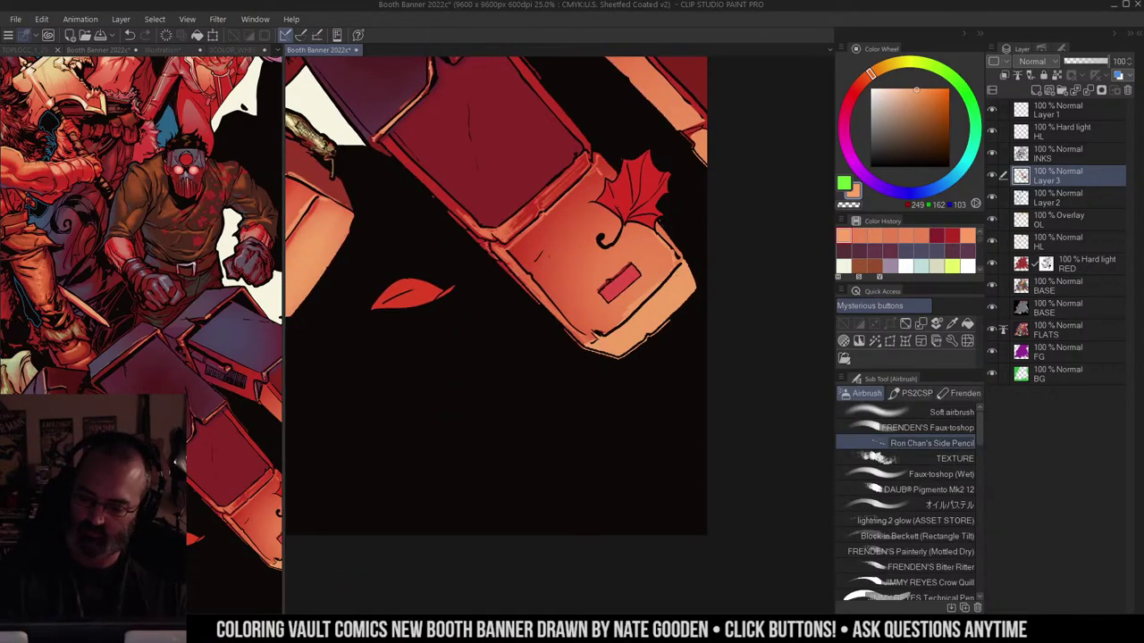
pyautogui.click(896, 87)
pyautogui.moveTo(678, 283); pyautogui.dragTo(633, 322)
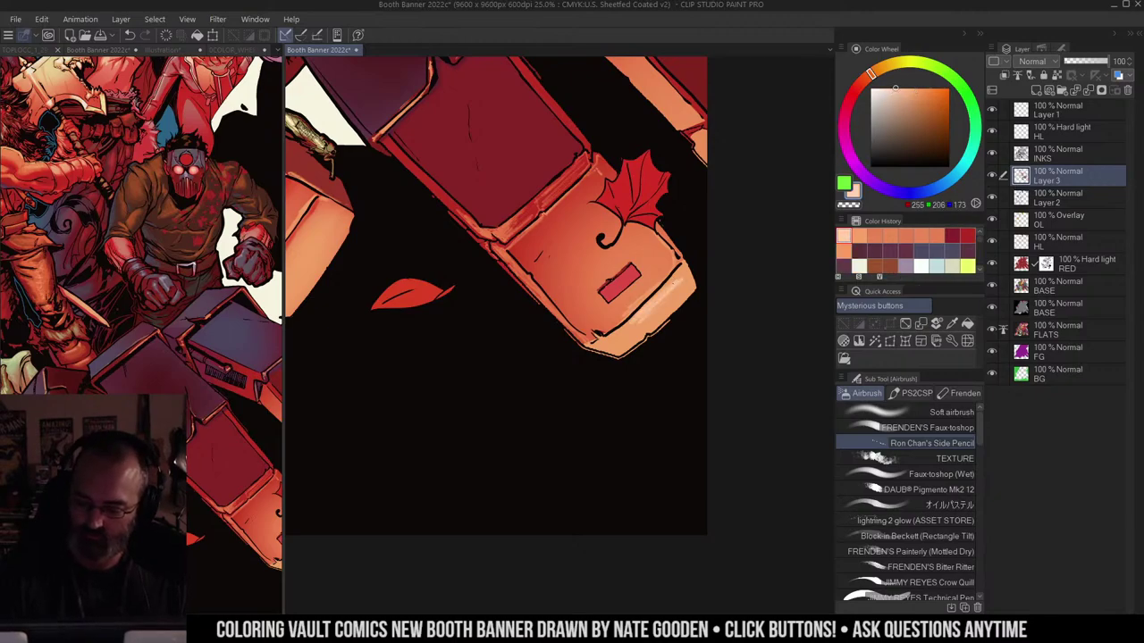
pyautogui.hotkey('ctrl', 'z')
pyautogui.moveTo(681, 272)
pyautogui.mouseDown()
pyautogui.moveTo(607, 349)
pyautogui.moveTo(660, 302)
pyautogui.moveTo(652, 330)
pyautogui.moveTo(599, 349)
pyautogui.mouseUp()
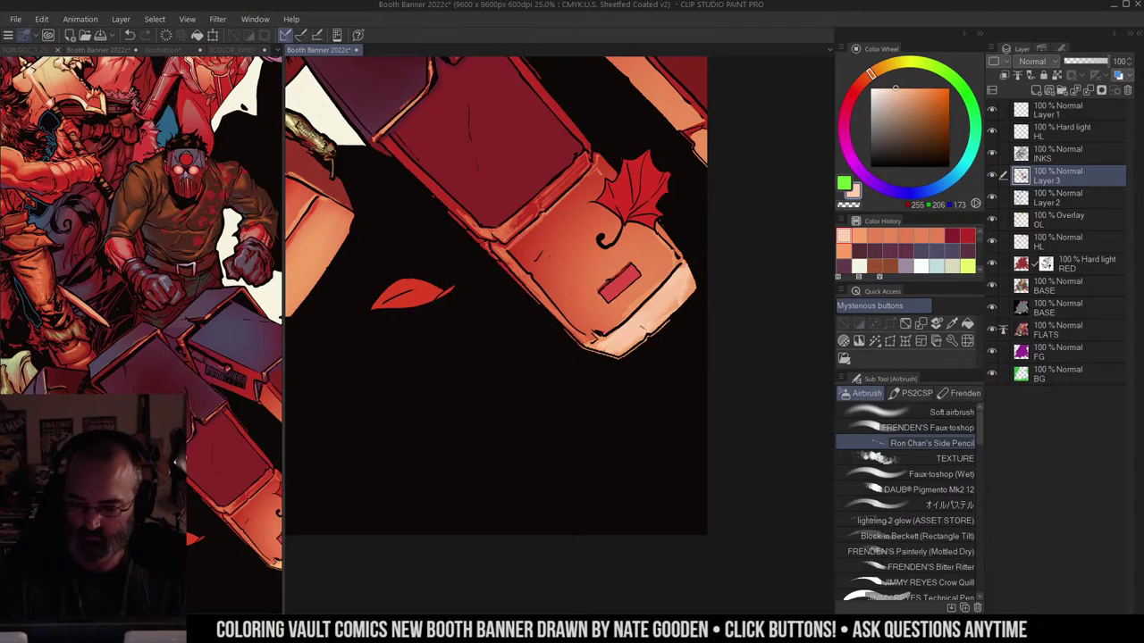
# Step: Examine the brightened end face among the neighbouring blocks and inspect the cicada block up close
pyautogui.moveTo(718, 139); pyautogui.dragTo(675, 231)
pyautogui.keyDown('alt'); pyautogui.click(505, 197); pyautogui.keyUp('alt')
pyautogui.moveTo(505, 197); pyautogui.dragTo(719, 191)
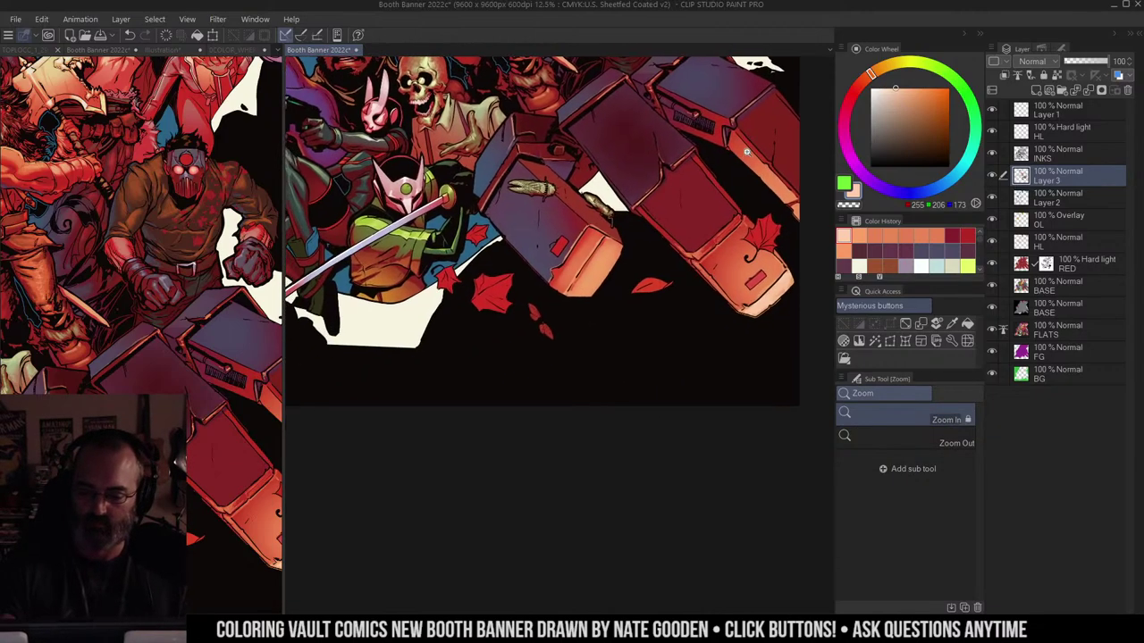
pyautogui.moveTo(590, 146); pyautogui.dragTo(655, 167)
pyautogui.click(587, 225)
pyautogui.click(587, 224)
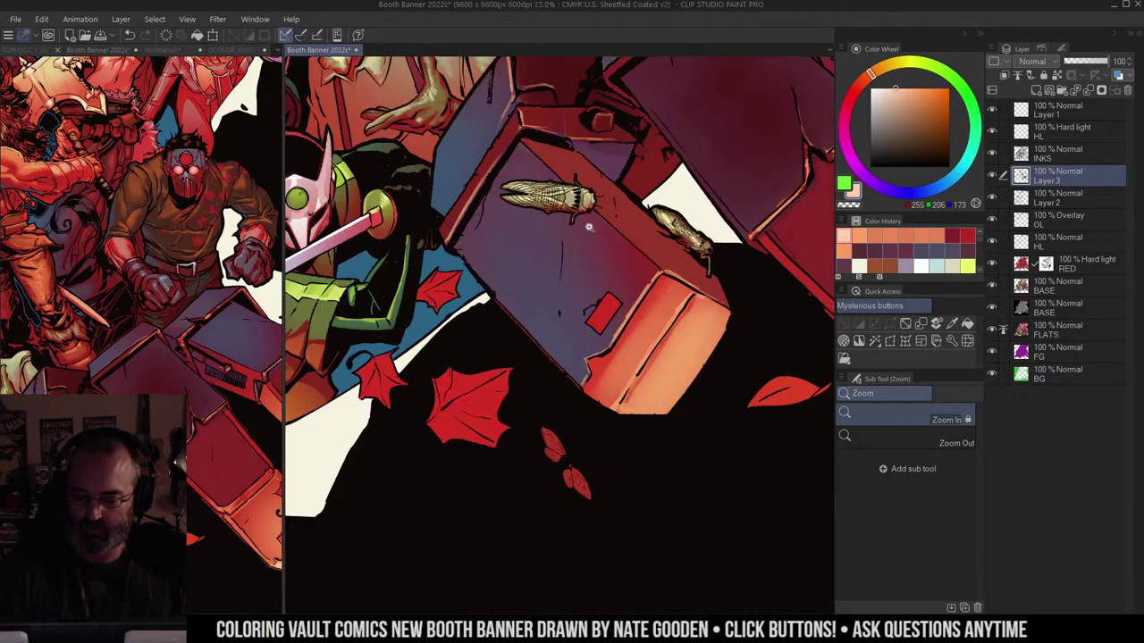
pyautogui.click(587, 224)
pyautogui.moveTo(614, 209); pyautogui.dragTo(567, 281)
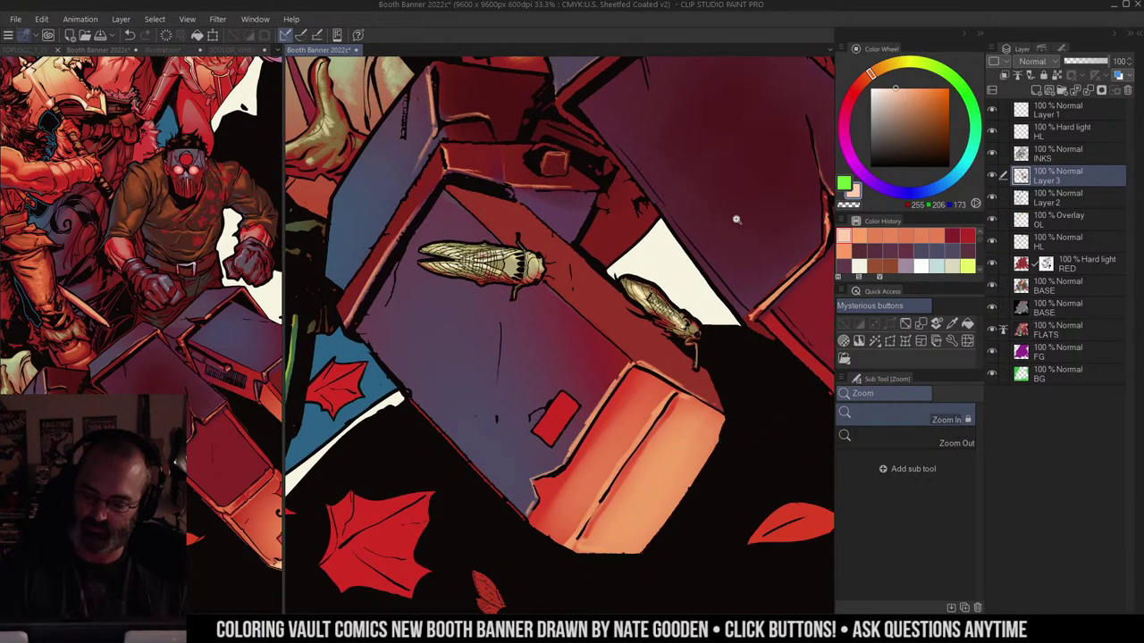
# Step: Examine the cicada block in context with the neighbouring blocks and the figures above it
pyautogui.keyDown('alt'); pyautogui.click(659, 206); pyautogui.keyUp('alt')
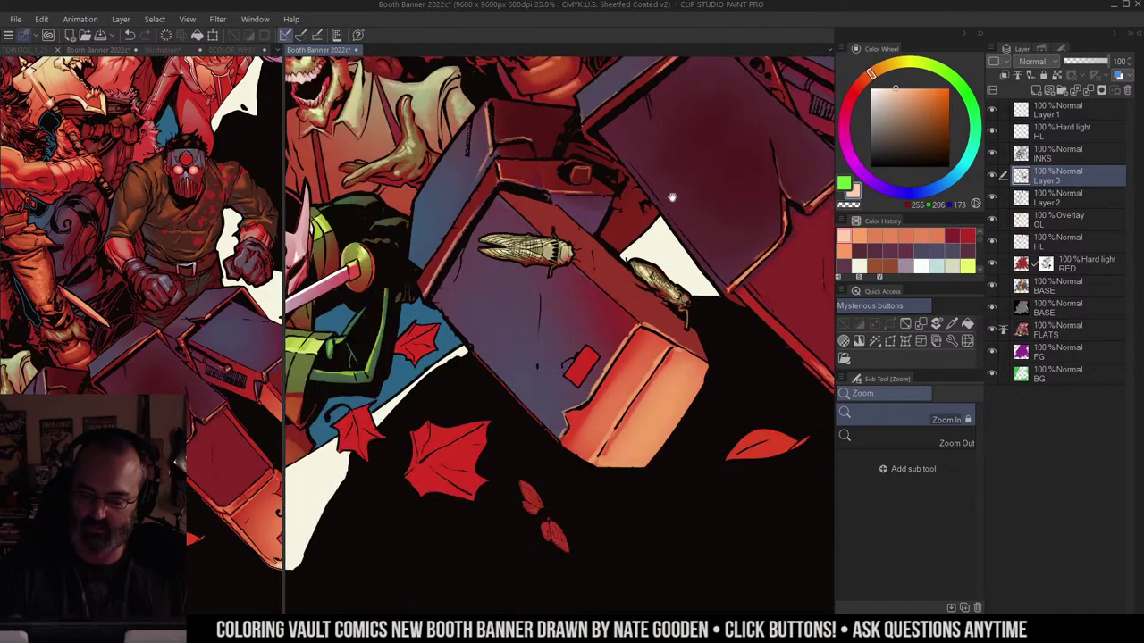
pyautogui.moveTo(671, 197); pyautogui.dragTo(732, 141)
pyautogui.moveTo(607, 231); pyautogui.dragTo(662, 283)
pyautogui.keyDown('alt'); pyautogui.click(654, 215); pyautogui.keyUp('alt')
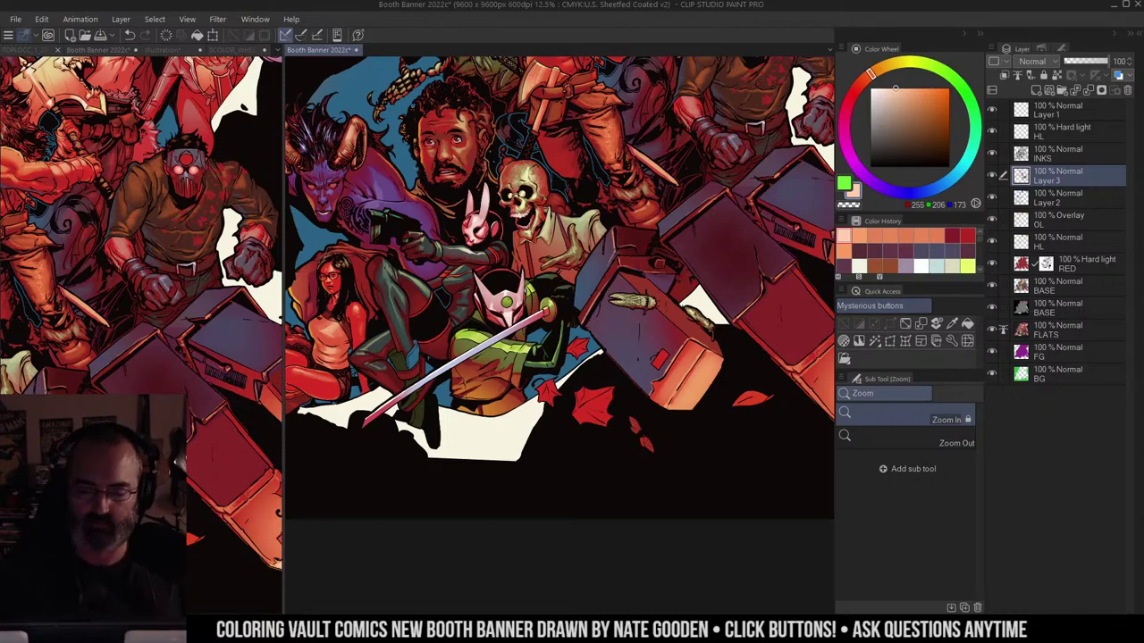
pyautogui.moveTo(656, 124); pyautogui.dragTo(645, 328)
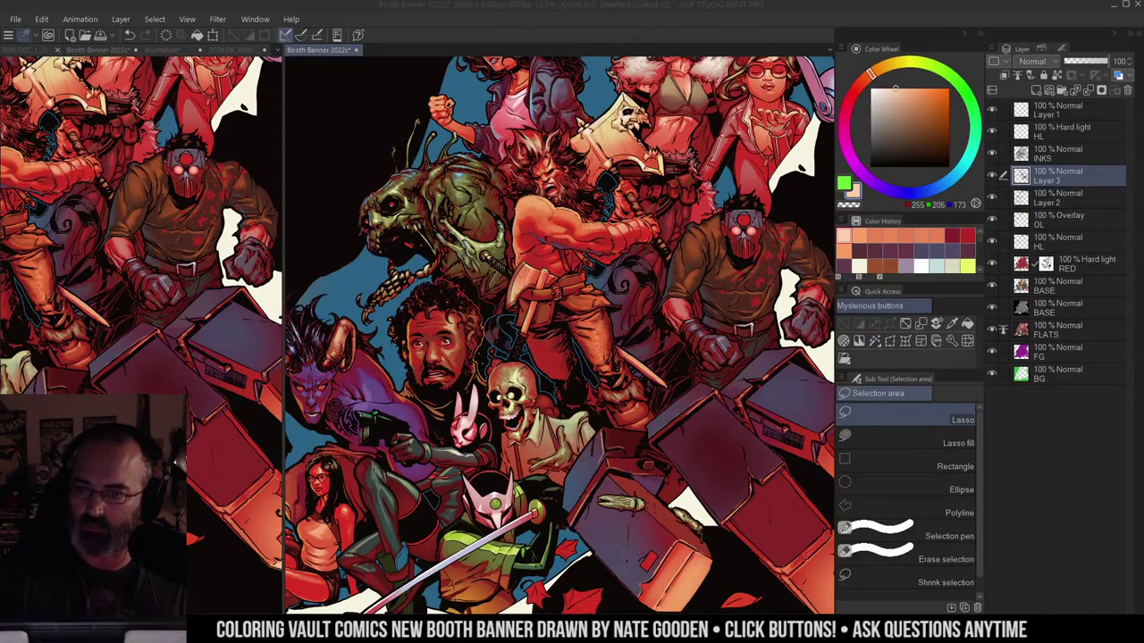
pyautogui.click(670, 201)
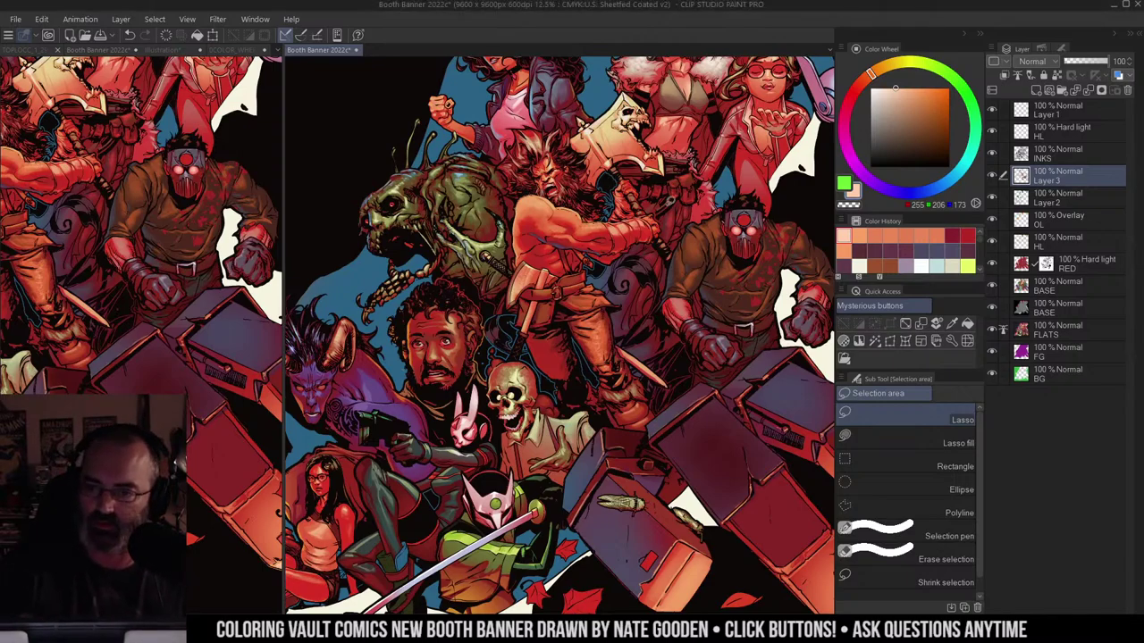
pyautogui.moveTo(676, 358); pyautogui.dragTo(663, 155)
# Step: Pick yellow RGB 255, 245, 109 and brighten the head, body and wings of the cicada on the purple block face using Ron Chan's Side Pencil
pyautogui.hotkey('ctrl', 'space')
pyautogui.click(632, 310)
pyautogui.click(629, 312)
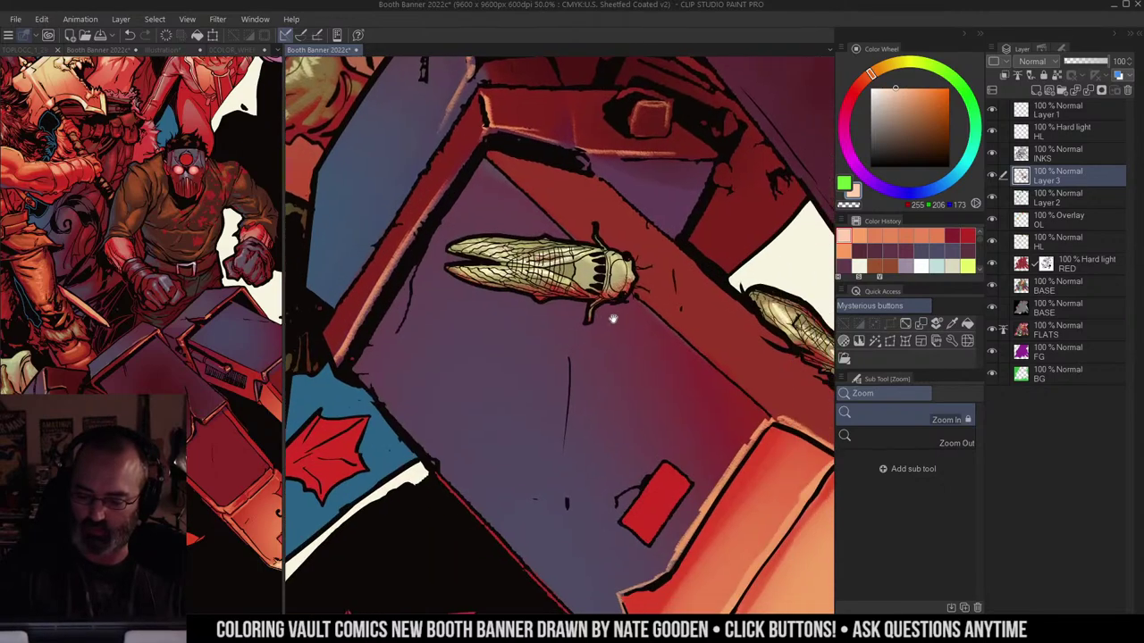
pyautogui.moveTo(613, 316); pyautogui.dragTo(592, 302)
pyautogui.moveTo(632, 215); pyautogui.dragTo(636, 217)
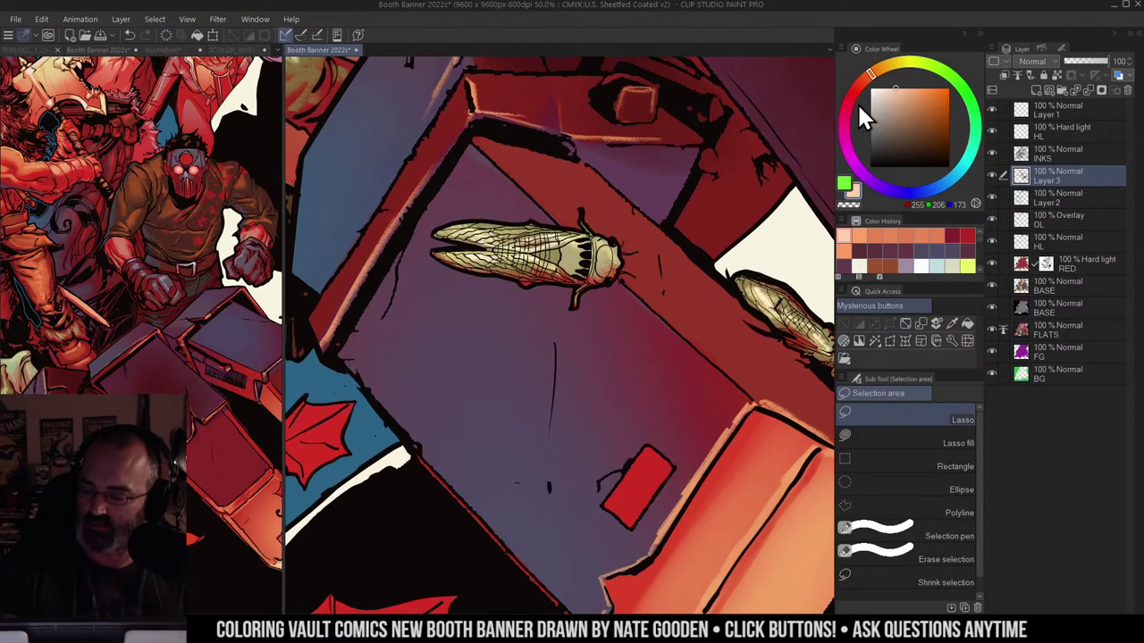
pyautogui.moveTo(891, 72); pyautogui.dragTo(905, 64)
pyautogui.click(915, 88)
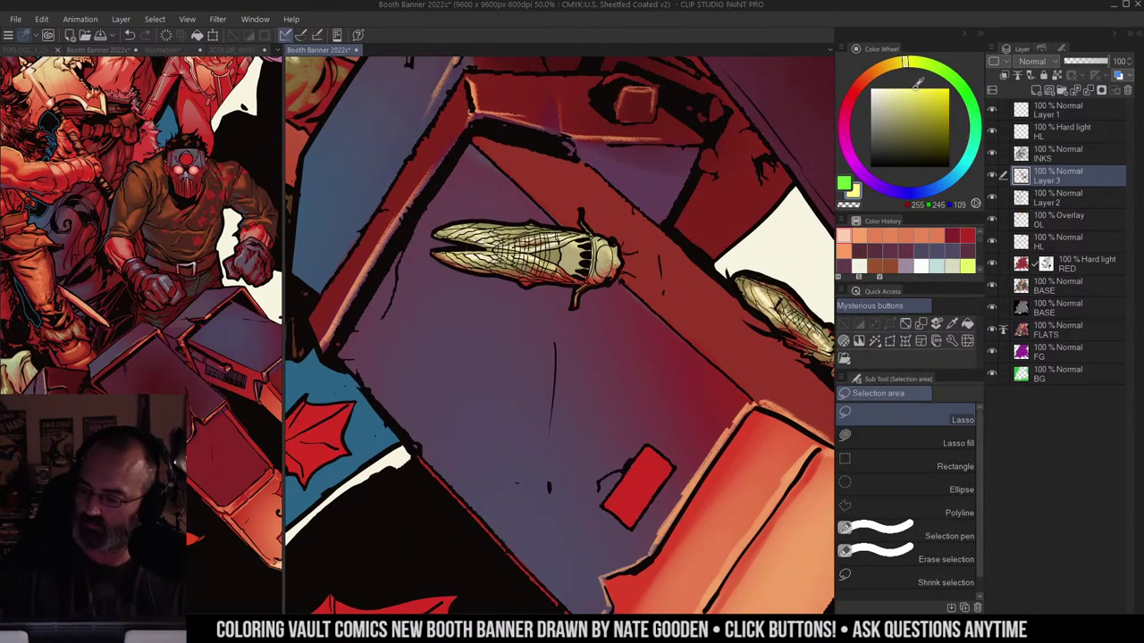
pyautogui.press('b')
pyautogui.moveTo(561, 250)
pyautogui.mouseDown()
pyautogui.moveTo(576, 259)
pyautogui.moveTo(589, 242)
pyautogui.moveTo(568, 264)
pyautogui.moveTo(554, 257)
pyautogui.moveTo(603, 259)
pyautogui.mouseUp()
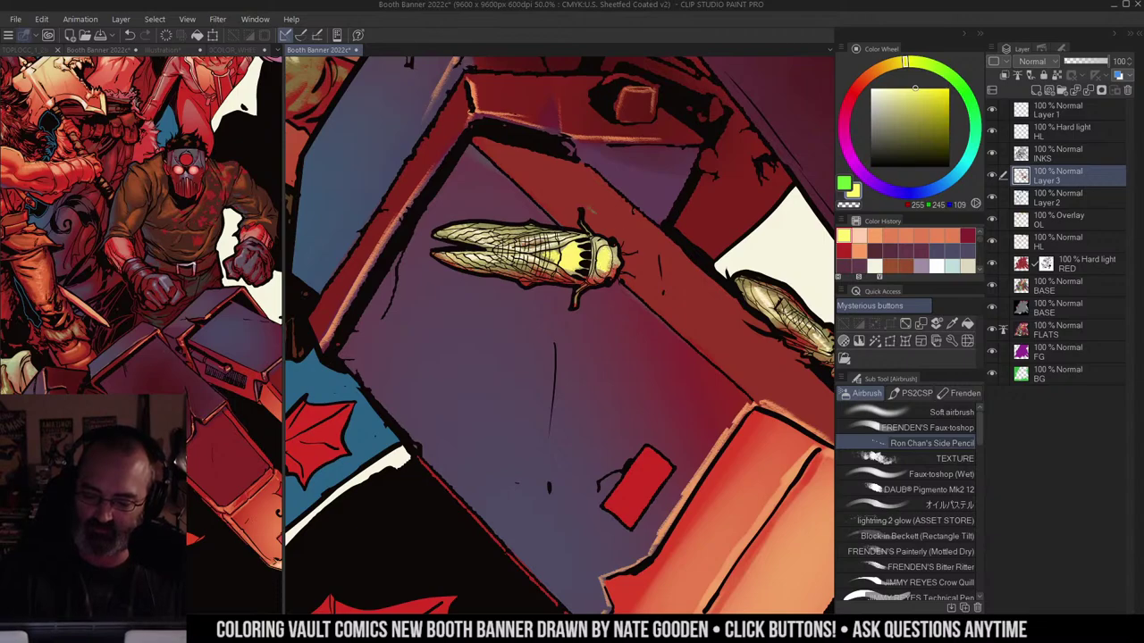
pyautogui.moveTo(504, 234); pyautogui.dragTo(547, 230)
pyautogui.moveTo(507, 264); pyautogui.dragTo(528, 271)
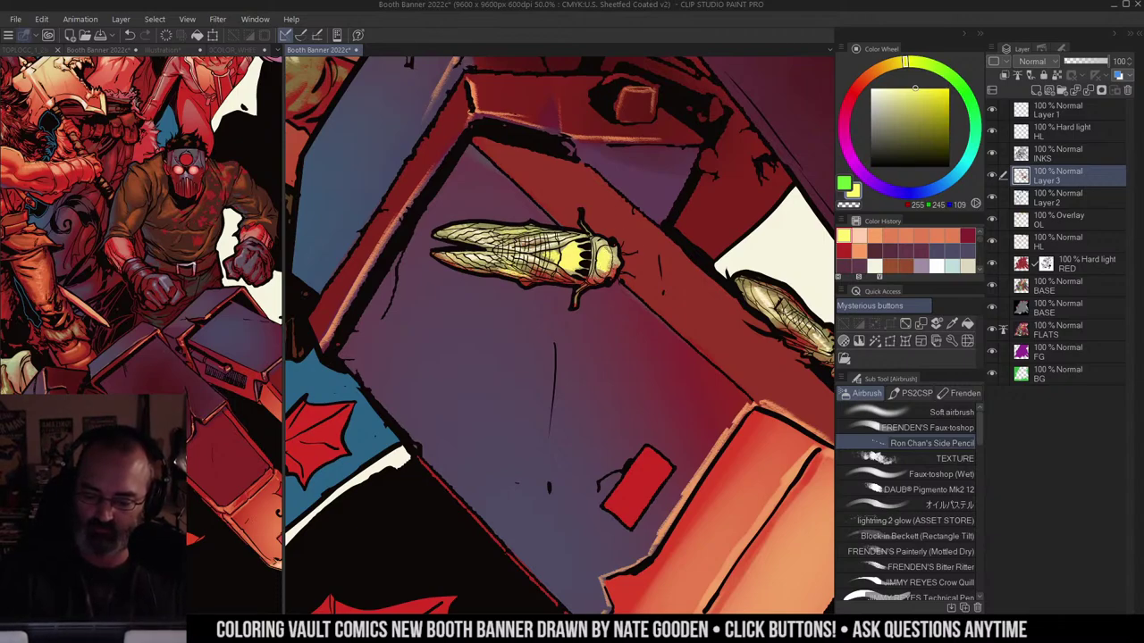
# Step: Pencil yellow highlights on the wings and head of the second cicada at the block's edge
pyautogui.moveTo(688, 252)
pyautogui.mouseDown()
pyautogui.moveTo(463, 223)
pyautogui.moveTo(387, 200)
pyautogui.mouseUp()
pyautogui.moveTo(466, 240); pyautogui.dragTo(477, 254)
pyautogui.moveTo(451, 236); pyautogui.dragTo(547, 305)
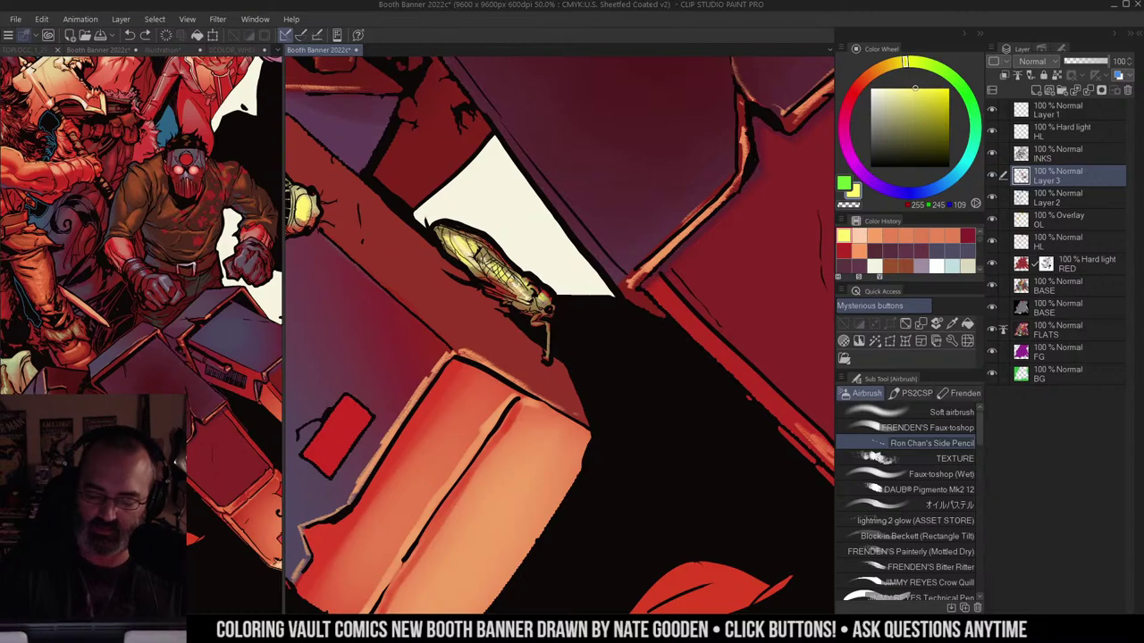
pyautogui.moveTo(540, 305); pyautogui.dragTo(543, 300)
pyautogui.press('/')
# Step: Sample orange RGB 225, 134, 89 from the artwork and pencil highlights along the upper edge of the large dark purple block
pyautogui.keyDown('alt'); pyautogui.click(577, 270); pyautogui.keyUp('alt')
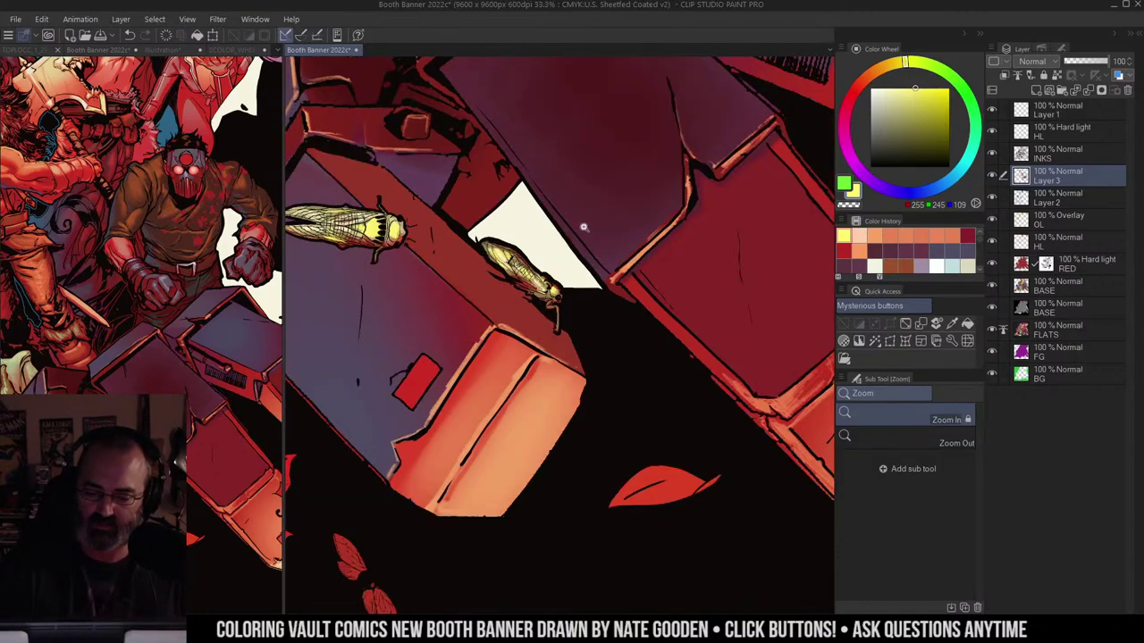
pyautogui.moveTo(572, 144); pyautogui.dragTo(666, 213)
pyautogui.press('m')
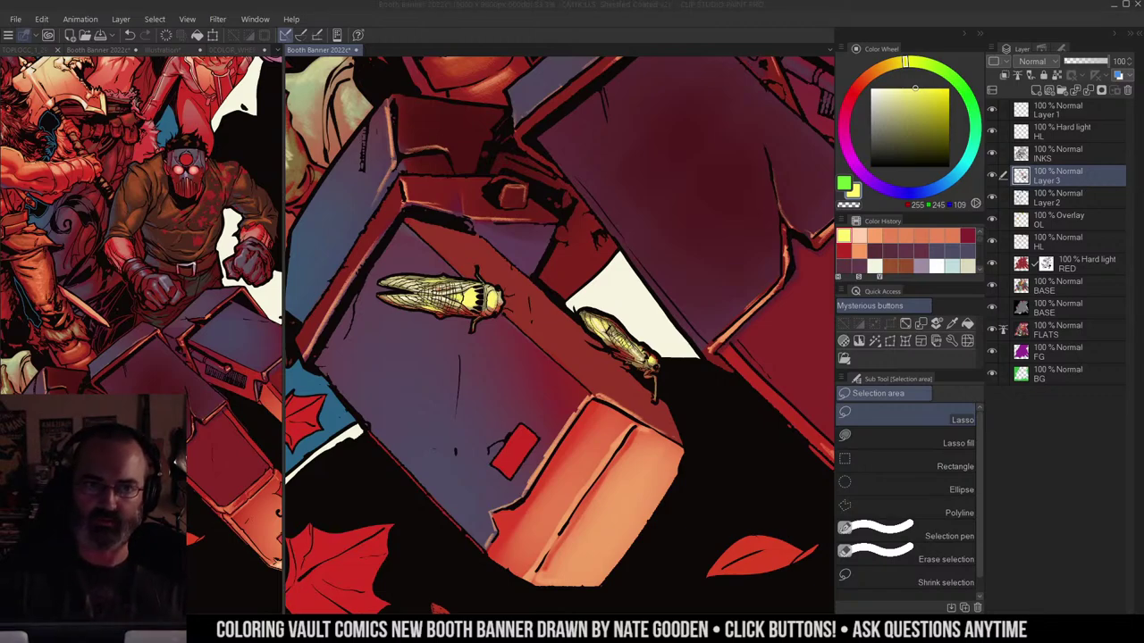
pyautogui.click(647, 162)
pyautogui.moveTo(690, 146)
pyautogui.mouseDown()
pyautogui.moveTo(641, 166)
pyautogui.moveTo(640, 157)
pyautogui.mouseUp()
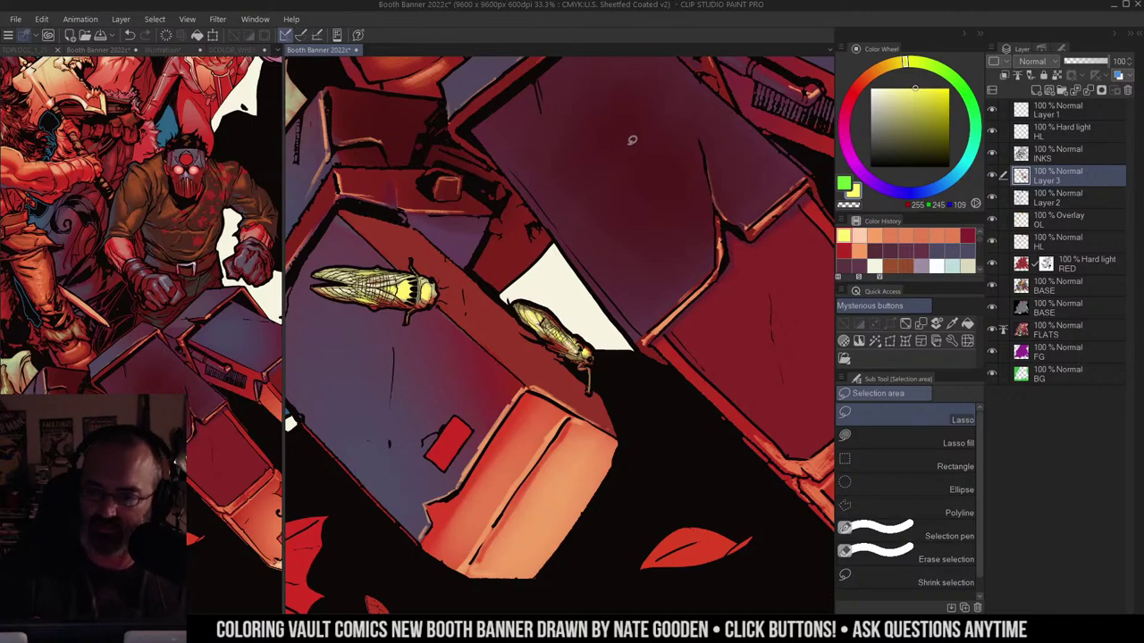
pyautogui.hotkey('ctrl', '-')
pyautogui.moveTo(635, 197); pyautogui.dragTo(629, 260)
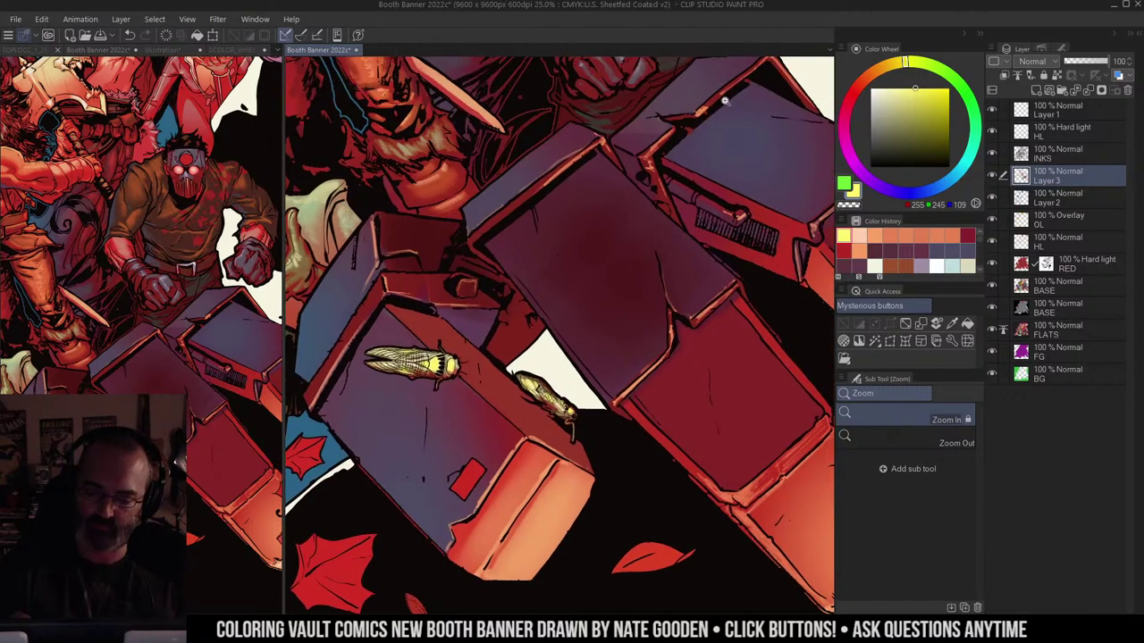
pyautogui.click(580, 189)
pyautogui.keyDown('alt'); pyautogui.click(572, 148); pyautogui.keyUp('alt')
pyautogui.press('b')
pyautogui.moveTo(572, 149); pyautogui.dragTo(462, 239)
pyautogui.keyDown('alt'); pyautogui.click(581, 147); pyautogui.keyUp('alt')
pyautogui.moveTo(504, 202); pyautogui.dragTo(453, 249)
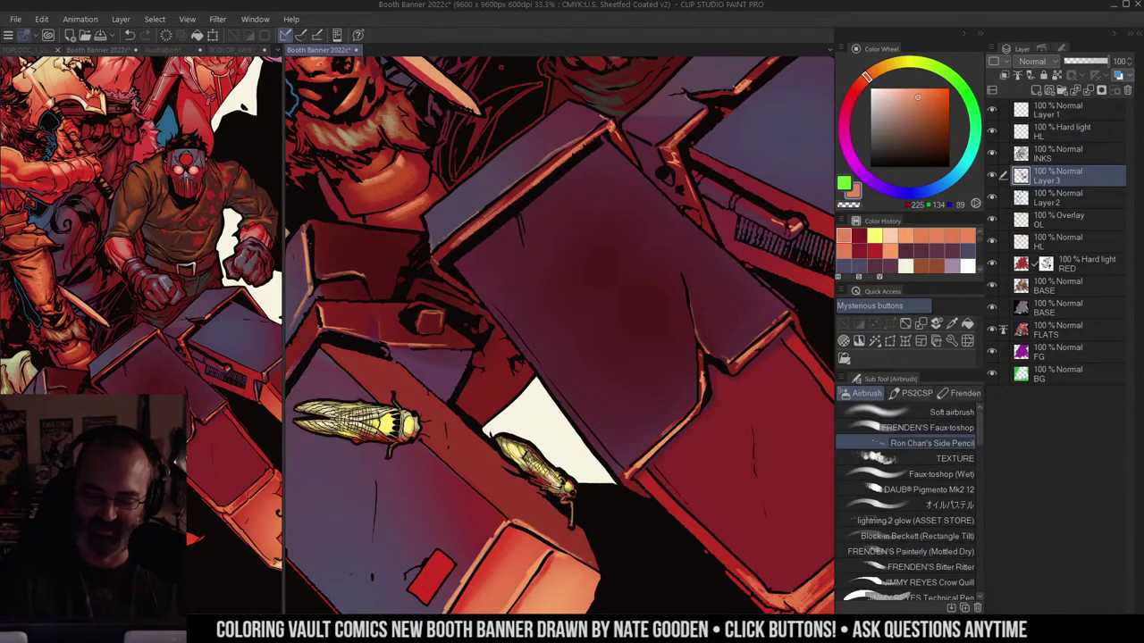
# Step: Examine the lit blocks together with the masked man and the surrounding figures
pyautogui.keyDown('alt'); pyautogui.click(492, 220); pyautogui.keyUp('alt')
pyautogui.keyDown('alt'); pyautogui.click(512, 220); pyautogui.keyUp('alt')
pyautogui.keyDown('alt'); pyautogui.click(512, 219); pyautogui.keyUp('alt')
pyautogui.moveTo(659, 198); pyautogui.dragTo(704, 204)
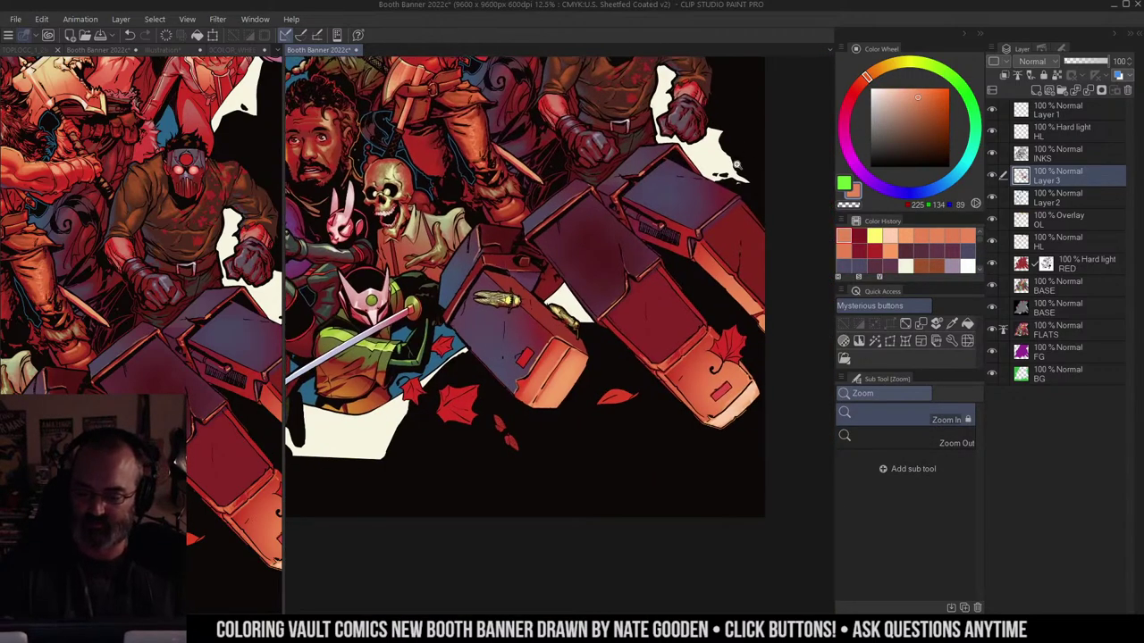
pyautogui.moveTo(673, 323); pyautogui.dragTo(632, 277)
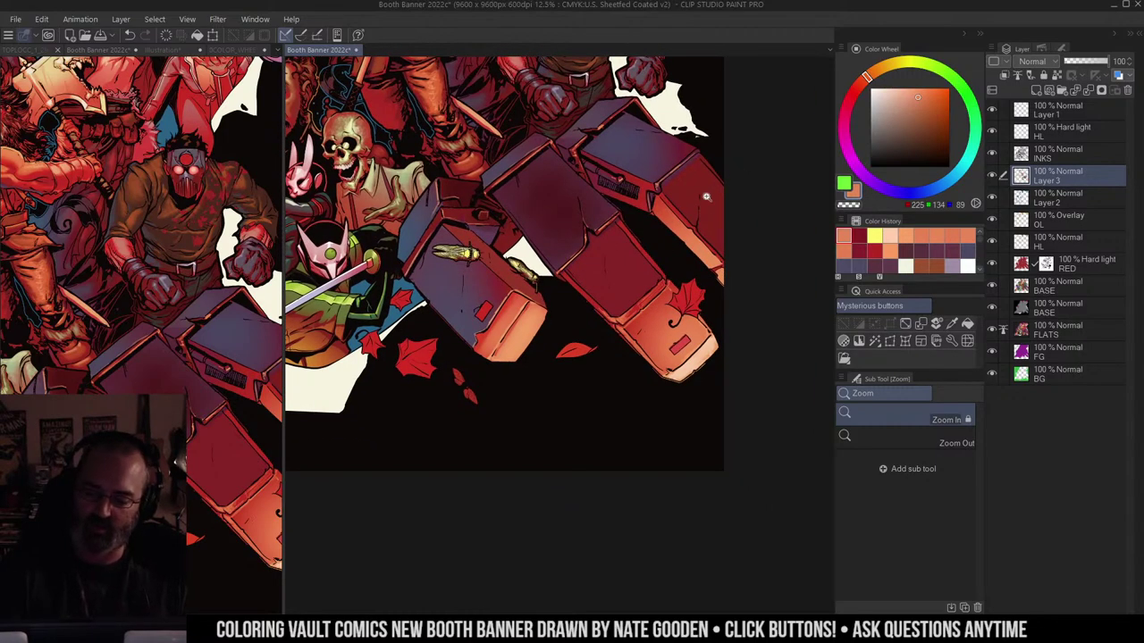
pyautogui.moveTo(675, 215); pyautogui.dragTo(675, 228)
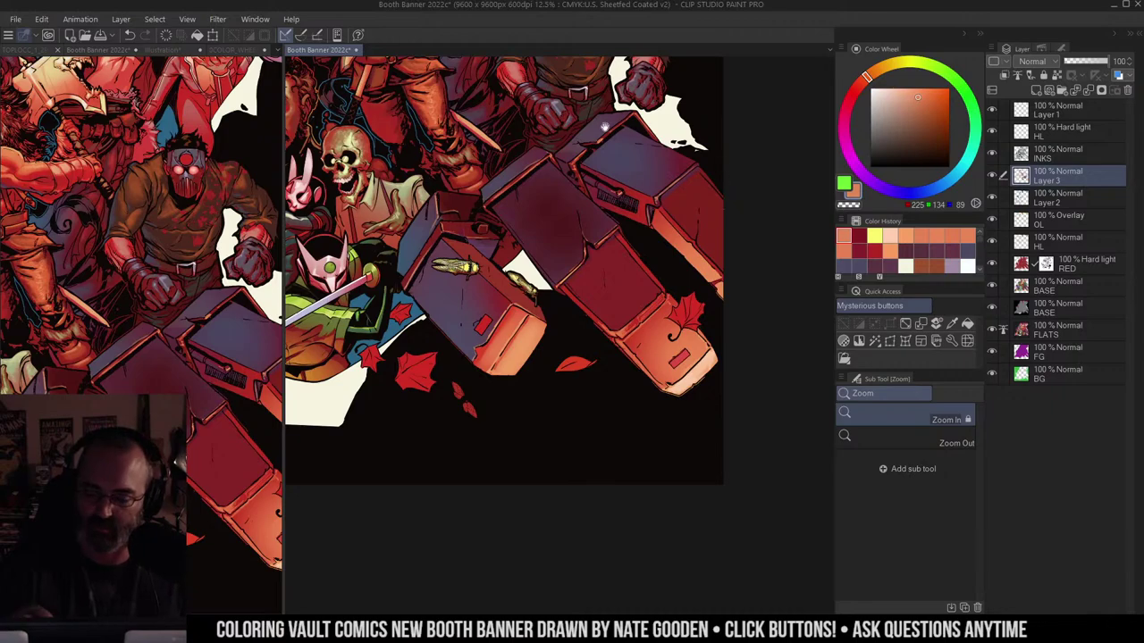
pyautogui.moveTo(605, 127); pyautogui.dragTo(652, 349)
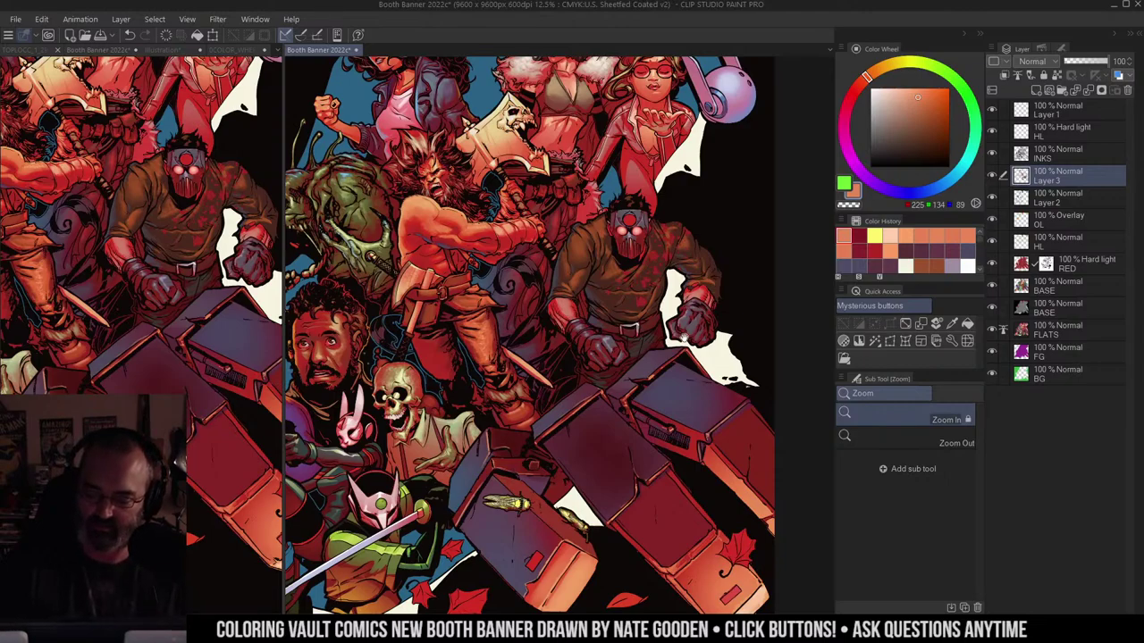
pyautogui.moveTo(685, 338); pyautogui.dragTo(765, 215)
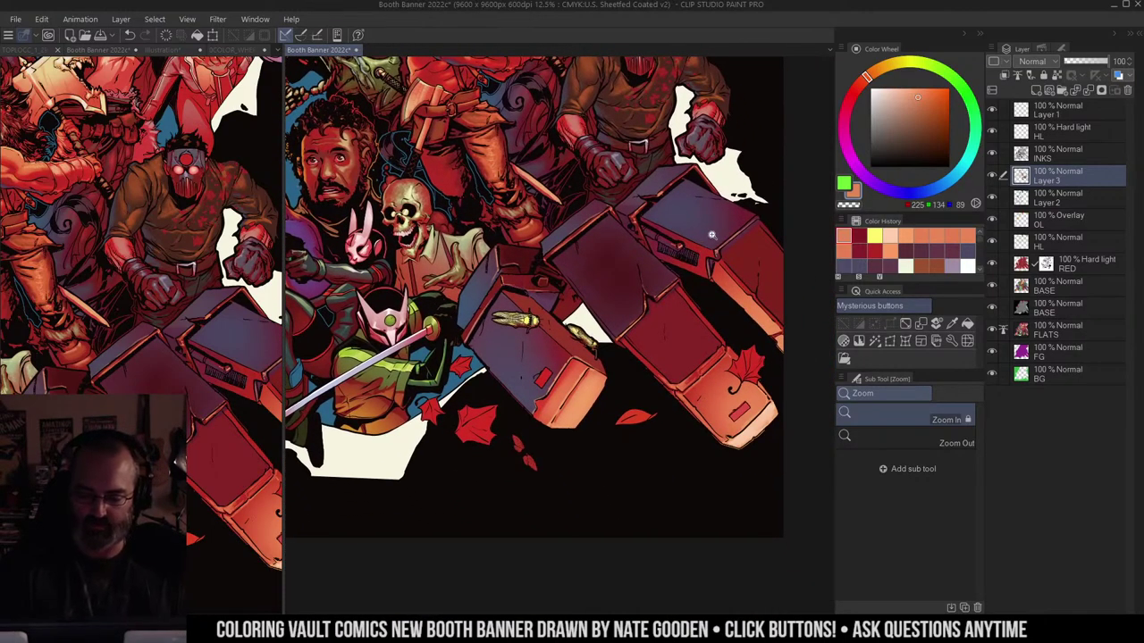
# Step: Select the large maple leaf below the cicada block with Auto select and pencil orange RGB 225, 134, 89 highlights between its veins
pyautogui.click(546, 340)
pyautogui.moveTo(536, 345); pyautogui.dragTo(687, 195)
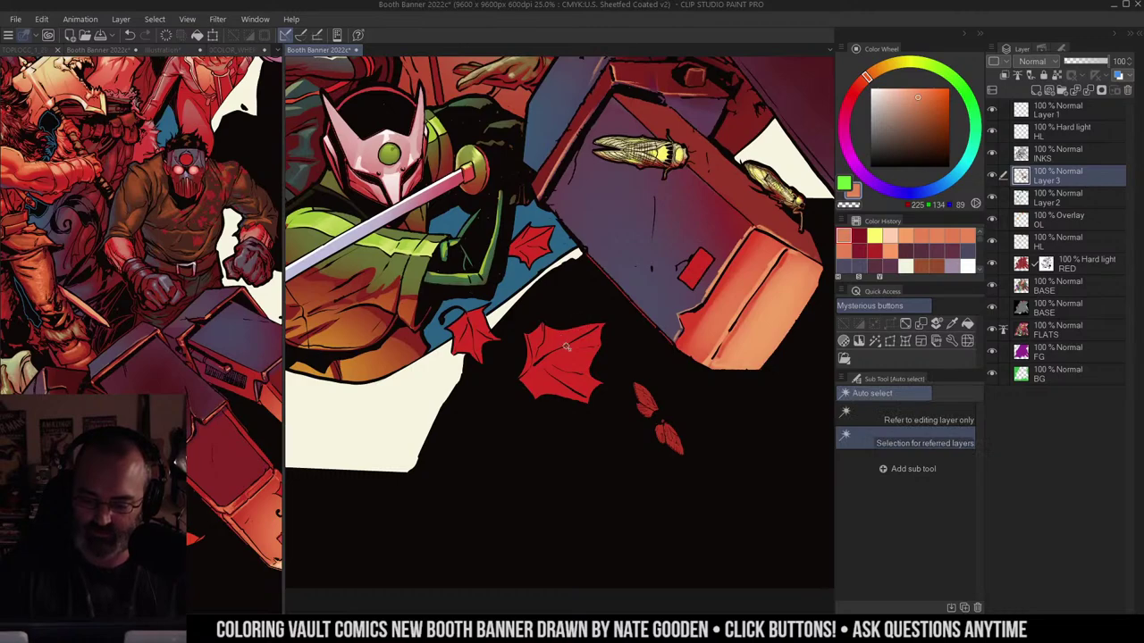
pyautogui.press('b')
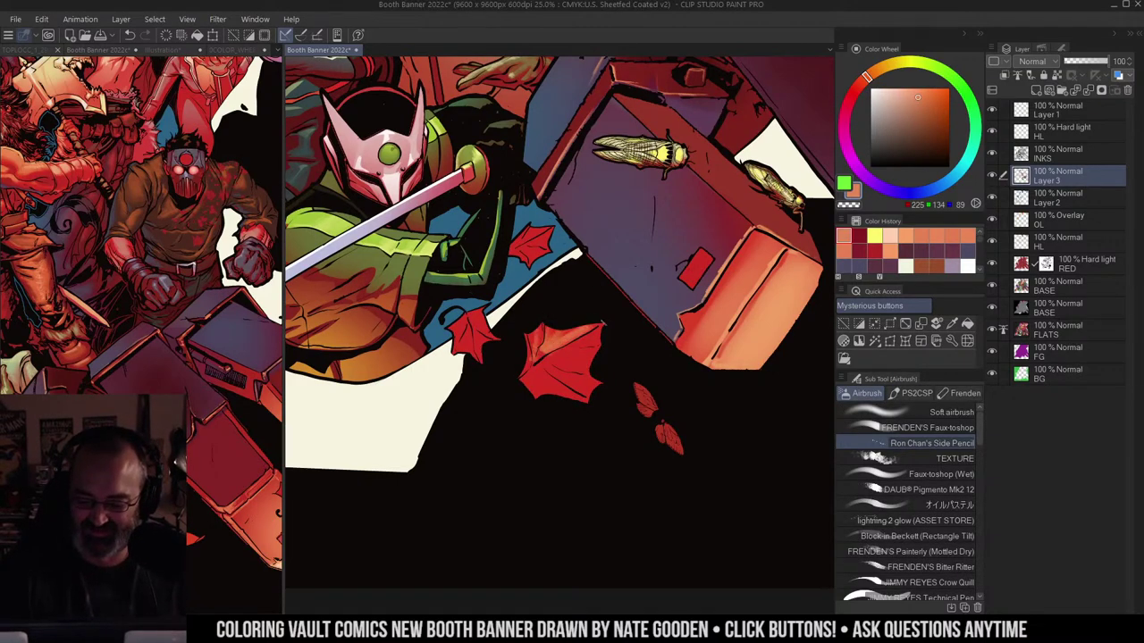
pyautogui.moveTo(569, 349)
pyautogui.mouseDown()
pyautogui.moveTo(572, 264)
pyautogui.moveTo(613, 310)
pyautogui.mouseUp()
pyautogui.scroll(1, 572, 264)
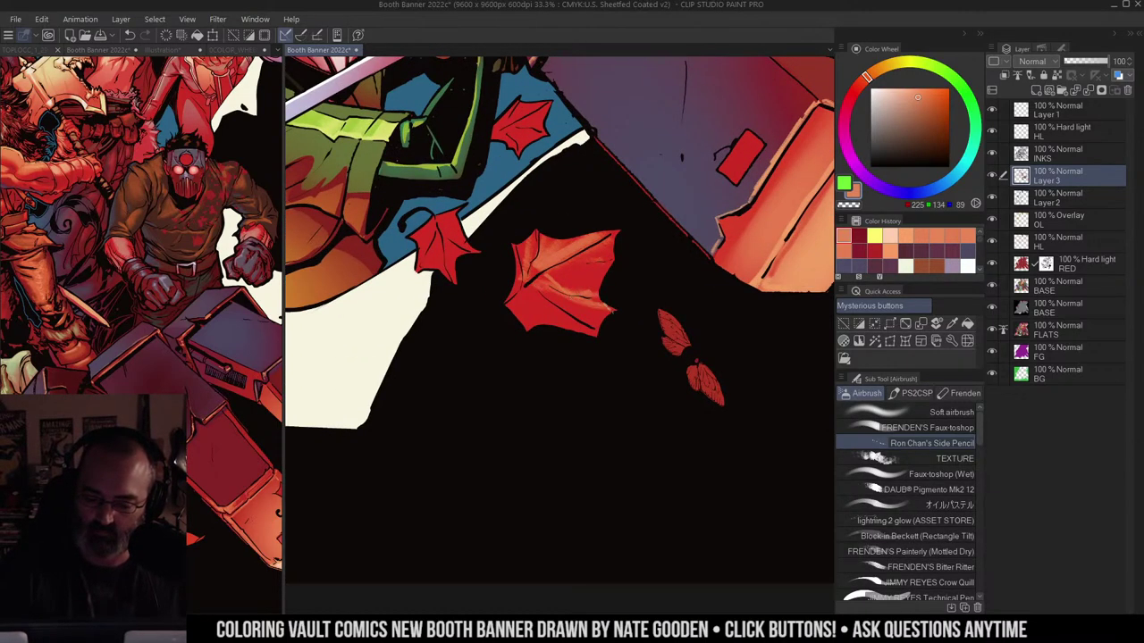
pyautogui.moveTo(539, 285); pyautogui.dragTo(598, 324)
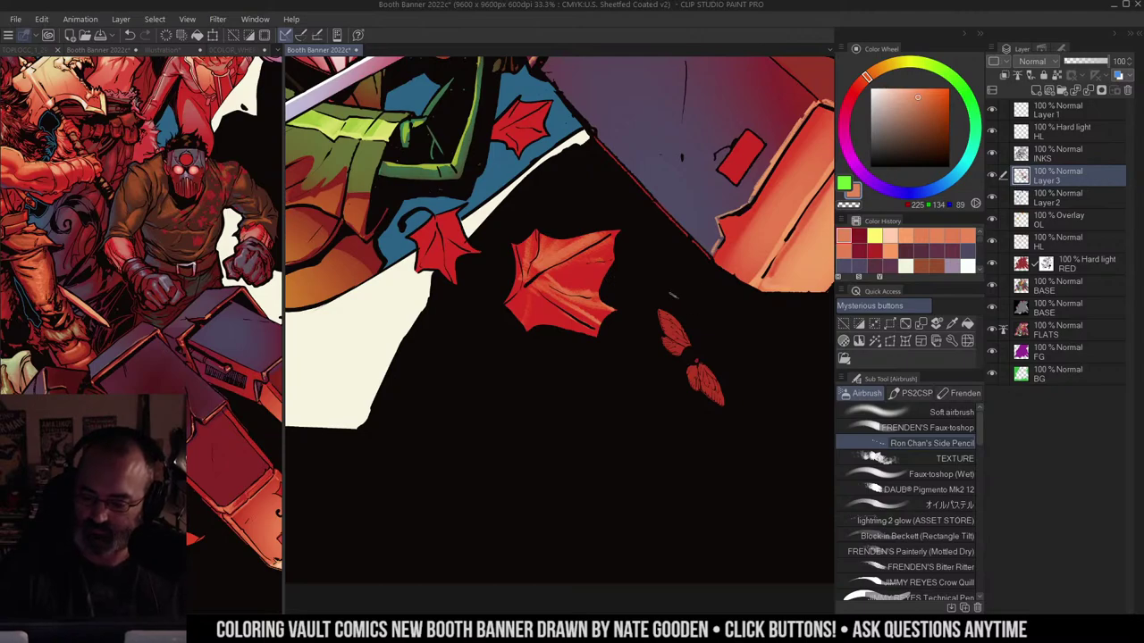
pyautogui.moveTo(737, 271); pyautogui.dragTo(652, 325)
pyautogui.moveTo(687, 248); pyautogui.dragTo(631, 294)
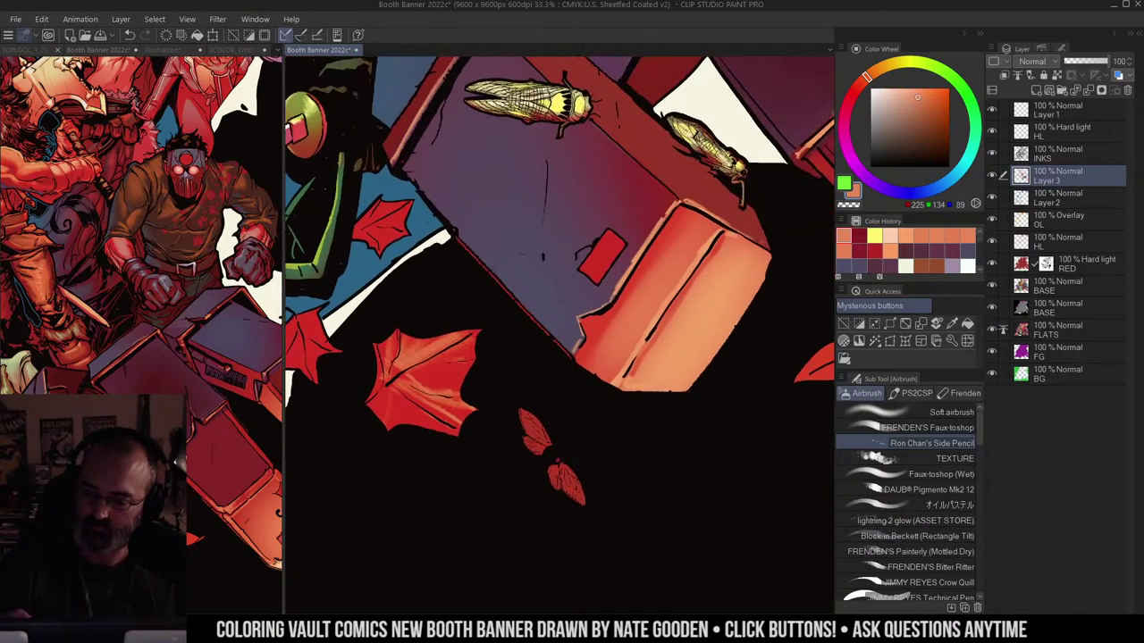
# Step: Sample pale yellow RGB 246, 234, 130 from the cicada, select the two small red leaves below the block and pencil highlights on them
pyautogui.keyDown('alt'); pyautogui.click(690, 154); pyautogui.keyUp('alt')
pyautogui.moveTo(669, 197); pyautogui.dragTo(702, 86)
pyautogui.moveTo(559, 325)
pyautogui.mouseDown()
pyautogui.moveTo(569, 328)
pyautogui.moveTo(578, 303)
pyautogui.moveTo(556, 326)
pyautogui.moveTo(579, 336)
pyautogui.moveTo(551, 297)
pyautogui.mouseUp()
pyautogui.hotkey('ctrl', 'z')
pyautogui.press('w')
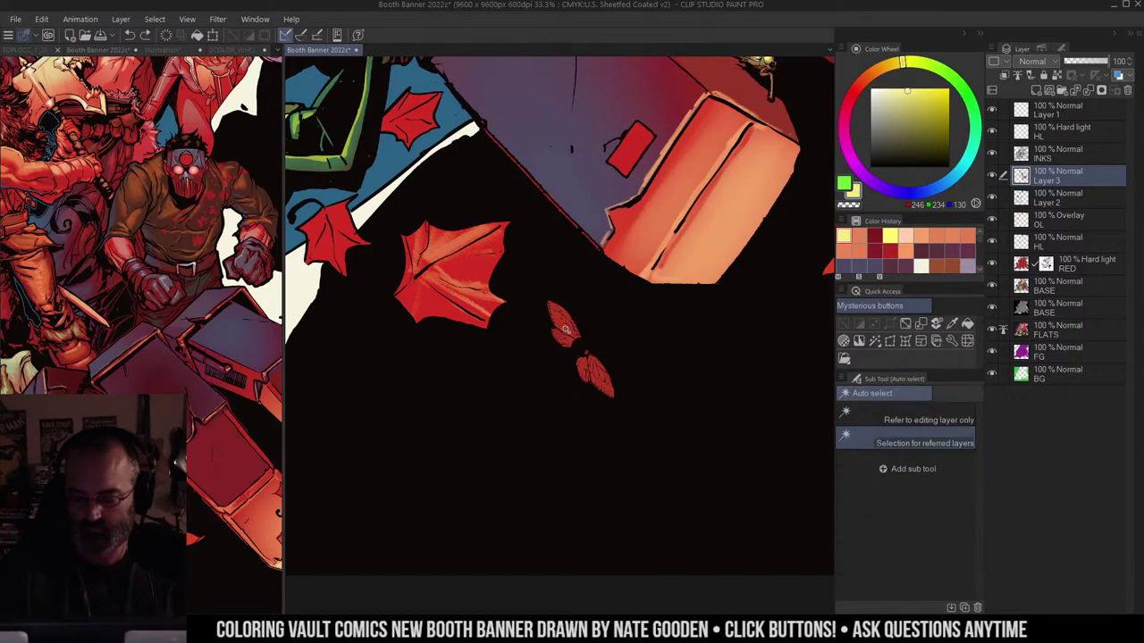
pyautogui.click(565, 326)
pyautogui.press('b')
pyautogui.moveTo(563, 307); pyautogui.dragTo(613, 395)
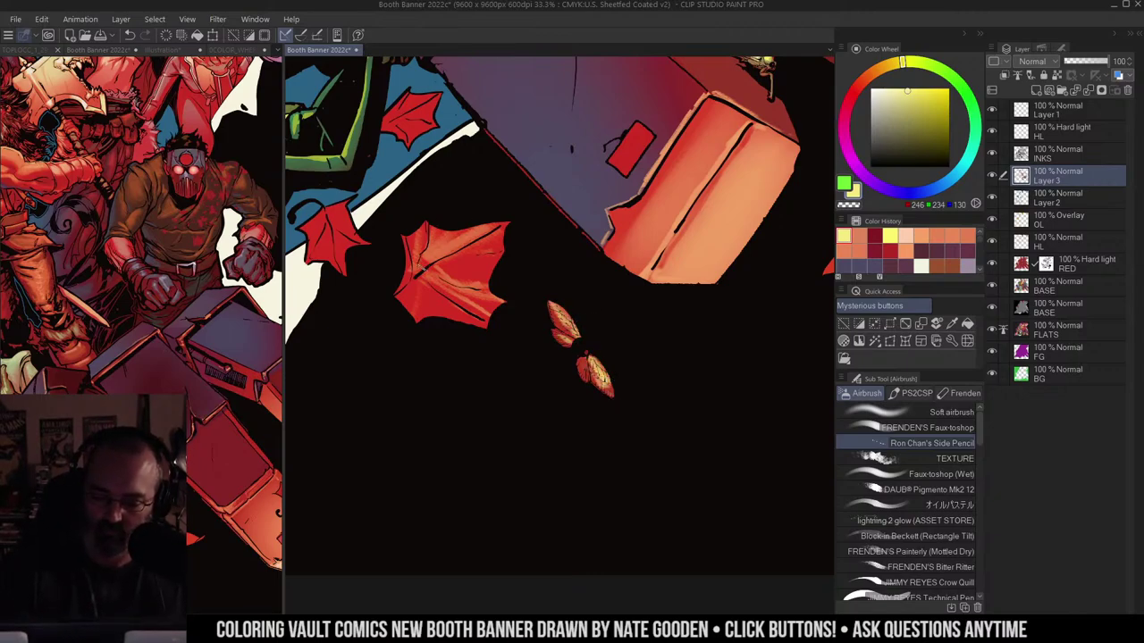
# Step: Pencil red-orange RGB 218, 89, 55 highlights on the large and neighbouring smaller maple leaves, adding light orange RGB 249, 155, 99 touches
pyautogui.keyDown('alt'); pyautogui.click(454, 240); pyautogui.keyUp('alt')
pyautogui.press('m')
pyautogui.moveTo(485, 206); pyautogui.dragTo(515, 206)
pyautogui.click(516, 207)
pyautogui.press('b')
pyautogui.keyDown('alt'); pyautogui.click(462, 253); pyautogui.keyUp('alt')
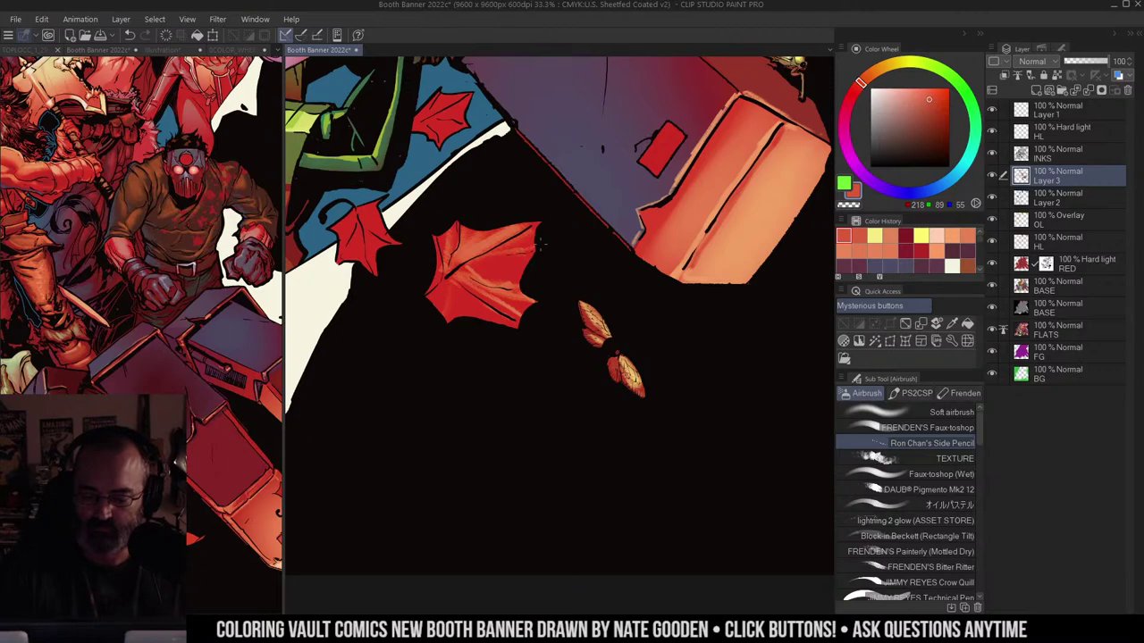
pyautogui.moveTo(461, 312); pyautogui.dragTo(511, 310)
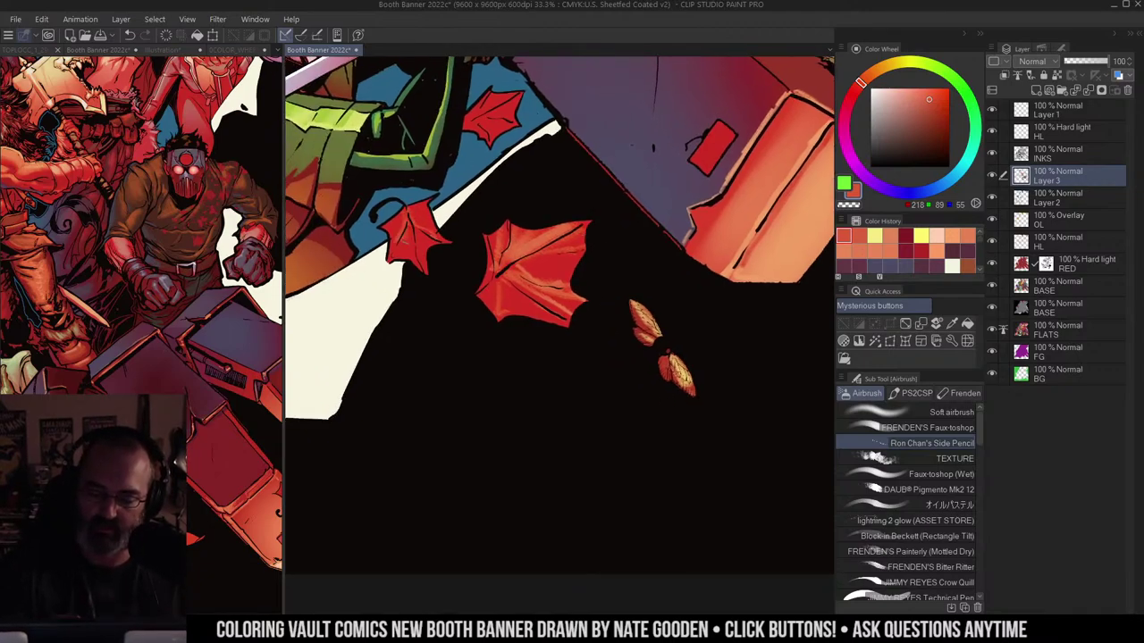
pyautogui.moveTo(405, 234); pyautogui.dragTo(411, 258)
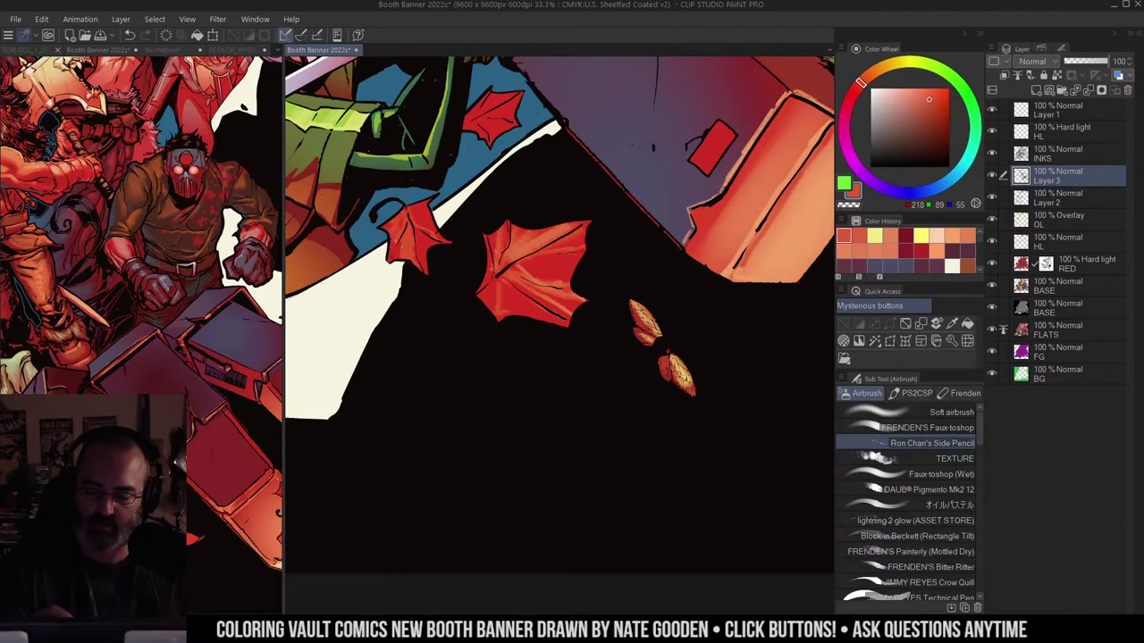
pyautogui.keyDown('alt'); pyautogui.click(775, 207); pyautogui.keyUp('alt')
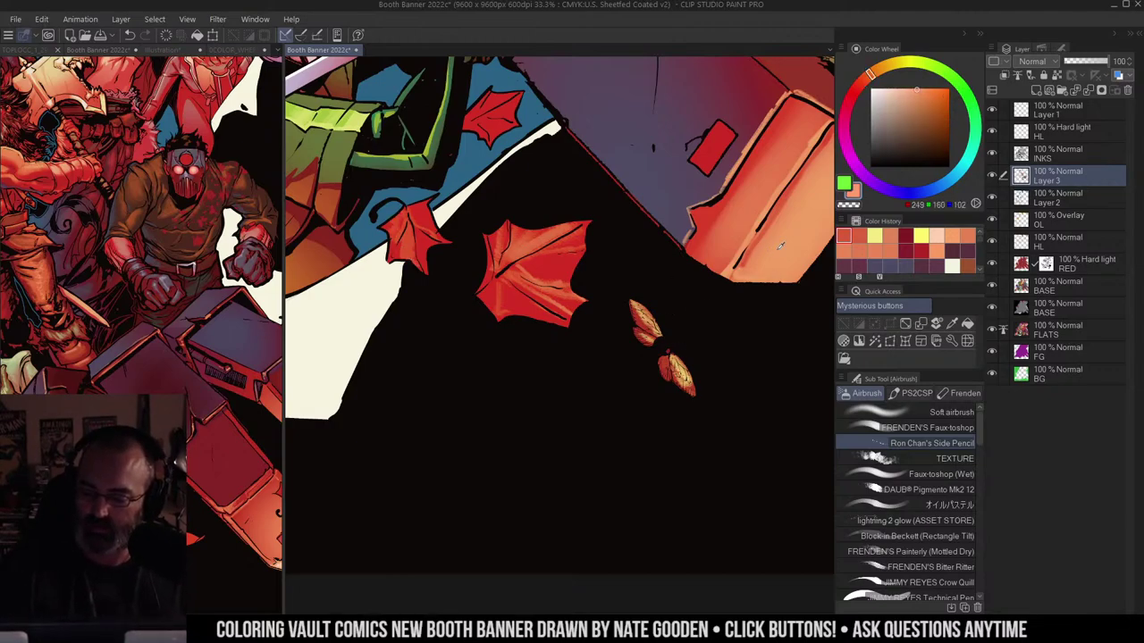
pyautogui.moveTo(508, 225); pyautogui.dragTo(515, 231)
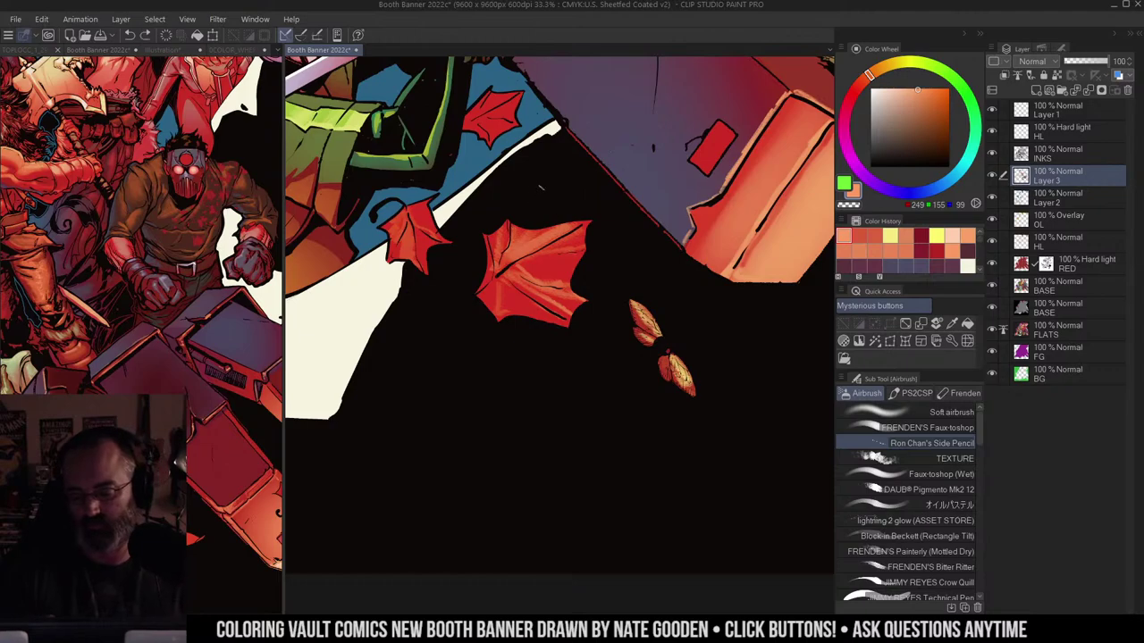
# Step: Examine the masked sword fighter and the skeleton above the falling leaves
pyautogui.moveTo(525, 138); pyautogui.dragTo(700, 311)
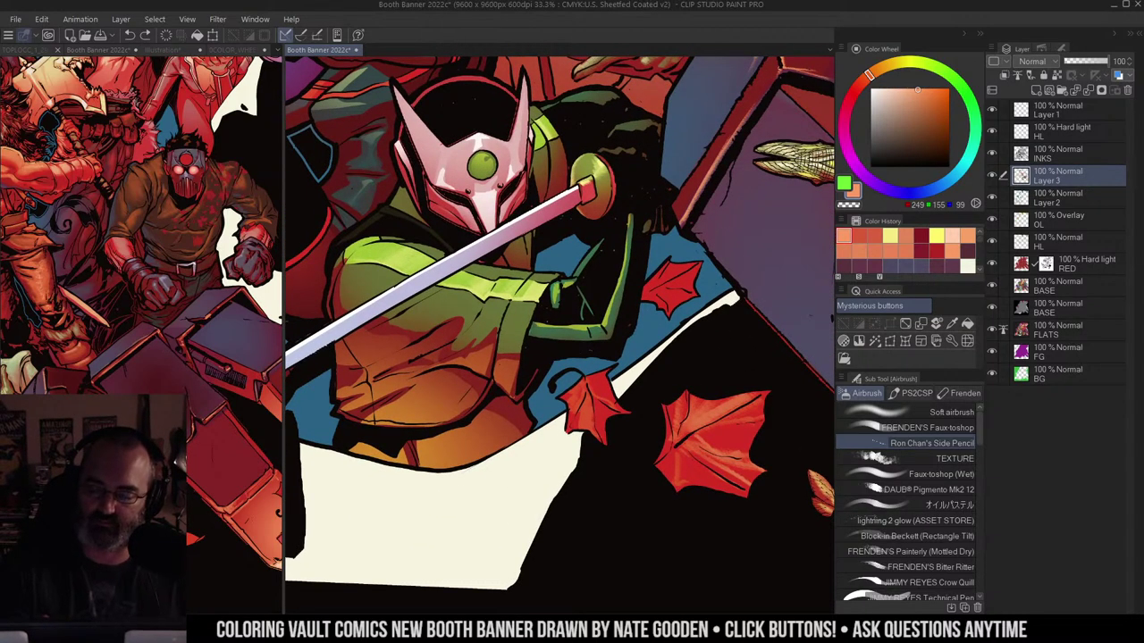
pyautogui.moveTo(679, 170); pyautogui.dragTo(527, 524)
pyautogui.moveTo(531, 206); pyautogui.dragTo(648, 263)
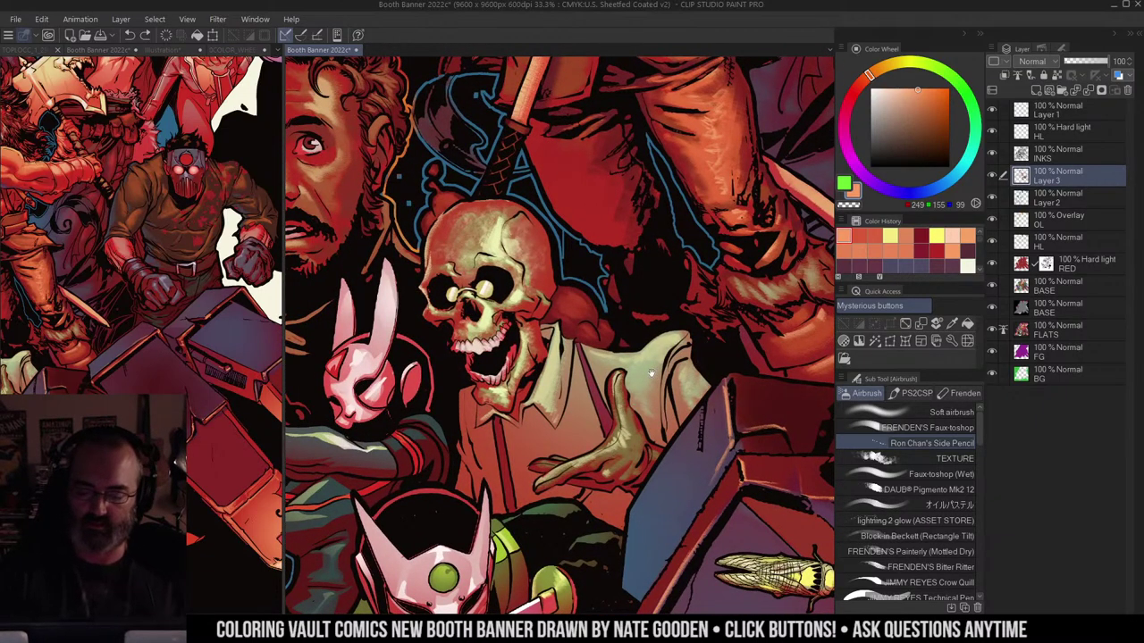
pyautogui.moveTo(651, 372); pyautogui.dragTo(651, 59)
pyautogui.moveTo(695, 459); pyautogui.dragTo(612, 205)
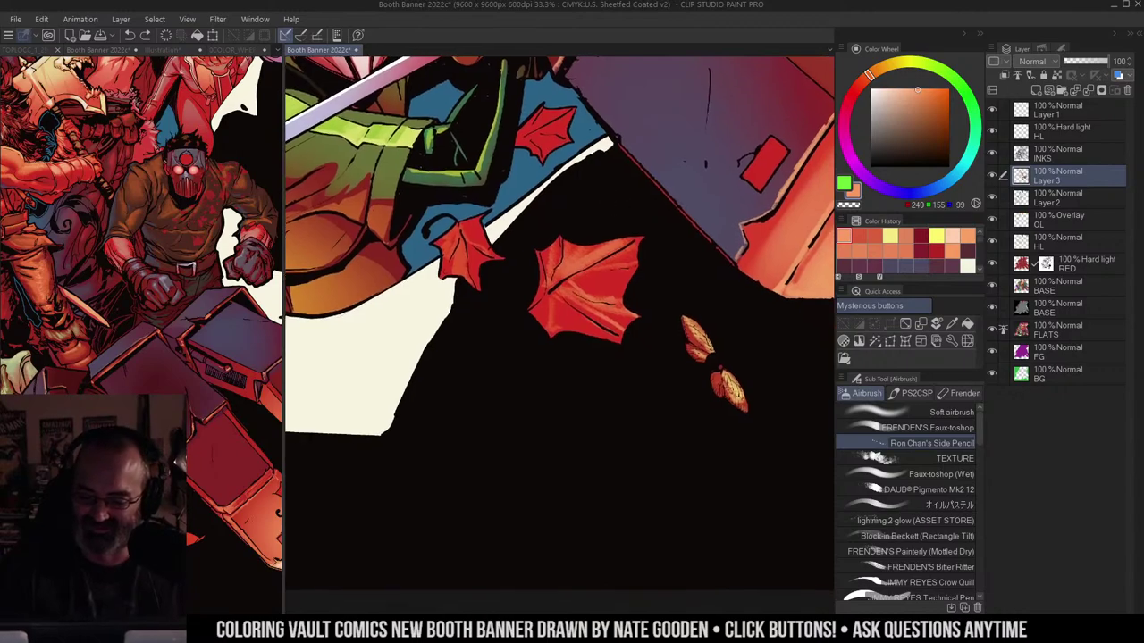
# Step: Sample pale orange RGB 254, 196, 157 from the block's edge and pencil small highlights on the large maple leaf and the neighbouring small leaf
pyautogui.moveTo(597, 248); pyautogui.dragTo(589, 253)
pyautogui.moveTo(749, 192); pyautogui.dragTo(537, 239)
pyautogui.moveTo(644, 267); pyautogui.dragTo(422, 156)
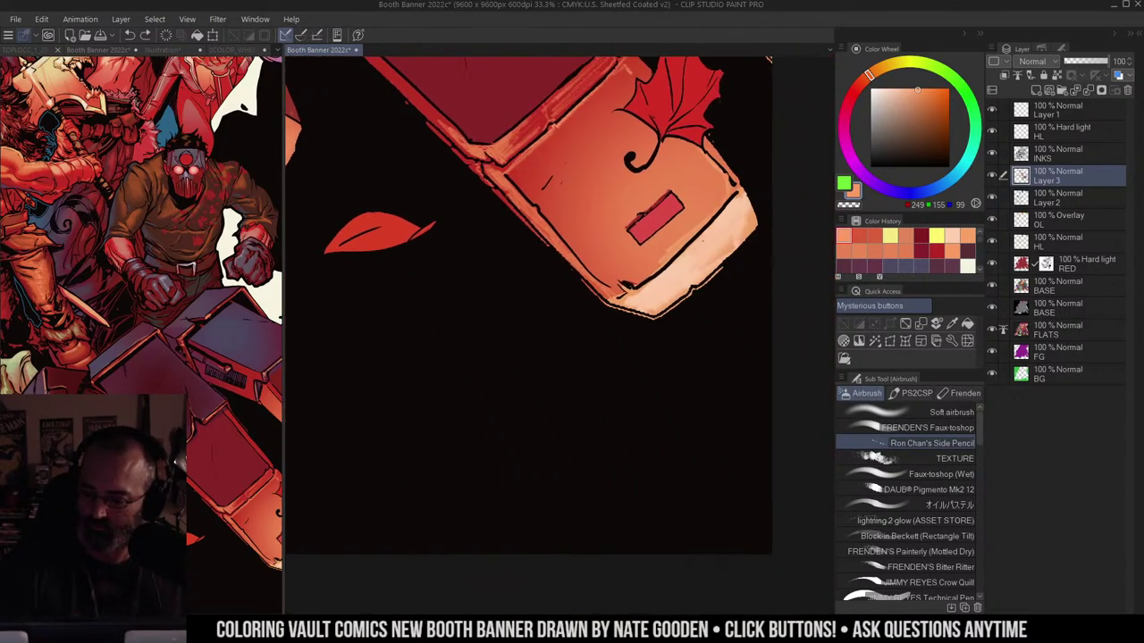
pyautogui.keyDown('alt'); pyautogui.click(653, 239); pyautogui.keyUp('alt')
pyautogui.moveTo(428, 262); pyautogui.dragTo(934, 223)
pyautogui.moveTo(505, 233); pyautogui.dragTo(557, 280)
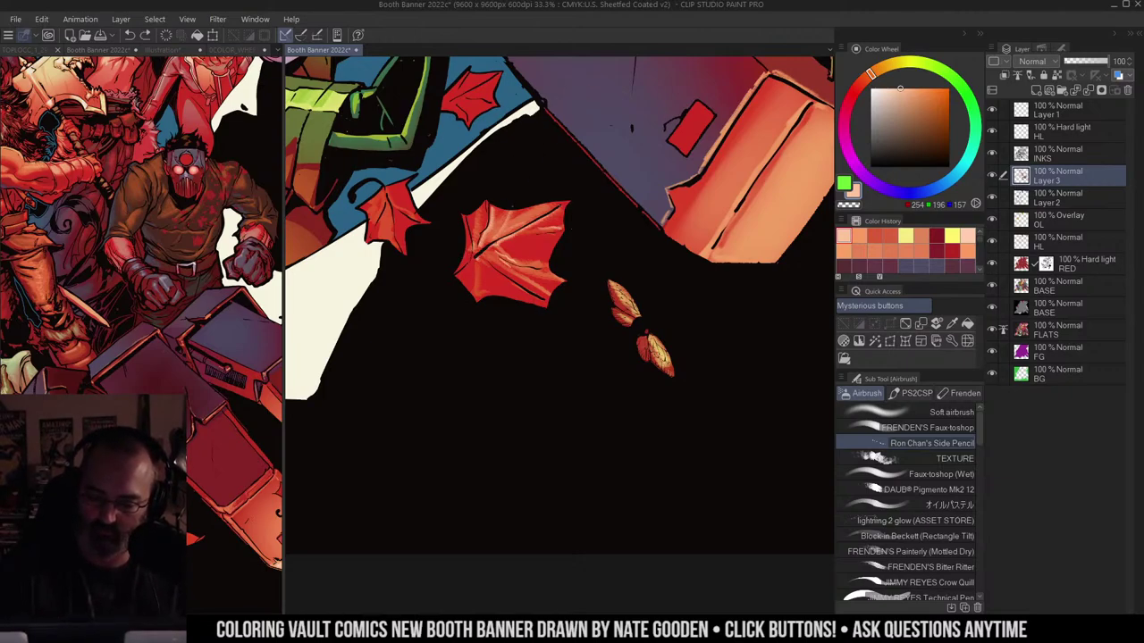
pyautogui.moveTo(575, 167); pyautogui.dragTo(610, 158)
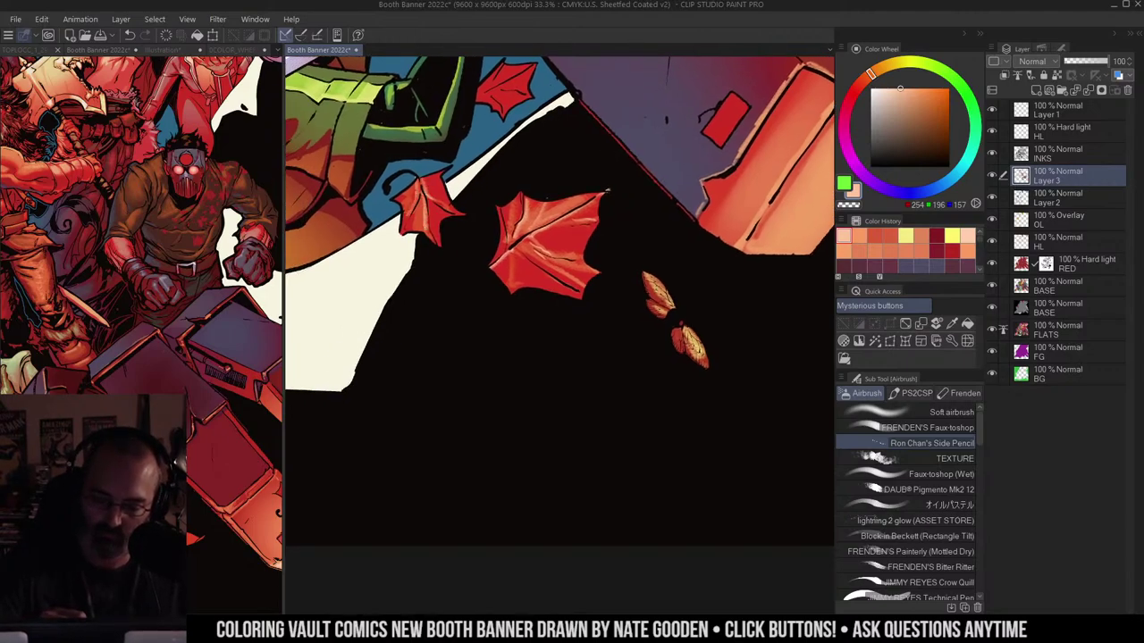
pyautogui.moveTo(410, 181); pyautogui.dragTo(417, 174)
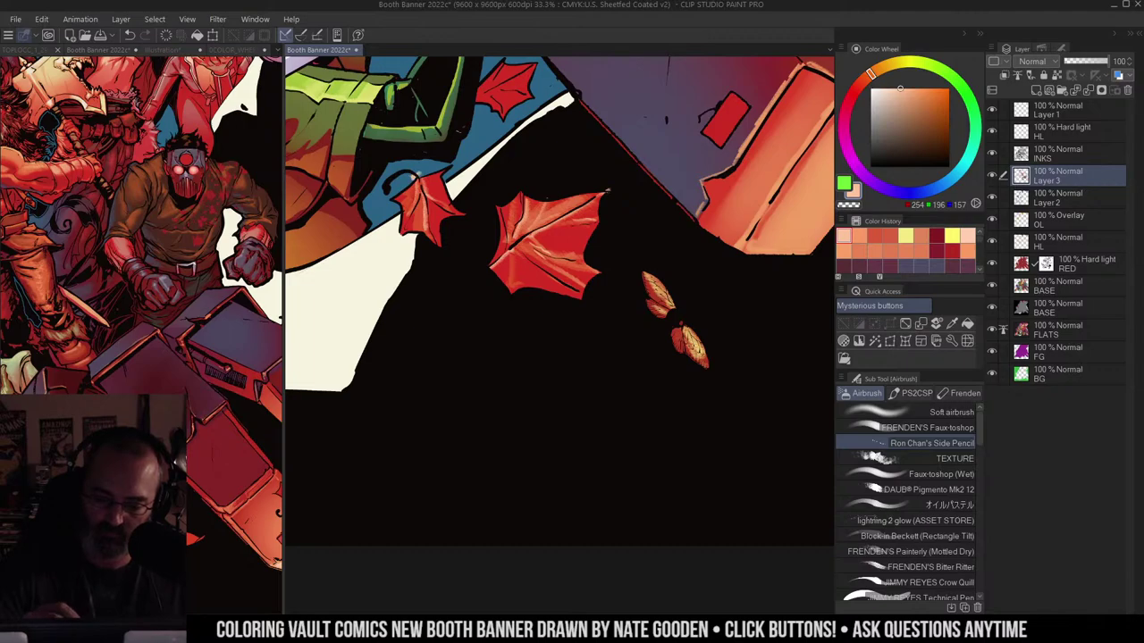
# Step: Sample blue RGB 48, 101, 135 beside the small leaf, and red-orange RGB 221, 110, 71 from the large maple leaf
pyautogui.keyDown('alt'); pyautogui.click(411, 168); pyautogui.keyUp('alt')
pyautogui.keyDown('alt'); pyautogui.click(565, 195); pyautogui.keyUp('alt')
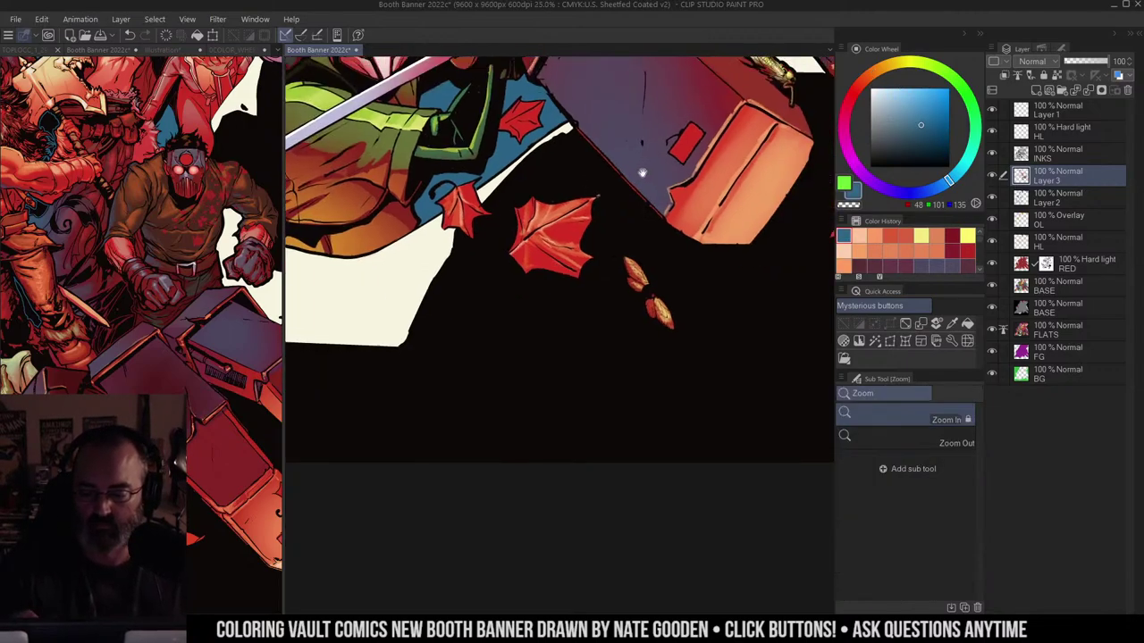
pyautogui.moveTo(567, 102); pyautogui.dragTo(618, 170)
pyautogui.keyDown('alt'); pyautogui.click(593, 281); pyautogui.keyUp('alt')
pyautogui.scroll(1, 572, 170)
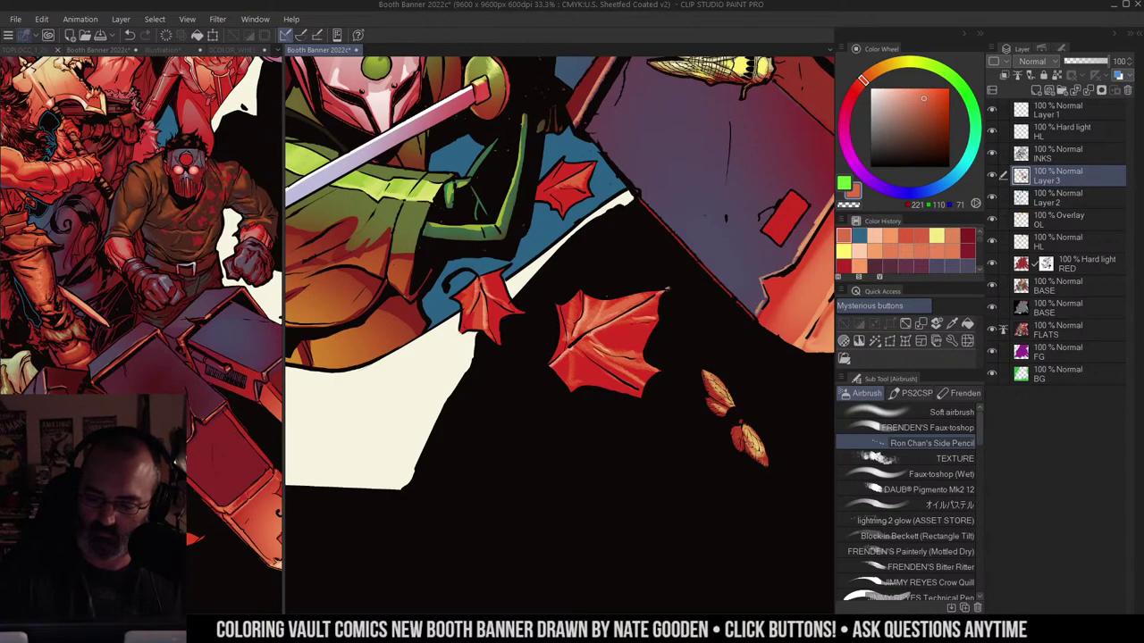
# Step: Examine the masked sword fighter and the crouching figure's boots behind the sword, viewing the BASE layer on its own
pyautogui.keyDown('alt'); pyautogui.click(650, 140); pyautogui.keyUp('alt')
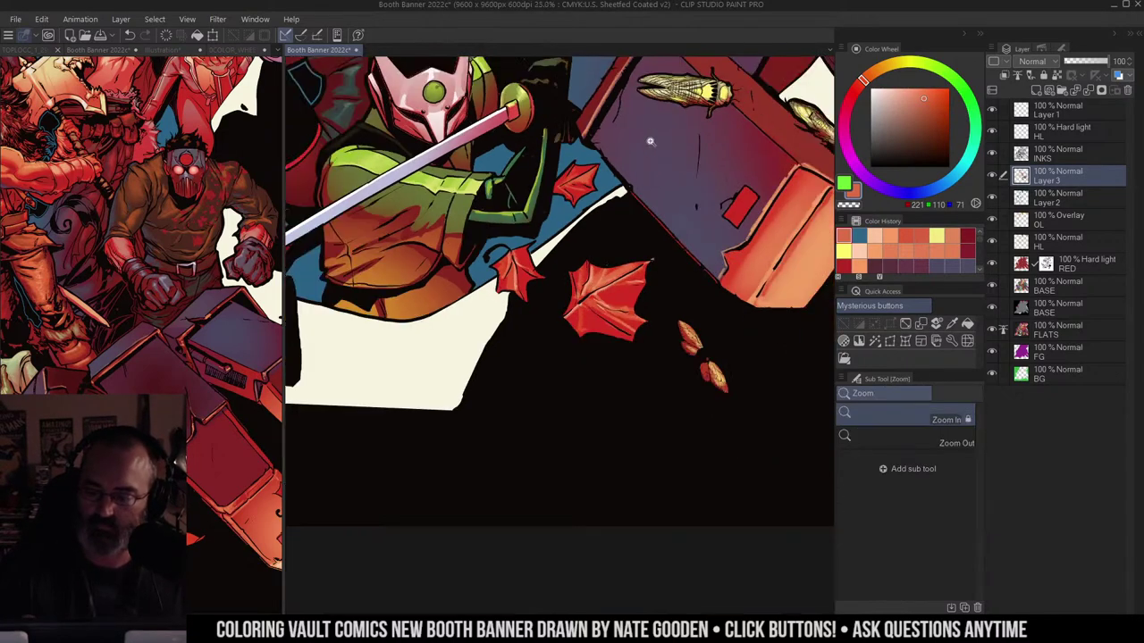
pyautogui.moveTo(649, 140); pyautogui.dragTo(607, 202)
pyautogui.keyDown('alt'); pyautogui.click(566, 219); pyautogui.keyUp('alt')
pyautogui.keyDown('alt'); pyautogui.click(567, 220); pyautogui.keyUp('alt')
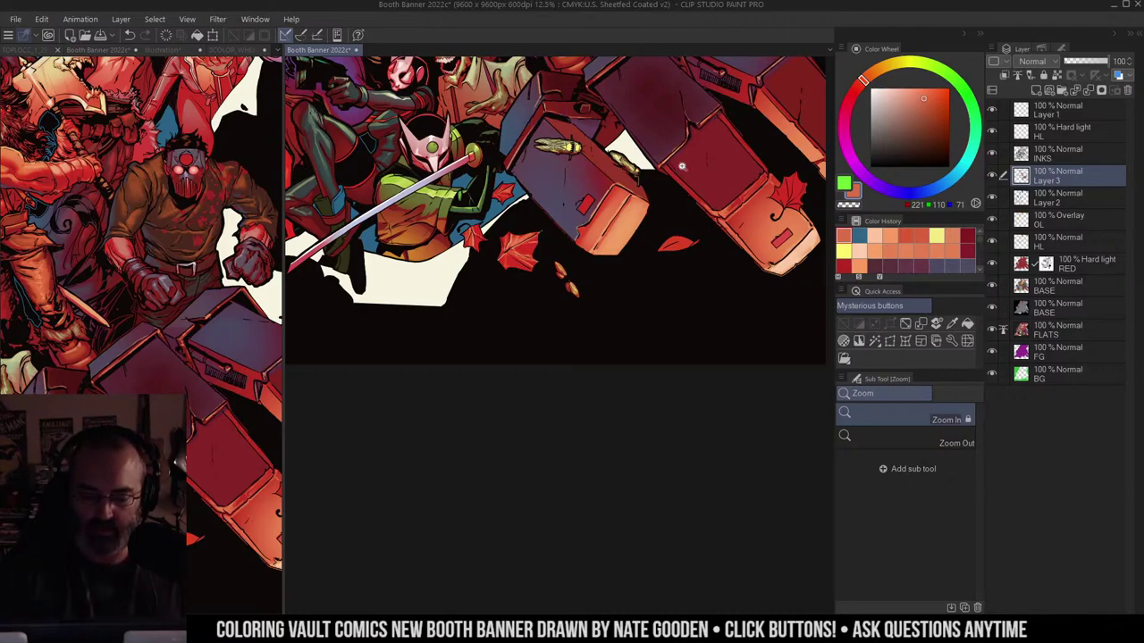
pyautogui.moveTo(384, 221); pyautogui.dragTo(553, 218)
pyautogui.click(546, 219)
pyautogui.click(545, 219)
pyautogui.click(545, 219)
pyautogui.moveTo(584, 172); pyautogui.dragTo(618, 219)
pyautogui.press('b')
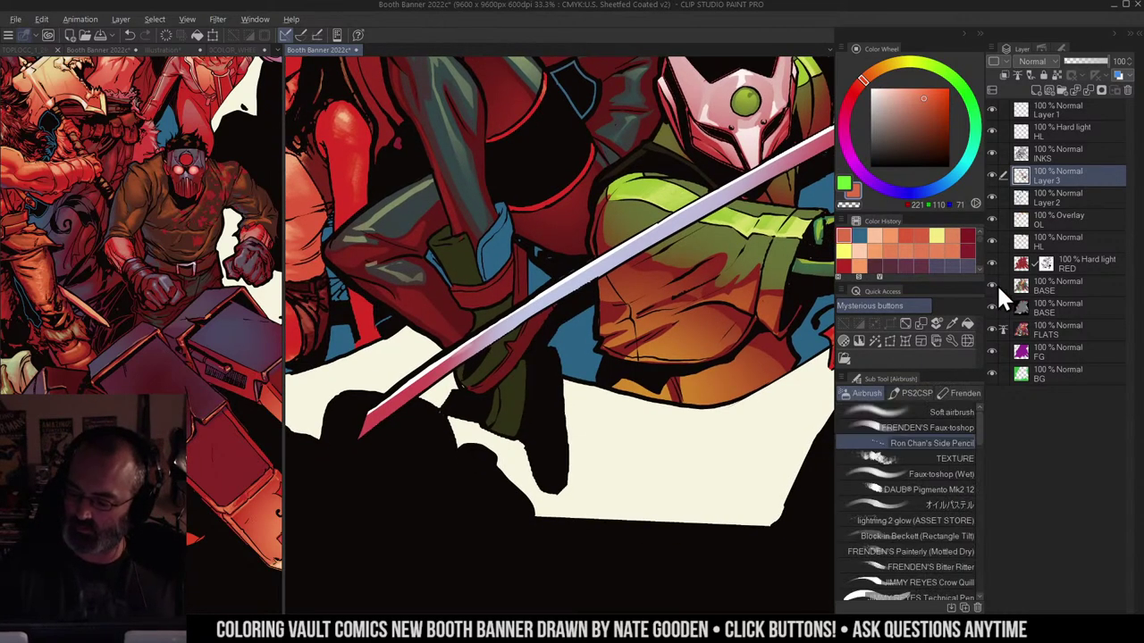
pyautogui.keyDown('alt'); pyautogui.click(994, 288); pyautogui.keyUp('alt')
pyautogui.keyDown('alt'); pyautogui.click(994, 288); pyautogui.keyUp('alt')
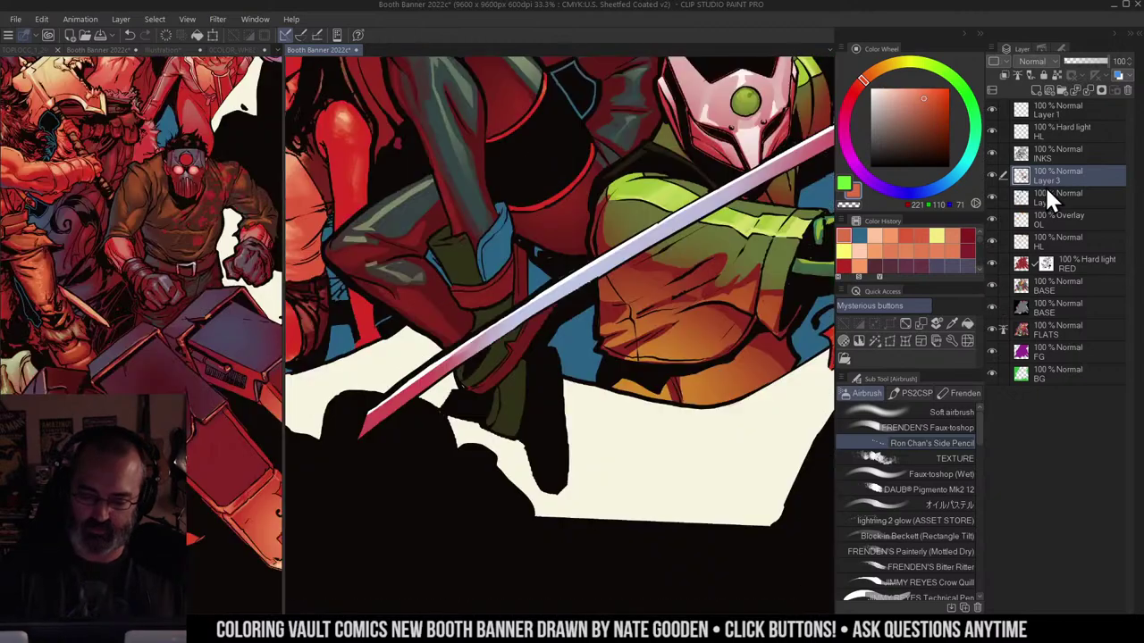
pyautogui.press('/')
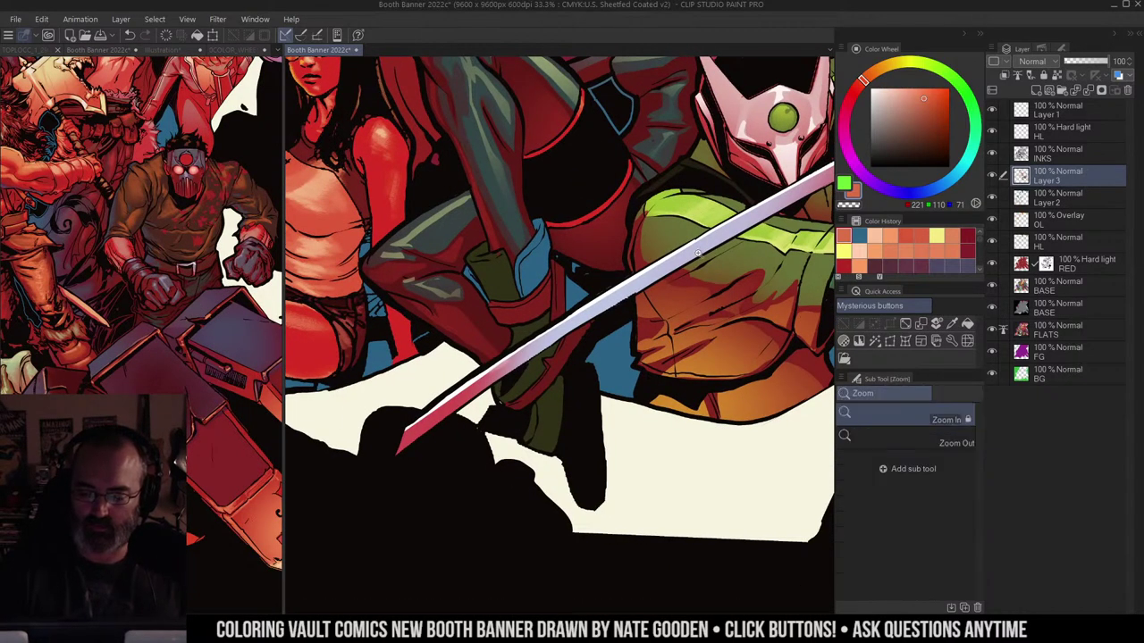
pyautogui.moveTo(590, 247); pyautogui.dragTo(606, 218)
pyautogui.press('m')
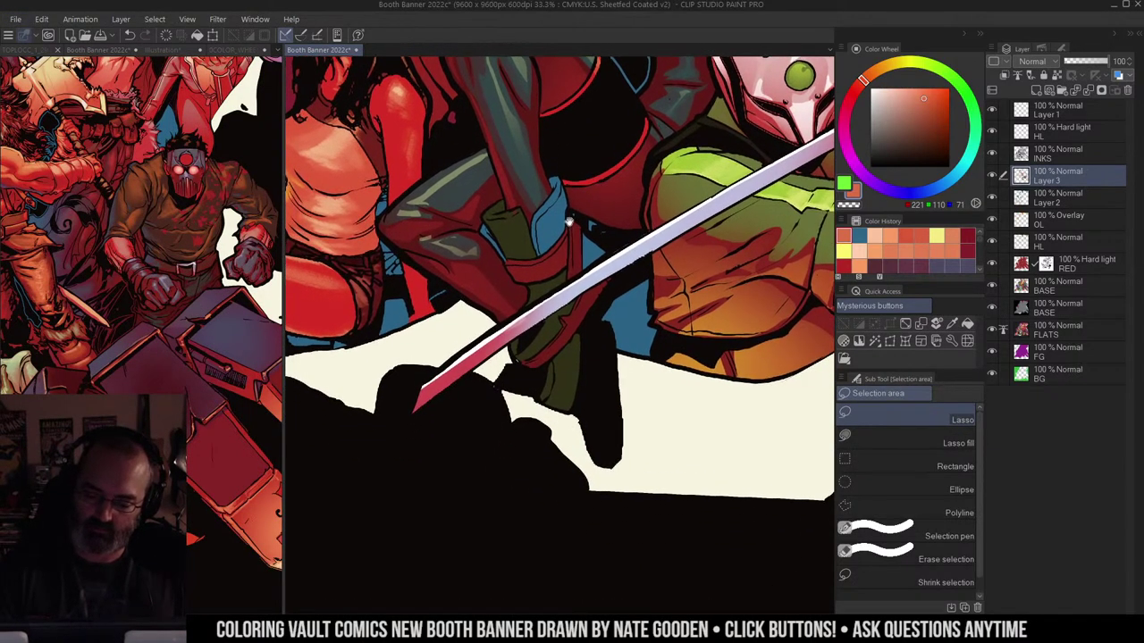
pyautogui.scroll(-1, 559, 215)
pyautogui.keyDown('alt'); pyautogui.click(521, 208); pyautogui.keyUp('alt')
pyautogui.press('b')
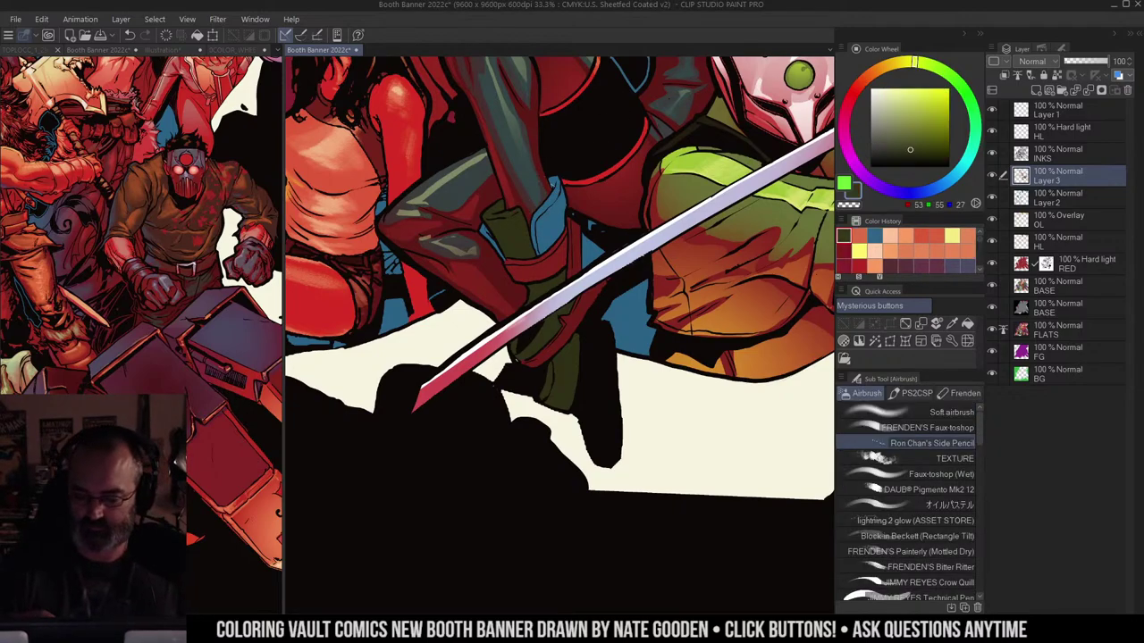
pyautogui.press('m')
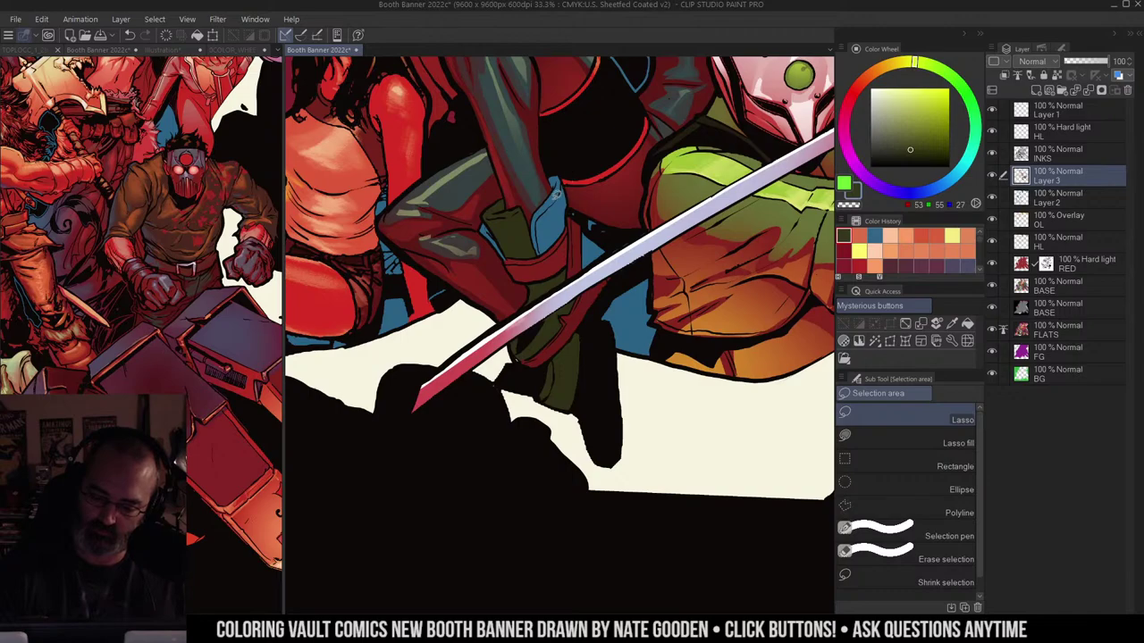
pyautogui.scroll(6, 556, 190)
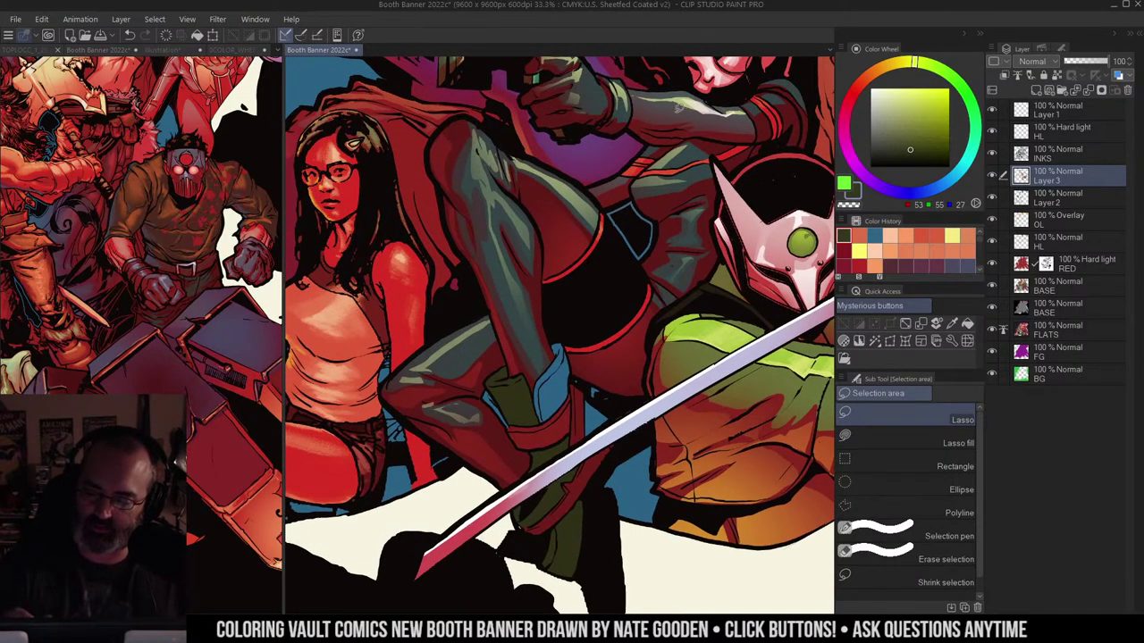
pyautogui.moveTo(631, 296); pyautogui.dragTo(645, 94)
pyautogui.click(557, 246)
pyautogui.press('m')
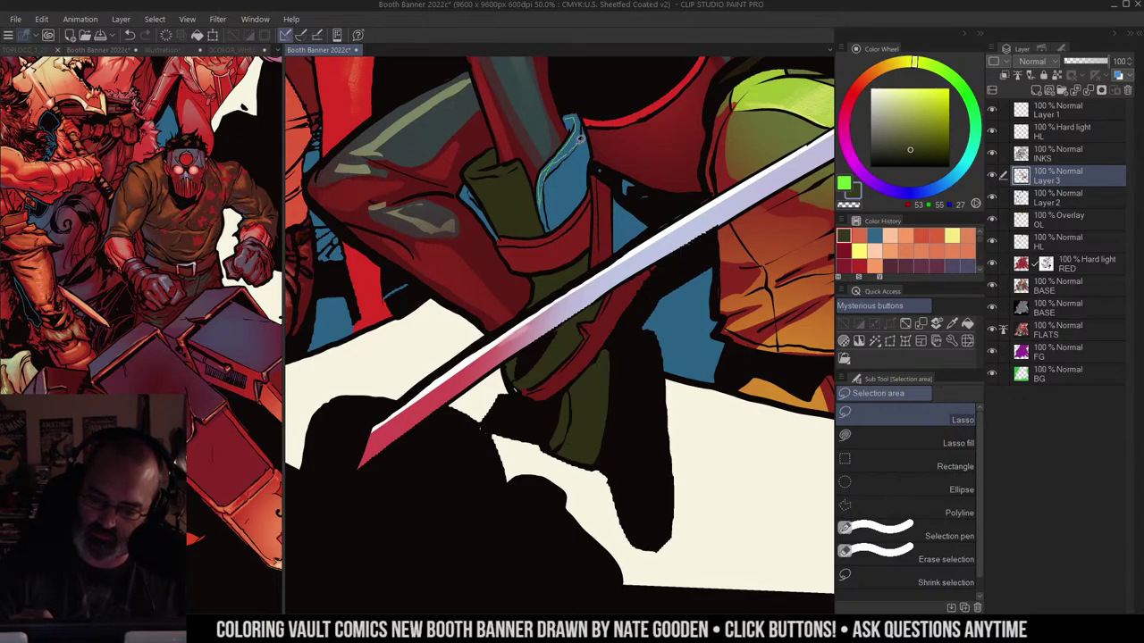
pyautogui.moveTo(572, 112)
pyautogui.mouseDown()
pyautogui.moveTo(575, 205)
pyautogui.moveTo(556, 224)
pyautogui.moveTo(547, 179)
pyautogui.mouseUp()
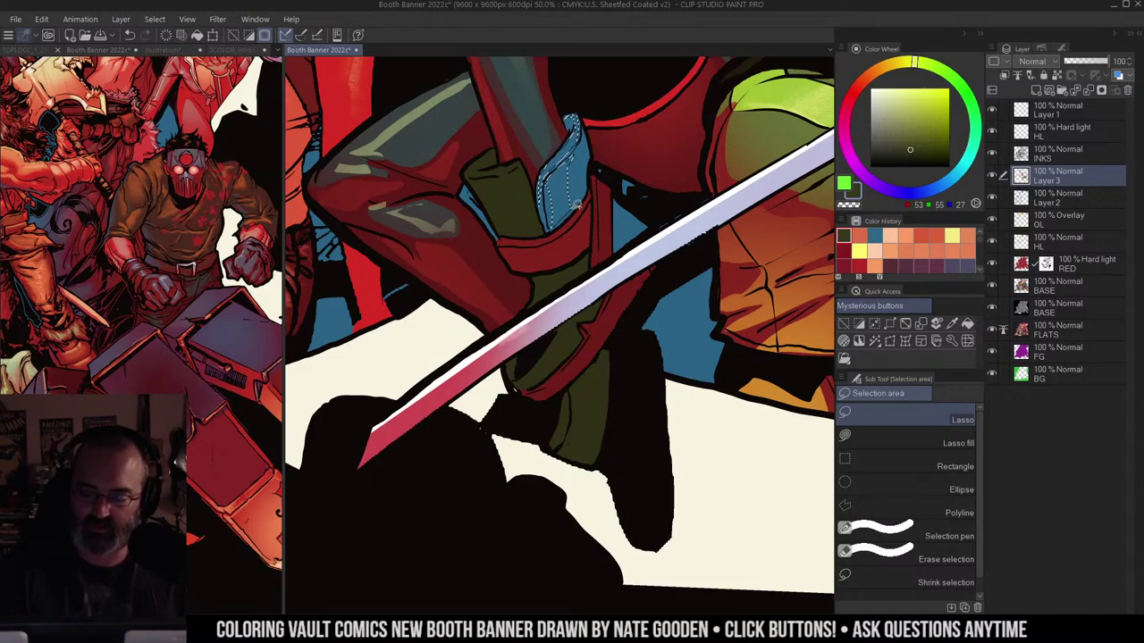
pyautogui.moveTo(661, 156); pyautogui.dragTo(637, 182)
pyautogui.keyDown('alt'); pyautogui.click(613, 191); pyautogui.keyUp('alt')
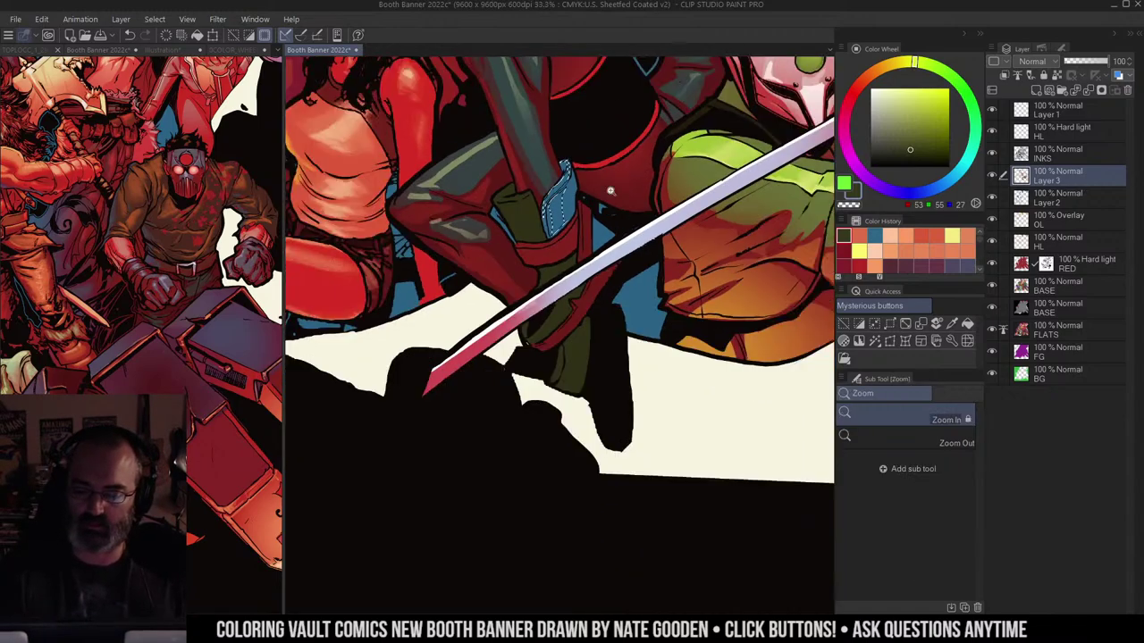
pyautogui.moveTo(680, 94); pyautogui.dragTo(633, 150)
pyautogui.hotkey('ctrl', 'd')
# Step: Erase red over the crouching figure's blue boot cuff on the RED layer with the transparent colour, checking that layer in isolation
pyautogui.press('b')
pyautogui.keyDown('alt'); pyautogui.click(522, 252); pyautogui.keyUp('alt')
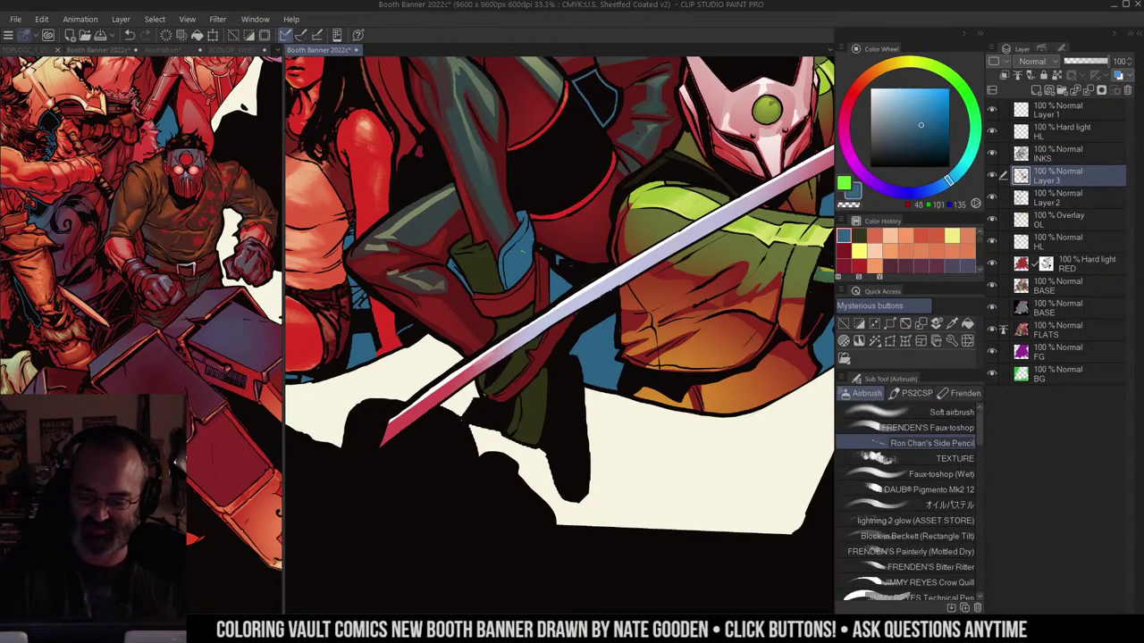
pyautogui.scroll(2, 559, 335)
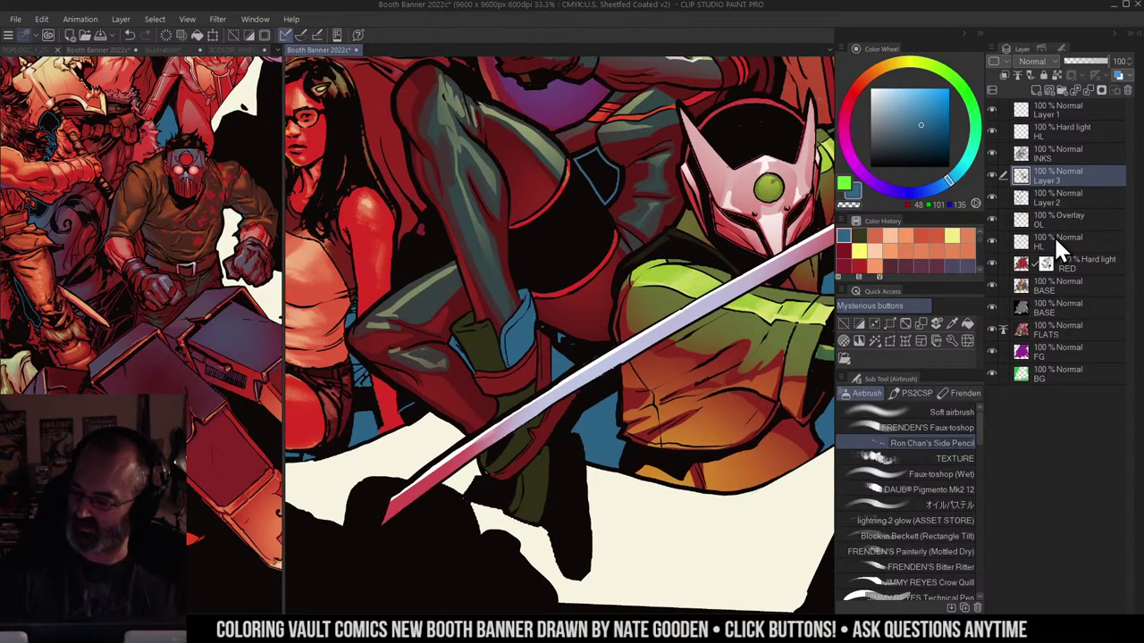
pyautogui.click(1077, 263)
pyautogui.moveTo(517, 368); pyautogui.dragTo(524, 326)
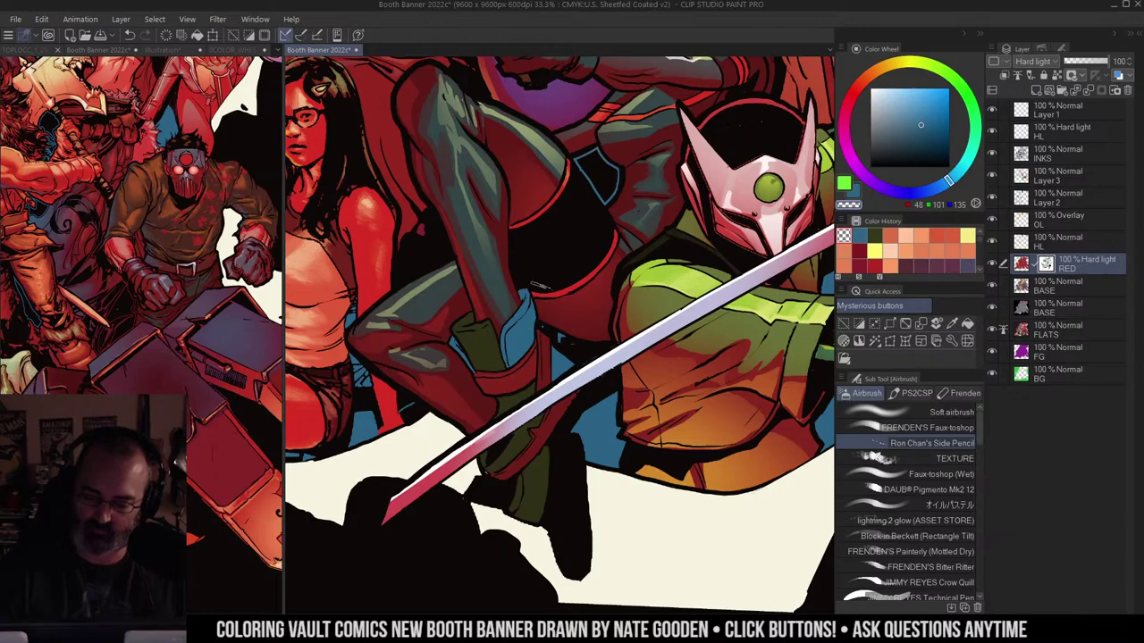
pyautogui.keyDown('alt'); pyautogui.click(993, 262); pyautogui.keyUp('alt')
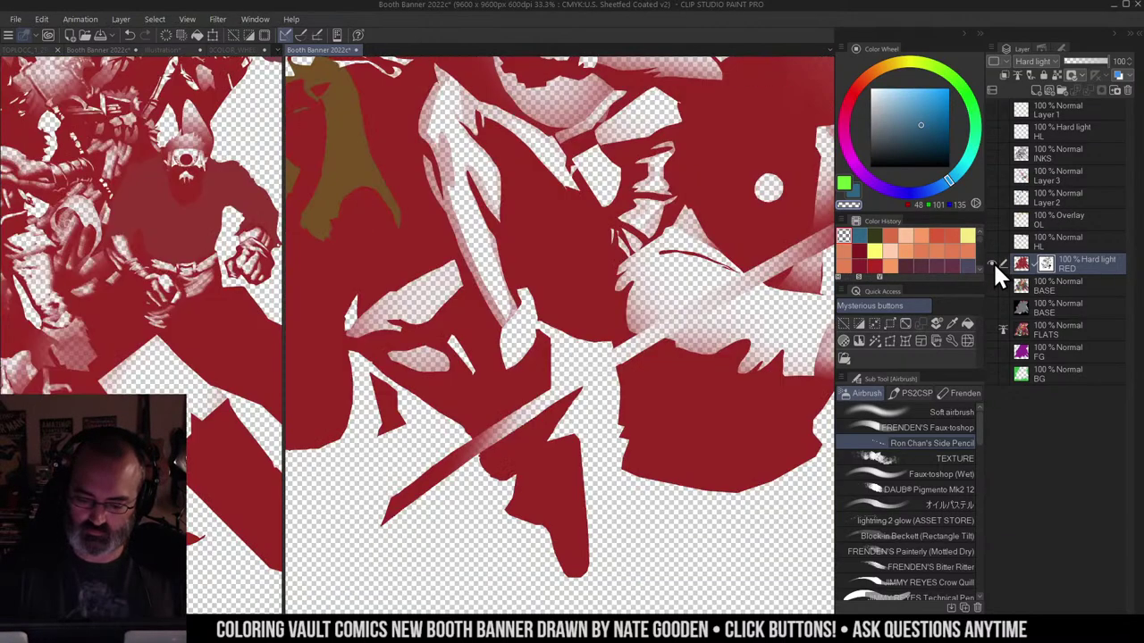
pyautogui.keyDown('alt'); pyautogui.click(993, 262); pyautogui.keyUp('alt')
pyautogui.hotkey('ctrl', 'd')
pyautogui.press('w')
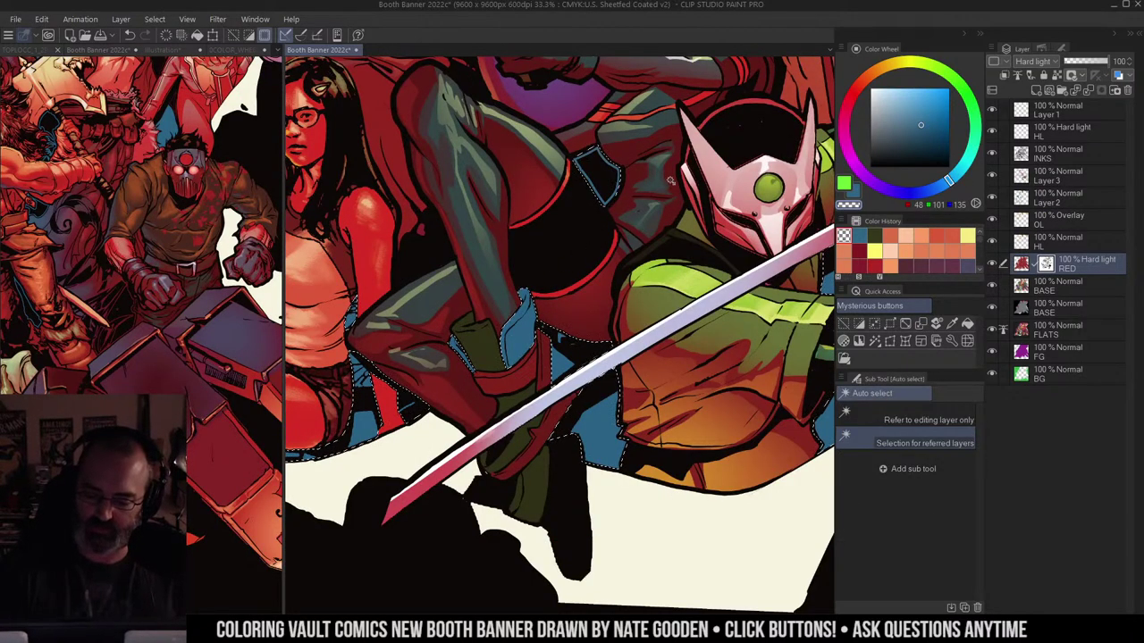
pyautogui.press('m')
pyautogui.press('w')
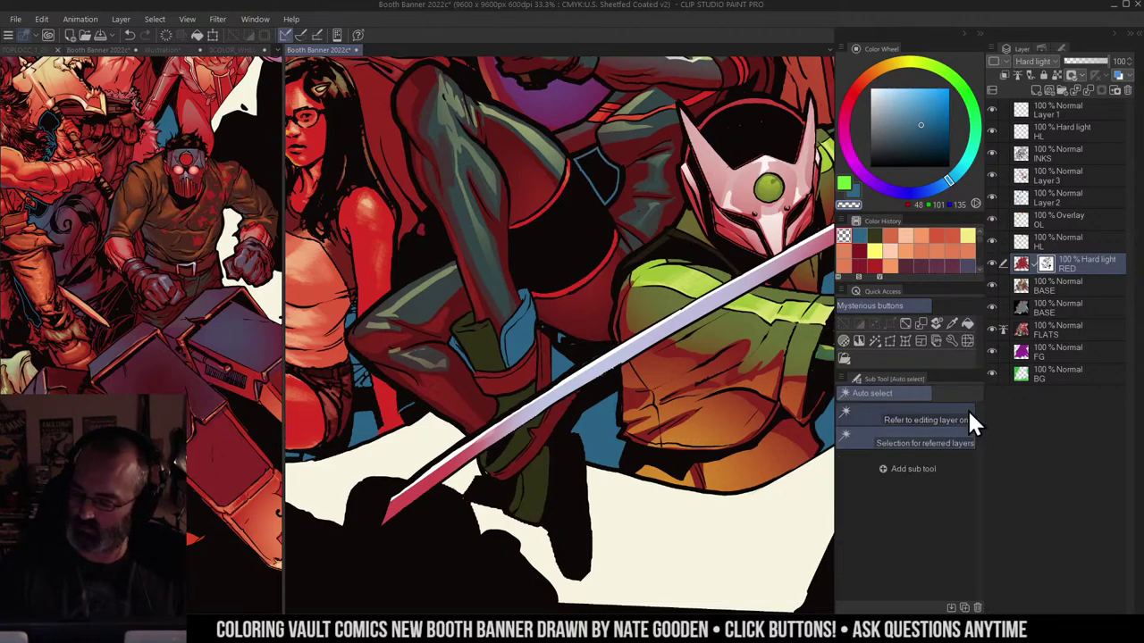
pyautogui.click(516, 337)
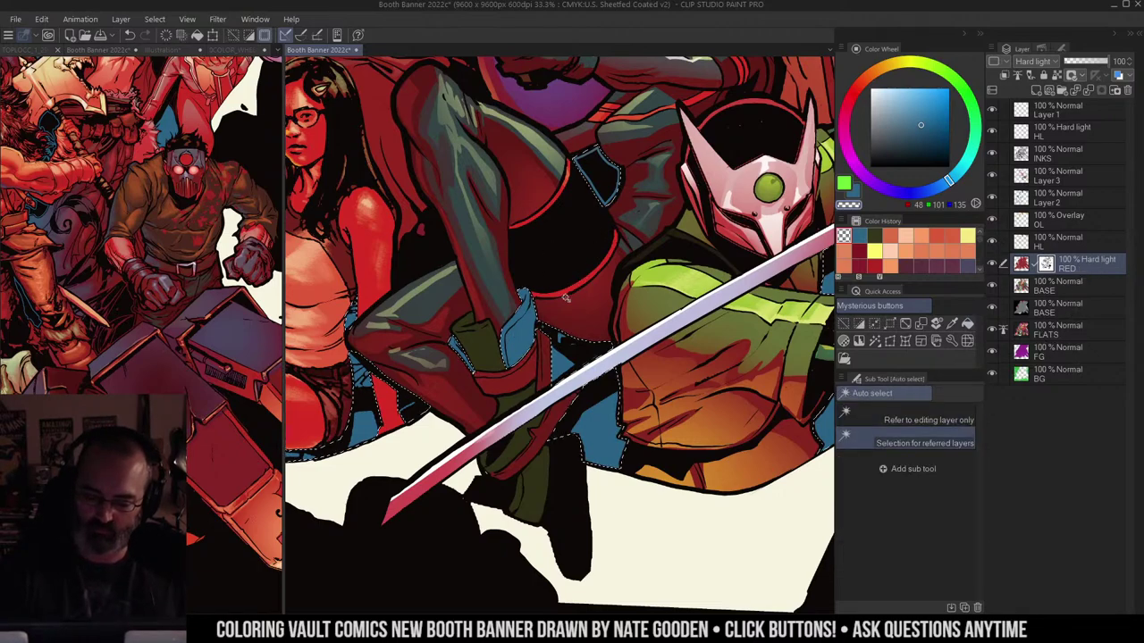
pyautogui.press('m')
pyautogui.hotkey('ctrl', 'd')
# Step: Lasso the areas around the crouching figure's boot cuff and sample dark olive RGB 53, 55, 27 from the boot for filling
pyautogui.keyDown('ctrl'); pyautogui.click(497, 351); pyautogui.keyUp('ctrl')
pyautogui.moveTo(497, 351); pyautogui.dragTo(539, 257)
pyautogui.press('m')
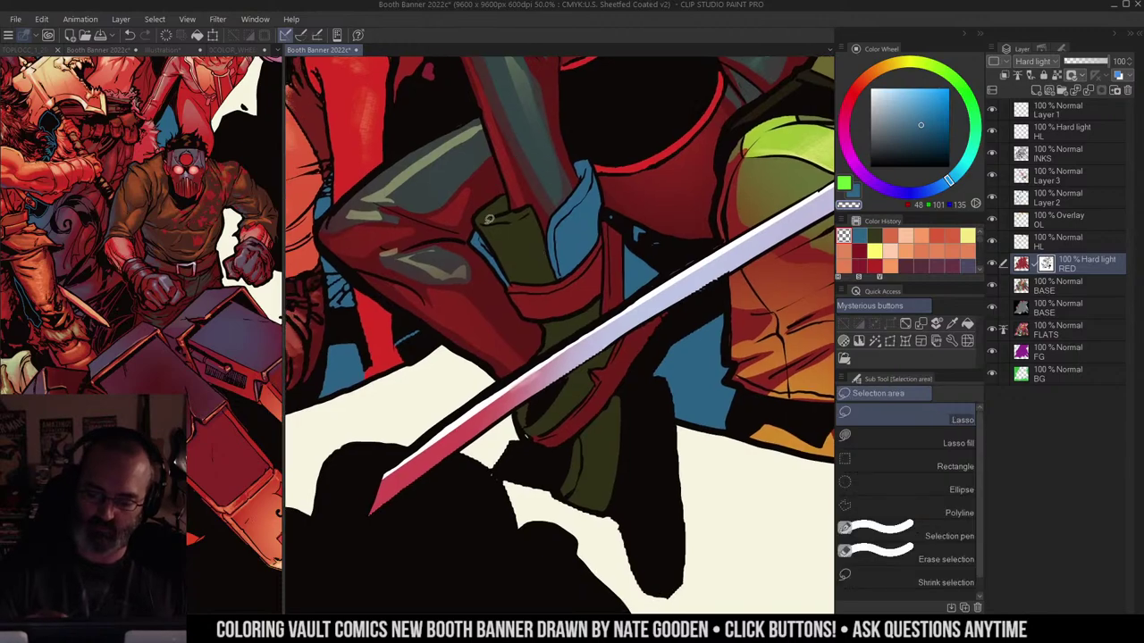
pyautogui.moveTo(505, 299); pyautogui.dragTo(505, 302)
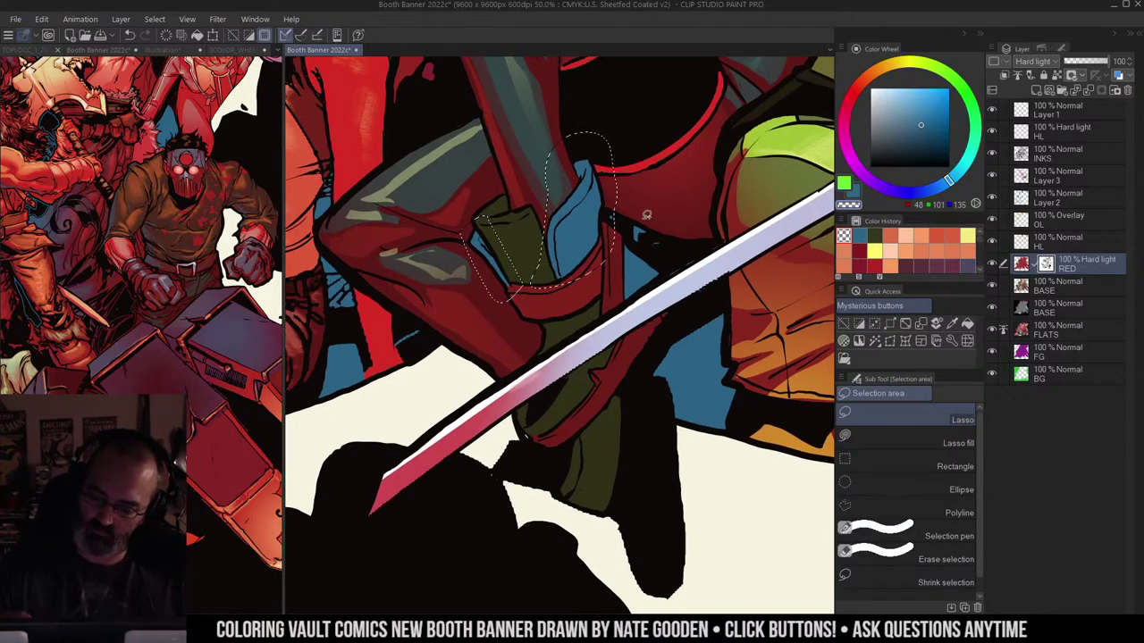
pyautogui.keyDown('alt'); pyautogui.click(708, 114); pyautogui.keyUp('alt')
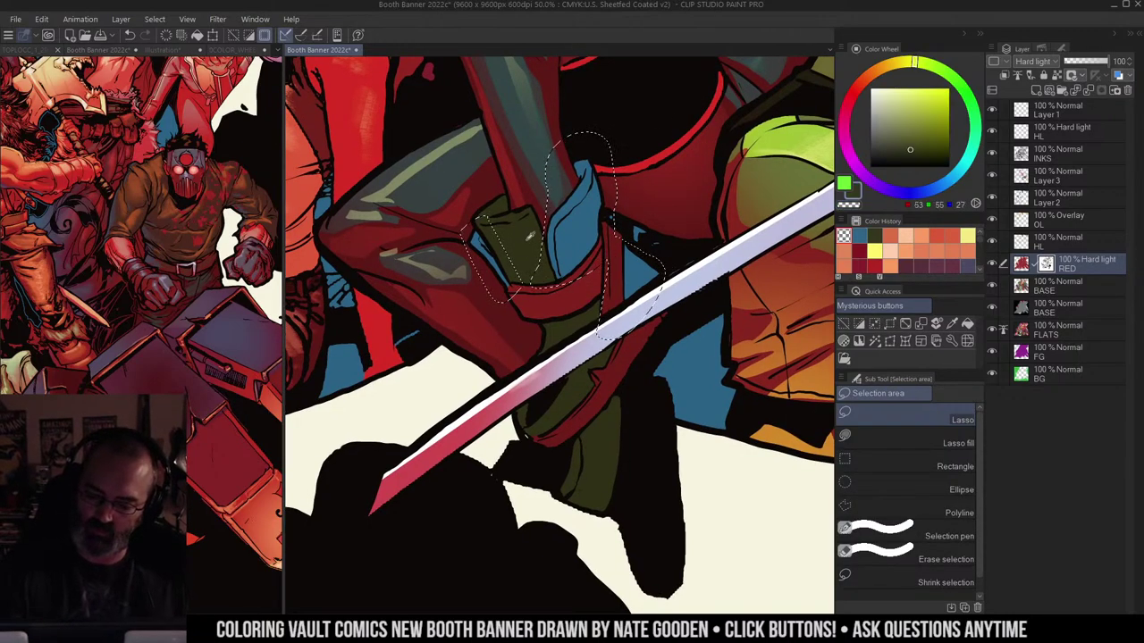
pyautogui.press('g')
# Step: Inspect the lassoed boot area by toggling the visibility of the BASE layer and the layers above it
pyautogui.click(1028, 287)
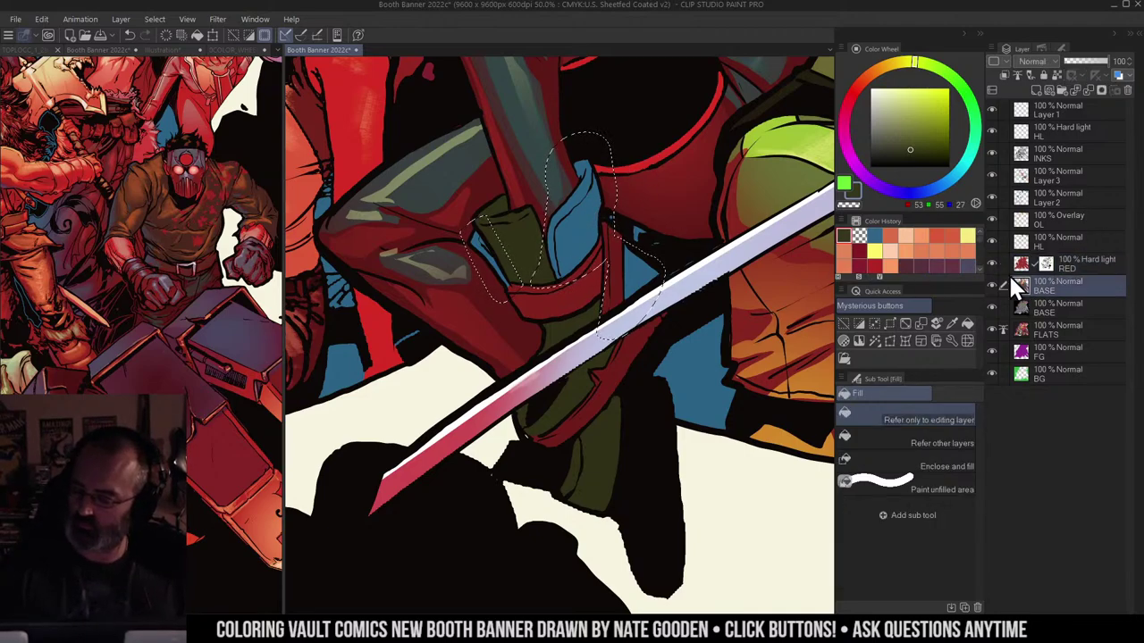
pyautogui.keyDown('alt'); pyautogui.click(993, 287); pyautogui.keyUp('alt')
pyautogui.keyDown('alt'); pyautogui.click(993, 287); pyautogui.keyUp('alt')
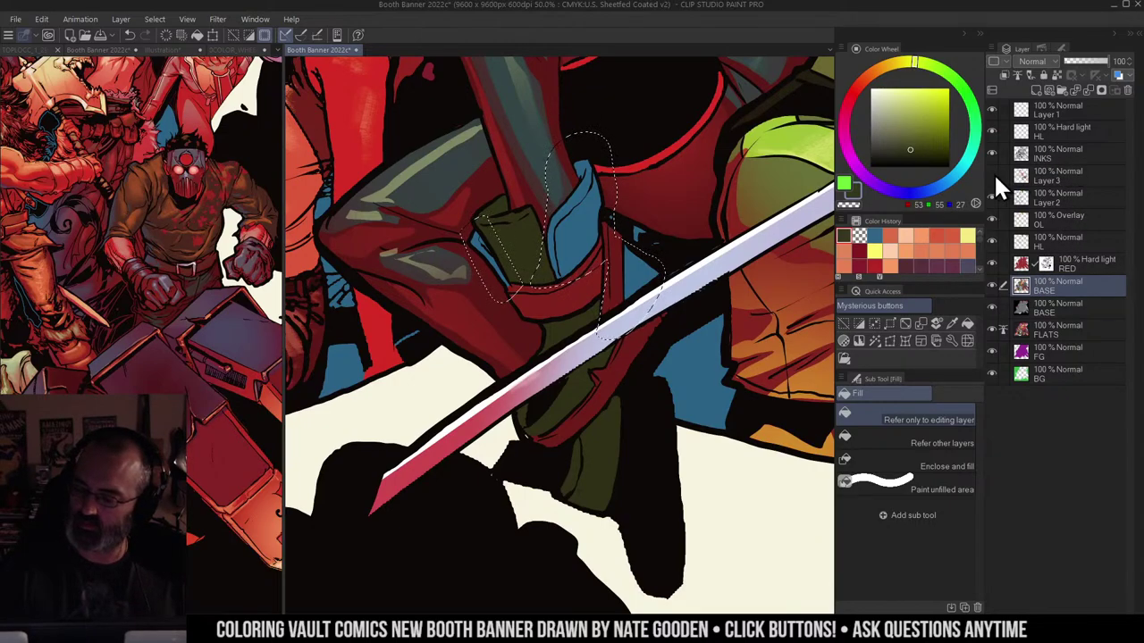
pyautogui.click(993, 197)
pyautogui.click(993, 197)
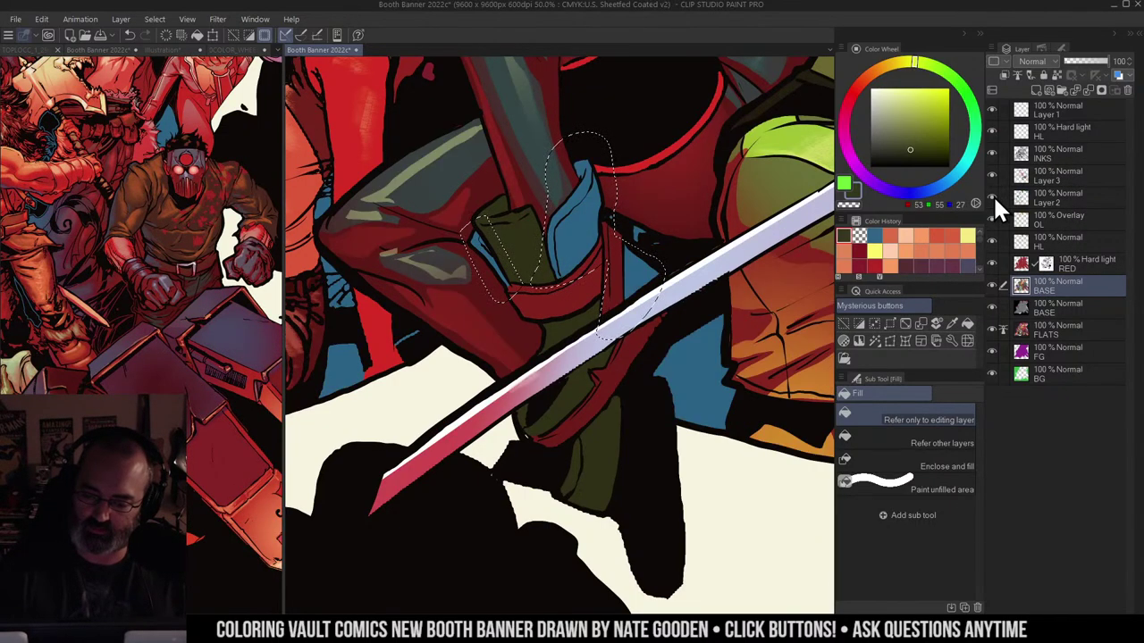
pyautogui.click(993, 196)
pyautogui.click(993, 196)
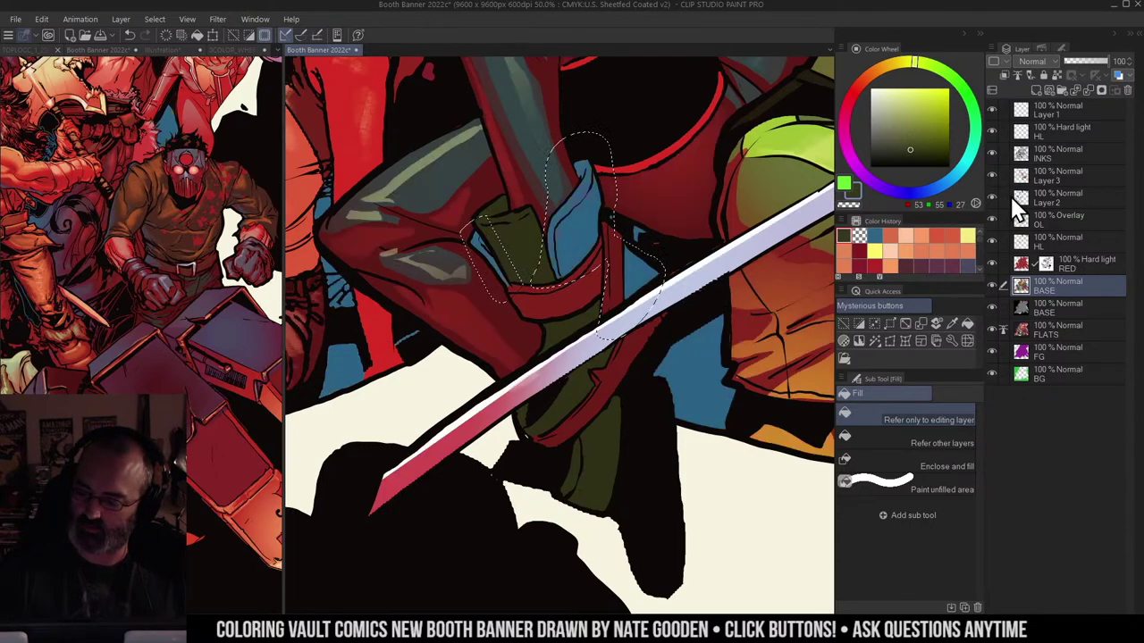
# Step: Limit the selection to the blue parts of the boot cuff with Auto select and fill them with dark olive on Layer 2
pyautogui.press('w')
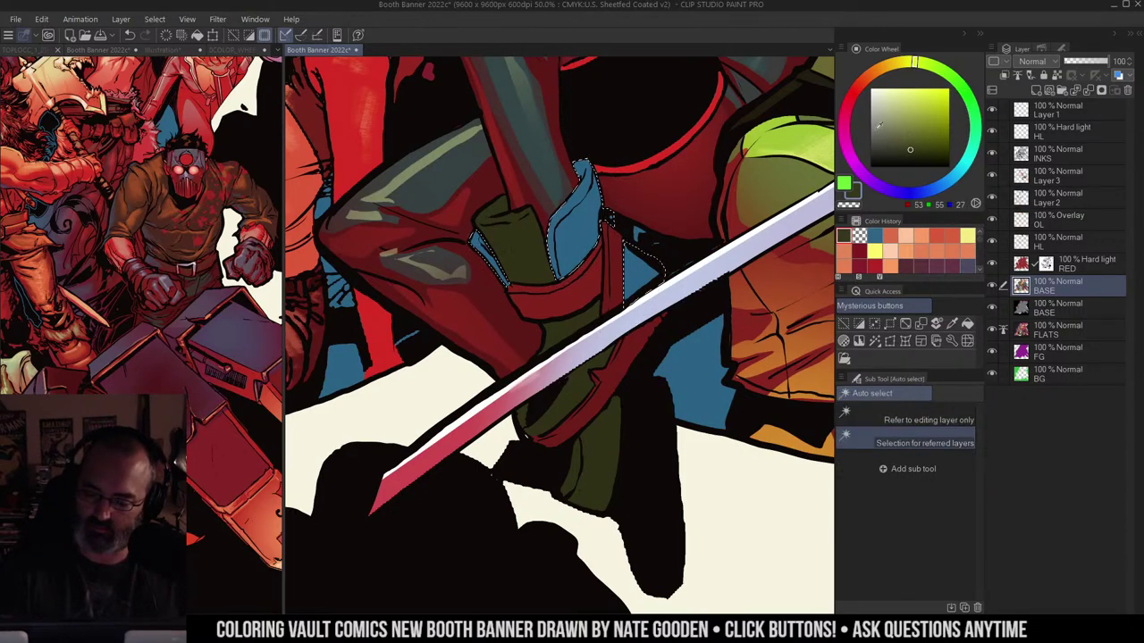
pyautogui.press('/')
pyautogui.keyDown('alt'); pyautogui.click(689, 230); pyautogui.keyUp('alt')
pyautogui.moveTo(689, 230); pyautogui.dragTo(628, 273)
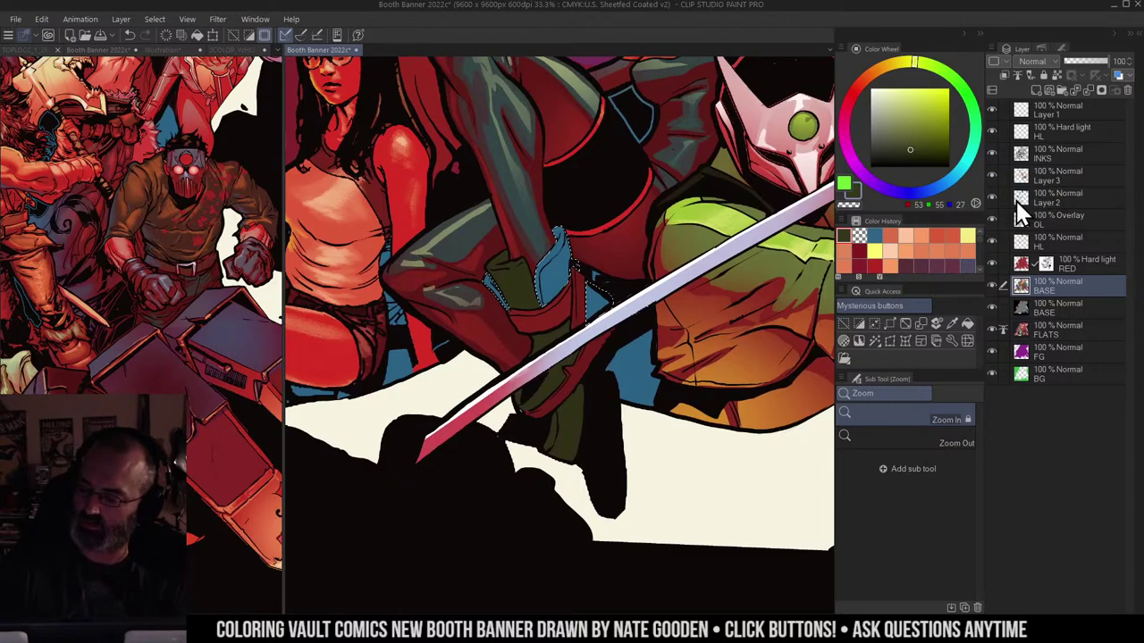
pyautogui.click(1027, 204)
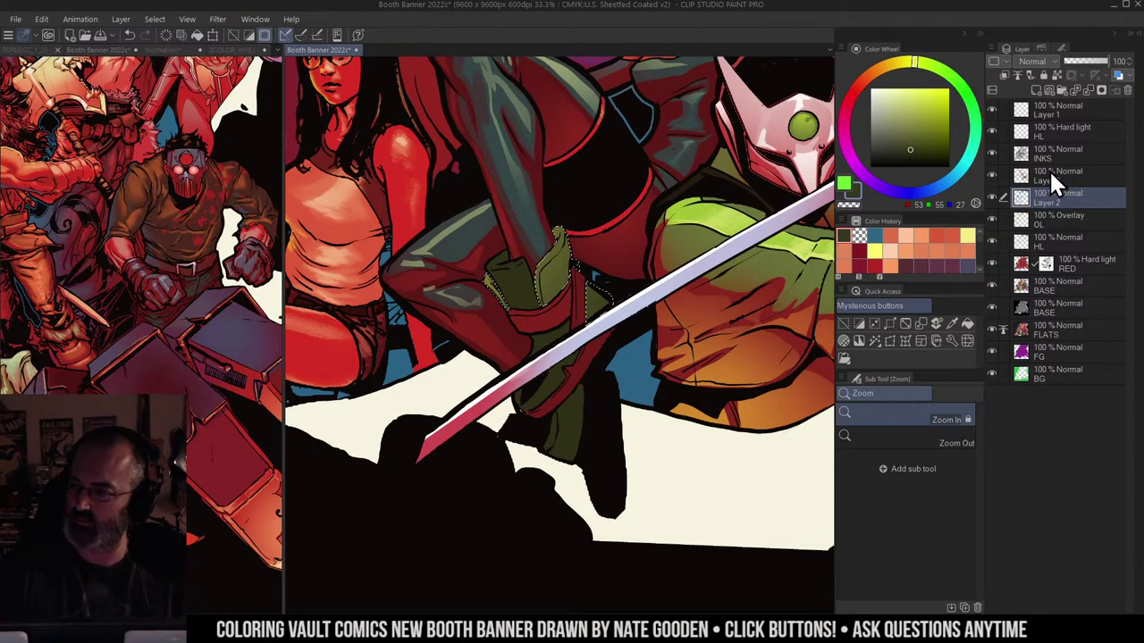
# Step: Isolate the RED layer and sample its red, RGB 154, 50, 47, next to the boot cuff, then restore all layers
pyautogui.press('m')
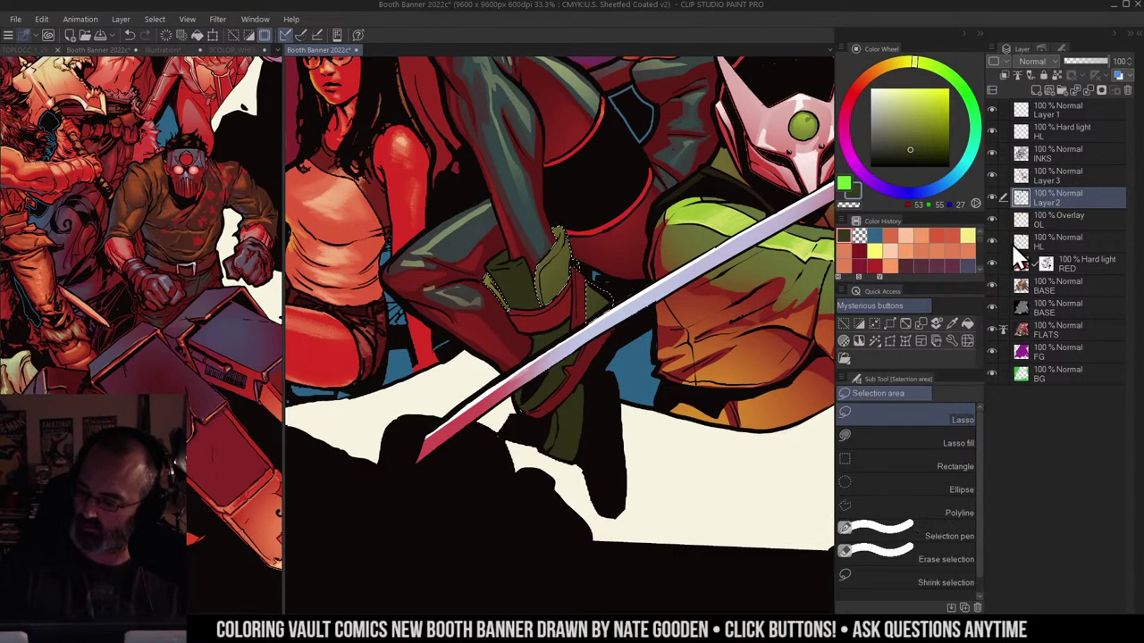
pyautogui.keyDown('alt'); pyautogui.click(992, 261); pyautogui.keyUp('alt')
pyautogui.keyDown('alt'); pyautogui.click(993, 261); pyautogui.keyUp('alt')
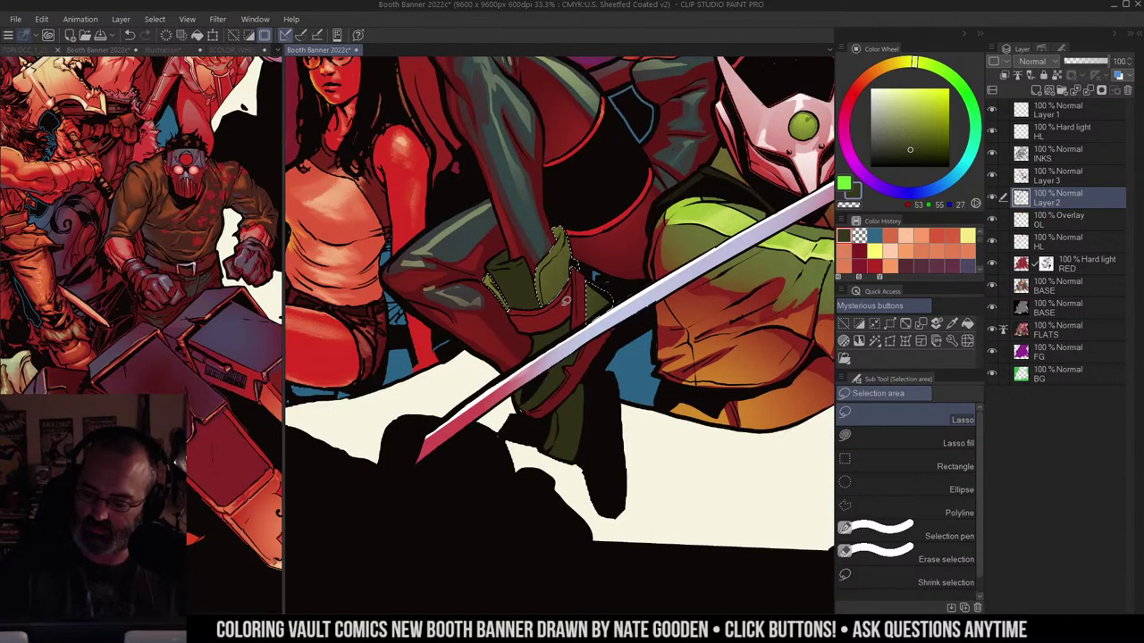
pyautogui.keyDown('alt'); pyautogui.click(566, 302); pyautogui.keyUp('alt')
pyautogui.keyDown('alt'); pyautogui.click(992, 263); pyautogui.keyUp('alt')
pyautogui.keyDown('alt'); pyautogui.click(584, 298); pyautogui.keyUp('alt')
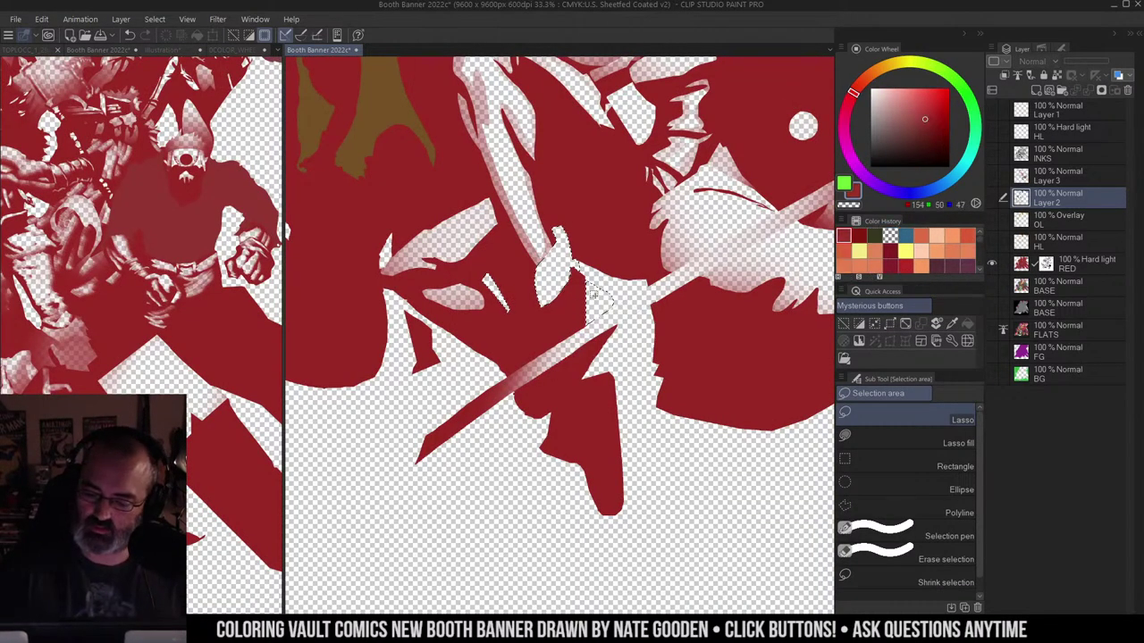
pyautogui.keyDown('alt'); pyautogui.click(992, 260); pyautogui.keyUp('alt')
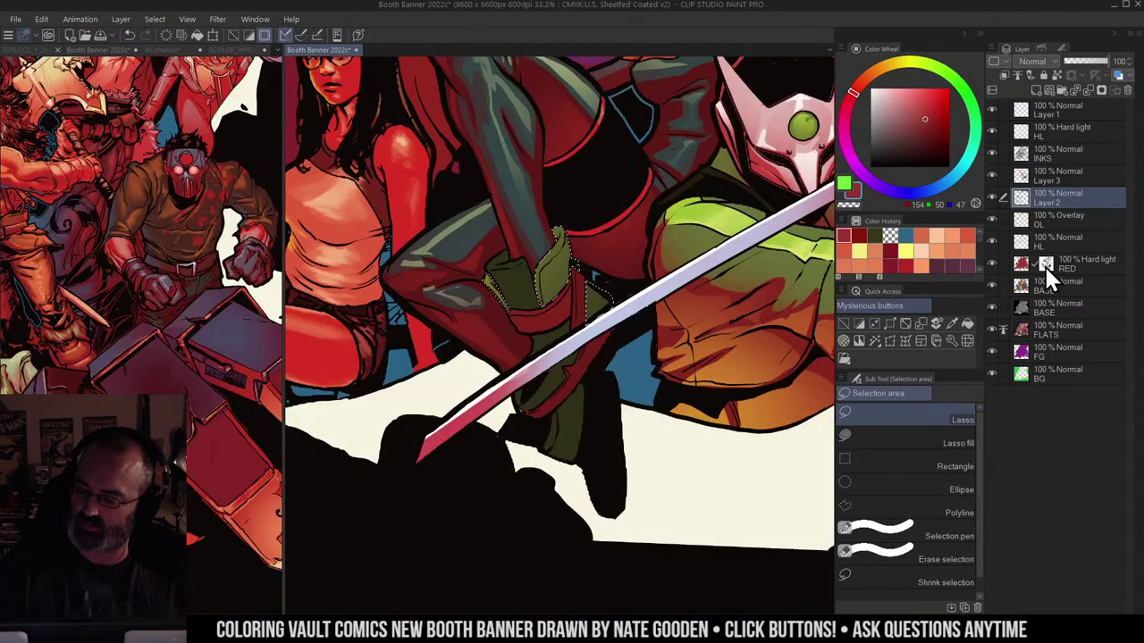
# Step: Fill the selected boot cuff areas with the sampled red on the RED layer and deselect them
pyautogui.click(1029, 265)
pyautogui.click(1024, 263)
pyautogui.press('g')
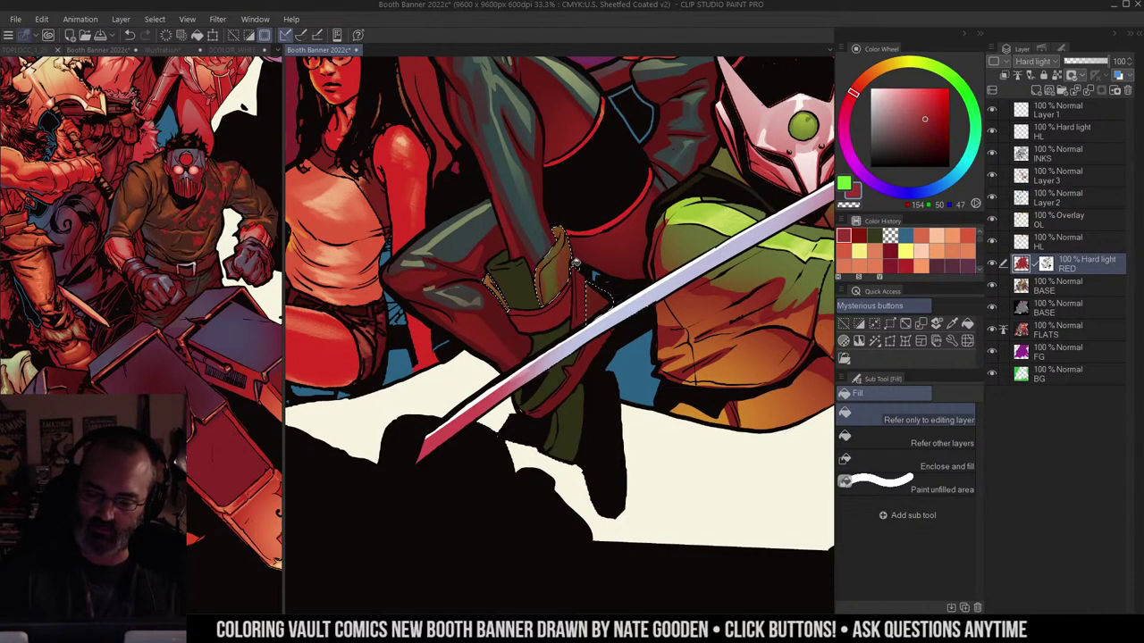
pyautogui.press('b')
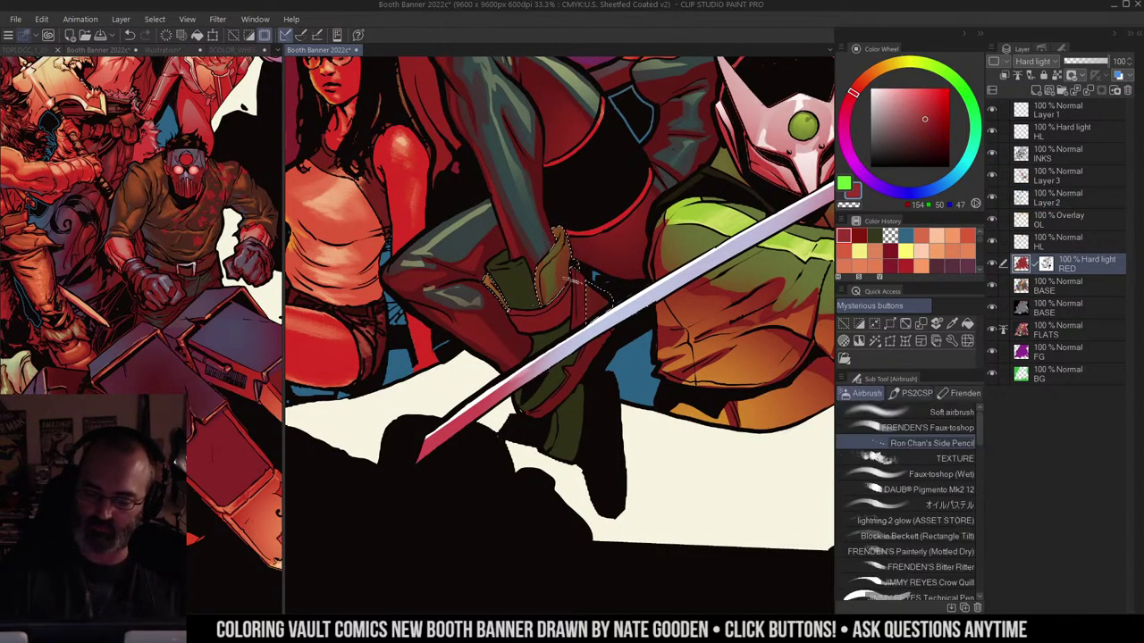
pyautogui.hotkey('ctrl', 'd')
# Step: Select the crouching figure's boot cuff band, vertical strap and lower boot trim with the Lasso
pyautogui.press('m')
pyautogui.moveTo(637, 253); pyautogui.dragTo(658, 194)
pyautogui.keyDown('ctrl'); pyautogui.click(624, 207); pyautogui.keyUp('ctrl')
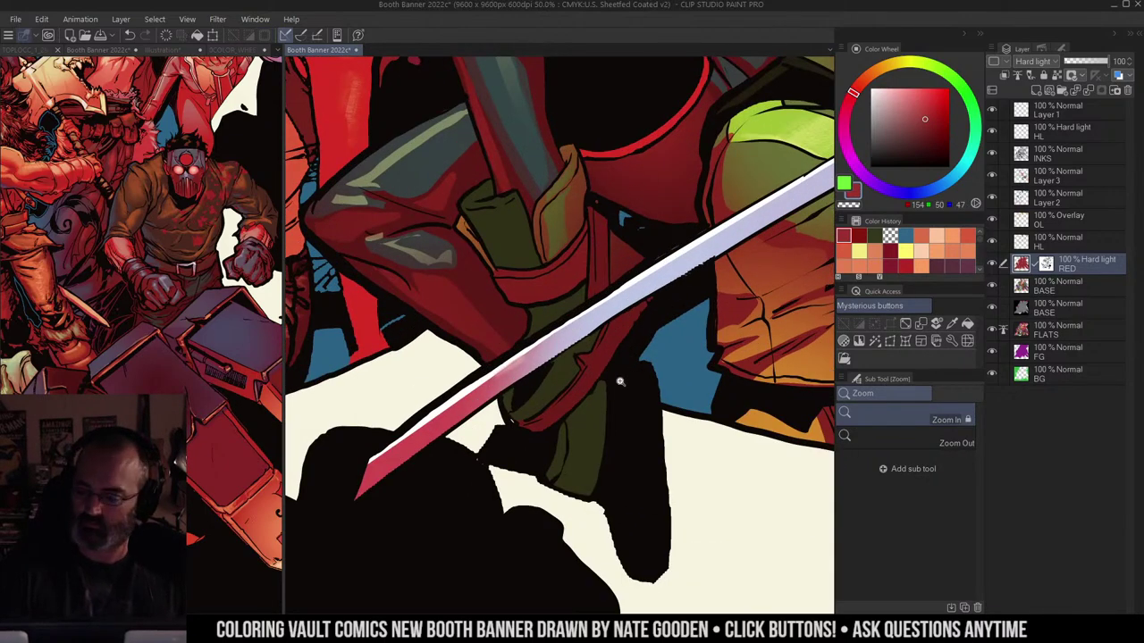
pyautogui.press('m')
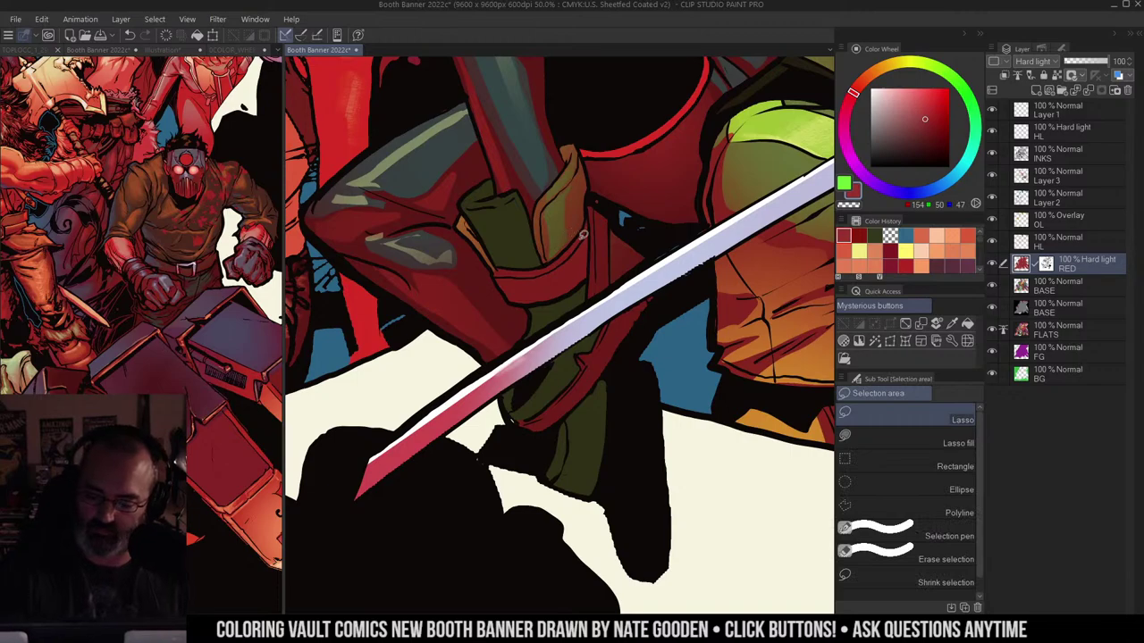
pyautogui.moveTo(558, 261); pyautogui.dragTo(529, 268)
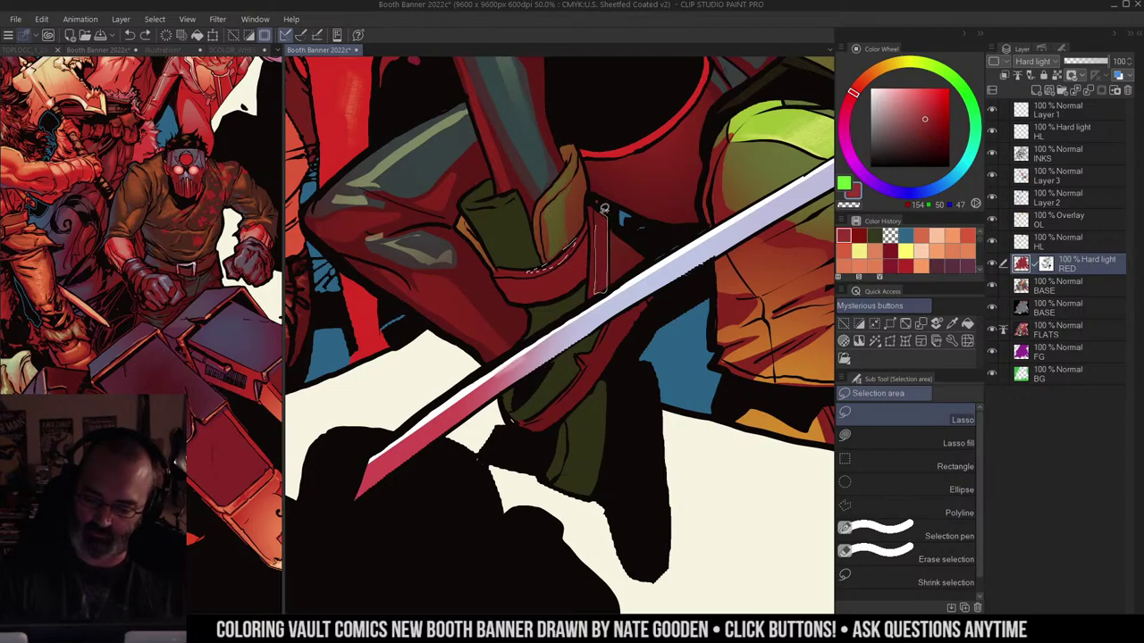
pyautogui.moveTo(634, 212); pyautogui.dragTo(636, 206)
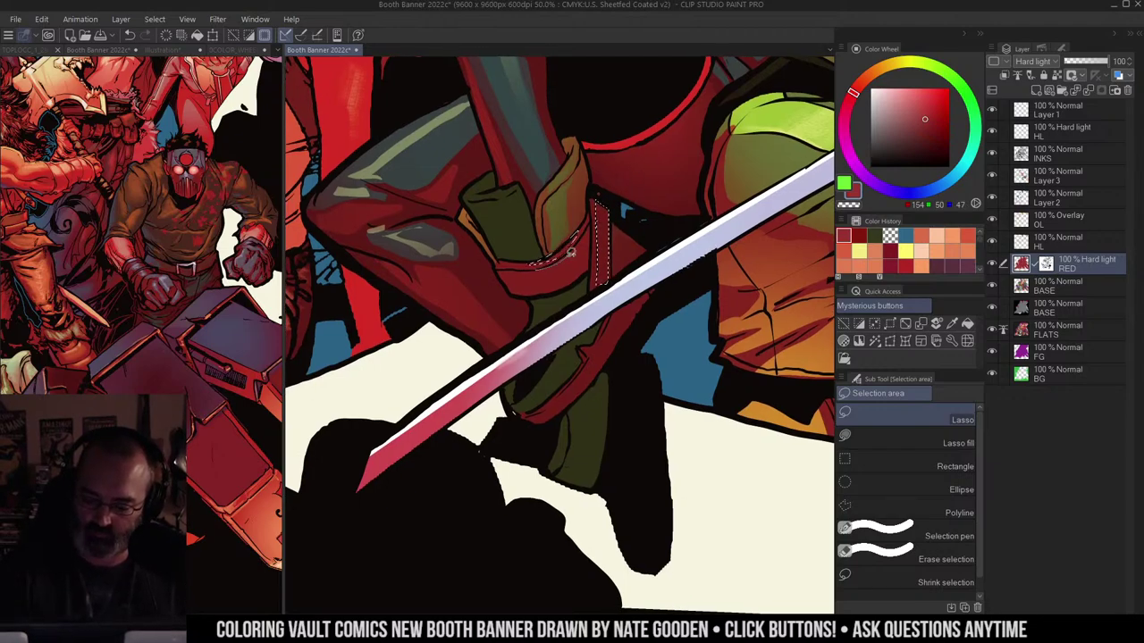
pyautogui.moveTo(547, 265); pyautogui.dragTo(559, 221)
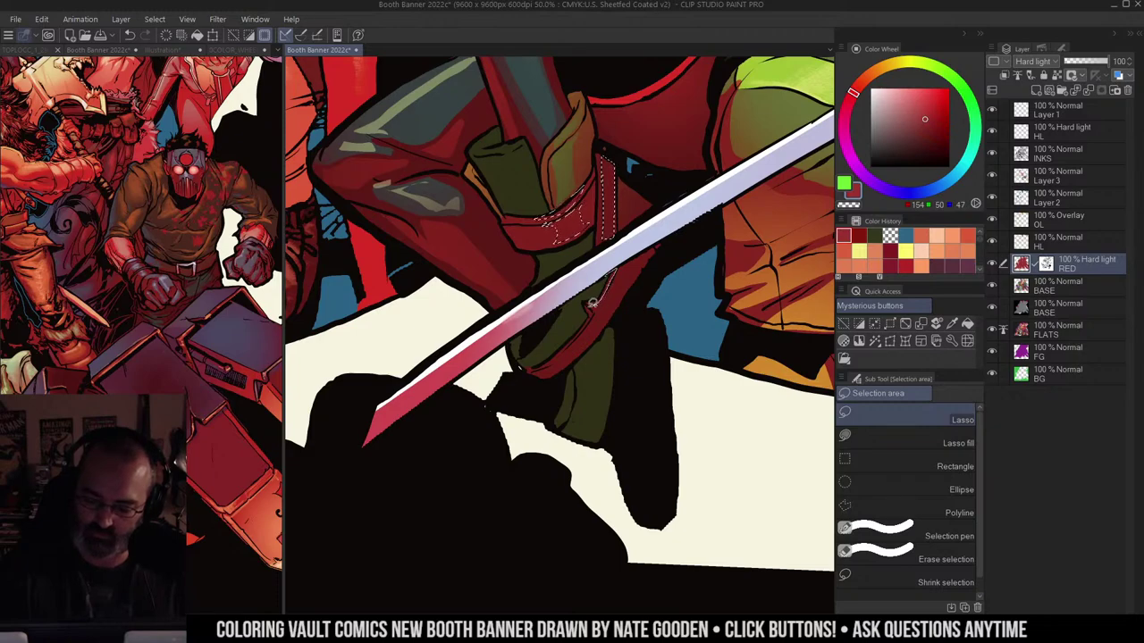
pyautogui.moveTo(606, 292)
pyautogui.mouseDown()
pyautogui.moveTo(587, 295)
pyautogui.moveTo(586, 322)
pyautogui.moveTo(536, 365)
pyautogui.moveTo(597, 234)
pyautogui.mouseUp()
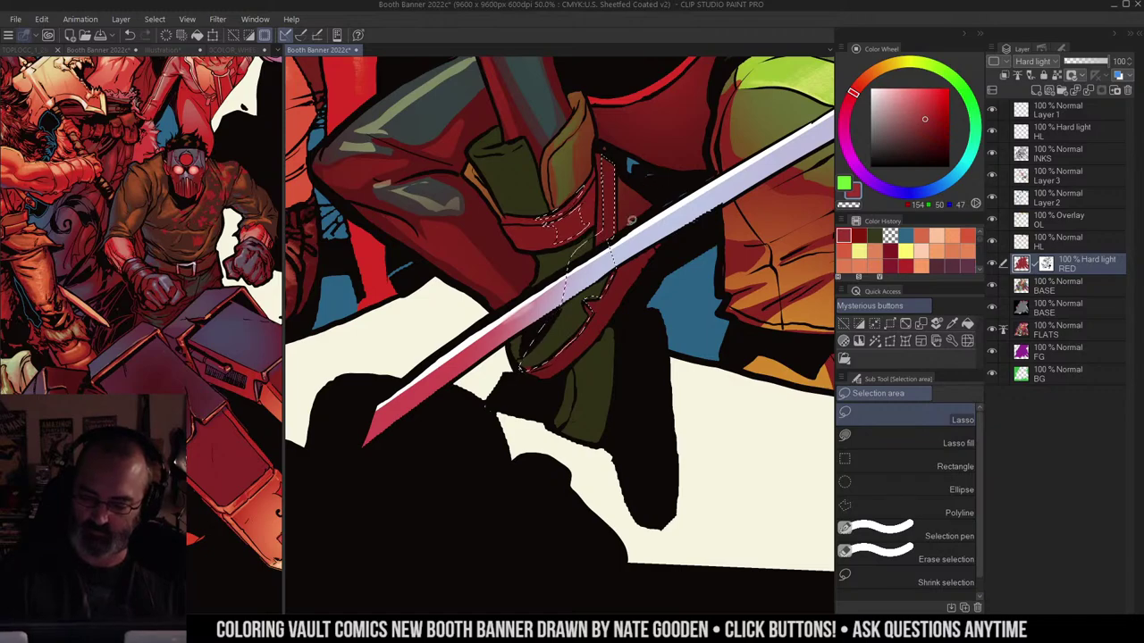
pyautogui.press('w')
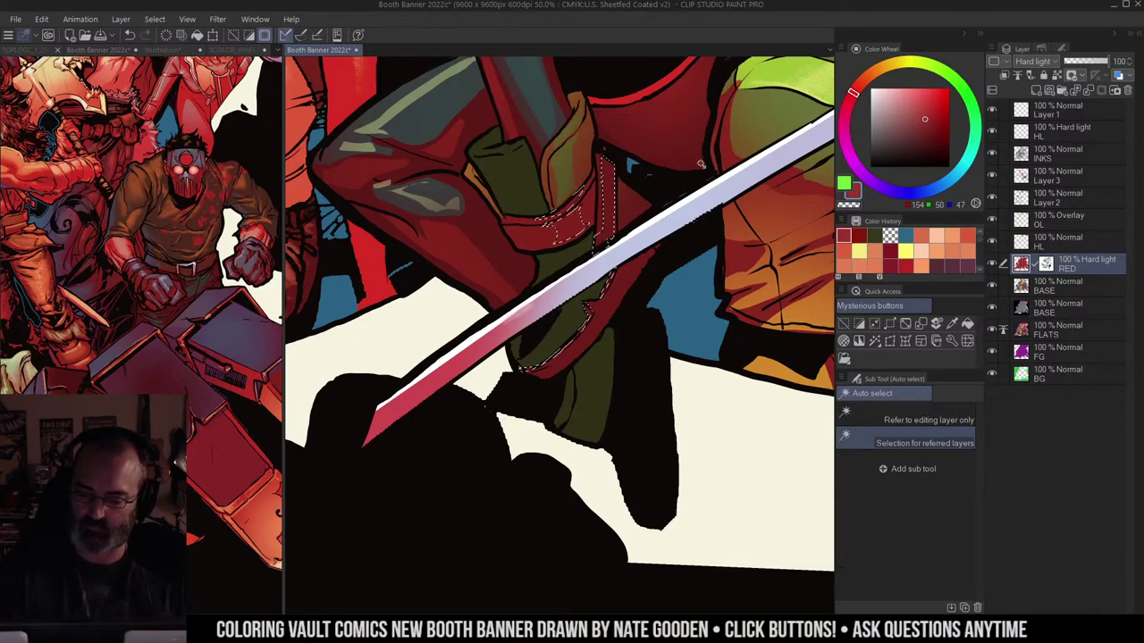
# Step: Erase red from the selected boot strap and cuff band on the RED layer's mask with a smaller transparent Soft airbrush
pyautogui.hotkey('ctrl', 'd')
pyautogui.click(1046, 266)
pyautogui.press('b')
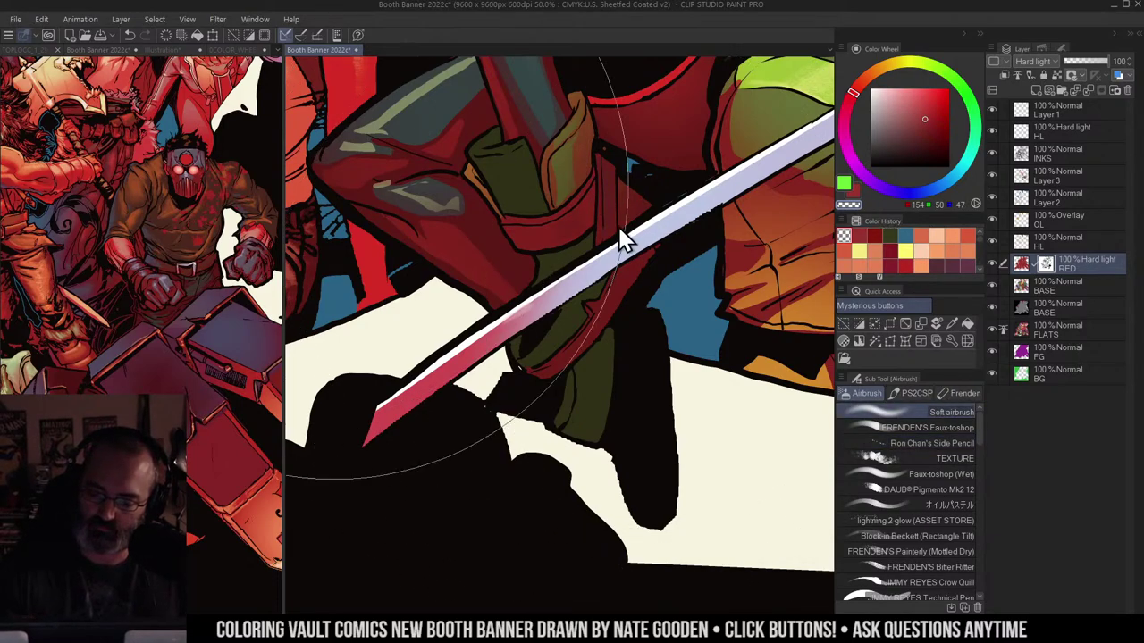
pyautogui.press('[')
pyautogui.press('[')
pyautogui.press('[')
pyautogui.press('[')
pyautogui.moveTo(604, 198); pyautogui.dragTo(587, 249)
pyautogui.moveTo(641, 150); pyautogui.dragTo(614, 212)
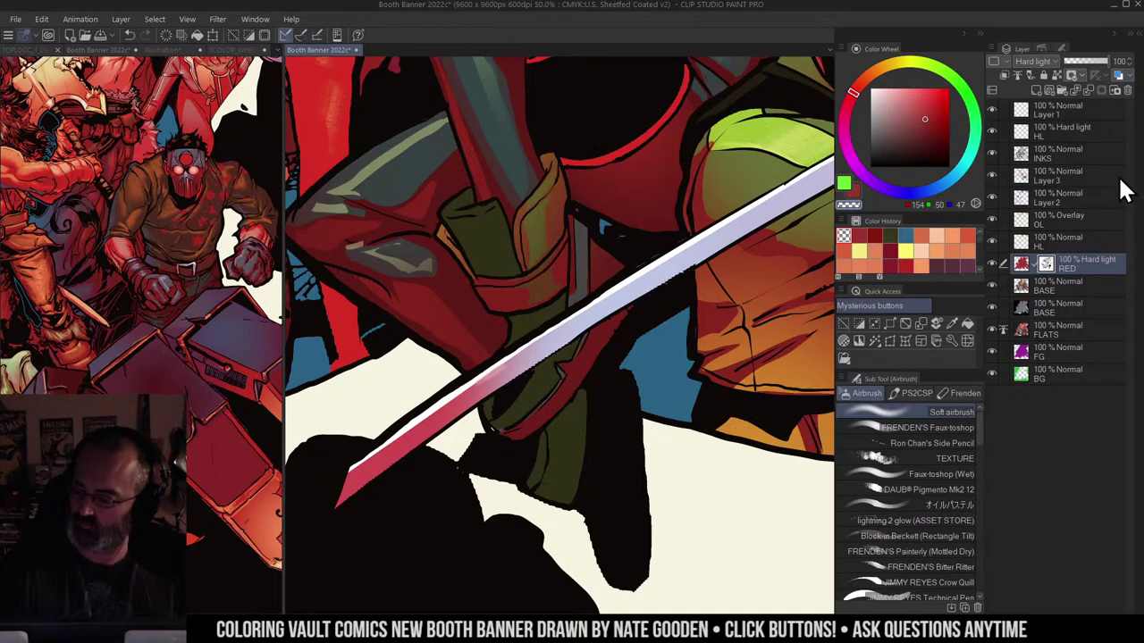
pyautogui.keyDown('alt'); pyautogui.click(630, 170); pyautogui.keyUp('alt')
pyautogui.moveTo(673, 141); pyautogui.dragTo(603, 293)
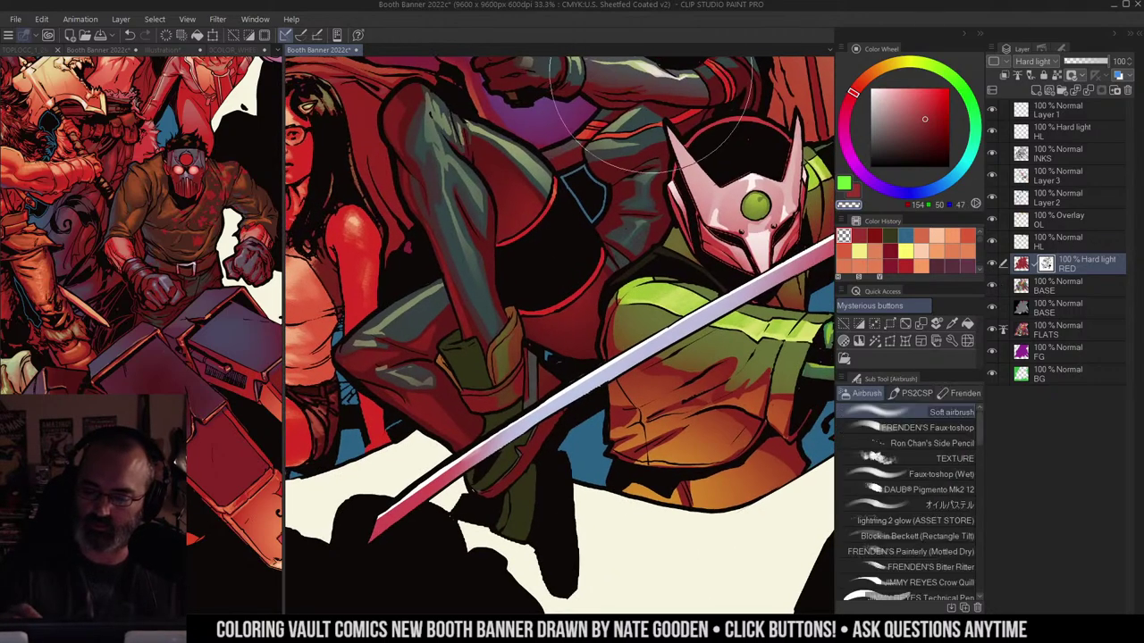
# Step: Airbrush grey-green RGB 141, 154, 114 over the selected boot cuff band and strap on Layer 3
pyautogui.keyDown('alt'); pyautogui.click(525, 152); pyautogui.keyUp('alt')
pyautogui.moveTo(541, 238); pyautogui.dragTo(576, 159)
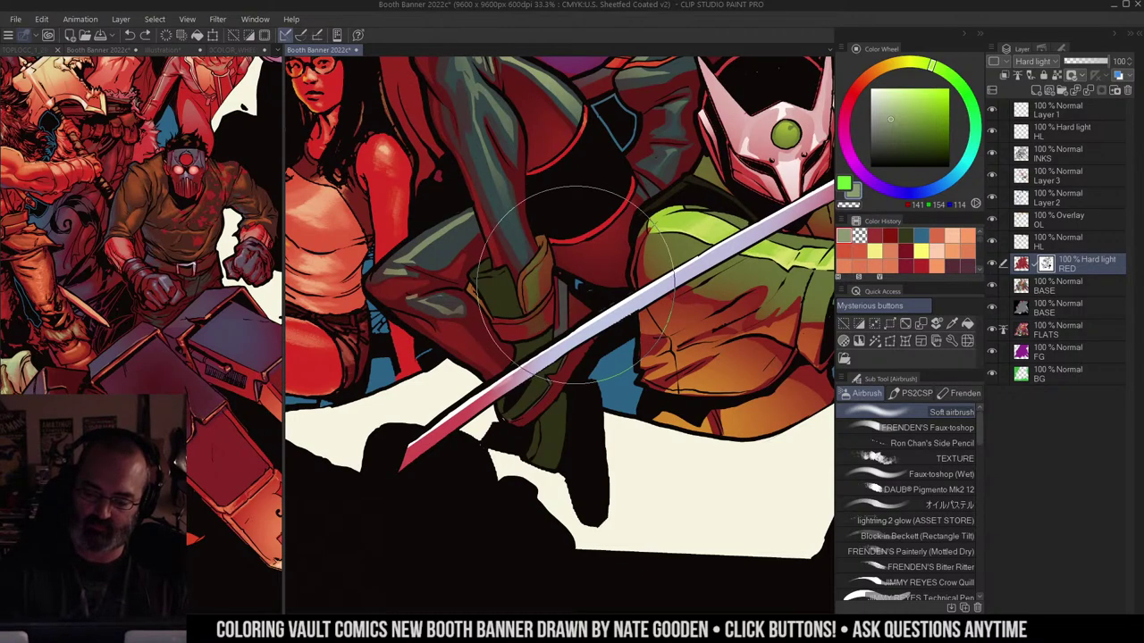
pyautogui.click(1019, 175)
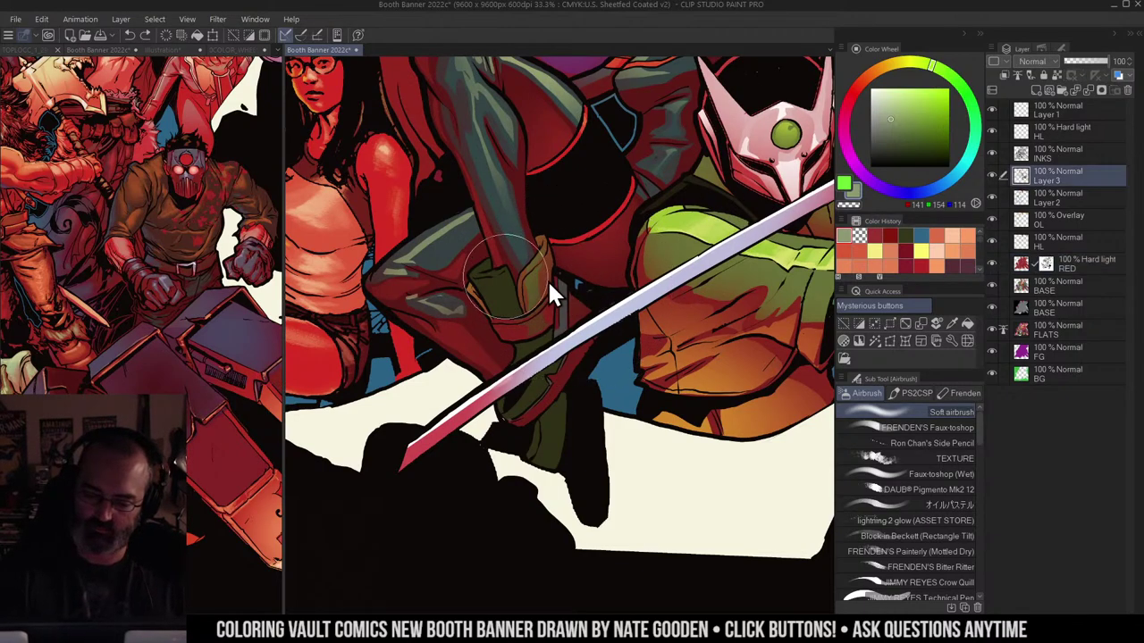
pyautogui.moveTo(548, 256)
pyautogui.mouseDown()
pyautogui.moveTo(533, 364)
pyautogui.moveTo(528, 339)
pyautogui.moveTo(531, 389)
pyautogui.mouseUp()
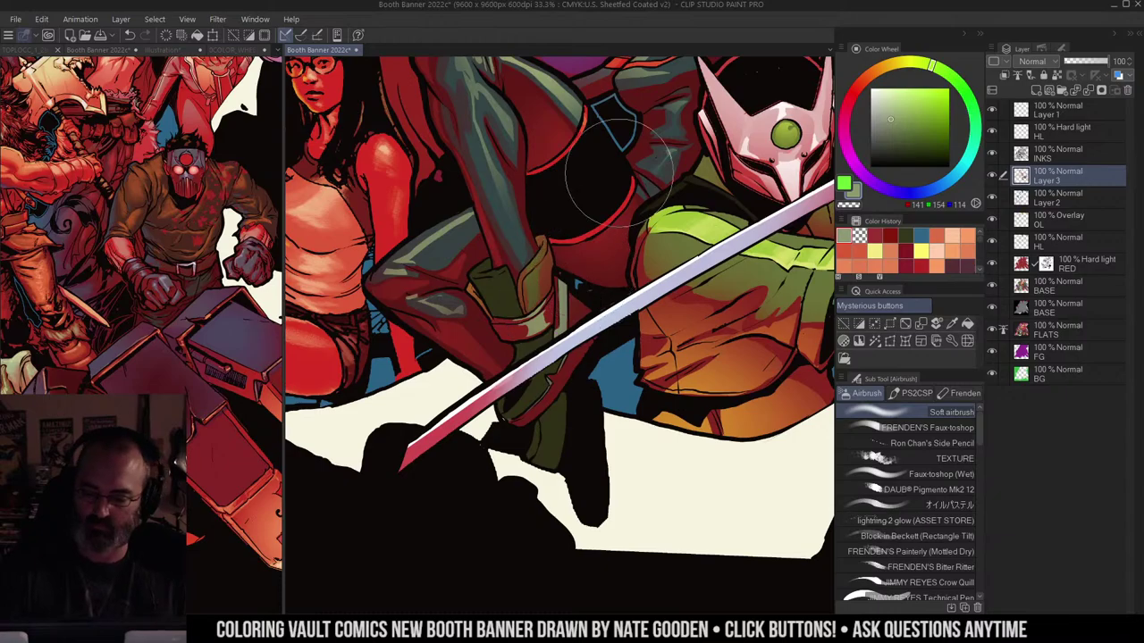
pyautogui.keyDown('alt'); pyautogui.click(605, 212); pyautogui.keyUp('alt')
pyautogui.keyDown('alt'); pyautogui.click(626, 236); pyautogui.keyUp('alt')
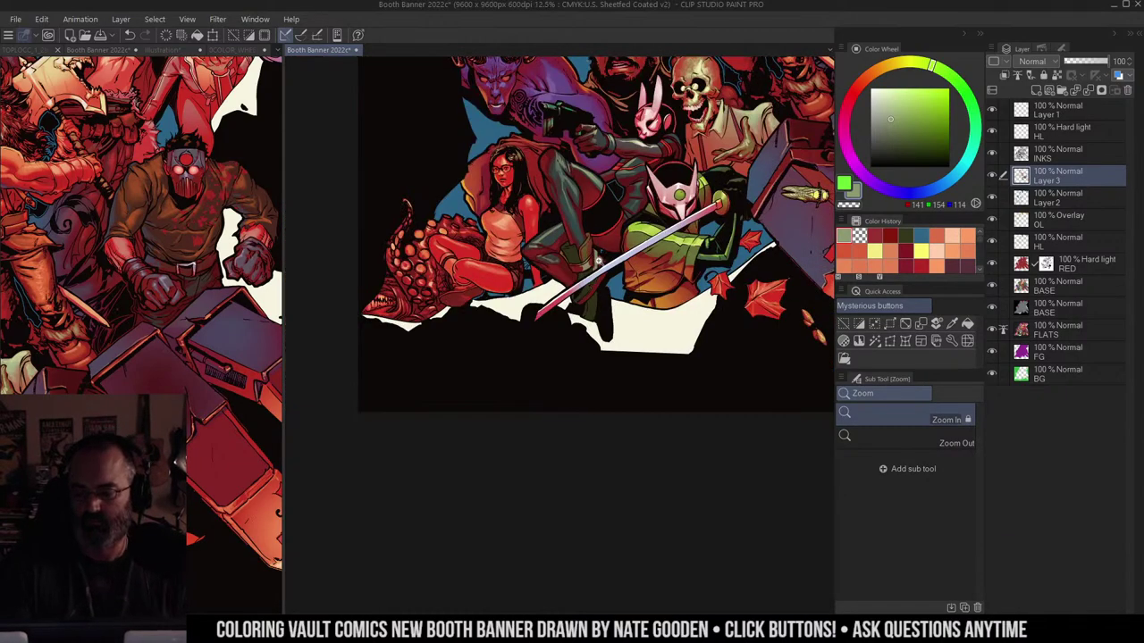
pyautogui.scroll(3, 598, 260)
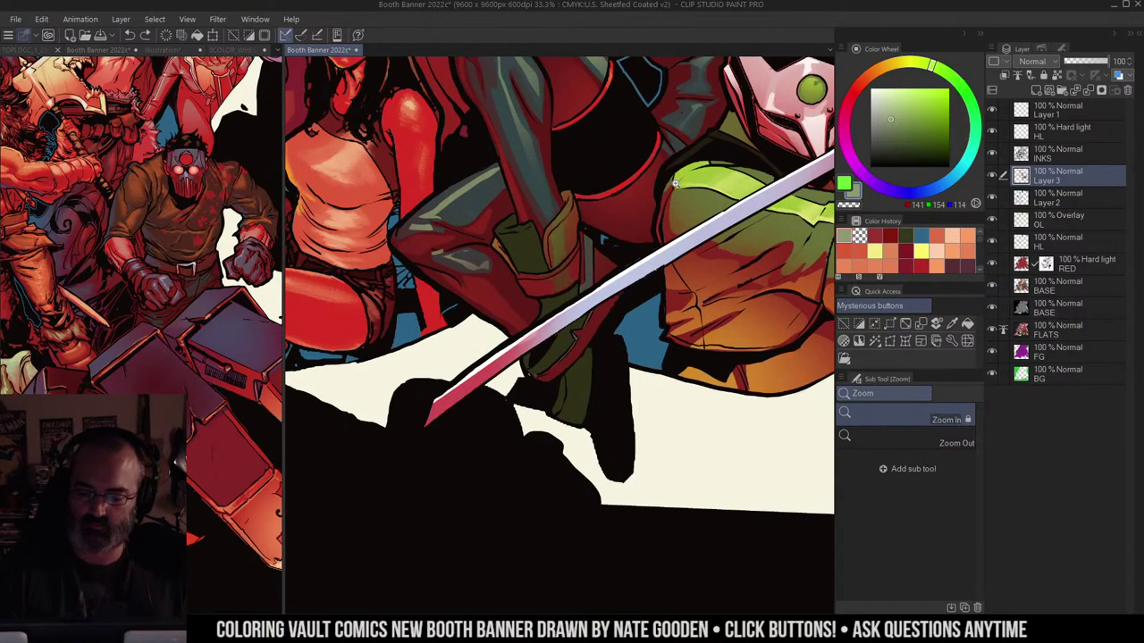
# Step: Try airbrushing light tan RGB 198, 170, 134 over the selected boot cuff band and strap, and undo the stroke
pyautogui.press('b')
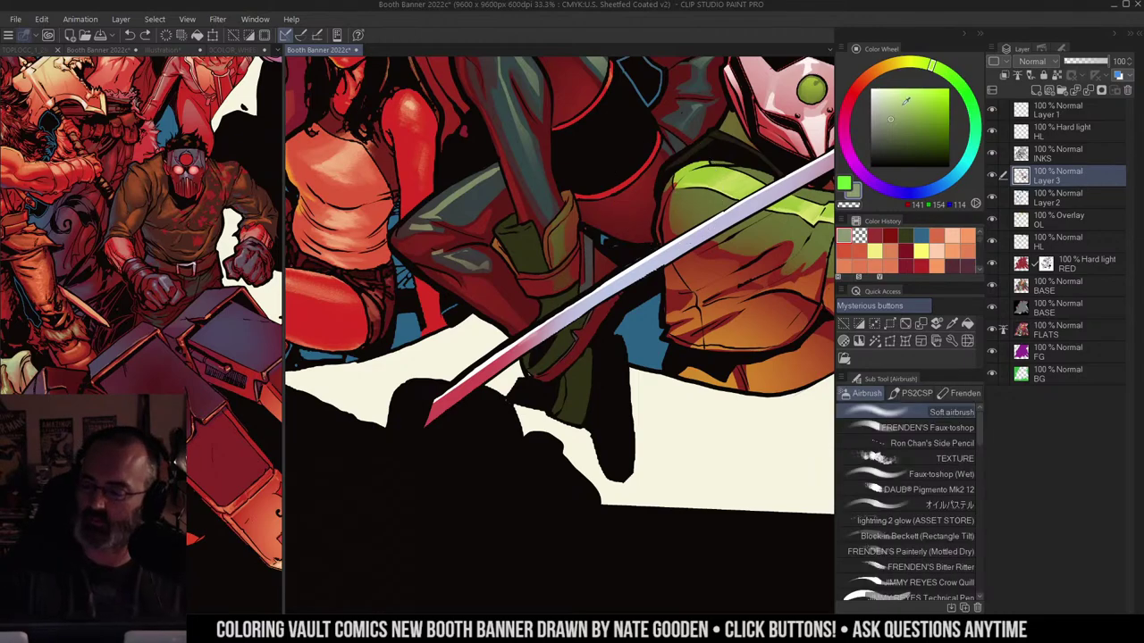
pyautogui.click(897, 106)
pyautogui.click(881, 67)
pyautogui.moveTo(573, 220); pyautogui.dragTo(568, 304)
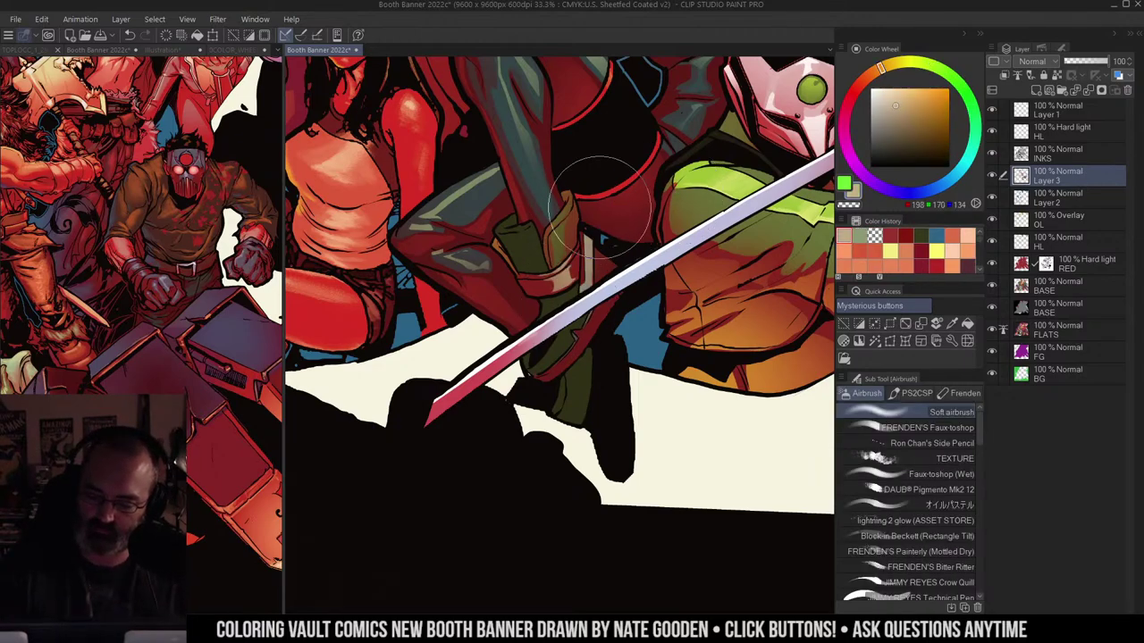
pyautogui.hotkey('ctrl', 'z')
# Step: Airbrush brownish tan RGB 177, 133, 97 over the selected boot cuff band and strap on Layer 3, and deselect
pyautogui.click(906, 112)
pyautogui.click(873, 71)
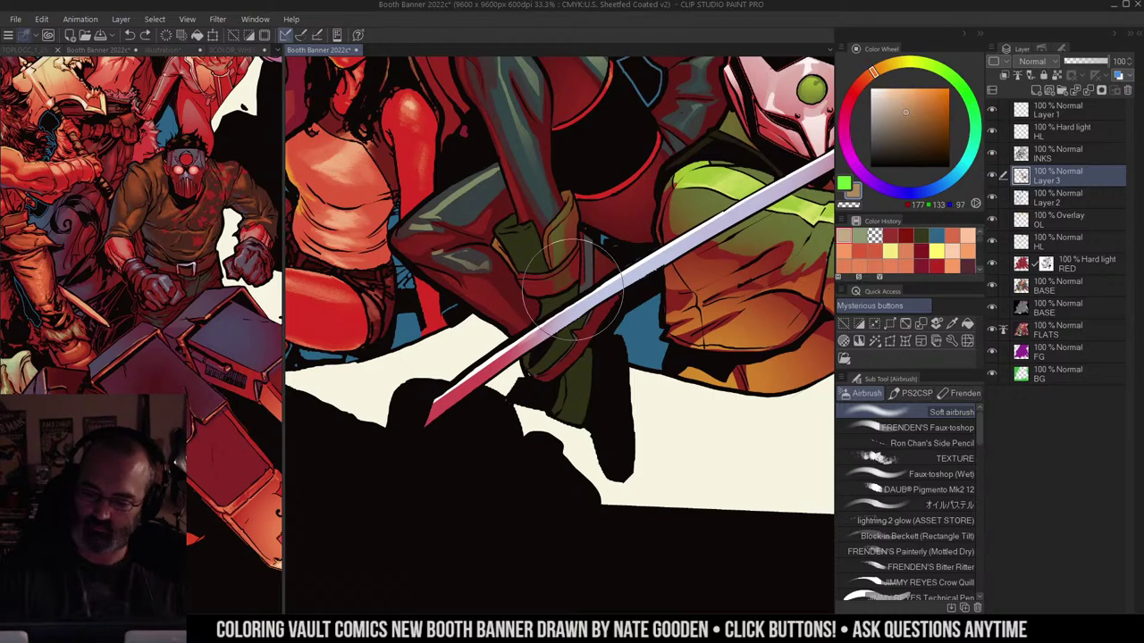
pyautogui.moveTo(573, 290); pyautogui.dragTo(585, 238)
pyautogui.hotkey('ctrl', 'd')
# Step: Lasso the boot cuff's front flap and airbrush it with lighter tan RGB 198, 150, 112 on Layer 3
pyautogui.hotkey('ctrl', 'space')
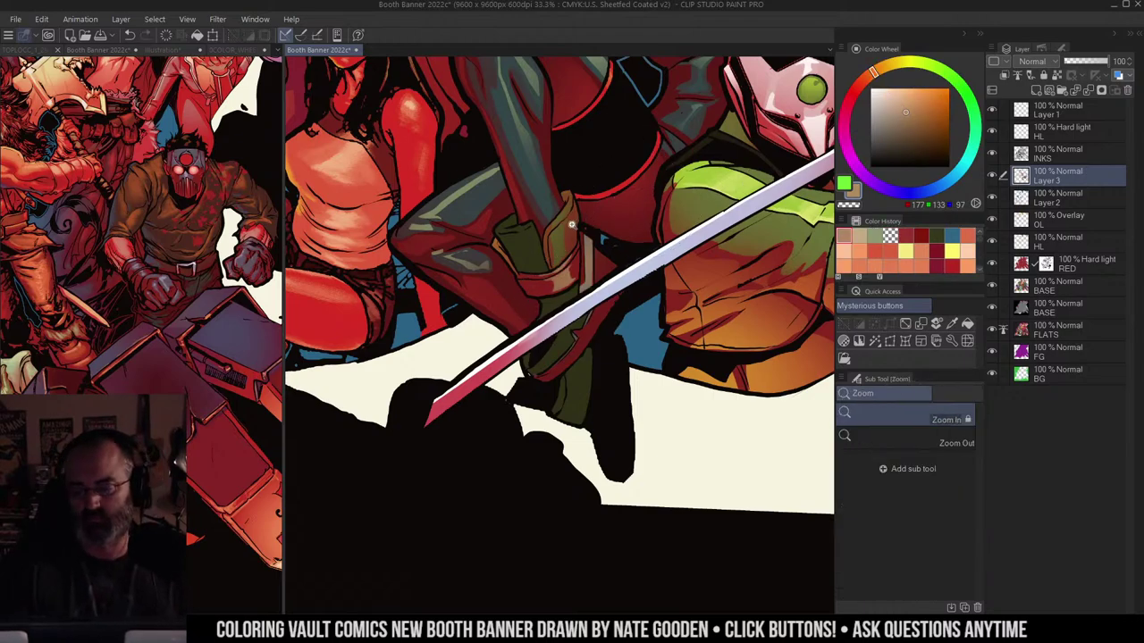
pyautogui.click(572, 225)
pyautogui.press('m')
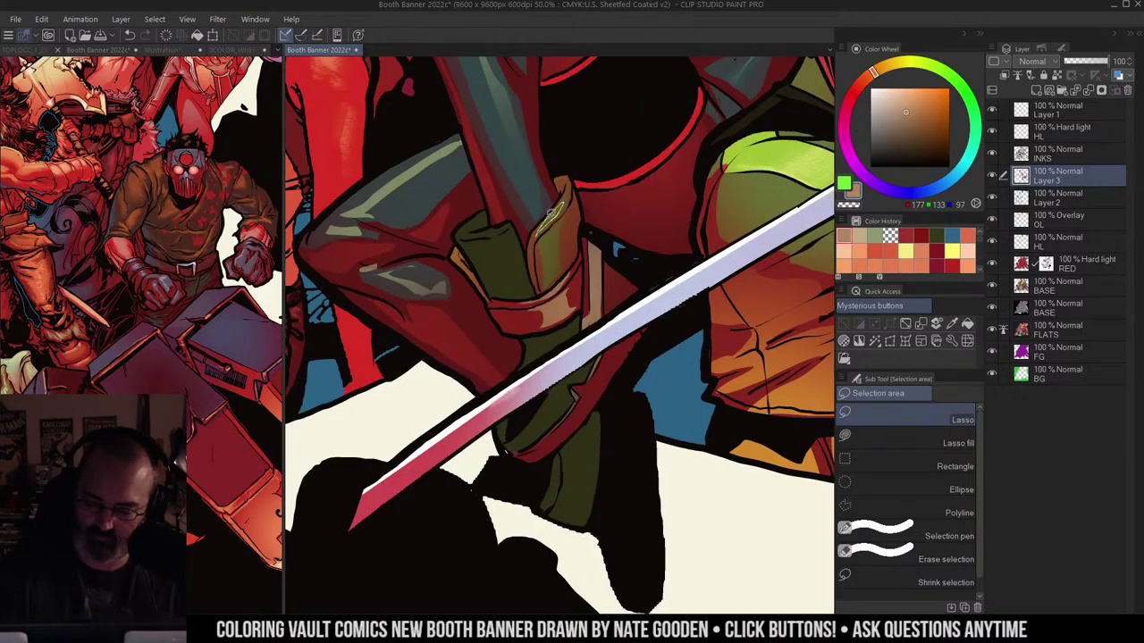
pyautogui.moveTo(549, 213)
pyautogui.mouseDown()
pyautogui.moveTo(539, 230)
pyautogui.moveTo(558, 269)
pyautogui.moveTo(539, 232)
pyautogui.mouseUp()
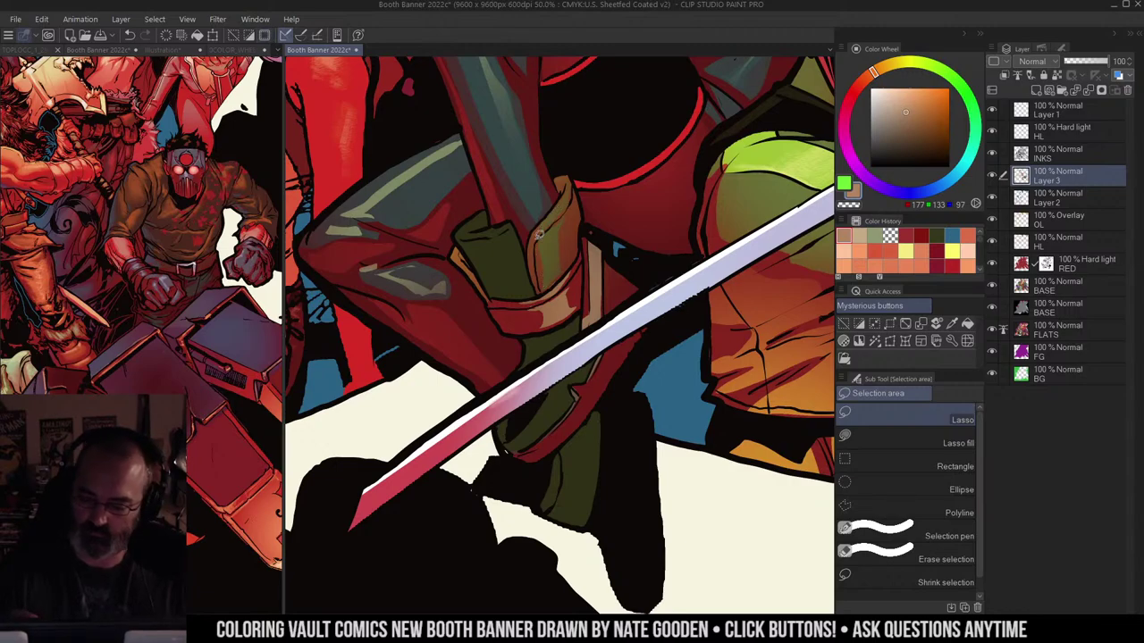
pyautogui.press('b')
pyautogui.moveTo(564, 302)
pyautogui.mouseDown()
pyautogui.moveTo(604, 268)
pyautogui.moveTo(610, 213)
pyautogui.moveTo(551, 324)
pyautogui.moveTo(594, 201)
pyautogui.mouseUp()
pyautogui.click(905, 106)
# Step: Lasso the olive inner part of the boot cuff and airbrush a soft tan highlight into it
pyautogui.press('m')
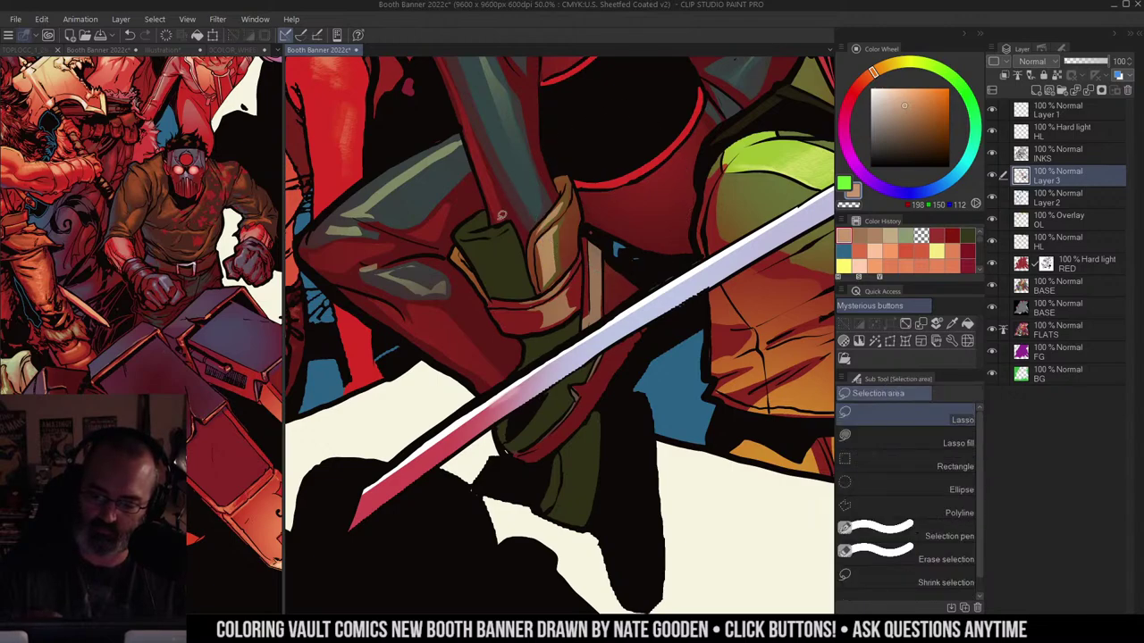
pyautogui.moveTo(491, 232)
pyautogui.mouseDown()
pyautogui.moveTo(518, 225)
pyautogui.moveTo(531, 292)
pyautogui.moveTo(495, 299)
pyautogui.moveTo(462, 235)
pyautogui.mouseUp()
pyautogui.press('b')
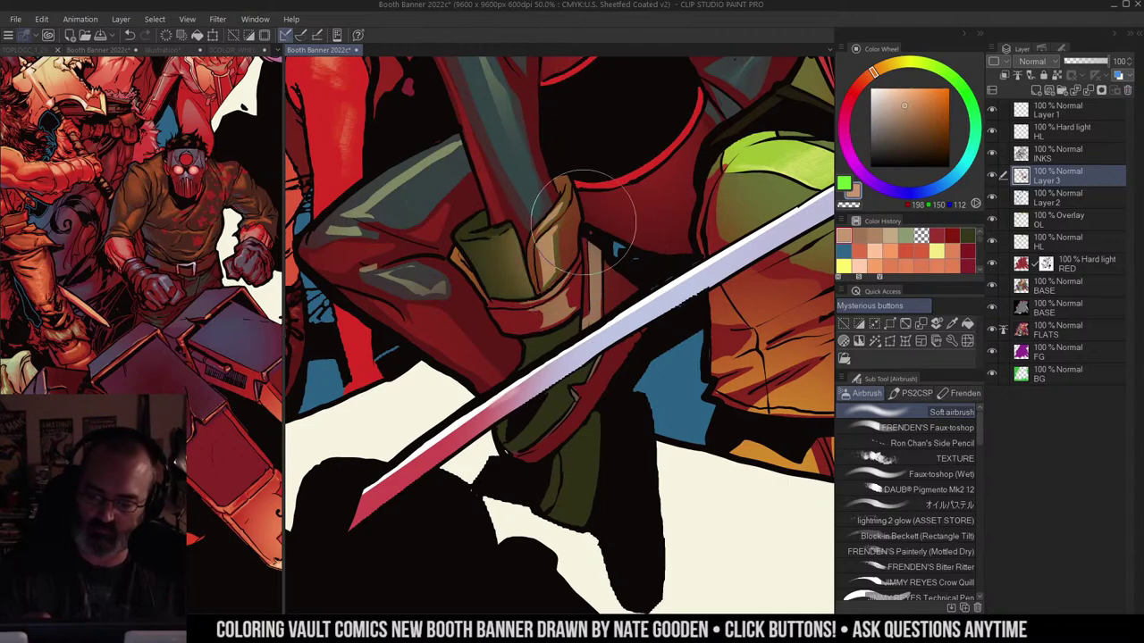
# Step: Lasso the olive boot area beneath the cuff around the sword and airbrush it with the same tan
pyautogui.press('m')
pyautogui.scroll(-3, 550, 277)
pyautogui.moveTo(525, 285); pyautogui.dragTo(584, 268)
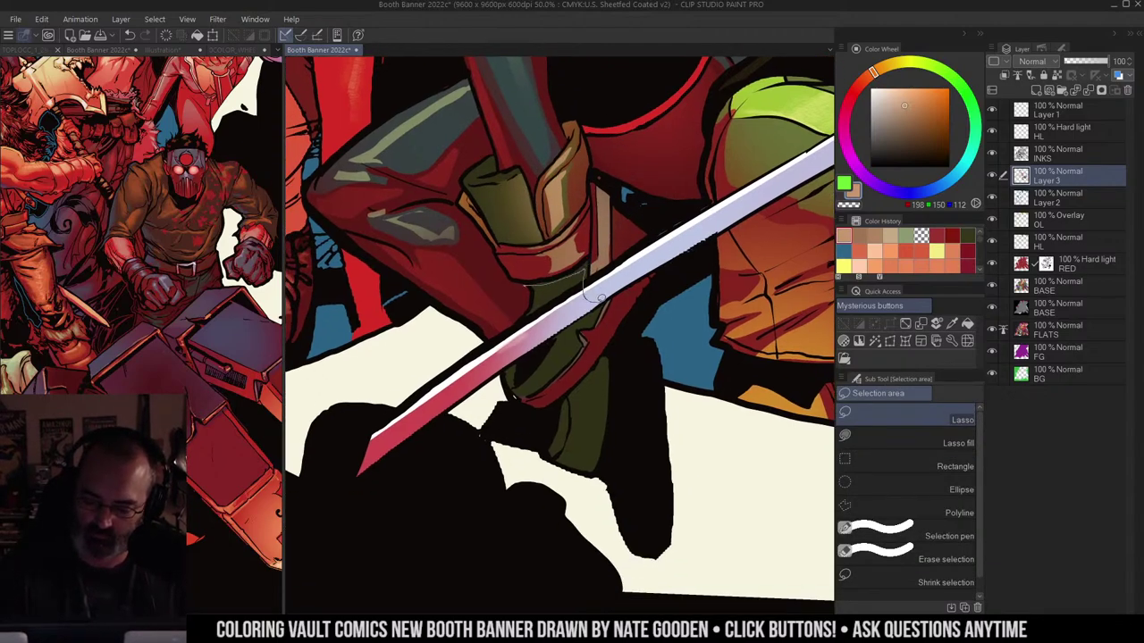
pyautogui.moveTo(596, 331); pyautogui.dragTo(505, 403)
pyautogui.press('b')
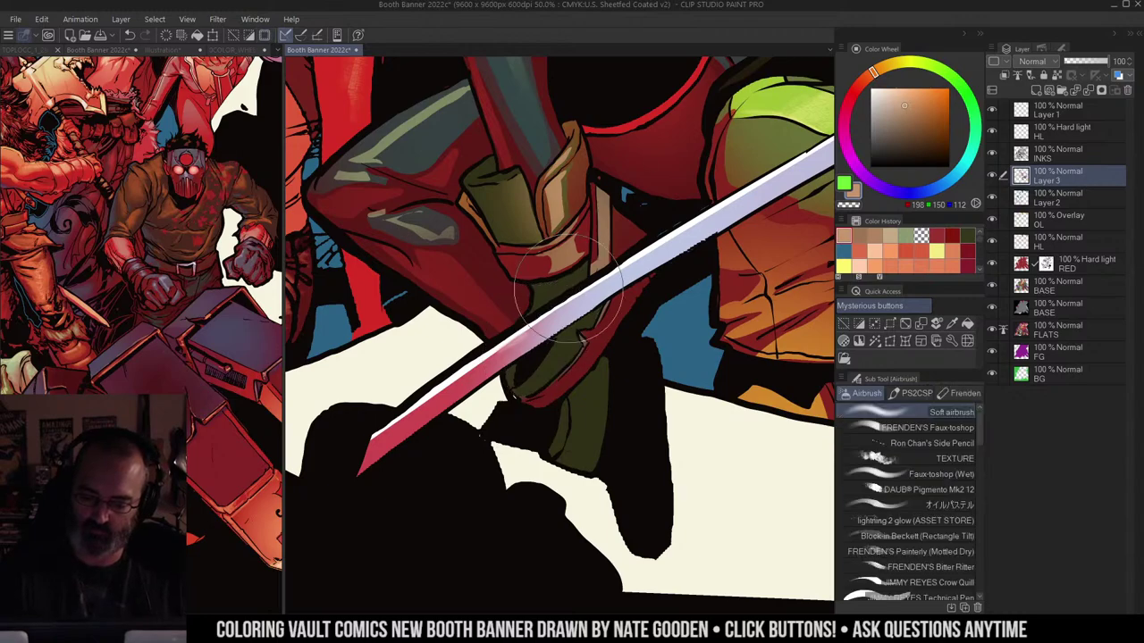
pyautogui.moveTo(659, 154); pyautogui.dragTo(633, 217)
# Step: Examine the recoloured boot against the surrounding figures and the lower part of the banner
pyautogui.hotkey('ctrl', '-')
pyautogui.hotkey('ctrl', '-')
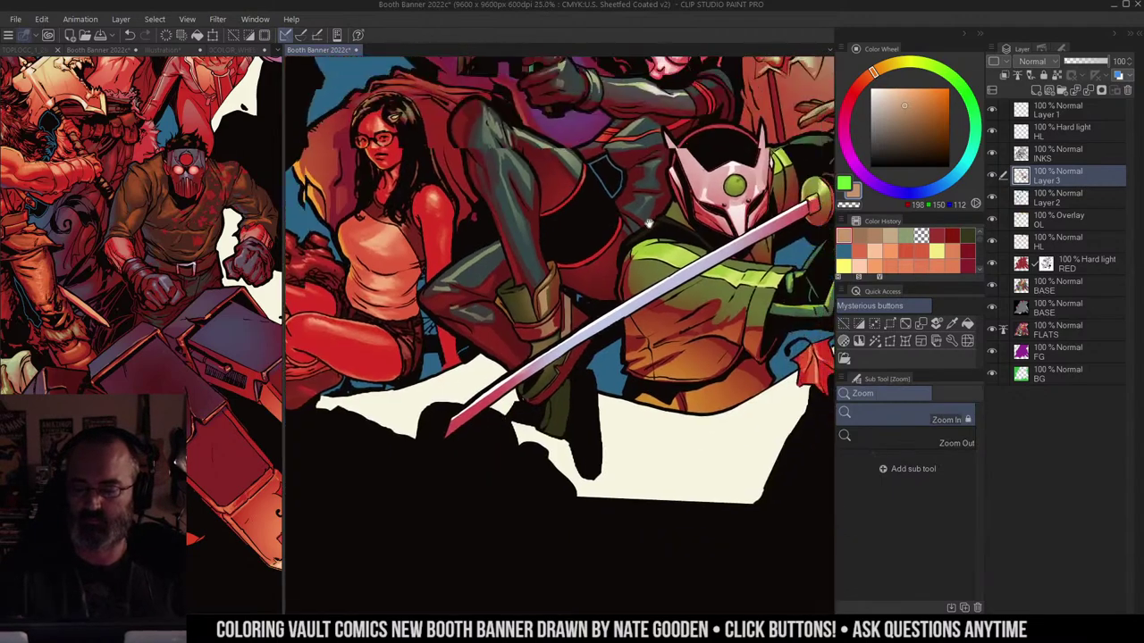
pyautogui.moveTo(724, 111); pyautogui.dragTo(648, 235)
pyautogui.press('m')
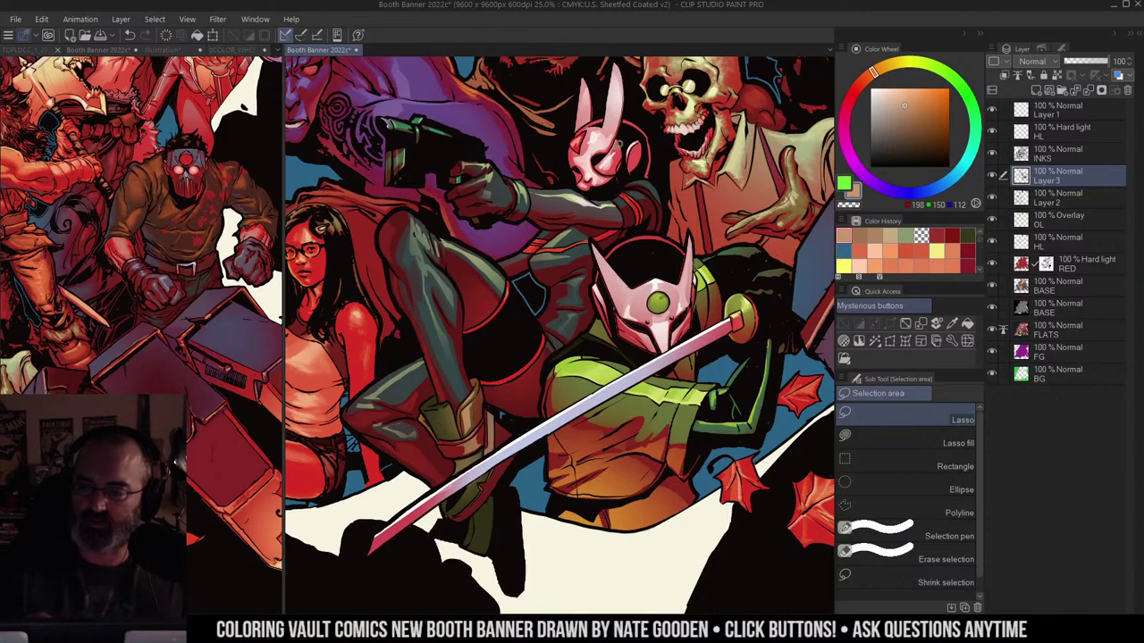
pyautogui.keyDown('alt'); pyautogui.click(616, 145); pyautogui.keyUp('alt')
pyautogui.moveTo(651, 86); pyautogui.dragTo(617, 176)
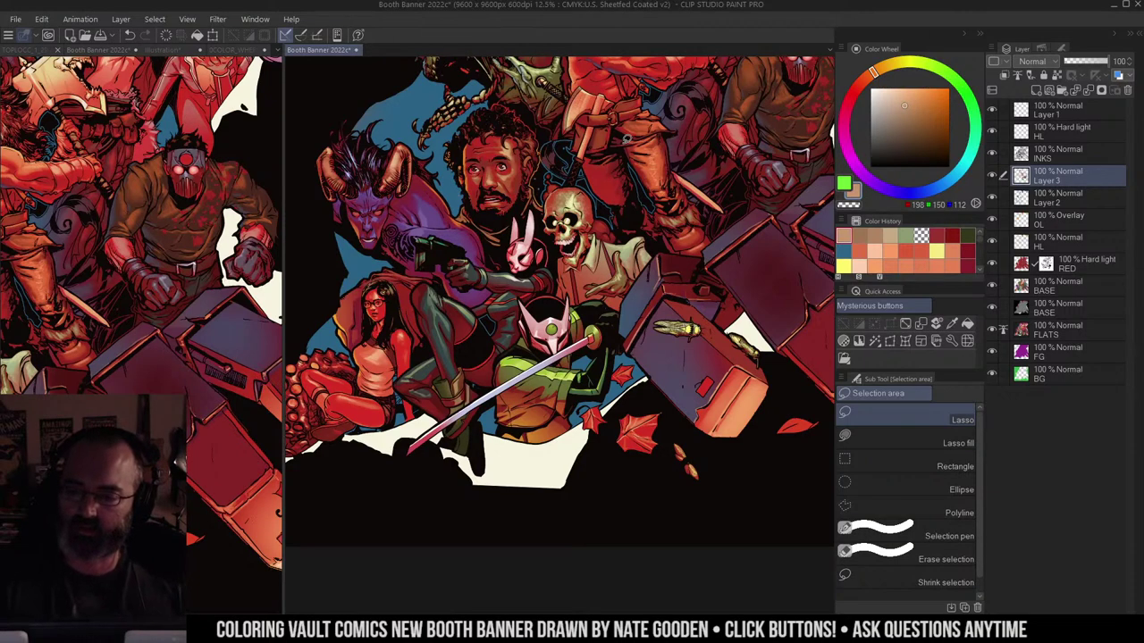
pyautogui.moveTo(669, 141); pyautogui.dragTo(638, 215)
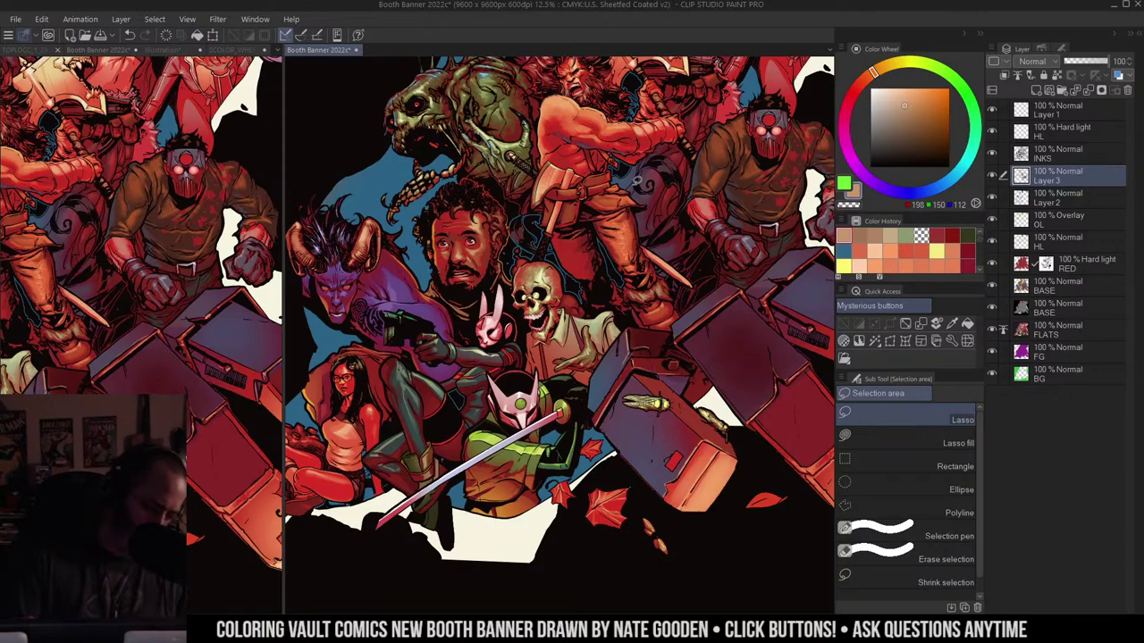
pyautogui.moveTo(645, 184); pyautogui.dragTo(642, 213)
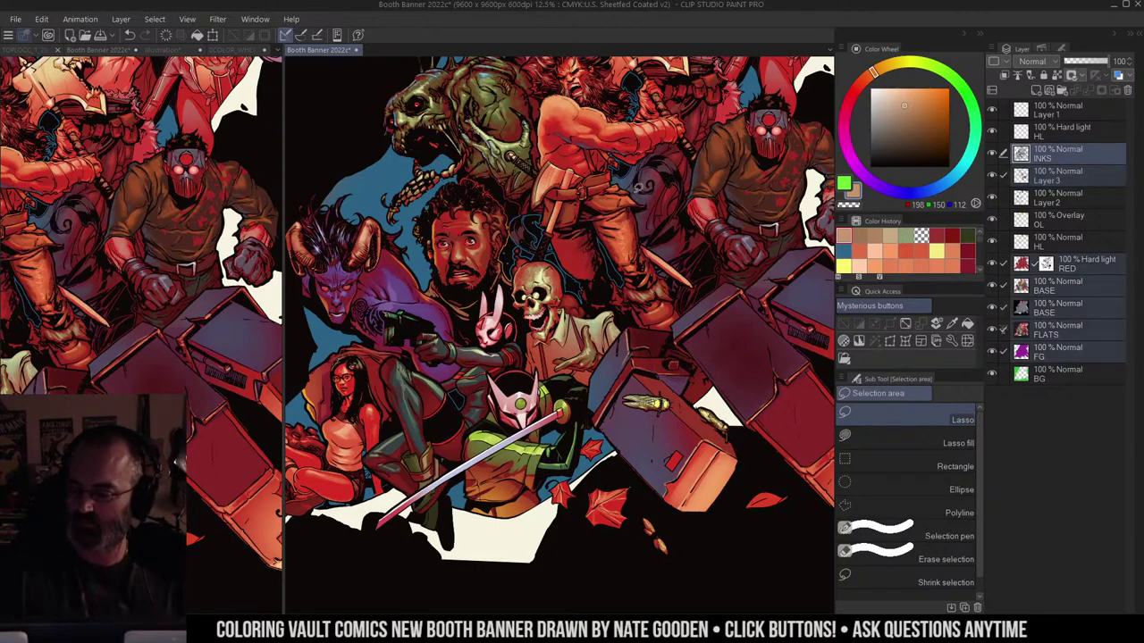
pyautogui.click(1085, 160)
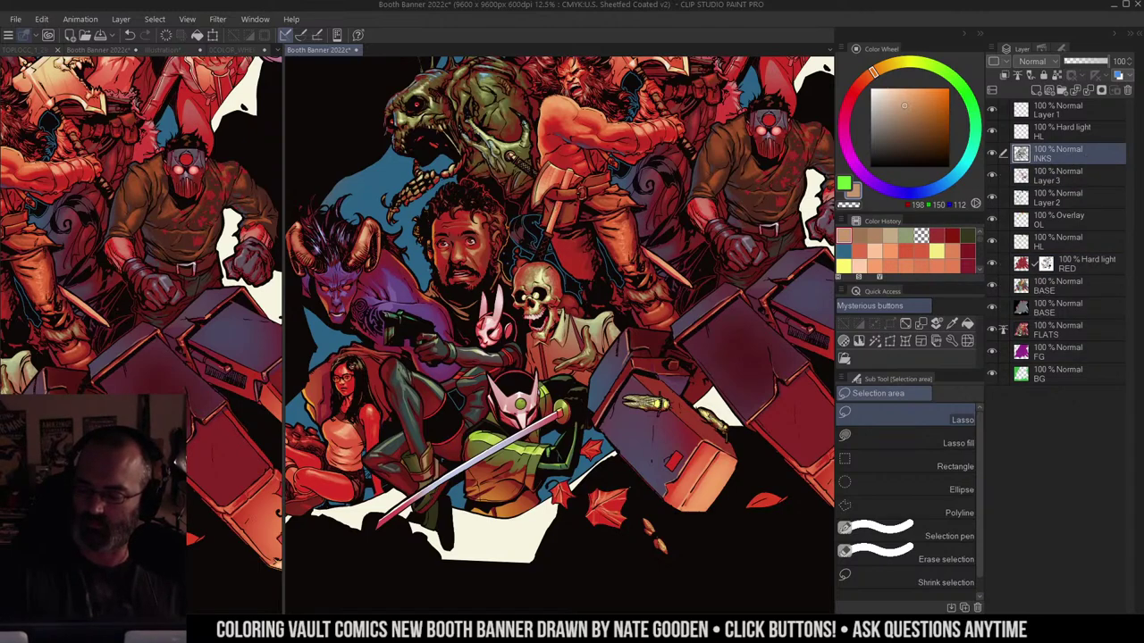
pyautogui.moveTo(562, 236); pyautogui.dragTo(565, 240)
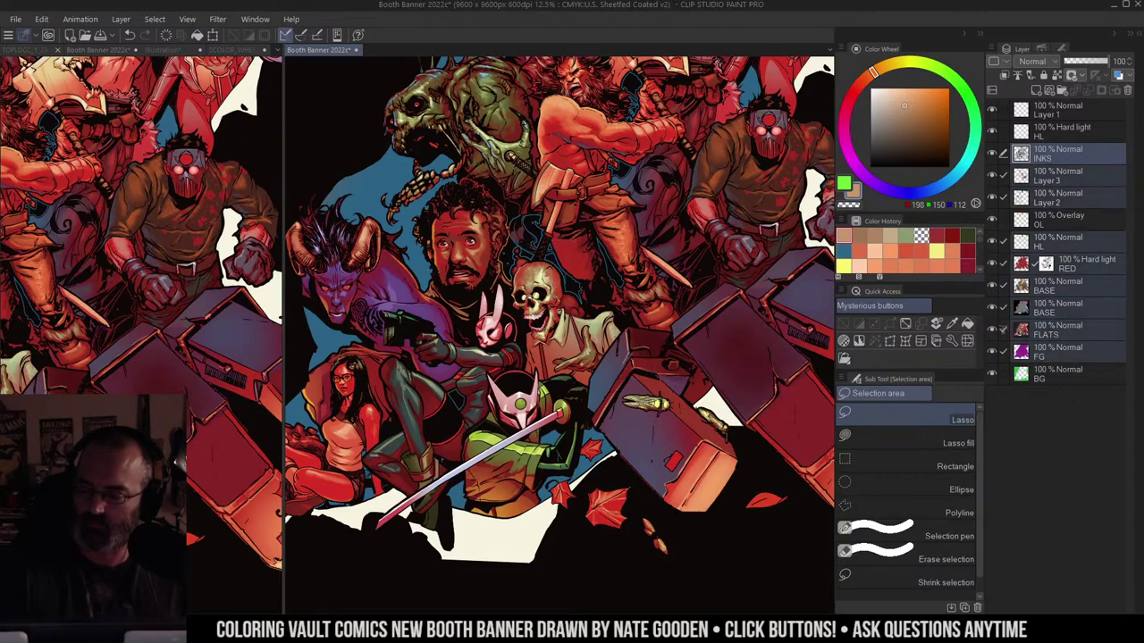
pyautogui.hotkey('ctrl', 'z')
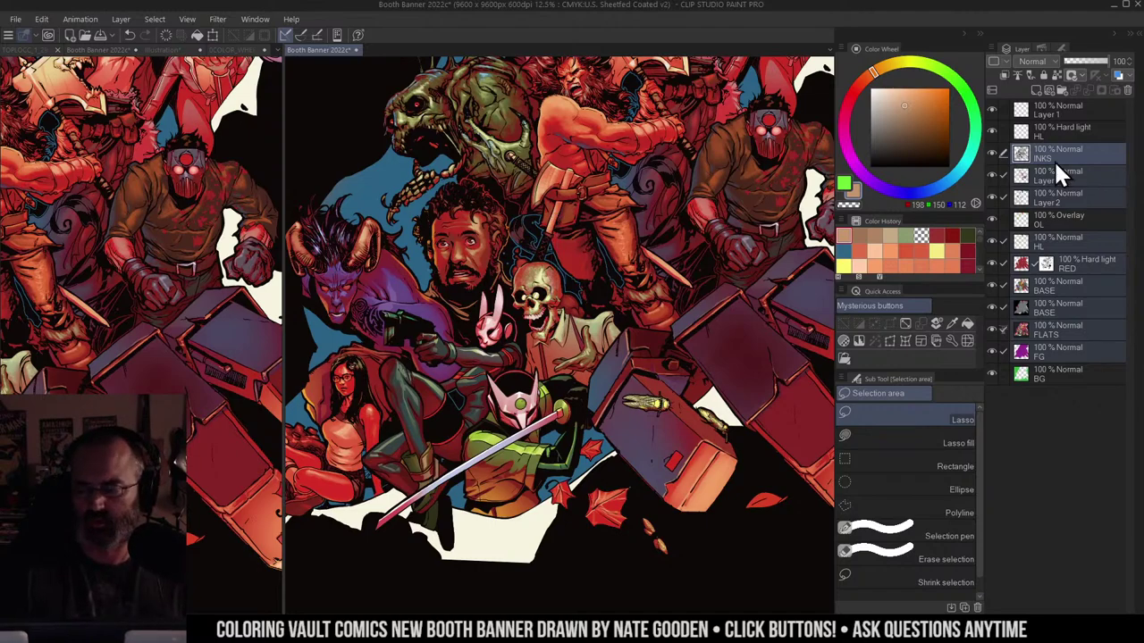
pyautogui.click(1059, 157)
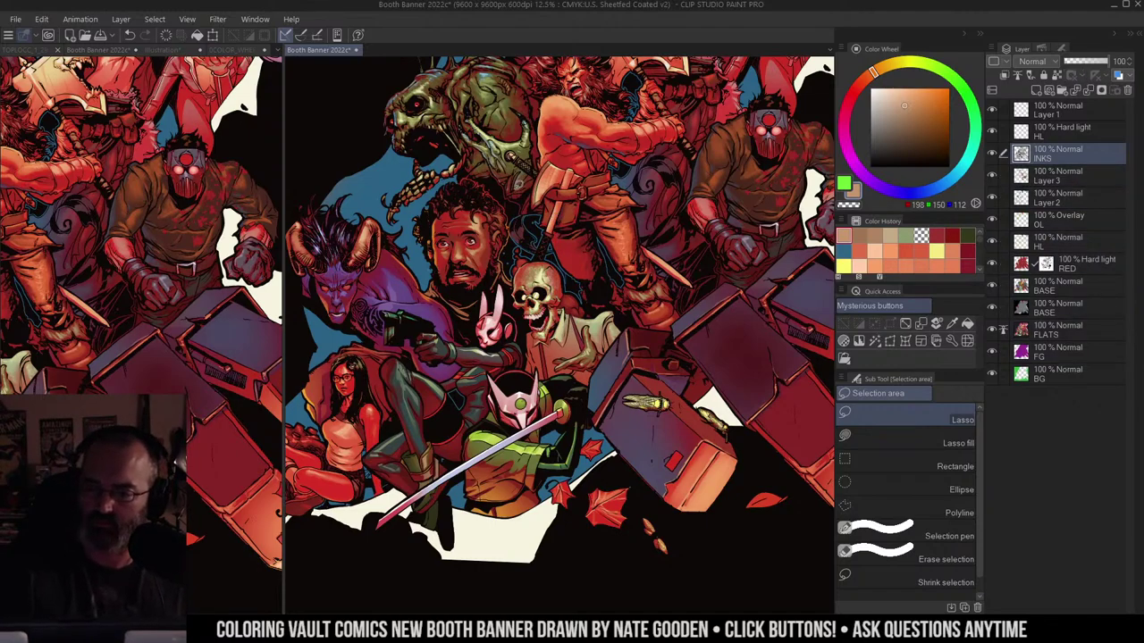
pyautogui.moveTo(517, 185); pyautogui.dragTo(521, 184)
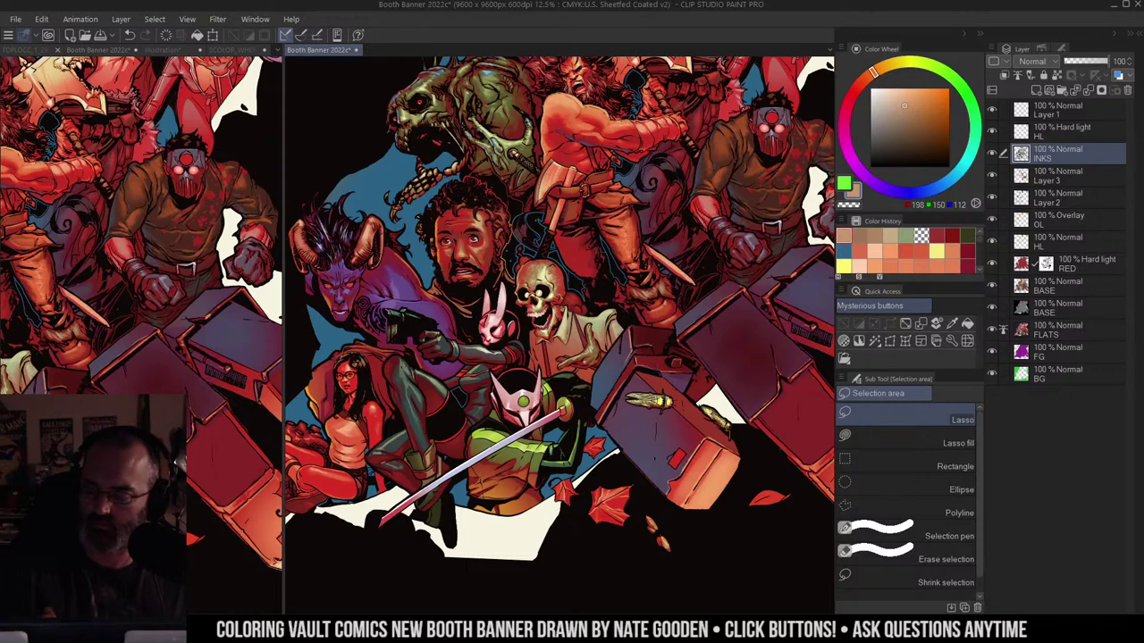
pyautogui.moveTo(600, 204); pyautogui.dragTo(603, 256)
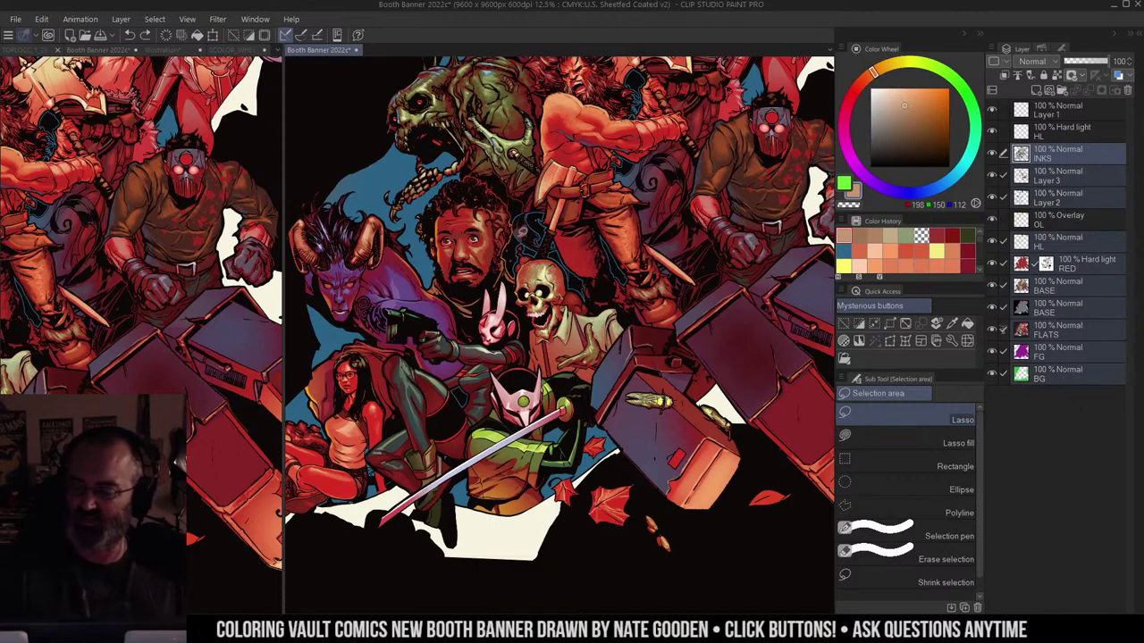
pyautogui.hotkey('ctrl', 'm')
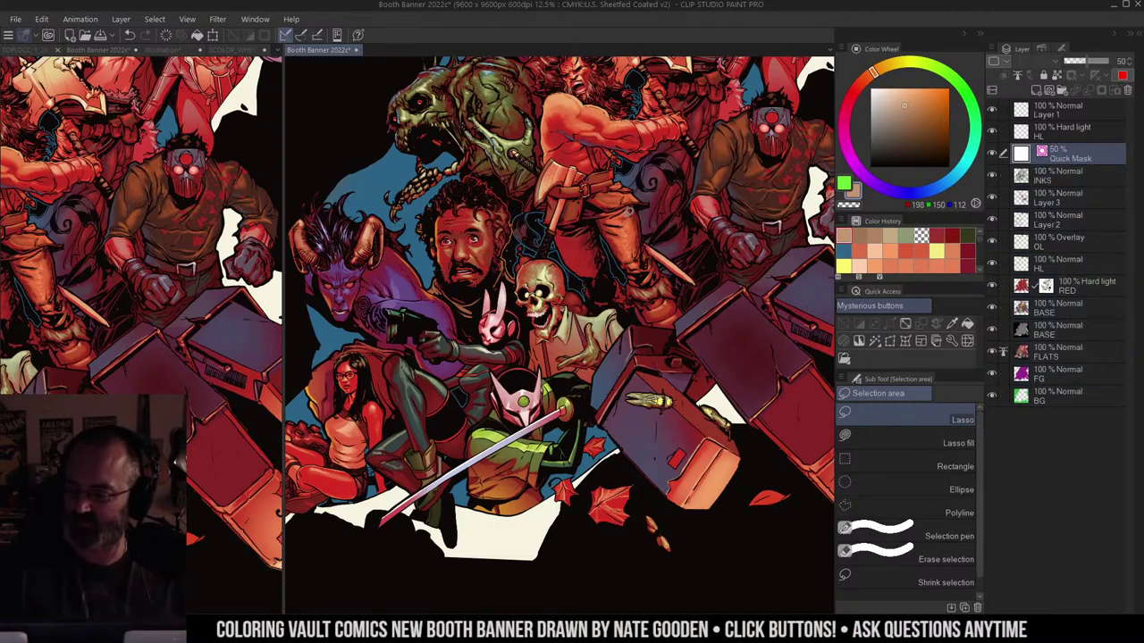
pyautogui.hotkey('ctrl', 'm')
pyautogui.moveTo(643, 207); pyautogui.dragTo(643, 182)
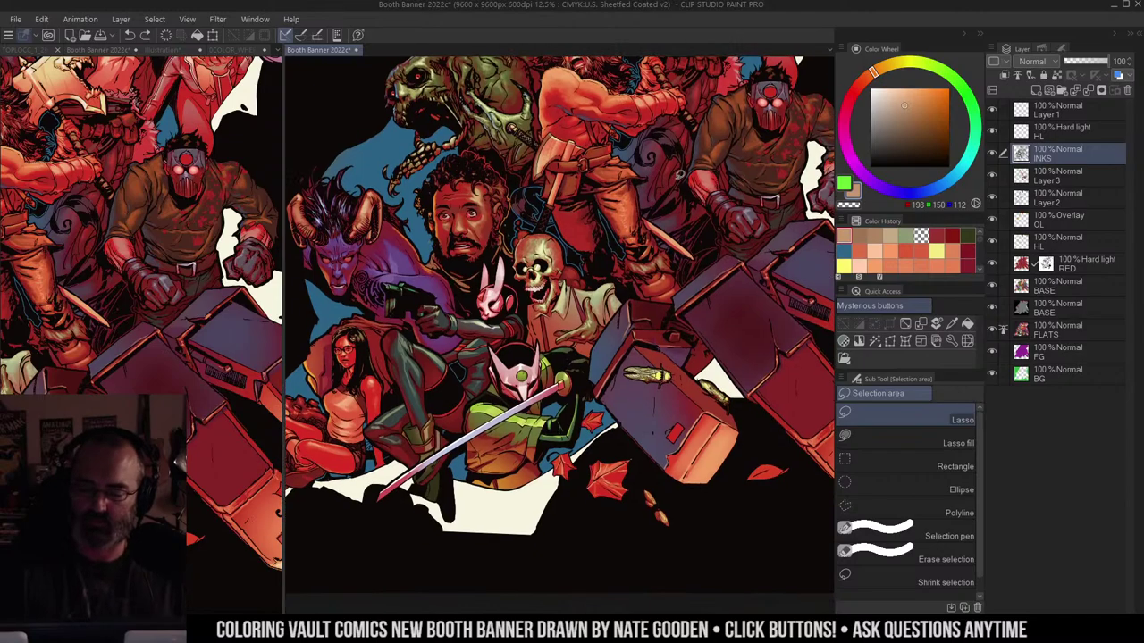
# Step: Lasso the large red maple leaf below the masked swordsman and shift its hue to 56 on the BASE layer above the RED mask's flats
pyautogui.moveTo(761, 290); pyautogui.dragTo(665, 213)
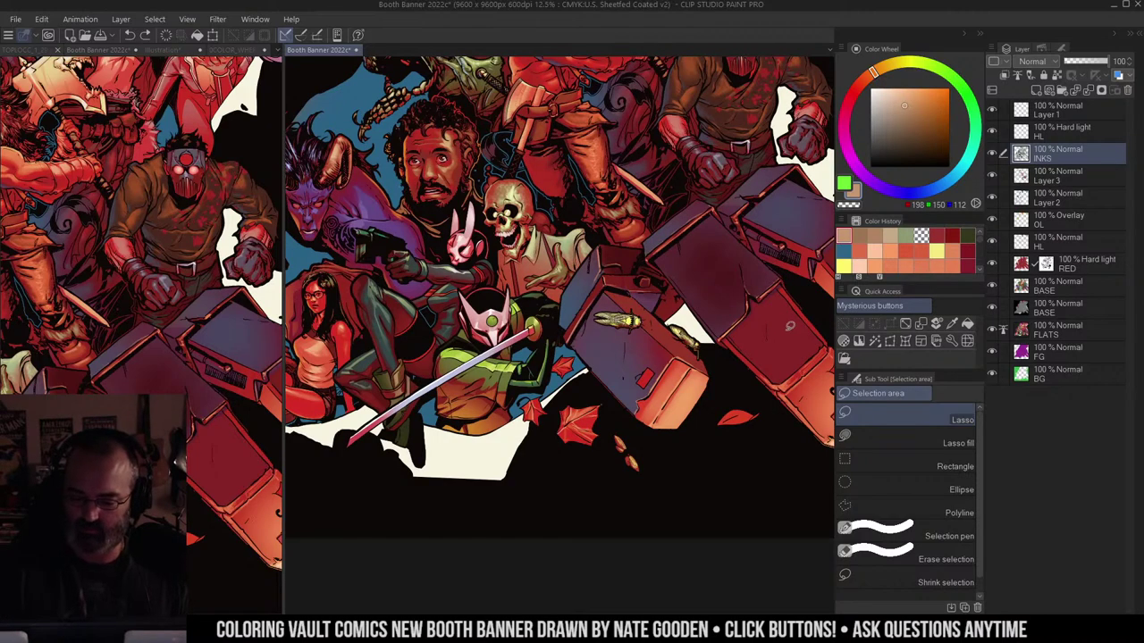
pyautogui.moveTo(717, 146); pyautogui.dragTo(756, 138)
pyautogui.keyDown('ctrl'); pyautogui.click(649, 363); pyautogui.keyUp('ctrl')
pyautogui.press('m')
pyautogui.moveTo(649, 362)
pyautogui.mouseDown()
pyautogui.moveTo(667, 243)
pyautogui.moveTo(583, 400)
pyautogui.moveTo(629, 270)
pyautogui.mouseUp()
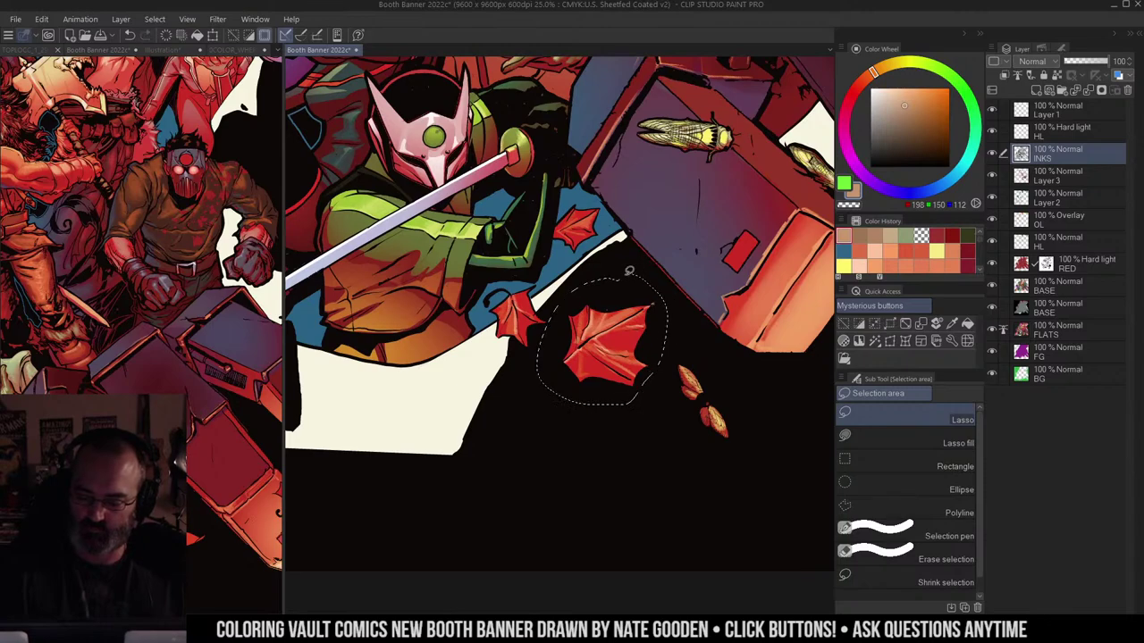
pyautogui.click(1043, 281)
pyautogui.hotkey('ctrl', 'u')
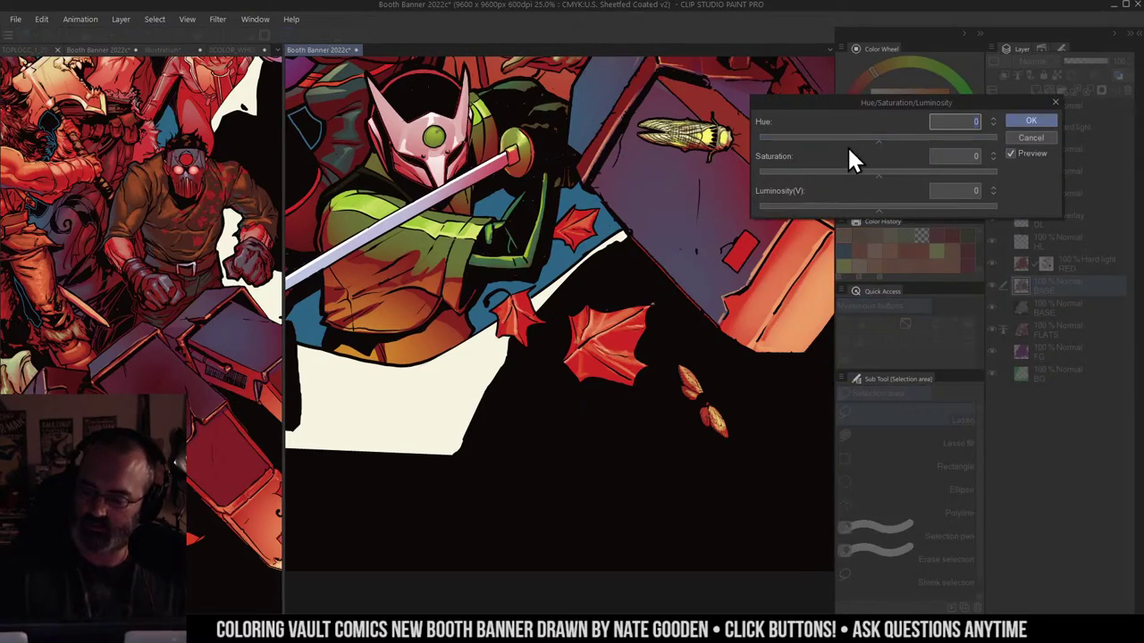
pyautogui.moveTo(848, 143); pyautogui.dragTo(916, 143)
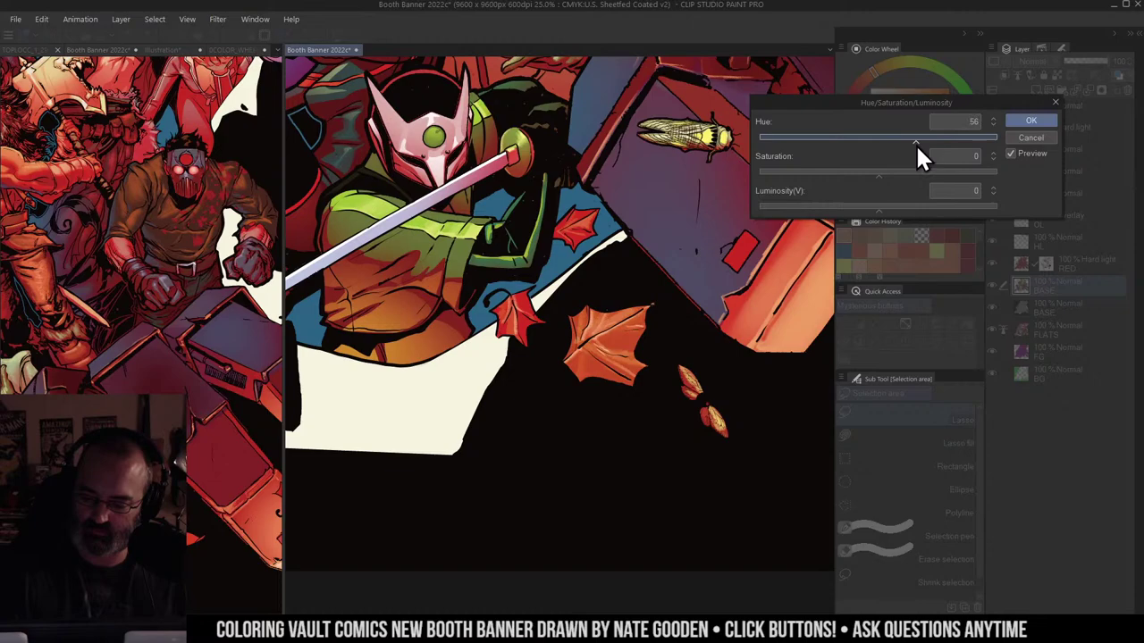
pyautogui.click(1042, 119)
# Step: Select the small red leaf beside the swordsman's elbow and adjust it to hue 77, saturation 69 and luminosity 16
pyautogui.press('w')
pyautogui.click(576, 232)
pyautogui.press('m')
pyautogui.hotkey('ctrl', 'd')
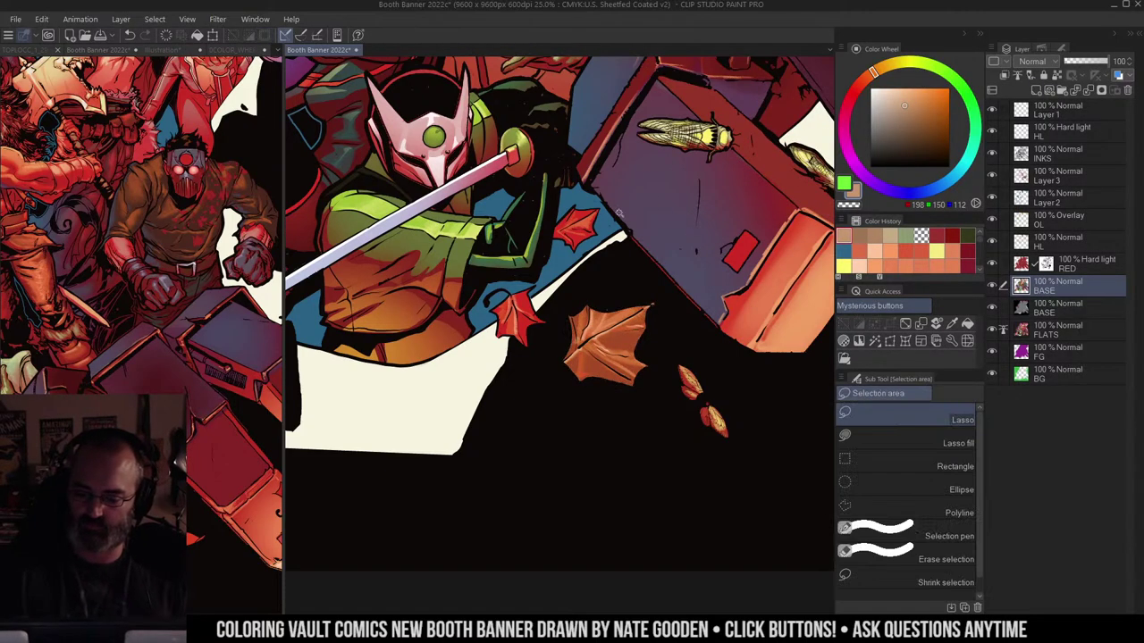
pyautogui.press('w')
pyautogui.click(579, 234)
pyautogui.press('m')
pyautogui.moveTo(626, 283)
pyautogui.mouseDown()
pyautogui.moveTo(557, 269)
pyautogui.moveTo(480, 398)
pyautogui.moveTo(659, 371)
pyautogui.moveTo(630, 259)
pyautogui.mouseUp()
pyautogui.hotkey('ctrl', 'u')
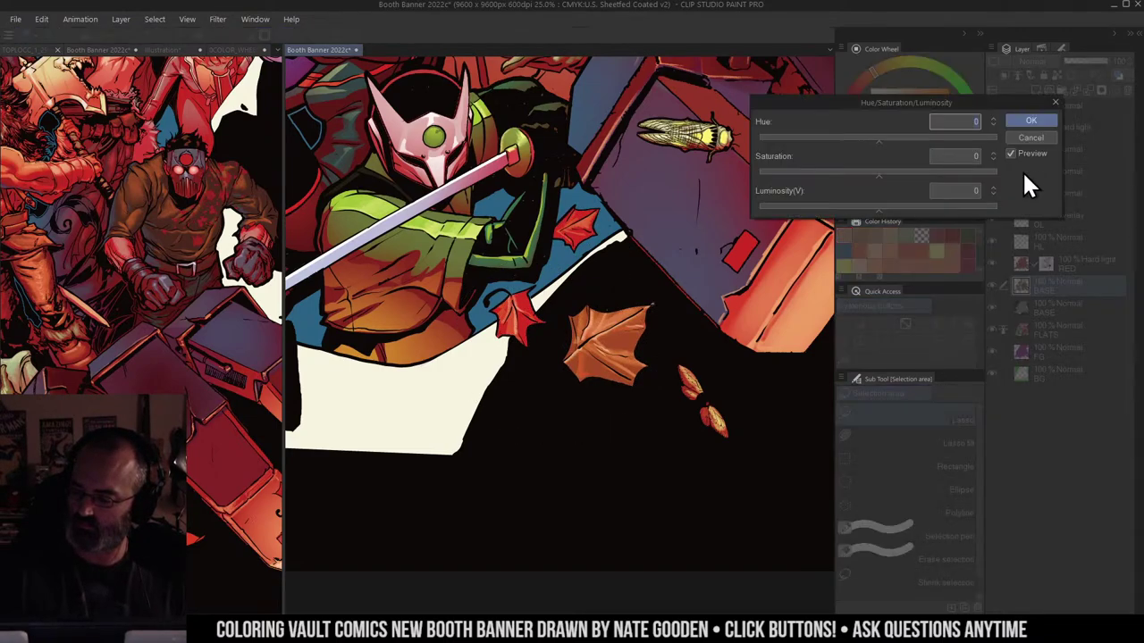
pyautogui.moveTo(890, 137); pyautogui.dragTo(920, 140)
pyautogui.click(922, 208)
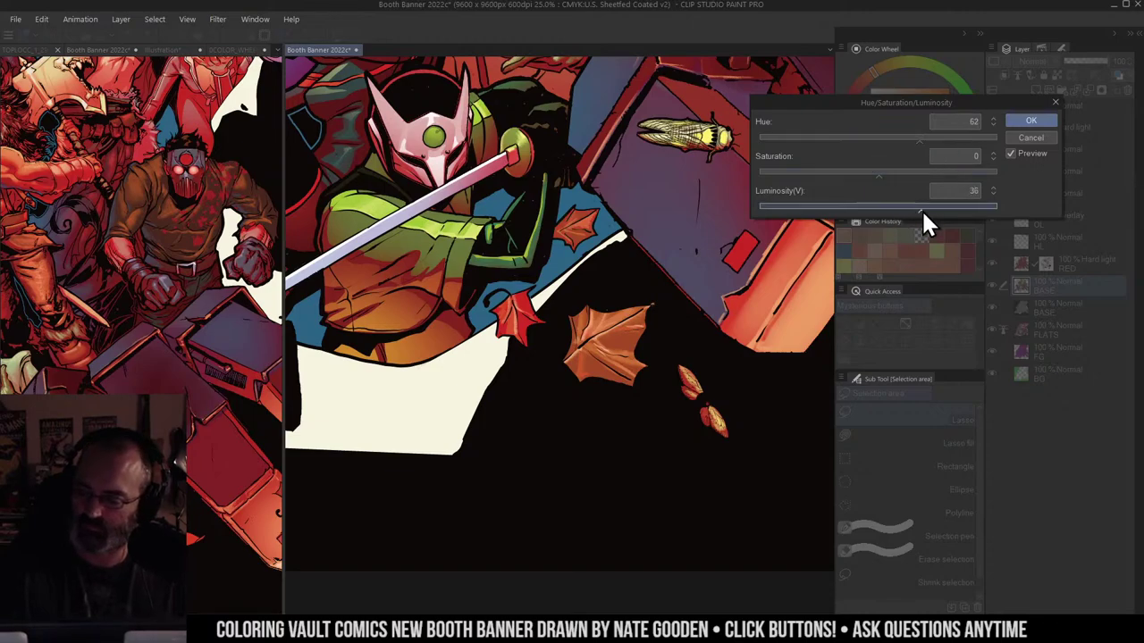
pyautogui.moveTo(899, 215); pyautogui.dragTo(897, 212)
pyautogui.moveTo(891, 172); pyautogui.dragTo(961, 176)
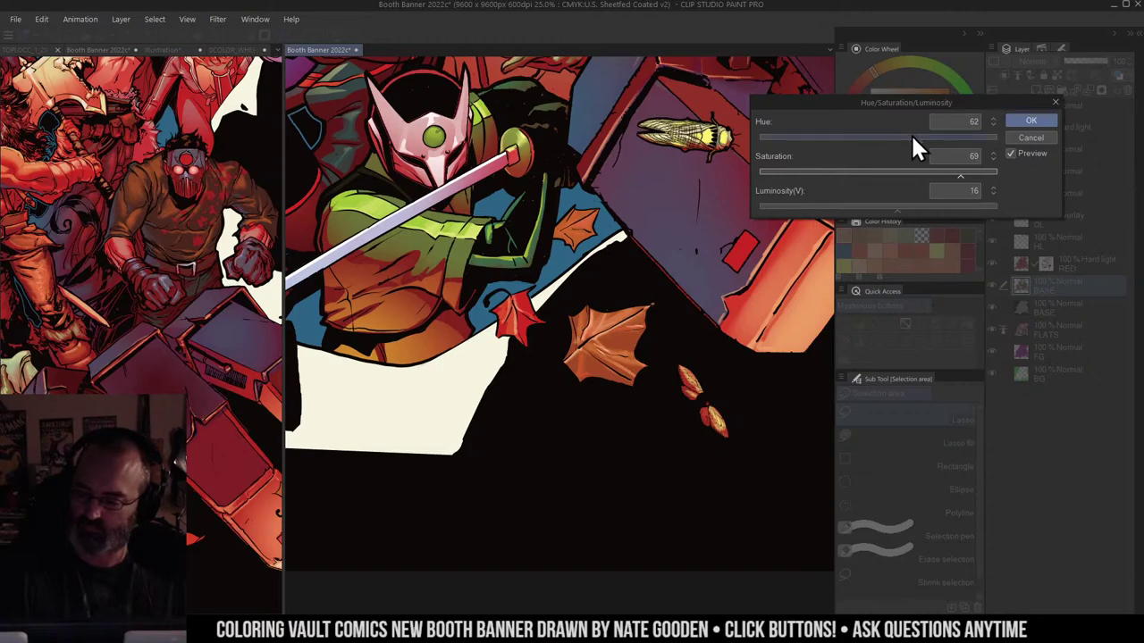
pyautogui.moveTo(910, 139); pyautogui.dragTo(930, 139)
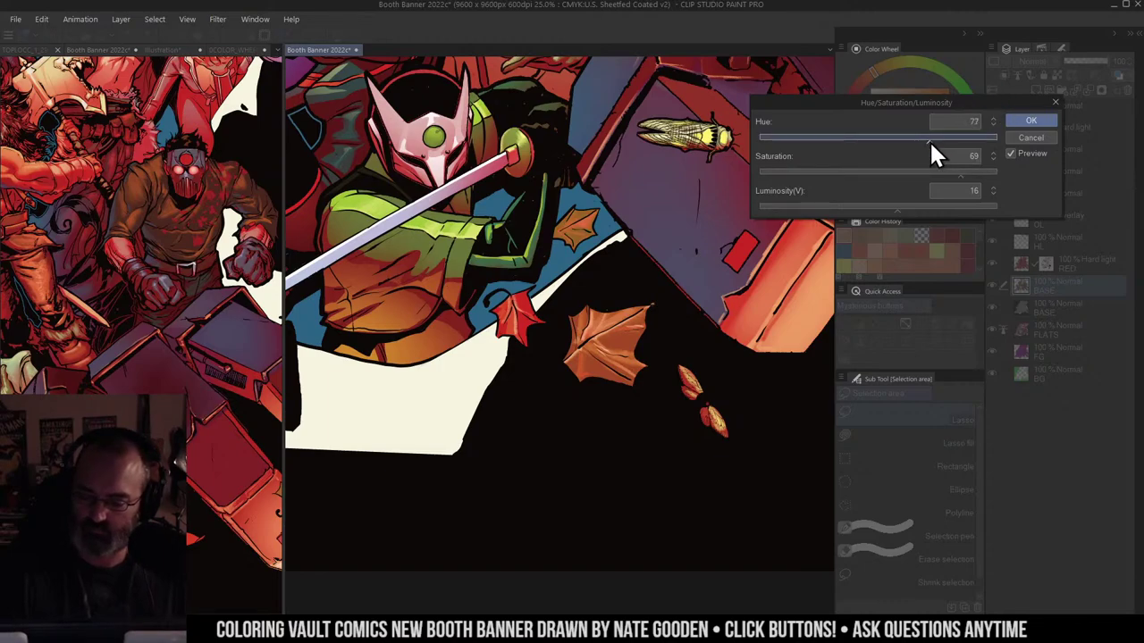
pyautogui.click(1029, 121)
pyautogui.hotkey('ctrl', '-')
pyautogui.hotkey('ctrl', '-')
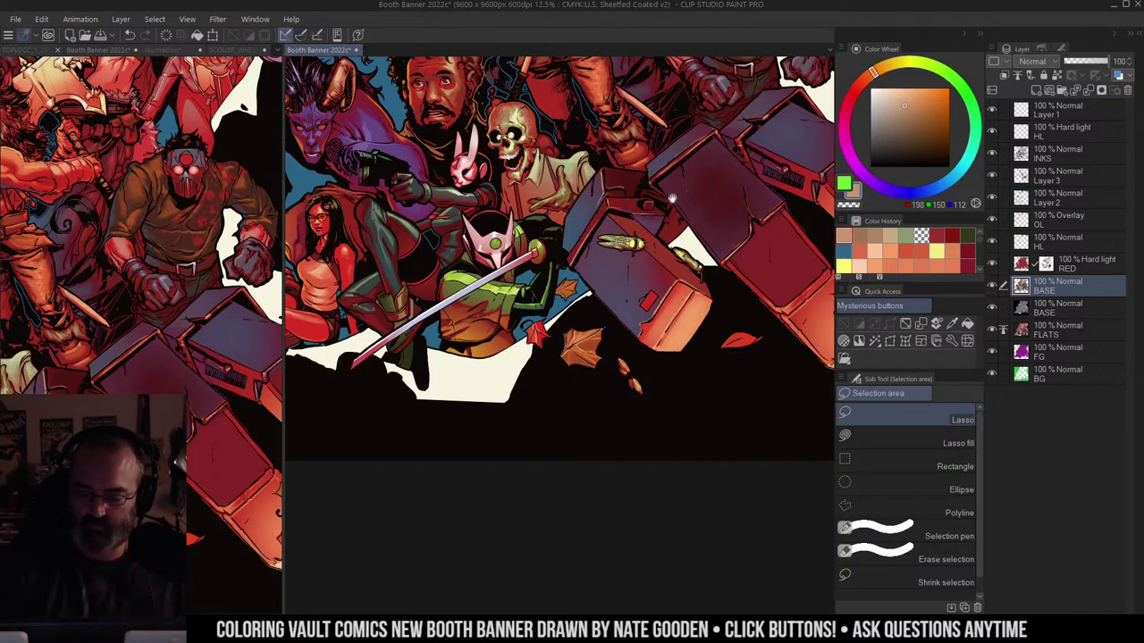
pyautogui.moveTo(679, 194); pyautogui.dragTo(579, 250)
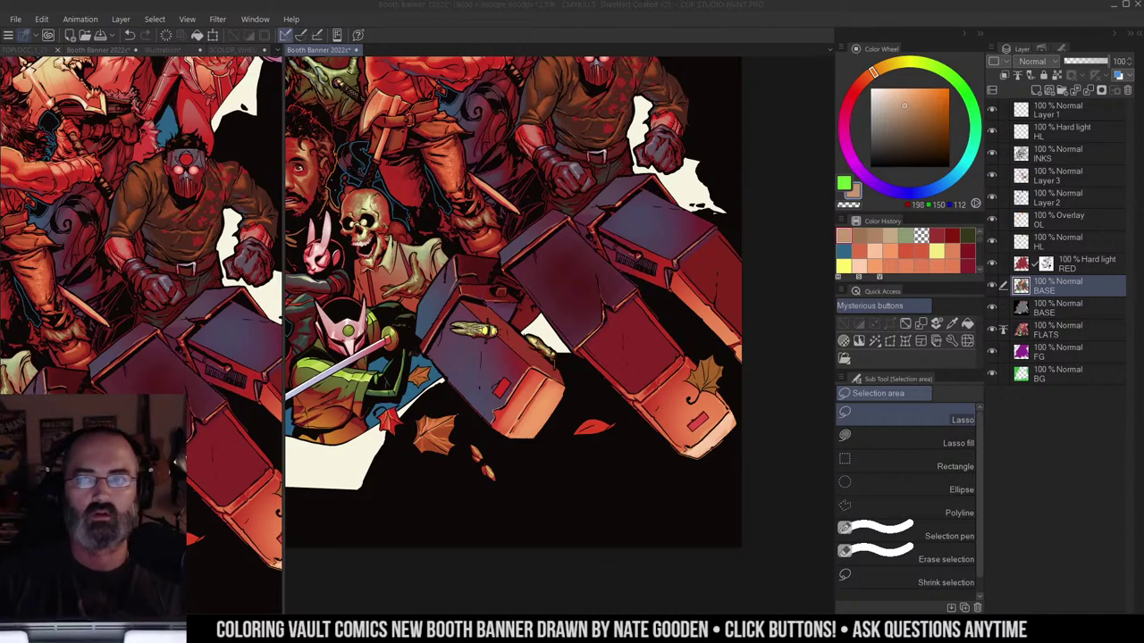
# Step: Switch to the Chrome window with the "rust texture" Google search and show its image results
pyautogui.moveTo(1143, 134); pyautogui.dragTo(462, 14)
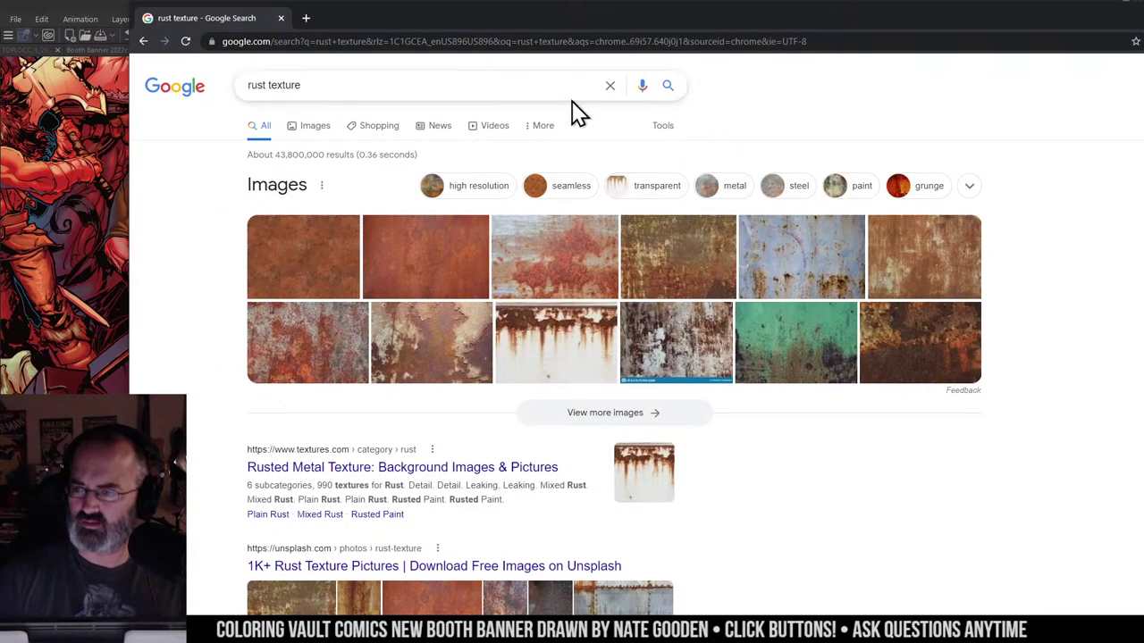
pyautogui.moveTo(333, 82); pyautogui.dragTo(154, 83)
pyautogui.click(349, 77)
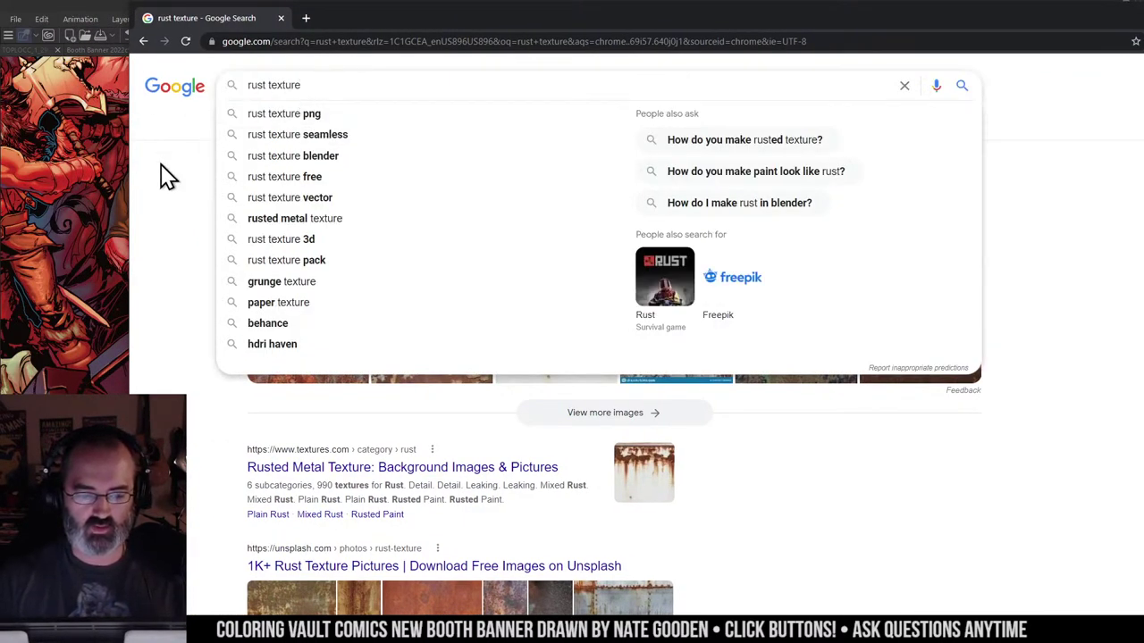
pyautogui.click(164, 176)
pyautogui.click(301, 134)
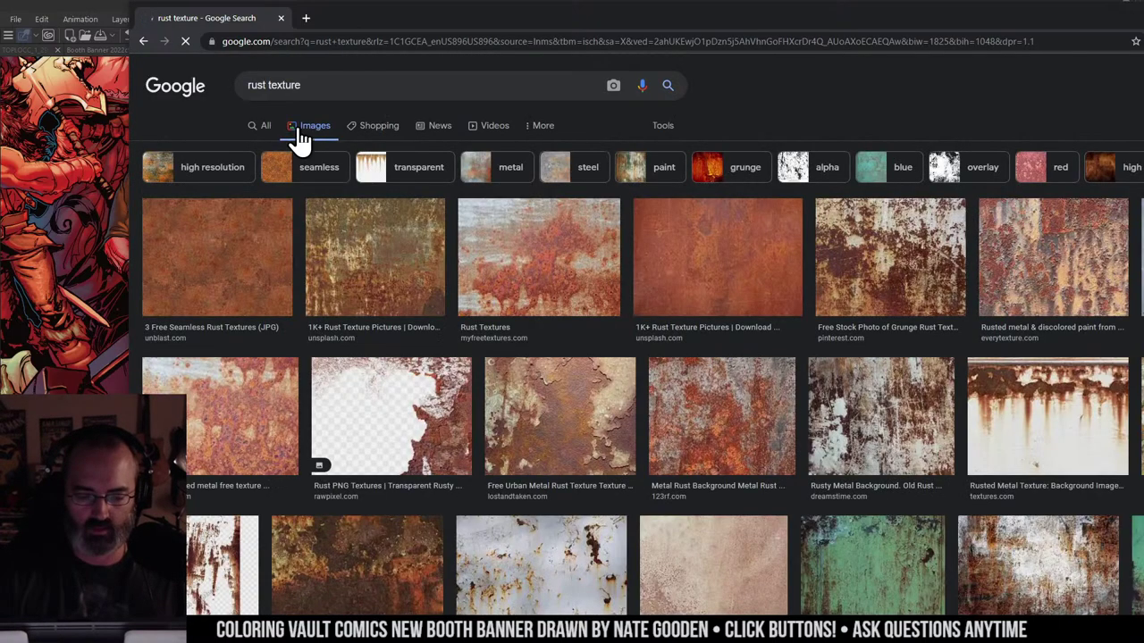
# Step: Filter the rust texture images to large size and Creative Commons licenses
pyautogui.click(662, 126)
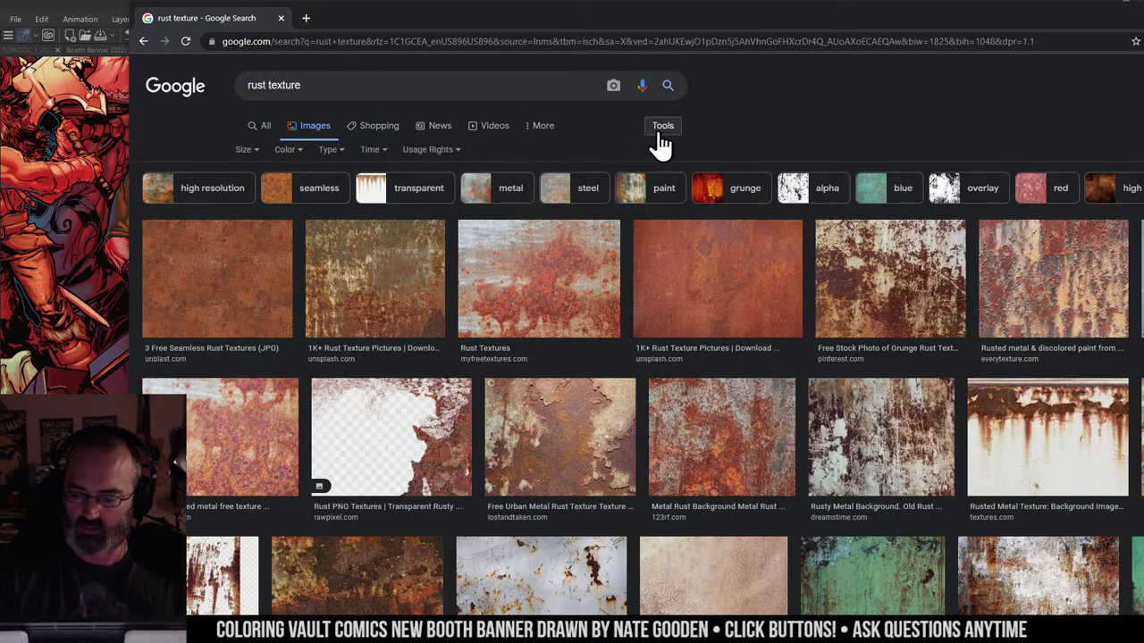
pyautogui.click(263, 151)
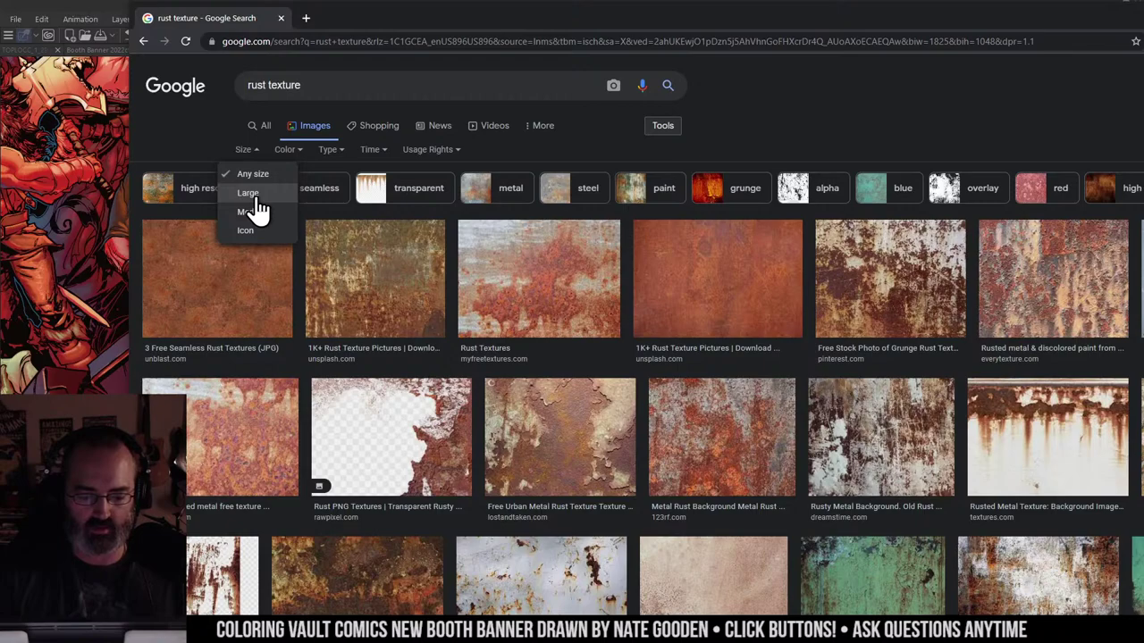
pyautogui.click(255, 198)
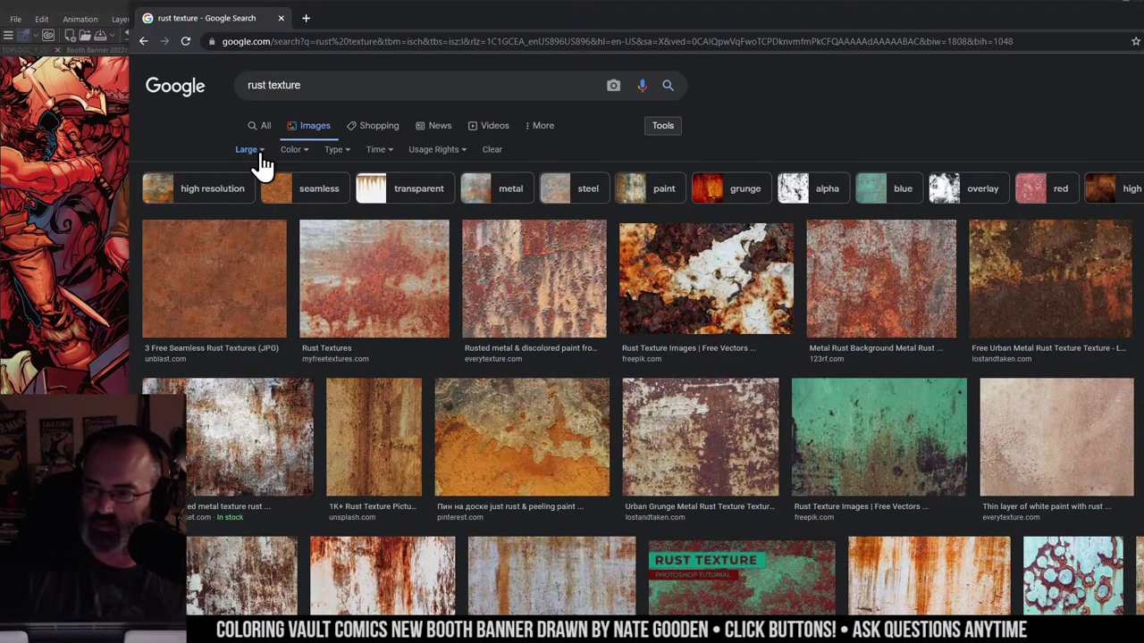
pyautogui.click(418, 163)
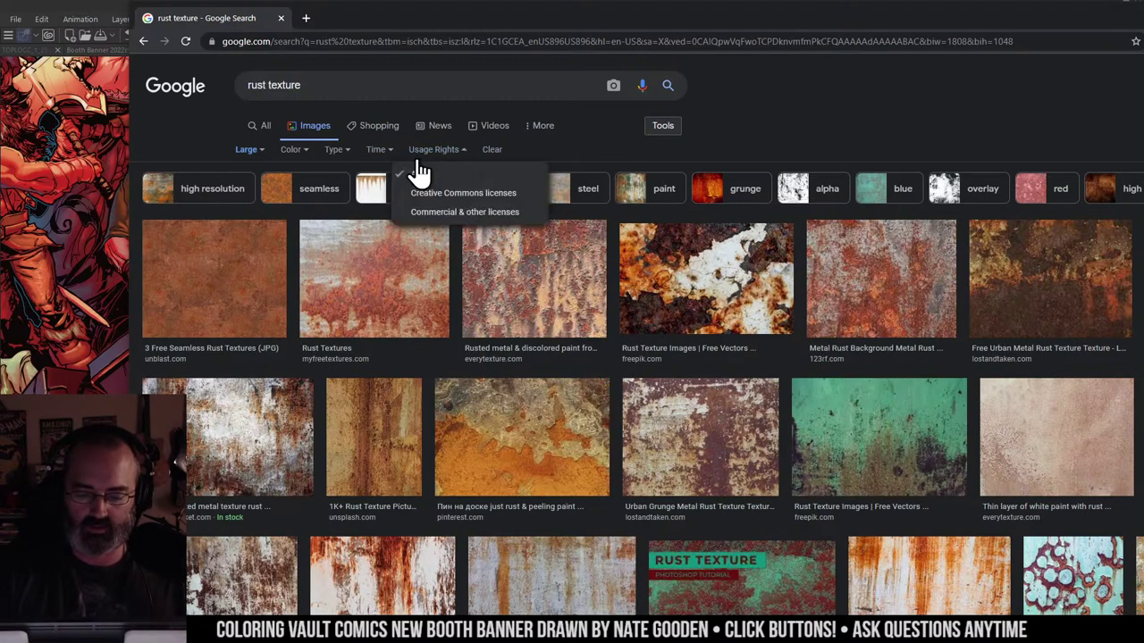
pyautogui.click(470, 194)
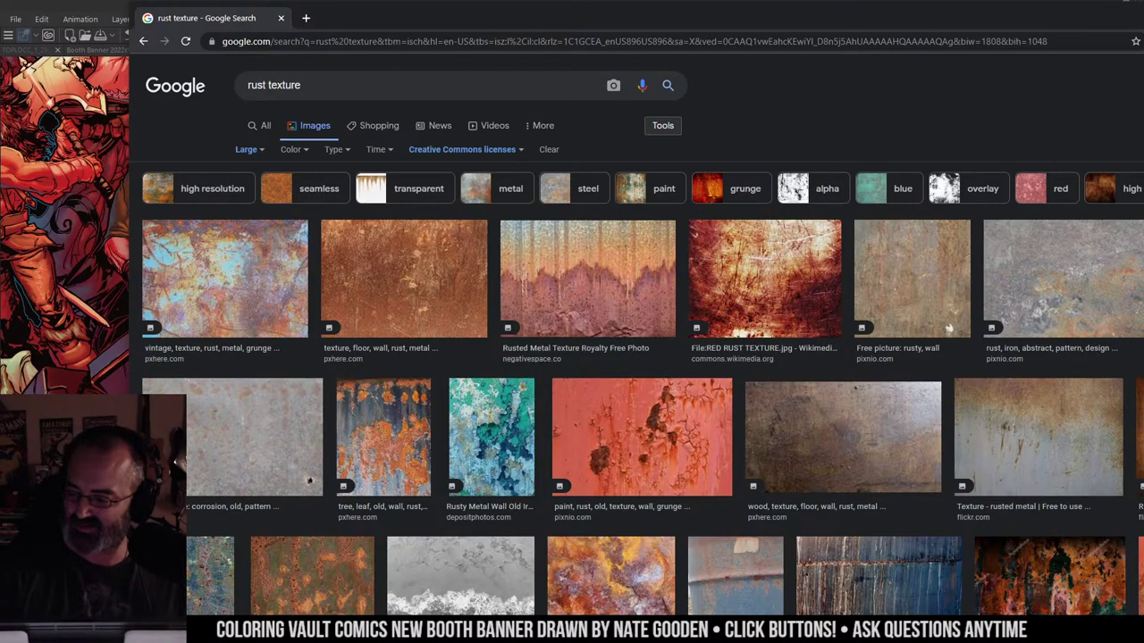
# Step: Browse the filtered textures, open the Wikimedia Commons page of RED RUST TEXTURE.jpg and bring up its details for use on the web
pyautogui.moveTo(930, 20); pyautogui.dragTo(833, 15)
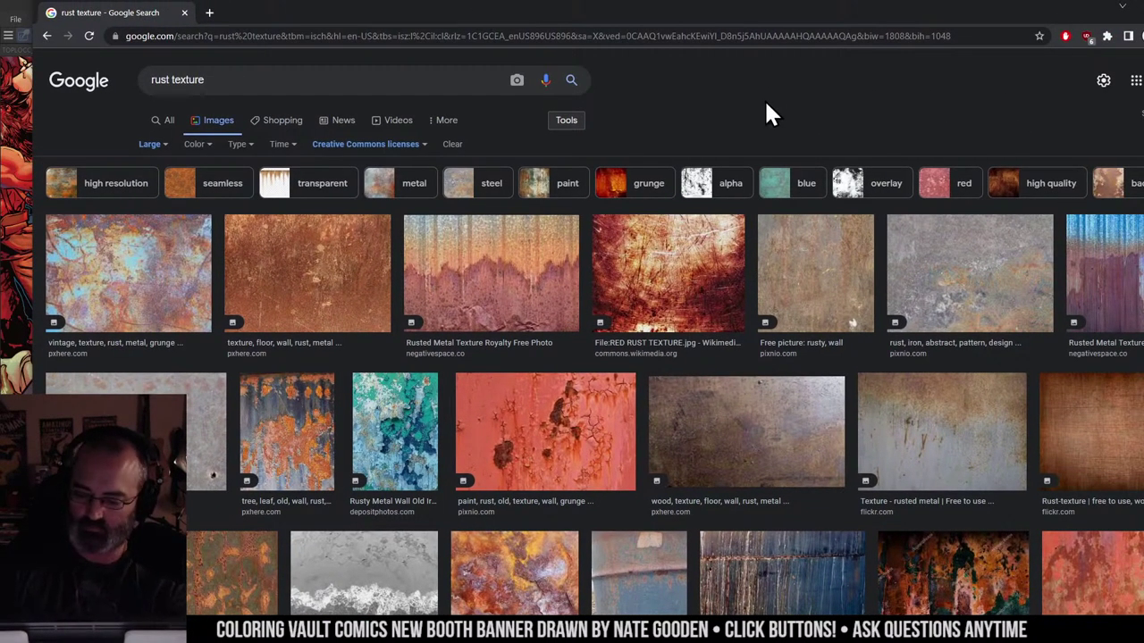
pyautogui.scroll(-5, 766, 104)
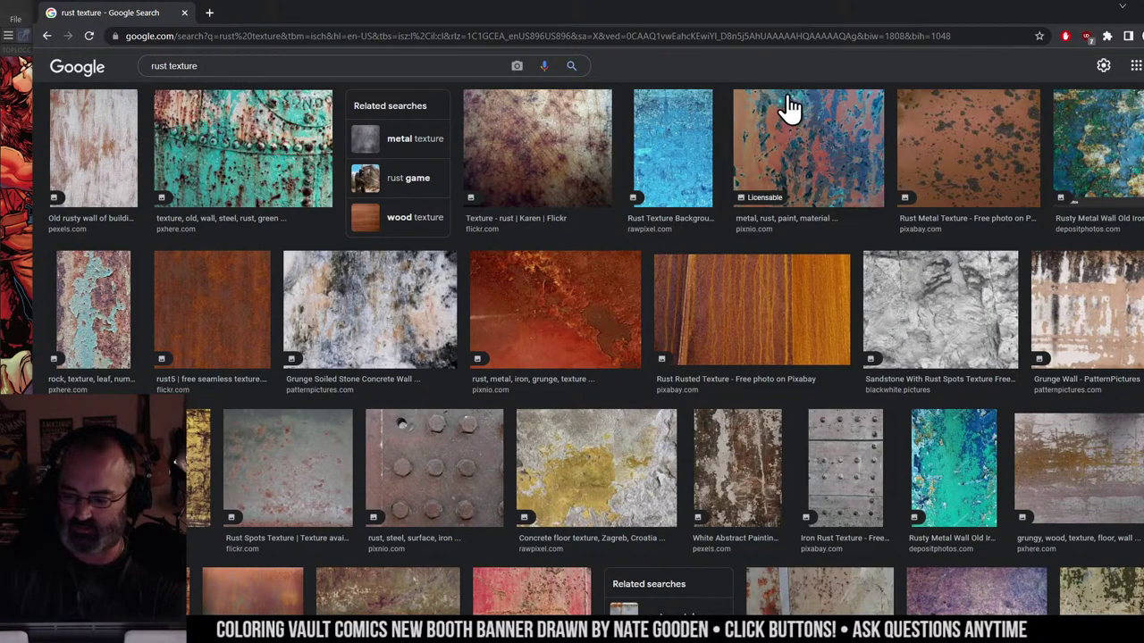
pyautogui.scroll(-7, 764, 120)
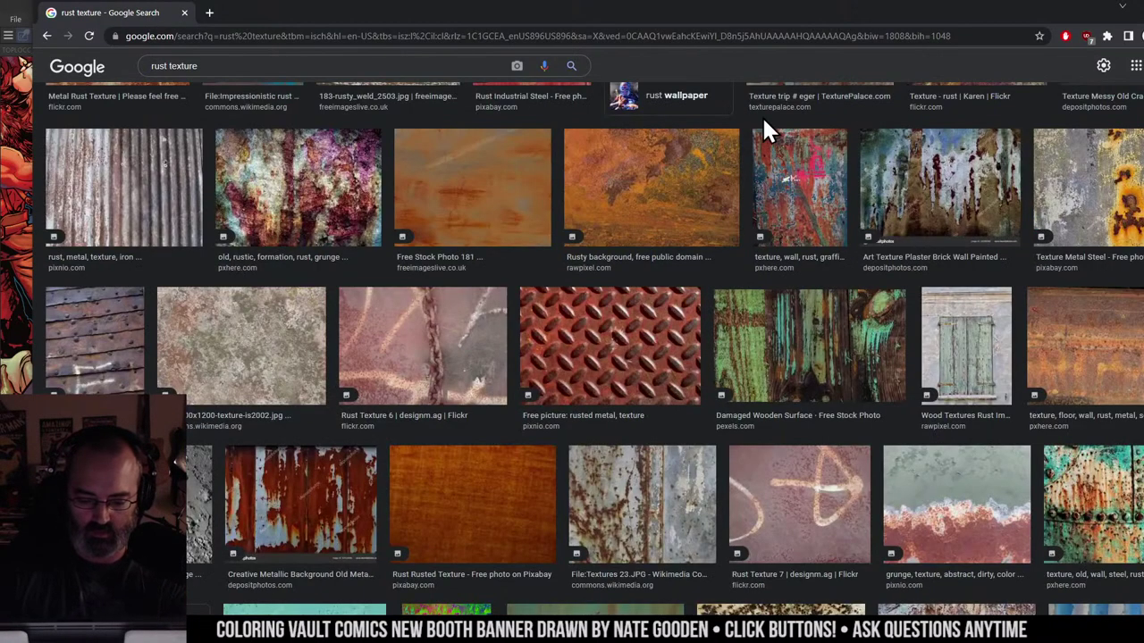
pyautogui.scroll(15, 764, 120)
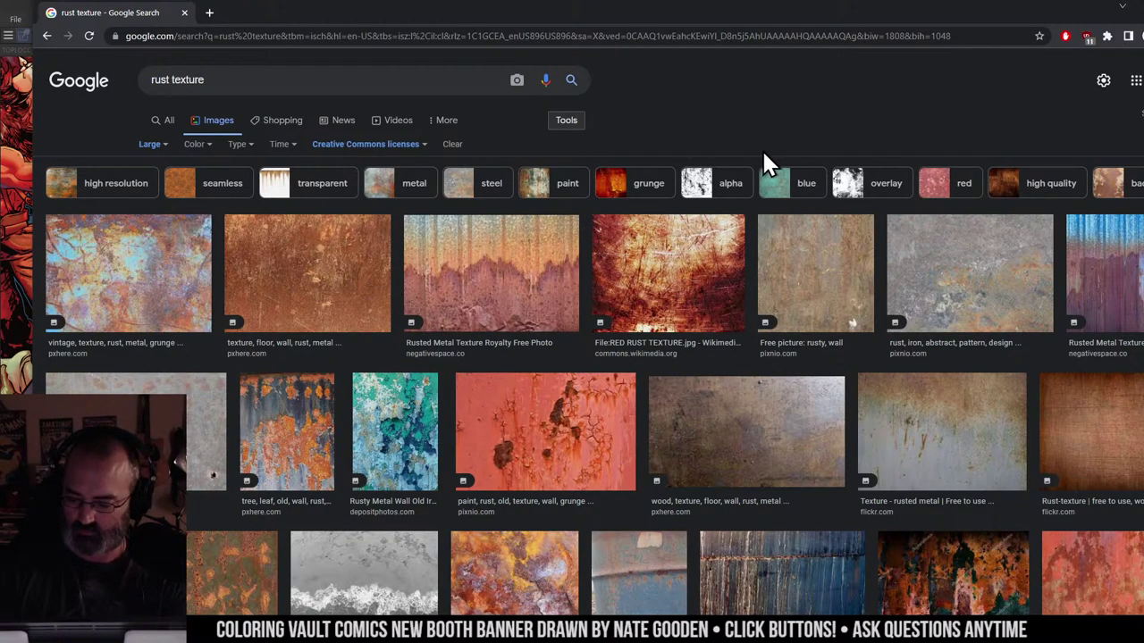
pyautogui.click(680, 253)
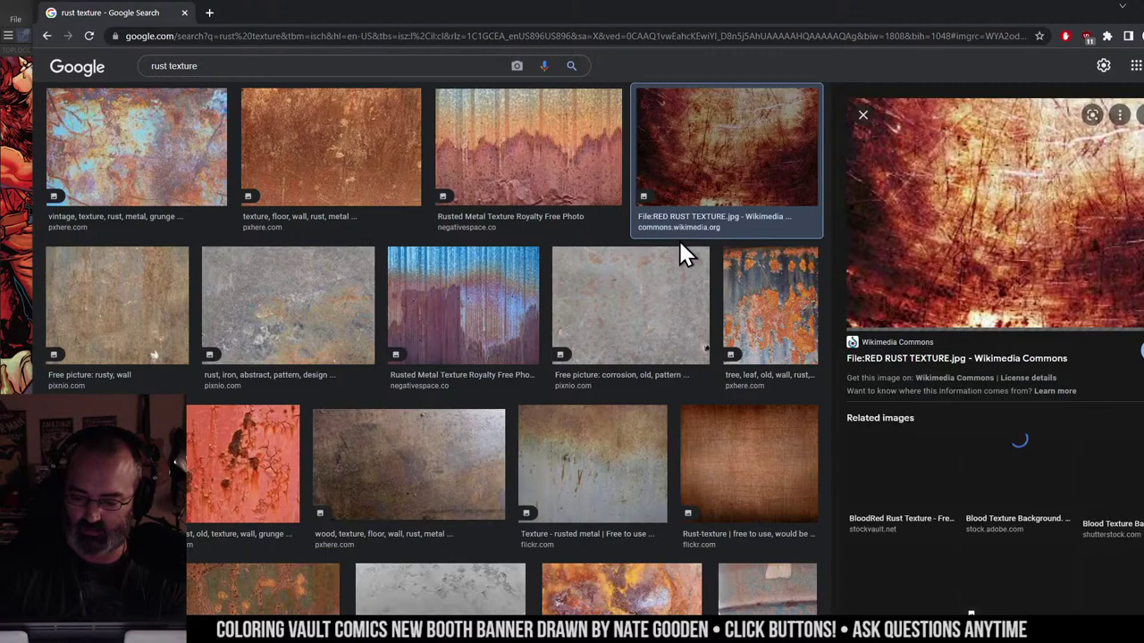
pyautogui.click(899, 361)
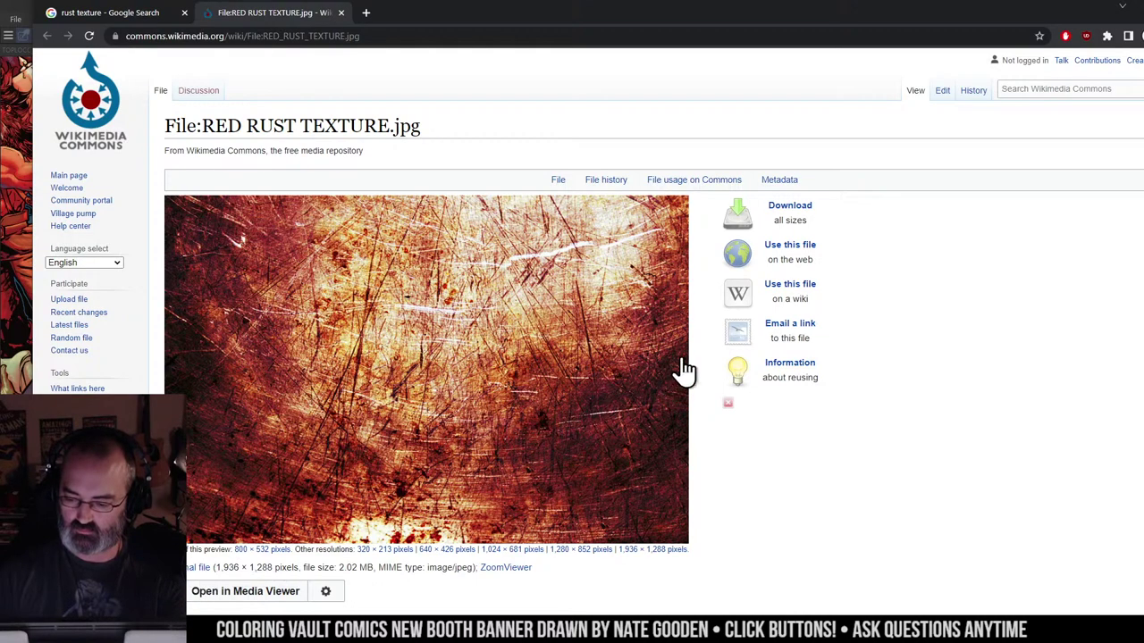
pyautogui.click(786, 256)
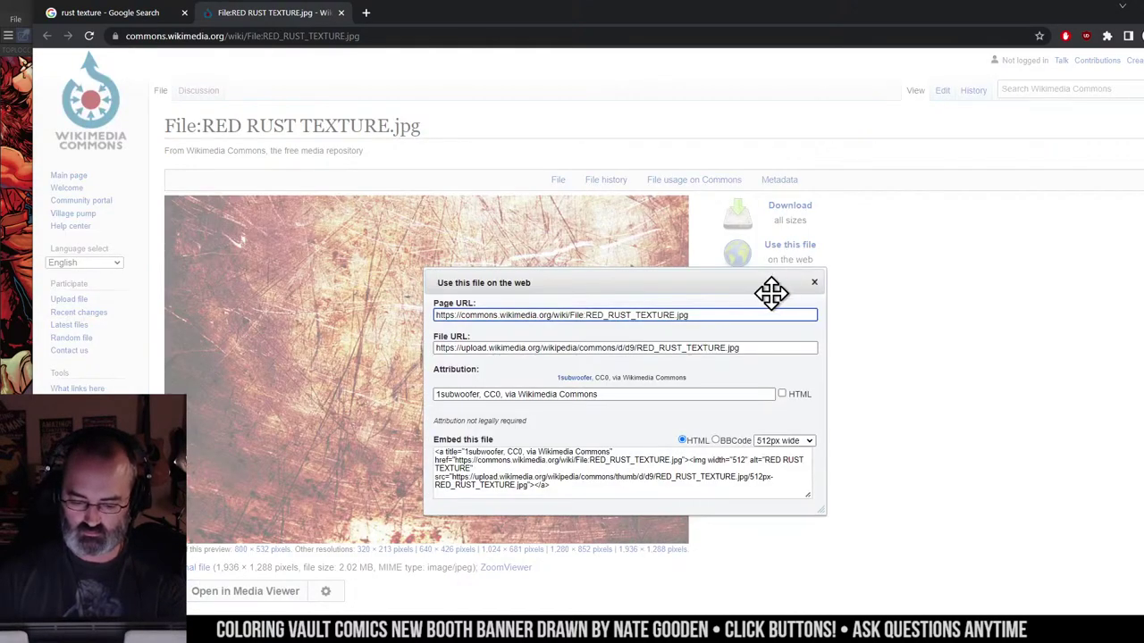
# Step: Dismiss the web-use details and check the licensing terms on the RED RUST TEXTURE.jpg page
pyautogui.click(819, 287)
pyautogui.click(815, 284)
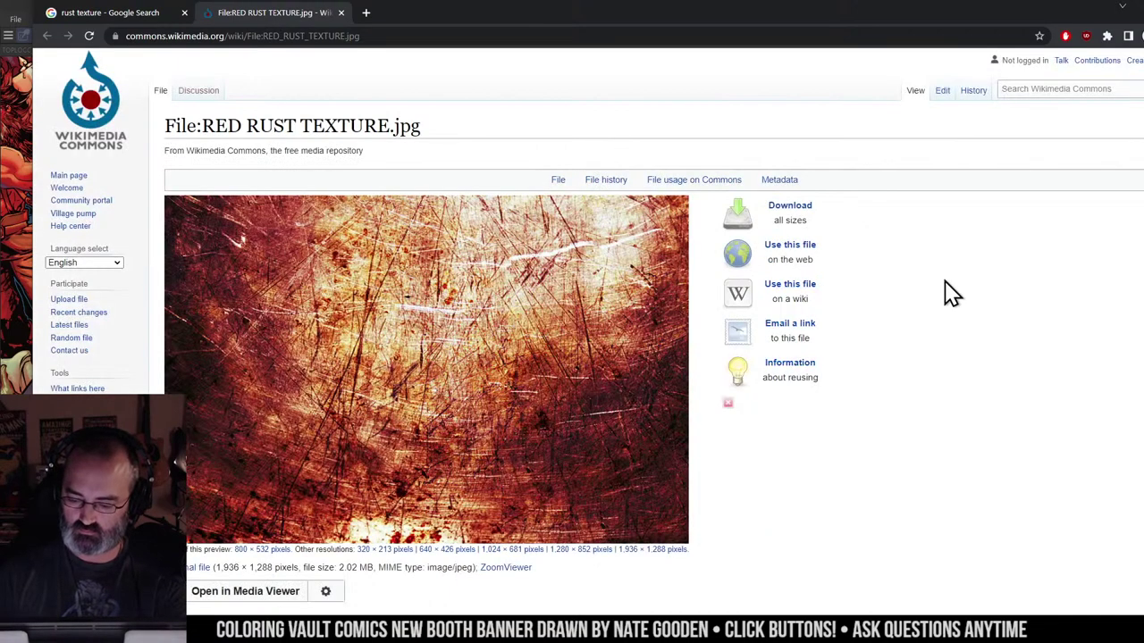
pyautogui.scroll(-6, 950, 290)
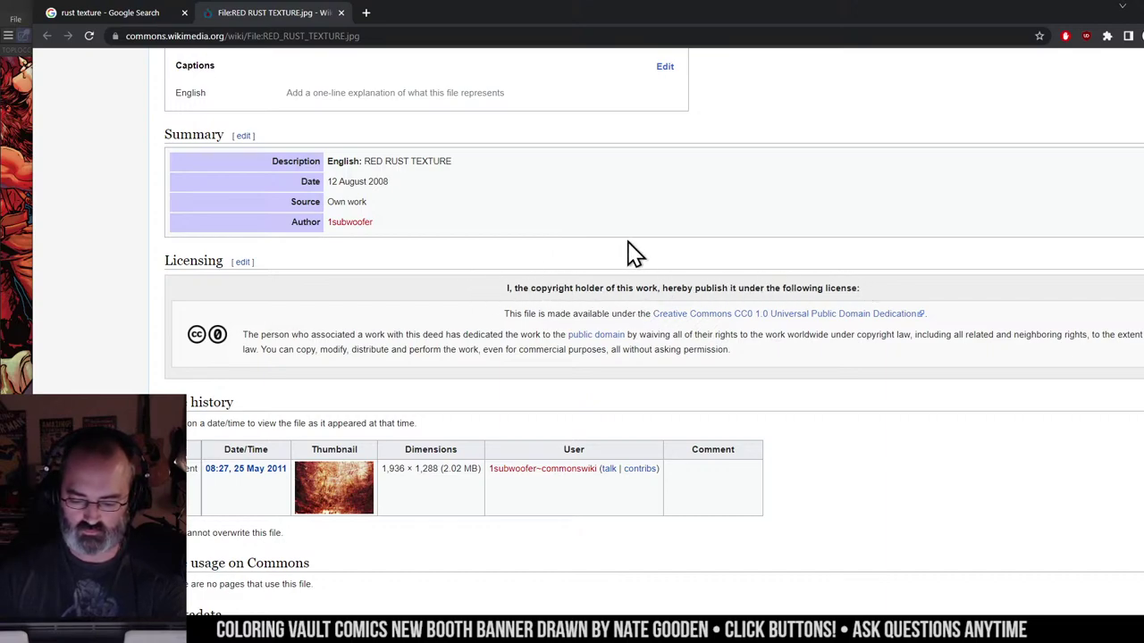
pyautogui.scroll(8, 837, 209)
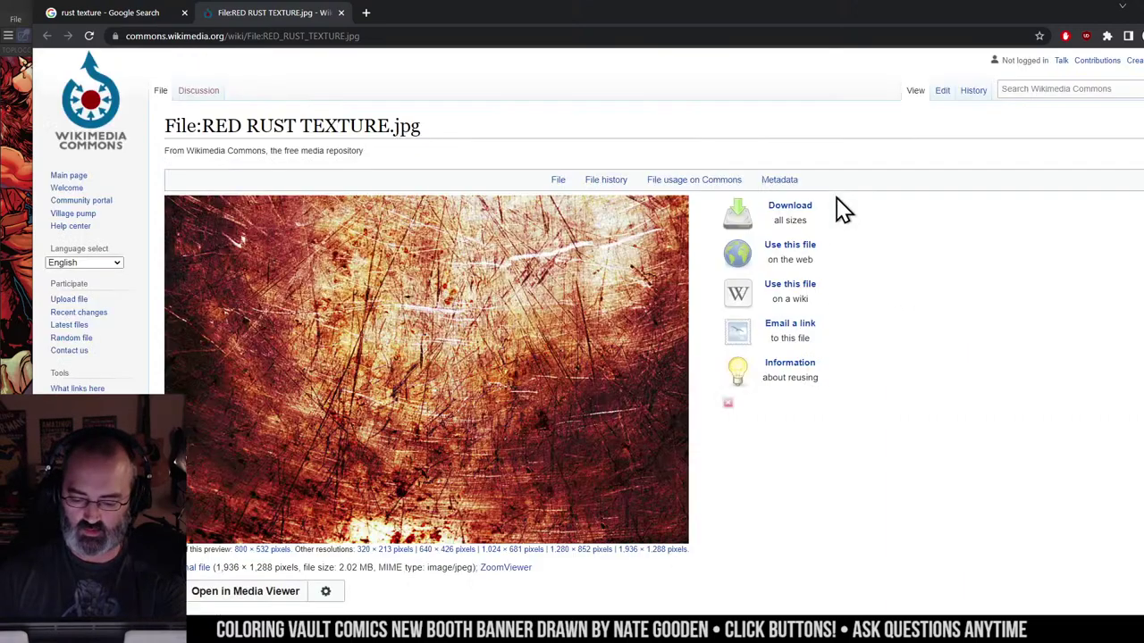
# Step: Open the original full-size rust texture, save the image, and close both browser tabs to return to Clip Studio Paint
pyautogui.click(196, 569)
pyautogui.rightClick(520, 180)
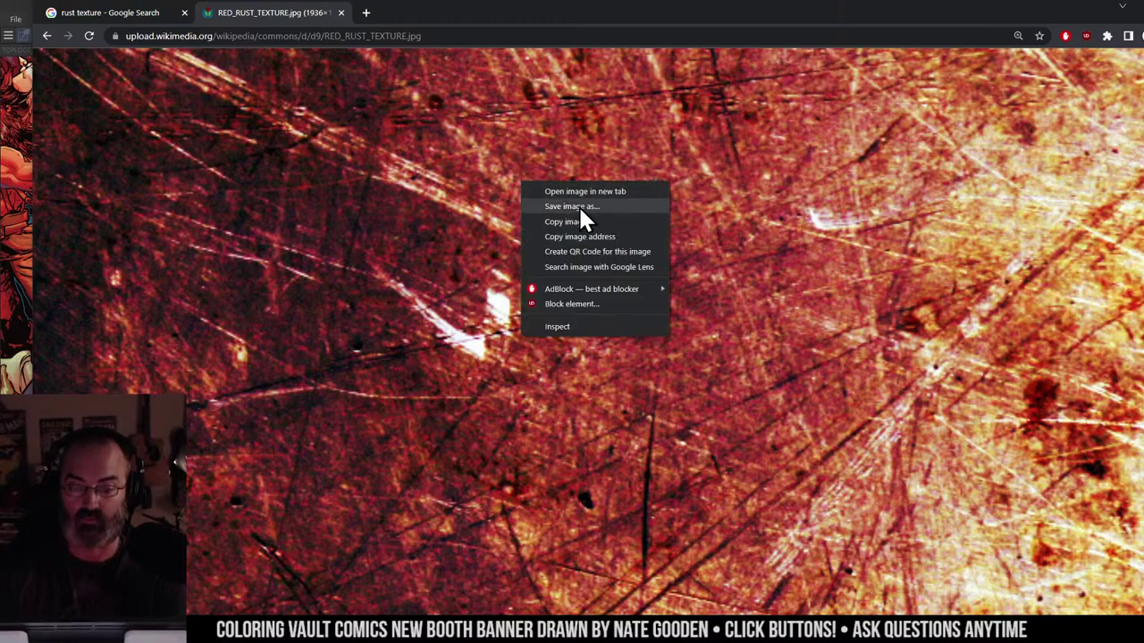
pyautogui.click(579, 223)
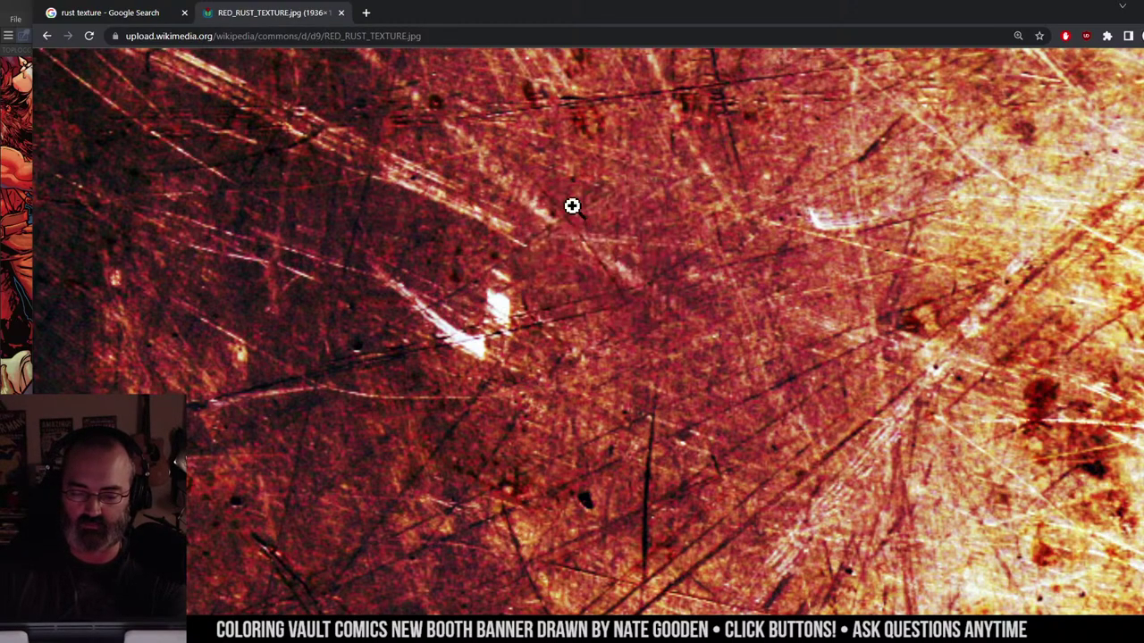
pyautogui.click(341, 13)
pyautogui.click(184, 12)
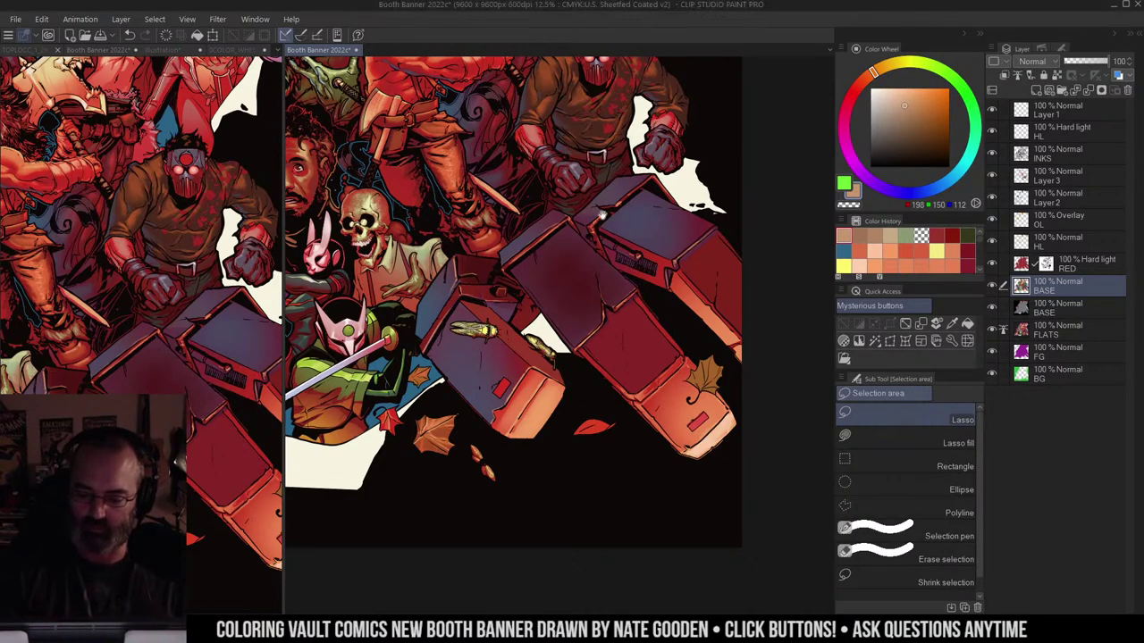
# Step: Turn off the CMYK colour profile preview for the booth banner
pyautogui.press('/')
pyautogui.moveTo(591, 257); pyautogui.dragTo(597, 249)
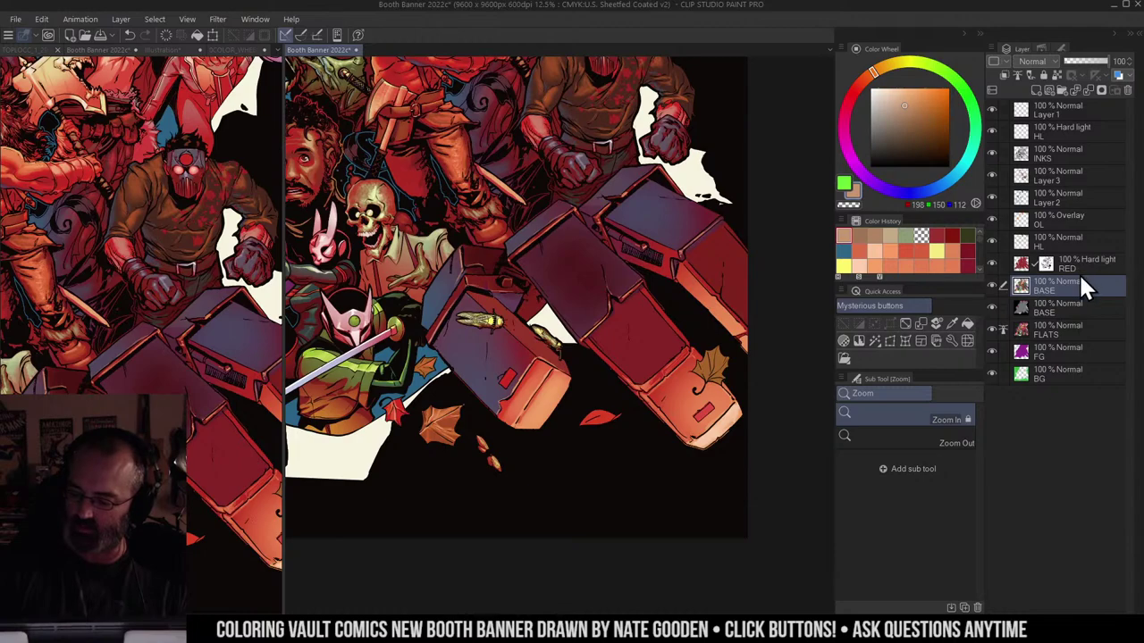
pyautogui.hotkey('ctrl', 'y')
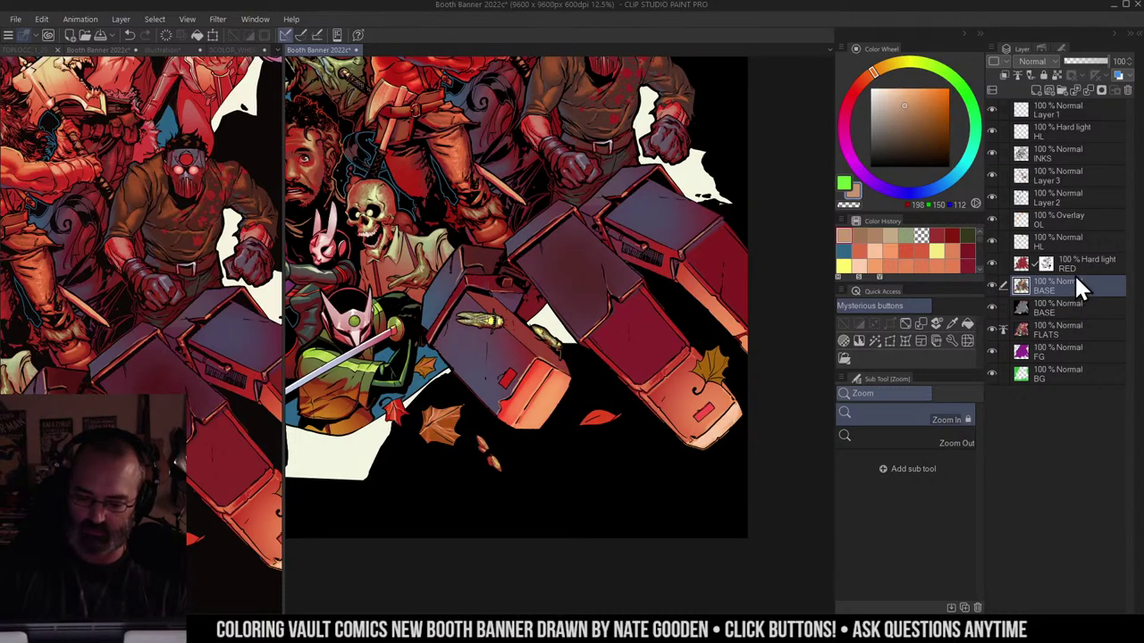
pyautogui.hotkey('ctrl', '0')
pyautogui.hotkey('ctrl', 't')
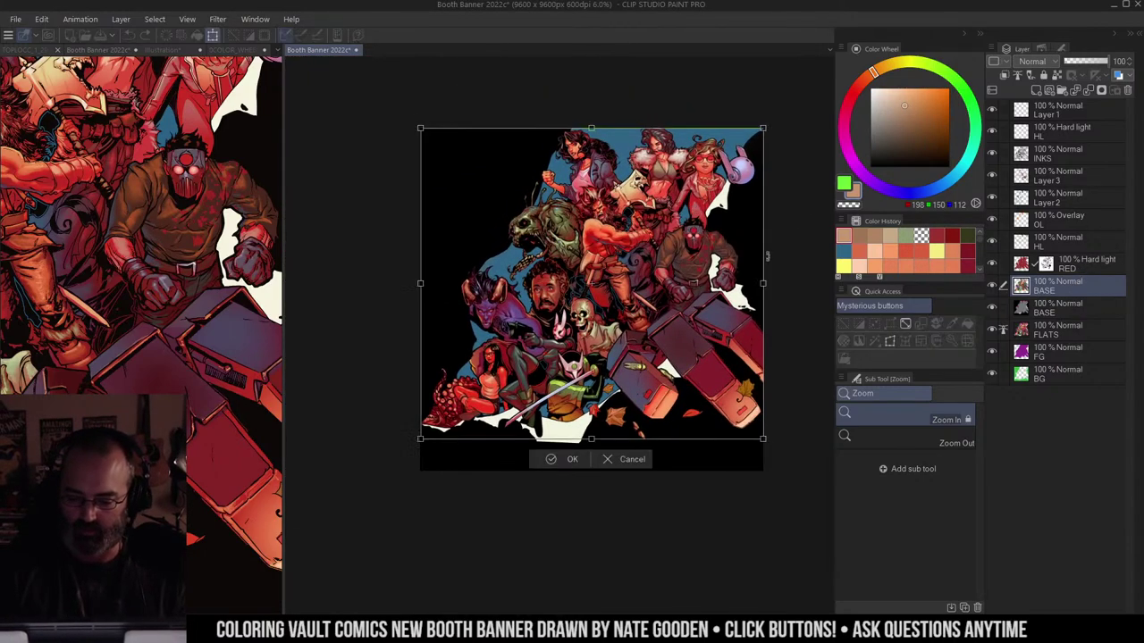
pyautogui.click(1059, 282)
pyautogui.click(525, 237)
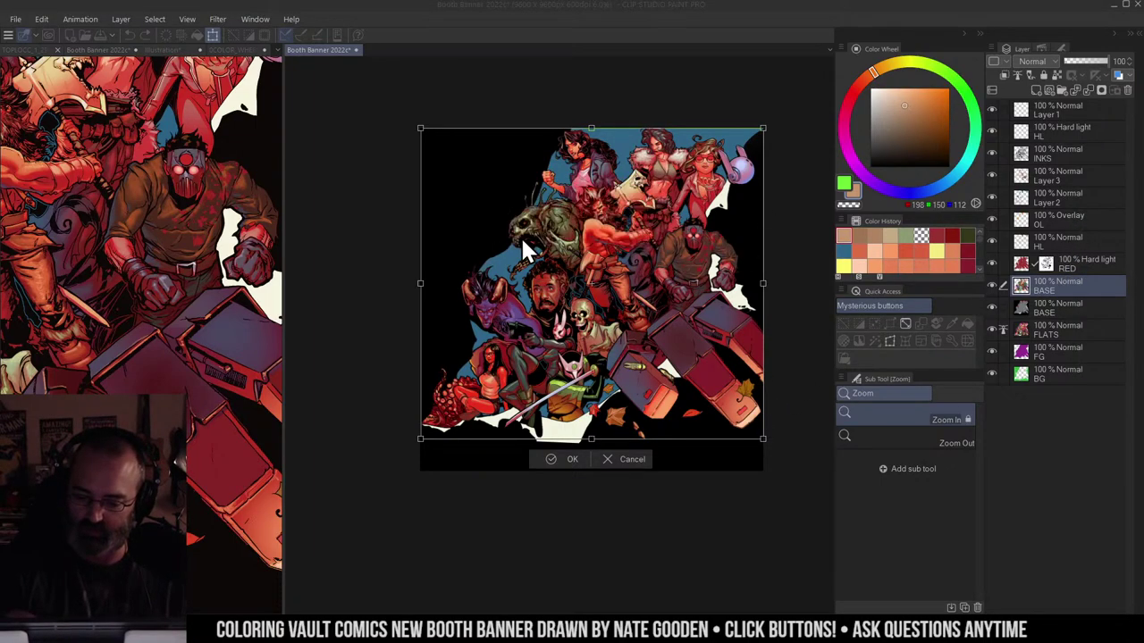
pyautogui.press('Return')
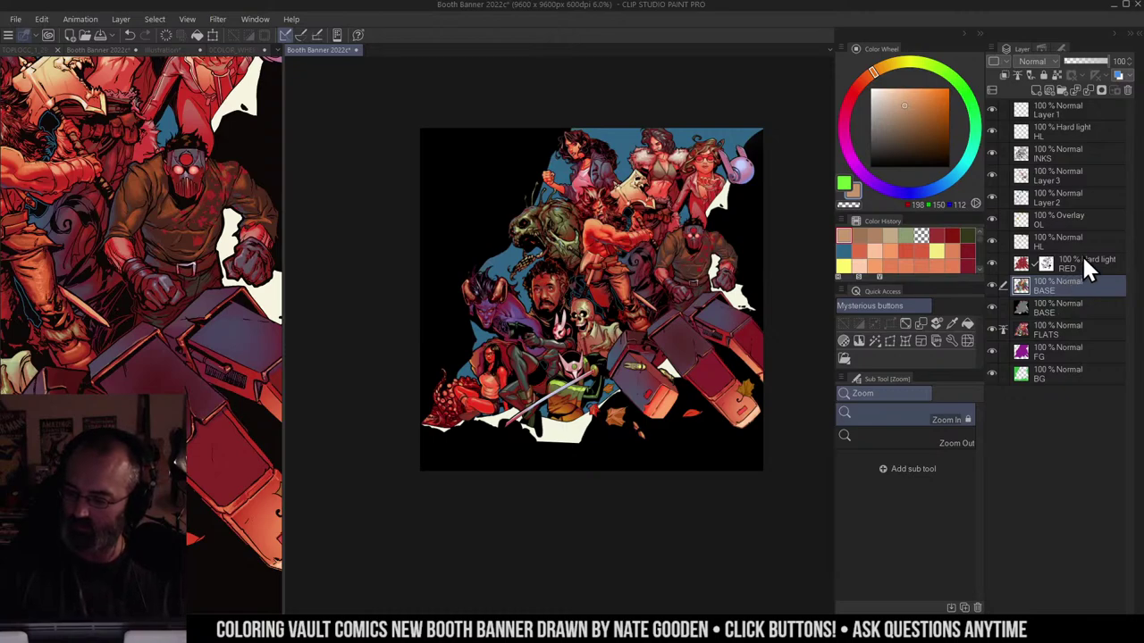
pyautogui.press('m')
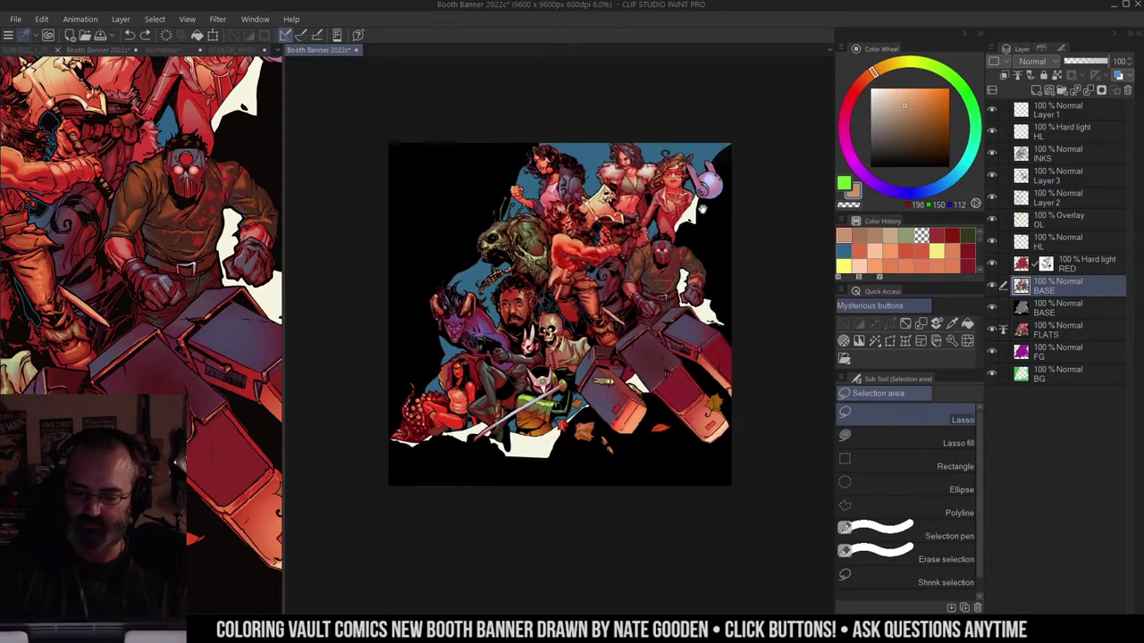